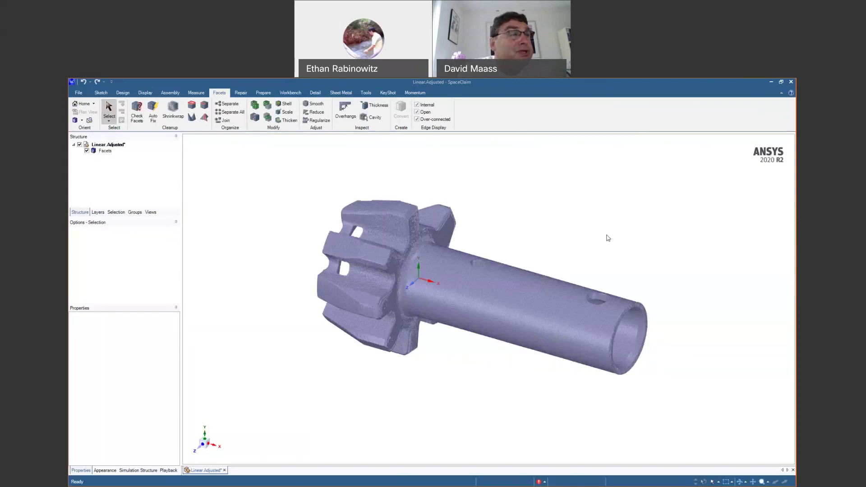
Examine the outside of the scanned part, including the barrel's side slots, cross holes and toothed flange.
middle_click_drag(608, 238, 485, 230)
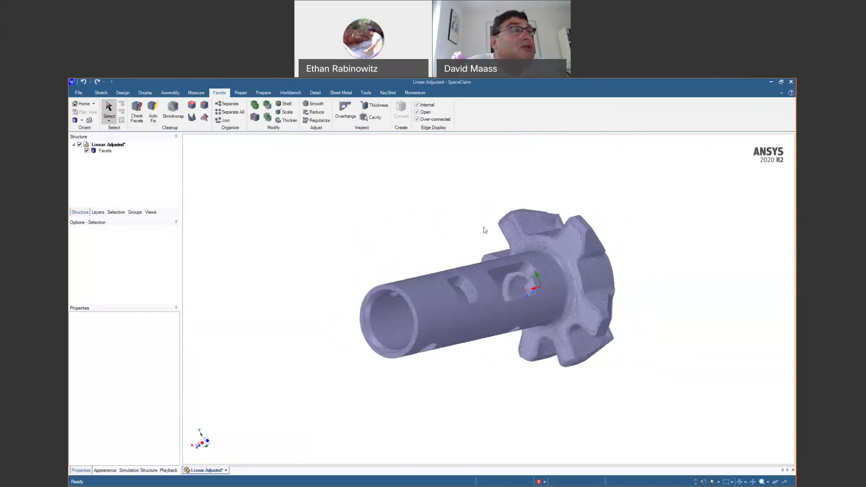
middle_click_drag(636, 251, 641, 271)
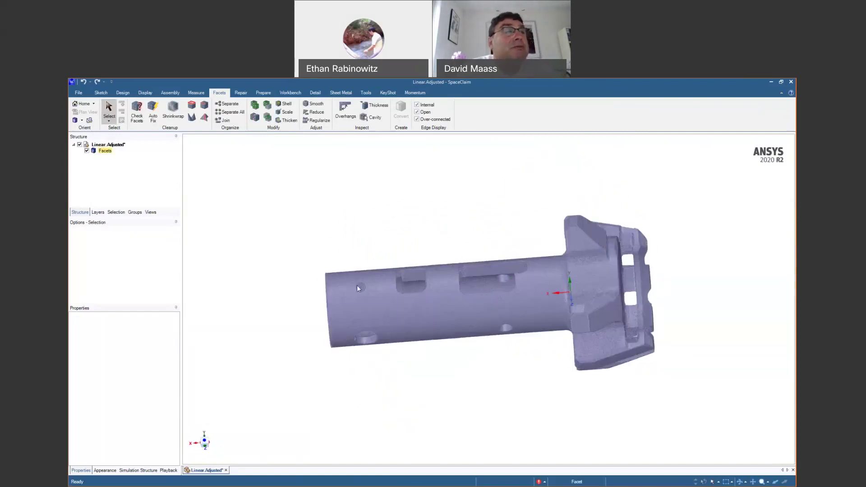
scroll(357, 285, "up", 5)
middle_click_drag(380, 304, 440, 323)
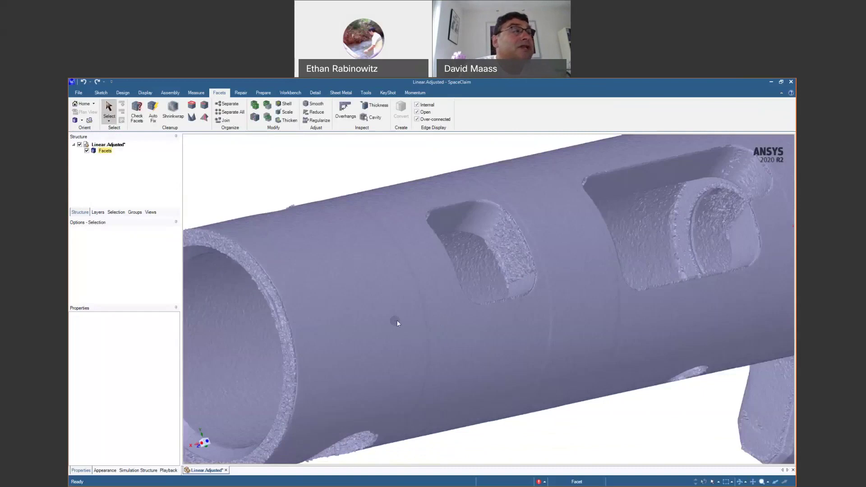
scroll(397, 320, "down", 5)
middle_click_drag(488, 390, 441, 369)
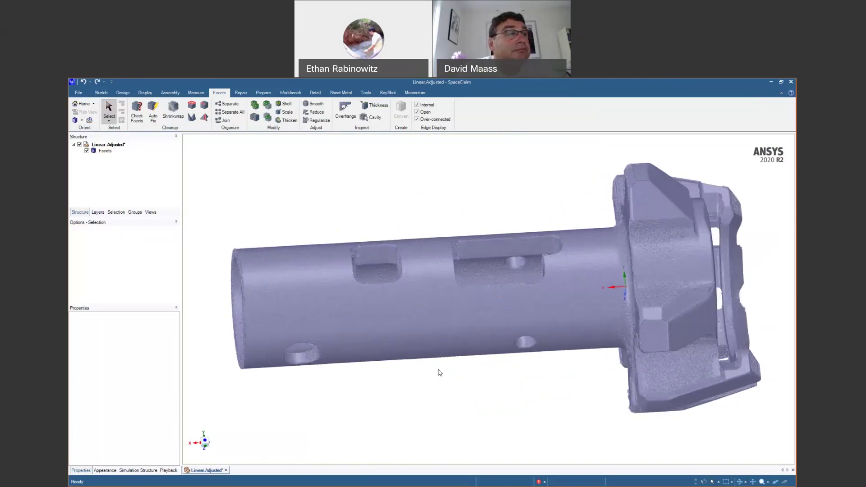
middle_click_drag(437, 367, 481, 408)
mouse_move(478, 248)
middle_mouse_down()
mouse_move(487, 294)
mouse_move(488, 247)
middle_mouse_up()
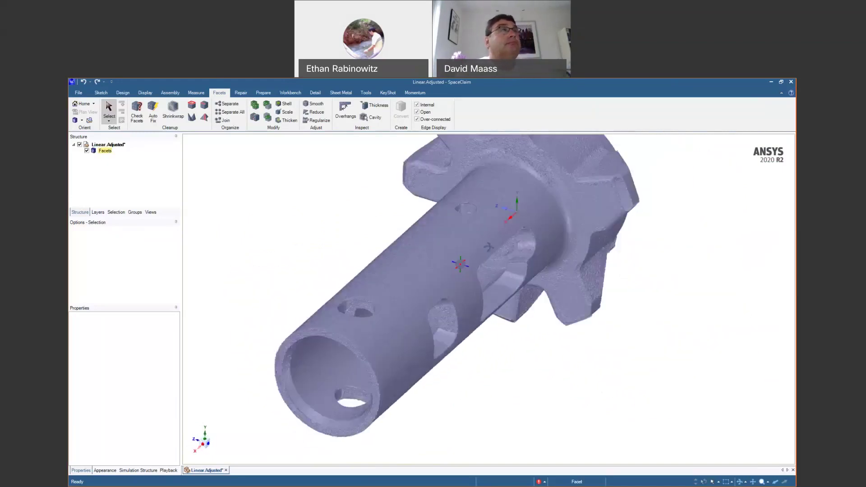
middle_click_drag(446, 293, 457, 347)
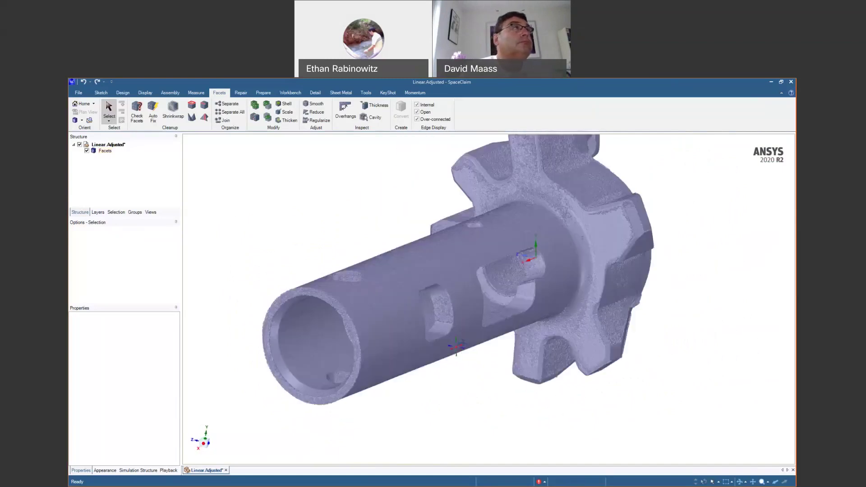
Examine the two side pockets in the barrel and the flange's teeth from several angles.
middle_click_drag(498, 367, 596, 297)
middle_click_drag(336, 397, 309, 367)
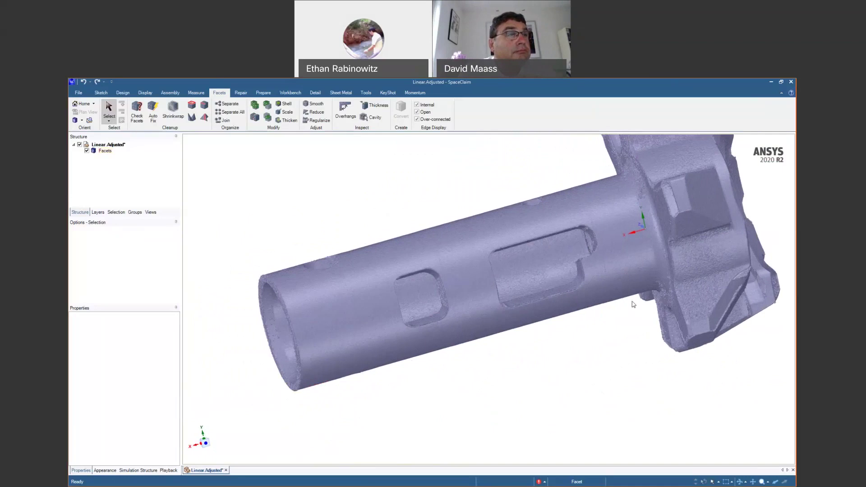
middle_click_drag(596, 319, 552, 316)
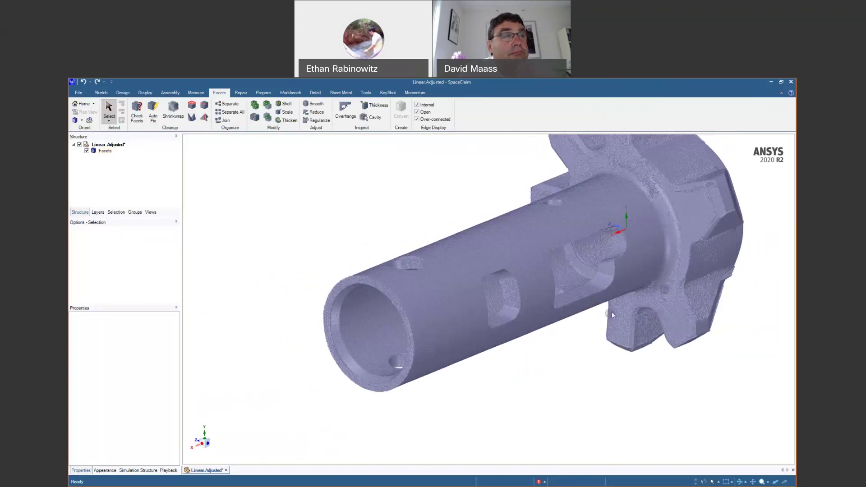
mouse_move(460, 375)
middle_mouse_down()
mouse_move(531, 190)
mouse_move(477, 374)
mouse_move(516, 351)
mouse_move(442, 355)
middle_mouse_up()
left_click(442, 356)
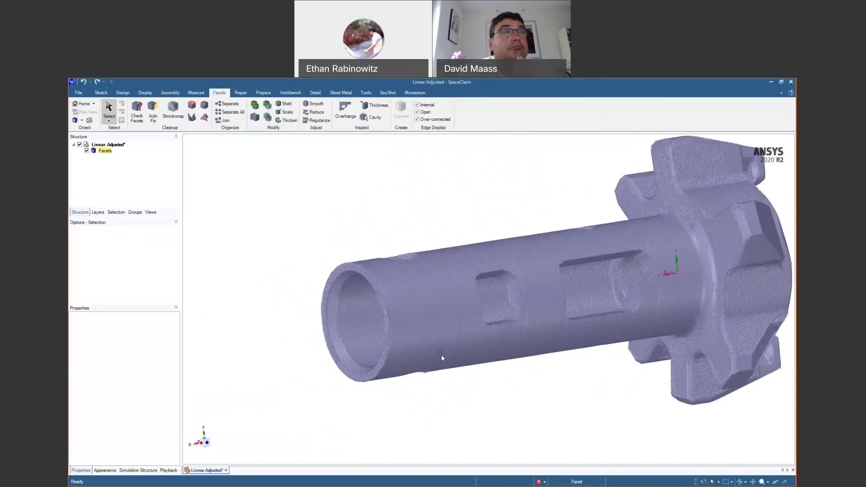
left_click(526, 398)
middle_click_drag(526, 398, 542, 404)
mouse_move(575, 380)
middle_mouse_down("shift")
mouse_move(451, 372)
mouse_move(504, 347)
mouse_move(497, 368)
mouse_move(446, 364)
mouse_move(548, 374)
mouse_move(423, 361)
mouse_move(455, 339)
middle_mouse_up("shift")
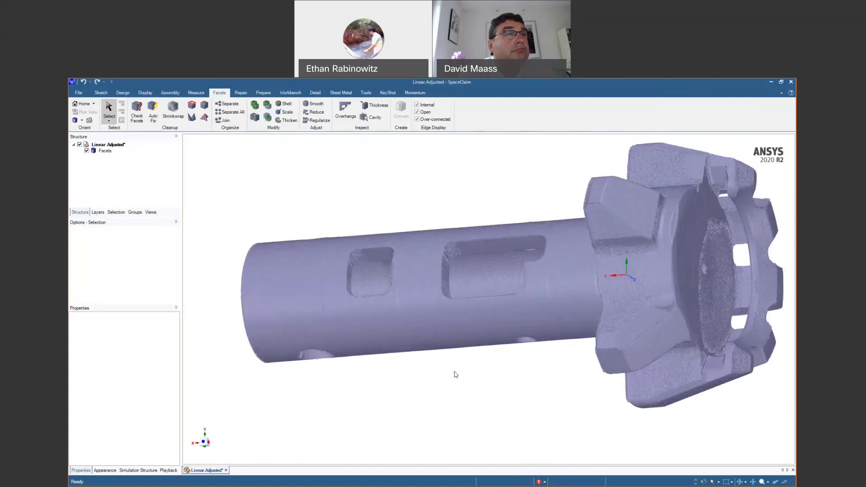
Examine the stepped bore end-on and through the barrel's open end.
middle_click_drag(455, 374, 589, 375)
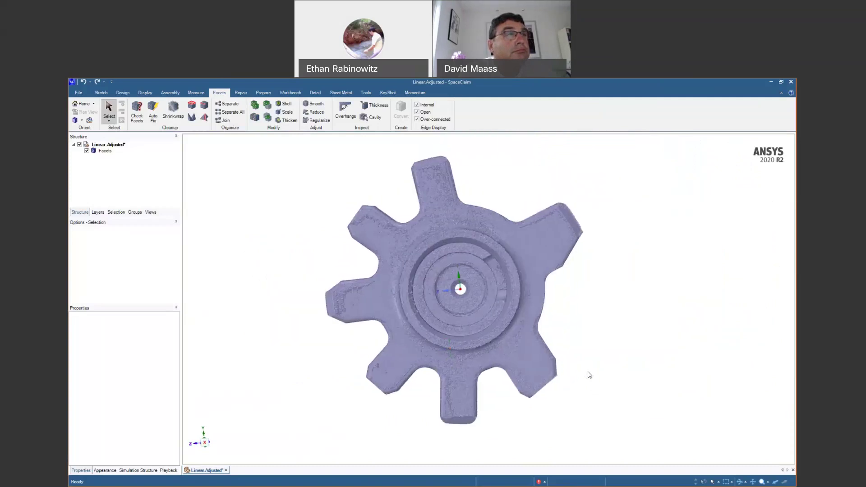
scroll(469, 280, "up", 3)
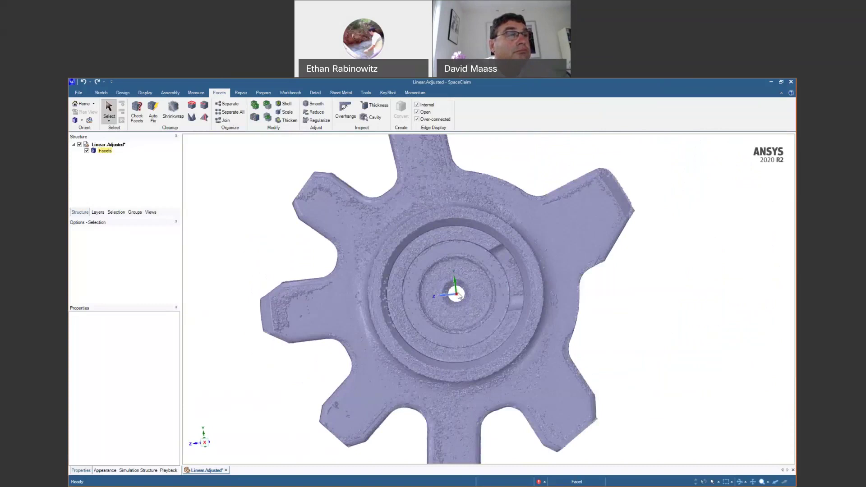
middle_click_drag(487, 325, 326, 353)
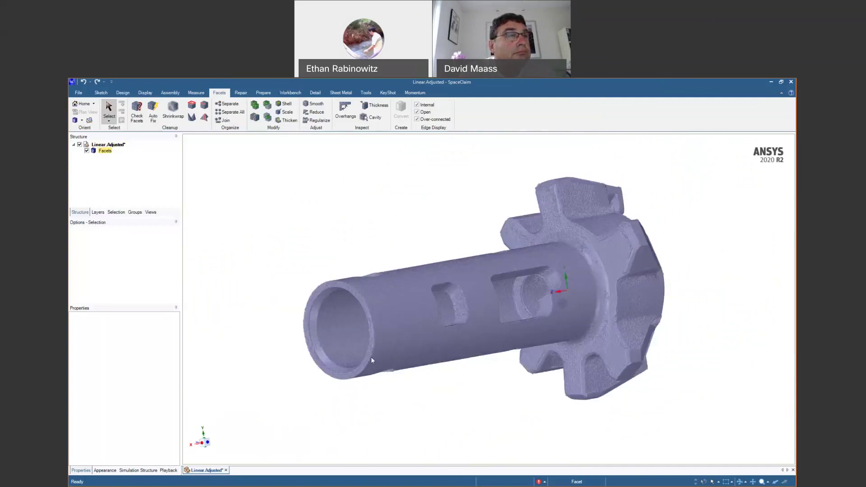
scroll(371, 357, "up", 3)
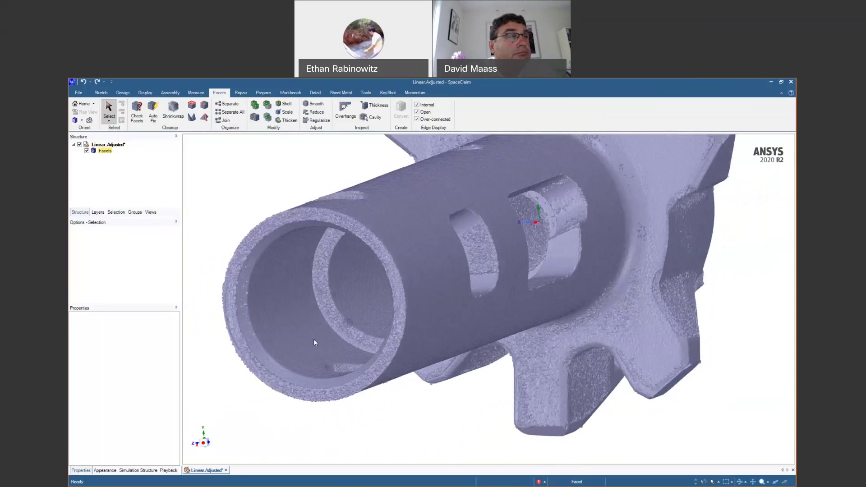
scroll(313, 339, "down", 4)
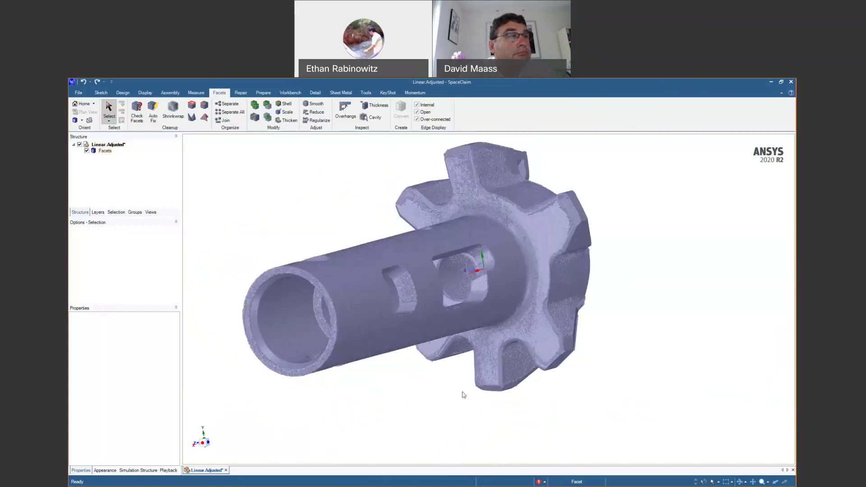
middle_click_drag(462, 394, 520, 387)
scroll(536, 387, "down", 2)
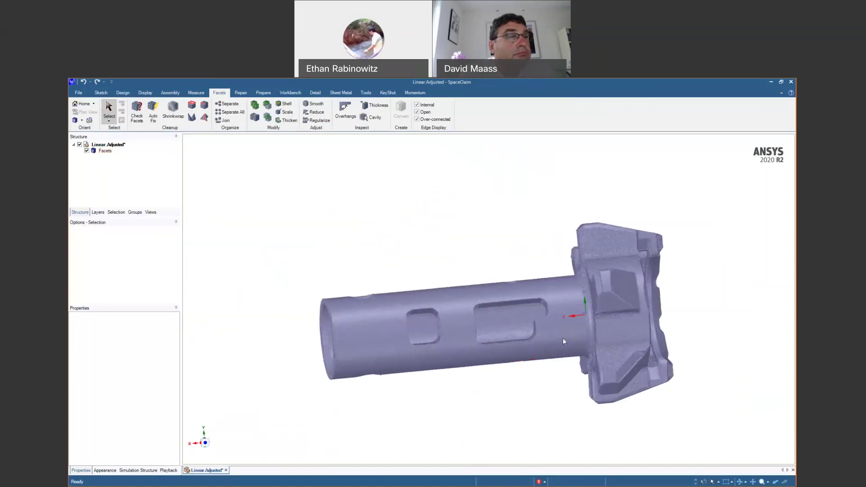
Section the part perpendicular to its X axis and move the section plane from the flange out onto the barrel.
left_click(574, 314)
key("x")
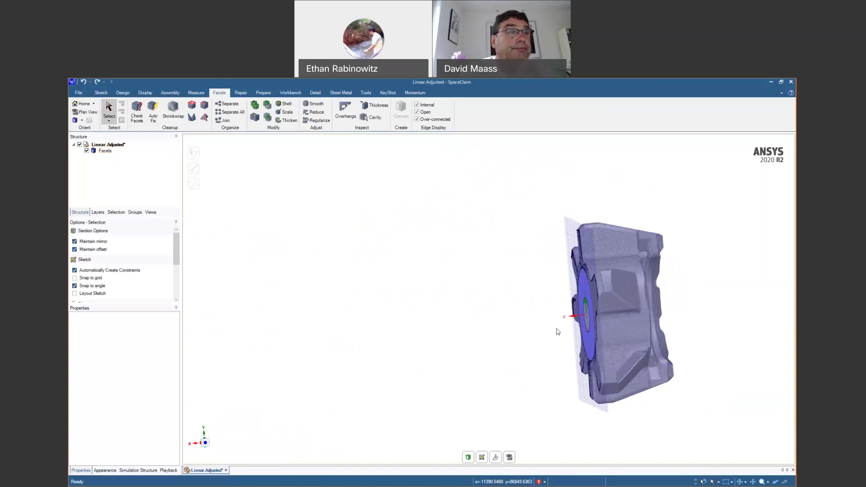
middle_click_drag(557, 330, 578, 359)
left_click(495, 457)
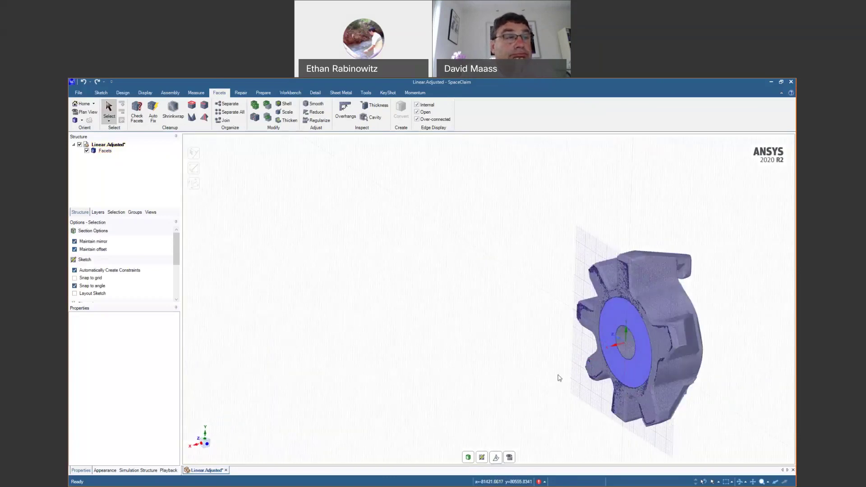
left_click_drag(604, 346, 538, 369)
scroll(538, 369, "up", 5)
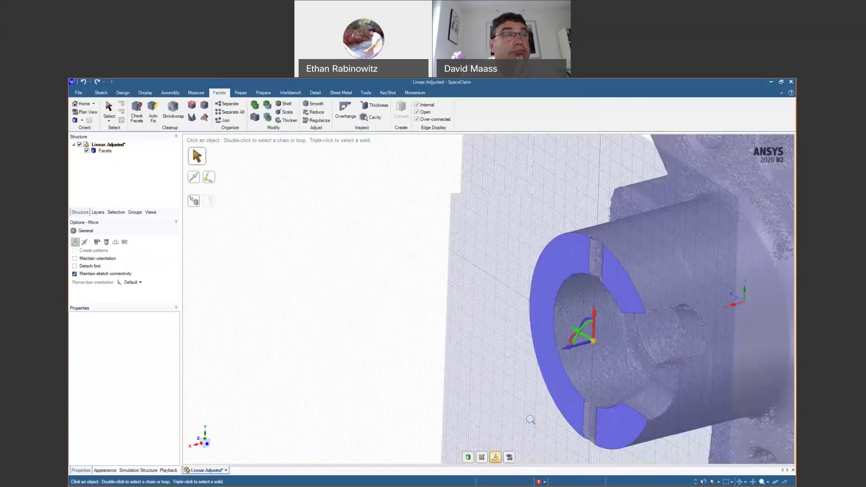
Try moving the section plane further along the barrel toward its open end and undo the move.
middle_click_drag(532, 420, 520, 361, "ctrl")
scroll(520, 360, "down", 2)
left_click_drag(534, 339, 393, 403)
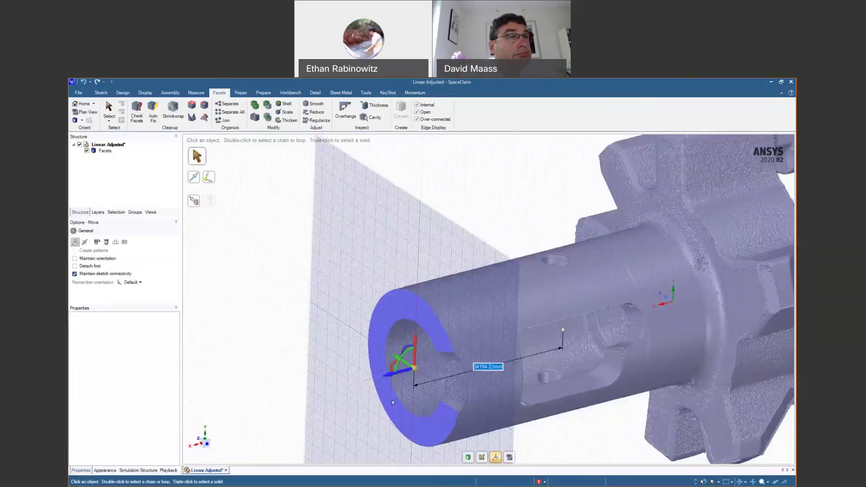
key("ctrl+z")
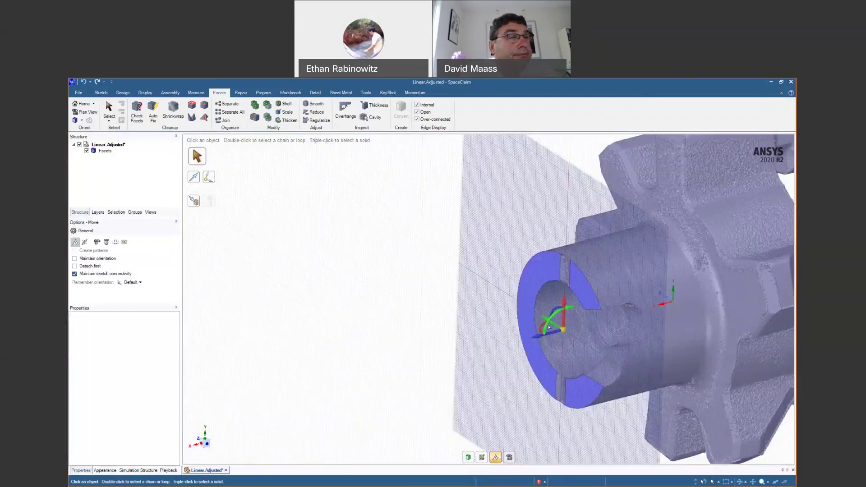
Rotate the section plane so that it cuts the part lengthwise through the barrel's bore.
left_click_drag(541, 330, 530, 351)
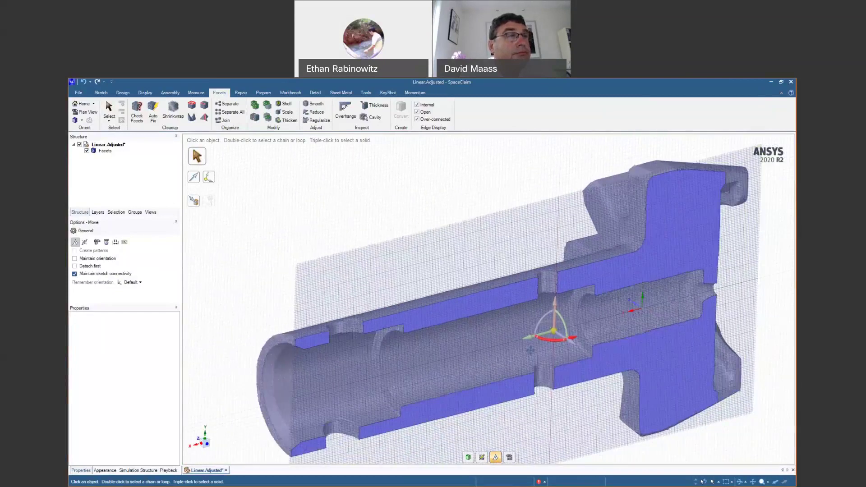
middle_click_drag(530, 350, 513, 322)
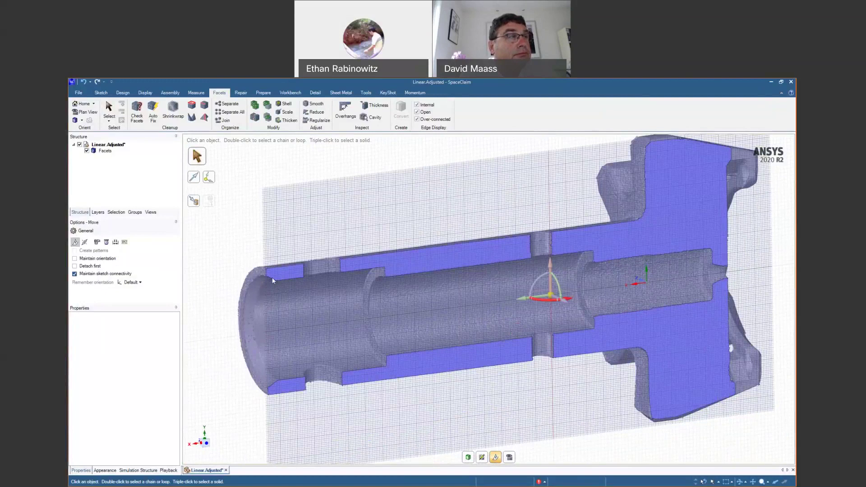
Examine the lengthwise section, including the inner chamfer at the barrel's open end, the bore steps and the cross holes.
scroll(291, 283, "up", 10)
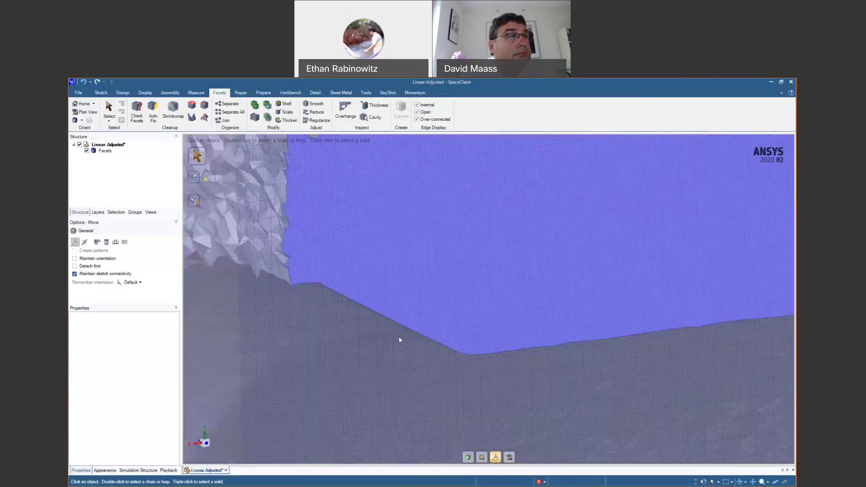
middle_click_drag(399, 340, 310, 286)
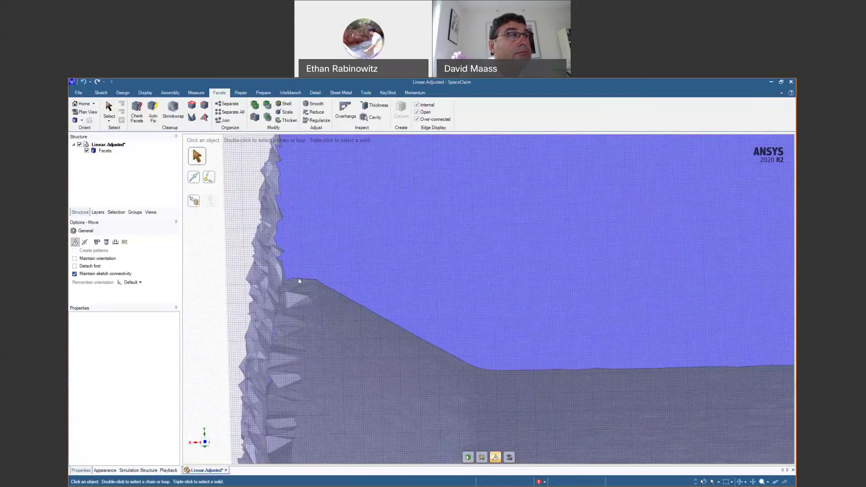
middle_click_drag(315, 297, 381, 293)
middle_click_drag(288, 280, 430, 281)
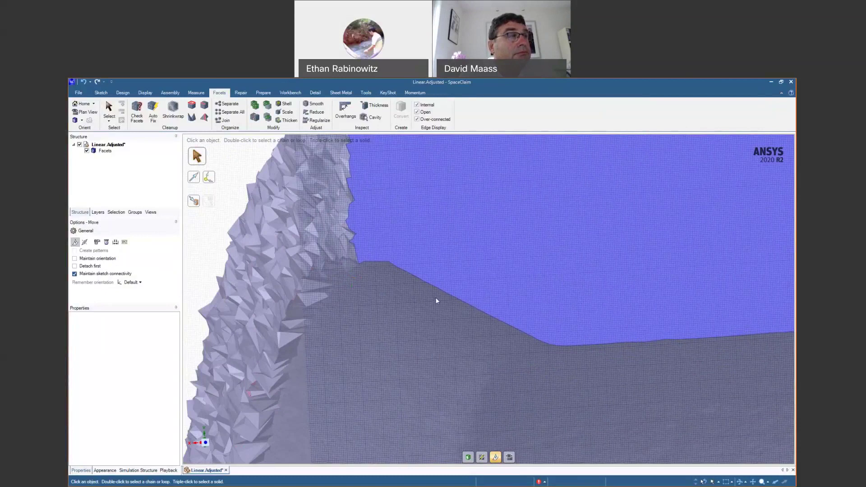
scroll(447, 308, "down", 5)
middle_click_drag(437, 346, 433, 302, "ctrl")
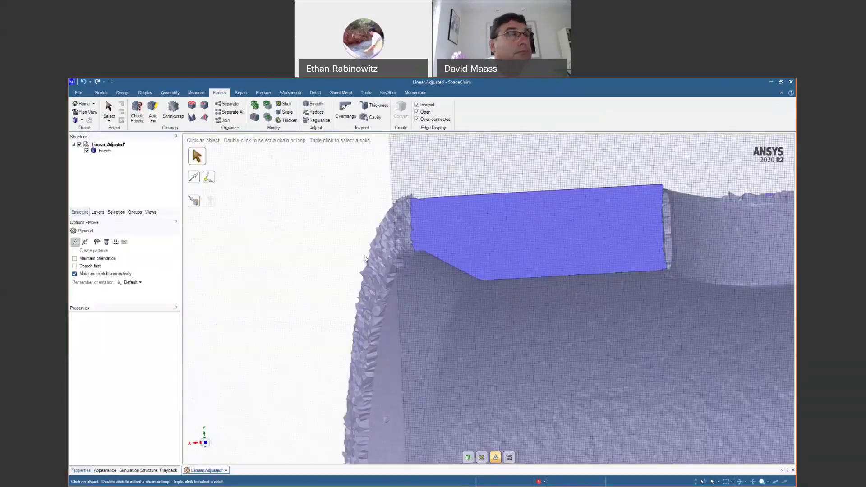
middle_click_drag(510, 307, 327, 292, "shift")
scroll(404, 268, "up", 5)
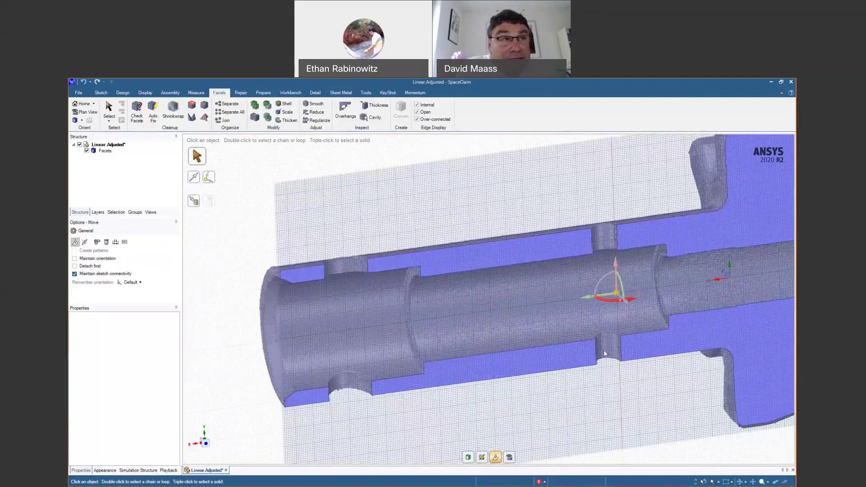
middle_click_drag(604, 354, 541, 327, "ctrl")
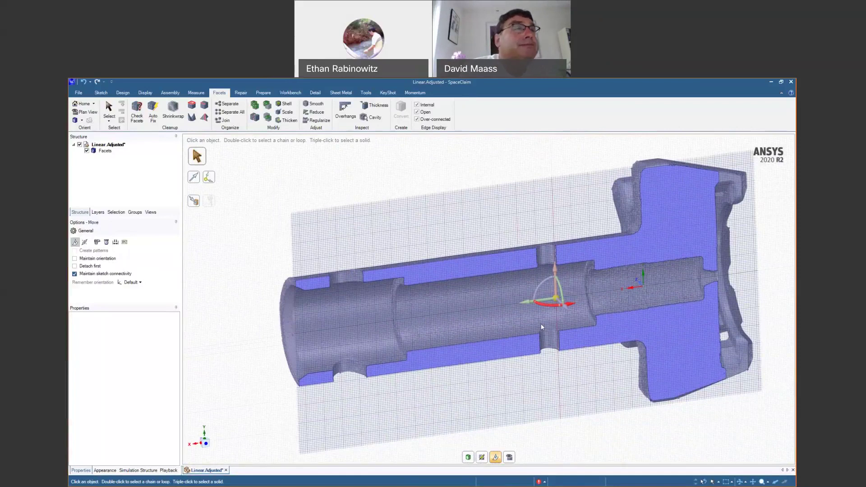
middle_click_drag(534, 323, 618, 328)
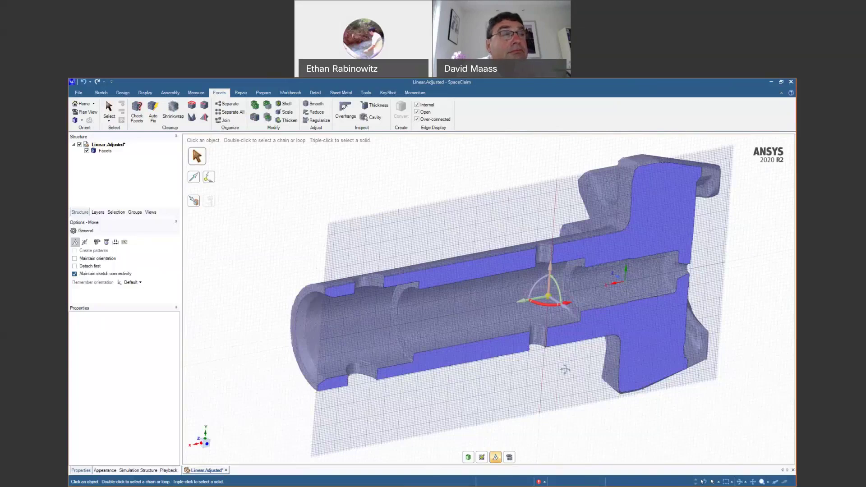
mouse_move(565, 369)
middle_mouse_down()
mouse_move(535, 364)
mouse_move(586, 253)
middle_mouse_up()
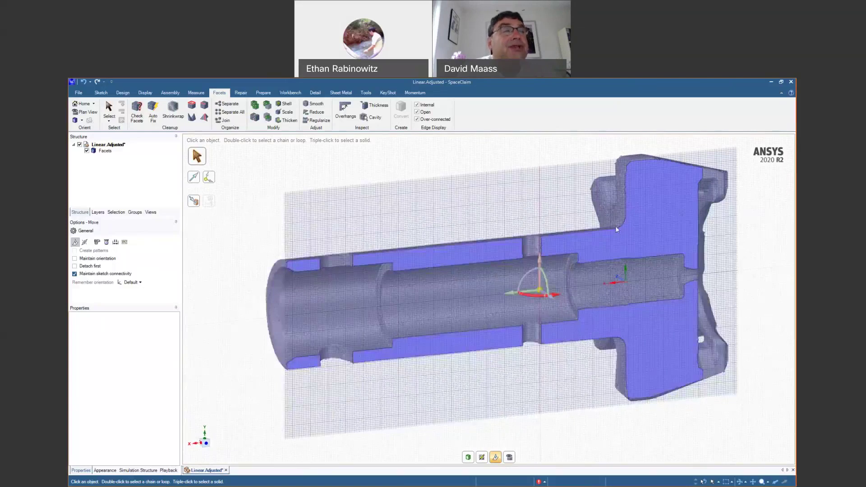
Try rotating the lengthwise section plane about the barrel's axis and undo the rotation.
middle_click_drag(505, 304, 520, 281)
left_click_drag(519, 281, 517, 285)
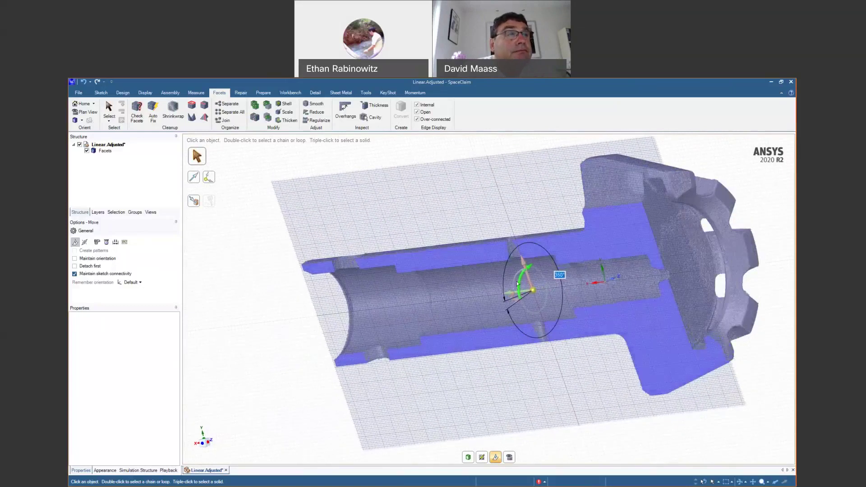
middle_click_drag(517, 284, 554, 338)
key("Escape")
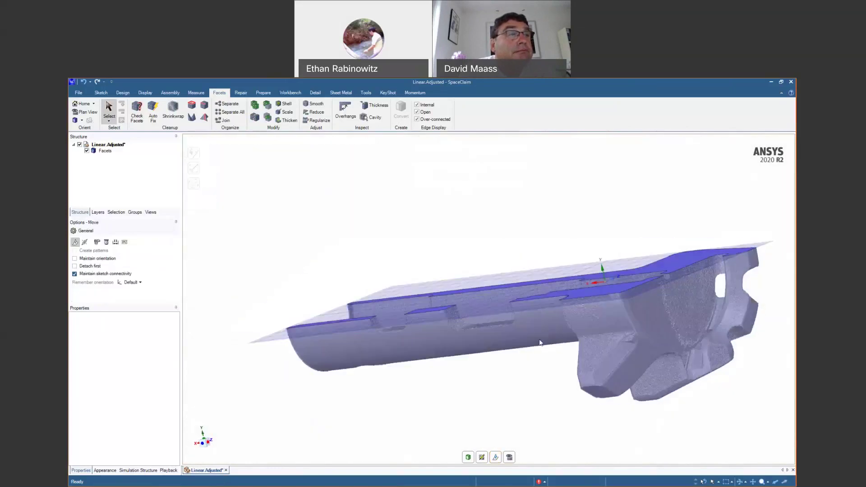
key("ctrl+z")
Switch from the section view back to 3D mode to show the whole part with its side pockets.
middle_click_drag(543, 341, 537, 250)
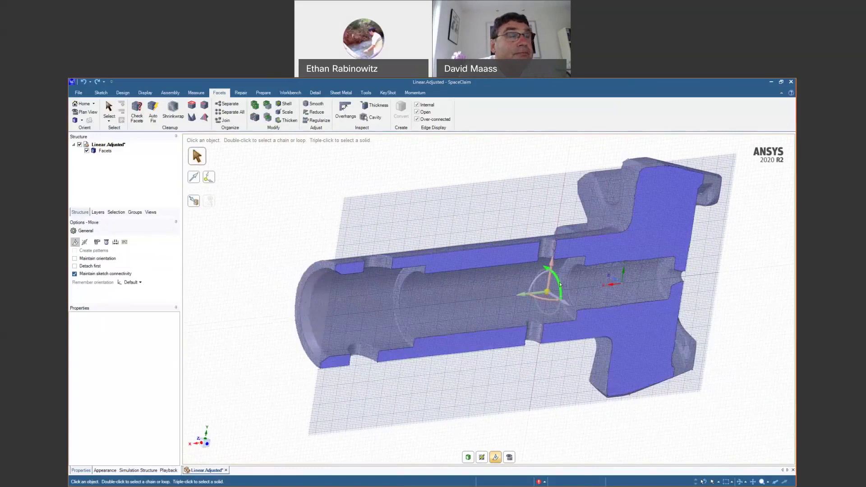
middle_click_drag(570, 286, 622, 326)
middle_click_drag(499, 307, 518, 350, "ctrl")
key("d")
middle_click_drag(663, 385, 472, 342)
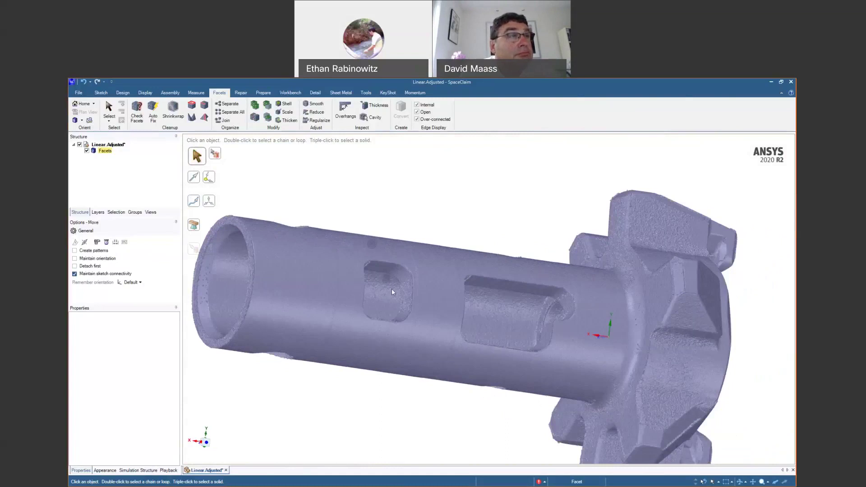
Examine the part's exterior, from the barrel's side pockets and cross holes to the recessed end face and teeth of the head.
middle_click_drag(530, 335, 564, 349)
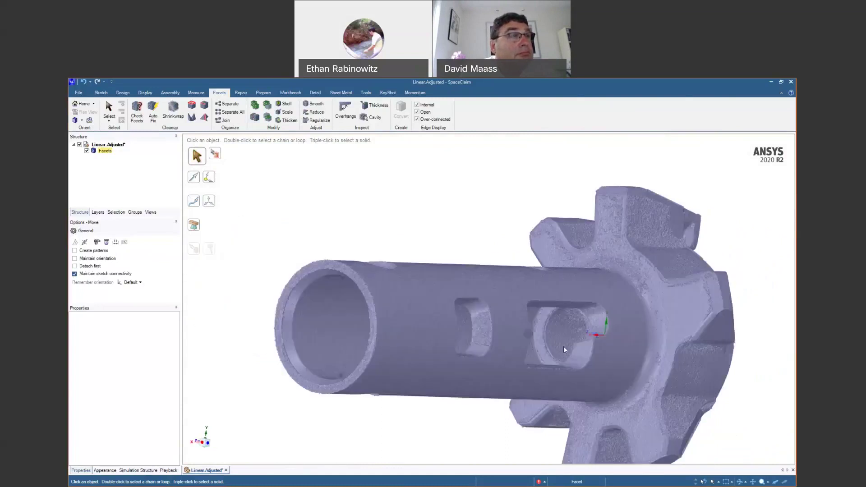
middle_click_drag(459, 334, 384, 260)
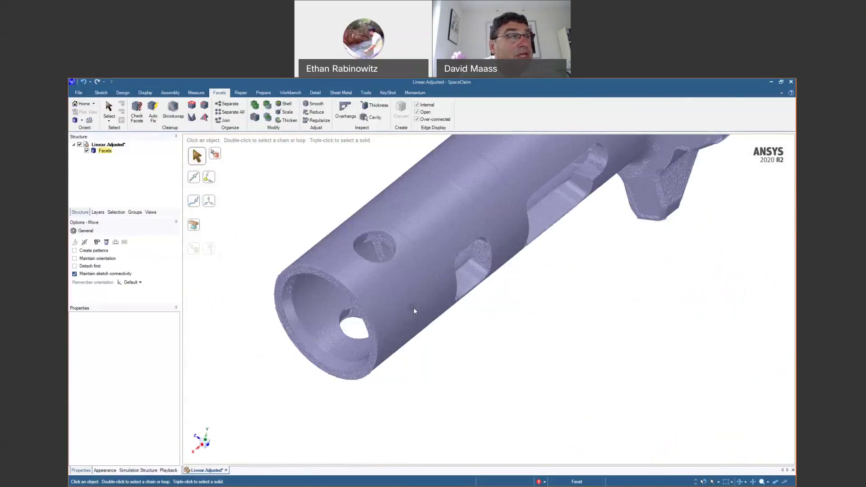
scroll(414, 311, "down", 2)
middle_click_drag(404, 315, 314, 391)
middle_click_drag(521, 269, 458, 308)
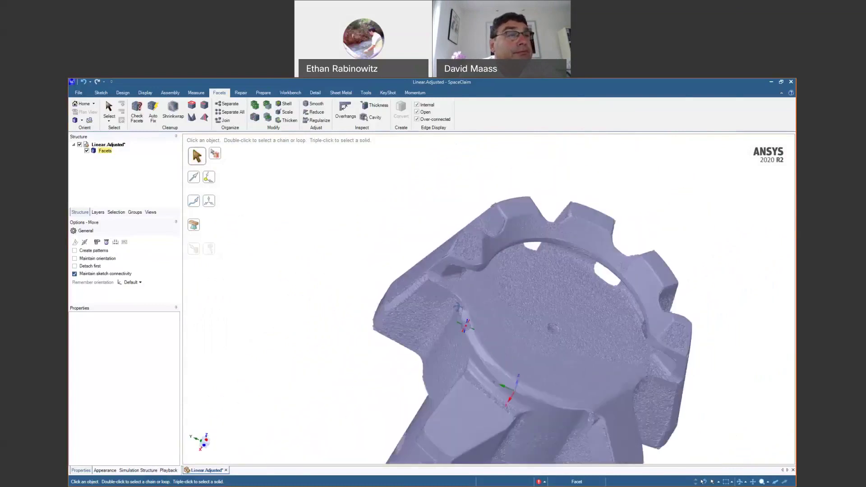
middle_click_drag(512, 335, 455, 285, "shift")
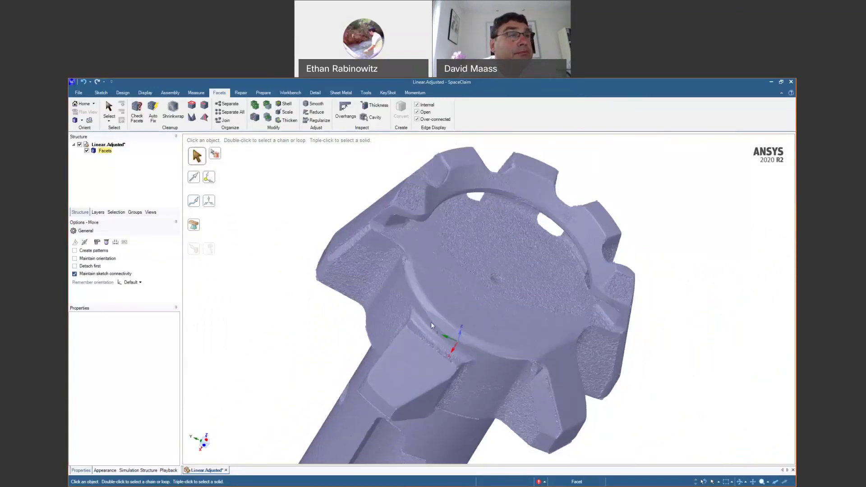
middle_click_drag(438, 231, 406, 308, "shift")
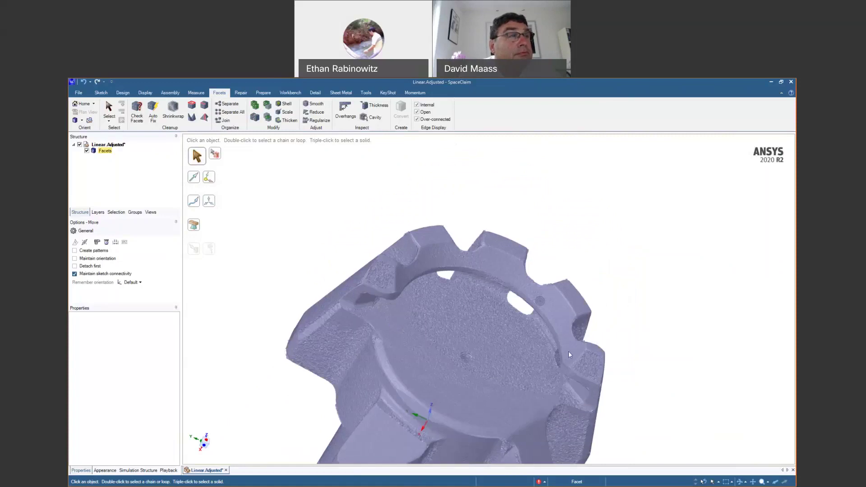
middle_click_drag(459, 371, 459, 370)
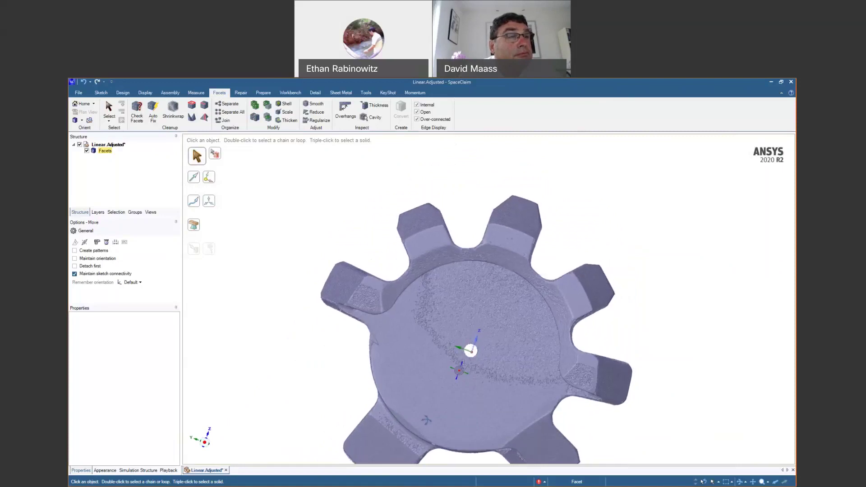
scroll(419, 365, "down", 3)
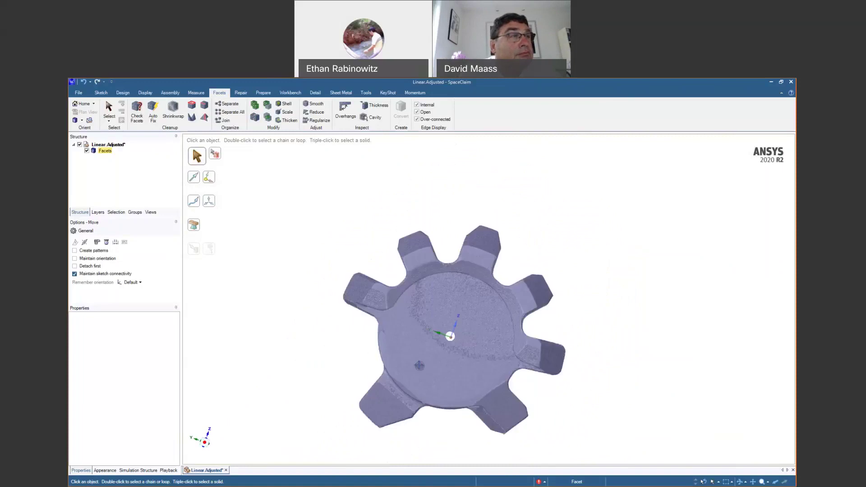
middle_click_drag(419, 365, 415, 230)
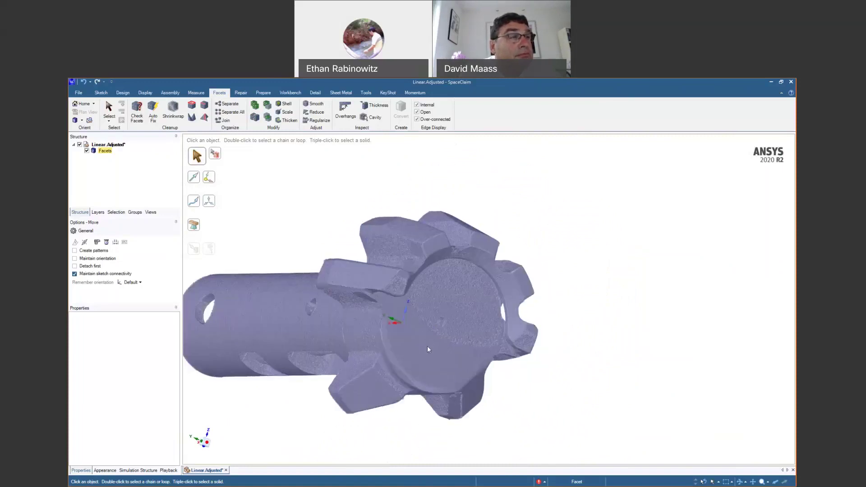
middle_click_drag(427, 347, 425, 342)
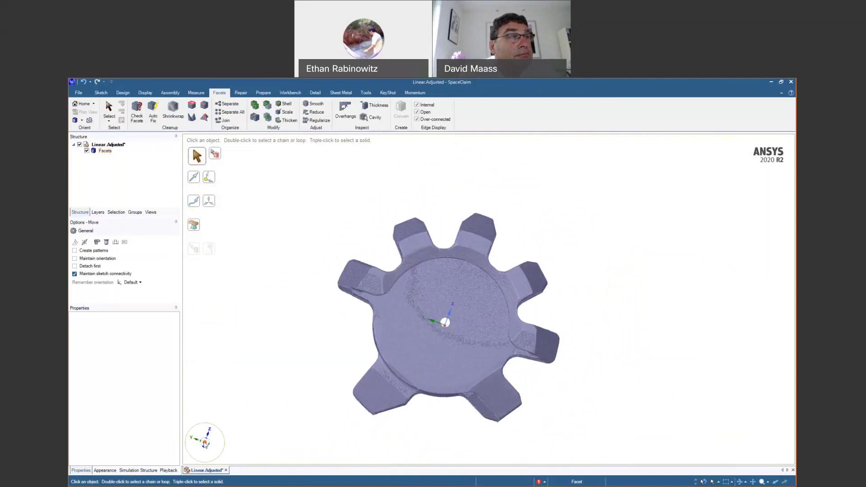
Orient the toothed end square to the view and pick facets on opposite teeth to compare their shape and position.
left_click(205, 444)
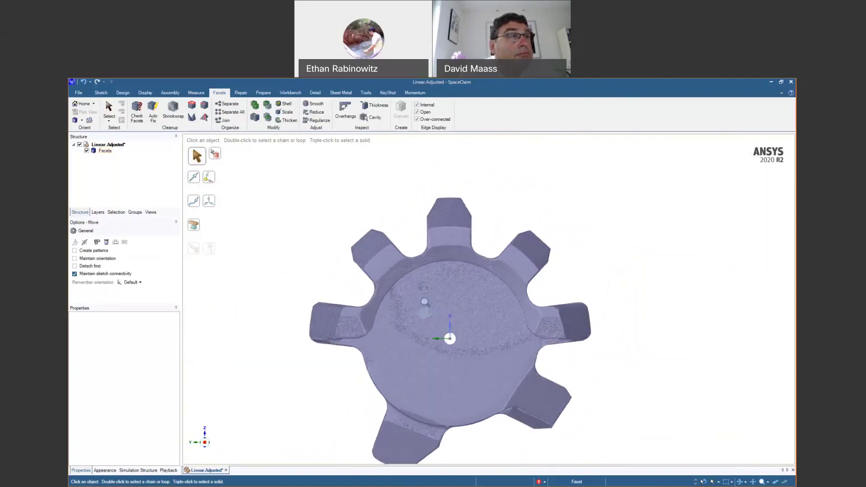
left_click_drag(312, 236, 357, 303)
left_click_drag(468, 232, 539, 315, "ctrl")
left_click(592, 389)
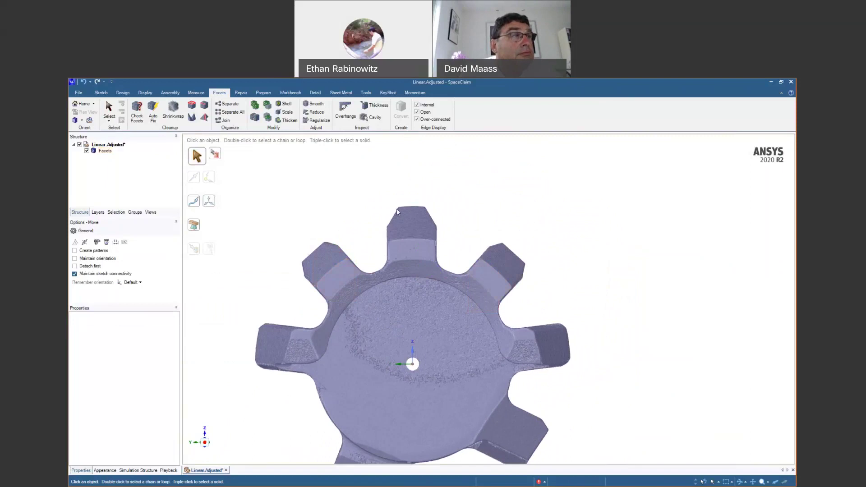
middle_click_drag(558, 337, 533, 293, "shift")
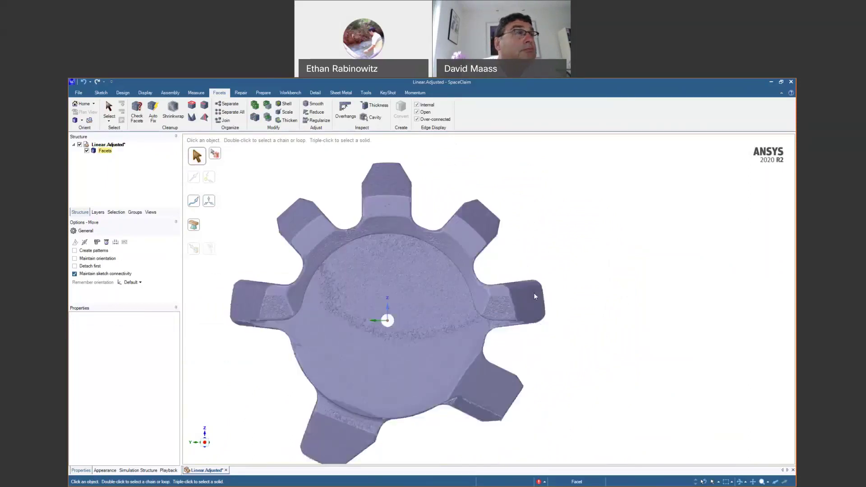
left_click(533, 295)
left_click(258, 284, "ctrl")
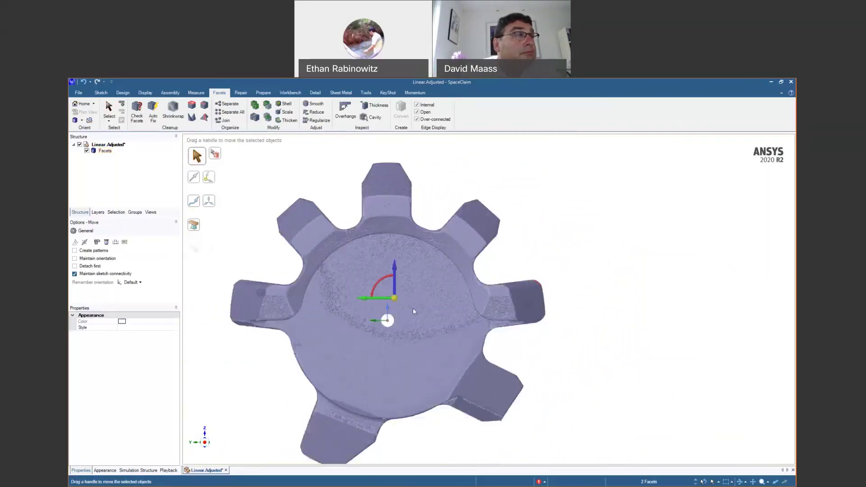
left_click(491, 227)
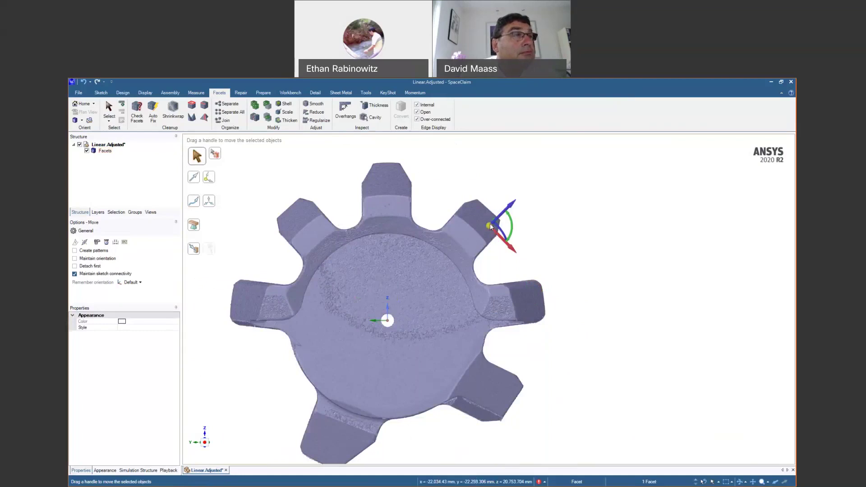
left_click(315, 208)
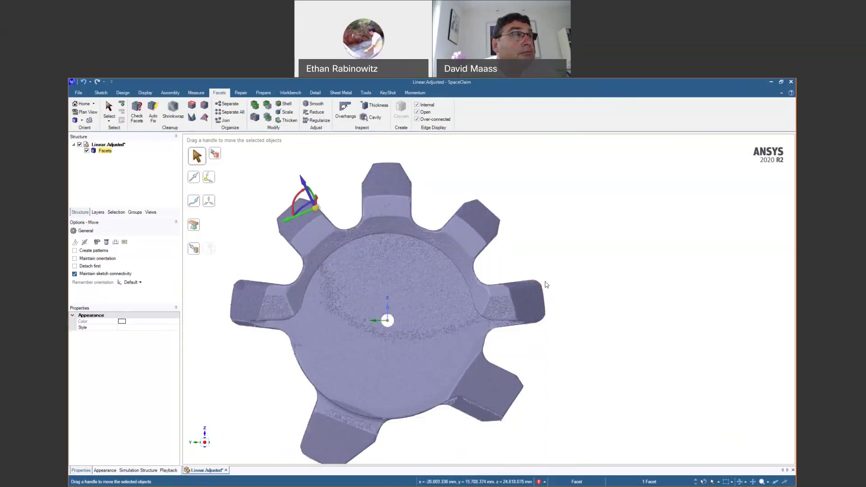
Examine the toothed head from the end and sides, including its sloped teeth, rim and openings, and clear the facet selection.
middle_click_drag(360, 421, 391, 347, "ctrl")
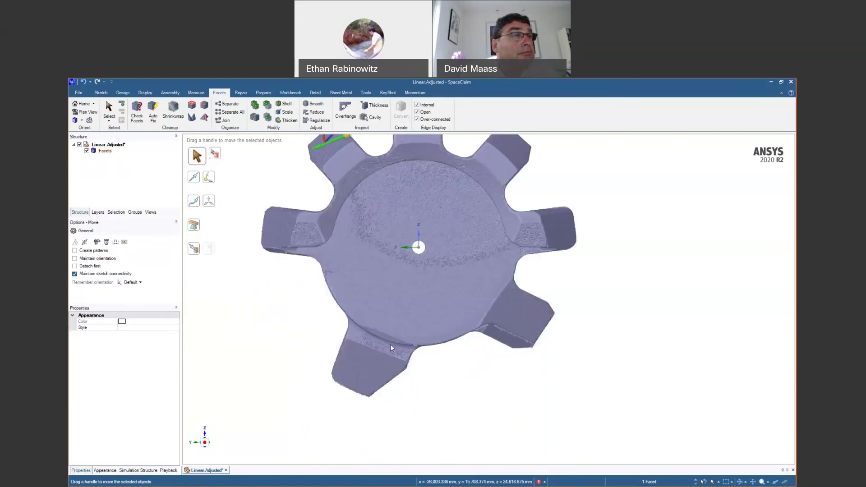
scroll(540, 346, "down", 3)
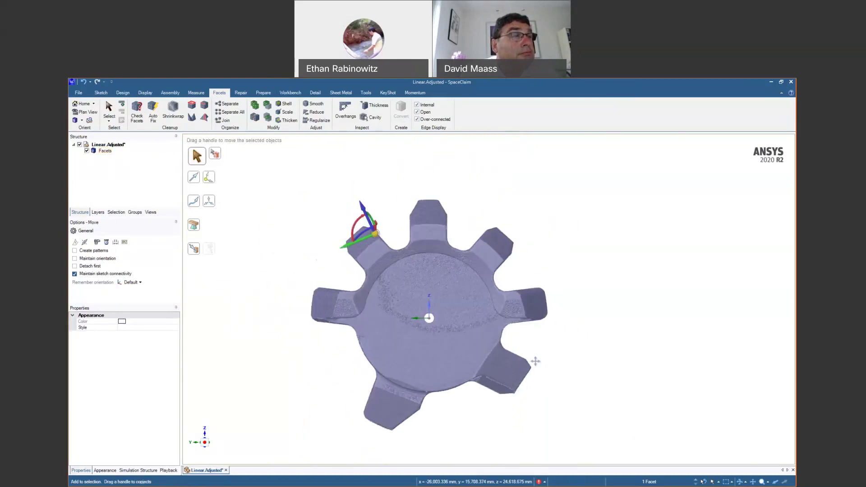
mouse_move(535, 362)
middle_mouse_down()
mouse_move(522, 369)
mouse_move(531, 276)
mouse_move(543, 303)
mouse_move(597, 354)
mouse_move(531, 386)
mouse_move(397, 347)
mouse_move(546, 369)
middle_mouse_up()
middle_click_drag(397, 255, 513, 287, "ctrl")
middle_click_drag(379, 319, 417, 251)
scroll(417, 251, "down", 3)
middle_click_drag(385, 286, 353, 363, "shift")
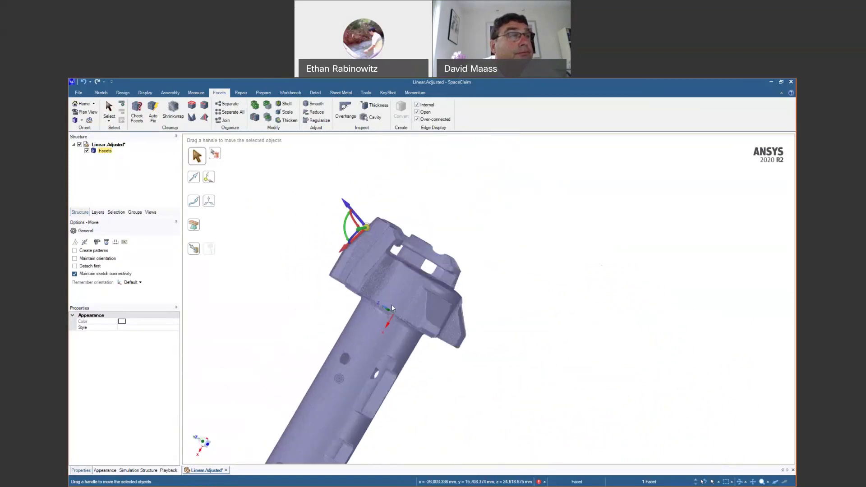
scroll(392, 307, "up", 5)
middle_click_drag(392, 276, 392, 333, "shift")
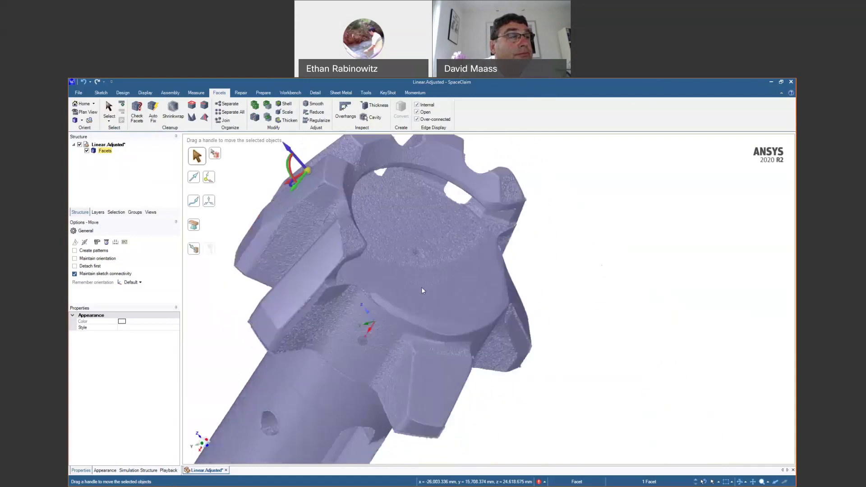
middle_click_drag(416, 292, 405, 309)
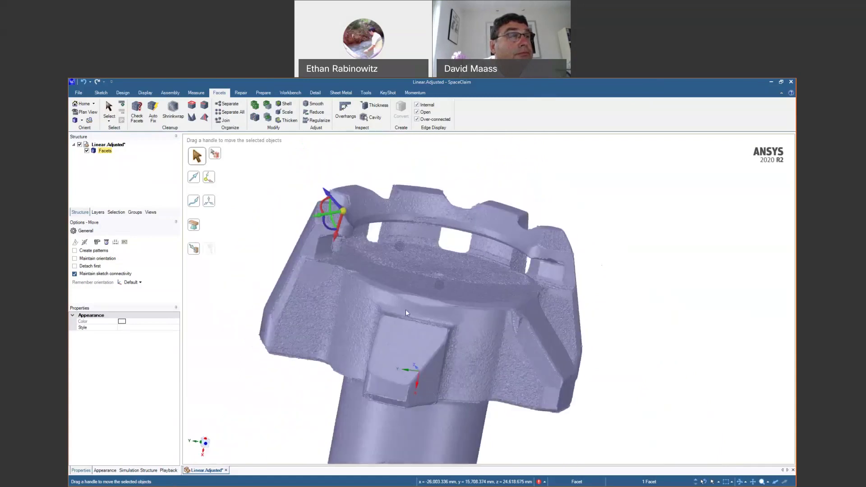
middle_click_drag(406, 354, 405, 342)
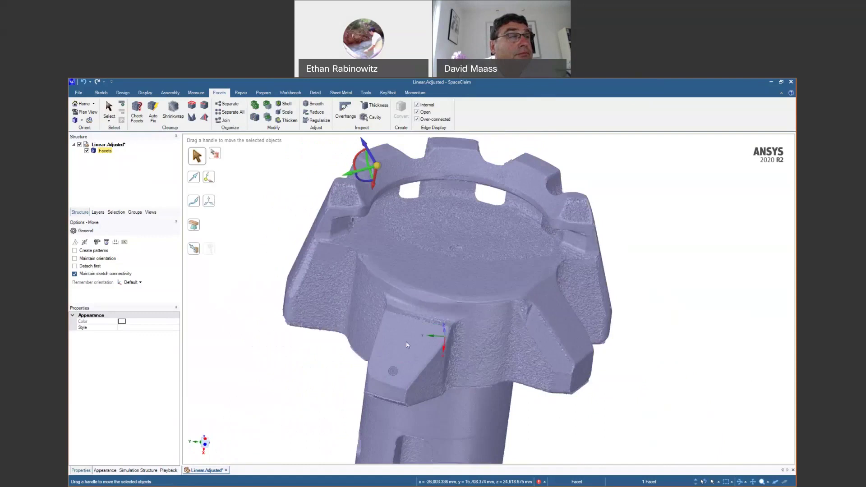
middle_click_drag(559, 340, 536, 397, "shift")
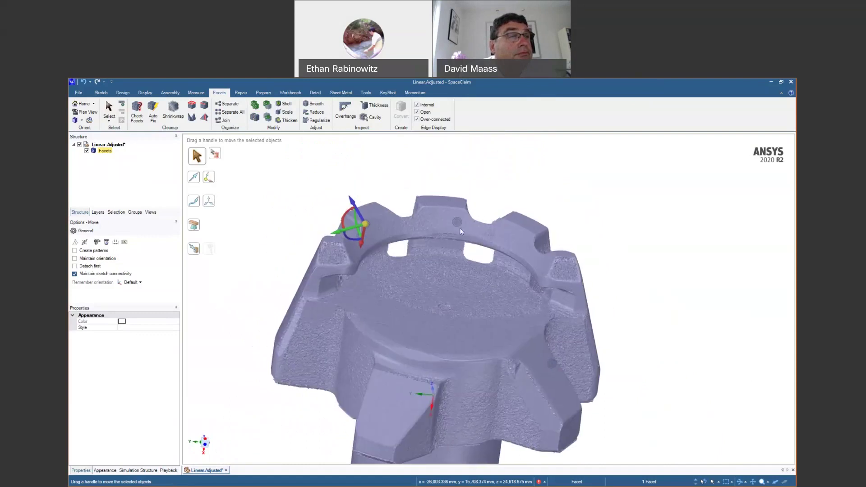
middle_click_drag(598, 306, 640, 336)
left_click(617, 353)
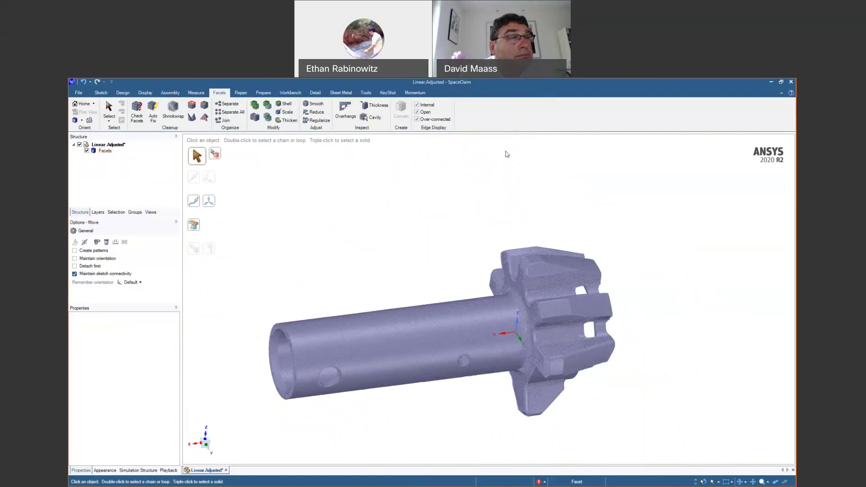
Start a sketch on the plane perpendicular to the origin's X axis, cutting across the part at the head.
left_click(508, 335)
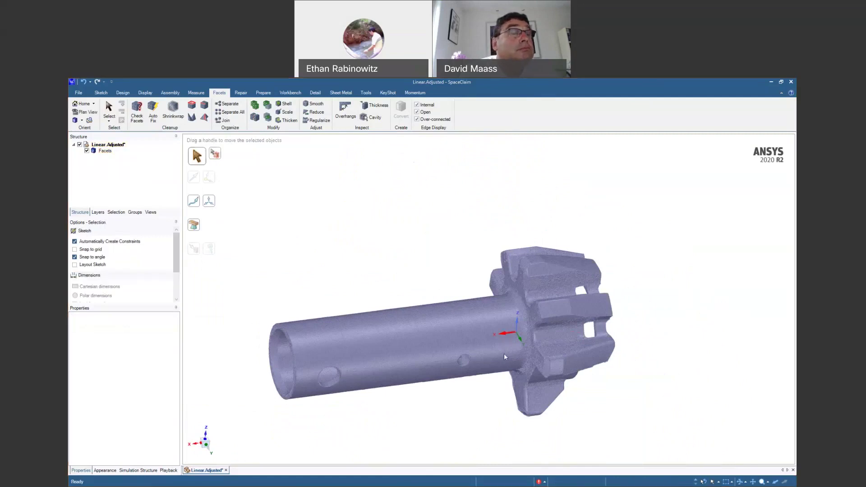
key("k")
middle_click_drag(487, 382, 502, 383)
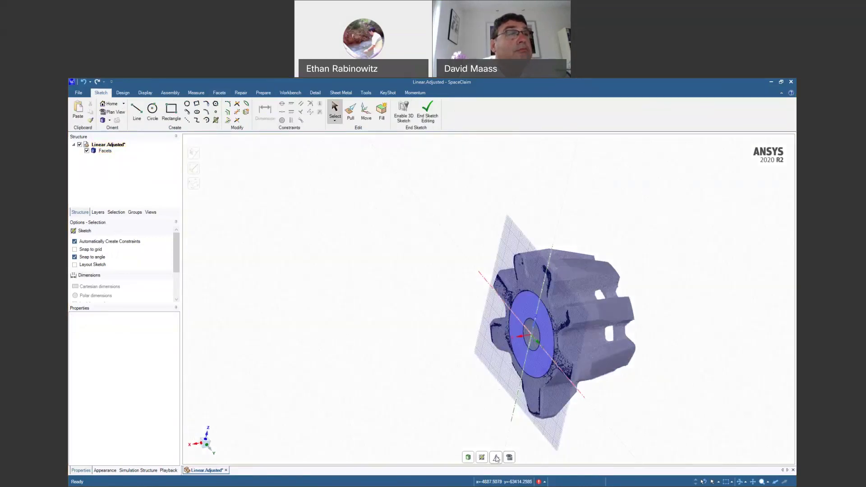
Rotate the sketch plane with Move Grid so that it cuts the part lengthwise through the bore.
left_click(496, 456)
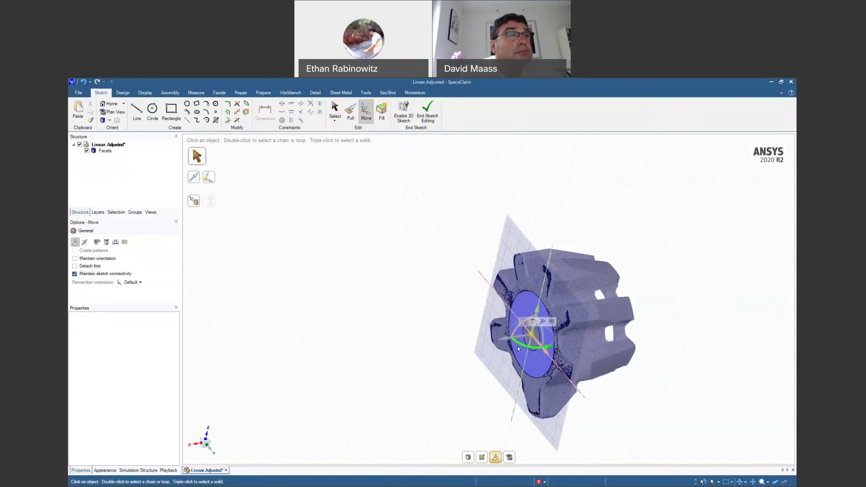
left_click_drag(518, 347, 543, 362)
scroll(542, 378, "up", 5)
middle_click_drag(542, 378, 661, 351, "shift")
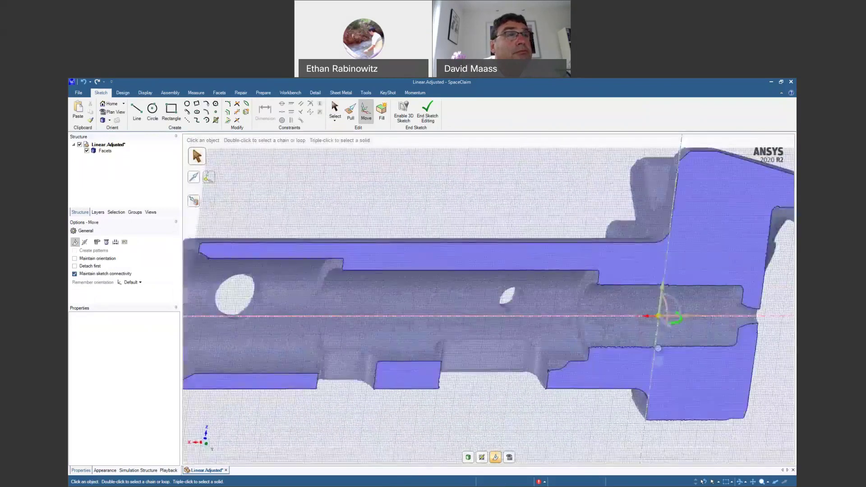
scroll(661, 351, "down", 1)
Rotate the lengthwise sketch plane about the barrel's axis so that it cuts the wall away from the side pockets.
middle_click_drag(540, 325, 547, 345)
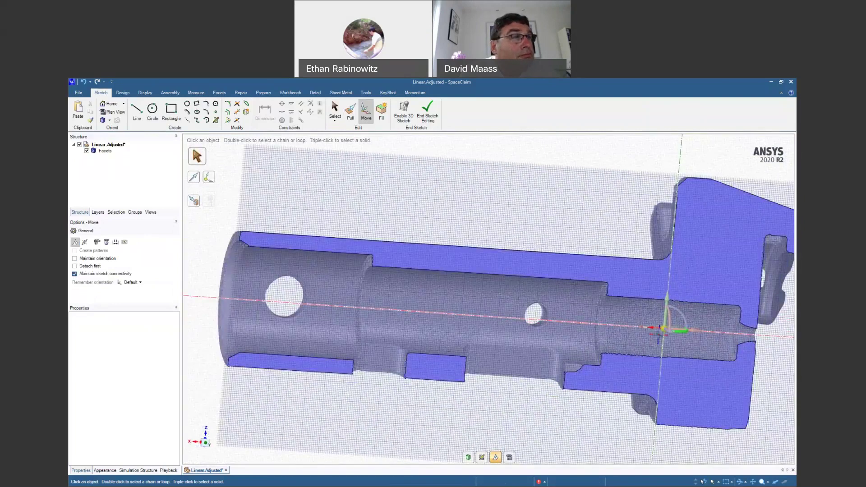
middle_click_drag(477, 265, 496, 281)
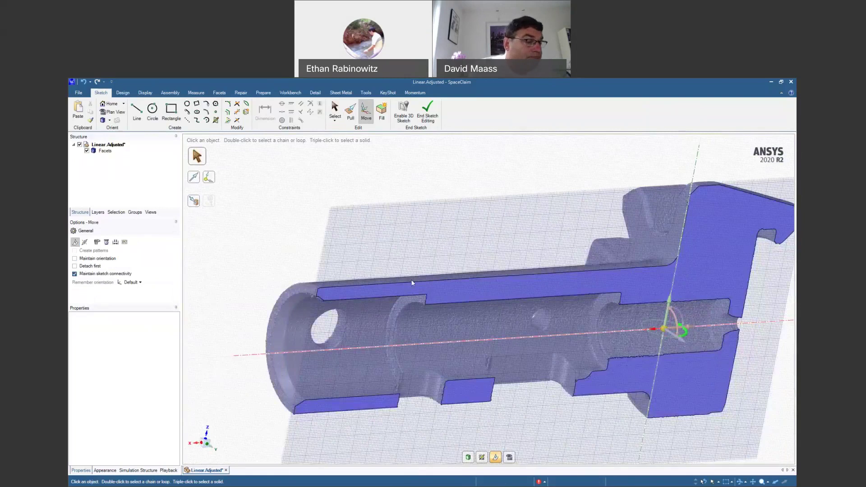
middle_click_drag(534, 321, 438, 327, "shift")
middle_click_drag(578, 339, 514, 310, "shift")
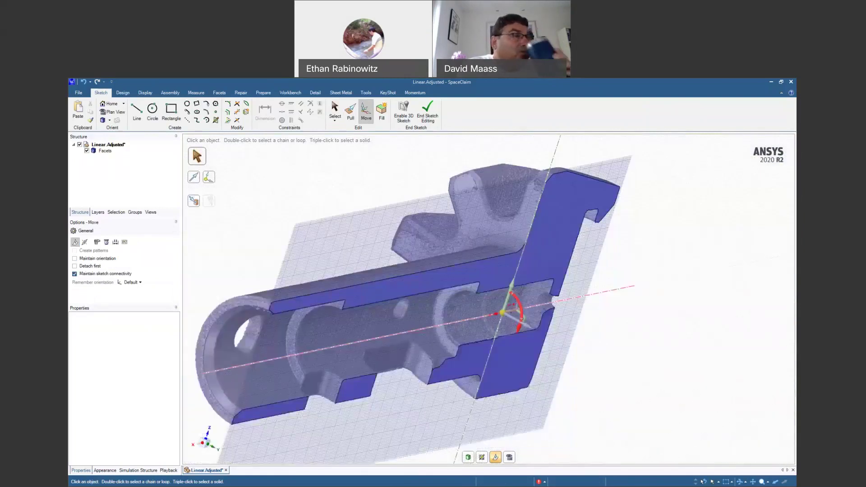
key("v")
middle_click_drag(513, 304, 413, 374)
middle_click_drag(534, 273, 552, 209)
middle_click_drag(493, 428, 564, 340, "ctrl")
left_click_drag(595, 420, 543, 333)
middle_click_drag(542, 333, 610, 209)
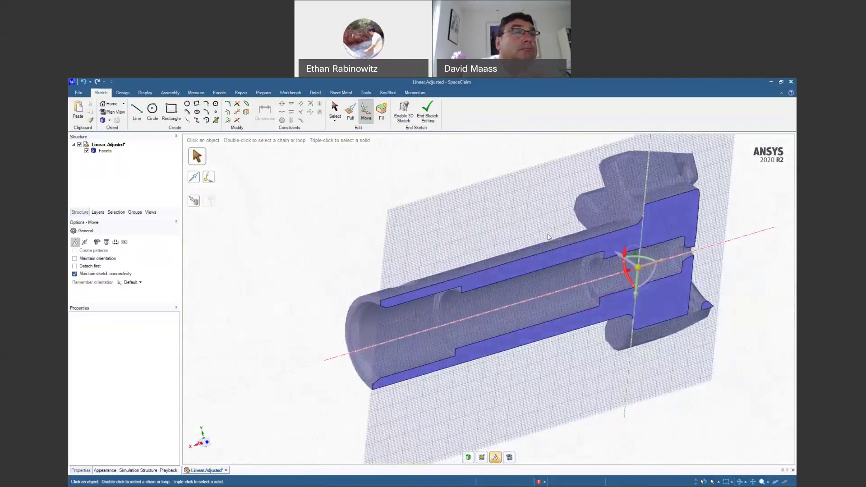
Examine the sectioned barrel wall close up, from the chamfered open end along its outer edge to the first bore step.
middle_click_drag(406, 306, 395, 409, "ctrl")
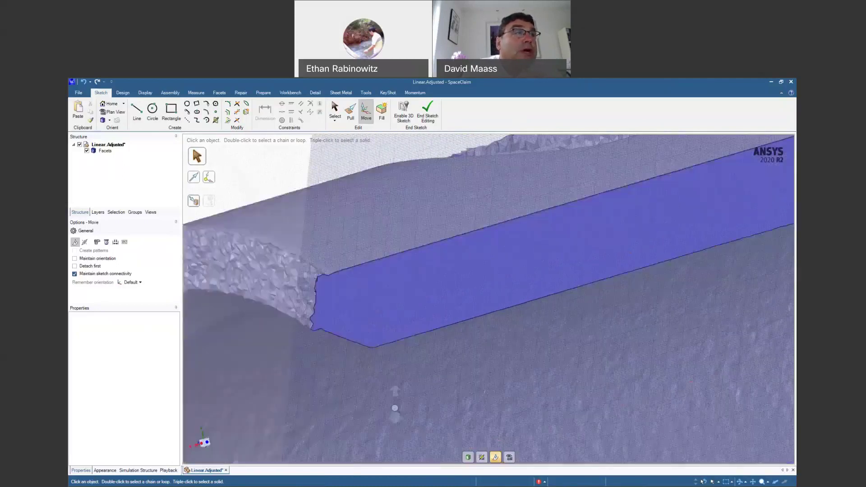
scroll(323, 318, "up", 2)
scroll(286, 305, "up", 3)
middle_click_drag(353, 242, 511, 298)
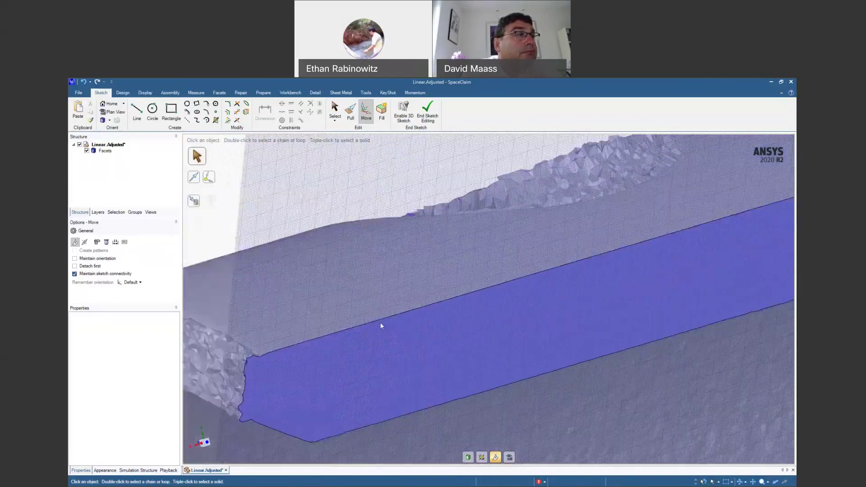
scroll(500, 283, "up", 3)
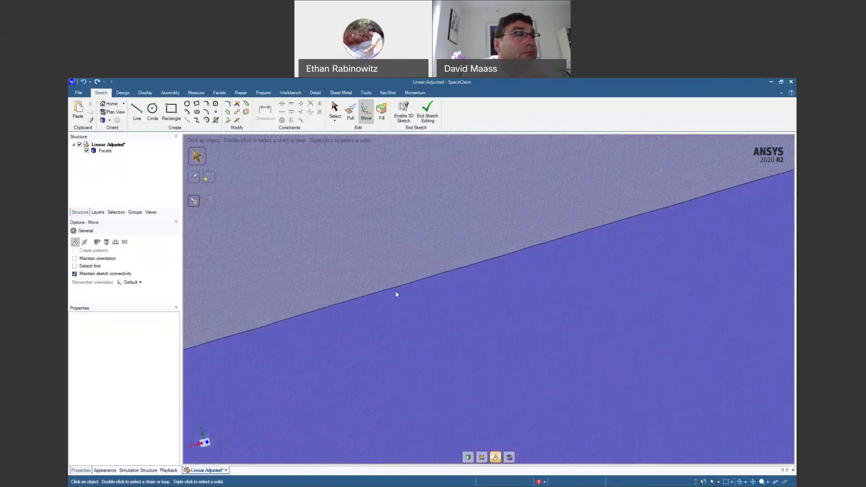
scroll(531, 251, "down", 3)
middle_click_drag(530, 251, 290, 329, "ctrl")
middle_click_drag(715, 293, 506, 308, "ctrl")
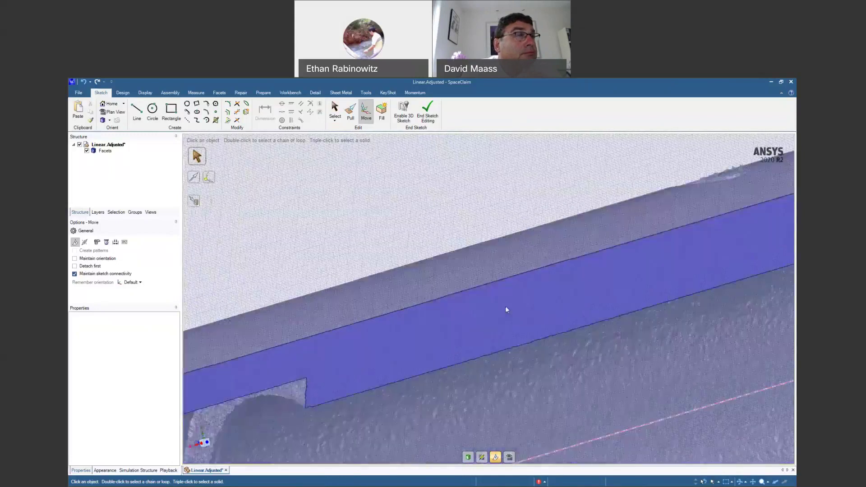
Examine the section profile along the barrel wall up to the outer corner at the head, and return to 3D mode.
middle_click_drag(722, 253, 481, 321, "ctrl")
middle_click_drag(755, 232, 512, 360, "ctrl")
scroll(561, 315, "up", 3)
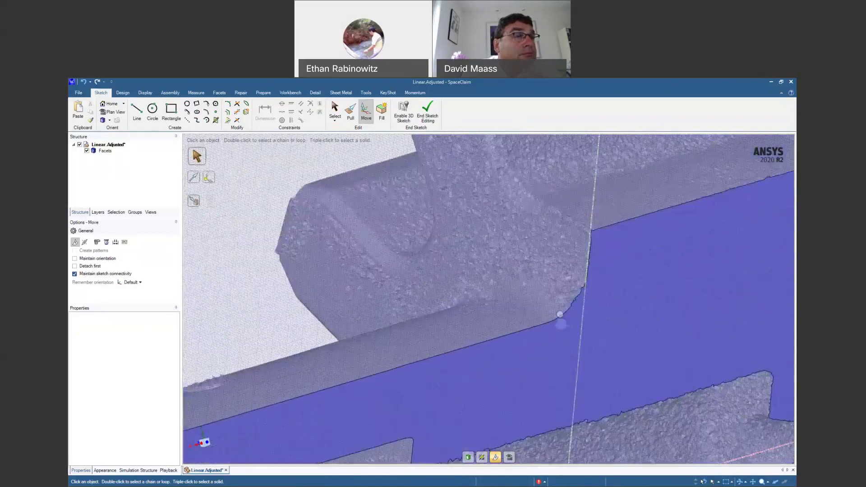
middle_click_drag(560, 315, 473, 363, "ctrl")
scroll(488, 368, "up", 3)
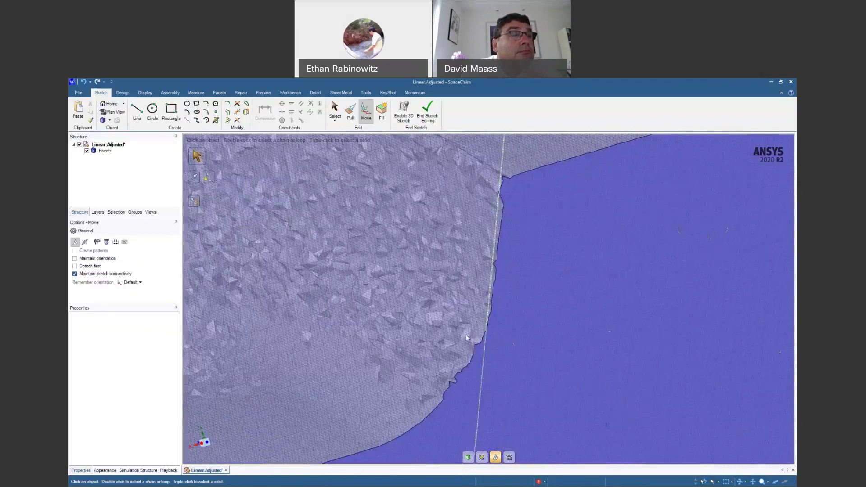
scroll(477, 266, "down", 10)
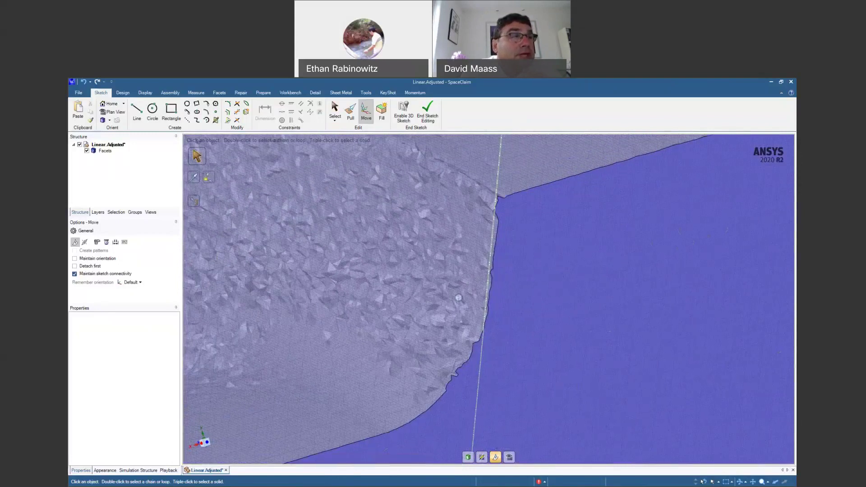
key("d")
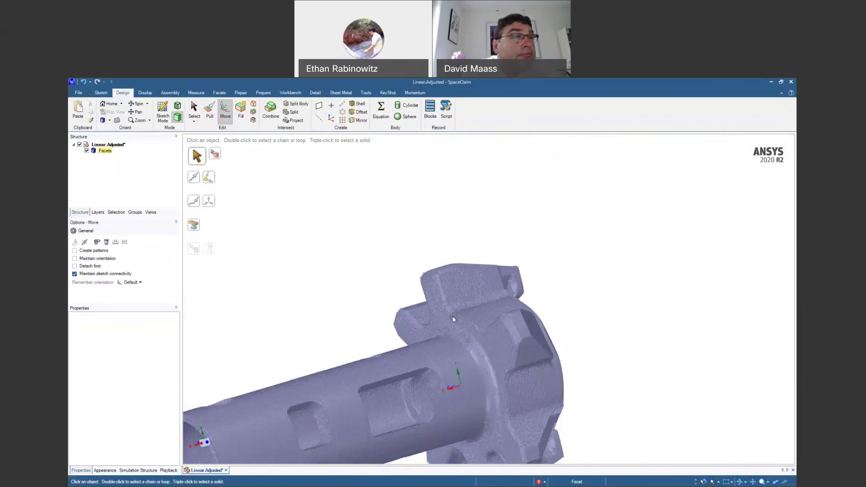
Duplicate the scanned facet body in place by copying and pasting it, and hide the original body.
left_click(97, 152)
right_click(322, 232)
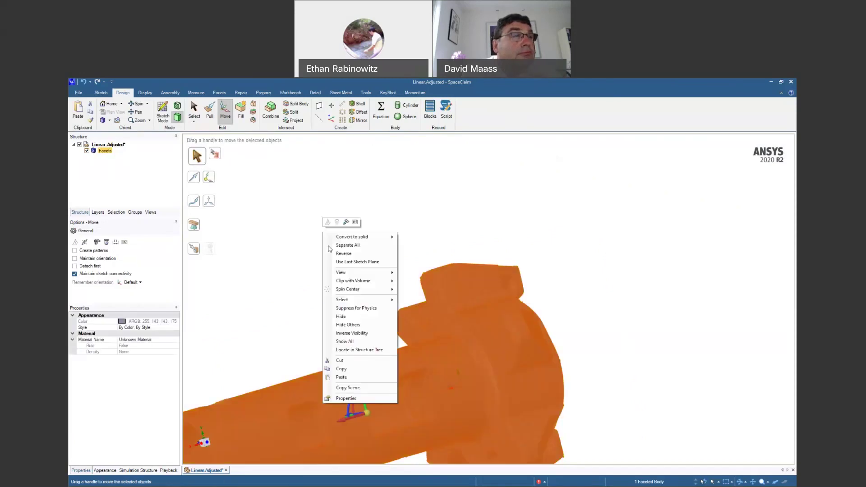
left_click(343, 369)
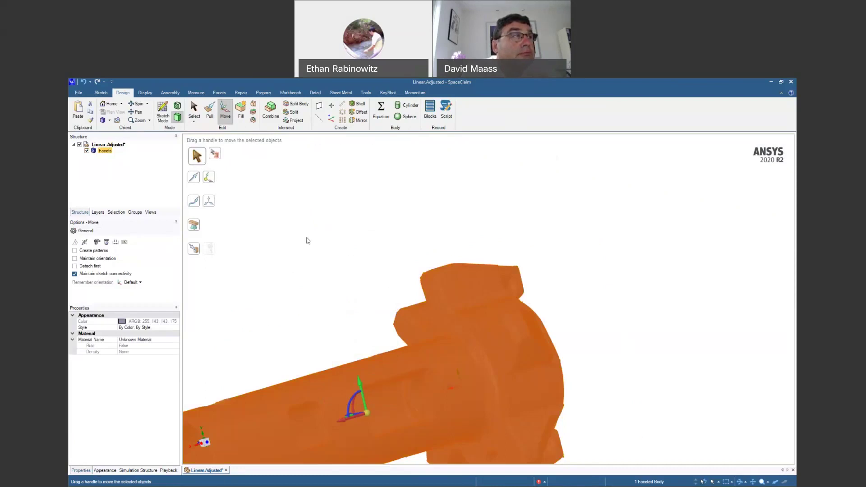
left_click(309, 236)
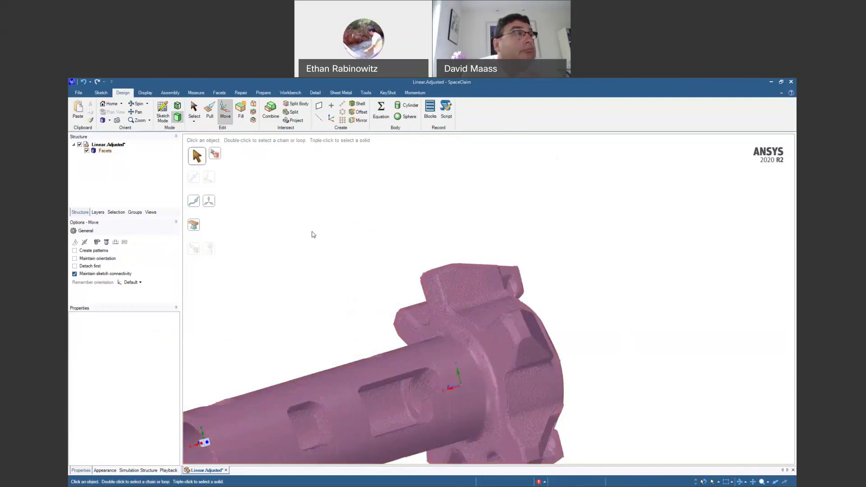
right_click(312, 232)
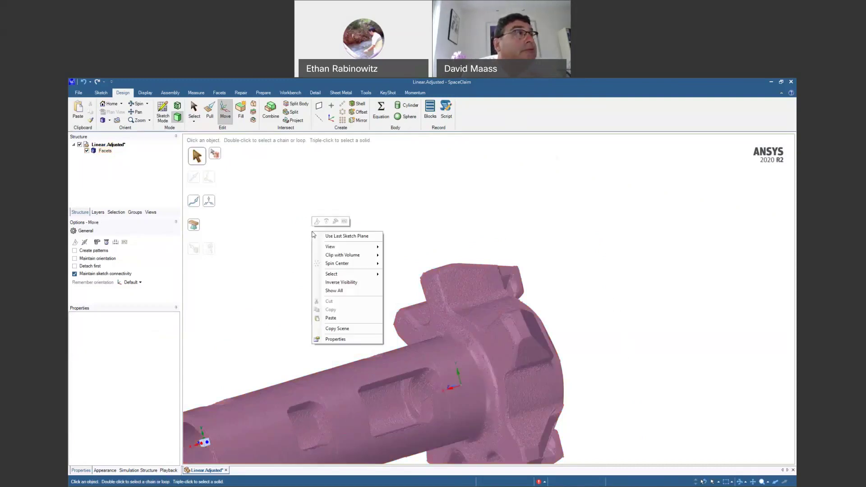
left_click(333, 318)
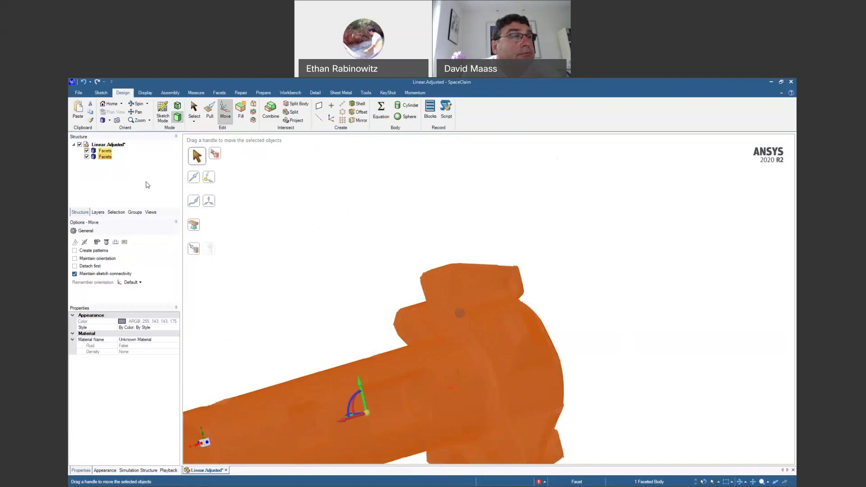
left_click(86, 150)
left_click(414, 259)
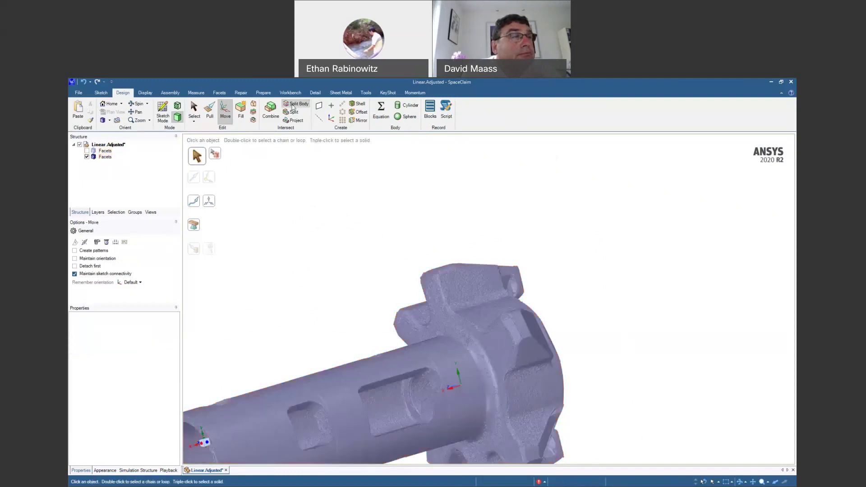
Smooth the duplicated facet body with the Volume Aware smooth type at a 60° angle threshold.
left_click(221, 93)
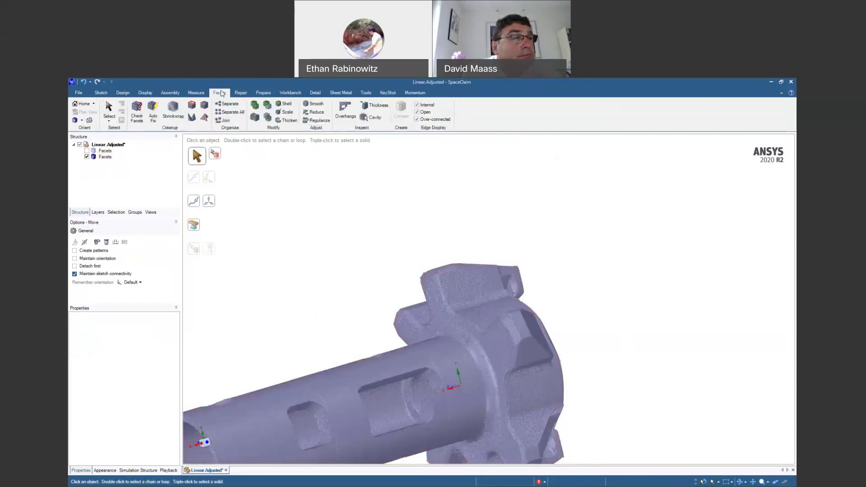
left_click(314, 103)
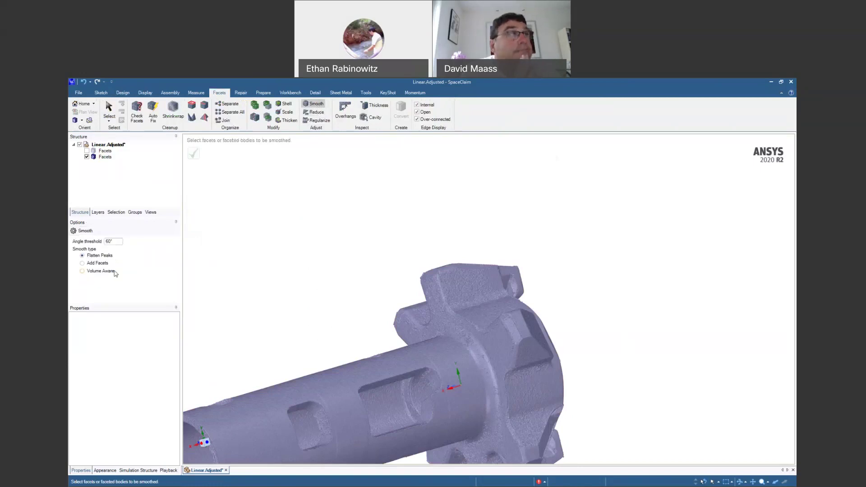
left_click(108, 271)
left_click(104, 159)
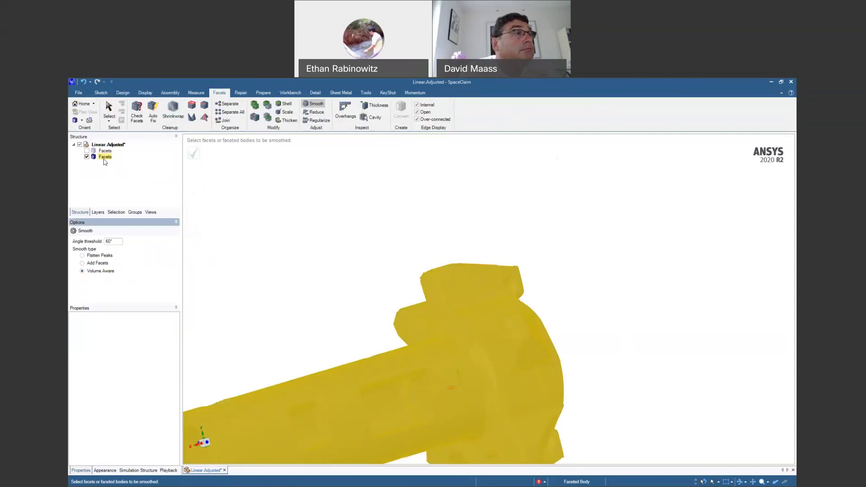
left_click(104, 158)
middle_click_drag(460, 320, 437, 426, "ctrl")
left_click(194, 156)
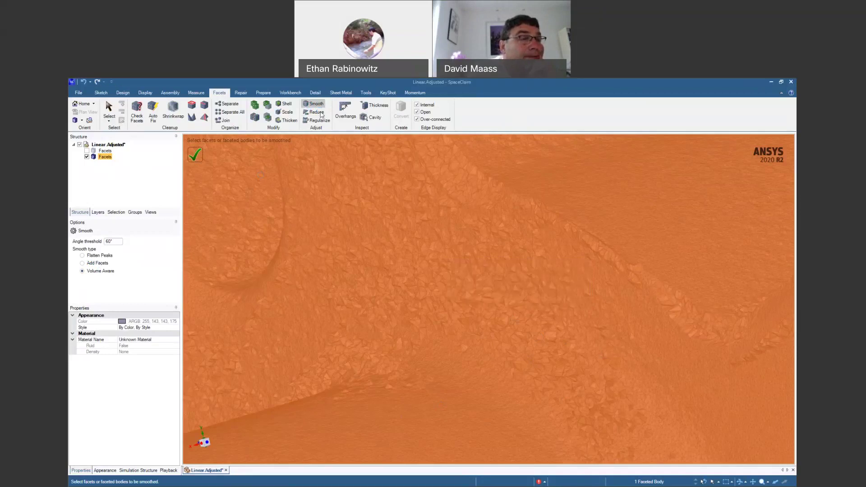
left_click(610, 211)
Show the original facet body over the smoothed copy and compare the two around the barrel-to-head transition.
mouse_move(610, 211)
middle_mouse_down()
mouse_move(535, 350)
mouse_move(541, 373)
mouse_move(535, 371)
middle_mouse_up()
left_click(87, 151)
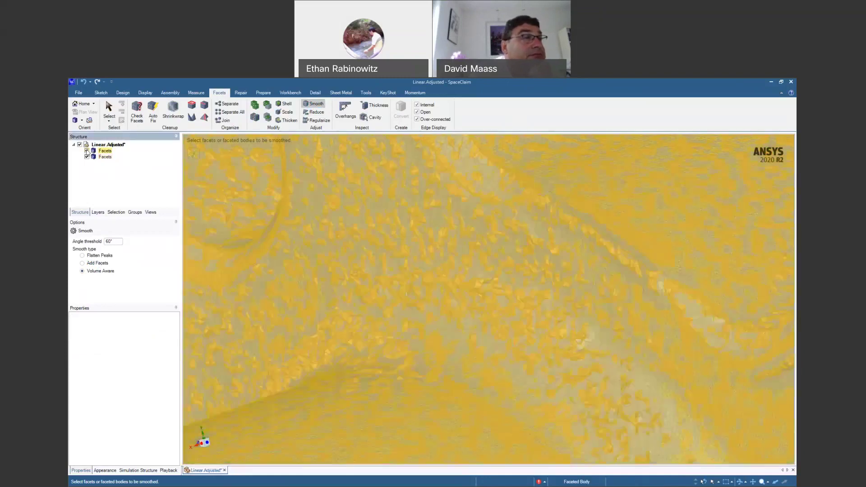
scroll(528, 273, "down", 3)
scroll(528, 273, "down", 2)
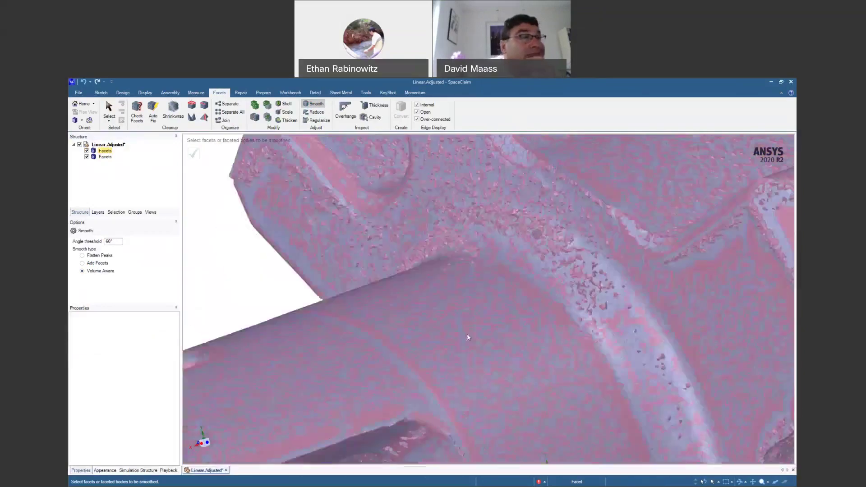
scroll(361, 286, "up", 2)
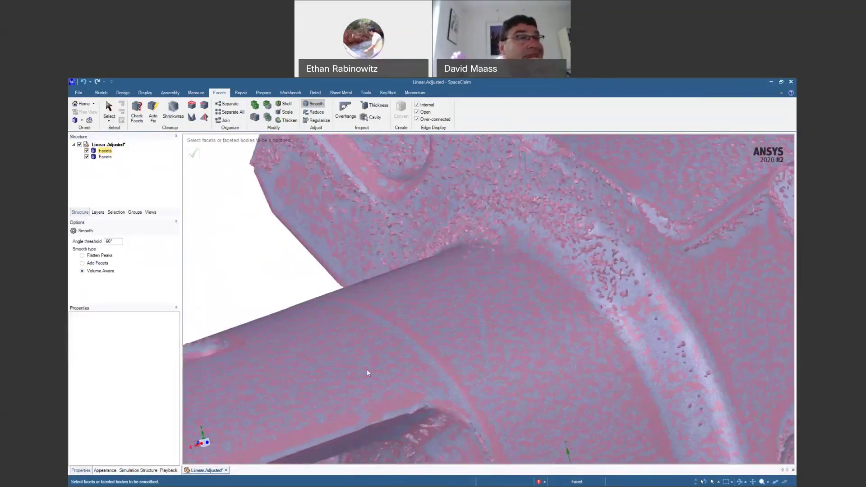
scroll(374, 375, "up", 2)
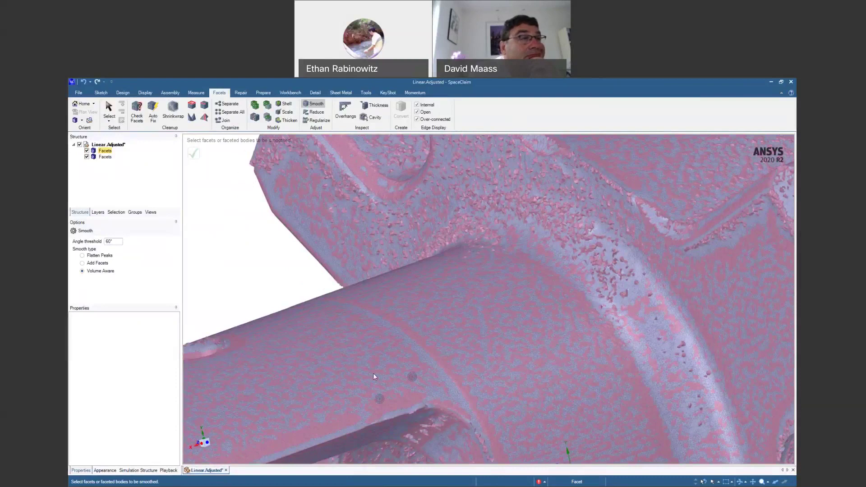
scroll(362, 385, "up", 3)
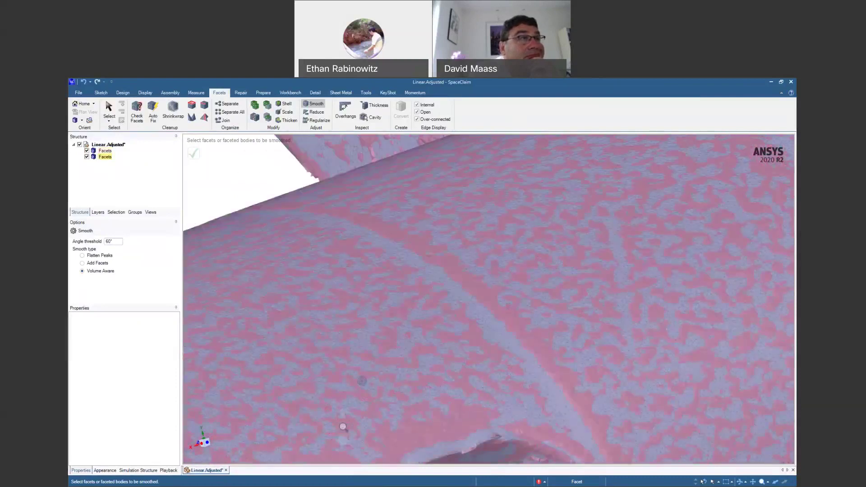
scroll(338, 398, "down", 2)
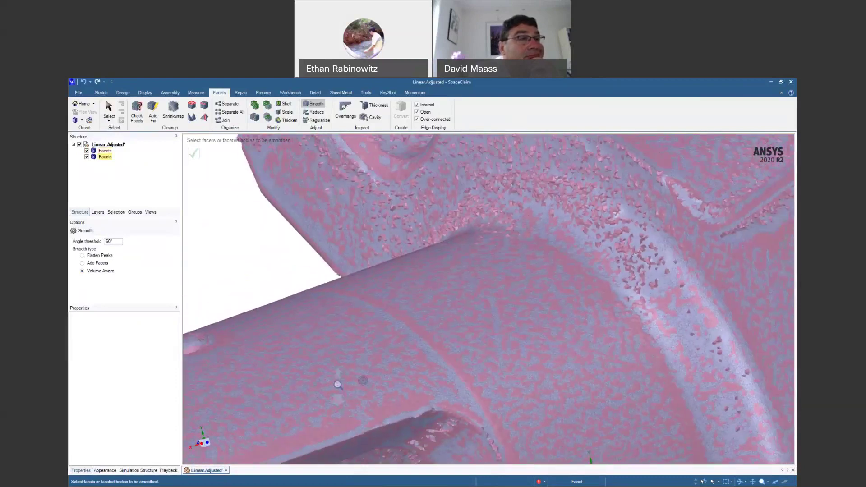
scroll(344, 356, "down", 3)
middle_click_drag(343, 373, 577, 296)
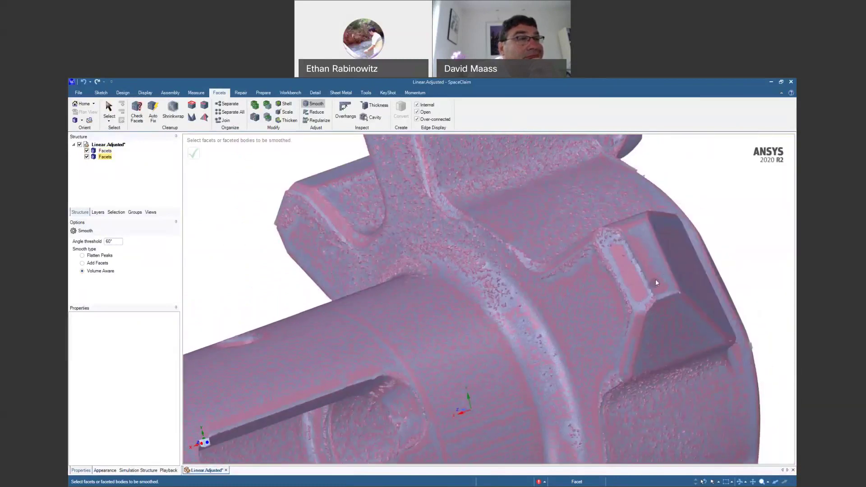
Compare the original and smoothed facet bodies close up along the edges of a tooth tip on the head.
scroll(656, 280, "up", 5)
scroll(656, 262, "up", 6)
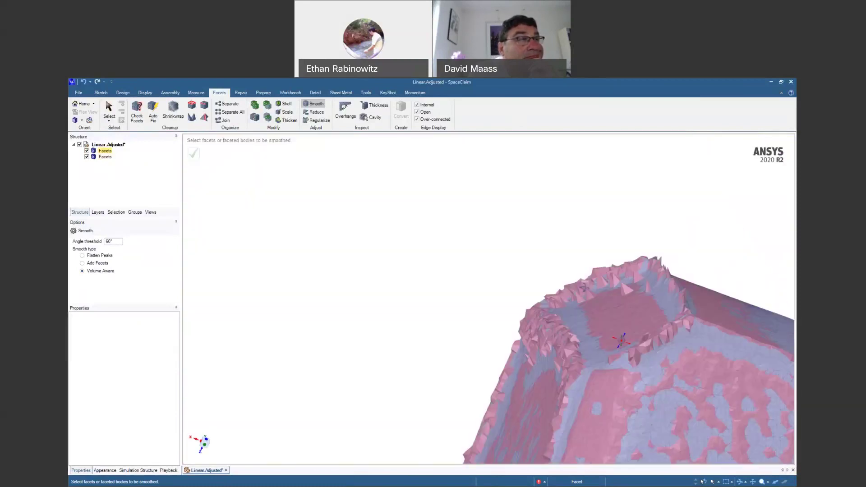
mouse_move(584, 287)
middle_mouse_down()
mouse_move(625, 300)
mouse_move(610, 298)
mouse_move(584, 348)
middle_mouse_up()
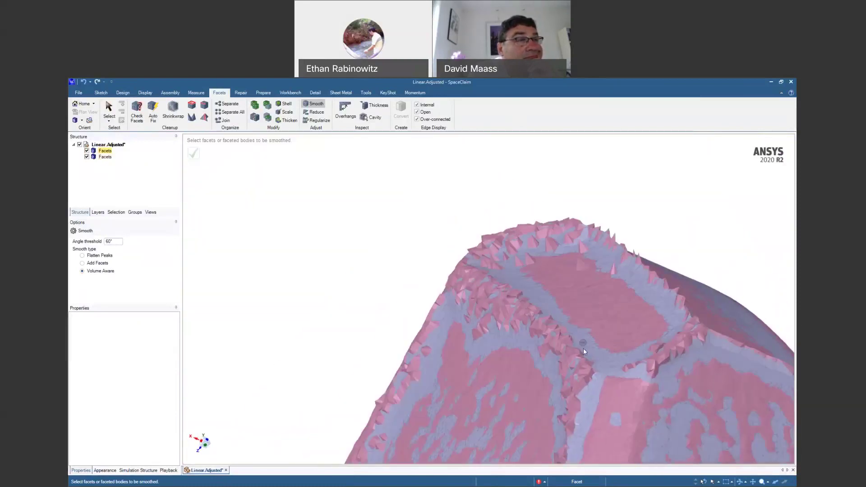
scroll(584, 349, "up", 3)
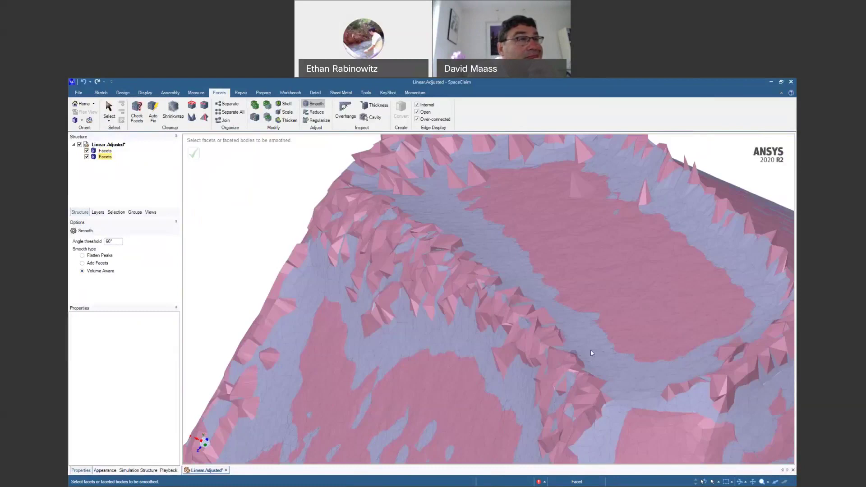
scroll(591, 350, "up", 3)
middle_click_drag(591, 350, 631, 360)
scroll(632, 359, "down", 5)
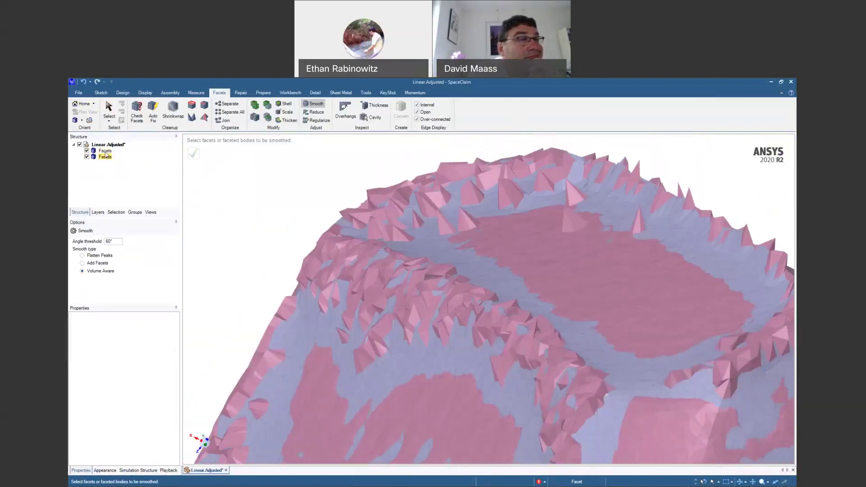
View the tooth tip with only the original body visible and with only the smoothed copy visible, and show both again.
left_click(87, 157)
middle_click_drag(506, 258, 503, 320)
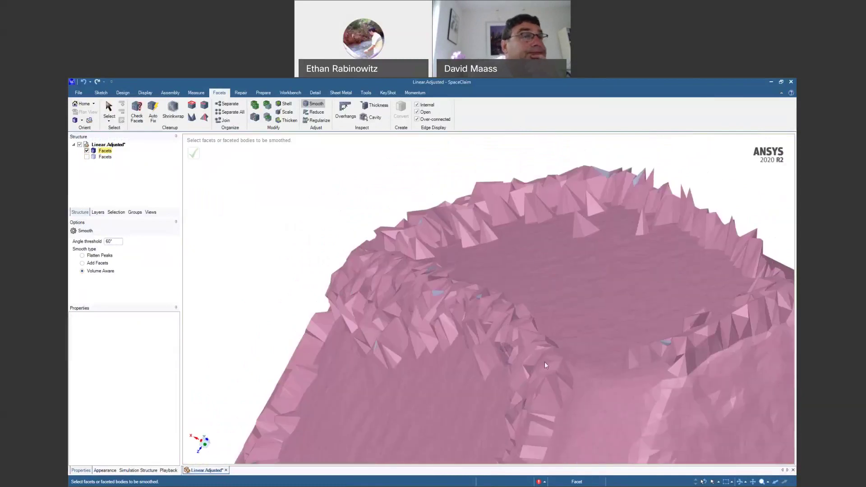
left_click(87, 150)
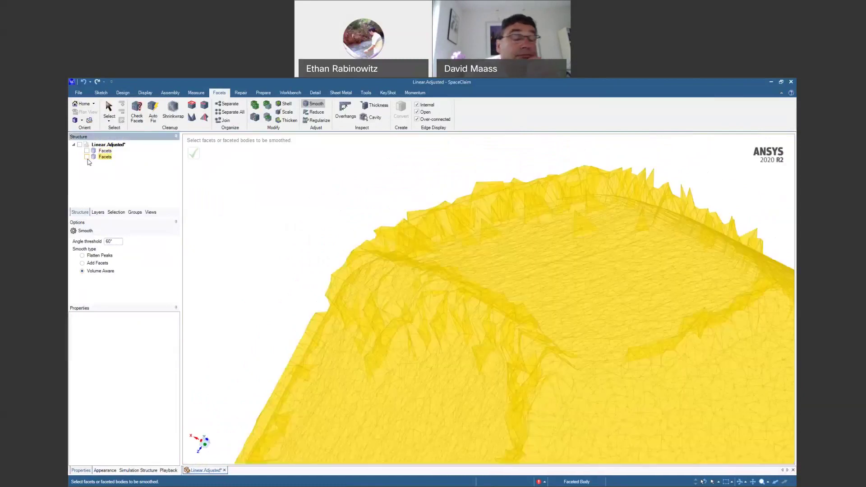
left_click(87, 157)
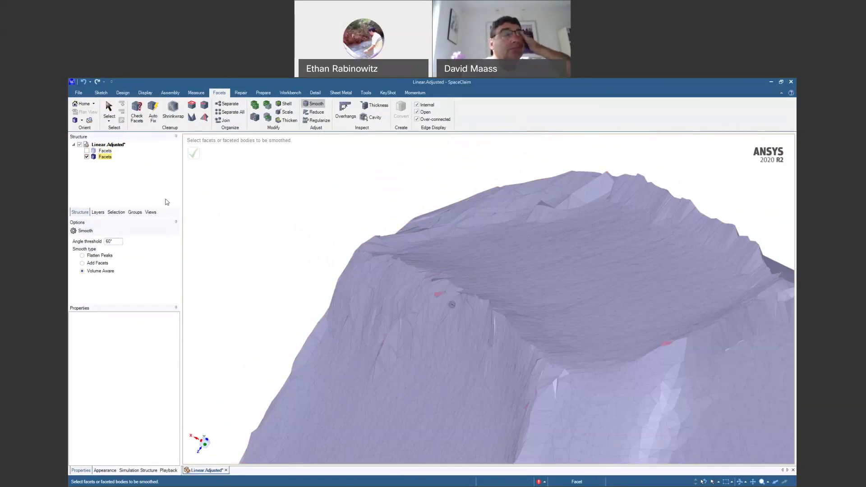
left_click(87, 150)
Hide the original facet body and check the overall shape of the smoothed copy.
scroll(341, 251, "down", 6)
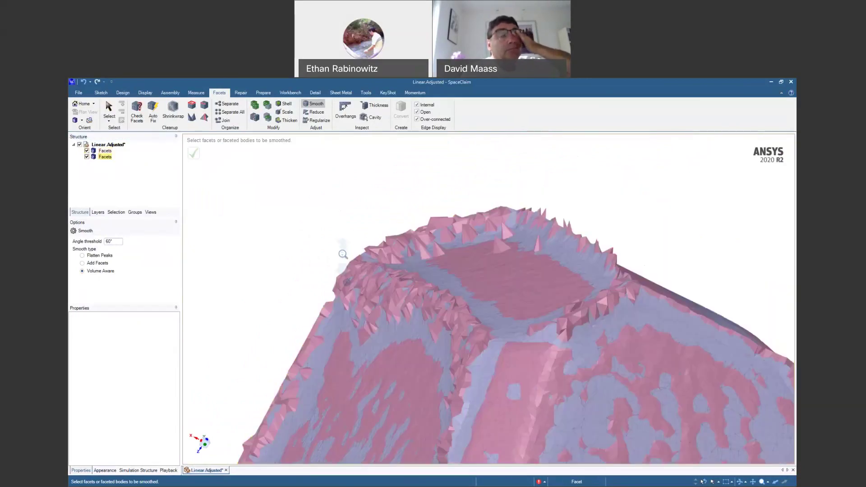
scroll(436, 350, "down", 3)
middle_click_drag(464, 336, 578, 364)
scroll(616, 296, "down", 2)
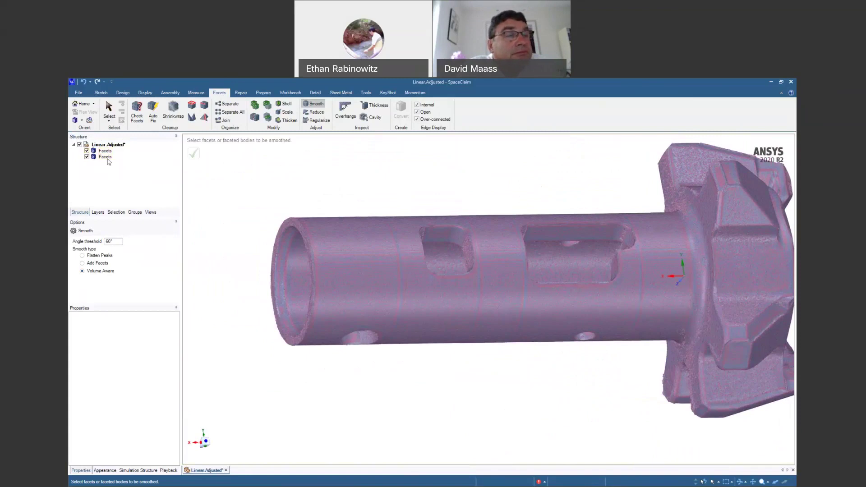
left_click(103, 152)
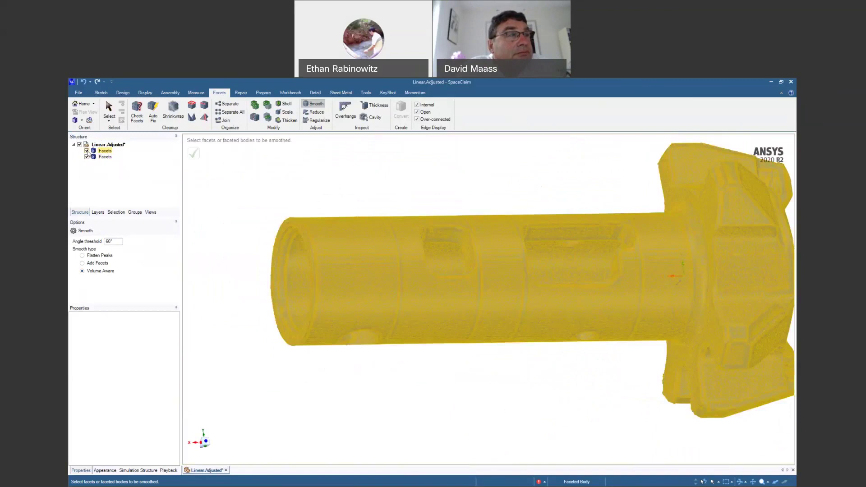
left_click(87, 152)
middle_click_drag(306, 181, 392, 191)
scroll(599, 264, "up", 3)
scroll(606, 229, "down", 4)
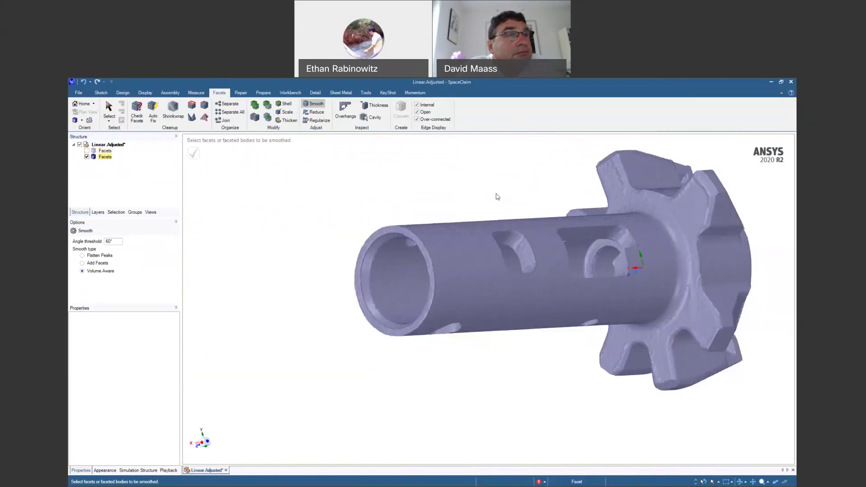
Section the smoothed copy lengthwise and examine its profile at the barrel's open end and at the corner under the head.
key("x")
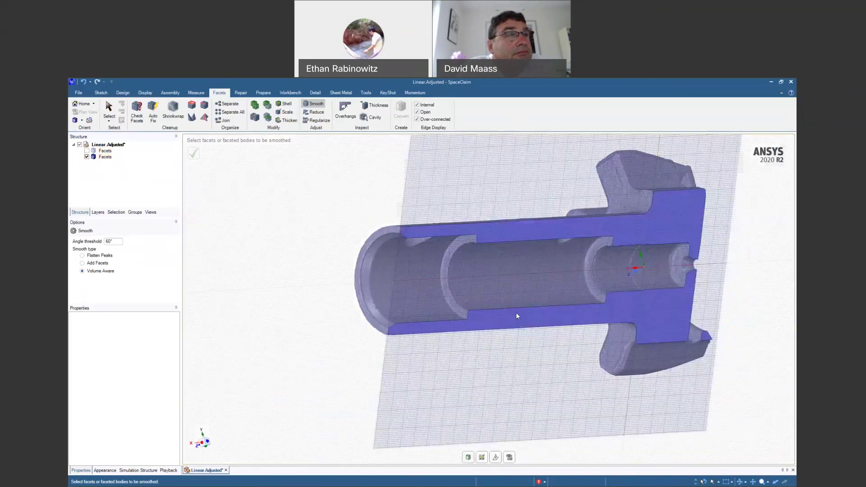
middle_click_drag(517, 315, 415, 251)
scroll(349, 221, "up", 6)
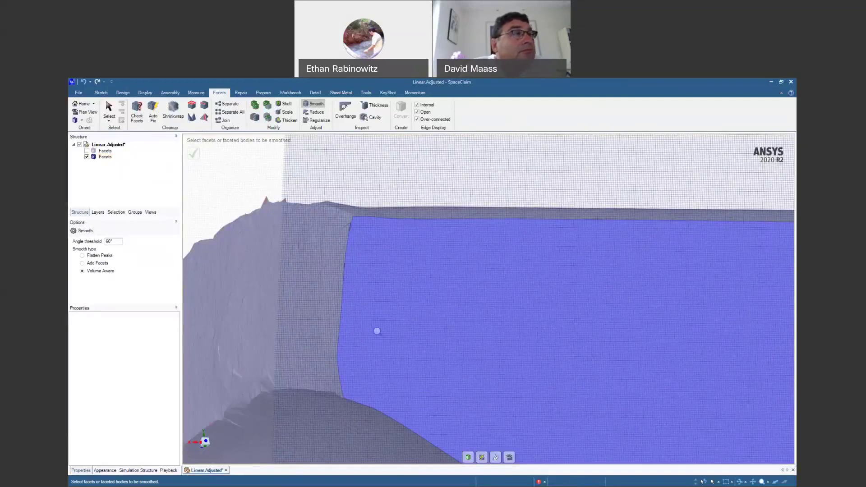
middle_click_drag(377, 330, 541, 267)
scroll(583, 255, "up", 5)
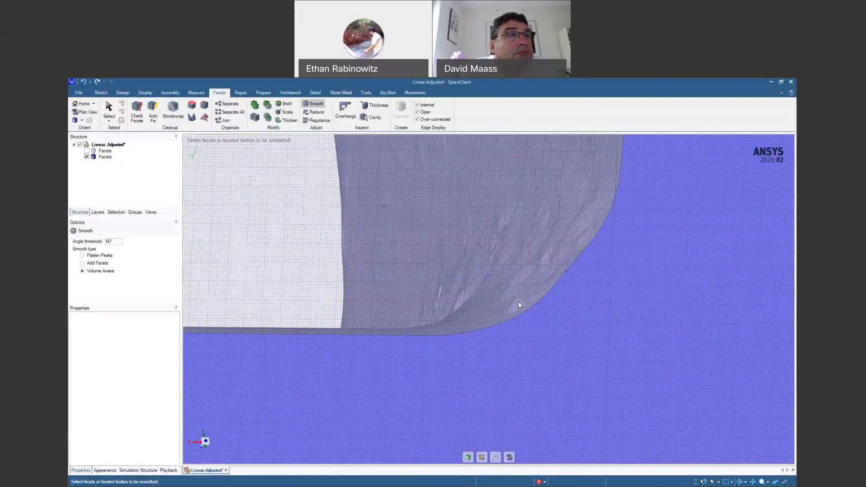
Review the overall lengthwise section of the smoothed copy and create a new empty design.
scroll(518, 301, "down", 5)
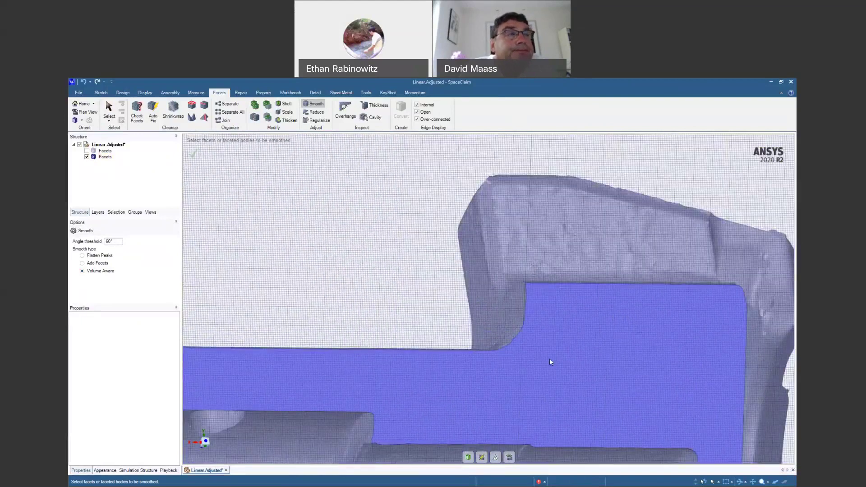
scroll(550, 362, "down", 5)
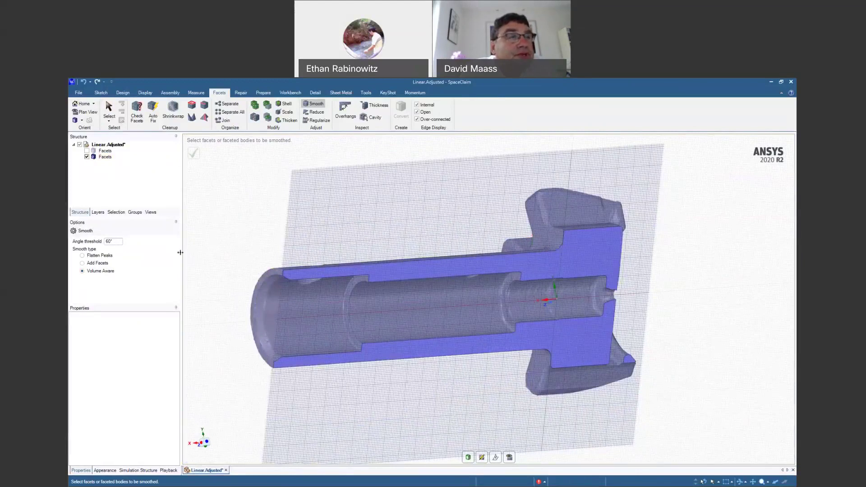
left_click(123, 92)
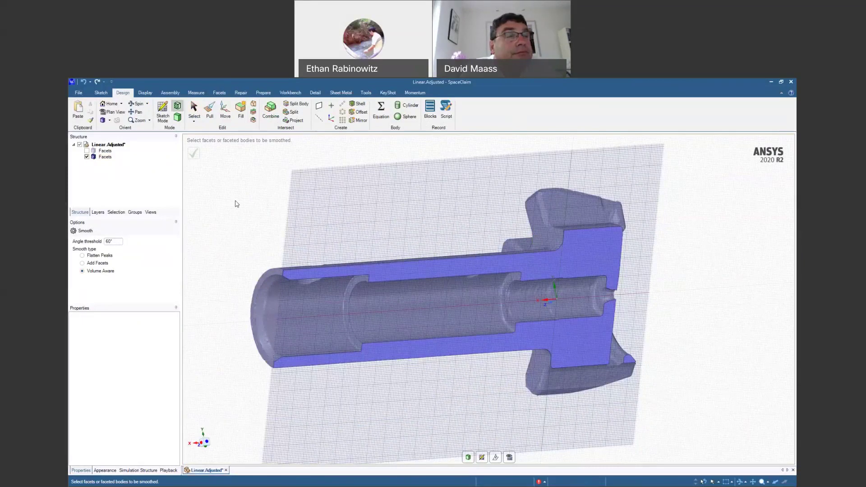
key("ctrl+n")
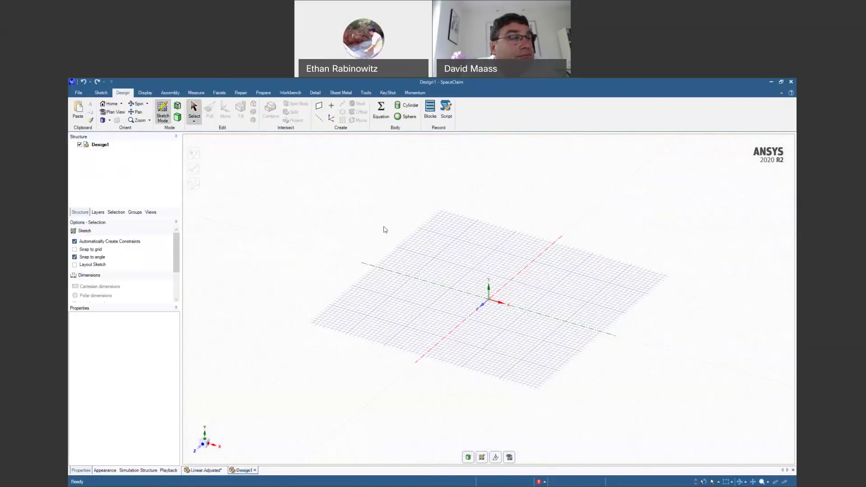
Sketch a circle centred on the origin and pull it into a cylinder about 48 mm tall.
key("c")
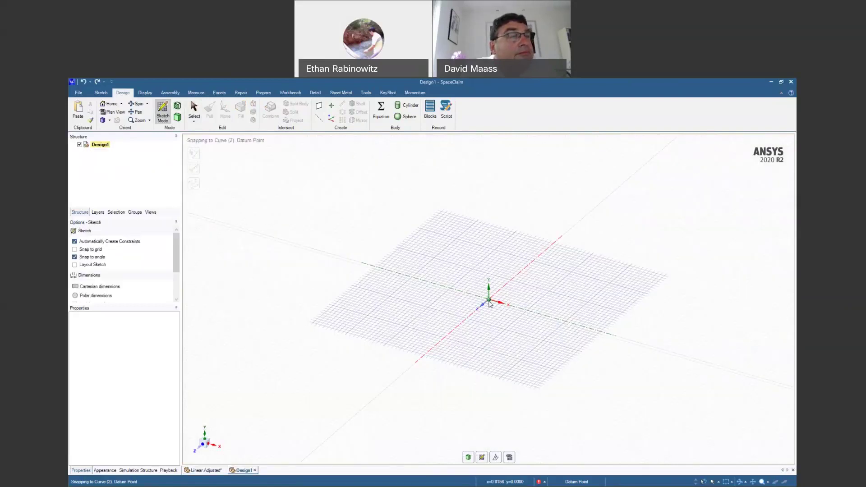
left_click(488, 299)
left_click(482, 356)
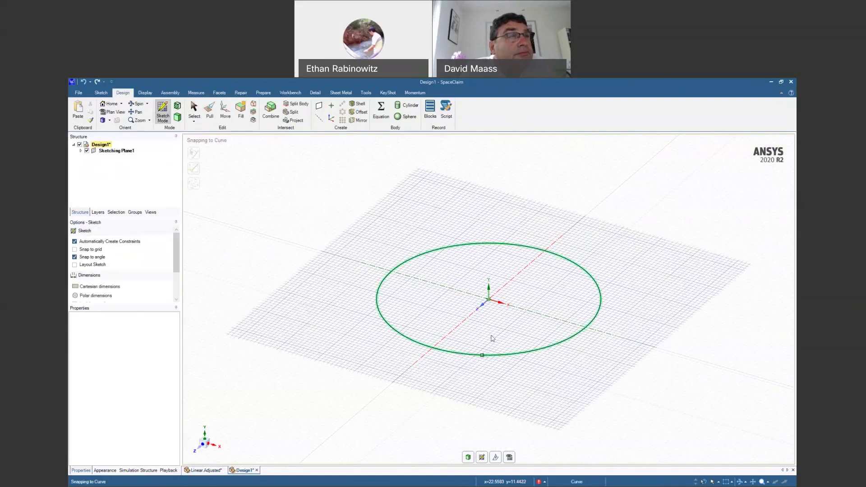
key("p")
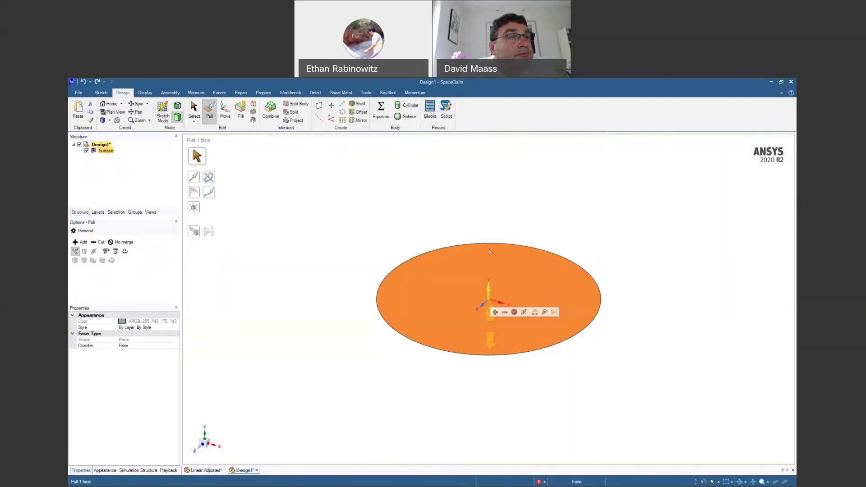
left_click_drag(490, 336, 483, 234)
scroll(485, 234, "down", 3)
middle_click_drag(489, 218, 452, 291, "ctrl")
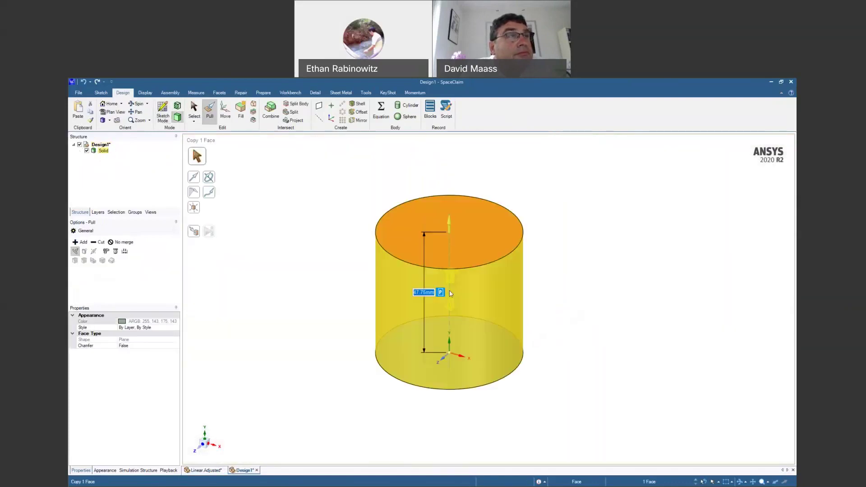
Pull the cylinder's axis sideways to form a slot-shaped block, and shape a rounded shoulder with a narrower raised top.
left_click(450, 249)
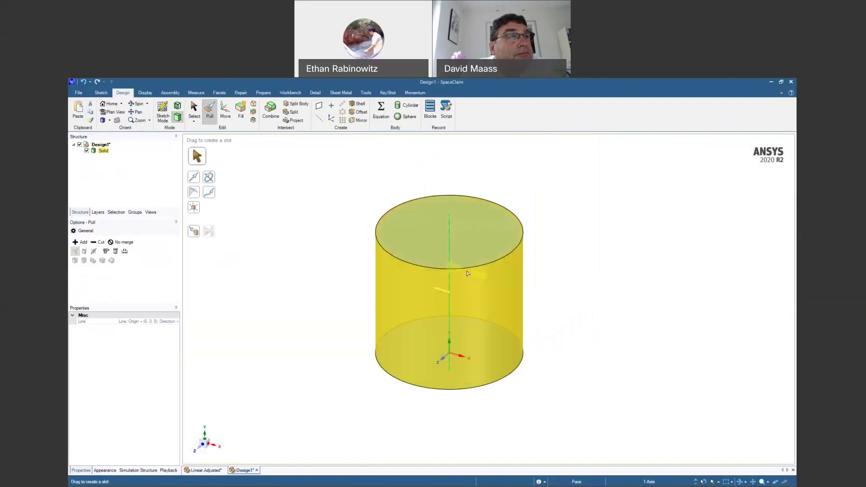
left_click_drag(452, 268, 453, 204)
left_click(420, 244)
middle_click_drag(569, 310, 560, 288, "ctrl")
middle_click_drag(560, 288, 545, 311, "shift")
left_click(544, 311)
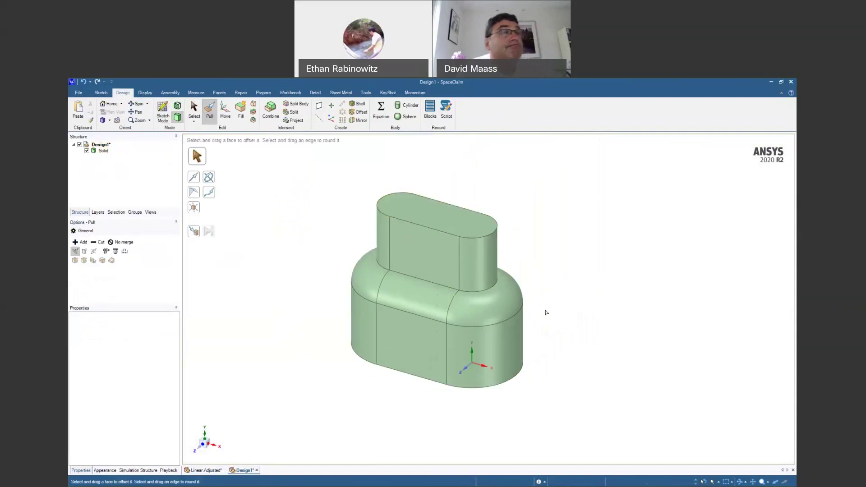
Pull the top face of the narrow upper block slightly higher.
mouse_move(547, 313)
middle_mouse_down()
mouse_move(569, 234)
mouse_move(549, 305)
mouse_move(538, 312)
middle_mouse_up()
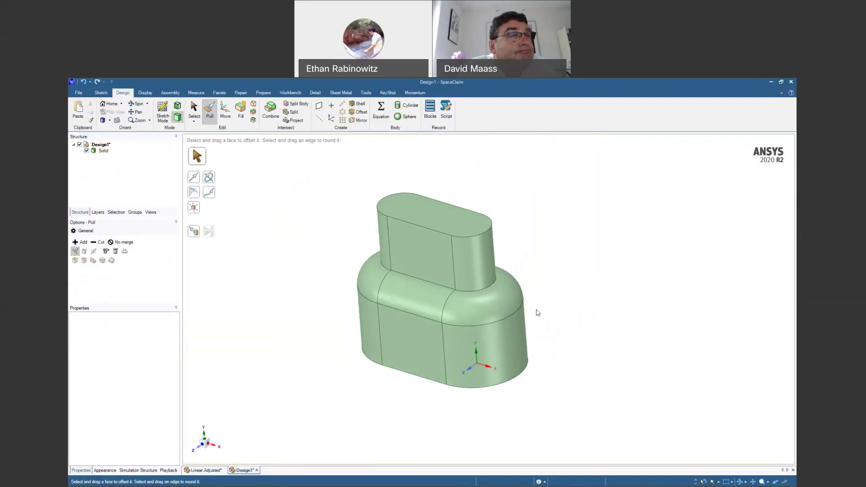
left_click(454, 217)
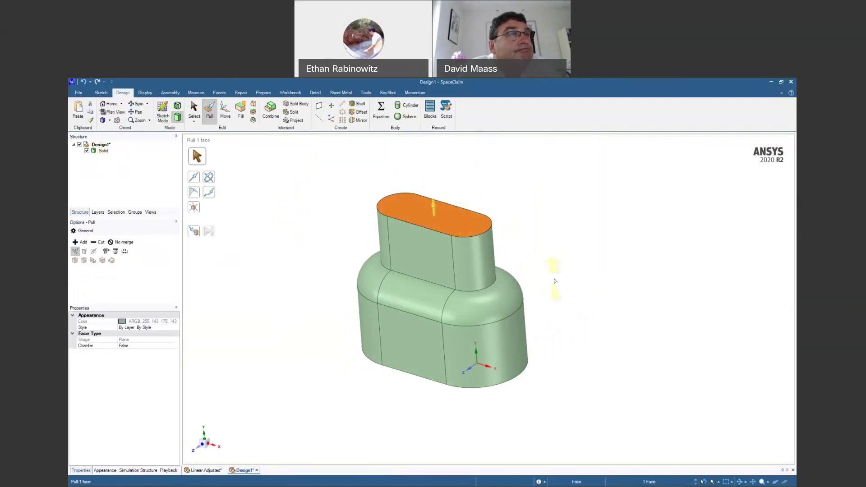
left_click_drag(568, 341, 564, 271)
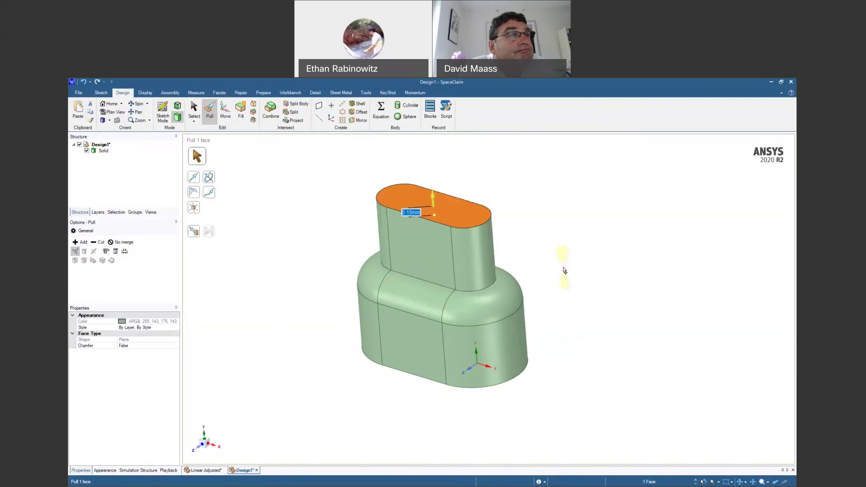
left_click(564, 271)
Dimension the overall length of the upper block between the two rounded ends of its top face.
left_click(437, 201)
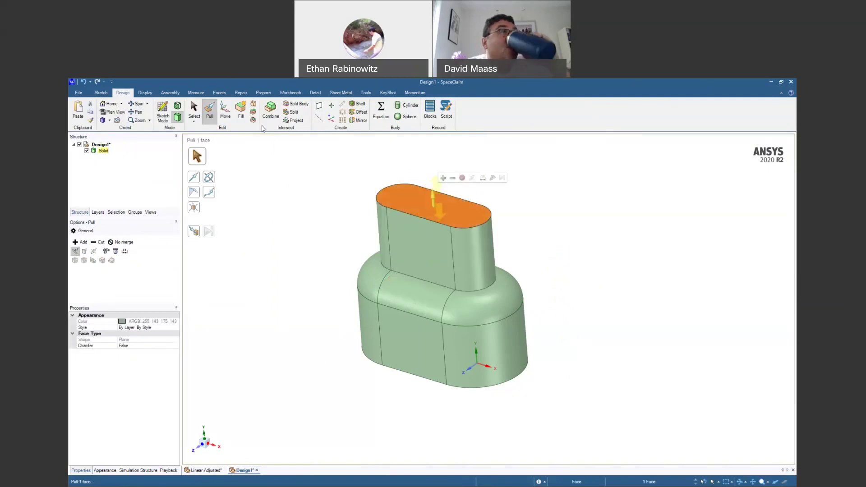
left_click(315, 93)
left_click(234, 110)
left_click(408, 201)
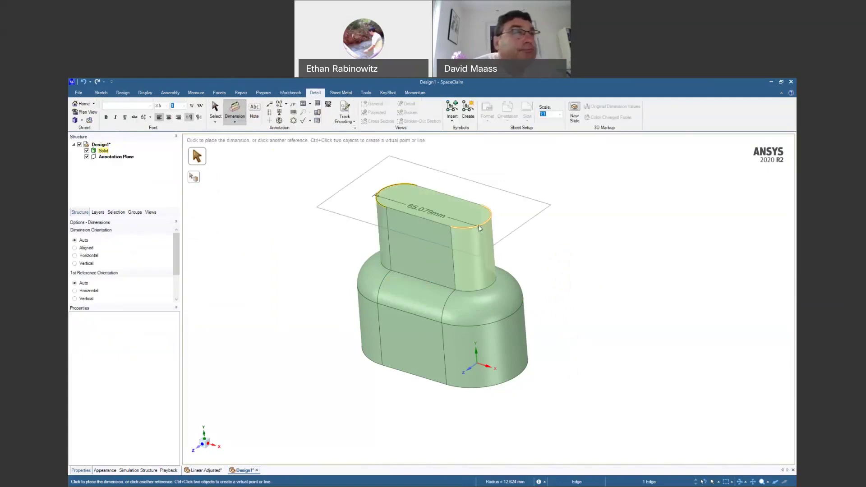
left_click(482, 222)
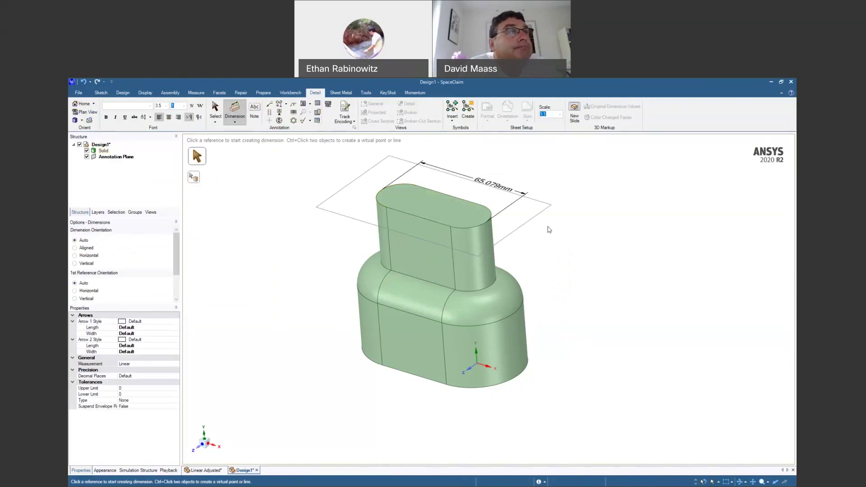
Move the end faces of the upper block, shoulder and base together so the overall length dimension becomes 60 mm.
key("m")
left_click(485, 259)
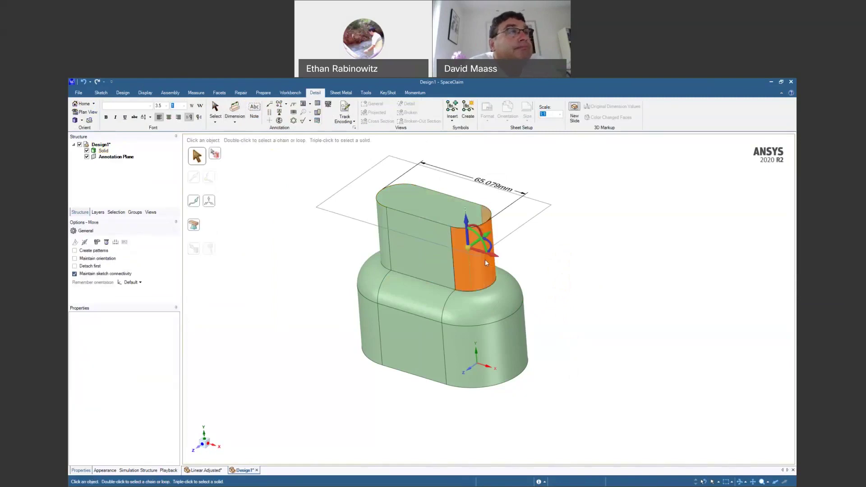
left_click(465, 318, "ctrl")
left_click(469, 336, "ctrl")
mouse_move(506, 301)
left_mouse_down()
mouse_move(519, 305)
mouse_move(496, 288)
left_mouse_up()
key("ctrl+z")
left_click(471, 180)
type("60")
key("Return")
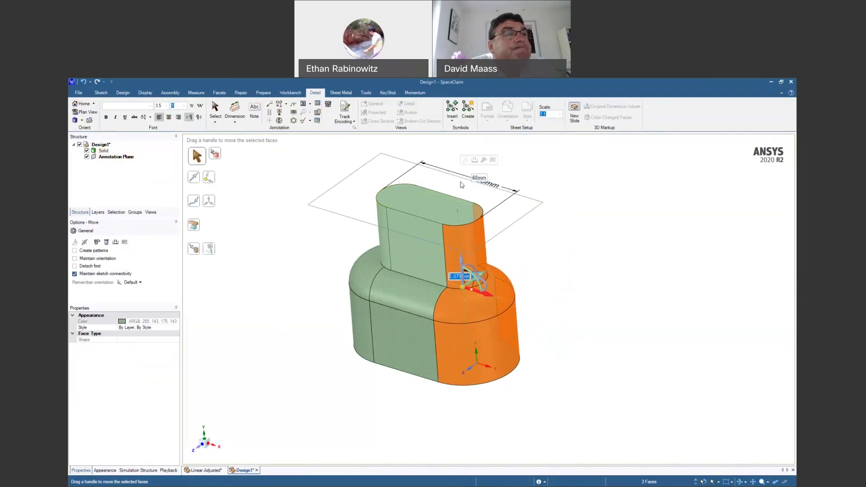
left_click(573, 292)
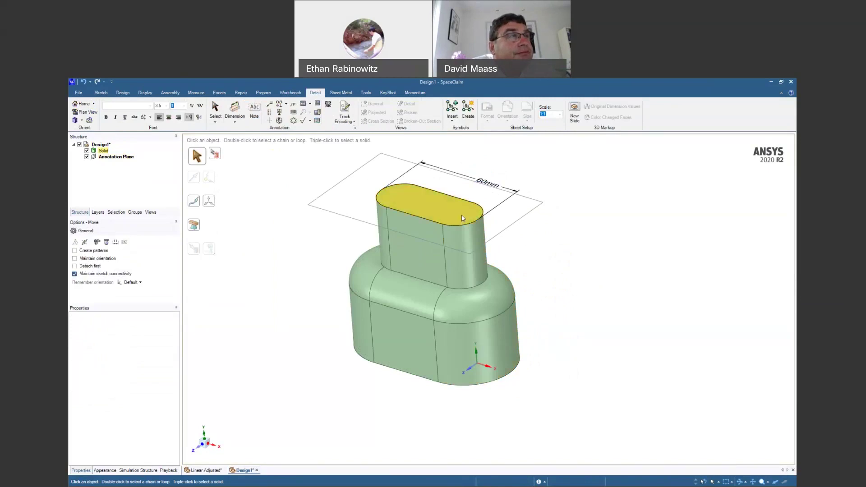
Create another new empty design, turn on block recording and enter sketch mode.
key("ctrl+n")
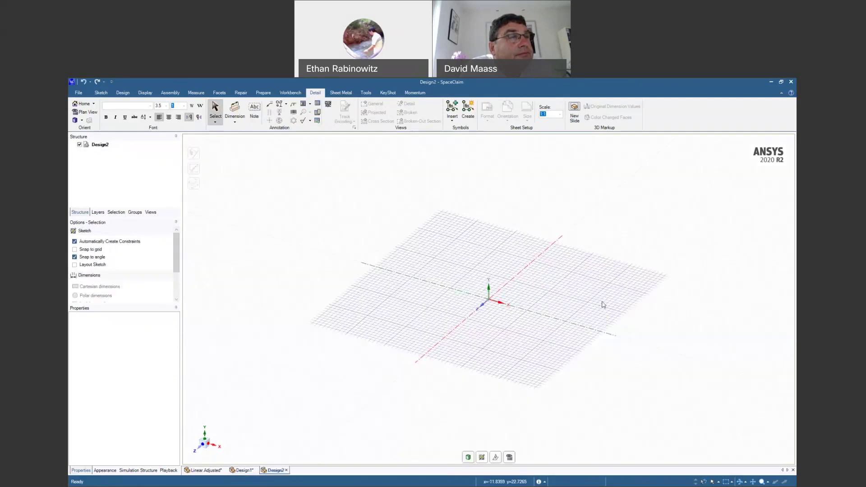
left_click(124, 93)
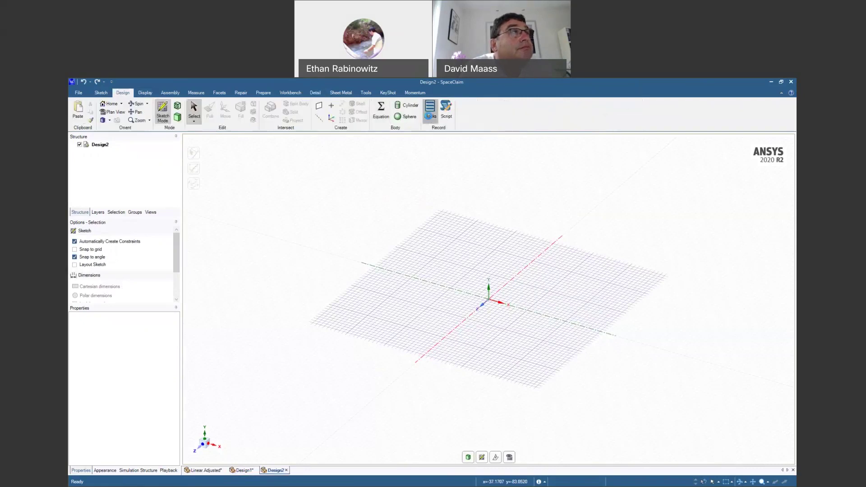
left_click(429, 115)
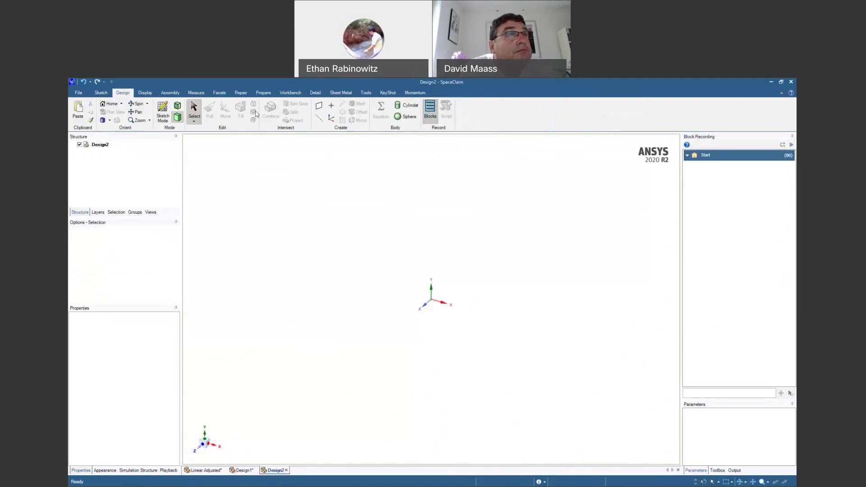
left_click(163, 113)
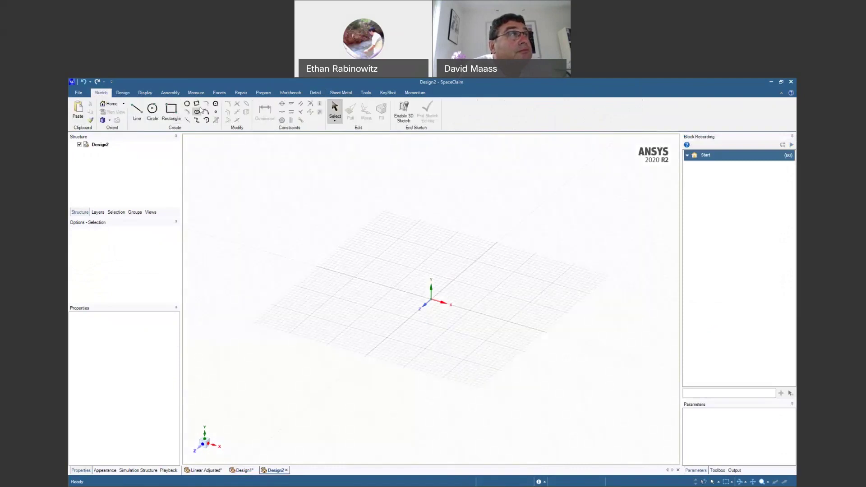
left_click(431, 299)
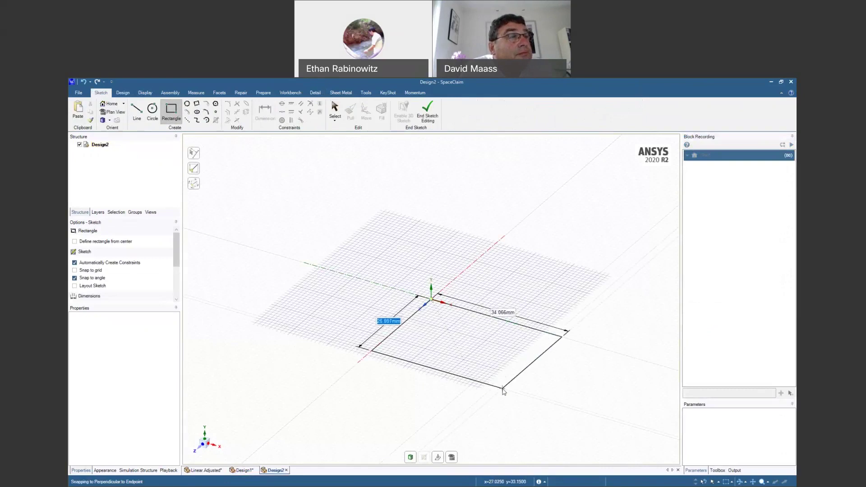
middle_click_drag(614, 387, 477, 339, "shift")
key("Escape")
Sketch a thin rectangle about 65 mm long and 5 mm wide, starting on the Z axis and offset from the X axis.
left_click(352, 204)
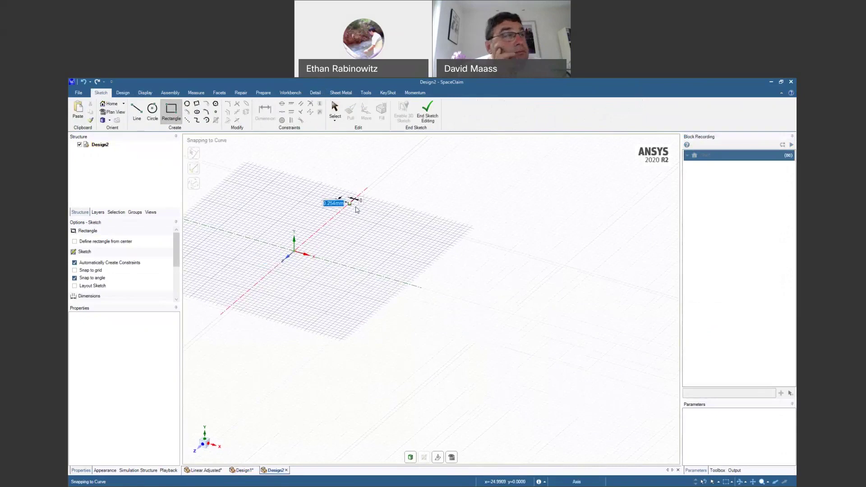
left_click(589, 284)
middle_click_drag(597, 326, 547, 311, "shift")
scroll(546, 309, "down", 2)
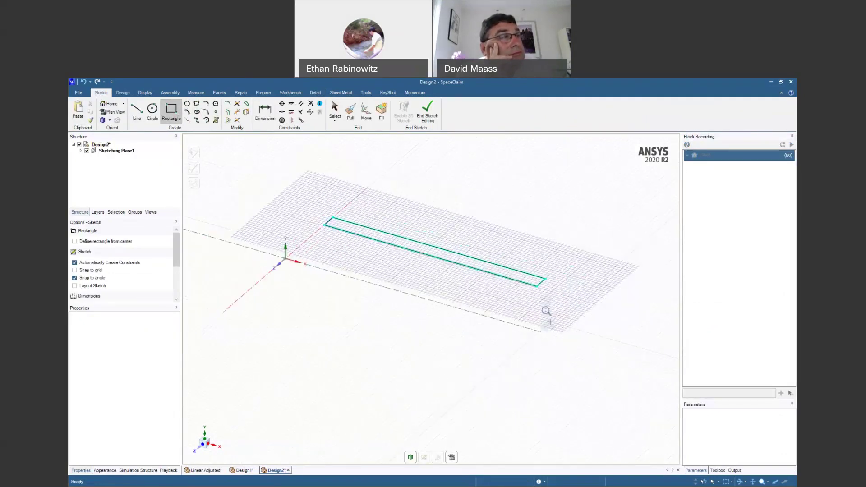
Add two adjoining rectangles end to end, about 50 mm and 21 mm long, with the last one reaching down to the X axis.
left_click(546, 289)
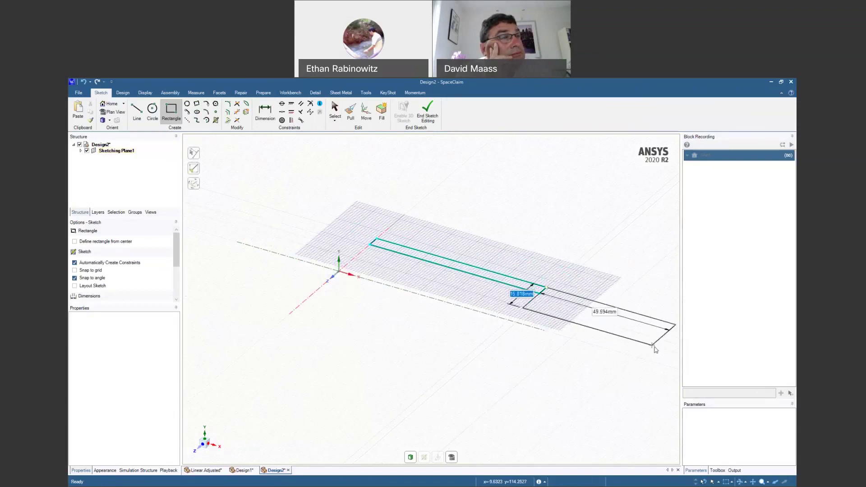
left_click(657, 348)
middle_click_drag(658, 348, 506, 300, "shift")
scroll(505, 299, "down", 1)
left_click(528, 289)
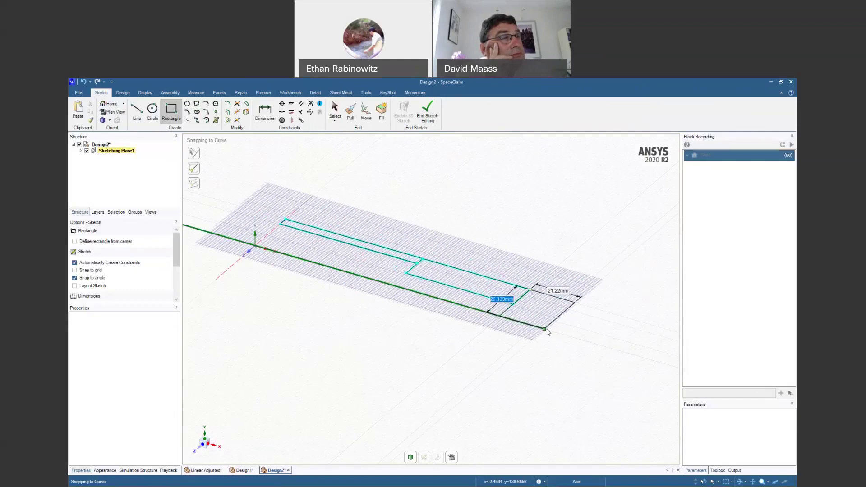
left_click(545, 329)
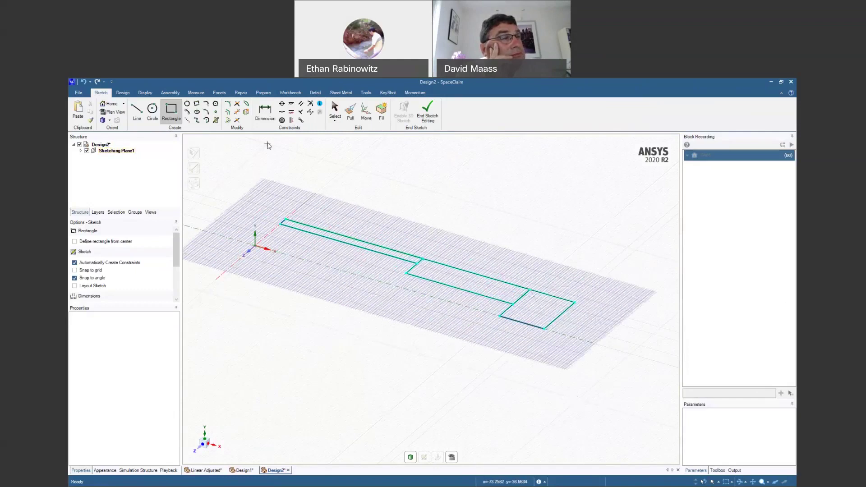
Dimension the distance from the X axis to the thin rectangle's inner edge and the rectangle's width at its free end.
left_click(262, 118)
scroll(269, 231, "up", 2)
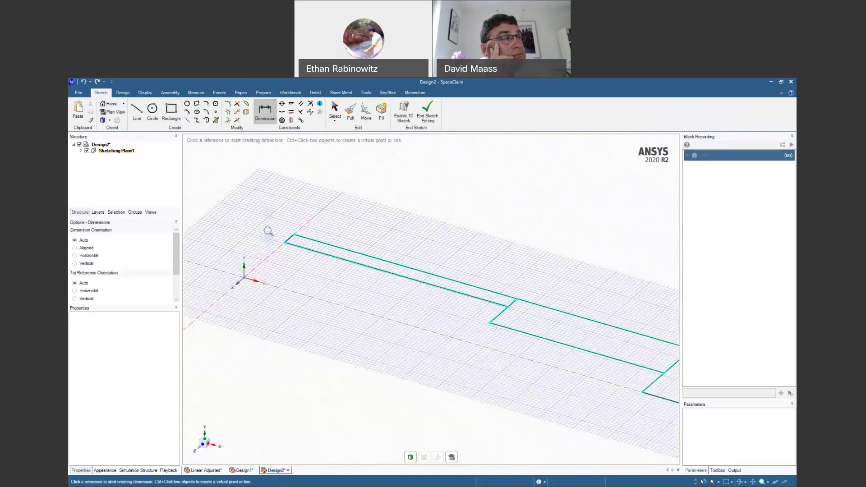
scroll(269, 231, "up", 1)
left_click(301, 255)
left_click(291, 304)
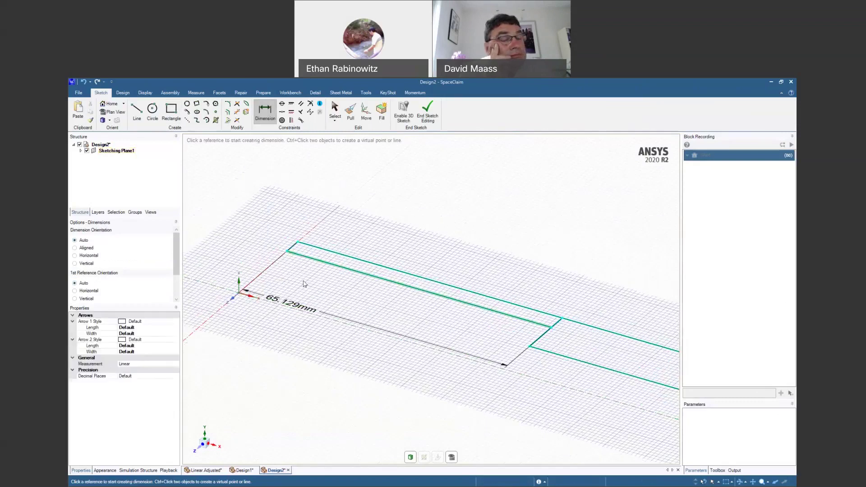
key("ctrl+z")
left_click(321, 261)
left_click(310, 314)
left_click(322, 293)
left_click(292, 247)
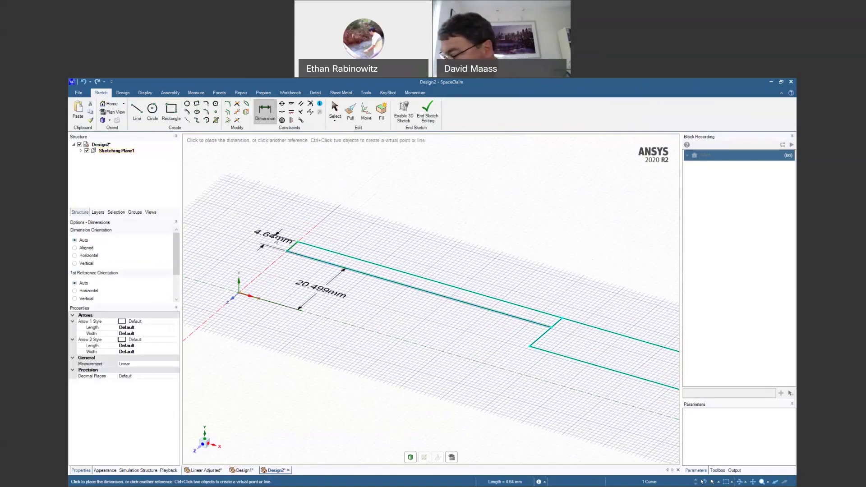
left_click(270, 241)
Trim away the two internal dividing lines between the adjoining rectangles so that one stepped profile outline is left.
scroll(325, 319, "down", 2)
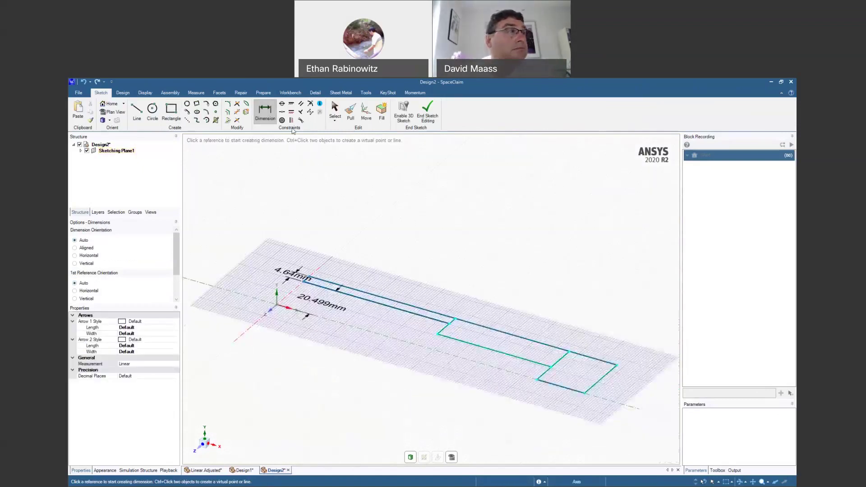
left_click(237, 113)
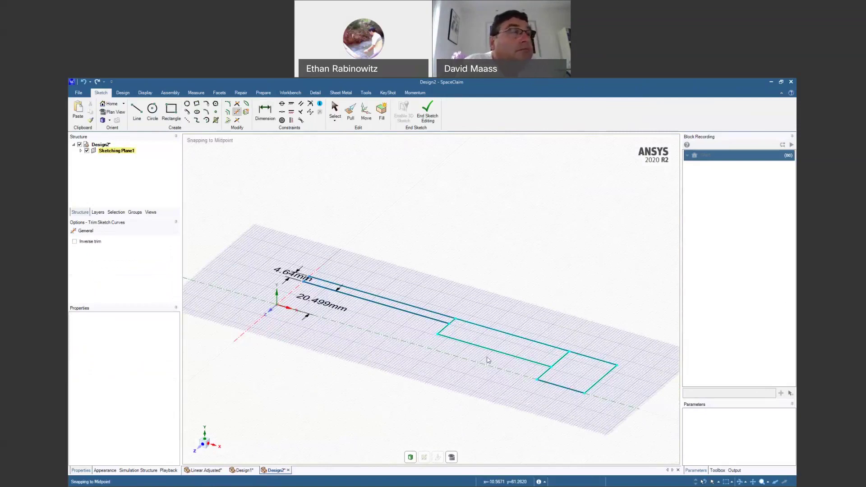
left_click(453, 322)
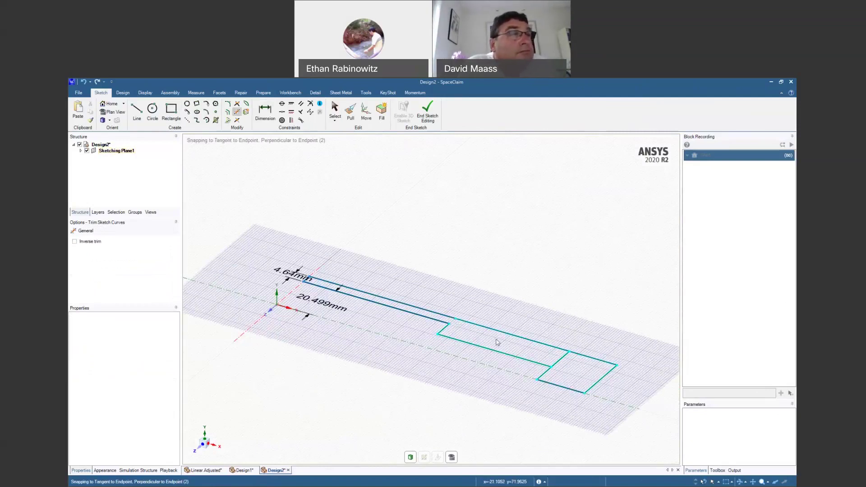
left_click(563, 365)
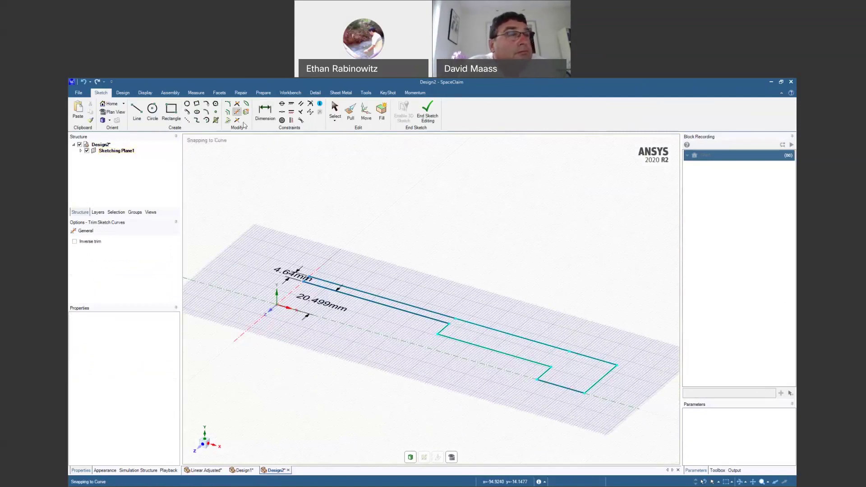
Dimension the profile's overall length, the middle section's inner edge length and that edge's distance from the X axis.
left_click(266, 112)
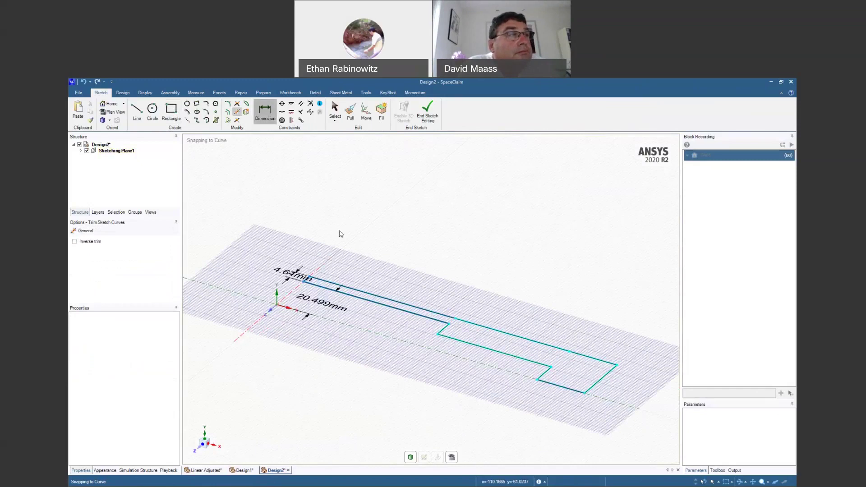
left_click(315, 279)
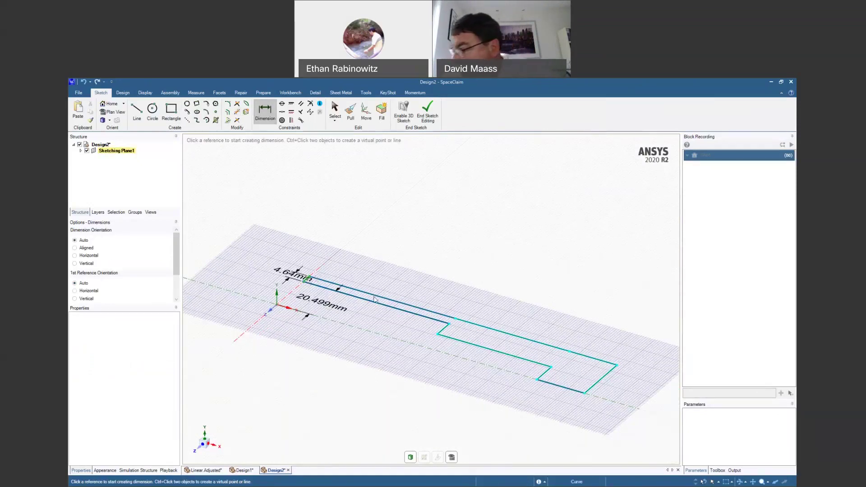
left_click(603, 378)
left_click(598, 343)
left_click(497, 354)
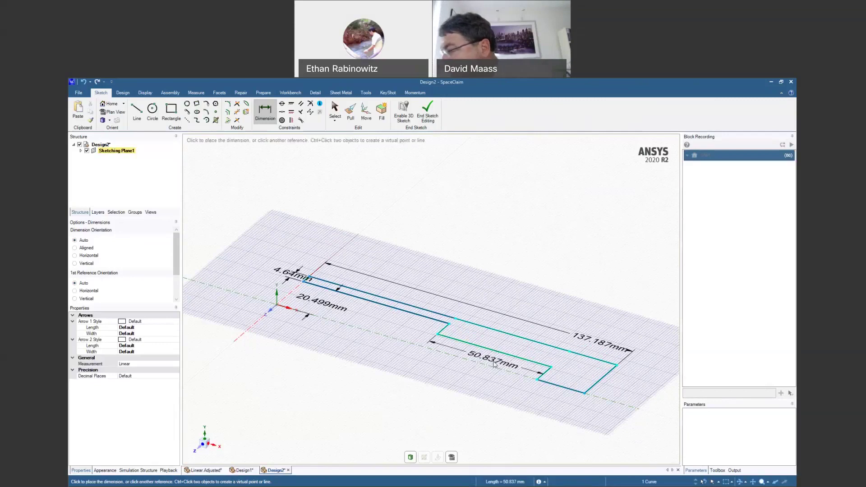
left_click(408, 336)
left_click(472, 387)
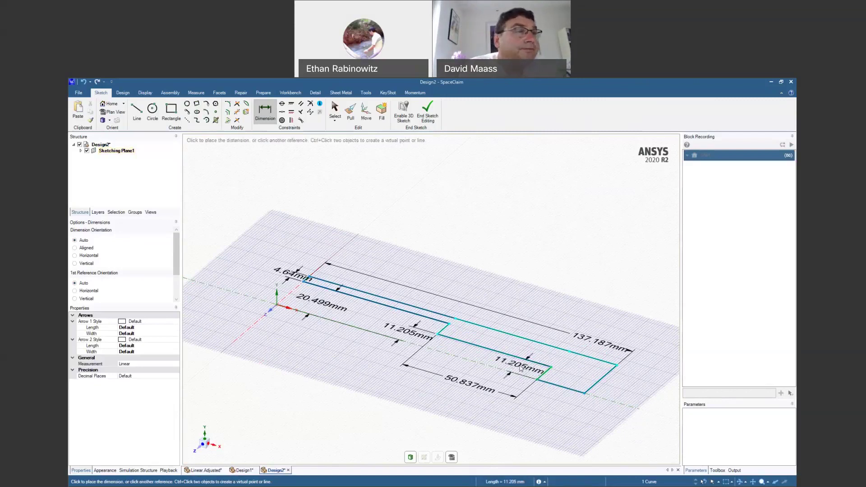
Try to add a dimension for the height of the middle section's short end edge, and undo it.
left_click(509, 365)
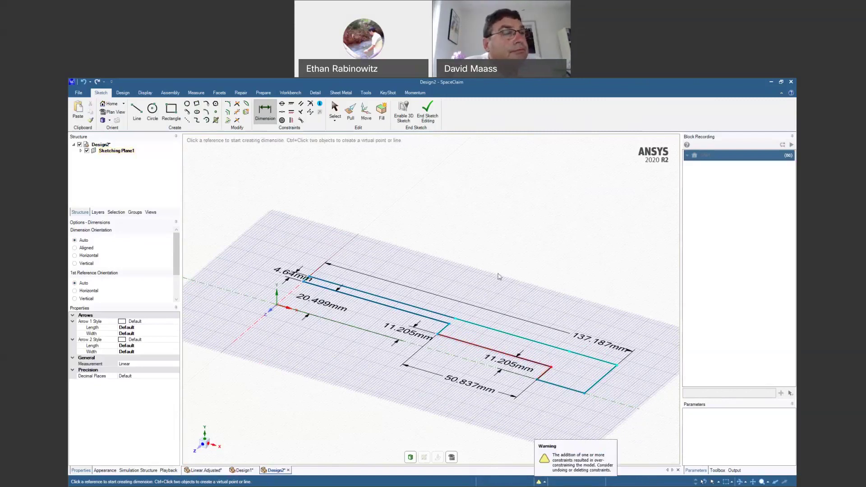
key("ctrl+z")
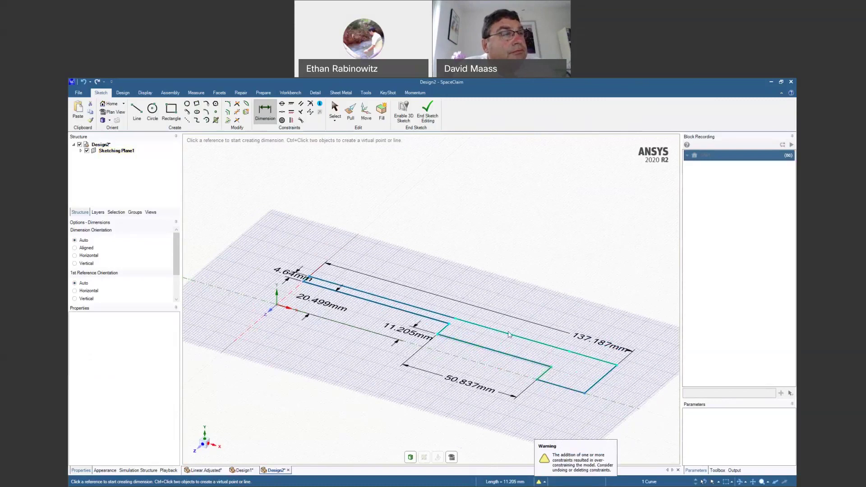
Delete the middle segment of the profile's outer edge and join the two remaining segments into one continuous line.
middle_click_drag(560, 285, 562, 388)
scroll(560, 388, "down", 2)
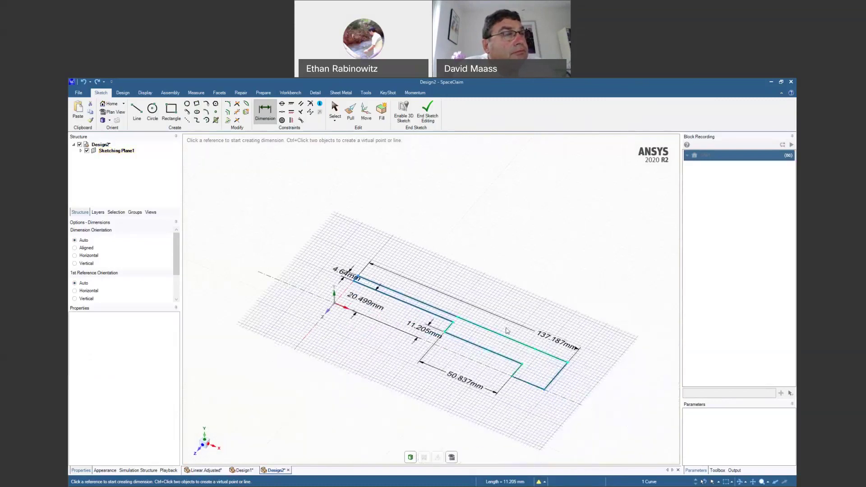
key("Escape")
left_click(499, 335)
key("Delete")
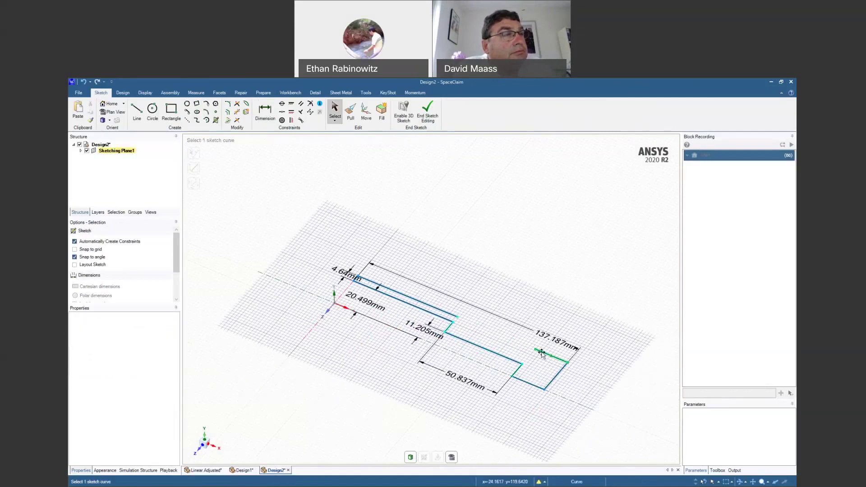
left_click(236, 103)
key("ctrl+z")
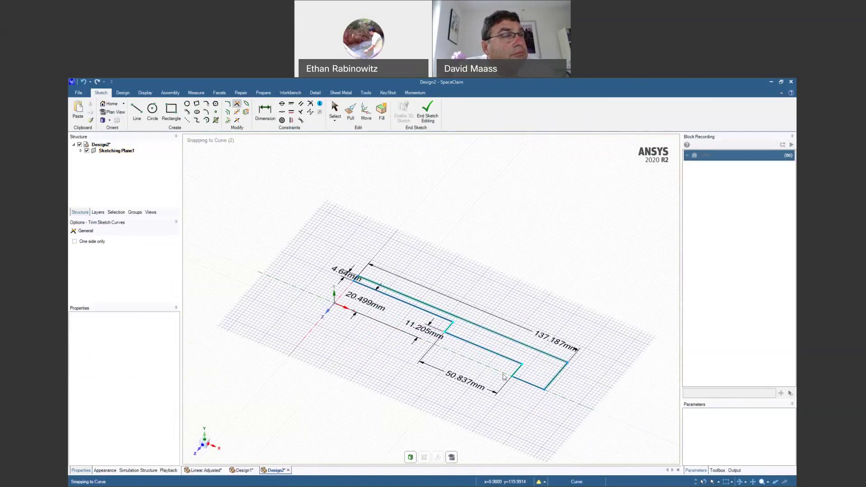
scroll(496, 370, "up", 2)
key("Escape")
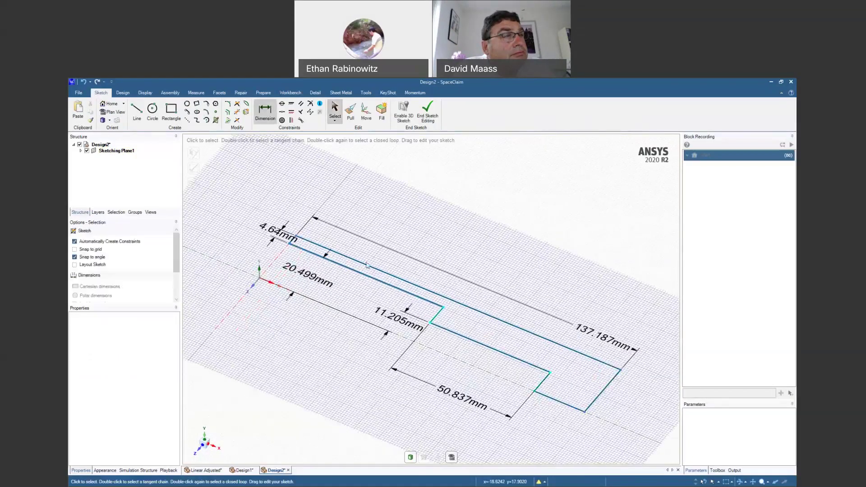
Dimension the length of the thin section's inner edge, placing it in line with the middle section's length dimension.
key("d")
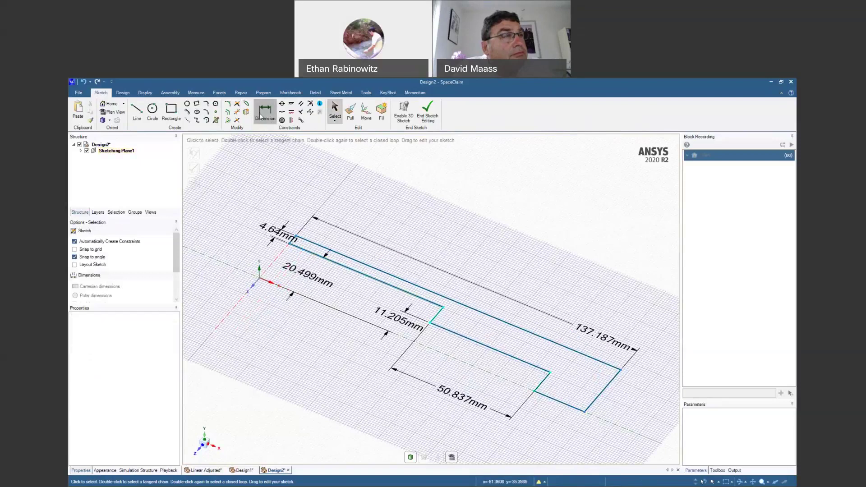
left_click(363, 276)
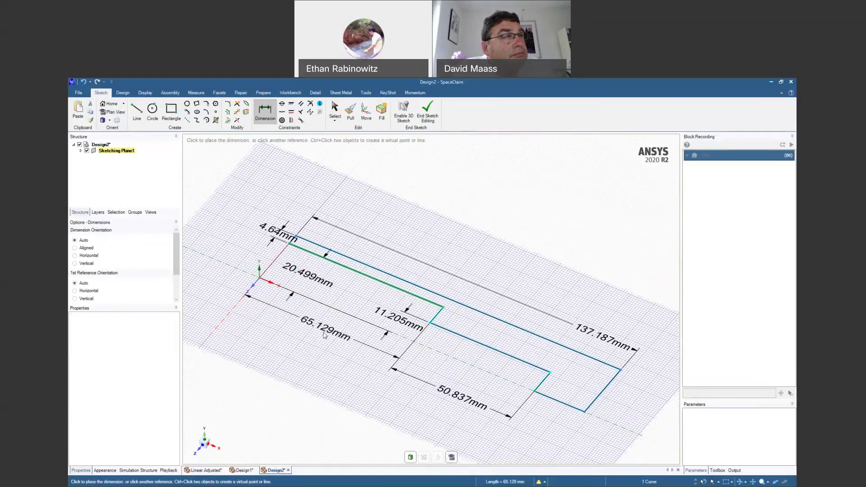
left_click(310, 338)
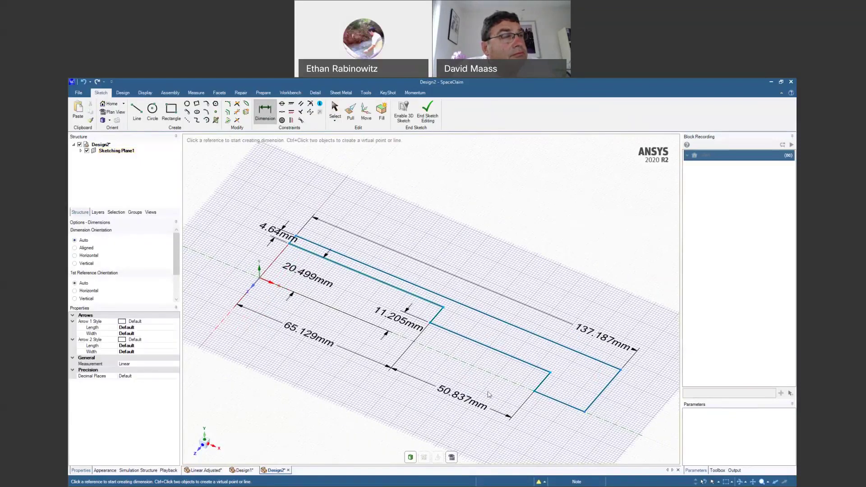
Set the thin section's width dimension to 4.5 mm.
scroll(489, 394, "down", 3)
mouse_move(487, 385)
middle_mouse_down("shift")
mouse_move(479, 350)
mouse_move(479, 366)
middle_mouse_up("shift")
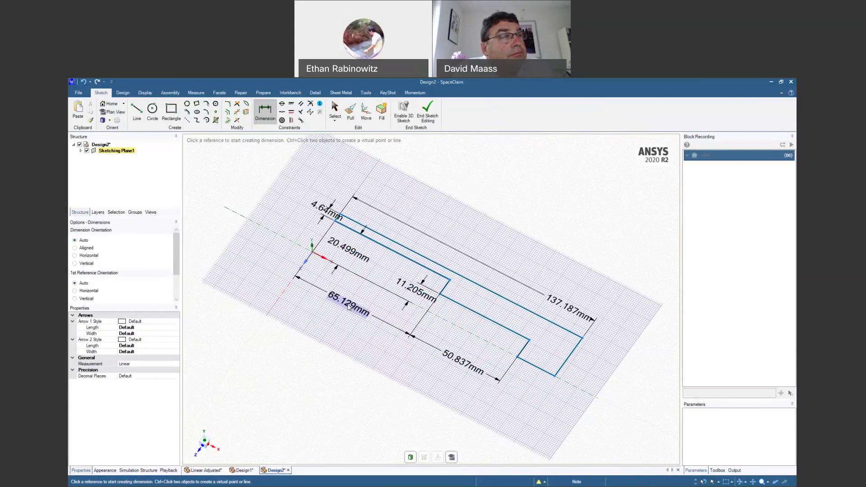
double_click(333, 215)
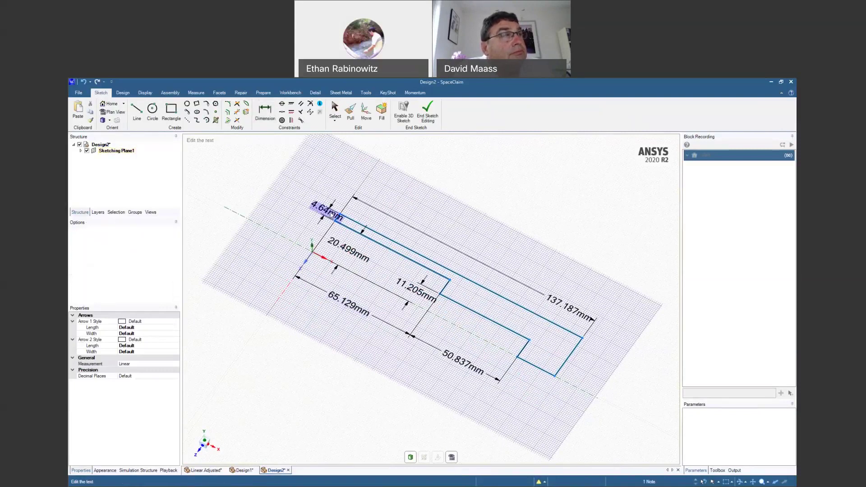
type("4.5")
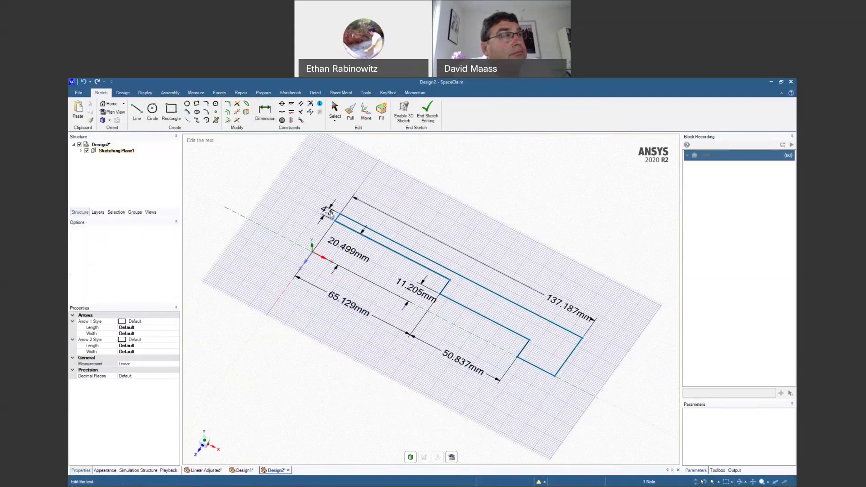
key("Return")
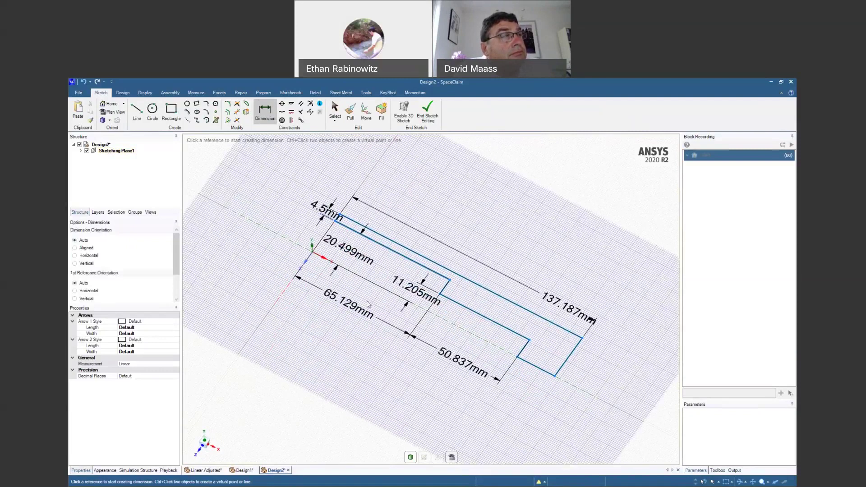
View the sketch plane straight on and set the thin section's length to 65 mm and the middle section's length to 50 mm.
scroll(368, 304, "up", 2)
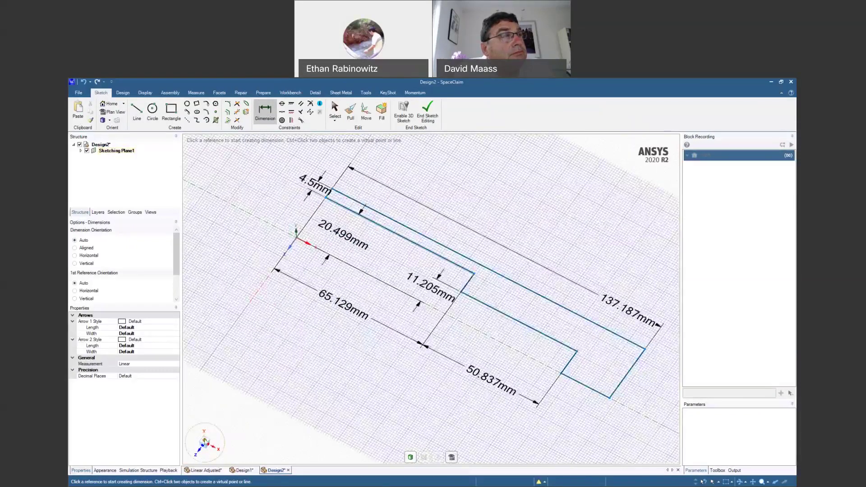
left_click(205, 442)
double_click(359, 361)
type("65")
key("Return")
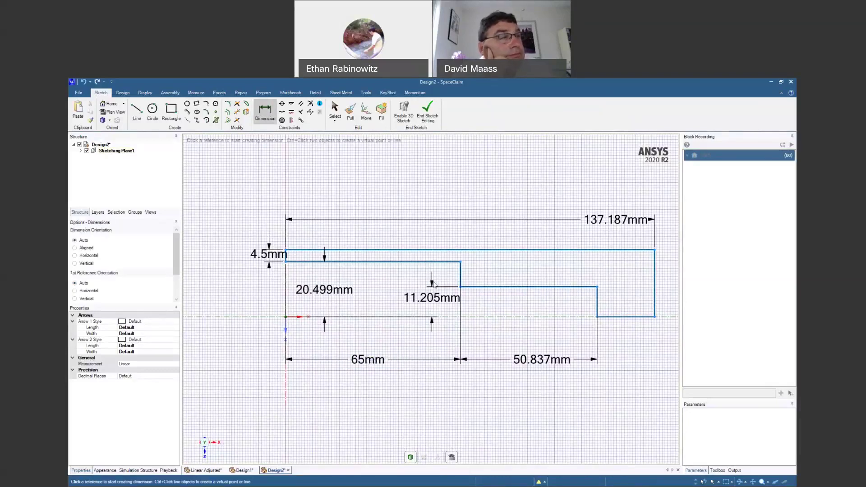
scroll(472, 303, "up", 2)
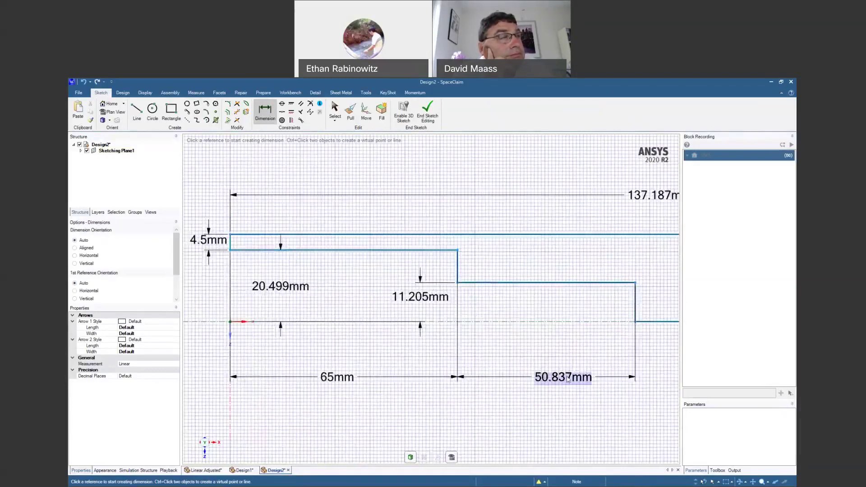
double_click(566, 377)
type("50")
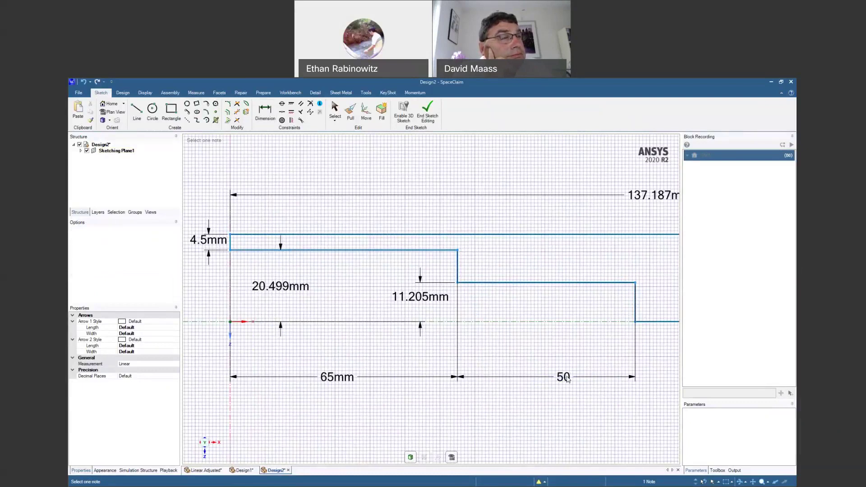
key("Return")
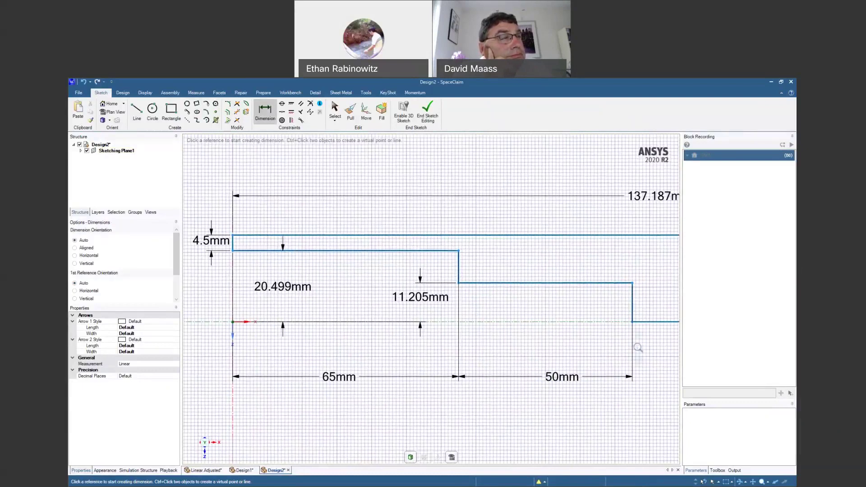
Try to dimension the end section's edge along the X axis, and remove that dimension.
scroll(638, 347, "down", 3)
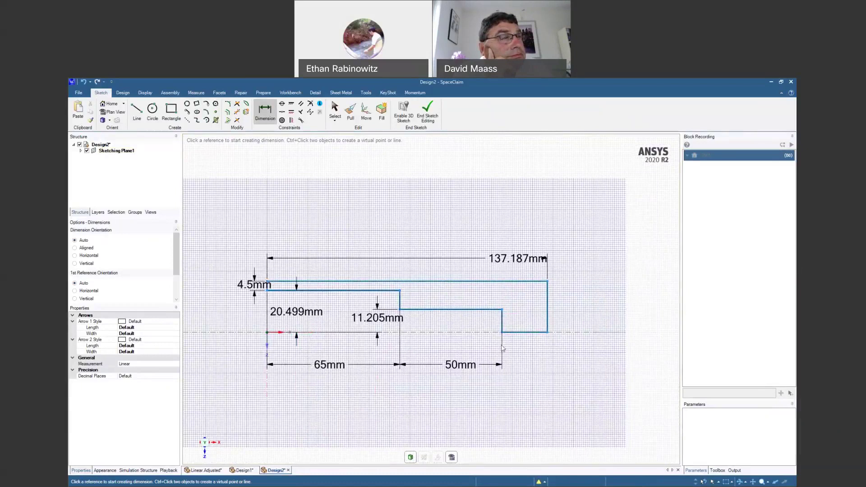
left_click(517, 334)
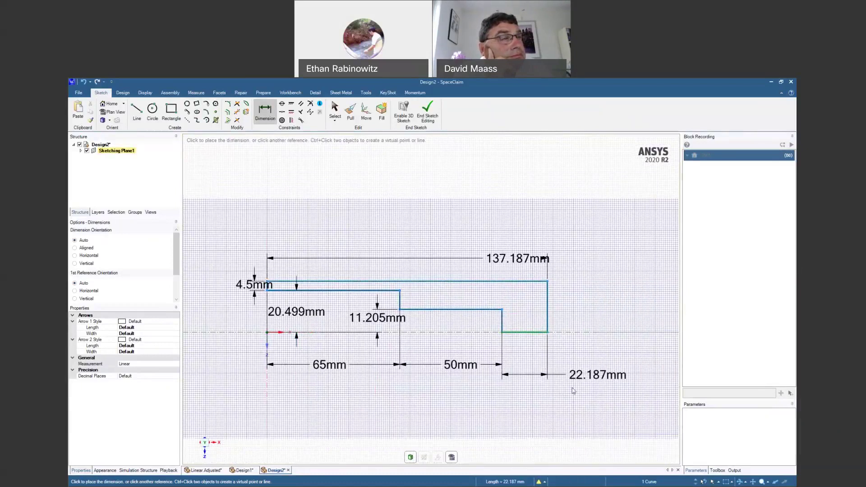
left_click(598, 388)
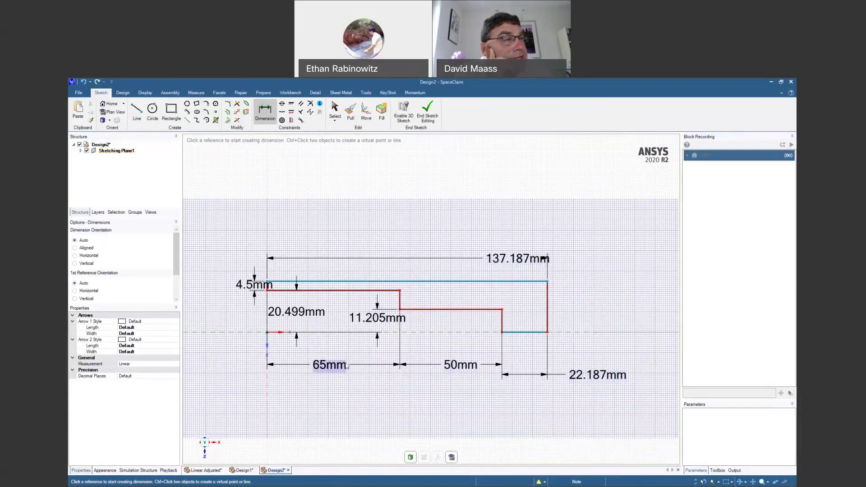
key("Escape")
left_click(549, 354)
key("Delete")
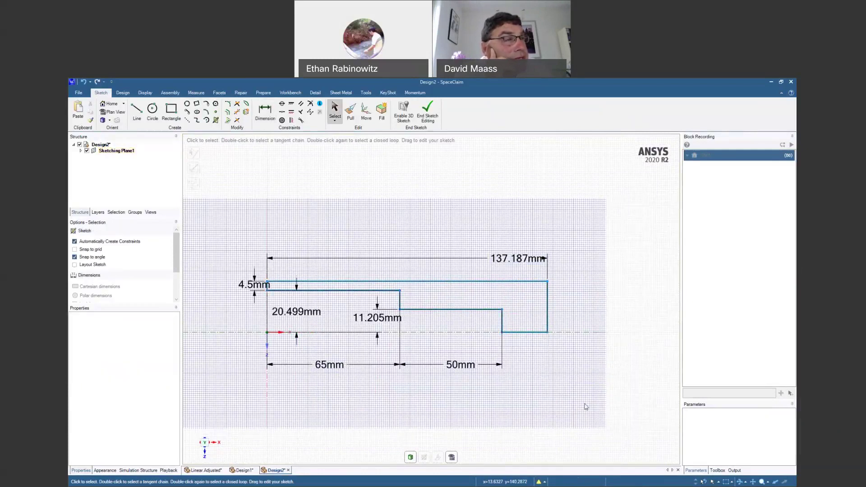
Set the distances from the X axis to 11 mm for the middle section's inner edge and 20 mm for the thin section's.
double_click(377, 318)
type("11")
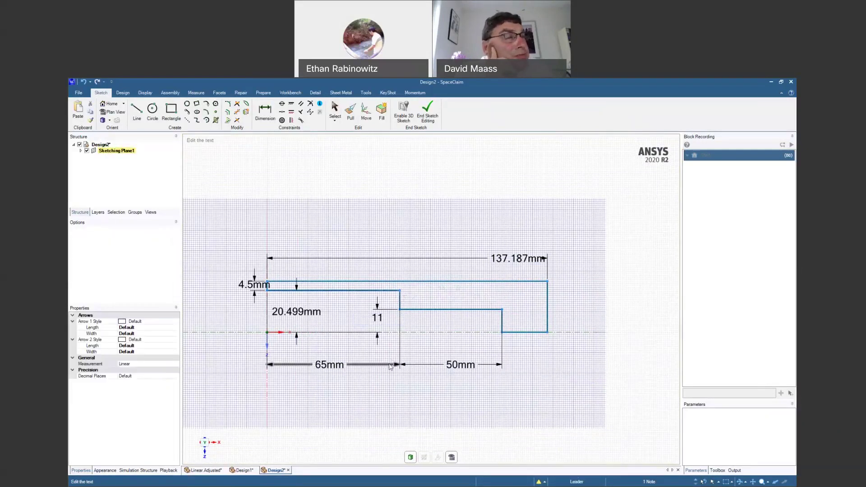
key("Return")
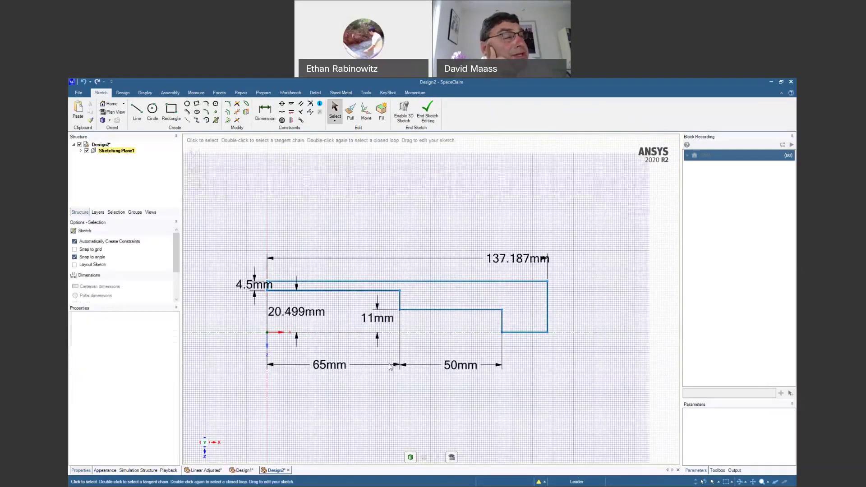
double_click(293, 313)
type("20")
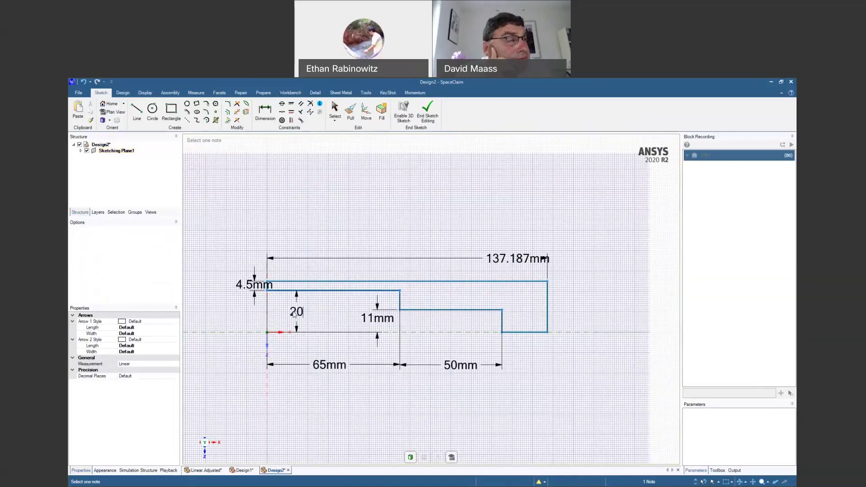
key("Return")
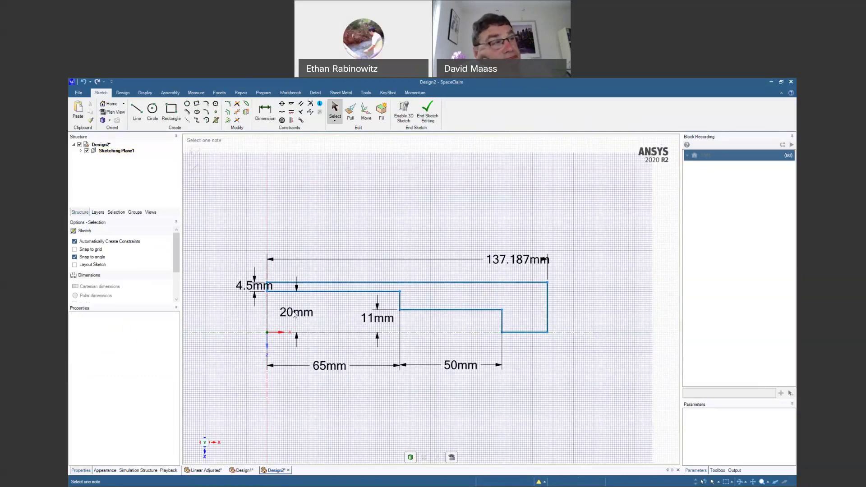
End editing of the stepped profile sketch in Design2 and expand its recorded Sketch block to show the dimensions.
left_click(244, 471)
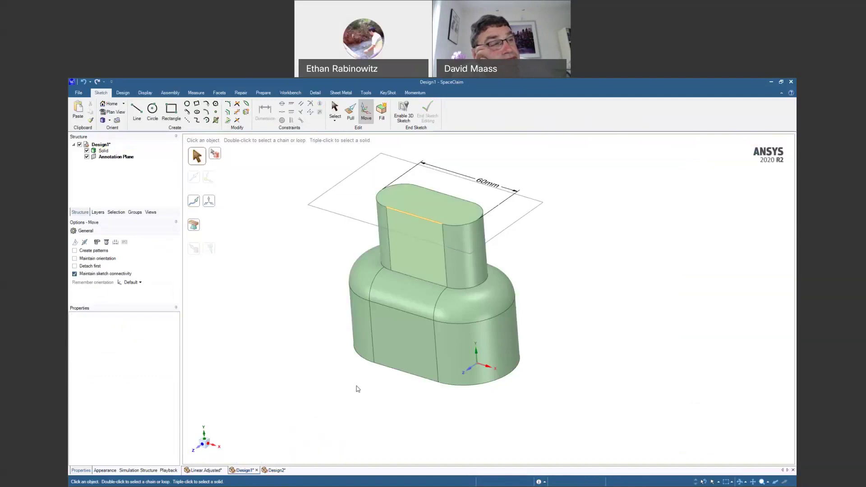
left_click(276, 471)
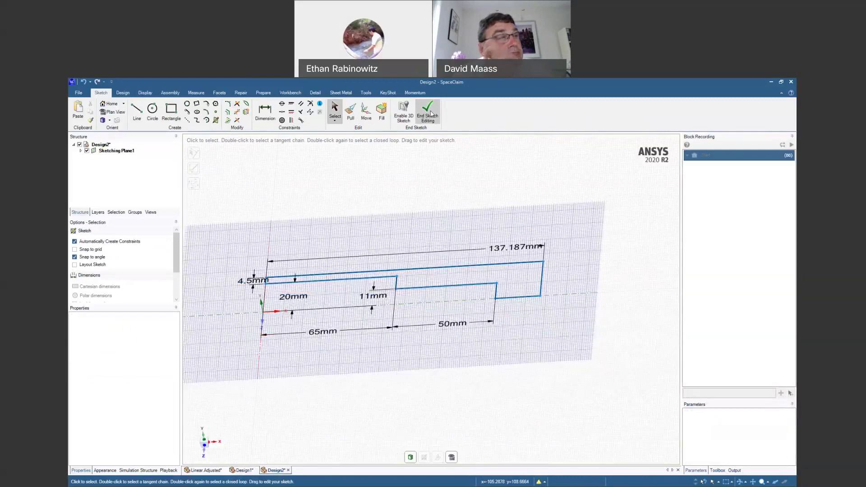
left_click(430, 112)
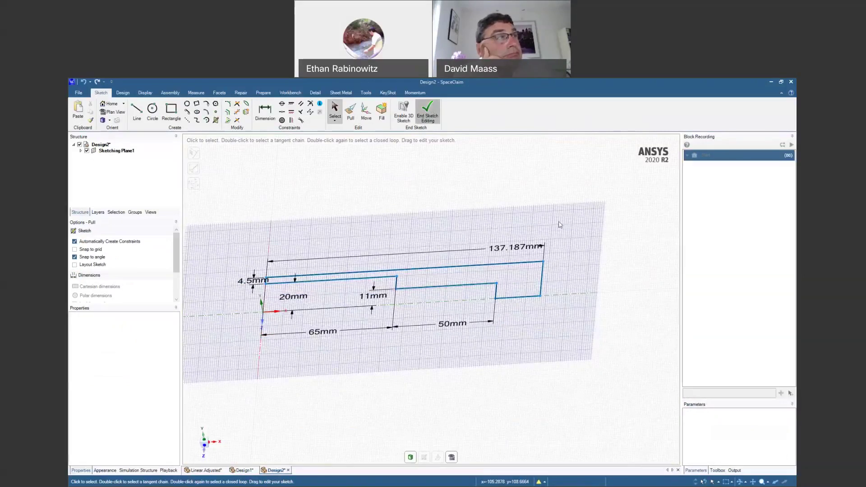
left_click(687, 166)
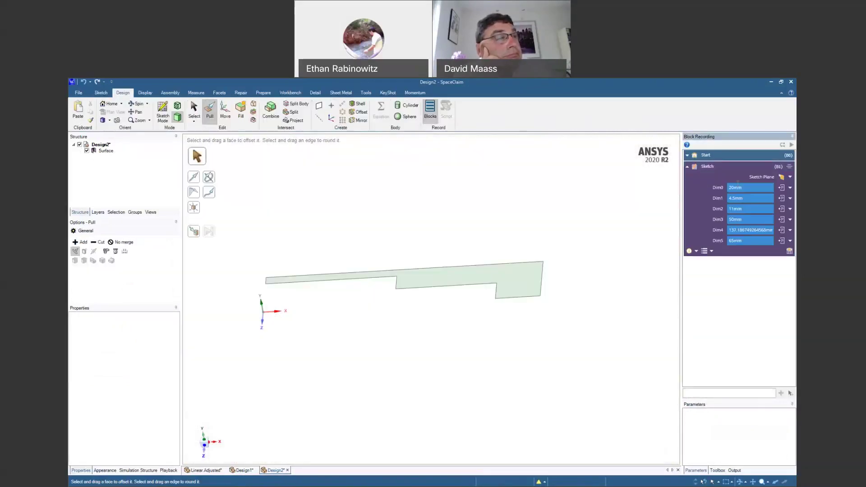
Revolve the stepped profile 360° about the X axis with Pull and expand the recorded Revolve Faces block.
middle_click_drag(611, 305, 629, 313)
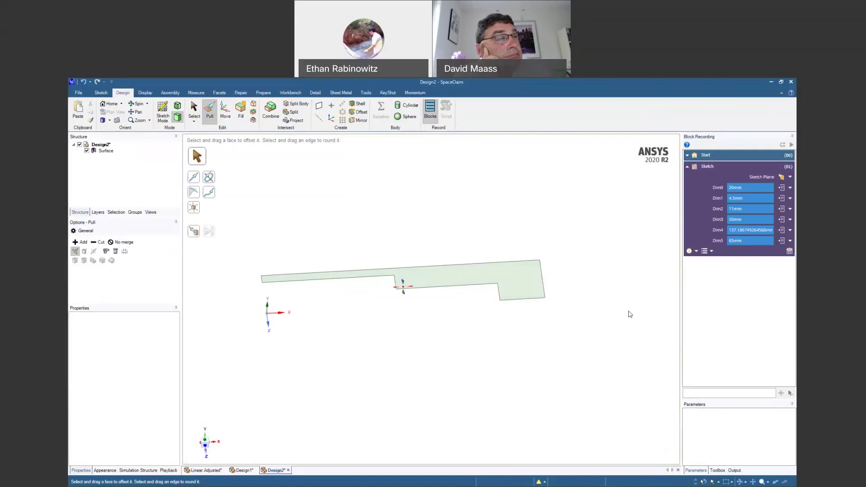
left_click(506, 280)
middle_click_drag(506, 280, 564, 279)
left_click(355, 332, "alt")
left_click(355, 333)
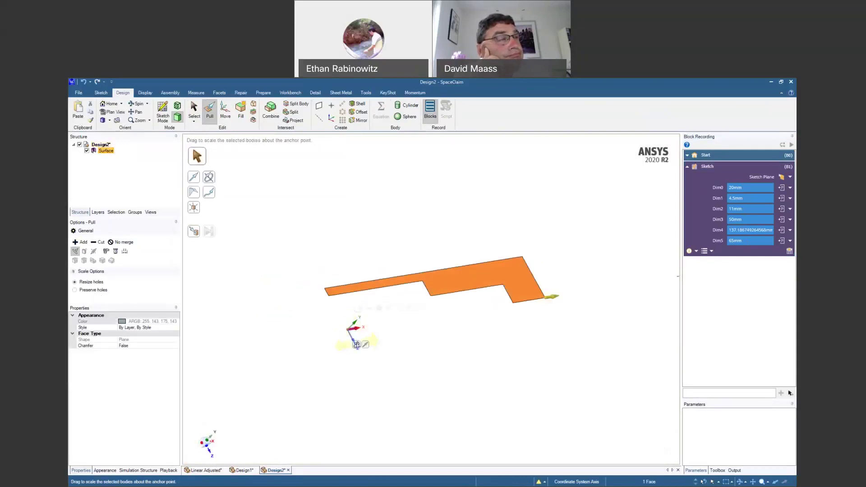
left_click(419, 308)
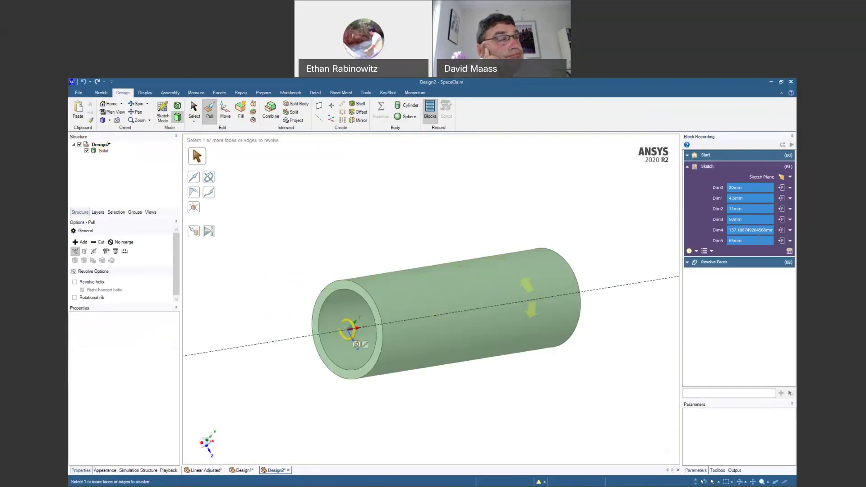
left_click(688, 263)
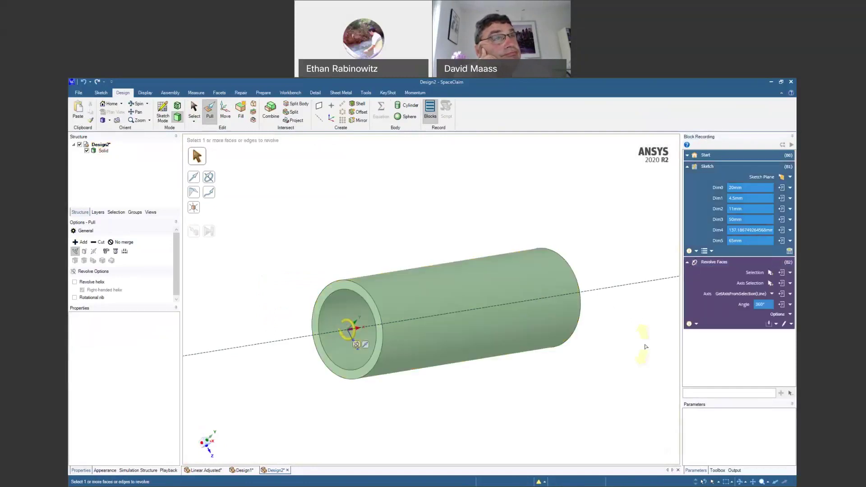
middle_click_drag(644, 348, 643, 356)
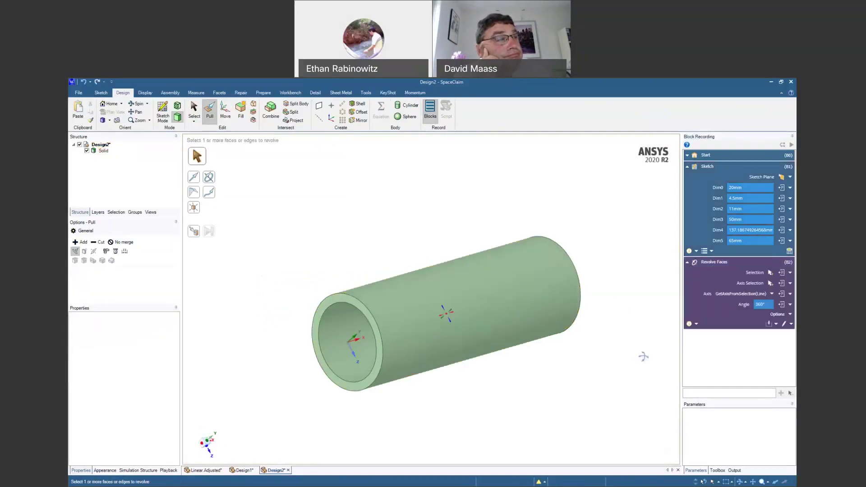
Sketch a circle about 14 mm in diameter centred on the tube's axis, about 20 mm from the origin.
key("s")
left_click(357, 342)
key("k")
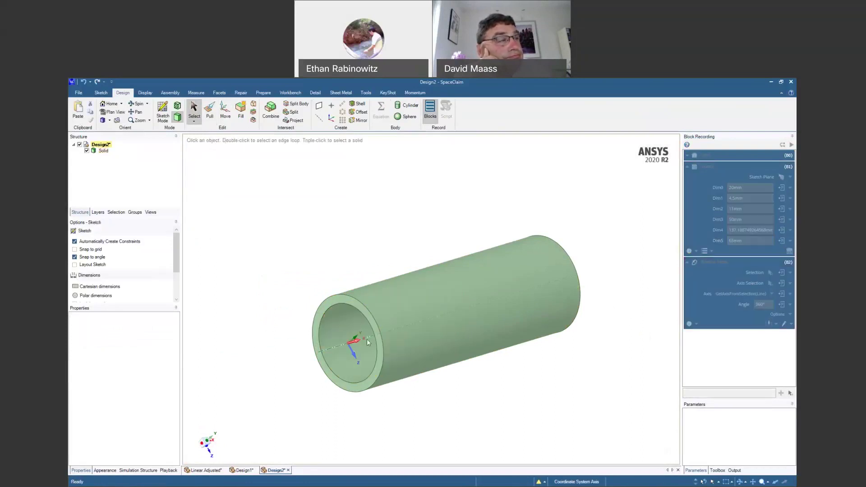
left_click(366, 339)
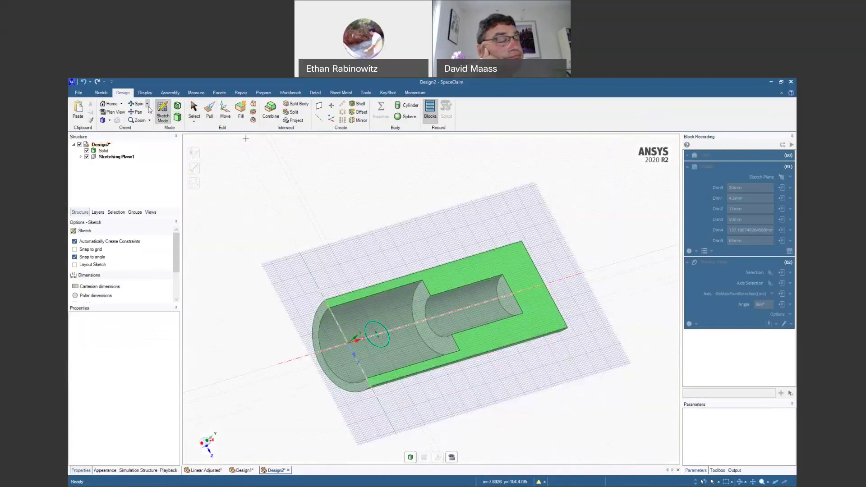
Dimension the circle's distance from the origin along the axis and its diameter, and end the sketch.
left_click(108, 92)
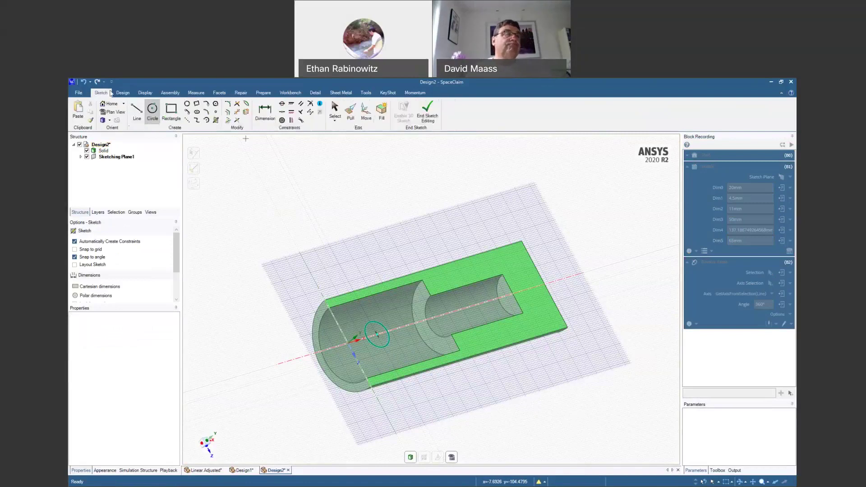
left_click(264, 111)
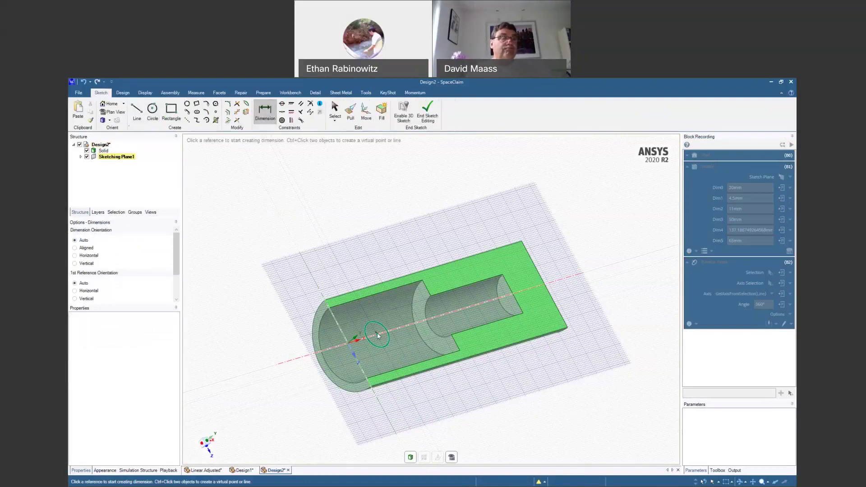
left_click(347, 342)
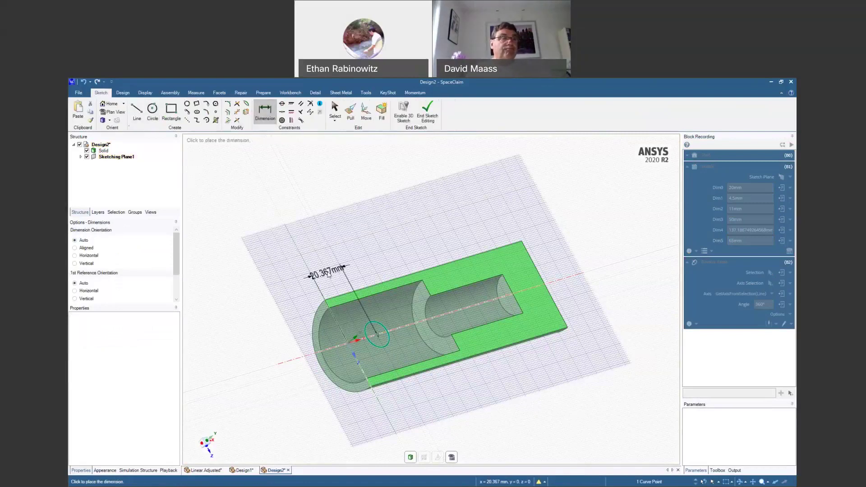
left_click(384, 328)
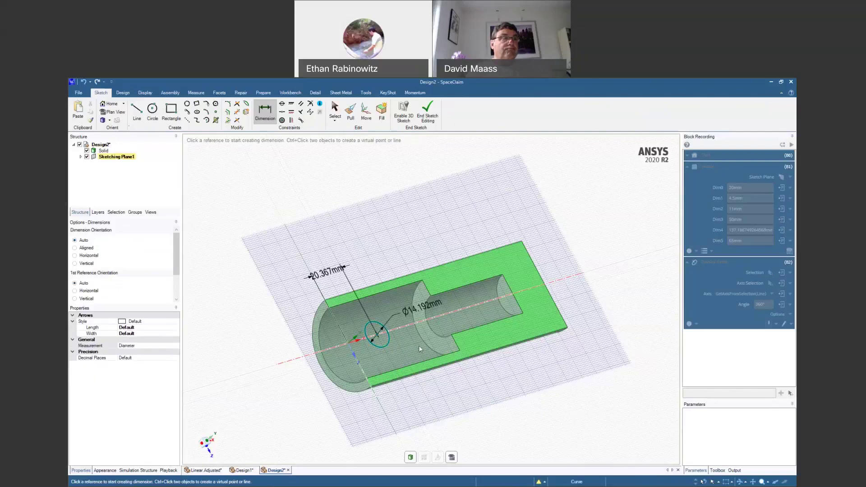
middle_click_drag(419, 347, 398, 357)
left_click(427, 113)
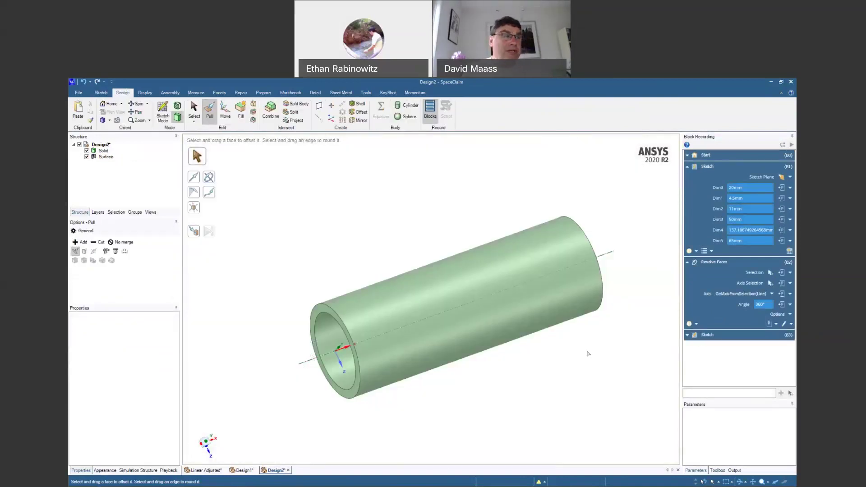
Cut the circle through both tube walls with Pull, using the Cut option in both directions.
middle_click_drag(588, 354, 616, 350)
left_click(390, 337)
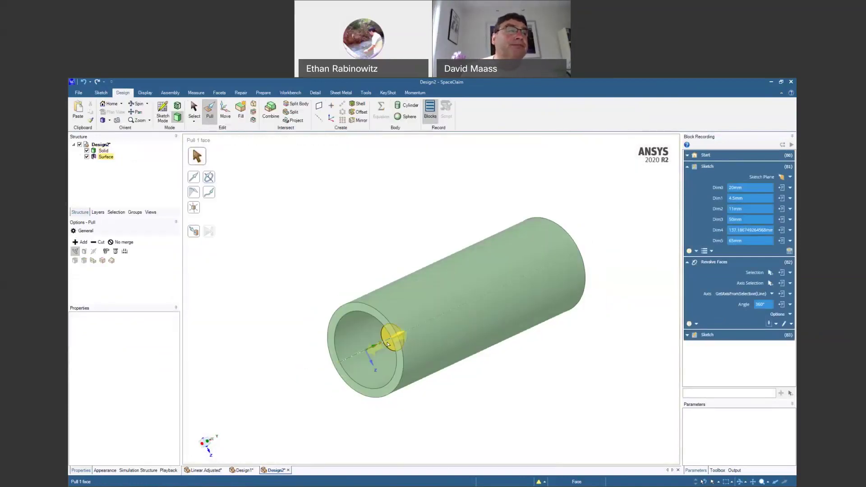
left_click(389, 338)
left_click(421, 321)
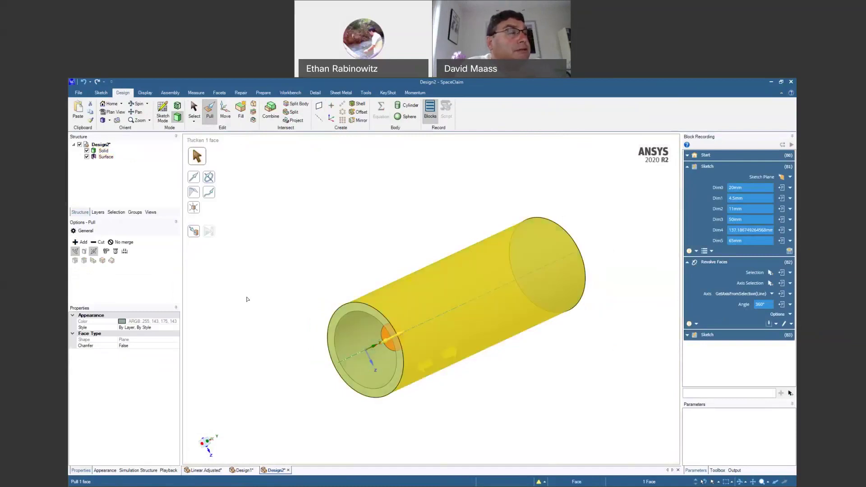
left_click(97, 243)
left_click_drag(395, 336, 462, 301)
middle_click_drag(538, 388, 560, 384)
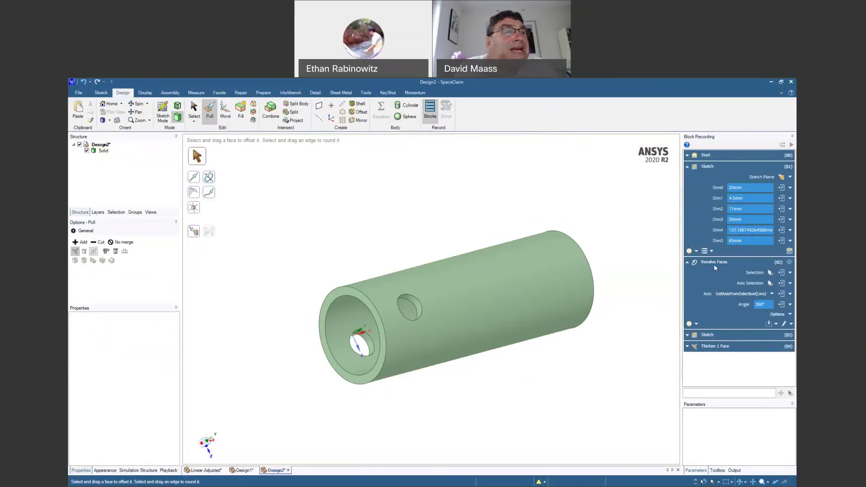
Chamfer the inner edge of the bore at the tube's thin-walled open end.
mouse_move(628, 377)
middle_mouse_down()
mouse_move(589, 367)
mouse_move(627, 382)
middle_mouse_up()
left_click(341, 300)
left_click_drag(345, 322, 335, 303)
left_click(336, 301)
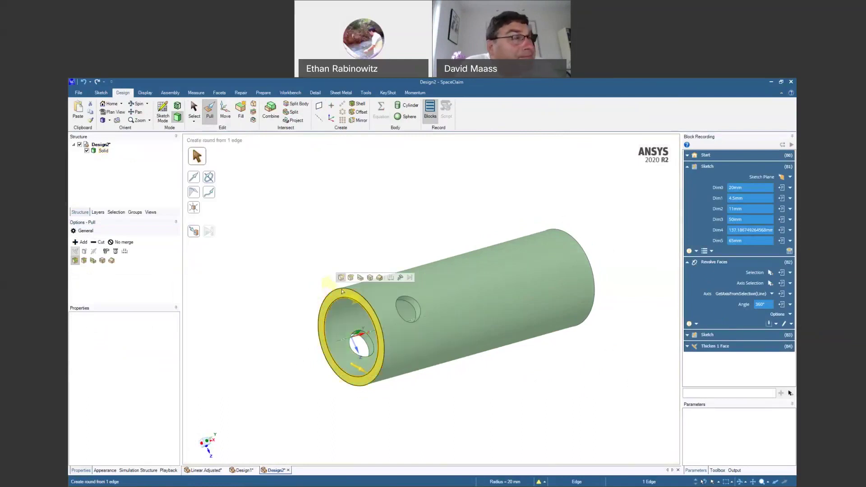
left_click(351, 278)
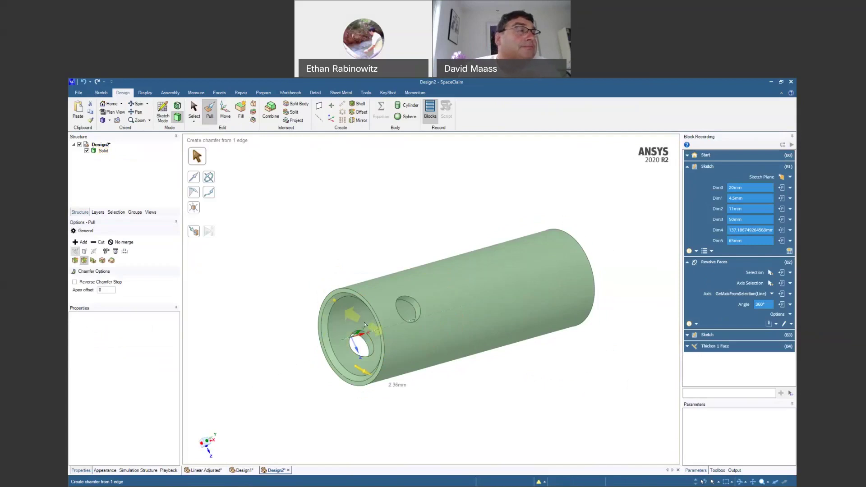
left_click_drag(426, 407, 448, 425)
left_click(448, 426)
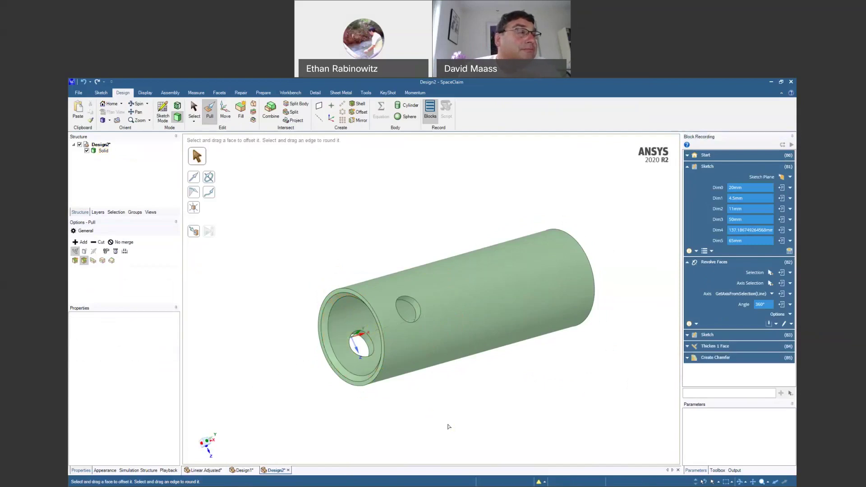
Chamfer two edges of the cross hole together.
left_click(422, 312)
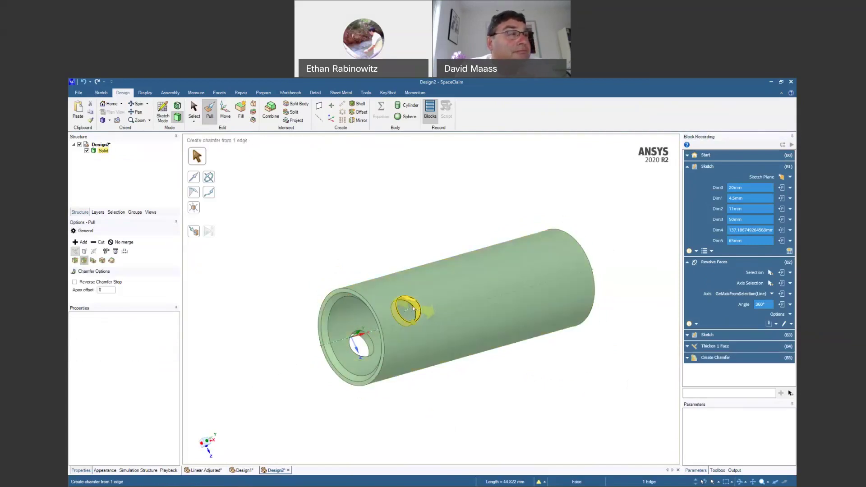
scroll(412, 307, "up", 4)
left_click(408, 350, "ctrl")
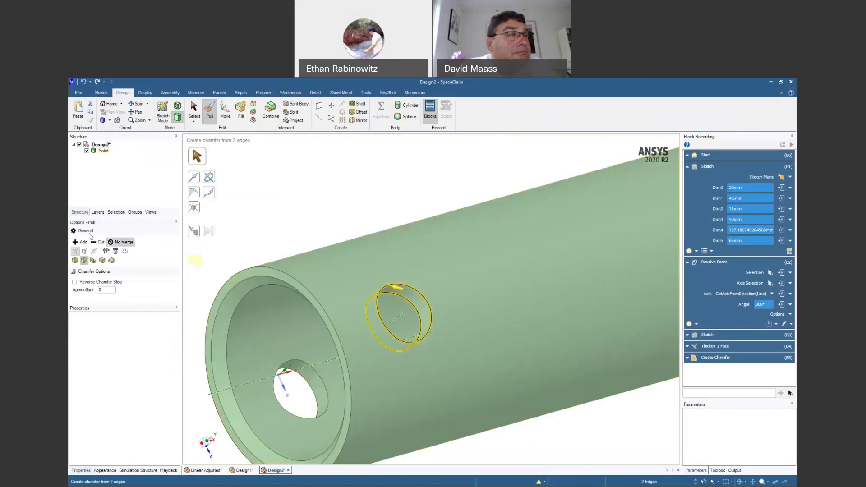
left_click_drag(425, 256, 417, 250)
scroll(391, 195, "down", 4)
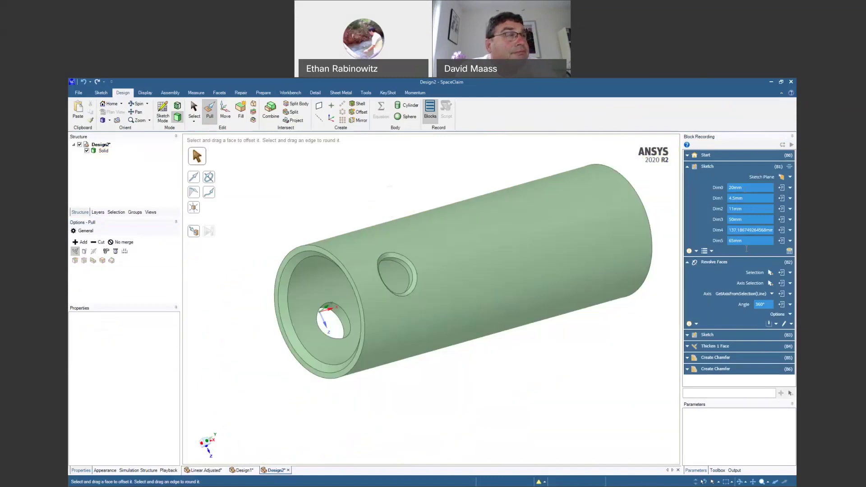
Examine the ring-shaped shoulder face inside the bore where the thin-walled section ends.
mouse_move(509, 404)
middle_mouse_down()
mouse_move(549, 397)
mouse_move(522, 404)
middle_mouse_up()
middle_click_drag(460, 352, 505, 354)
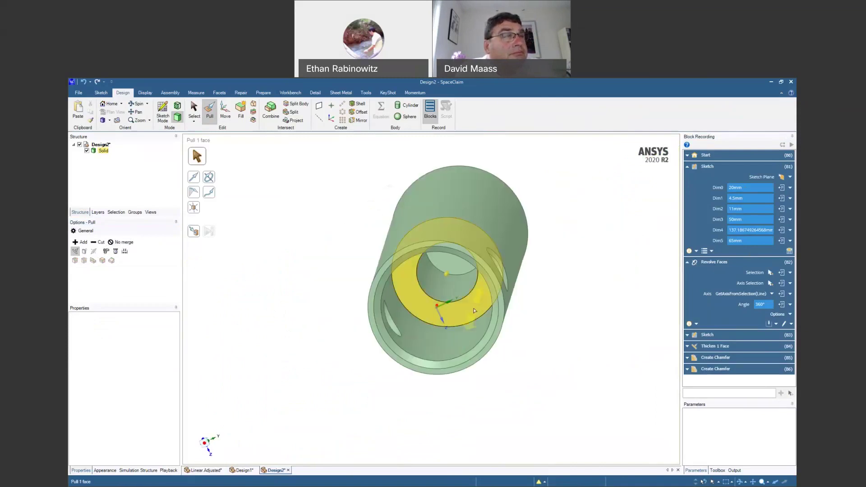
left_click(441, 315)
middle_click_drag(518, 393, 538, 338)
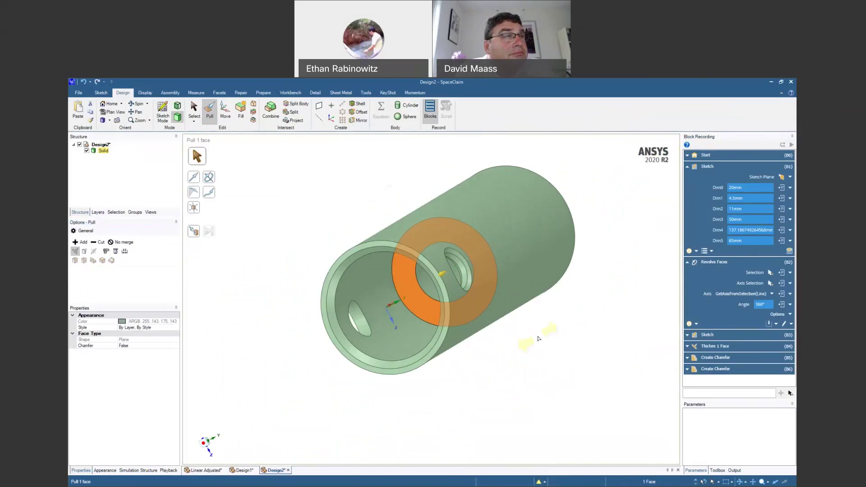
left_click_drag(539, 338, 546, 335)
key("Escape")
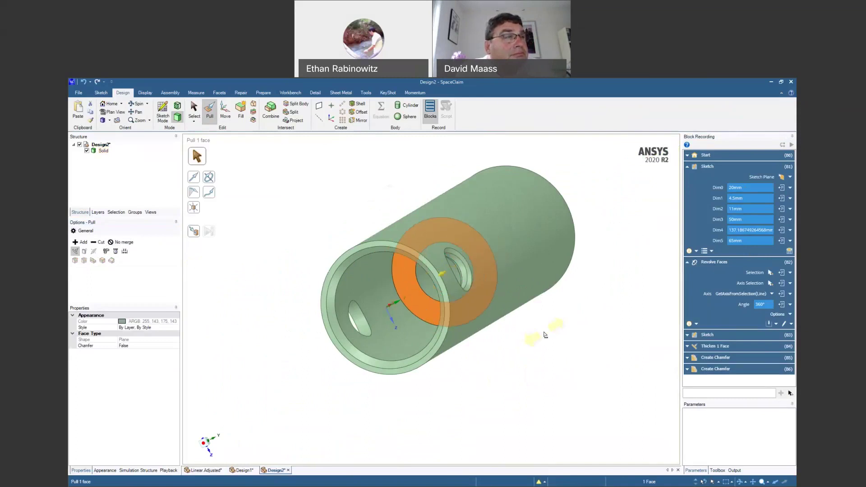
left_click(427, 307)
left_click(473, 288)
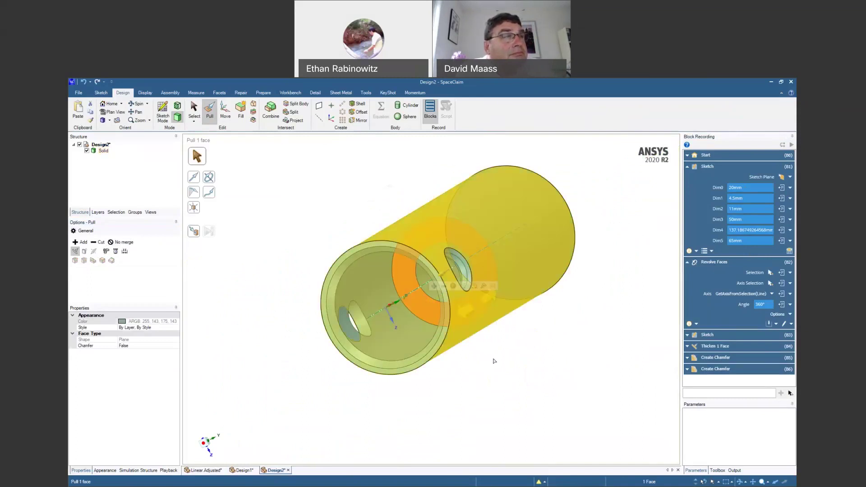
left_click(318, 93)
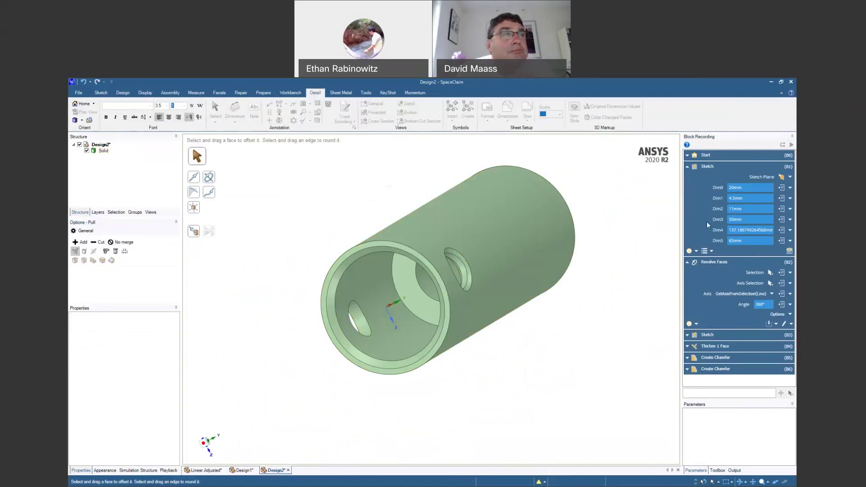
Set Dim5, the thin section's length, to 50 mm in the first Sketch block and replay the recorded blocks.
left_click(748, 241)
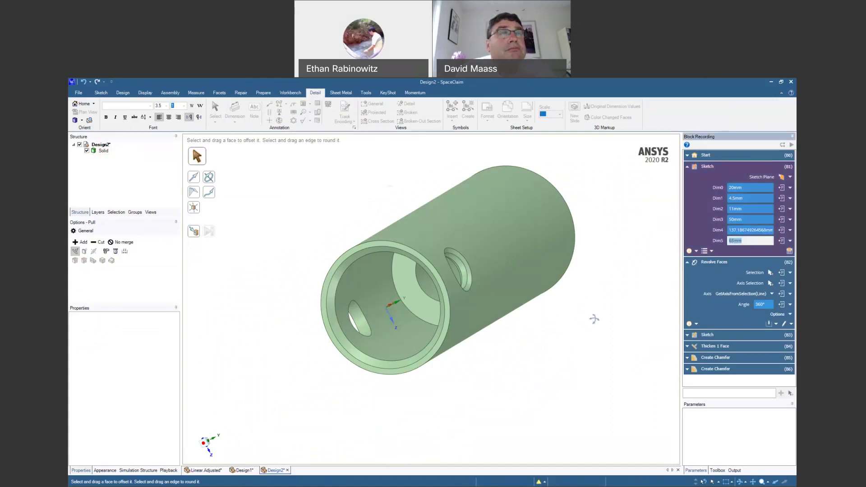
left_click(730, 240)
double_click(730, 239)
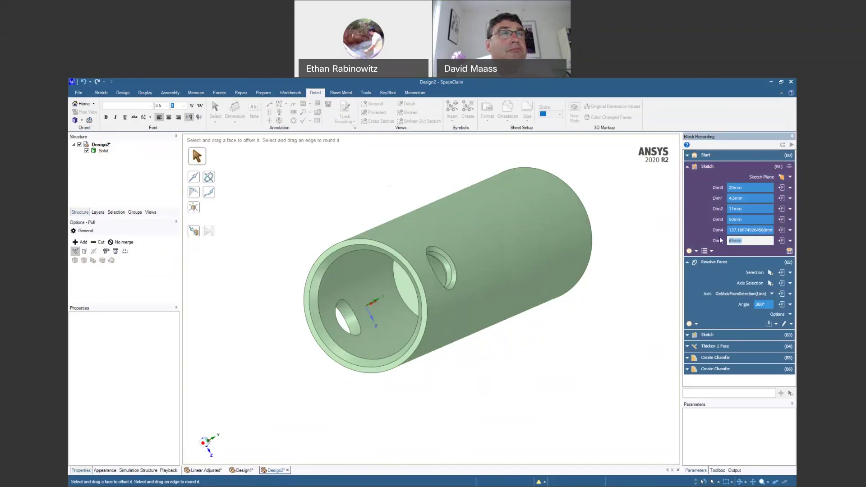
type("50")
key("Return")
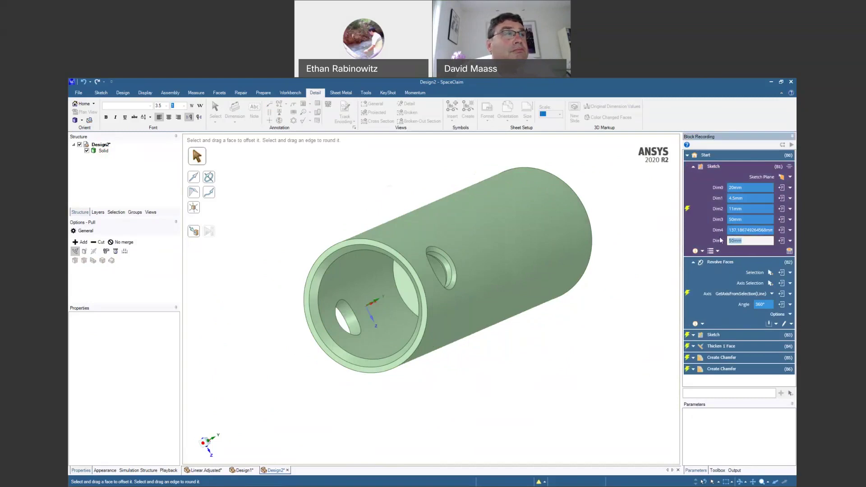
left_click(790, 145)
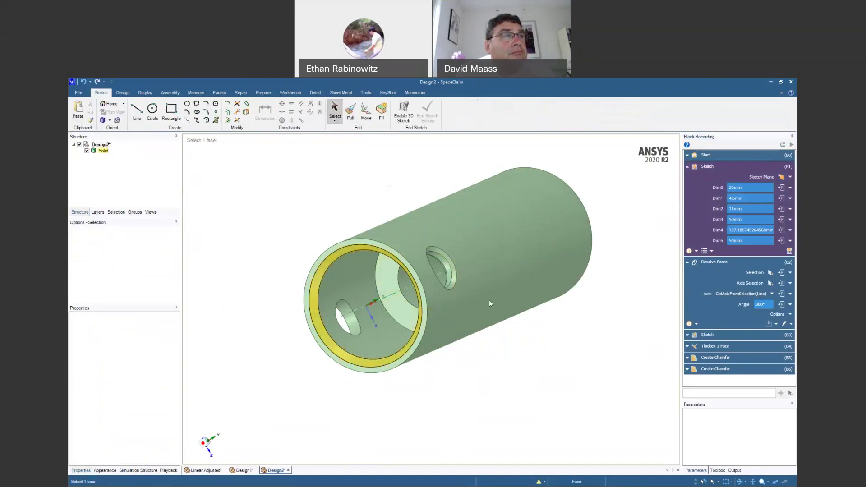
Edit the first Sketch block's profile and set the thin-walled section's bore radius to 15 mm.
left_click(788, 253)
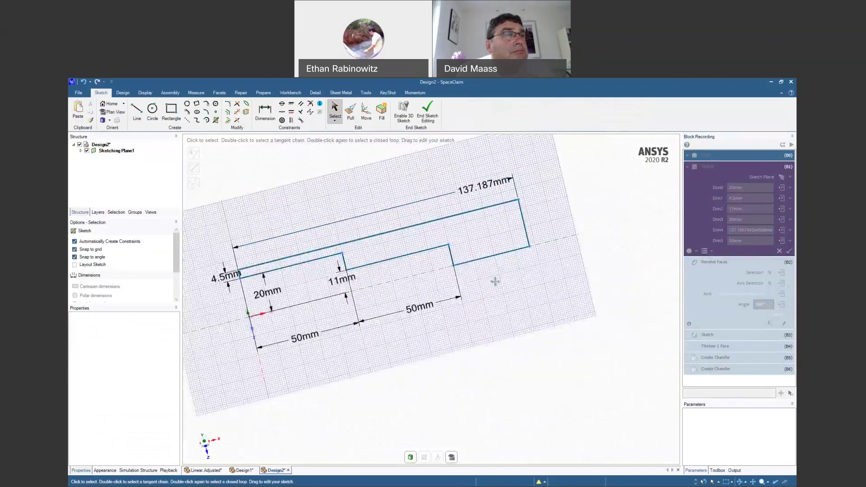
left_click(347, 292)
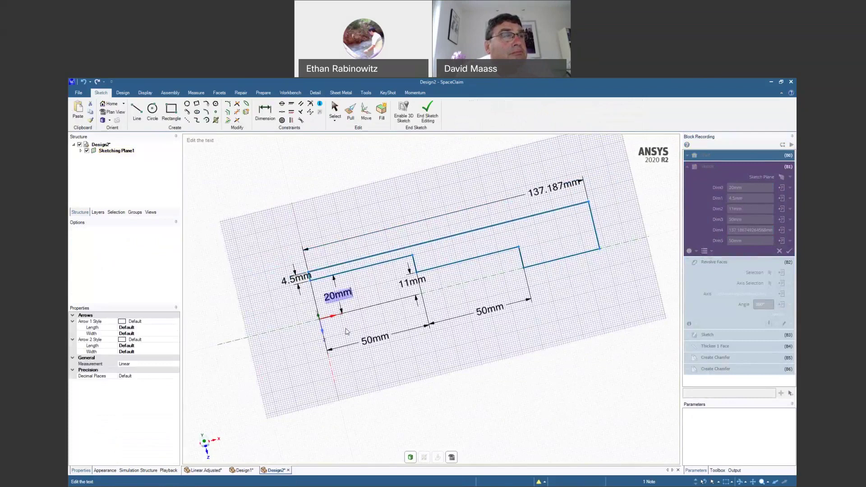
type("15")
key("Return")
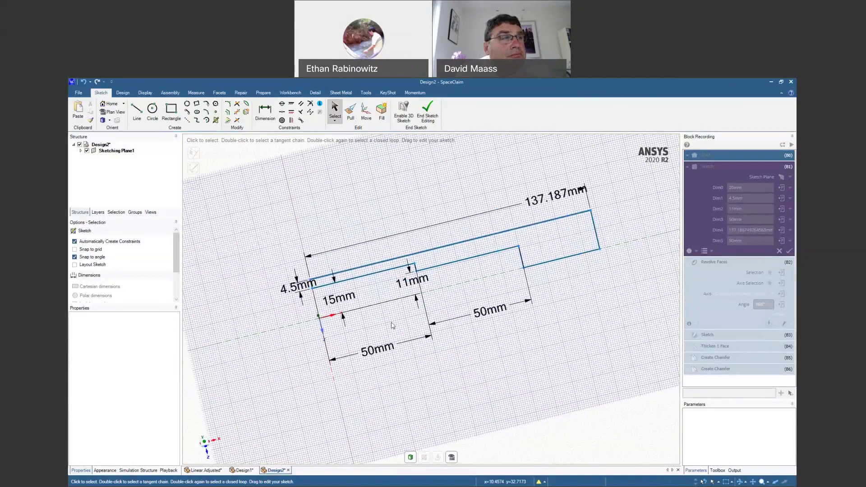
Turn off block recording and close the Design2 and Design1 documents without saving.
left_click(130, 90)
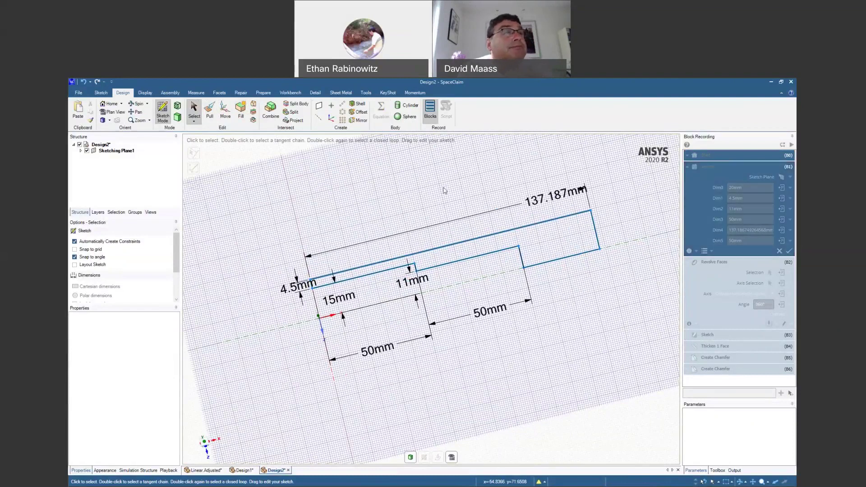
left_click(435, 118)
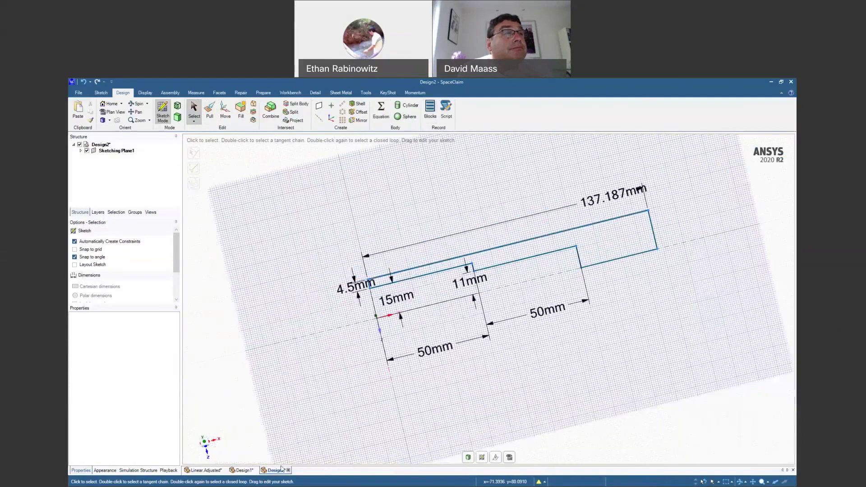
left_click(288, 470)
left_click(440, 320)
left_click(257, 470)
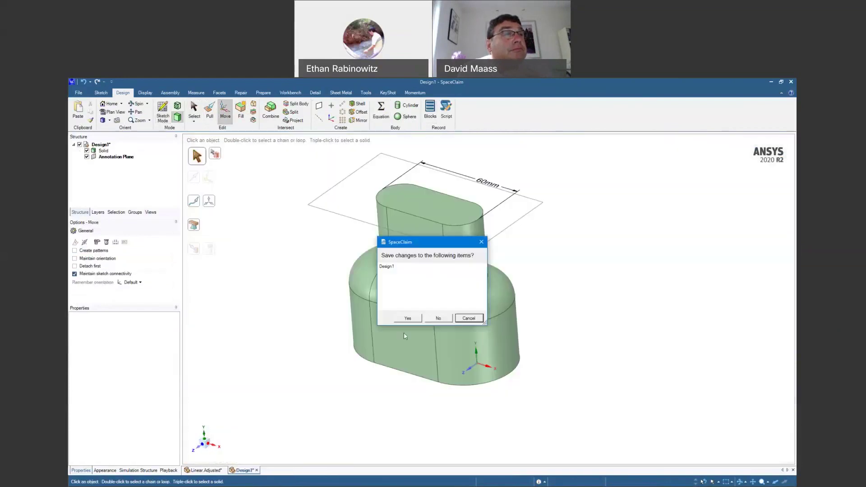
left_click(440, 319)
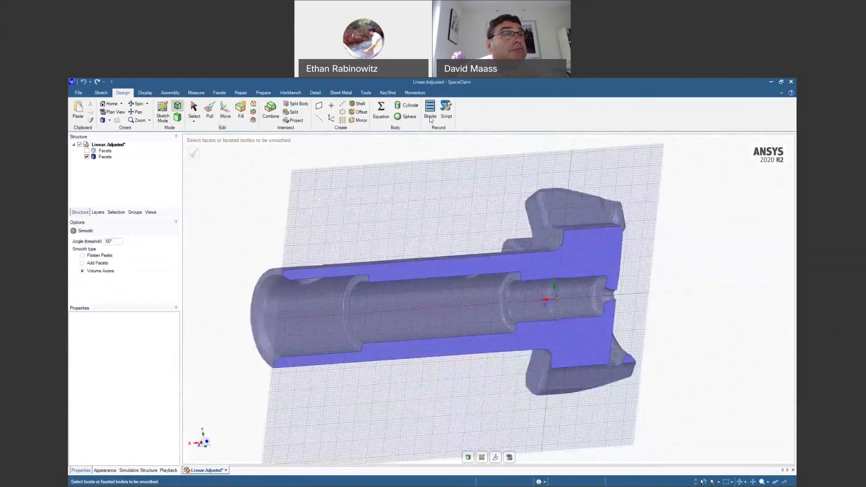
Turn on block recording for the scanned barrel and start a sketch on a plane at its origin, using the green coordinate axis.
left_click(430, 111)
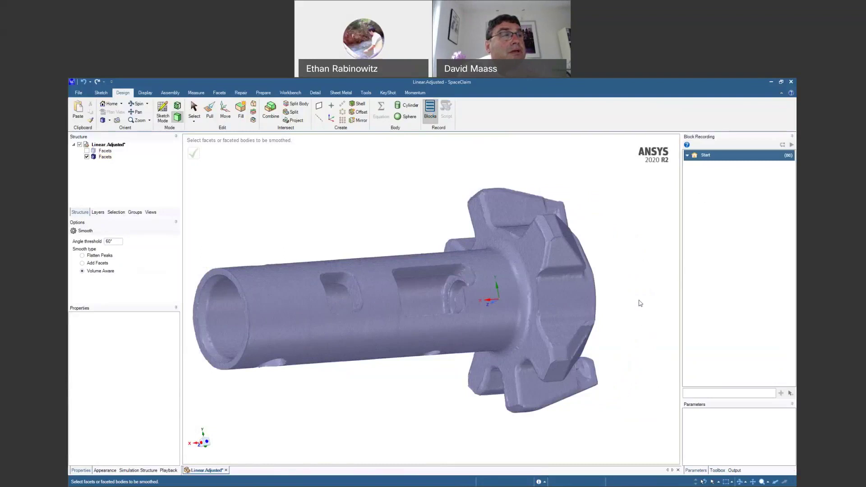
middle_click_drag(620, 279, 650, 286)
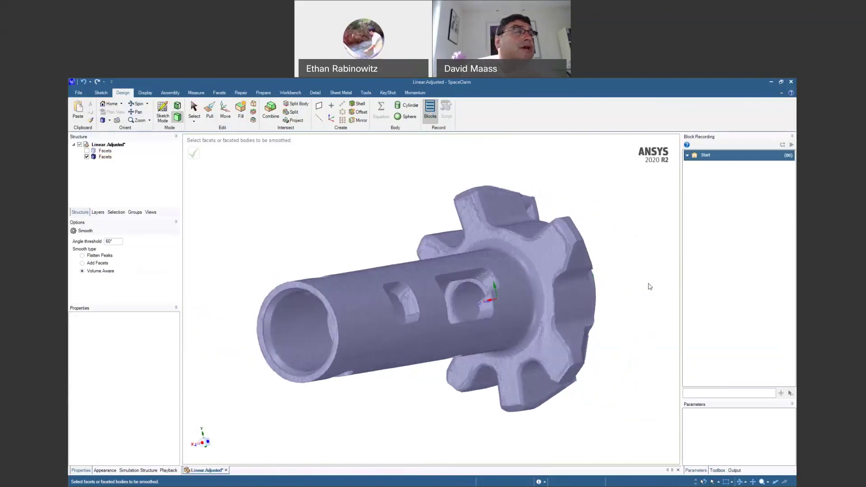
right_click(619, 252)
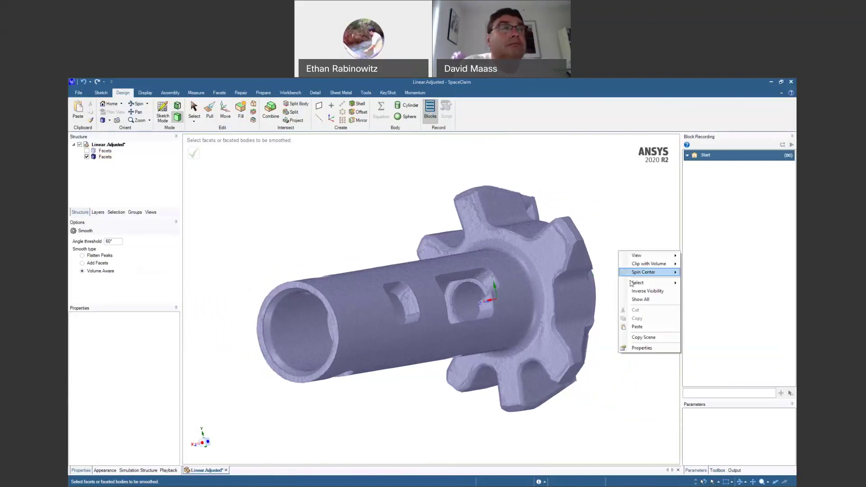
left_click(640, 234)
left_click(165, 113)
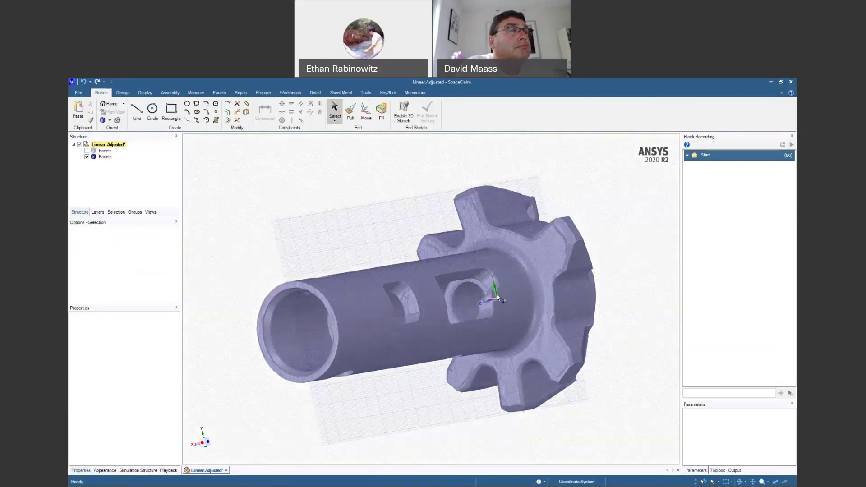
middle_click_drag(496, 295, 497, 289)
left_click(496, 291)
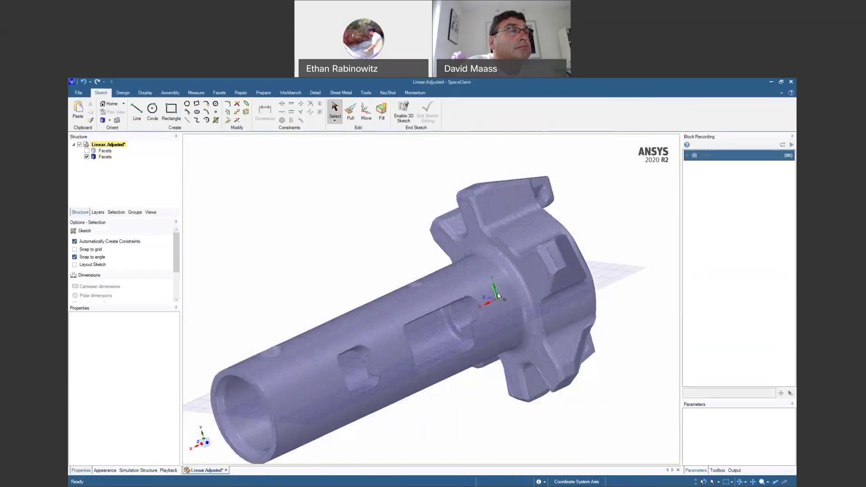
Rotate the sketch plane about the barrel's long axis until it sections solid tube walls clear of the side openings.
mouse_move(567, 354)
middle_mouse_down()
mouse_move(546, 392)
mouse_move(527, 340)
mouse_move(513, 338)
mouse_move(536, 316)
mouse_move(501, 343)
mouse_move(559, 293)
middle_mouse_up()
key("m")
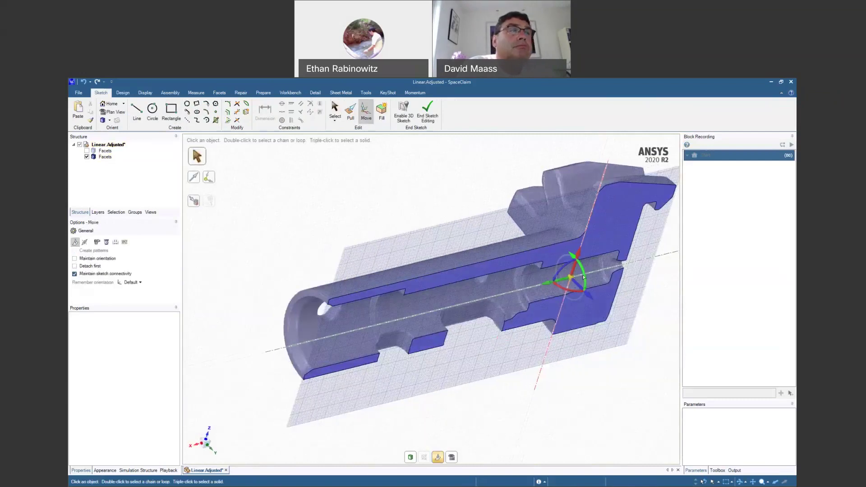
left_click_drag(583, 277, 599, 317)
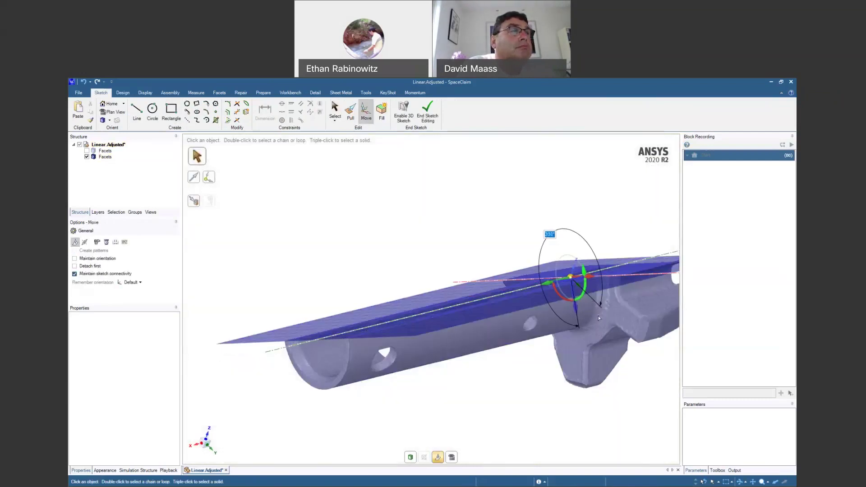
mouse_move(598, 315)
middle_mouse_down()
mouse_move(594, 288)
mouse_move(594, 312)
middle_mouse_up()
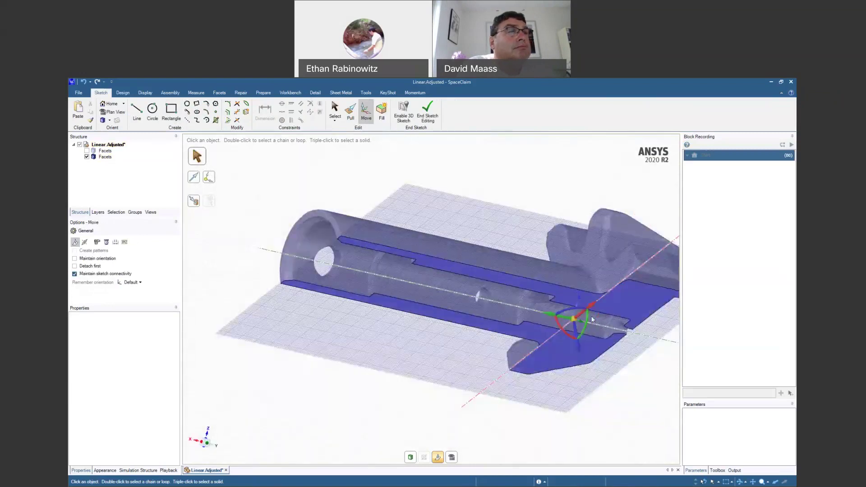
left_click_drag(589, 320, 580, 356)
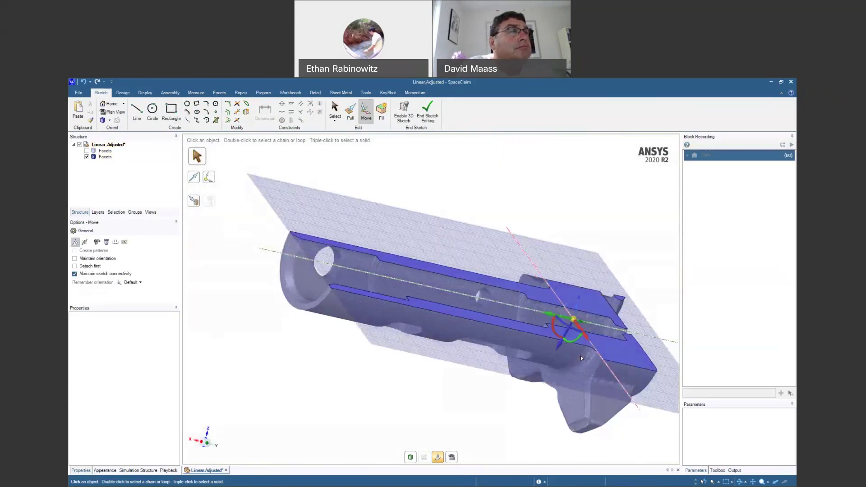
middle_click_drag(580, 356, 533, 340)
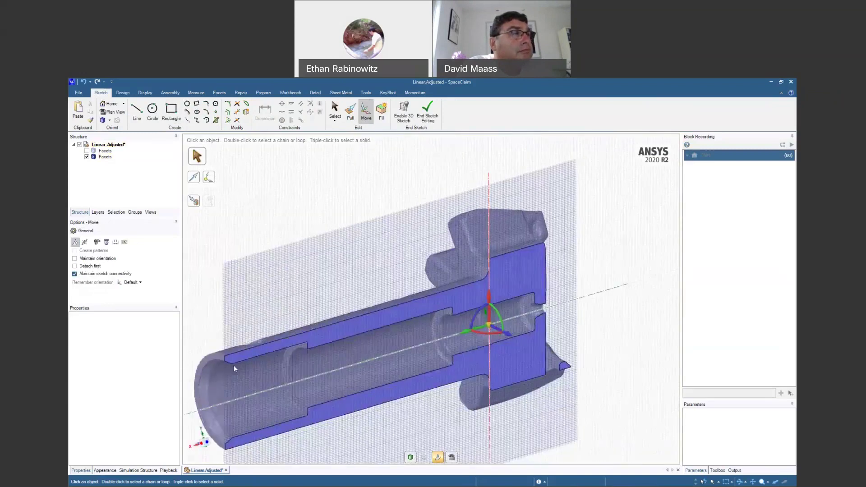
scroll(233, 365, "up", 5)
middle_click_drag(233, 365, 328, 343)
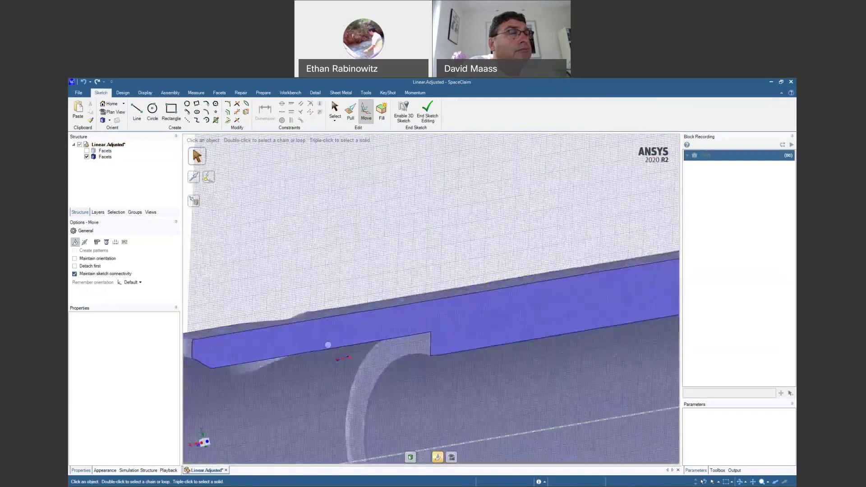
scroll(331, 327, "down", 2)
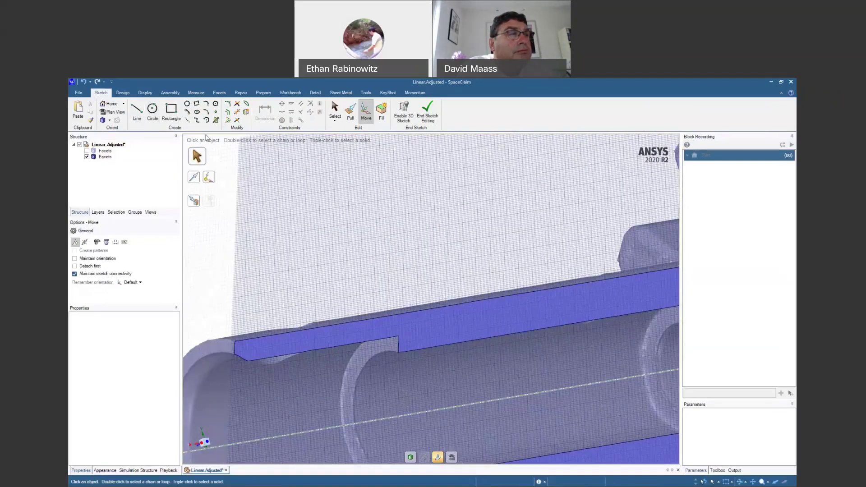
key("Escape")
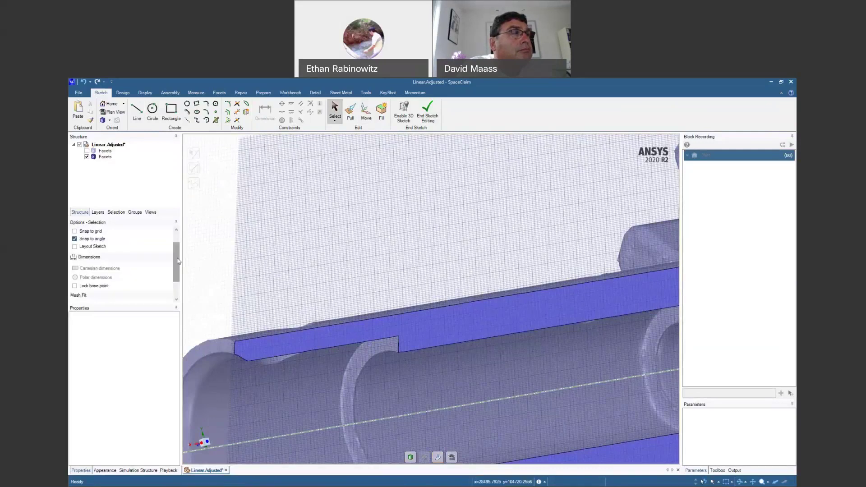
Turn on Fit curves for the barrel's mesh section with a tolerance of 10.
left_click_drag(176, 261, 176, 288)
left_click(81, 280)
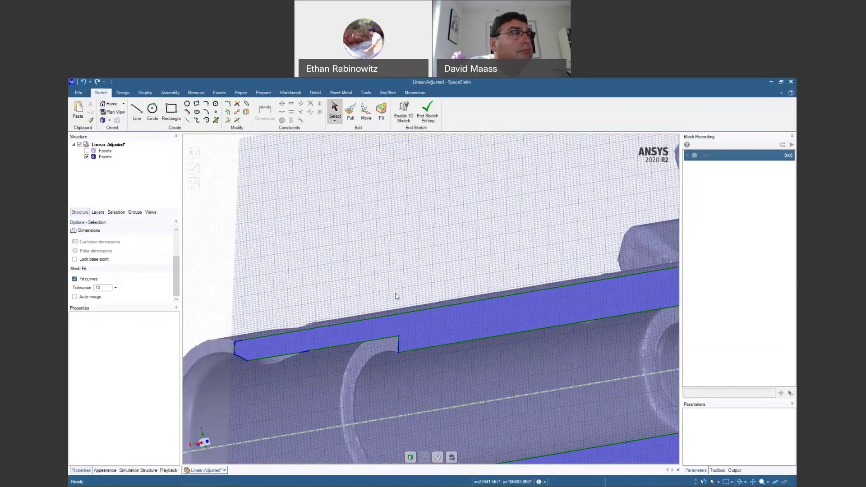
scroll(412, 269, "down", 3)
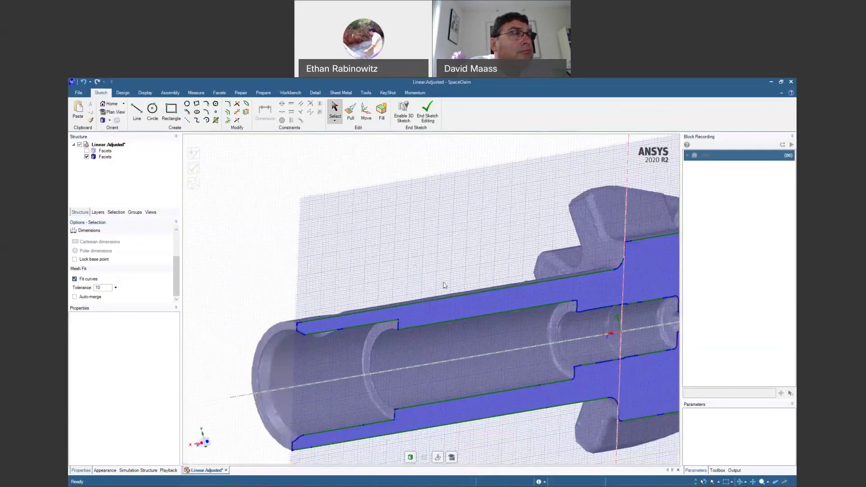
middle_click_drag(445, 285, 413, 267, "shift")
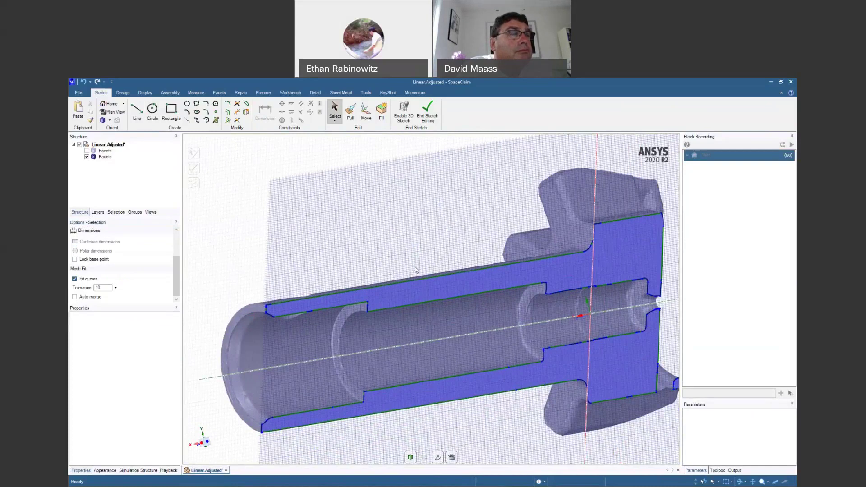
scroll(529, 253, "up", 5)
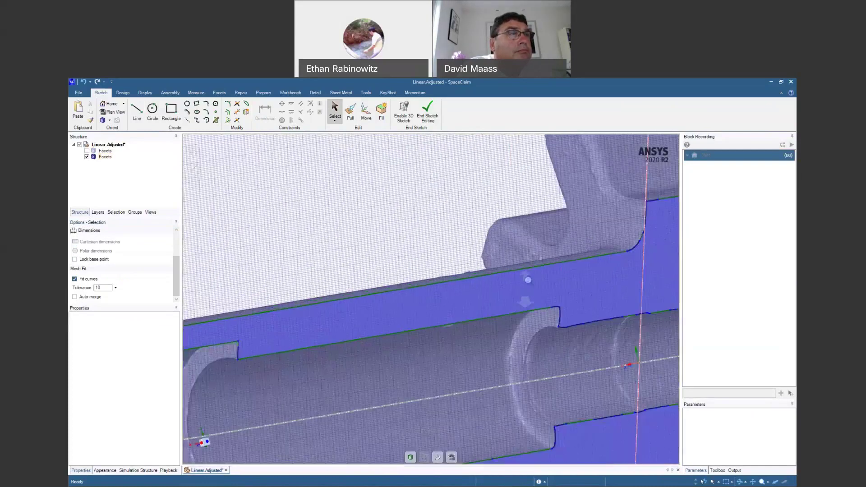
scroll(461, 274, "up", 4)
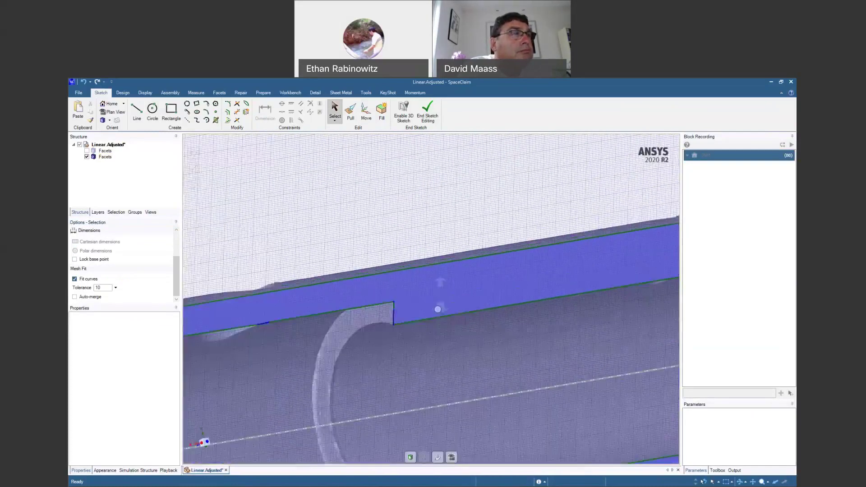
Inspect the fitted curves of the upper outer wall and the first bore shoulder by selecting each one.
left_click(421, 265)
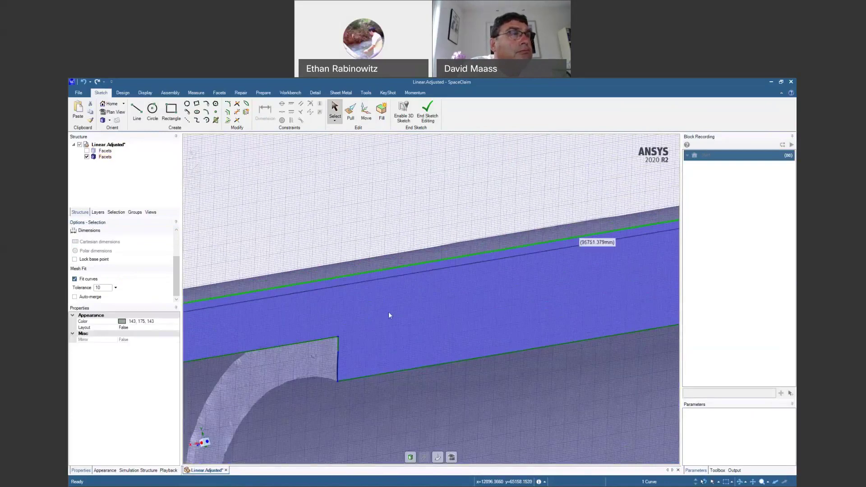
left_click(337, 362)
mouse_move(475, 339)
middle_mouse_down()
mouse_move(427, 346)
mouse_move(373, 322)
mouse_move(325, 341)
middle_mouse_up()
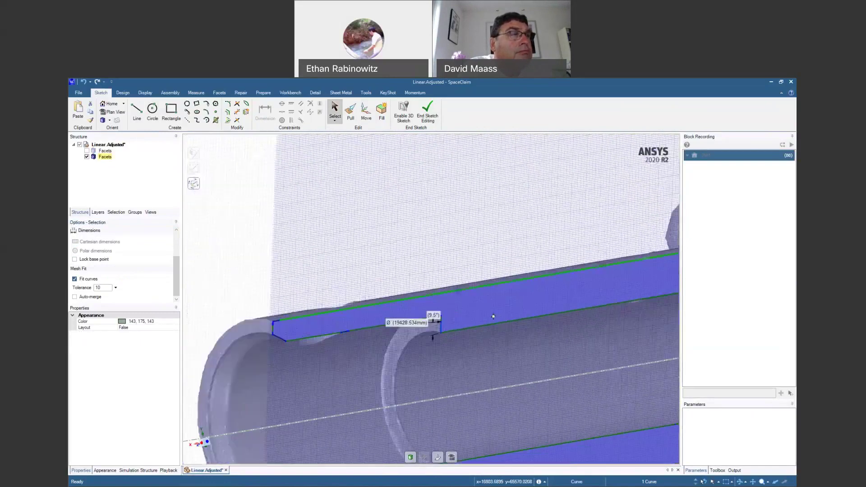
left_click(315, 348)
Select the upper section's fitted curves together: the outer wall, the open end, the thin section's bore and the main bore.
left_click(320, 318)
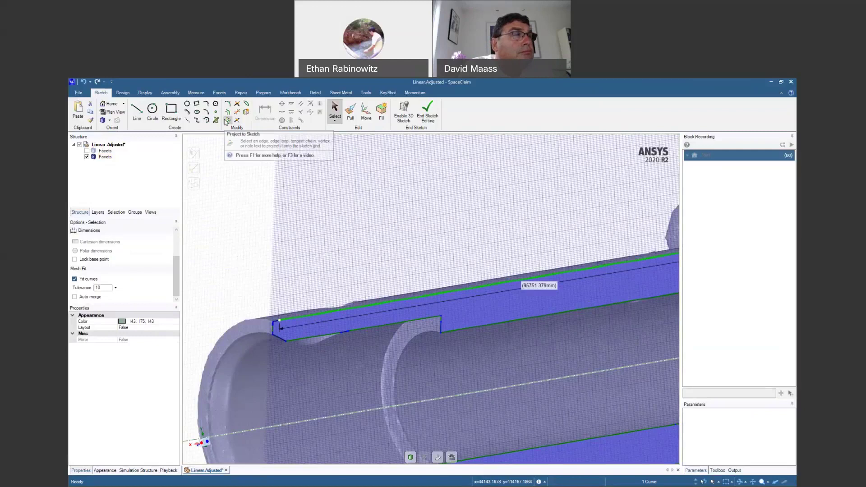
scroll(267, 331, "up", 5)
left_click(284, 326, "ctrl")
left_click(351, 366, "ctrl")
middle_click_drag(438, 398, 326, 323)
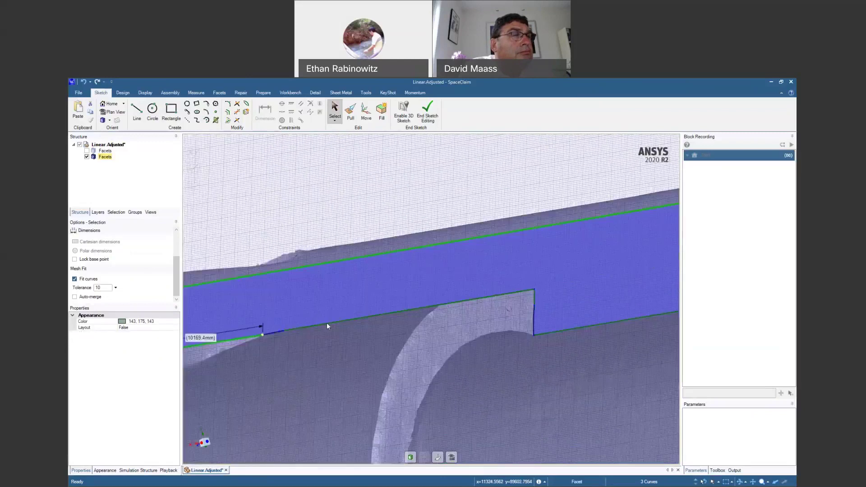
left_click(350, 321, "ctrl")
middle_click_drag(514, 367, 369, 331)
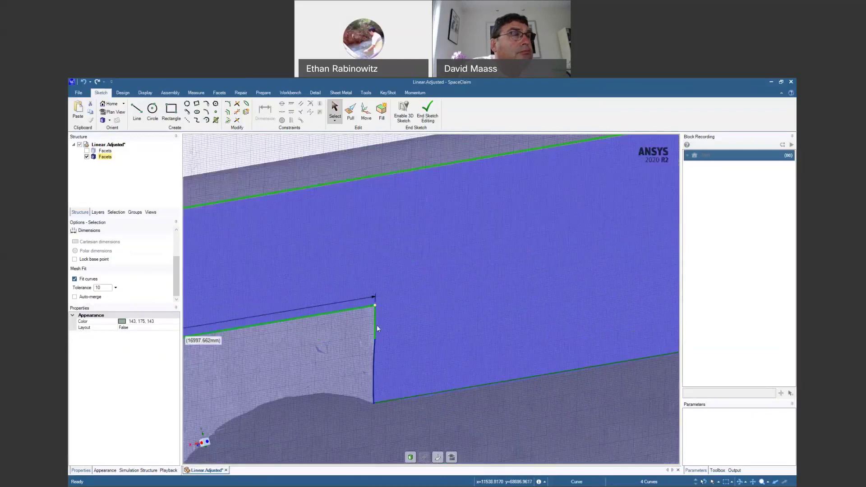
left_click(434, 393, "ctrl")
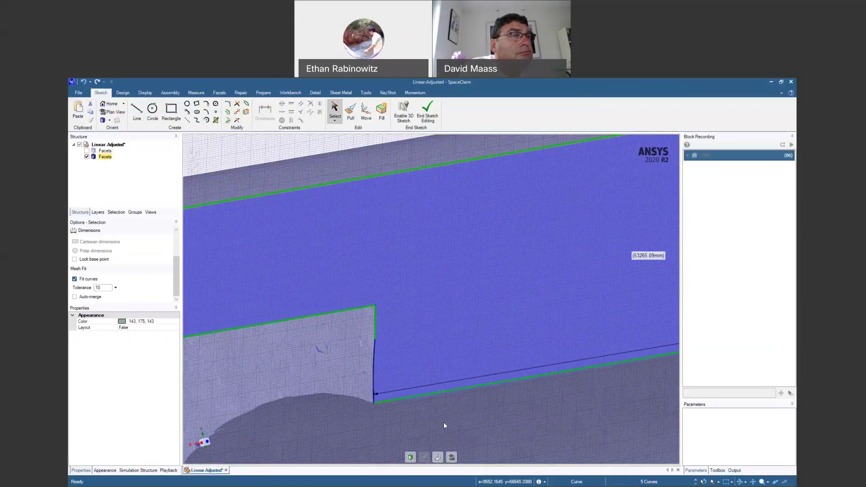
Add the fitted curves of the small step in the narrow bore and the wall just before it to the selection.
scroll(444, 423, "down", 5)
mouse_move(211, 336)
middle_mouse_down()
mouse_move(391, 307)
mouse_move(319, 316)
middle_mouse_up()
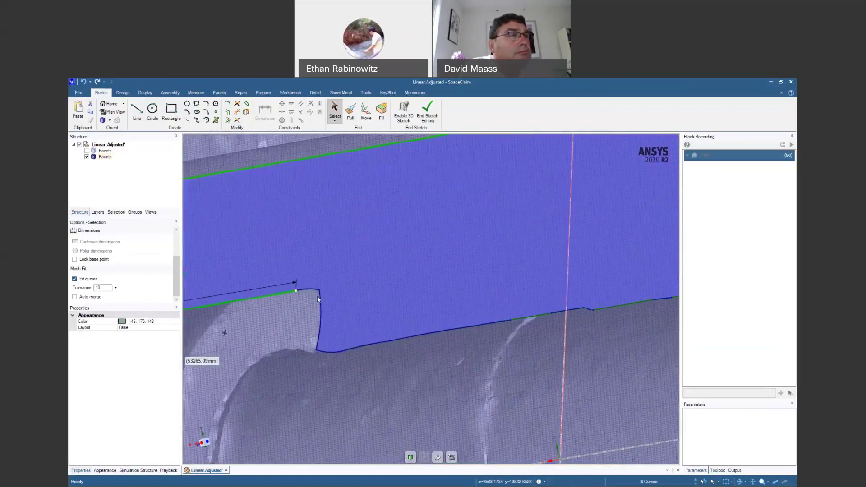
middle_click_drag(312, 333, 412, 332)
scroll(412, 331, "up", 3)
scroll(383, 391, "up", 5)
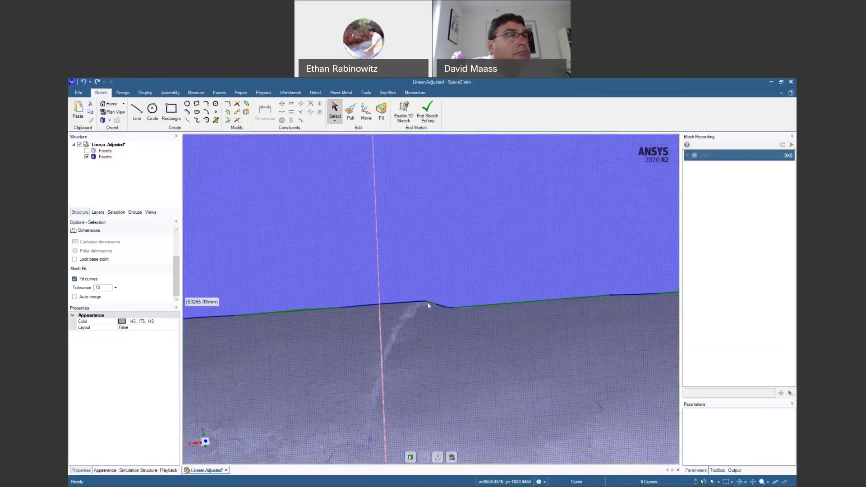
scroll(428, 303, "up", 3)
left_click(435, 302, "ctrl")
scroll(431, 312, "down", 4)
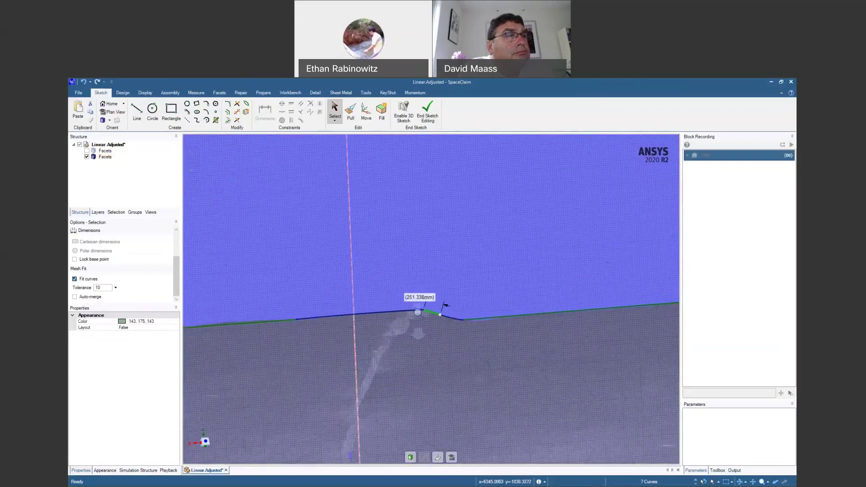
left_click(324, 328, "ctrl")
Set the mesh curve fitting tolerance to 20.
middle_click_drag(509, 357, 399, 365, "shift")
mouse_move(429, 341)
middle_mouse_down()
mouse_move(443, 352)
mouse_move(456, 263)
mouse_move(444, 249)
middle_mouse_up()
scroll(447, 354, "up", 5)
mouse_move(475, 369)
middle_mouse_down()
mouse_move(487, 400)
mouse_move(464, 332)
mouse_move(463, 354)
mouse_move(450, 371)
middle_mouse_up()
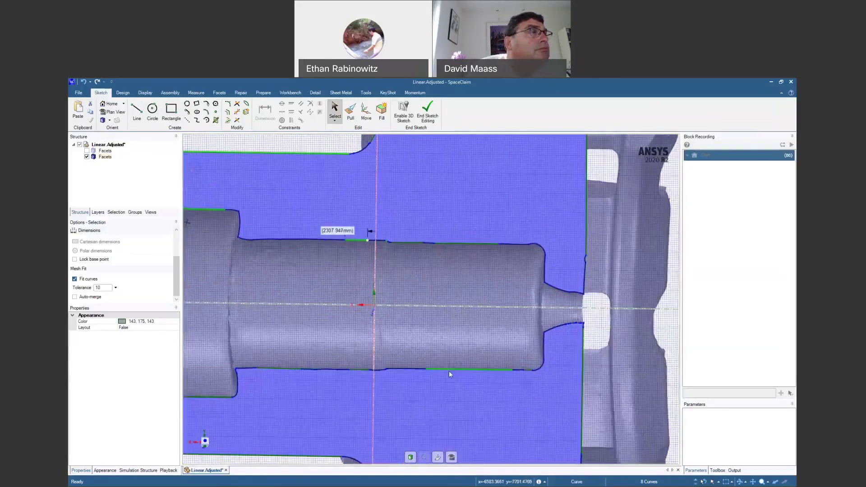
left_click(115, 289)
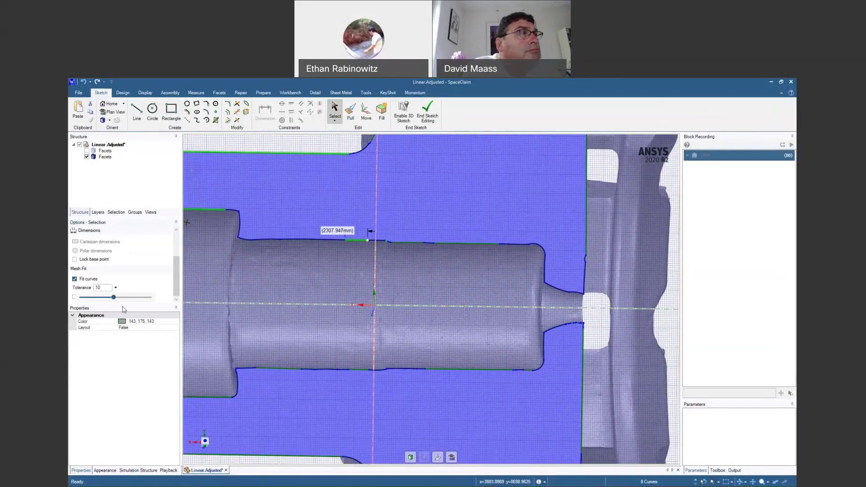
left_click_drag(125, 300, 154, 305)
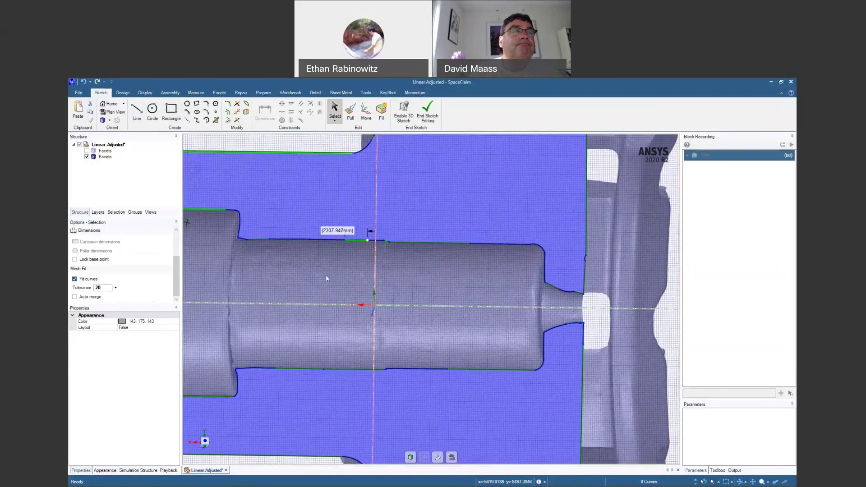
Add the long fitted curve of the narrow bore between the small step and the closed end to the selection.
middle_click_drag(382, 282, 493, 305, "ctrl")
middle_click_drag(298, 244, 505, 276, "ctrl")
middle_click_drag(373, 313, 601, 320, "ctrl")
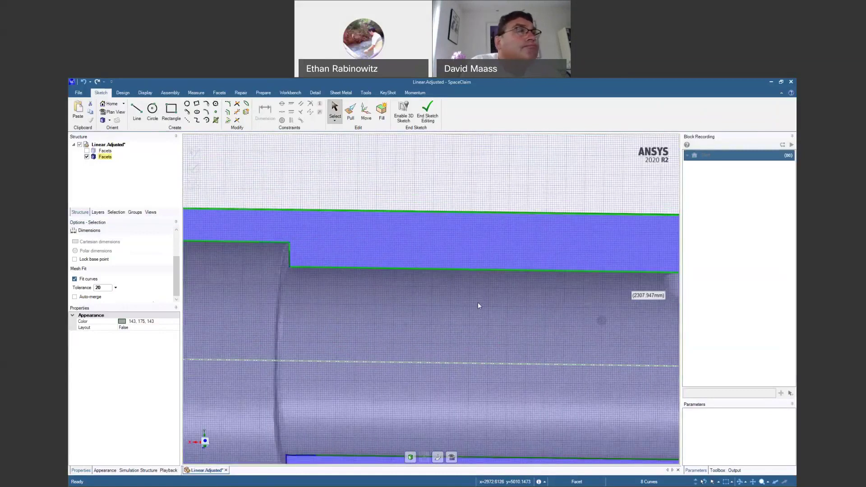
middle_click_drag(267, 302, 448, 314, "ctrl")
mouse_move(267, 321)
middle_mouse_down("ctrl")
mouse_move(532, 323)
mouse_move(441, 332)
mouse_move(154, 319)
middle_mouse_up("ctrl")
mouse_move(649, 306)
middle_mouse_down("ctrl")
mouse_move(430, 287)
mouse_move(377, 325)
mouse_move(507, 353)
mouse_move(311, 275)
middle_mouse_up("ctrl")
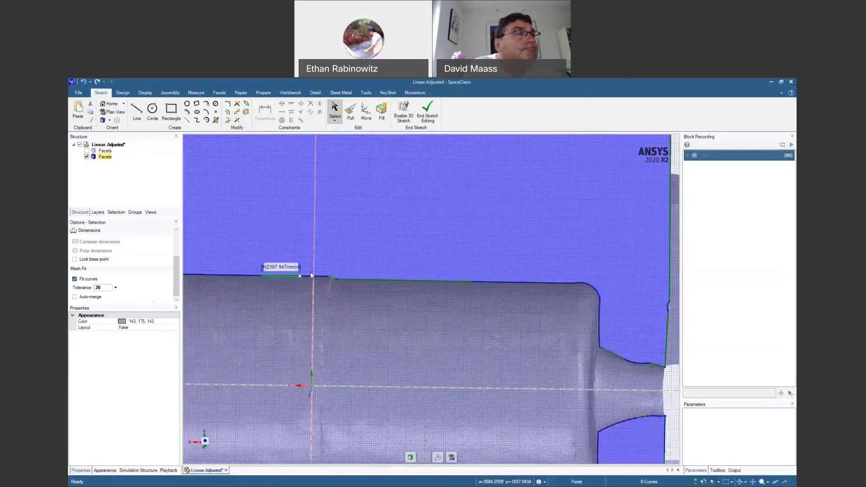
scroll(312, 275, "up", 3)
scroll(310, 274, "down", 3)
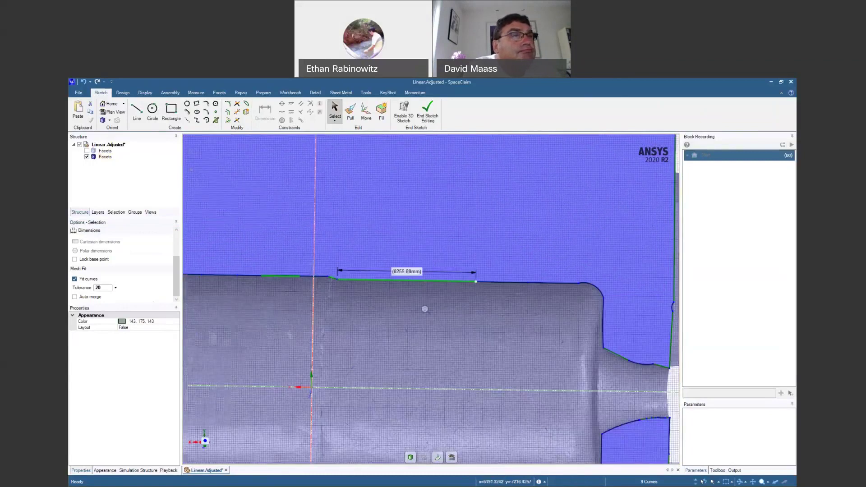
scroll(426, 306, "up", 3)
Examine the fitted curves around the small flared hole through the barrel's closed end from both sides of the section.
middle_click_drag(409, 360, 416, 284, "ctrl")
mouse_move(513, 333)
middle_mouse_down("shift")
mouse_move(353, 285)
mouse_move(398, 296)
mouse_move(384, 360)
mouse_move(389, 387)
middle_mouse_up("shift")
mouse_move(432, 376)
middle_mouse_down("shift")
mouse_move(317, 204)
mouse_move(365, 253)
middle_mouse_up("shift")
middle_click_drag(223, 235, 266, 235)
key("v")
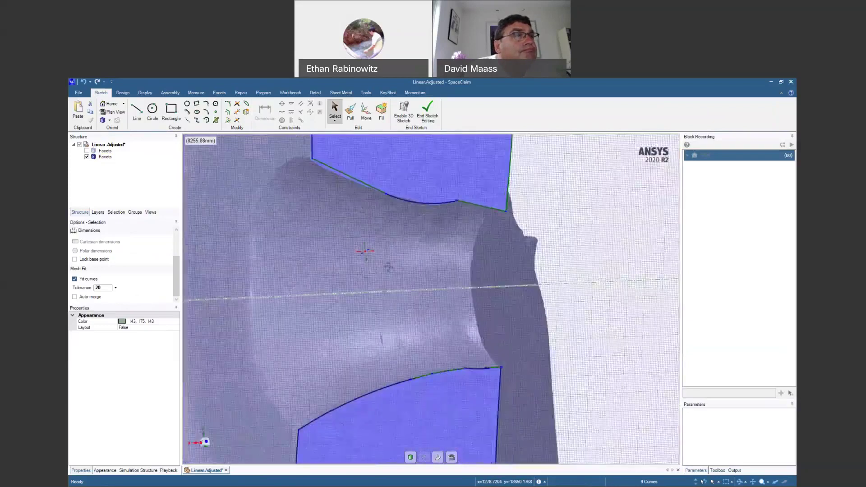
scroll(398, 296, "down", 2)
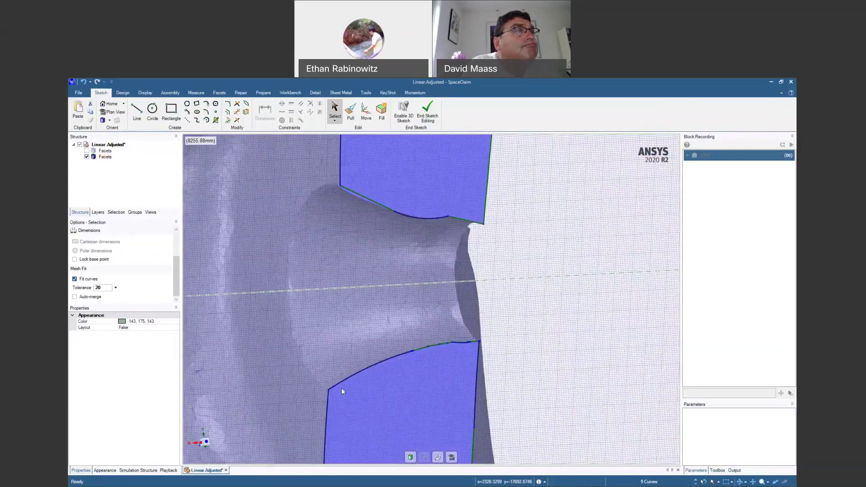
mouse_move(435, 293)
middle_mouse_down()
mouse_move(401, 272)
mouse_move(454, 272)
mouse_move(418, 280)
middle_mouse_up()
scroll(380, 326, "up", 3)
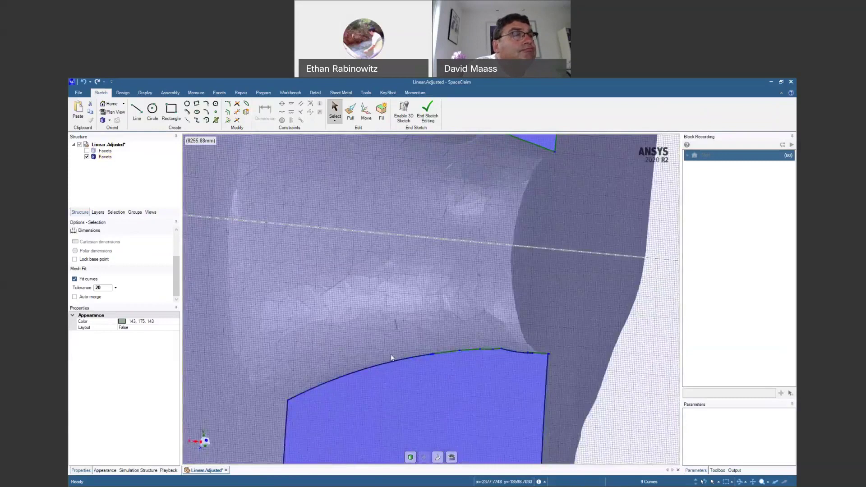
middle_click_drag(530, 219, 452, 348)
mouse_move(357, 326)
middle_mouse_down()
mouse_move(321, 320)
mouse_move(402, 327)
mouse_move(365, 300)
mouse_move(374, 295)
mouse_move(585, 328)
mouse_move(570, 344)
mouse_move(261, 253)
mouse_move(468, 342)
mouse_move(451, 329)
mouse_move(471, 354)
middle_mouse_up()
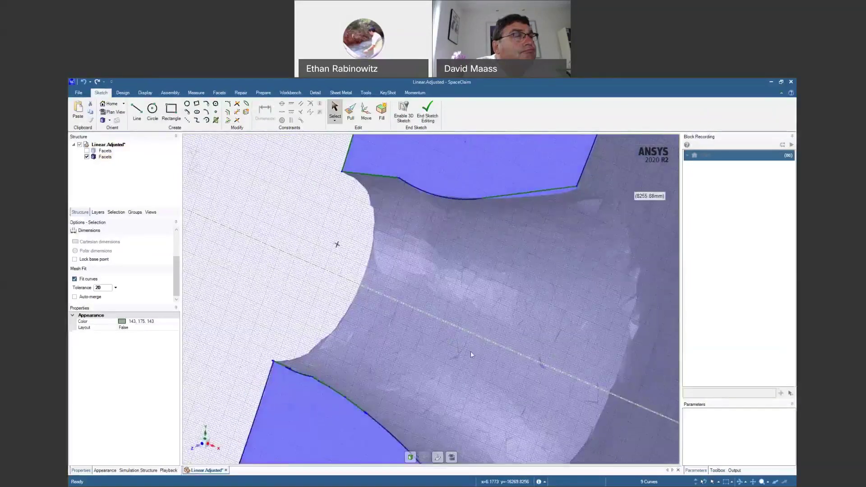
middle_click_drag(468, 355, 442, 355)
middle_click_drag(393, 234, 309, 234)
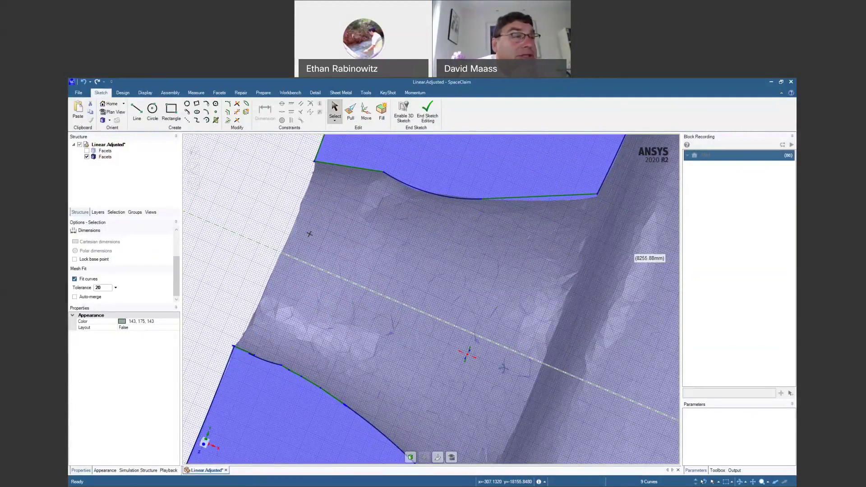
mouse_move(309, 233)
middle_mouse_down()
mouse_move(317, 226)
mouse_move(347, 253)
middle_mouse_up()
mouse_move(534, 408)
middle_mouse_down()
mouse_move(415, 312)
mouse_move(336, 290)
middle_mouse_up()
scroll(454, 343, "up", 3)
mouse_move(455, 343)
middle_mouse_down()
mouse_move(467, 321)
mouse_move(402, 356)
middle_mouse_up()
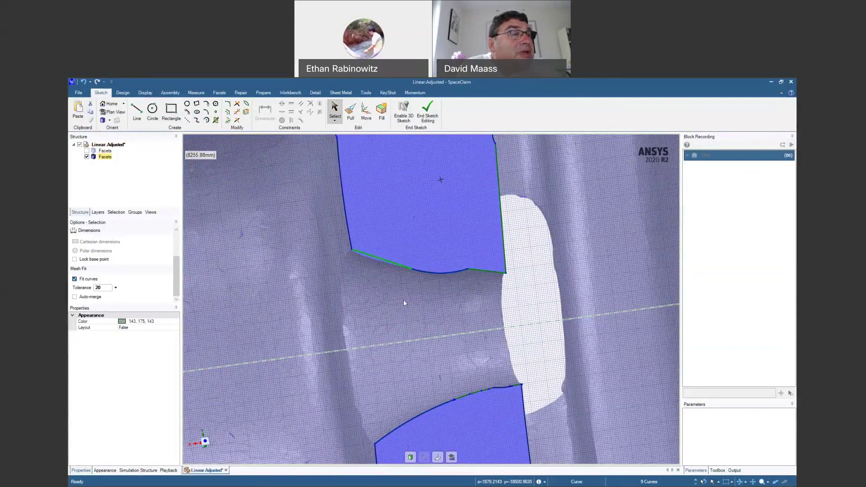
mouse_move(403, 299)
middle_mouse_down()
mouse_move(471, 328)
mouse_move(417, 390)
middle_mouse_up()
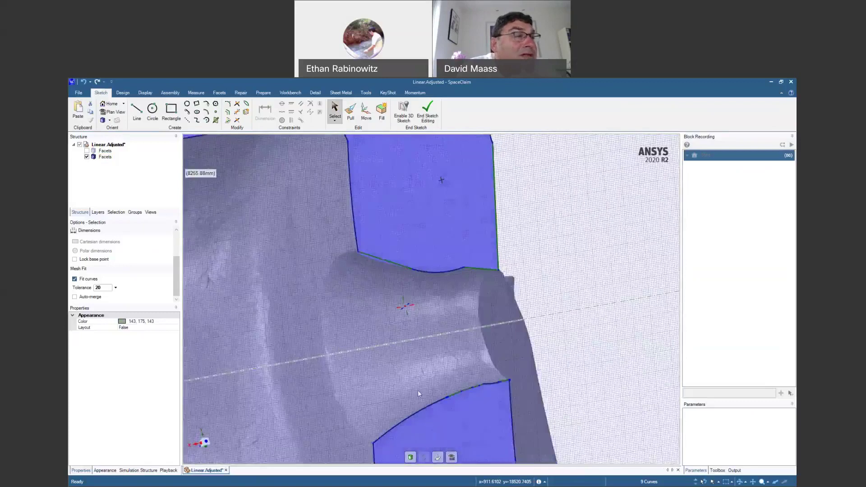
scroll(421, 409, "down", 5)
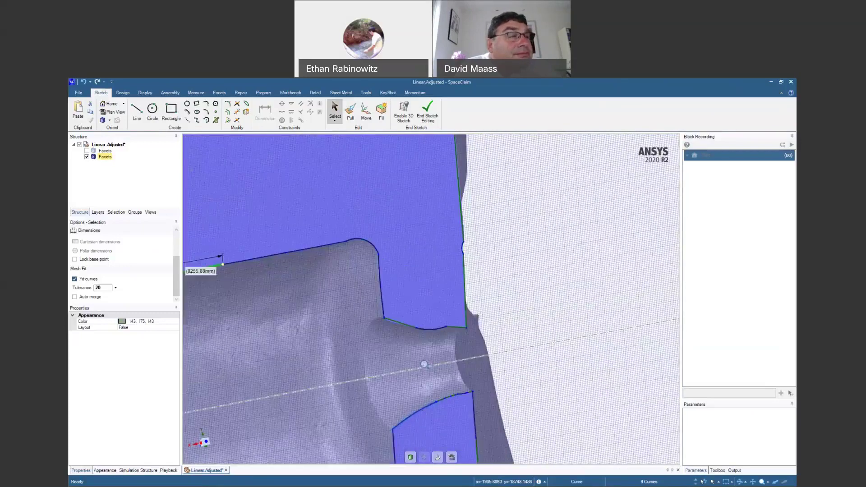
Add the fitted curves of the flange's outer wall and the closed end's outer face to the selection.
middle_click_drag(422, 409, 441, 336, "shift")
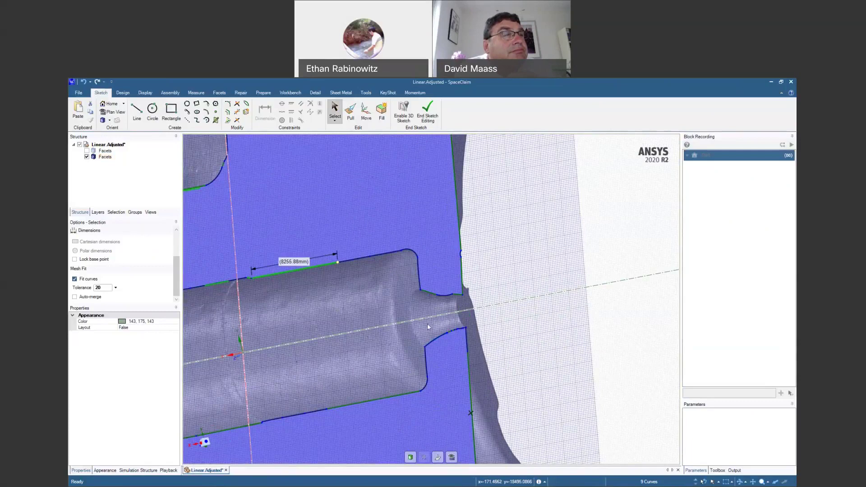
scroll(449, 340, "up", 1)
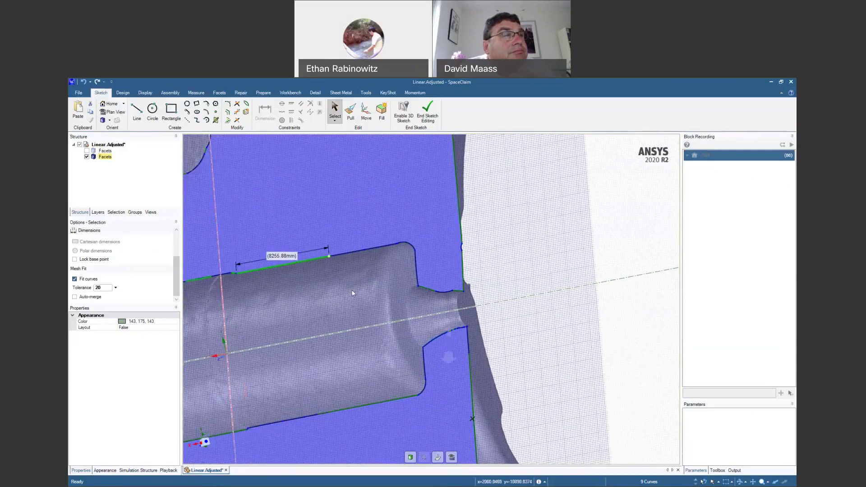
middle_click_drag(335, 265, 461, 268, "shift")
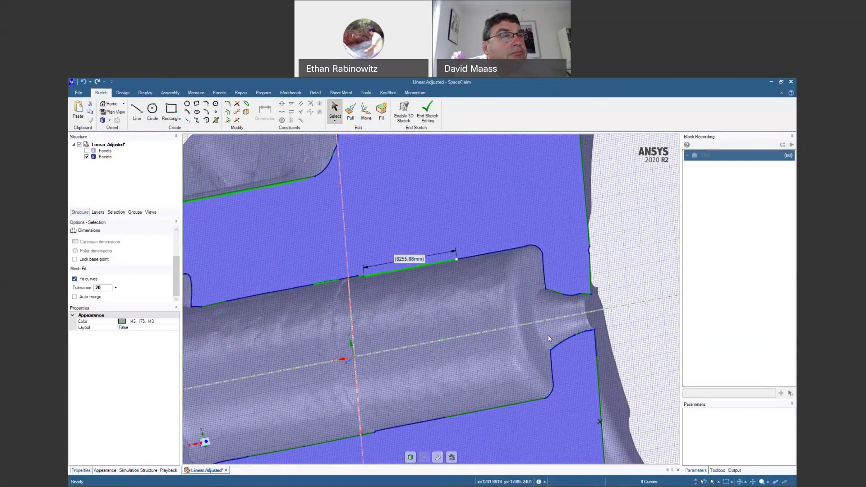
middle_click_drag(479, 294, 468, 408, "shift")
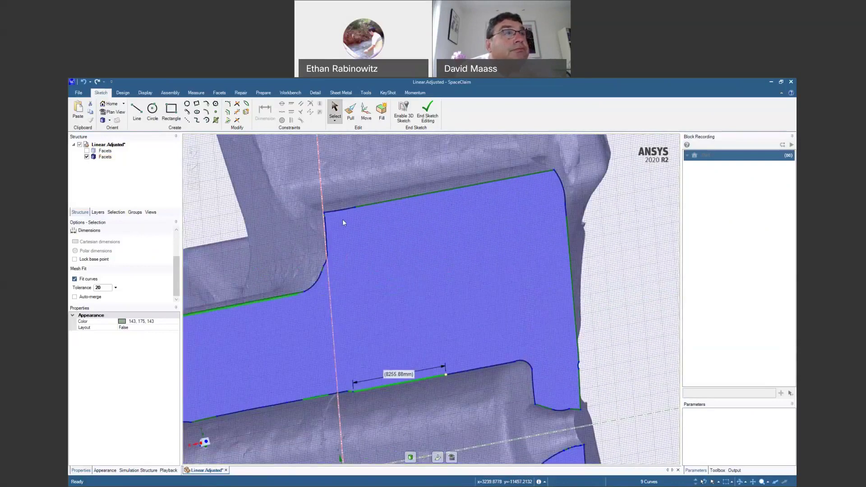
scroll(343, 219, "up", 5)
scroll(337, 310, "up", 1)
mouse_move(338, 309)
middle_mouse_down()
mouse_move(304, 299)
mouse_move(293, 226)
middle_mouse_up()
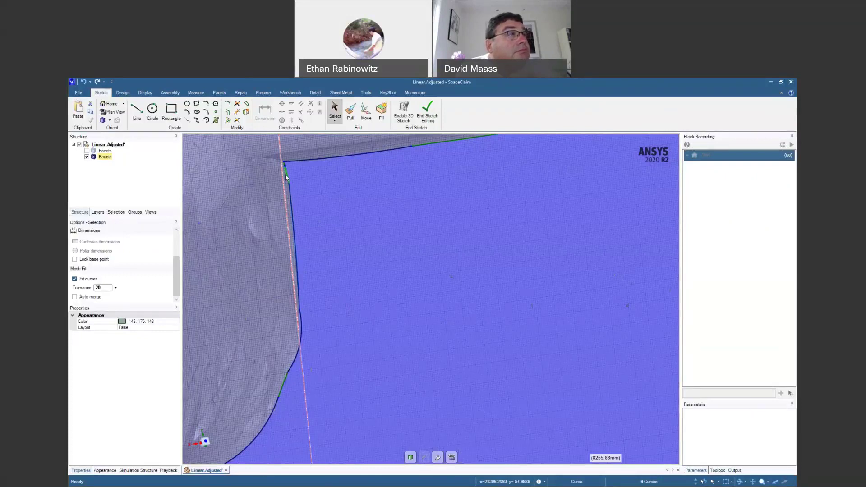
scroll(343, 253, "down", 5)
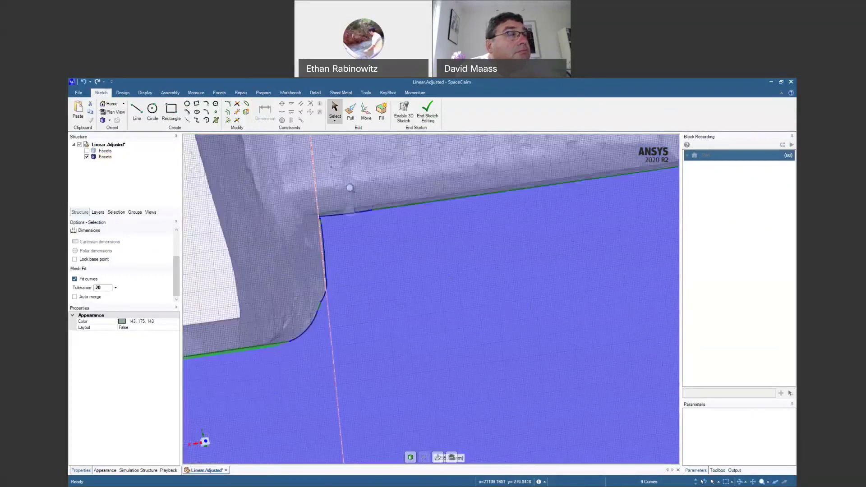
left_click(414, 215, "ctrl")
scroll(507, 292, "down", 2)
middle_click_drag(506, 292, 444, 257, "shift")
left_click(532, 284, "ctrl")
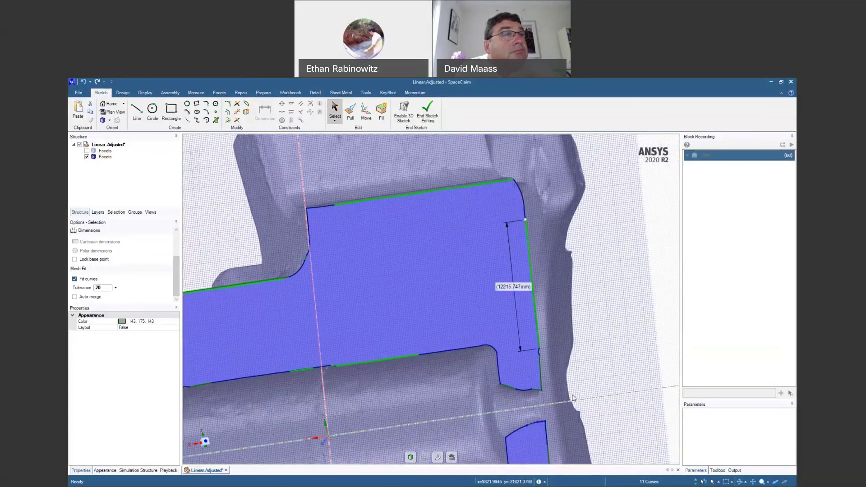
Copy the selected fitted curves and paste them onto the sketch plane as sketch curves.
scroll(561, 400, "down", 2)
middle_click_drag(561, 400, 564, 311, "shift")
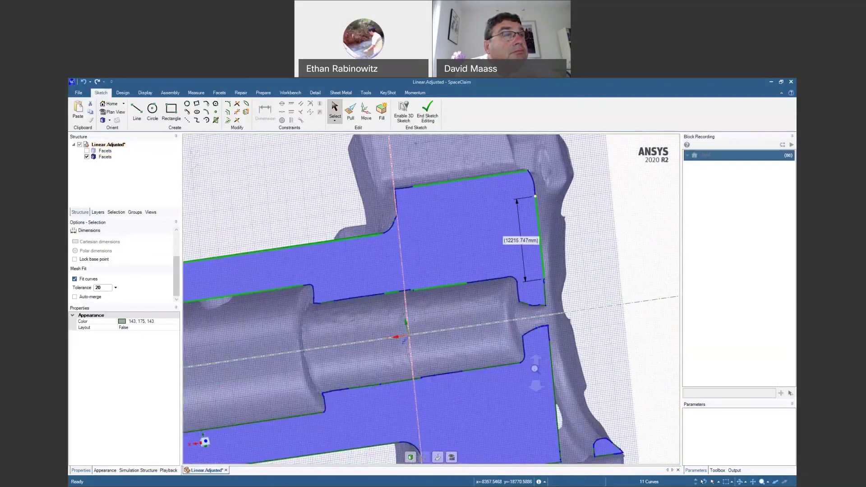
scroll(537, 386, "down", 2)
scroll(378, 250, "up", 3)
scroll(570, 212, "up", 2)
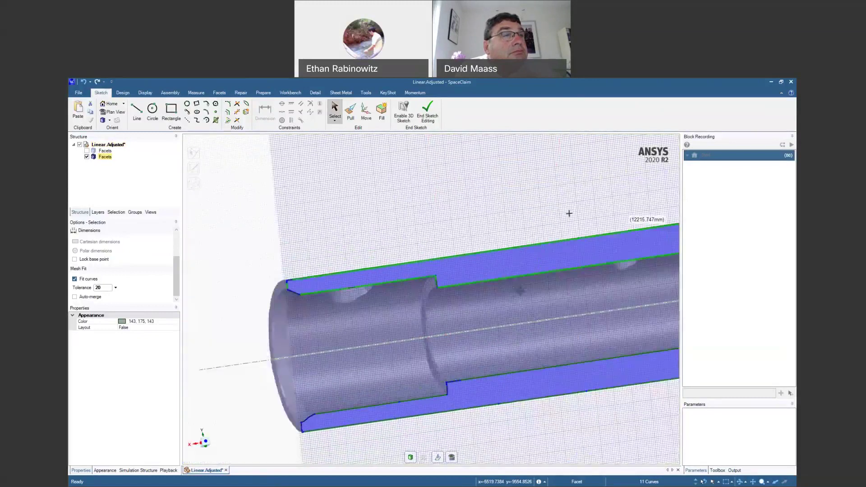
scroll(571, 213, "down", 5)
mouse_move(408, 243)
middle_mouse_down("shift")
mouse_move(332, 263)
mouse_move(237, 267)
mouse_move(194, 257)
middle_mouse_up("shift")
scroll(193, 257, "up", 2)
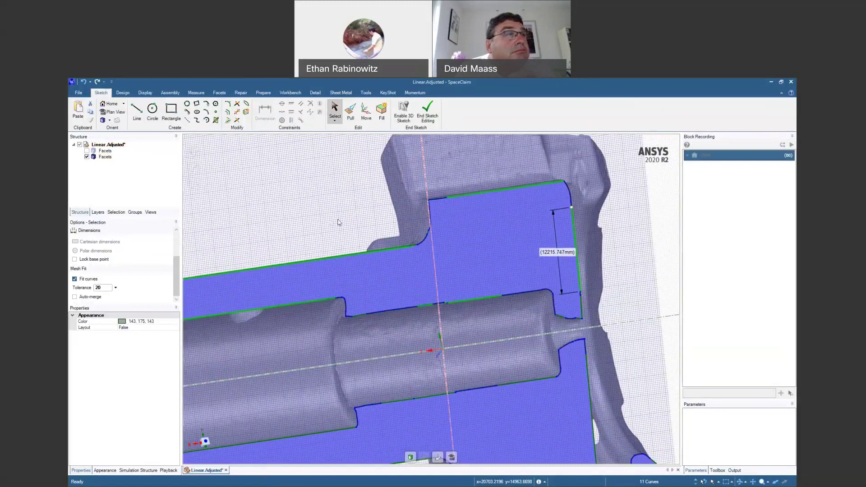
right_click(330, 221)
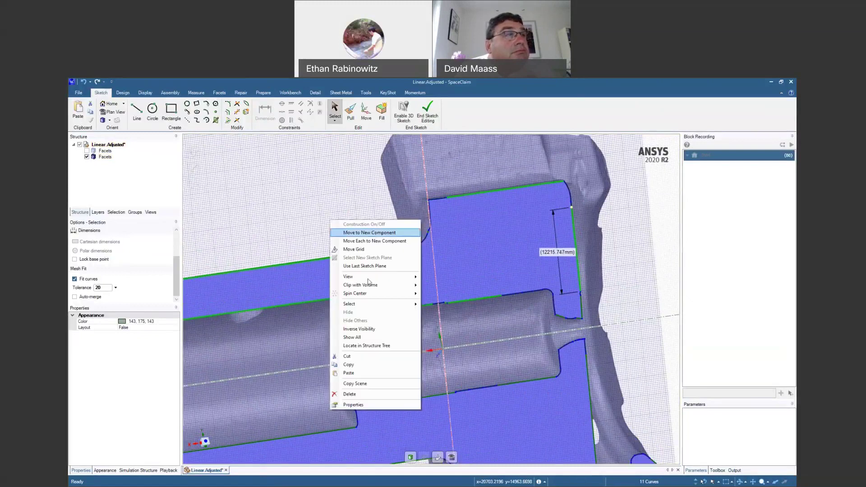
left_click(361, 365)
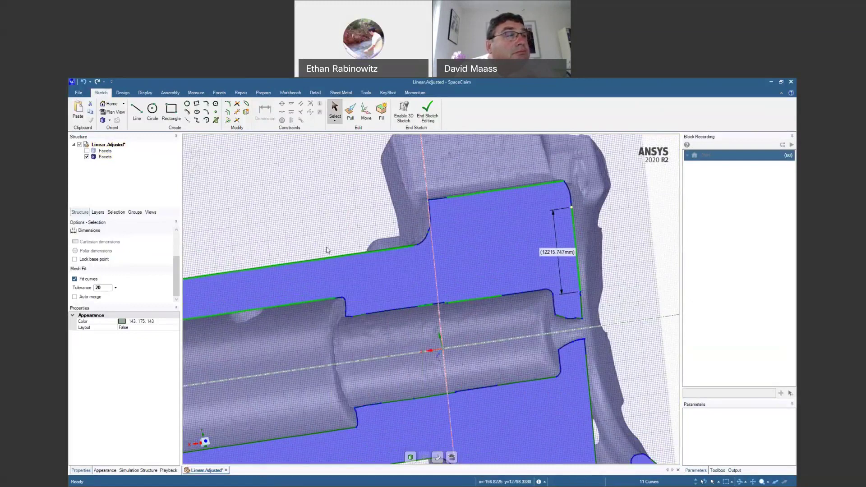
right_click(341, 228)
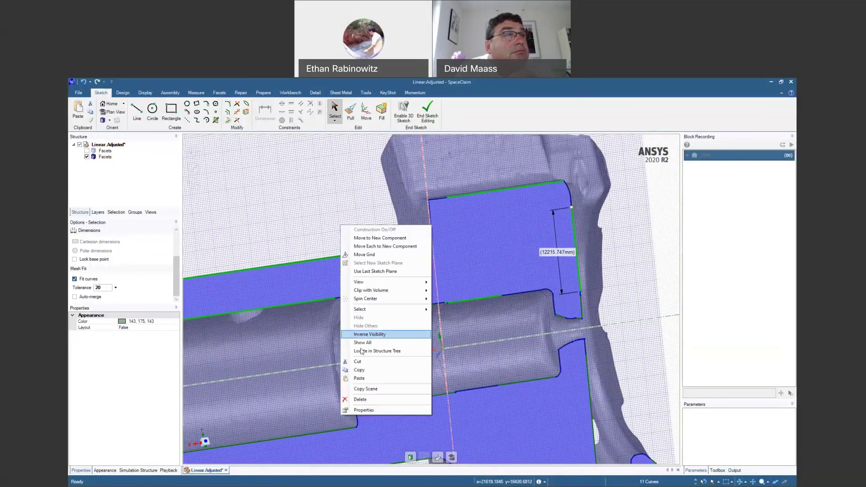
left_click(369, 382)
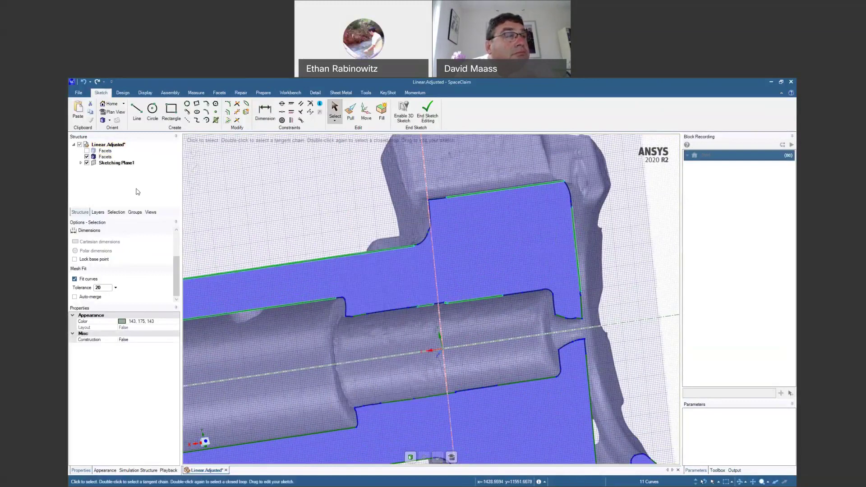
Hide the barrel mesh to check the pasted sketch curves along the whole profile, and show it again.
left_click(86, 157)
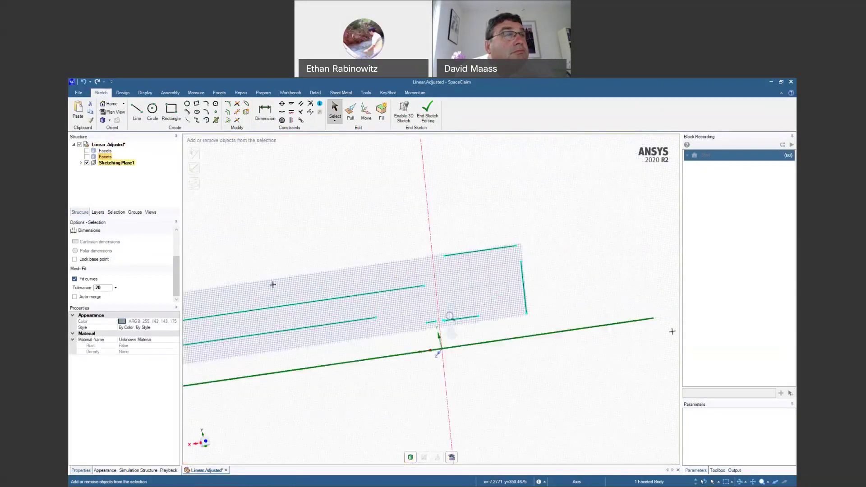
scroll(450, 316, "down", 1)
middle_click_drag(447, 315, 592, 309, "ctrl")
middle_click_drag(259, 336, 369, 328, "ctrl")
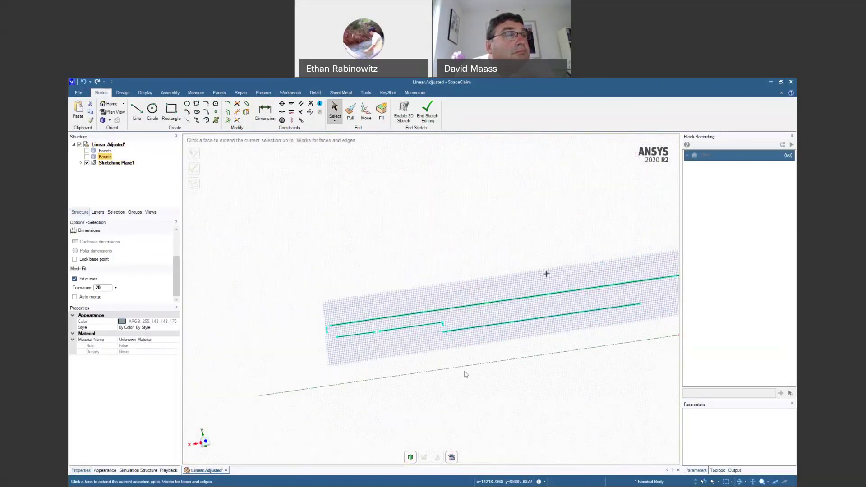
middle_click_drag(466, 375, 370, 354, "ctrl")
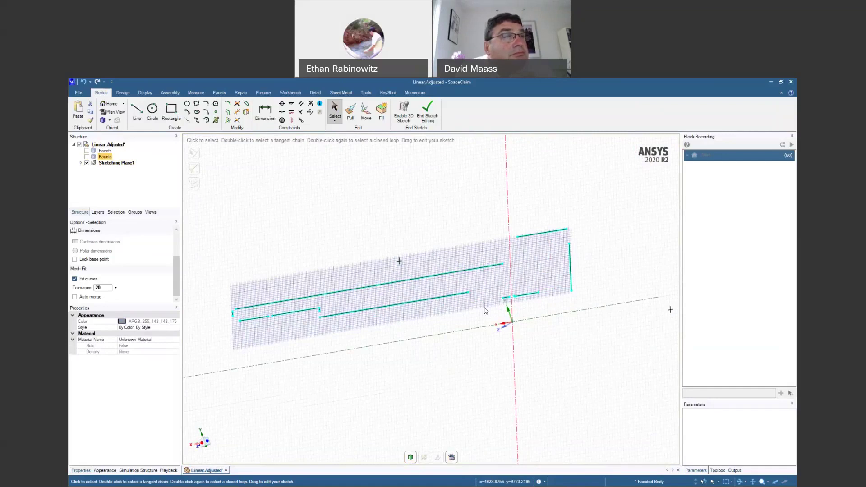
left_click(86, 157)
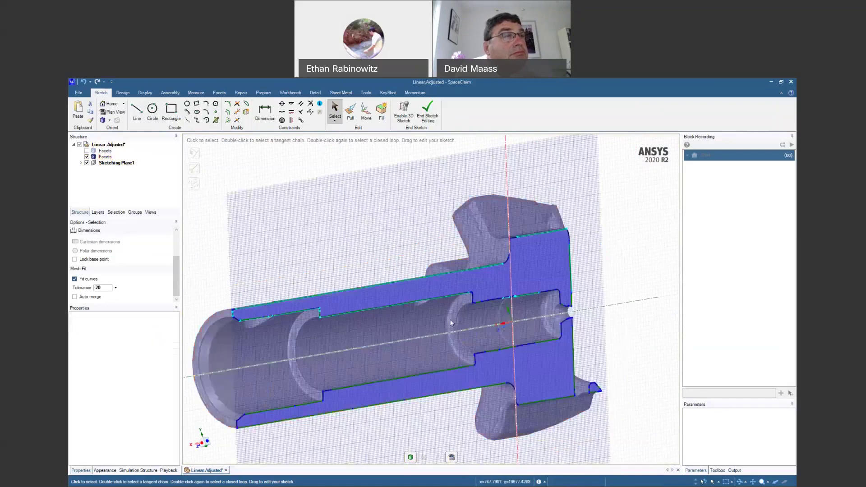
Examine the pasted sketch curves around the rim at the barrel's open end and select the outer wall's sketch line.
scroll(234, 313, "up", 8, "ctrl")
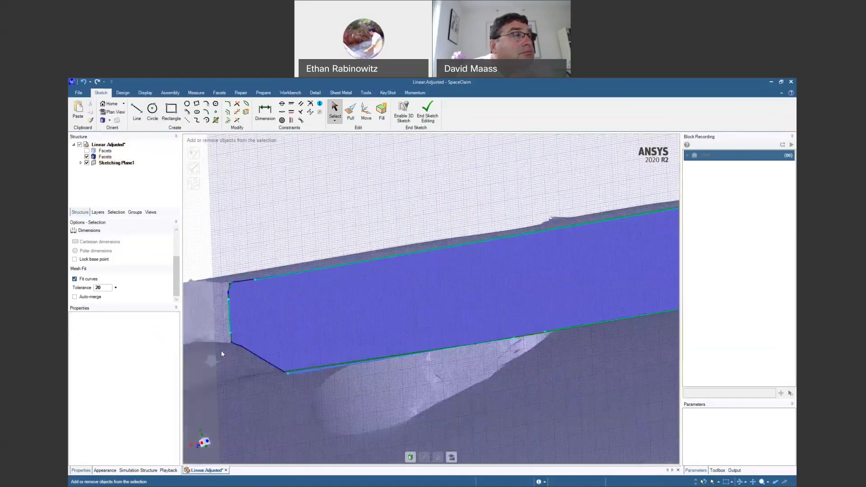
scroll(270, 324, "up", 5)
scroll(320, 345, "down", 3)
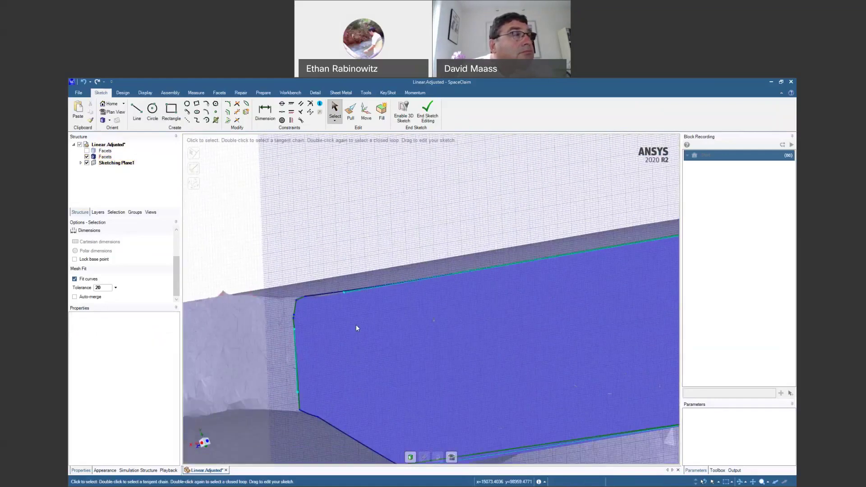
left_click(370, 290)
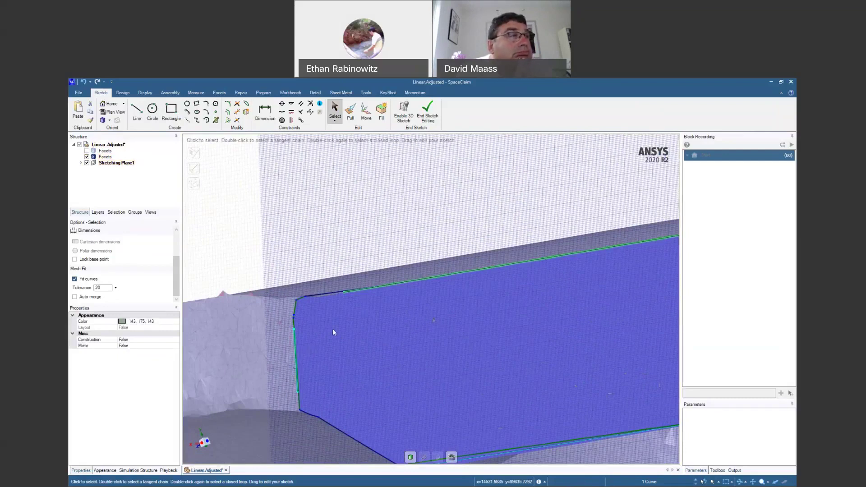
Place an angle dimension between the outer wall's sketch line and the barrel's axis.
mouse_move(332, 328)
middle_mouse_down()
mouse_move(300, 328)
mouse_move(387, 323)
mouse_move(387, 246)
mouse_move(434, 265)
middle_mouse_up()
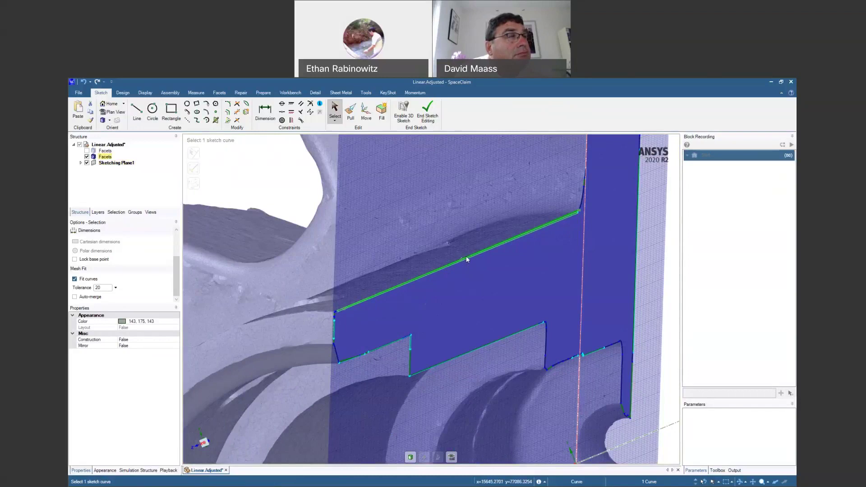
left_click(266, 116)
middle_click_drag(443, 288, 427, 204)
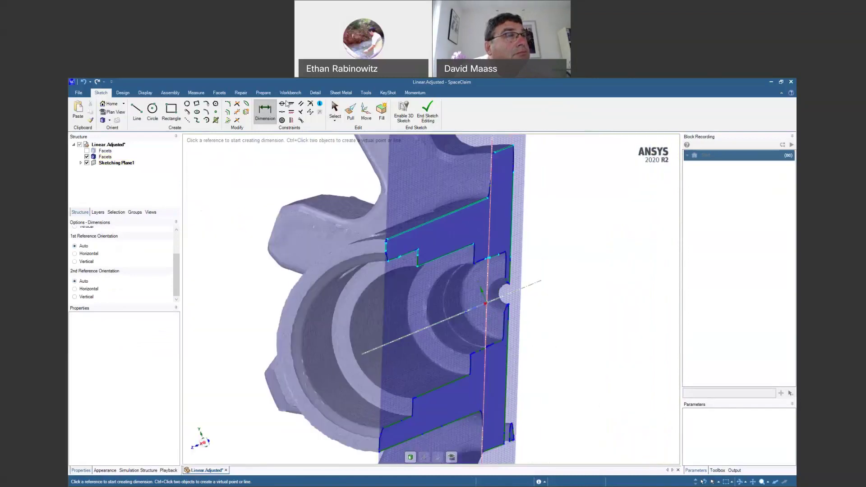
left_click(442, 215)
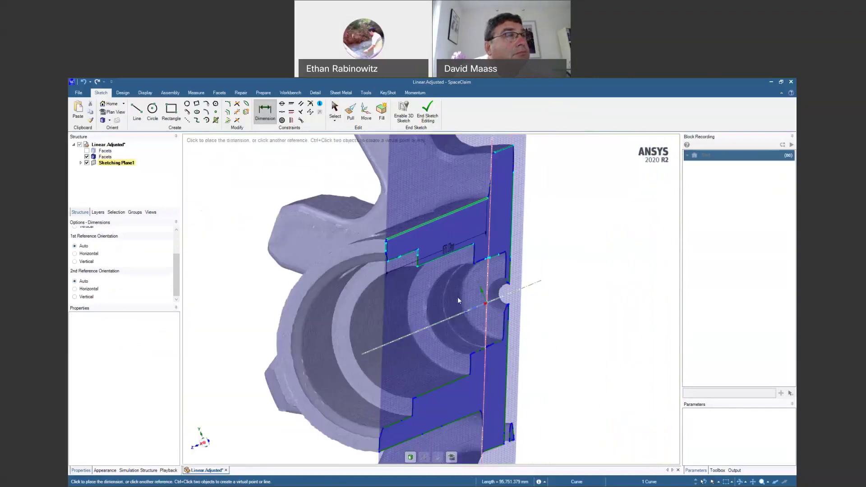
left_click(458, 316)
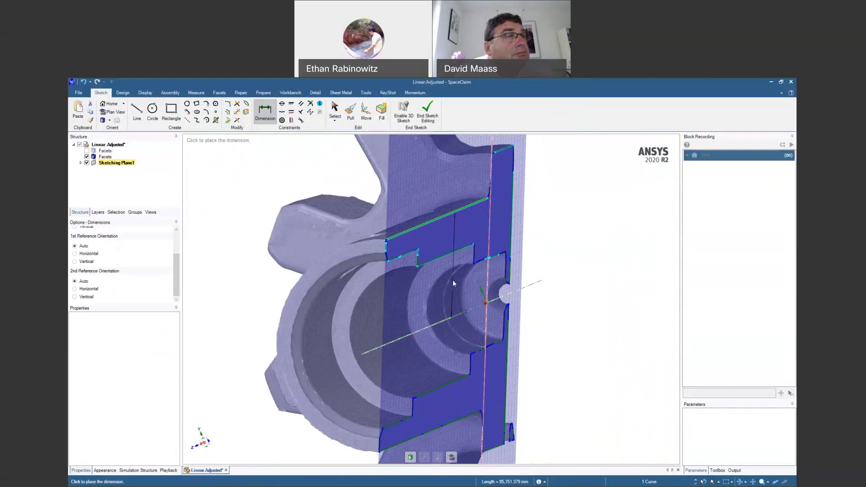
left_click(453, 280)
Try to change the angle dimension's decimal places and review the resulting error in the status history.
middle_click_drag(452, 280, 442, 273)
middle_click_drag(501, 287, 503, 345, "ctrl")
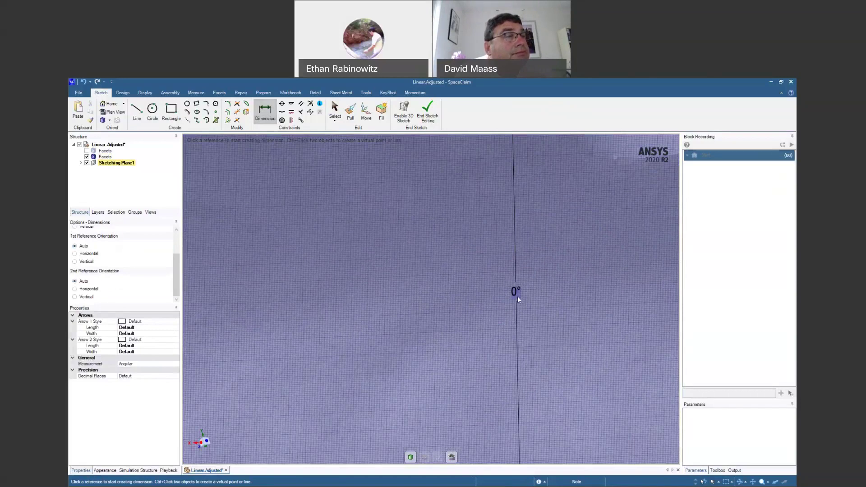
left_click(517, 294)
left_click(161, 377)
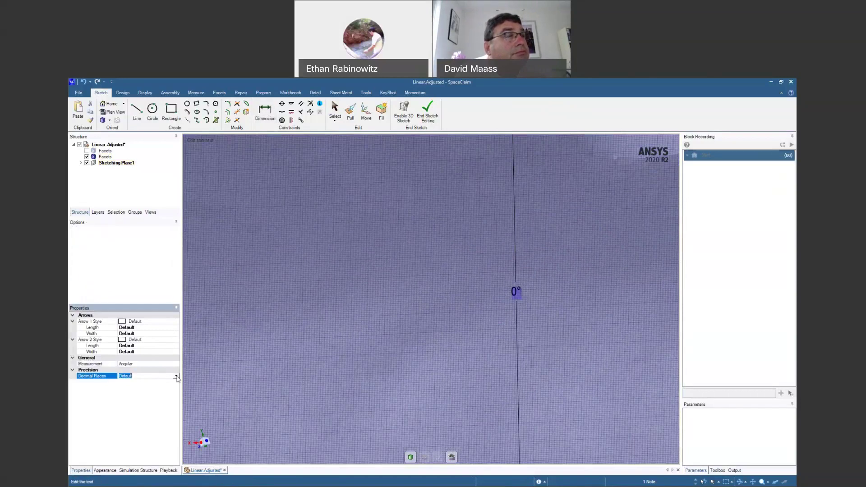
left_click(175, 377)
left_click(129, 387)
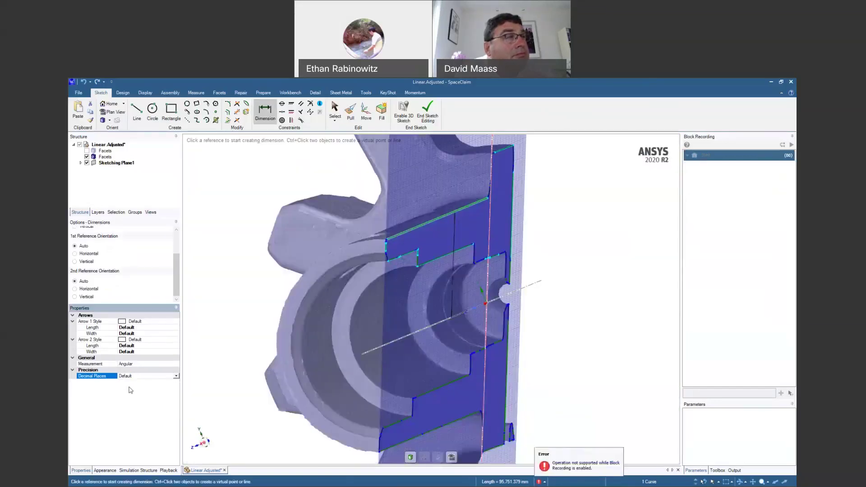
left_click(561, 393)
key("v")
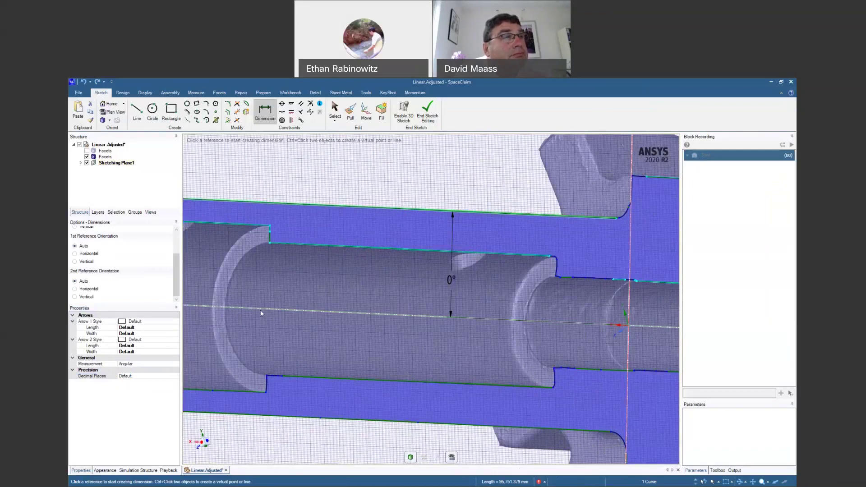
left_click(540, 482)
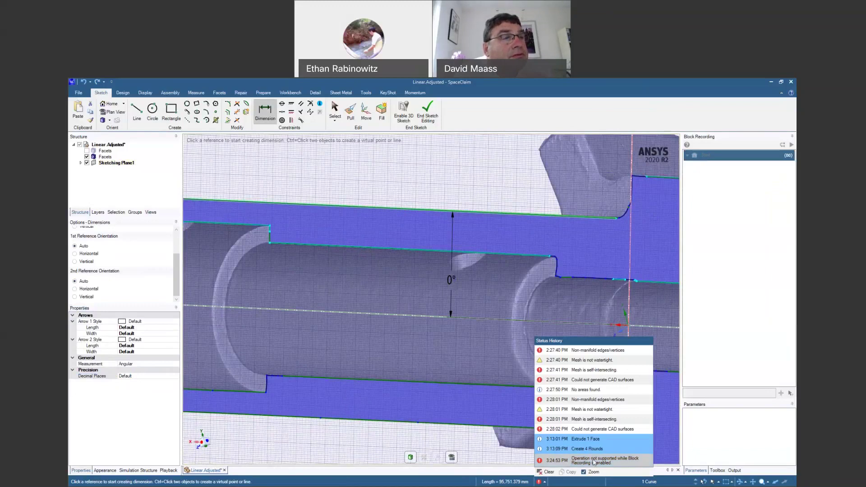
left_click(672, 121)
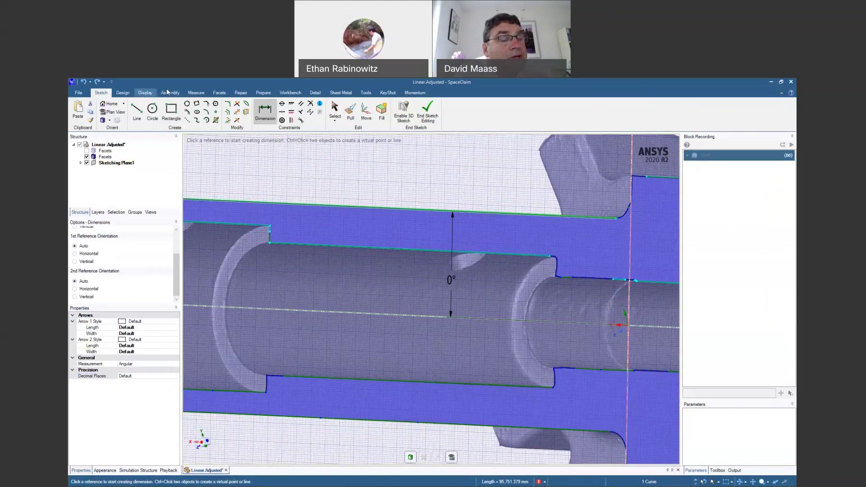
Measure the angle between the outer wall's sketch line and the barrel's axis with an angular precision of 3.
left_click(196, 92)
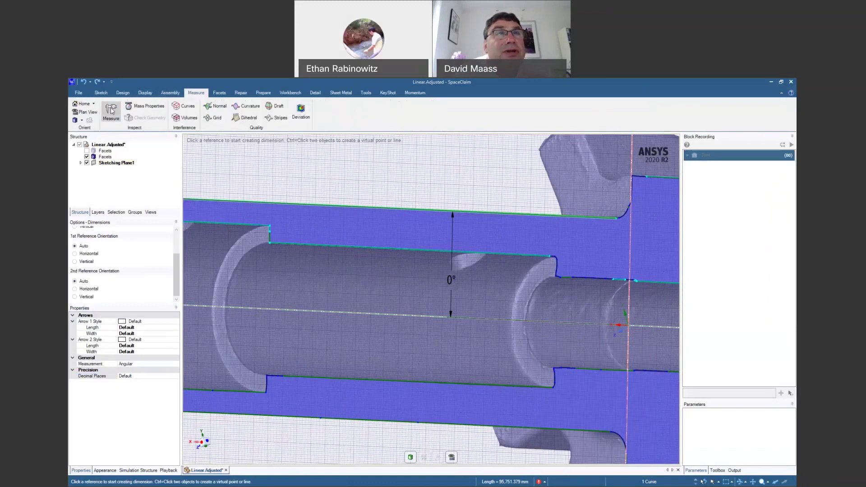
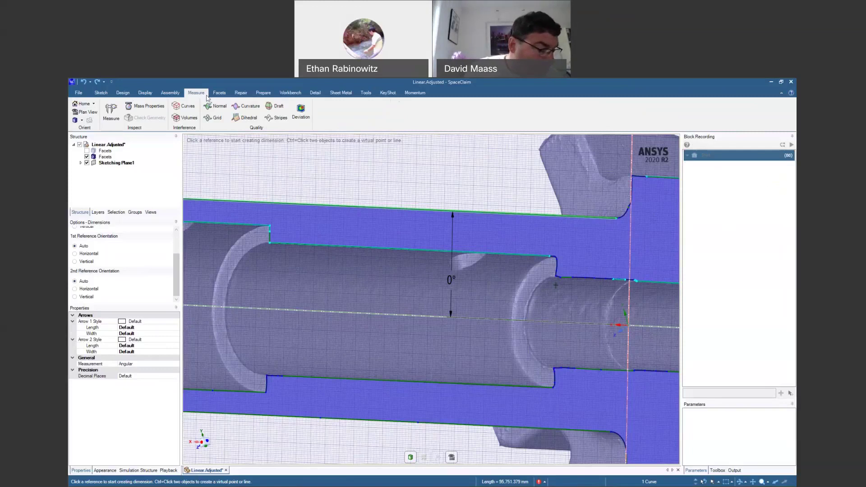
left_click(111, 110)
left_click(286, 204)
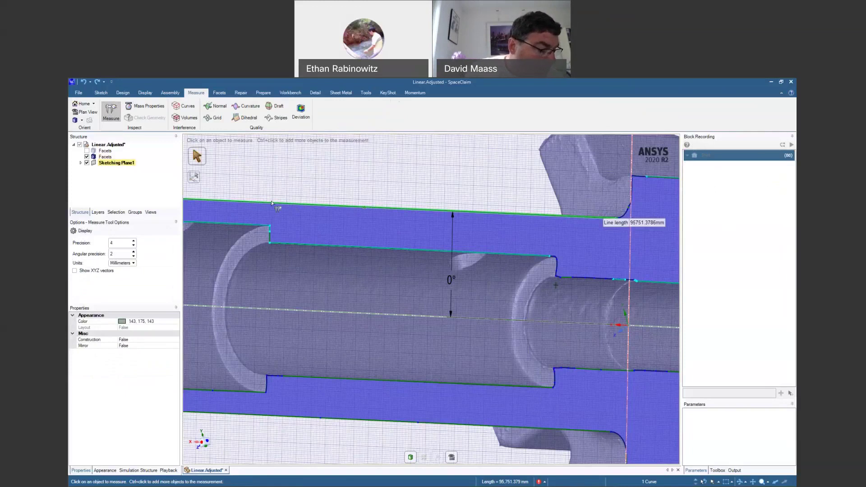
left_click(279, 313, "ctrl")
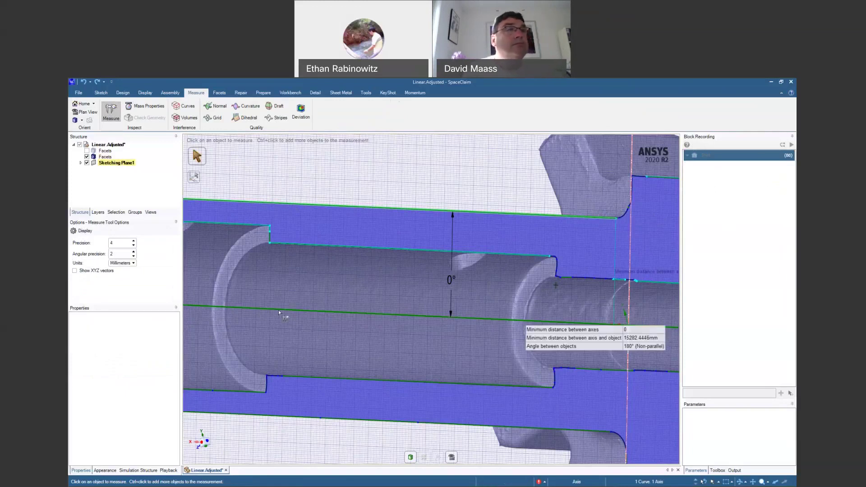
left_click(133, 252)
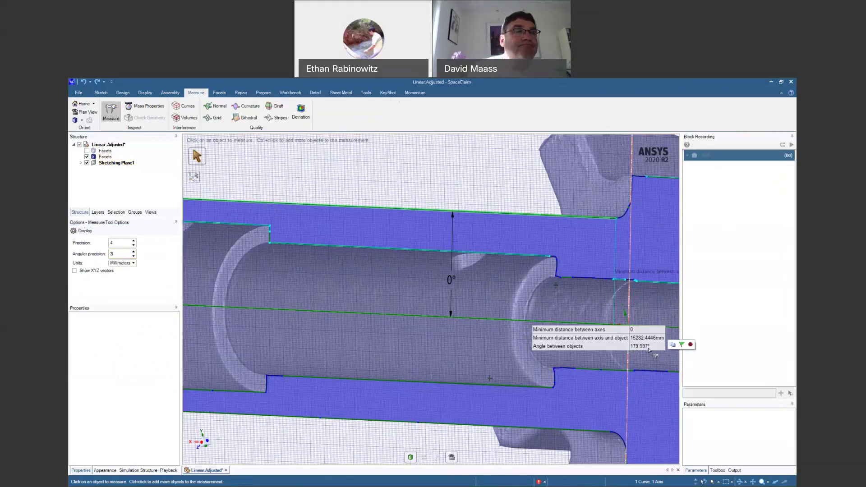
left_click(500, 191)
Apply a horizontal constraint to the sketch line of the barrel's outer wall.
scroll(488, 201, "down", 3)
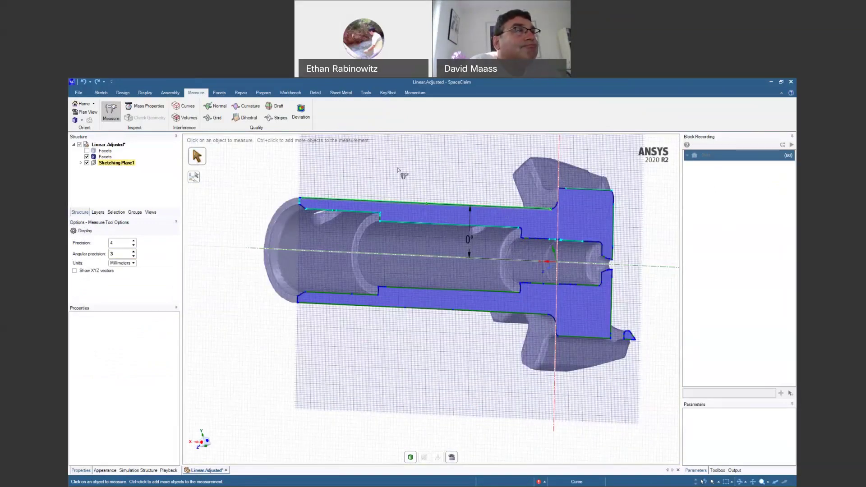
middle_click_drag(399, 170, 435, 203)
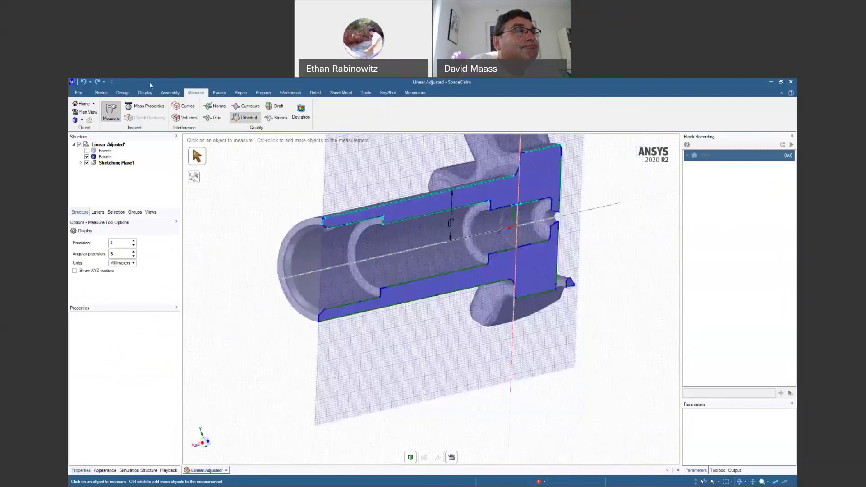
left_click(101, 92)
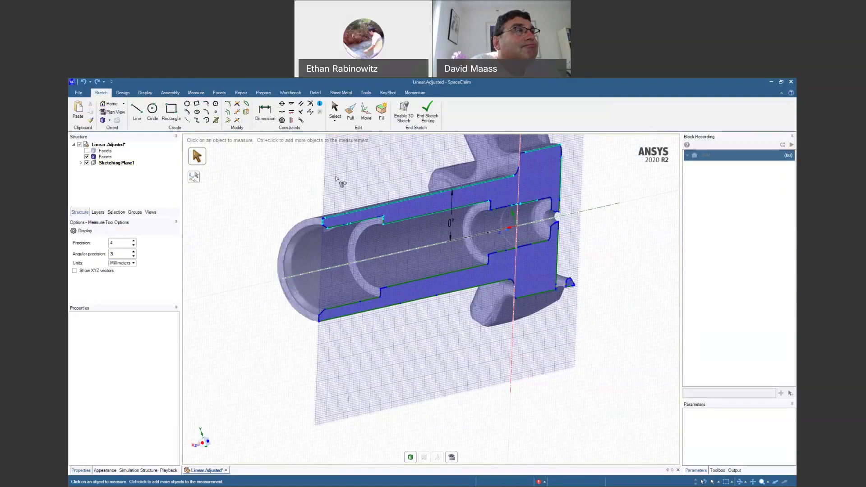
middle_click_drag(328, 175, 317, 177)
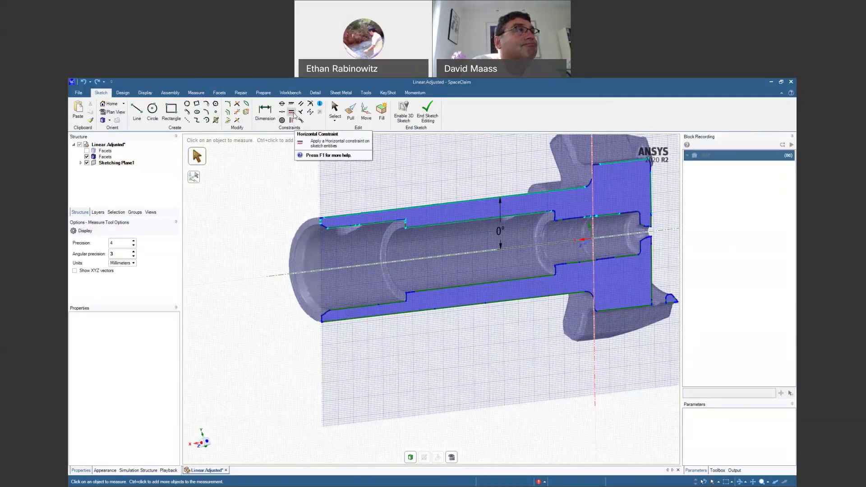
left_click(293, 114)
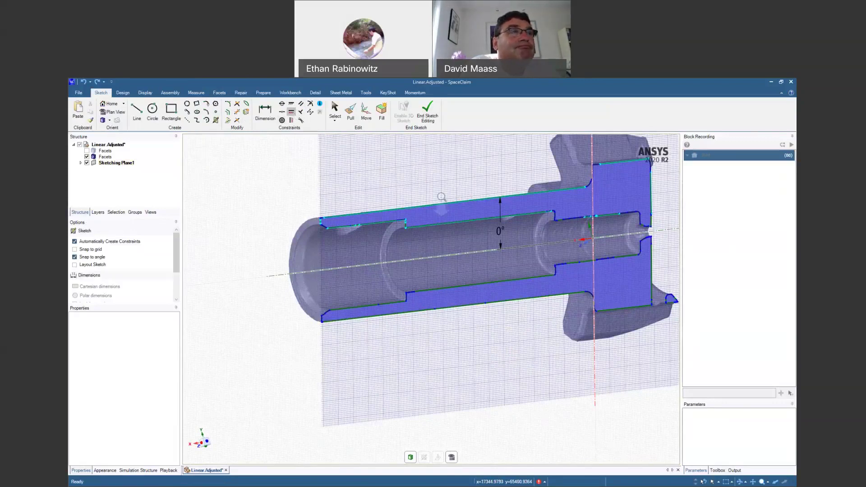
scroll(441, 203, "up", 5)
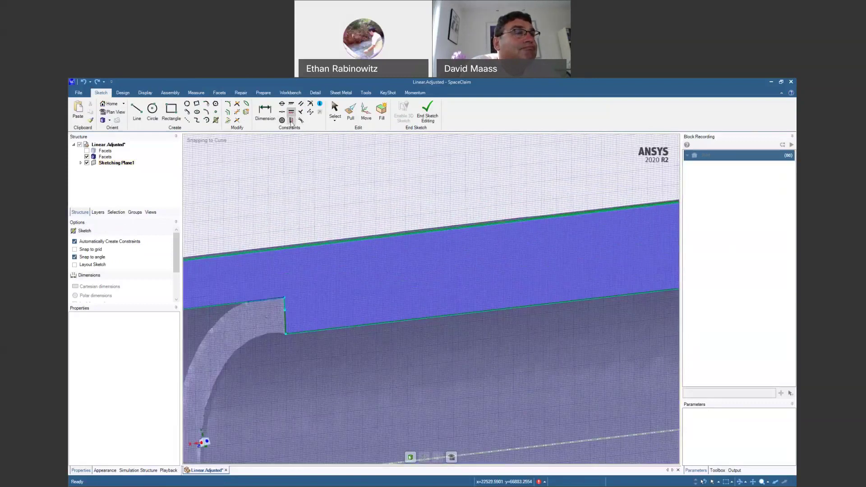
left_click(432, 231)
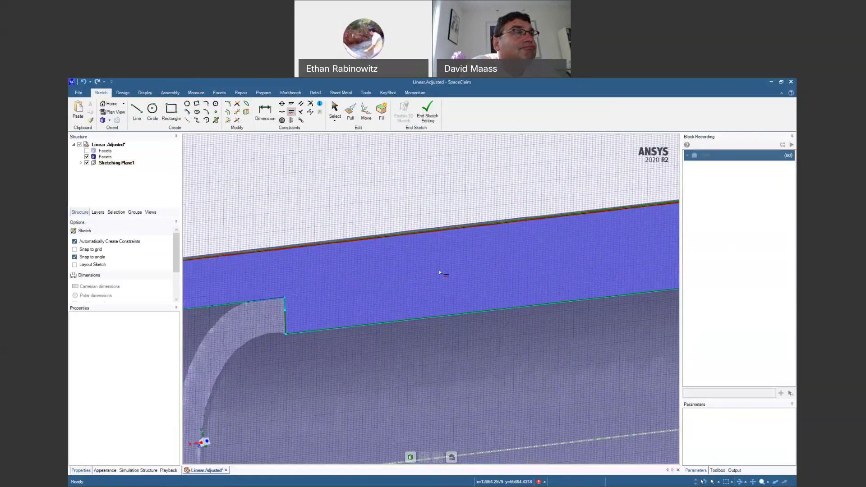
scroll(440, 270, "down", 5)
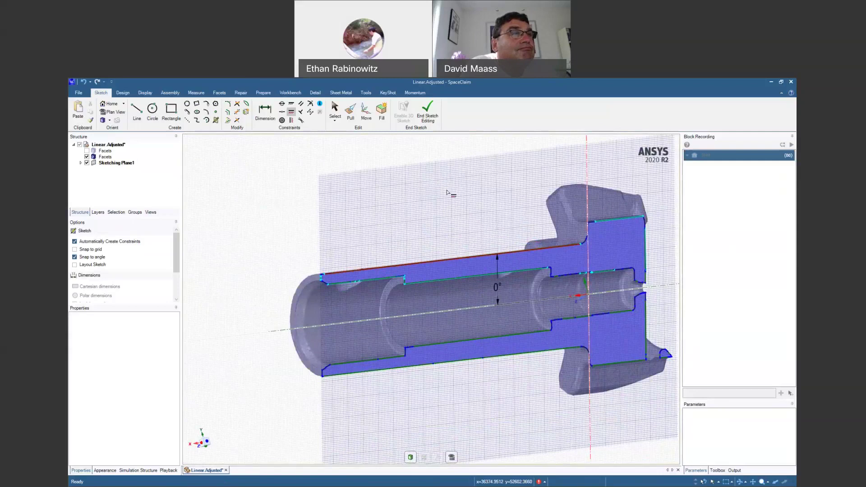
Delete the horizontal constraint and the angle dimension from the outer wall's sketch line.
key("s")
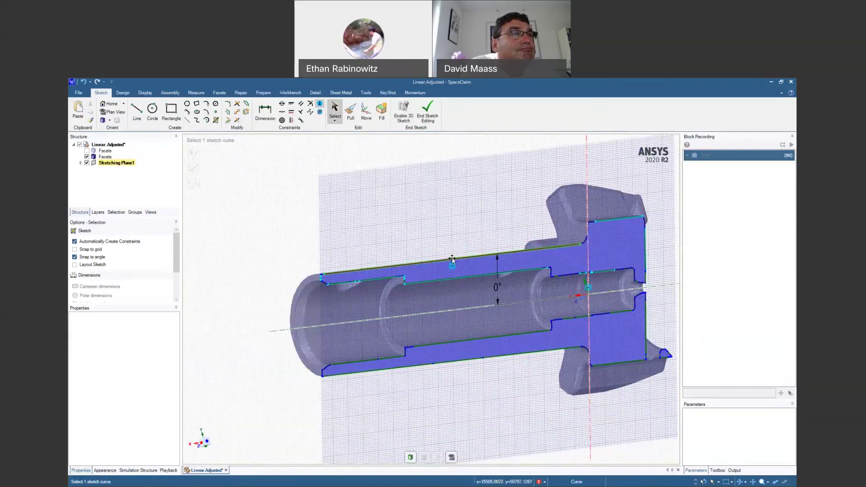
left_click(476, 255)
left_click(478, 238)
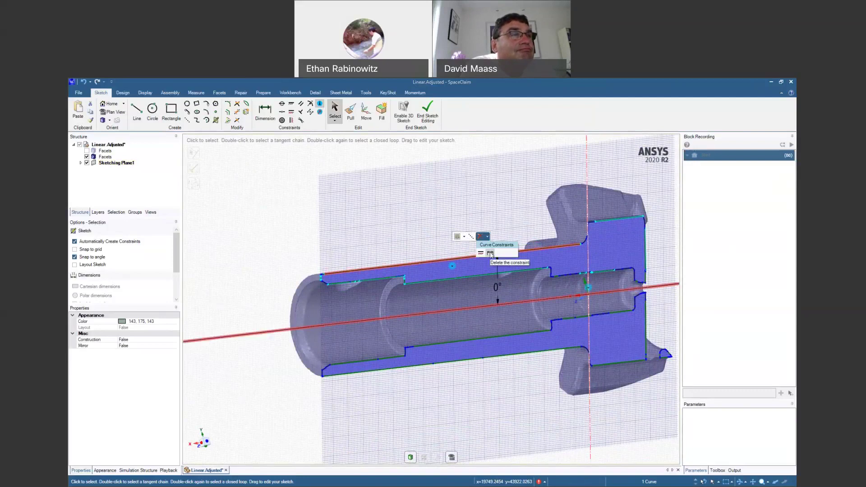
left_click(490, 253)
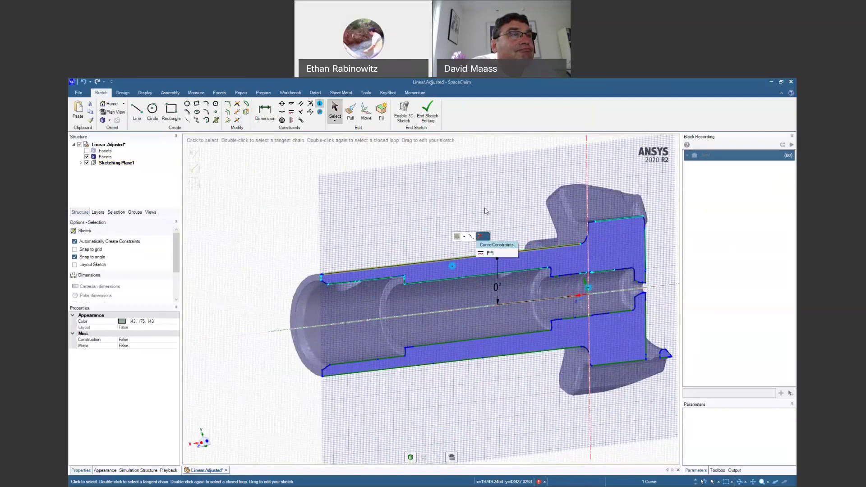
left_click(498, 271)
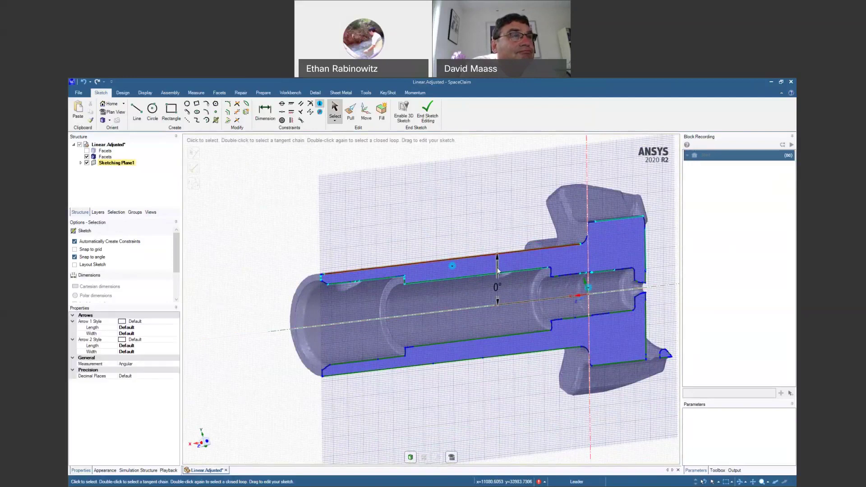
left_click(483, 246)
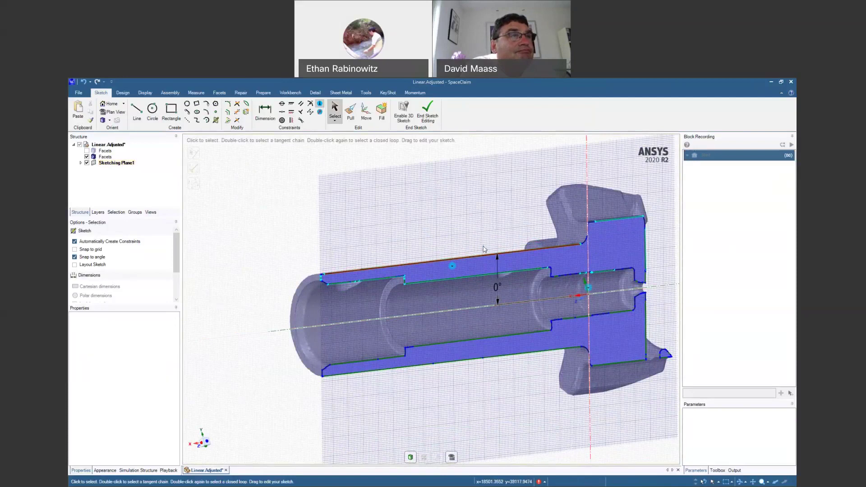
left_click(491, 255)
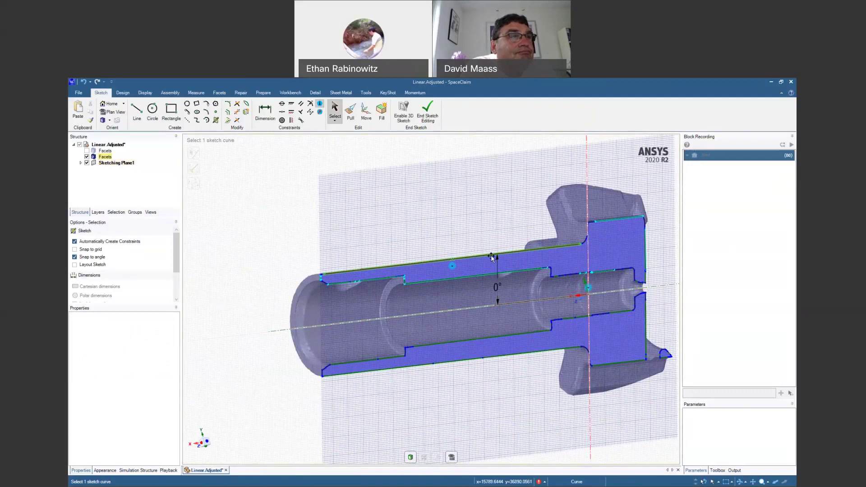
left_click(490, 255)
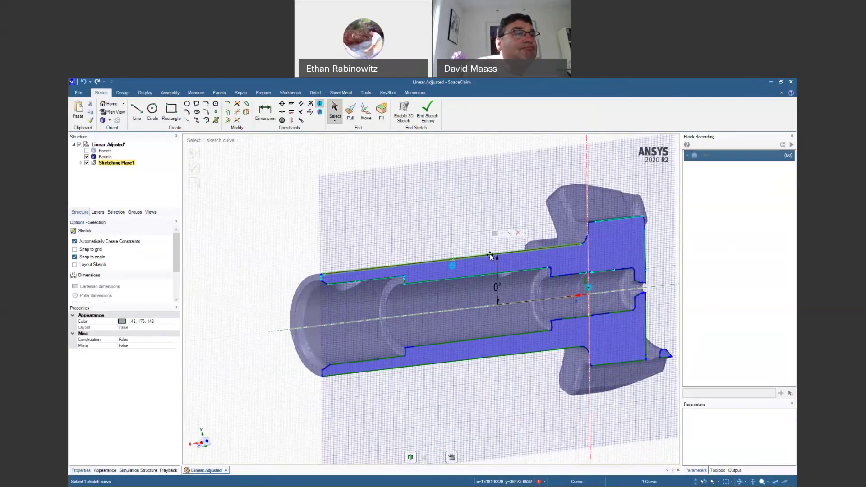
left_click(525, 234)
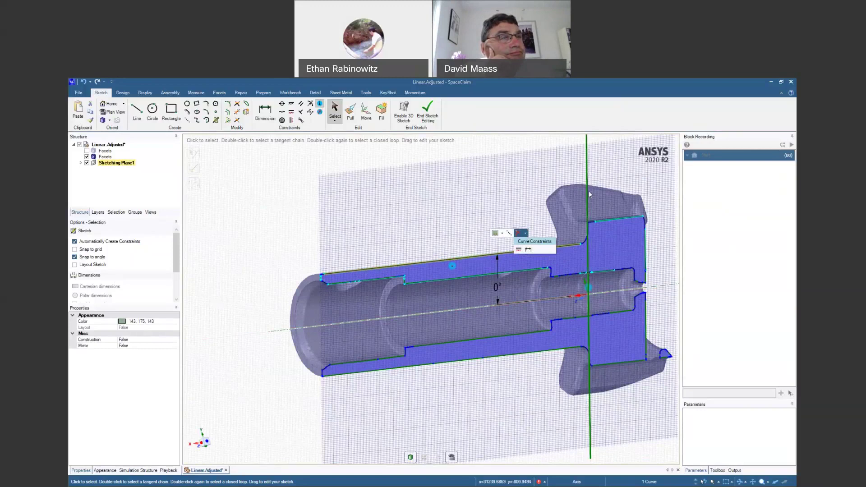
left_click(519, 250)
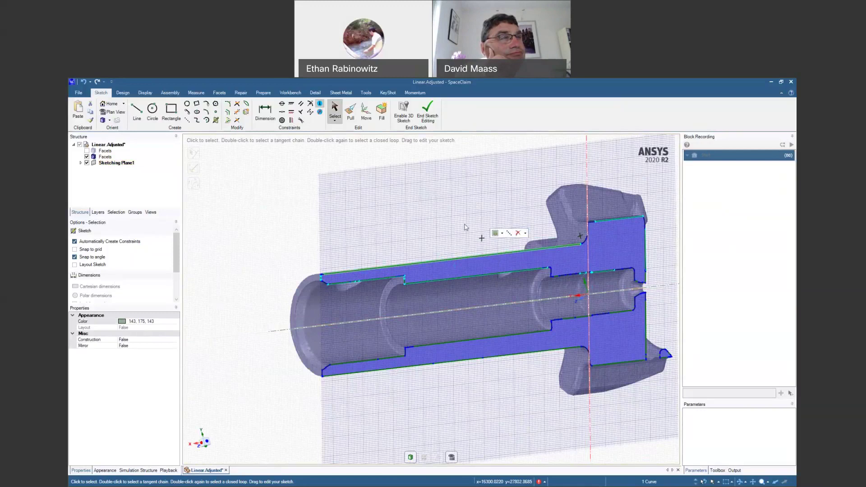
Apply a vertical constraint to the sketch line of the barrel's outer wall.
left_click(481, 256)
left_click(417, 245)
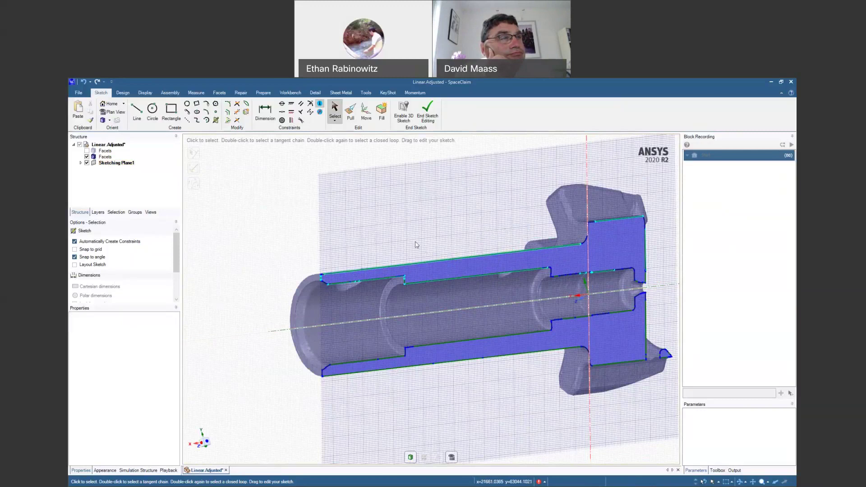
left_click(292, 120)
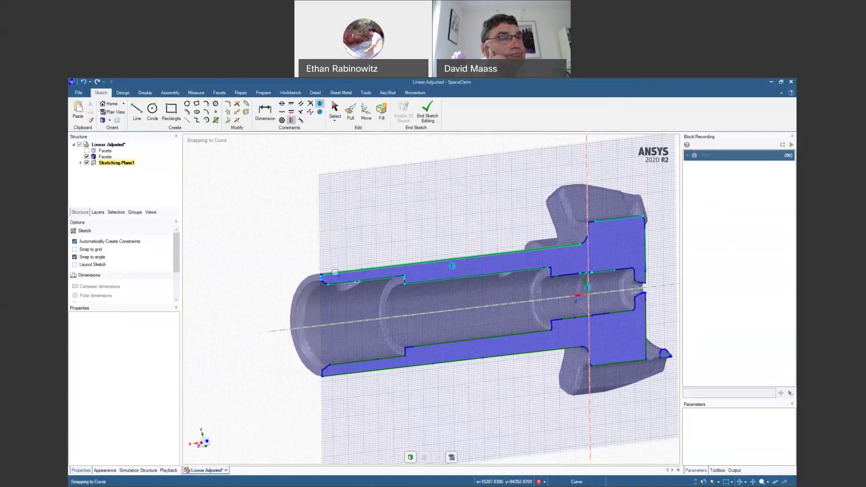
Apply a vertical constraint to the short bore sketch line next to the chamfer at the barrel's open end.
scroll(335, 271, "up", 10)
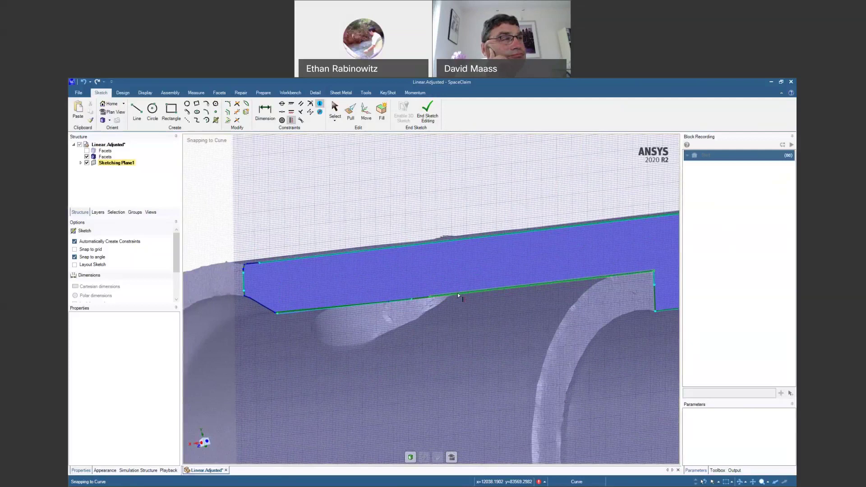
scroll(457, 293, "down", 2)
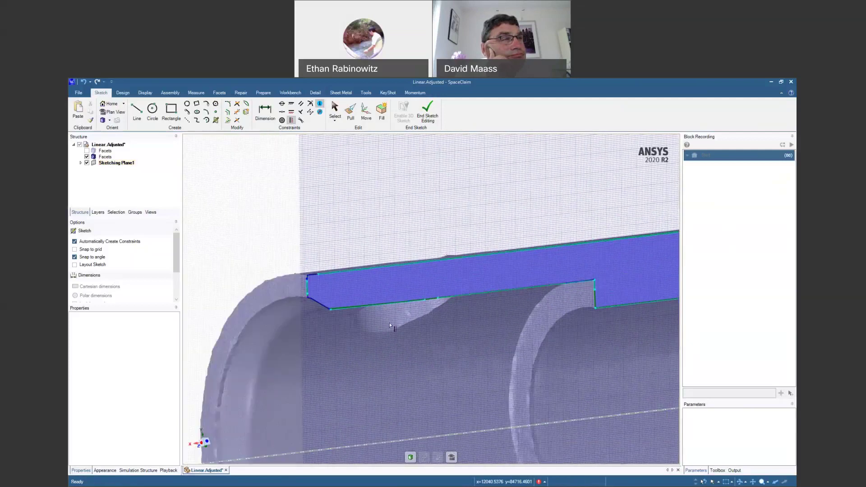
scroll(368, 320, "up", 6)
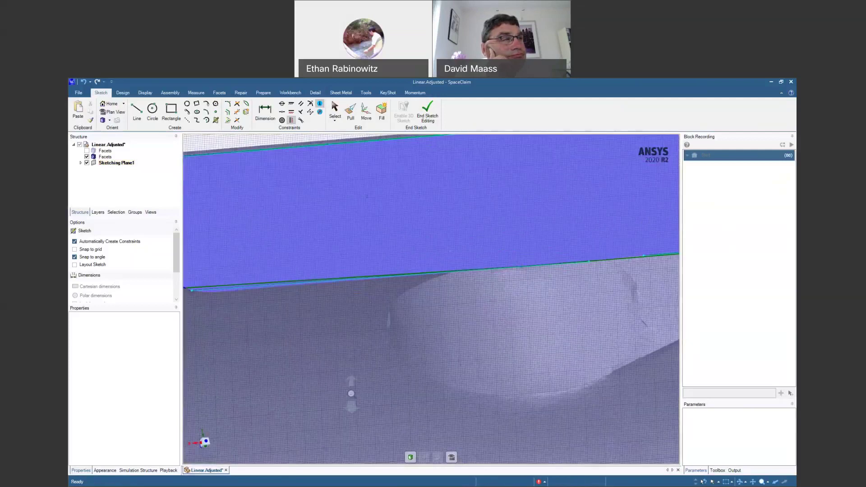
scroll(363, 303, "down", 5)
scroll(373, 326, "up", 2)
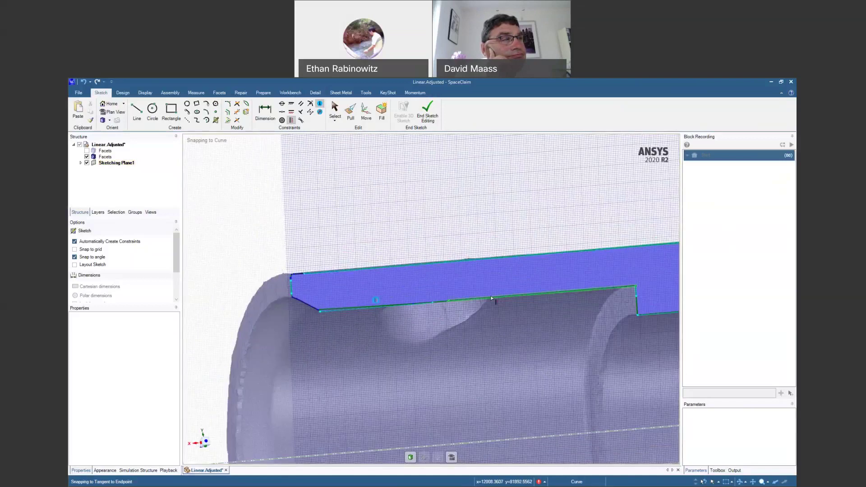
Apply a vertical constraint to the longer bore sketch line beyond the side hole, and remove that line from the sketch.
left_click(490, 296)
key("Escape")
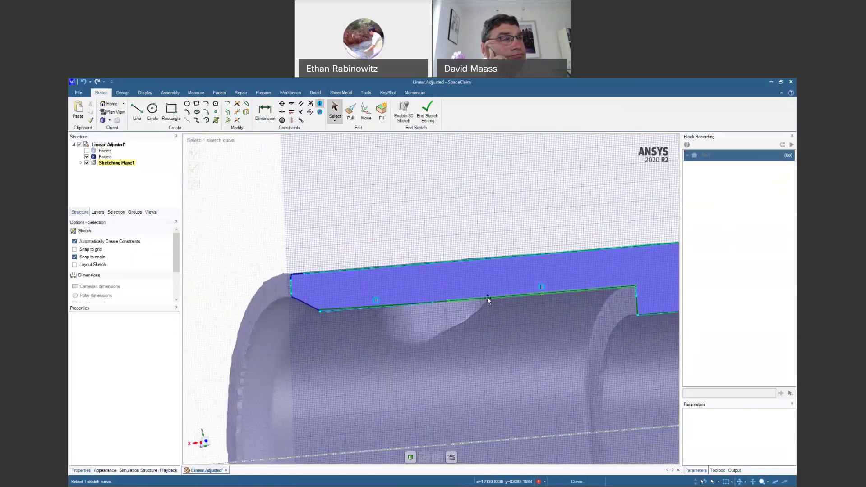
left_click(487, 299)
Examine the bore's sketch lines against the mesh section from the open end to the flange.
middle_click_drag(497, 348, 454, 300)
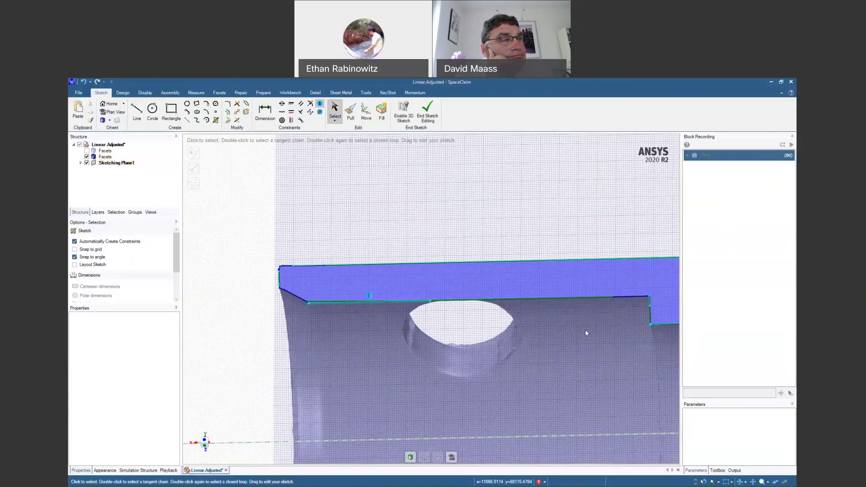
middle_click_drag(586, 333, 406, 315)
middle_click_drag(389, 252, 279, 220, "shift")
middle_click_drag(564, 311, 332, 297, "shift")
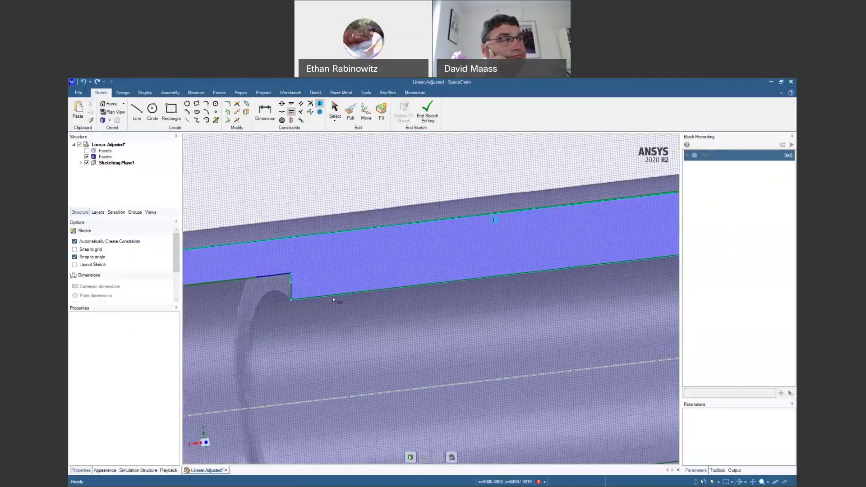
middle_click_drag(445, 321, 261, 354, "shift")
mouse_move(636, 340)
middle_mouse_down("shift")
mouse_move(332, 348)
mouse_move(273, 360)
middle_mouse_up("shift")
scroll(348, 356, "up", 2)
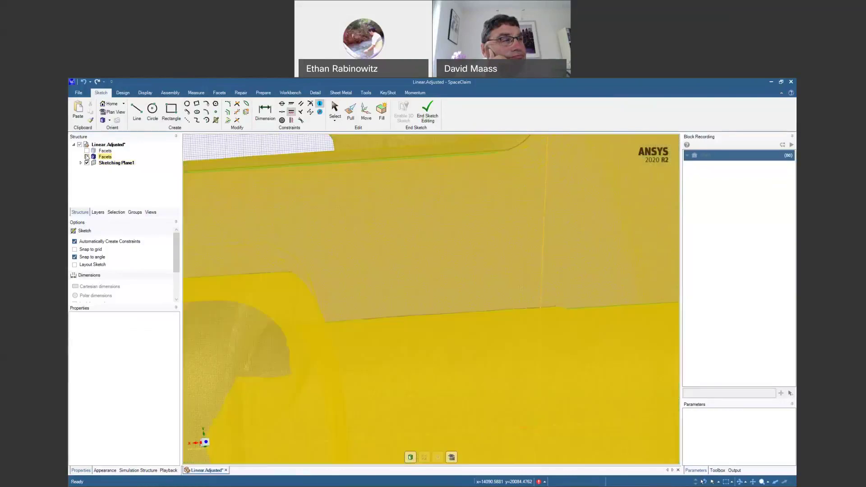
Hide and reshow the faceted body, and turn off fitting of curves to its cross-section.
left_click(87, 156)
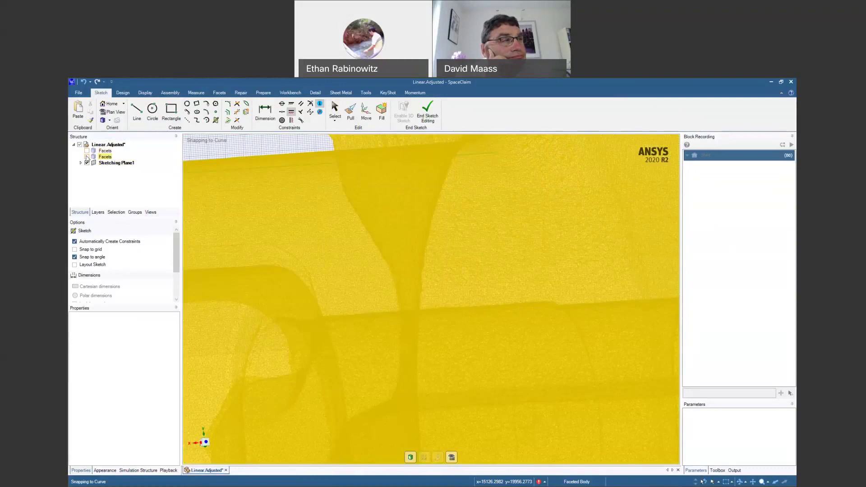
left_click(87, 156)
scroll(90, 270, "down", 2)
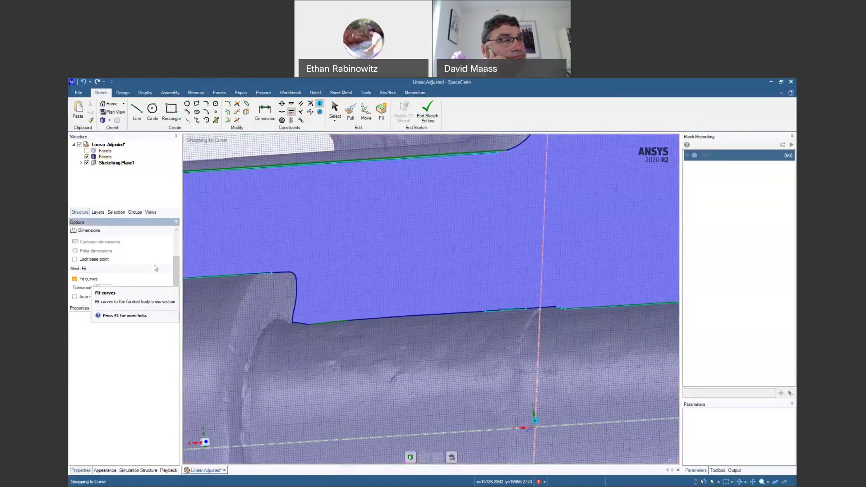
left_click(75, 279)
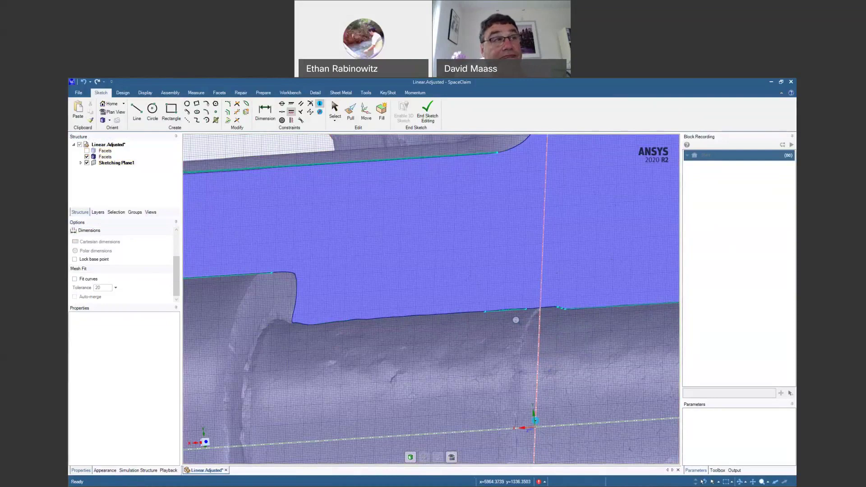
Try a horizontal constraint on the short bore sketch line beside the sketch origin's axis, and undo it.
scroll(509, 334, "up", 3)
middle_click_drag(506, 357, 379, 385, "ctrl")
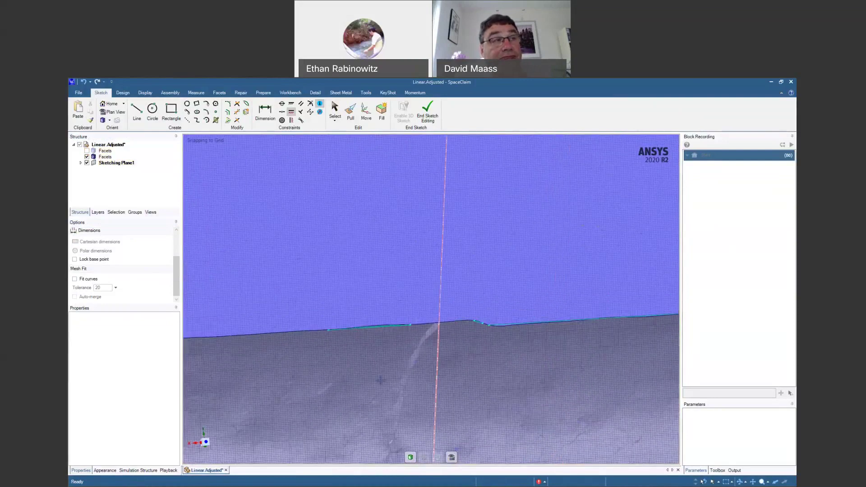
left_click(378, 329)
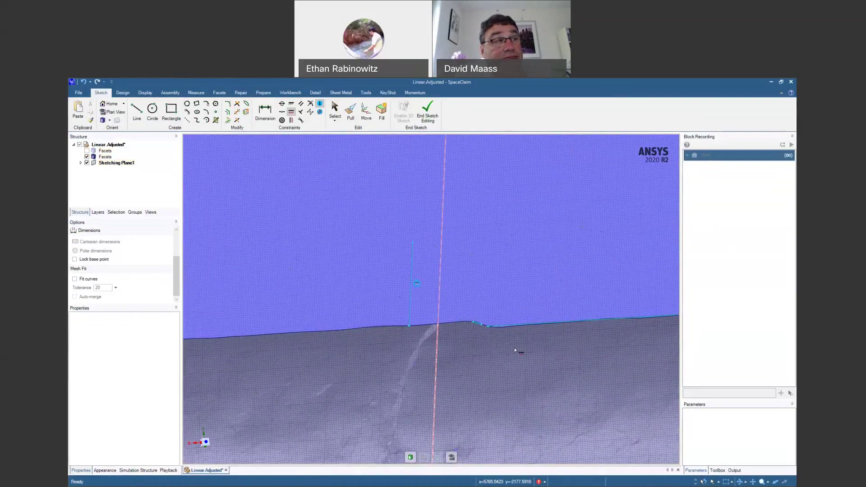
key("ctrl+z")
Apply vertical constraints to the short bore sketch line beside the origin's axis and to the neighbouring line toward the flange.
scroll(410, 372, "down", 3)
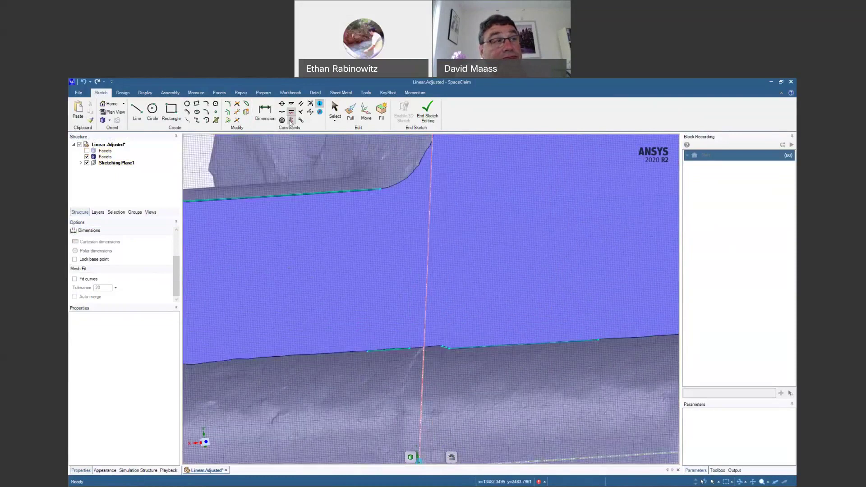
left_click(386, 349)
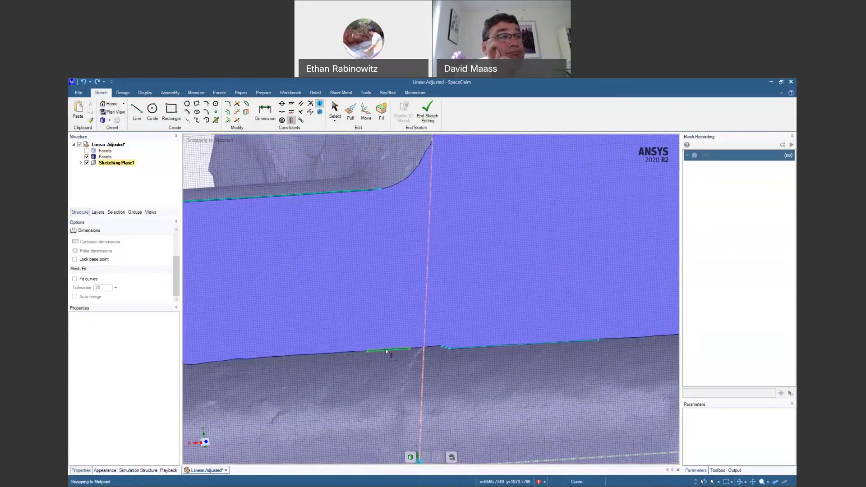
mouse_move(564, 376)
middle_mouse_down("shift")
mouse_move(385, 374)
mouse_move(339, 343)
mouse_move(231, 333)
mouse_move(506, 338)
middle_mouse_up("shift")
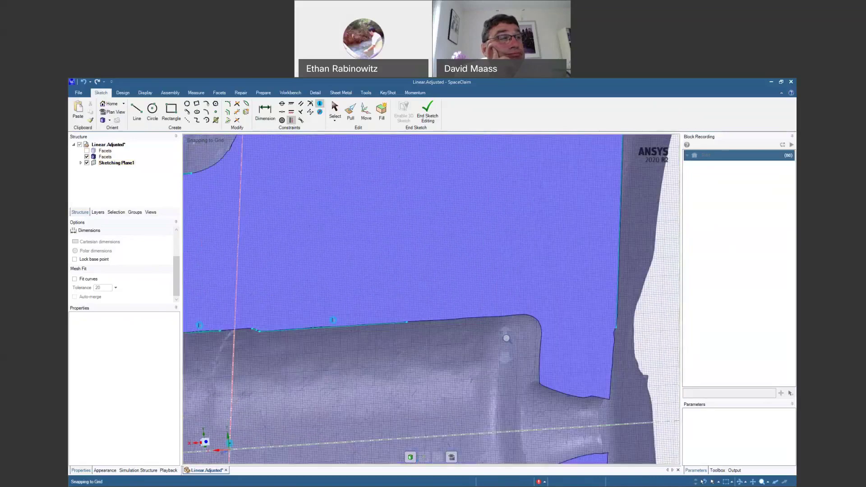
Inspect the constrained profile lines along the bore from the flange back to the barrel's open end.
scroll(506, 338, "down", 5)
scroll(476, 259, "up", 3)
middle_click_drag(439, 333, 639, 293, "shift")
mouse_move(316, 343)
middle_mouse_down("shift")
mouse_move(522, 331)
mouse_move(657, 308)
middle_mouse_up("shift")
middle_click_drag(397, 316, 711, 316, "shift")
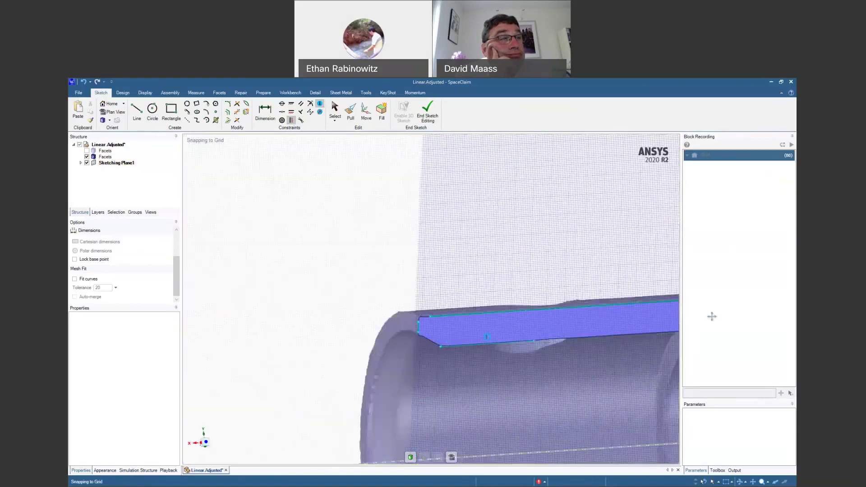
middle_click_drag(533, 298, 464, 280, "shift")
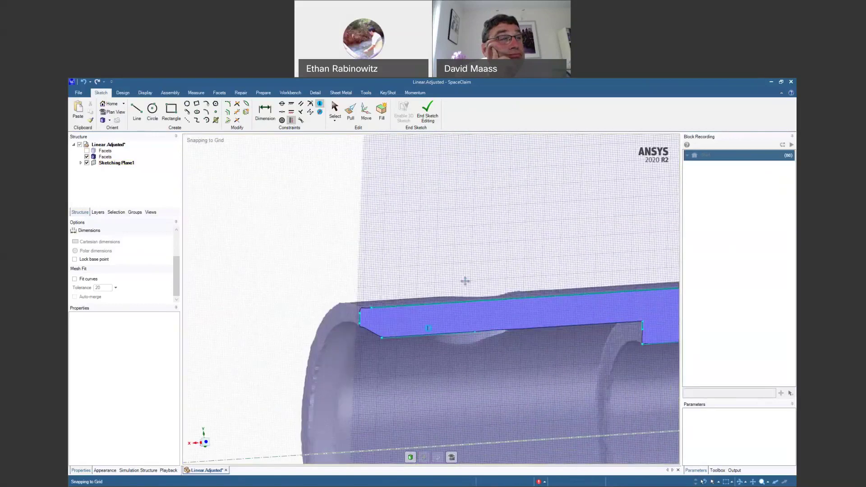
Apply horizontal constraints to the radial sketch lines at the tube's open end, the bore step and the flange's end face.
left_click(291, 113)
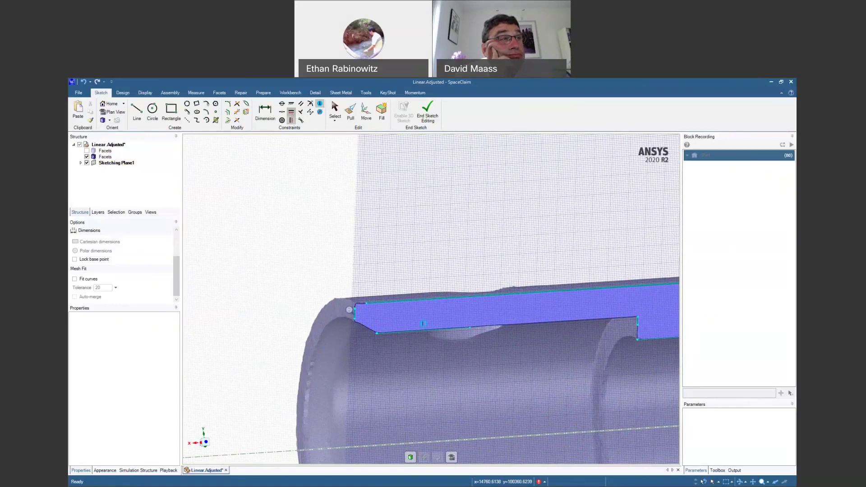
scroll(373, 334, "up", 3)
mouse_move(631, 431)
middle_mouse_down("shift")
mouse_move(529, 367)
mouse_move(394, 349)
mouse_move(245, 383)
middle_mouse_up("shift")
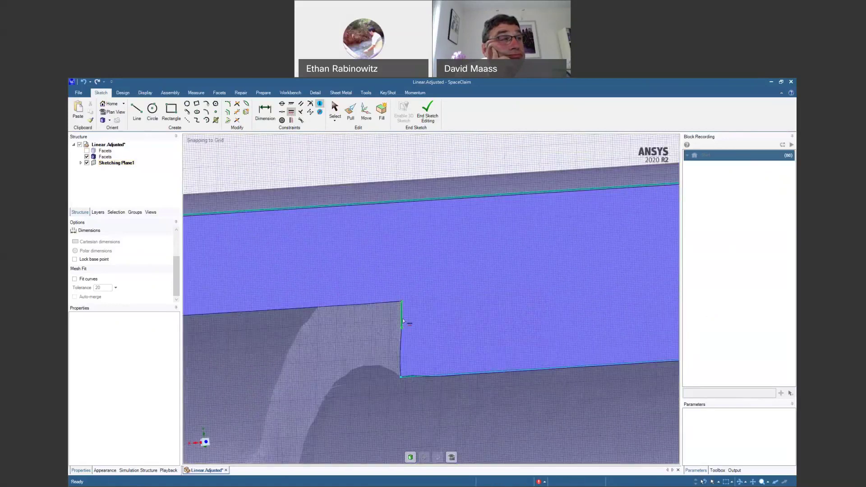
mouse_move(629, 365)
middle_mouse_down("shift")
mouse_move(391, 342)
mouse_move(390, 380)
middle_mouse_up("shift")
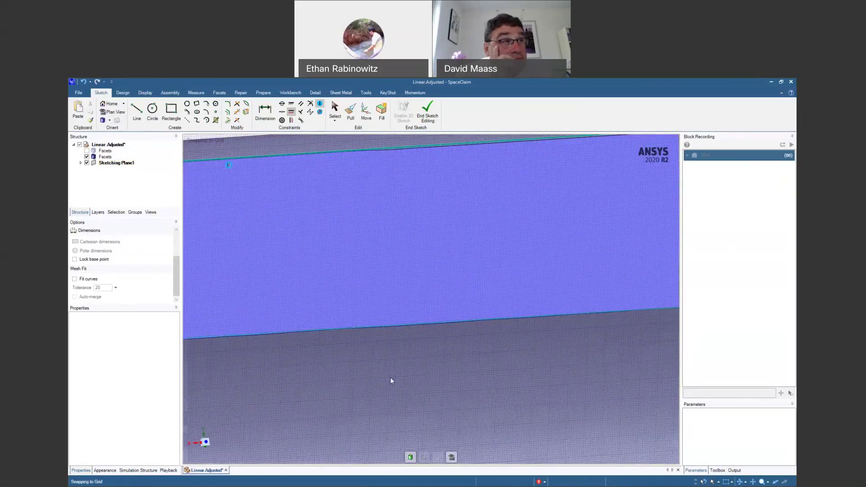
middle_click_drag(631, 394, 284, 379, "shift")
scroll(284, 379, "down", 4)
middle_click_drag(670, 373, 441, 340, "shift")
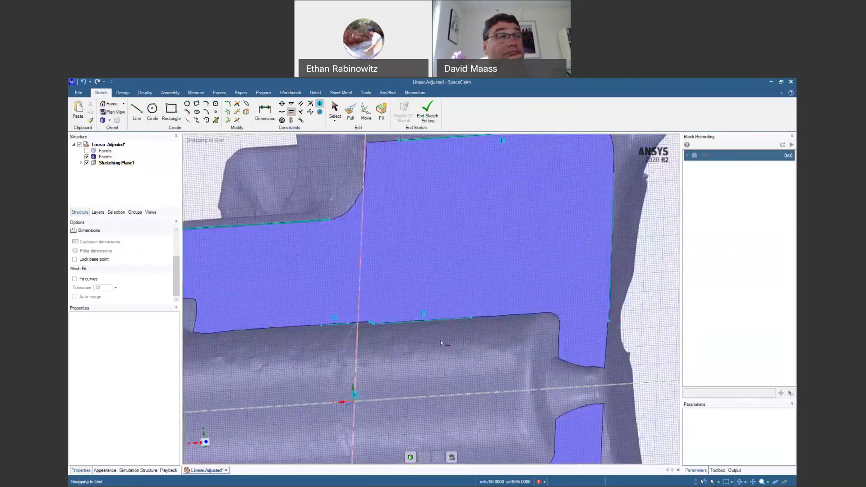
middle_click_drag(609, 221, 516, 268, "shift")
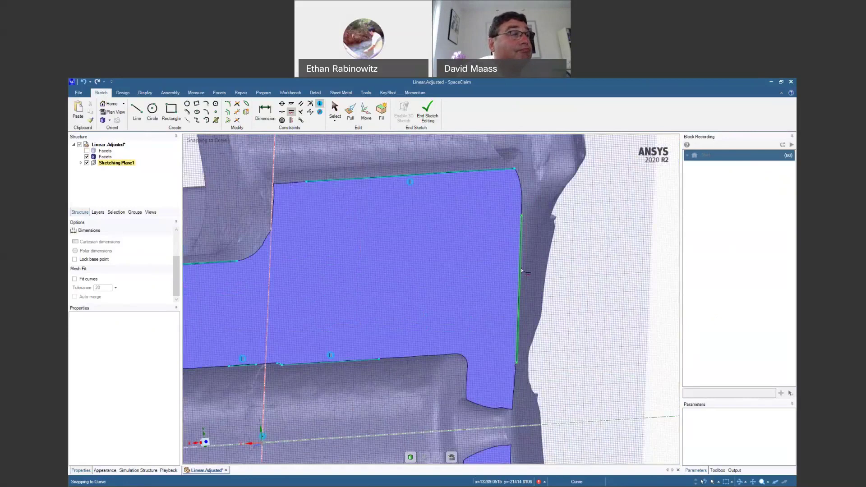
scroll(489, 287, "down", 5)
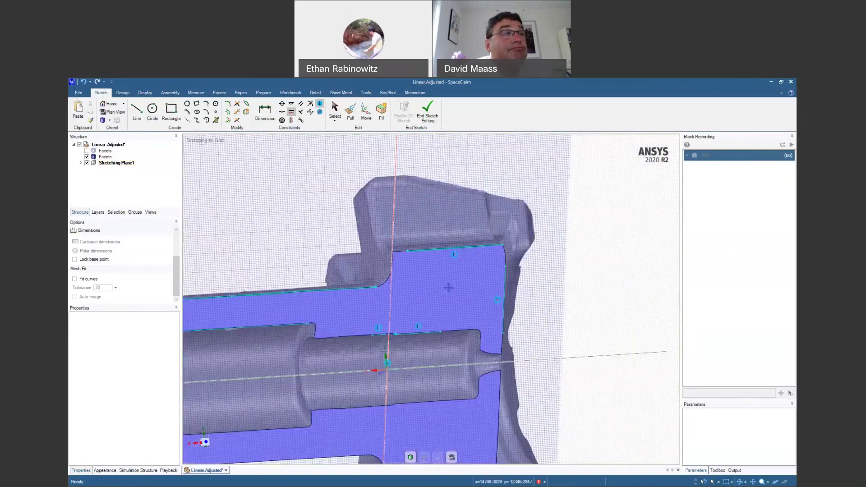
Turn the sketch constraint symbols off and on again to check the lines along the bore.
middle_click_drag(316, 307, 424, 297, "shift")
mouse_move(260, 305)
middle_mouse_down("shift")
mouse_move(632, 267)
mouse_move(404, 275)
middle_mouse_up("shift")
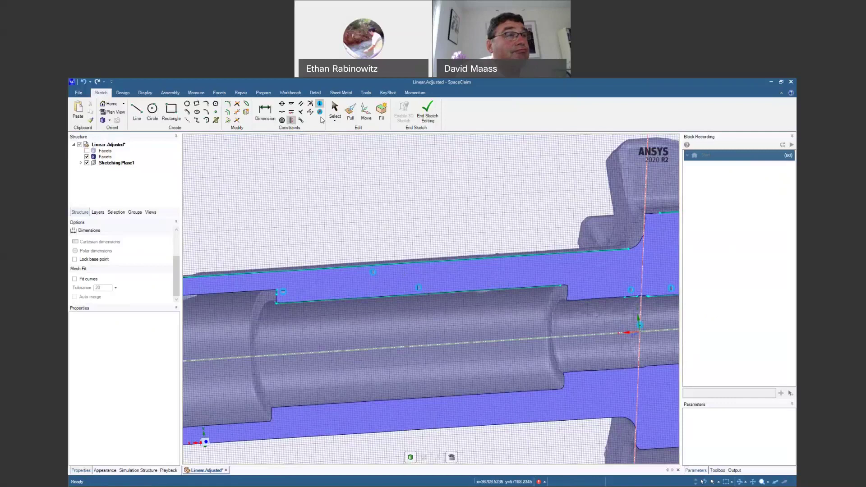
left_click(320, 105)
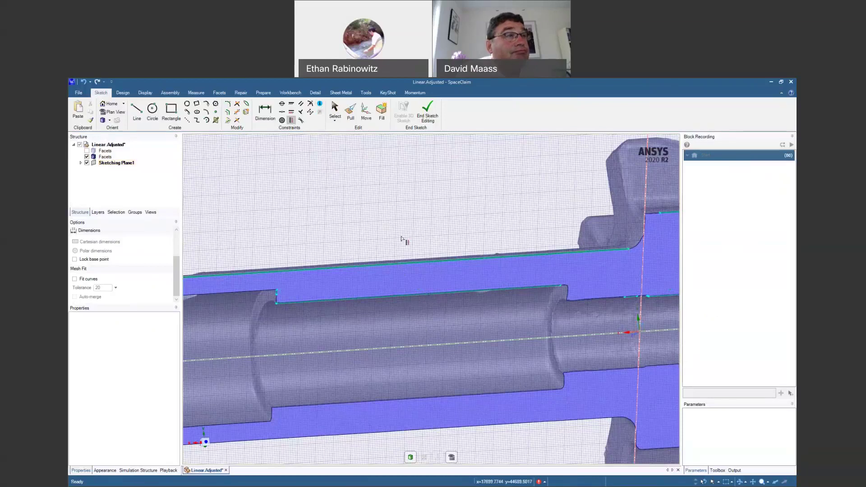
left_click(320, 112)
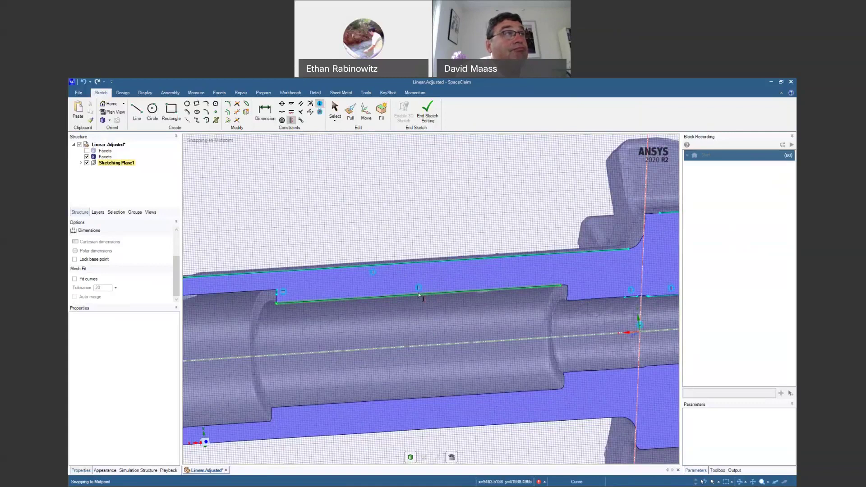
Compare the two faceted bodies against the sketch at the tube's open end, leaving the second one displayed.
mouse_move(415, 328)
middle_mouse_down()
mouse_move(316, 360)
mouse_move(561, 348)
middle_mouse_up()
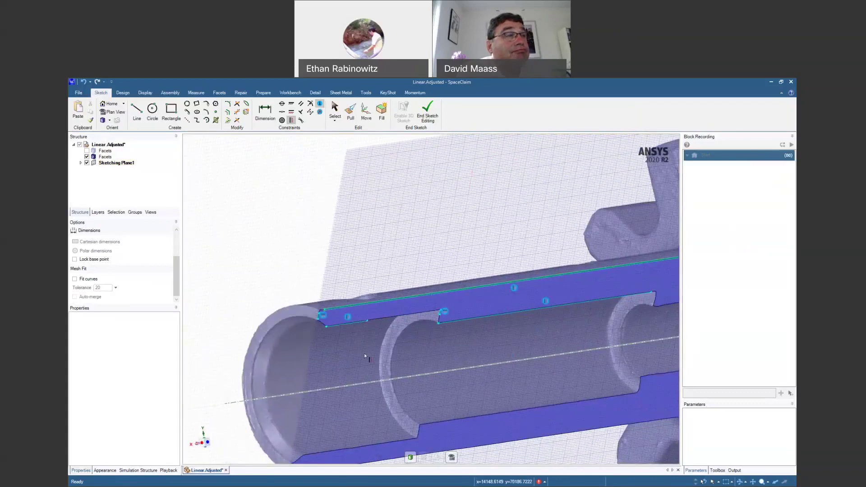
scroll(309, 286, "up", 5)
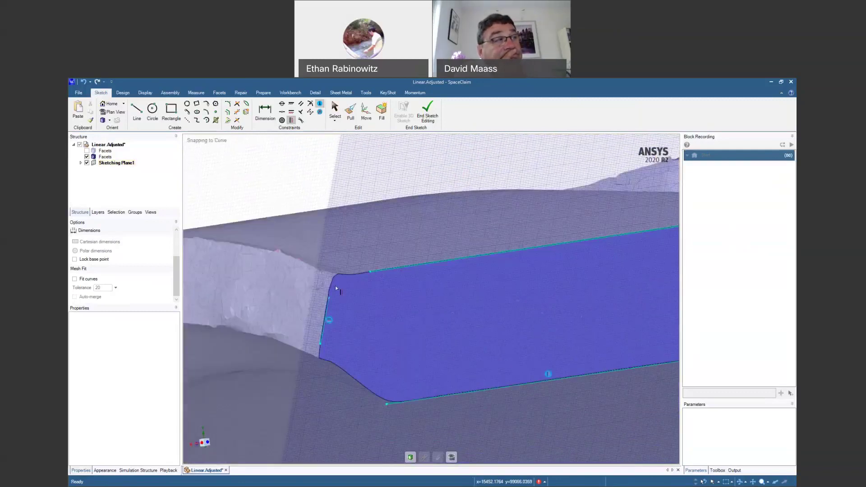
key("v")
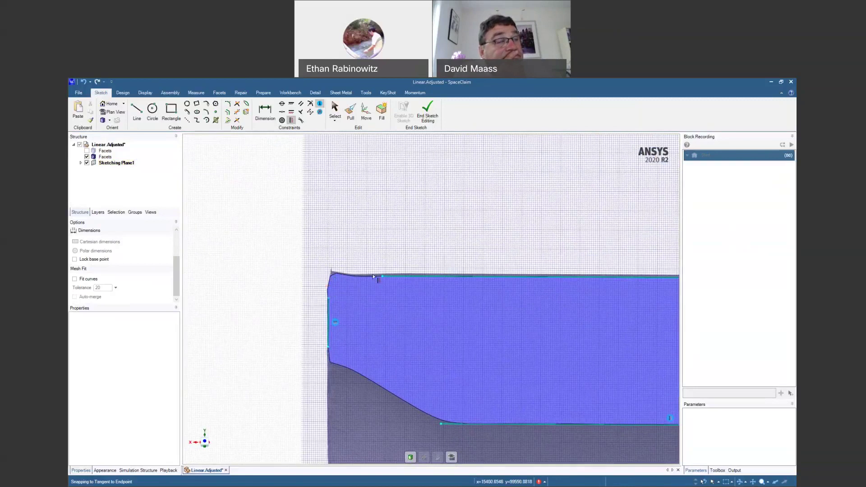
middle_click_drag(340, 278, 373, 302)
left_click(87, 157)
middle_click_drag(444, 350, 404, 314)
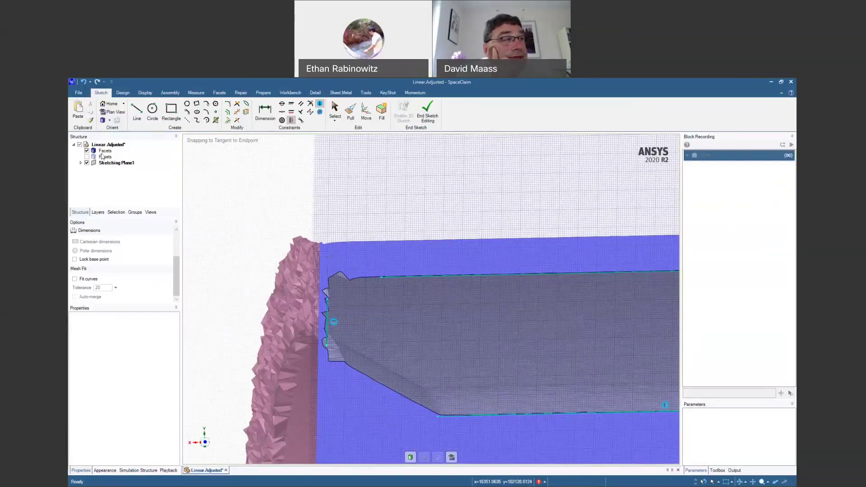
left_click(87, 151)
left_click(87, 157)
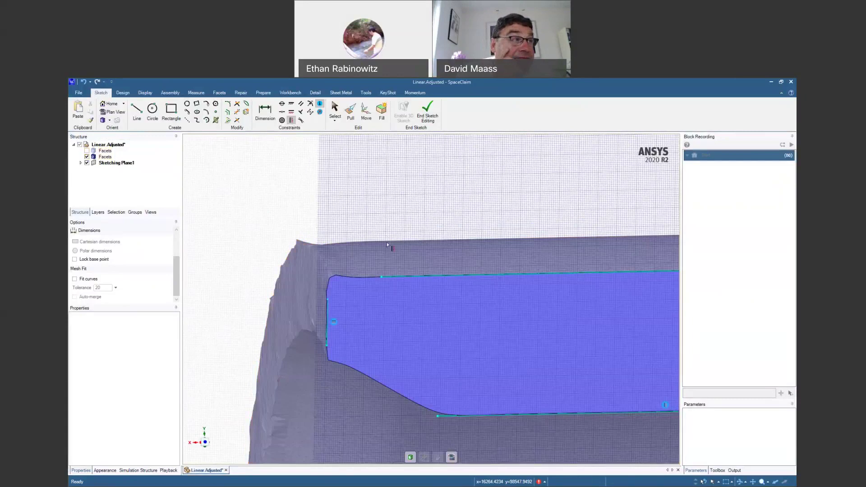
Join the open end's face line with the outer wall line and the bore line into sharp corners.
left_click(238, 104)
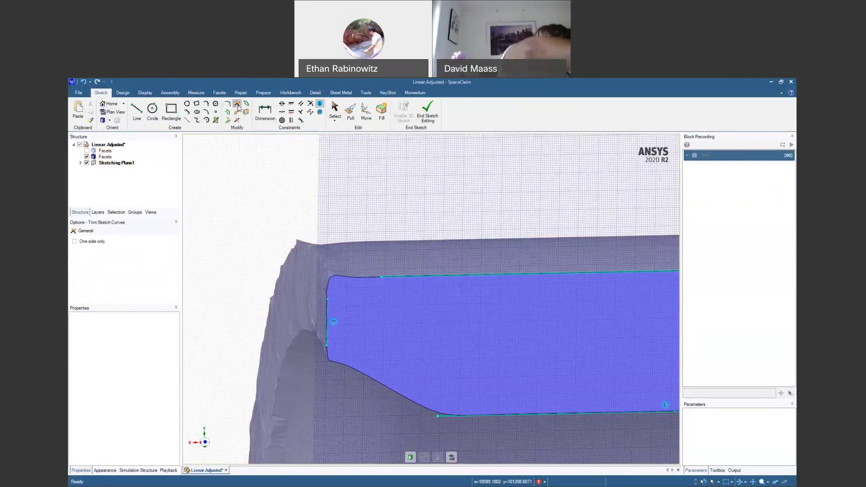
left_click(326, 303)
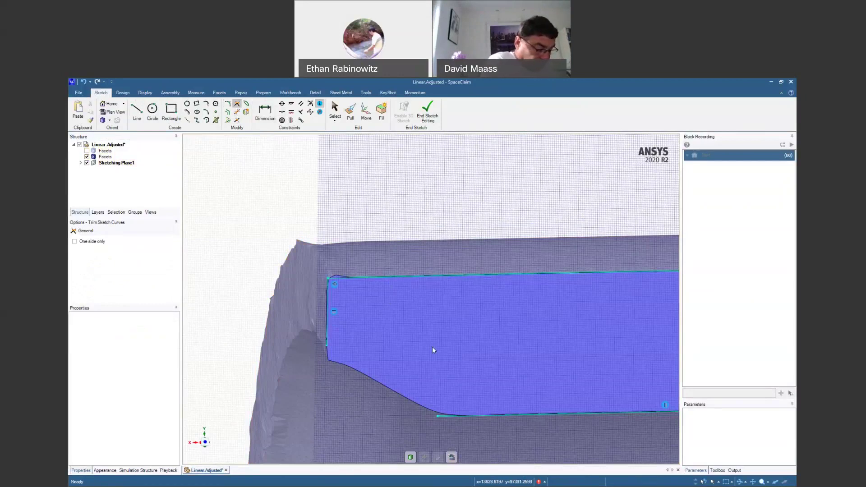
middle_click_drag(444, 372, 371, 310, "shift")
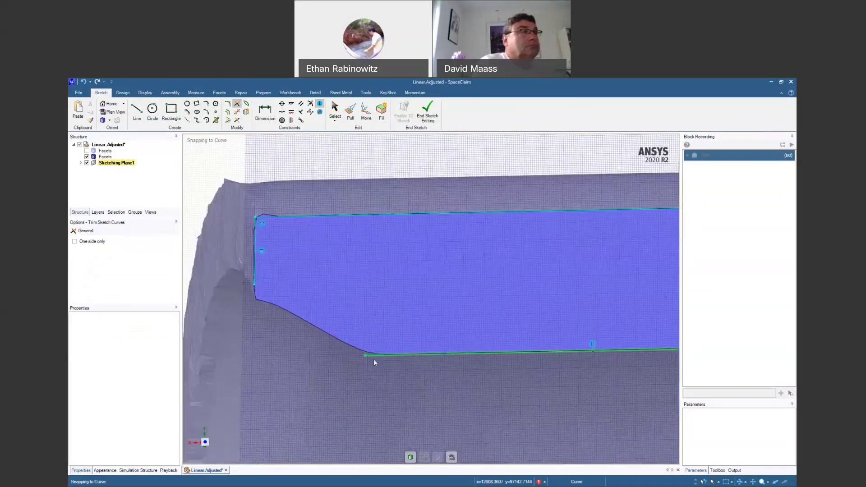
key("ctrl+z")
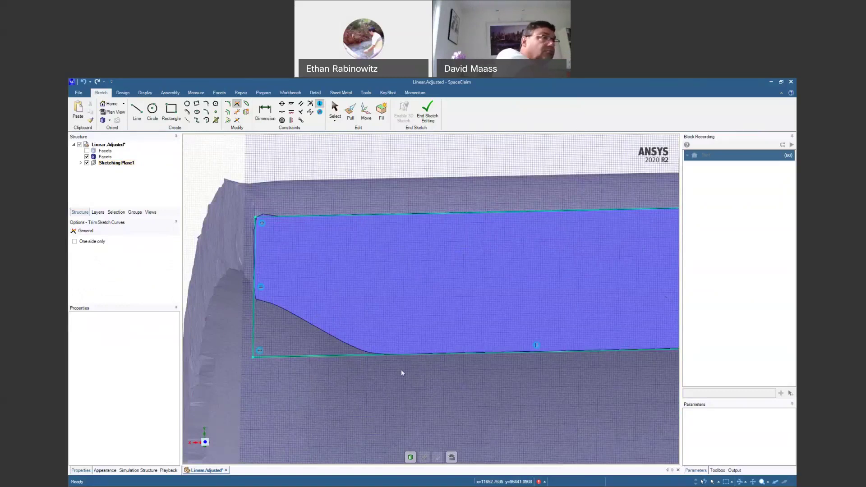
Join the larger bore line, the radial step line and the smaller bore line into sharp corners at the bore step.
scroll(451, 399, "down", 4)
scroll(586, 406, "up", 3)
mouse_move(544, 339)
middle_mouse_down("shift")
mouse_move(400, 349)
mouse_move(339, 341)
middle_mouse_up("shift")
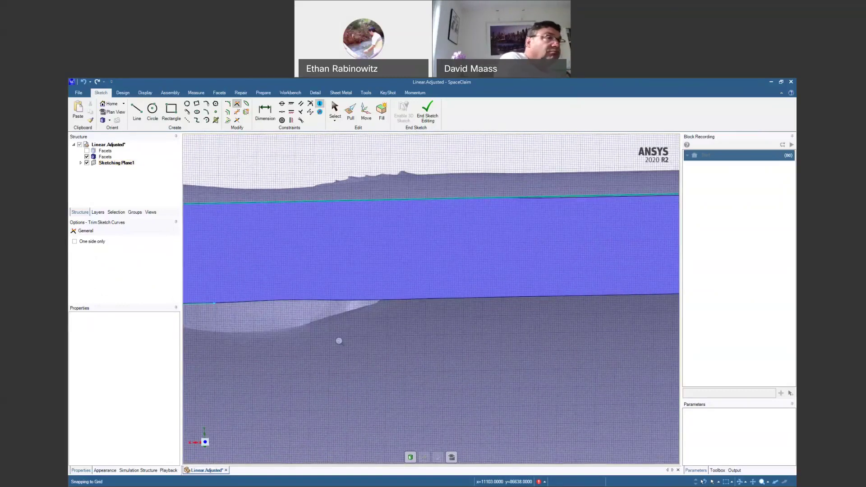
scroll(340, 341, "down", 4)
left_click(290, 327)
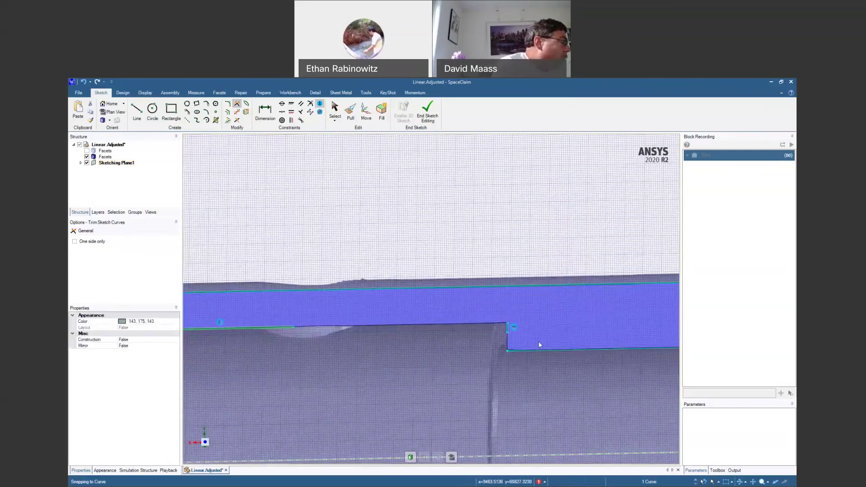
scroll(522, 317, "up", 5)
left_click(469, 347)
middle_click_drag(509, 385, 471, 316, "shift")
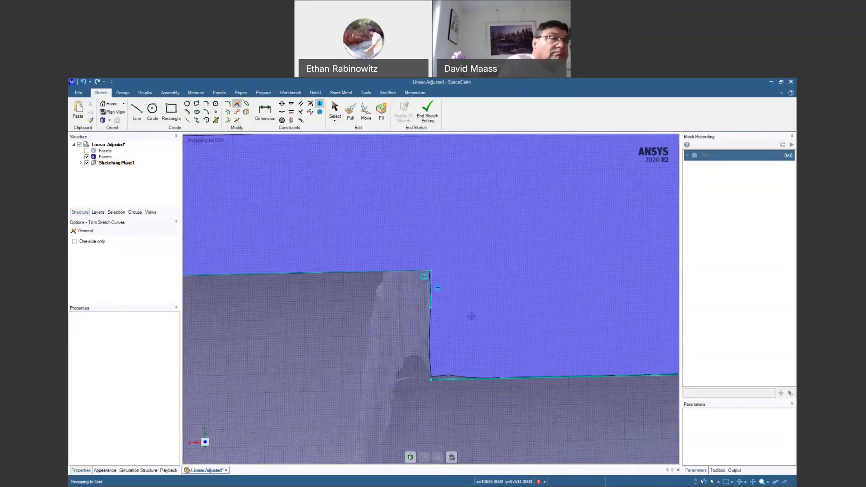
middle_click_drag(420, 309, 400, 296, "shift")
left_click(434, 363)
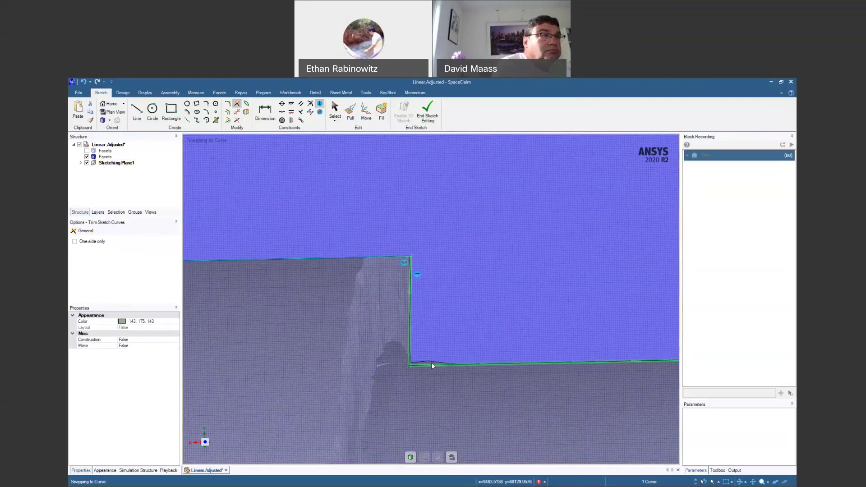
Join the short sloped line in the narrow bore near the centre plane to the bore lines on both sides.
scroll(489, 355, "down", 3)
scroll(489, 347, "down", 5)
scroll(620, 342, "up", 3)
middle_click_drag(622, 341, 357, 325, "shift")
scroll(564, 333, "up", 4)
scroll(567, 327, "up", 6)
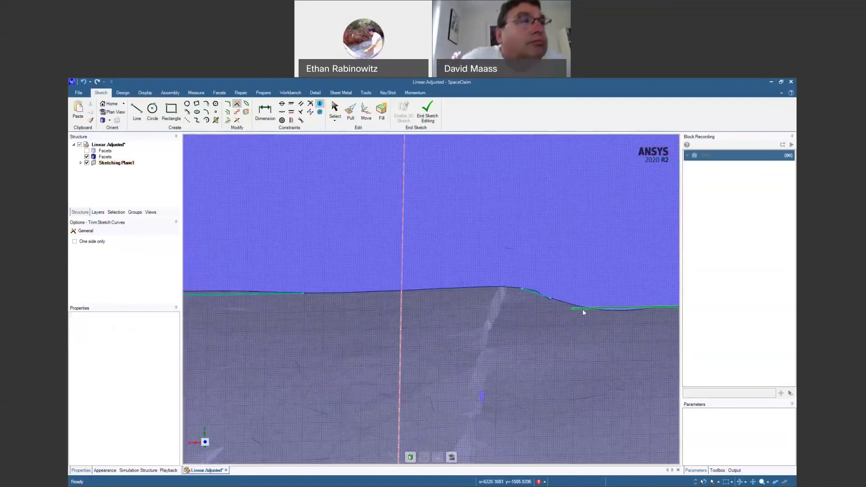
left_click(583, 309)
left_click(546, 297)
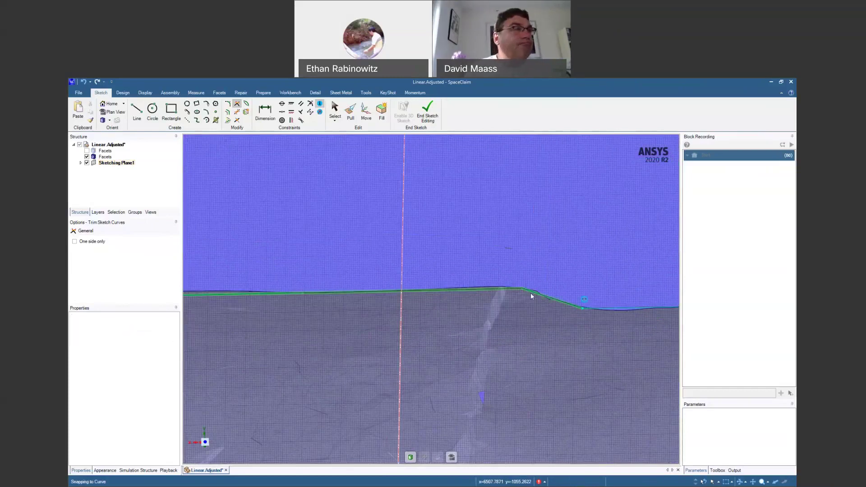
Join the flange's outer line and its end face line into a sharp corner.
scroll(531, 302, "down", 6)
middle_click_drag(521, 256, 257, 195, "shift")
middle_click_drag(547, 298, 327, 331, "shift")
scroll(456, 329, "down", 3)
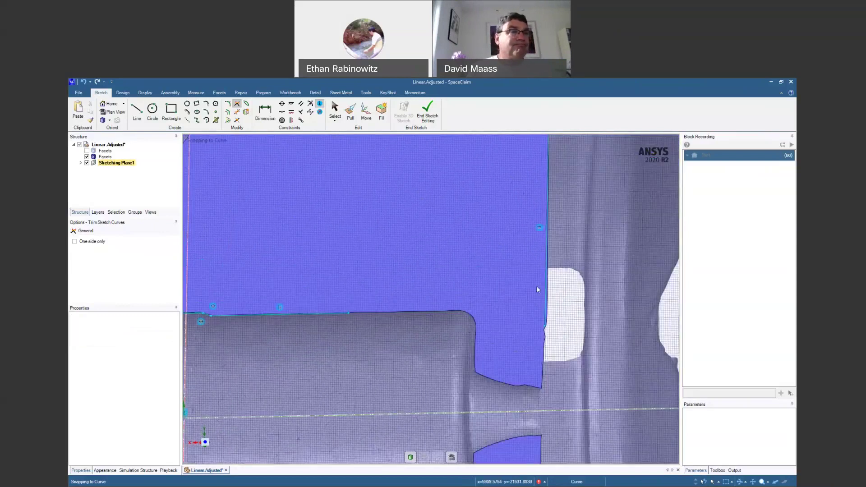
middle_click_drag(536, 285, 533, 476, "shift")
mouse_move(509, 297)
middle_mouse_down("shift")
mouse_move(504, 324)
mouse_move(433, 305)
mouse_move(469, 303)
middle_mouse_up("shift")
left_click(513, 262)
left_click(543, 324)
scroll(564, 256, "up", 5)
mouse_move(566, 320)
middle_mouse_down()
mouse_move(507, 318)
mouse_move(563, 323)
middle_mouse_up()
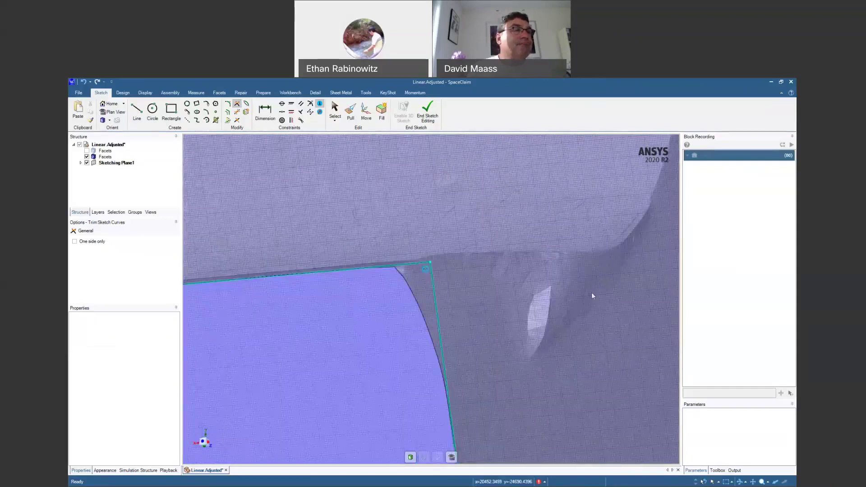
Draw a straight line along the sloped inner edge of the section at the tube's open end.
scroll(591, 292, "down", 6)
mouse_move(397, 372)
middle_mouse_down("ctrl")
mouse_move(467, 321)
mouse_move(453, 320)
mouse_move(450, 307)
mouse_move(456, 311)
middle_mouse_up("ctrl")
middle_click_drag(520, 324, 452, 316)
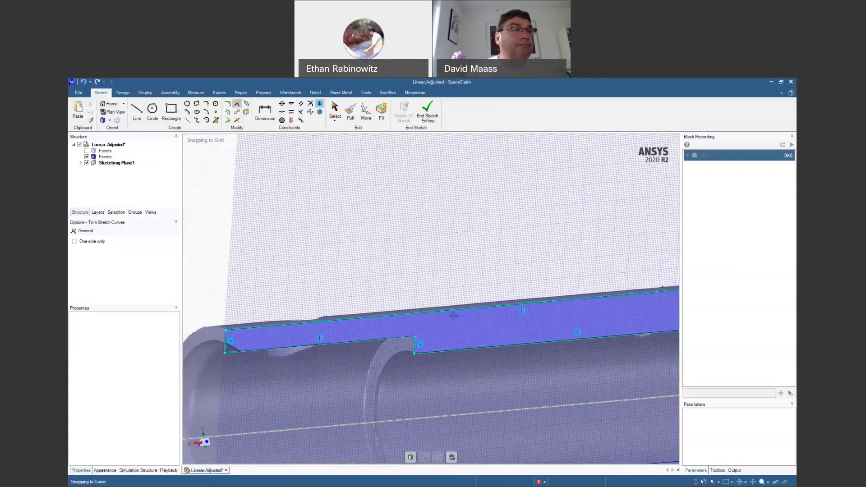
left_click(136, 119)
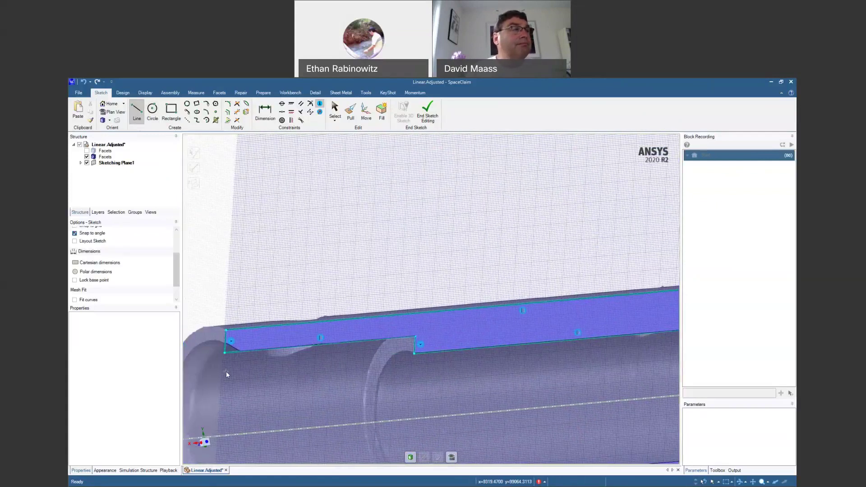
scroll(228, 349, "up", 8)
middle_click_drag(271, 393, 369, 394, "ctrl")
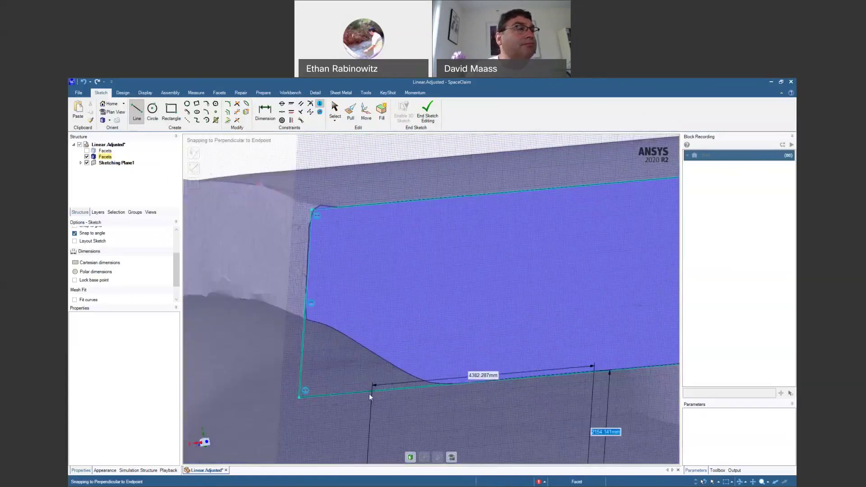
key("v")
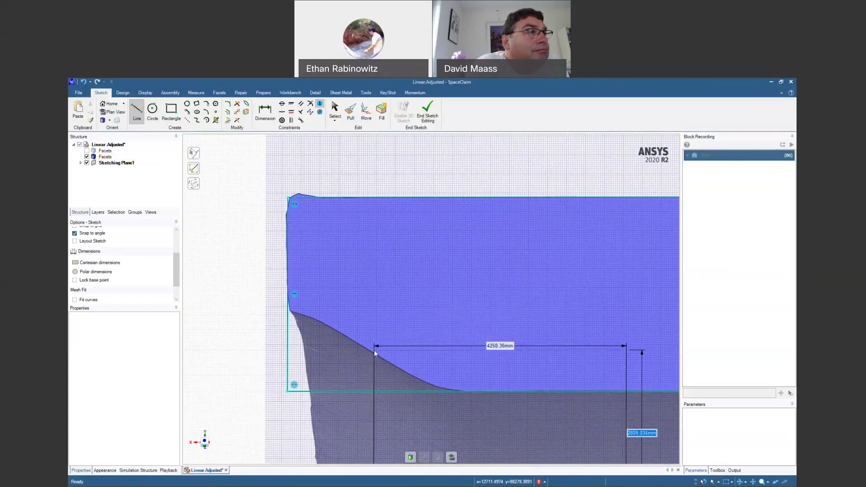
left_click(418, 380)
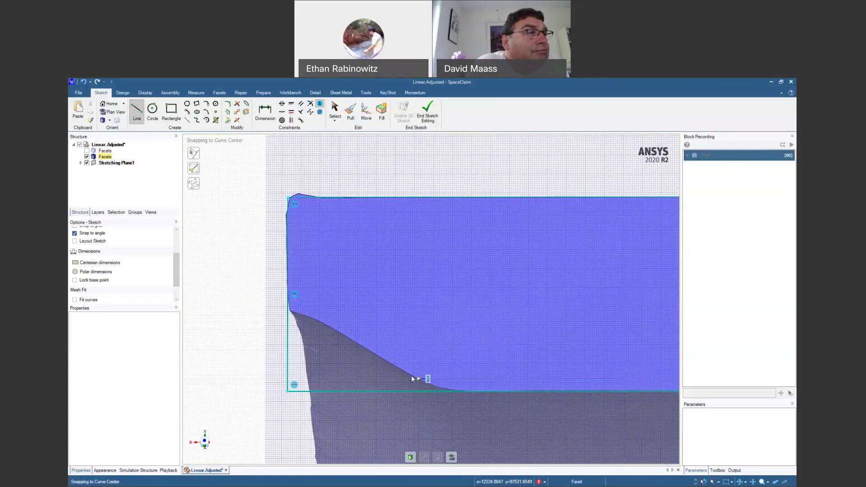
left_click(311, 318)
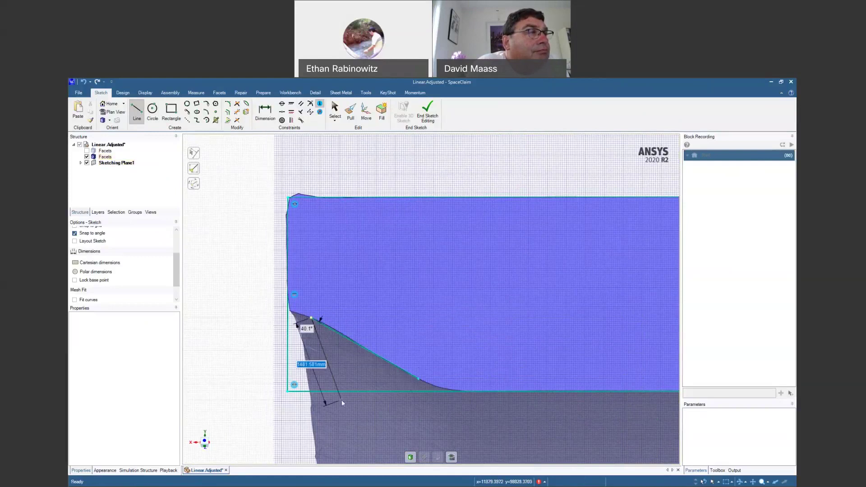
key("Escape")
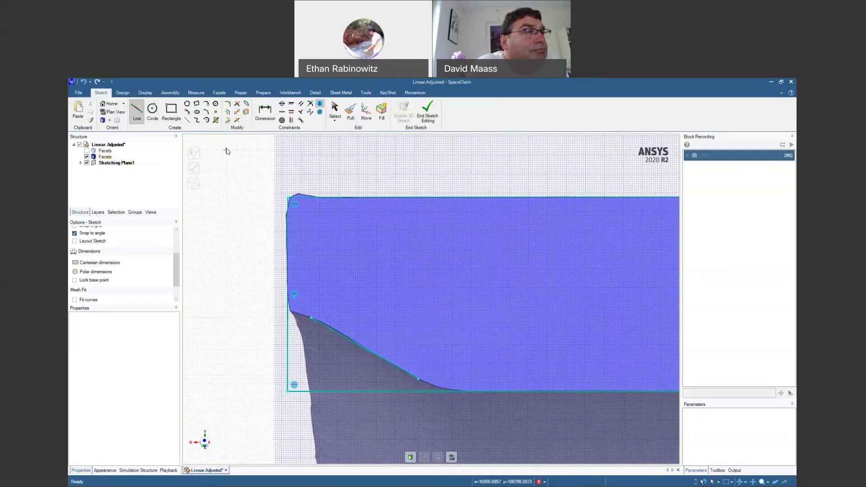
Join the sloped line at the tube's open end to the end face line and the larger bore line with sharp corners.
left_click(237, 103)
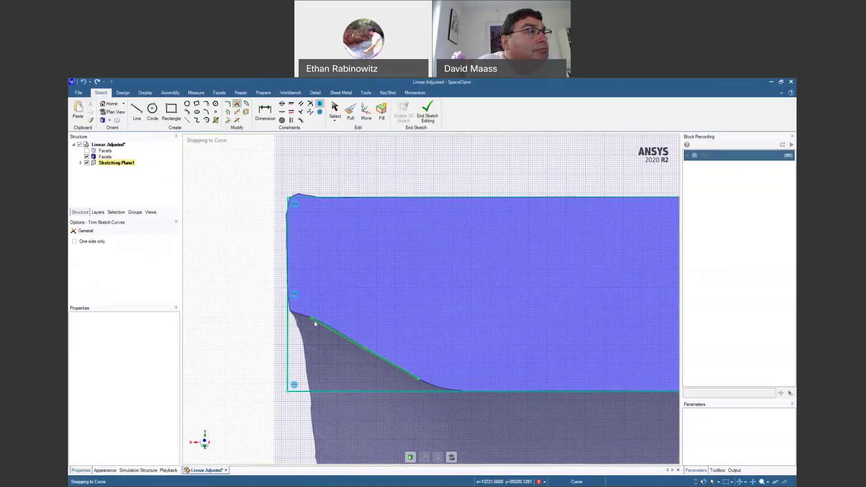
left_click(287, 330)
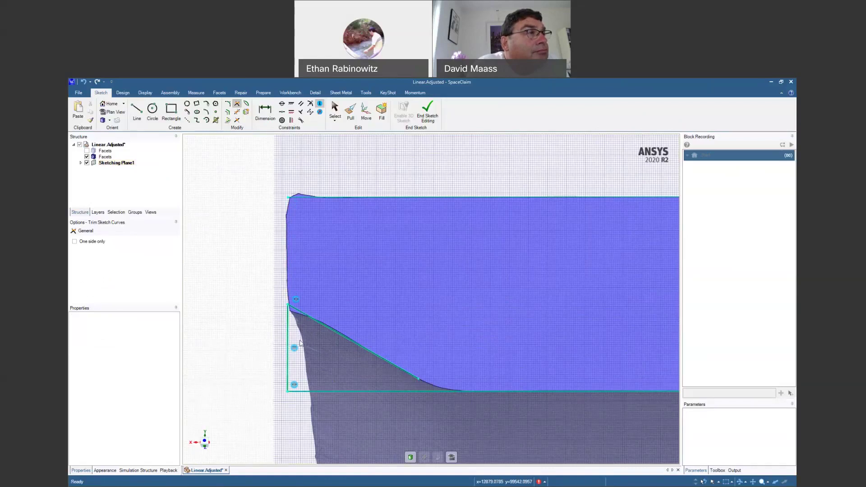
left_click(287, 270)
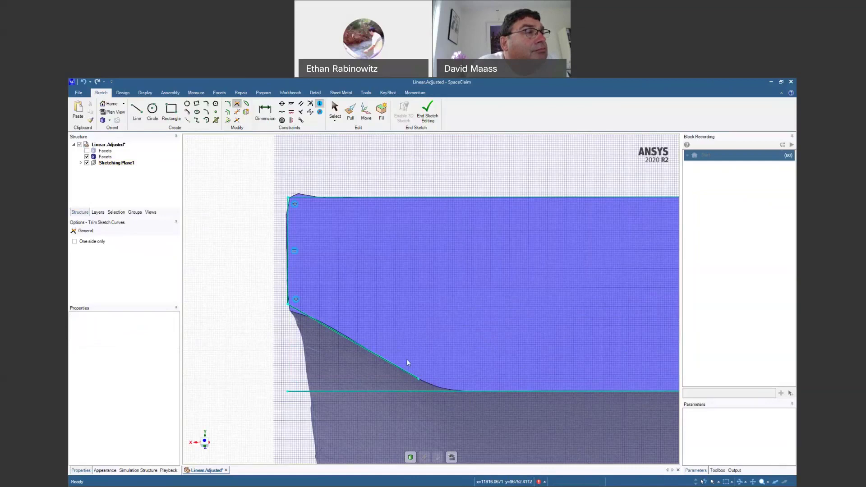
left_click(466, 392)
scroll(486, 351, "down", 5)
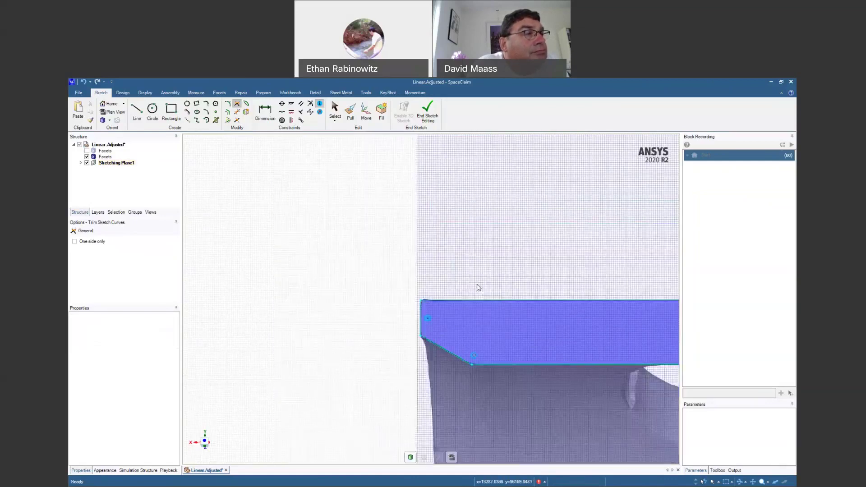
Draw a straight vertical line along the radial step face where the bore narrows toward the centre plane.
middle_click_drag(534, 328, 331, 296, "shift")
middle_click_drag(653, 336, 332, 297, "shift")
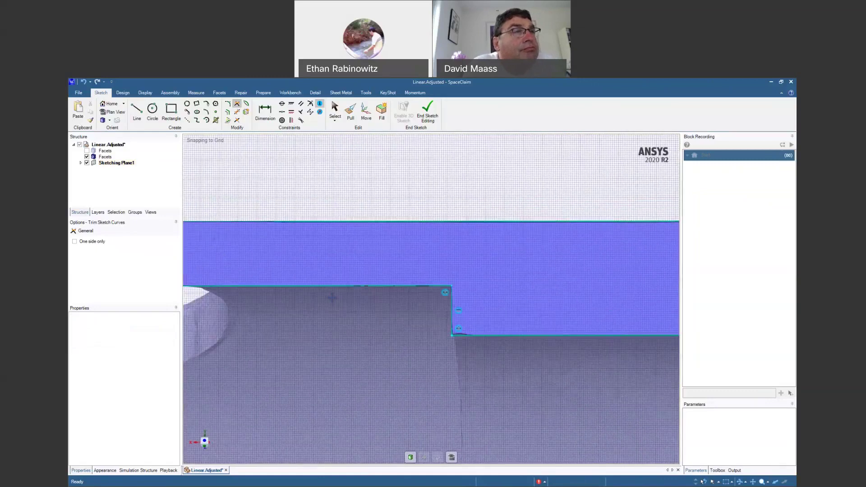
scroll(498, 351, "up", 1)
scroll(498, 352, "up", 1)
scroll(497, 352, "down", 6)
mouse_move(500, 313)
middle_mouse_down("shift")
mouse_move(408, 293)
mouse_move(313, 292)
middle_mouse_up("shift")
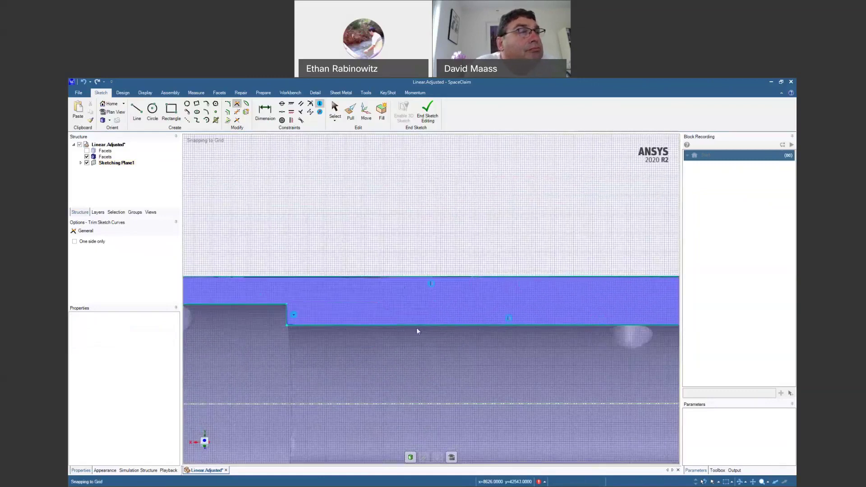
middle_click_drag(632, 345, 356, 329, "shift")
middle_click_drag(474, 334, 393, 334, "shift")
left_click(137, 113)
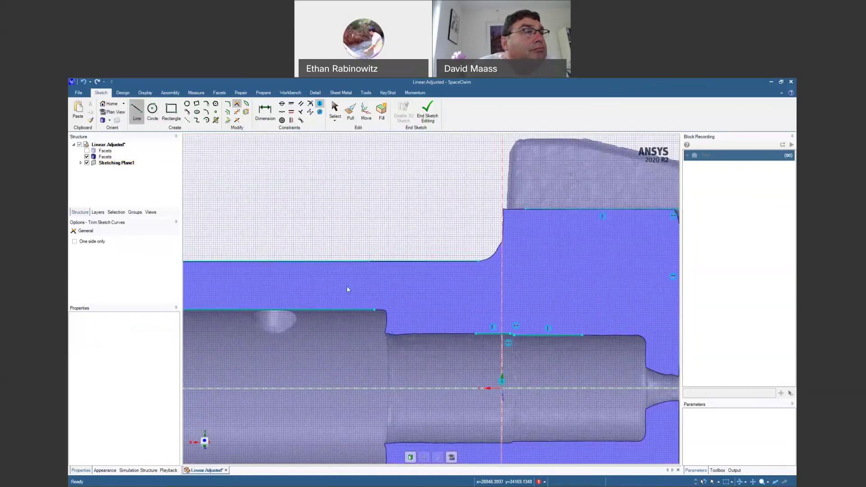
scroll(378, 307, "up", 8)
middle_click_drag(415, 394, 385, 296, "shift")
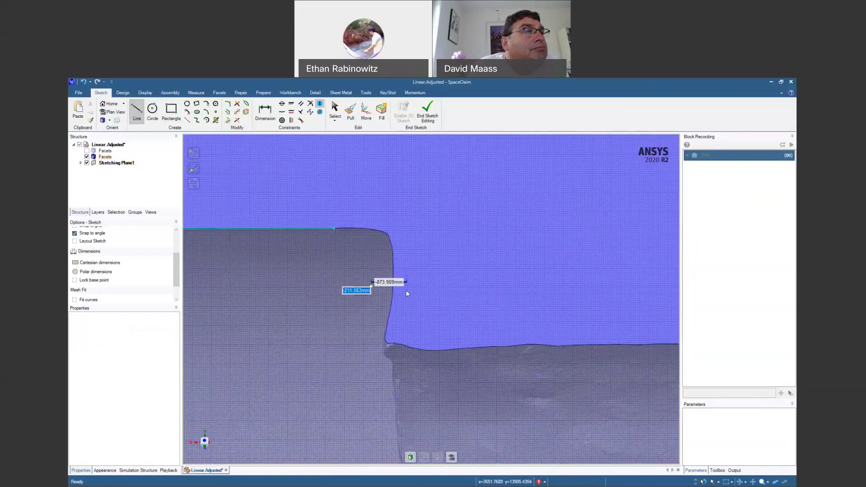
left_click(396, 280)
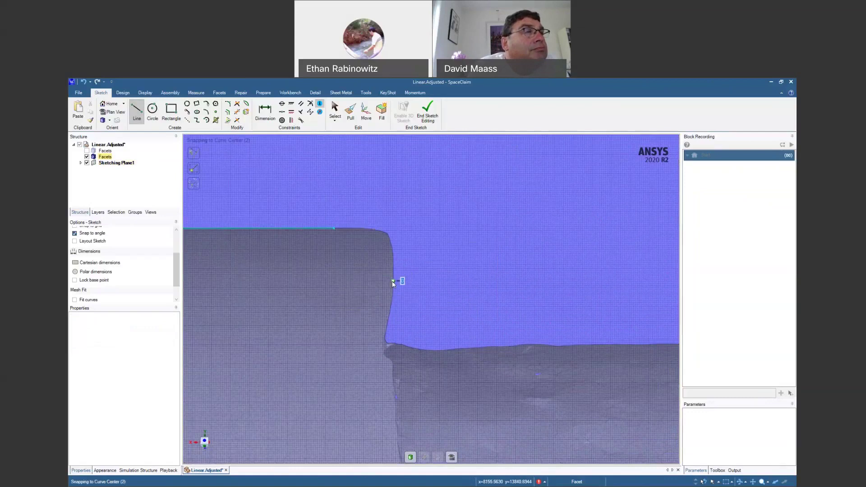
left_click(393, 177)
key("Escape")
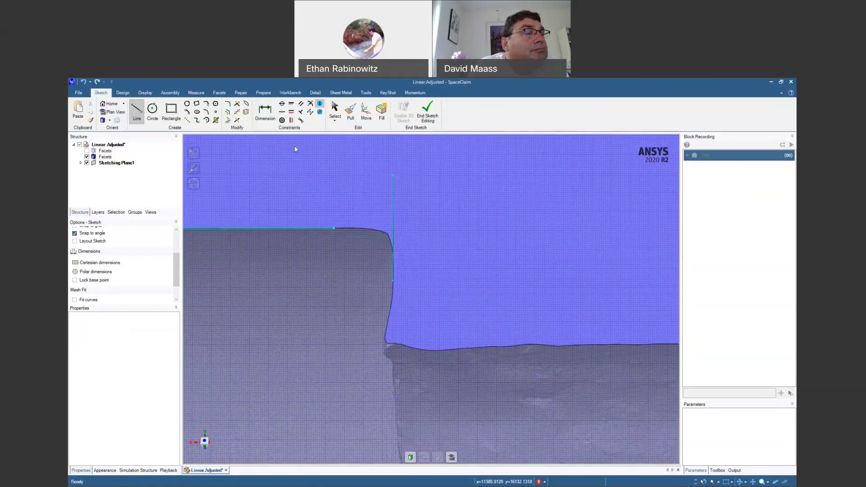
Join the new radial step line to the bore lines on both sides with sharp corners.
left_click(237, 103)
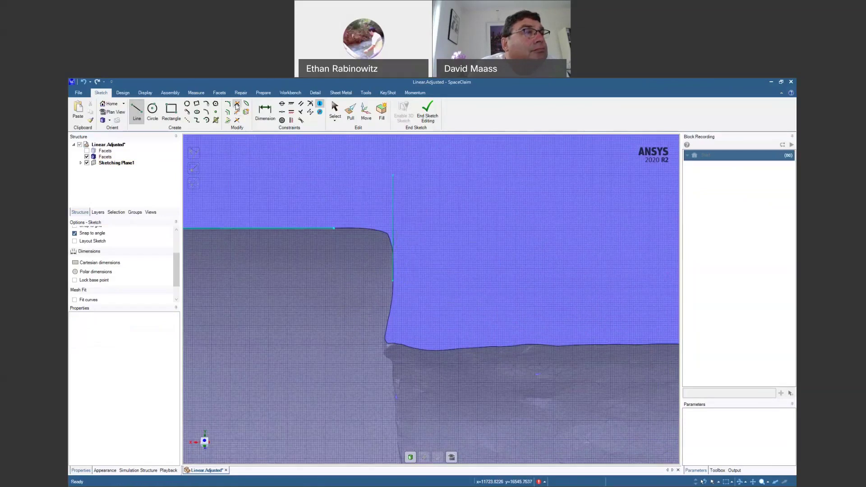
left_click(311, 229)
left_click(391, 258)
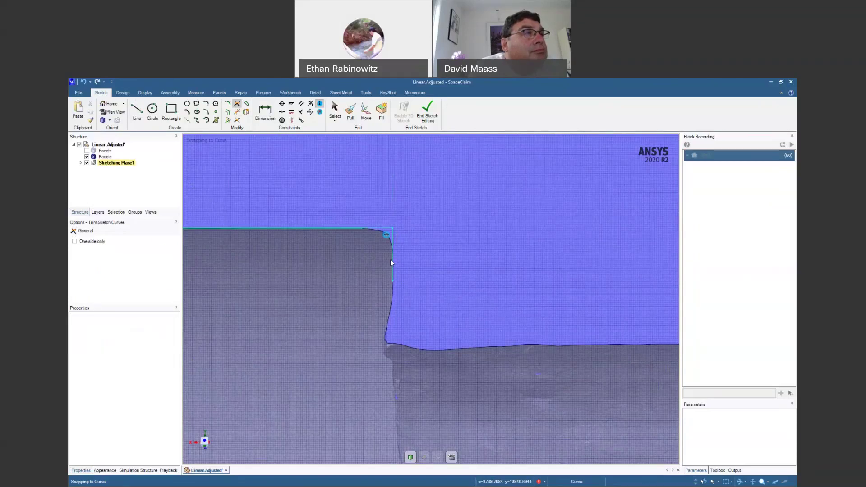
scroll(350, 332, "down", 5)
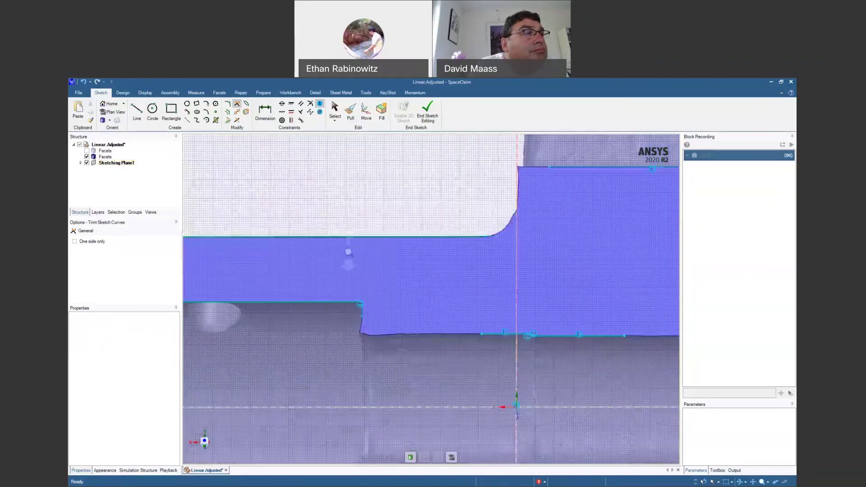
left_click(488, 333)
scroll(384, 322, "up", 4)
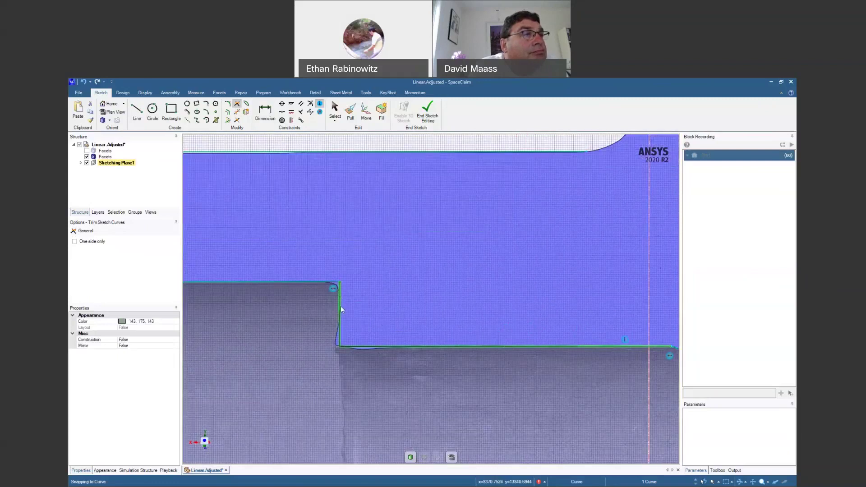
Draw a straight vertical line along the narrow bore's end face, extending it past the section into the small through hole.
mouse_move(582, 376)
middle_mouse_down("ctrl")
mouse_move(462, 357)
mouse_move(462, 402)
mouse_move(472, 369)
middle_mouse_up("ctrl")
mouse_move(640, 358)
middle_mouse_down("ctrl")
mouse_move(423, 357)
mouse_move(361, 338)
middle_mouse_up("ctrl")
mouse_move(531, 326)
middle_mouse_down("shift")
mouse_move(512, 381)
mouse_move(476, 289)
middle_mouse_up("shift")
left_click(136, 110)
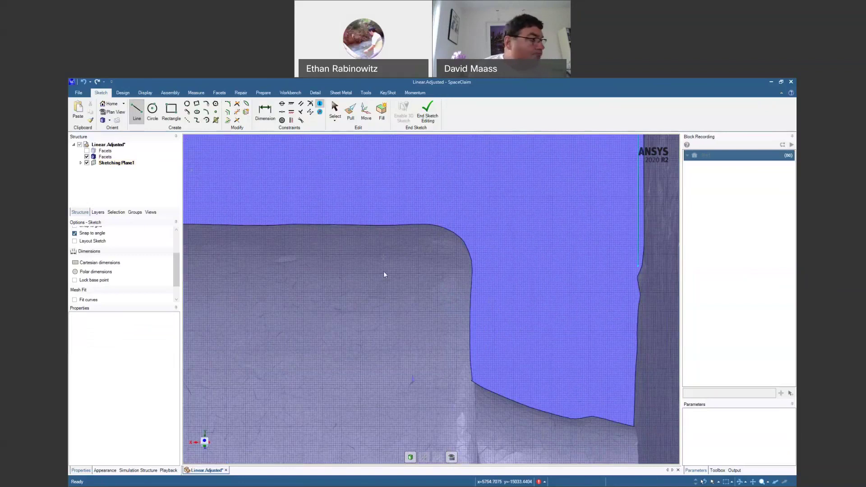
left_click(470, 296)
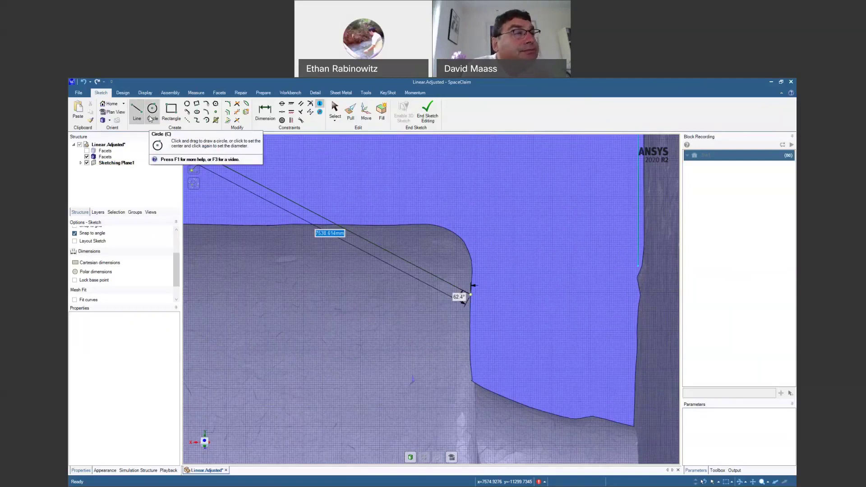
double_click(471, 416)
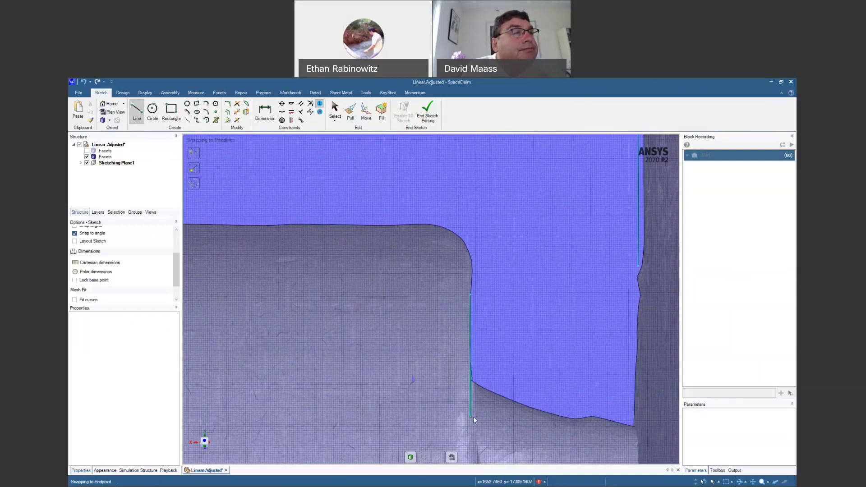
Draw a straight line on the centre axis across the small through hole at the narrow bore's end.
scroll(488, 370, "down", 4)
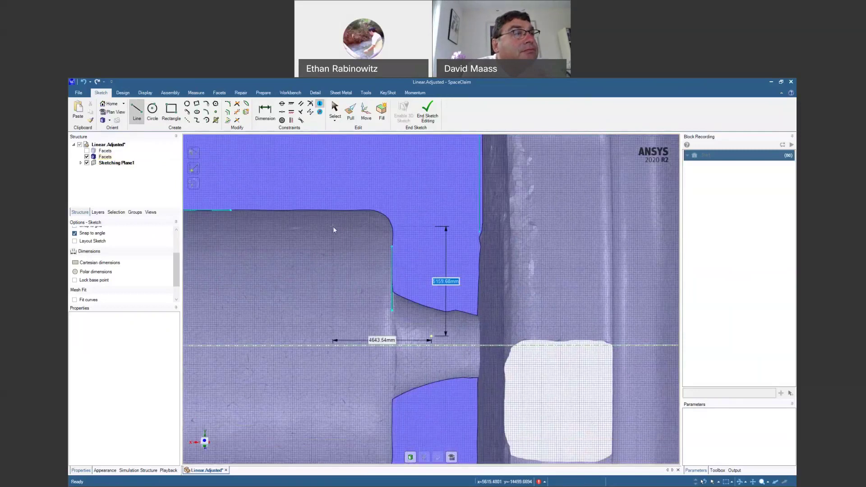
scroll(494, 332, "up", 2)
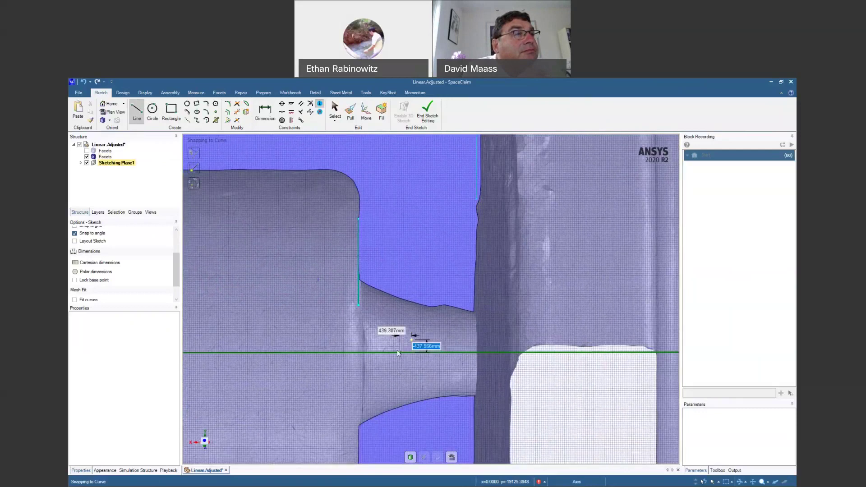
left_click(364, 353)
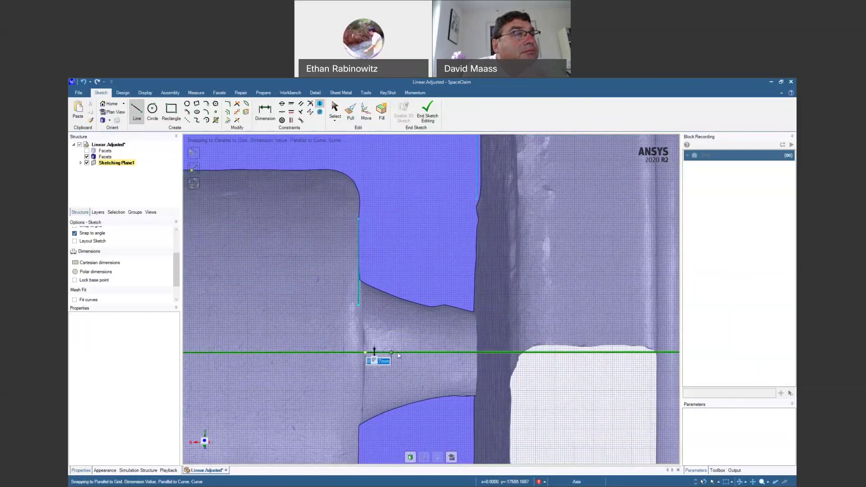
left_click(459, 352)
key("Escape")
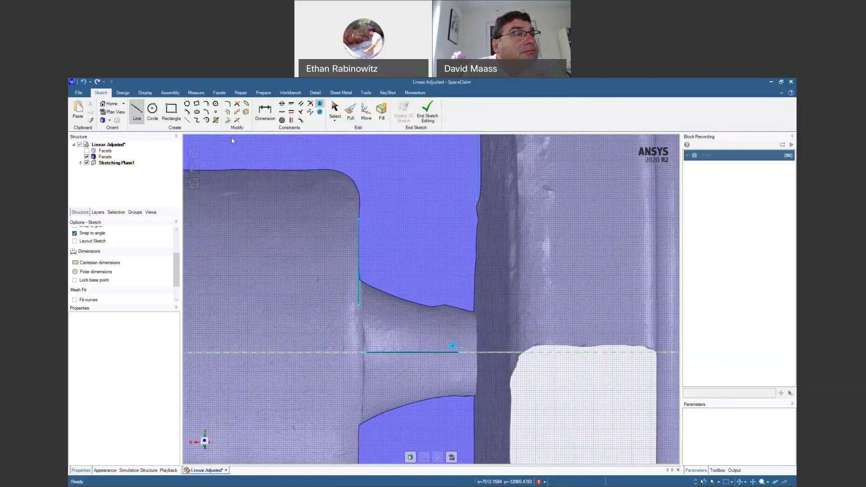
Close sharp corners between the narrow bore line, its end face line, the centre axis line and the flange's end face line.
left_click(235, 104)
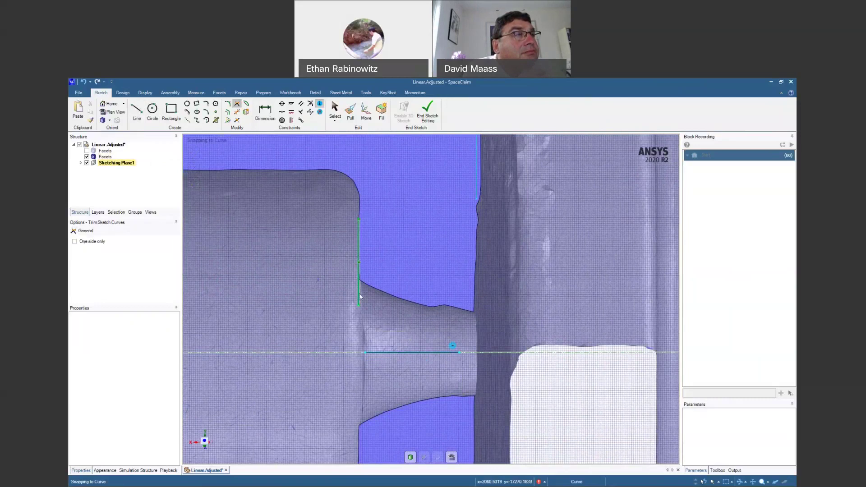
left_click(373, 352)
left_click(477, 195)
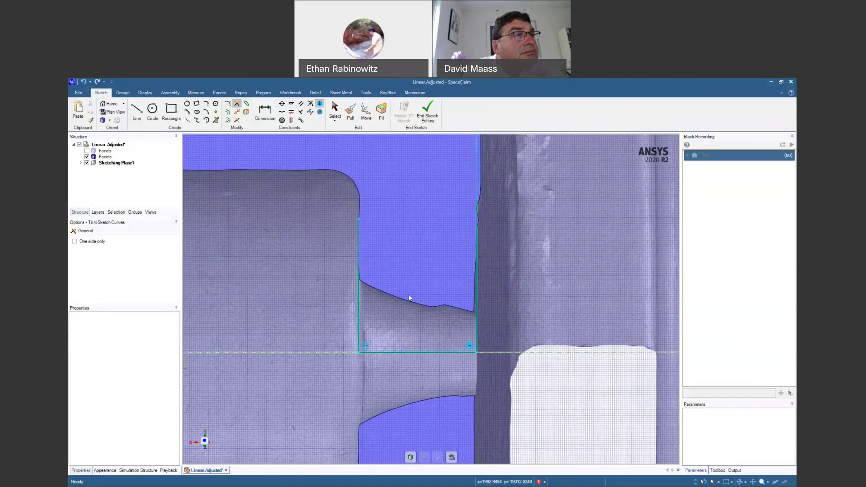
scroll(408, 294, "down", 3)
scroll(412, 270, "up", 2)
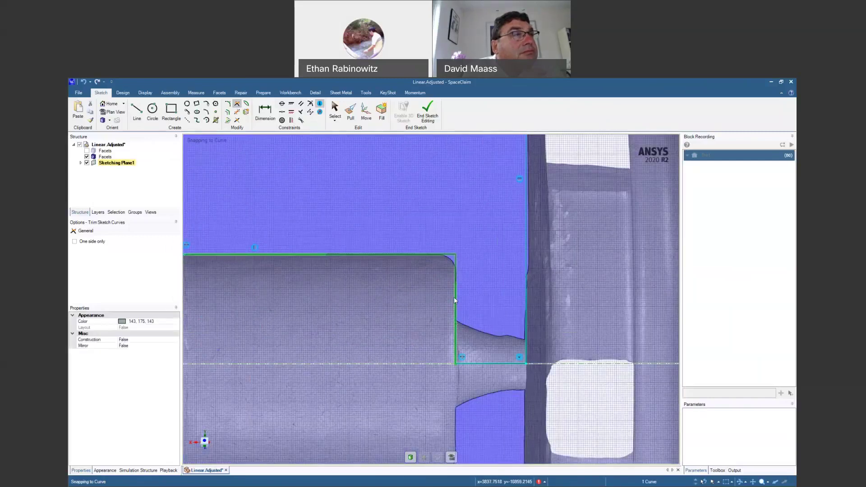
scroll(409, 294, "down", 1)
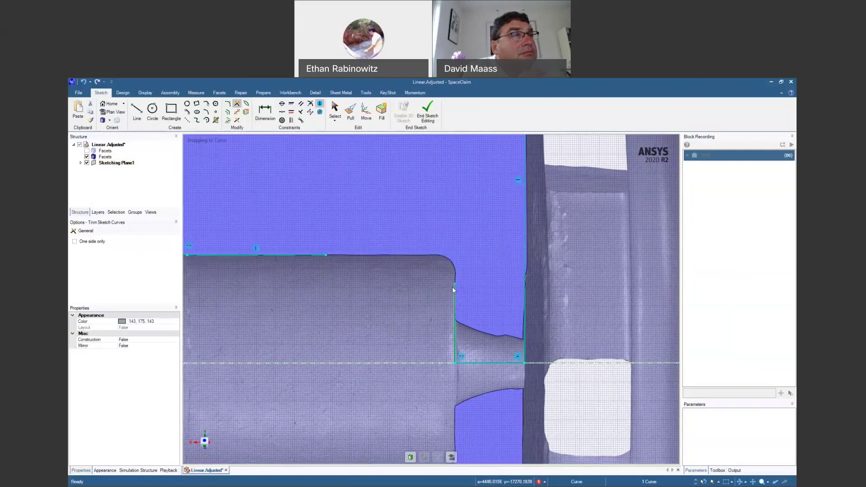
left_click(322, 255)
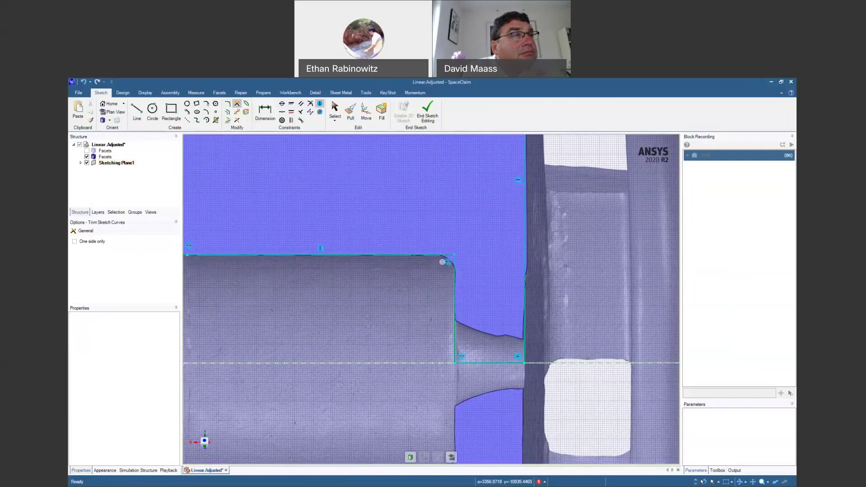
Draw a straight line along the flange's shoulder face, extending it beyond the flange's outer line.
mouse_move(443, 262)
middle_mouse_down("ctrl")
mouse_move(419, 373)
mouse_move(432, 227)
mouse_move(410, 210)
mouse_move(439, 319)
mouse_move(419, 369)
middle_mouse_up("ctrl")
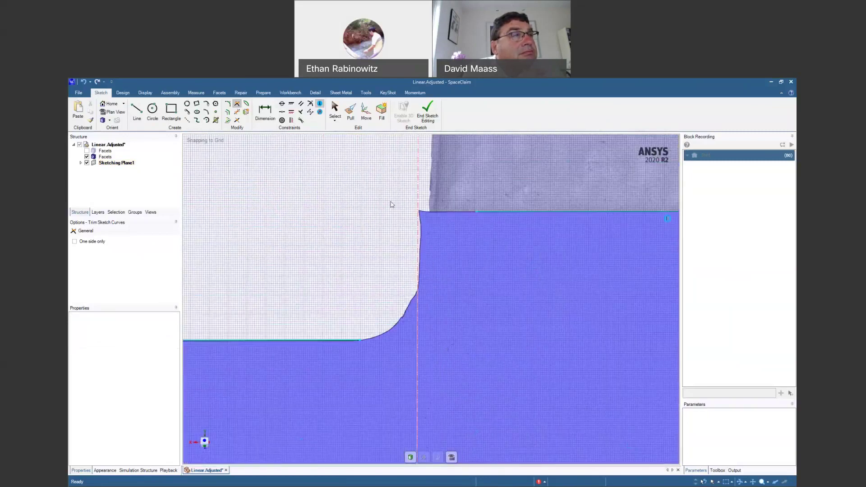
left_click(137, 111)
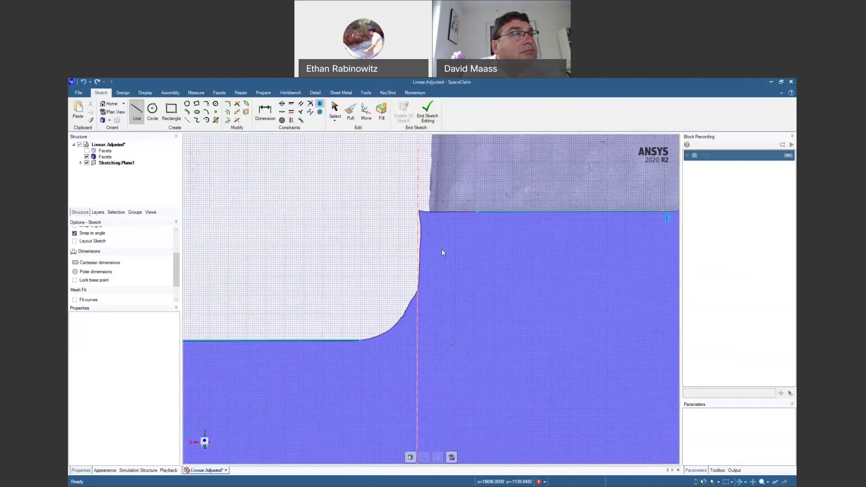
scroll(442, 248, "up", 3)
left_click(391, 305)
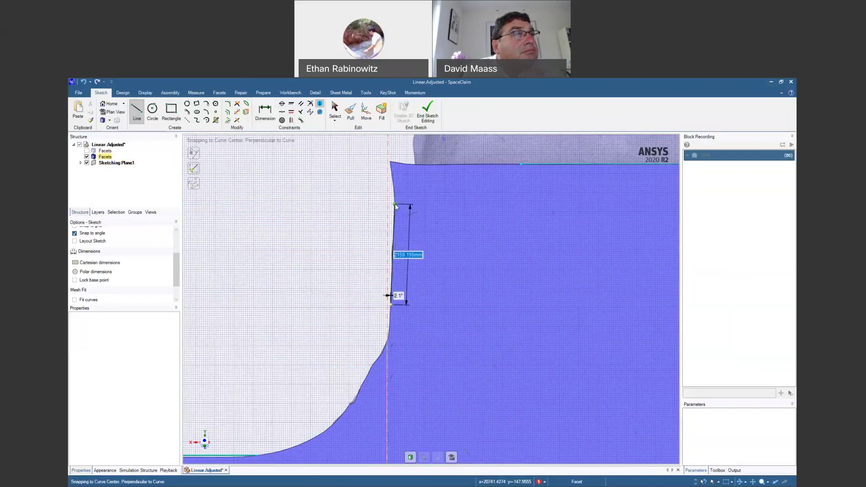
scroll(411, 370, "down", 3)
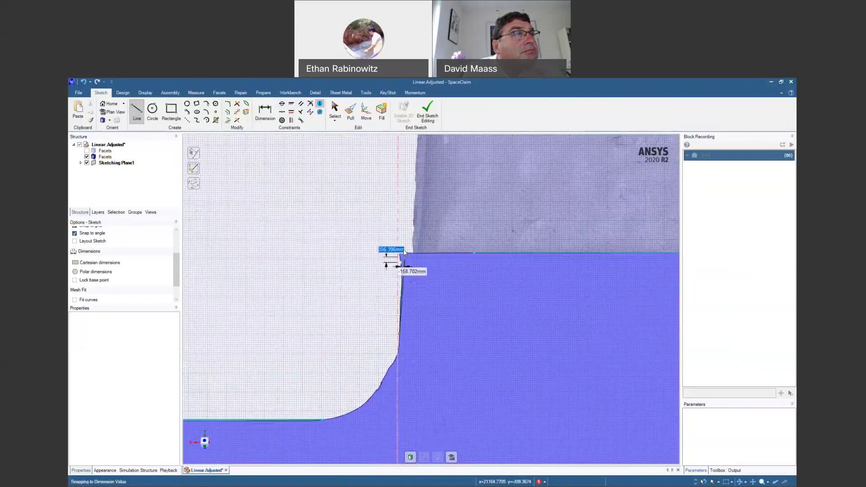
left_click(398, 200)
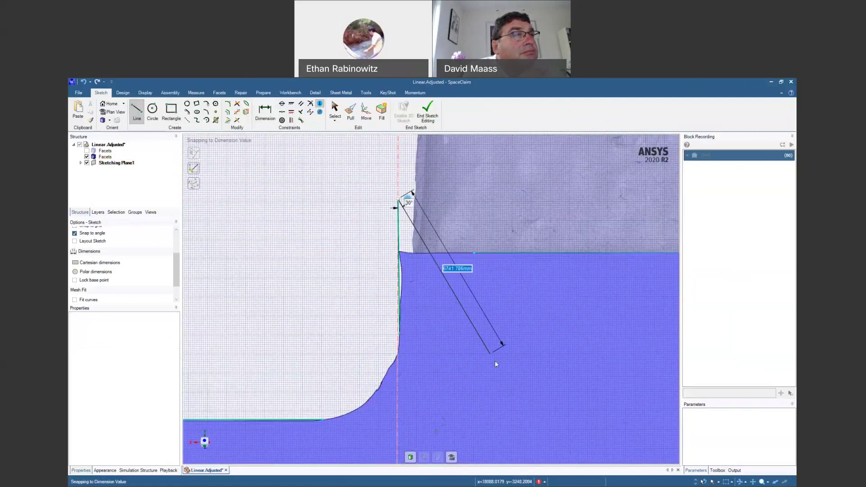
key("Escape")
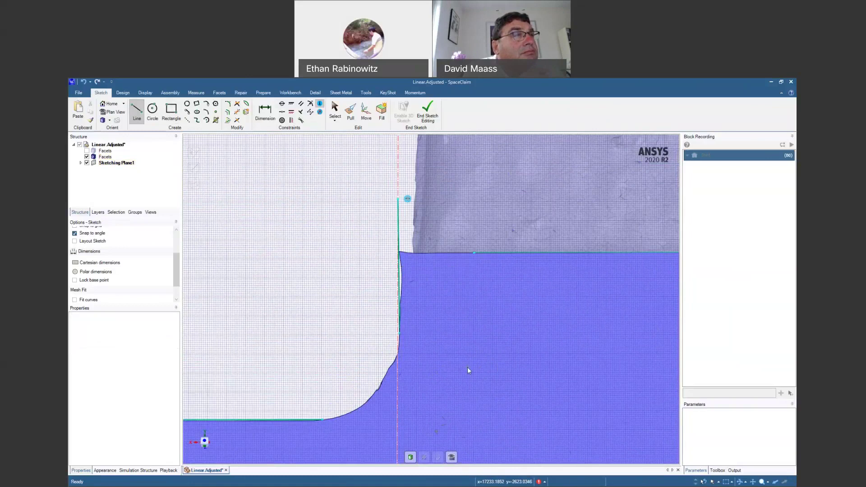
Join the shoulder line to the flange's outer line and the tube's outer line with sharp corners.
scroll(467, 367, "down", 1)
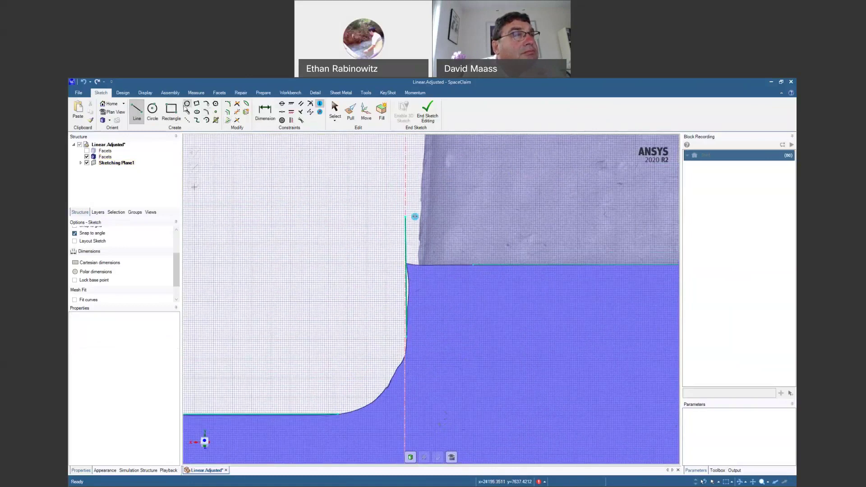
left_click(236, 103)
left_click(491, 265)
left_click(407, 281)
left_click(327, 415)
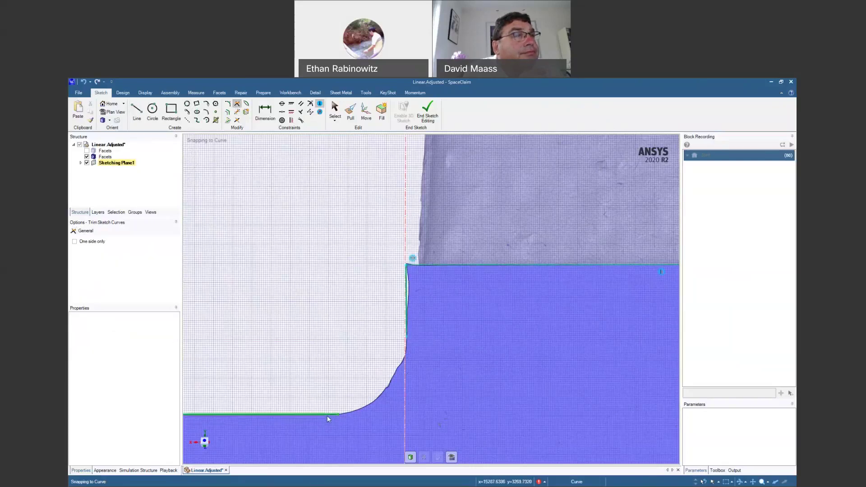
left_click(407, 335)
scroll(443, 354, "down", 3)
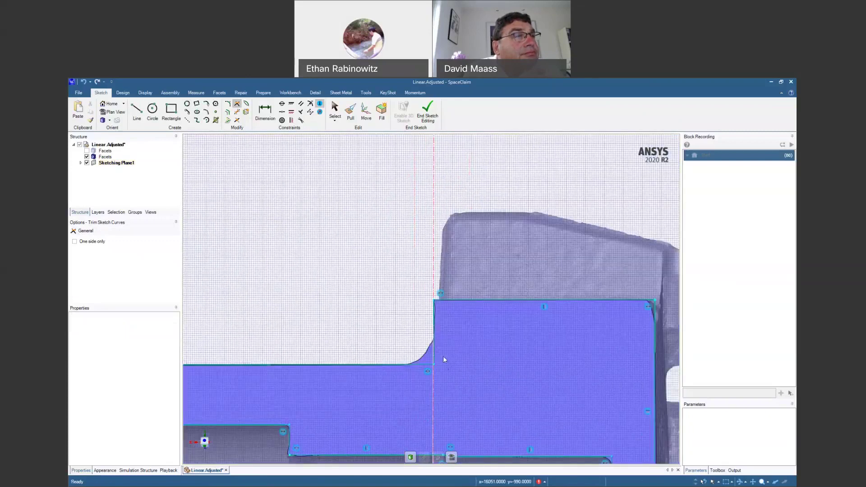
Round the corner between the tube's outer line and the flange's shoulder line to about 3277 mm radius, matching the scanned fillet.
scroll(443, 356, "down", 5)
scroll(443, 358, "up", 10)
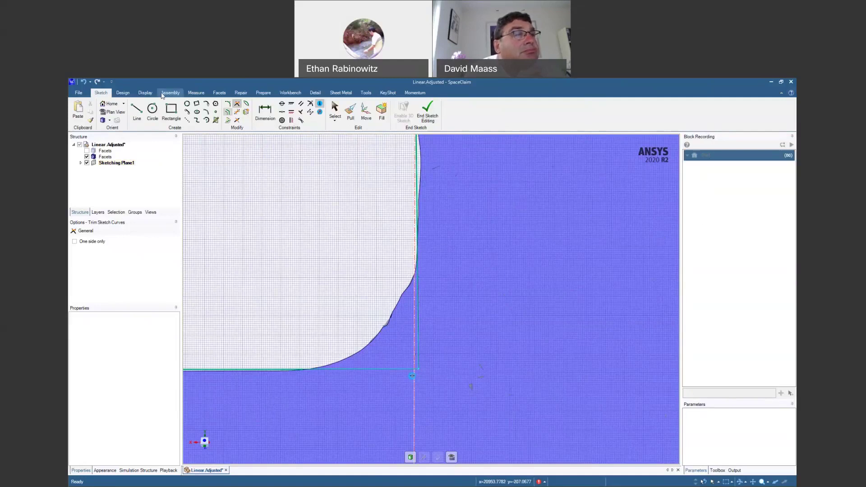
left_click(123, 92)
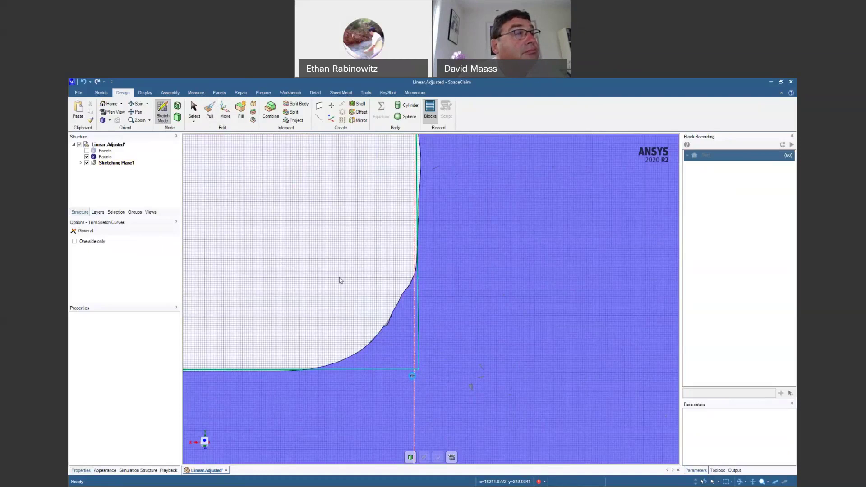
left_click(101, 92)
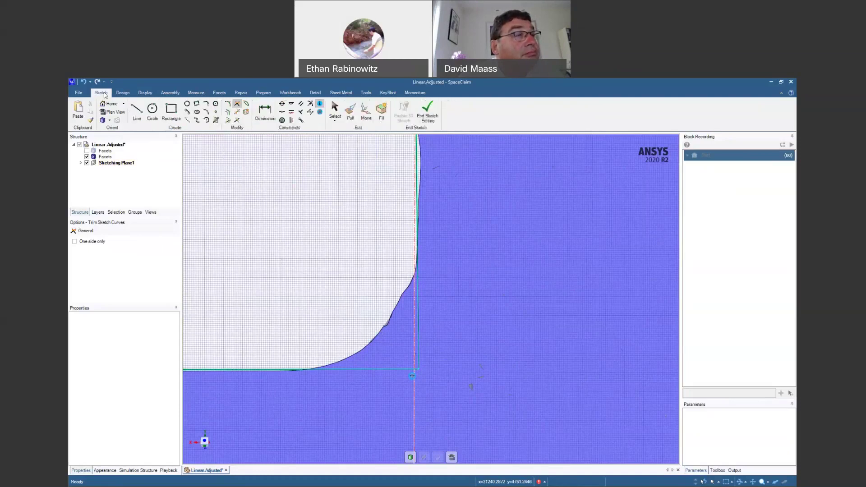
left_click(228, 105)
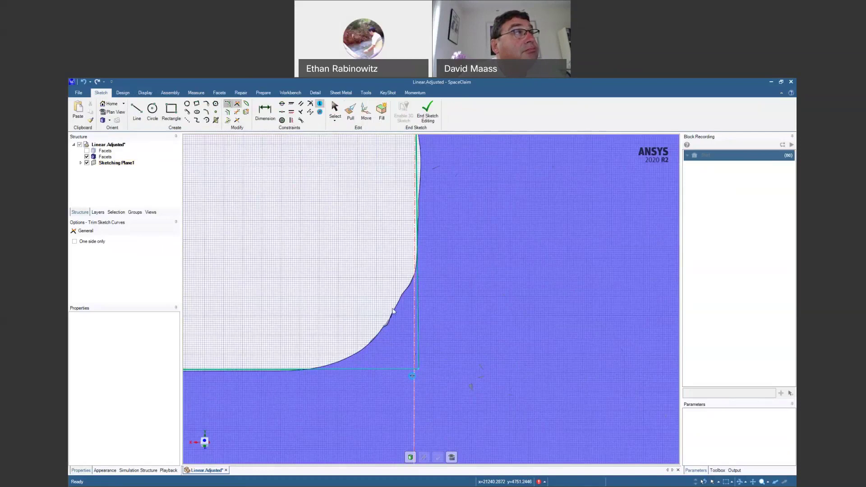
left_click(418, 369)
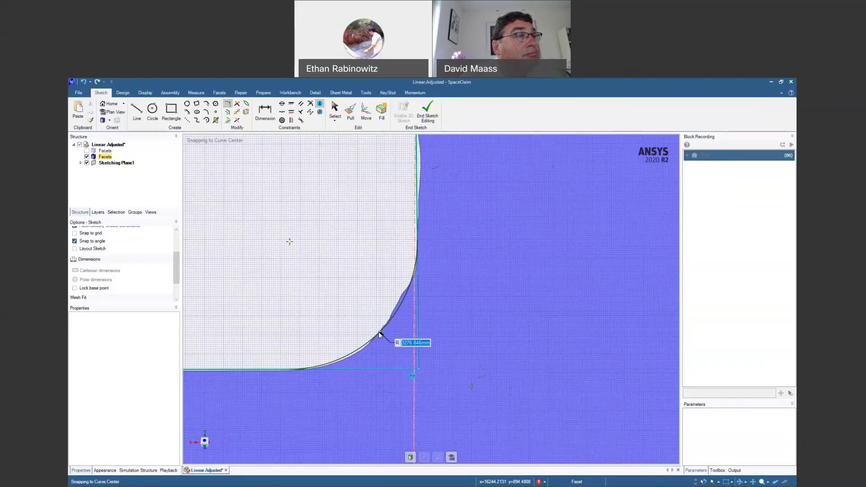
left_click(378, 332)
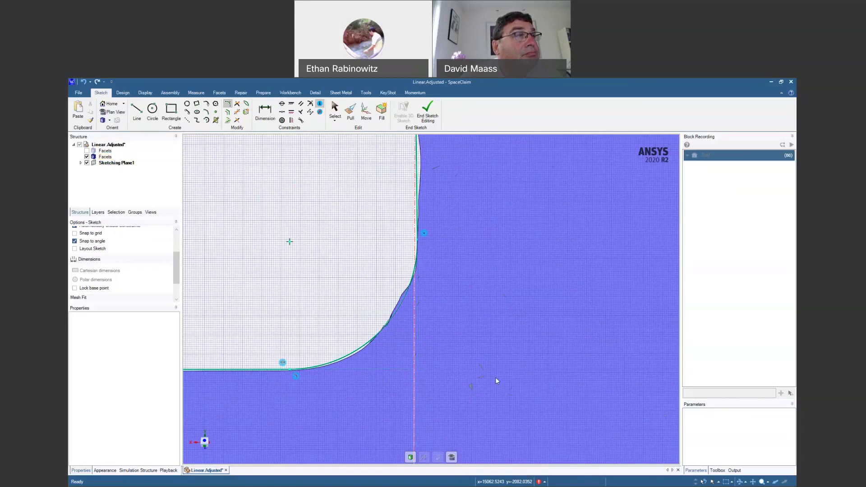
Check the STL import units in the program's file options, leaving them without changes.
left_click(81, 93)
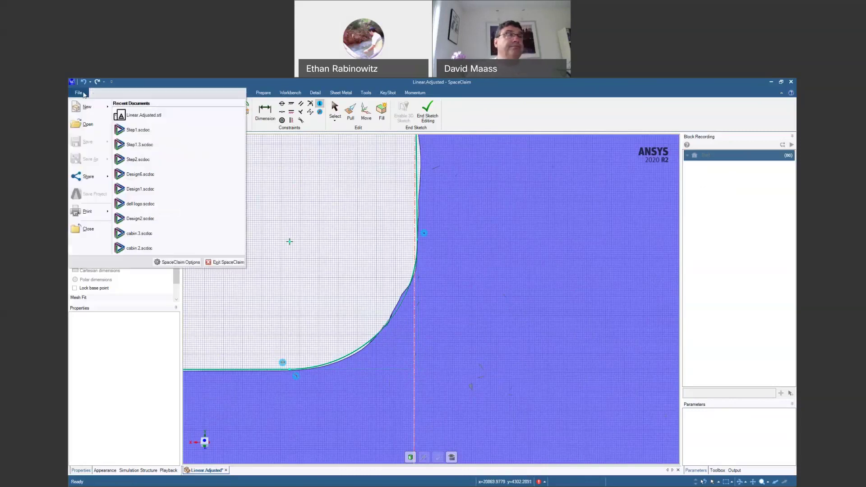
left_click(171, 261)
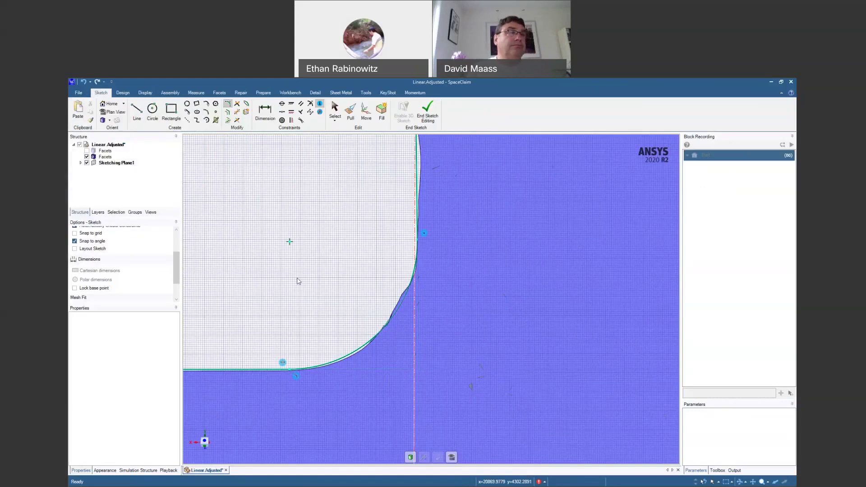
left_click(280, 263)
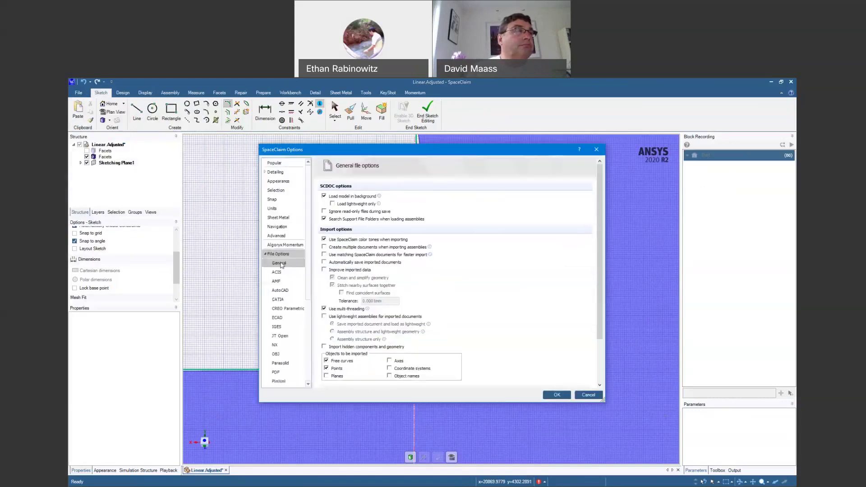
scroll(279, 324, "down", 3)
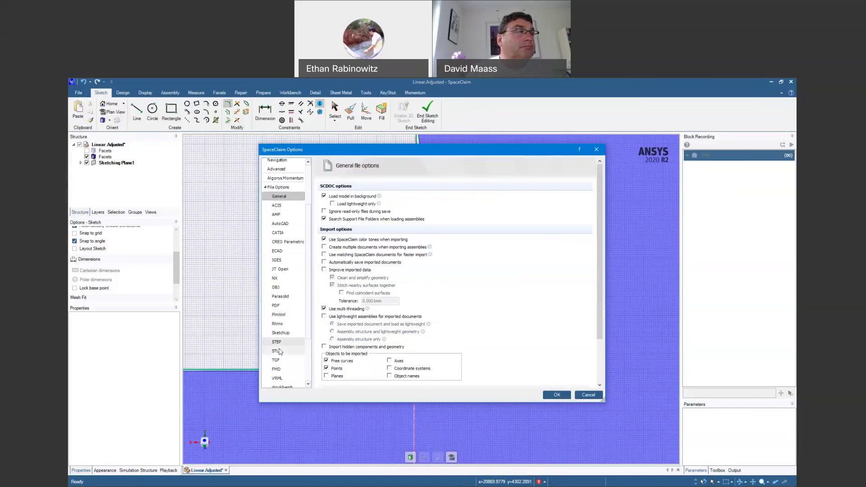
left_click(279, 351)
left_click(370, 199)
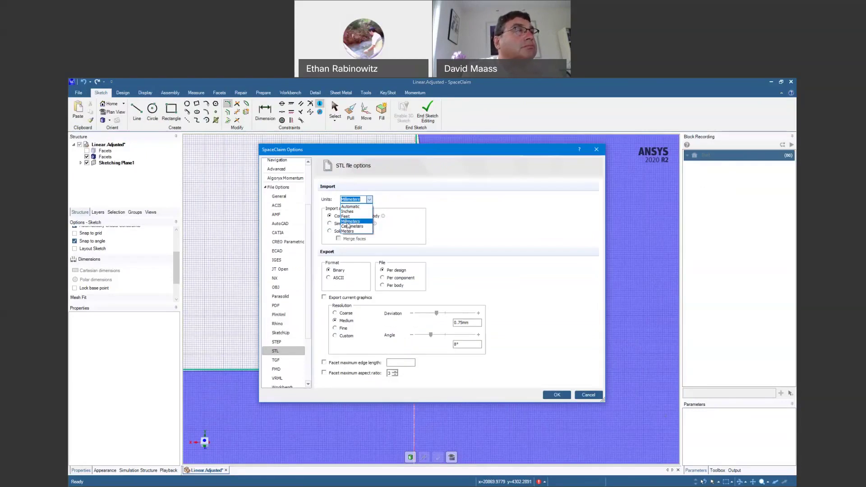
left_click(461, 235)
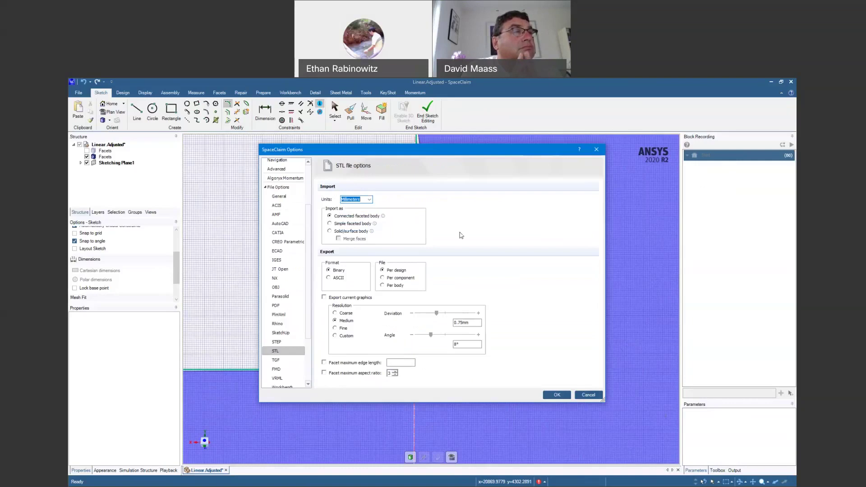
left_click(586, 396)
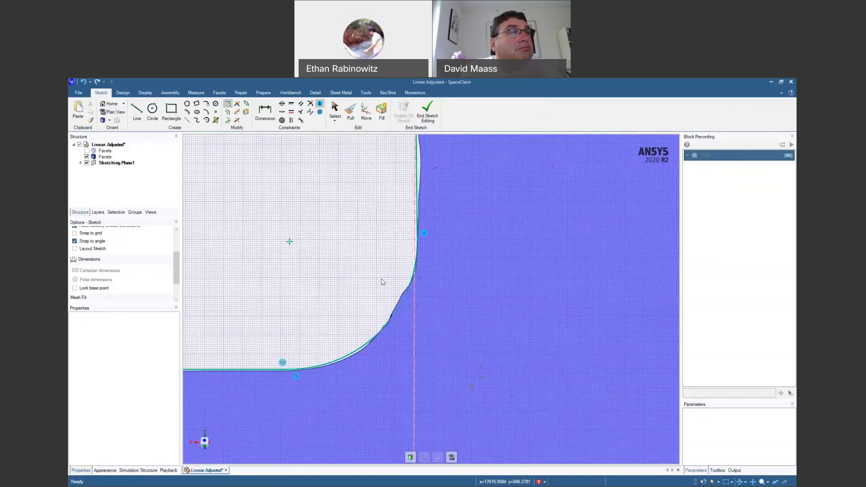
Round the inner corner at the closed end of the narrow bore to about 1013 mm radius, following the scanned edge.
scroll(382, 281, "down", 2)
mouse_move(380, 267)
middle_mouse_down()
mouse_move(379, 256)
mouse_move(379, 285)
middle_mouse_up()
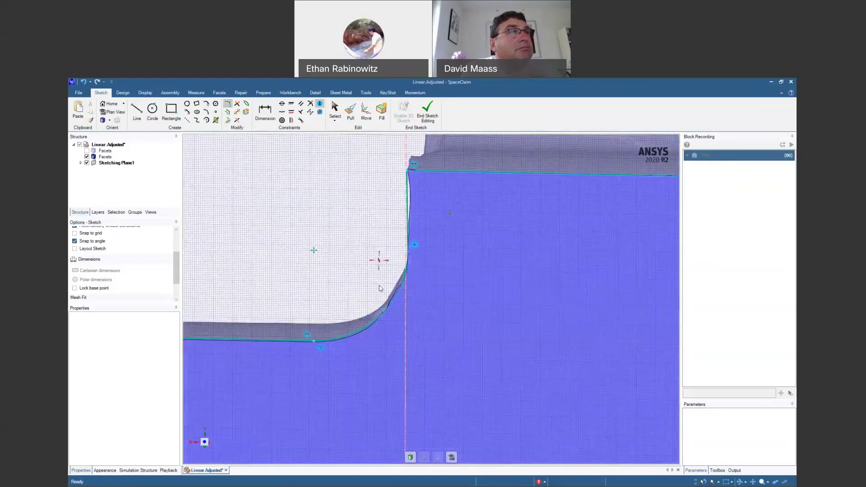
key("v")
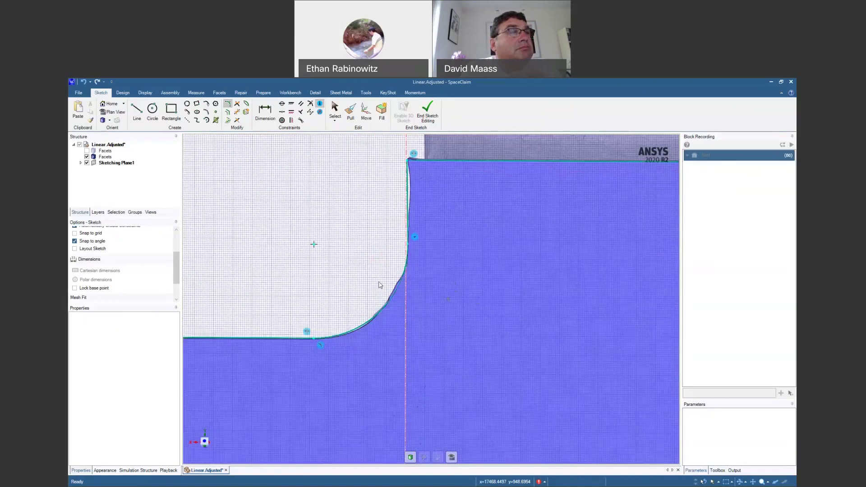
middle_click_drag(433, 312, 424, 229, "ctrl")
middle_click_drag(466, 288, 453, 235, "shift")
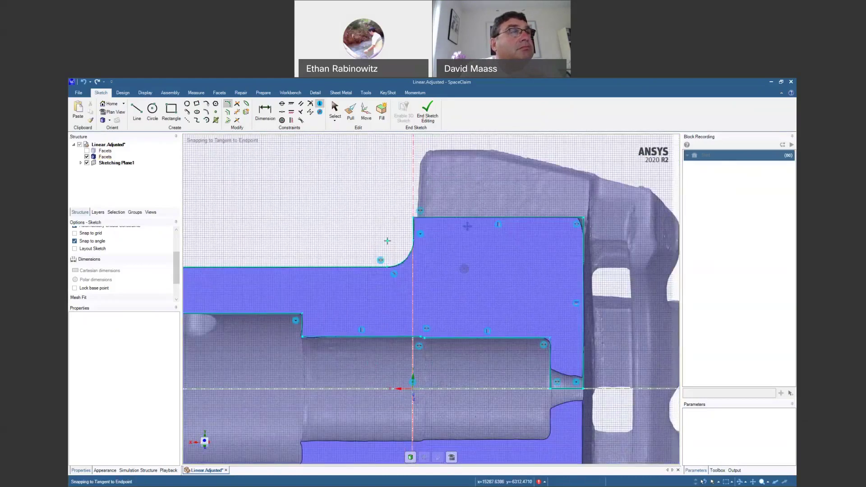
scroll(541, 334, "up", 5)
left_click(537, 321)
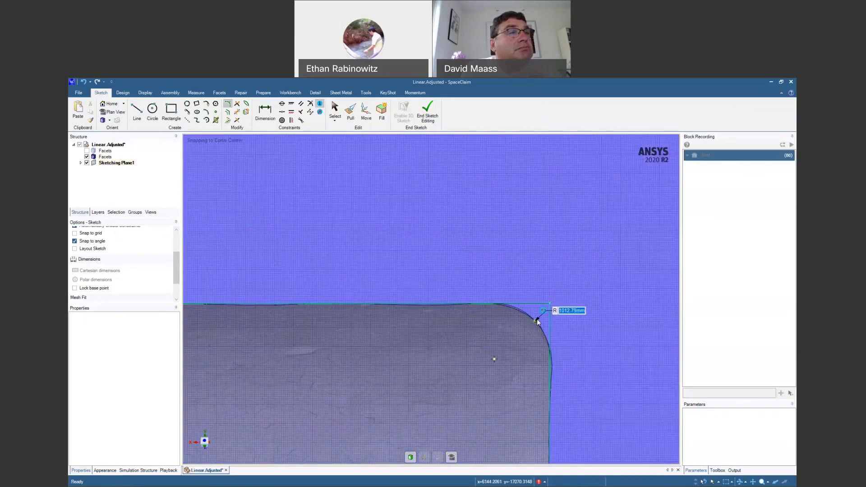
left_click(538, 320)
scroll(494, 358, "down", 10)
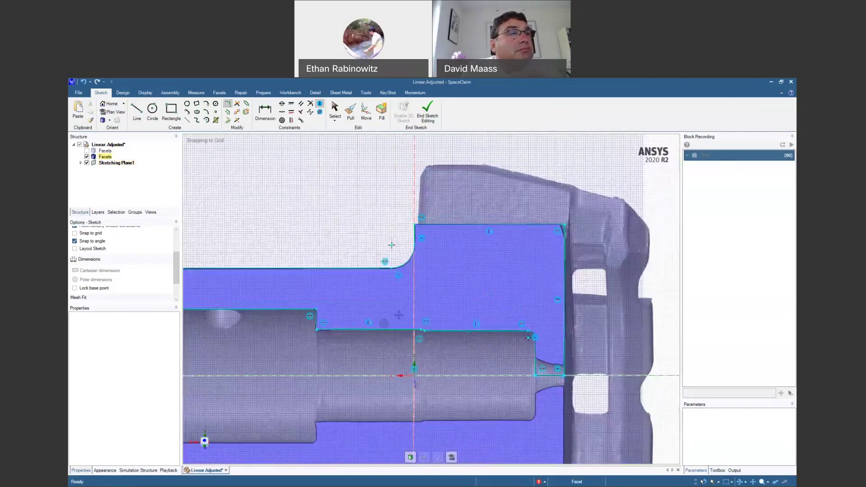
Examine how the sketch profile follows the scanned section at the small bore step, the chamfered open end and along the whole tube.
scroll(459, 305, "up", 8)
middle_click_drag(457, 348, 457, 307, "ctrl")
middle_click_drag(624, 296, 456, 317, "shift")
scroll(457, 317, "up", 8)
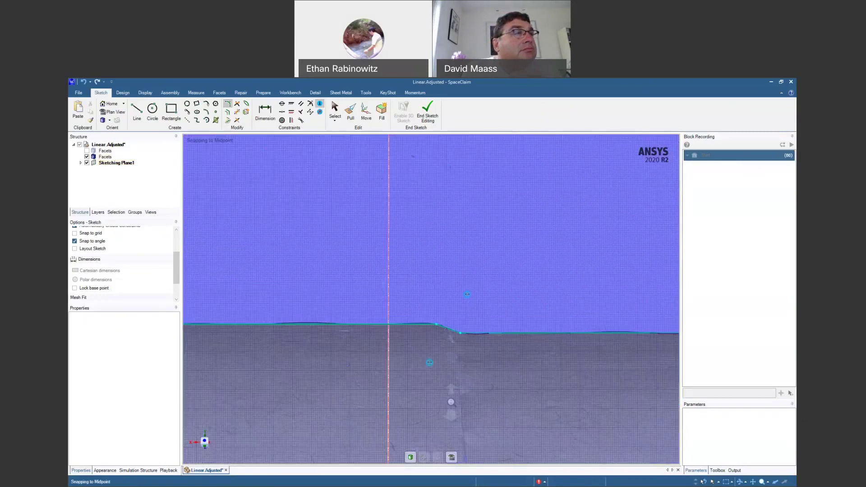
scroll(456, 317, "down", 9)
mouse_move(293, 276)
middle_mouse_down("shift")
mouse_move(476, 291)
mouse_move(485, 267)
middle_mouse_up("shift")
mouse_move(360, 324)
middle_mouse_down("ctrl")
mouse_move(365, 389)
mouse_move(351, 317)
mouse_move(498, 309)
middle_mouse_up("ctrl")
middle_click_drag(261, 270, 559, 298, "shift")
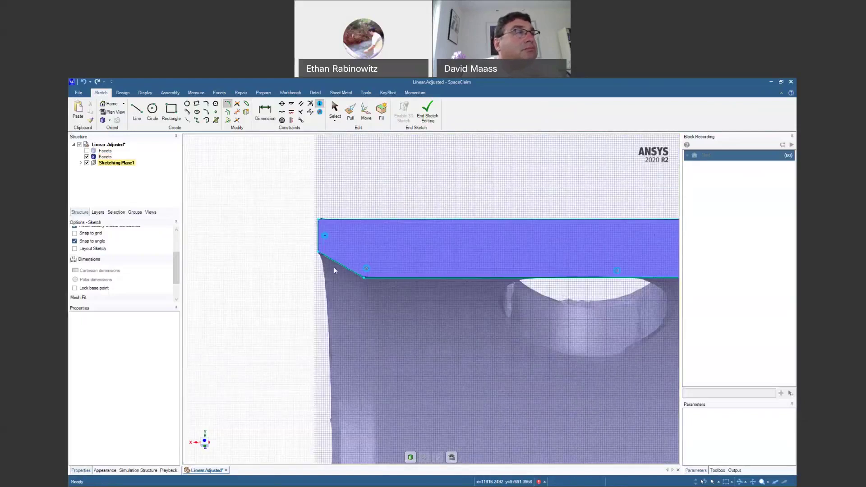
scroll(333, 267, "up", 5)
mouse_move(449, 306)
middle_mouse_down("ctrl")
mouse_move(447, 336)
mouse_move(448, 307)
middle_mouse_up("ctrl")
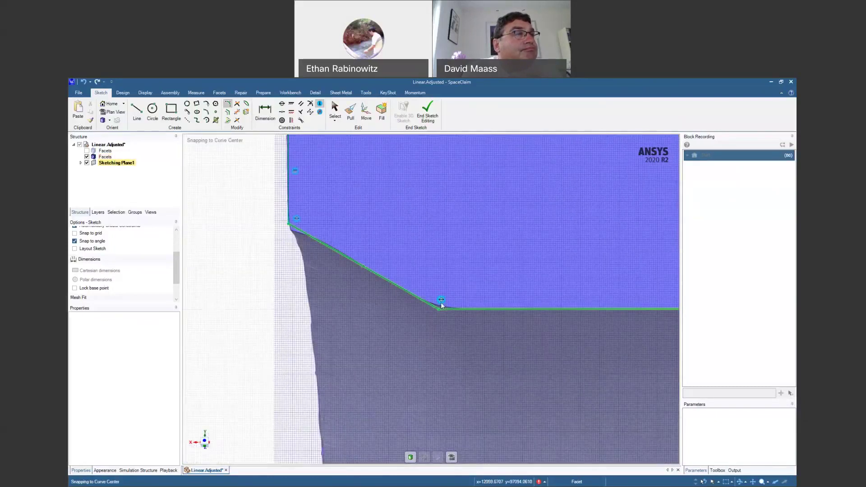
scroll(440, 351, "down", 5)
mouse_move(480, 326)
middle_mouse_down("ctrl")
mouse_move(339, 300)
mouse_move(340, 217)
middle_mouse_up("ctrl")
middle_click_drag(365, 242, 259, 230, "ctrl")
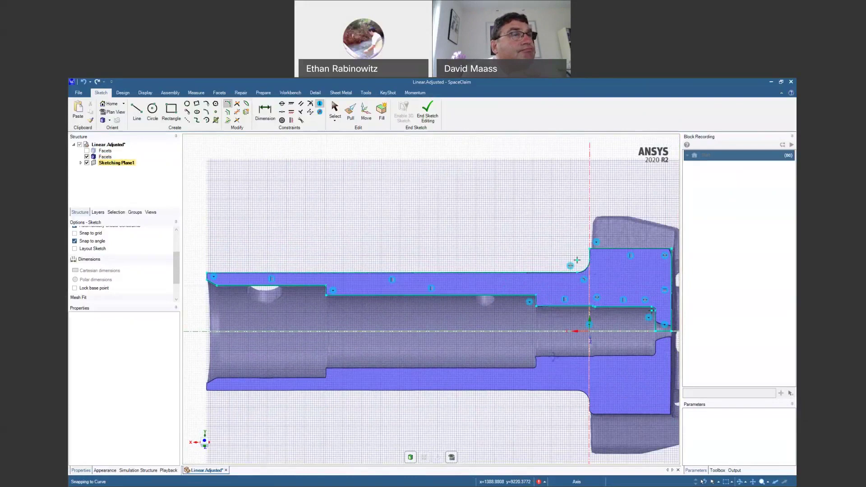
mouse_move(479, 309)
middle_mouse_down()
mouse_move(518, 325)
mouse_move(497, 318)
middle_mouse_up()
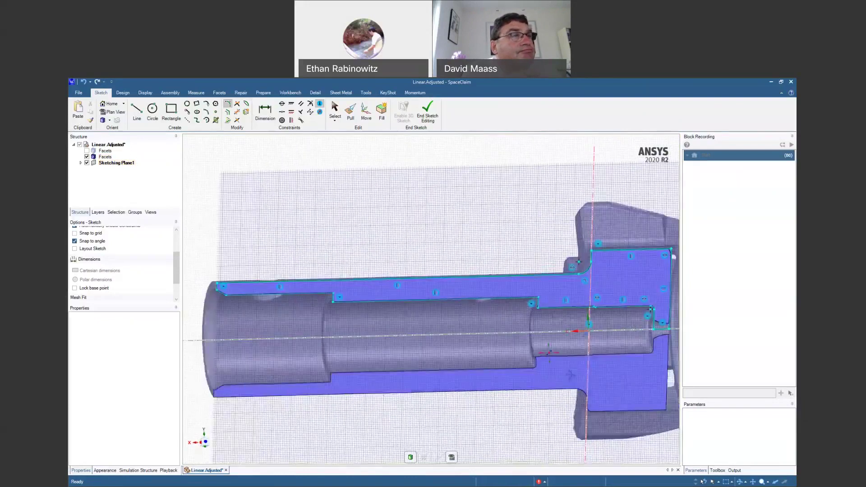
Try to dimension the length of the tube's outer line.
left_click(265, 113)
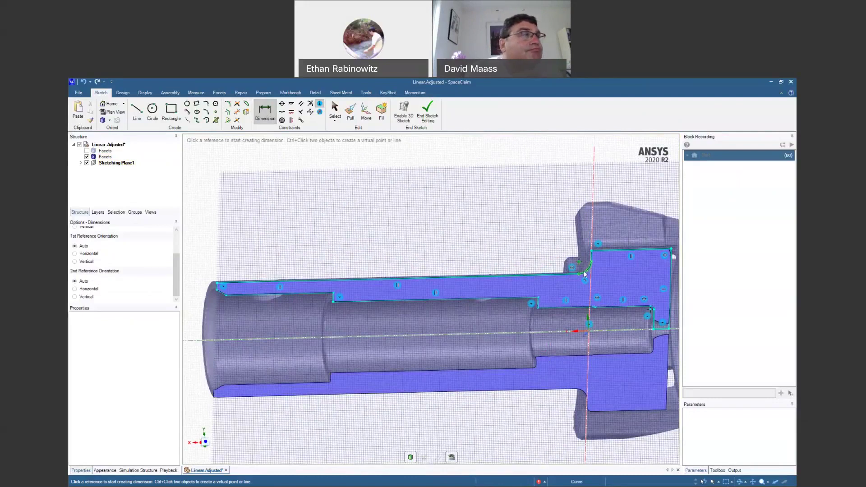
scroll(584, 274, "up", 4)
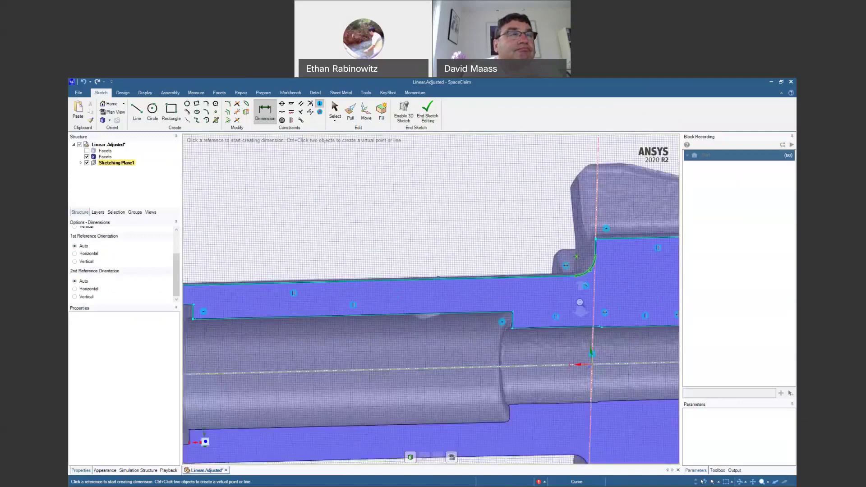
scroll(583, 276, "down", 4)
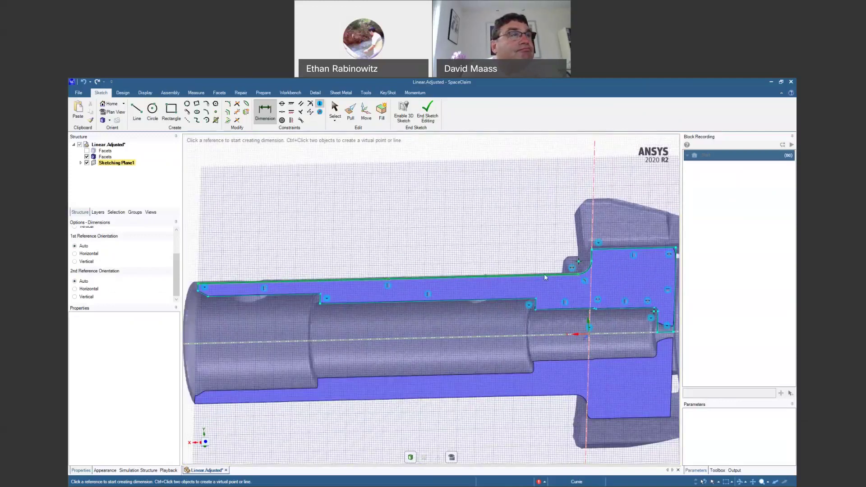
left_click(544, 262)
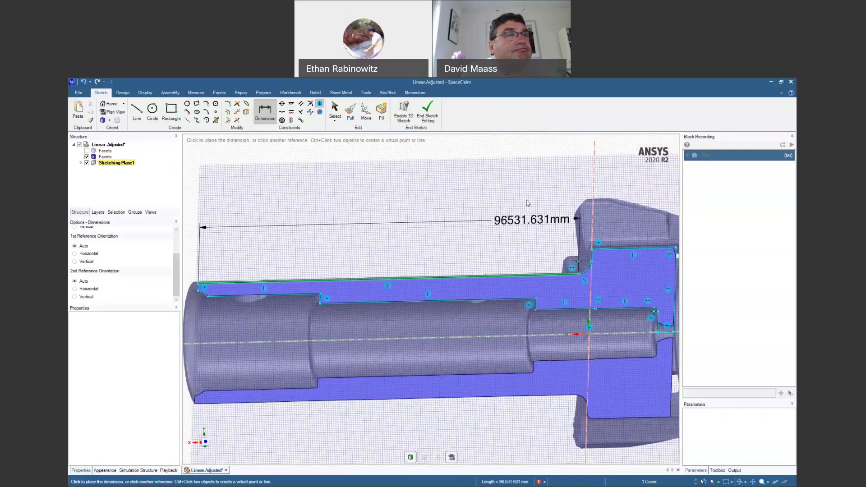
middle_click_drag(504, 222, 566, 250)
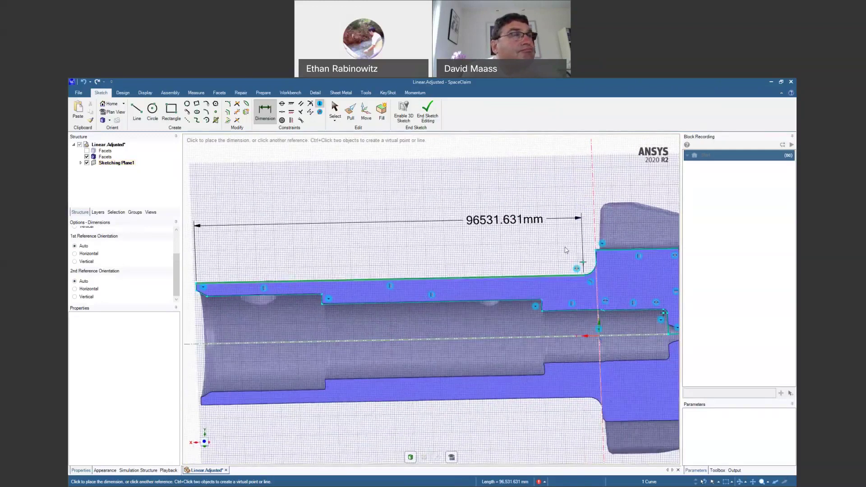
scroll(566, 250, "up", 5)
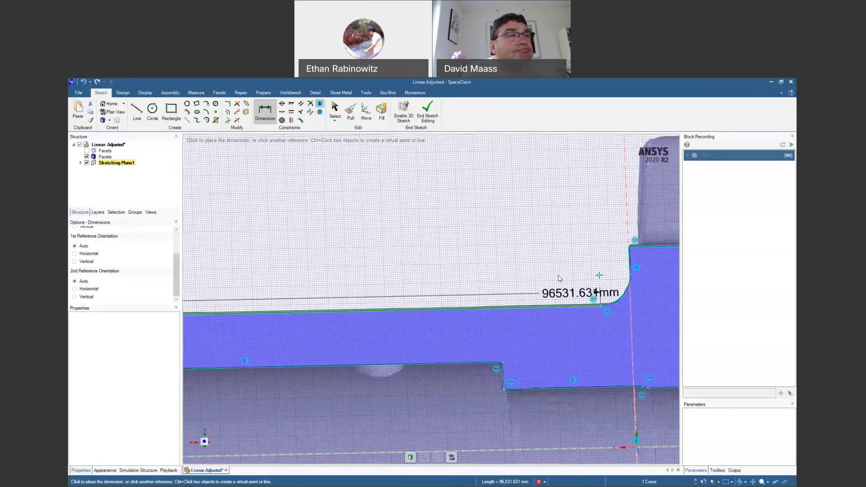
scroll(559, 278, "down", 5)
key("Escape")
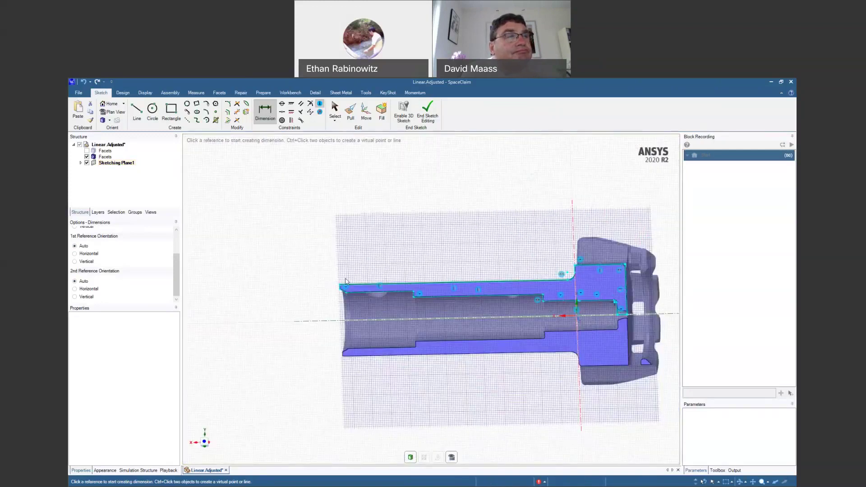
Try to dimension the distance from the tube's open end face line to the flange's shoulder line.
scroll(345, 281, "up", 5)
left_click(329, 339)
scroll(329, 340, "down", 3)
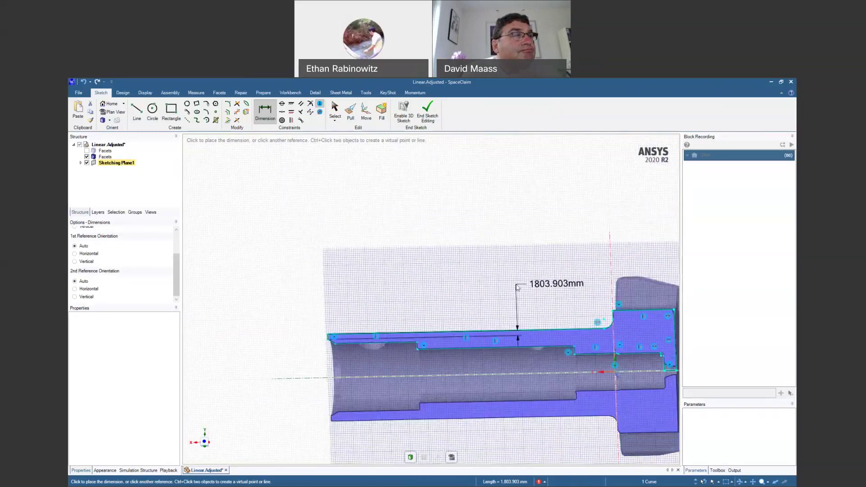
scroll(534, 320, "up", 4)
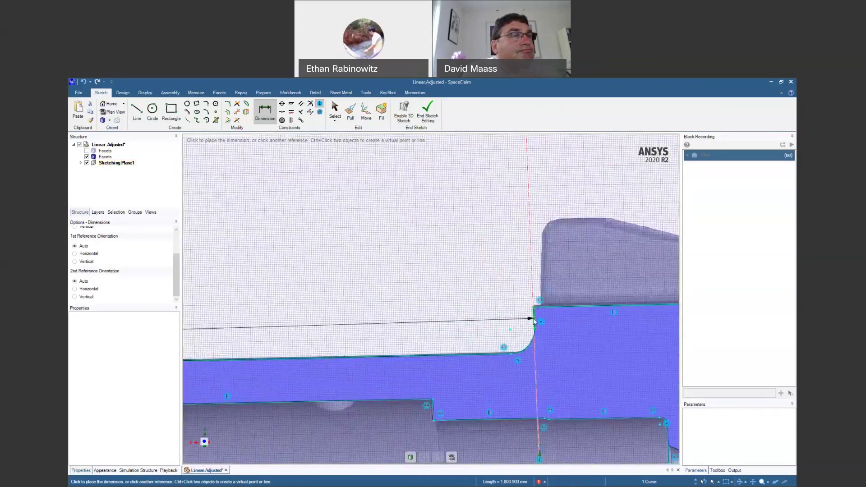
left_click(526, 323)
scroll(527, 323, "down", 3)
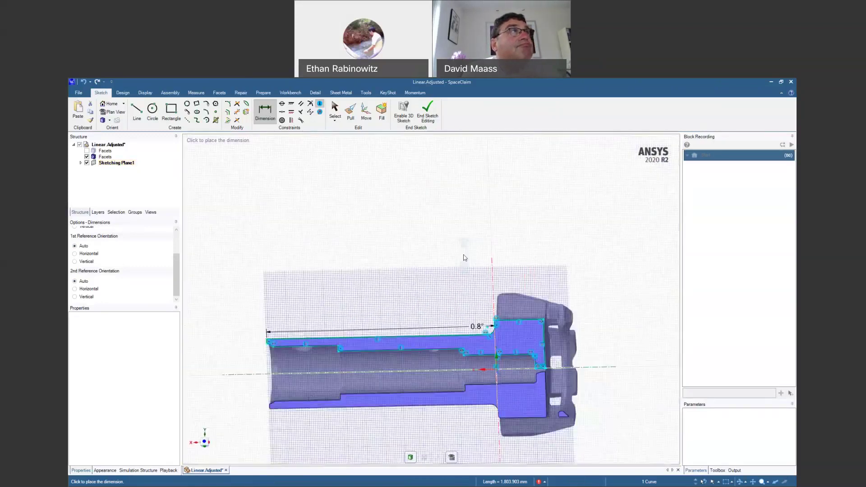
key("Escape")
Apply a Horizontal constraint to the flange's short shoulder line.
scroll(506, 329, "up", 2)
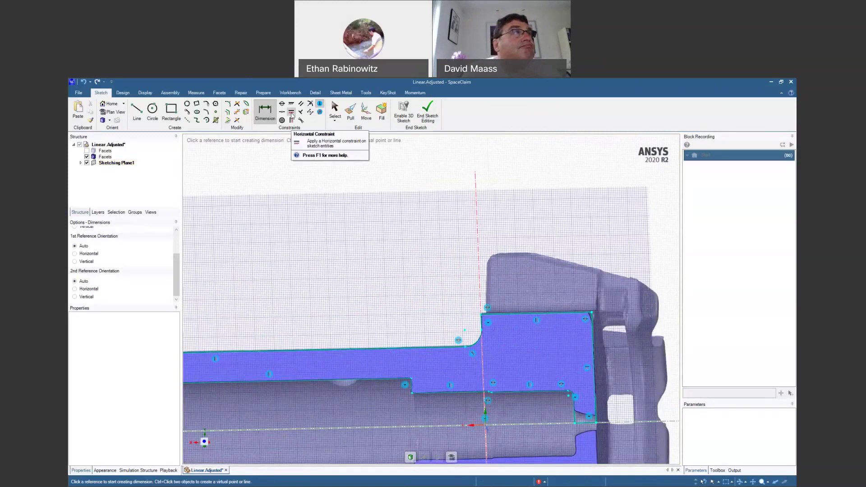
left_click(292, 114)
scroll(501, 325, "up", 4)
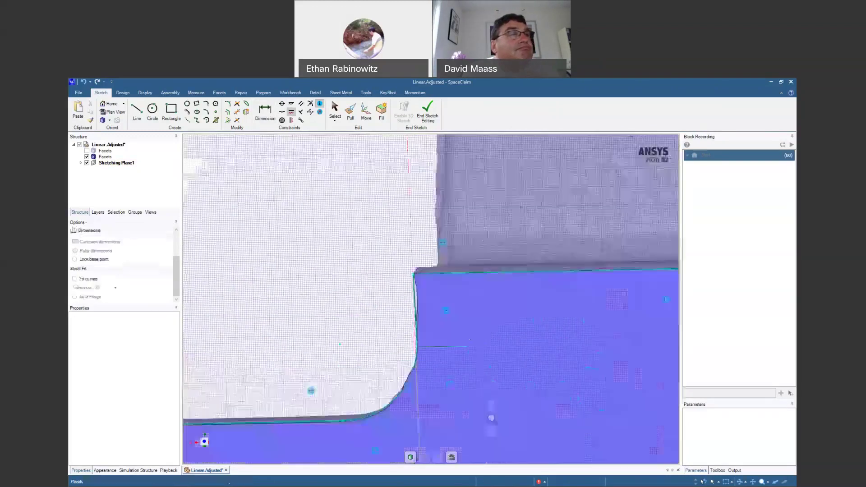
left_click(413, 299)
middle_click_drag(429, 389, 426, 246, "ctrl")
mouse_move(464, 381)
middle_mouse_down("shift")
mouse_move(482, 265)
mouse_move(477, 348)
middle_mouse_up("shift")
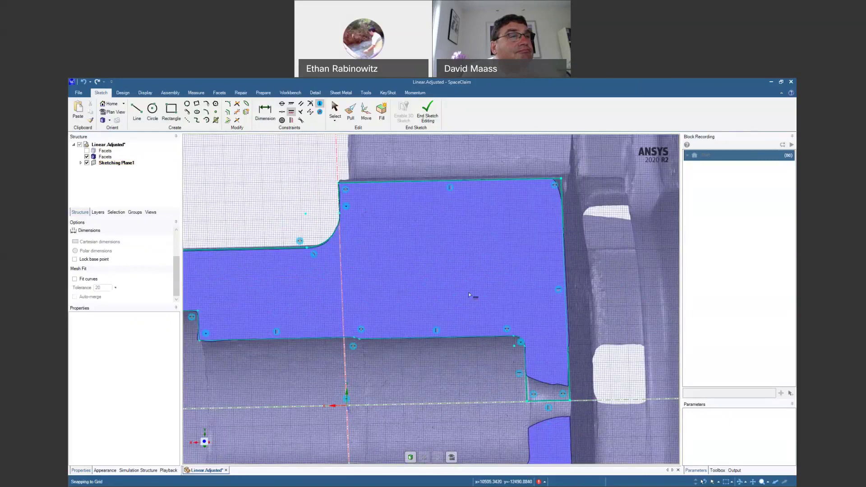
Examine the sketch lines and their constraints from the flange past the bore steps to the chamfered open end.
middle_click_drag(469, 295, 581, 288, "shift")
mouse_move(307, 295)
middle_mouse_down("shift")
mouse_move(455, 287)
mouse_move(740, 298)
middle_mouse_up("shift")
mouse_move(343, 296)
middle_mouse_down("shift")
mouse_move(582, 275)
mouse_move(622, 284)
middle_mouse_up("shift")
scroll(421, 291, "up", 1)
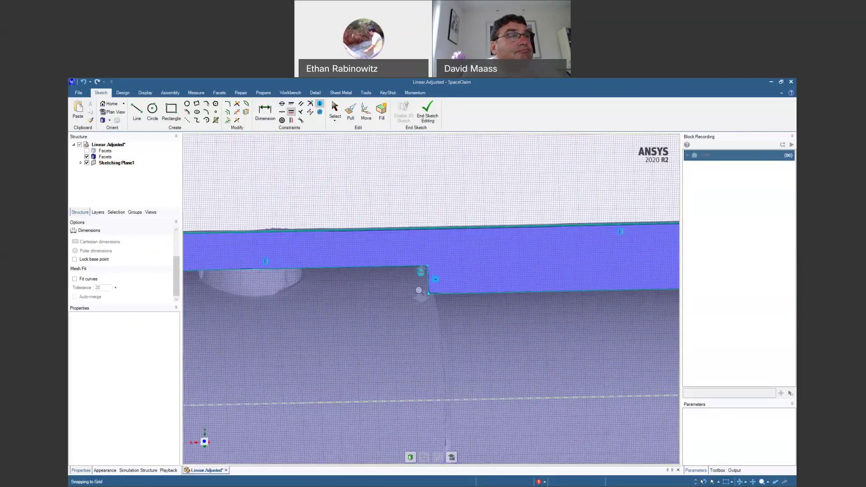
scroll(419, 290, "up", 3)
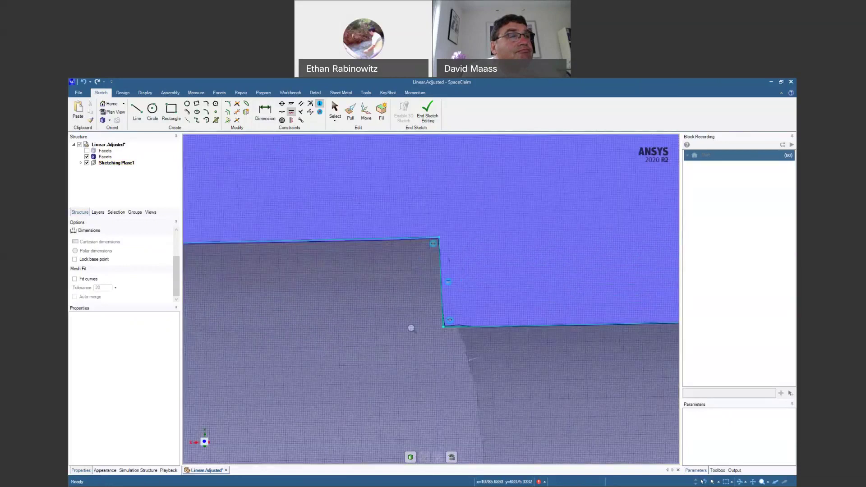
scroll(411, 328, "down", 5)
middle_click_drag(312, 304, 395, 290, "shift")
scroll(311, 310, "up", 5)
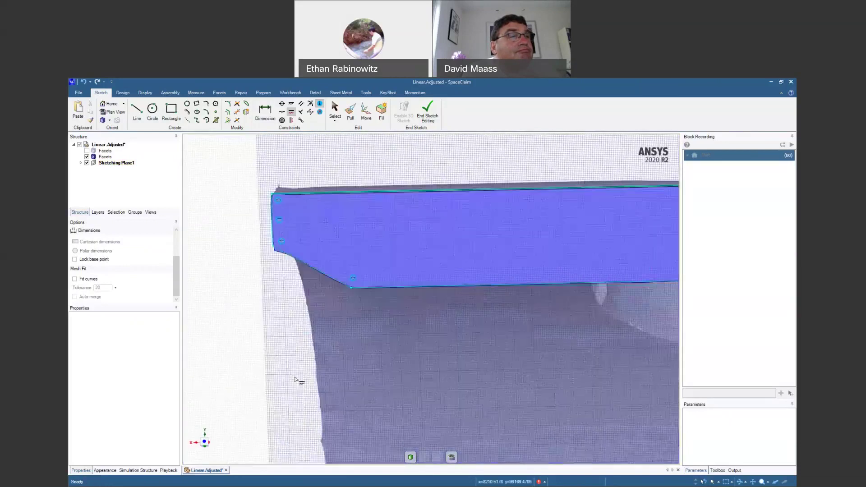
scroll(337, 334, "down", 4)
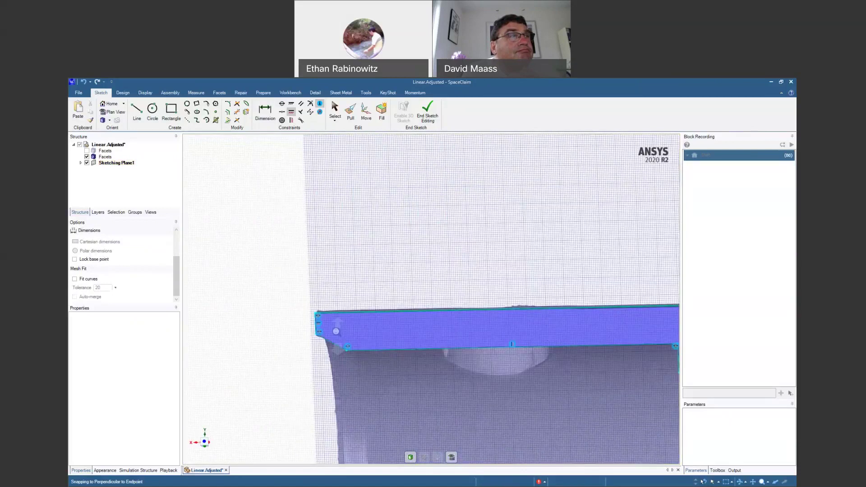
scroll(348, 312, "down", 6)
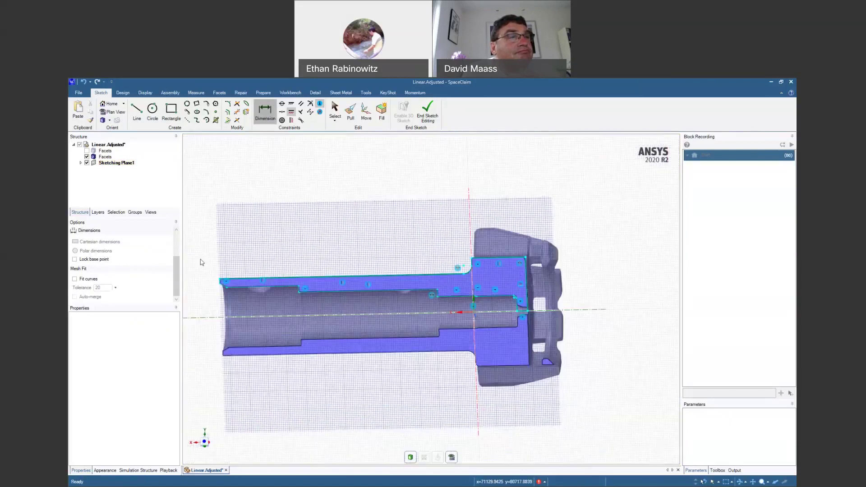
Try to dimension the distance from the open end face line to the constrained flange shoulder line.
scroll(202, 262, "up", 5)
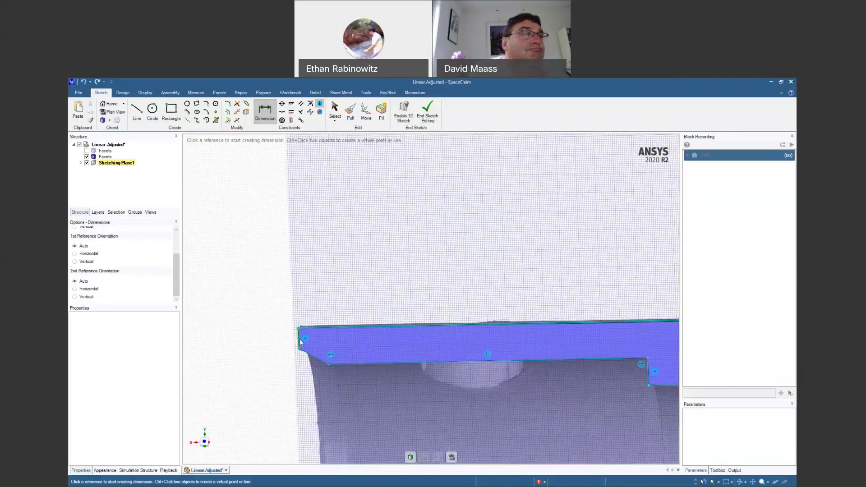
left_click(300, 340)
scroll(313, 317, "down", 3)
middle_click_drag(434, 289, 184, 315, "ctrl")
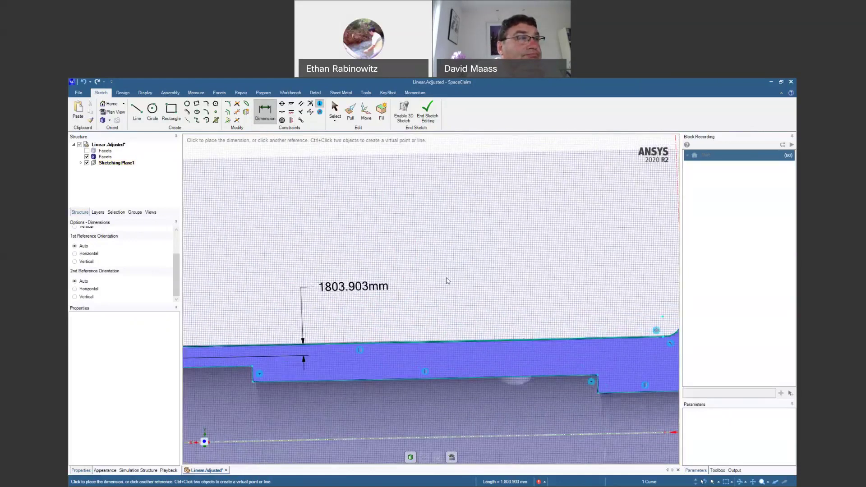
middle_click_drag(590, 295, 426, 310, "ctrl")
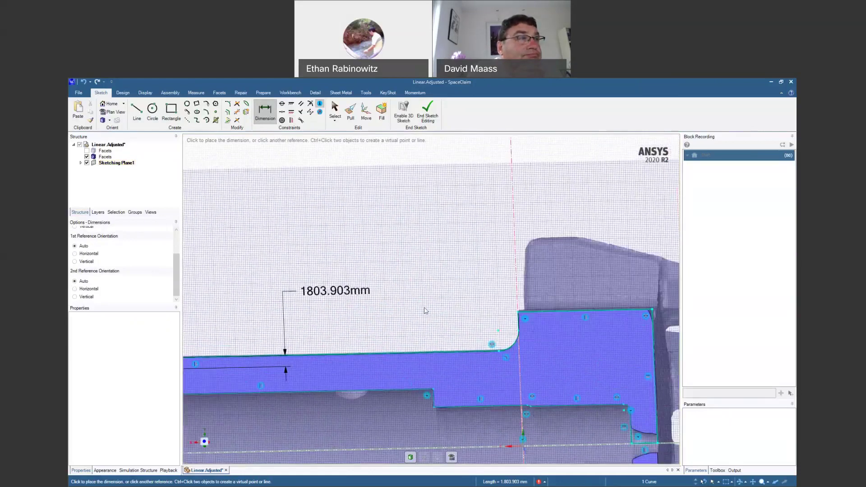
left_click(517, 324)
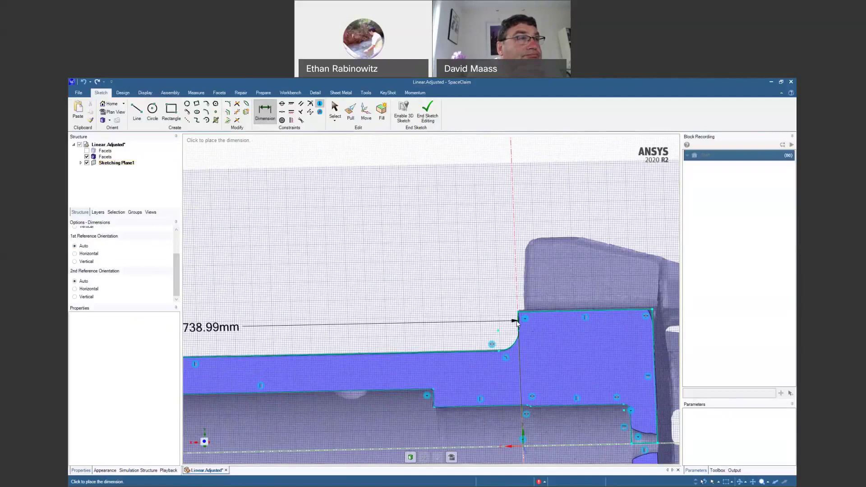
mouse_move(499, 336)
middle_mouse_down("shift")
mouse_move(487, 442)
mouse_move(493, 333)
middle_mouse_up("shift")
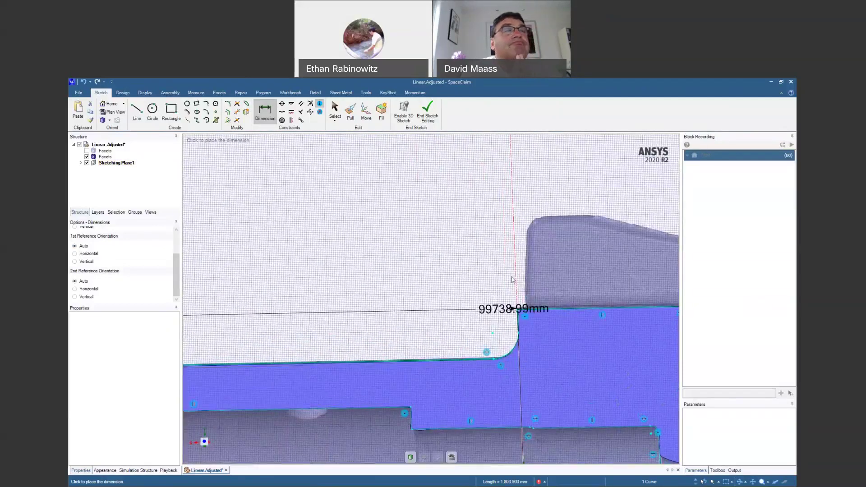
left_click(526, 374)
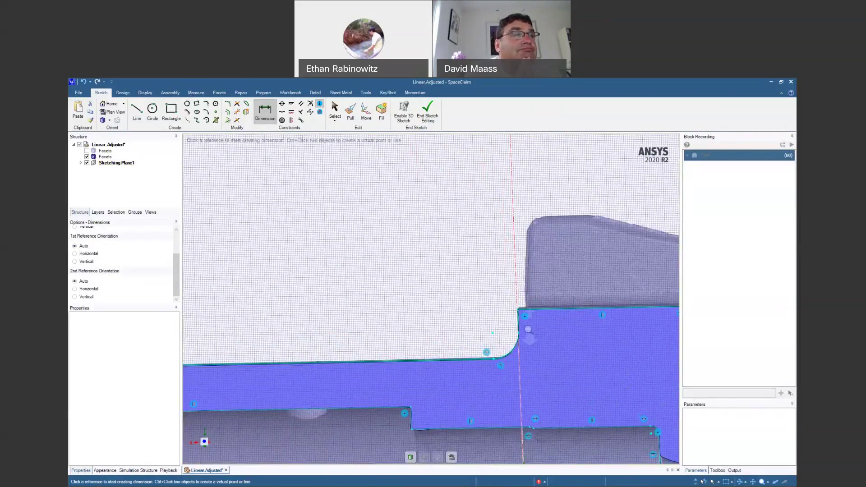
Dimension the tube's length from the flange's shoulder line to the open end face line, placing the dimension above the tube.
scroll(528, 329, "up", 5)
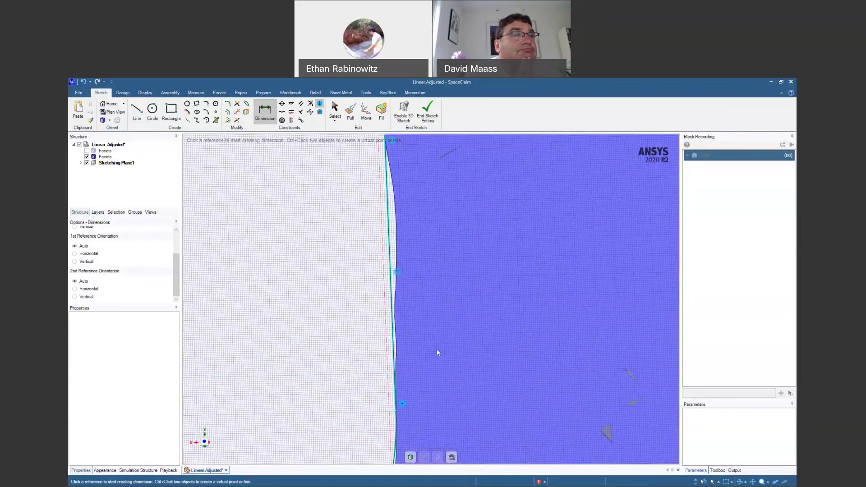
left_click(391, 279)
scroll(433, 244, "down", 5)
scroll(433, 244, "down", 5)
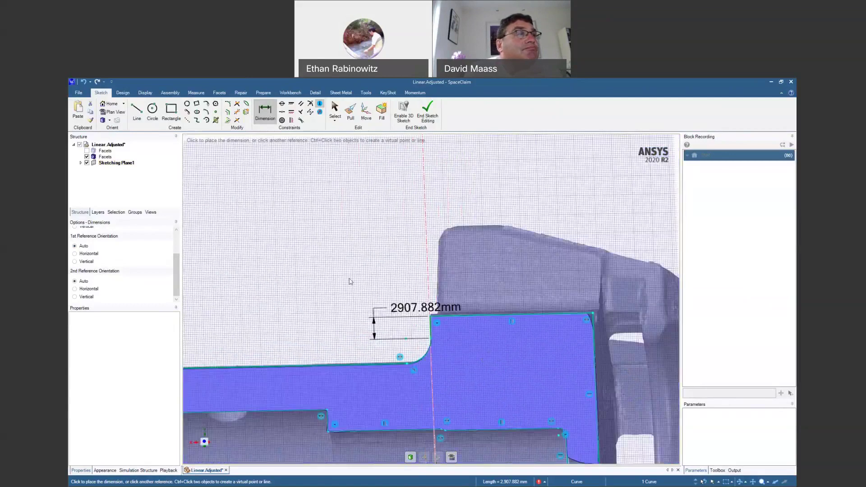
scroll(350, 282, "down", 4)
middle_click_drag(350, 282, 587, 325, "shift")
scroll(416, 354, "up", 8)
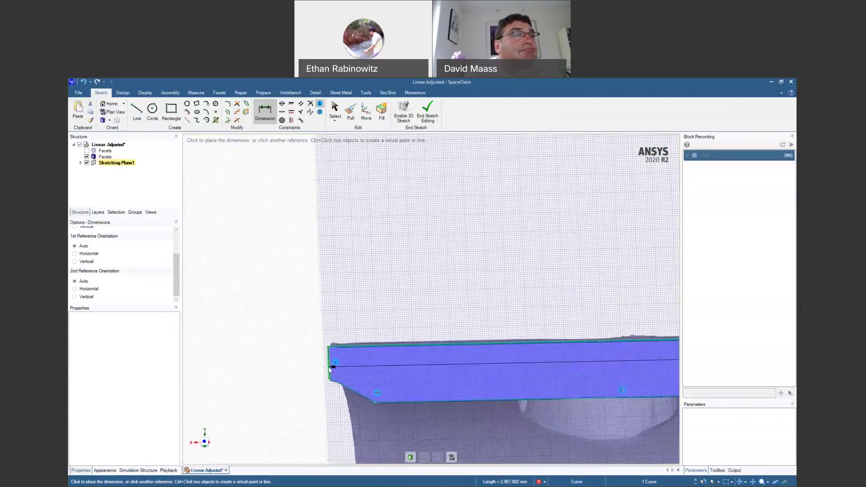
left_click(329, 368)
scroll(406, 343, "down", 3)
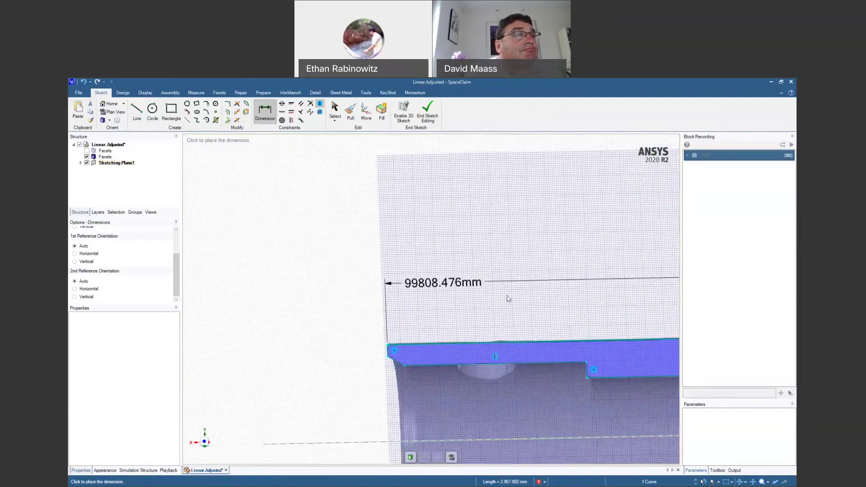
middle_click_drag(539, 292, 408, 318, "shift")
scroll(408, 318, "down", 4)
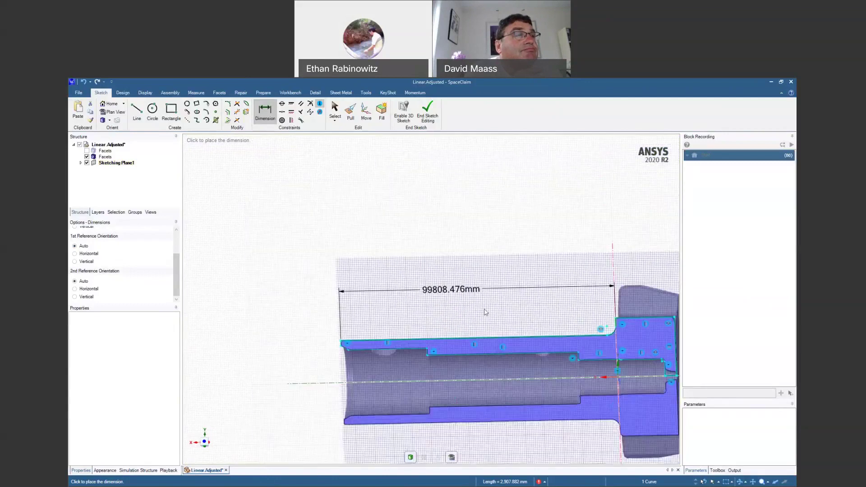
left_click(543, 387)
Dimension the length of the open end face line, placing the dimension just outside the tube's end.
middle_click_drag(529, 442, 491, 429, "shift")
scroll(290, 331, "up", 2)
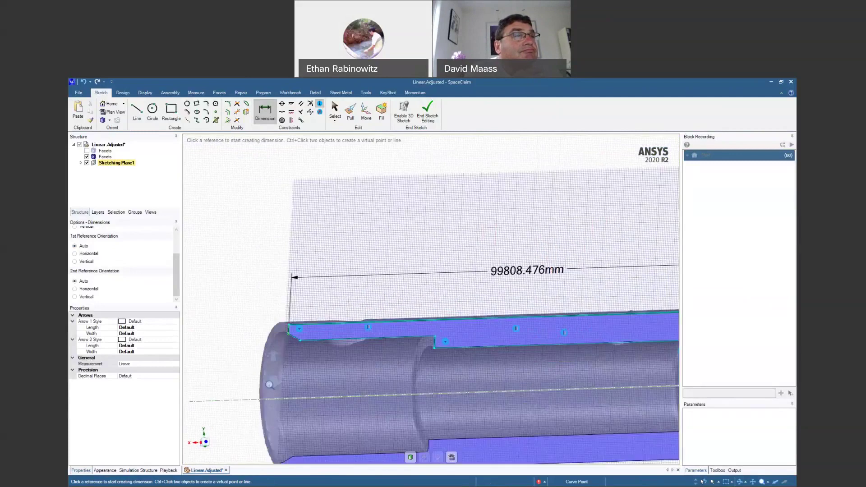
scroll(291, 331, "up", 2)
left_click(290, 329)
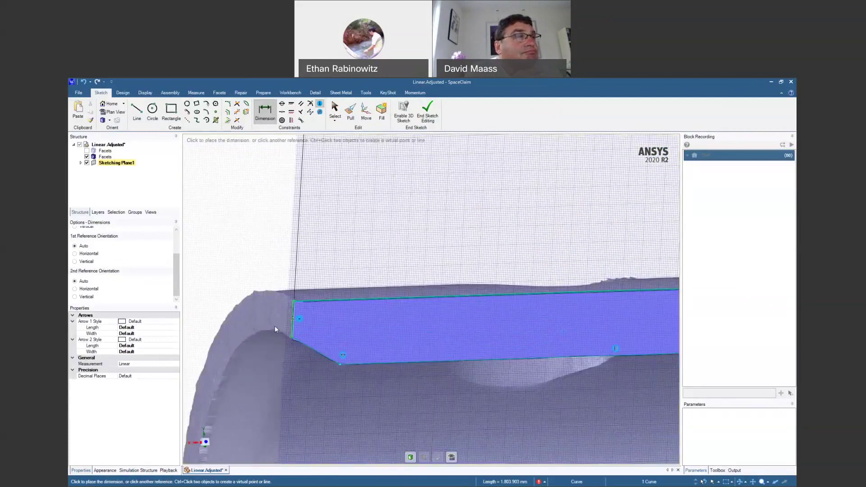
left_click(234, 323)
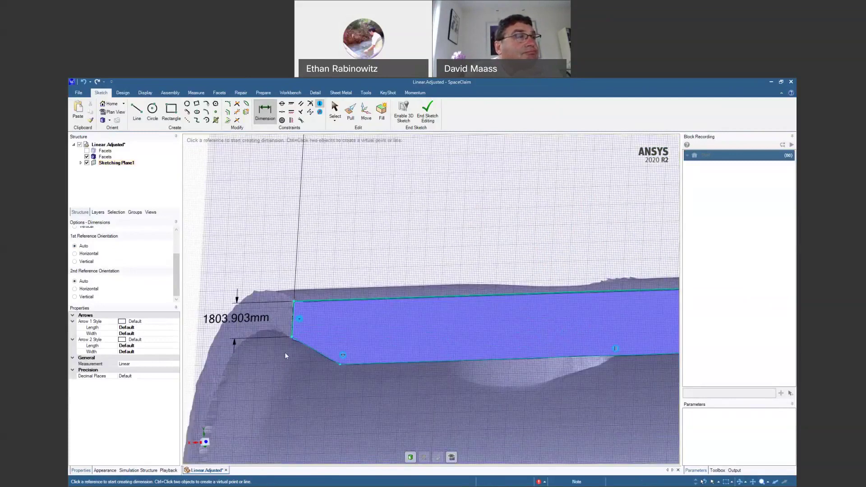
Dimension the angle between the chamfer line and the open end face line.
left_click(297, 335)
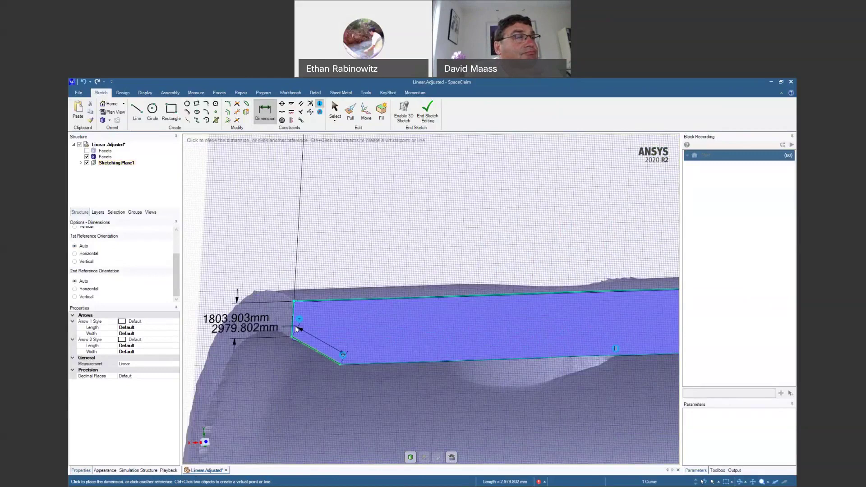
left_click(294, 328)
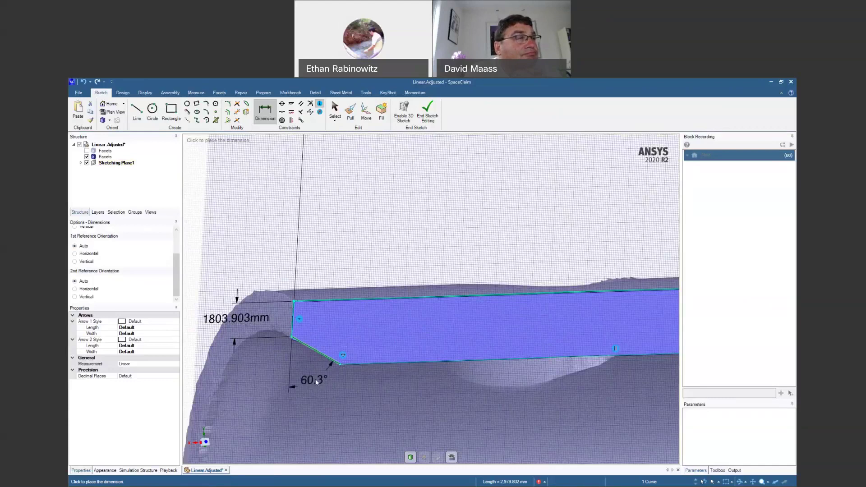
left_click(316, 381)
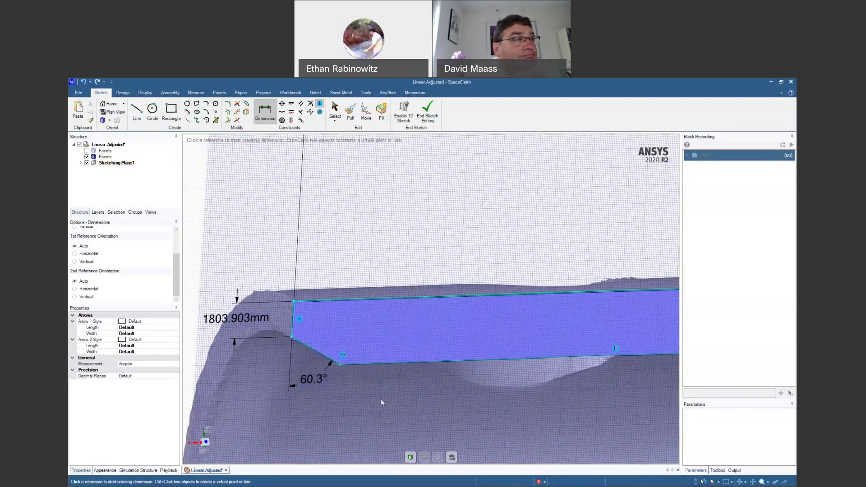
Dimension the length of the wide bore line and the height of the bore step at its inner end.
scroll(381, 399, "down", 2)
scroll(341, 369, "down", 2)
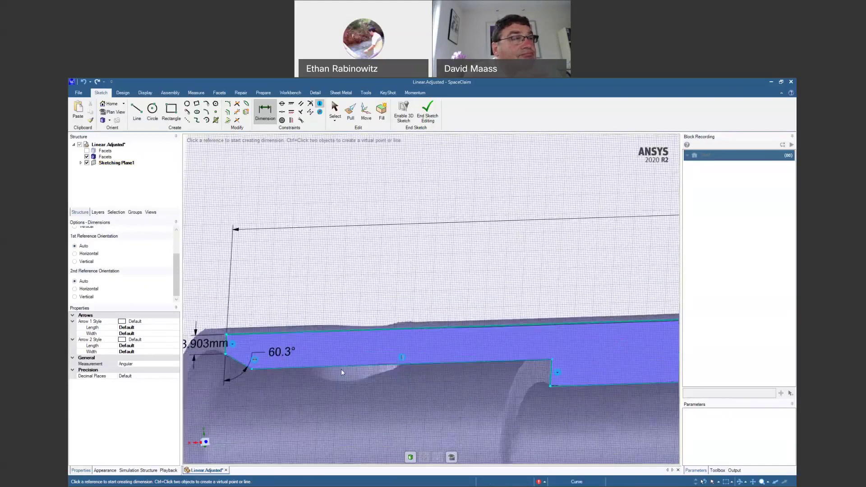
left_click(346, 368)
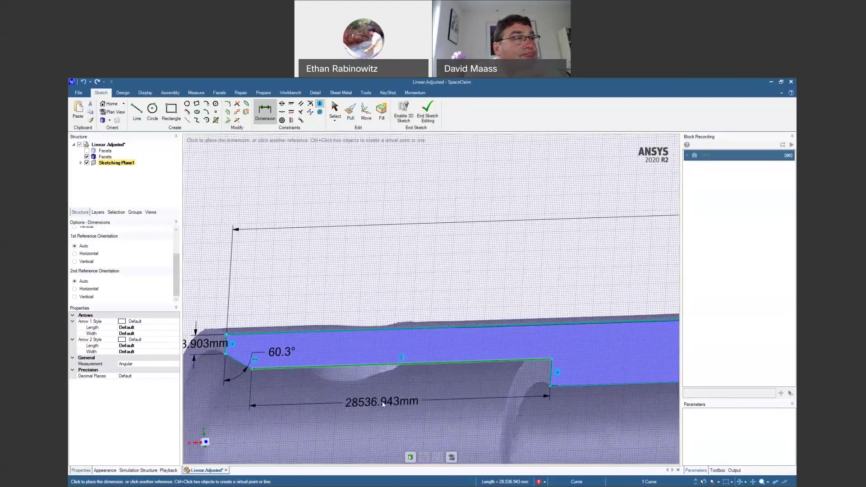
left_click(383, 404)
left_click(554, 374)
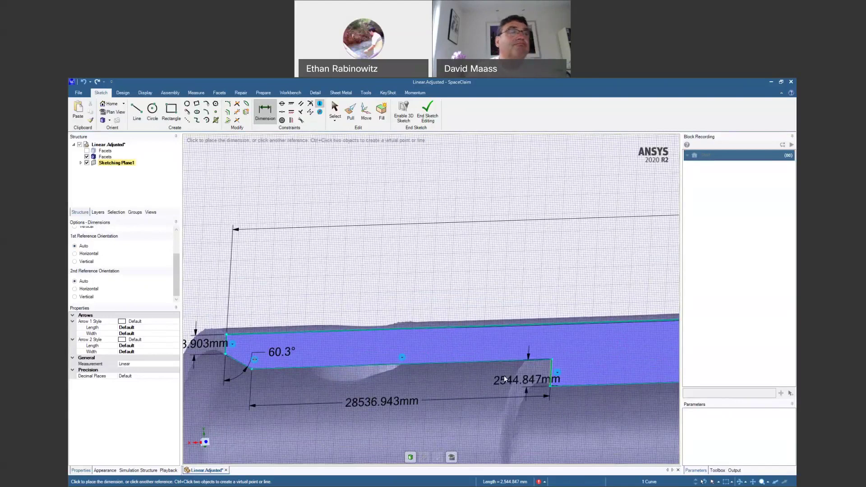
left_click(476, 374)
Dimension the length of the middle bore line and the height of the second bore step beside the flange.
middle_click_drag(672, 412, 370, 392, "ctrl")
scroll(370, 392, "down", 1)
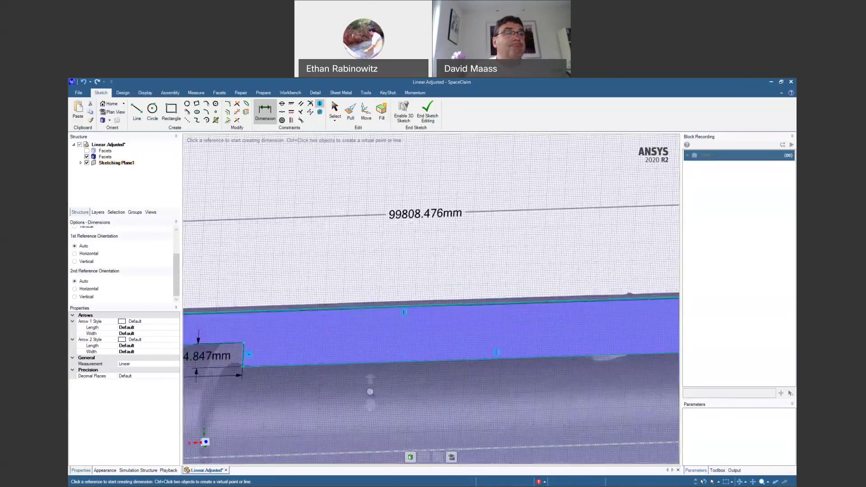
scroll(369, 392, "down", 1)
left_click(422, 364)
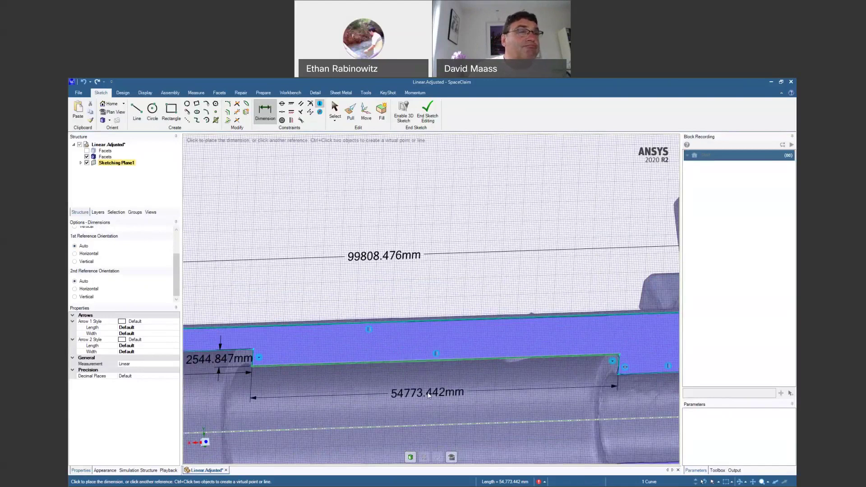
left_click(429, 396)
scroll(478, 396, "up", 5)
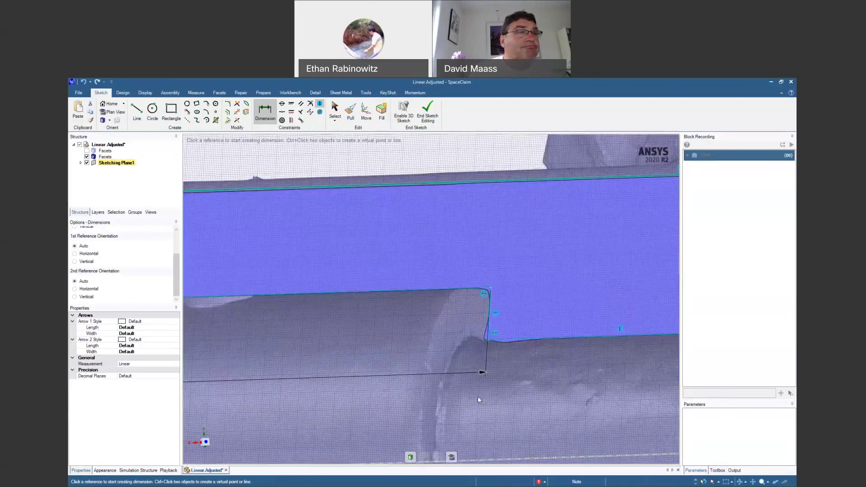
left_click(489, 318)
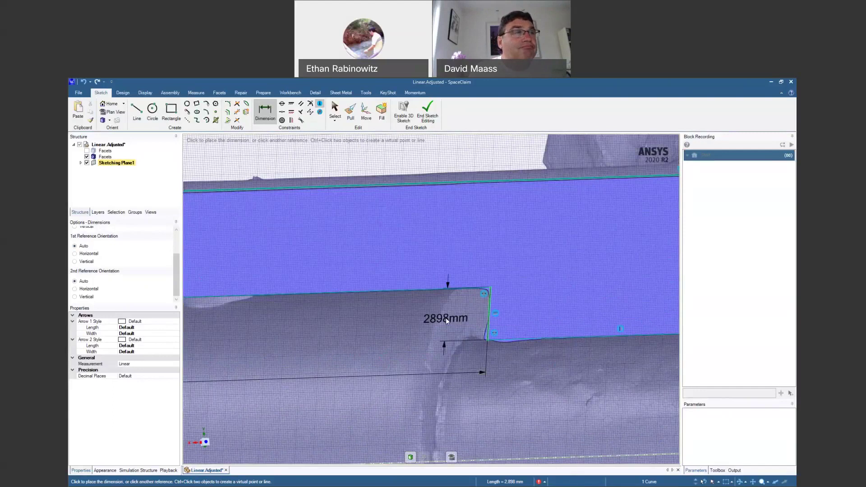
left_click(446, 318)
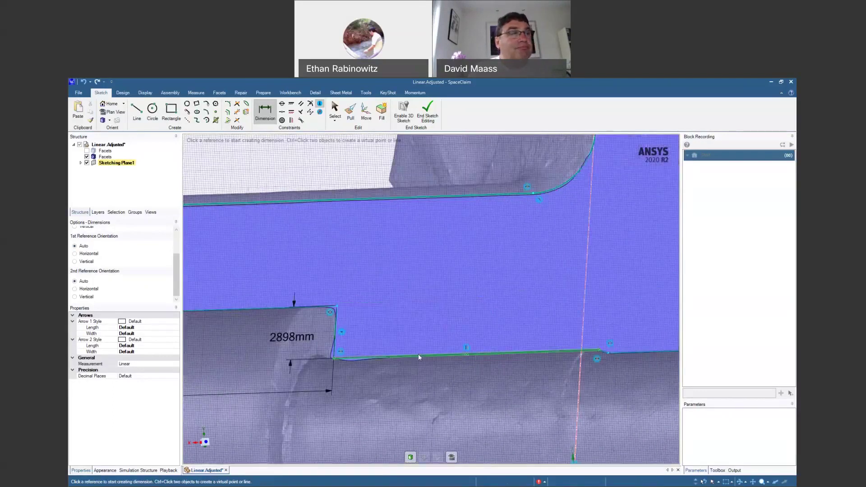
Dimension the length of the bore line between the second bore step and the small step under the flange.
left_click(418, 354)
left_click(446, 391)
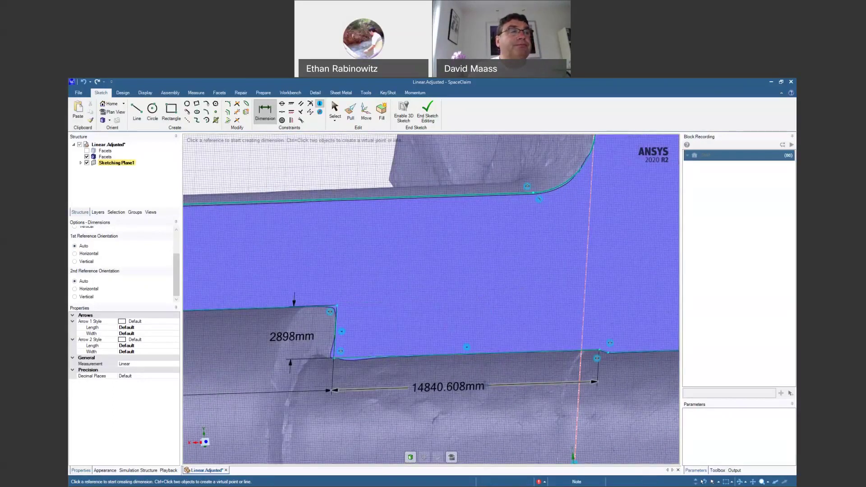
middle_click_drag(597, 383, 426, 382, "shift")
scroll(425, 382, "up", 3)
scroll(426, 382, "up", 5)
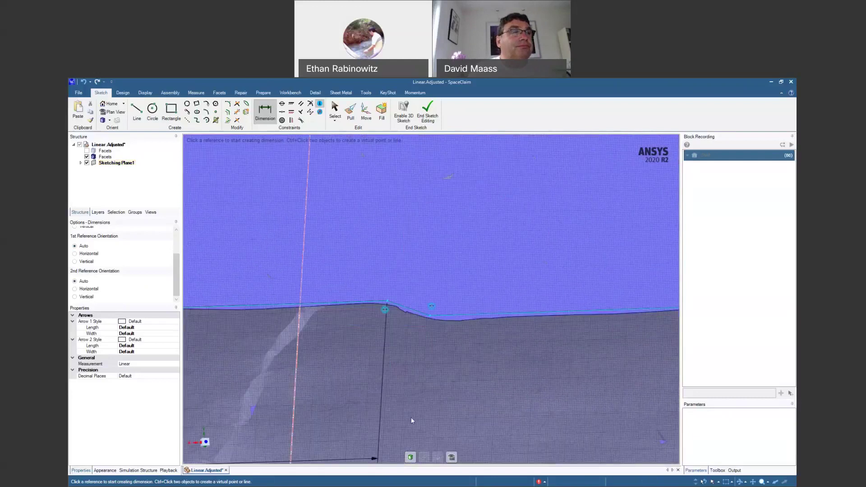
Dimension the angle between the bore line and the short slanted line of the small step under the flange.
left_click(378, 301)
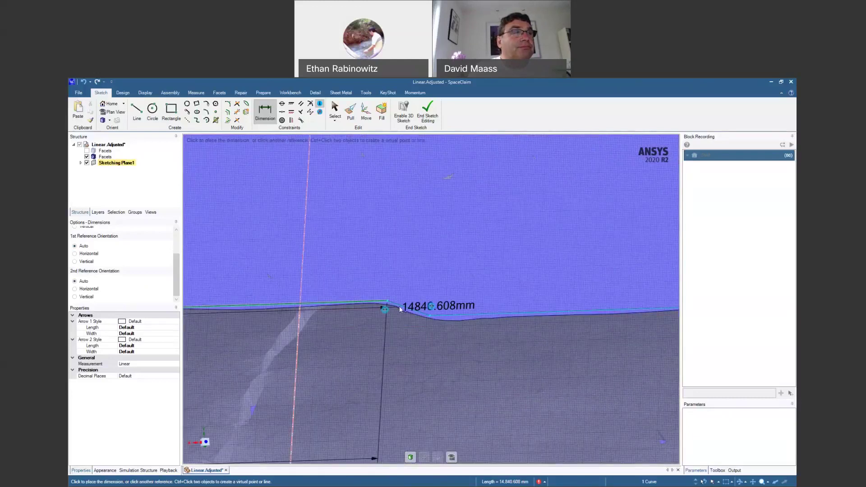
left_click(400, 309)
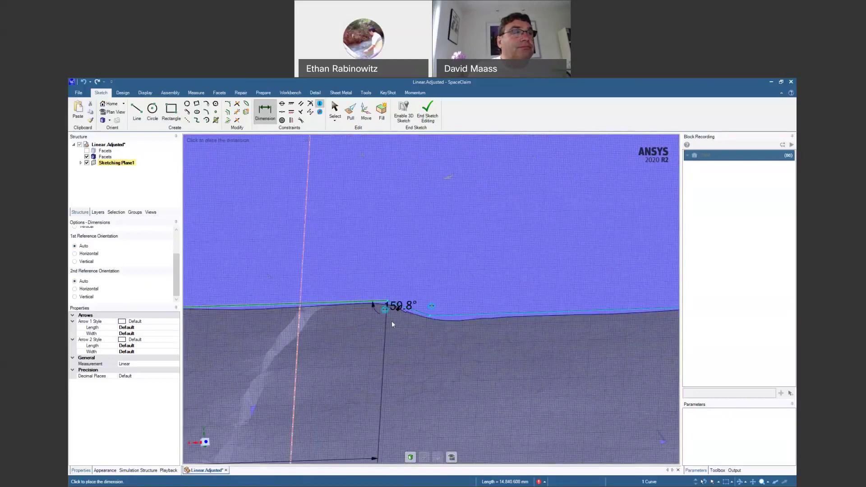
left_click(372, 352)
Try dimensioning the straight bore line between the small step and the inner corner fillet, and undo the dimension.
middle_click_drag(464, 340, 334, 331, "ctrl")
scroll(334, 331, "down", 2)
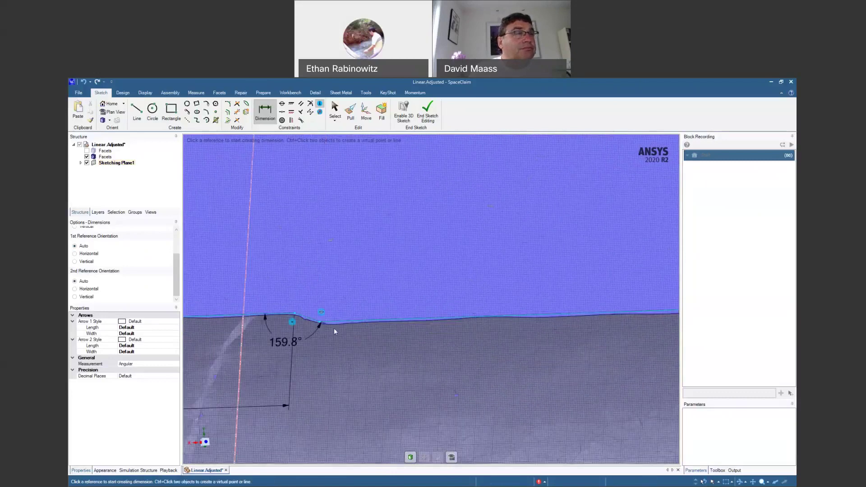
left_click(362, 321)
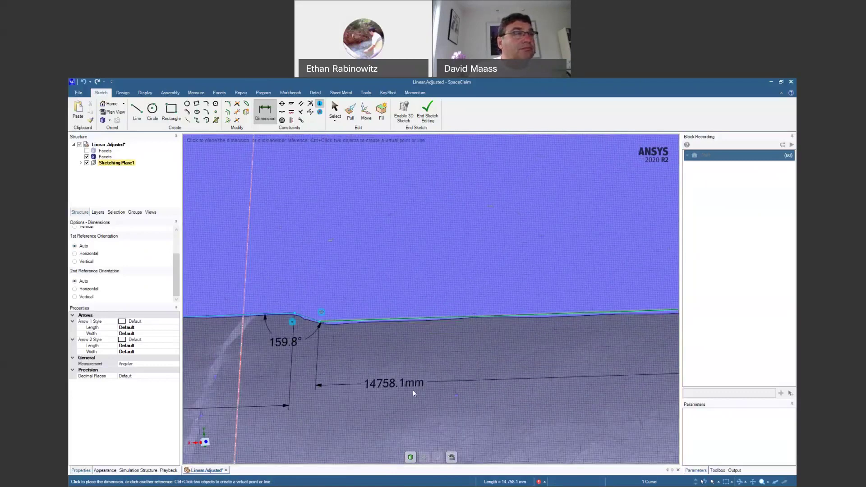
left_click(413, 389)
scroll(412, 390, "down", 3)
middle_click_drag(438, 356, 348, 335, "ctrl")
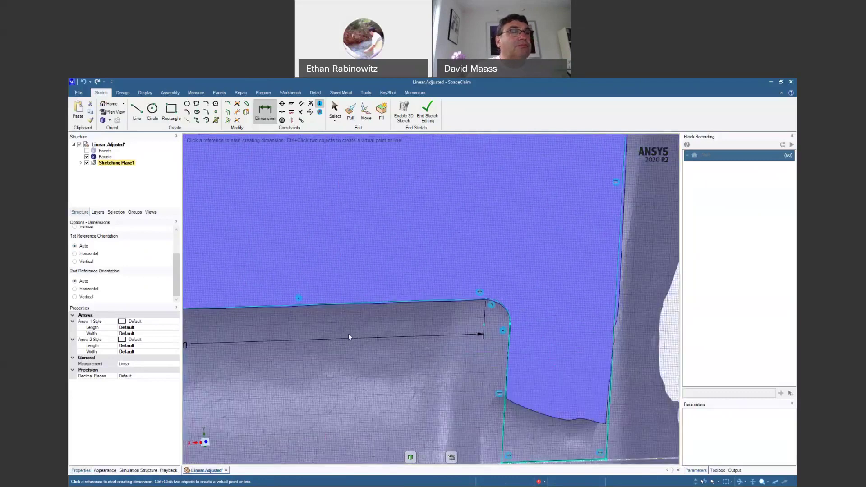
key("ctrl+z")
Dimension the horizontal distance from the small step's lower corner to the fillet endpoint on the inner end wall.
scroll(366, 339, "down", 2)
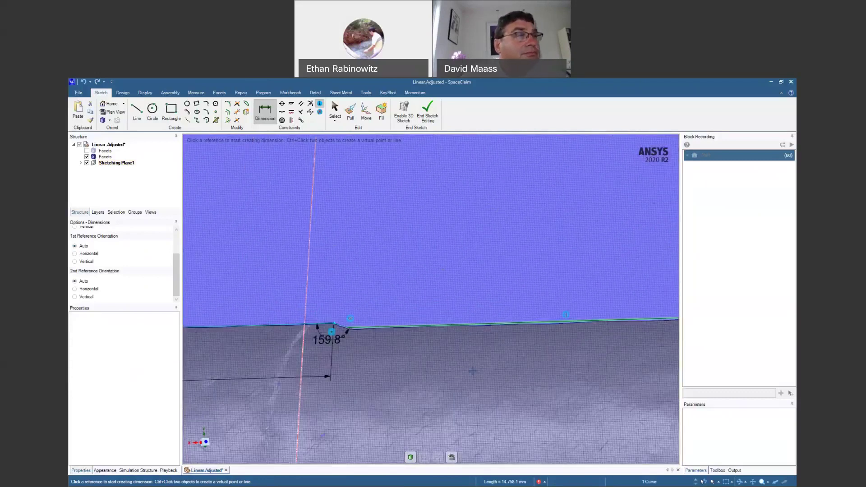
scroll(407, 356, "down", 1)
left_click(306, 334)
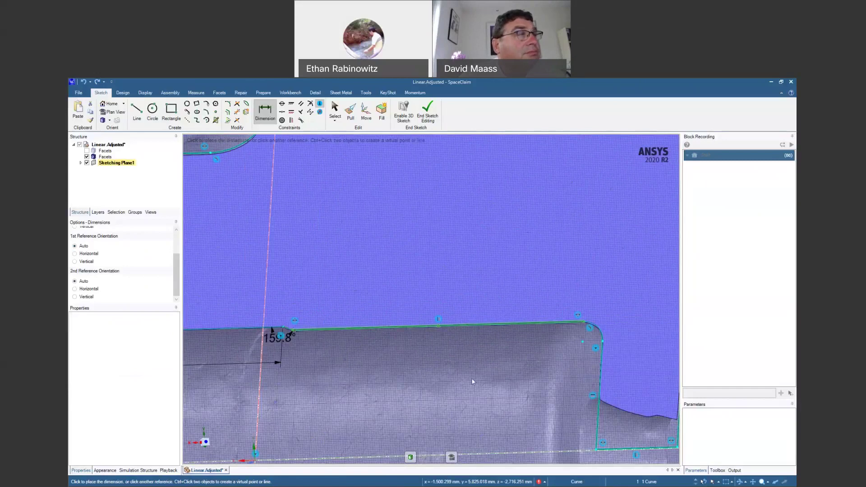
left_click(603, 341)
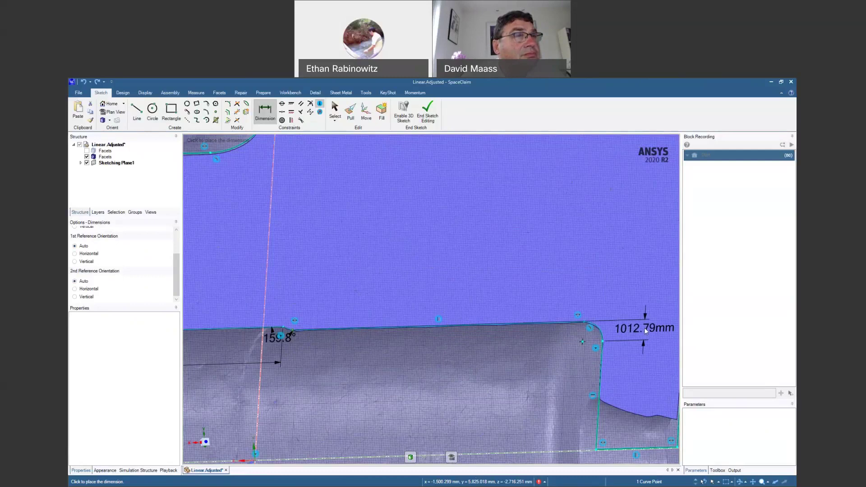
left_click(458, 402)
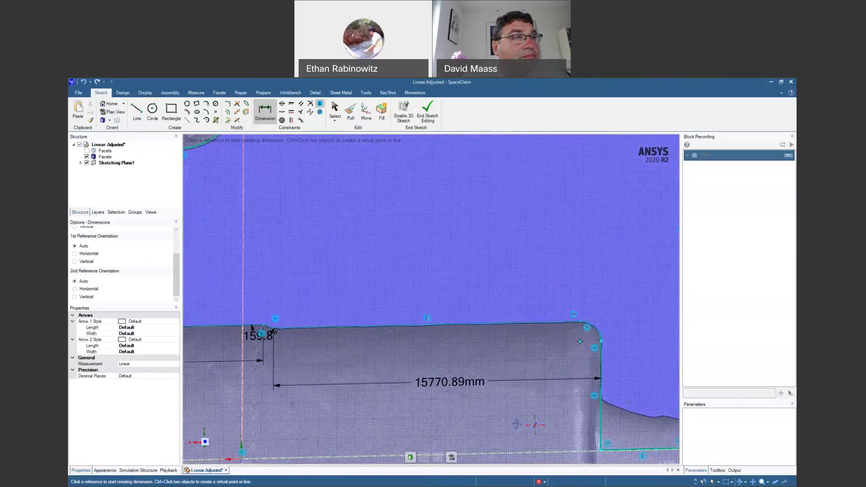
middle_click_drag(544, 409, 453, 382, "shift")
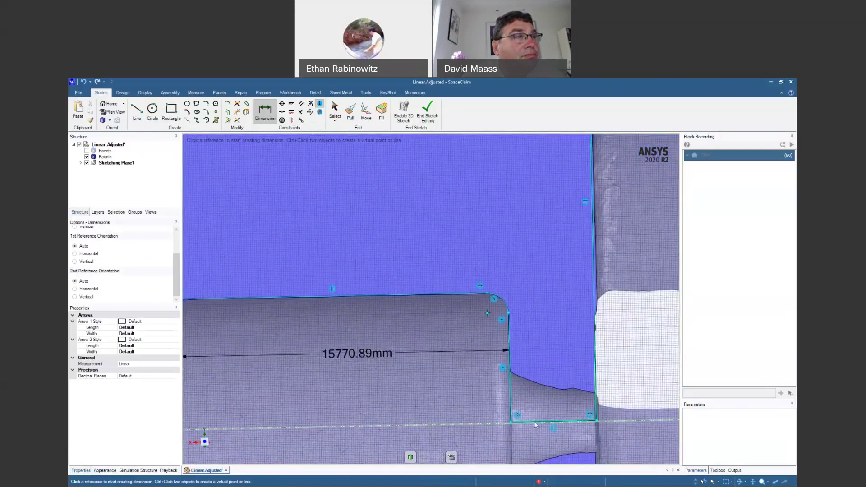
left_click(534, 421)
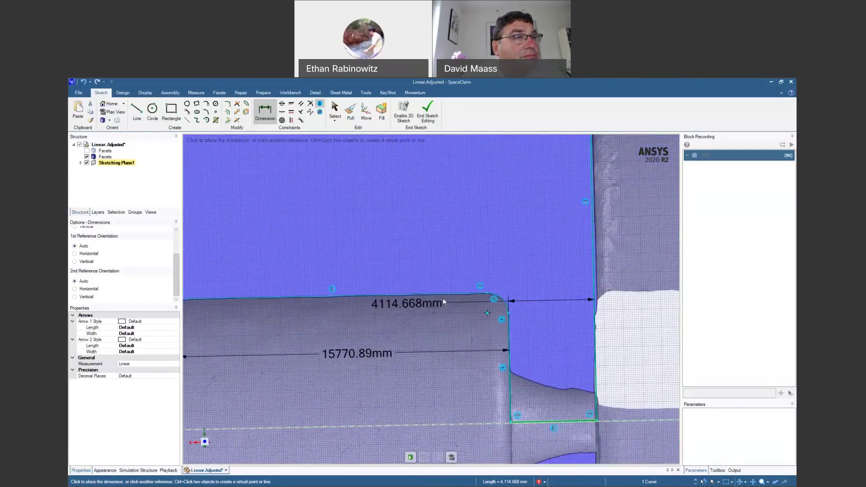
key("Escape")
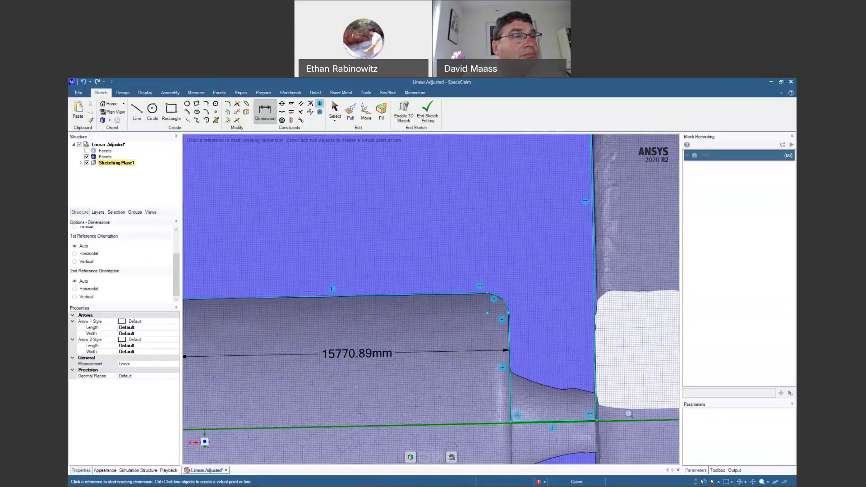
Constrain the short closing line at the closed end to lie on the horizontal centreline.
scroll(629, 413, "down", 5)
scroll(622, 417, "up", 4)
middle_click_drag(614, 420, 598, 380, "shift")
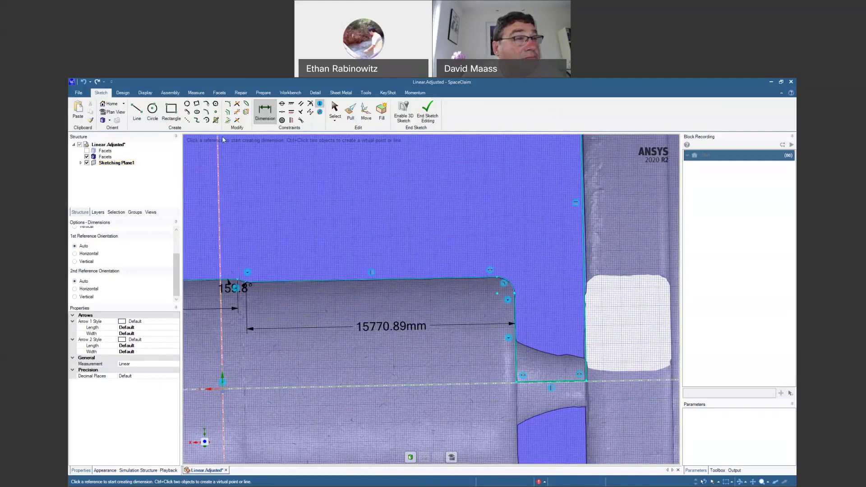
left_click(282, 104)
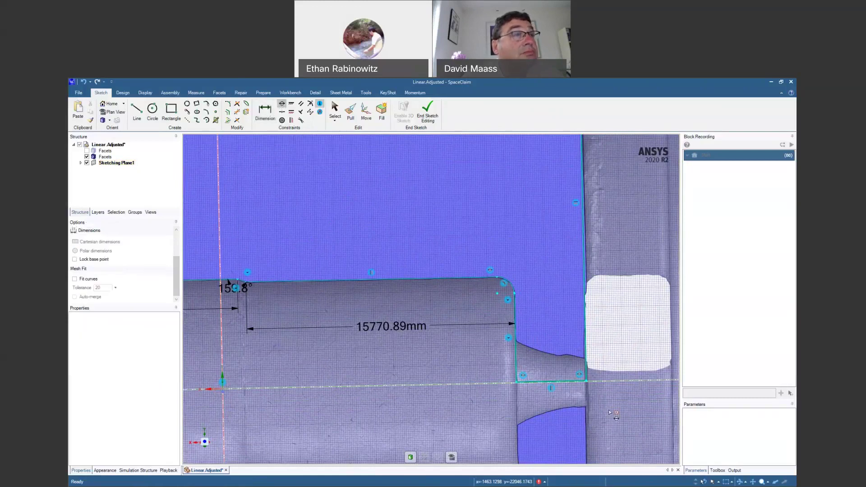
left_click(481, 380)
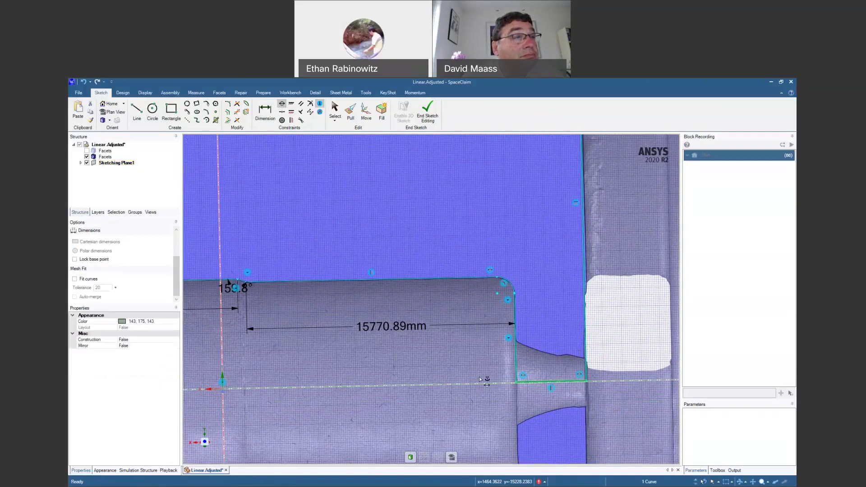
left_click(481, 384)
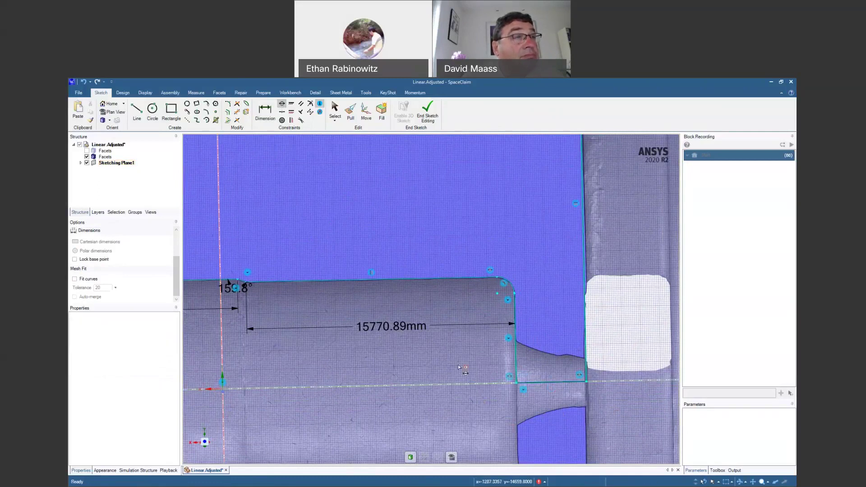
Dimension the vertical distance from the innermost bore line to the centreline.
left_click(265, 111)
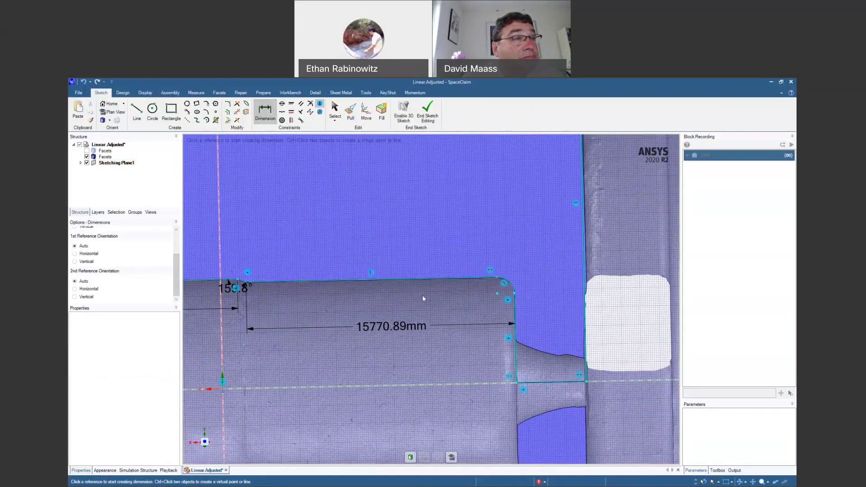
left_click(424, 280)
left_click(431, 385)
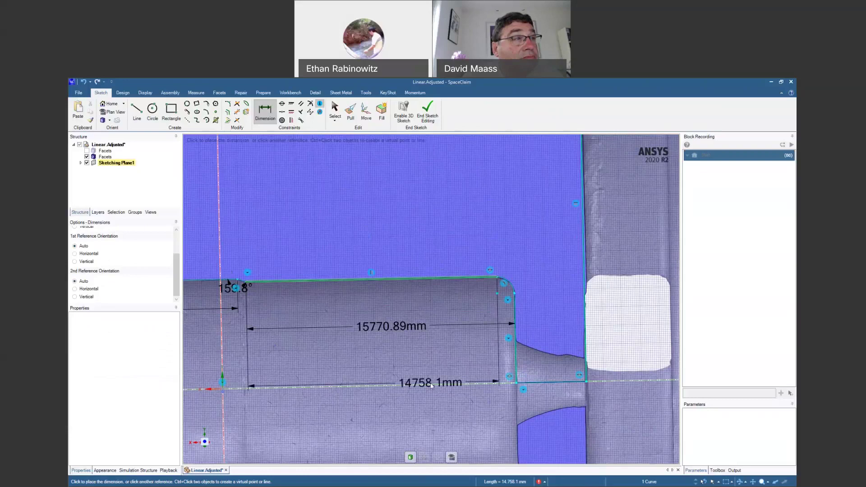
left_click(431, 385)
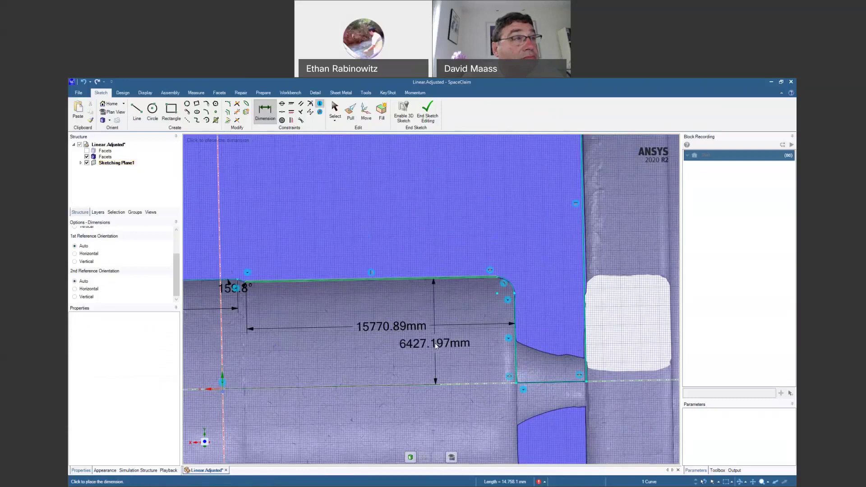
left_click(434, 344)
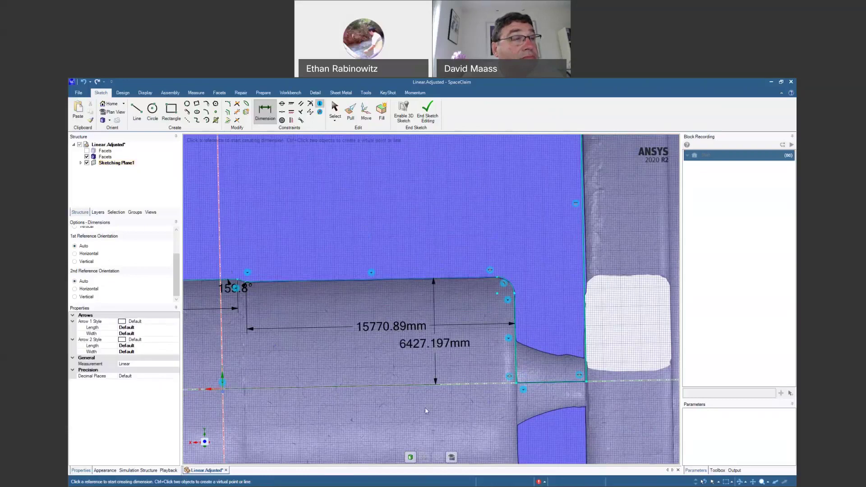
Try to dimension the vertical distance from the bore line between the second bore step and the small step to the centreline.
scroll(425, 407, "down", 2)
middle_click_drag(247, 358, 407, 322, "shift")
scroll(407, 325, "up", 2)
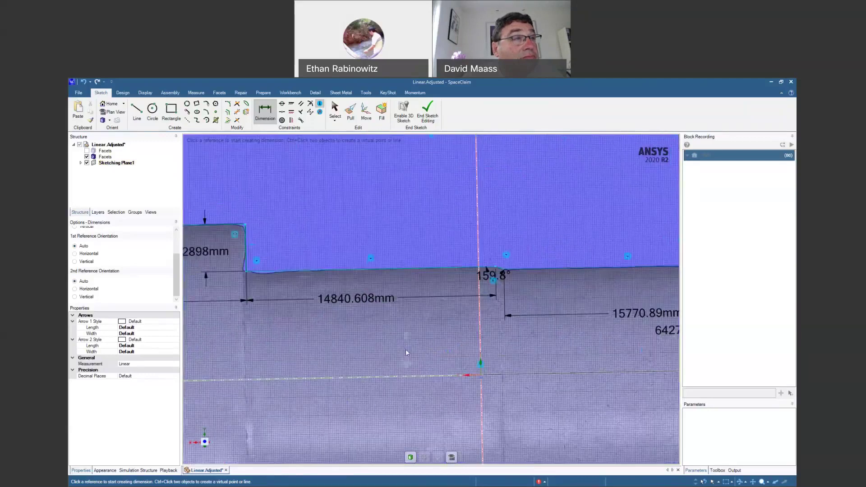
left_click(385, 270)
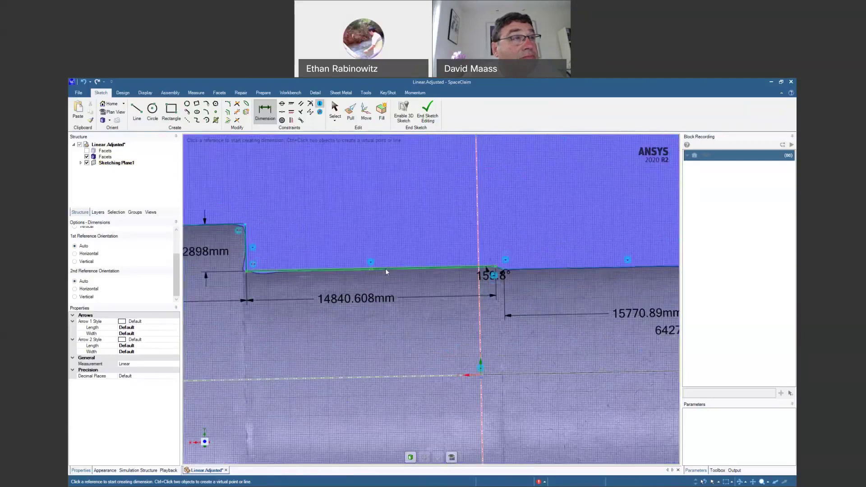
left_click(390, 380)
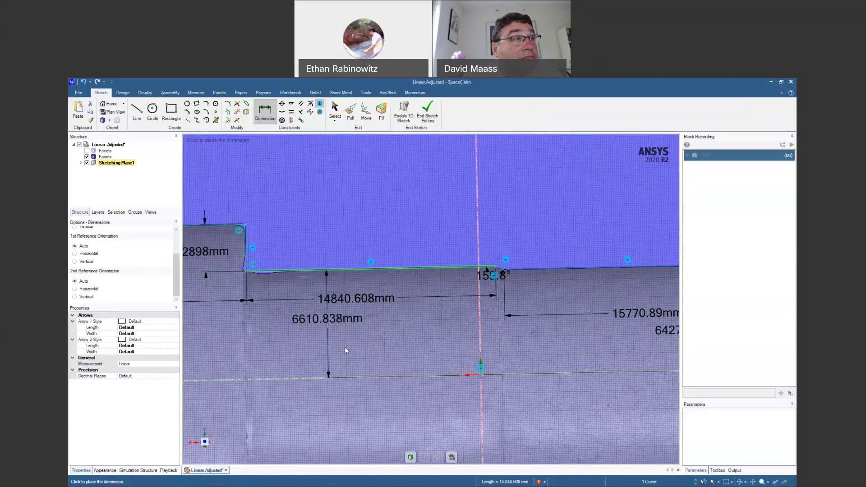
left_click(344, 347)
Inspect the existing dimensions along the bore and outer wall up to the chamfered open end.
middle_click_drag(323, 349, 540, 353, "shift")
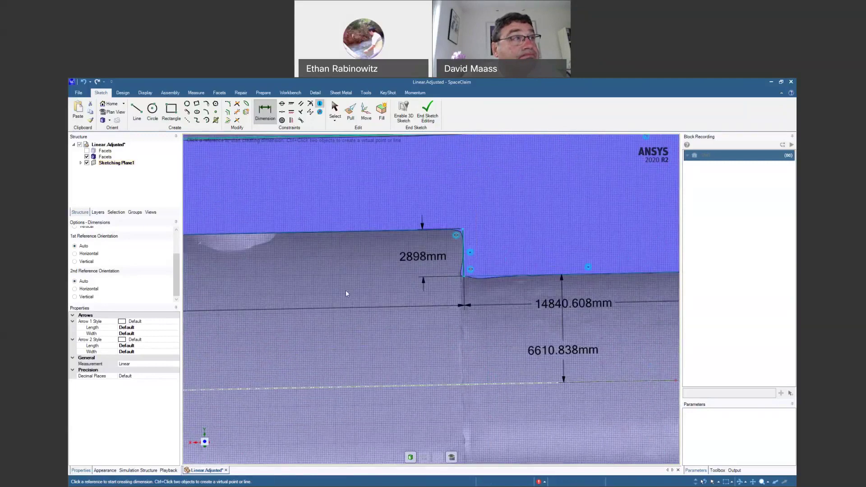
scroll(346, 293, "down", 1)
middle_click_drag(368, 289, 649, 308, "shift")
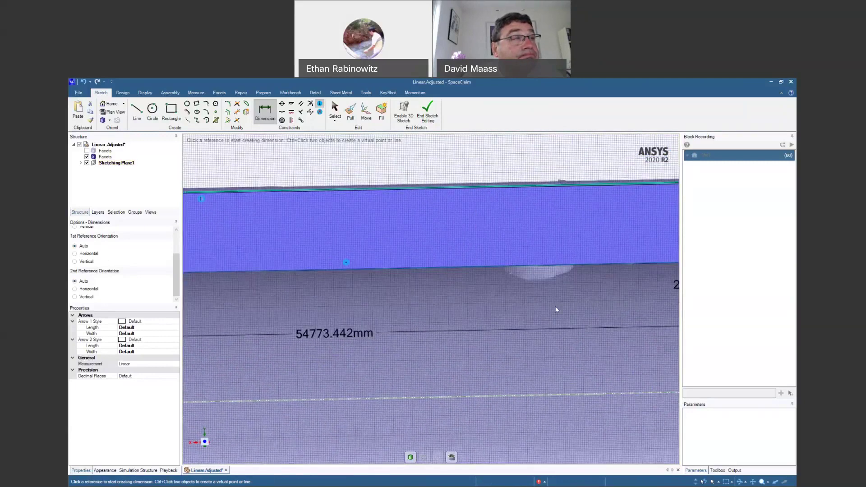
middle_click_drag(426, 309, 590, 307, "shift")
middle_click_drag(414, 283, 490, 286, "shift")
scroll(489, 286, "down", 3)
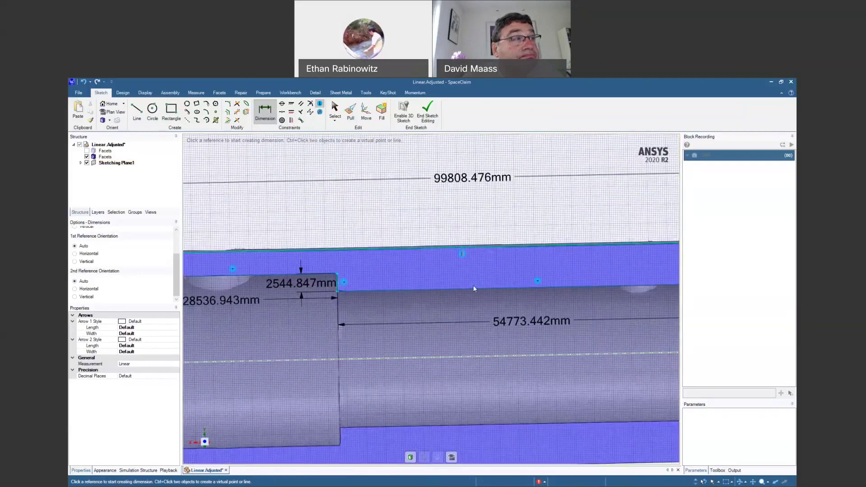
middle_click_drag(394, 296, 516, 301, "shift")
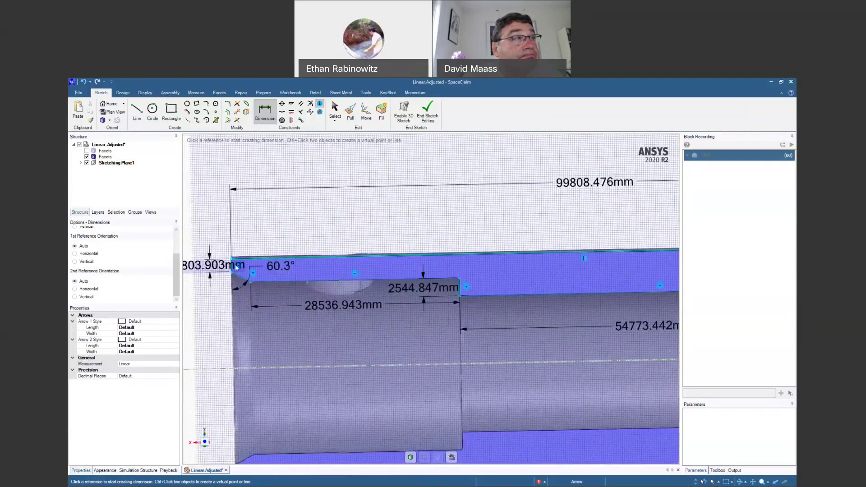
scroll(275, 298, "down", 3)
middle_click_drag(501, 340, 551, 328, "shift")
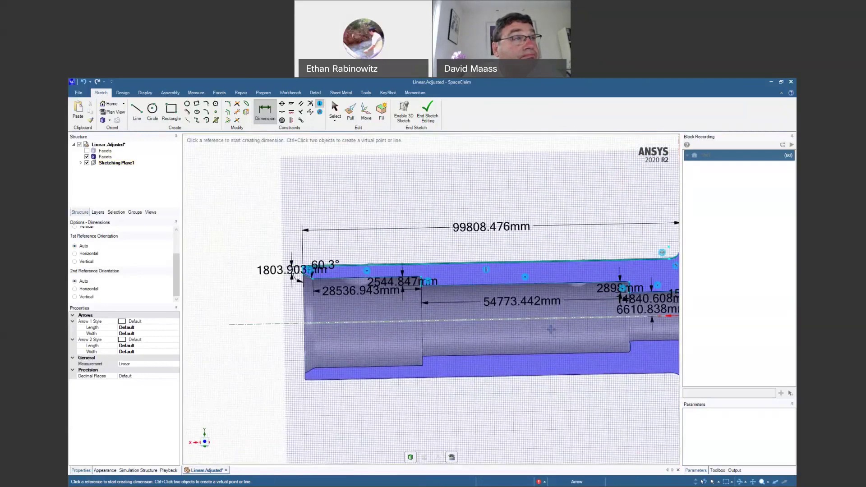
scroll(298, 272, "up", 3)
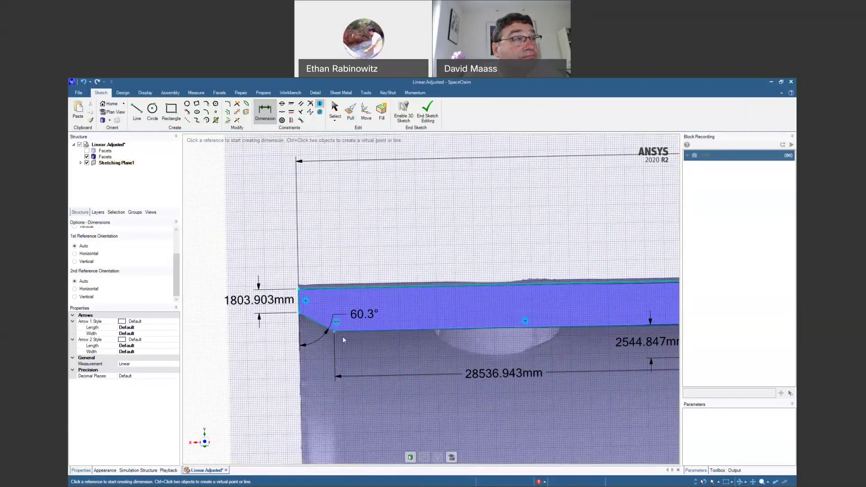
scroll(343, 336, "up", 3)
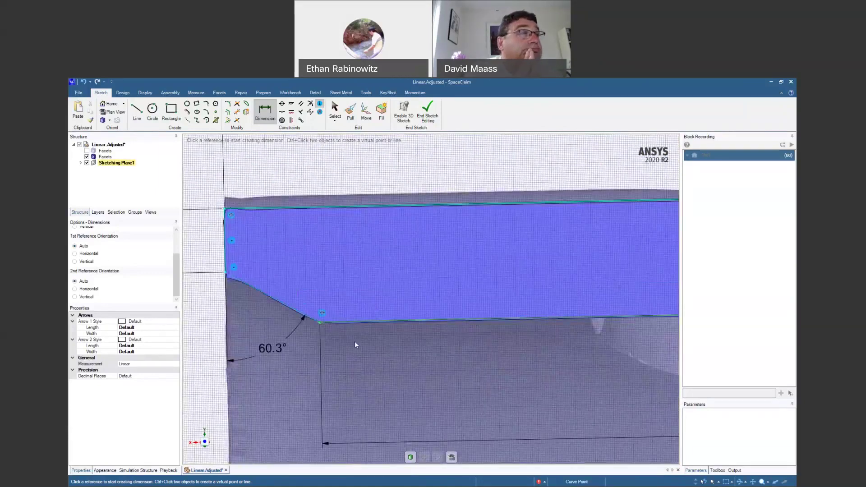
scroll(404, 296, "down", 4)
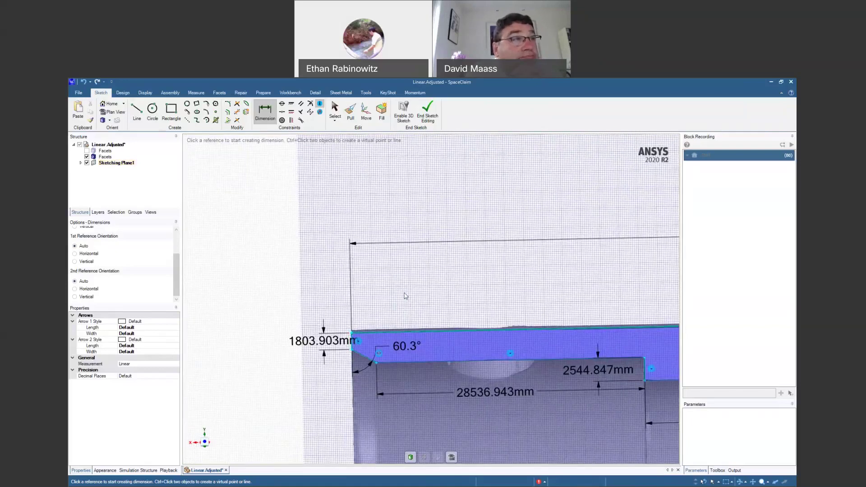
middle_click_drag(404, 296, 382, 280, "shift")
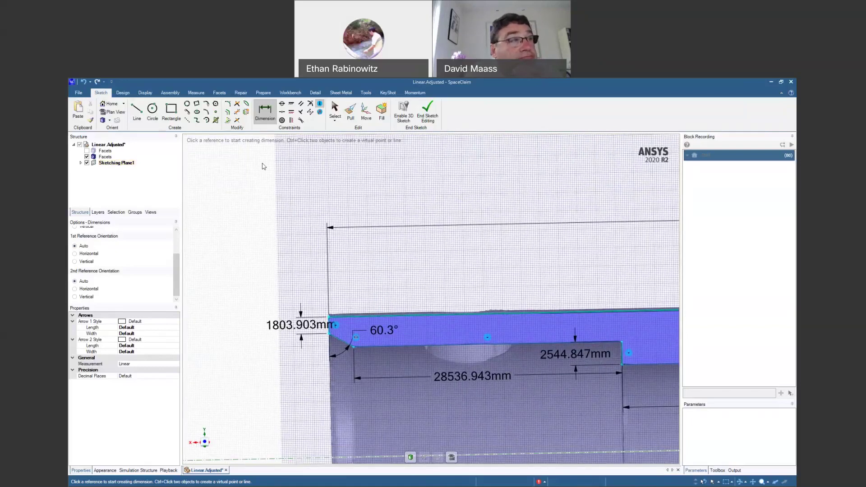
Try to move the wide bore line near the open end to test how firmly it is constrained.
left_click(336, 112)
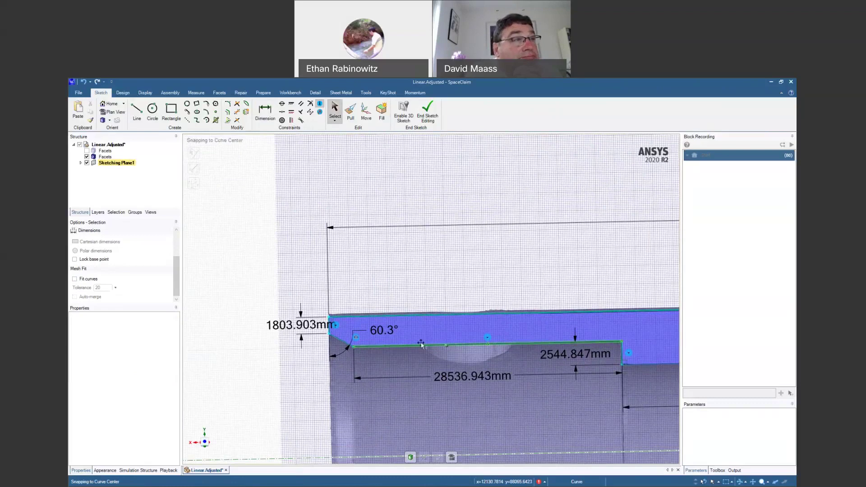
mouse_move(420, 344)
left_mouse_down()
mouse_move(336, 354)
mouse_move(343, 333)
mouse_move(354, 338)
mouse_move(336, 350)
mouse_move(345, 336)
mouse_move(359, 340)
mouse_move(326, 339)
mouse_move(364, 345)
mouse_move(312, 330)
mouse_move(342, 336)
left_mouse_up()
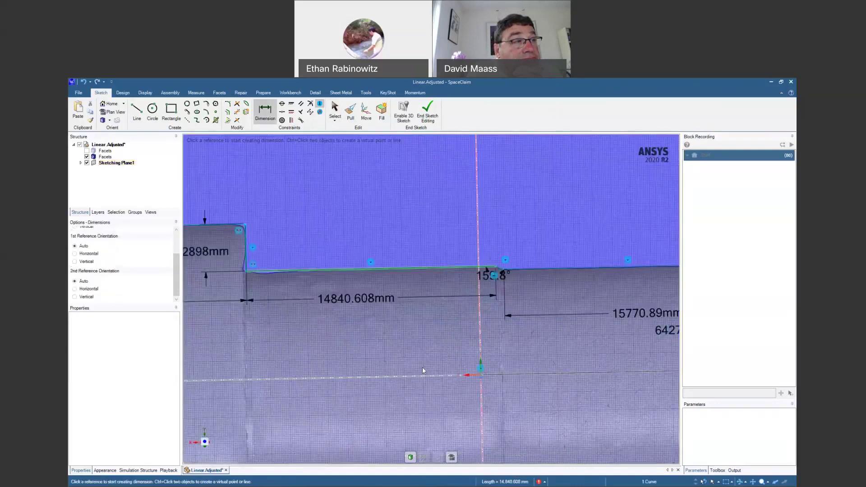
scroll(421, 359, "down", 1)
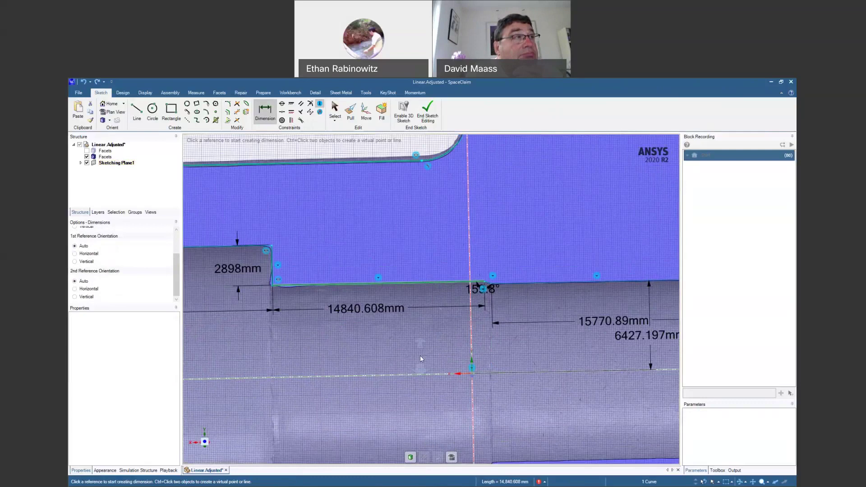
Dimension the vertical distance from the bore line between the second bore step and the small step to the centreline, and inspect the second step's constraints.
scroll(420, 359, "up", 1)
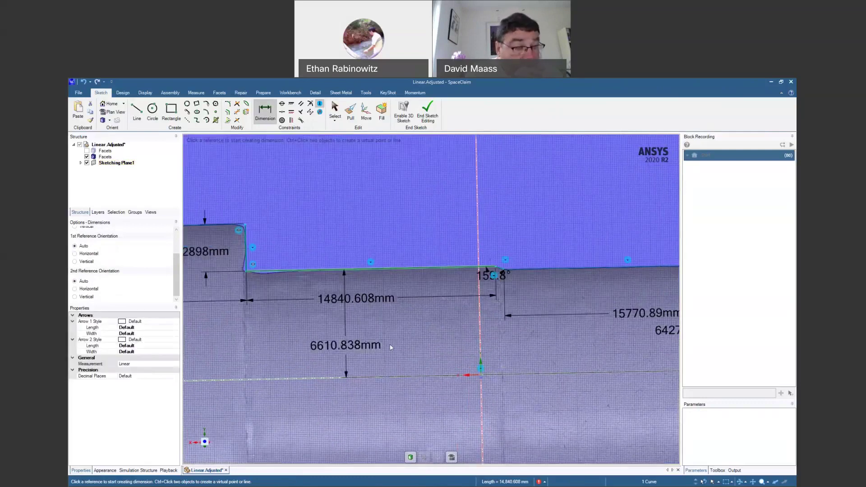
middle_click_drag(404, 341, 512, 351, "shift")
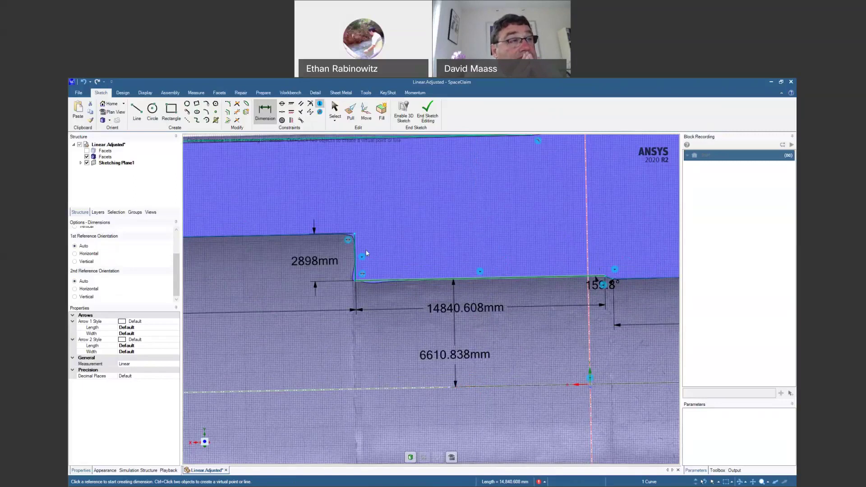
scroll(364, 263, "up", 3)
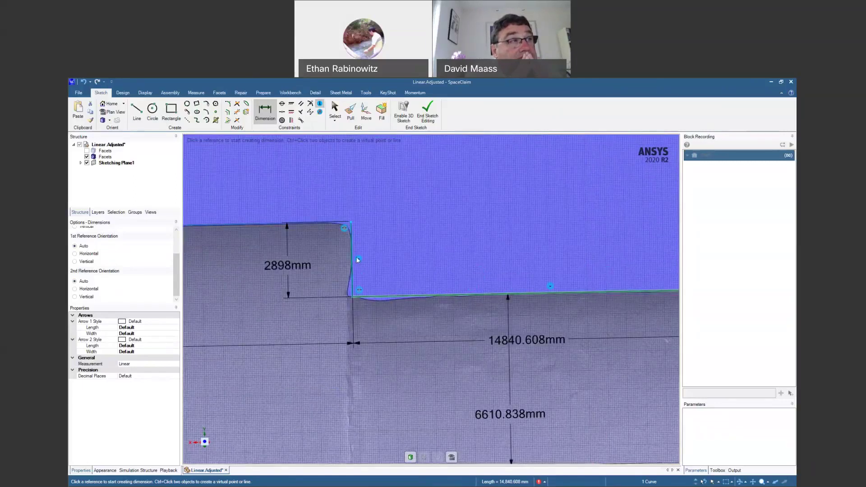
scroll(361, 257, "down", 3)
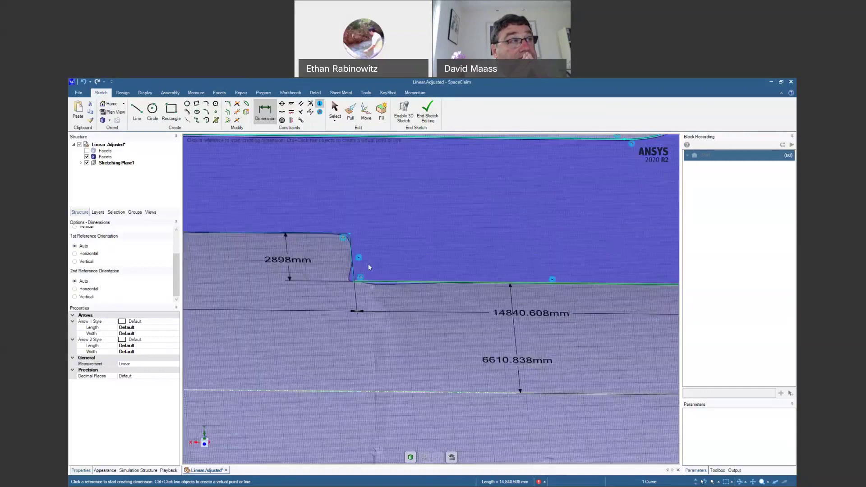
key("Escape")
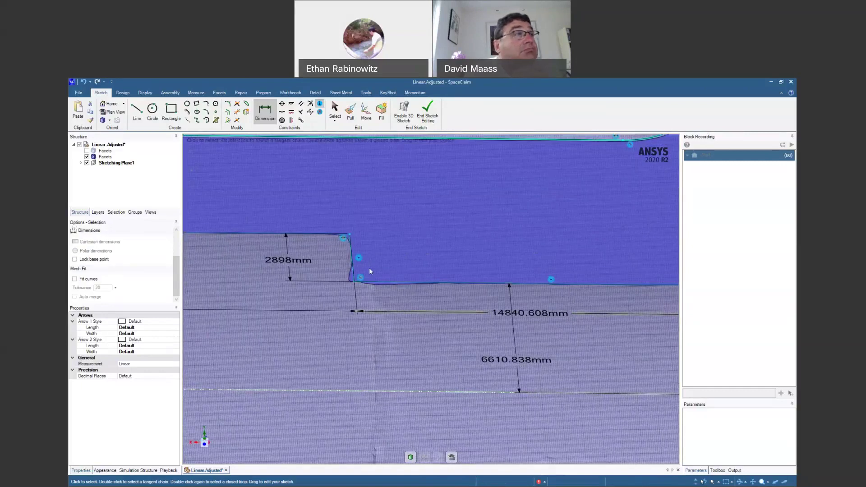
left_click(370, 270)
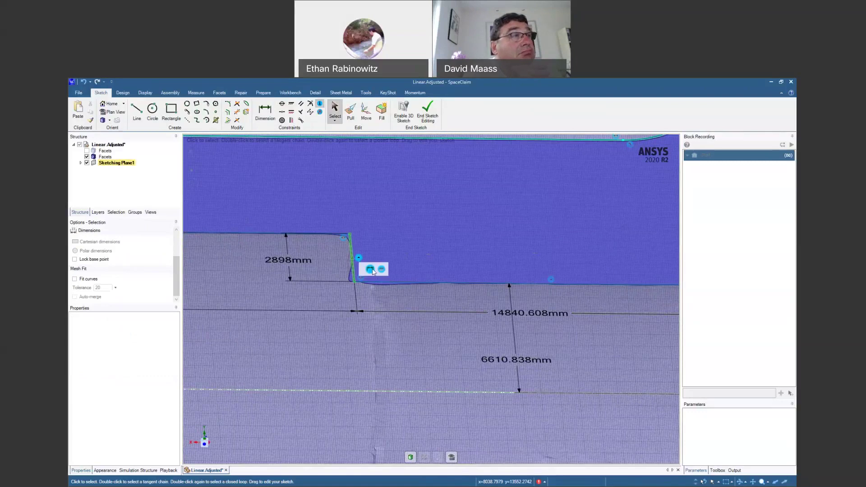
Dimension the vertical distance from the long outer wall line to the centreline.
middle_click_drag(400, 380, 404, 332, "ctrl")
scroll(404, 332, "down", 3)
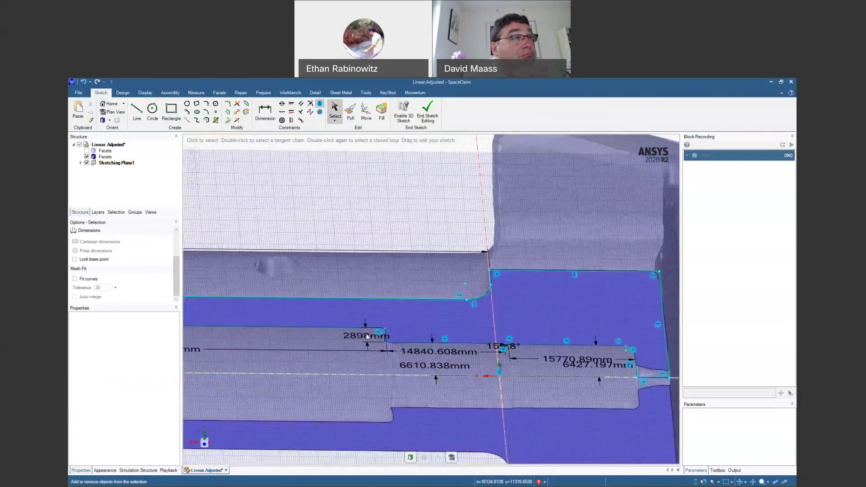
mouse_move(336, 327)
middle_mouse_down("shift")
mouse_move(428, 329)
mouse_move(479, 290)
middle_mouse_up("shift")
scroll(428, 330, "down", 2)
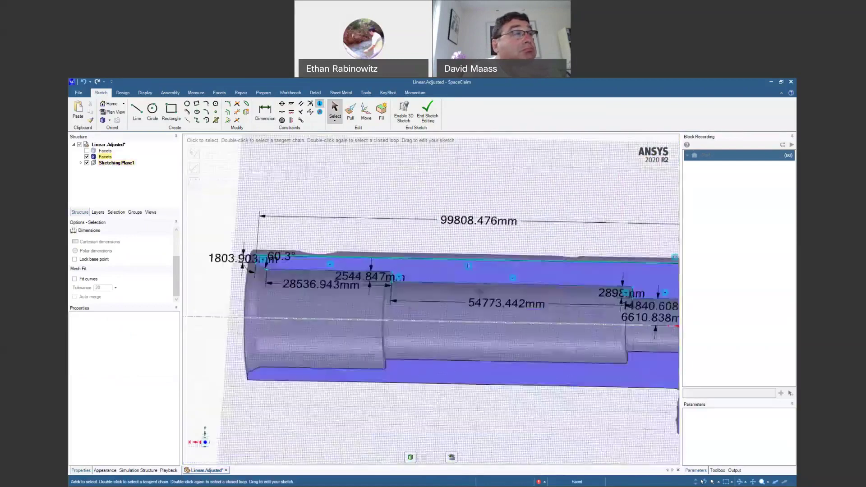
left_click(265, 110)
left_click(314, 317)
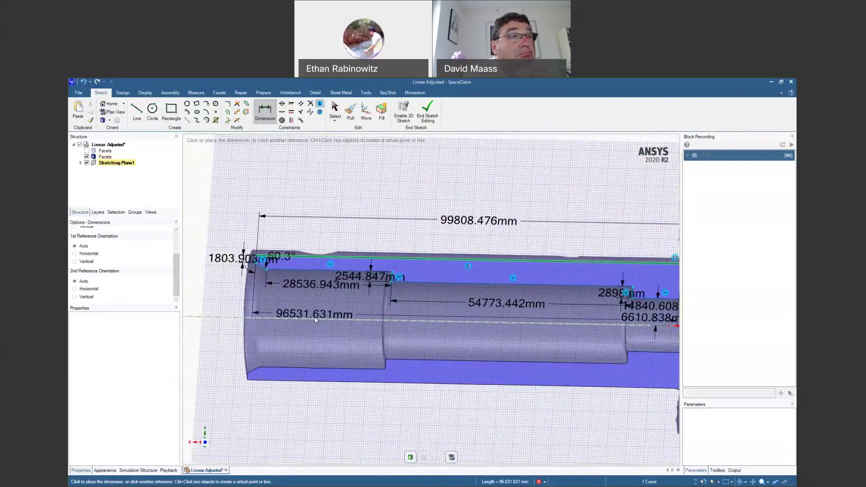
left_click(319, 306)
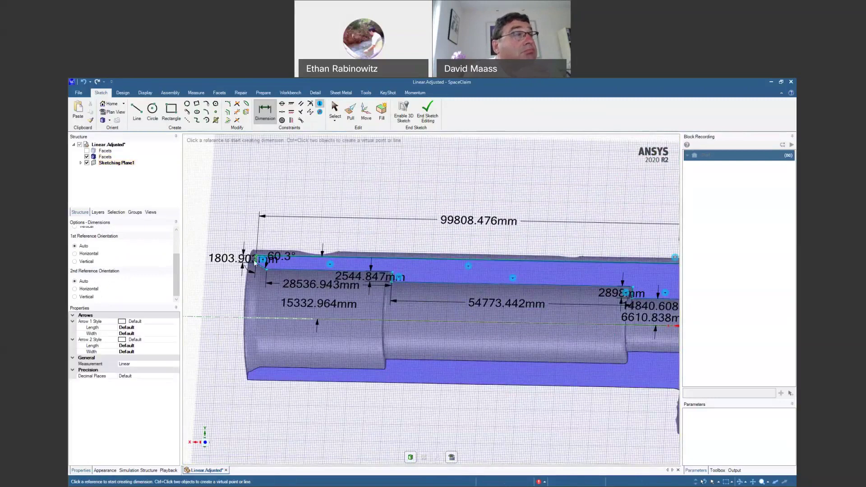
Try replacing the chamfer's angle dimension with a horizontal distance from the end face to the chamfer's inner corner.
scroll(253, 259, "up", 5)
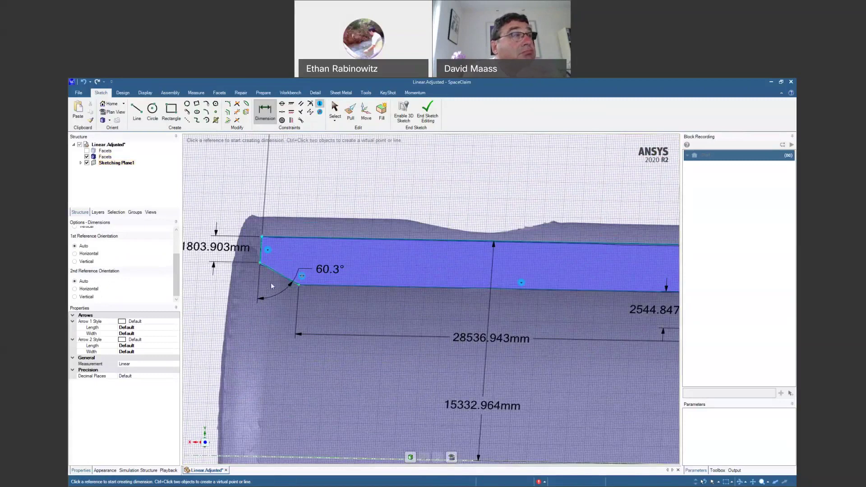
left_click(260, 257)
left_click(300, 285)
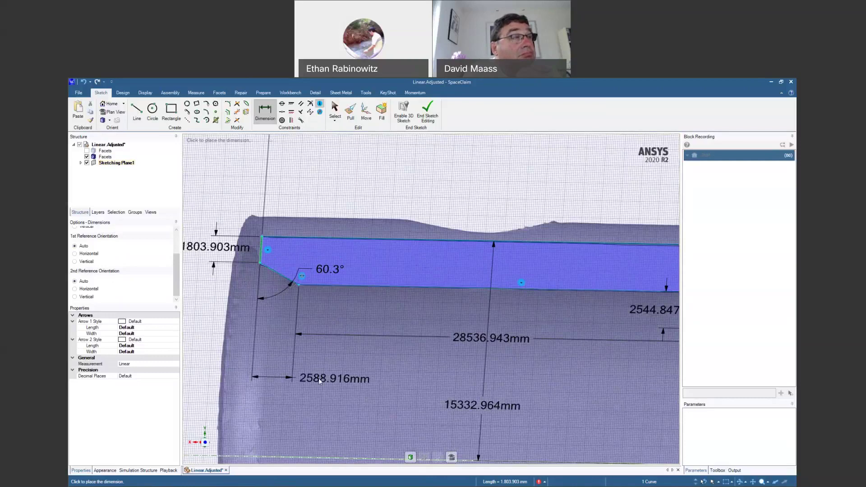
left_click(318, 378)
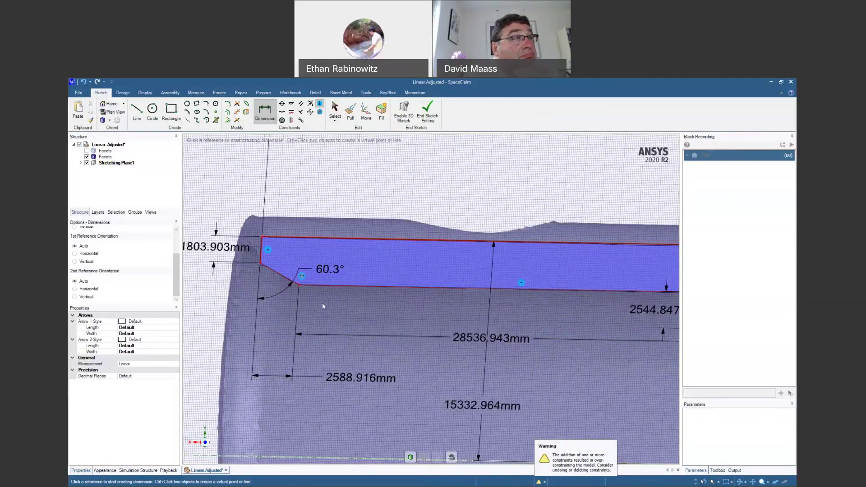
key("Escape")
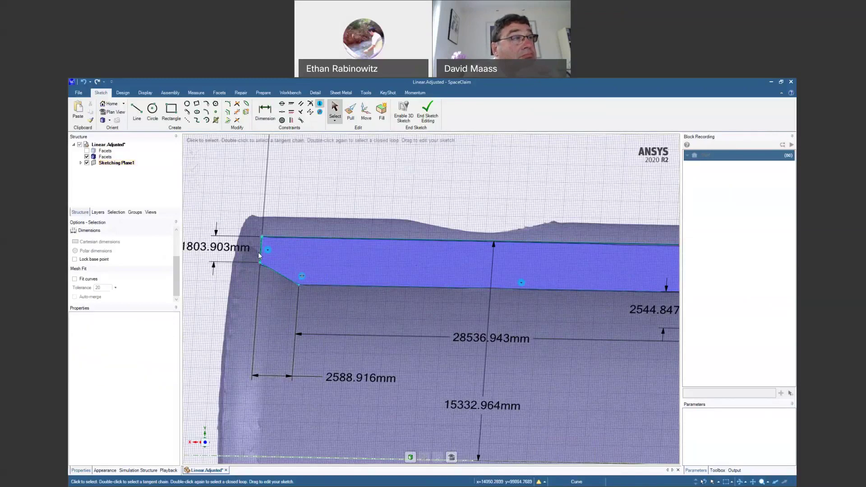
Try to move the open end's short vertical face and to dimension from it to the flange shoulder.
mouse_move(260, 256)
left_mouse_down()
mouse_move(249, 256)
mouse_move(269, 257)
mouse_move(261, 255)
left_mouse_up()
middle_click_drag(286, 222, 251, 169, "ctrl")
left_click(264, 114)
scroll(279, 230, "up", 5)
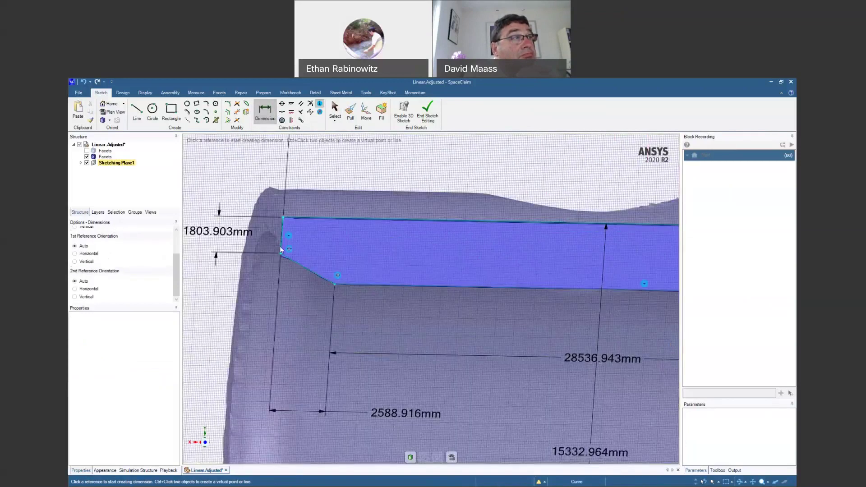
left_click(281, 249)
middle_click_drag(281, 249, 278, 199, "ctrl")
middle_click_drag(484, 229, 371, 253, "shift")
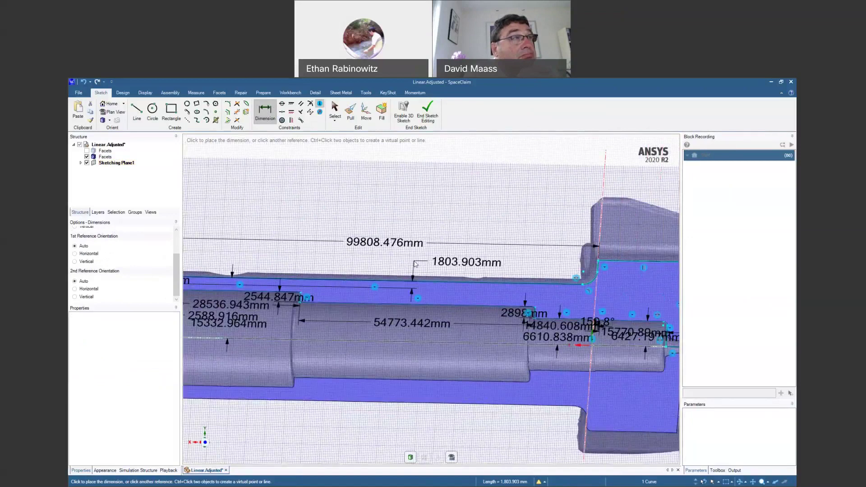
left_click(604, 268)
Make the flange's vertical shoulder line above the fillet coincident with the vertical axis.
scroll(605, 268, "up", 5)
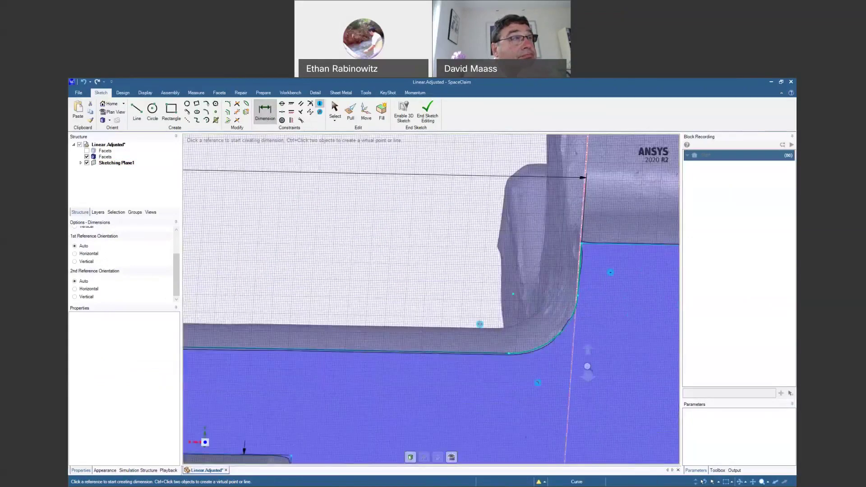
middle_click_drag(587, 366, 565, 323, "ctrl")
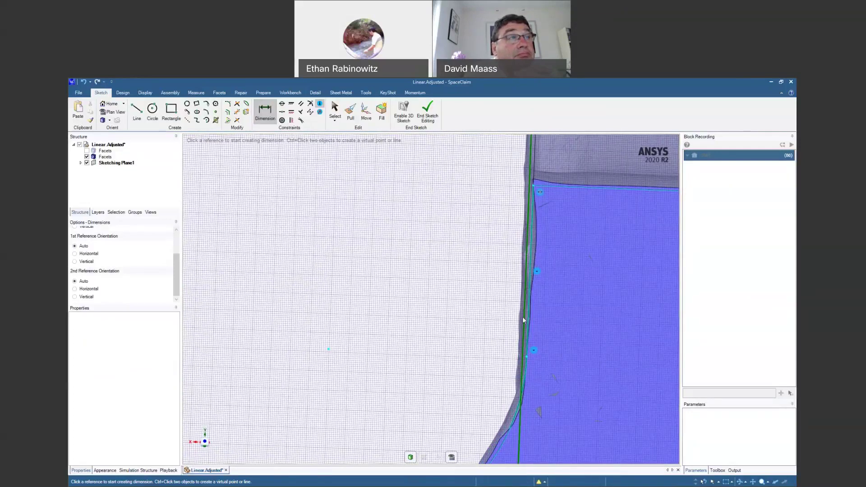
left_click(282, 104)
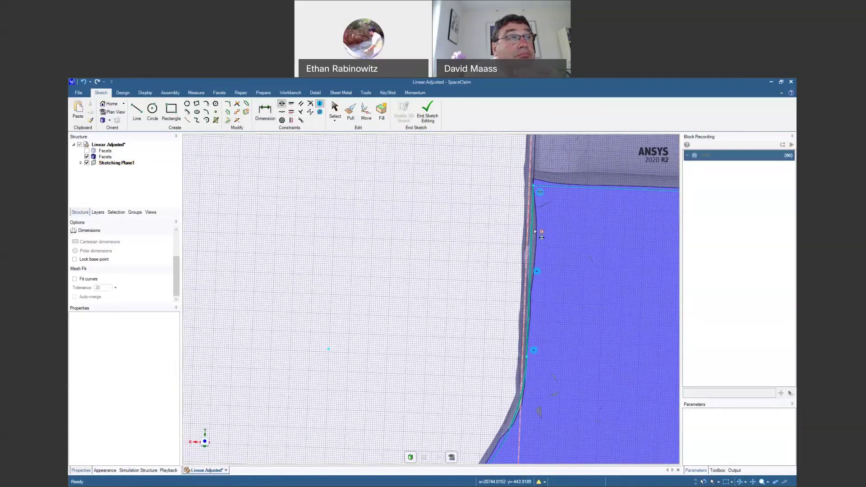
left_click(530, 232)
left_click(527, 234)
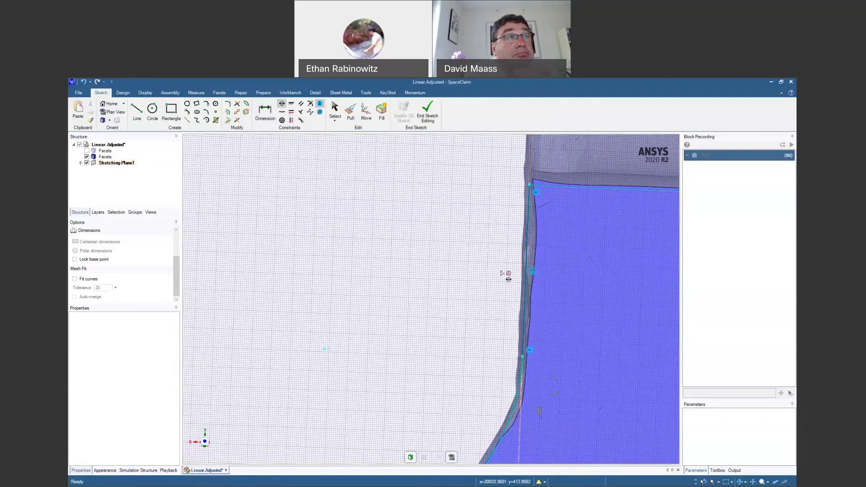
Examine the dimensioned profile between the flange shoulder and the chamfered open end.
middle_click_drag(497, 302, 493, 164, "ctrl")
middle_click_drag(457, 269, 465, 232, "ctrl")
middle_click_drag(433, 259, 504, 264, "shift")
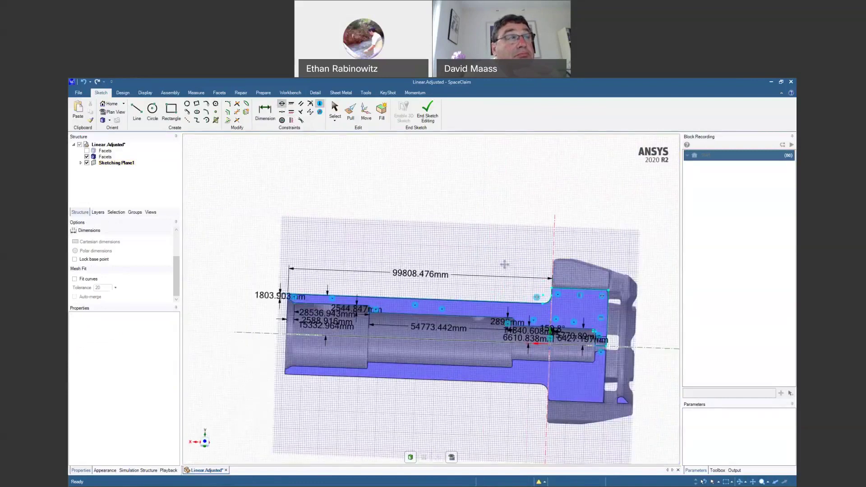
middle_click_drag(294, 293, 275, 373, "ctrl")
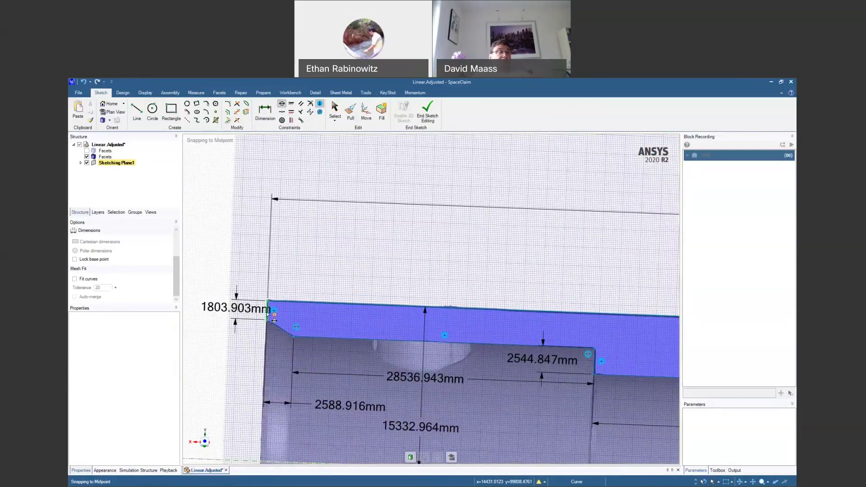
scroll(266, 318, "down", 5)
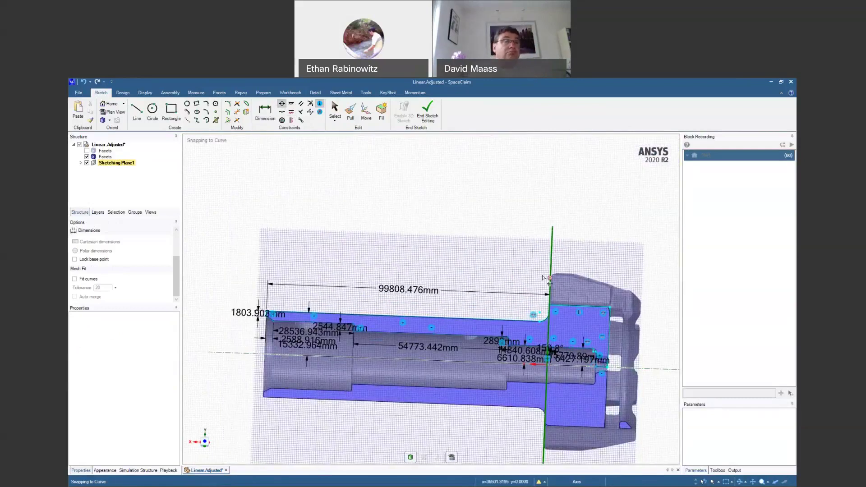
scroll(293, 321, "up", 4)
scroll(289, 339, "up", 2)
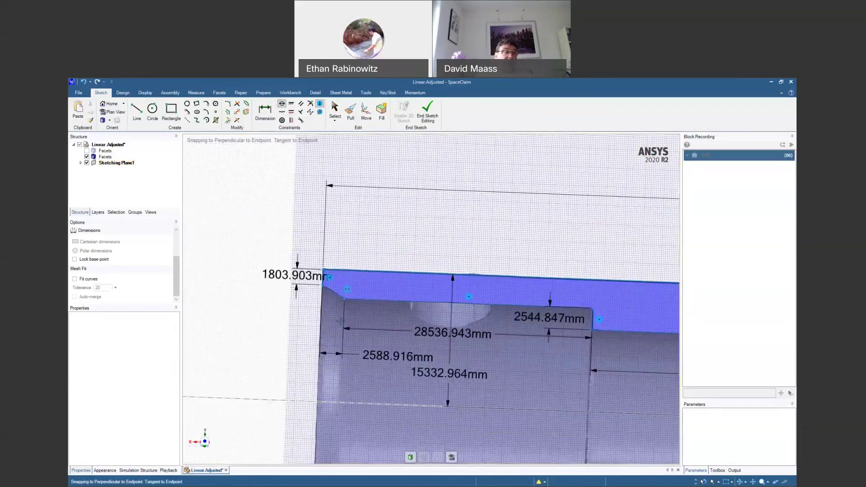
scroll(333, 336, "up", 1)
Replace the chamfer's horizontal length dimension with an angle dimension between the chamfer line and the end face.
key("s")
left_click(352, 364)
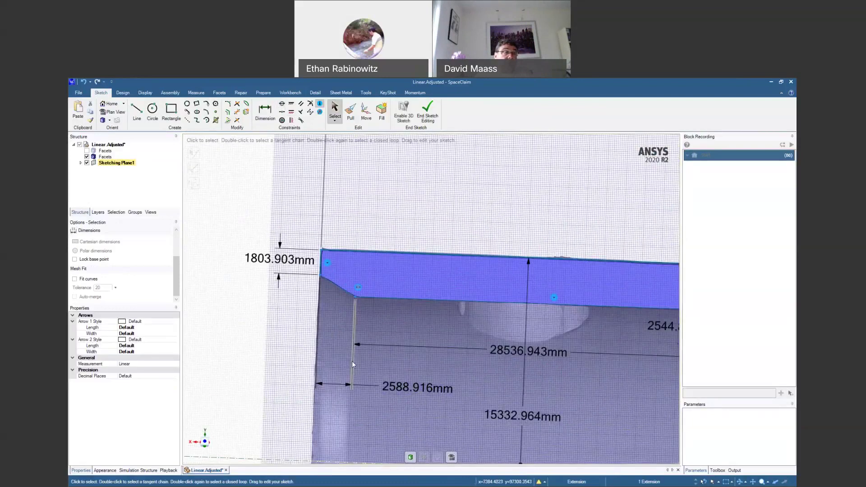
key("Delete")
left_click(262, 111)
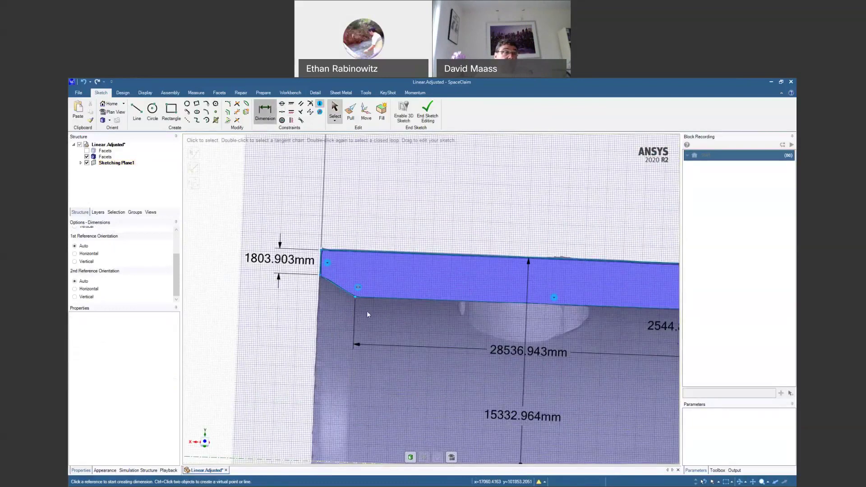
left_click(344, 290)
left_click(324, 296)
left_click(344, 315)
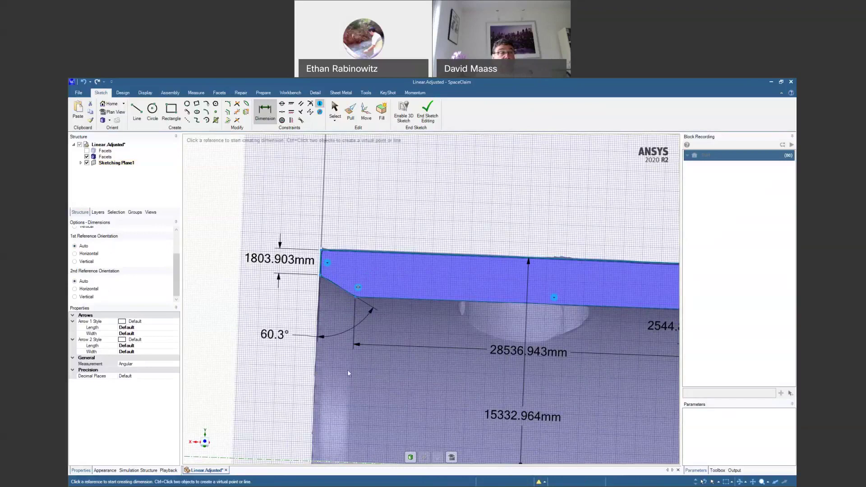
Inspect the sketch dimensions along the bore from the open end to the small hole at the flange end.
scroll(349, 369, "down", 2)
scroll(363, 363, "down", 3)
mouse_move(510, 410)
middle_mouse_down("shift")
mouse_move(458, 328)
mouse_move(397, 304)
middle_mouse_up("shift")
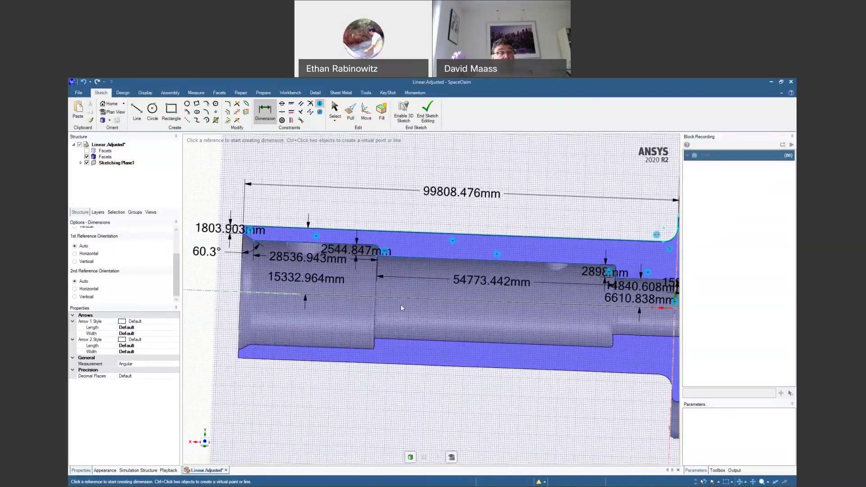
mouse_move(300, 249)
middle_mouse_down()
mouse_move(476, 306)
mouse_move(371, 296)
middle_mouse_up()
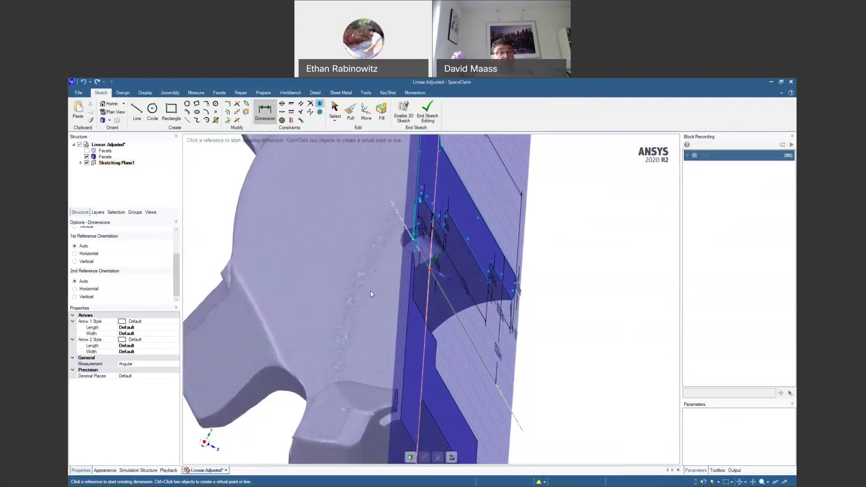
key("v")
mouse_move(489, 298)
middle_mouse_down("shift")
mouse_move(520, 305)
mouse_move(303, 296)
middle_mouse_up("shift")
middle_click_drag(646, 317, 361, 285, "shift")
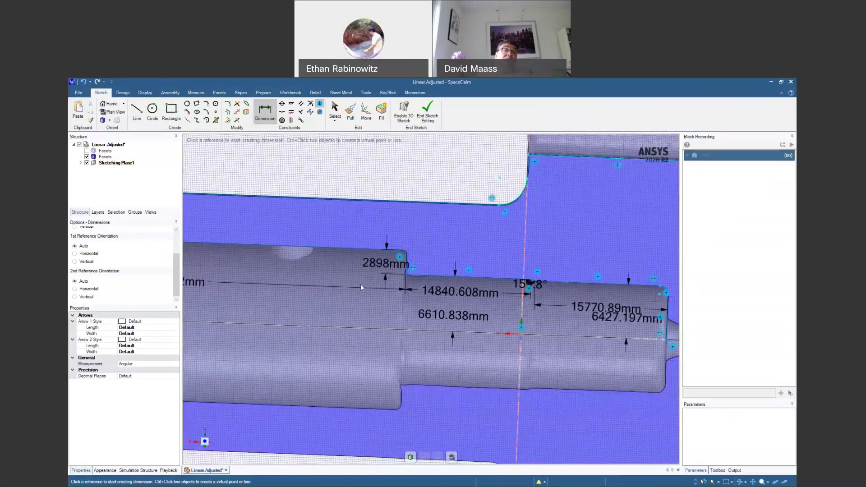
middle_click_drag(448, 305, 212, 293, "shift")
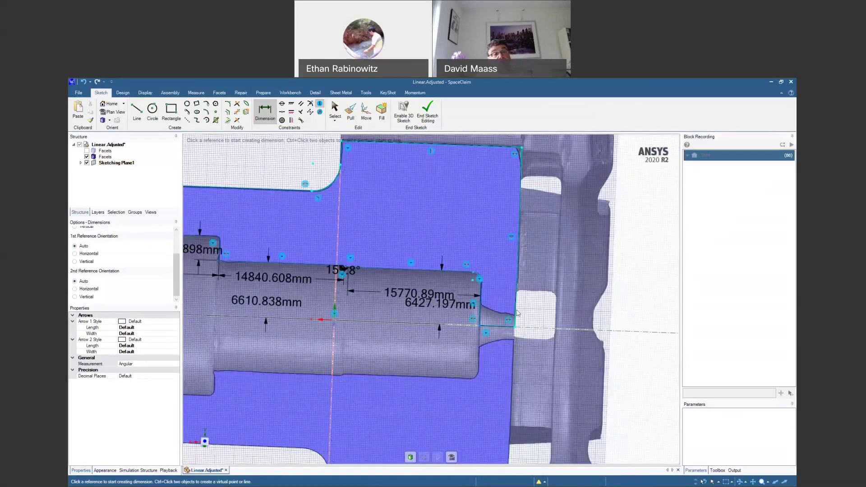
scroll(484, 330, "up", 3)
scroll(477, 355, "down", 5)
Dimension the height of the flange's outer horizontal edge from the centreline, placing it inside the flange.
middle_click_drag(518, 208, 487, 287, "ctrl")
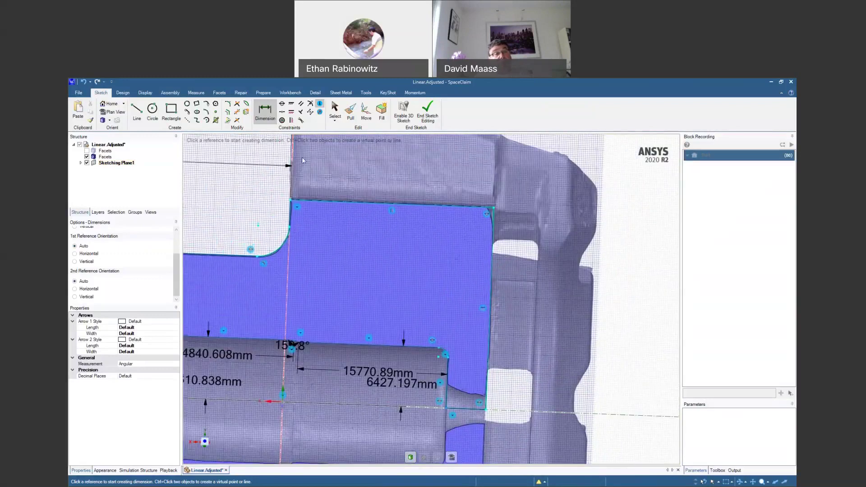
left_click(265, 113)
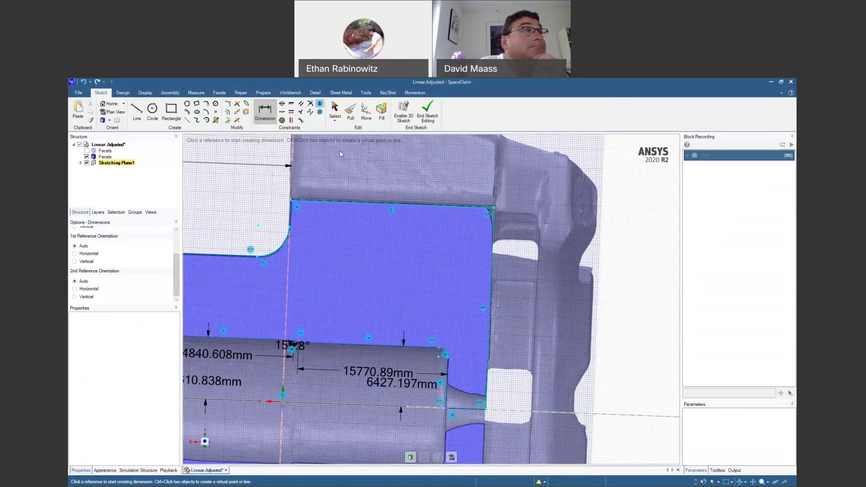
left_click(339, 206)
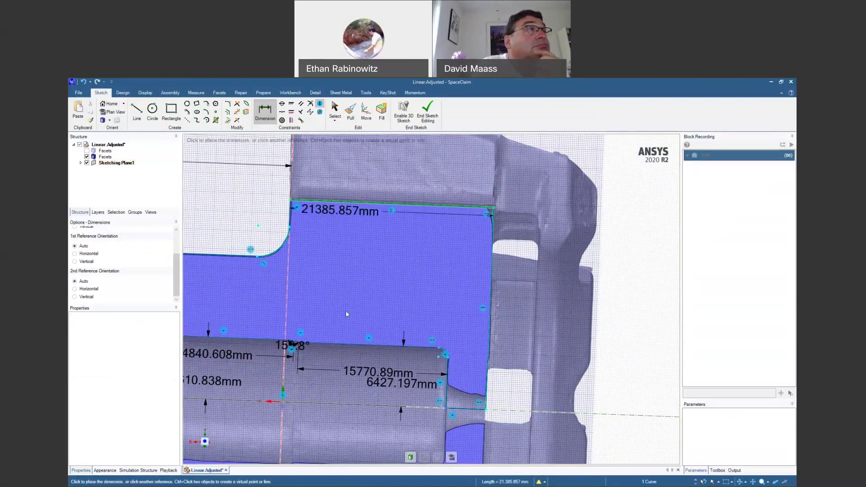
left_click(336, 403)
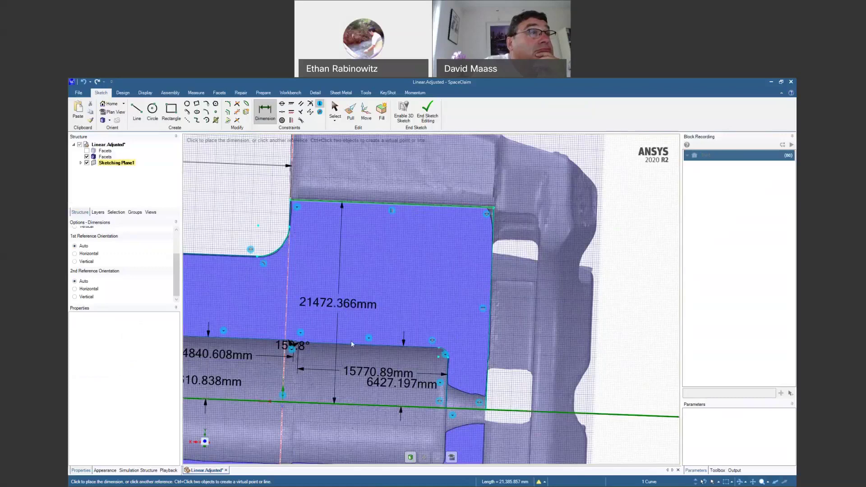
left_click(351, 340)
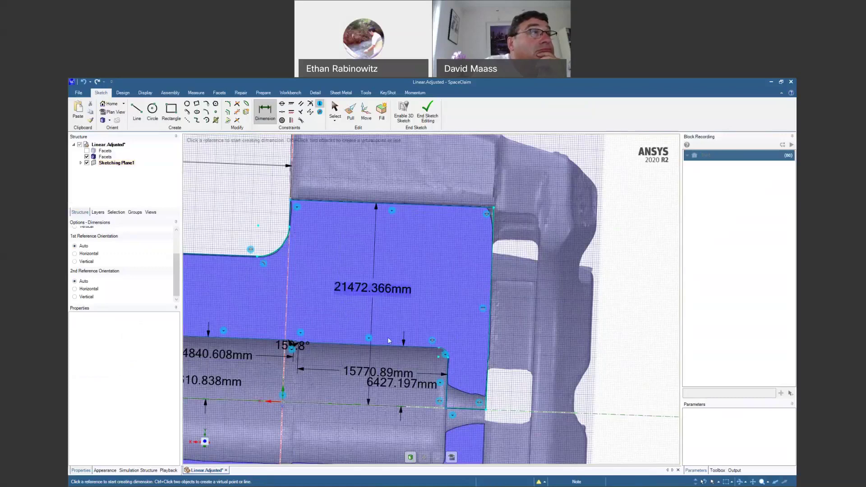
Dimension the flange's width between its end face line and the vertical axis.
left_click(493, 269)
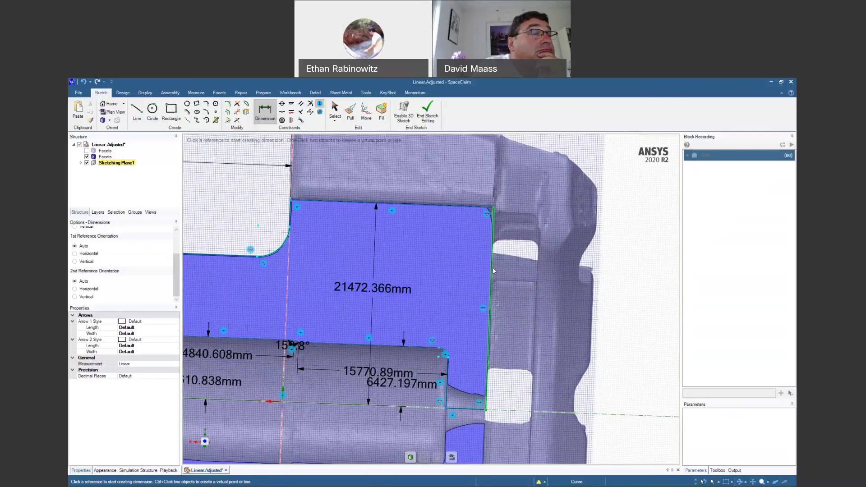
left_click(493, 269)
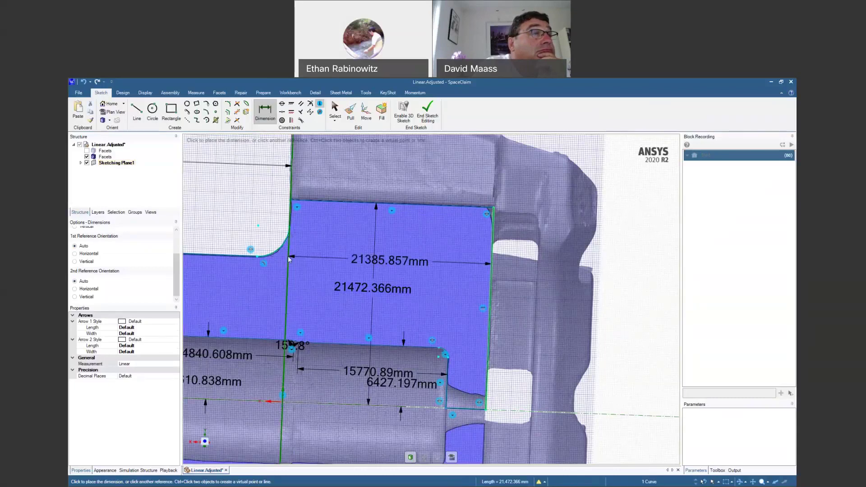
left_click(288, 255)
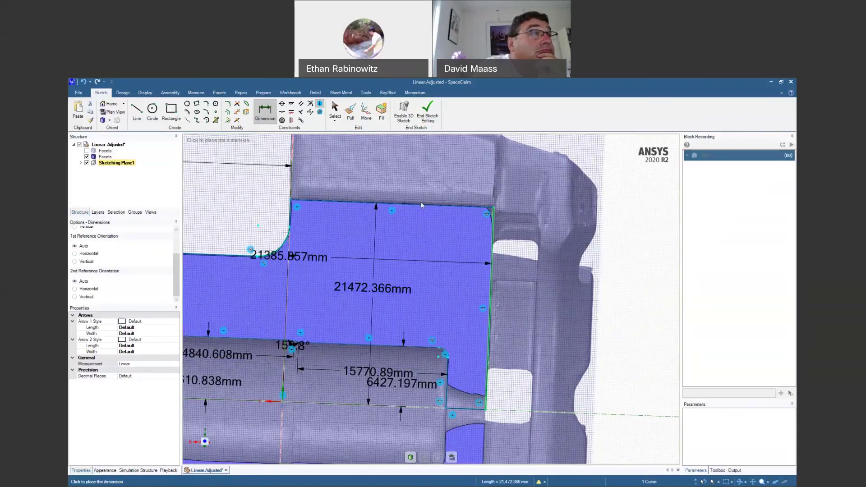
left_click(421, 252)
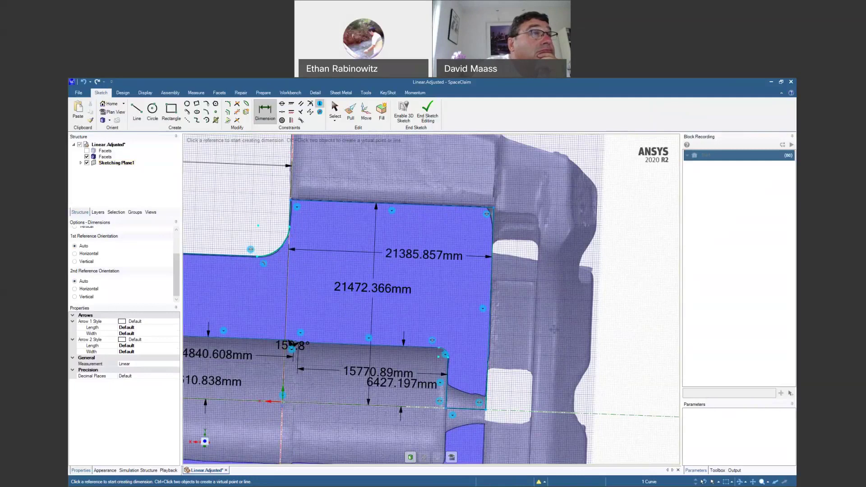
Add a radius dimension to the rounded corner at the closed end of the bore.
scroll(530, 334, "up", 4)
middle_click_drag(427, 270, 498, 306, "ctrl")
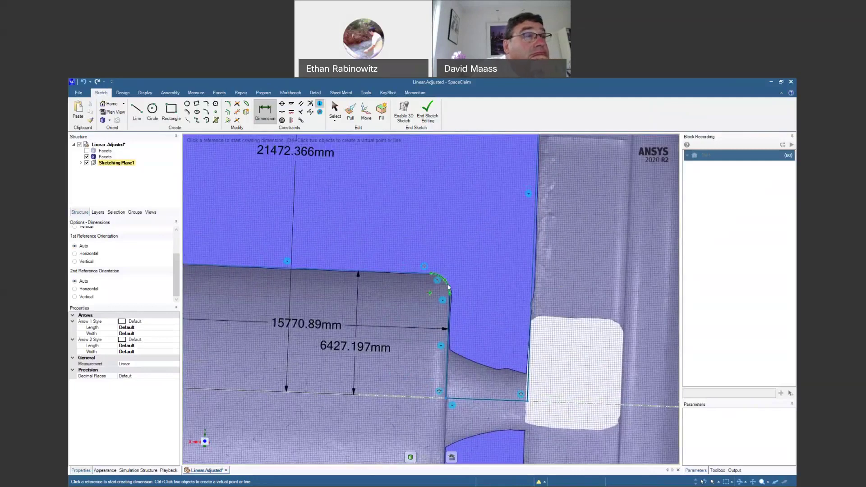
left_click(448, 284)
left_click(461, 270)
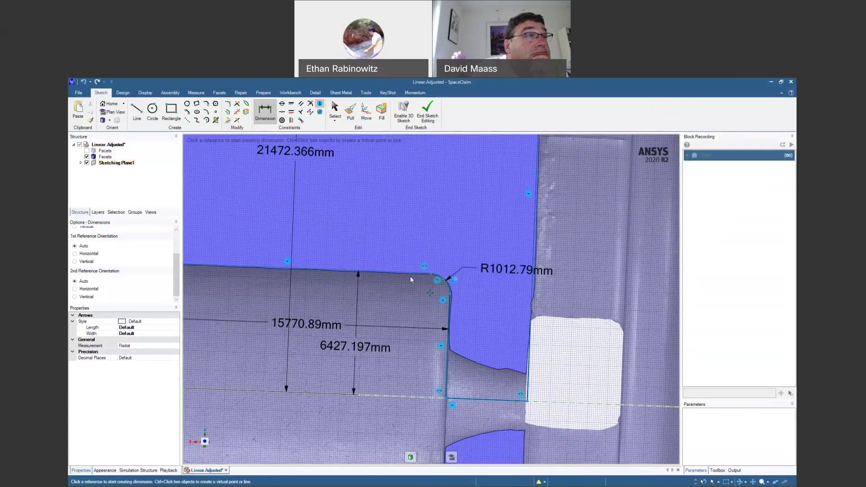
Add a radius dimension to the fillet between the tube's outer line and the flange shoulder.
scroll(410, 279, "down", 3)
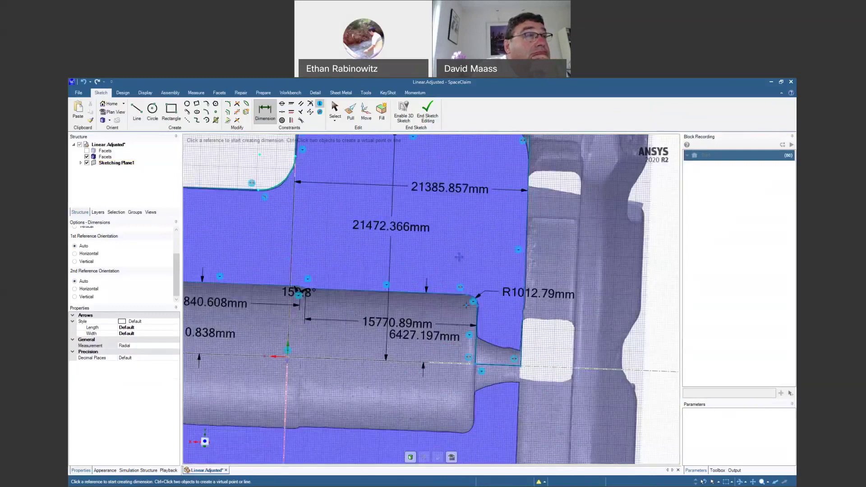
middle_click_drag(459, 257, 529, 280, "shift")
left_click(348, 207)
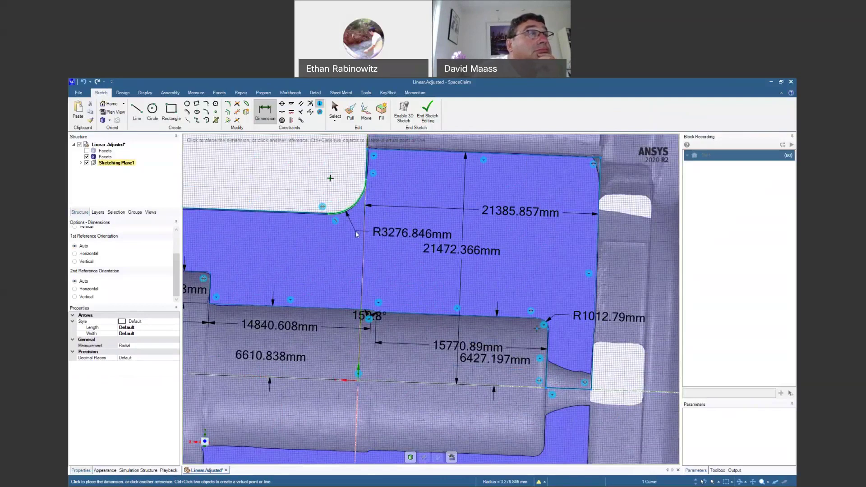
left_click(355, 231)
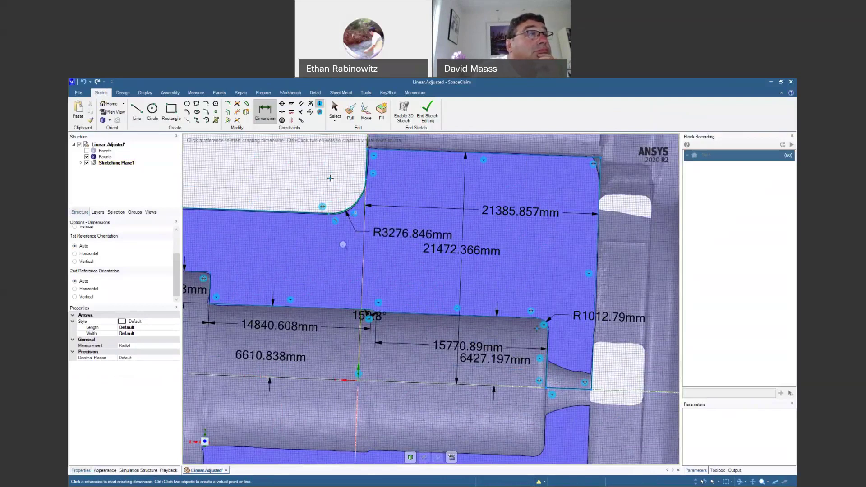
scroll(346, 290, "up", 2)
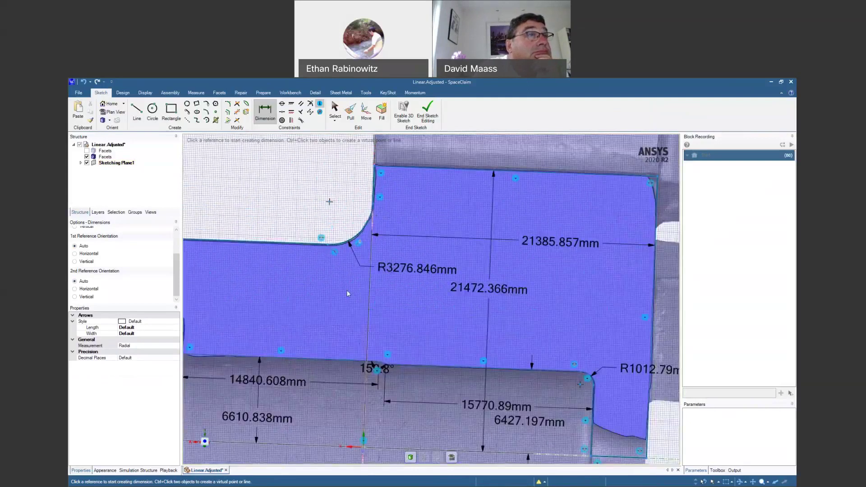
scroll(346, 293, "down", 2)
key("Escape")
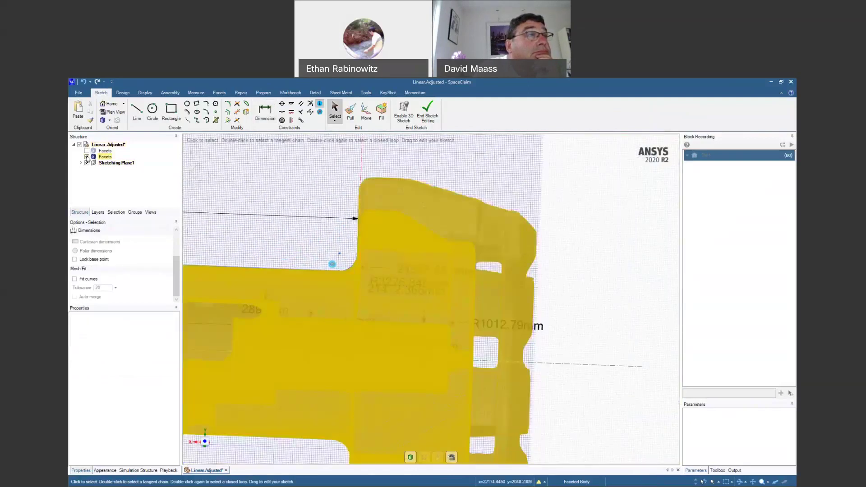
Hide the visible scan facets and move the bore taper's angle dimension below the profile line so it is readable.
scroll(398, 299, "up", 4)
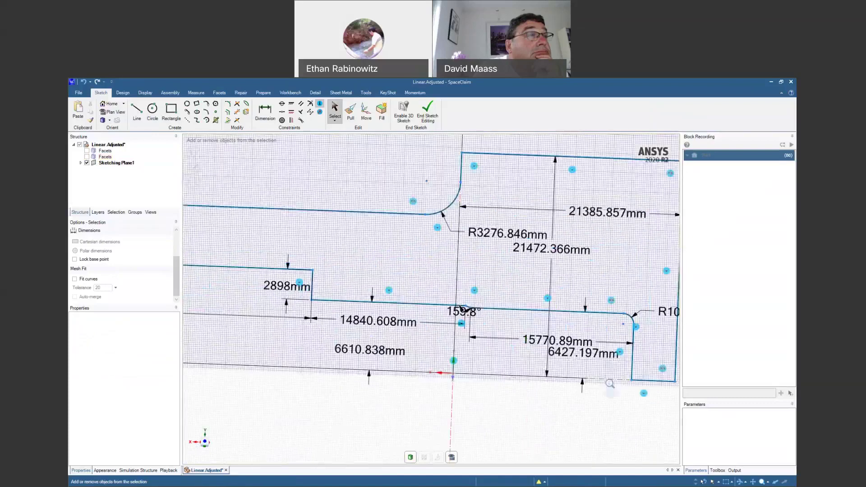
left_click_drag(407, 306, 403, 345)
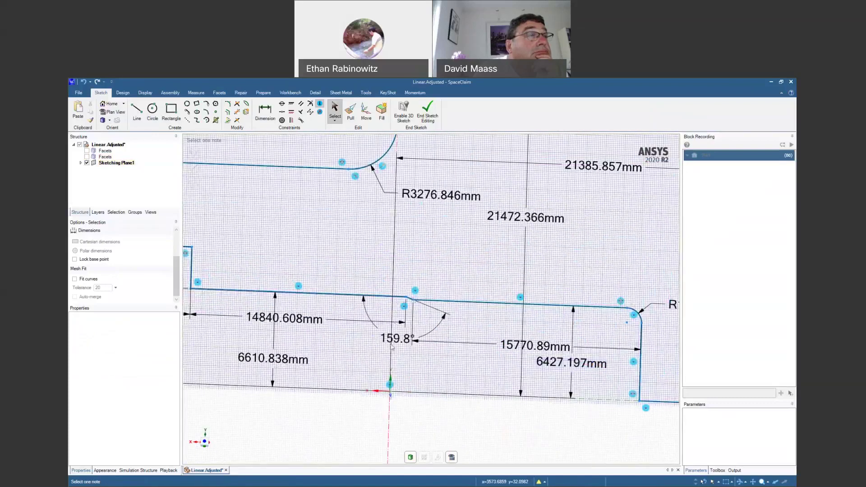
scroll(451, 316, "up", 3)
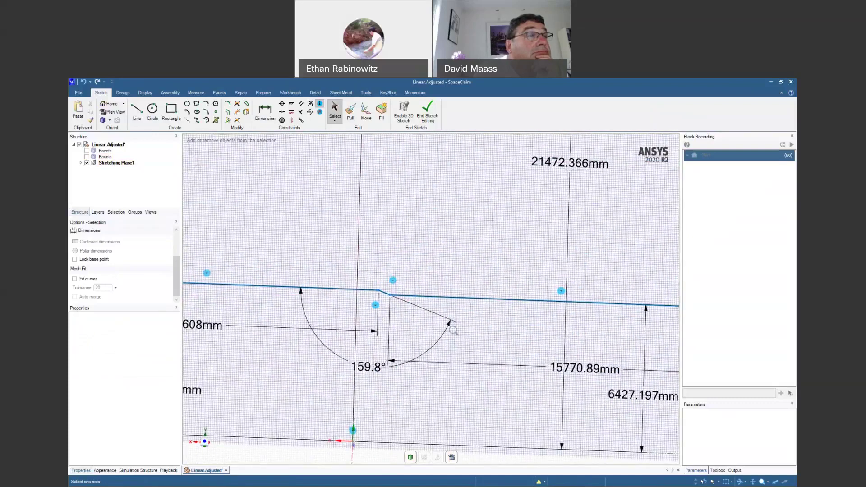
Examine the profile's dimensions and constraints from the closed end of the bore to the chamfered open end.
scroll(487, 322, "down", 2)
middle_click_drag(673, 328, 549, 319, "shift")
middle_click_drag(574, 355, 547, 446, "shift")
mouse_move(459, 264)
middle_mouse_down("shift")
mouse_move(477, 329)
mouse_move(555, 299)
mouse_move(672, 301)
middle_mouse_up("shift")
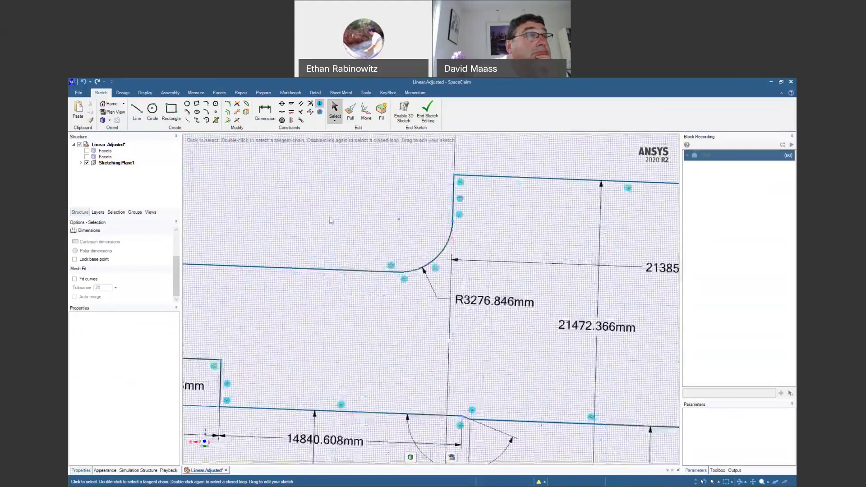
middle_click_drag(369, 209, 557, 223, "shift")
mouse_move(369, 240)
middle_mouse_down("shift")
mouse_move(483, 234)
mouse_move(623, 250)
middle_mouse_up("shift")
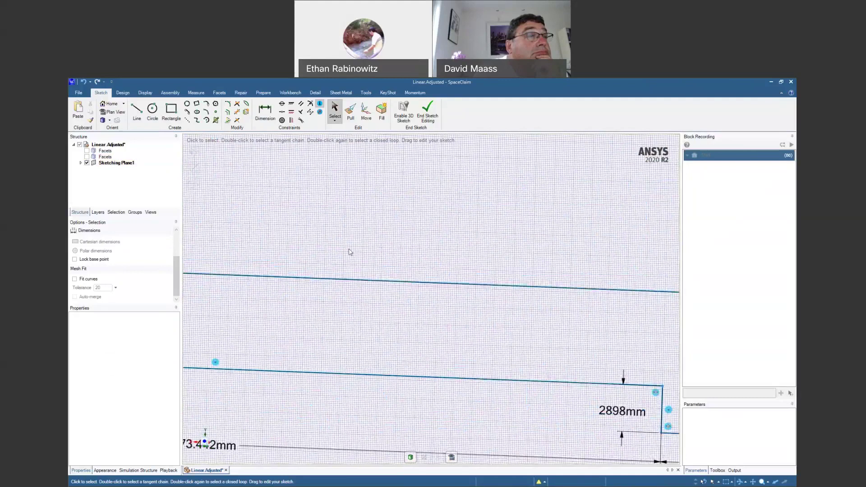
middle_click_drag(350, 251, 527, 219, "shift")
mouse_move(255, 205)
middle_mouse_down("shift")
mouse_move(324, 192)
mouse_move(646, 219)
middle_mouse_up("shift")
mouse_move(313, 214)
middle_mouse_down("shift")
mouse_move(573, 240)
mouse_move(336, 265)
mouse_move(329, 230)
middle_mouse_up("shift")
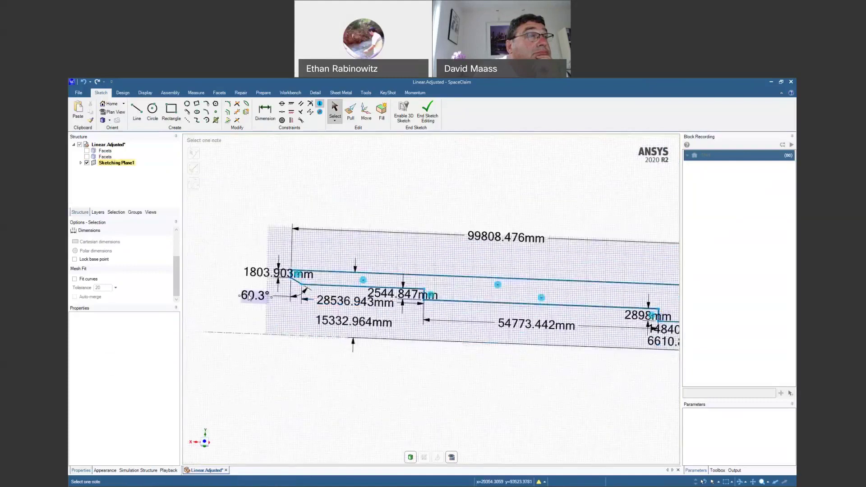
Set the chamfer angle at the tube's open end to 60°.
left_click(255, 295)
mouse_move(235, 329)
middle_mouse_down("ctrl")
mouse_move(236, 348)
mouse_move(251, 319)
mouse_move(252, 354)
middle_mouse_up("ctrl")
left_click(253, 353)
key("BackSpace")
key("BackSpace")
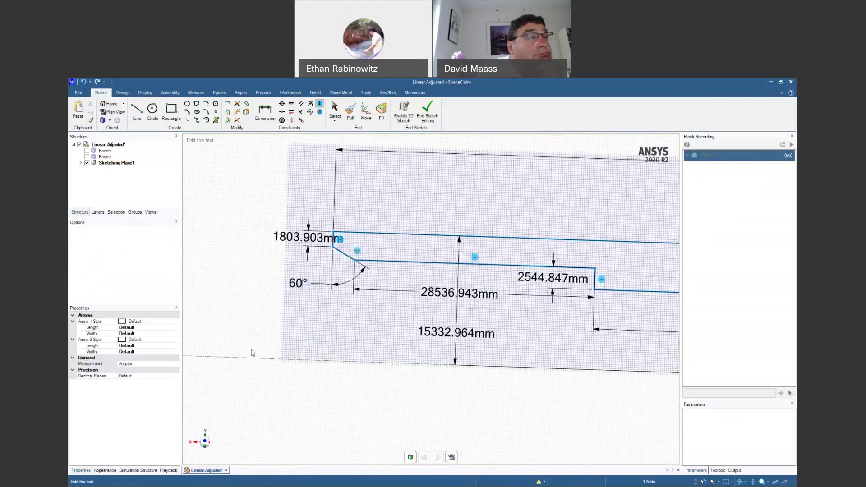
key("Return")
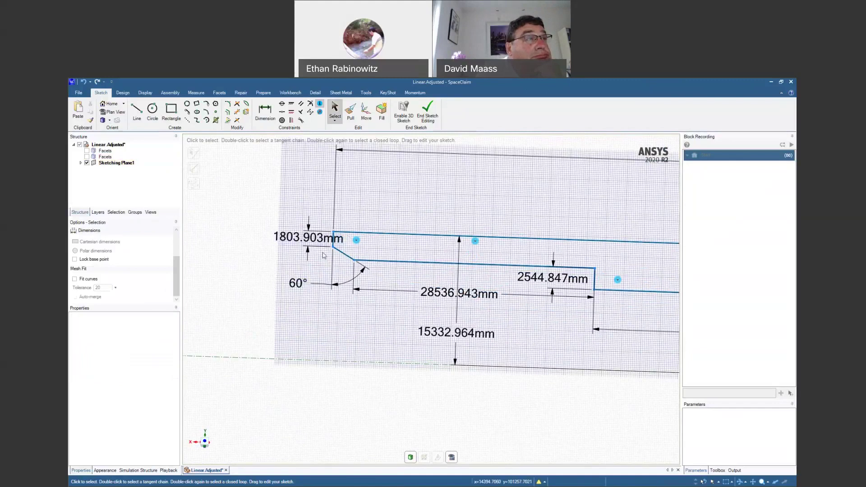
Finish editing the sketch and save the design as LinearAdjusted in the Flightware folder.
mouse_move(530, 348)
middle_mouse_down("ctrl")
mouse_move(535, 322)
mouse_move(361, 321)
middle_mouse_up("ctrl")
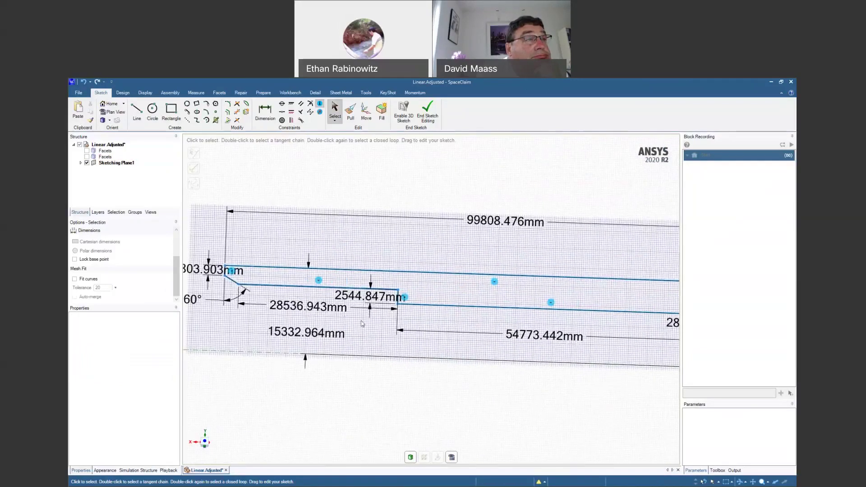
left_click(430, 114)
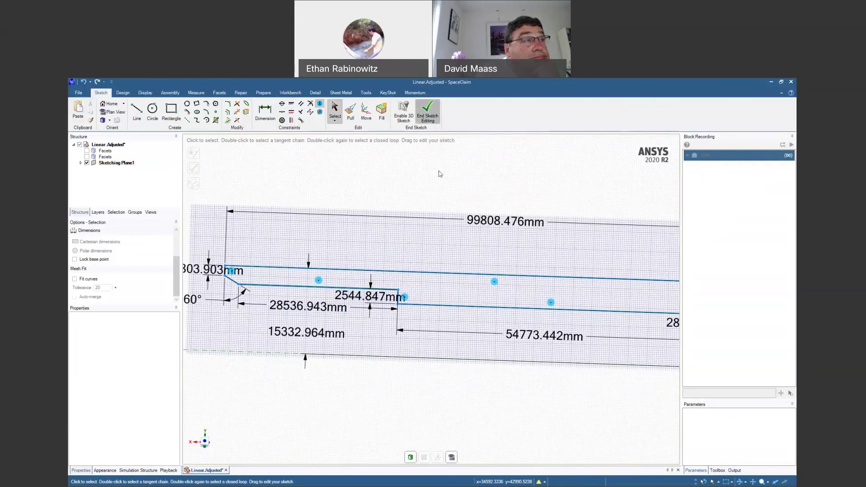
left_click(79, 93)
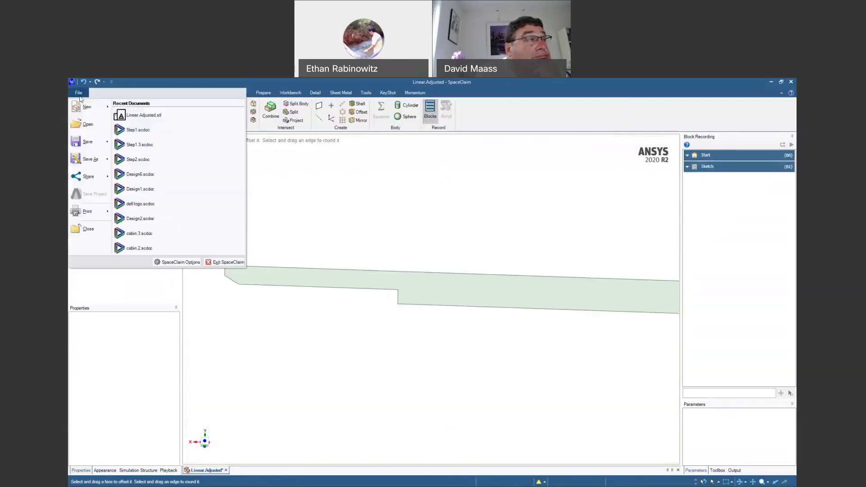
left_click(77, 141)
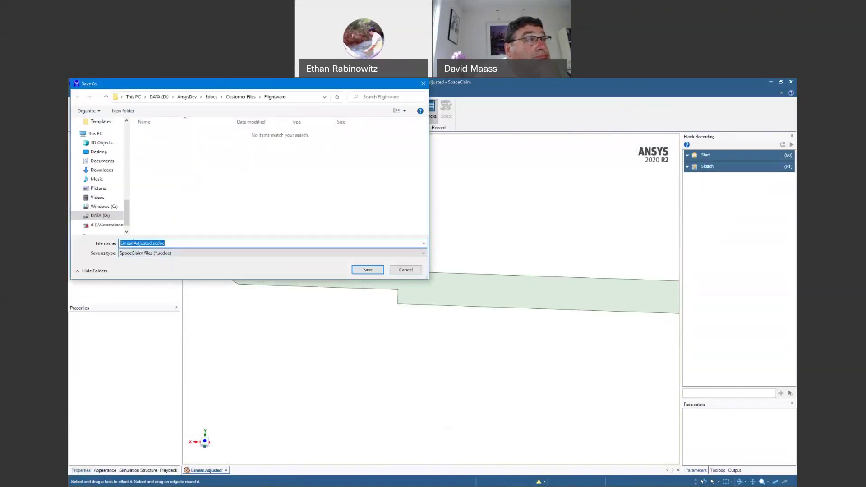
left_click(134, 243)
key("Delete")
left_click(366, 269)
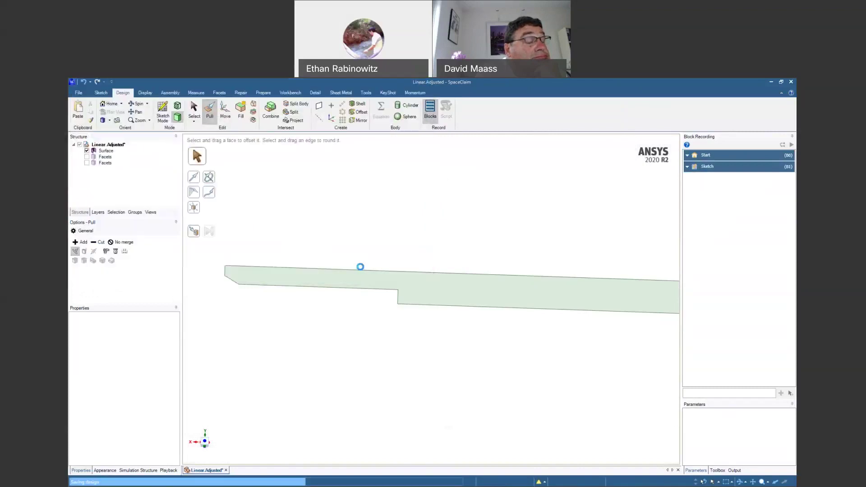
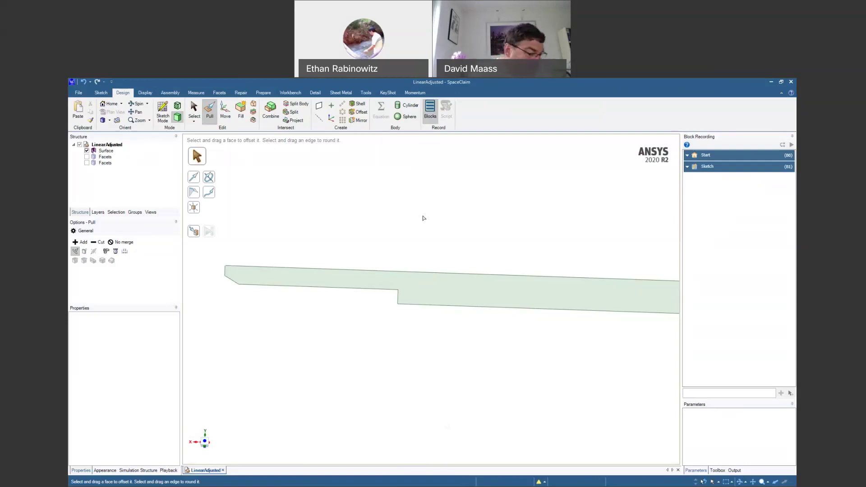
Expand the recorded Sketch block and expose its Dim1 dimension as a parameter.
middle_click_drag(405, 224, 325, 206)
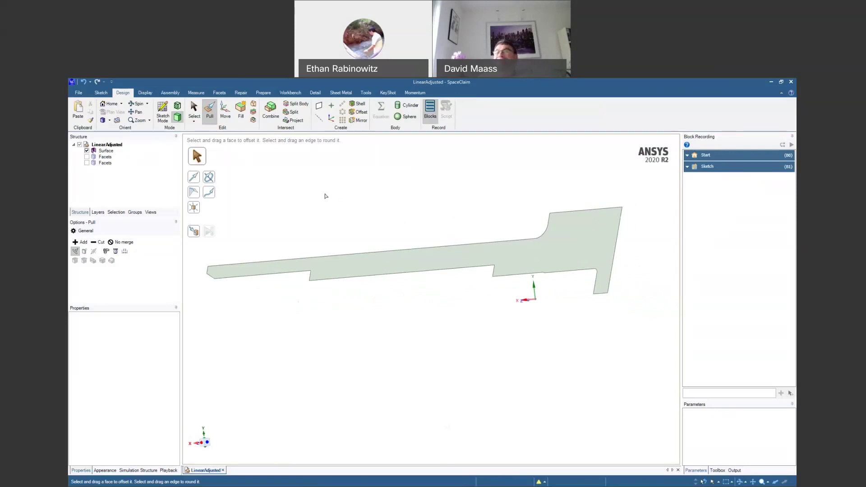
middle_click_drag(321, 264, 370, 234)
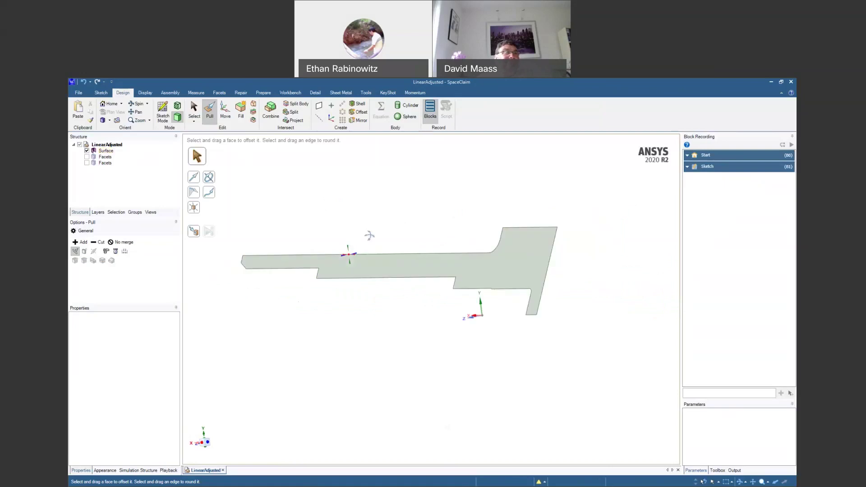
left_click(687, 167)
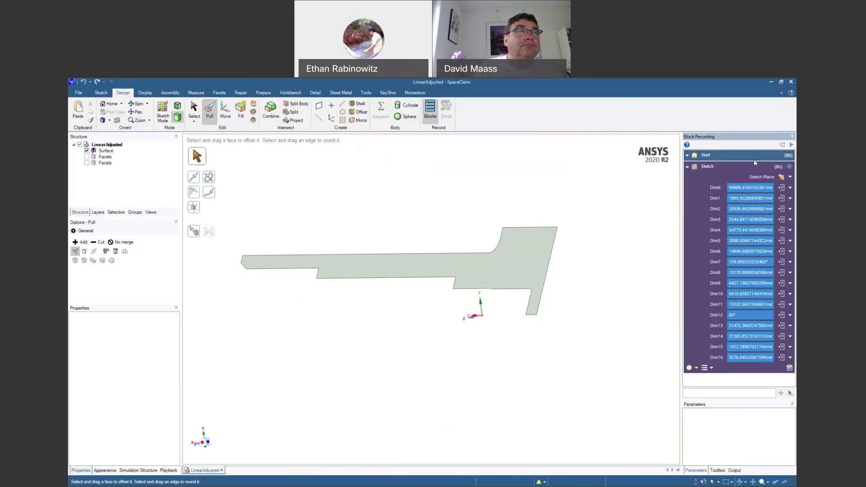
left_click(781, 199)
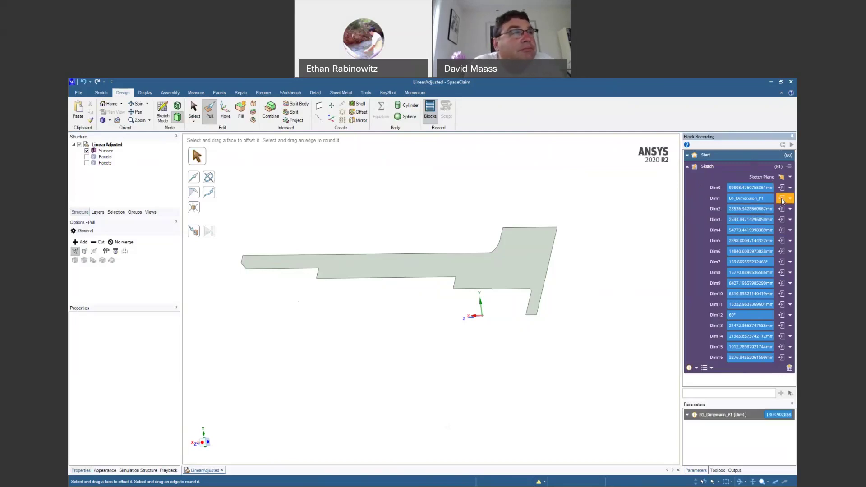
Change the description of the exposed Dim1 parameter to Name and check the parameter options of the Dim1 field.
left_click(688, 414)
left_click(727, 436)
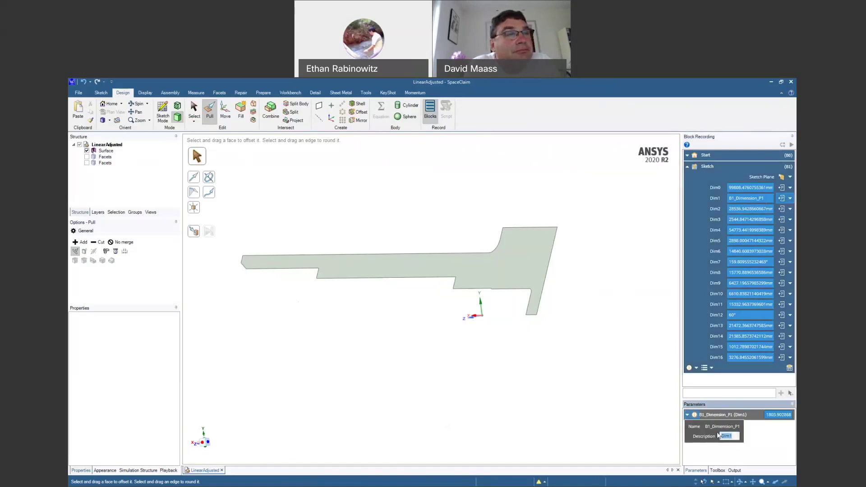
type("Name")
key("Return")
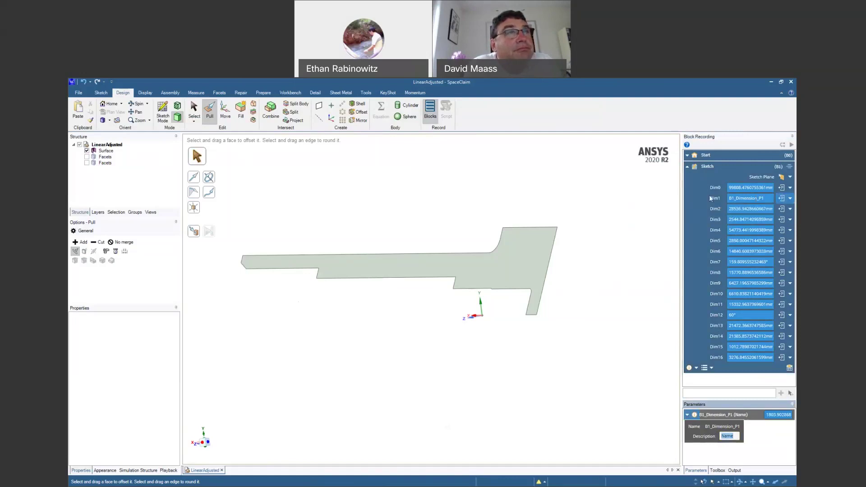
left_click(751, 442)
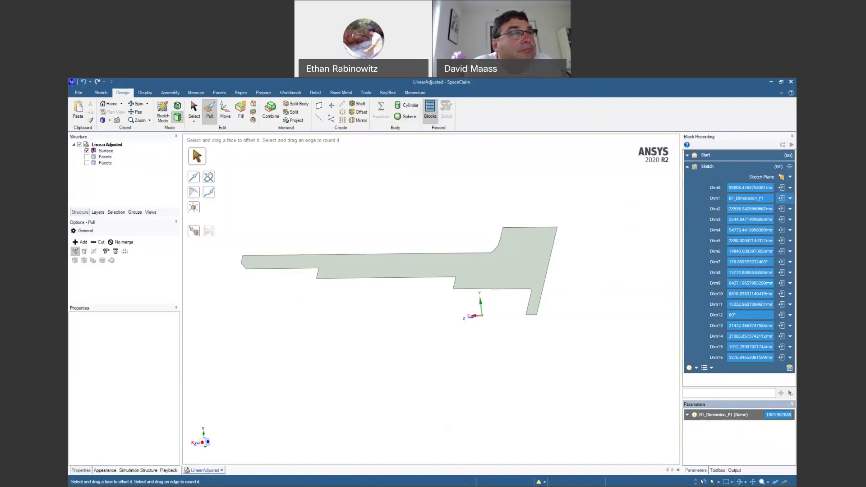
left_click(790, 198)
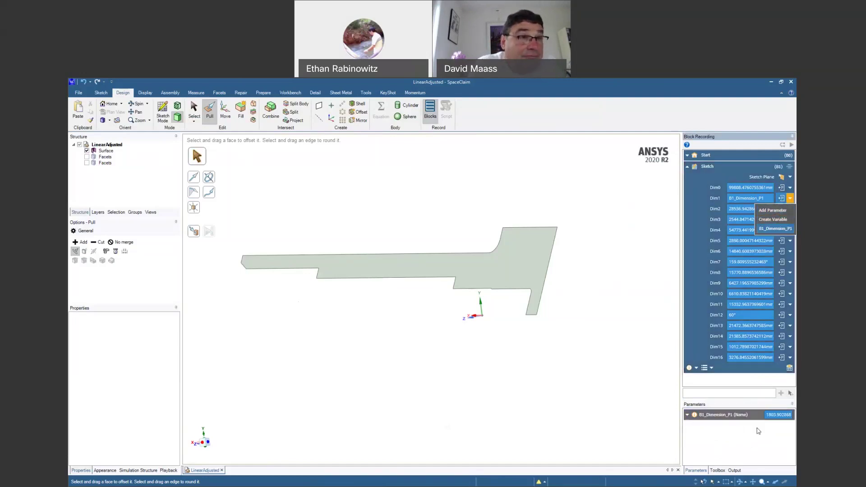
left_click(758, 431)
left_click(640, 330)
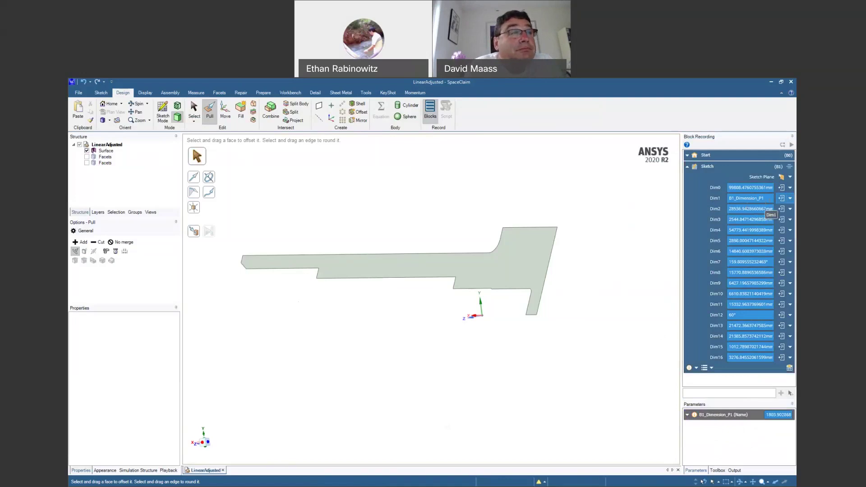
Delete the parameter exposed for Dim1, and open the recorded sketch for editing and close it again.
right_click(702, 415)
left_click(717, 421)
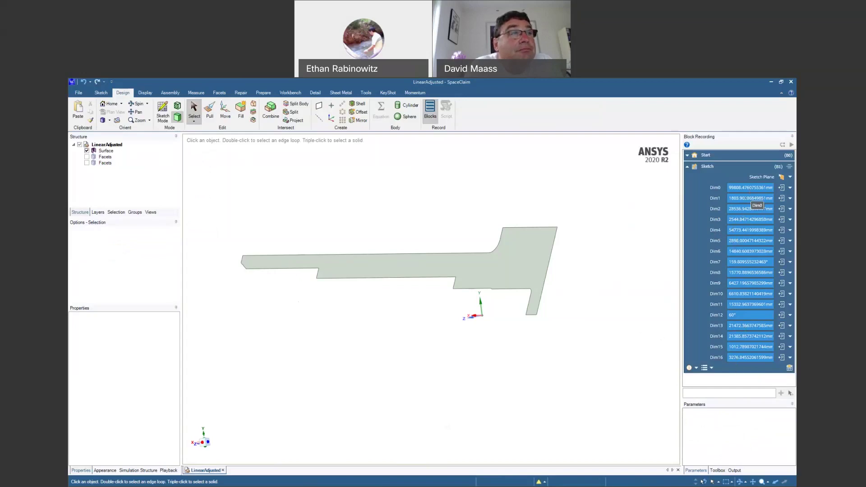
left_click(789, 368)
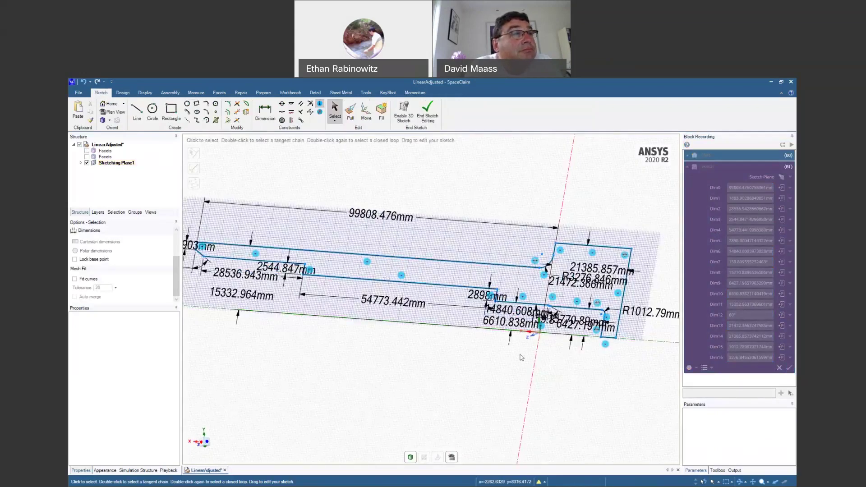
left_click(438, 118)
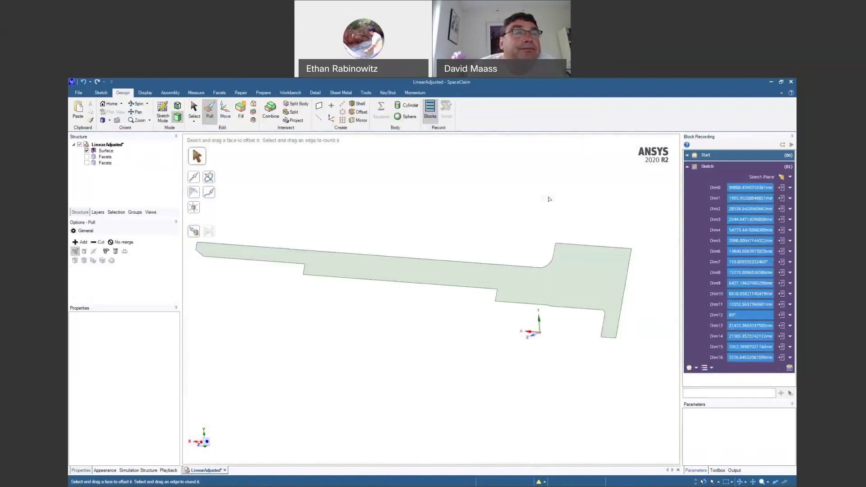
Revolve the profile face a full turn about the coordinate system's X axis to form the solid tube.
left_click(550, 288)
mouse_move(551, 289)
middle_mouse_down()
mouse_move(599, 296)
mouse_move(562, 293)
middle_mouse_up()
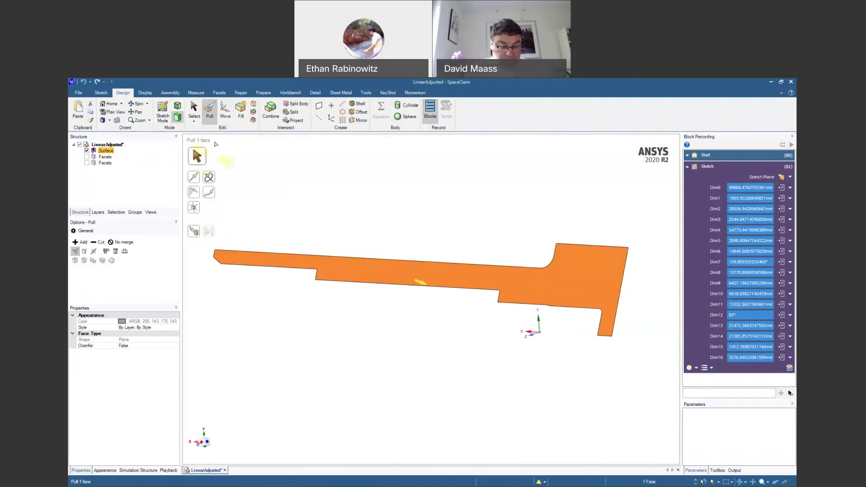
left_click_drag(339, 271, 413, 300)
key("ctrl+z")
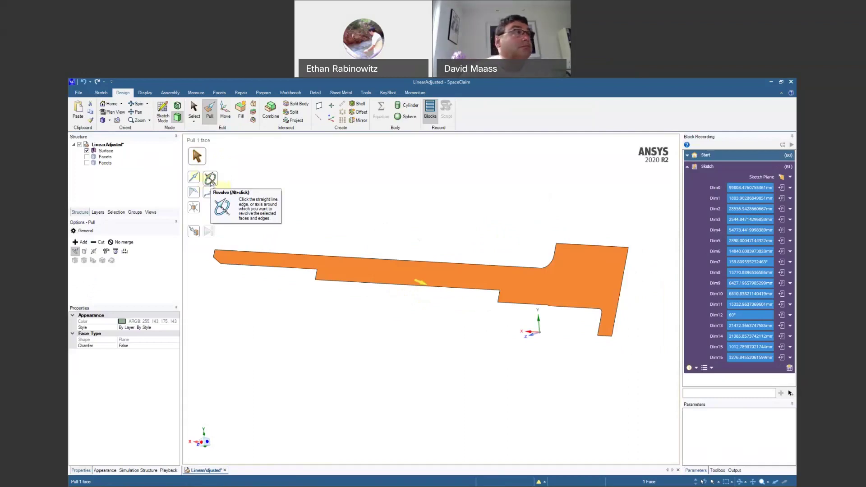
left_click(210, 179)
middle_click_drag(450, 328, 566, 367)
left_click(534, 334)
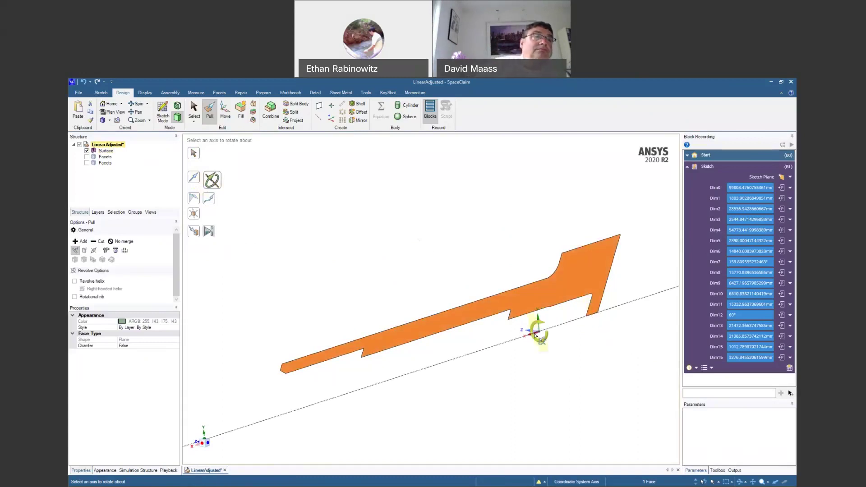
left_click(534, 336)
middle_click_drag(531, 406, 549, 396)
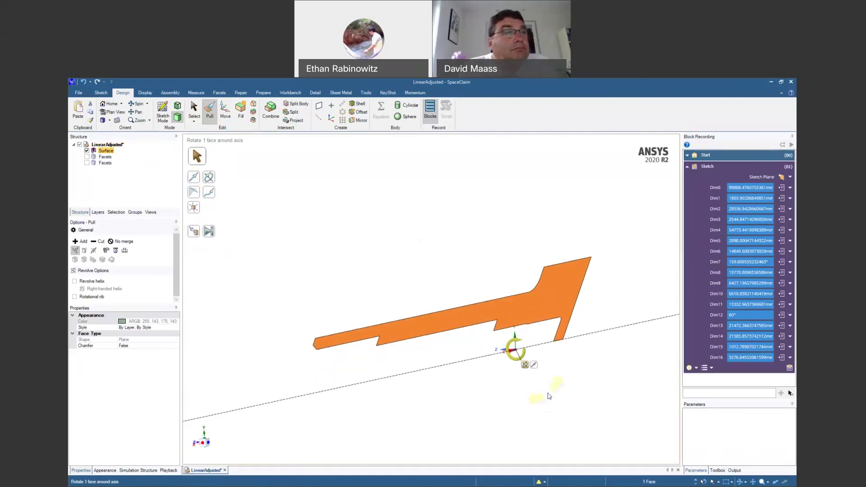
left_click(211, 233)
Show the scanned facet body with the gear teeth over the revolved solid and compare the two bodies.
mouse_move(415, 243)
middle_mouse_down()
mouse_move(357, 238)
mouse_move(367, 249)
mouse_move(406, 249)
middle_mouse_up()
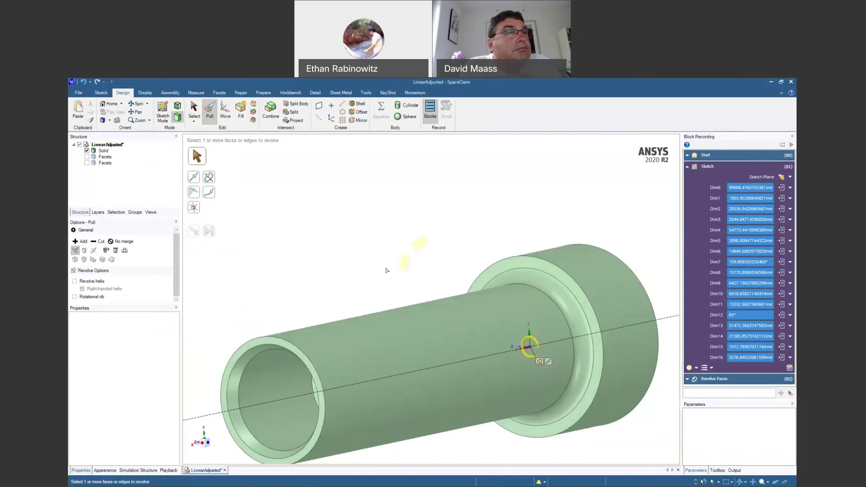
left_click(87, 163)
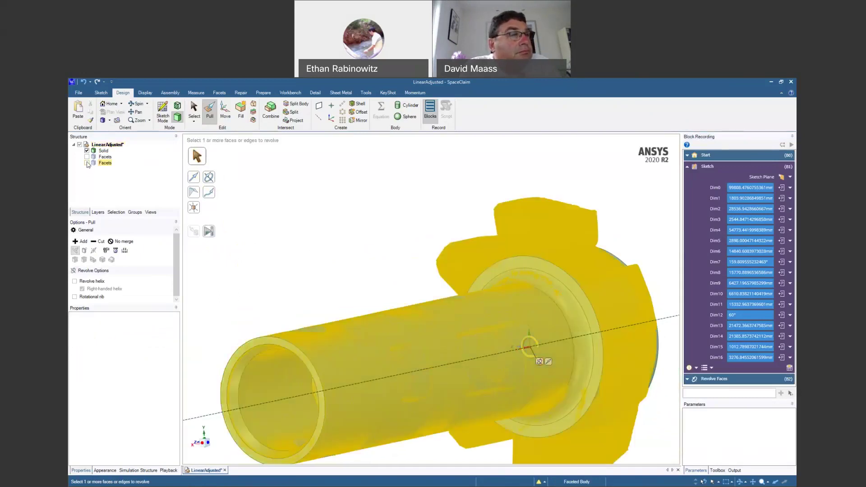
left_click(87, 163)
middle_click_drag(337, 238, 305, 230, "shift")
scroll(357, 216, "down", 3)
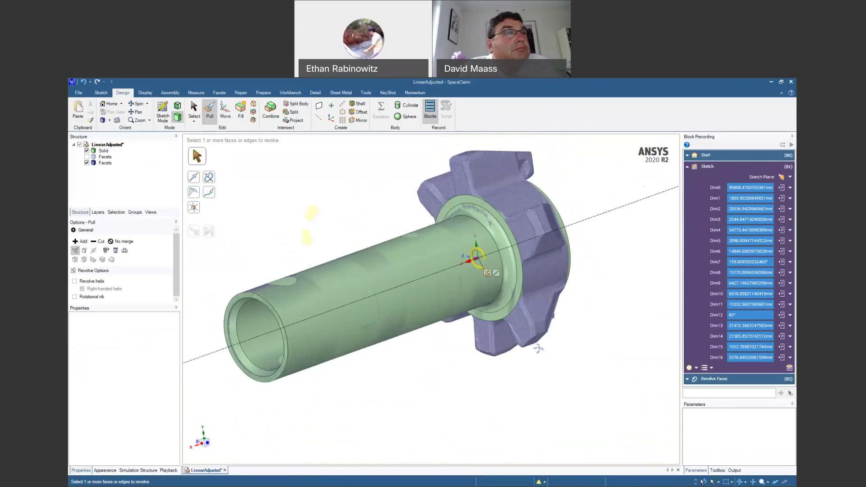
middle_click_drag(538, 349, 511, 235)
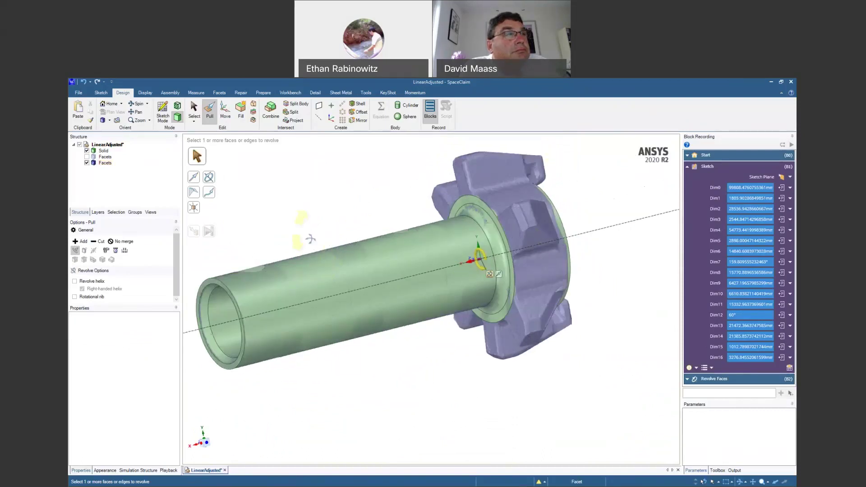
middle_click_drag(306, 237, 331, 247)
Select the outer cylindrical face of the revolved tube and set its display style to Transparent.
key("s")
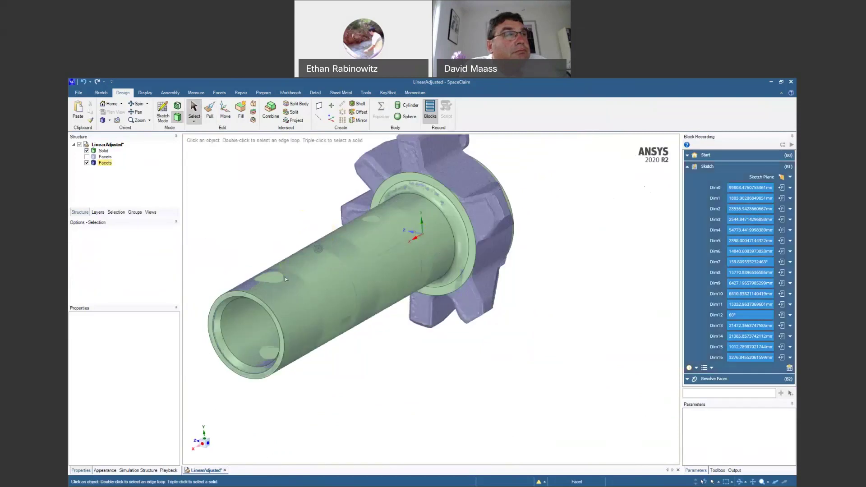
scroll(279, 288, "up", 5)
left_click(271, 278)
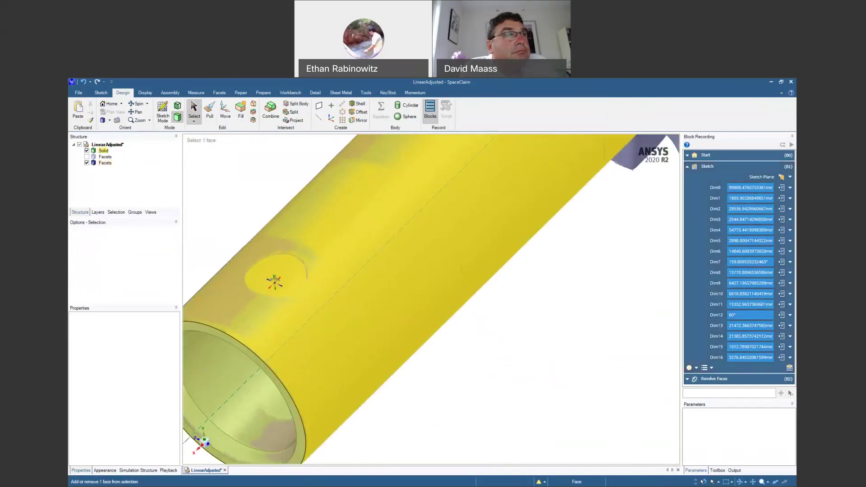
middle_click_drag(289, 272, 339, 242, "ctrl")
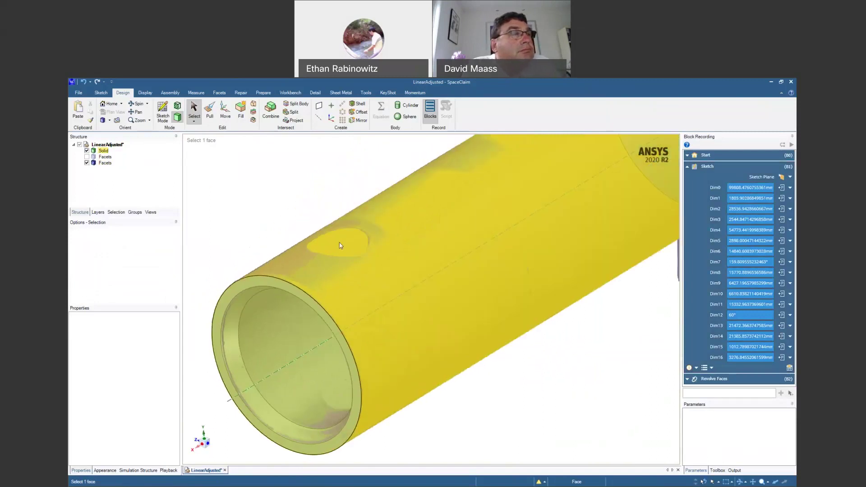
right_click(340, 245)
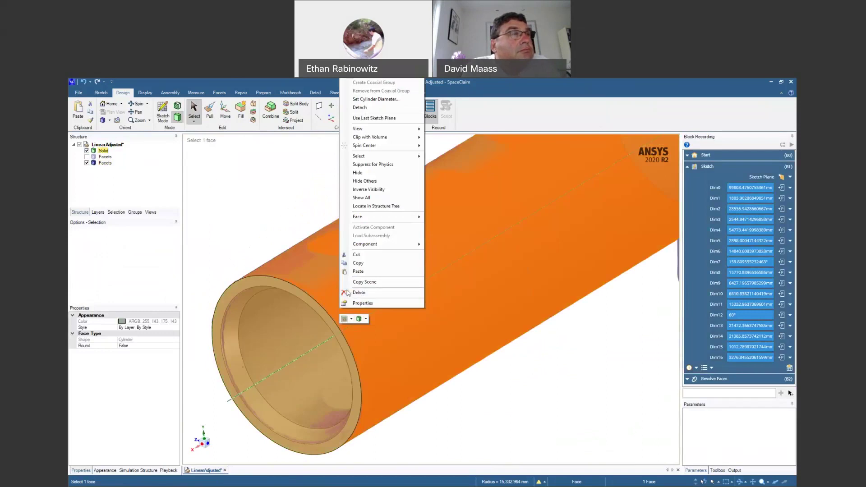
left_click(366, 319)
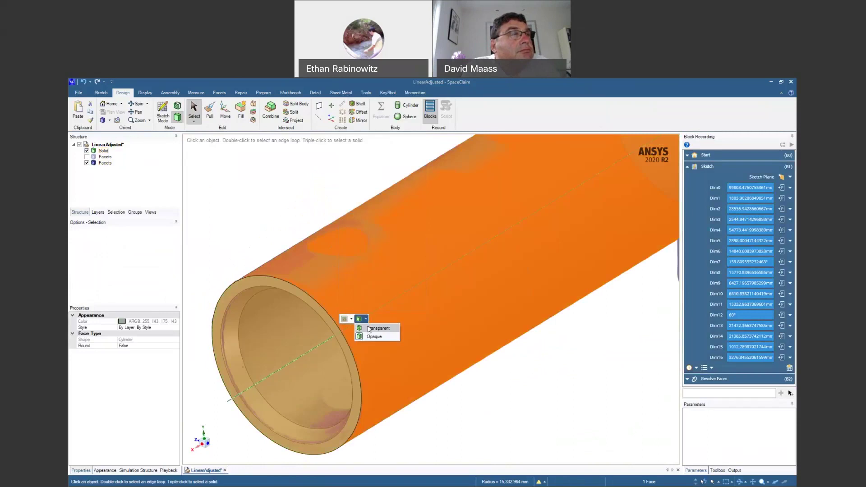
left_click(368, 331)
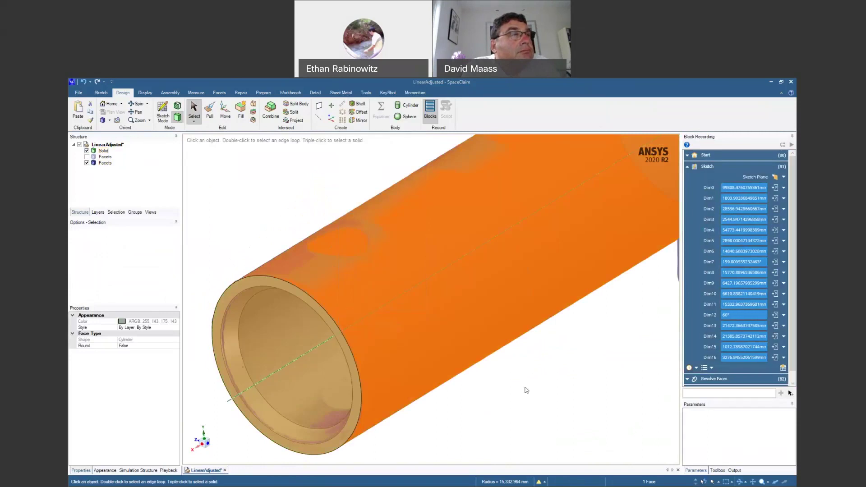
Turn off the Face Highlight display option and check the effect on the tube's outer face near the round hole.
middle_click_drag(499, 371, 459, 377)
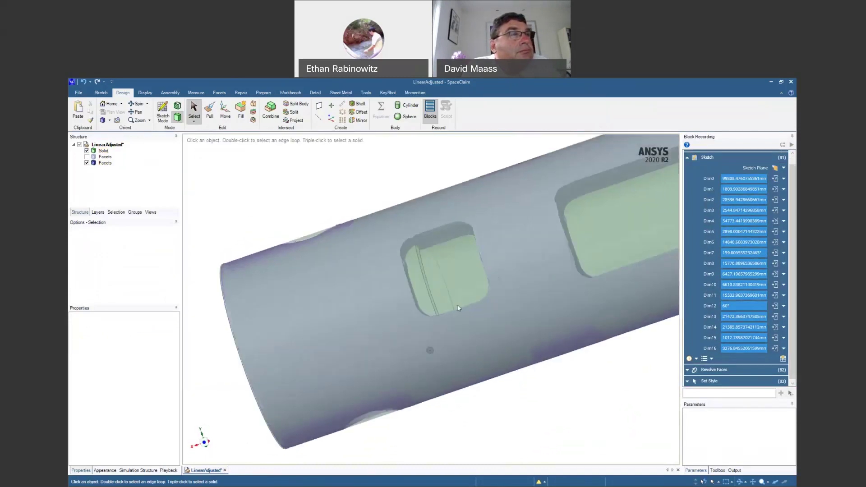
middle_click_drag(460, 431, 502, 358)
middle_click_drag(395, 230, 421, 285)
mouse_move(420, 285)
middle_mouse_down("shift")
mouse_move(410, 329)
mouse_move(420, 290)
mouse_move(412, 296)
mouse_move(427, 275)
middle_mouse_up("shift")
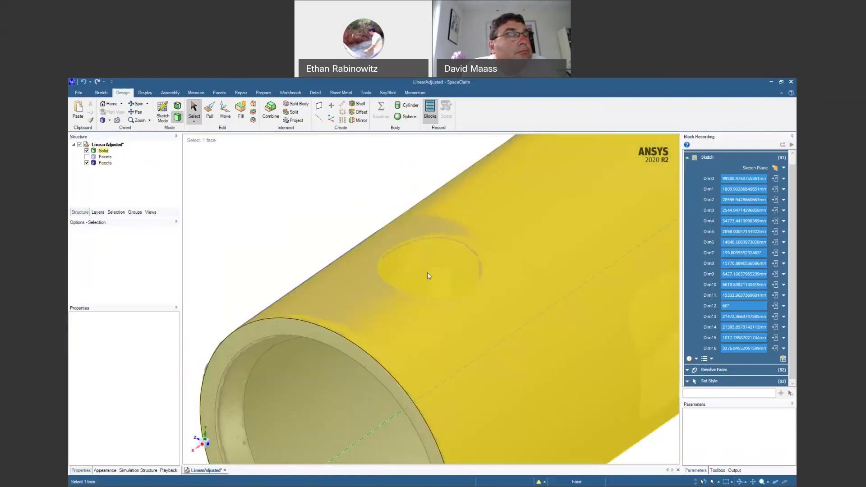
left_click(241, 153)
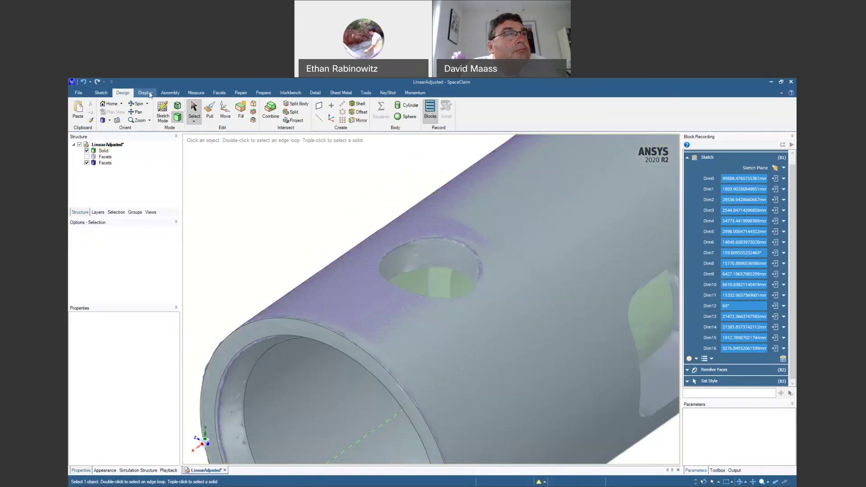
left_click(149, 93)
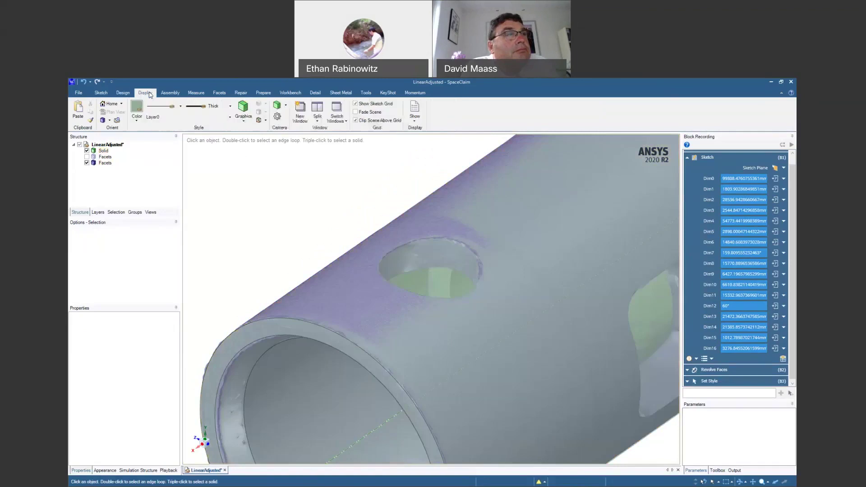
left_click(414, 122)
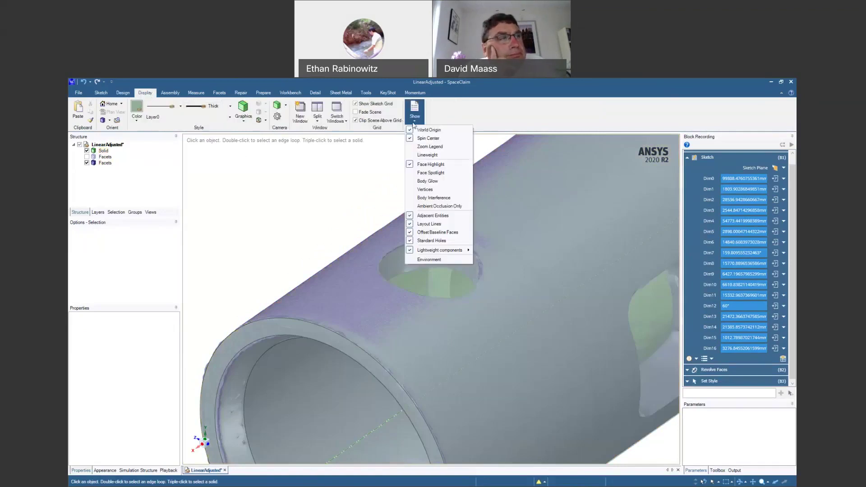
left_click(428, 166)
left_click(426, 273)
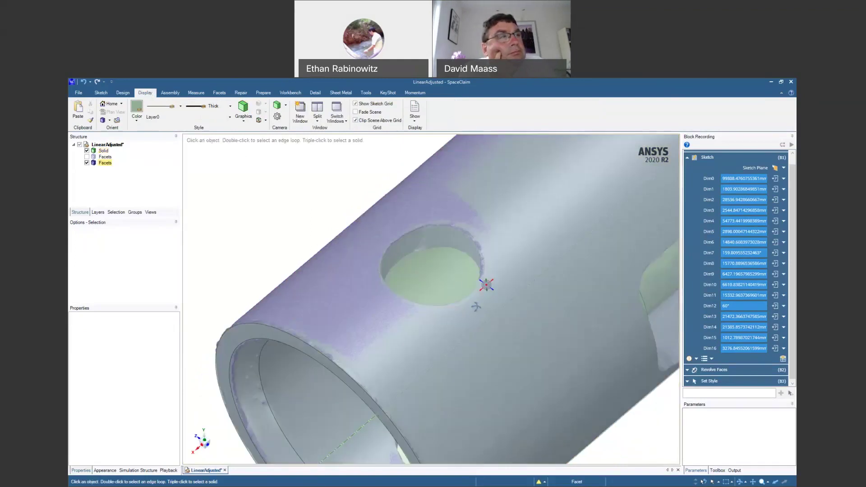
left_click(456, 285)
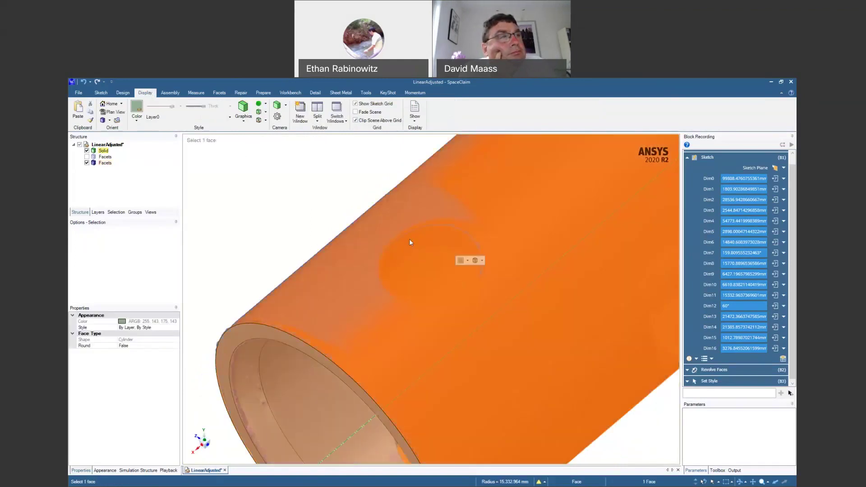
left_click(278, 159)
Examine how the transparent solid fits the scanned facets at the round cross hole, along the tube, and at its open end.
middle_click_drag(425, 258, 457, 209)
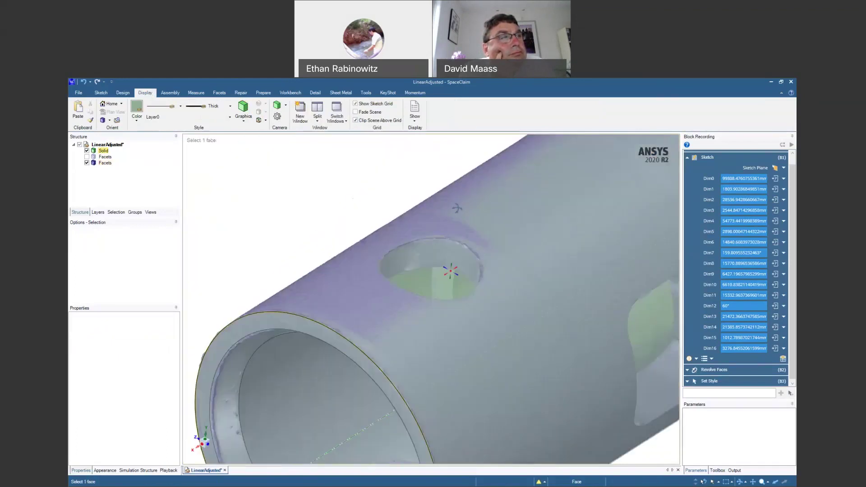
middle_click_drag(446, 280, 437, 298)
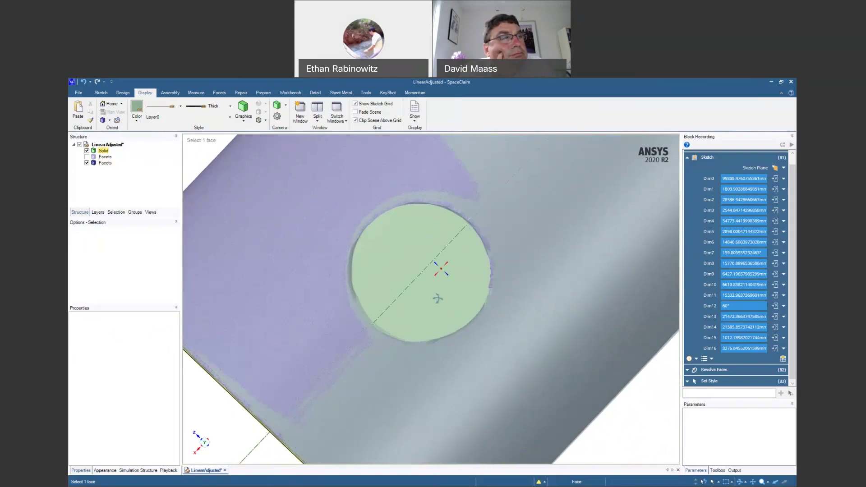
key("h")
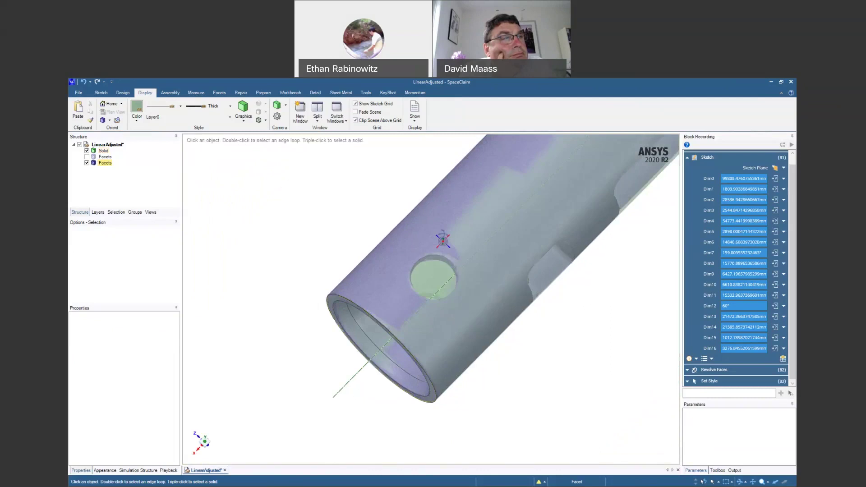
scroll(440, 194, "up", 2)
middle_click_drag(441, 194, 427, 199)
middle_click_drag(437, 256, 501, 212)
middle_click_drag(416, 283, 378, 388)
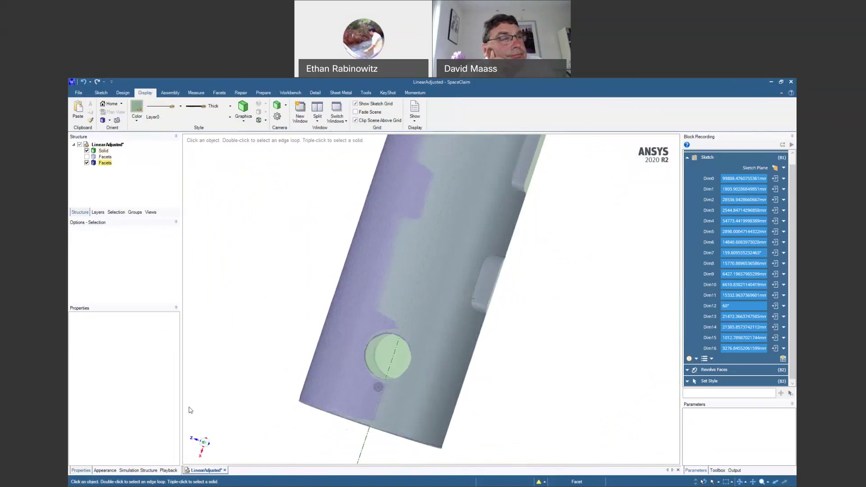
left_click(204, 445)
mouse_move(411, 372)
middle_mouse_down()
mouse_move(394, 440)
mouse_move(405, 372)
middle_mouse_up()
middle_click_drag(500, 355, 529, 301)
left_click(443, 244)
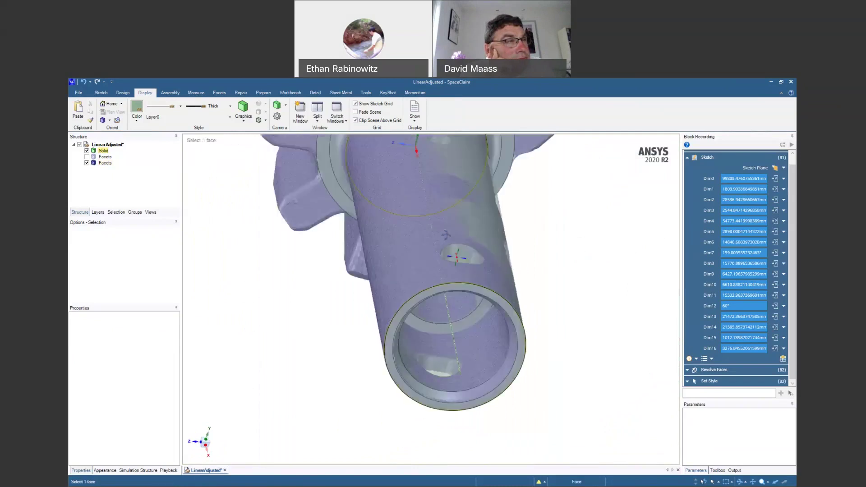
middle_click_drag(445, 235, 432, 248)
left_click(484, 272)
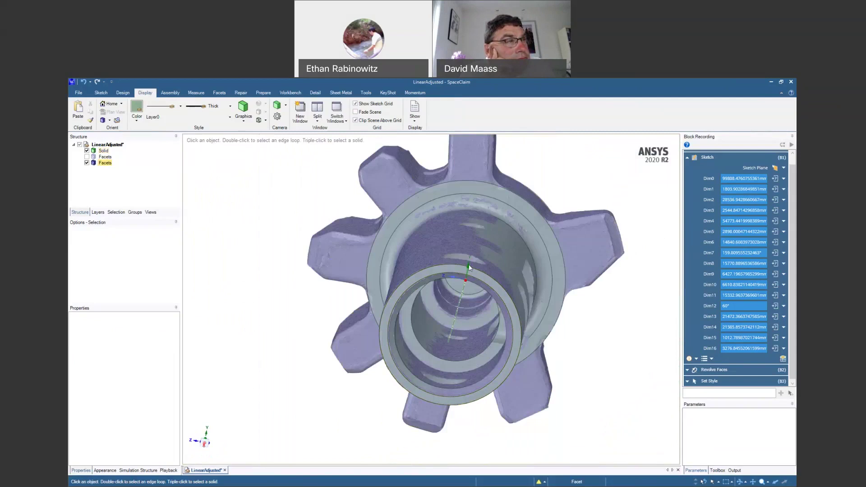
Hide the revolved solid so that only the scanned facet body with the gear teeth is displayed.
middle_click_drag(545, 345, 430, 171)
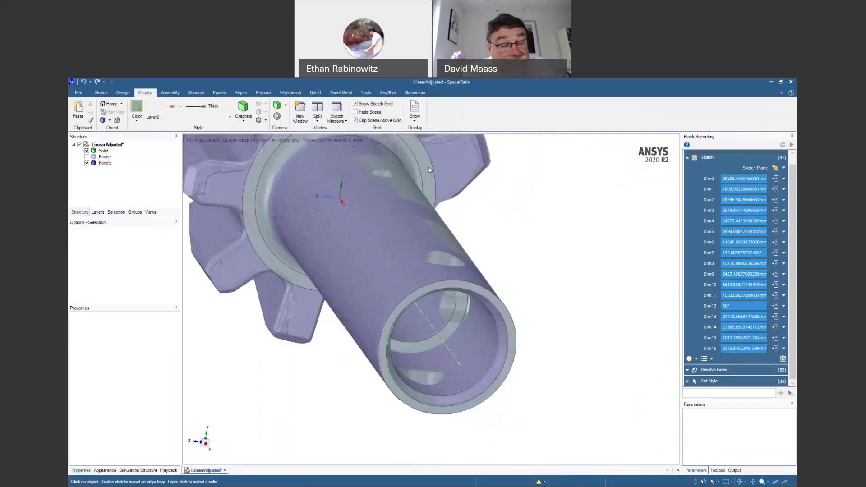
left_click(122, 92)
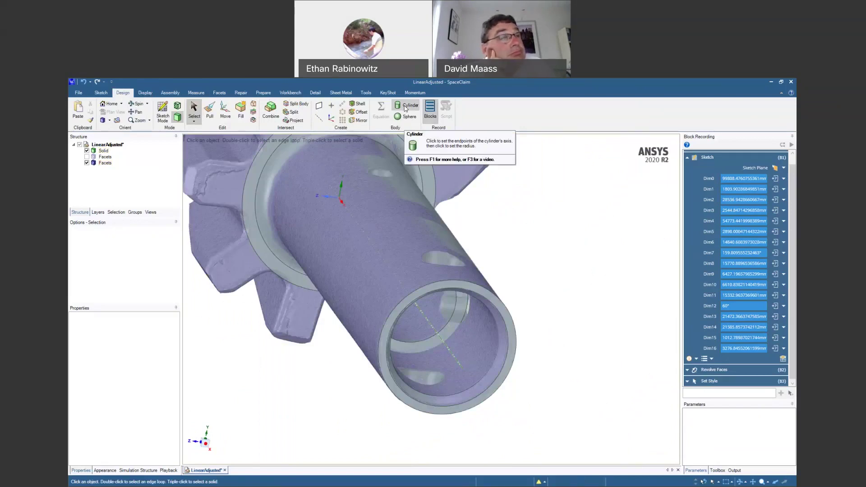
left_click(103, 151)
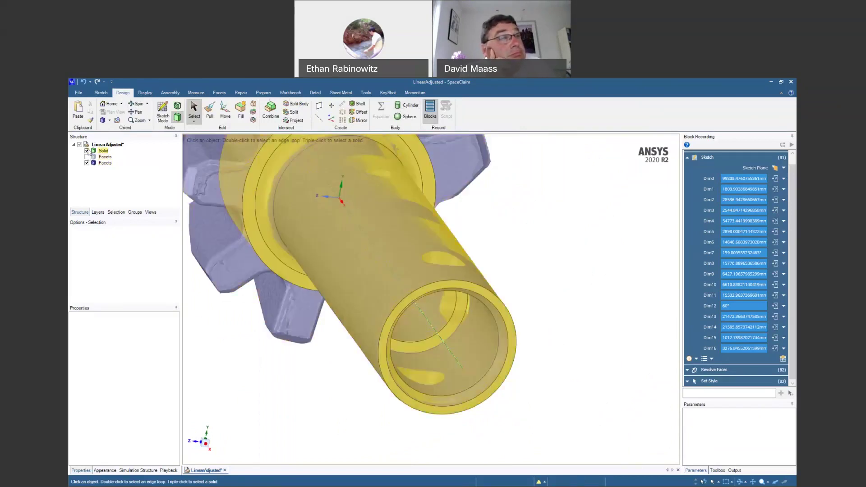
left_click(582, 316)
scroll(712, 373, "down", 1)
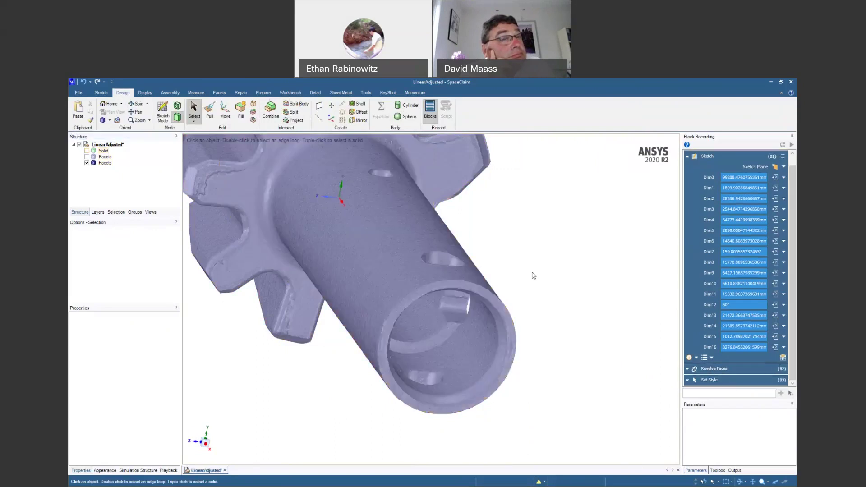
middle_click_drag(527, 278, 535, 290)
Try selecting all facets of the scanned tube's outer cylindrical surface.
left_click(390, 243)
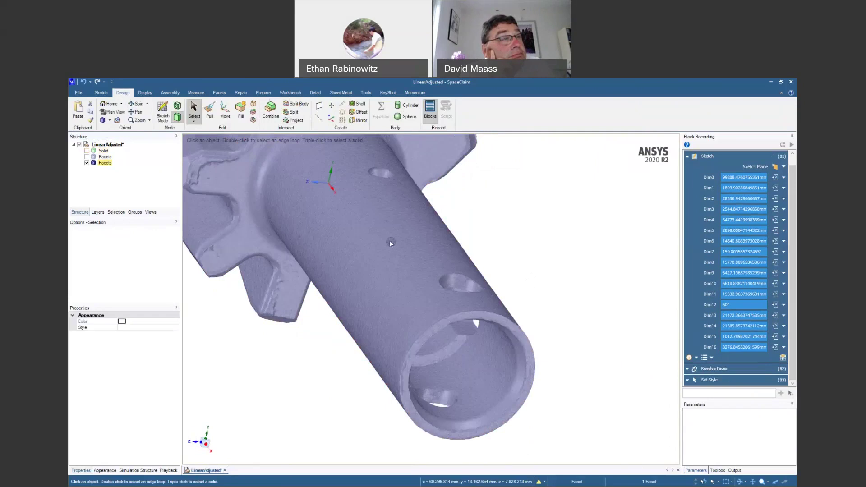
double_click(390, 243)
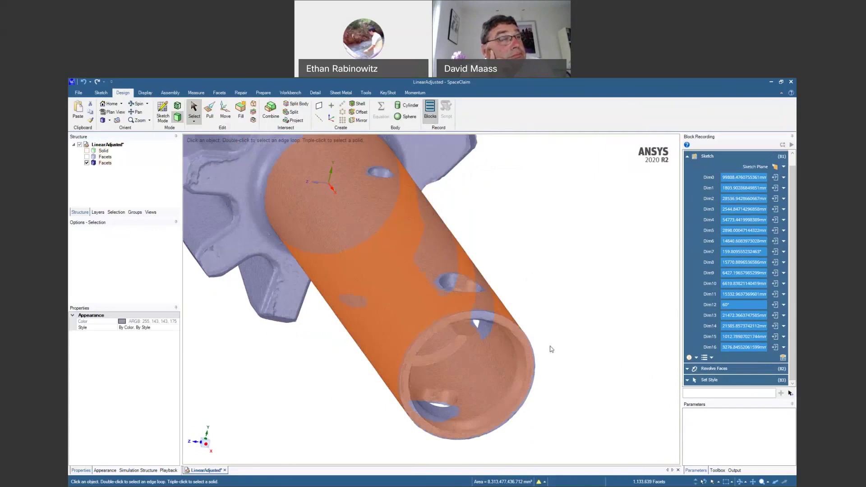
left_click(563, 370)
middle_click_drag(563, 370, 528, 334)
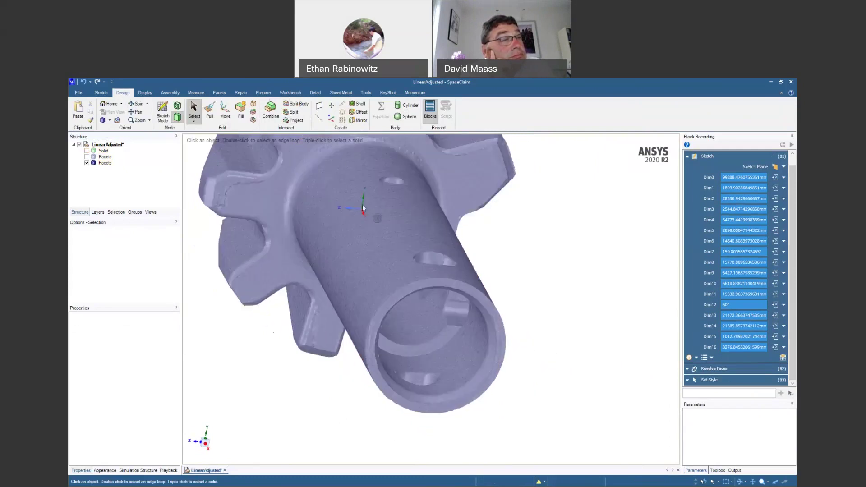
left_click(422, 355)
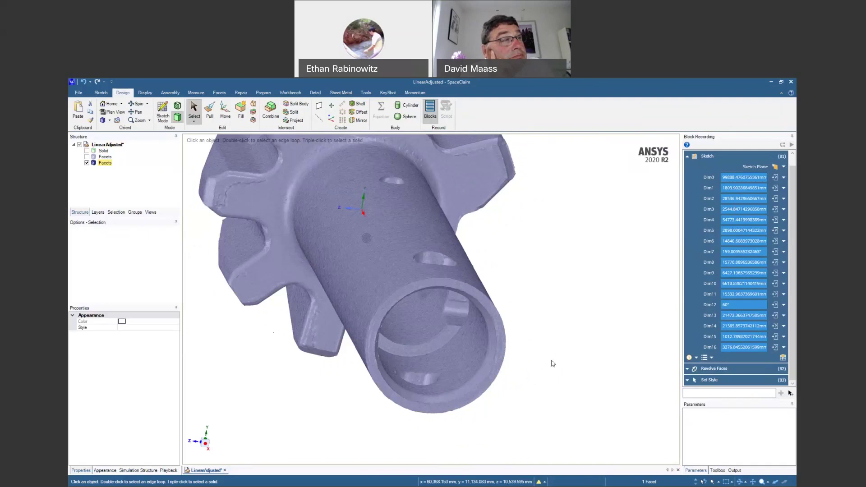
Select the facets on one side of the round cross hole's inner wall near the tube's open end, adjusting the selection tolerance.
middle_click_drag(553, 363, 551, 377)
middle_click_drag(468, 329, 465, 375, "ctrl")
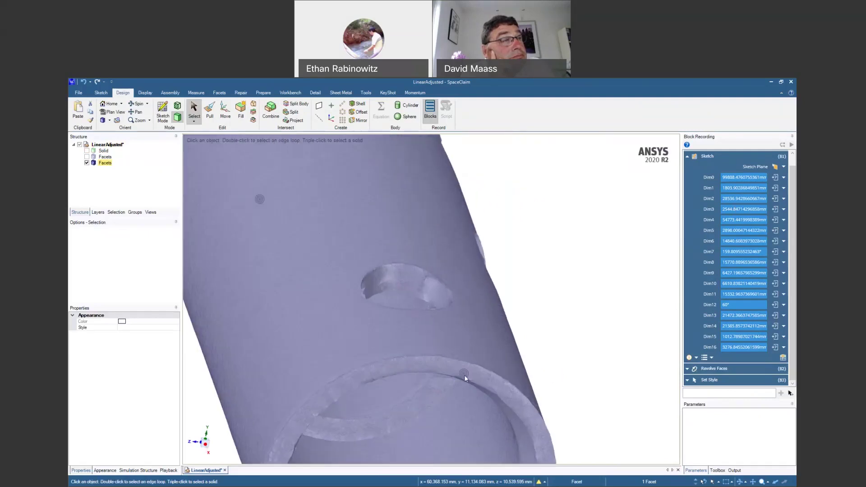
middle_click_drag(534, 325, 539, 294, "shift")
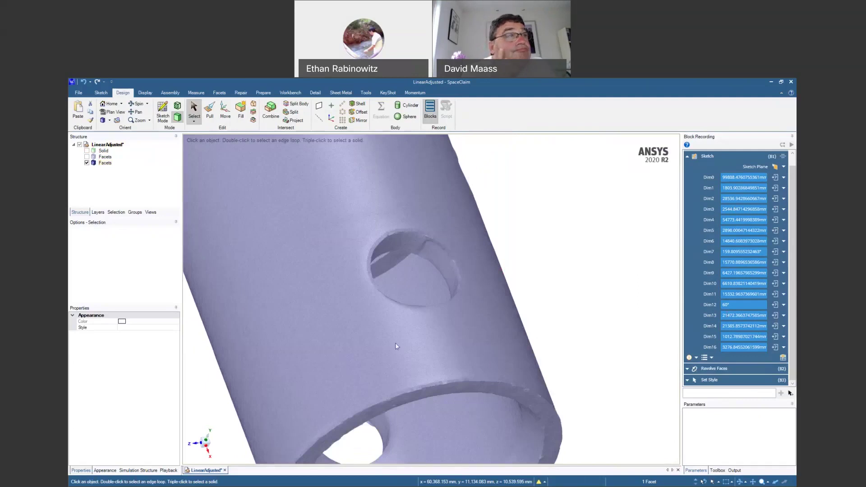
left_click(447, 270)
scroll(447, 270, "up", 5)
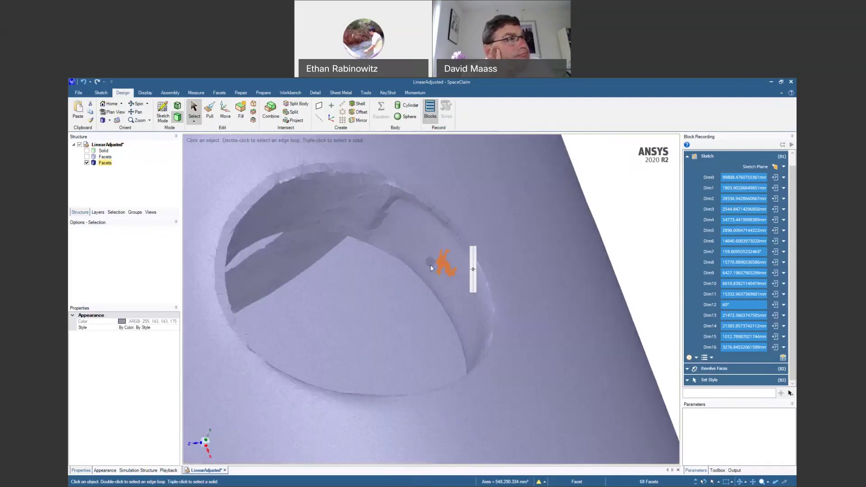
left_click_drag(474, 270, 481, 301)
left_click(469, 291)
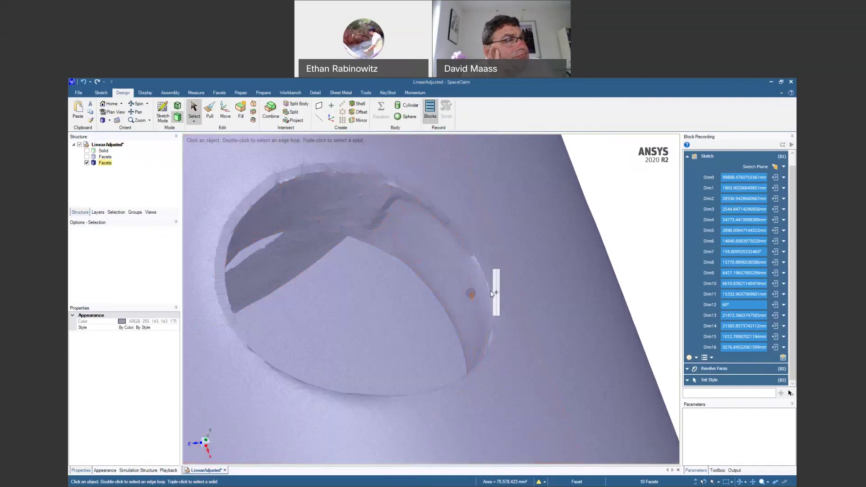
left_click_drag(497, 293, 496, 285)
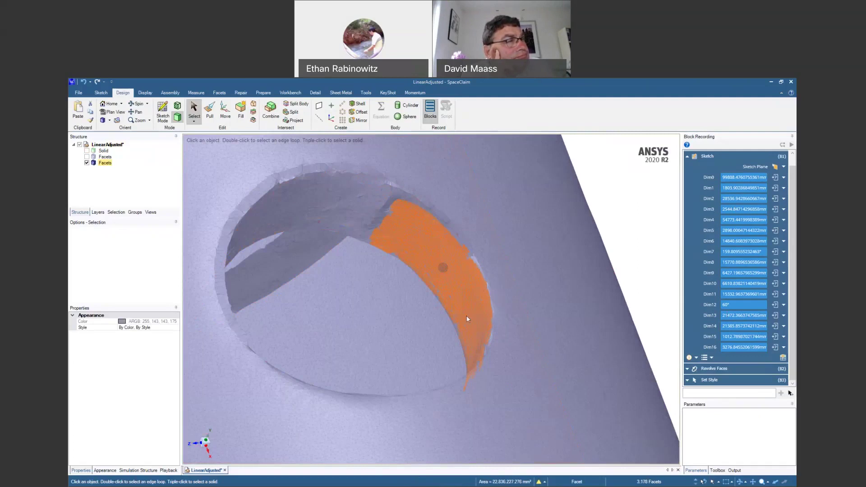
Add the facets on the opposite side of the same cross hole's inner wall to the selection.
scroll(469, 298, "down", 5)
middle_click_drag(472, 280, 382, 289)
left_click(372, 278, "ctrl")
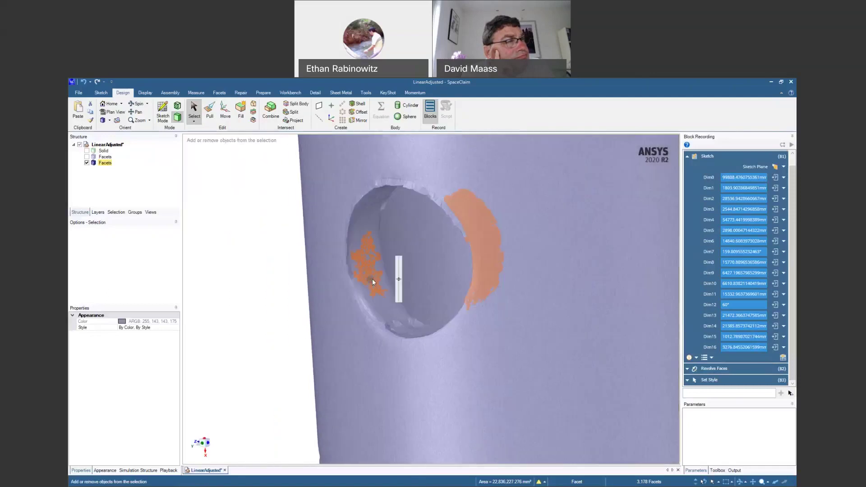
left_click_drag(399, 280, 398, 272)
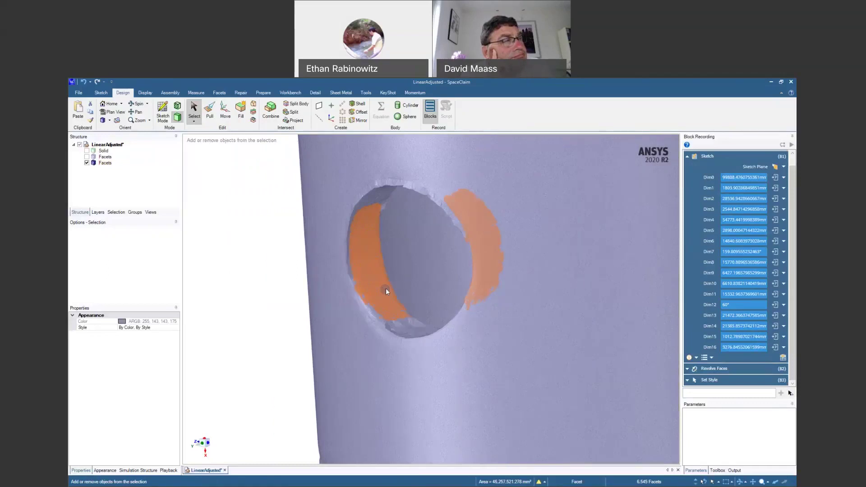
Add the facets on one side of the matching hole in the opposite tube wall to the selection.
mouse_move(386, 289)
middle_mouse_down()
mouse_move(434, 317)
mouse_move(510, 310)
mouse_move(518, 338)
mouse_move(520, 297)
mouse_move(540, 382)
mouse_move(508, 313)
mouse_move(493, 339)
mouse_move(463, 291)
mouse_move(486, 364)
middle_mouse_up()
scroll(435, 319, "up", 5)
scroll(486, 365, "up", 4)
mouse_move(470, 398)
middle_mouse_down()
mouse_move(532, 408)
mouse_move(518, 417)
mouse_move(464, 415)
mouse_move(516, 420)
mouse_move(522, 409)
middle_mouse_up()
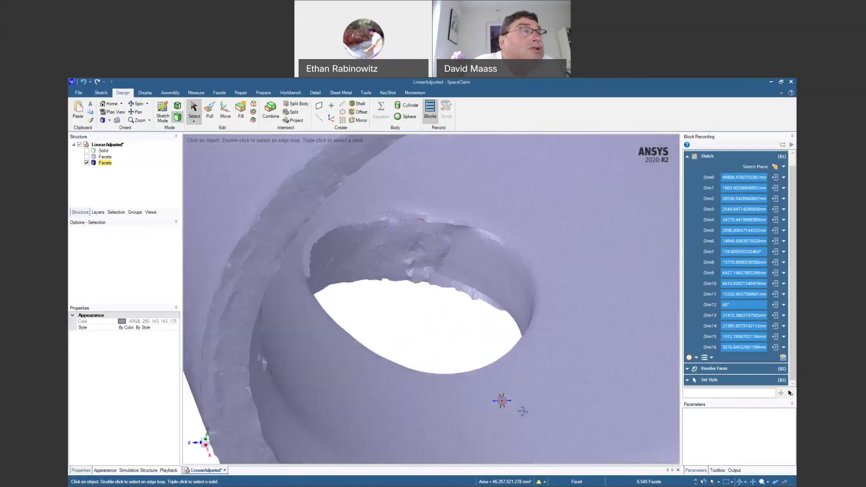
left_click(499, 277, "ctrl")
left_click(525, 277, "ctrl")
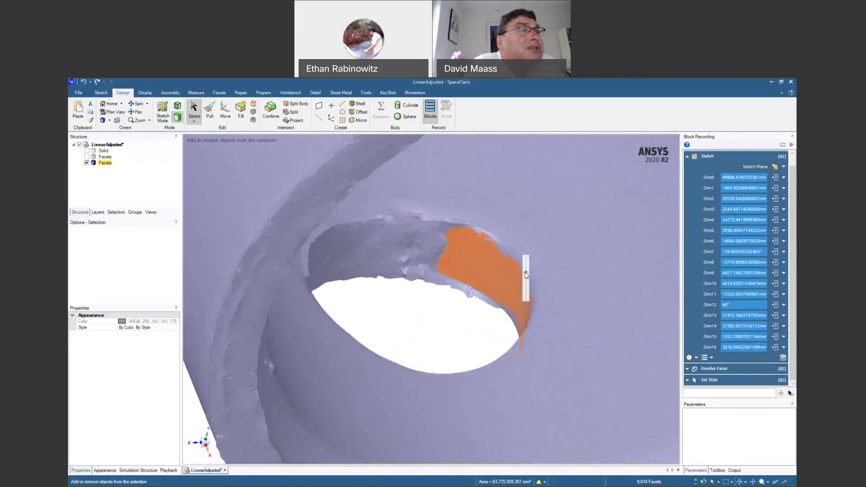
Add the remaining side wall of that second hole to the facet selection, widening the tolerance to cover the wall.
mouse_move(439, 331)
middle_mouse_down()
mouse_move(323, 342)
mouse_move(445, 271)
mouse_move(407, 294)
mouse_move(348, 261)
mouse_move(304, 255)
middle_mouse_up()
middle_click_drag(487, 314, 467, 324)
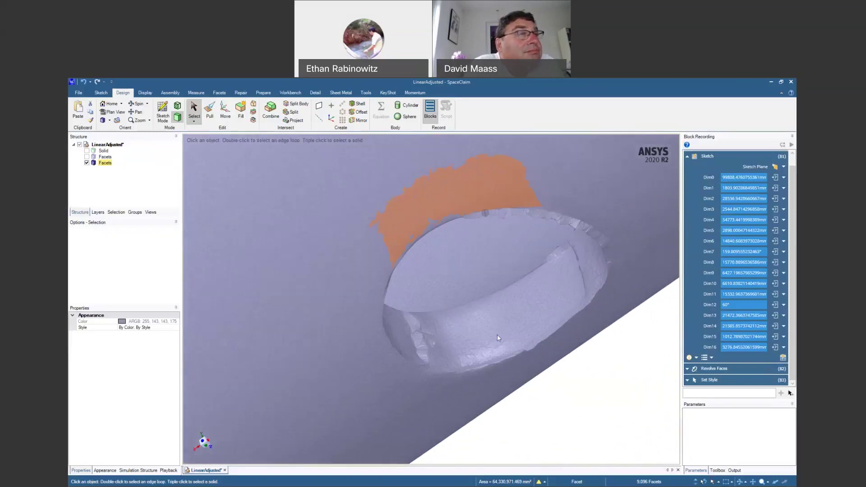
scroll(497, 334, "down", 5)
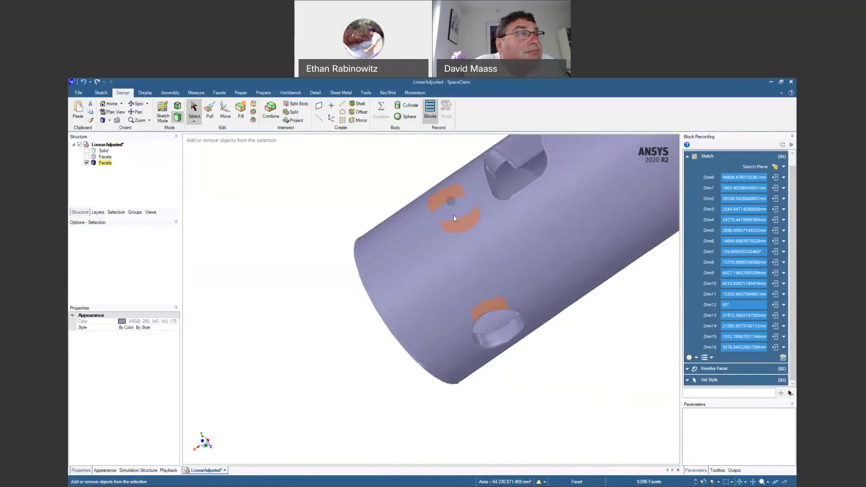
scroll(500, 348, "up", 6)
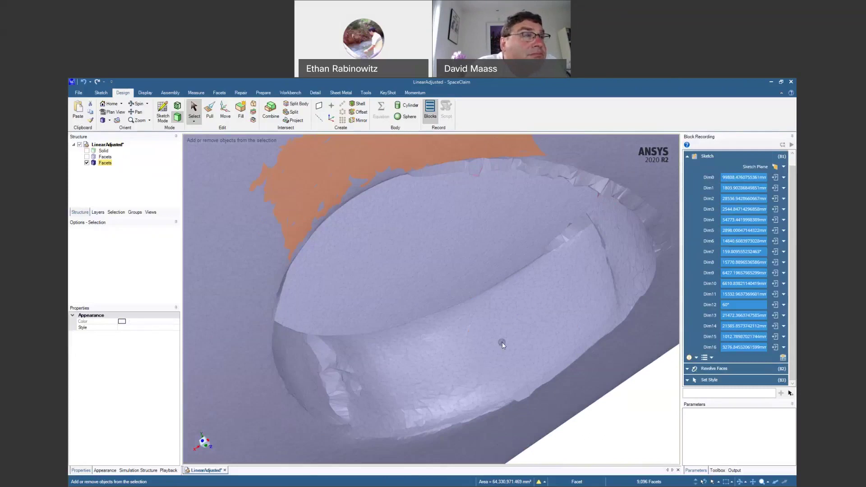
left_click(528, 343, "ctrl")
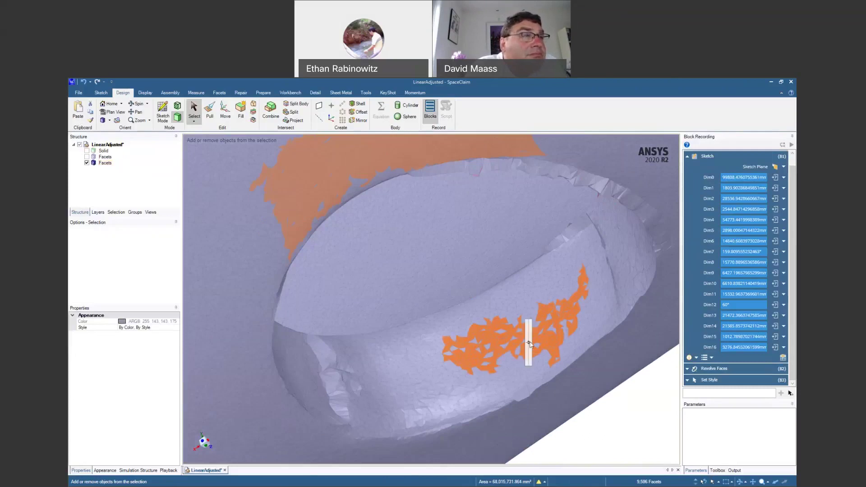
left_click_drag(528, 342, 526, 339)
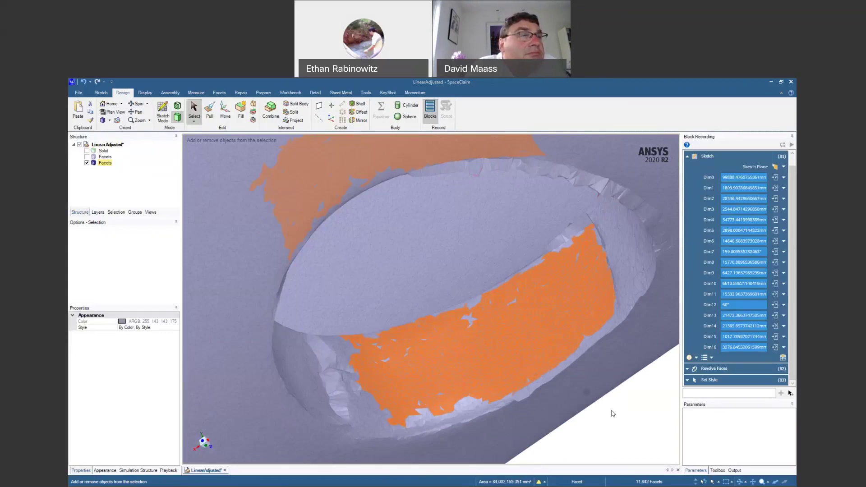
Create a solid cylinder through both cross holes from the selected hole-wall facets.
scroll(607, 366, "down", 3)
mouse_move(608, 366)
middle_mouse_down()
mouse_move(580, 303)
mouse_move(588, 283)
middle_mouse_up()
scroll(588, 283, "down", 5)
middle_click_drag(572, 218, 515, 176)
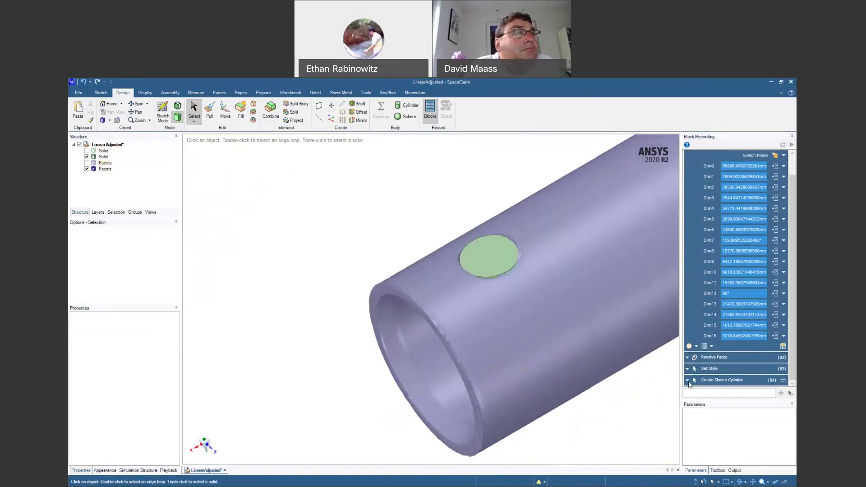
Expand the recorded Create Sketch Cylinder block and inspect its Selection value.
left_click(713, 380)
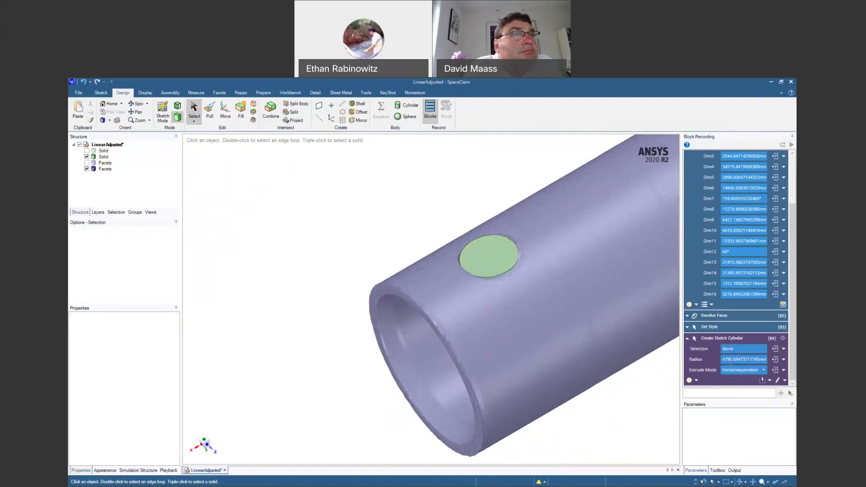
left_click(738, 349)
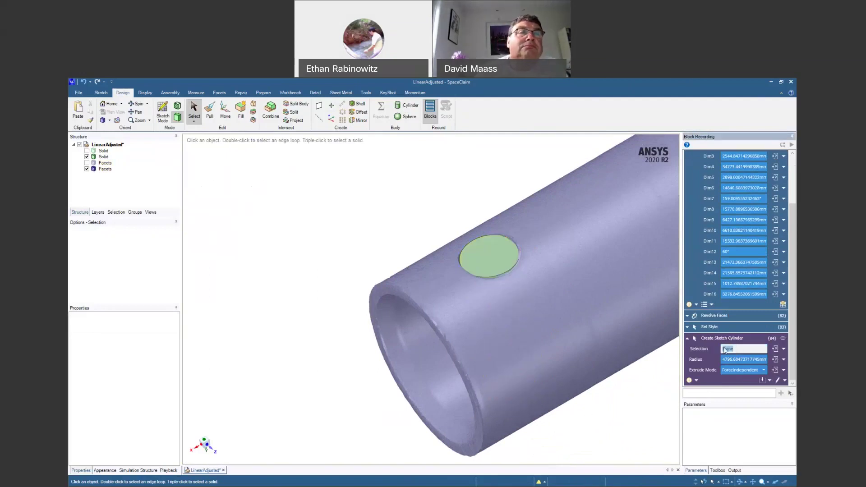
left_click(734, 350)
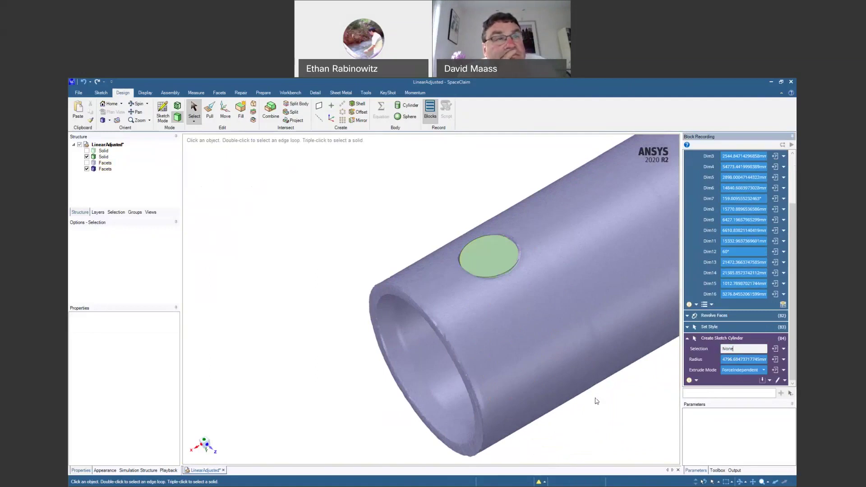
Select the new cylinder's axis and section the model on a plane through it across the tube.
middle_click_drag(619, 397, 529, 371)
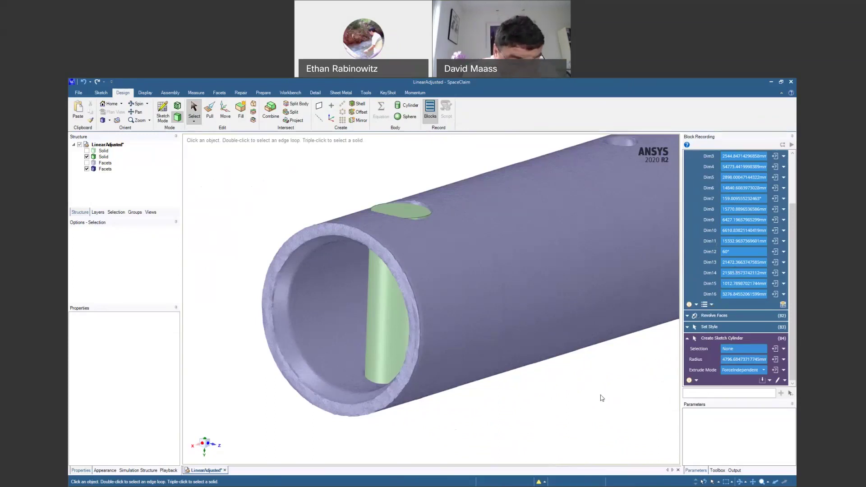
middle_click_drag(531, 429, 485, 408, "shift")
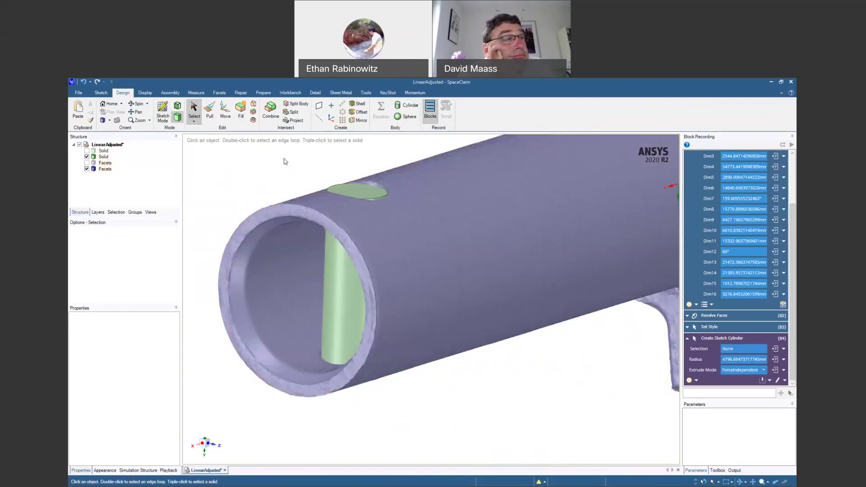
middle_click_drag(280, 159, 275, 191)
middle_click_drag(286, 232, 327, 229)
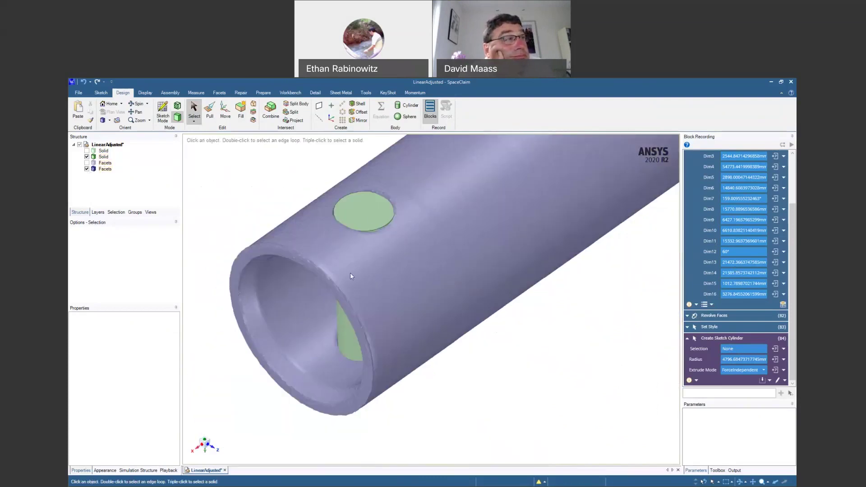
middle_click_drag(332, 271, 378, 278)
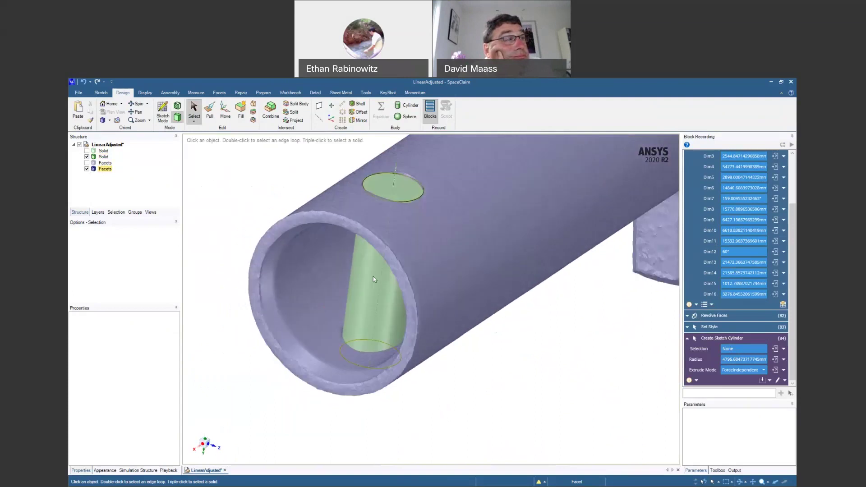
left_click(380, 280)
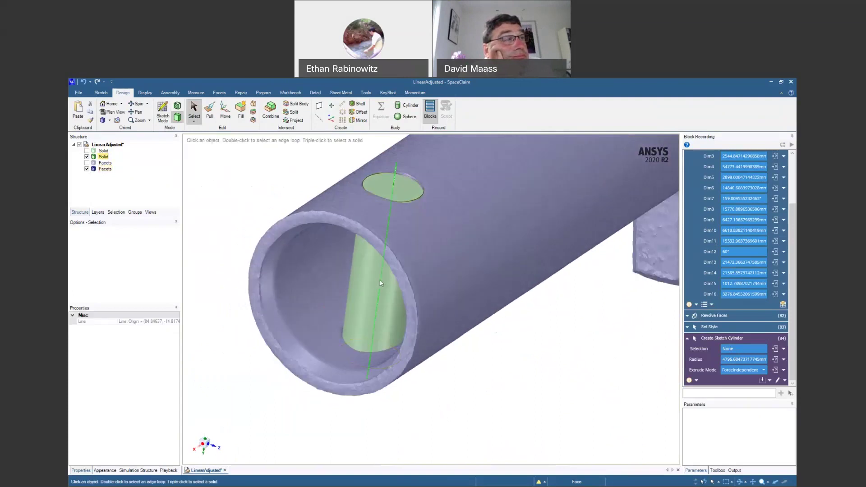
key("x")
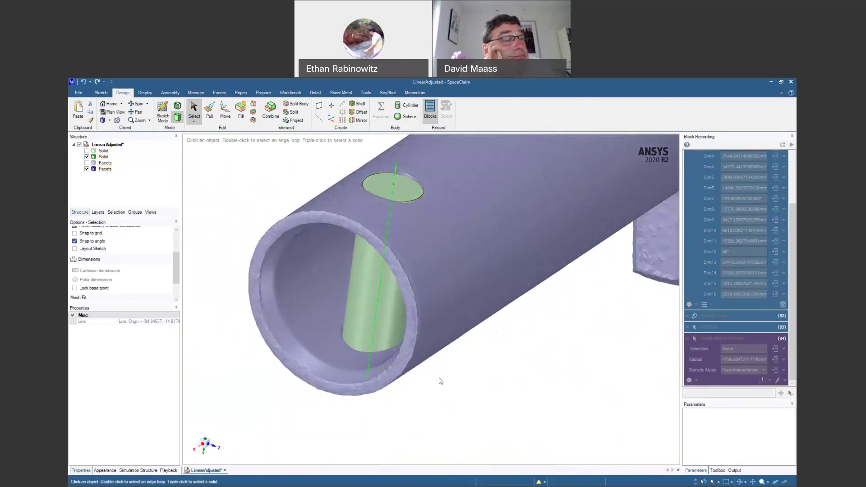
scroll(415, 249, "up", 5)
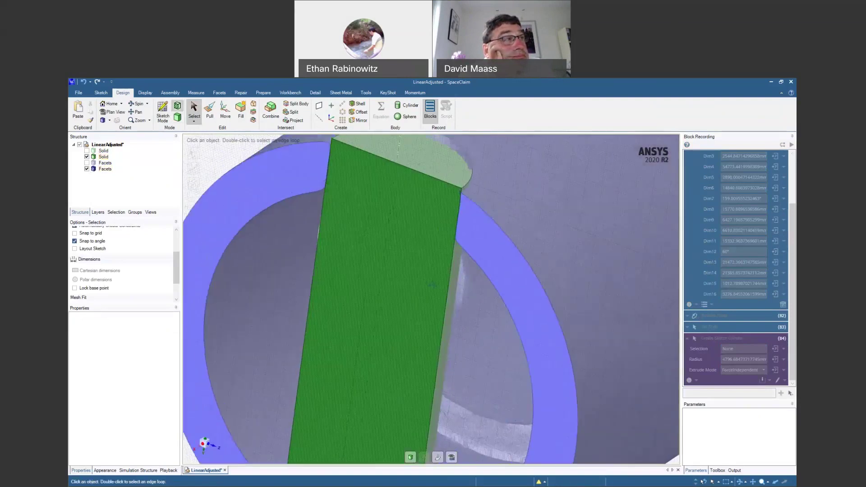
middle_click_drag(432, 284, 434, 239)
scroll(434, 239, "down", 5)
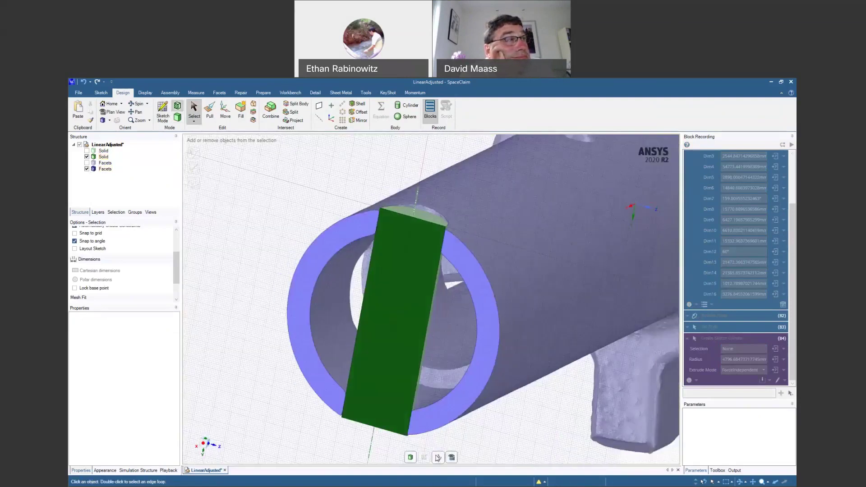
Adjust the section plane through the cylinder with the Move handles, inspect the cut against the cross-hole wall, and return to the full 3D model.
left_click(437, 458)
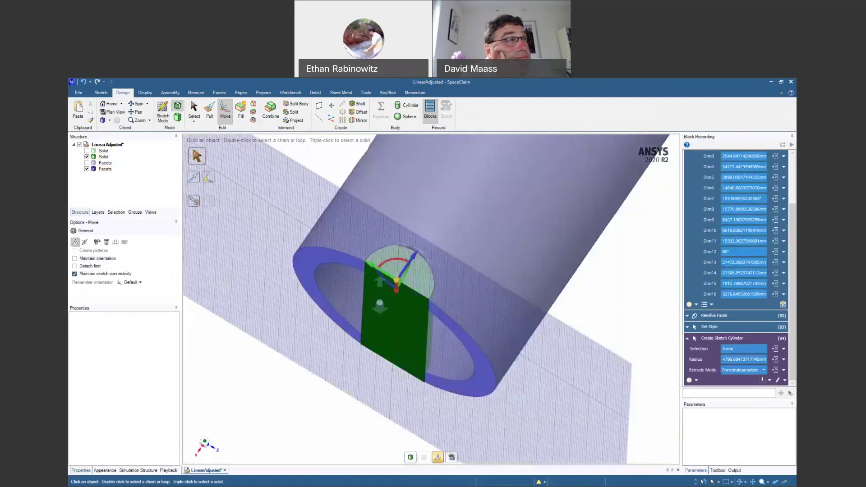
middle_click_drag(411, 249, 444, 269)
scroll(478, 249, "up", 3)
scroll(477, 249, "down", 4)
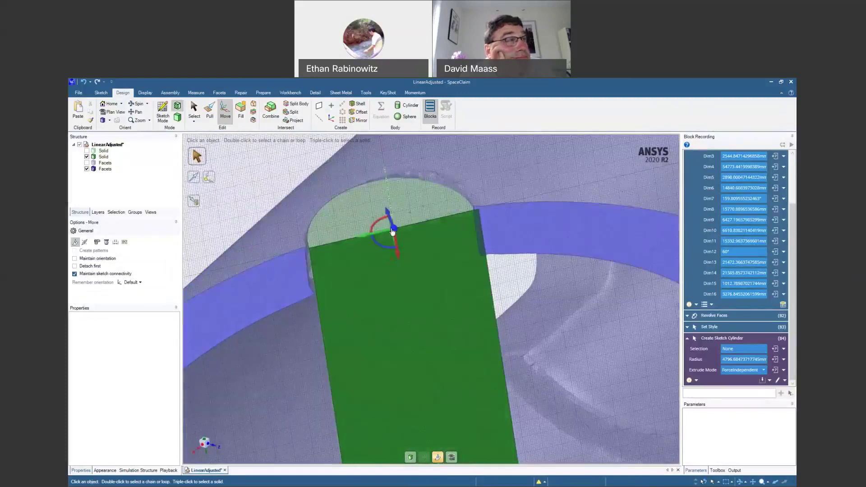
left_click_drag(383, 216, 376, 231)
middle_click_drag(389, 285, 321, 274)
middle_click_drag(370, 373, 371, 265, "shift")
scroll(372, 264, "down", 3)
scroll(474, 403, "up", 2)
scroll(473, 404, "up", 1)
middle_click_drag(472, 417, 450, 295)
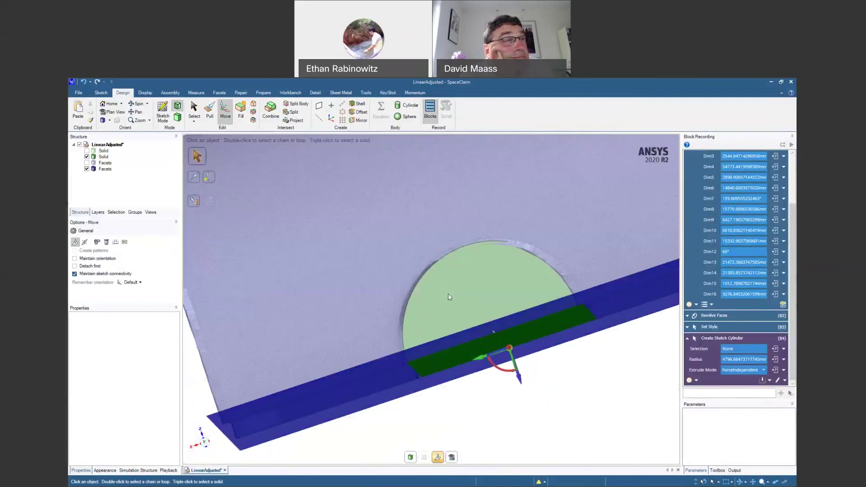
left_click(449, 294)
key("v")
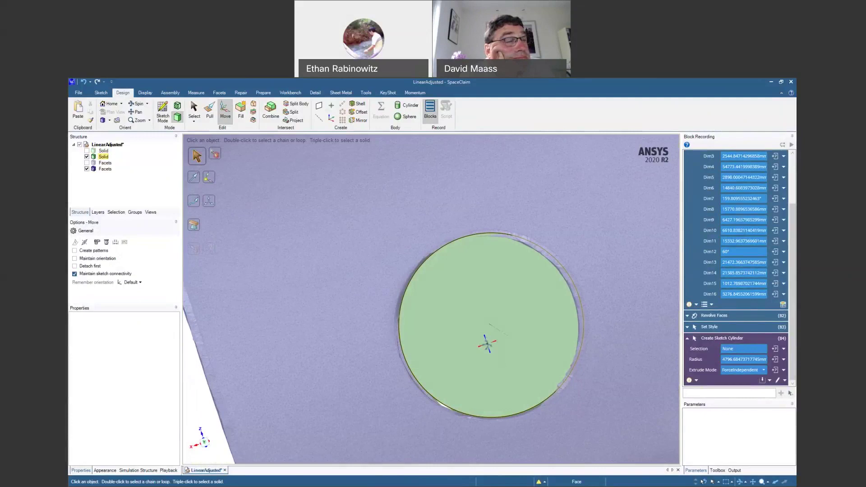
Select the cylinder solid for moving, examine its alignment with the scanned cross hole, and clear the selection.
left_click(103, 151)
left_click(104, 157)
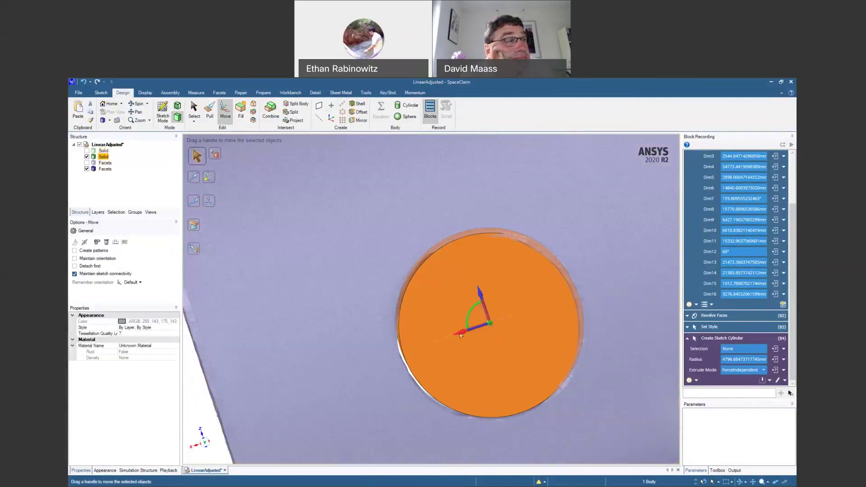
left_click_drag(461, 335, 465, 318)
mouse_move(465, 318)
middle_mouse_down()
mouse_move(472, 322)
mouse_move(465, 302)
middle_mouse_up()
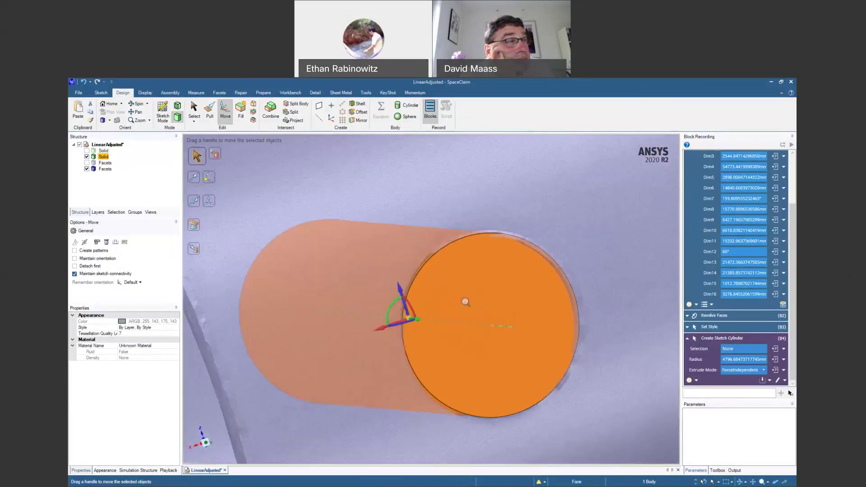
scroll(465, 302, "down", 8)
middle_click_drag(485, 339, 494, 358)
key("Escape")
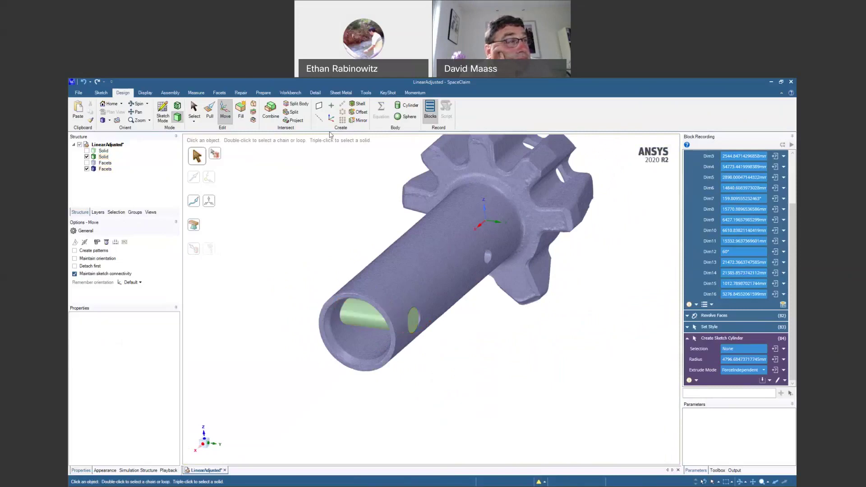
Measure the distance and angle between the cylinder's axis and the coordinate system's Y axis.
left_click(196, 92)
left_click(113, 111)
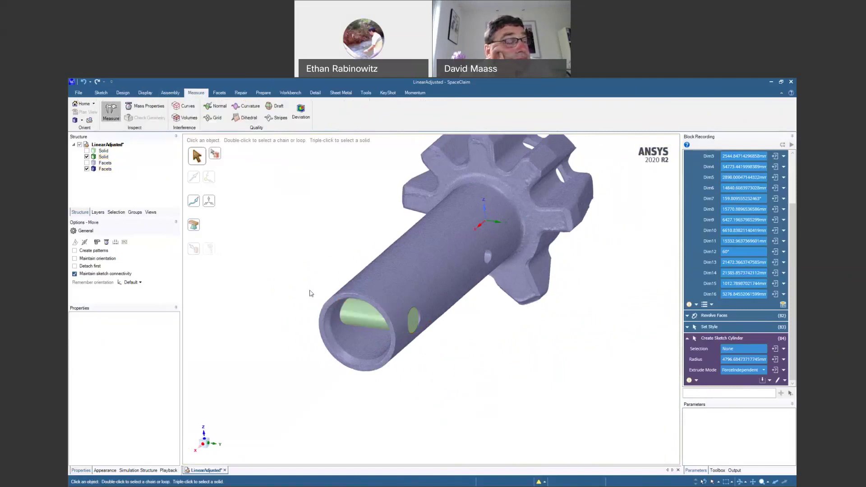
left_click(366, 315)
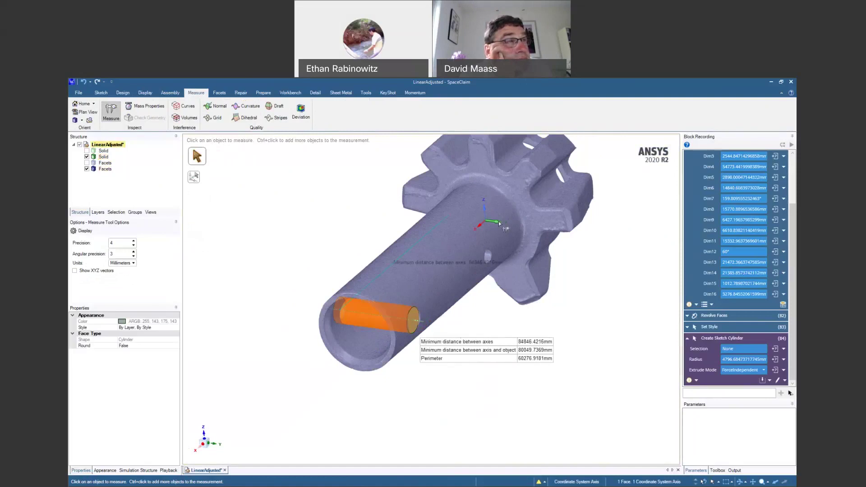
left_click(485, 376)
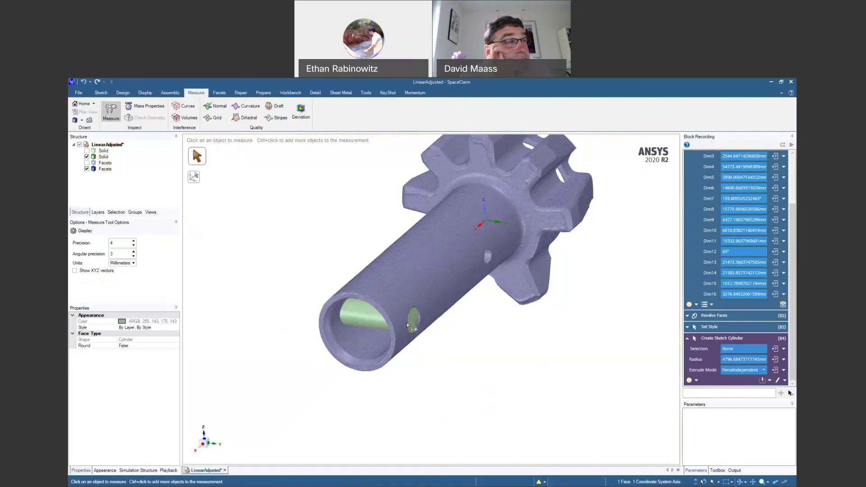
left_click(367, 313)
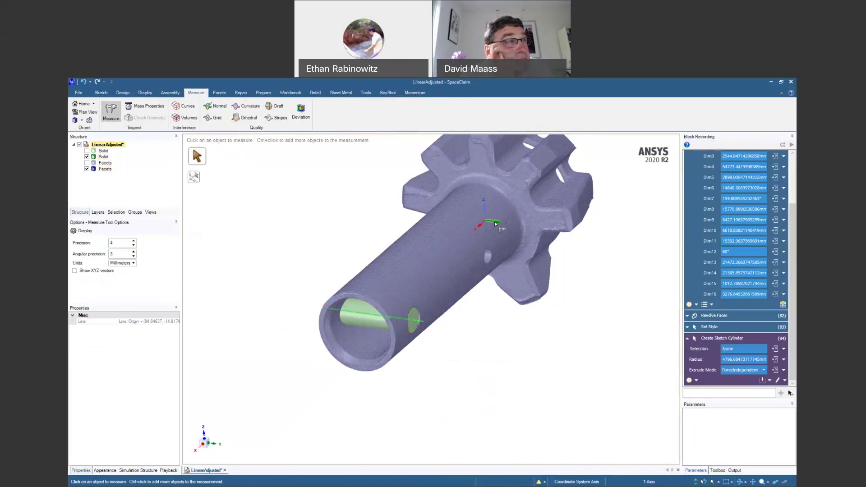
left_click(498, 221, "ctrl")
mouse_move(514, 342)
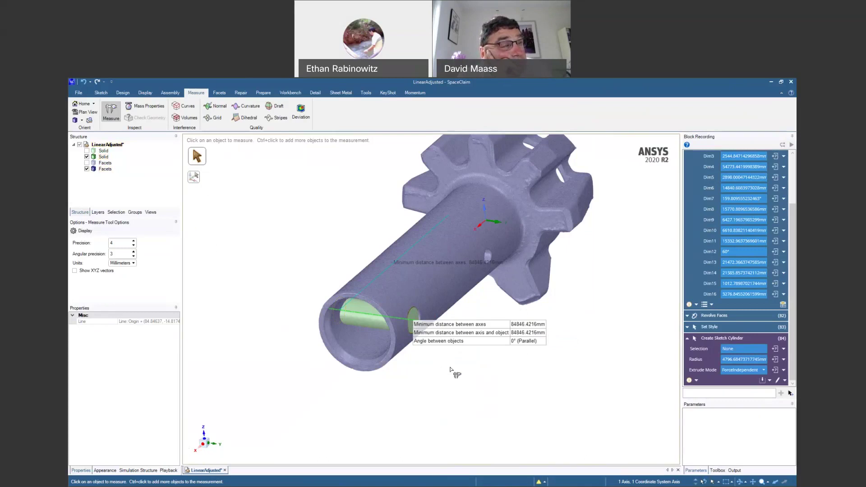
Remeasure between the coordinate system's Y axis and the cylinder's axis with XYZ vectors shown.
key("m")
left_click(494, 223)
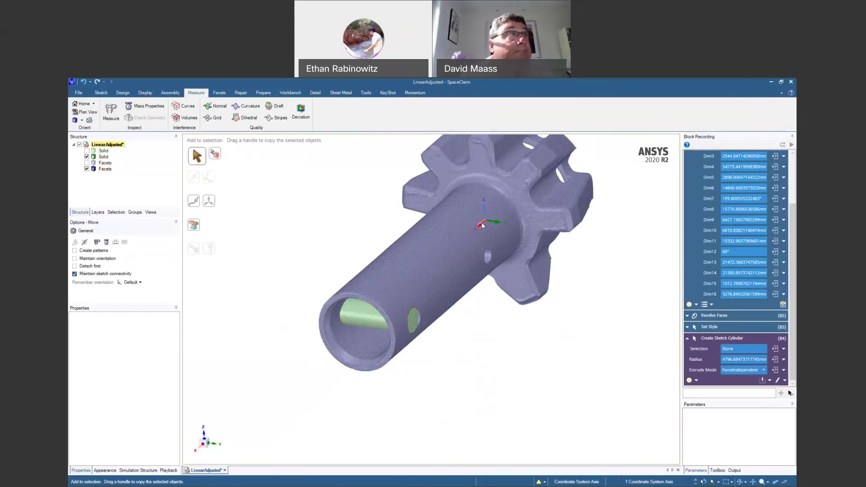
left_click(366, 316, "ctrl")
left_click(111, 113)
left_click(99, 272)
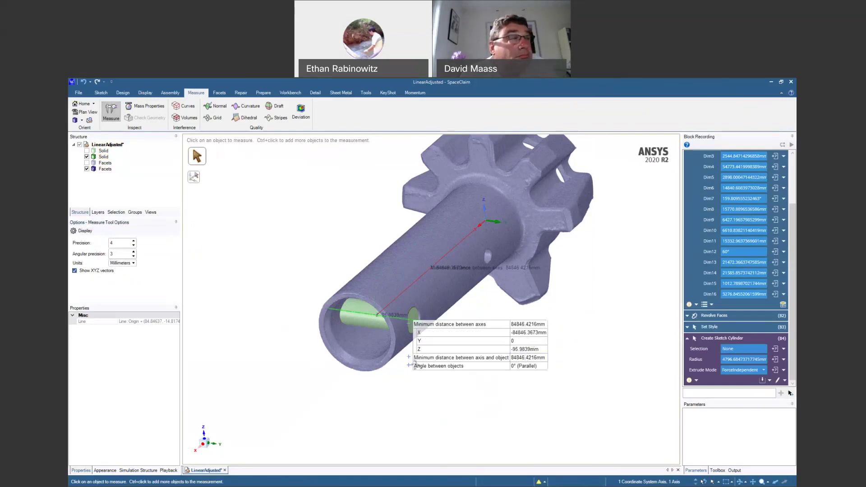
View the model square-on along the tube's X axis and examine the cylinder axis's Z offset from the origin up close.
key("v")
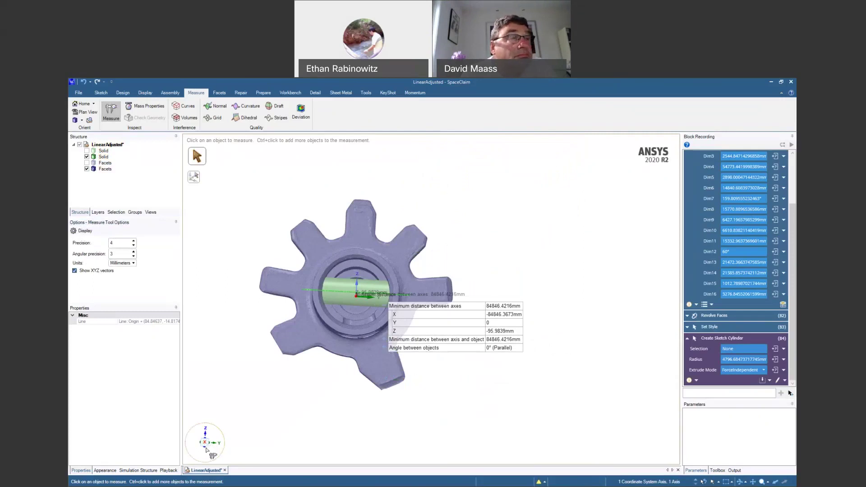
left_click(205, 444)
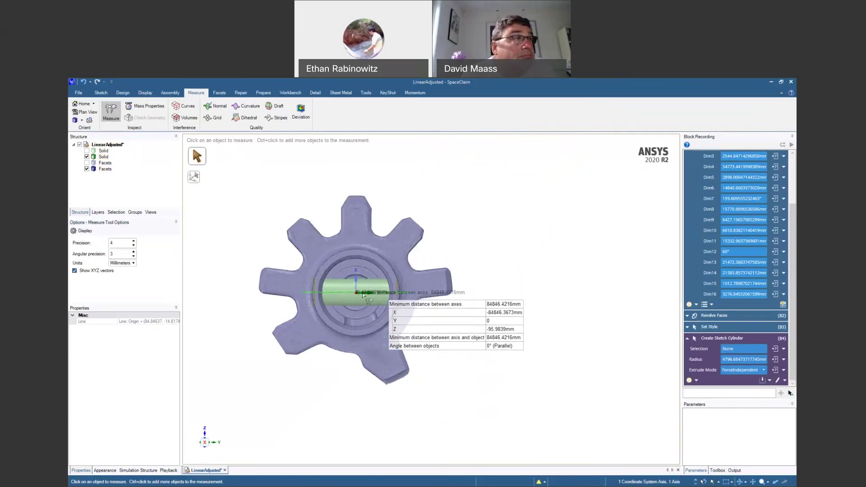
scroll(364, 308, "up", 10)
scroll(291, 307, "up", 3)
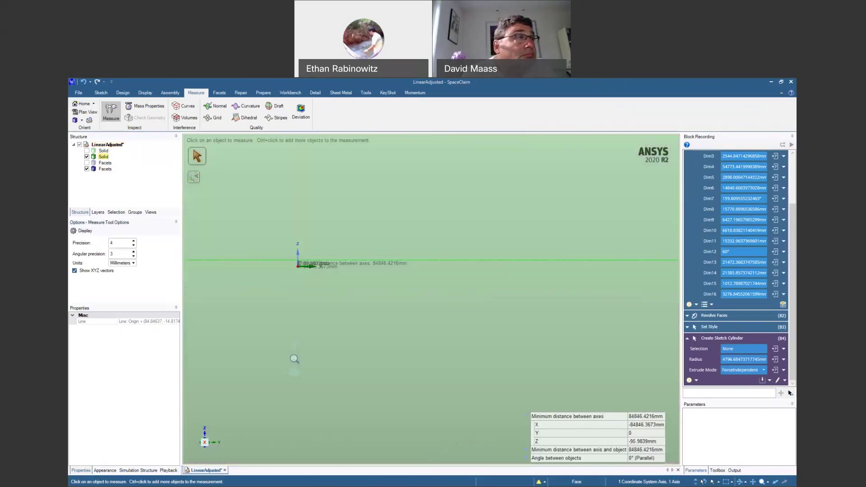
scroll(295, 362, "down", 1)
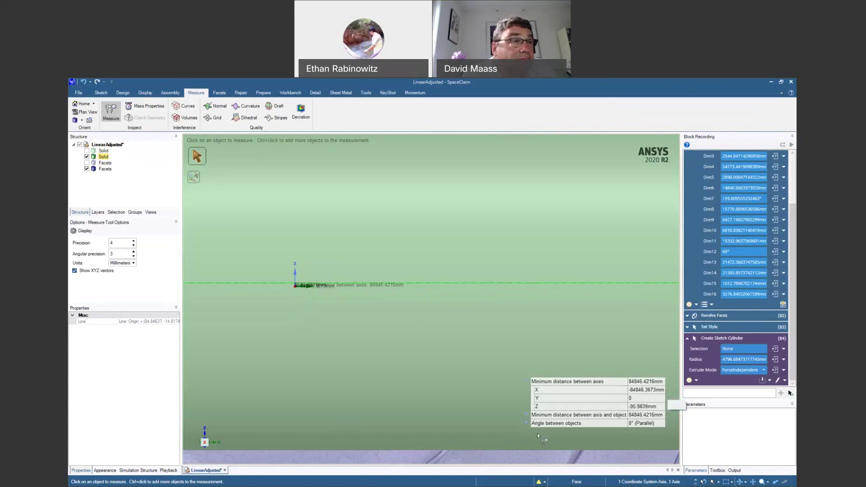
scroll(416, 343, "down", 3)
scroll(416, 343, "down", 5)
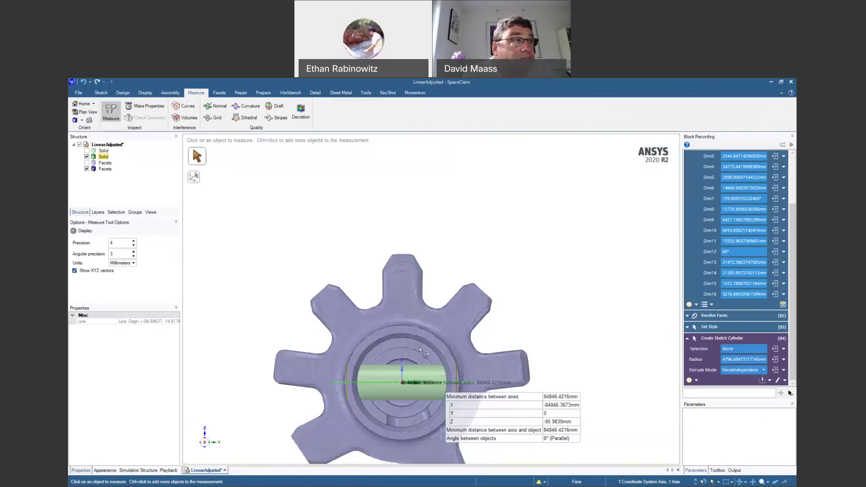
middle_click_drag(416, 343, 281, 274)
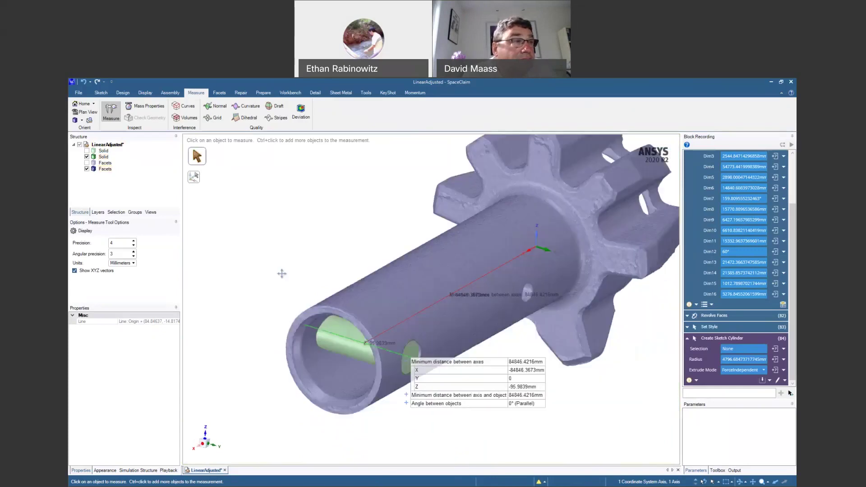
left_click(123, 93)
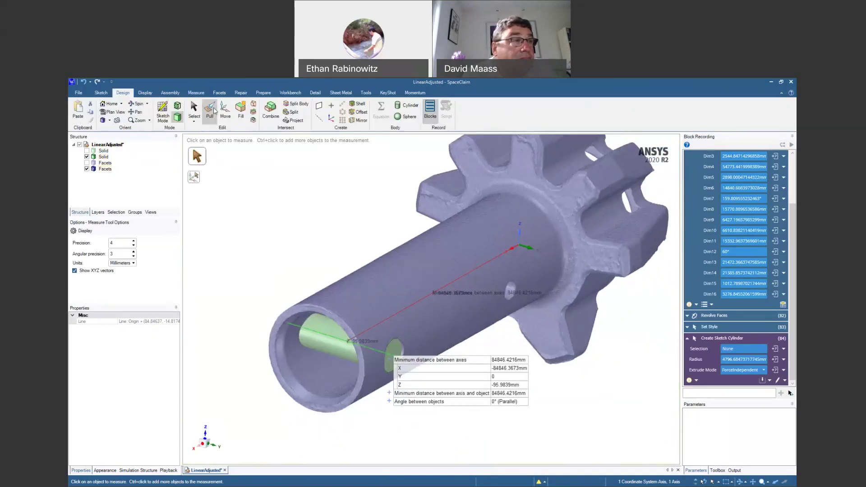
Move the cross cylinder solid along Z up to the coordinate system's Y axis.
left_click(225, 112)
left_click(103, 157)
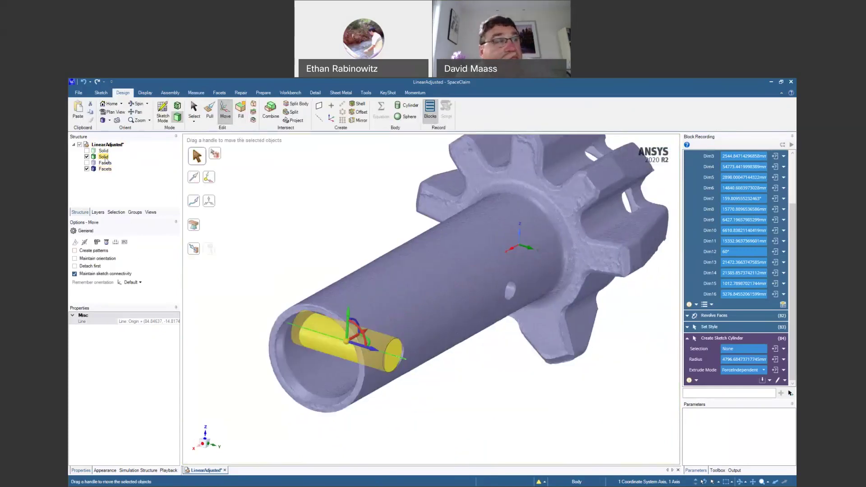
left_click(104, 158)
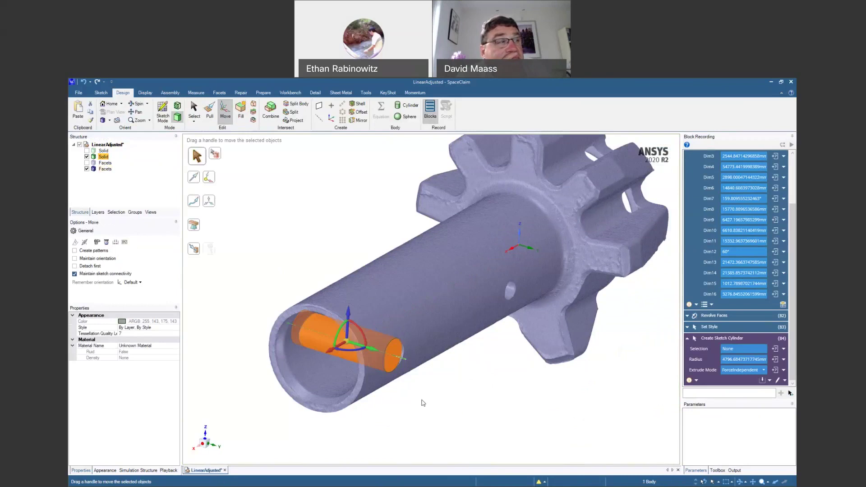
left_click(349, 312)
left_click(373, 290)
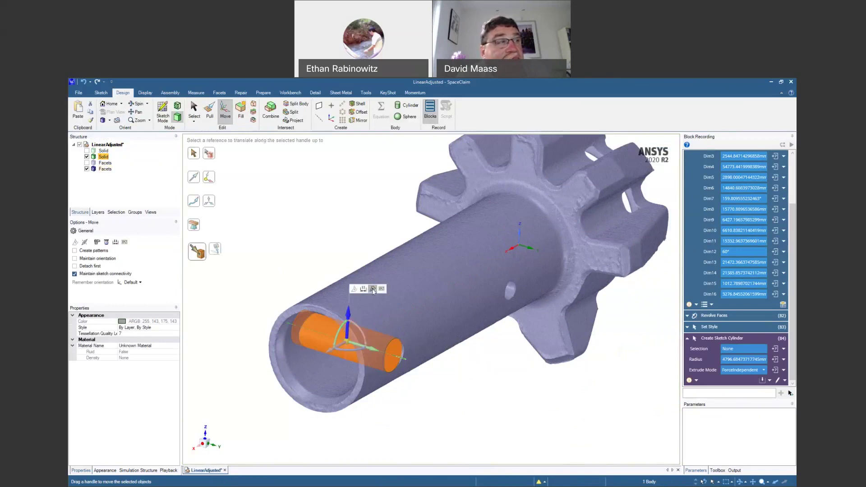
left_click(531, 248)
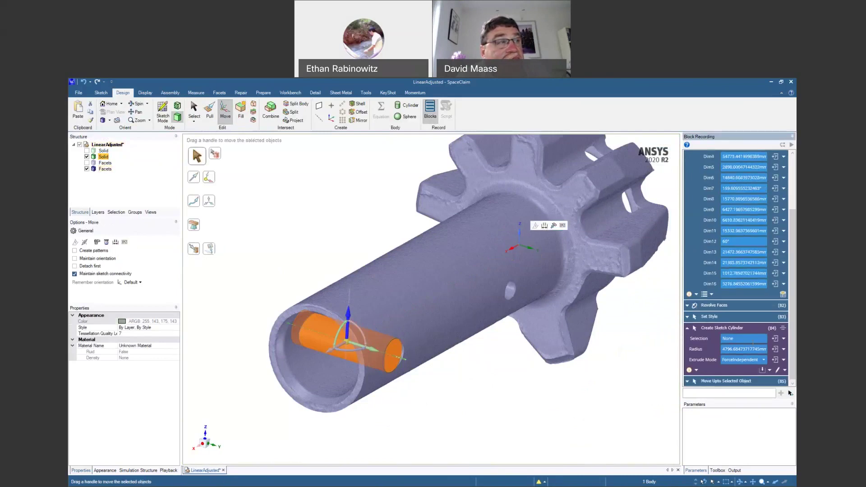
Expand the recorded Move Upto Selected Object block, review its settings, and clear the selection.
left_click(687, 382)
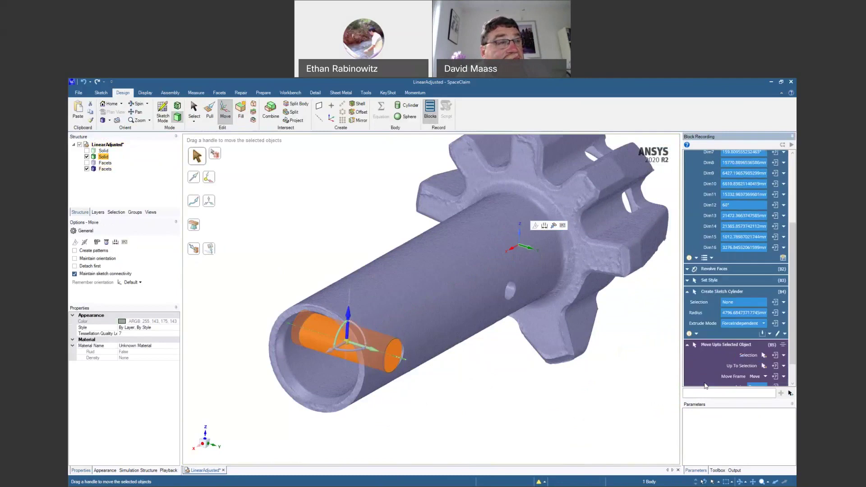
scroll(705, 384, "down", 2)
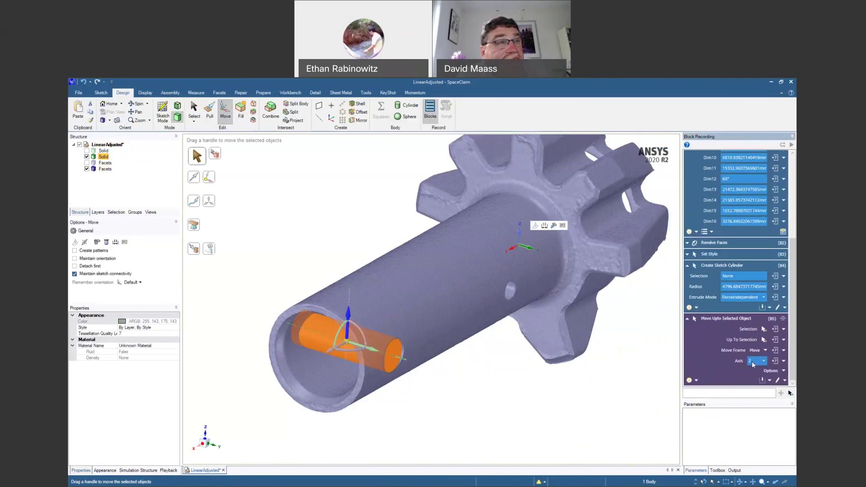
left_click(492, 402)
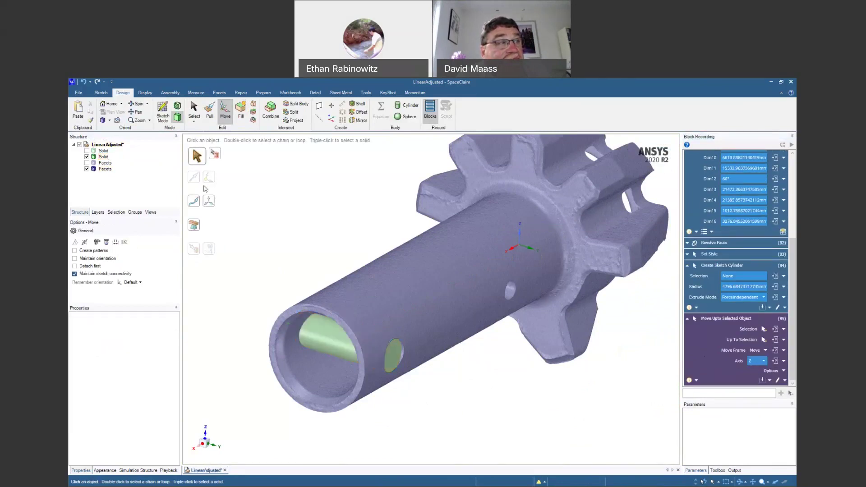
Measure the distance and angle between the cross cylinder's axis and the coordinate system's Y axis.
left_click(196, 92)
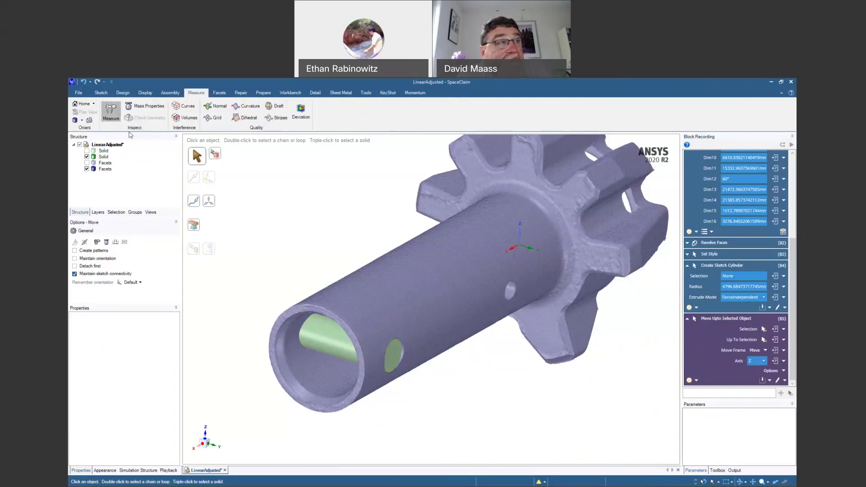
left_click(334, 341)
left_click(529, 248, "ctrl")
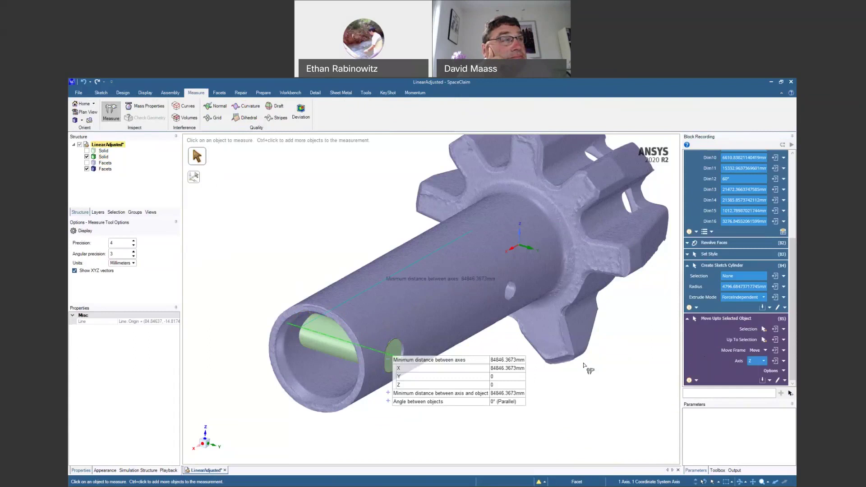
left_click(511, 432)
Show the main revolved solid and hide the visible scan facets.
middle_click_drag(416, 380, 344, 340)
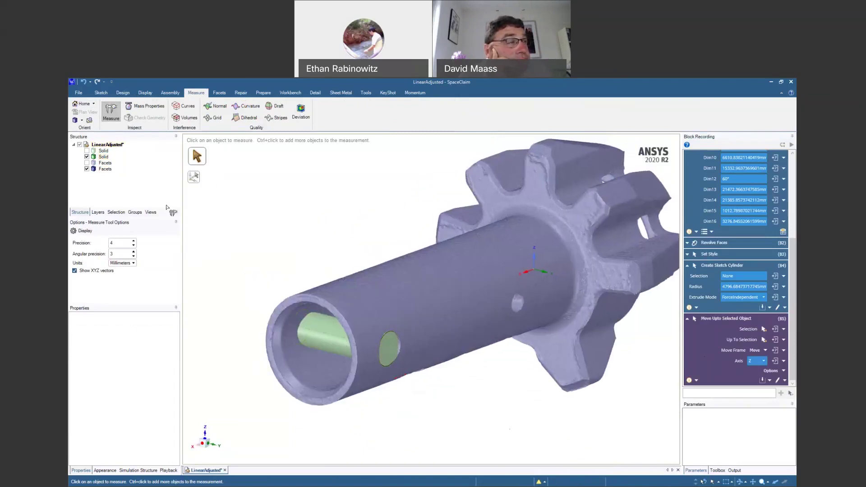
left_click(87, 150)
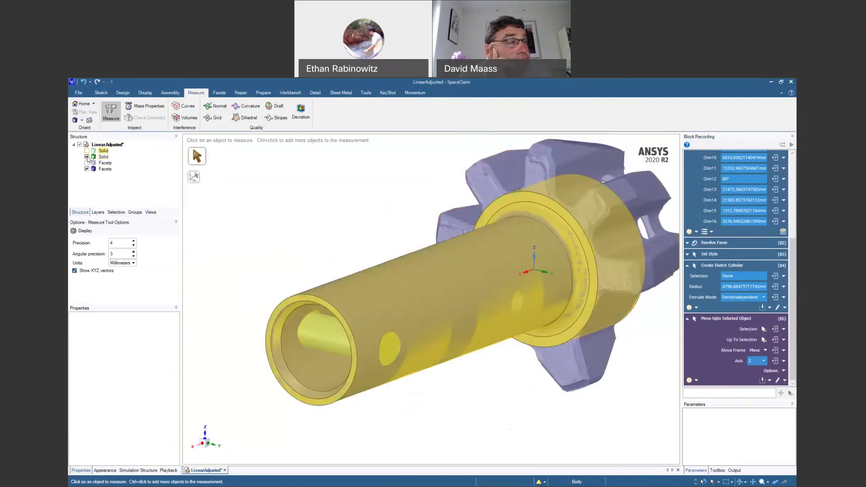
left_click(87, 168)
Examine how far the cross cylinder's ends extend through the tube wall of the revolved solid.
middle_click_drag(315, 225, 330, 212)
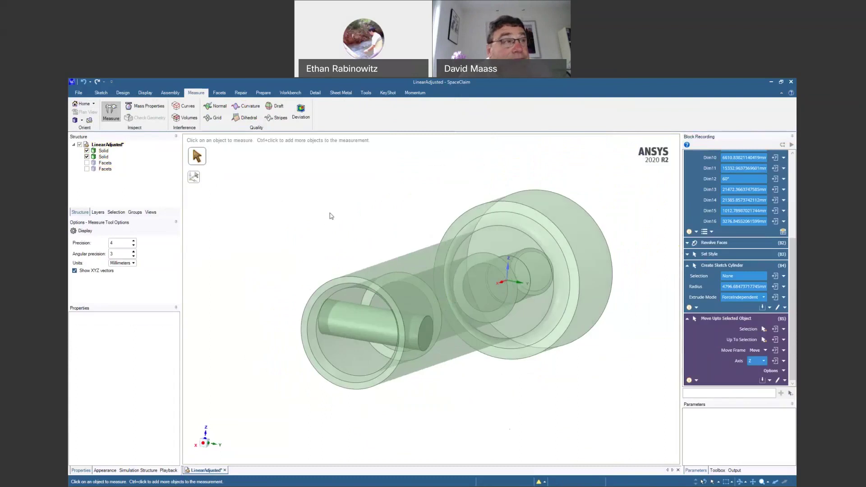
scroll(275, 352, "up", 4)
middle_click_drag(275, 351, 317, 348)
middle_click_drag(424, 360, 357, 320, "shift")
scroll(360, 312, "up", 5)
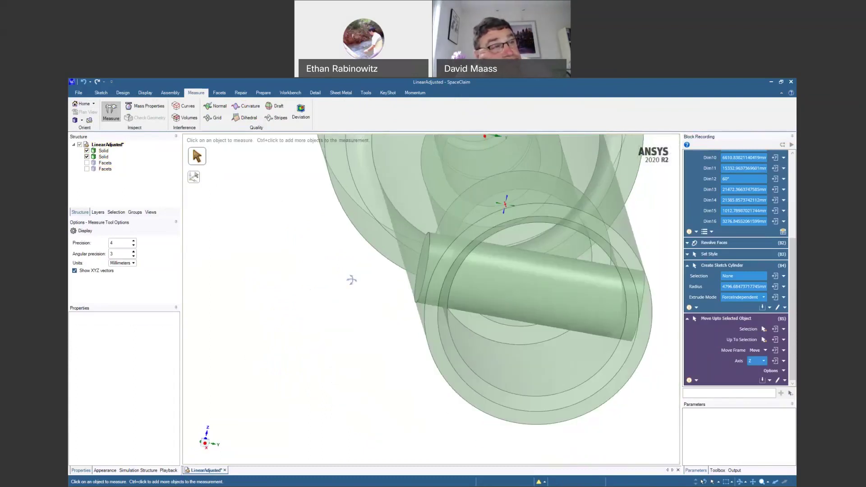
middle_click_drag(371, 291, 424, 199)
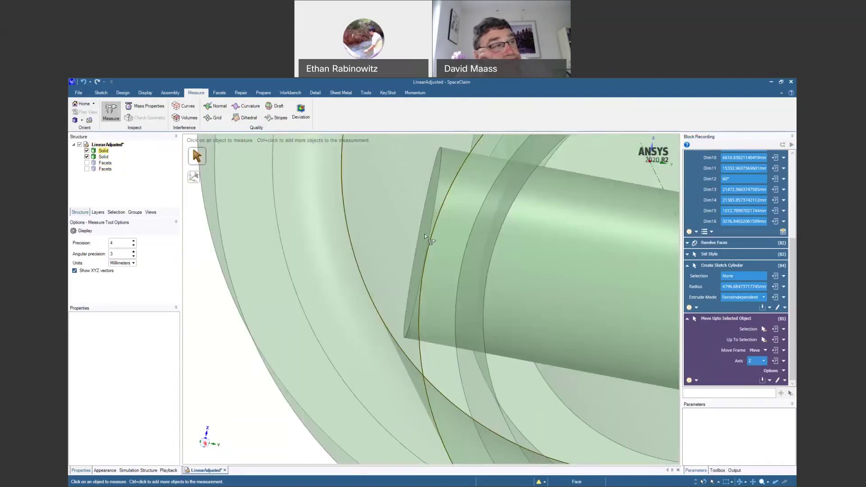
scroll(424, 234, "down", 5)
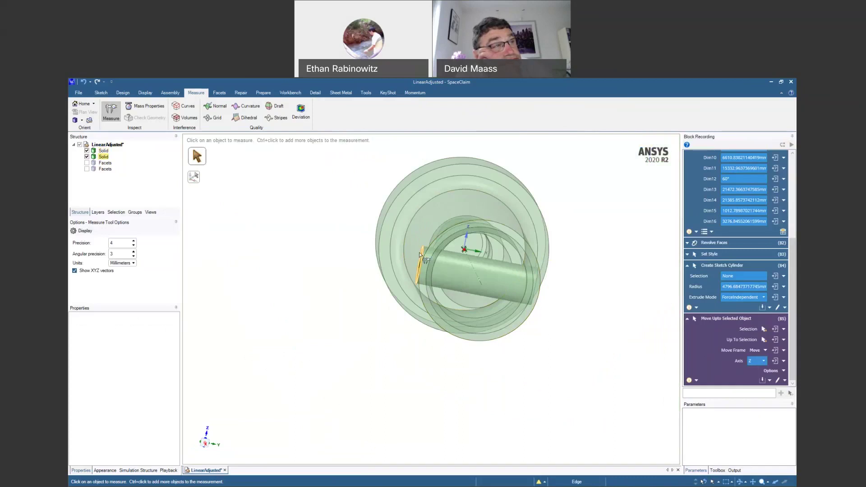
middle_click_drag(394, 298, 311, 310)
middle_click_drag(323, 344, 464, 332)
Enable filled face highlighting and split the main revolved solid, using the cross cylinder's round face as the cutter.
left_click(123, 92)
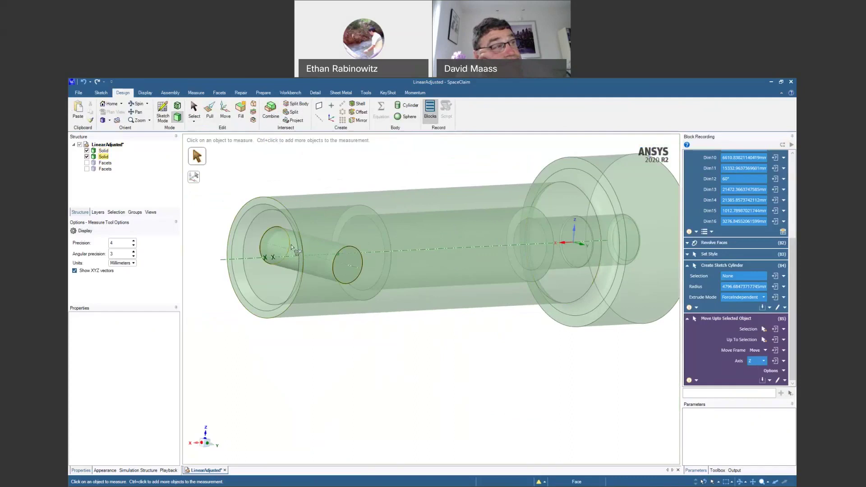
left_click(298, 105)
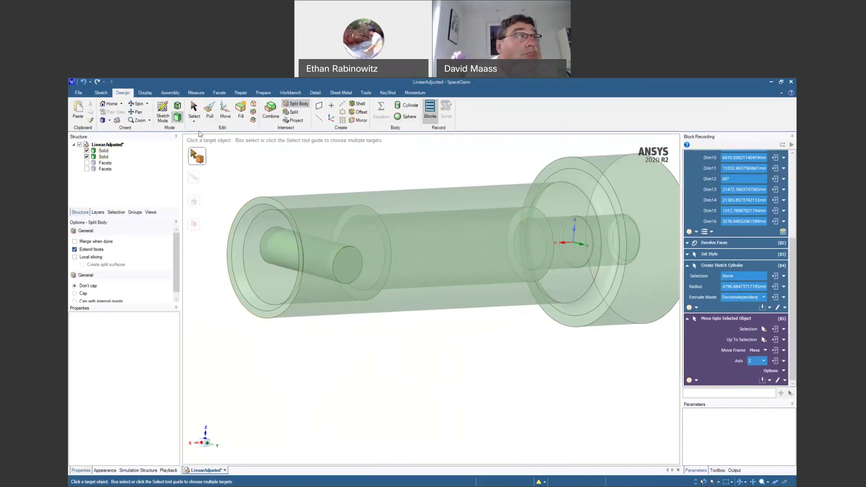
left_click(323, 222)
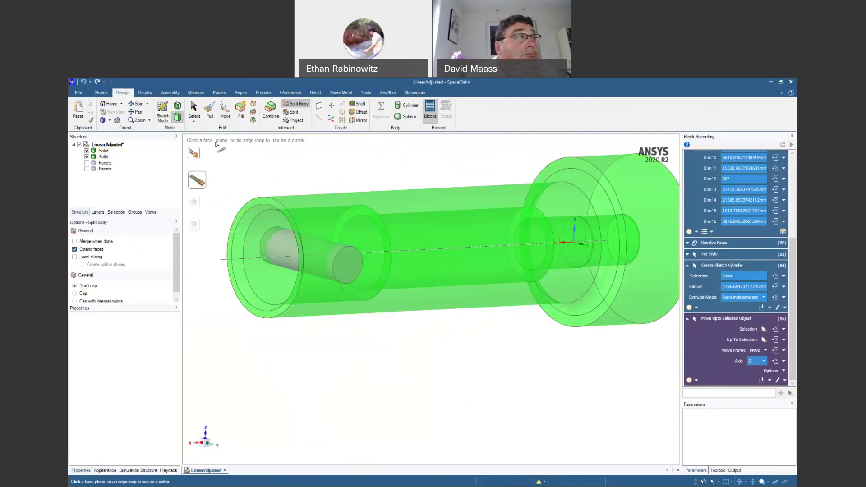
middle_click_drag(283, 173, 296, 201)
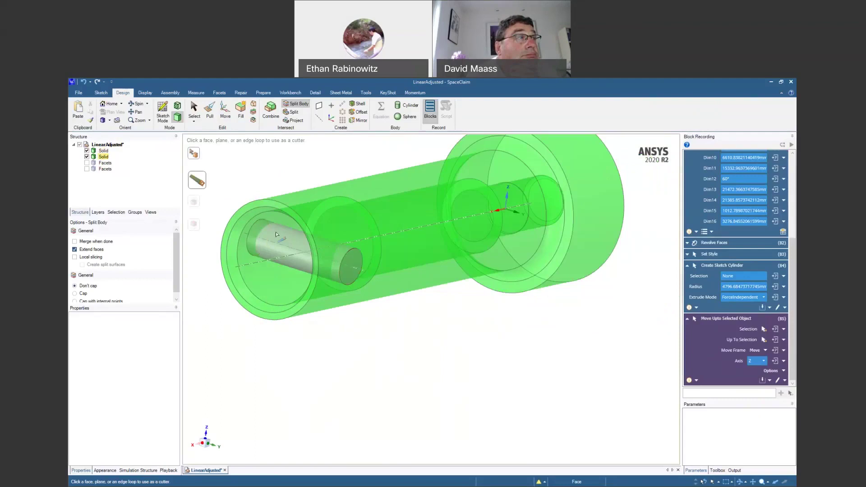
left_click(145, 93)
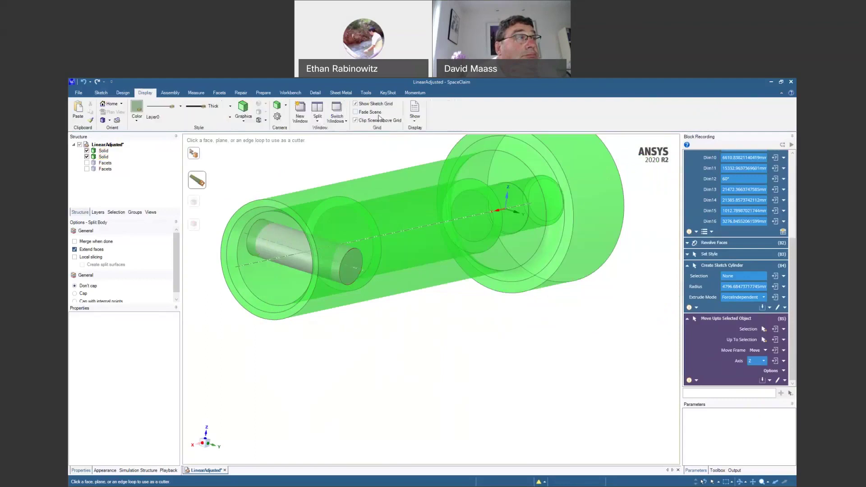
left_click(414, 113)
left_click(428, 165)
middle_click_drag(271, 237, 277, 236)
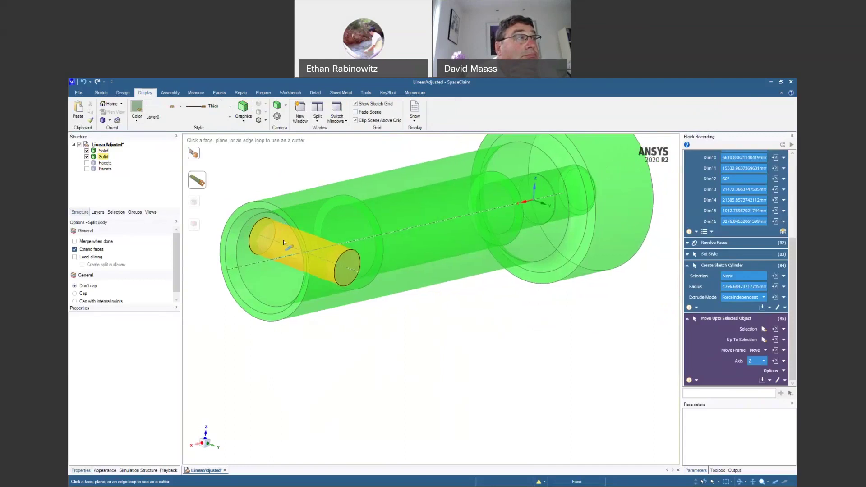
left_click(267, 233)
Hide the cutting cylinder and remove both plug regions from the tube wall to open the cross hole.
mouse_move(438, 347)
middle_mouse_down()
mouse_move(397, 336)
mouse_move(373, 344)
mouse_move(442, 350)
mouse_move(432, 348)
middle_mouse_up()
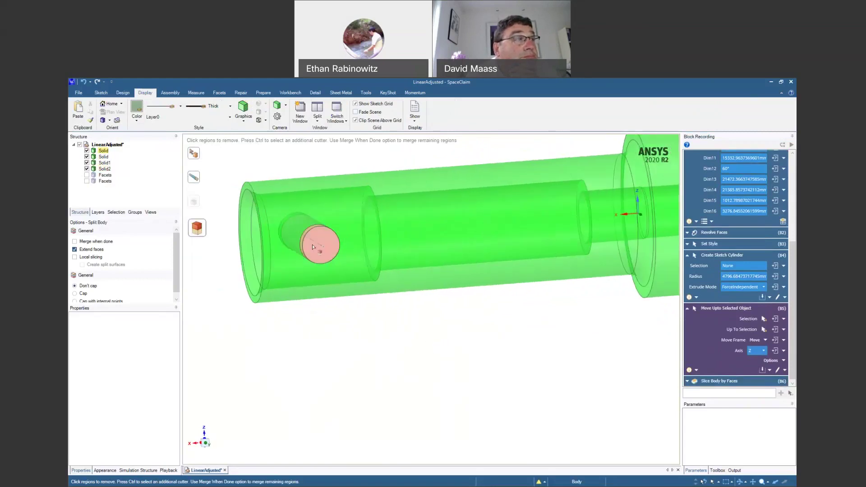
middle_click_drag(362, 349, 415, 359)
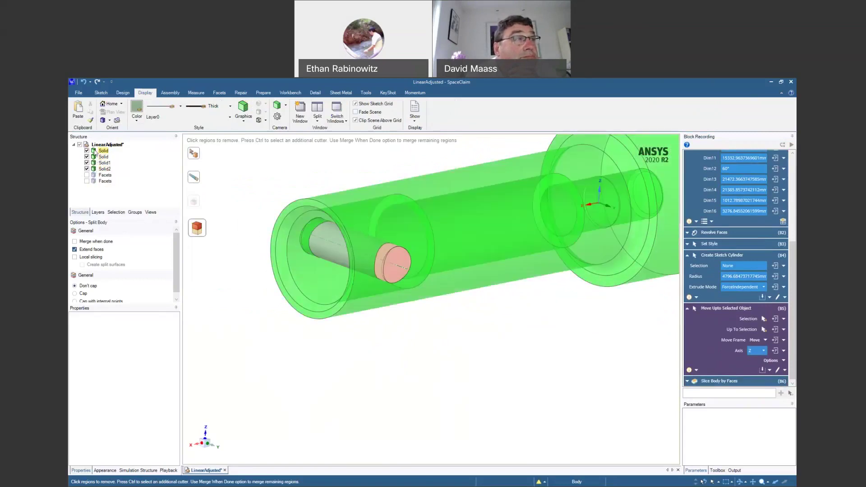
left_click(87, 157)
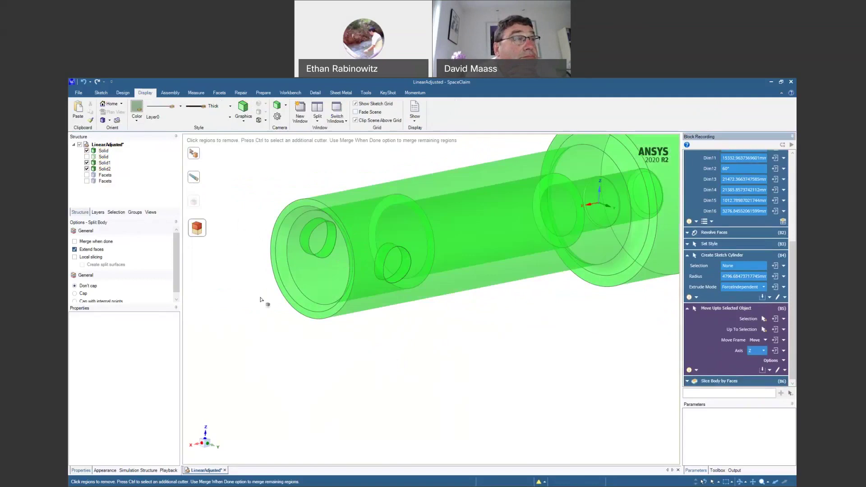
left_click(399, 270)
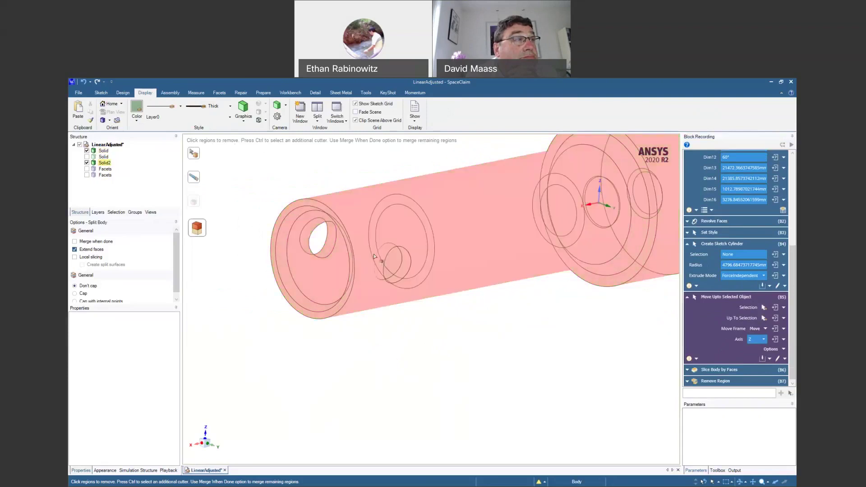
left_click(393, 264)
middle_click_drag(414, 334, 389, 348)
left_click(388, 347)
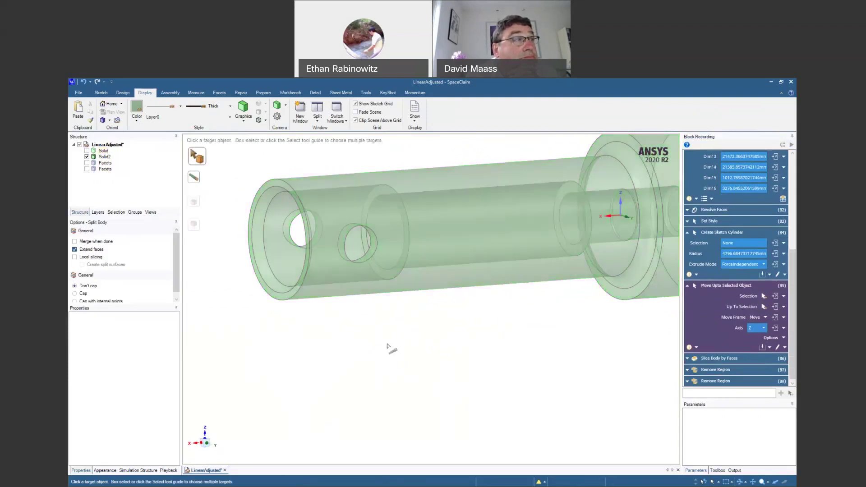
key("Escape")
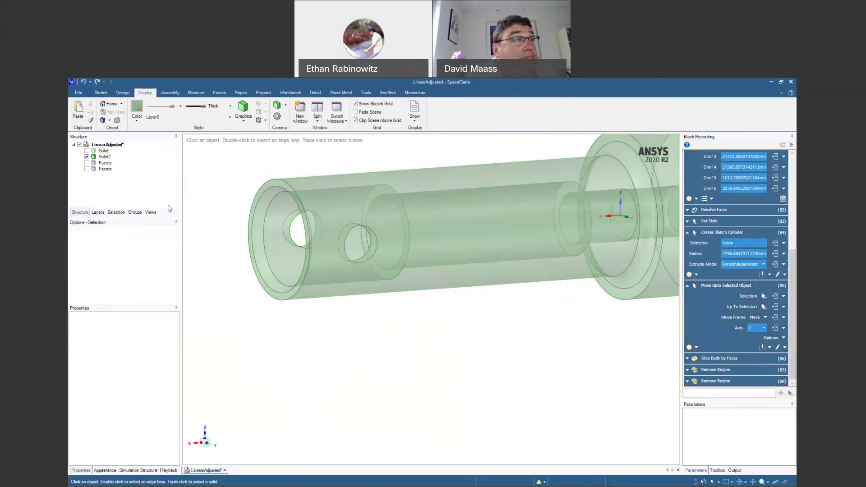
Show the scan facets again and compare the cut cross hole with the scanned hole up close.
left_click(87, 169)
left_click(87, 169)
mouse_move(358, 257)
middle_mouse_down("shift")
mouse_move(366, 350)
mouse_move(435, 316)
mouse_move(415, 296)
mouse_move(392, 236)
mouse_move(398, 289)
middle_mouse_up("shift")
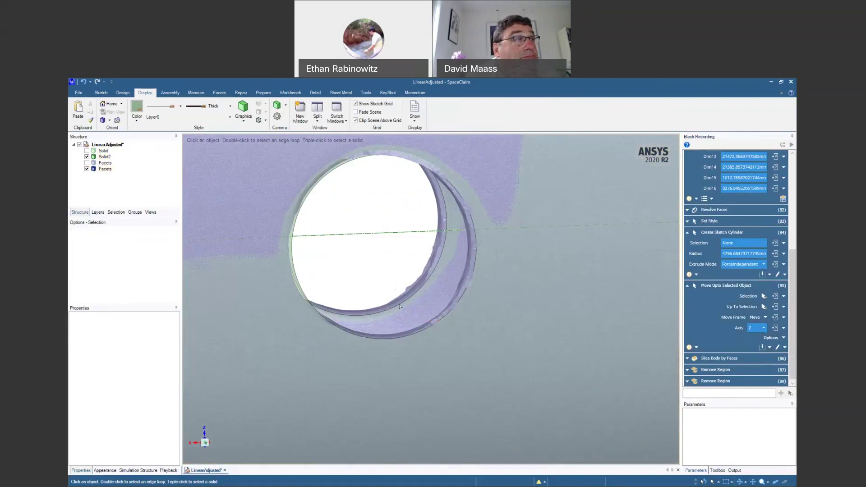
Move both round faces of the cross hole along the tube axis, setting their distance from the tube's open end to 14875 mm.
key("p")
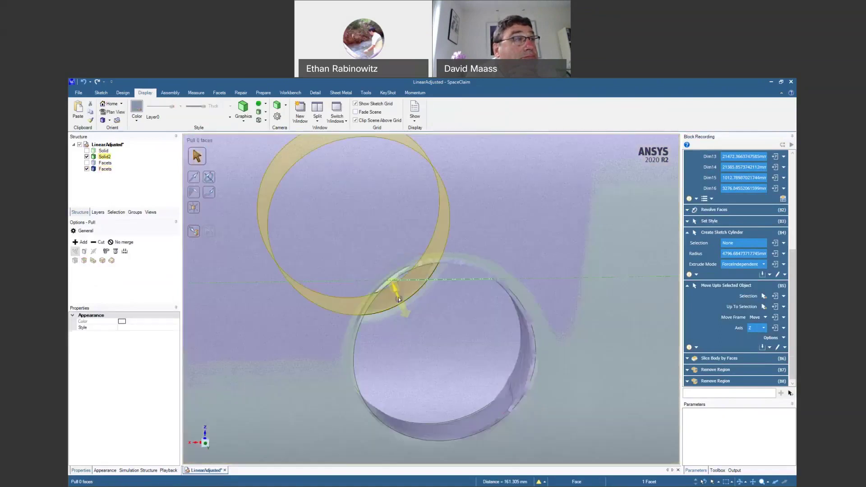
left_click(399, 298)
key("m")
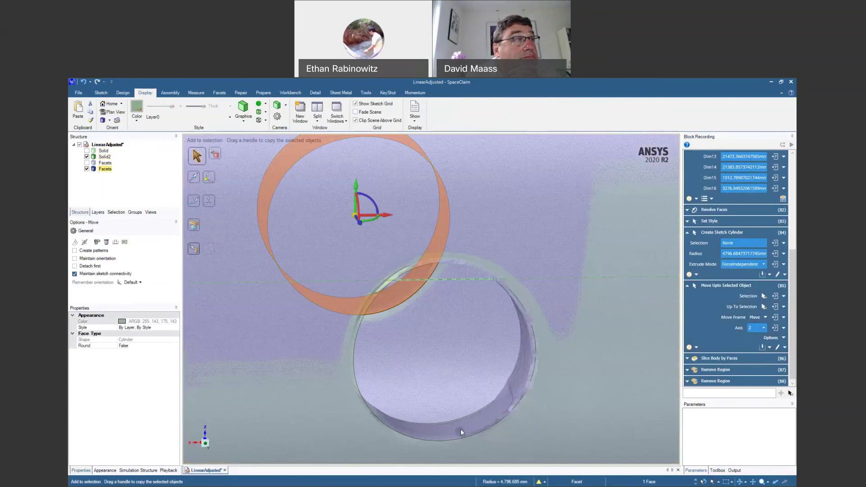
left_click(461, 429, "ctrl")
middle_click_drag(461, 429, 468, 357)
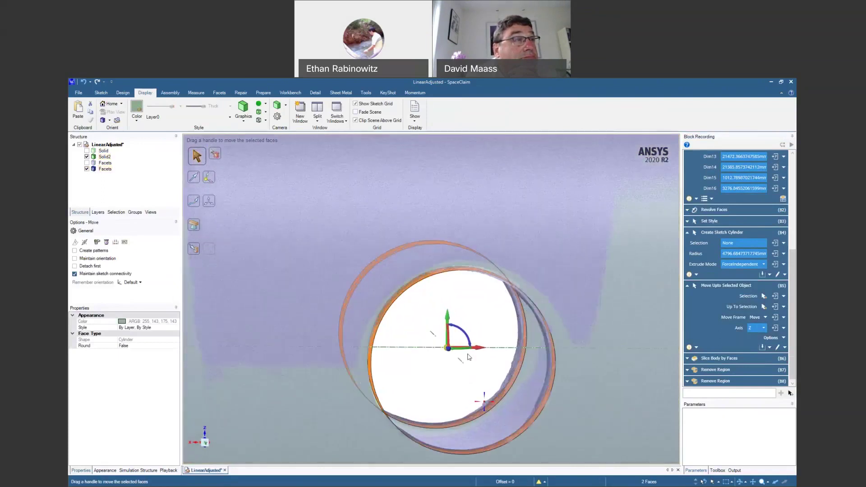
mouse_move(476, 348)
left_mouse_down()
mouse_move(457, 346)
mouse_move(482, 350)
left_mouse_up()
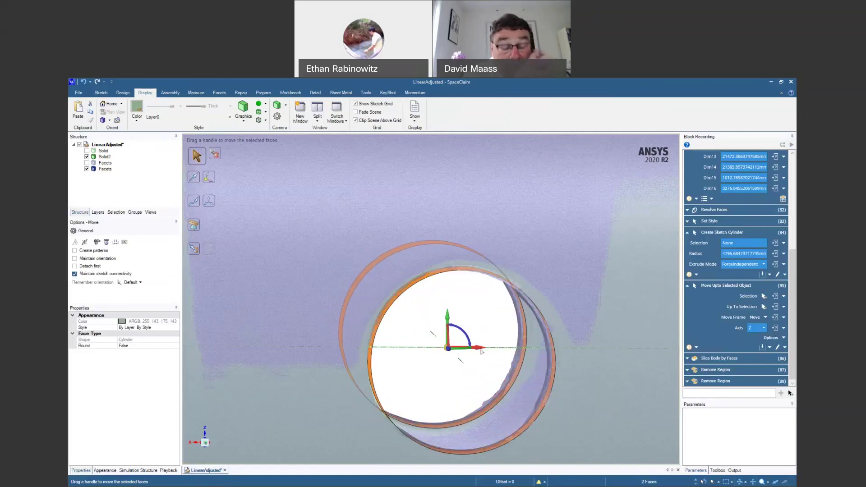
scroll(482, 350, "down", 5)
middle_click_drag(469, 288, 414, 264, "shift")
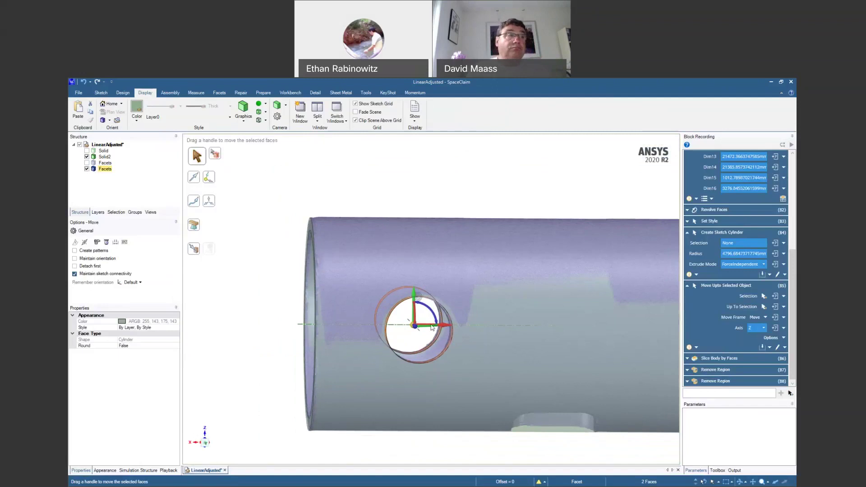
left_click(445, 328)
left_click(460, 307)
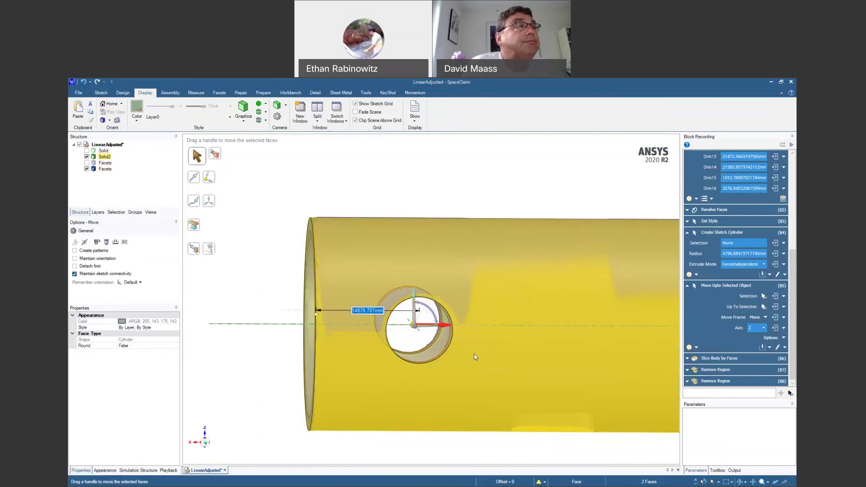
type("1487")
key("Escape")
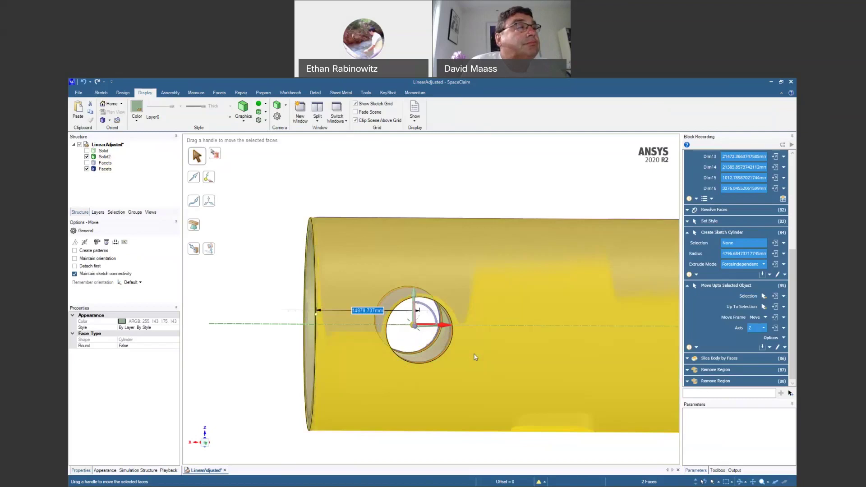
type("14875")
key("Return")
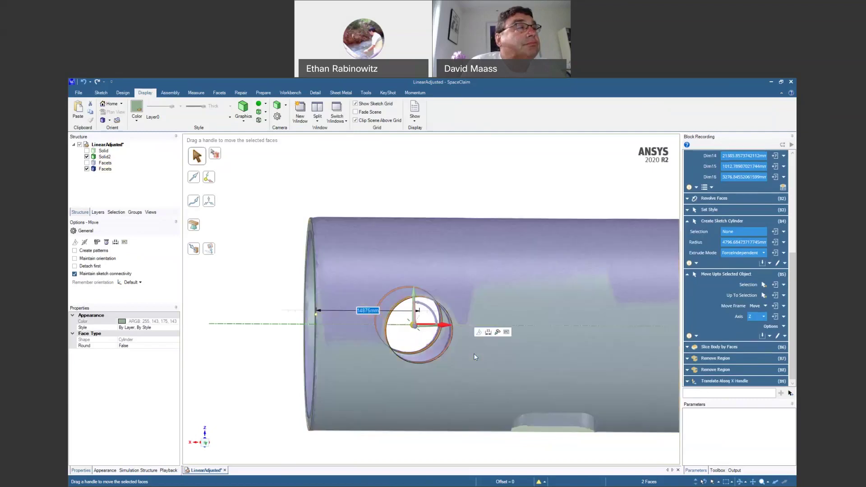
Expand the recorded Translate Along X Handle block and review its Dimension value.
left_click(686, 381)
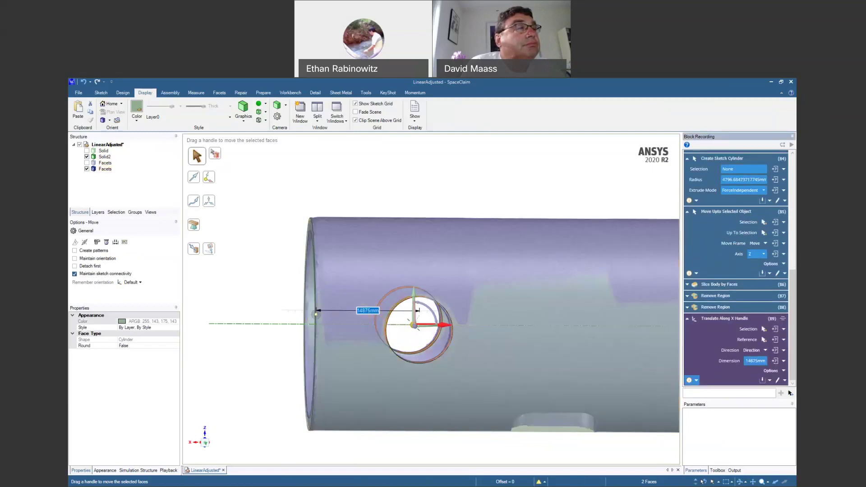
left_click(757, 361)
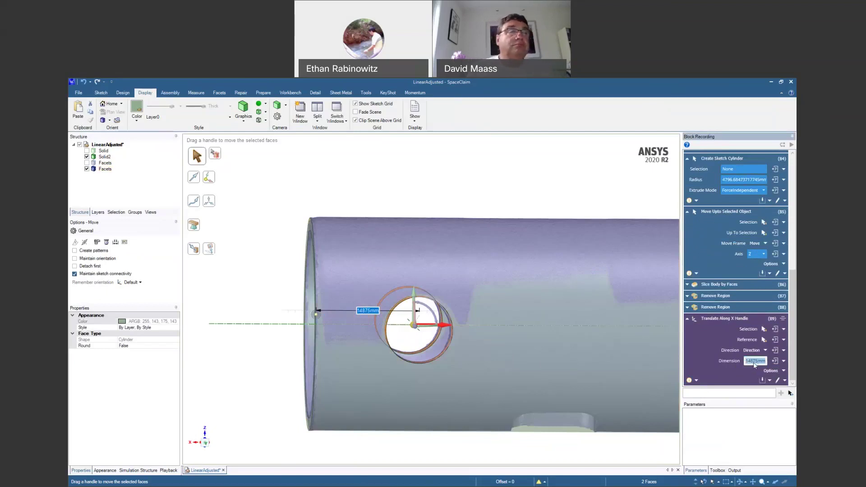
left_click(442, 189)
Select both round faces of the cross hole with Pull to show their radius.
key("p")
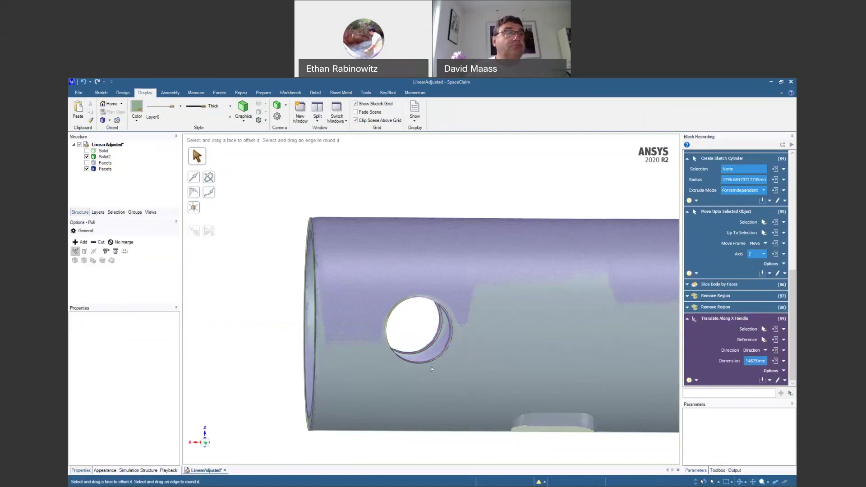
scroll(431, 366, "up", 10)
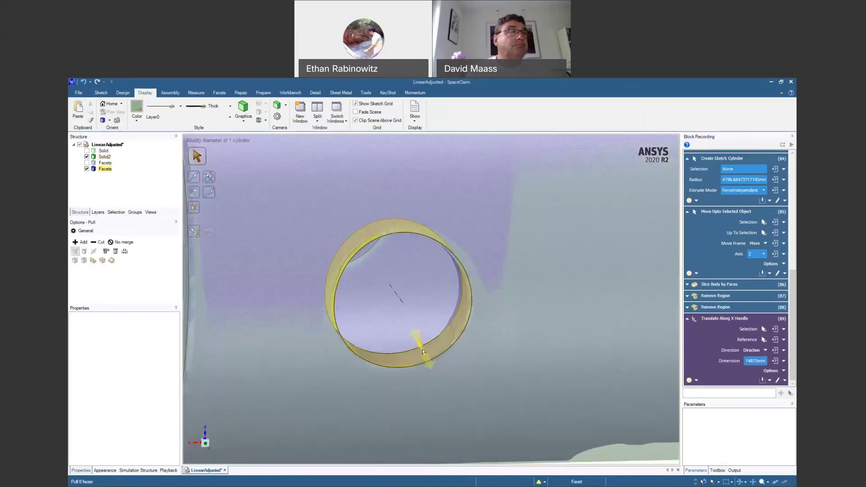
left_click(423, 351)
middle_click_drag(423, 353, 392, 300)
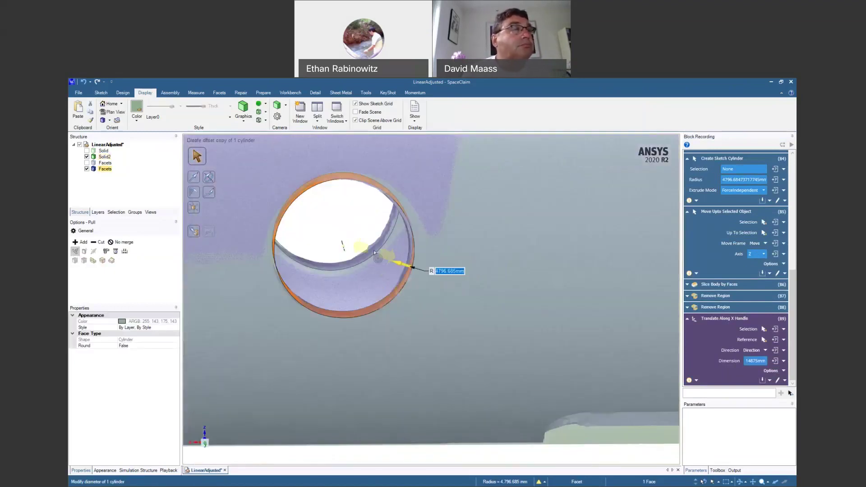
left_click(374, 253, "ctrl")
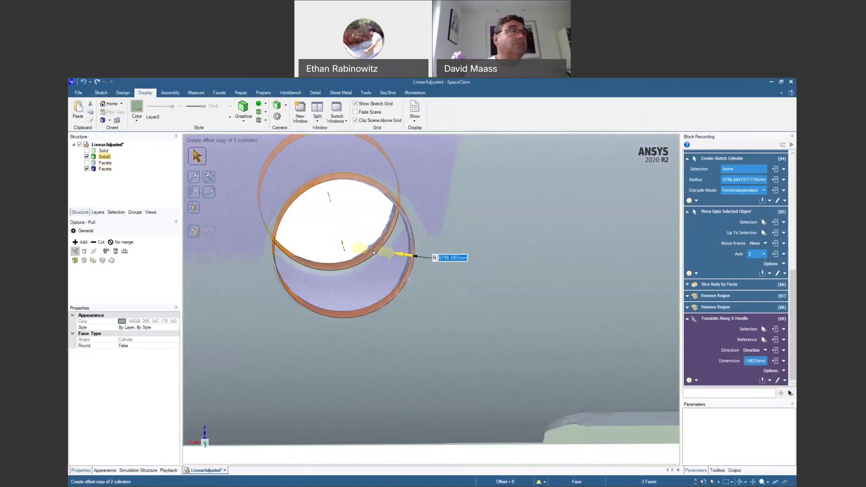
scroll(374, 252, "down", 3)
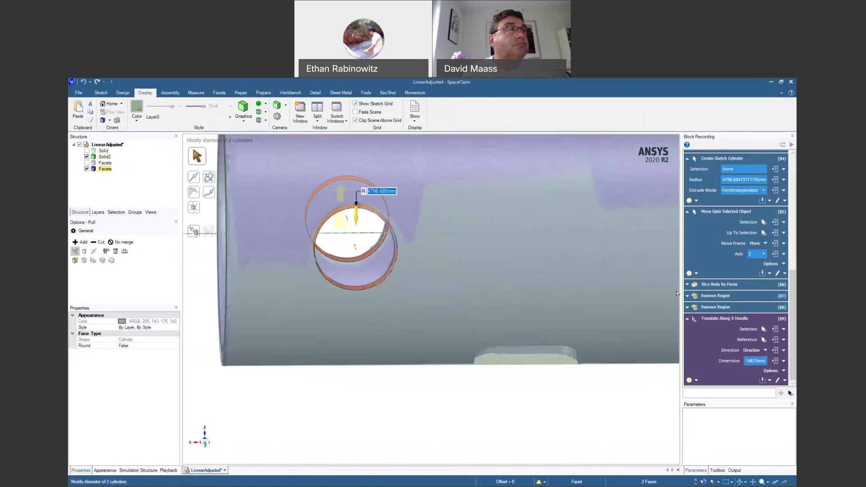
Review the Radius value in the recorded Create Sketch Cylinder block and clear the face selection.
scroll(727, 281, "up", 5)
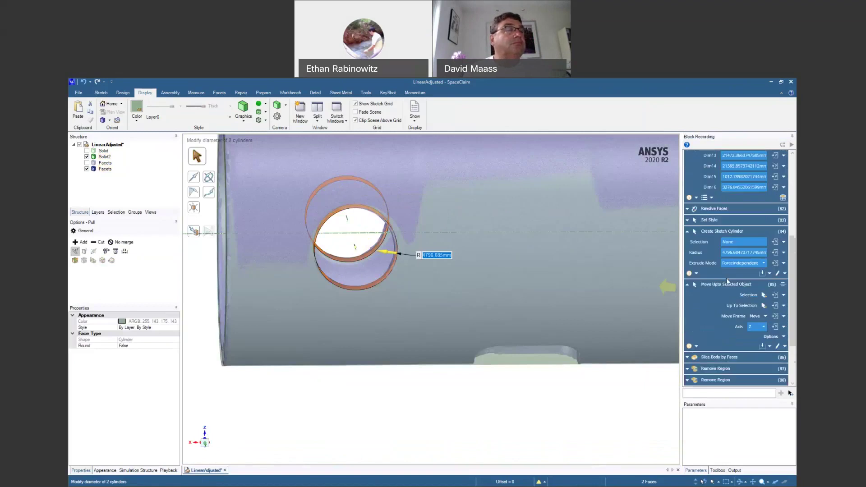
scroll(727, 281, "up", 1)
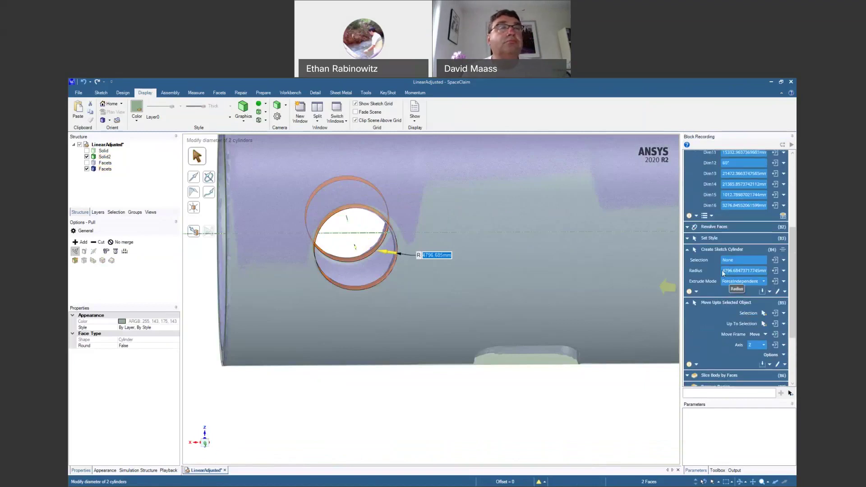
left_click(723, 273)
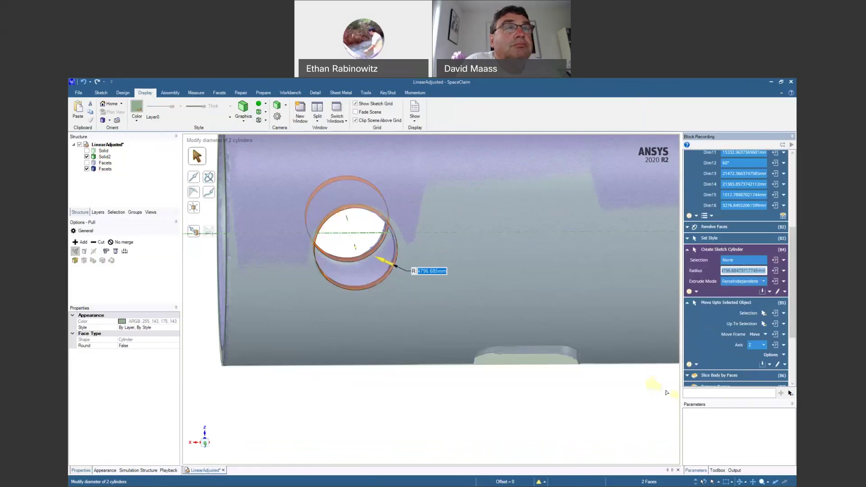
left_click(580, 424)
Save the LinearAdjusted document.
mouse_move(563, 420)
middle_mouse_down()
mouse_move(580, 424)
mouse_move(520, 423)
mouse_move(456, 398)
mouse_move(427, 354)
mouse_move(445, 336)
mouse_move(520, 347)
mouse_move(466, 350)
middle_mouse_up()
scroll(580, 403, "down", 3)
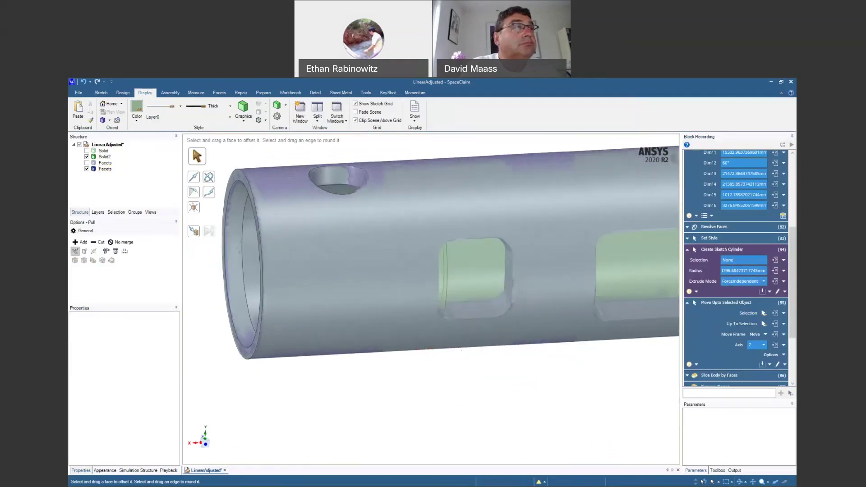
left_click(79, 93)
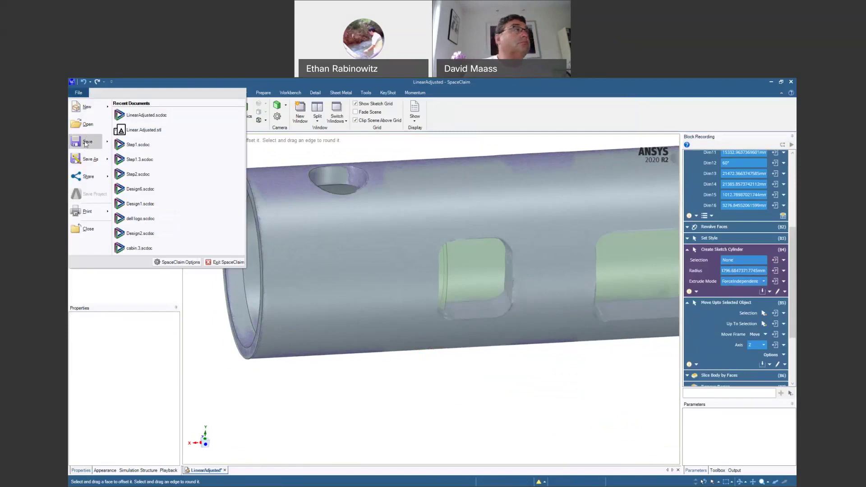
left_click(85, 143)
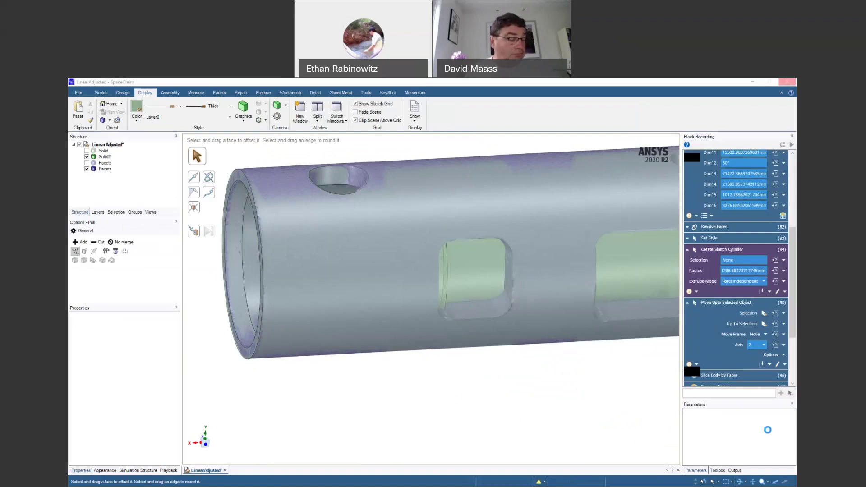
In a new empty design, sketch two concentric circles of different sizes centred on the origin.
left_click(525, 396)
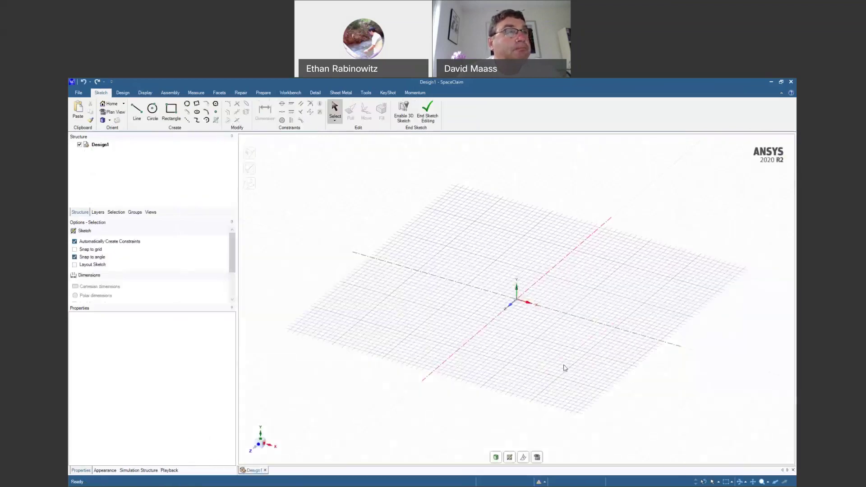
key("c")
left_click(517, 301)
left_click(499, 393)
left_click(517, 304)
left_click(500, 369)
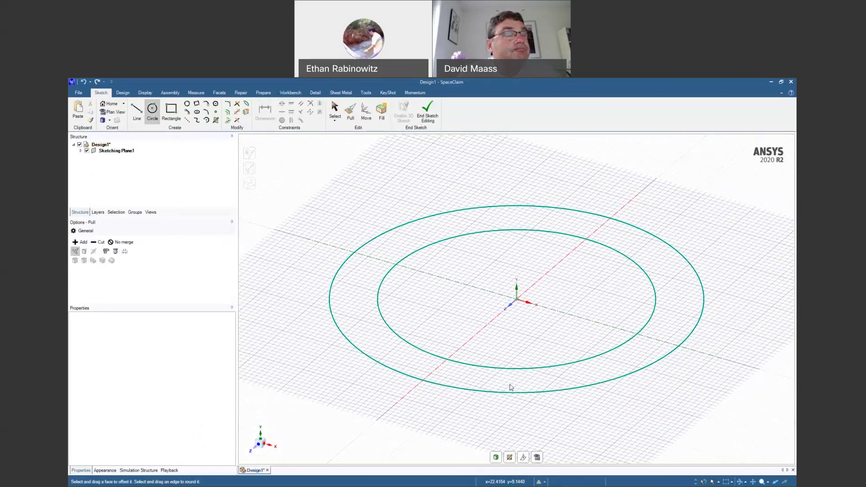
Pull the ring between the two circles upward into a tall hollow tube.
key("p")
left_click(510, 383)
left_click_drag(542, 410, 557, 232)
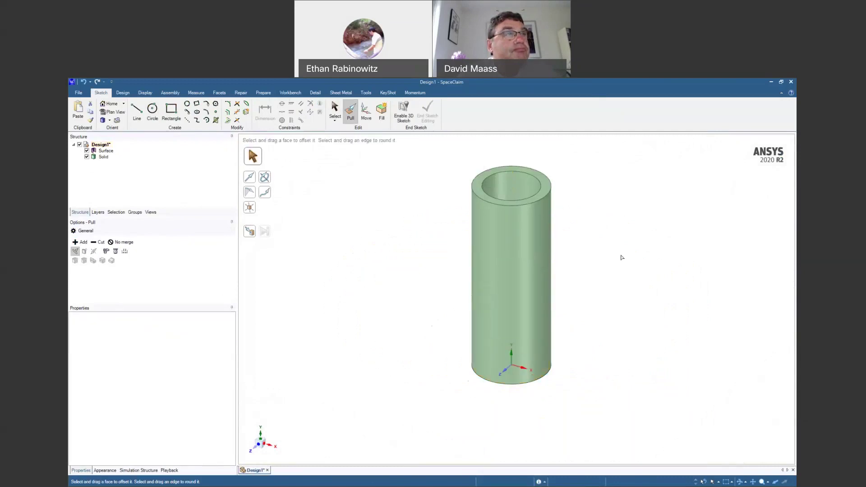
Create a vertical plane from two origin axes and move it along its normal to stand in front of the tube.
key("s")
left_click(505, 353, "ctrl")
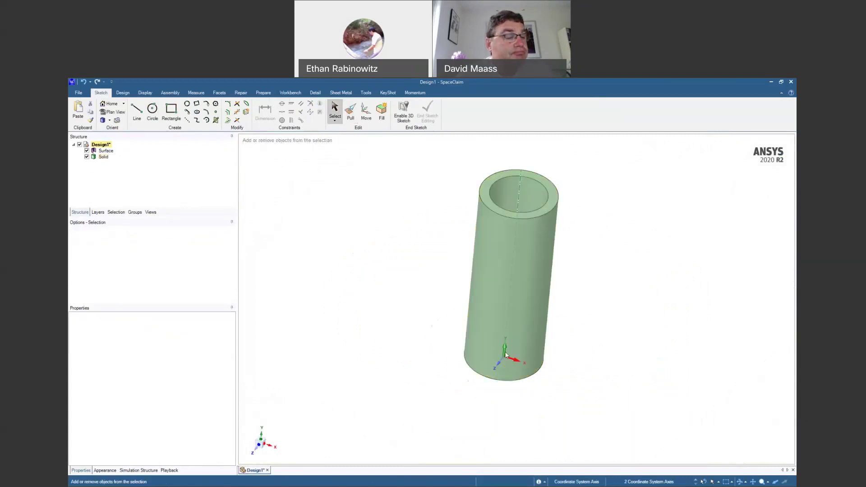
left_click(123, 93)
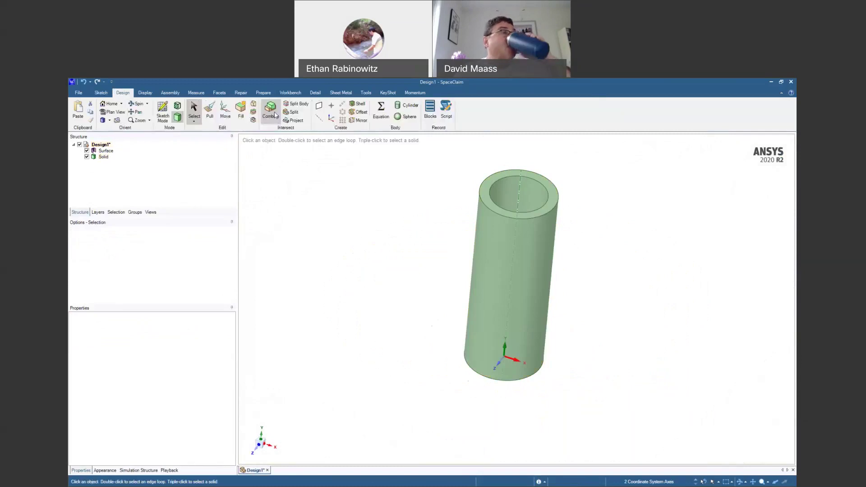
left_click(319, 105)
key("m")
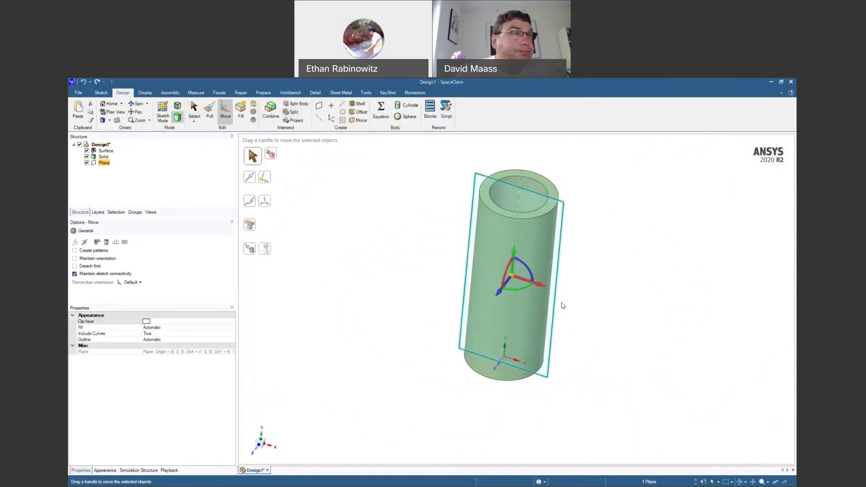
left_click_drag(500, 291, 436, 352)
Sketch a square of about 24 mm on the offset plane, in front of the middle of the tube.
key("r")
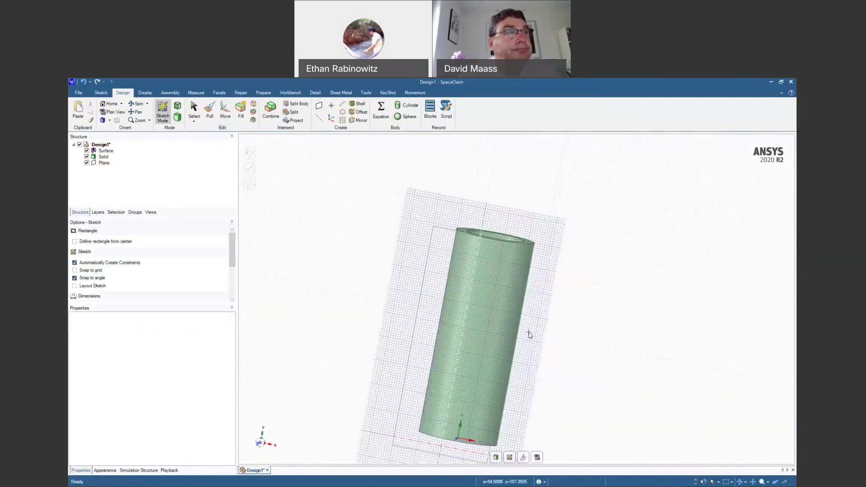
left_click(467, 314)
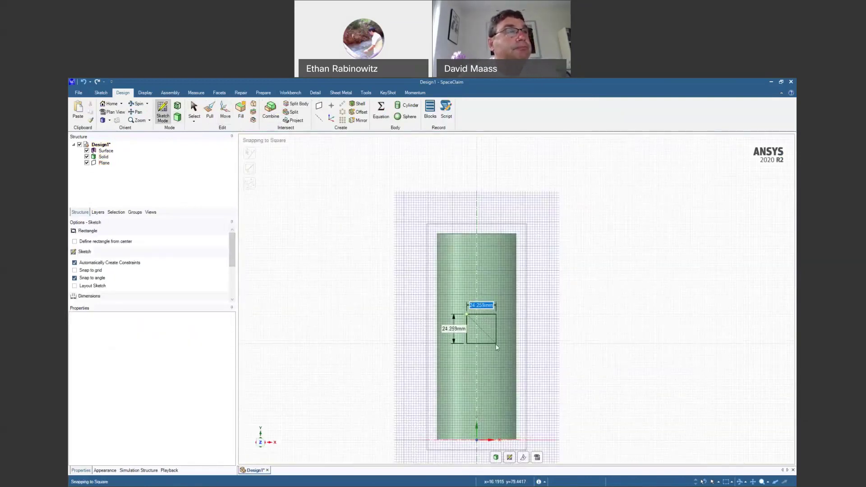
left_click(496, 344)
Pull the square from the plane into the tube to cut a square opening in its front wall.
key("p")
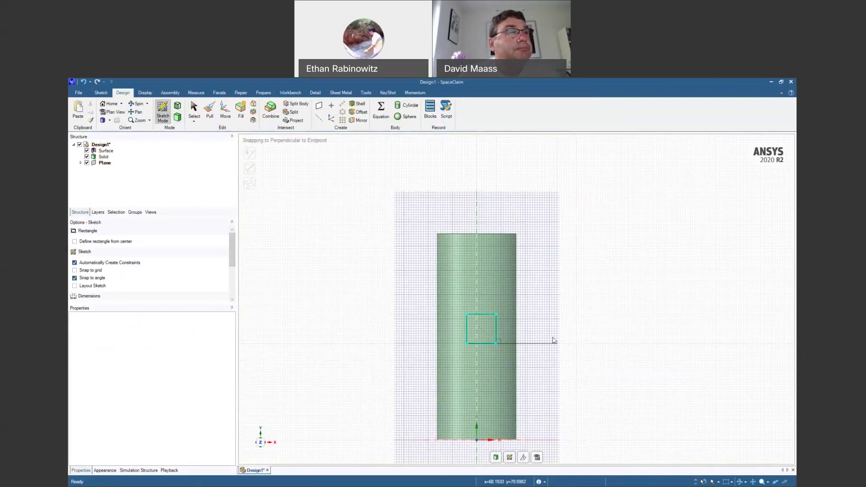
middle_click_drag(597, 357, 554, 365)
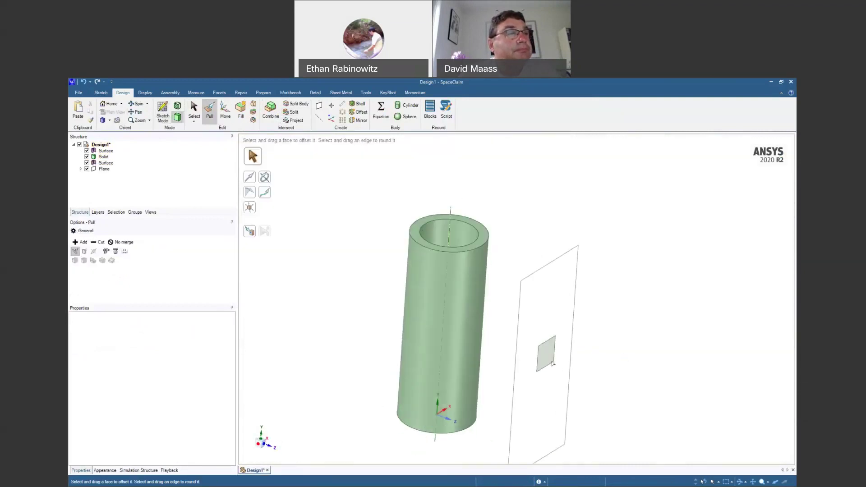
left_click(550, 359)
left_click_drag(629, 401, 500, 358)
scroll(500, 358, "up", 5)
middle_click_drag(500, 359, 427, 367)
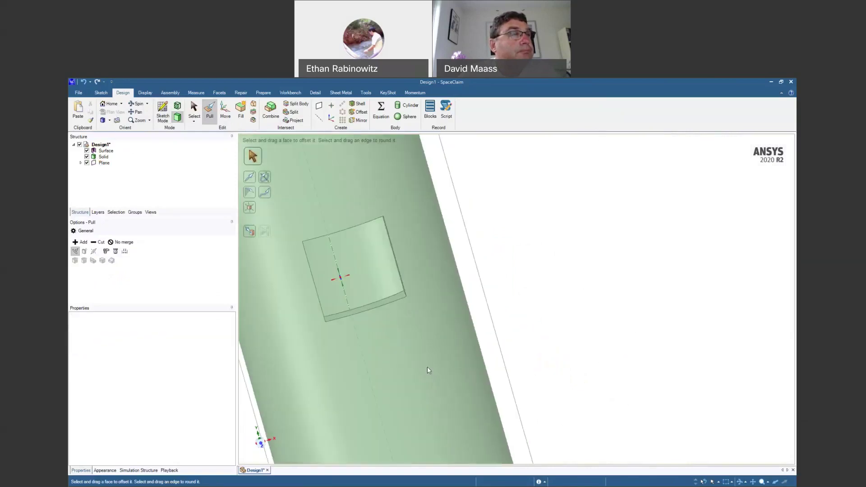
Switch back to the LinearAdjusted design and examine the rounded slots in the shaft's tube wall up close.
left_click(347, 420)
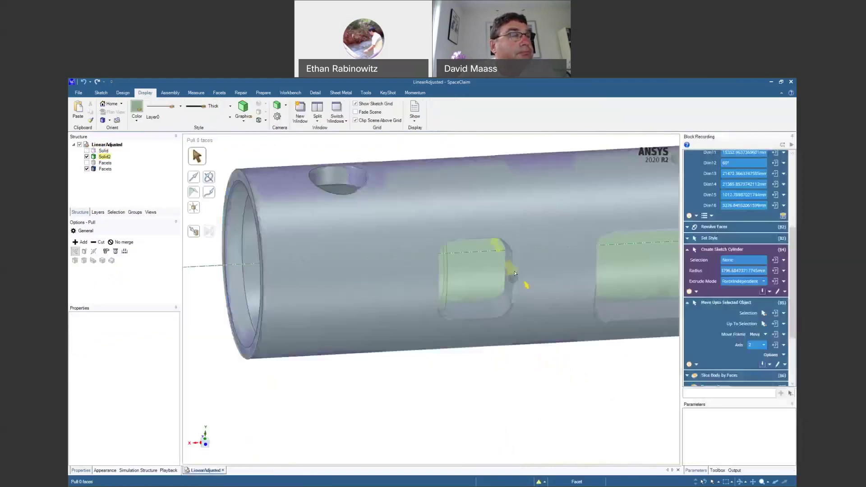
scroll(499, 207, "up", 6)
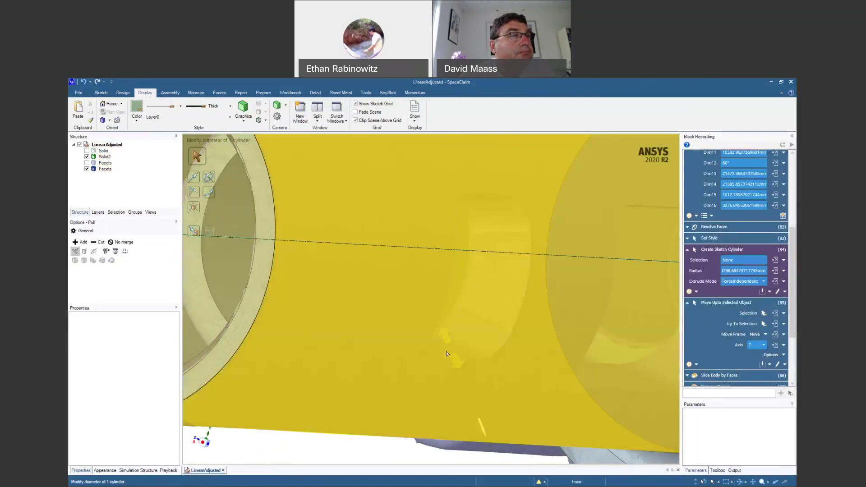
scroll(445, 352, "down", 5)
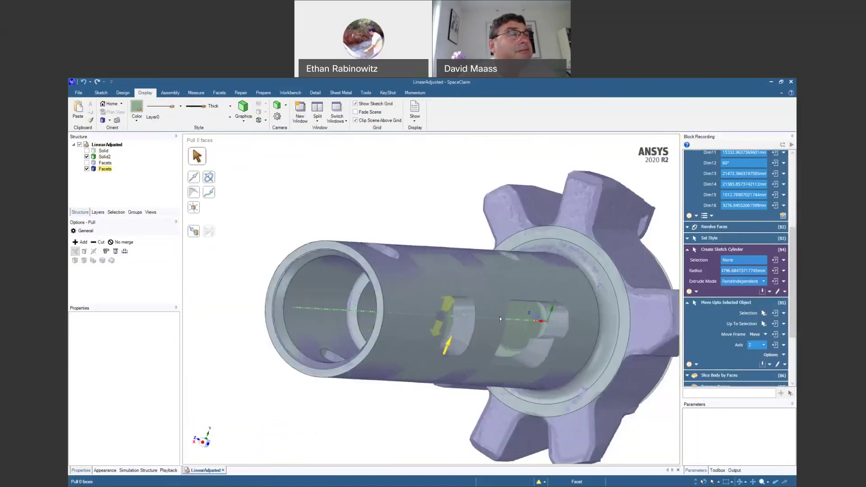
Place a section plane on the tube's open end face and move it along the shaft axis into the first rounded slot.
key("Escape")
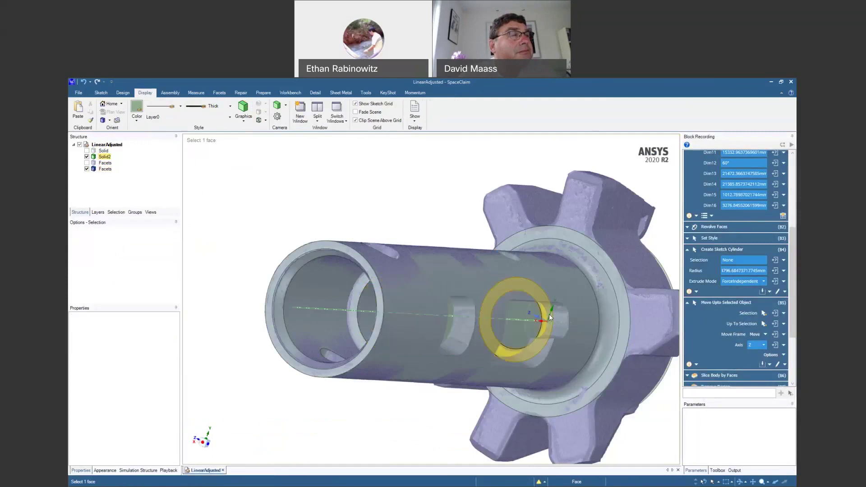
left_click(350, 252)
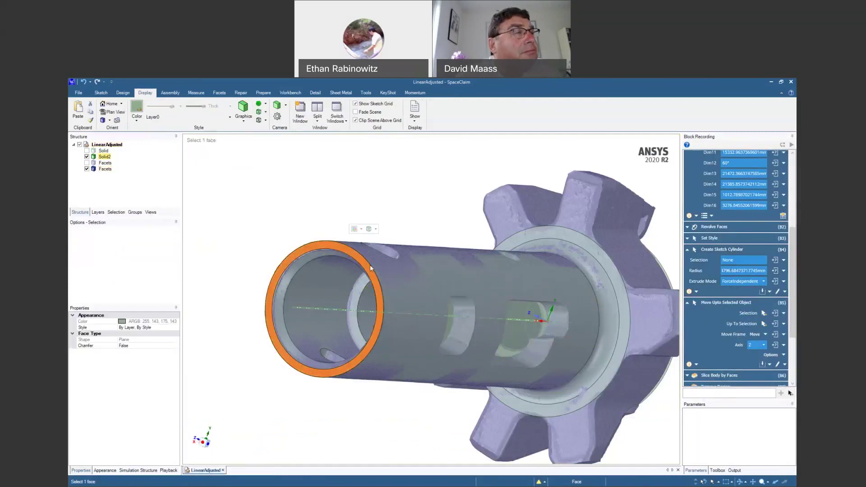
key("k")
key("m")
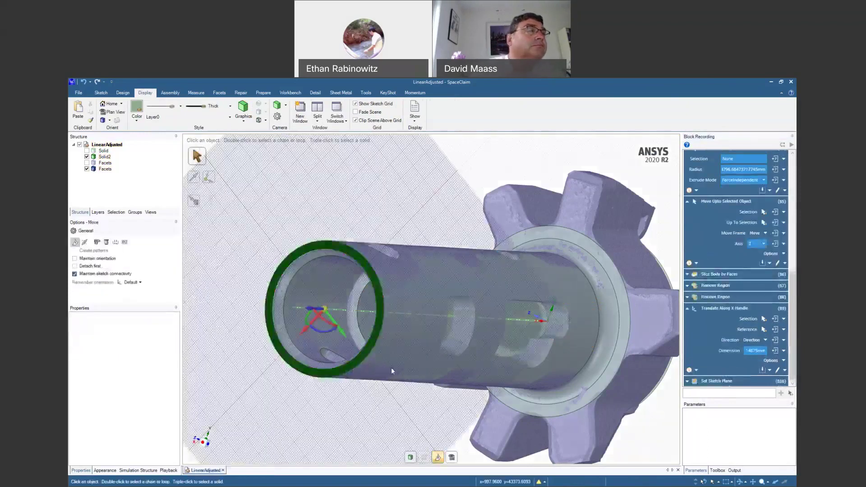
left_click_drag(323, 315, 391, 311)
left_click_drag(456, 312, 456, 313)
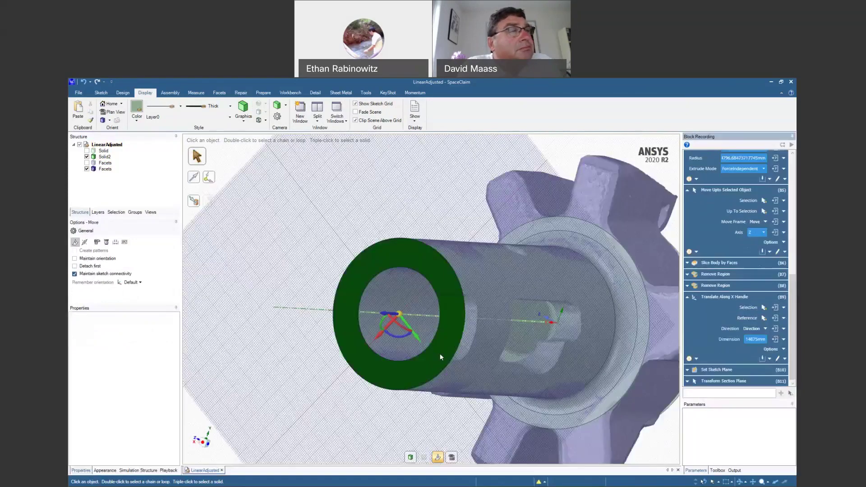
Hide Solid2 to leave only the scanned facets and inspect the slot's cross-section along the shaft axis.
left_click(87, 157)
scroll(437, 345, "up", 5)
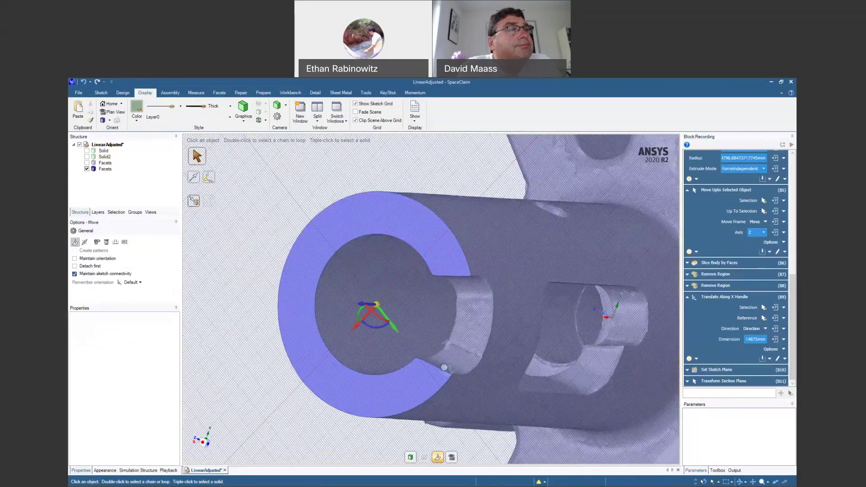
scroll(498, 350, "down", 3)
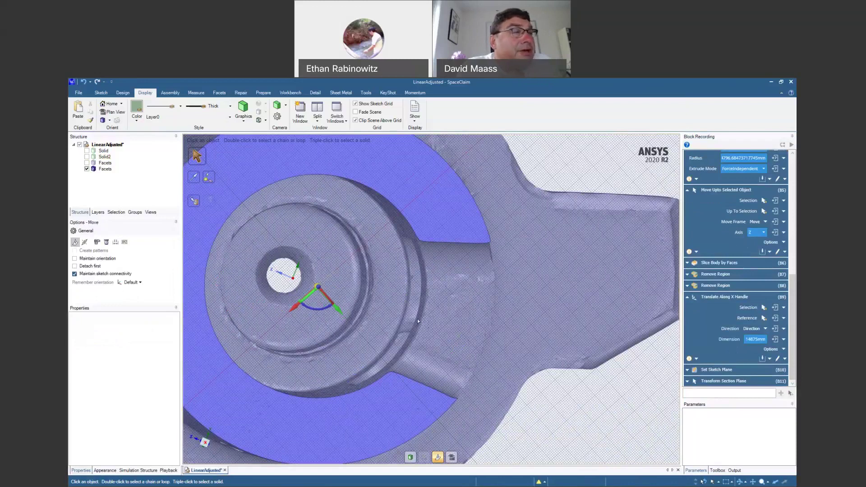
mouse_move(421, 318)
middle_mouse_down()
mouse_move(408, 316)
mouse_move(415, 316)
middle_mouse_up()
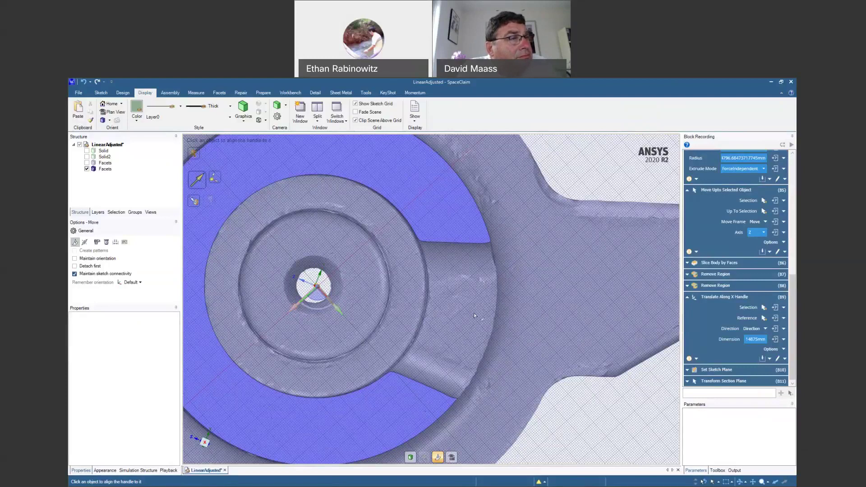
Switch to the Design1 model and project the square from the offset plane onto the tube's outer surface.
key("alt+Tab")
mouse_move(509, 289)
middle_mouse_down()
mouse_move(574, 289)
mouse_move(443, 269)
mouse_move(497, 289)
middle_mouse_up()
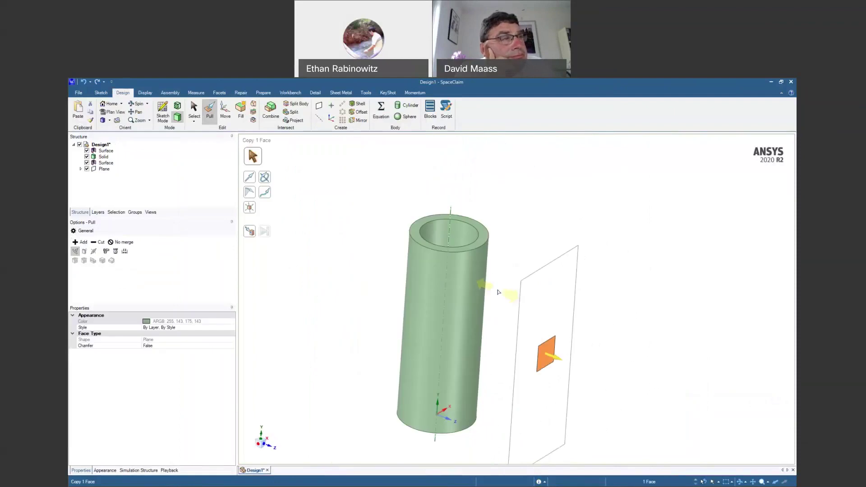
left_click(597, 311)
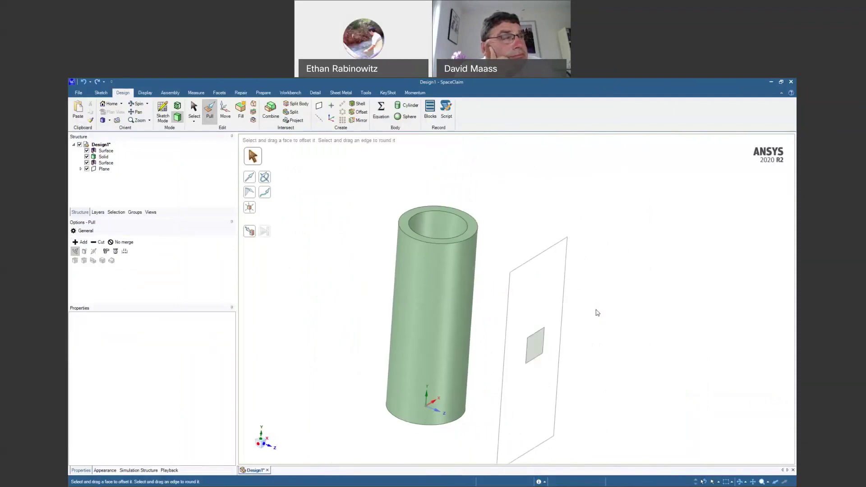
left_click(295, 120)
left_click(534, 345)
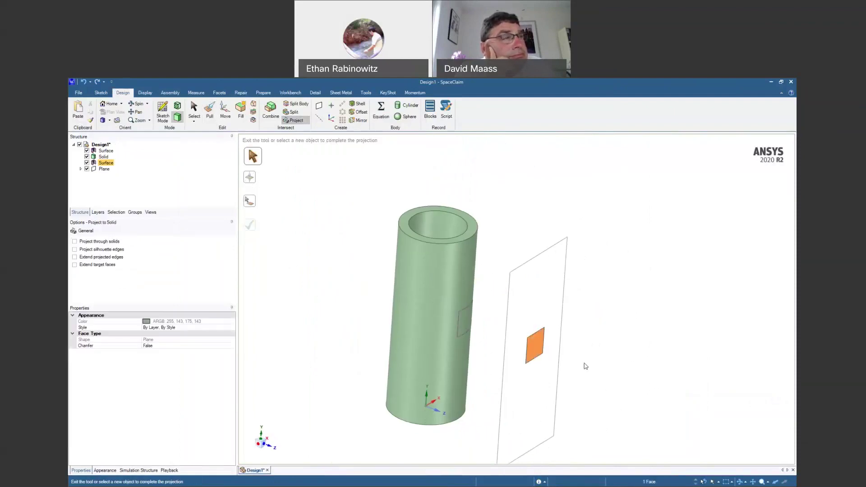
middle_click_drag(581, 363, 536, 372)
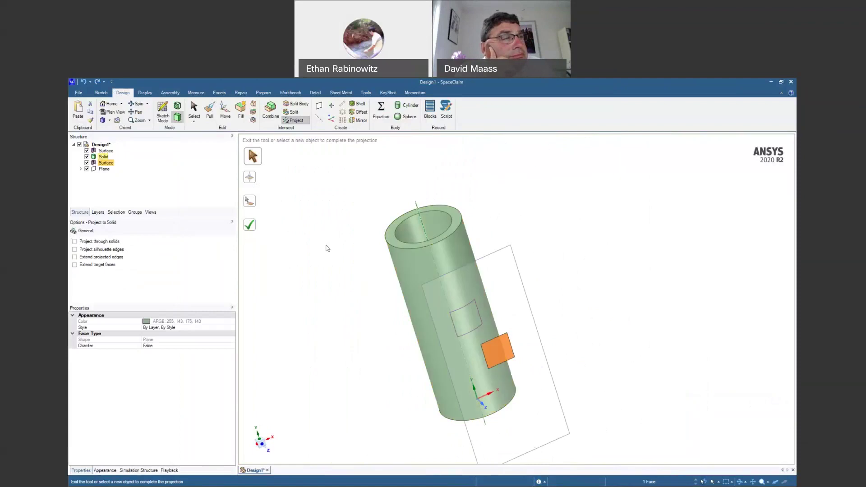
left_click(251, 229)
Pull the projected square patch on the tube's surface inward to cut an opening through the wall.
scroll(491, 286, "up", 3)
key("p")
left_click(451, 329)
left_click_drag(595, 352, 529, 314)
left_click(437, 357)
Section the tube across the opening, parallel to its end wall, and examine the direction of the opening's side walls.
scroll(437, 357, "up", 5)
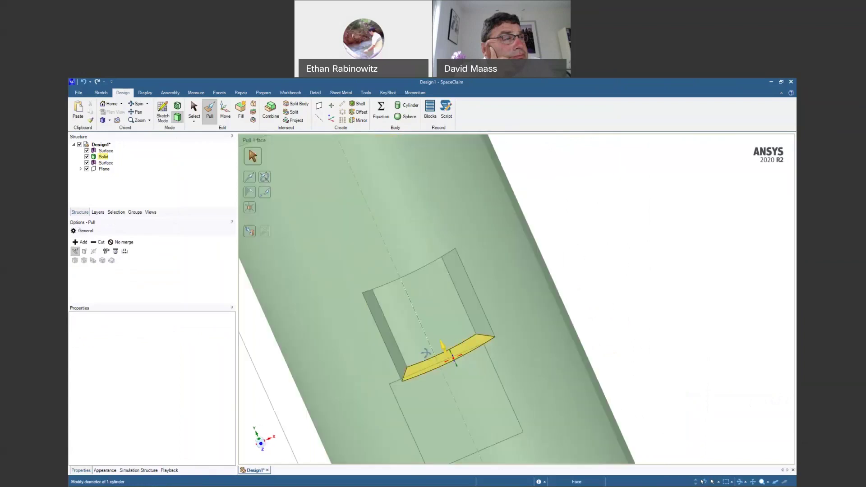
left_click(469, 298)
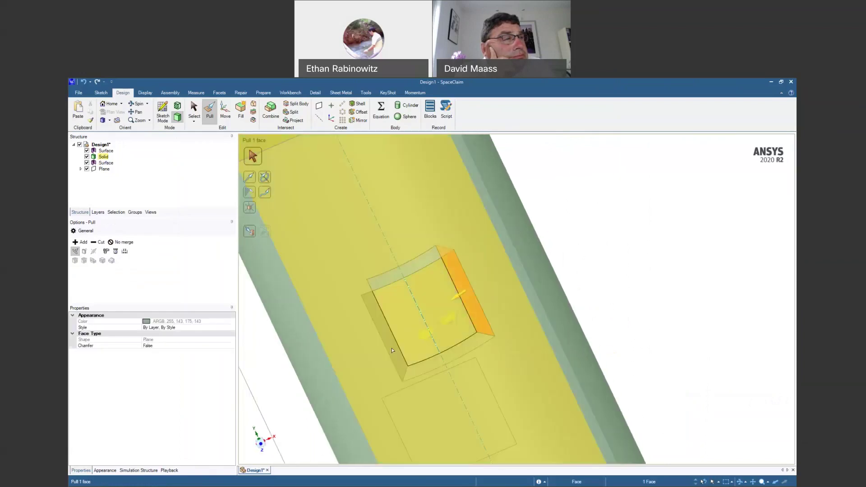
left_click(395, 363)
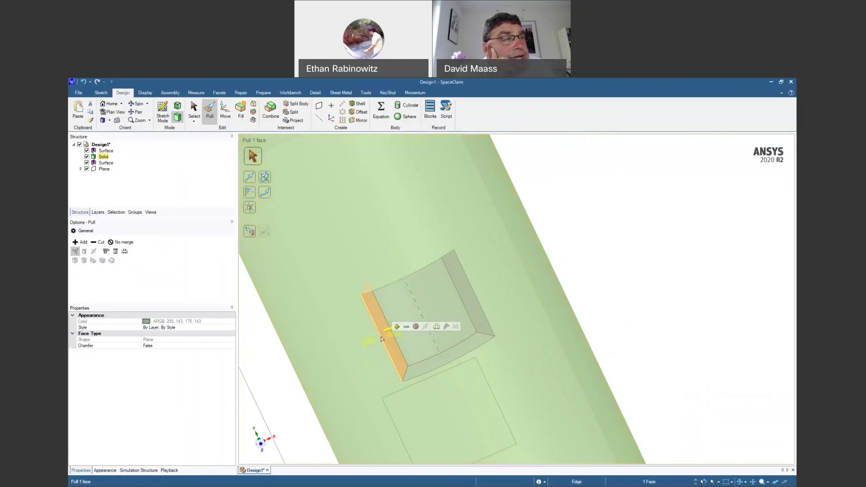
middle_click_drag(531, 342, 605, 357)
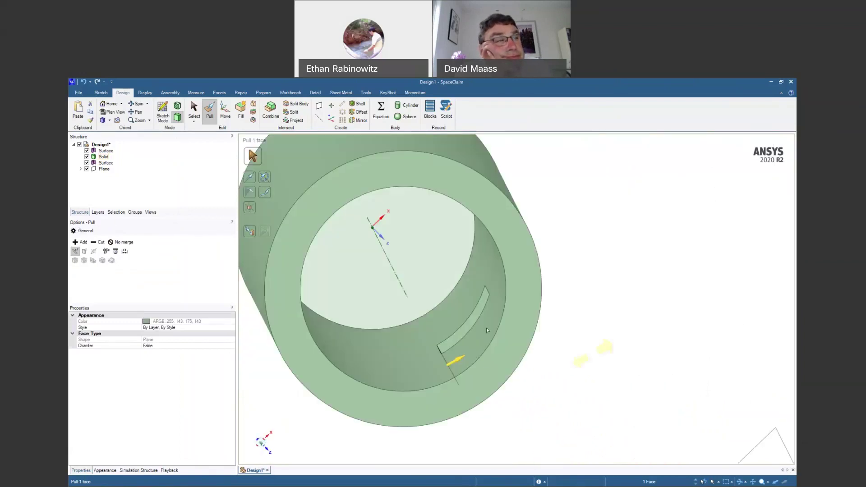
left_click(473, 324)
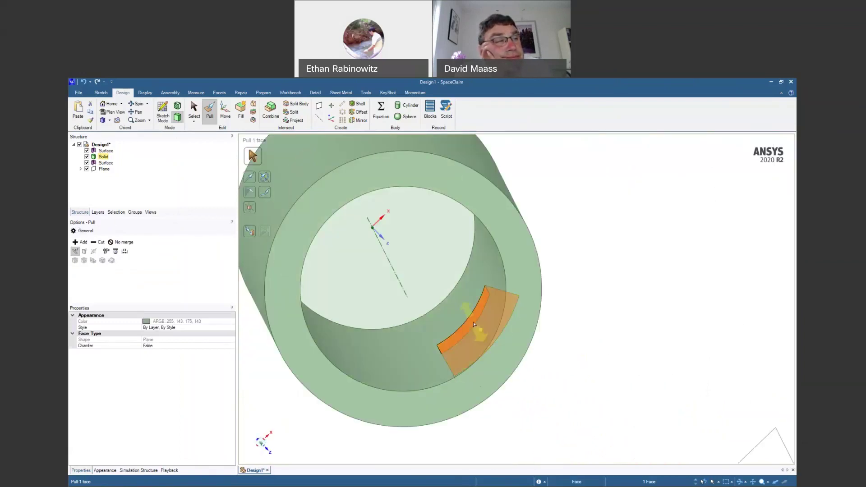
key("x")
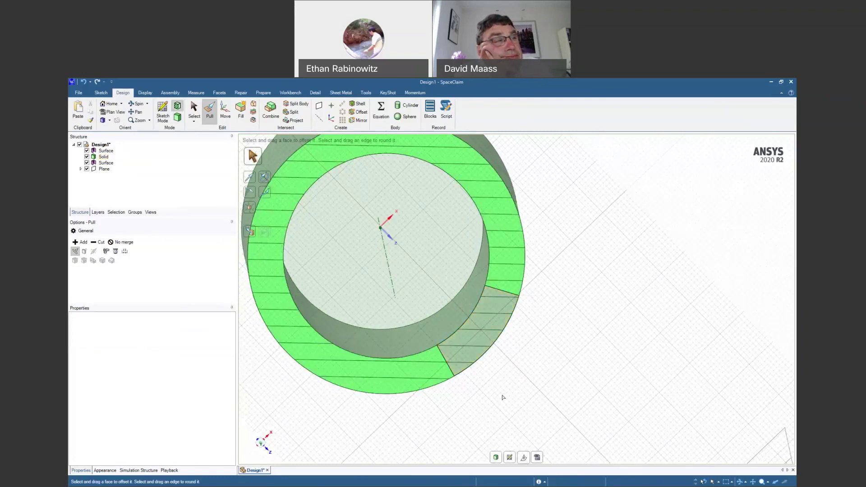
key("m")
scroll(489, 321, "up", 3)
middle_click_drag(488, 321, 469, 340)
left_click_drag(466, 313, 460, 321)
middle_click_drag(515, 317, 530, 298)
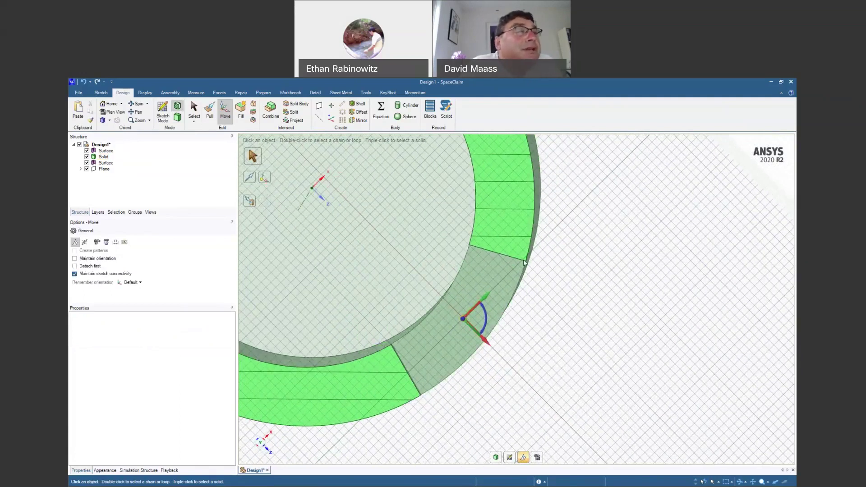
Switch back to the LinearAdjusted design and examine the side walls of the sectioned slot.
left_click(289, 463)
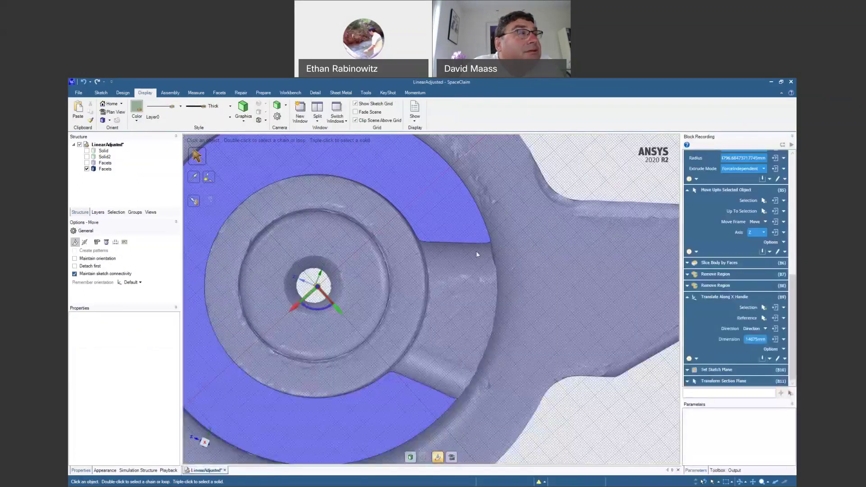
middle_click_drag(467, 351, 300, 341)
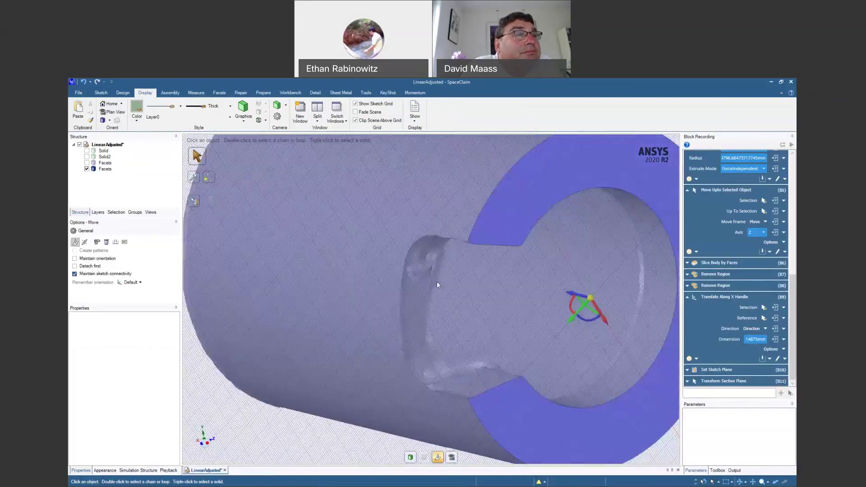
middle_click_drag(466, 322, 520, 341)
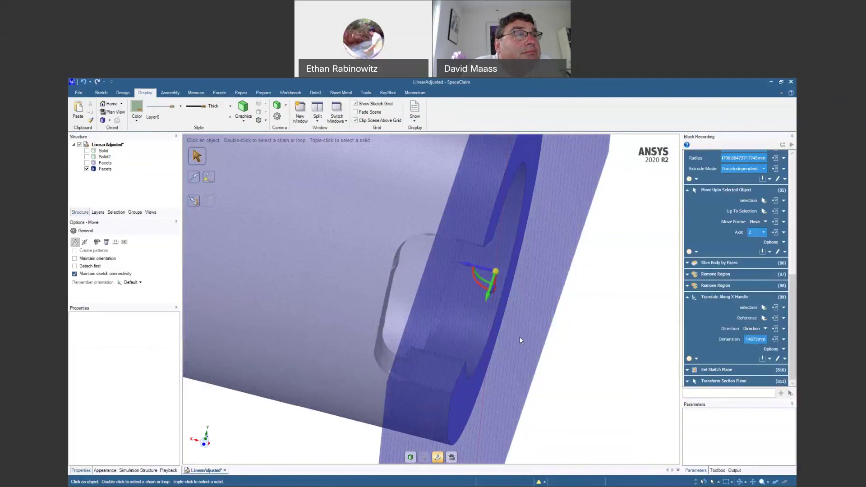
Leave the section view for 3D mode and show Solid2 together with the scanned tube.
key("d")
mouse_move(459, 308)
middle_mouse_down()
mouse_move(347, 220)
mouse_move(463, 287)
middle_mouse_up()
scroll(346, 220, "down", 3)
scroll(352, 194, "down", 1)
middle_click_drag(451, 285, 286, 209)
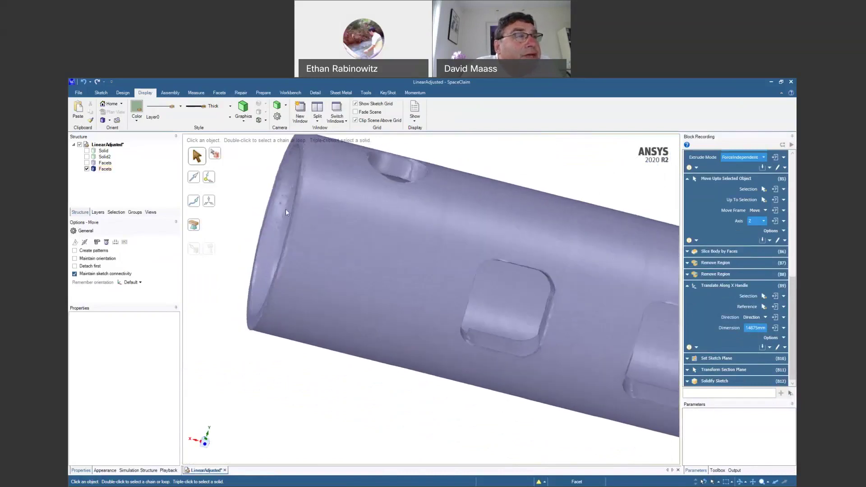
mouse_move(429, 272)
middle_mouse_down()
mouse_move(368, 272)
mouse_move(478, 247)
middle_mouse_up()
left_click(86, 157)
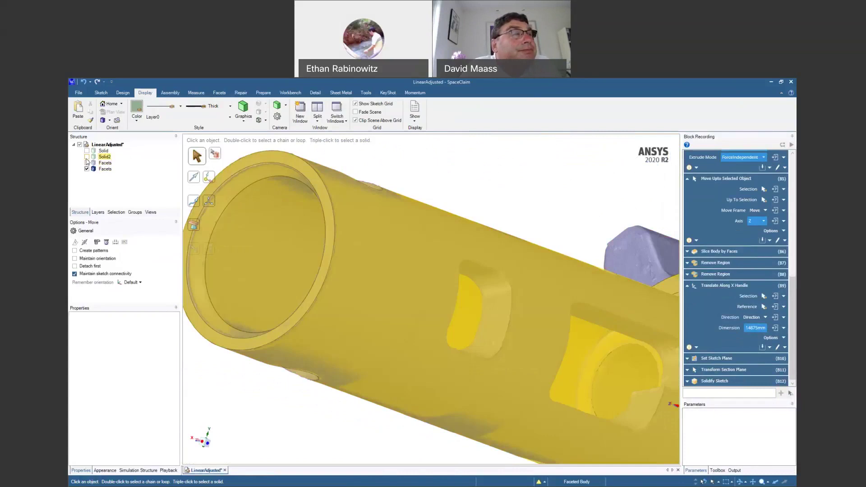
left_click(288, 167)
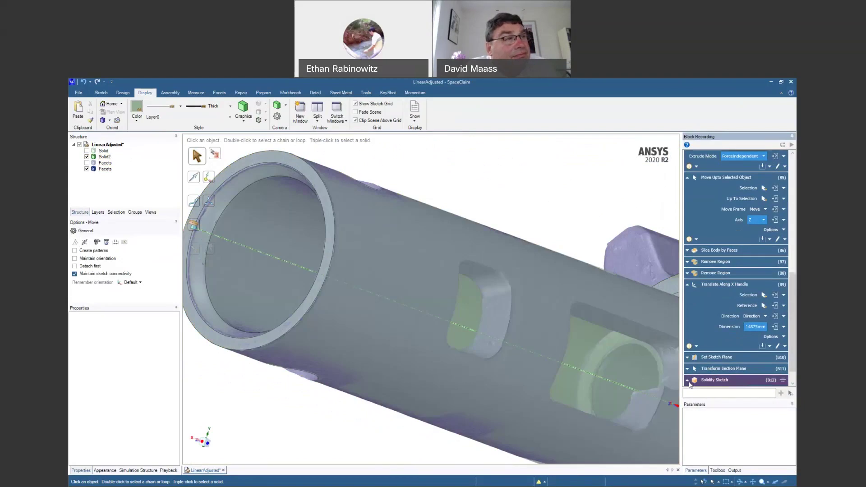
Check the last recorded blocks, then undo showing Solid2 and leaving the section view.
left_click(713, 380)
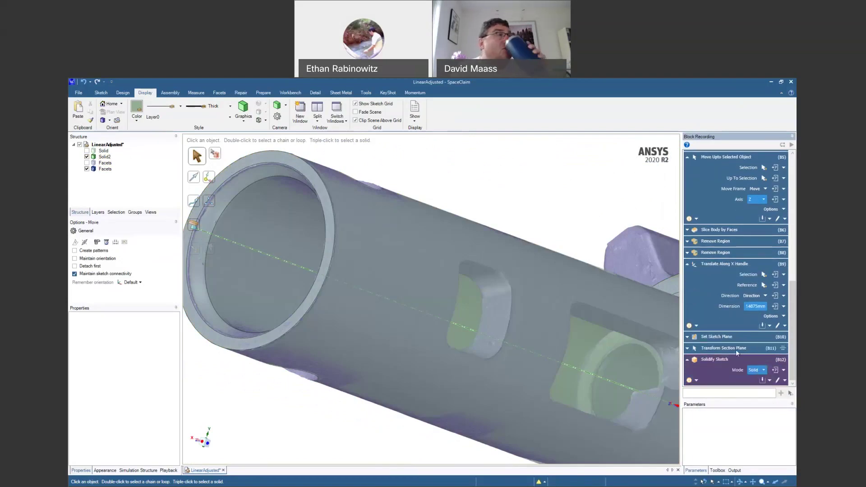
mouse_move(737, 351)
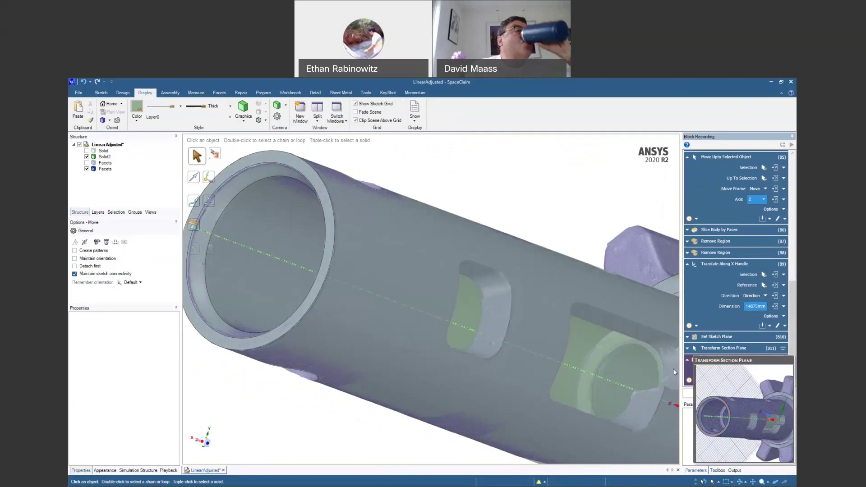
key("ctrl+z")
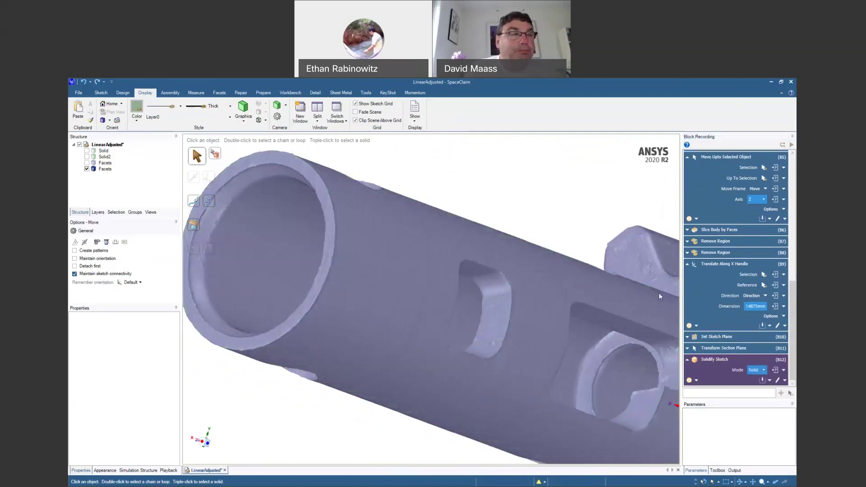
key("ctrl+z")
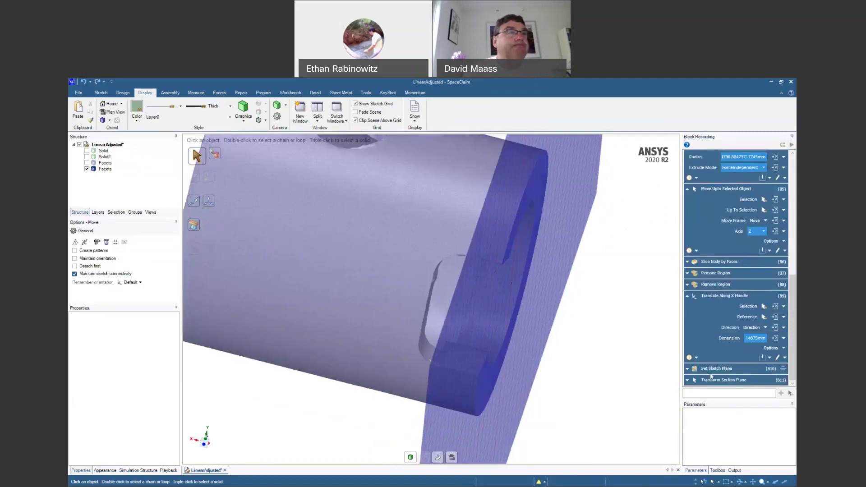
Sketch a line about 5377 mm long on the section plane, along the straight upper wall of the slot.
middle_click_drag(524, 361, 267, 197)
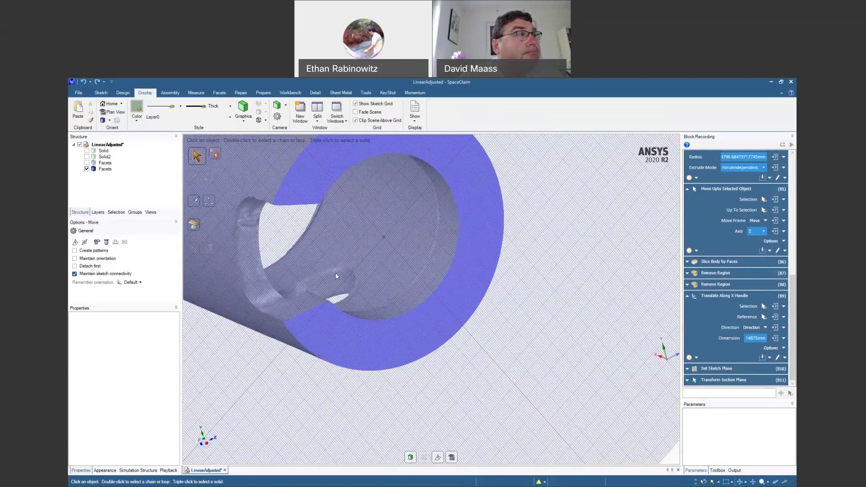
left_click(104, 94)
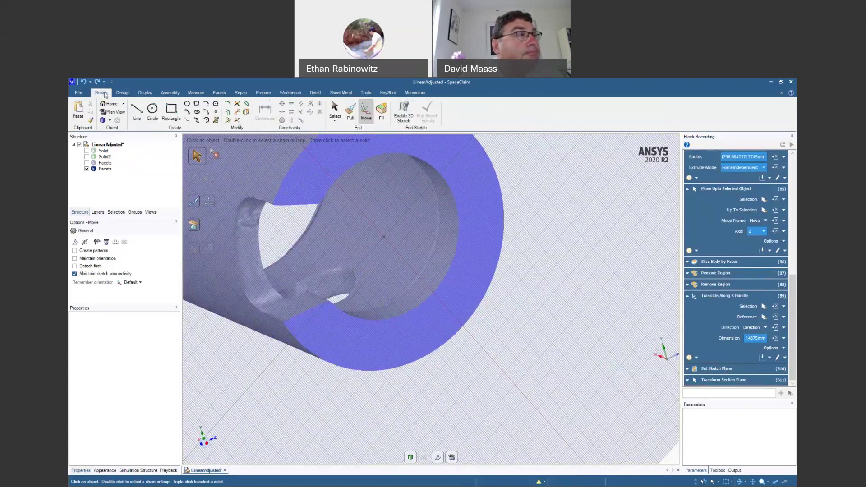
scroll(280, 196, "up", 1)
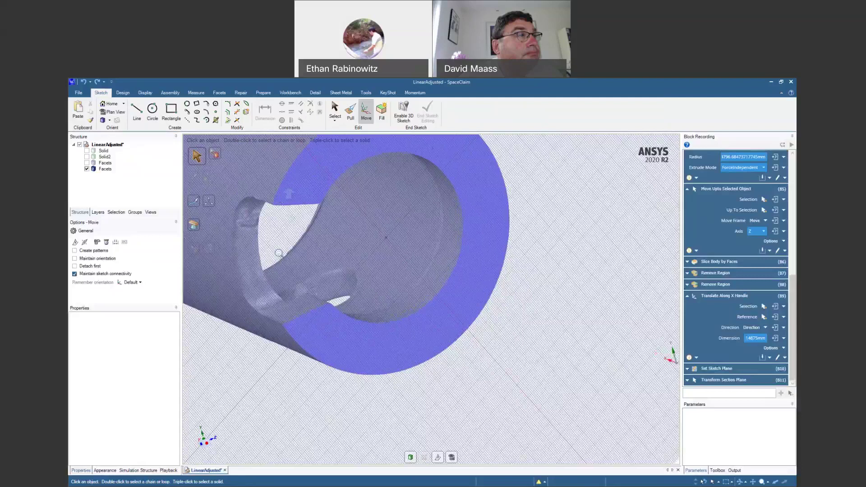
scroll(278, 253, "up", 3)
scroll(286, 214, "up", 2)
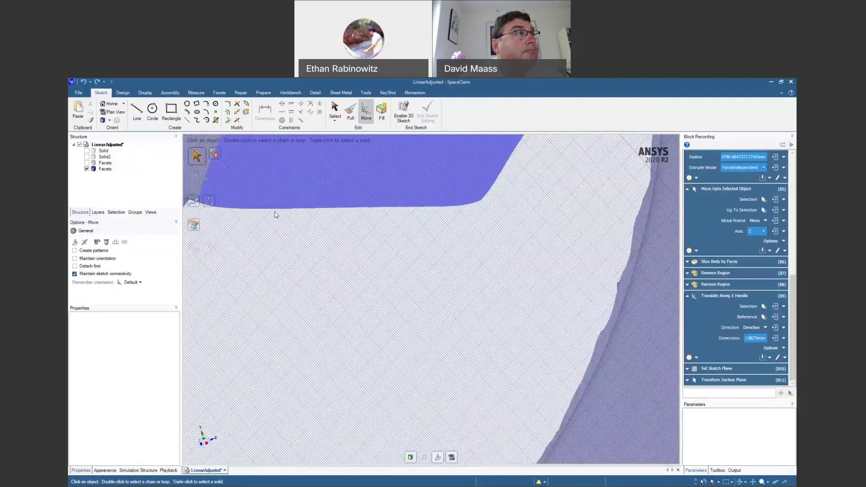
key("l")
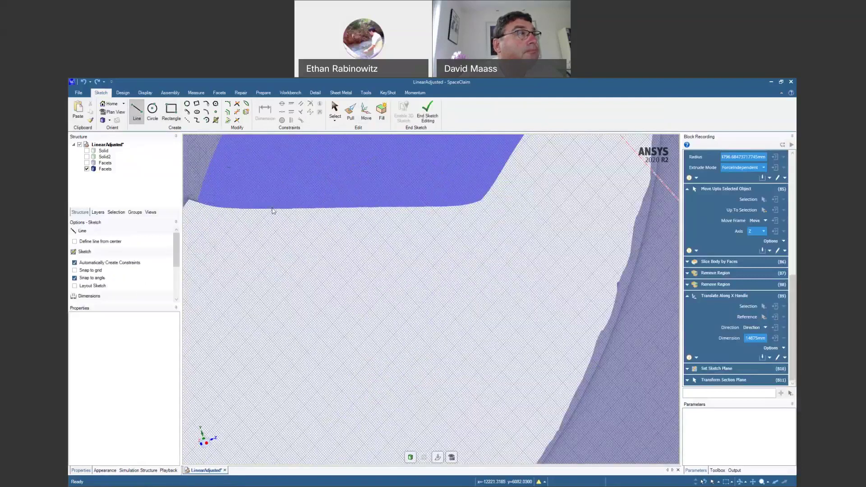
left_click(271, 208)
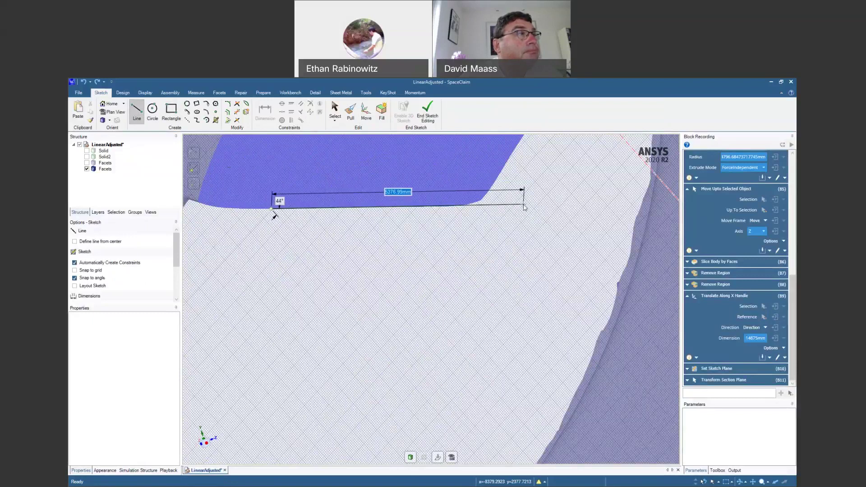
left_click(522, 205)
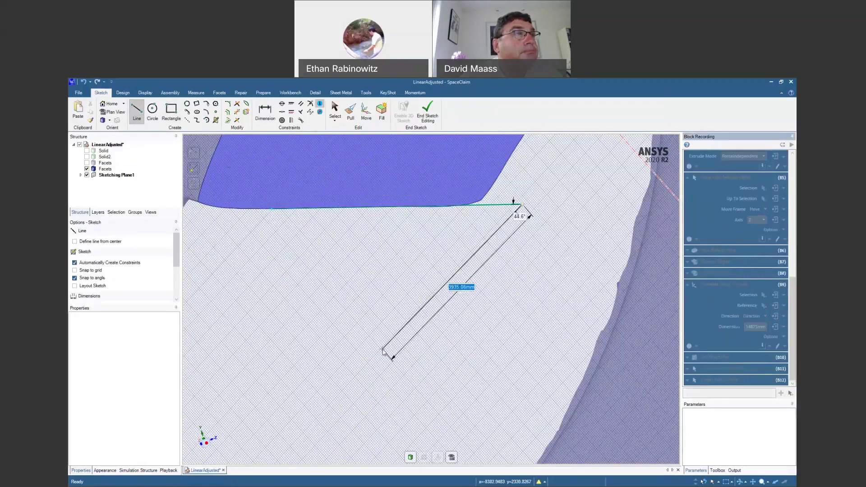
Sketch a closing line from the inner end of the upper wall line across the bore to below the lower wall.
scroll(383, 350, "down", 5)
middle_click_drag(466, 387, 476, 283, "ctrl")
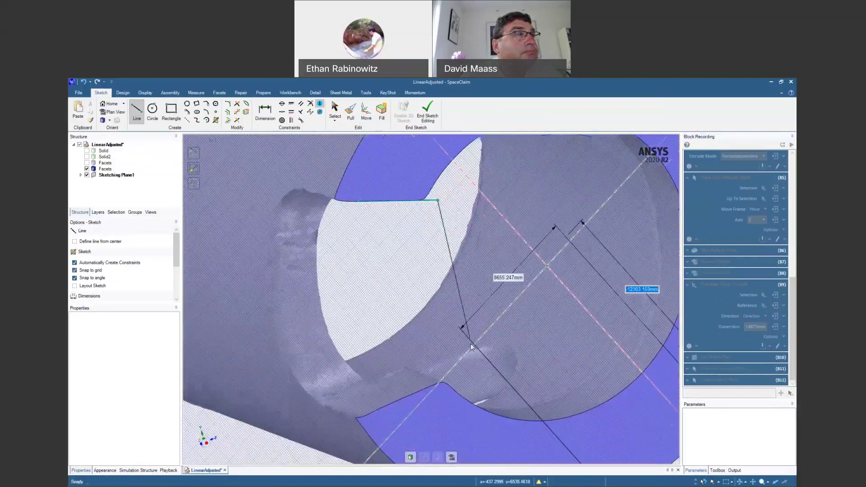
left_click(497, 374)
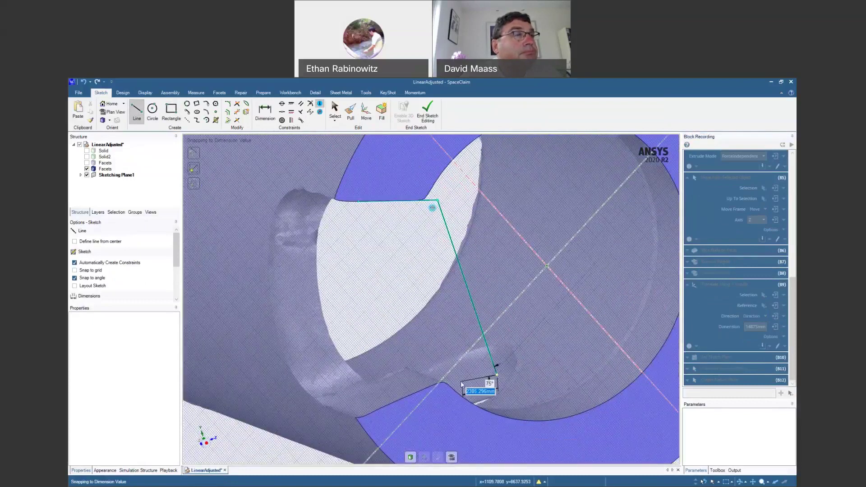
Sketch a line about 2900 mm long along the slot's straight lower wall and a slanted closing line outside the slot opening.
scroll(442, 383, "up", 3)
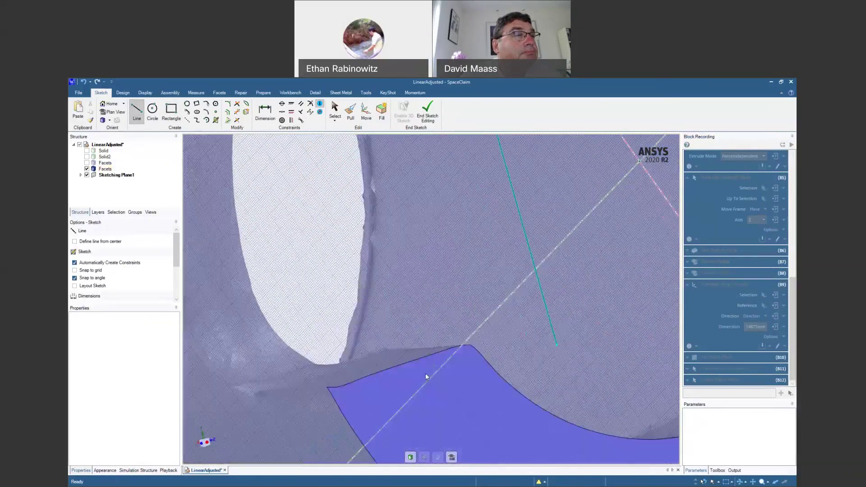
left_click(430, 355)
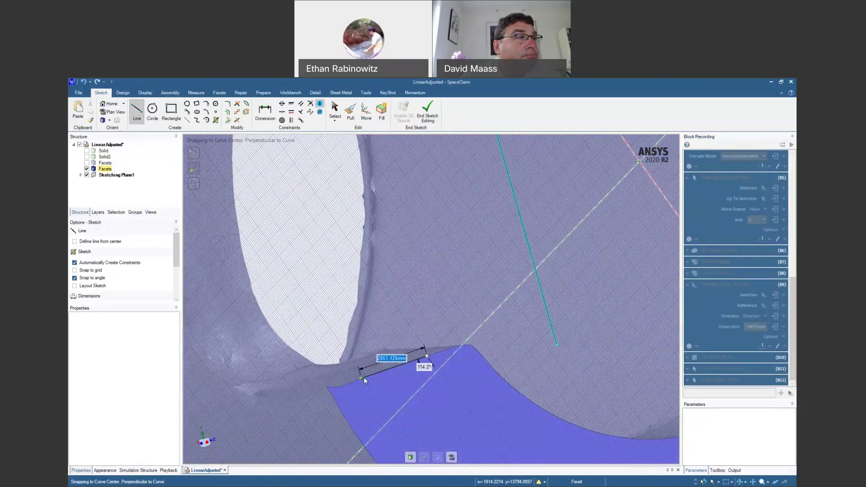
left_click(367, 376)
scroll(368, 360, "down", 6)
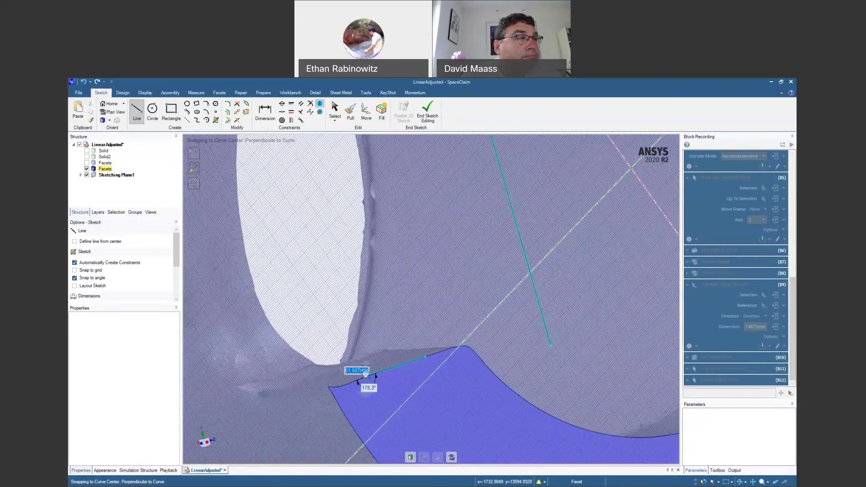
left_click(300, 274)
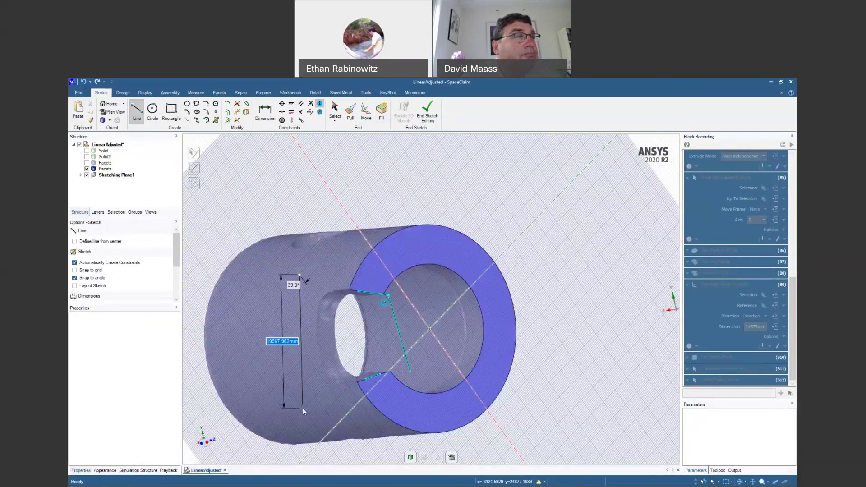
left_click(336, 409)
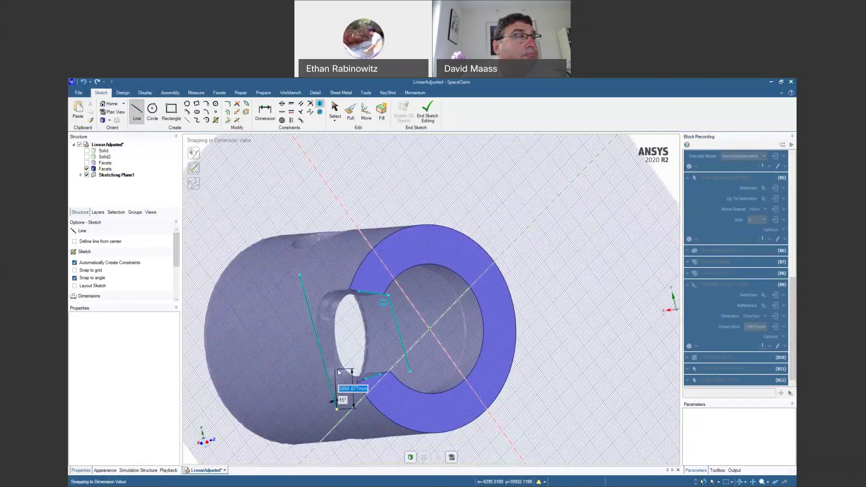
Extend and trim the four sketch lines to meet at corners, forming a closed four-sided profile around the slot.
scroll(353, 312, "up", 3)
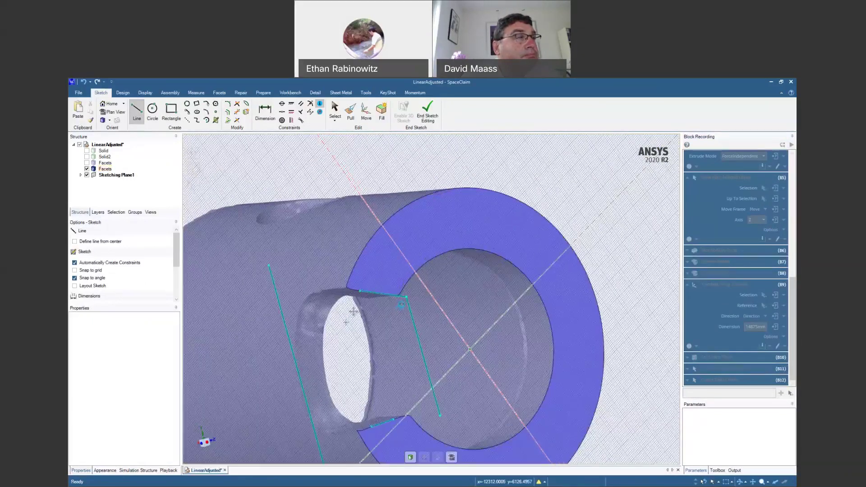
middle_click_drag(353, 311, 376, 260, "ctrl")
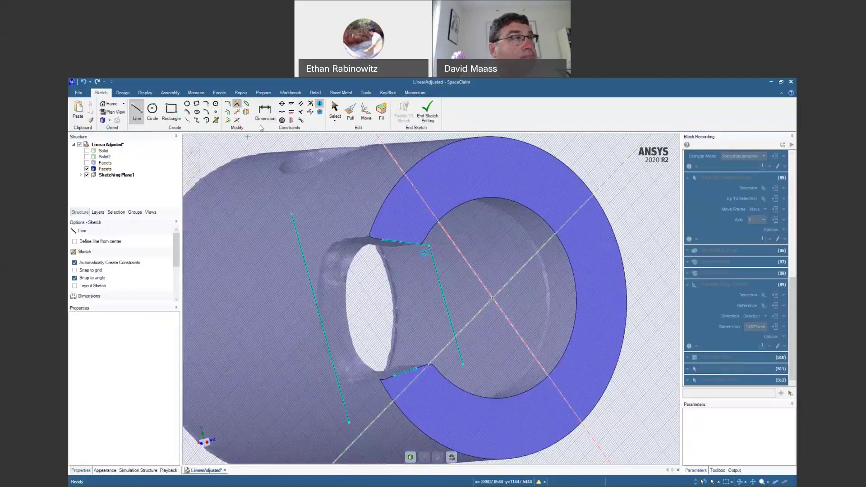
left_click(237, 103)
left_click(297, 227)
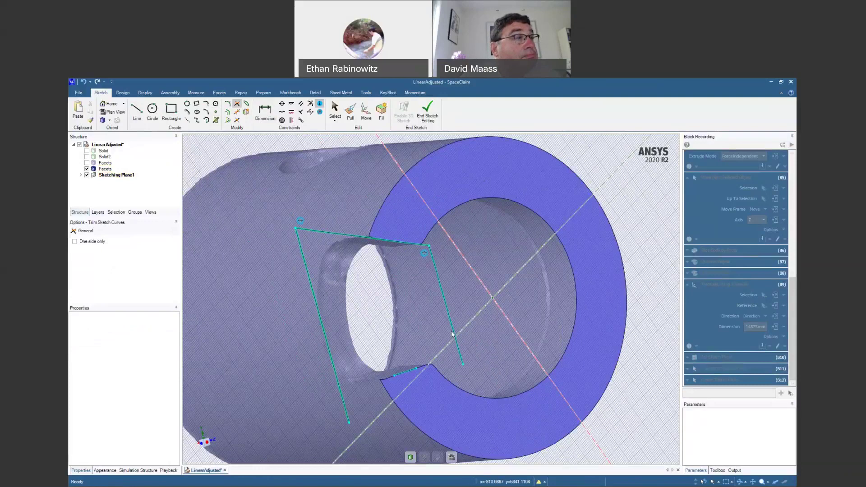
left_click(403, 373)
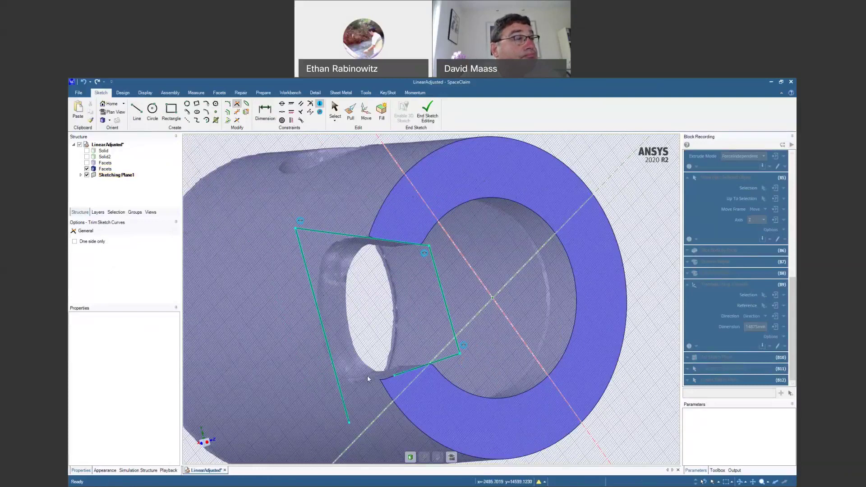
left_click(388, 371)
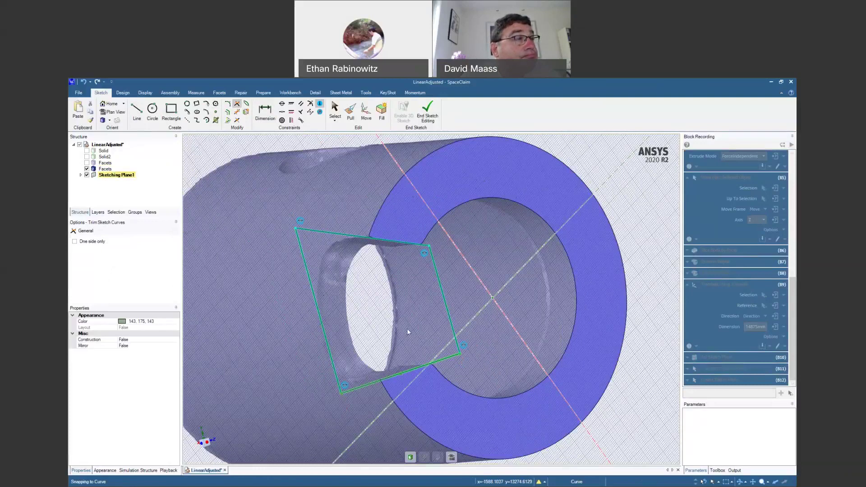
mouse_move(390, 316)
middle_mouse_down()
mouse_move(395, 321)
mouse_move(375, 231)
middle_mouse_up()
key("d")
left_click(375, 234)
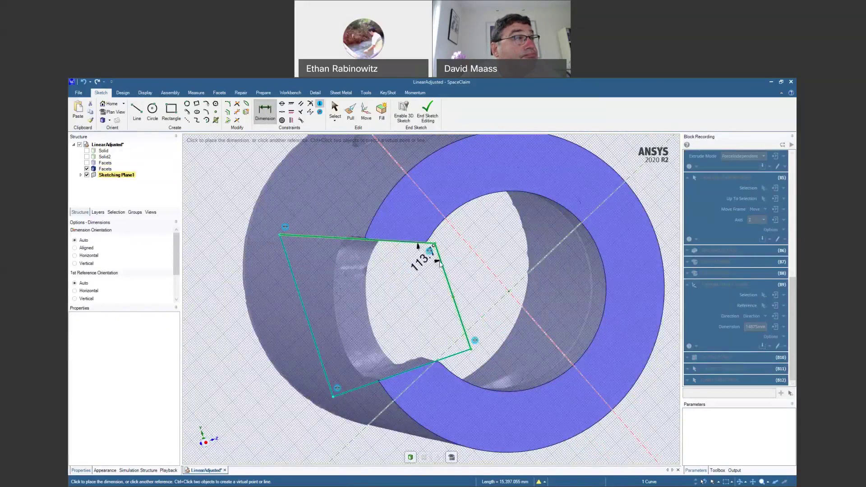
key("Escape")
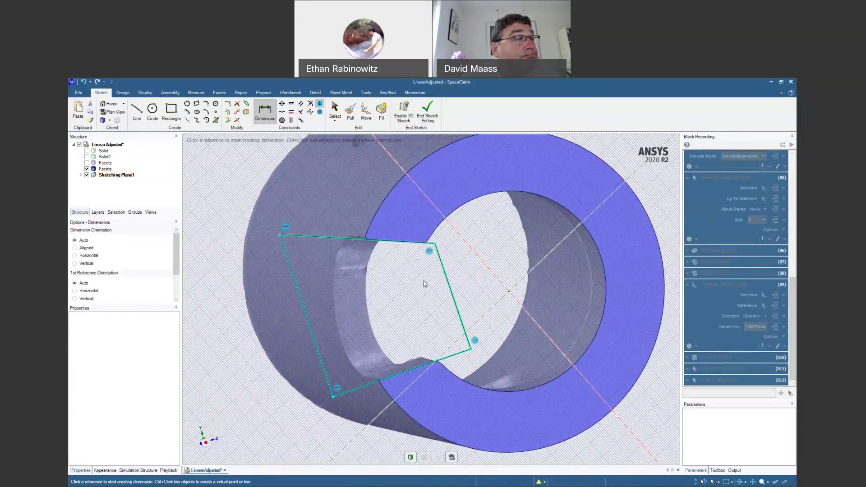
mouse_move(423, 283)
middle_mouse_down()
mouse_move(412, 285)
mouse_move(410, 298)
middle_mouse_up()
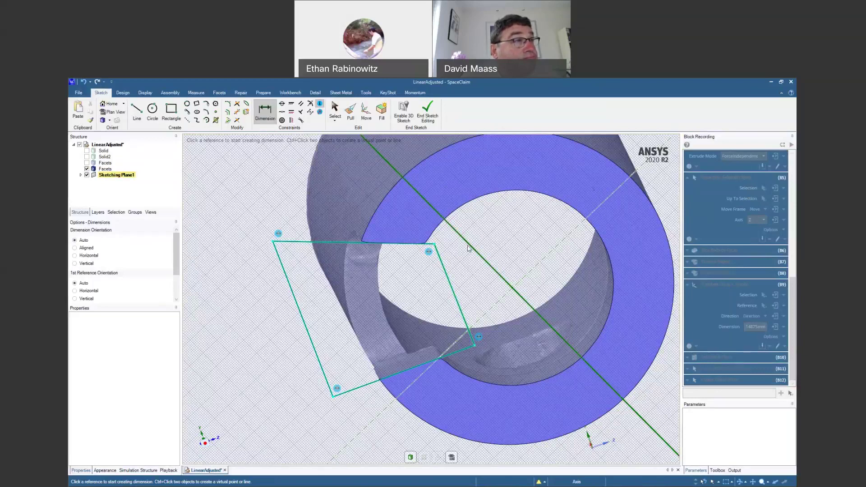
key("Escape")
Move the profile's inner line toward the bore centre and constrain it to lie on the red sketch axis.
left_click(447, 276)
mouse_move(446, 277)
left_mouse_down()
mouse_move(509, 271)
mouse_move(512, 284)
left_mouse_up()
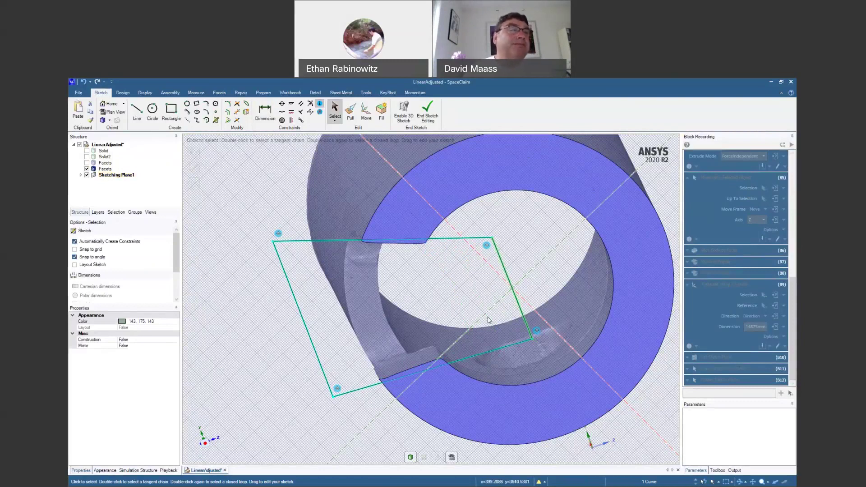
left_click(482, 295)
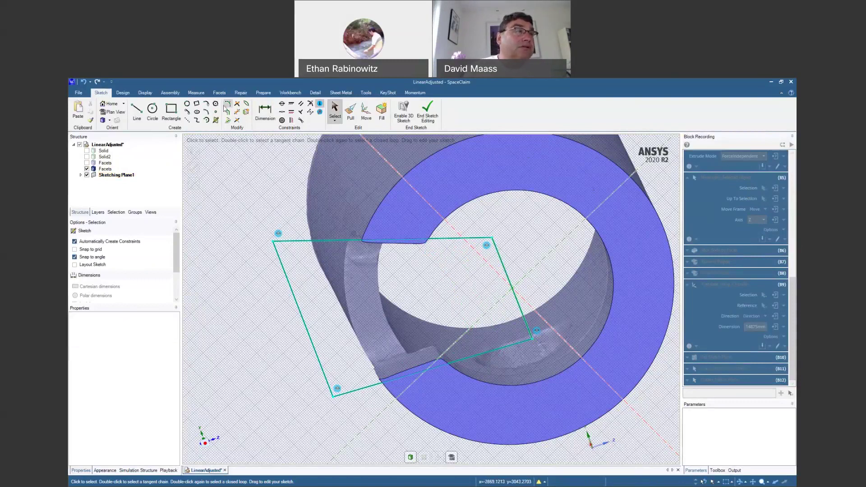
left_click(283, 106)
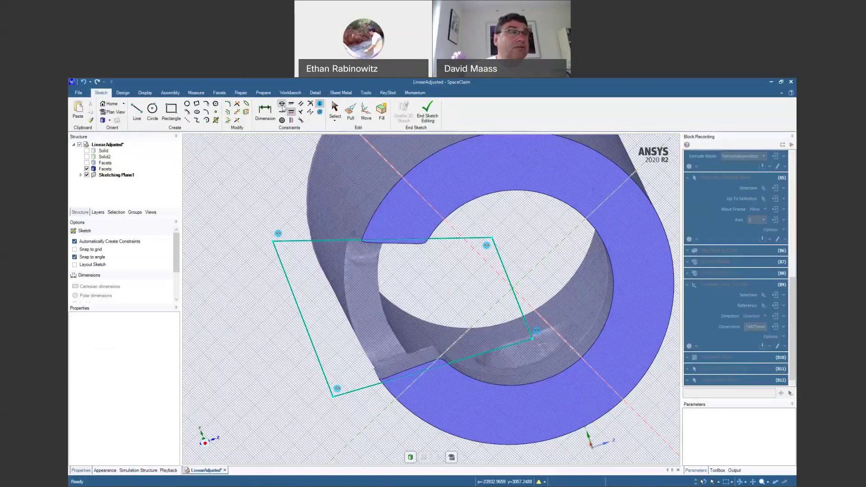
left_click(496, 271)
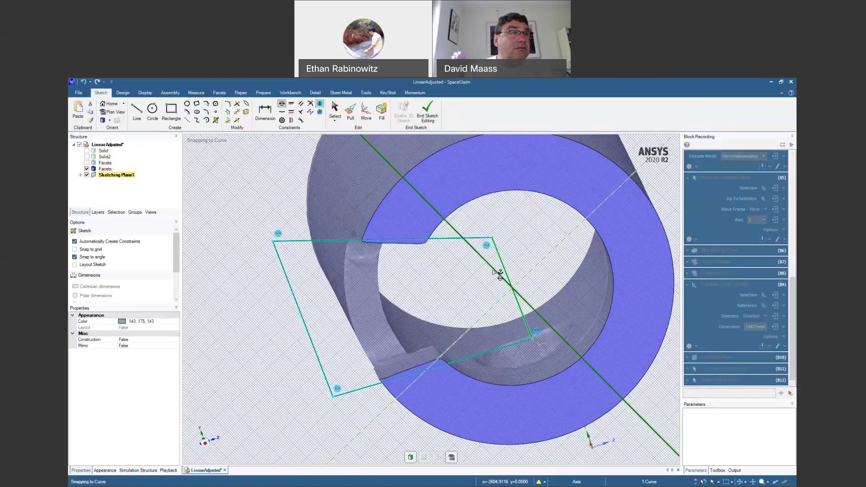
left_click(502, 271)
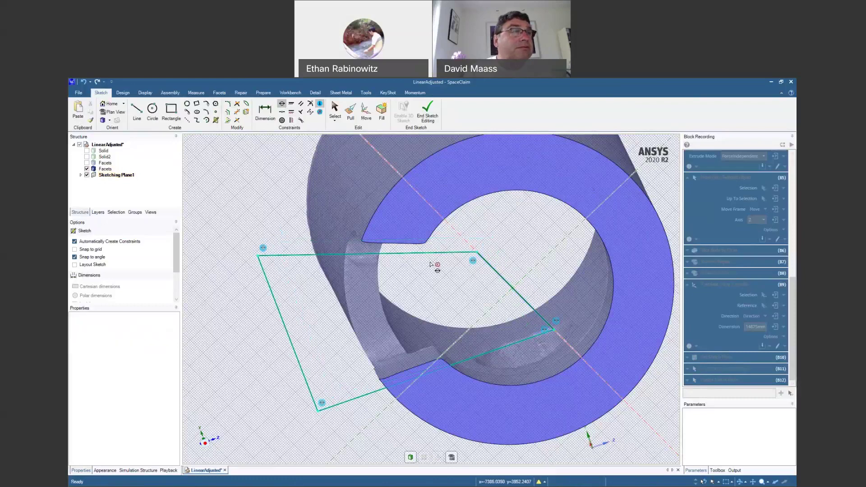
Reposition the profile's upper and lower lines to match the slot's straight upper and lower walls.
key("Escape")
left_click_drag(433, 253, 430, 242)
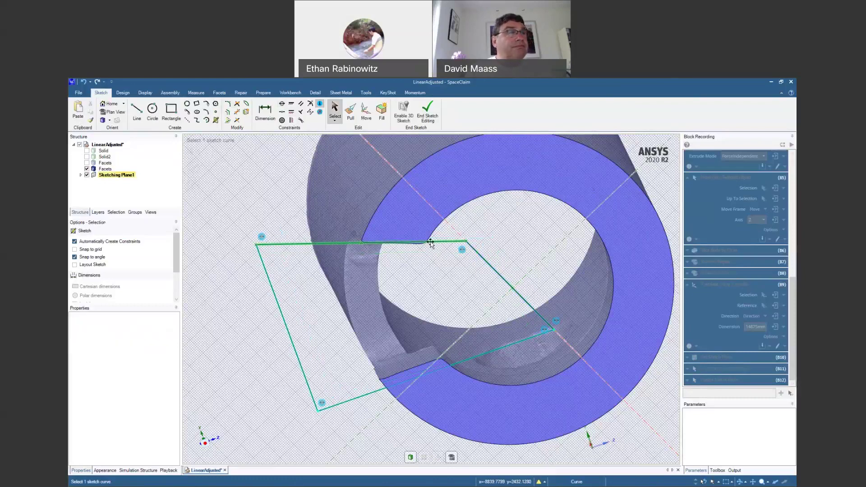
left_click_drag(429, 373, 425, 366)
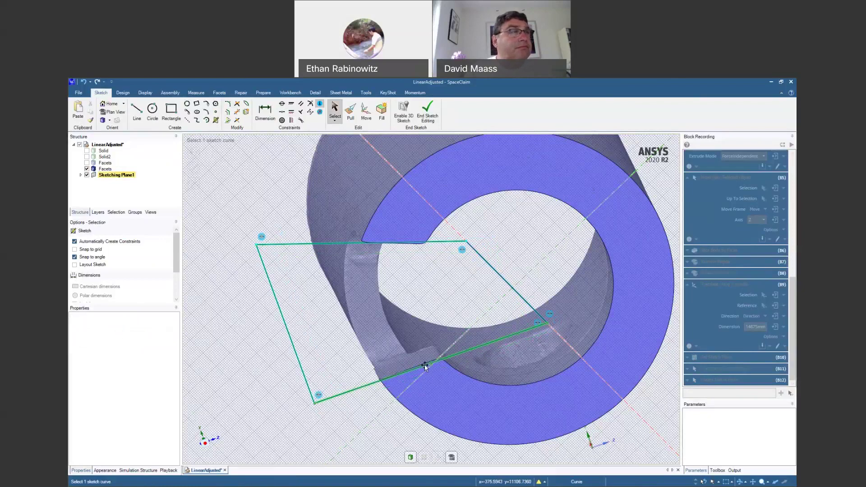
Dimension the angles that the profile's inner line makes with the upper and lower wall lines.
key("d")
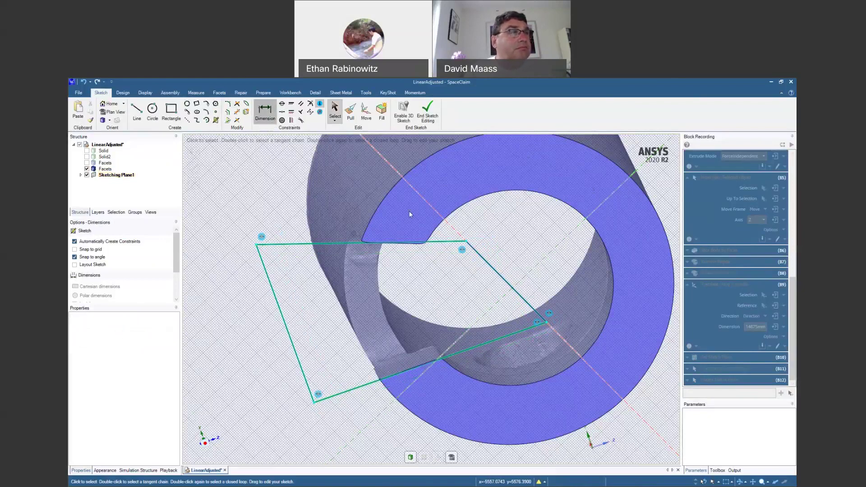
left_click(437, 242)
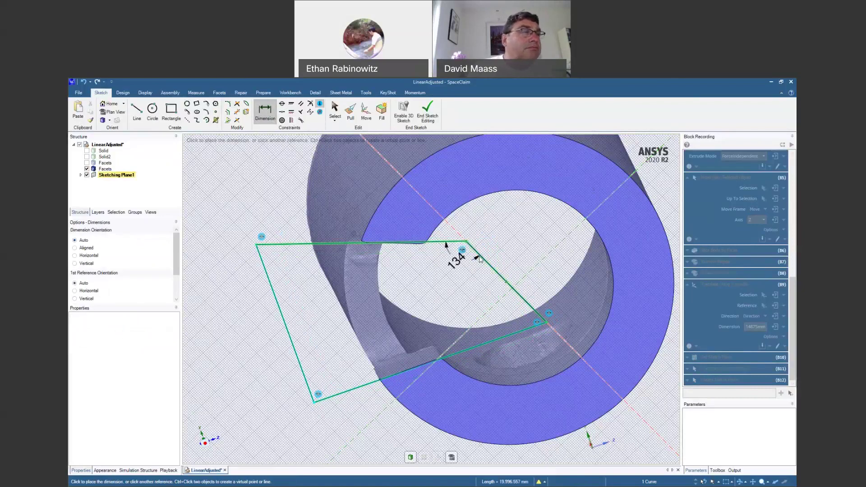
left_click(487, 275)
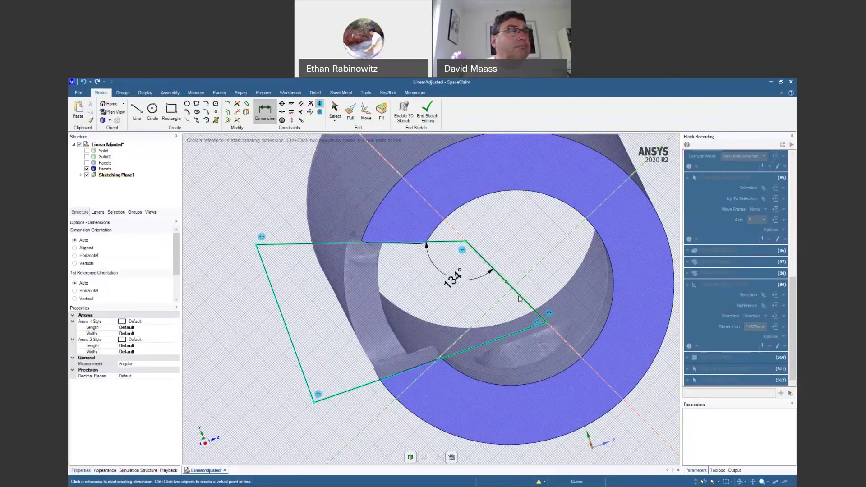
left_click(519, 299)
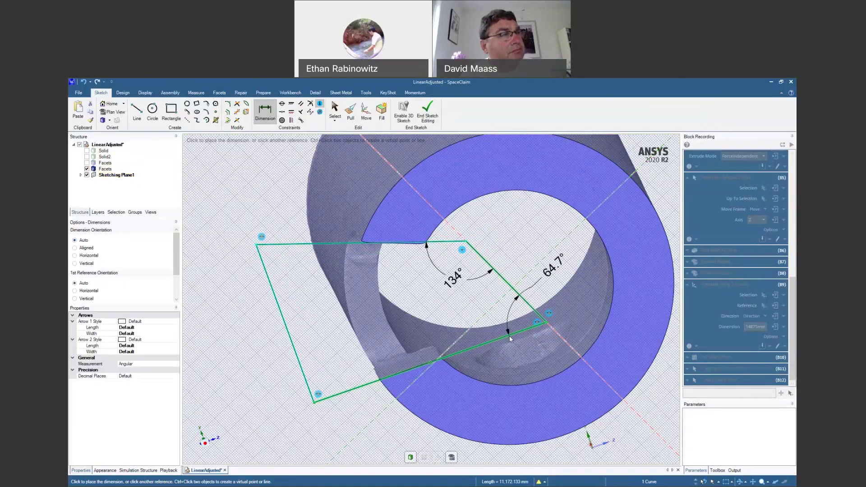
left_click(501, 318)
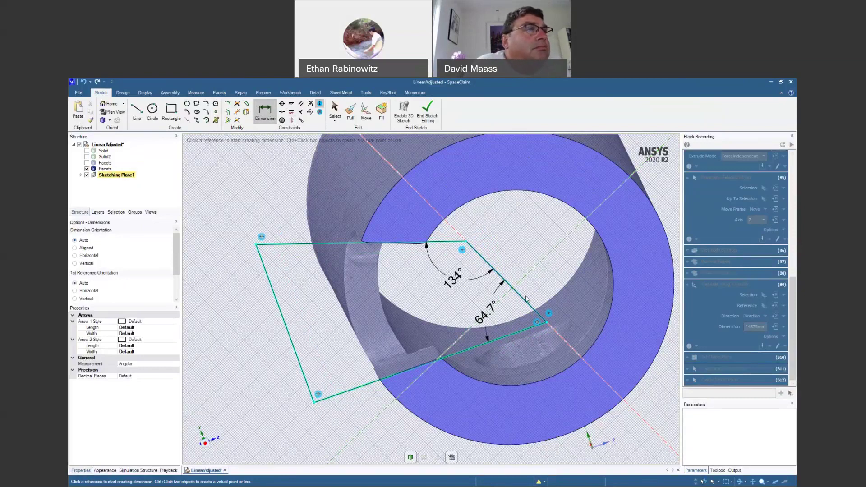
Dimension the lower wall line's length and the angle between the upper wall line and the outer closing line.
middle_click_drag(526, 299, 448, 251)
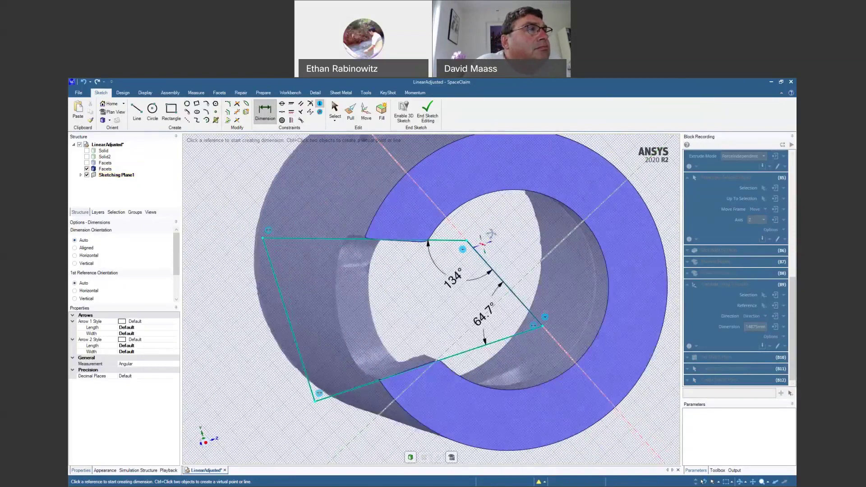
left_click(361, 386)
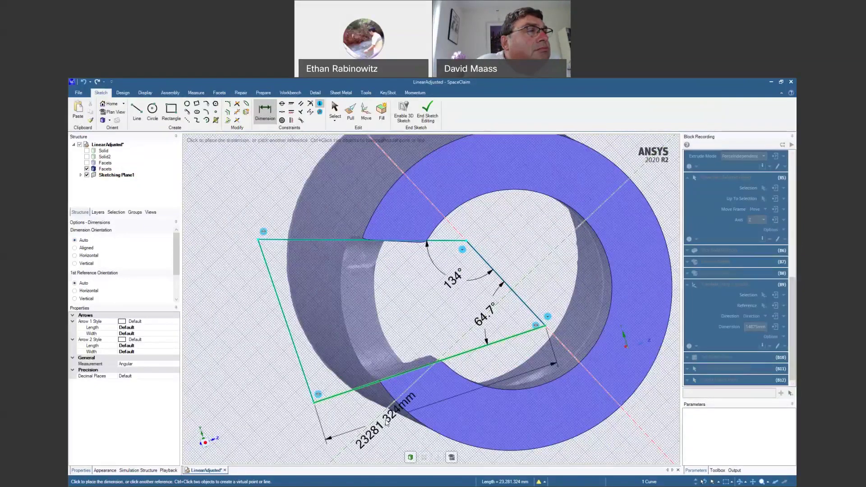
left_click(386, 423)
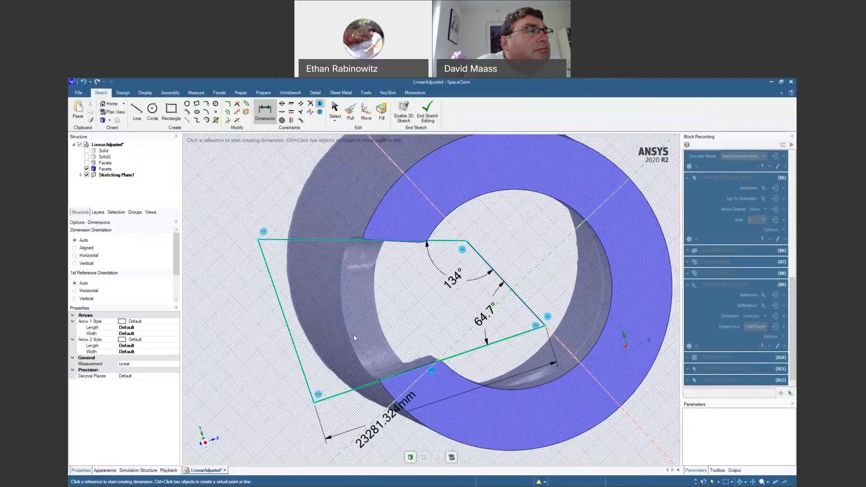
left_click(285, 240)
left_click(266, 263)
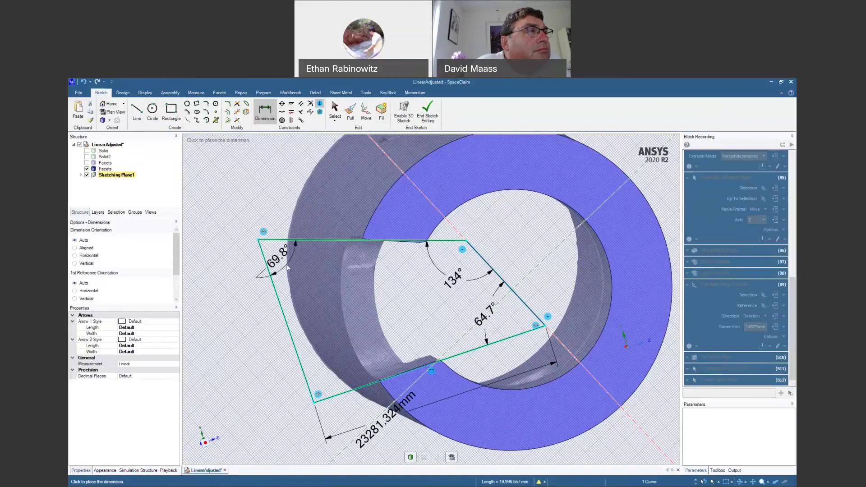
left_click(288, 268)
Try an angle dimension between the outer closing line and the lower wall line, and undo it.
left_click(328, 390)
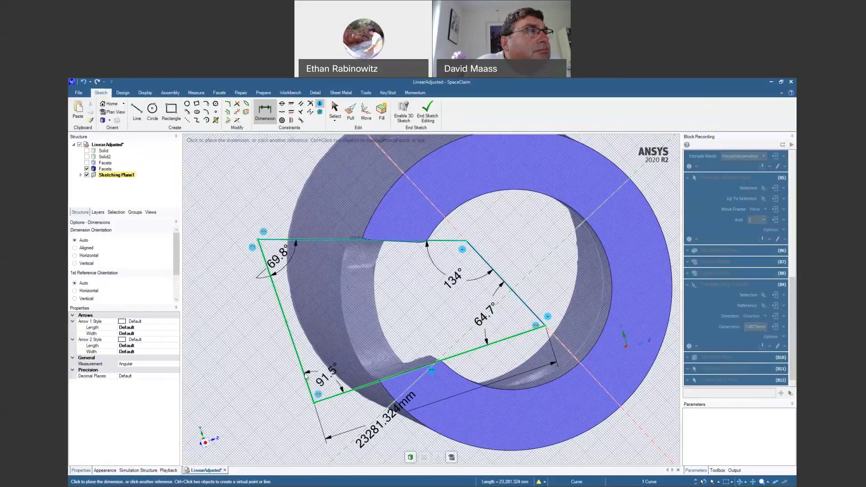
left_click(307, 374)
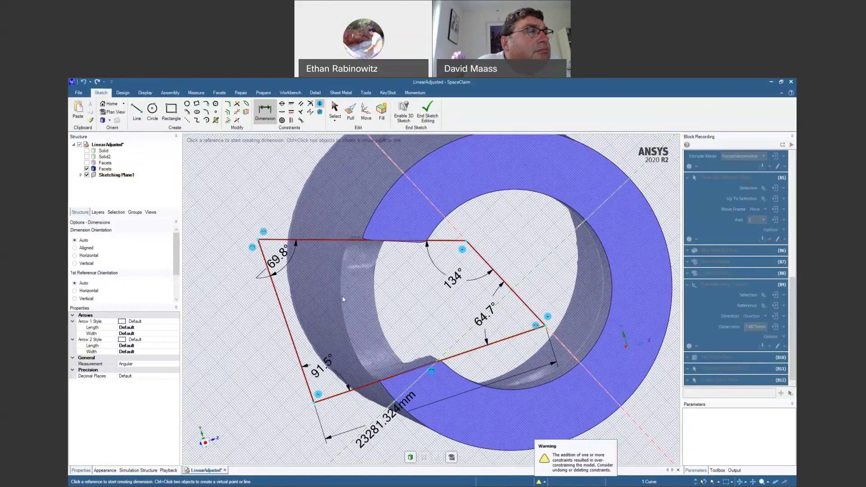
key("ctrl+z")
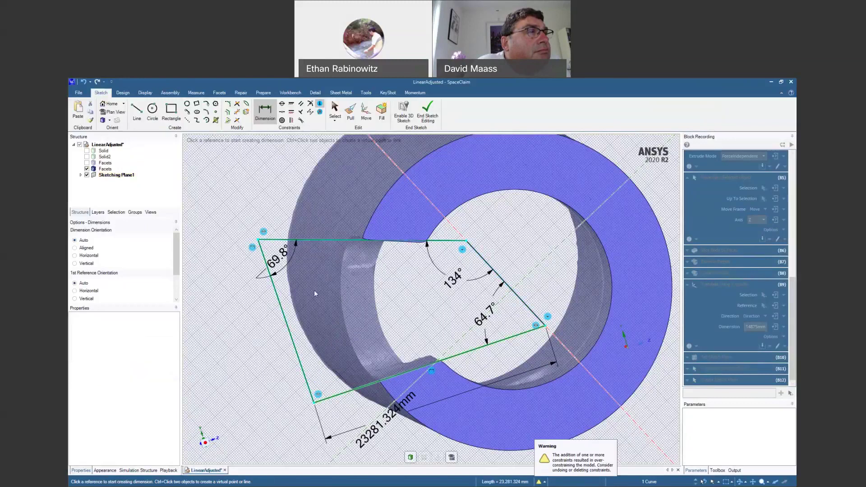
Dimension the length of the outer closing line.
left_click(280, 304)
left_click(259, 326)
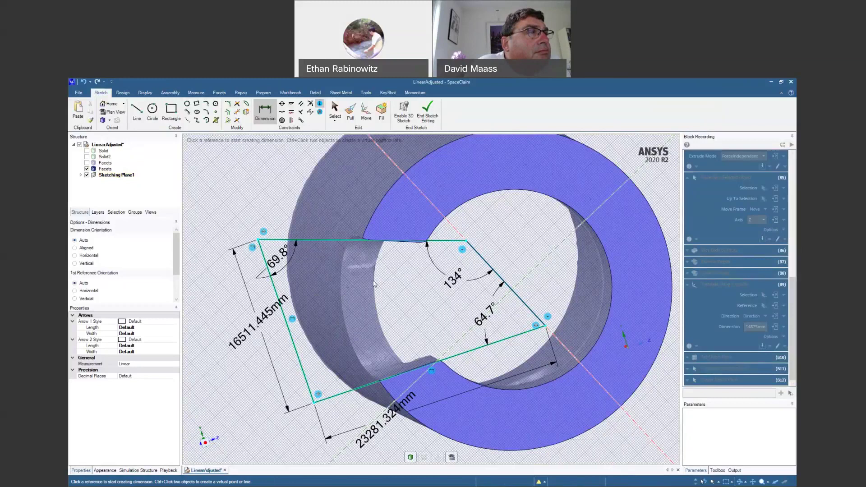
Try to dimension the length of the profile's upper wall line.
left_click(362, 240)
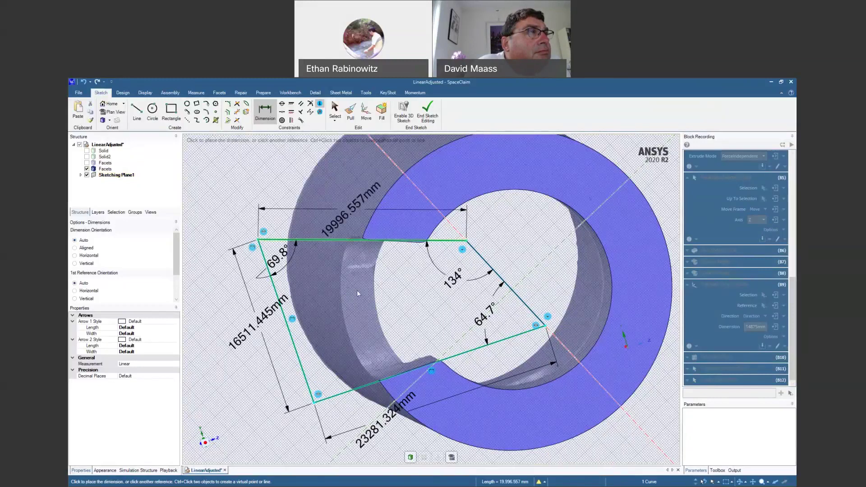
left_click(356, 291)
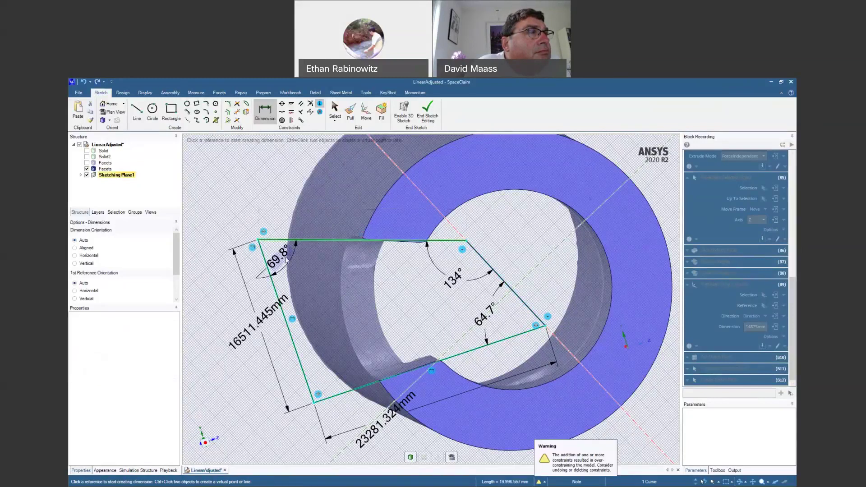
key("Escape")
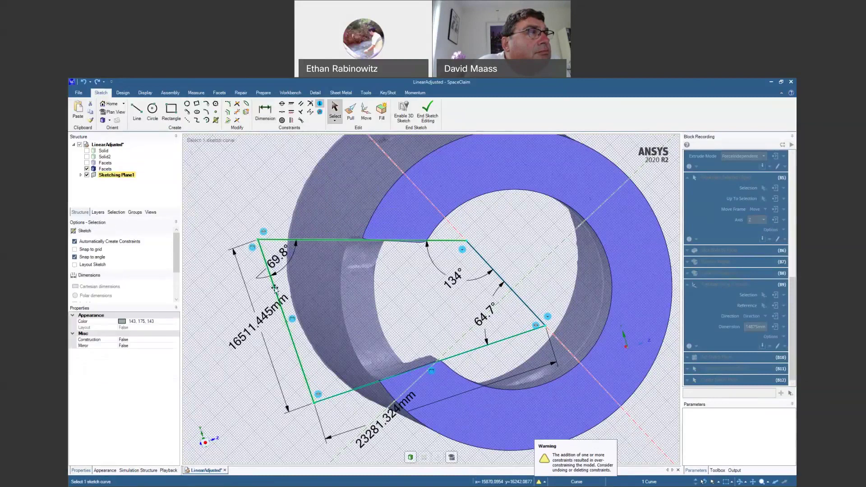
mouse_move(275, 288)
left_mouse_down()
mouse_move(272, 300)
mouse_move(269, 283)
left_mouse_up()
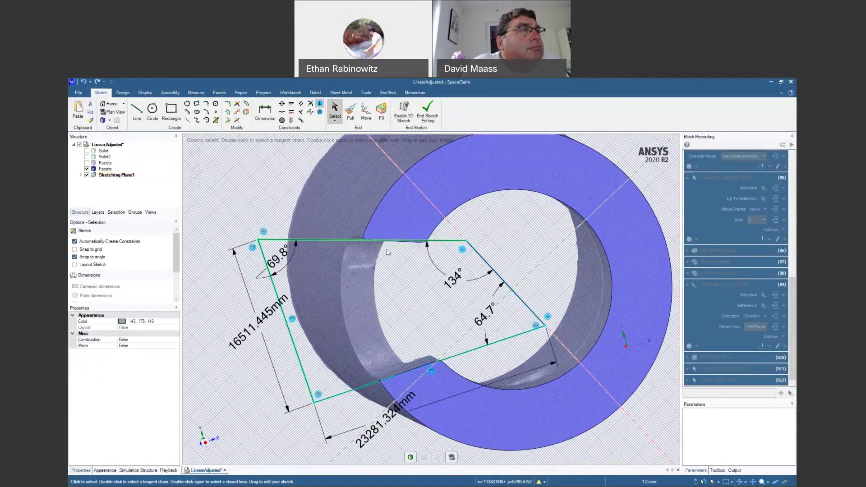
Dimension the distance from the inner line's lower endpoint to the sketch axis that crosses the inner line.
left_click(265, 111)
left_click(546, 325)
left_click(587, 330)
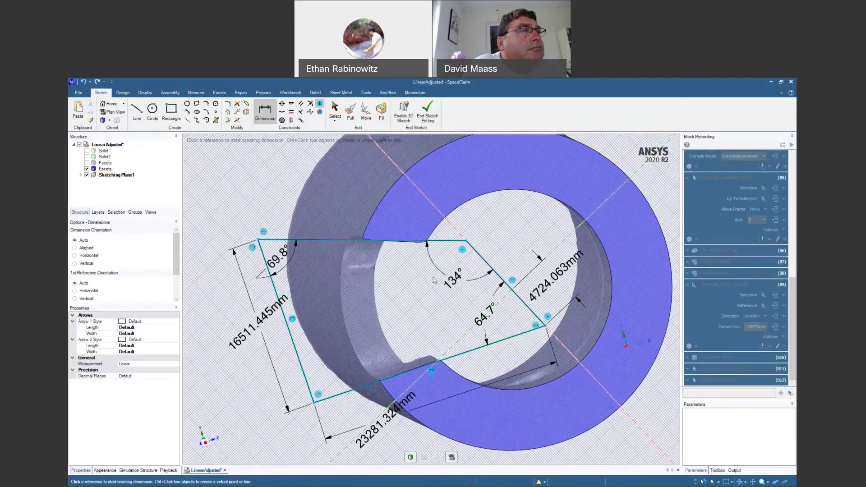
Remove the 134° angle dimension and shift the corner between the upper wall line and inner line slightly down along the inner line.
scroll(433, 280, "up", 2)
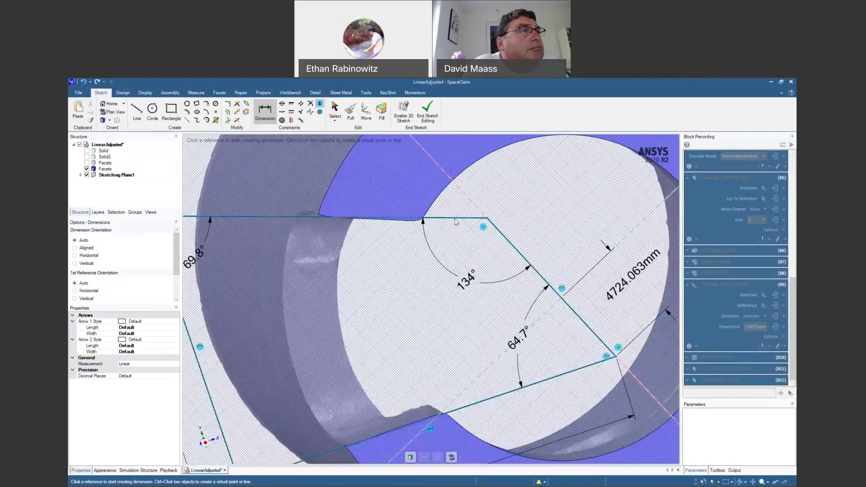
left_click(468, 282)
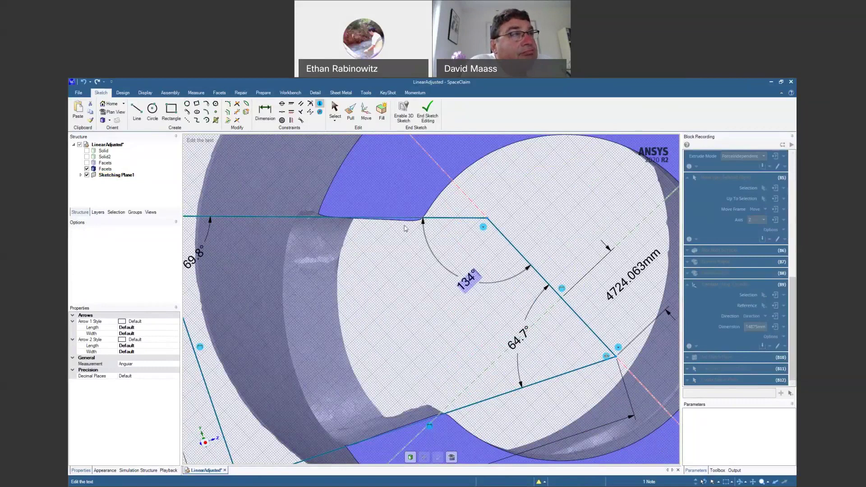
key("d")
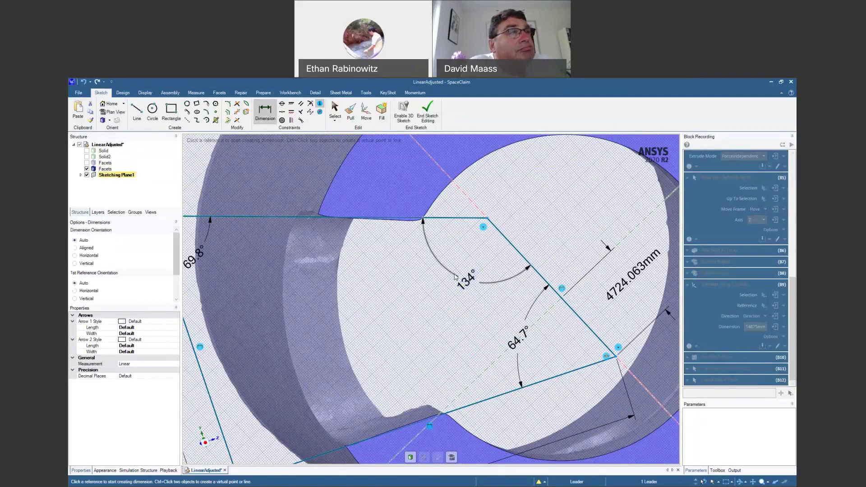
left_click(487, 219)
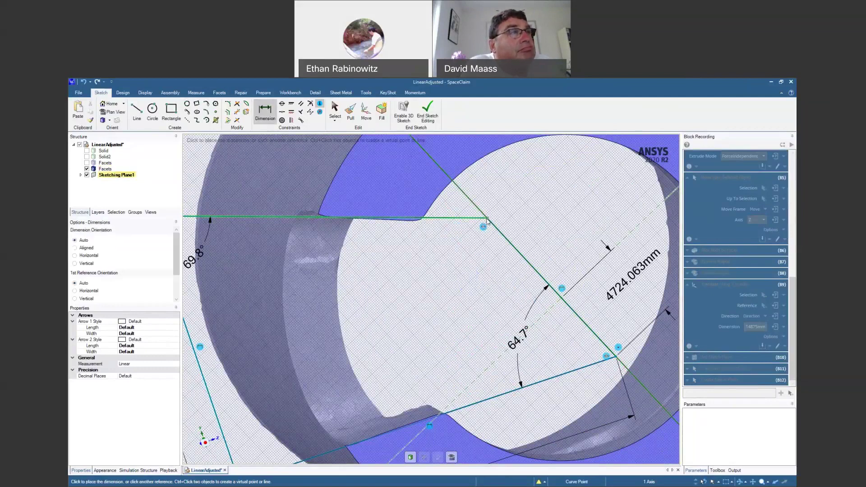
left_click(334, 111)
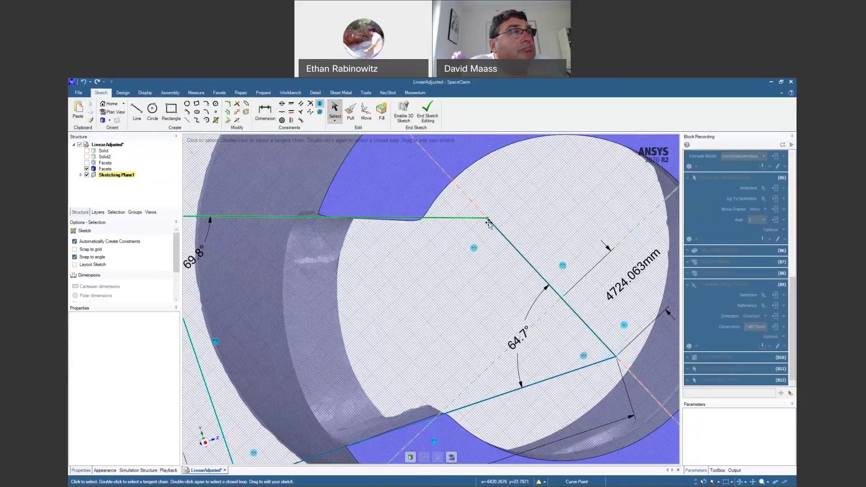
mouse_move(489, 222)
left_mouse_down()
mouse_move(504, 239)
mouse_move(500, 225)
left_mouse_up()
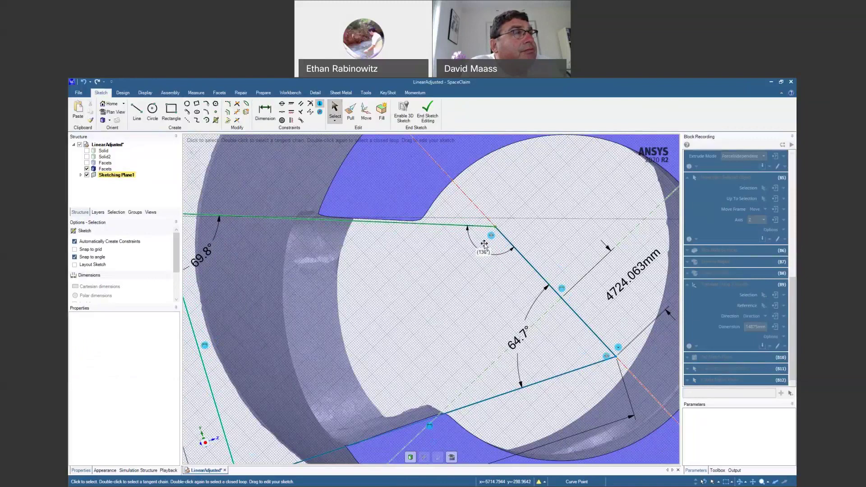
Delete the outer closing line's length dimension and the dimension from the inner line's lower endpoint to the sketch axis.
scroll(358, 325, "down", 3)
left_click(244, 316)
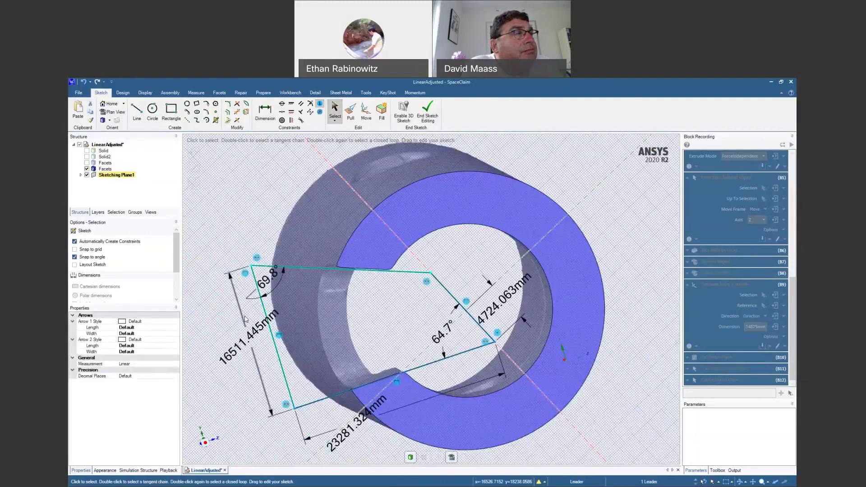
key("Delete")
scroll(339, 272, "up", 5)
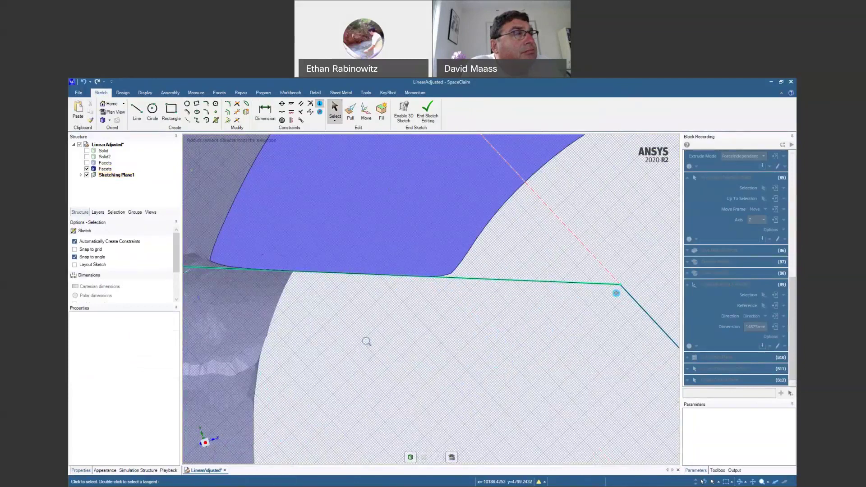
scroll(365, 342, "down", 3)
scroll(369, 301, "down", 3)
scroll(460, 339, "up", 6)
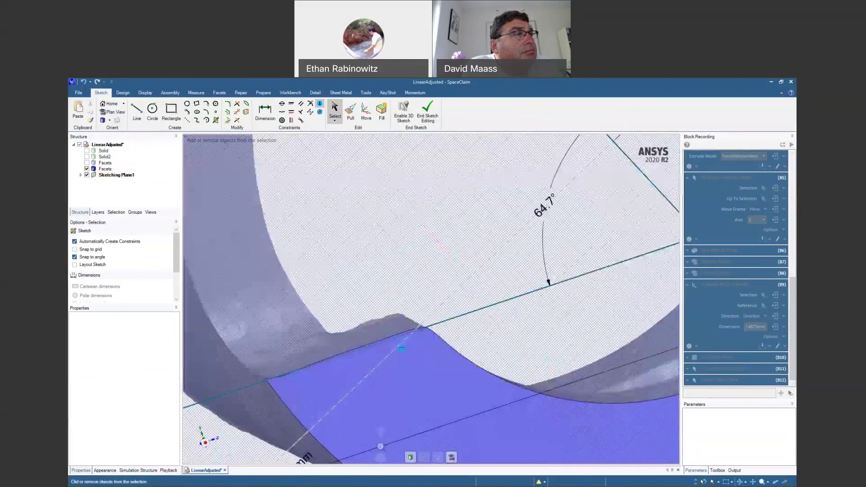
scroll(460, 339, "down", 4)
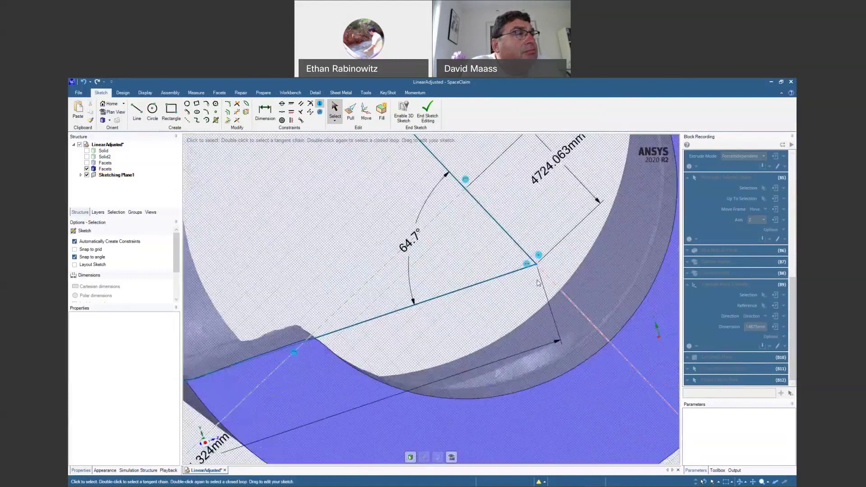
left_click(576, 182)
key("Delete")
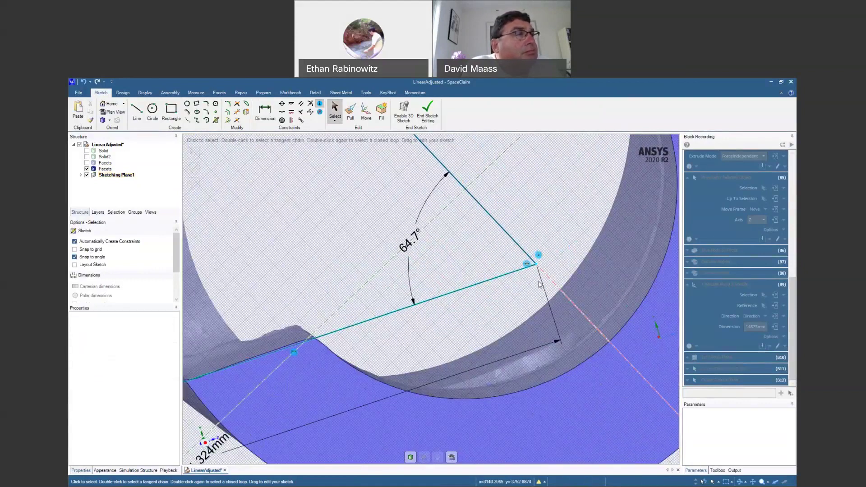
Adjust the lower wall line so it follows the lower edge of the scanned slot section.
mouse_move(536, 265)
left_mouse_down()
mouse_move(530, 258)
mouse_move(536, 264)
left_mouse_up()
scroll(194, 425, "down", 3)
mouse_move(302, 330)
middle_mouse_down("shift")
mouse_move(674, 199)
mouse_move(563, 219)
middle_mouse_up("shift")
scroll(420, 294, "up", 3)
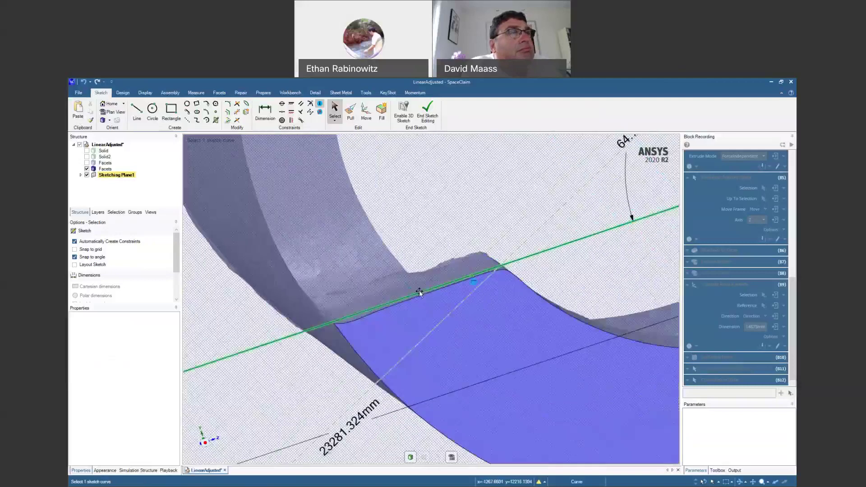
left_click(420, 294)
scroll(437, 337, "down", 5)
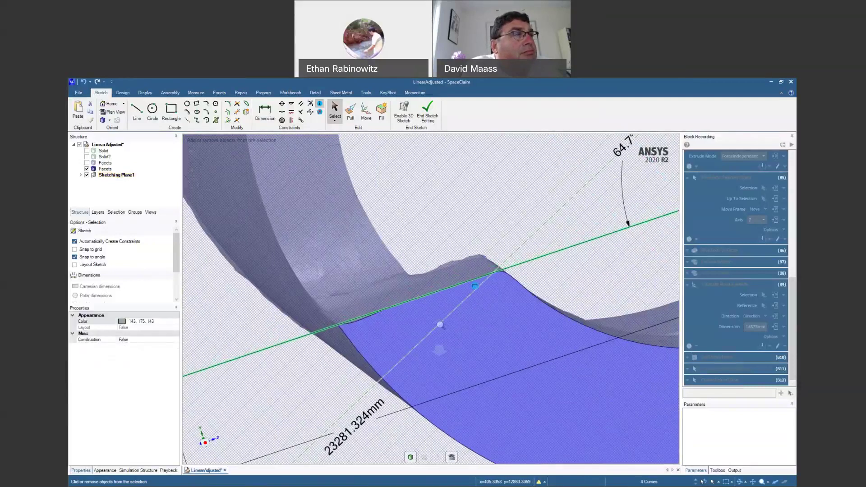
Set the angle between the inner line and the lower wall line to 65°.
key("ctrl+a")
left_click(502, 273)
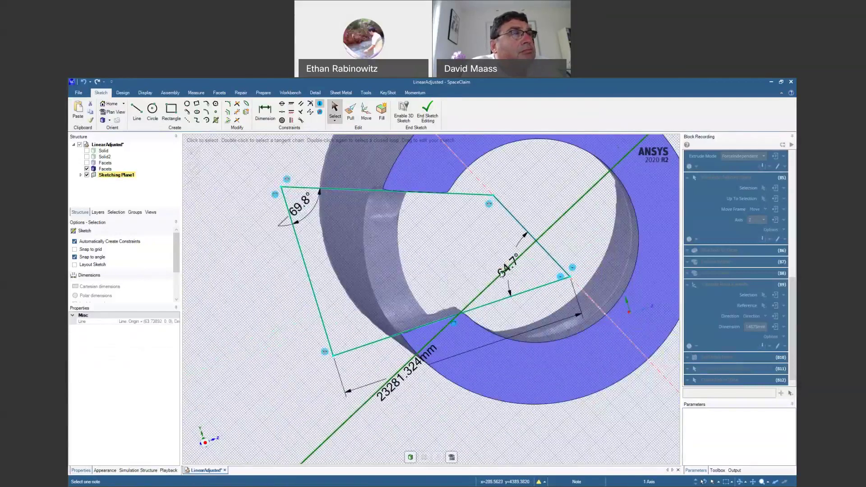
left_click(503, 271)
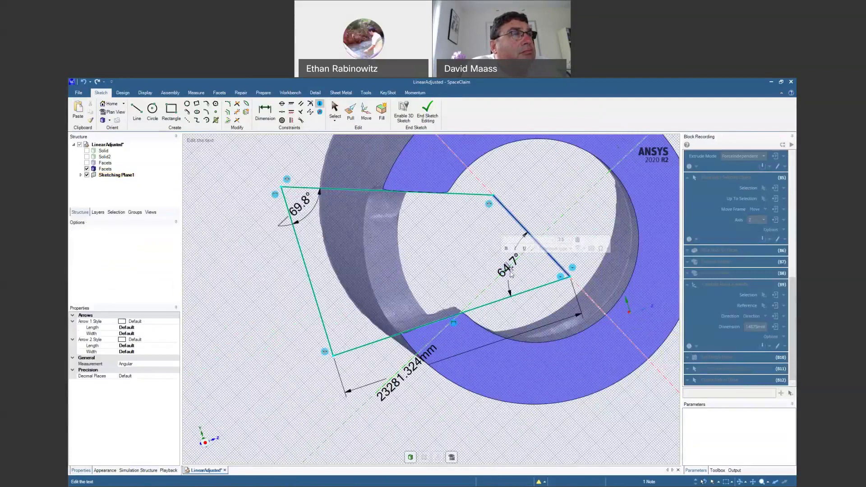
key("BackSpace")
key("Delete")
type("5")
key("Return")
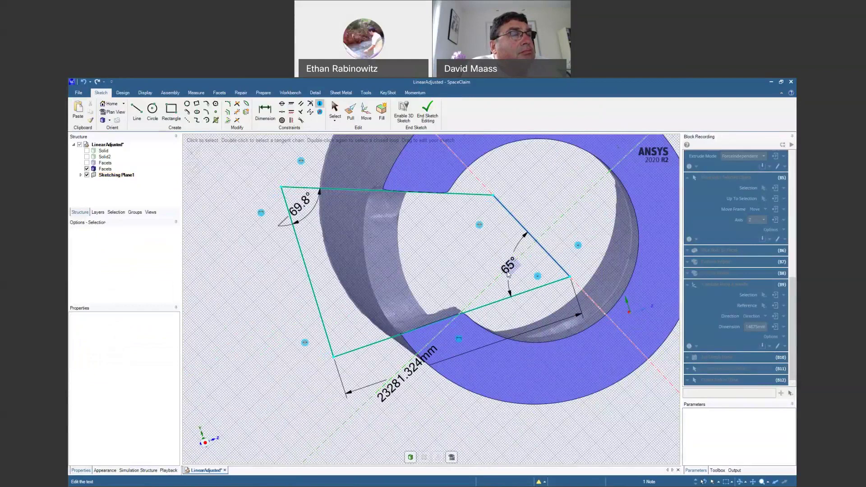
Dimension the angle between the upper wall line and the inner line and set it to 136°.
left_click(265, 111)
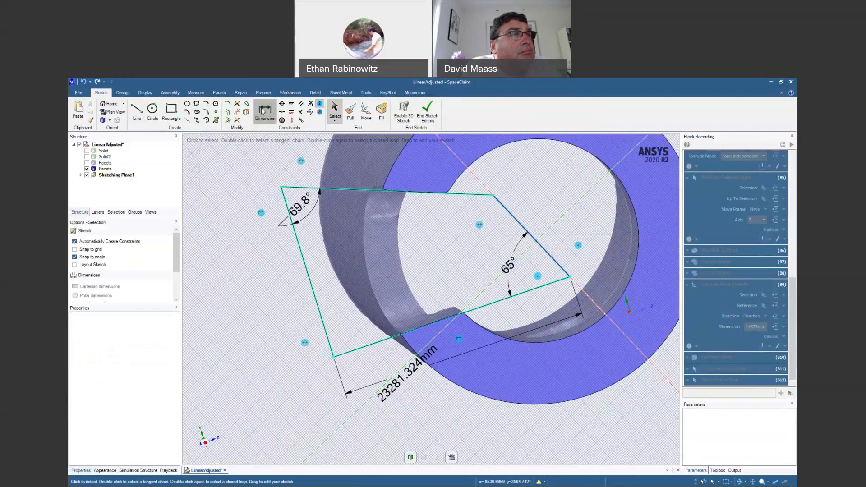
left_click(496, 203)
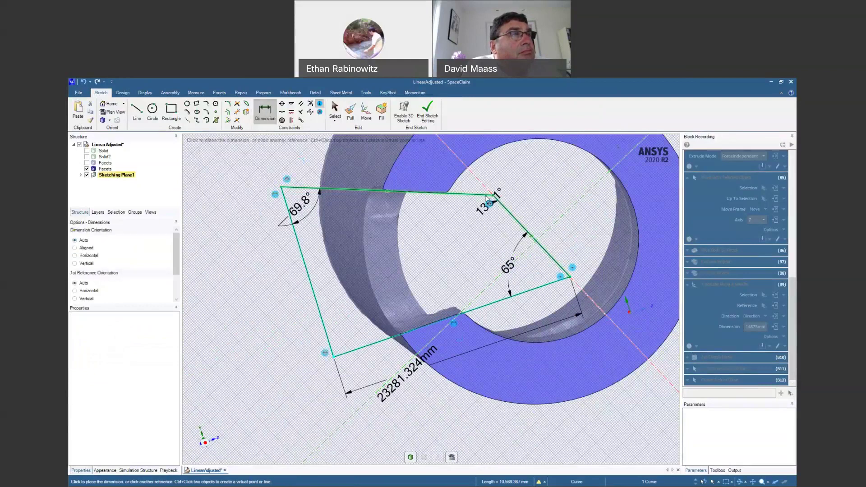
left_click(474, 233)
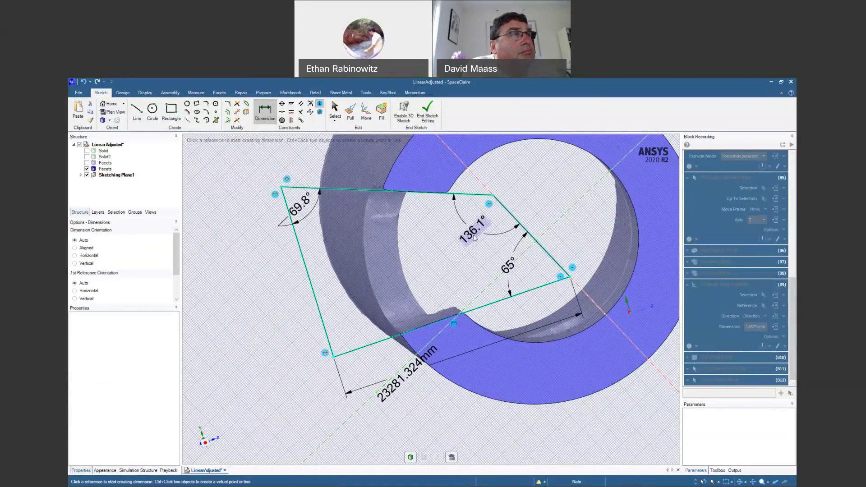
key("Escape")
type("136")
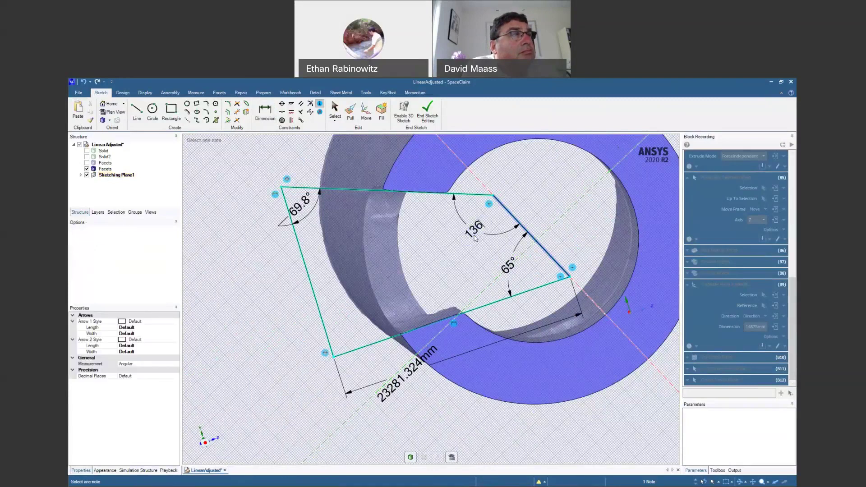
key("Return")
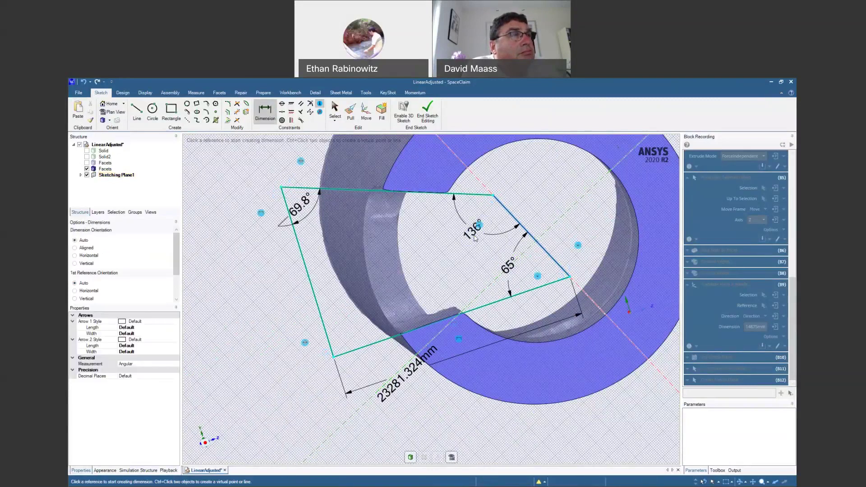
Dimension the upper wall line's length and the inner line's lower endpoint distance from the crossing sketch axis, and finish the sketch.
left_click(336, 191)
left_click(337, 166)
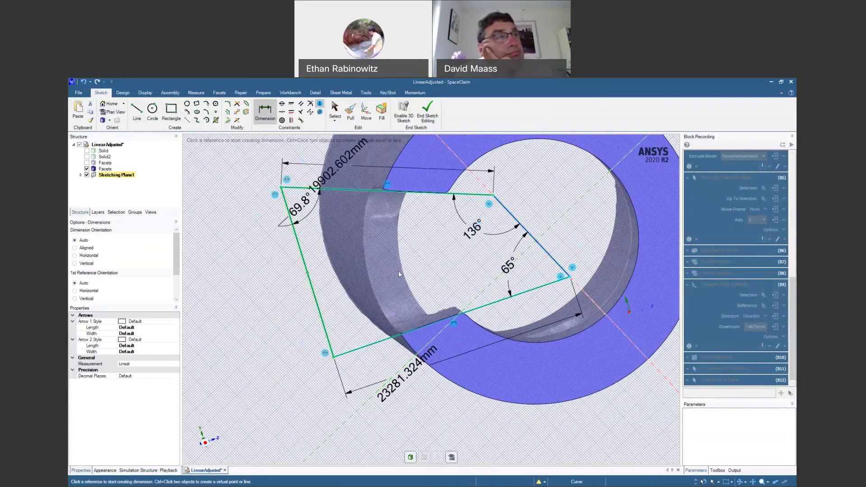
left_click(570, 277)
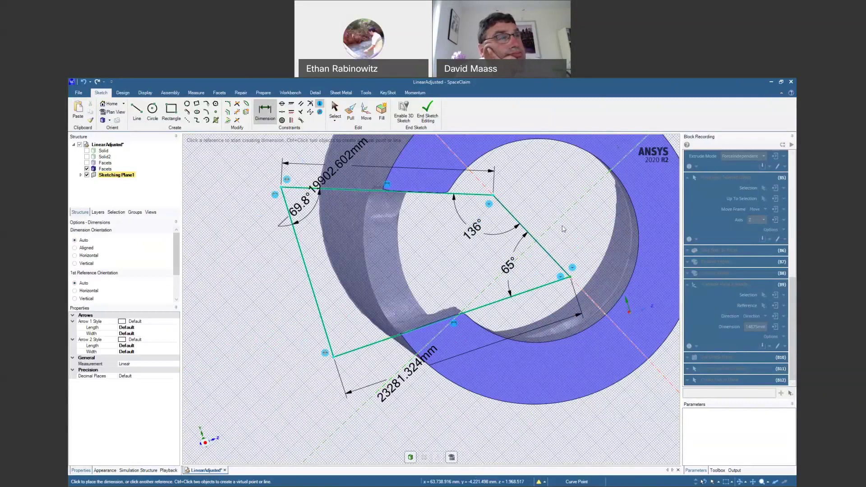
left_click(593, 234)
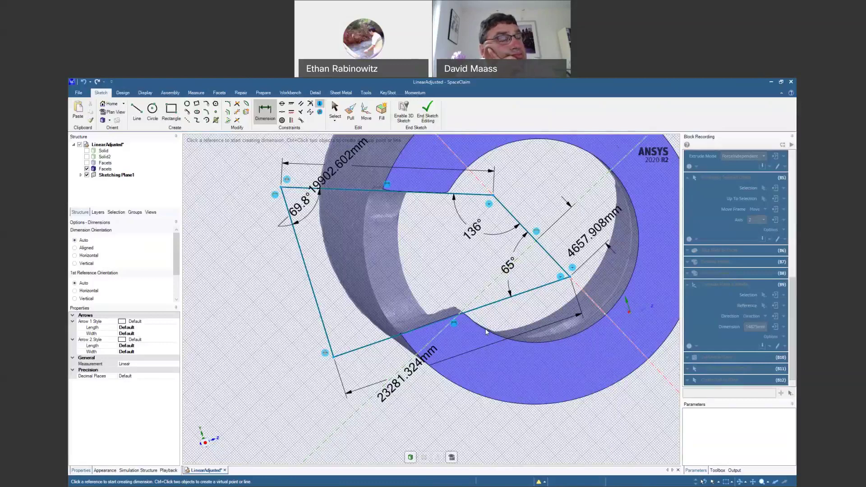
left_click(428, 111)
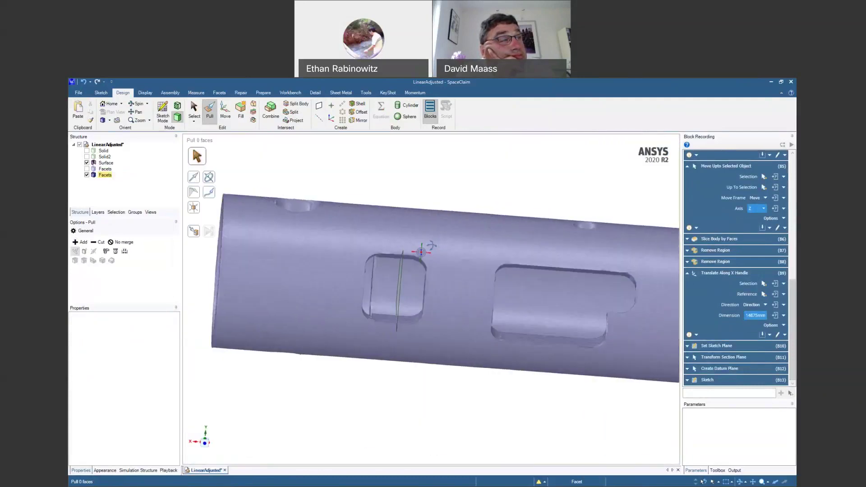
Move the sketched profile face along its normal direction up to the near end wall of the smaller scanned slot.
left_click(401, 289)
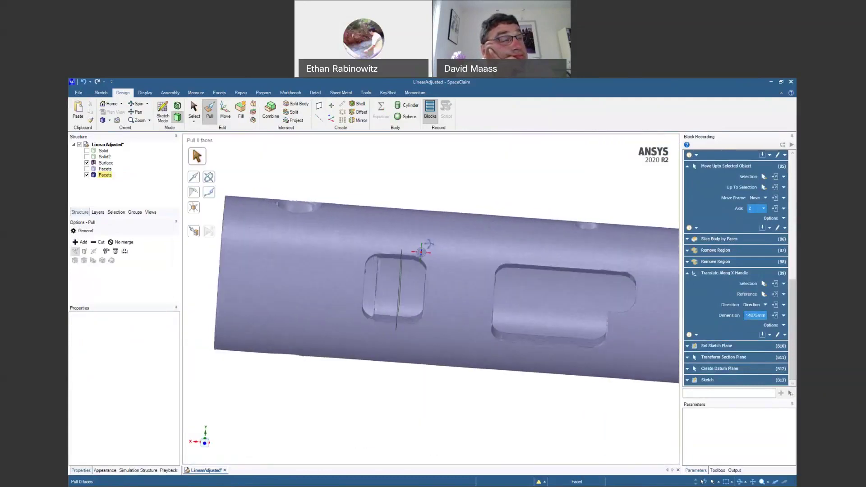
scroll(400, 289, "up", 5)
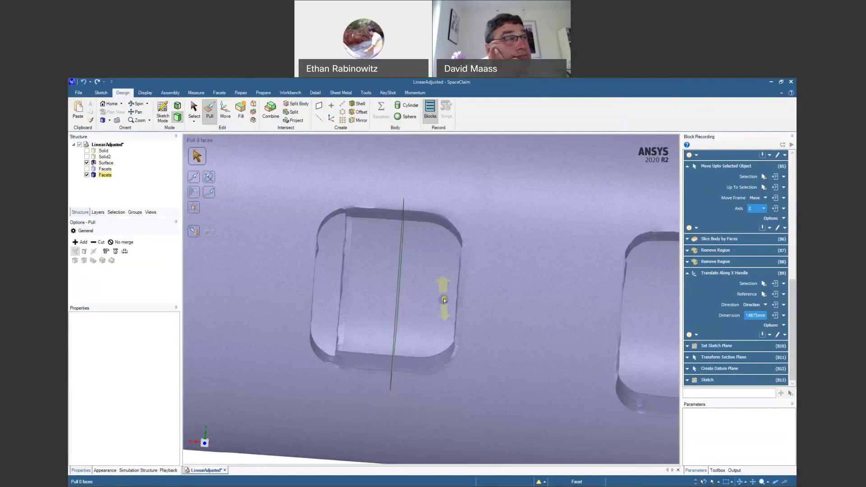
left_click_drag(444, 300, 444, 300)
middle_click_drag(443, 299, 444, 302)
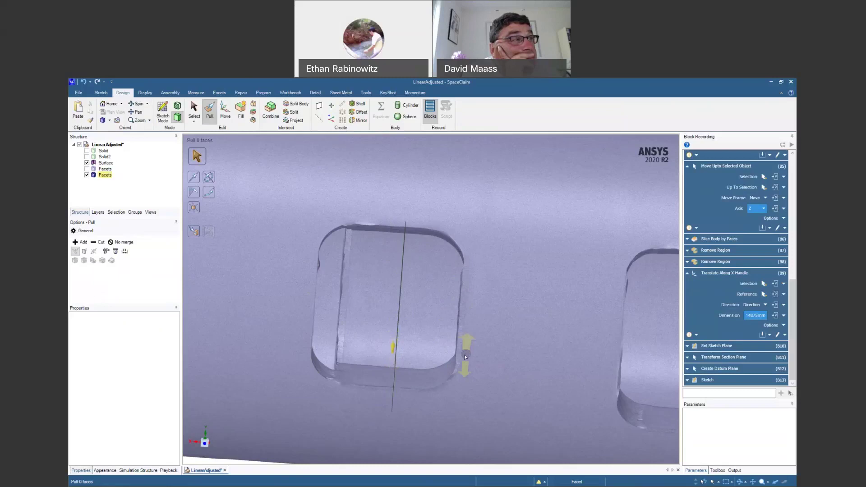
middle_click_drag(464, 357, 429, 336)
left_click(421, 336)
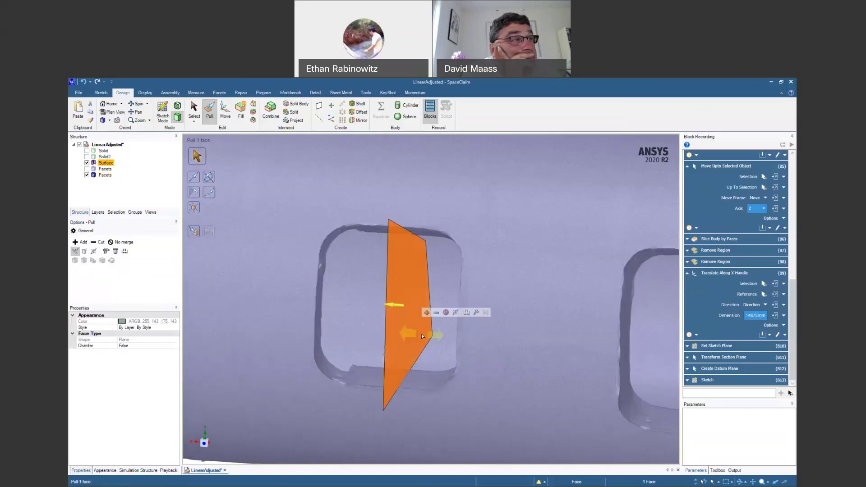
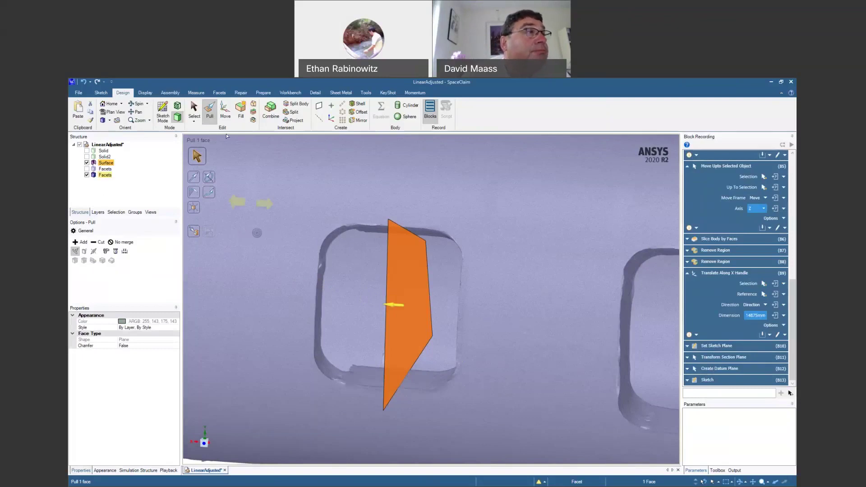
left_click(224, 112)
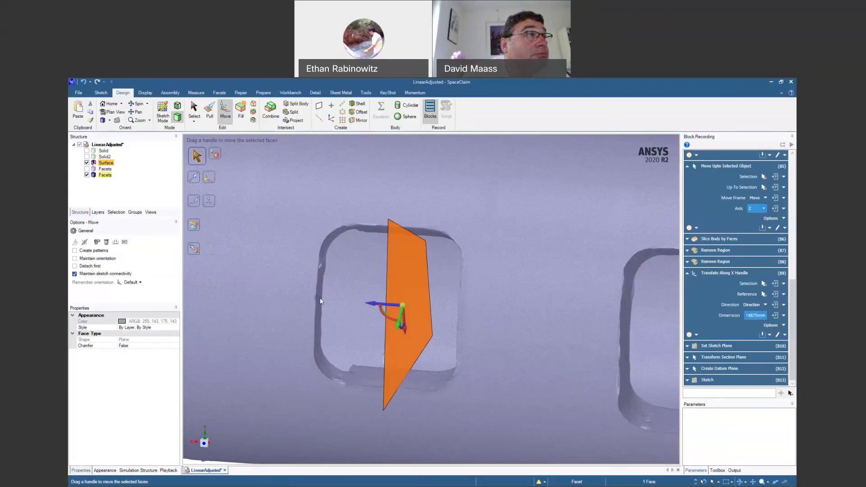
left_click(368, 305)
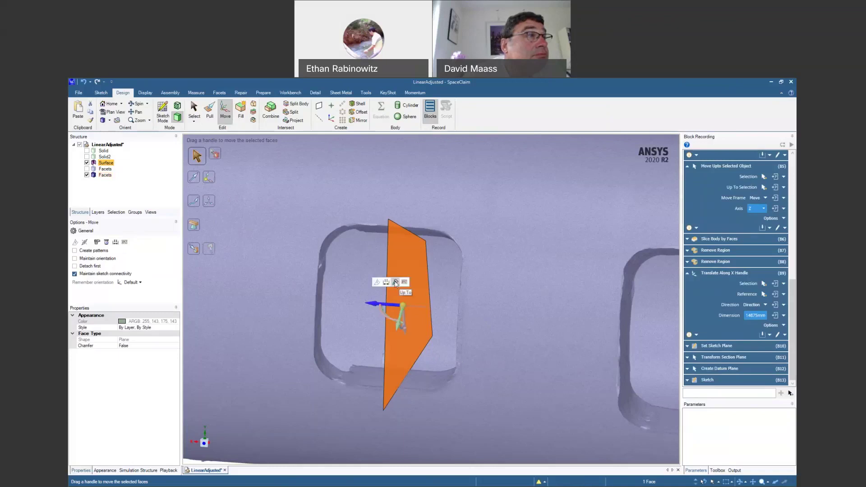
left_click(395, 282)
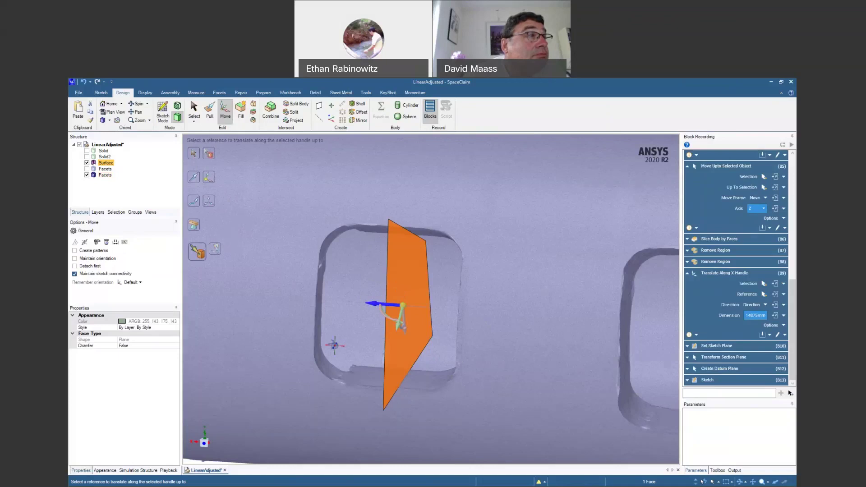
middle_click_drag(334, 345, 247, 303)
left_click(250, 298)
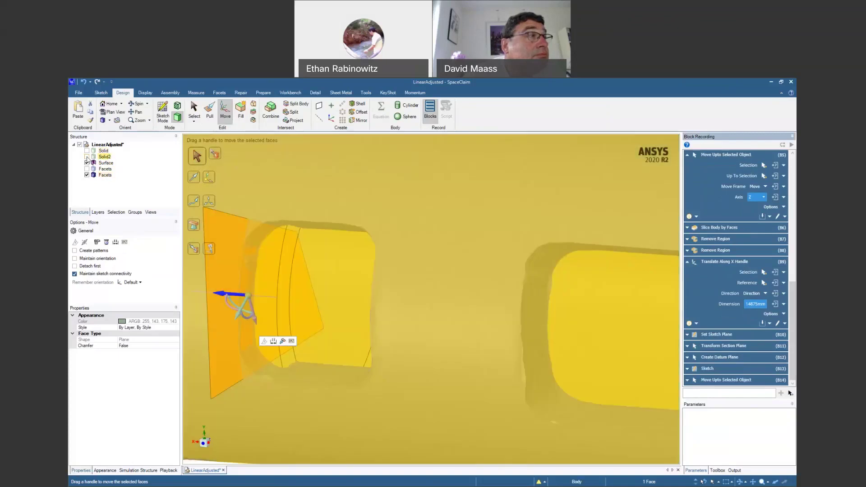
Show the second solid and pull the profile face up to the opposite end wall of the scanned slot to cut it.
left_click(87, 157)
middle_click_drag(446, 350, 559, 356)
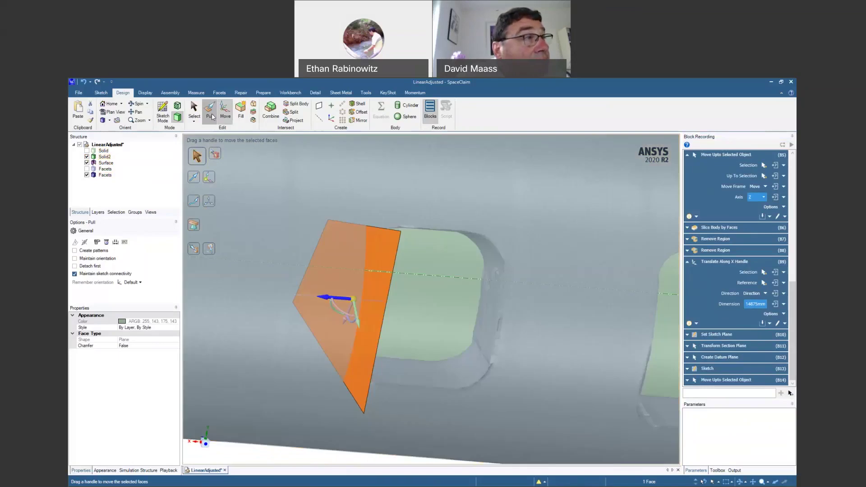
left_click(211, 115)
middle_click_drag(381, 369, 358, 365)
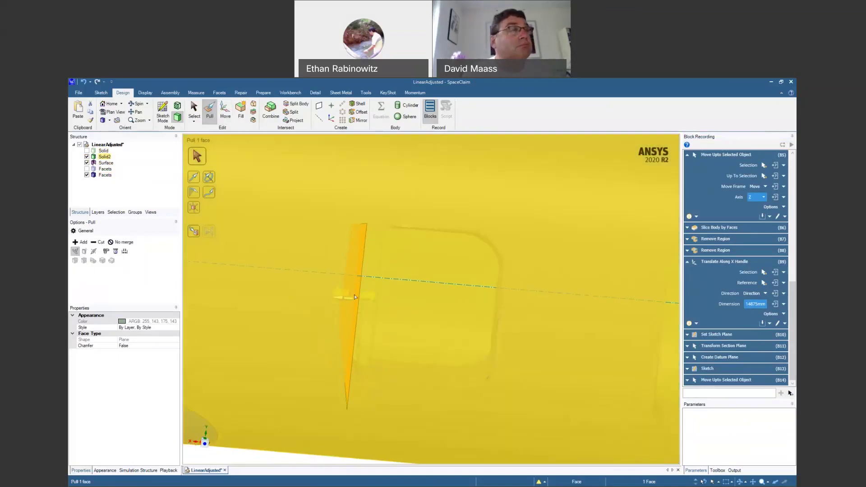
middle_click_drag(455, 338, 456, 338)
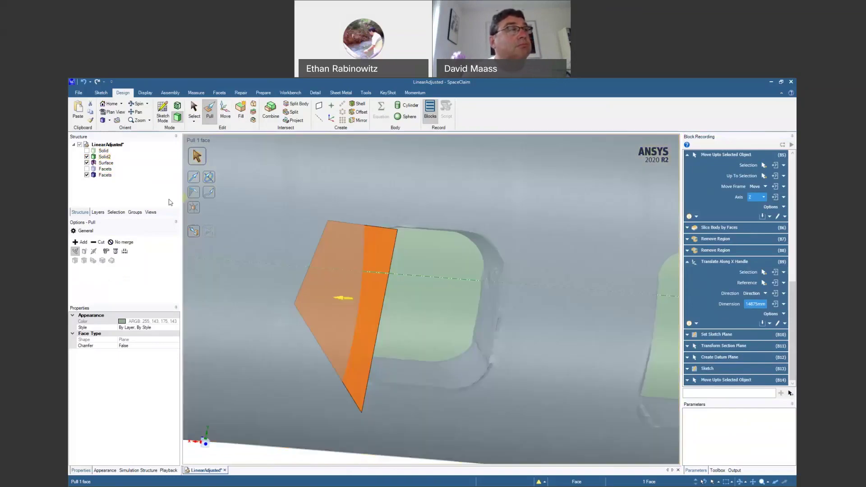
left_click(195, 231)
middle_click_drag(502, 320, 496, 317)
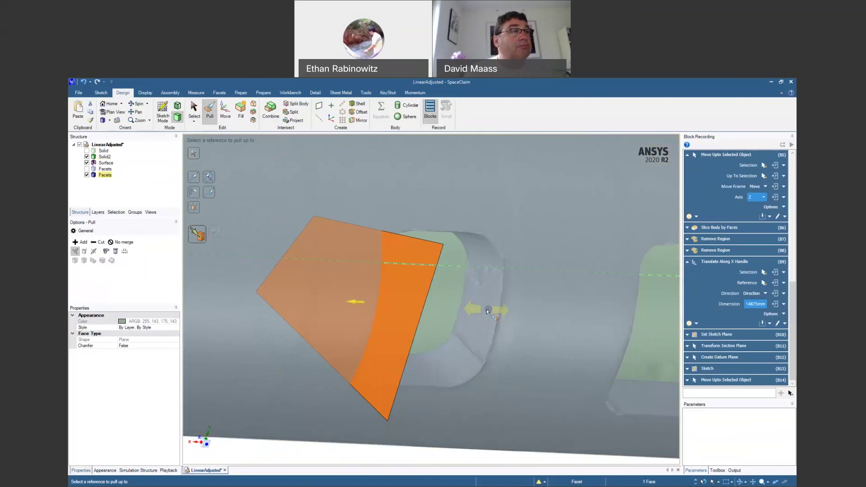
left_click(486, 309)
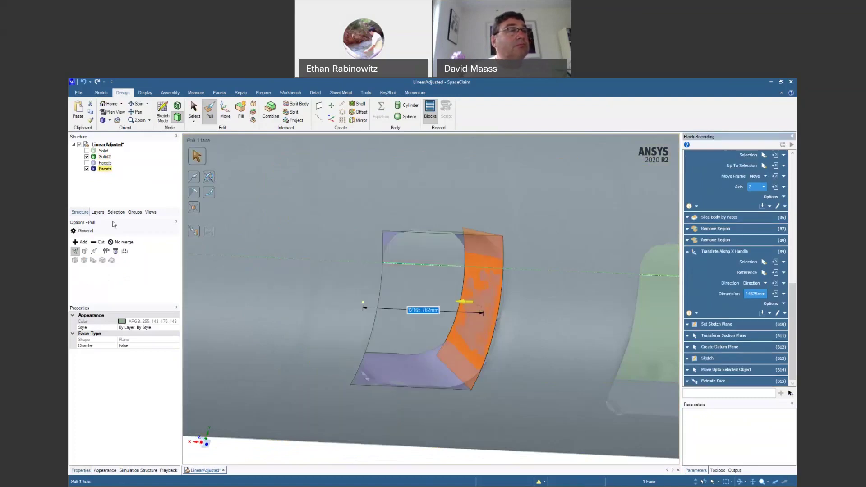
Hide the scanned facets and make the solid with the new slot cut opaque.
left_click(87, 168)
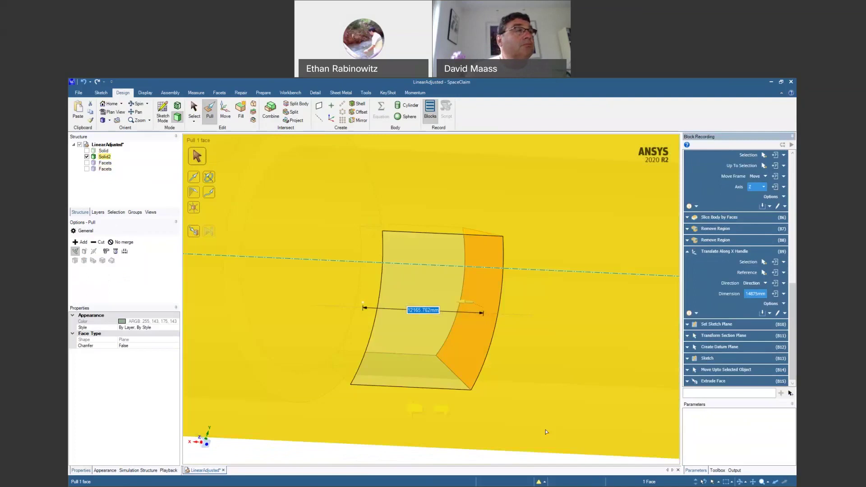
key("Escape")
key("Escape")
left_click(529, 416)
left_click(554, 392)
left_click(563, 410)
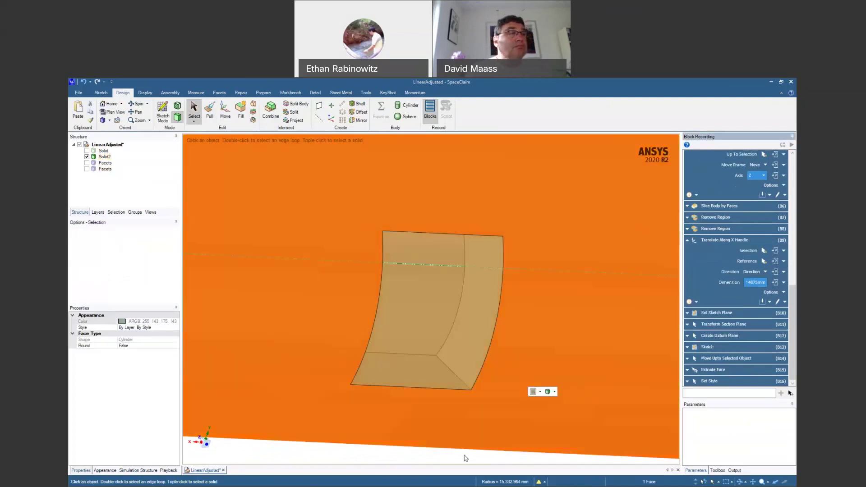
scroll(464, 456, "down", 4)
left_click(504, 288)
middle_click_drag(504, 289, 410, 209, "ctrl")
scroll(370, 400, "up", 5)
middle_click_drag(370, 400, 340, 431)
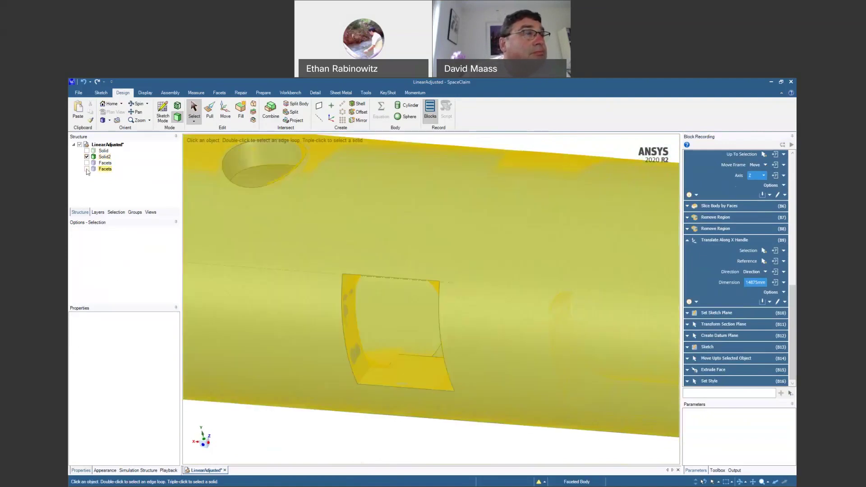
Show the scanned facets again and compare the slot cut's walls and corners with the scan.
left_click(87, 169)
scroll(369, 396, "up", 5)
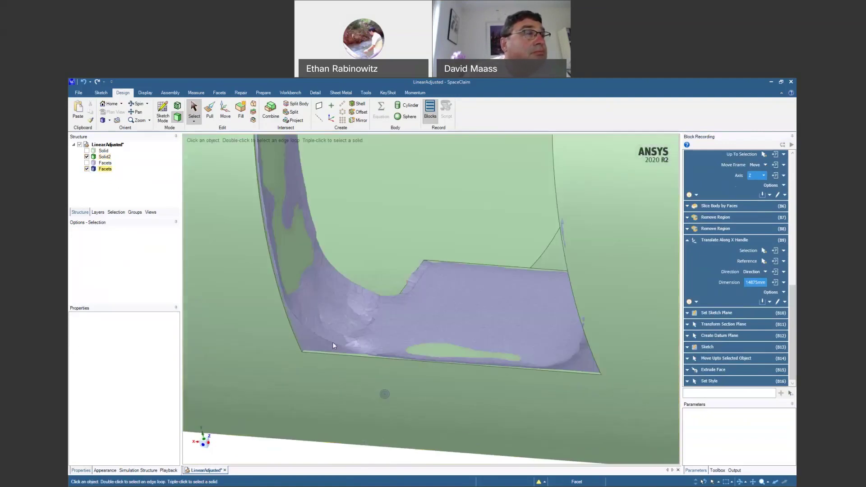
scroll(339, 347, "down", 3)
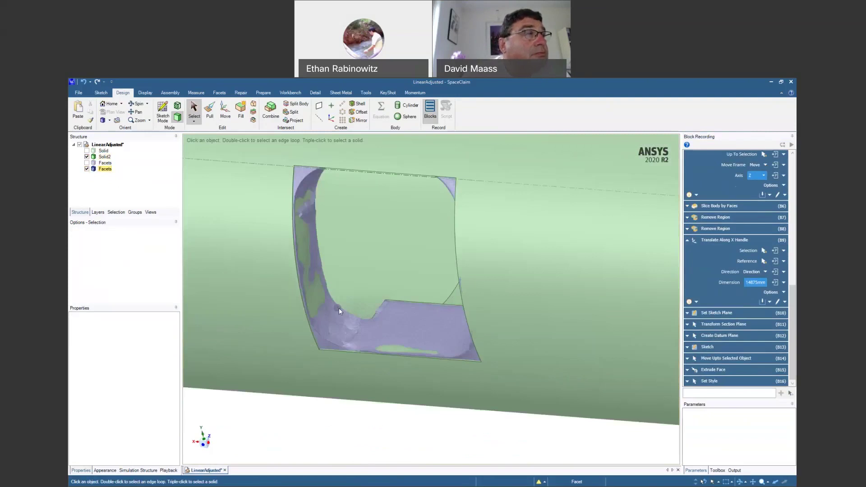
Round the slot cut's four corner edges together, pulling them up to the scanned corner surface.
left_click(212, 116)
middle_click_drag(361, 353, 397, 372)
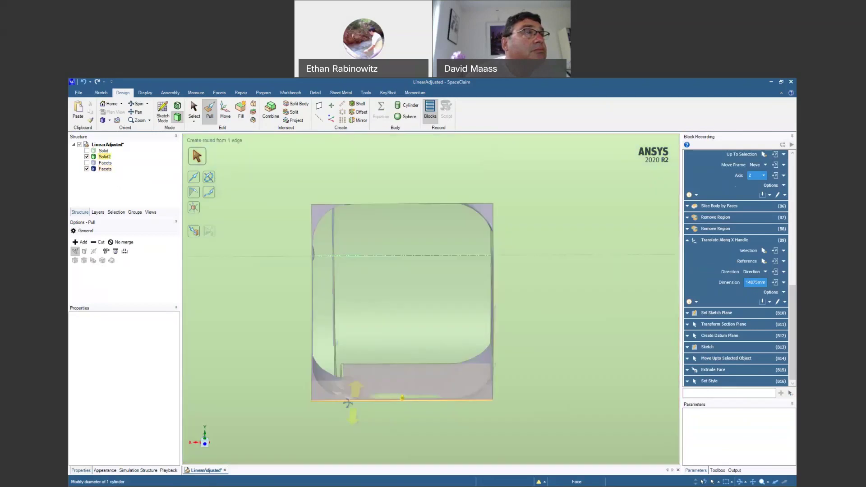
middle_click_drag(288, 324, 334, 227)
scroll(335, 226, "up", 3)
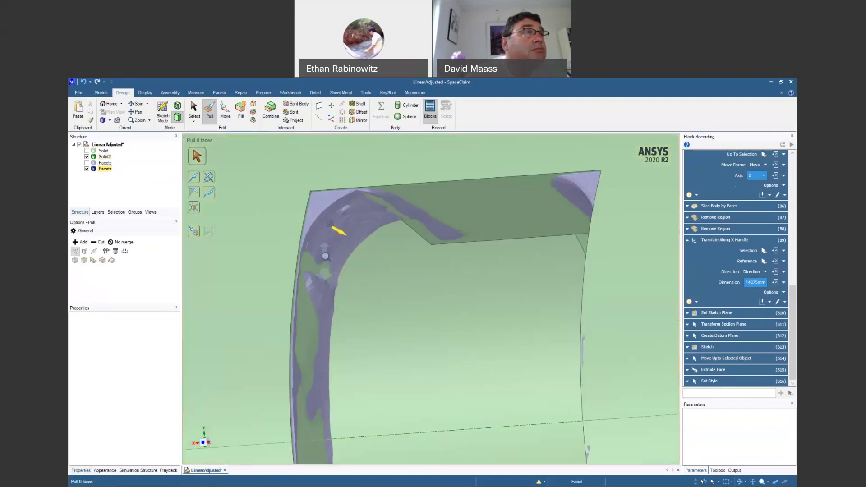
left_click(318, 198)
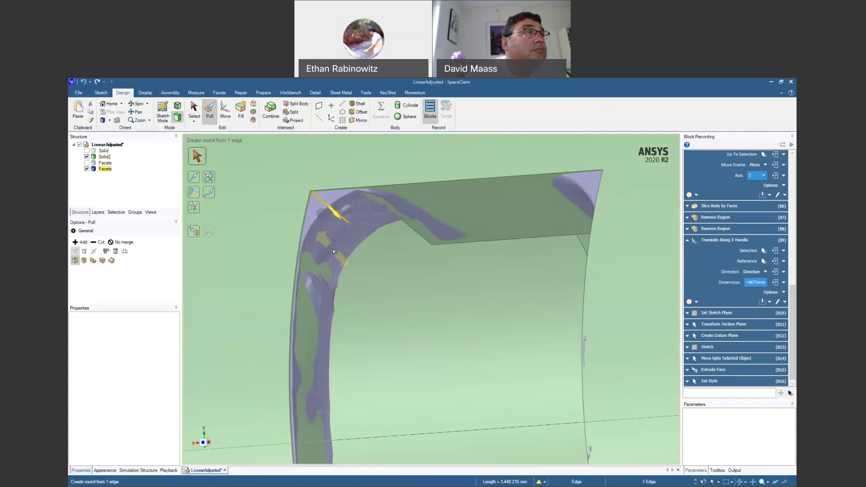
scroll(332, 249, "down", 3)
middle_click_drag(316, 373, 475, 375, "shift")
scroll(416, 374, "up", 5)
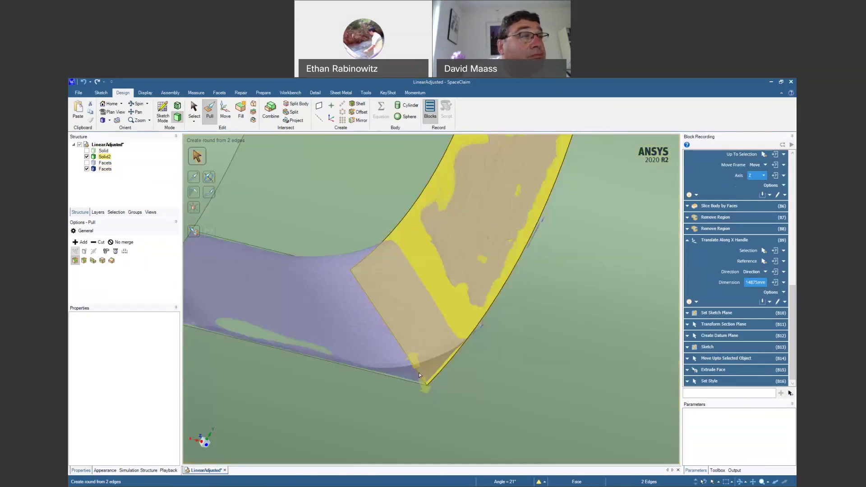
left_click(419, 375, "ctrl")
scroll(419, 375, "down", 6)
middle_click_drag(404, 294, 390, 313)
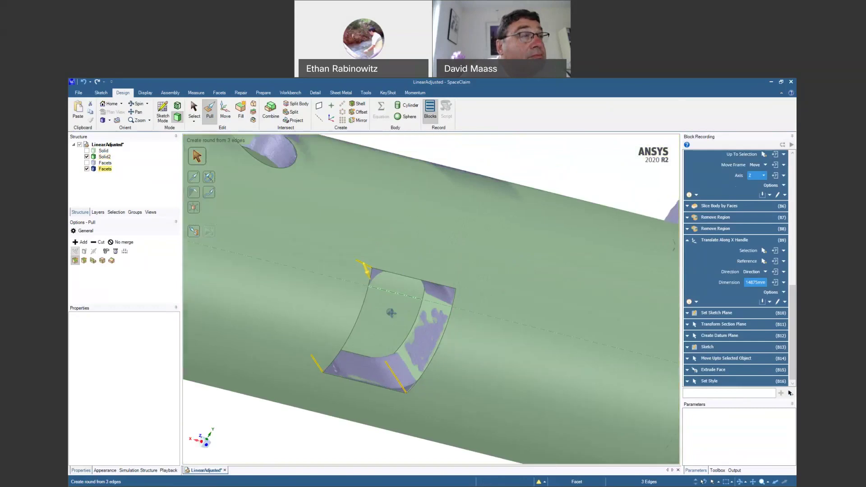
scroll(412, 332, "up", 2)
middle_click_drag(443, 311, 458, 301)
left_click(469, 269, "ctrl")
scroll(362, 185, "up", 4)
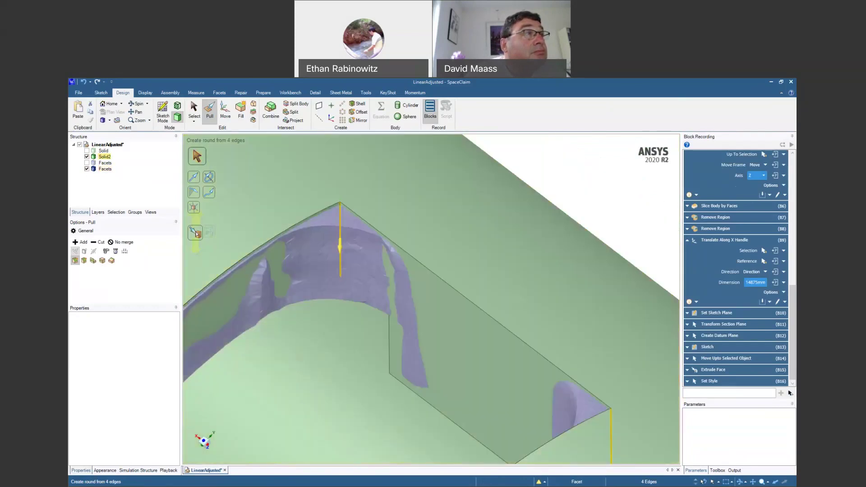
left_click(196, 234)
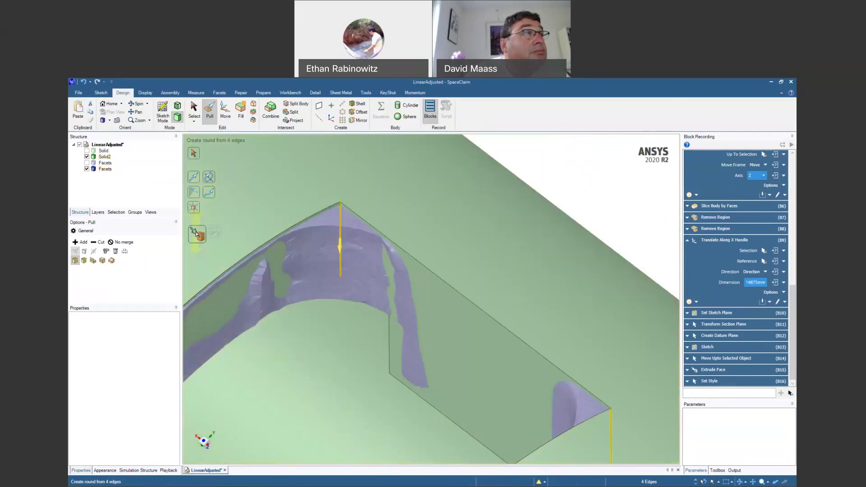
left_click(332, 235)
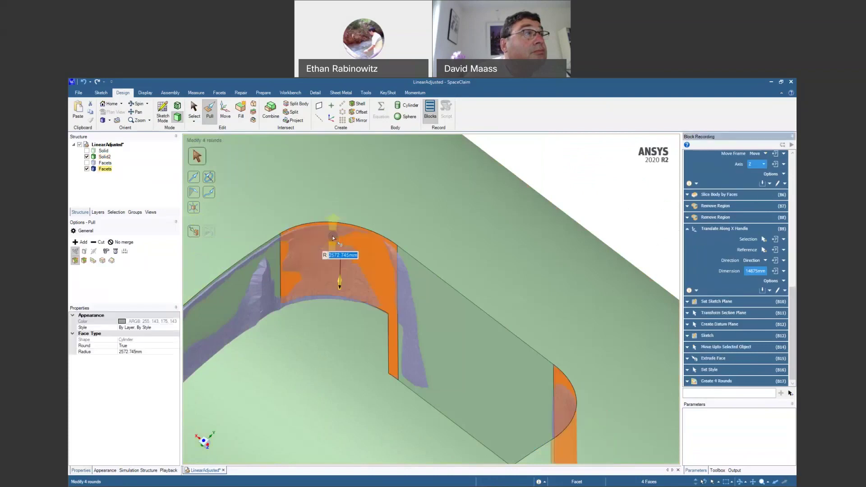
Expand the recorded Create 4 Rounds block and review its radius against the rounded slot corners.
scroll(396, 299, "down", 3)
middle_click_drag(410, 226, 435, 255)
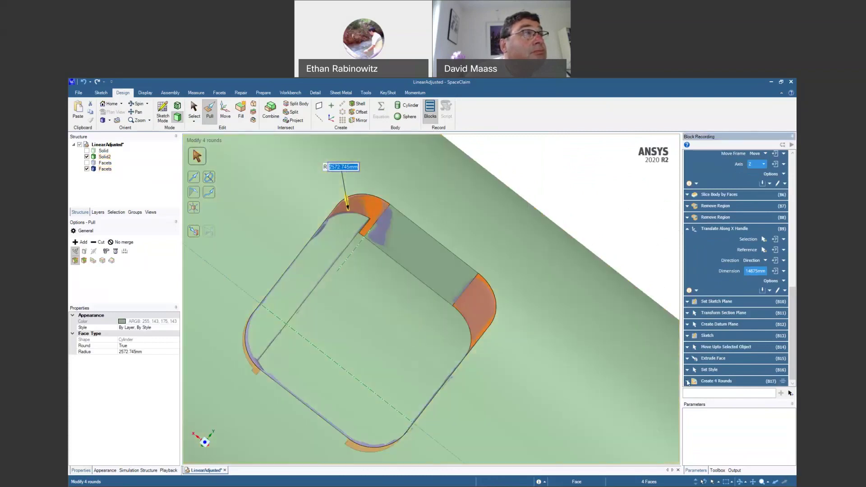
left_click(687, 382)
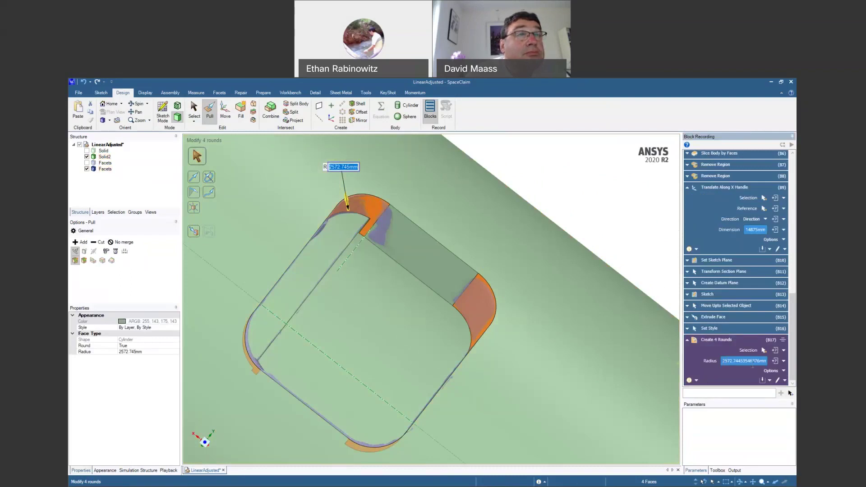
scroll(415, 283, "down", 3)
scroll(415, 282, "up", 1)
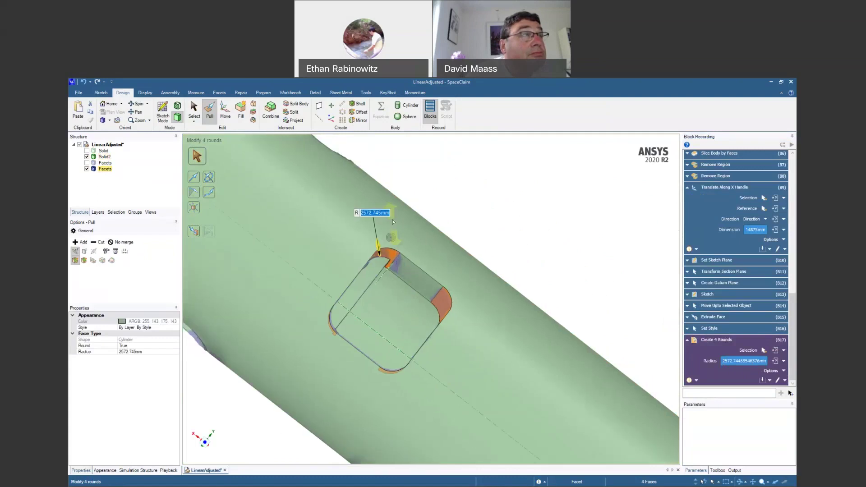
scroll(379, 168, "up", 2)
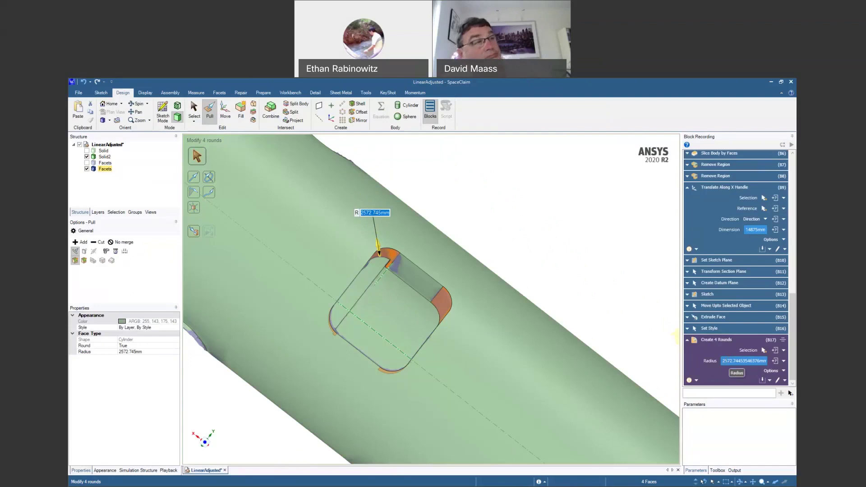
Clear the rounds selection and hide the solid, leaving only the scanned facets shown around the two slots.
mouse_move(473, 234)
middle_mouse_down()
mouse_move(423, 218)
mouse_move(518, 239)
mouse_move(514, 280)
mouse_move(460, 203)
middle_mouse_up()
scroll(460, 203, "down", 3)
left_click(460, 203)
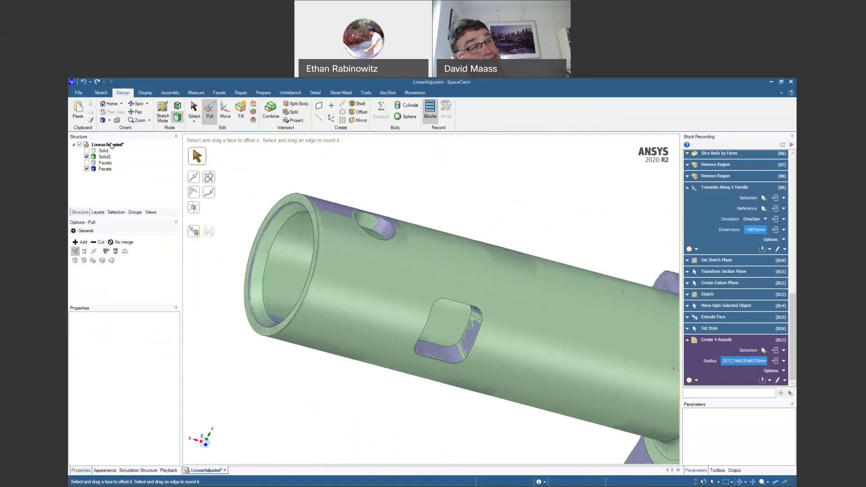
left_click(88, 159)
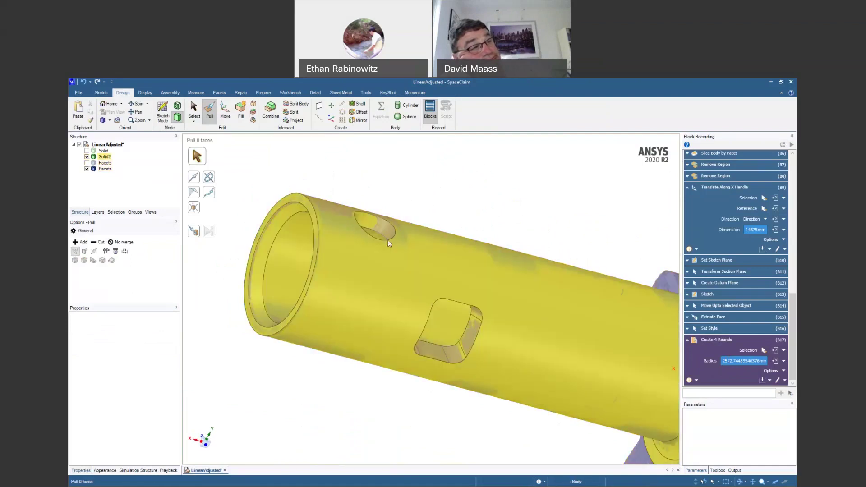
key("ctrl+h")
mouse_move(460, 212)
middle_mouse_down()
mouse_move(439, 204)
mouse_move(522, 234)
mouse_move(444, 206)
middle_mouse_up()
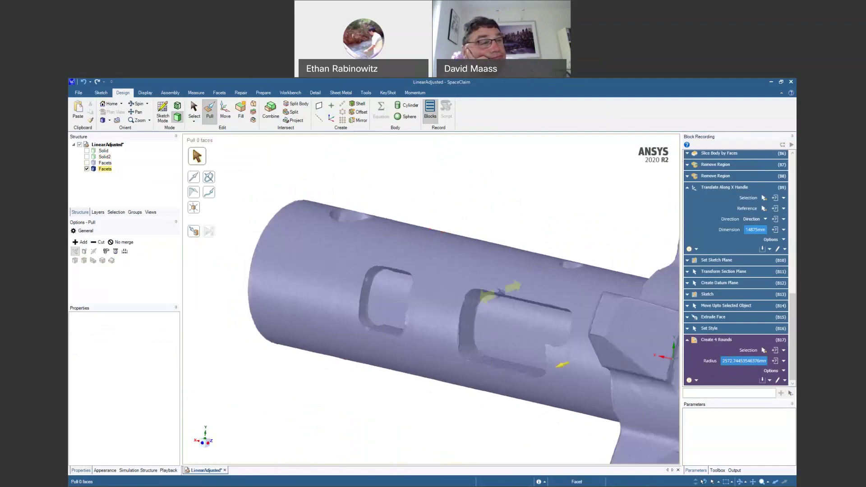
scroll(489, 303, "up", 3)
mouse_move(489, 309)
middle_mouse_down()
mouse_move(504, 269)
mouse_move(522, 253)
mouse_move(550, 256)
mouse_move(513, 268)
mouse_move(496, 246)
mouse_move(473, 249)
middle_mouse_up()
mouse_move(557, 276)
middle_mouse_down()
mouse_move(616, 284)
mouse_move(542, 253)
middle_mouse_up()
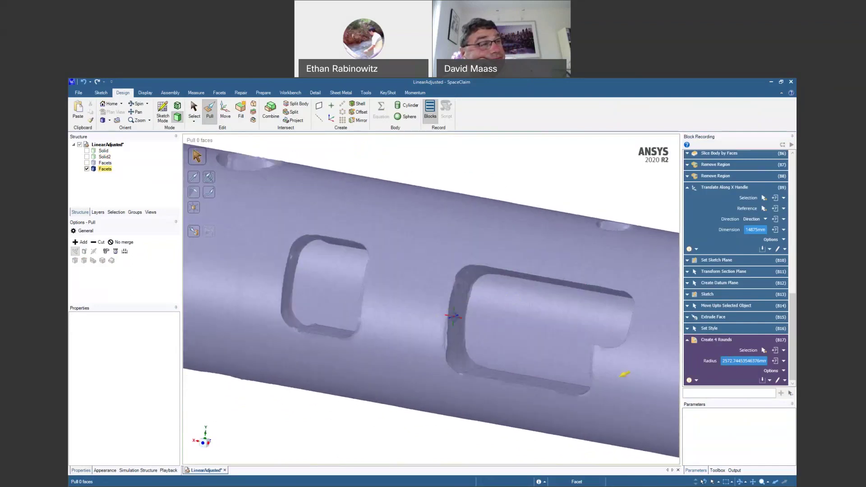
Examine the scanned facets around the two slots, checking their walls, rounded corners and the stepped end from several angles.
middle_click_drag(481, 338, 569, 358)
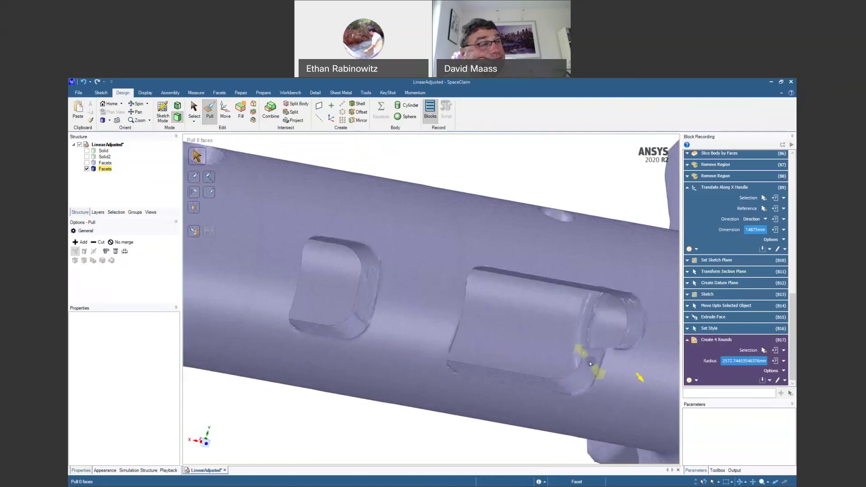
middle_click_drag(638, 377, 622, 352)
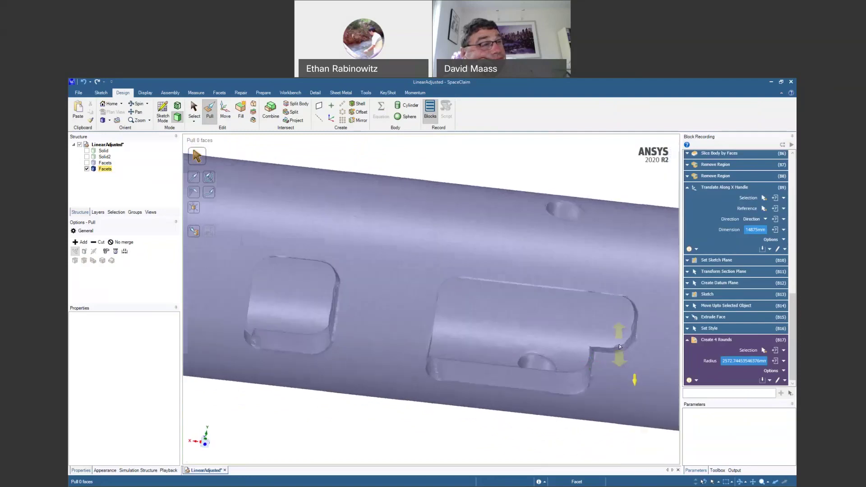
scroll(620, 346, "up", 5)
middle_click_drag(536, 369, 538, 336)
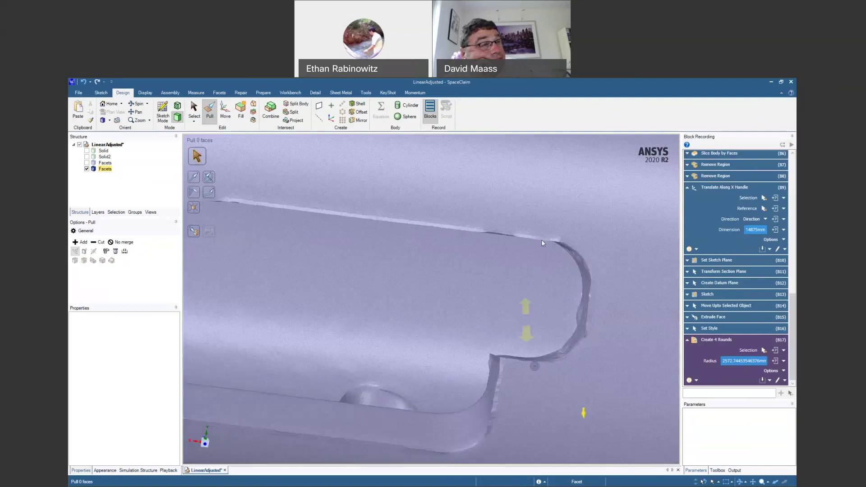
middle_click_drag(543, 244, 541, 238)
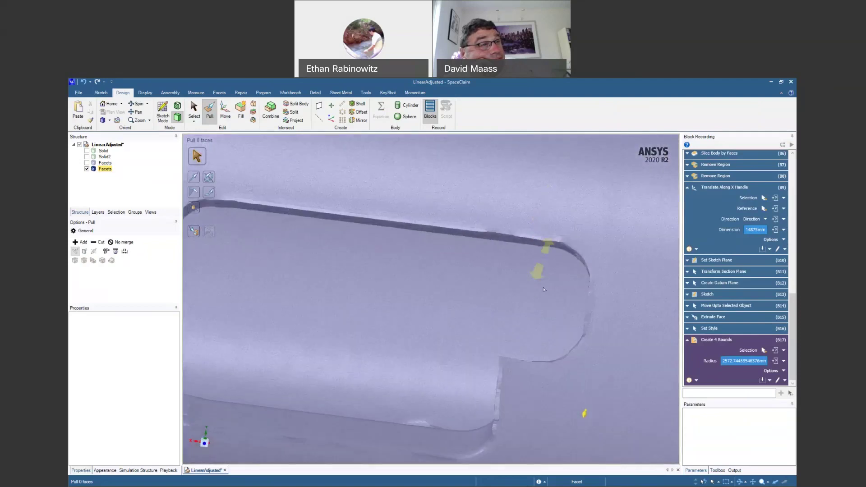
middle_click_drag(519, 375, 532, 277)
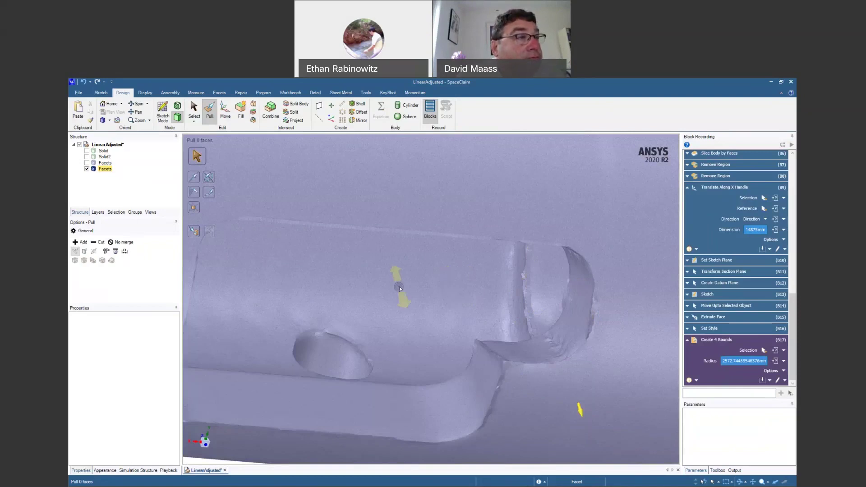
scroll(402, 297, "down", 4)
middle_click_drag(406, 293, 296, 205)
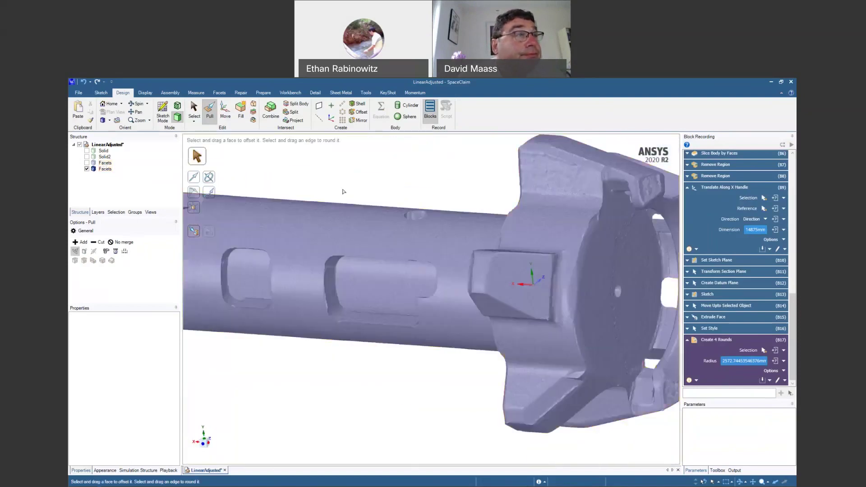
middle_click_drag(390, 208, 426, 171)
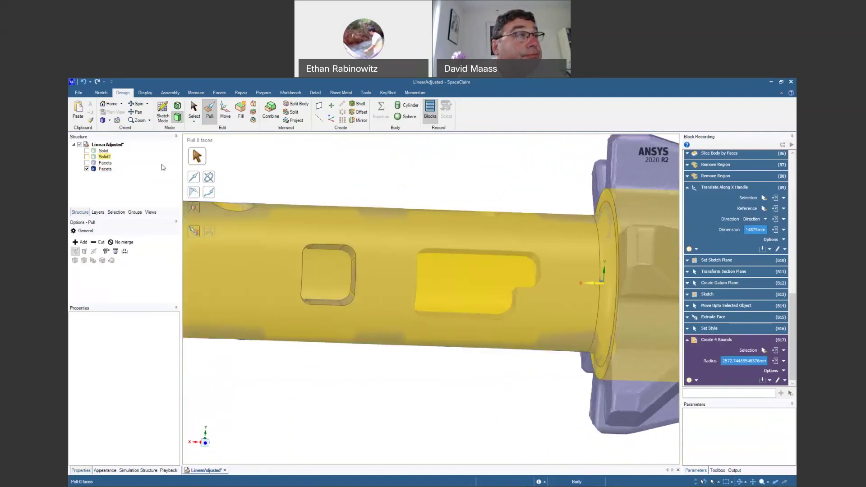
Show Solid2 over the scan and select the rounded slot's faces, then the round hole's face, for the Move tool.
left_click(87, 157)
middle_click_drag(310, 259, 368, 284)
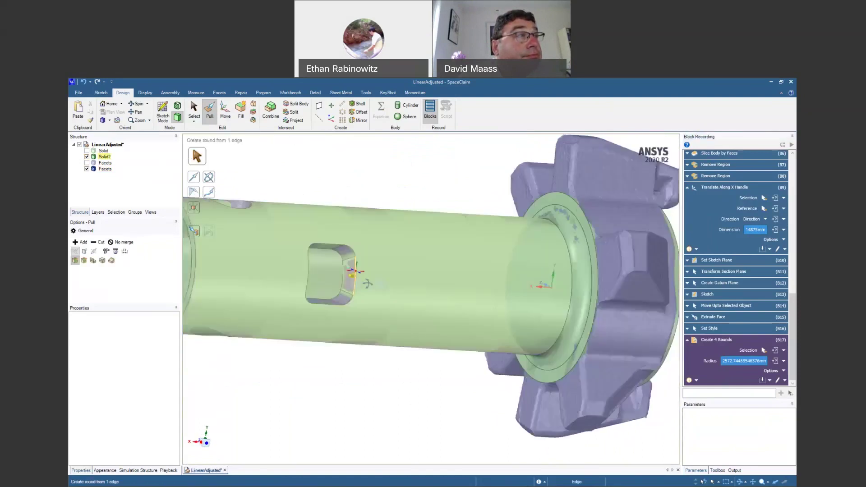
key("m")
scroll(307, 282, "up", 5)
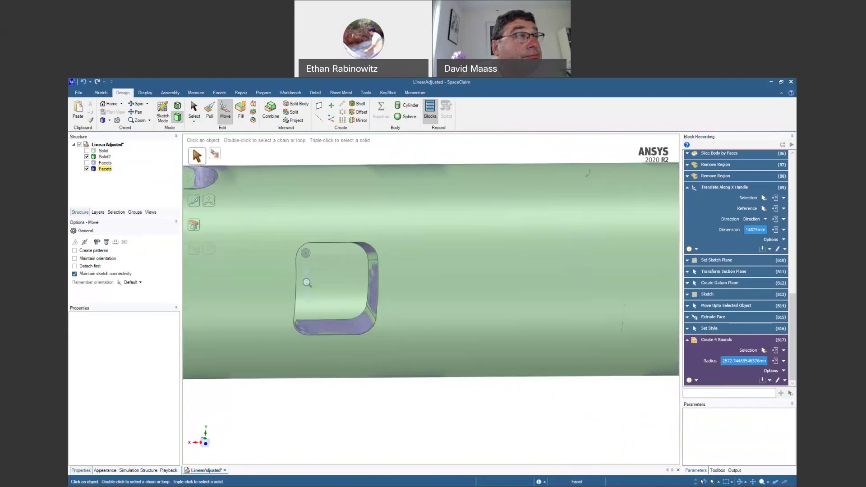
left_click_drag(271, 213, 392, 376)
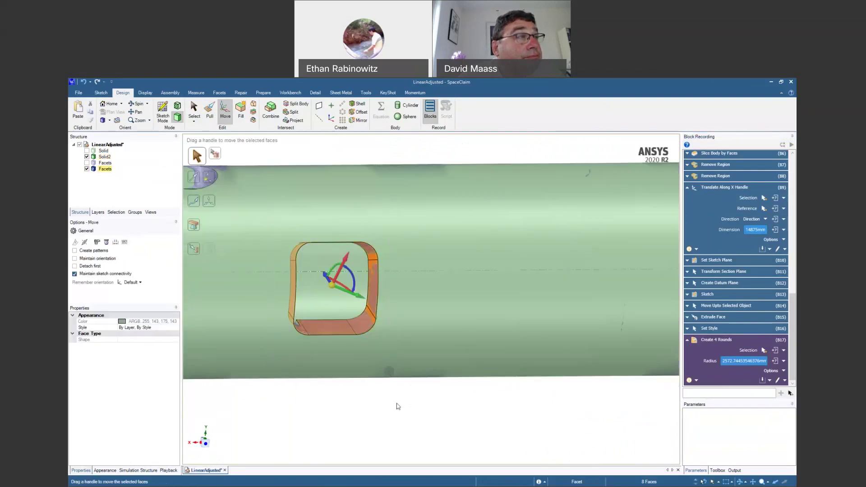
mouse_move(406, 429)
middle_mouse_down()
mouse_move(413, 429)
mouse_move(344, 429)
mouse_move(328, 420)
mouse_move(409, 435)
middle_mouse_up()
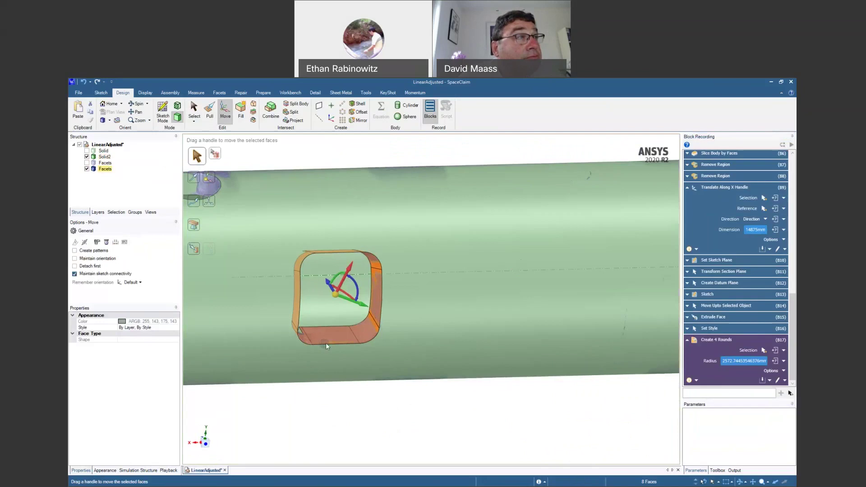
middle_click_drag(319, 391, 415, 422)
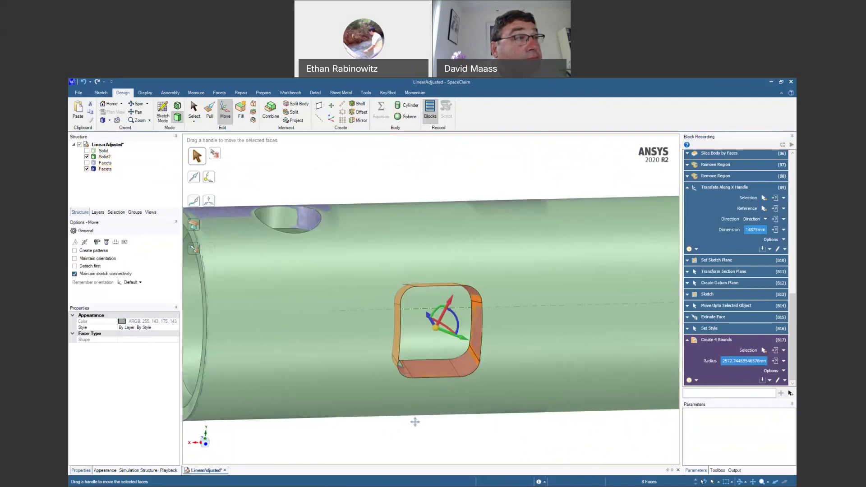
left_click(291, 220)
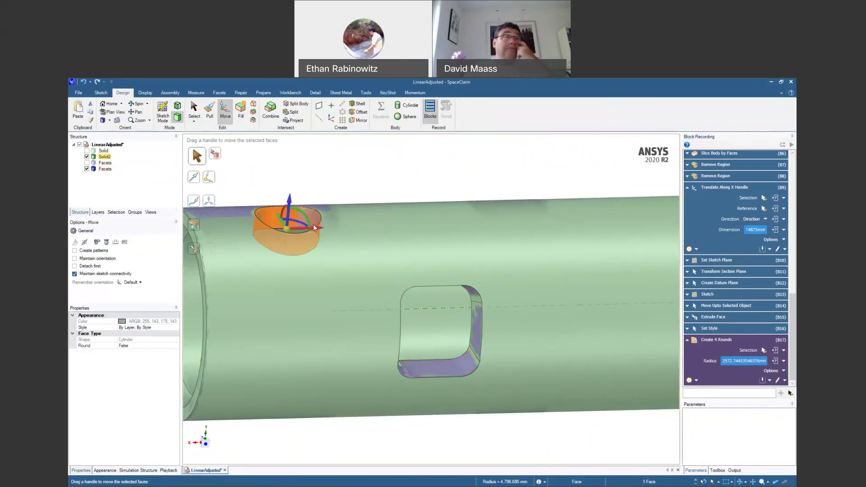
In Design1, copy the rectangular cut's four faces along the tube's axis to make a second cut.
key("ctrl")
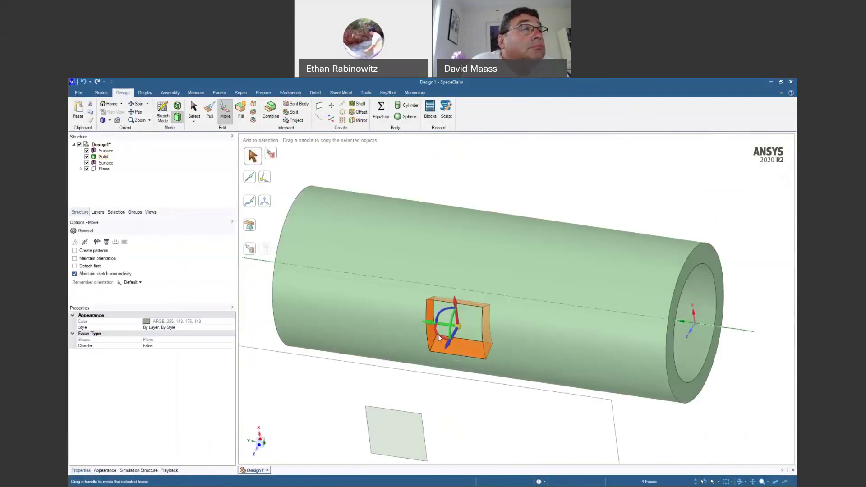
left_click_drag(430, 325, 337, 291, "ctrl")
middle_click_drag(365, 406, 363, 383)
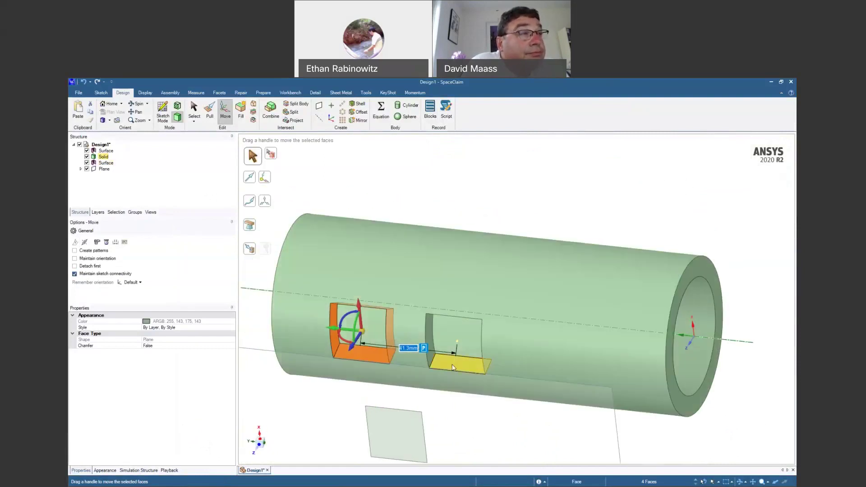
left_click(446, 401)
Pull the copied cut's end face nearest the tube's open end along the axis to change the cut's length.
left_click(333, 335)
middle_click_drag(333, 336, 335, 376, "ctrl")
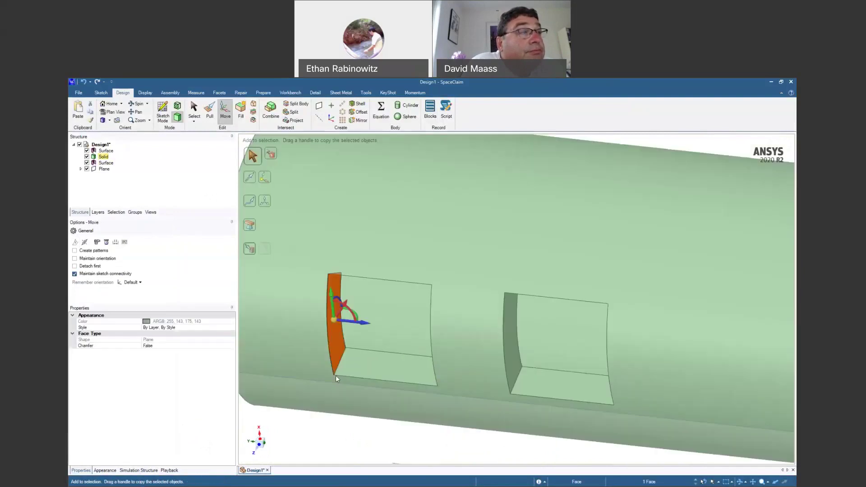
key("p")
middle_click_drag(397, 367, 435, 367)
left_click_drag(436, 368, 393, 358)
middle_click_drag(393, 358, 487, 363)
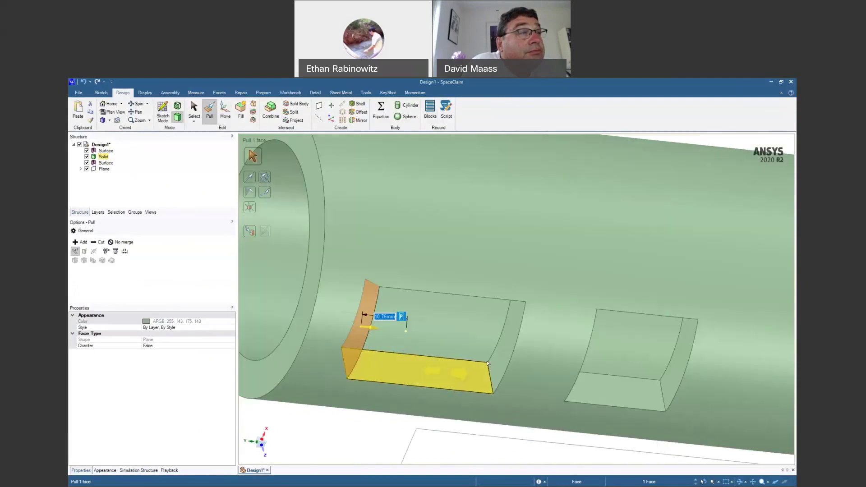
Pull the copied cut's opposite end face back and forth along the tube to adjust its length.
left_click(494, 360)
left_click_drag(494, 360, 516, 367)
left_click(499, 376)
middle_click_drag(499, 376, 502, 368)
left_click_drag(502, 367, 485, 368)
Revolve the copied cut's lower side face about the tube's axis to change the cut's angular width.
middle_click_drag(485, 368, 430, 391)
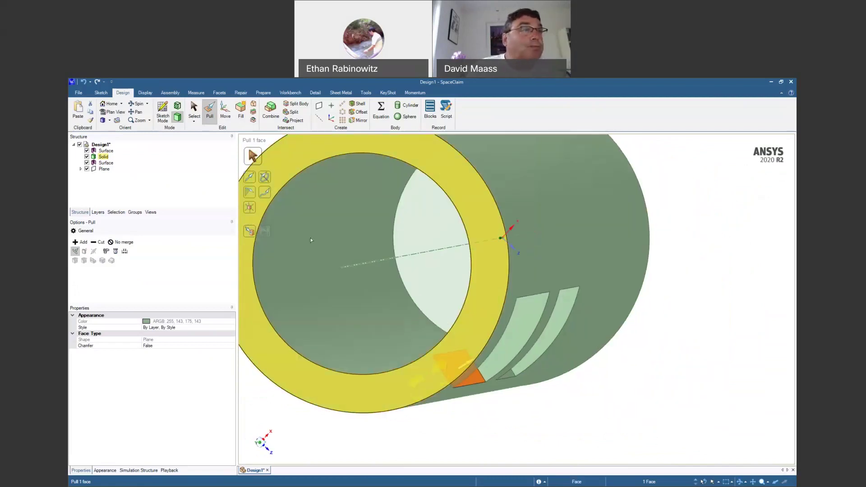
left_click(265, 176)
left_click(402, 259)
middle_click_drag(403, 259, 491, 358)
left_click_drag(469, 364, 421, 373)
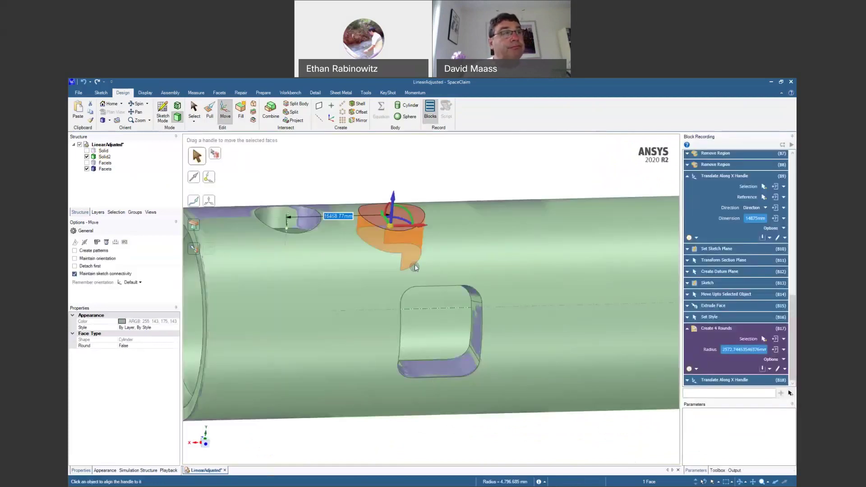
Back in LinearAdjusted, undo the hole's copy along the shaft, clear the selection and hide Solid2.
mouse_move(414, 268)
middle_mouse_down()
mouse_move(383, 358)
mouse_move(411, 264)
mouse_move(439, 275)
middle_mouse_up()
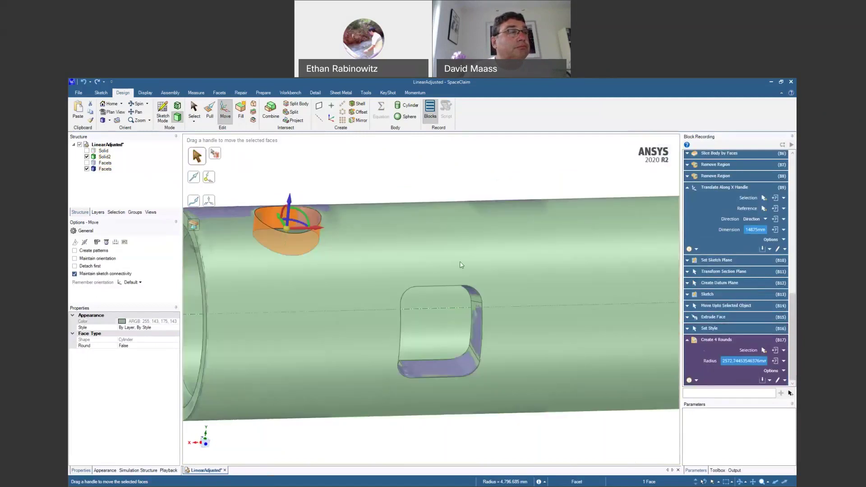
left_click(377, 170)
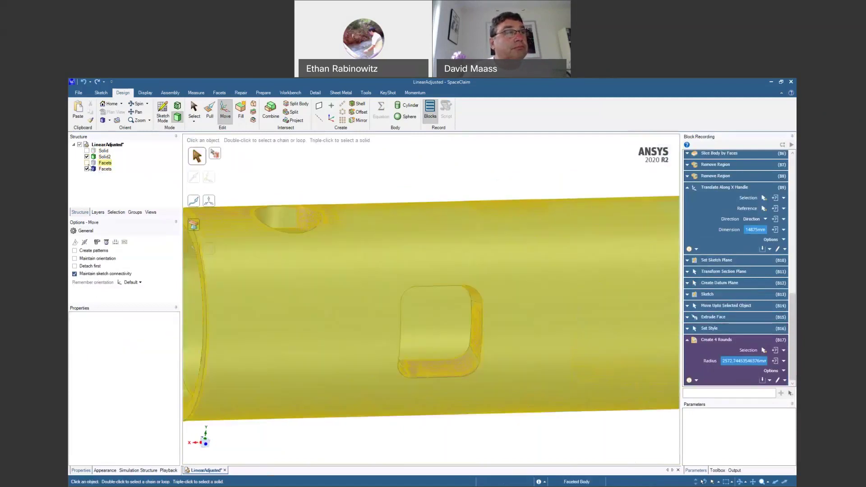
left_click(87, 157)
Create datum planes from the facets of the lower walls of the two scanned slots.
middle_click_drag(434, 288, 406, 260)
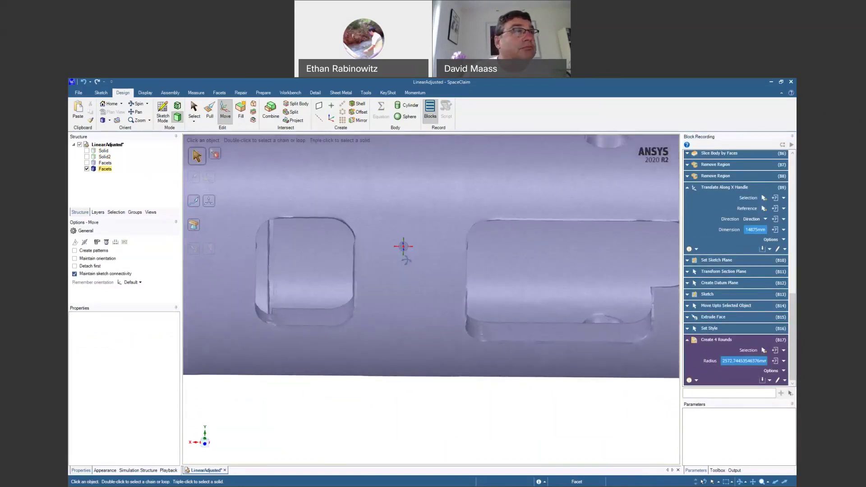
scroll(572, 390, "up", 3)
mouse_move(603, 390)
middle_mouse_down()
mouse_move(649, 390)
mouse_move(396, 354)
mouse_move(552, 371)
mouse_move(464, 402)
mouse_move(515, 378)
mouse_move(467, 356)
middle_mouse_up()
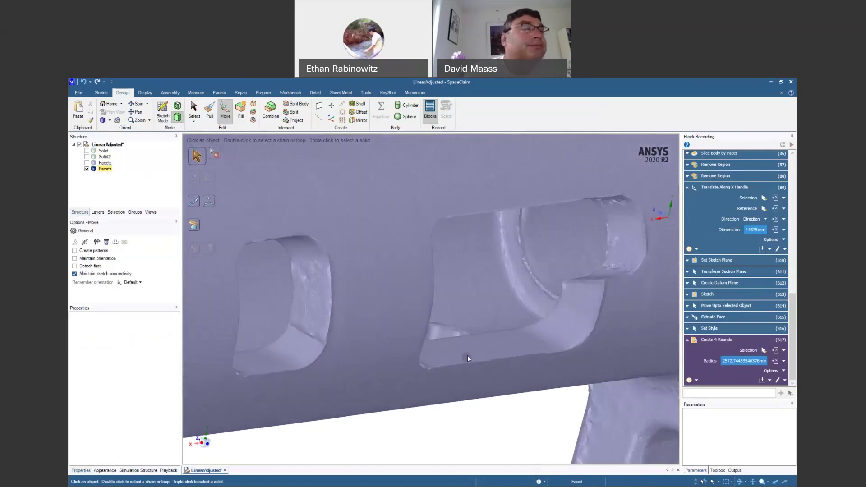
left_click(475, 351)
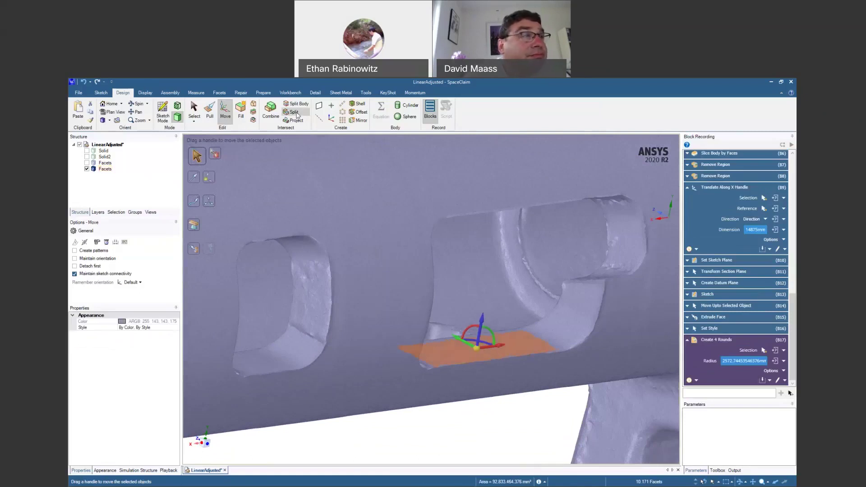
left_click(320, 110)
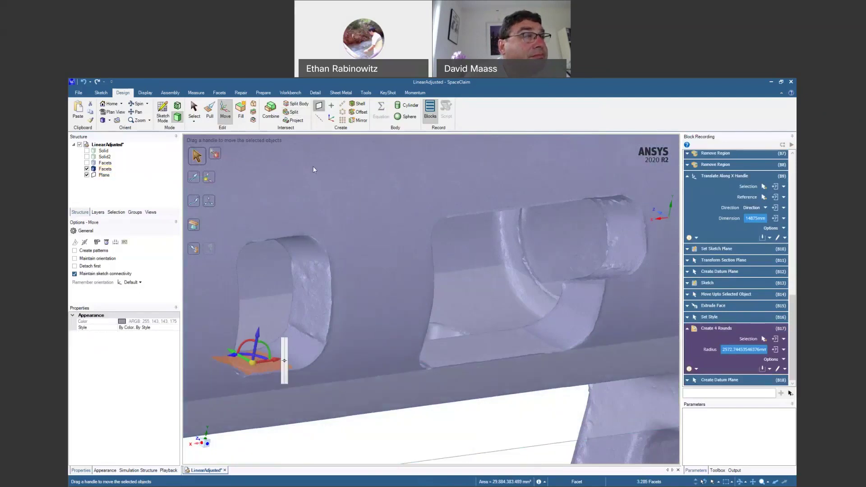
Measure the angle between the two slot-wall datum planes and inspect how they line up with the scanned slots.
scroll(340, 349, "down", 5)
left_click(377, 399, "ctrl")
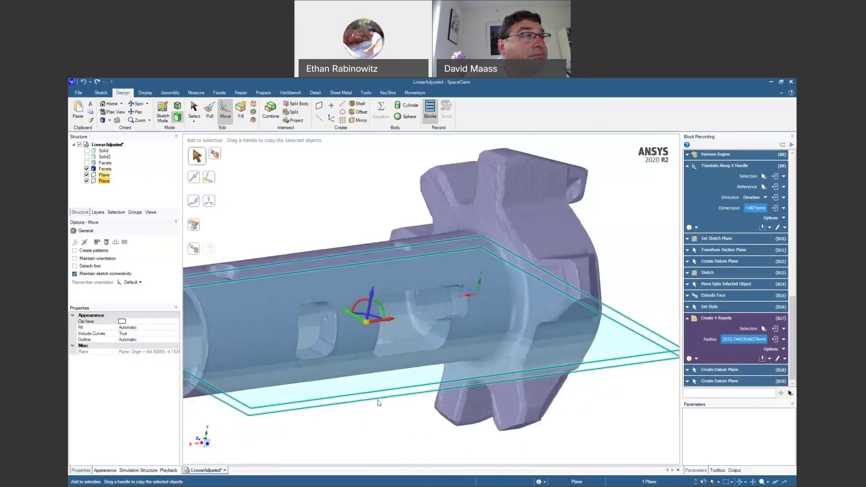
left_click(196, 93)
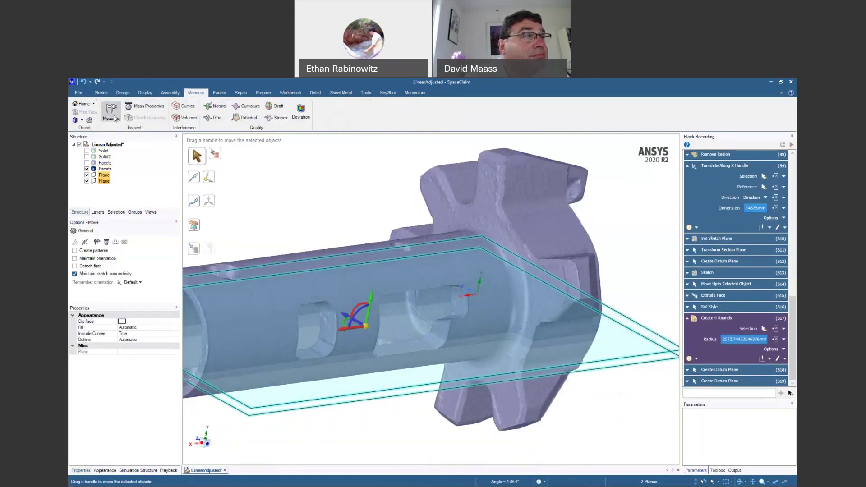
left_click(111, 111)
mouse_move(652, 449)
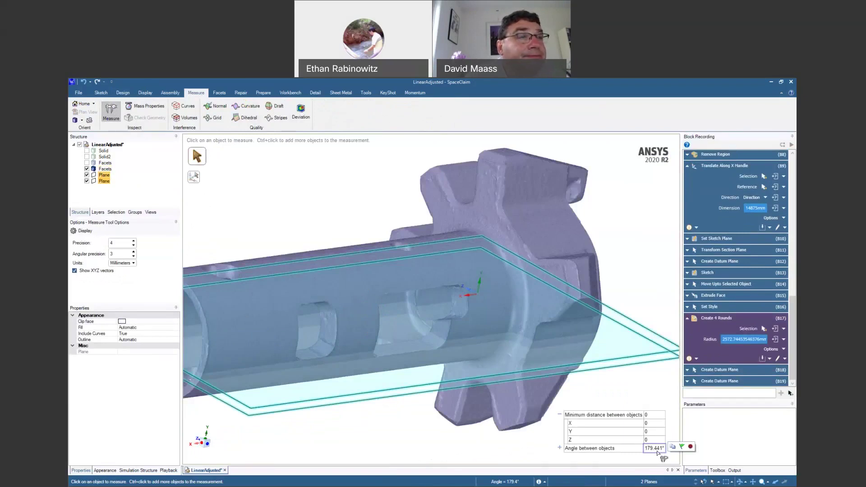
scroll(327, 383, "up", 5)
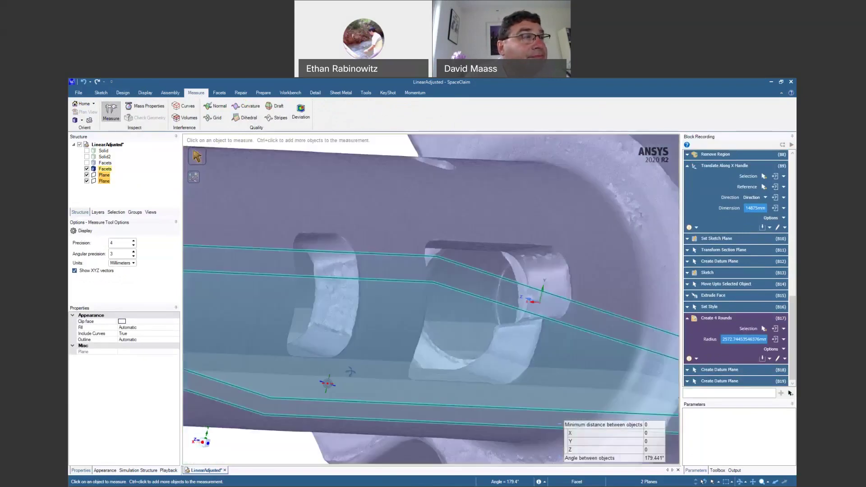
scroll(350, 371, "down", 5)
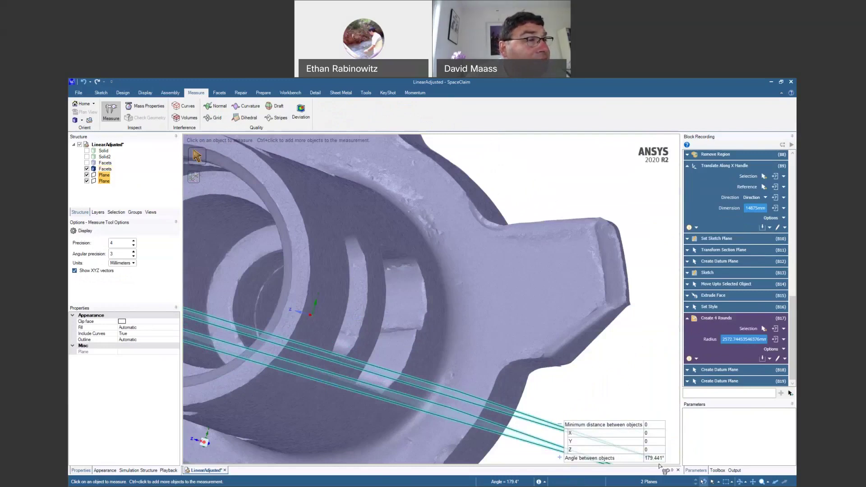
middle_click_drag(383, 375, 397, 352)
scroll(322, 356, "down", 3)
key("Escape")
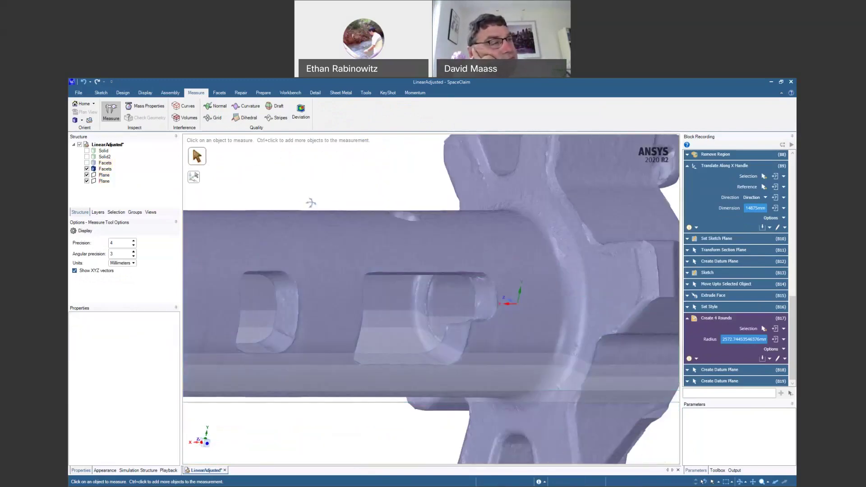
Compare the two datum planes and their recorded blocks with Solid2, and undo the smaller slot's datum plane.
middle_click_drag(311, 202, 317, 193)
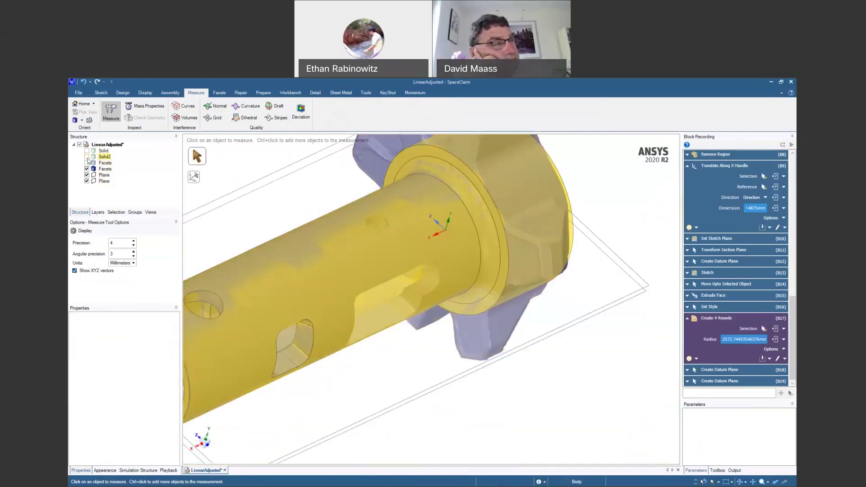
left_click(87, 157)
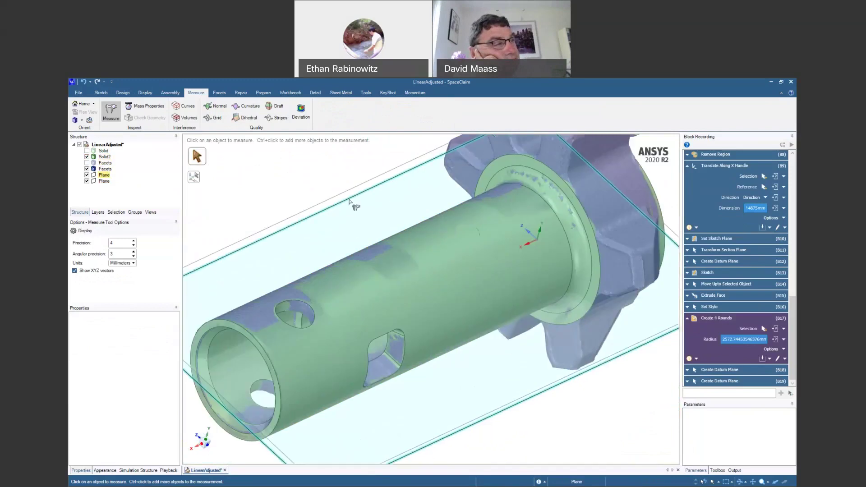
left_click(715, 371)
left_click(713, 381)
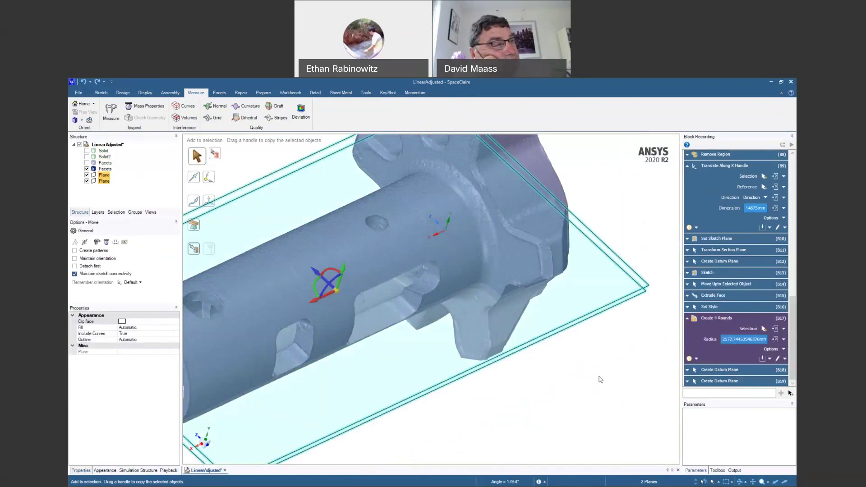
key("ctrl+z")
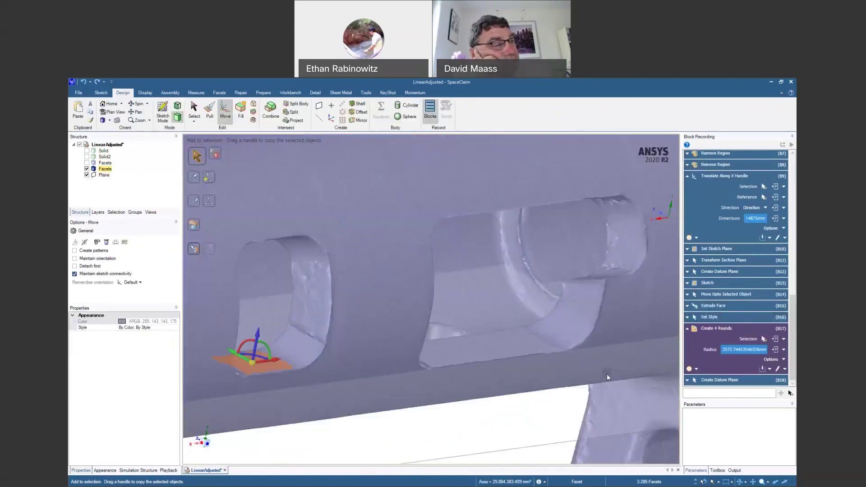
Undo the remaining slot-wall datum plane, clear the selection and show Solid2.
key("ctrl+z")
scroll(516, 383, "down", 6)
scroll(516, 383, "up", 1)
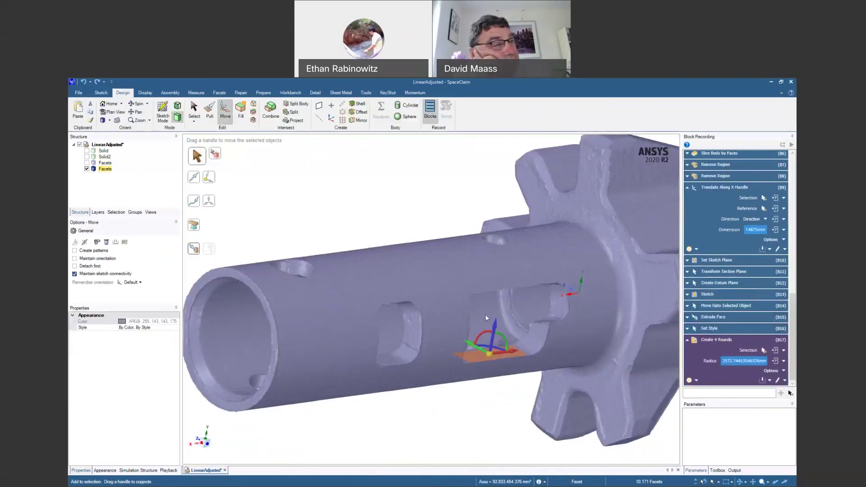
left_click(390, 205)
scroll(431, 288, "up", 3)
middle_click_drag(451, 352, 448, 332)
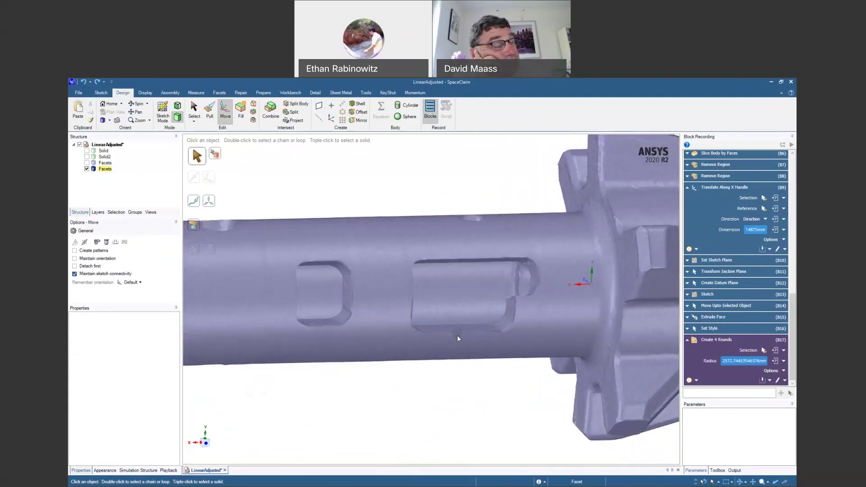
left_click(87, 156)
Select the faces of Solid2's slot for moving and align the move handle with the coordinate system's X axis.
middle_click_drag(381, 215, 348, 209)
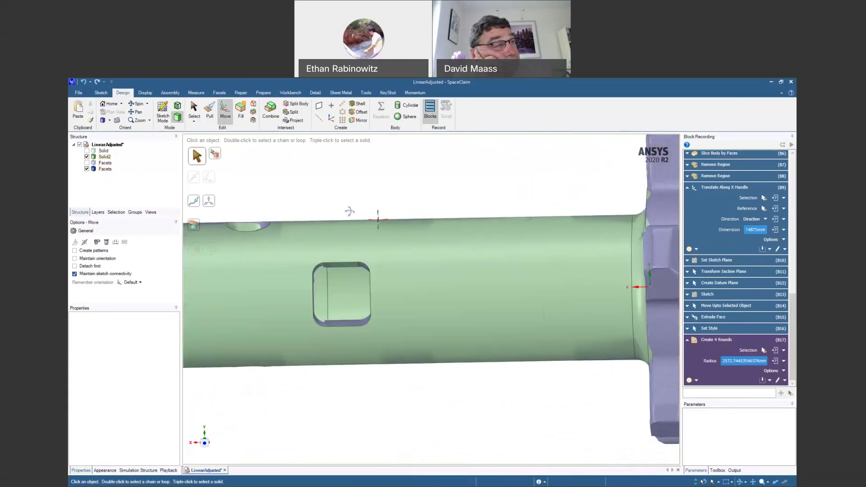
left_click_drag(296, 235, 397, 346)
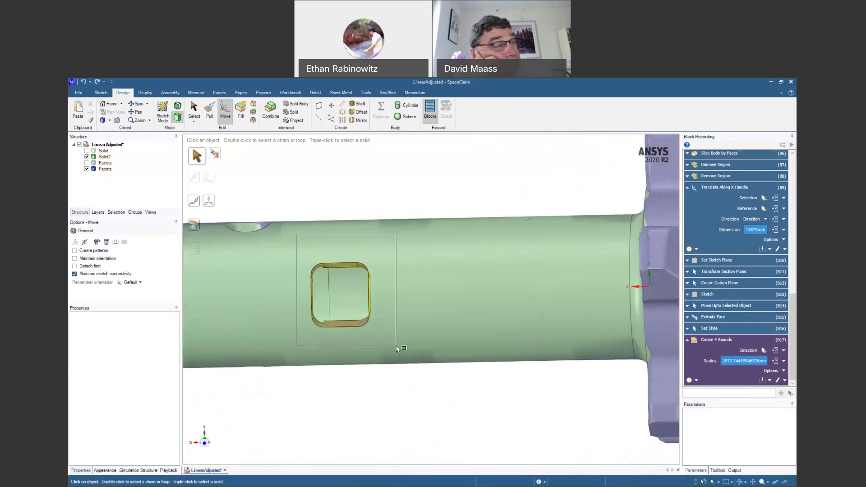
middle_click_drag(392, 336, 405, 295)
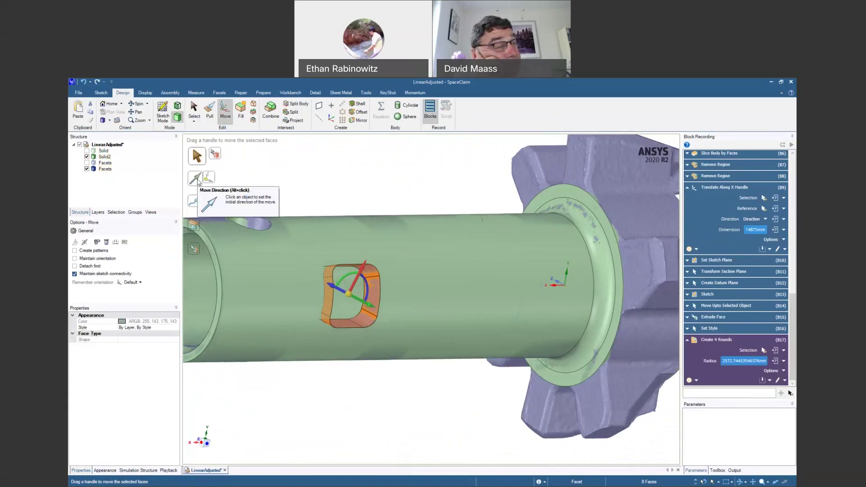
left_click(197, 180)
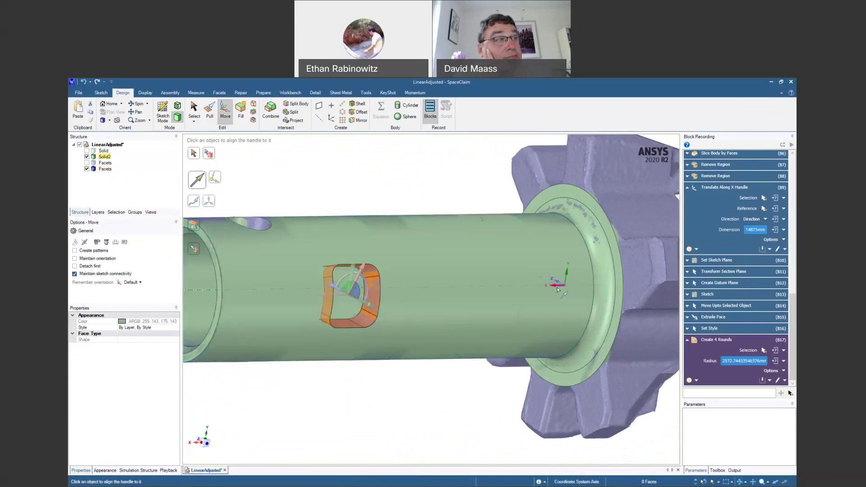
left_click(559, 288)
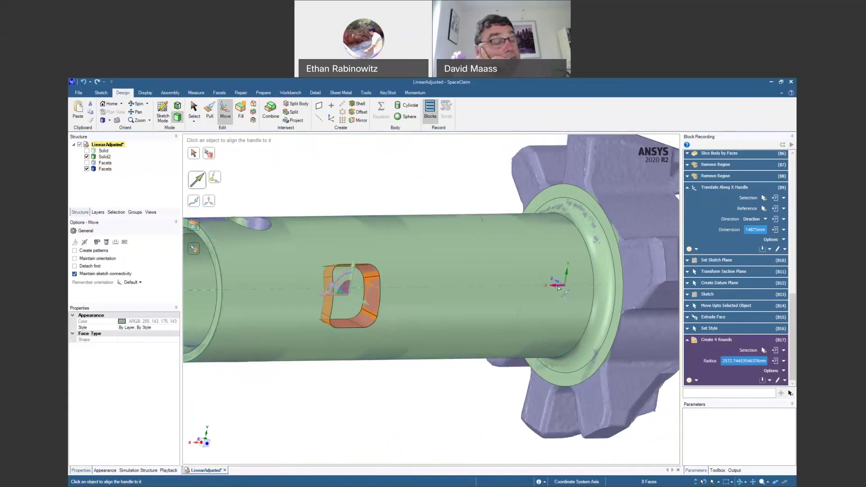
left_click(531, 306)
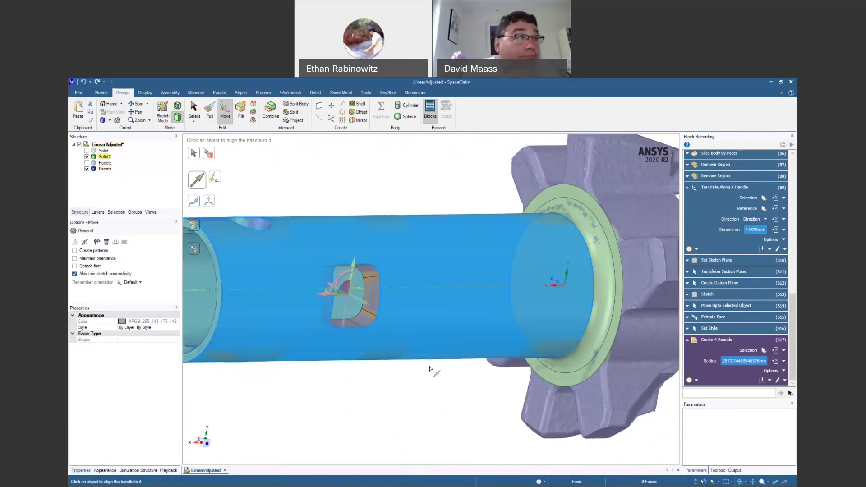
middle_click_drag(396, 399, 260, 375)
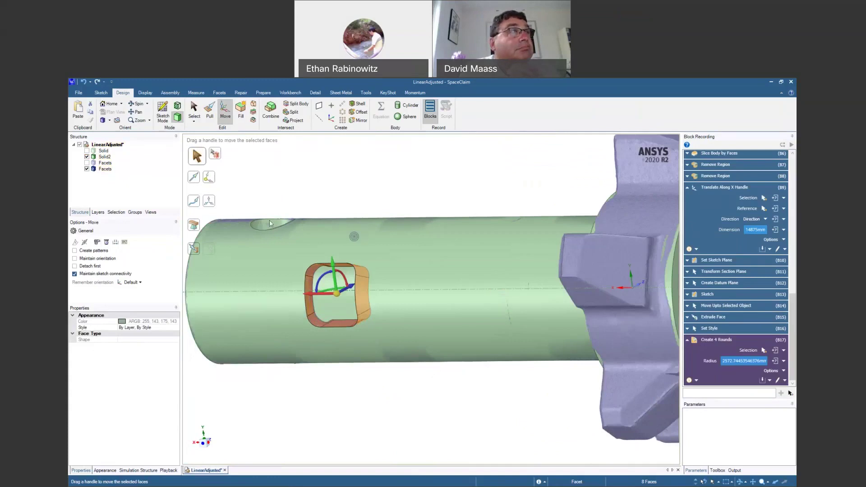
Make Solid2 transparent and clear the selection.
right_click(106, 157)
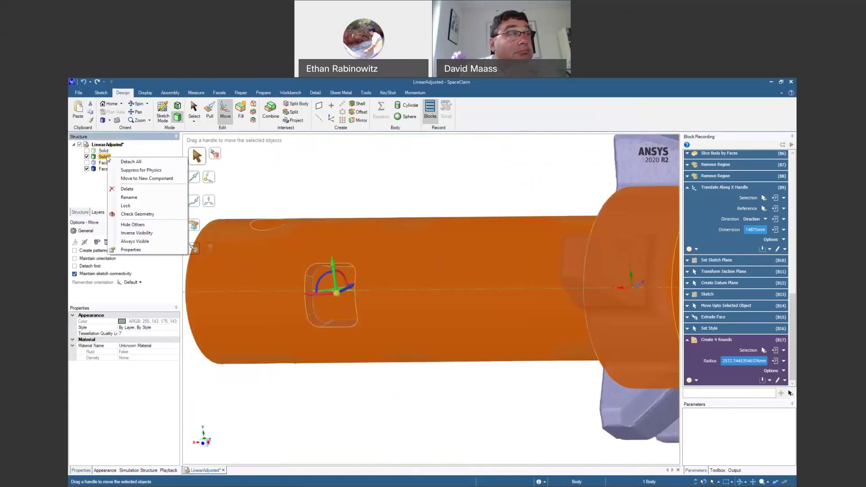
left_click(106, 157)
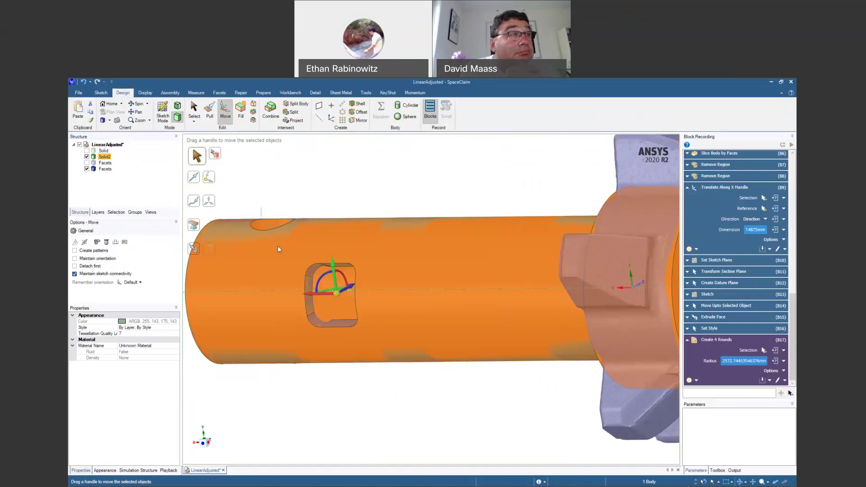
right_click(297, 179)
left_click(370, 145)
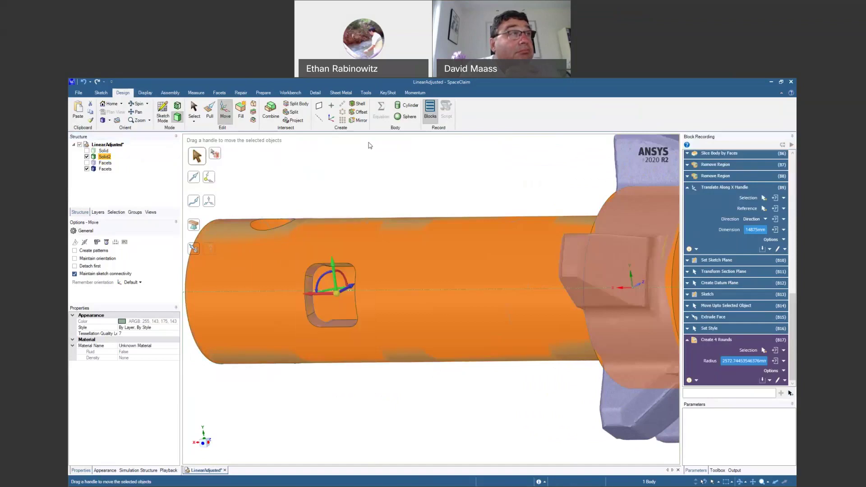
left_click(280, 238)
scroll(293, 272, "up", 3)
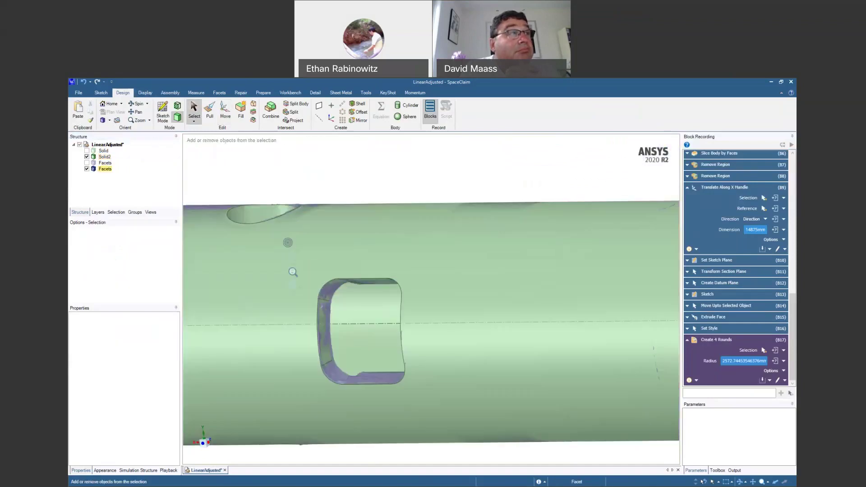
left_click(293, 270)
right_click(301, 310)
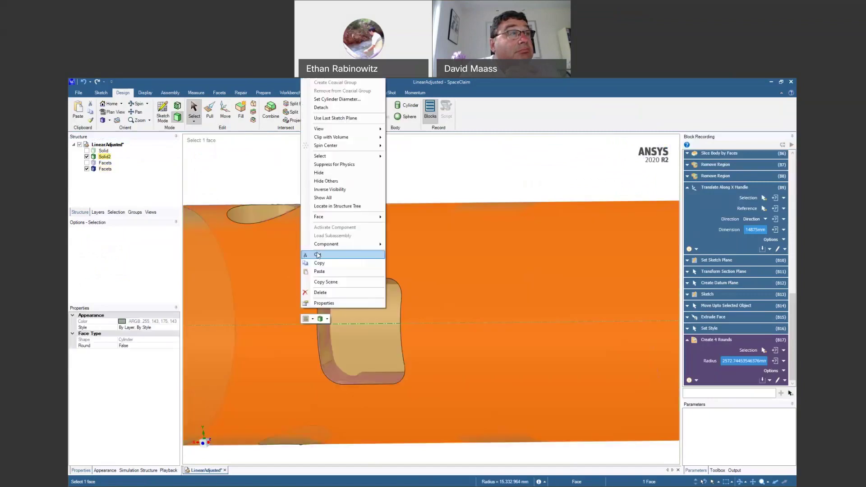
left_click(322, 317)
left_click(338, 328)
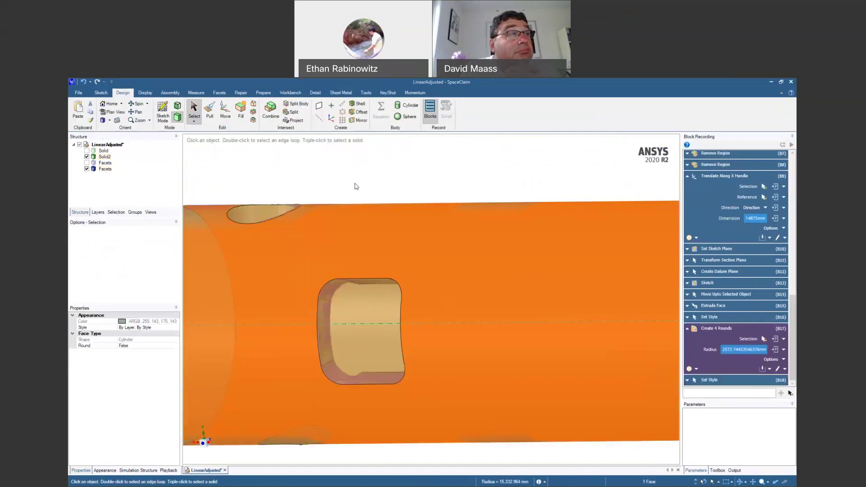
left_click(355, 184)
scroll(355, 185, "down", 3)
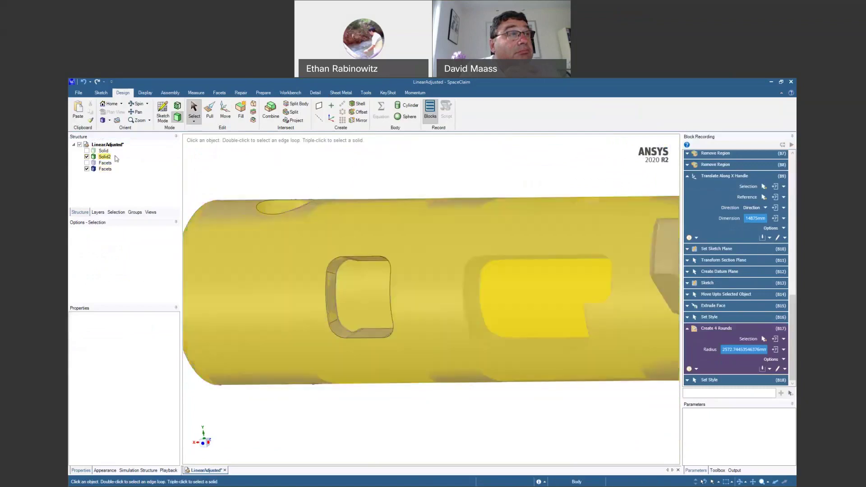
left_click(109, 158)
left_click(304, 170)
Select all eight faces of Solid2's slot for moving and anchor the move handle on the slot's end wall.
left_click_drag(309, 236, 409, 355)
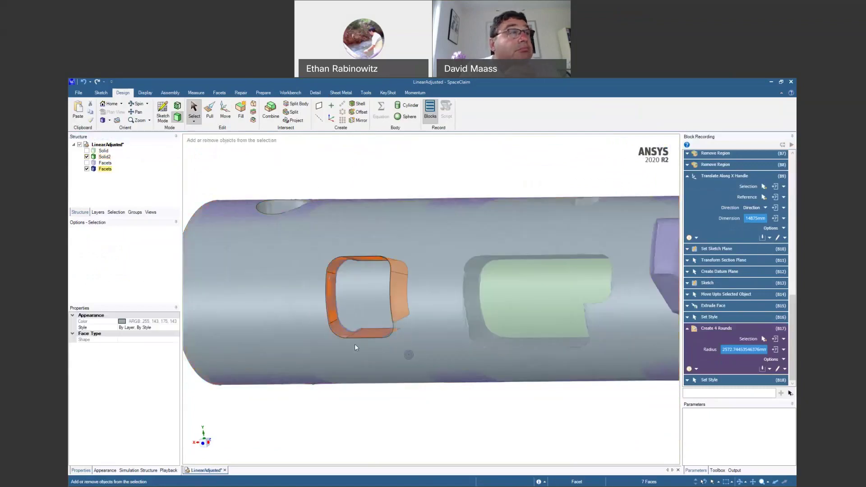
scroll(356, 344, "up", 4)
middle_click_drag(406, 340, 473, 329)
left_click(429, 318, "ctrl")
key("m")
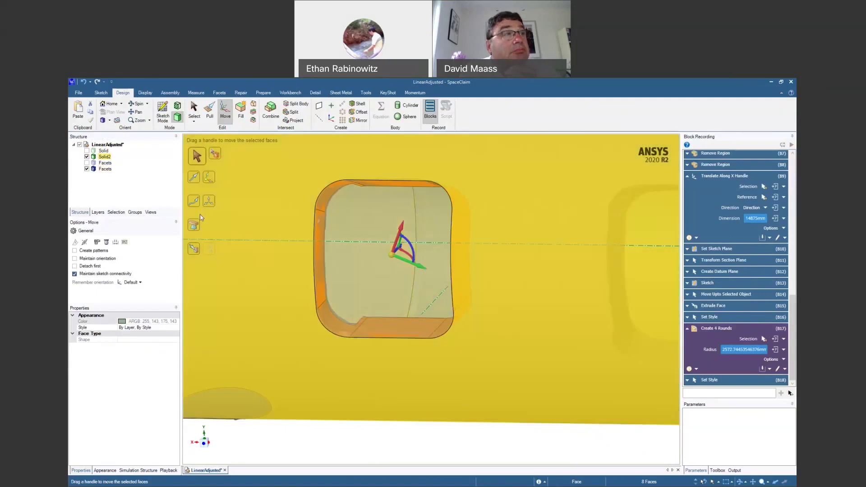
scroll(285, 238, "up", 3)
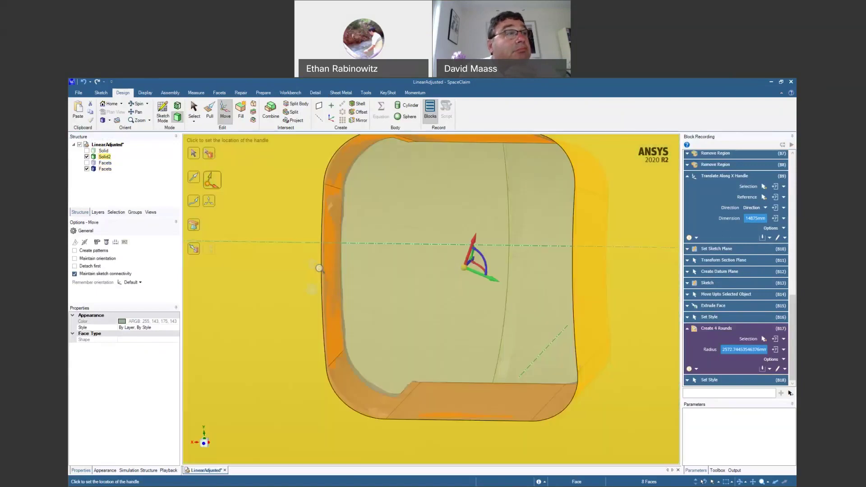
left_click(331, 270)
scroll(342, 278, "down", 4)
middle_click_drag(323, 236, 329, 254)
scroll(332, 253, "down", 3)
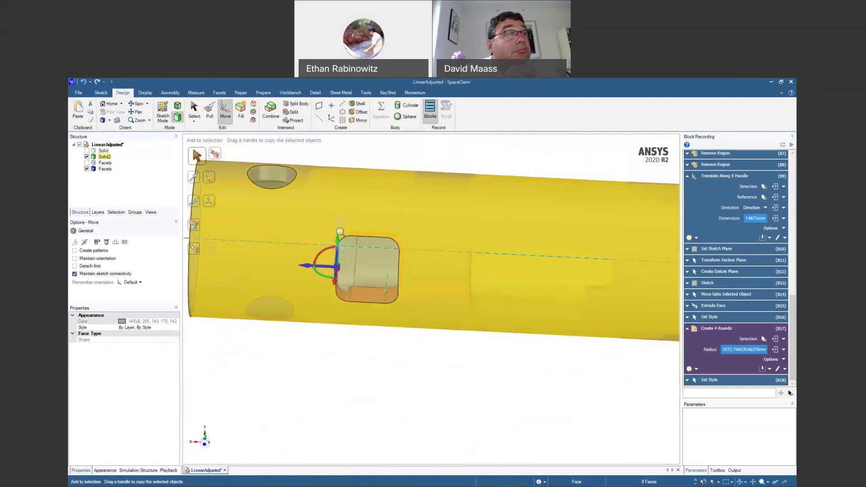
mouse_move(458, 277)
middle_mouse_down()
mouse_move(472, 273)
mouse_move(461, 273)
middle_mouse_up()
Copy the slot faces along the shaft axis up to the near end wall of the larger scanned slot.
left_click(310, 263)
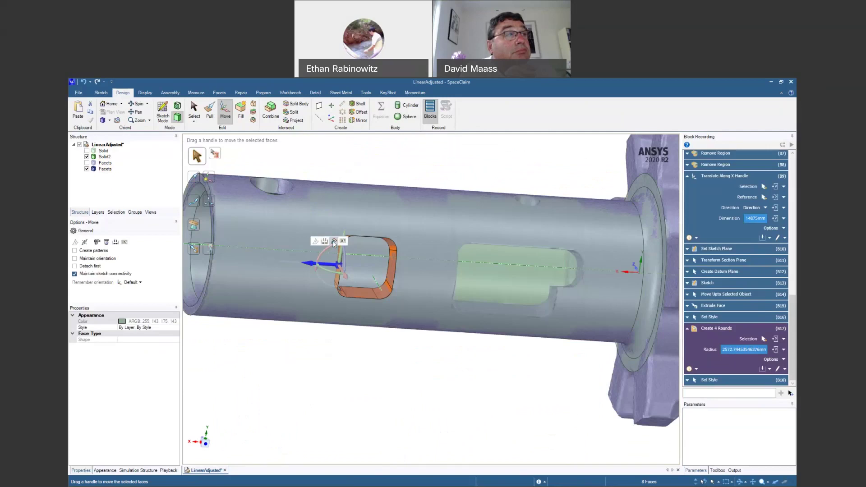
left_click(334, 243)
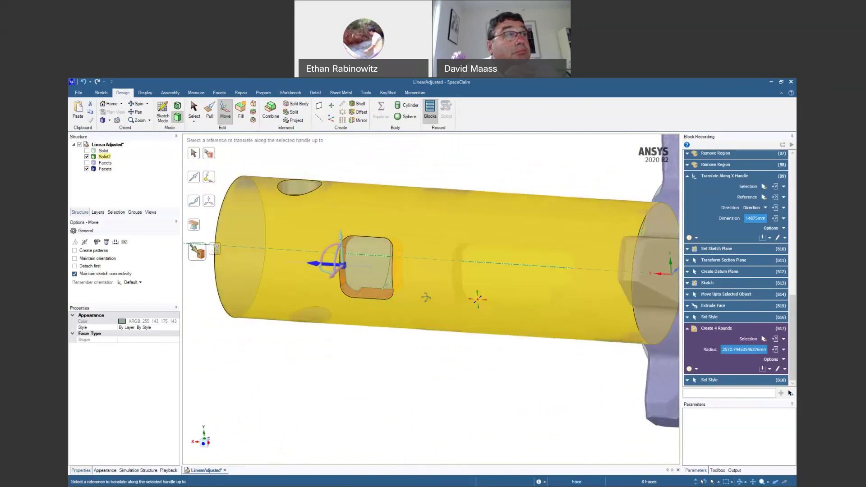
scroll(440, 288, "up", 5)
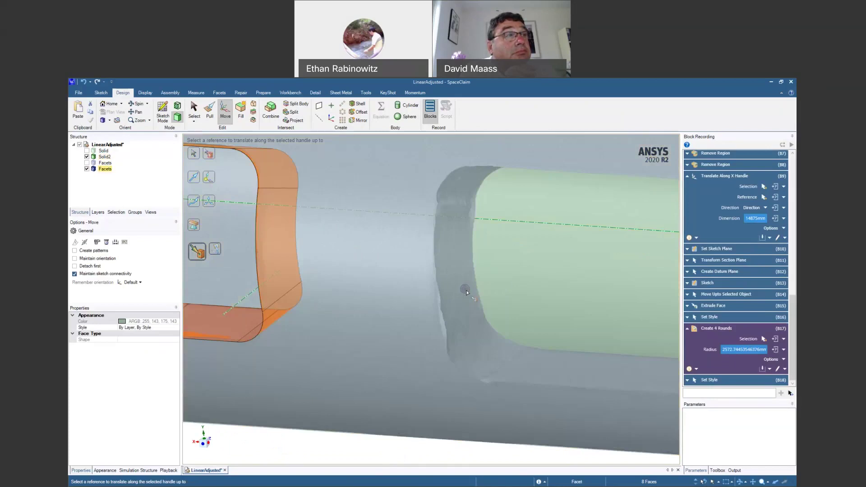
left_click(466, 291)
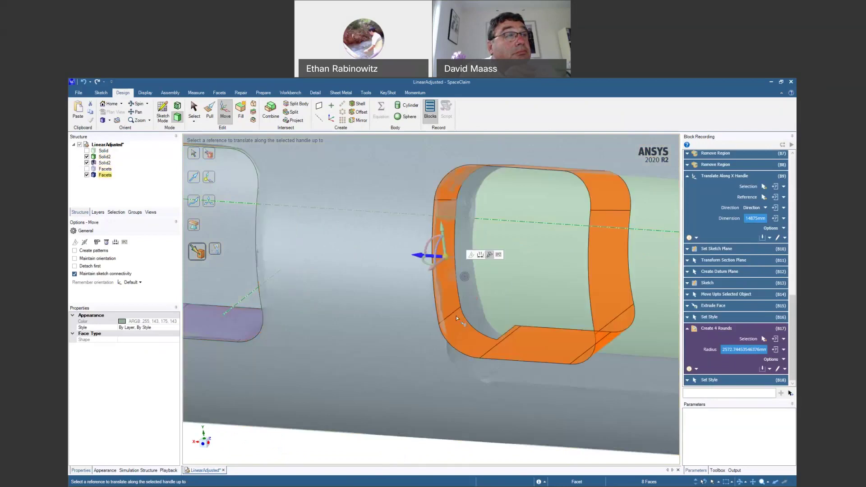
scroll(453, 367, "down", 3)
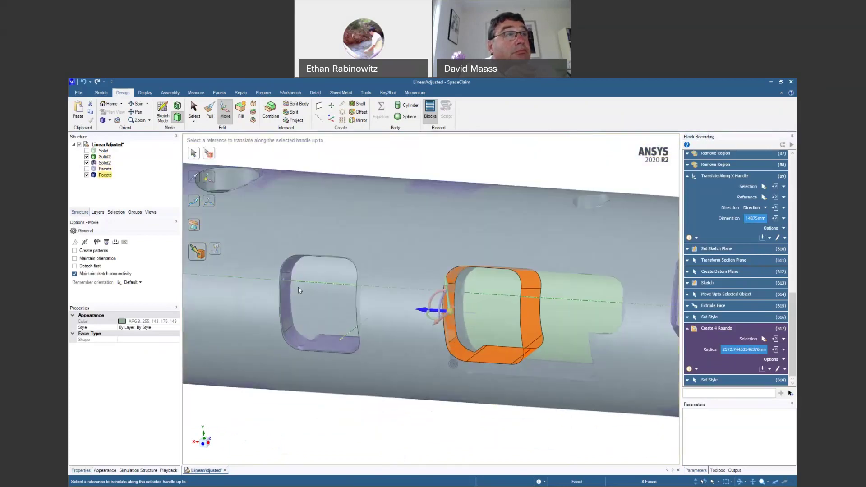
mouse_move(416, 342)
middle_mouse_down()
mouse_move(453, 336)
mouse_move(432, 340)
middle_mouse_up()
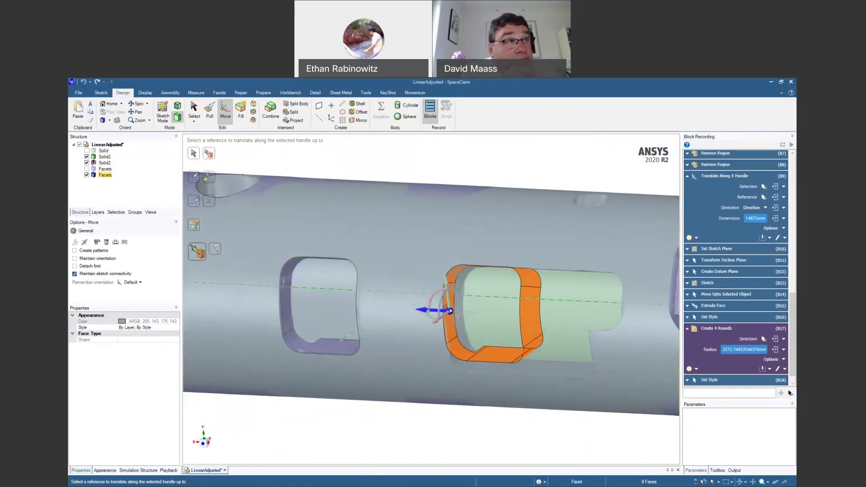
middle_click_drag(445, 373, 501, 376)
left_click(415, 417)
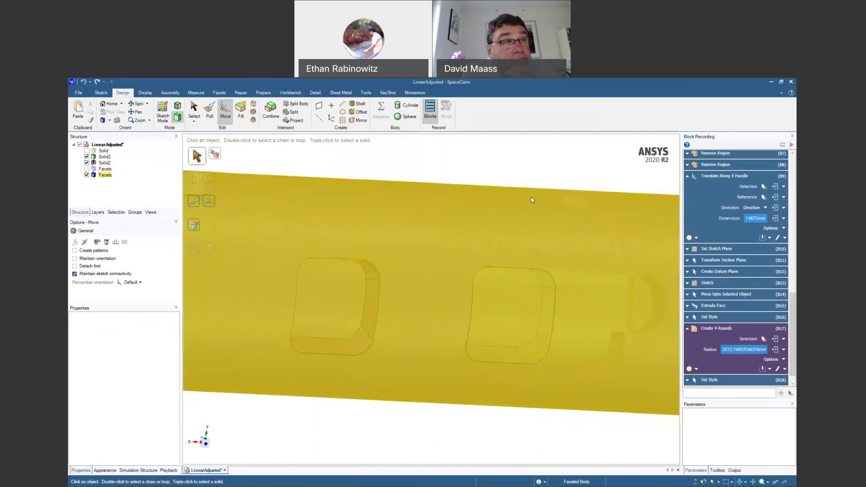
Hide the scanned facets and the original Solid2 so only the copied slot faces are displayed.
scroll(537, 205, "down", 2)
mouse_move(524, 200)
middle_mouse_down()
mouse_move(563, 198)
mouse_move(543, 187)
mouse_move(624, 188)
mouse_move(514, 288)
mouse_move(570, 232)
mouse_move(575, 194)
mouse_move(526, 201)
middle_mouse_up()
scroll(366, 313, "up", 4)
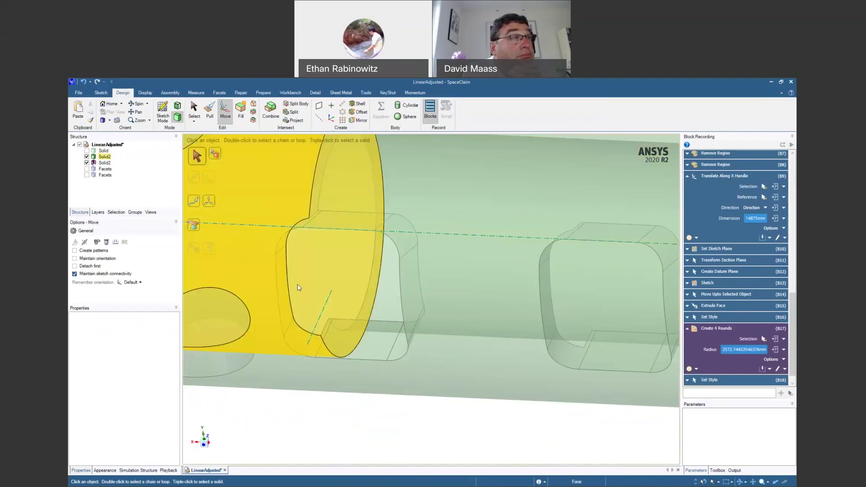
left_click(325, 328)
triple_click(402, 306)
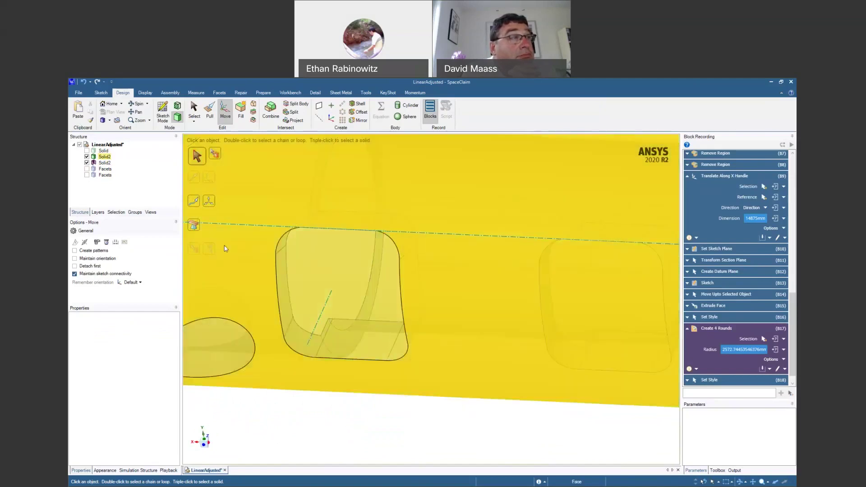
left_click(87, 158)
middle_click_drag(516, 271, 446, 291, "ctrl")
middle_click_drag(286, 266, 412, 350, "ctrl")
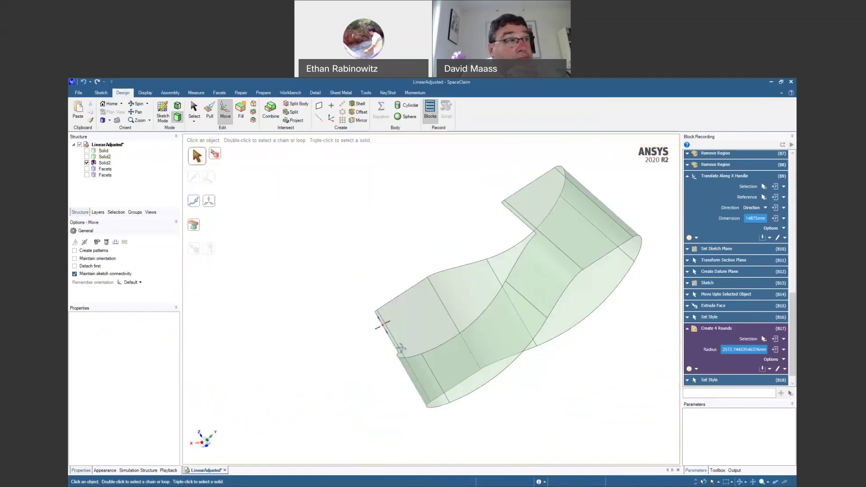
Try to fill the copied slot surface from selected edges along its rim, and undo both fills.
left_click(395, 348)
left_click(399, 356, "ctrl")
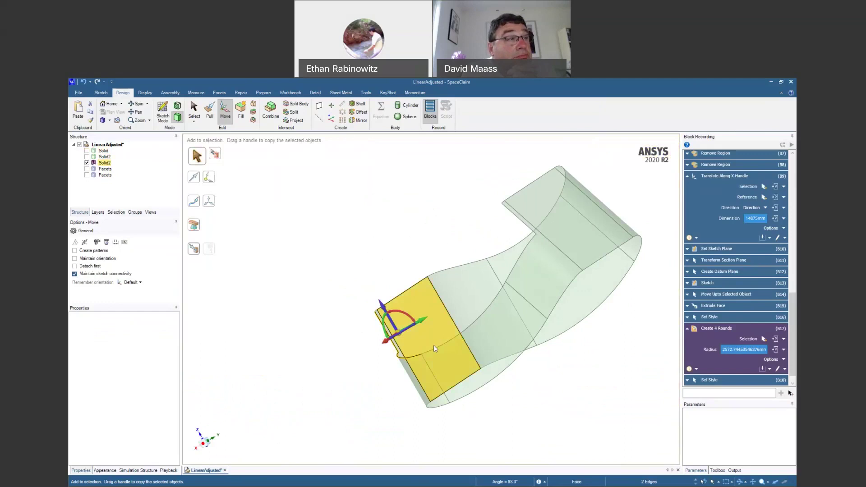
left_click(435, 350, "ctrl")
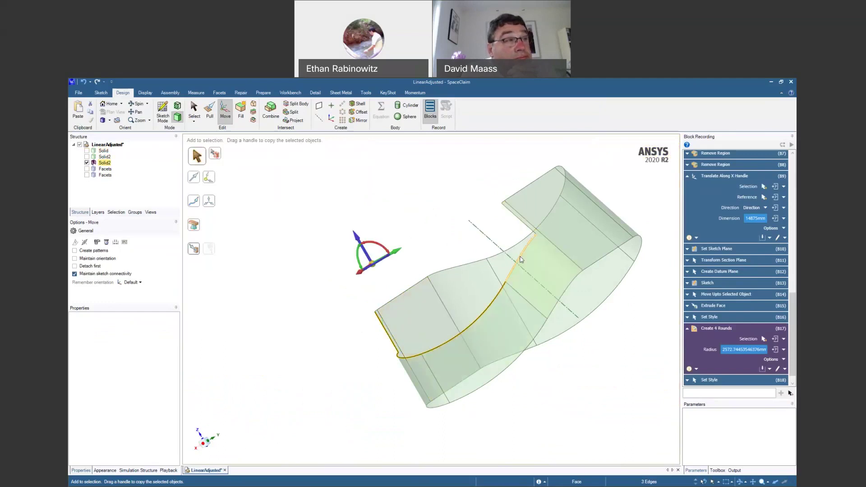
left_click(529, 236, "ctrl")
key("f")
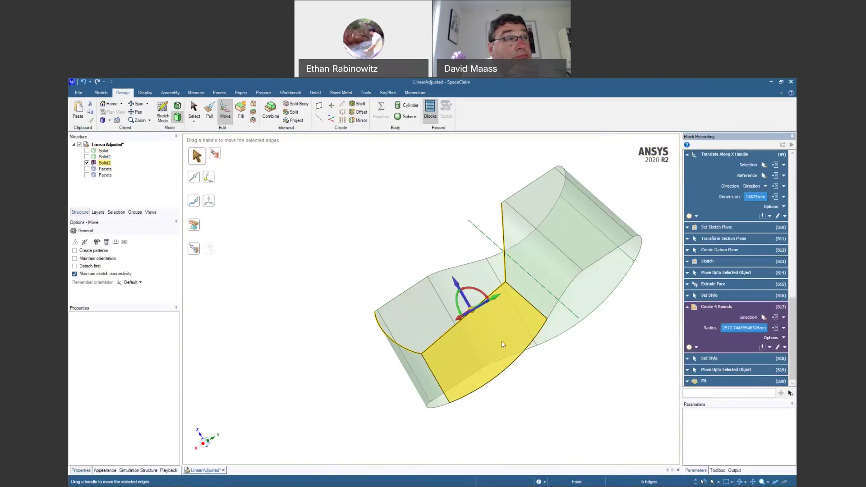
key("f")
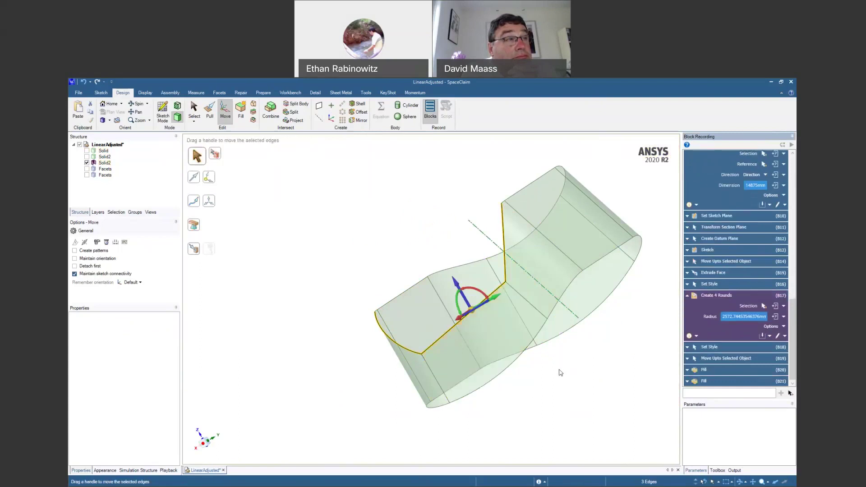
key("ctrl+z")
key("ctrl+z")
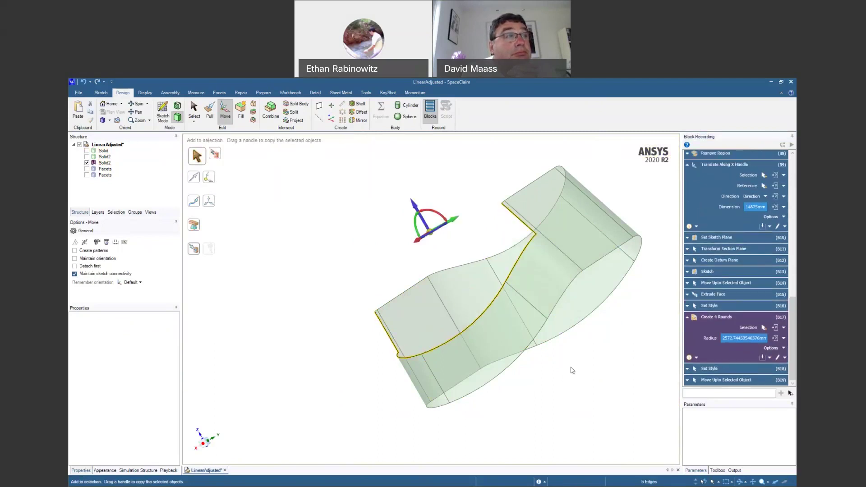
Extend the copied slot surface outward by pulling the three connected edges along its open rim.
key("p")
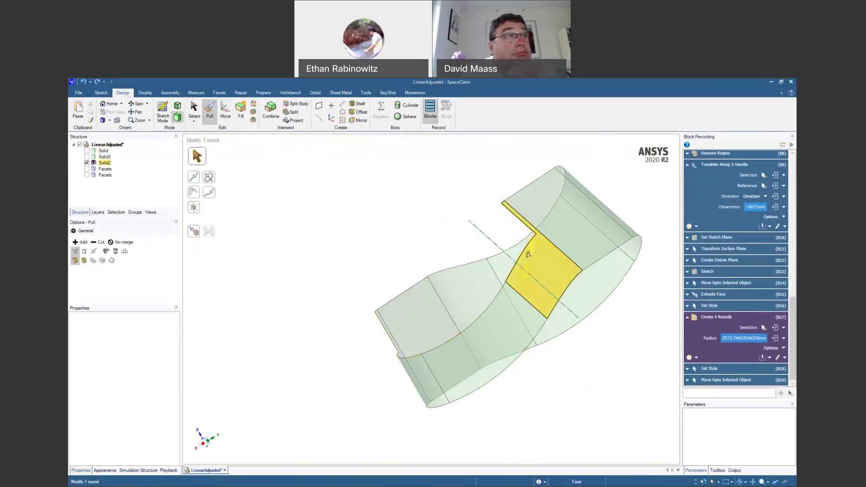
left_click(520, 251)
left_click(489, 305, "ctrl")
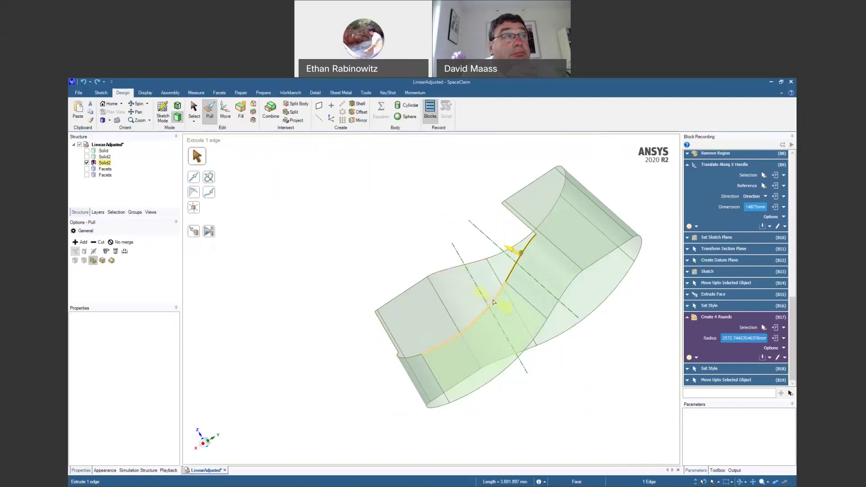
left_click_drag(511, 406, 460, 362)
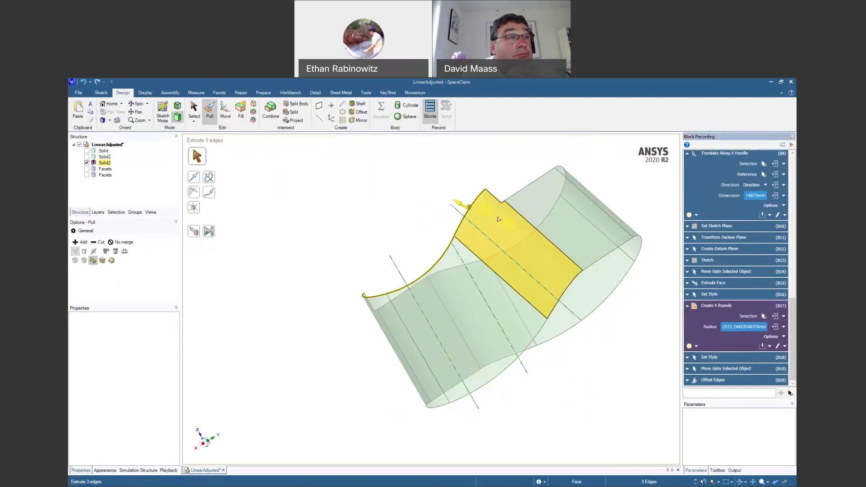
middle_click_drag(640, 383, 590, 397)
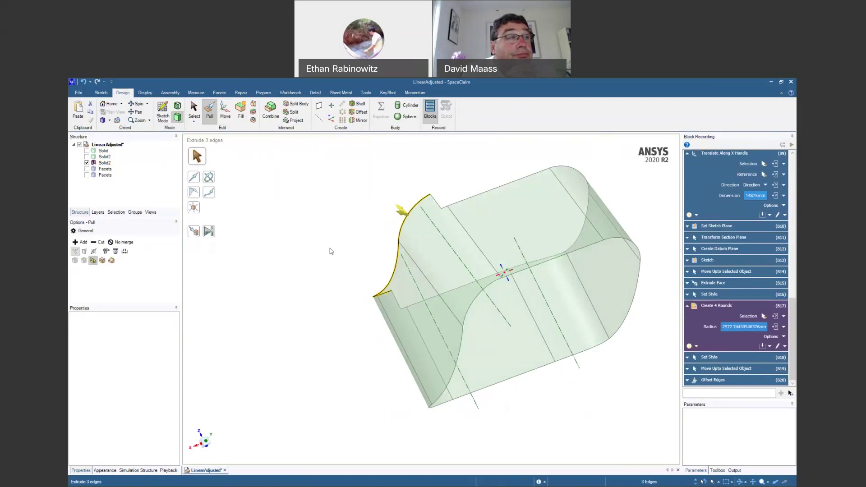
Show the original Solid2 and cut it with the extended slot surface using Combine, removing the region inside the slot.
left_click(87, 157)
scroll(401, 264, "down", 3)
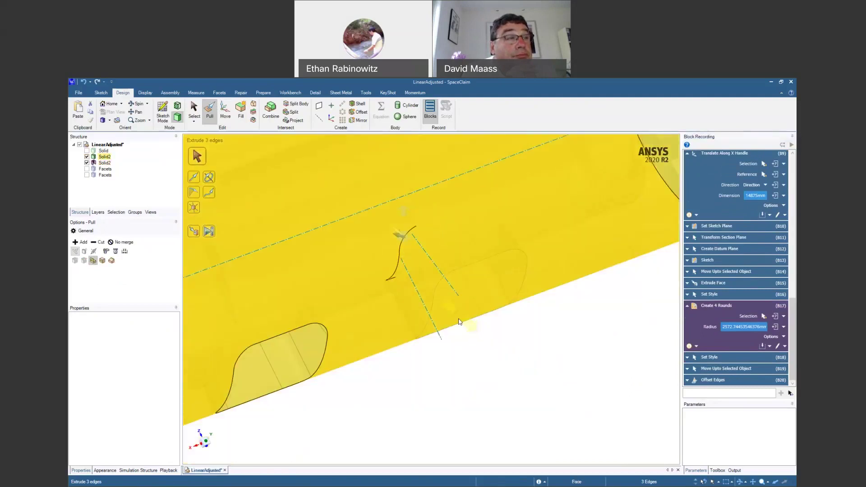
left_click(390, 290)
middle_click_drag(503, 383, 498, 355)
left_click(498, 356)
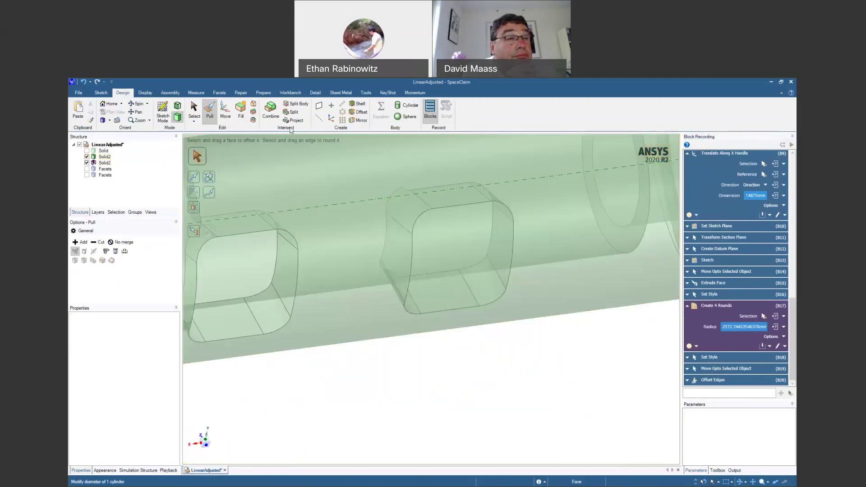
left_click(267, 110)
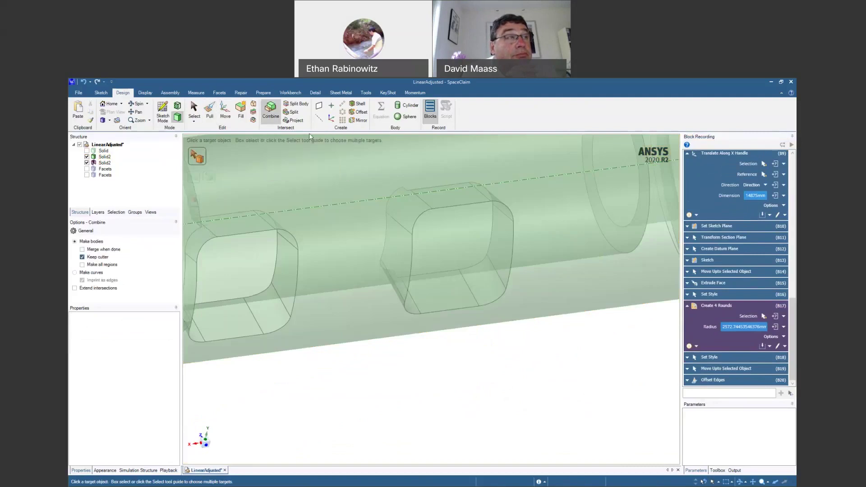
left_click(347, 180)
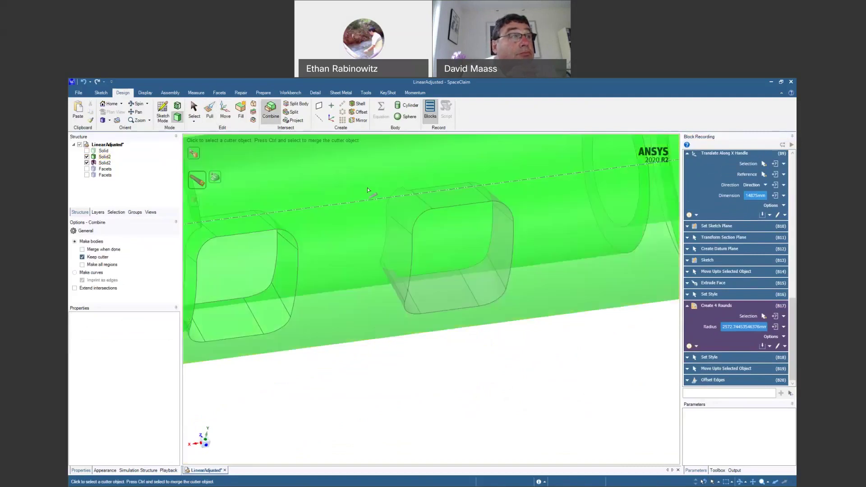
left_click(412, 217)
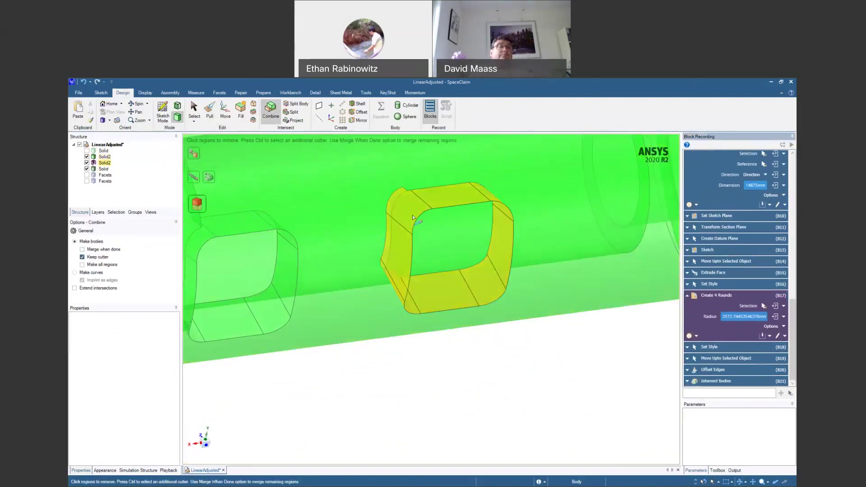
left_click(450, 239)
middle_click_drag(470, 353, 375, 421)
key("Escape")
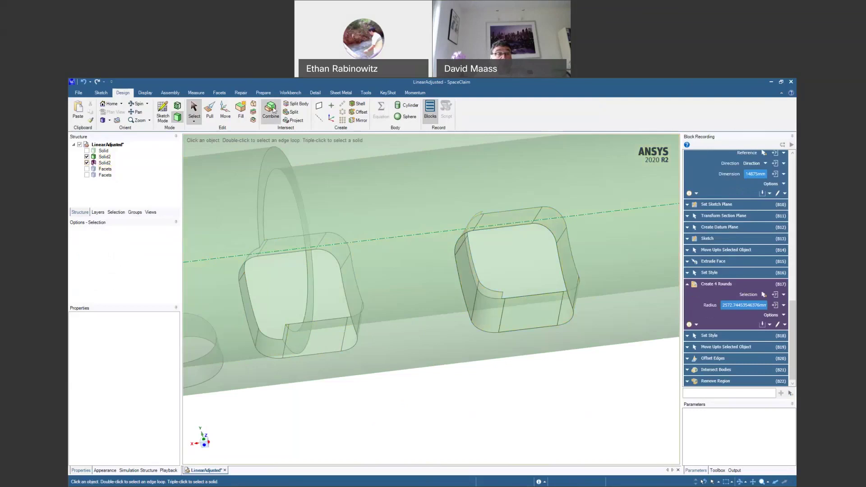
Hide the slot surface used as the cutter and show the scanned facets together with the cut solid.
left_click(88, 164)
middle_click_drag(616, 404, 496, 398)
left_click(87, 175)
scroll(506, 395, "down", 3)
mouse_move(509, 399)
middle_mouse_down()
mouse_move(465, 384)
mouse_move(517, 388)
middle_mouse_up()
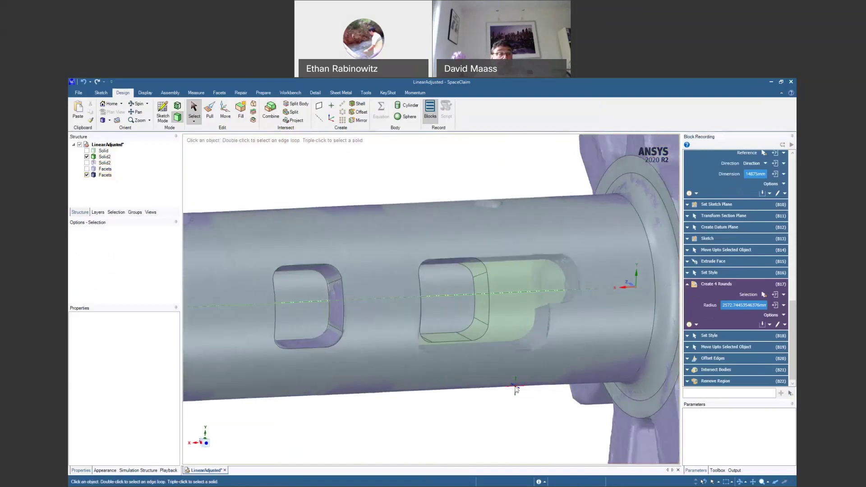
Pull the new slot's lower side face up to the matching scanned facets.
key("p")
mouse_move(449, 338)
middle_mouse_down("shift")
mouse_move(443, 384)
mouse_move(448, 343)
middle_mouse_up("shift")
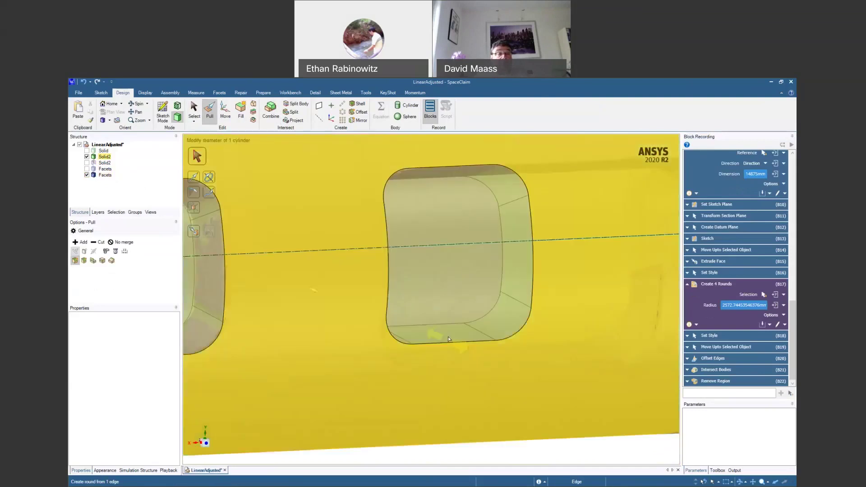
left_click(448, 336)
left_click(447, 336)
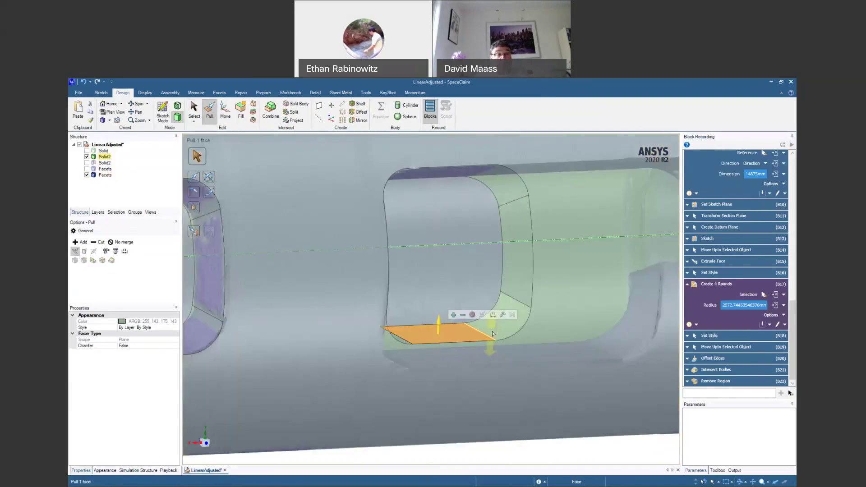
left_click(503, 316)
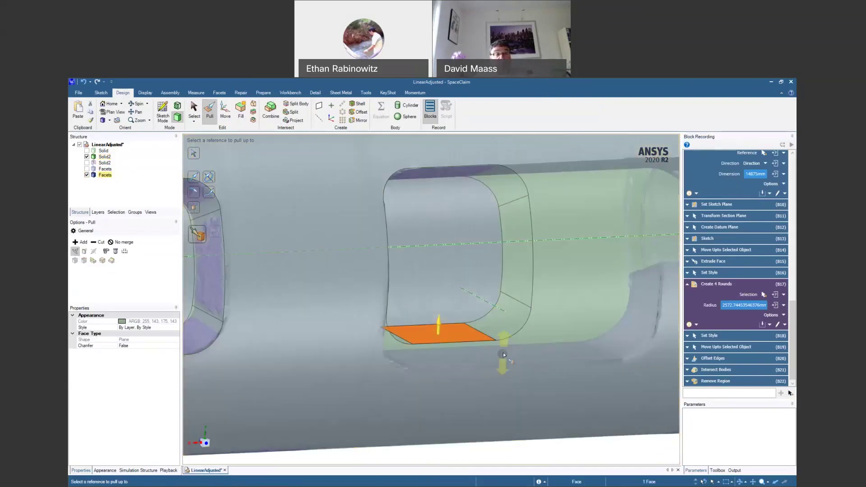
left_click(503, 354)
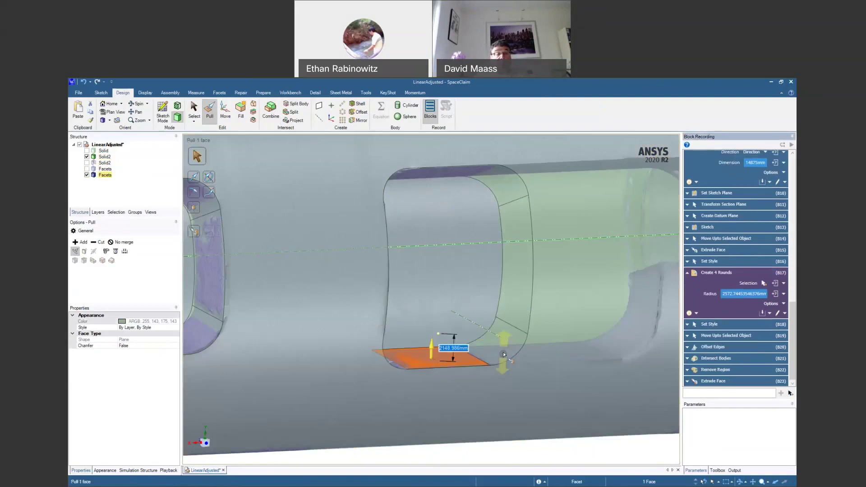
Add a ruler dimension from the slot's lower side face to its upper one and set it to 15000 mm.
scroll(485, 391, "down", 3)
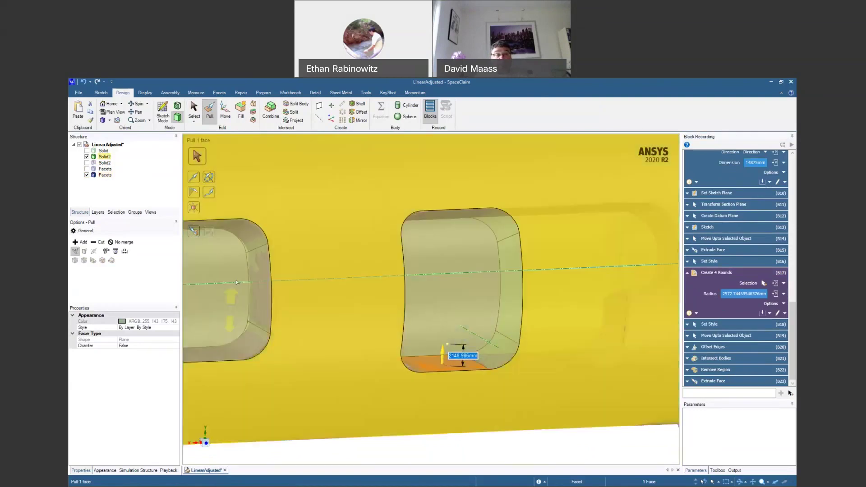
scroll(257, 297, "down", 1)
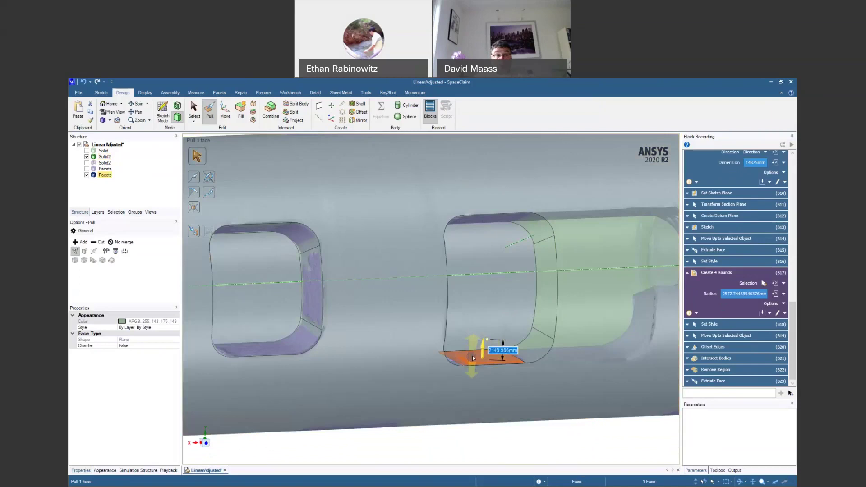
mouse_move(473, 358)
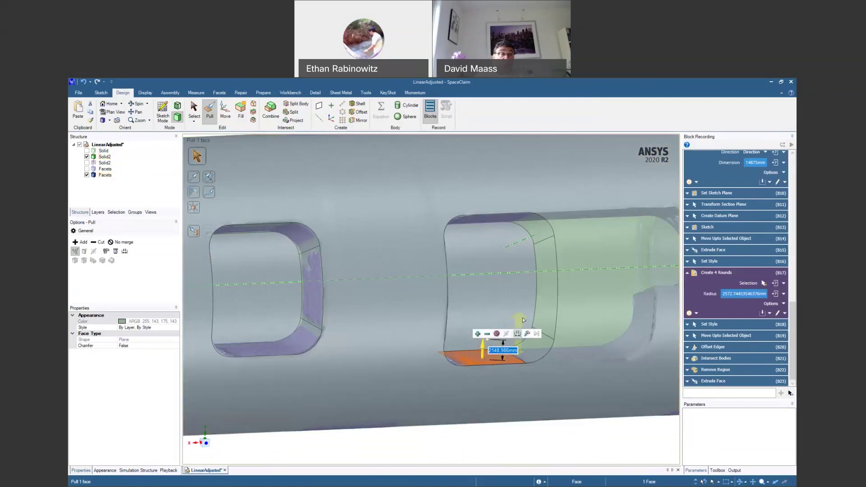
left_click(517, 333)
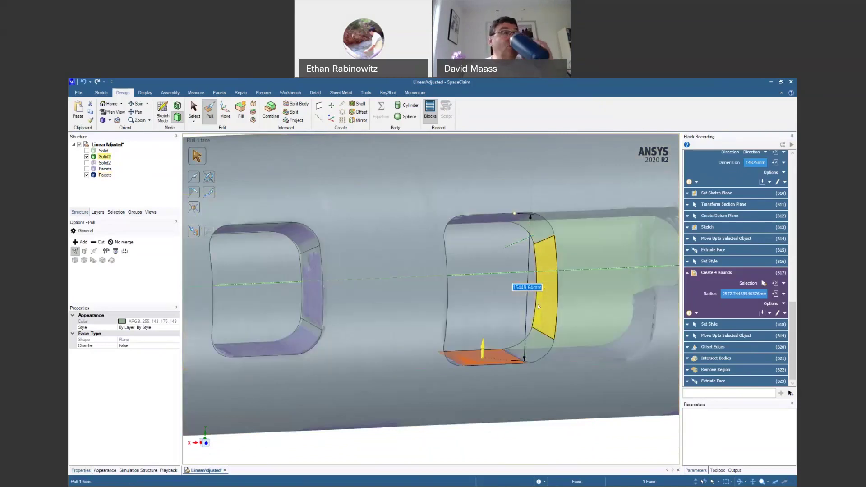
type("15000")
key("Return")
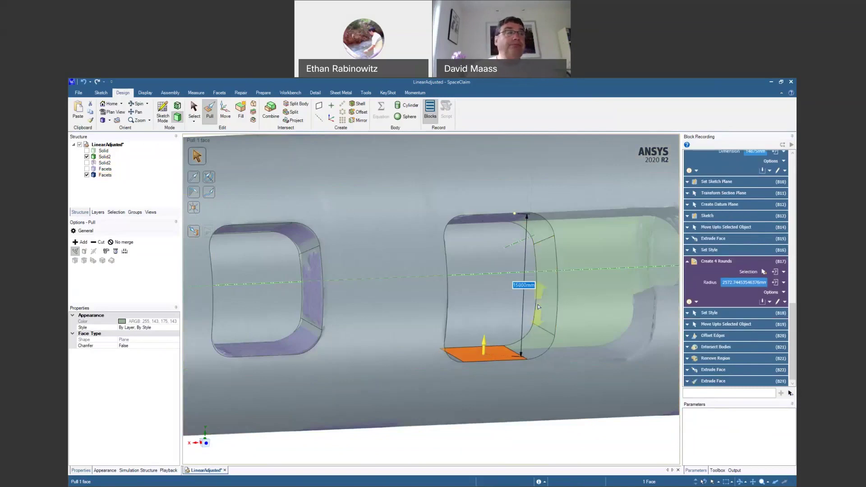
Expand the latest Extrude Face block in the recording to check how its distance was captured.
left_click(717, 382)
left_click(688, 381)
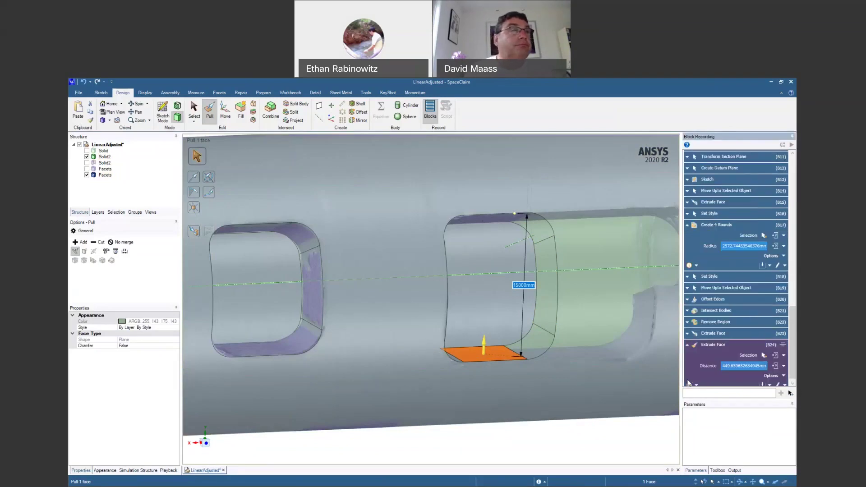
left_click(732, 360)
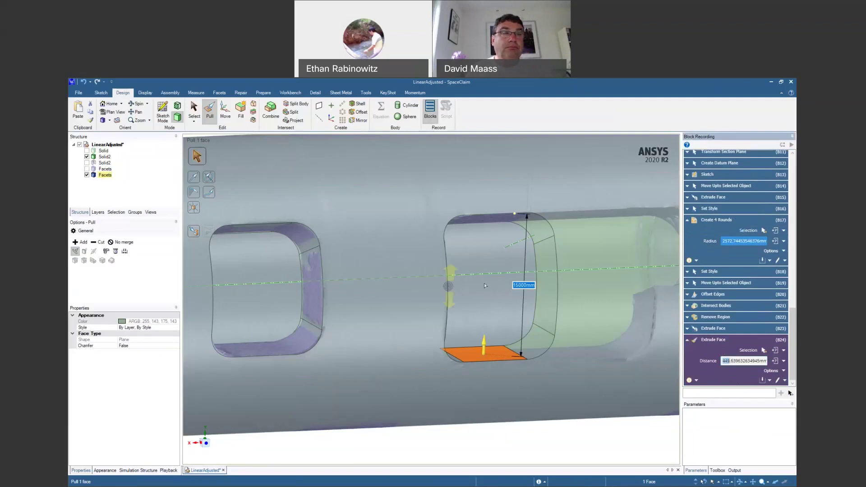
Set the ruler dimension across the slot's side faces to 15500 mm.
left_click(522, 285)
left_click_drag(517, 286, 524, 286)
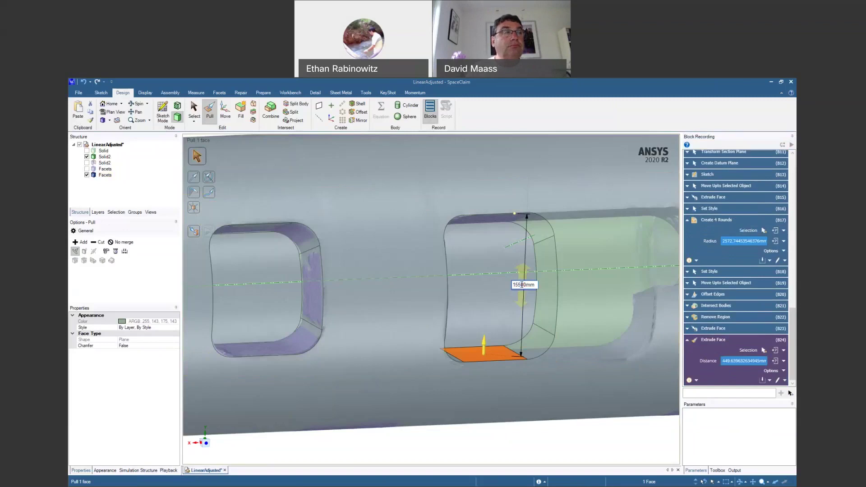
double_click(521, 286)
type("15500")
key("Return")
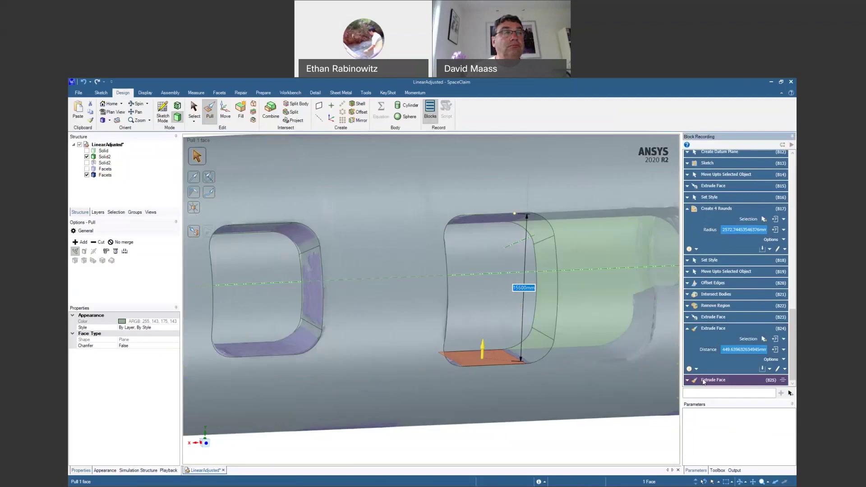
Expand the newest Extrude Face block and the up-to-facets one to compare their recorded parameters.
left_click(687, 380)
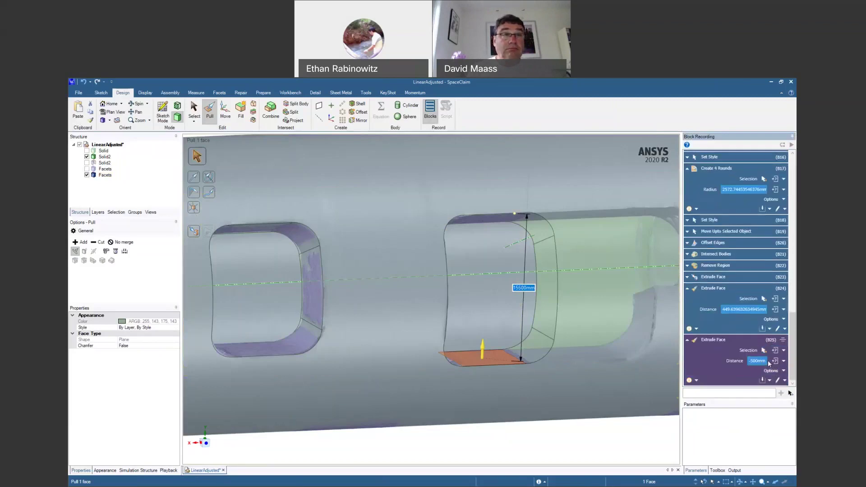
left_click(687, 277)
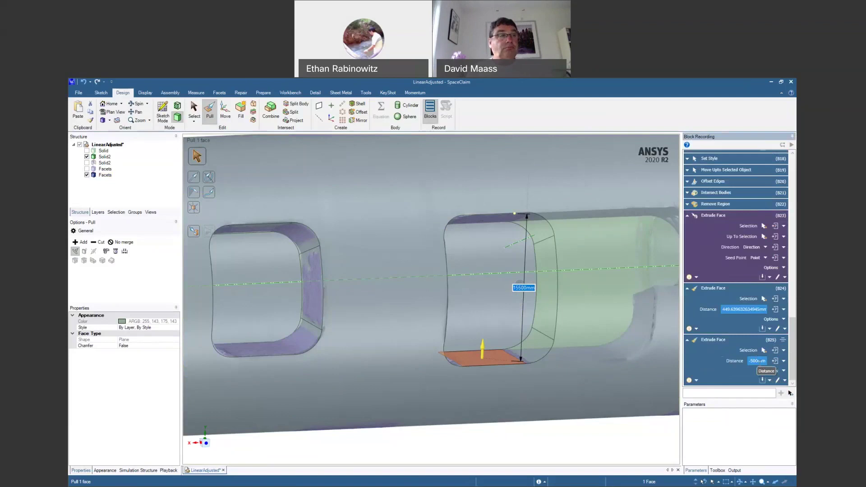
left_click(759, 360)
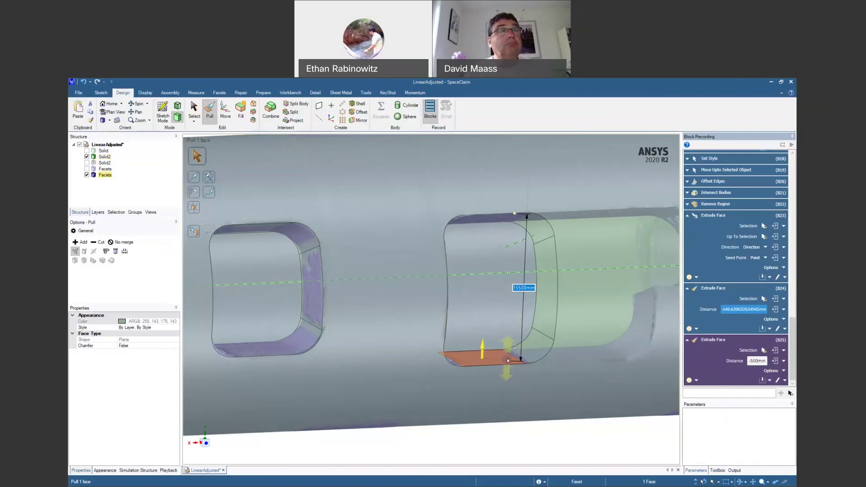
Pull the slot's far end wall along the shaft axis up to the end of the larger scanned slot.
left_click(542, 325)
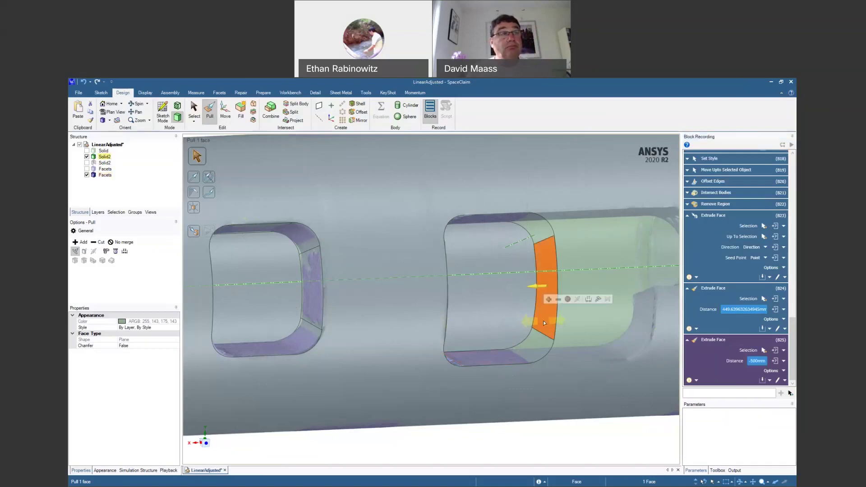
middle_click_drag(543, 321, 471, 322, "shift")
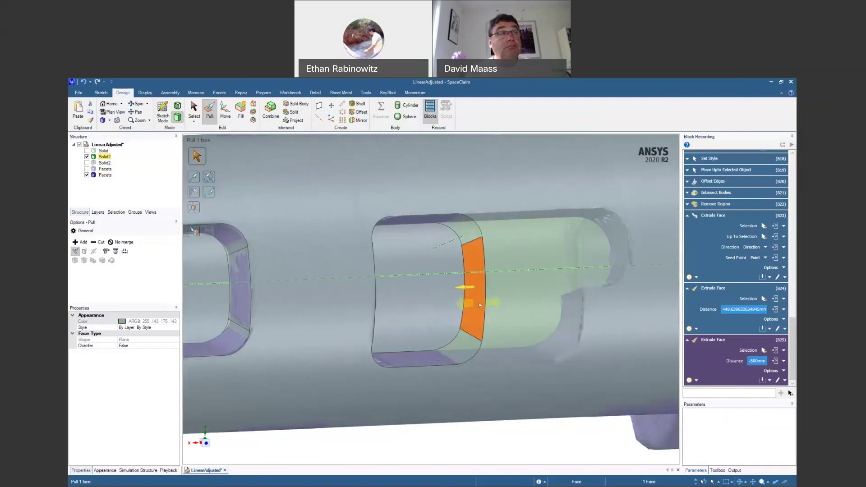
mouse_move(523, 282)
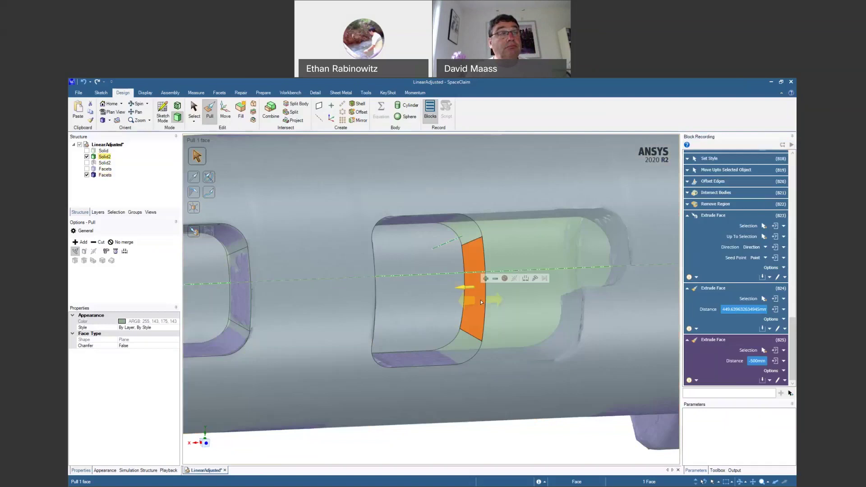
left_click(535, 278)
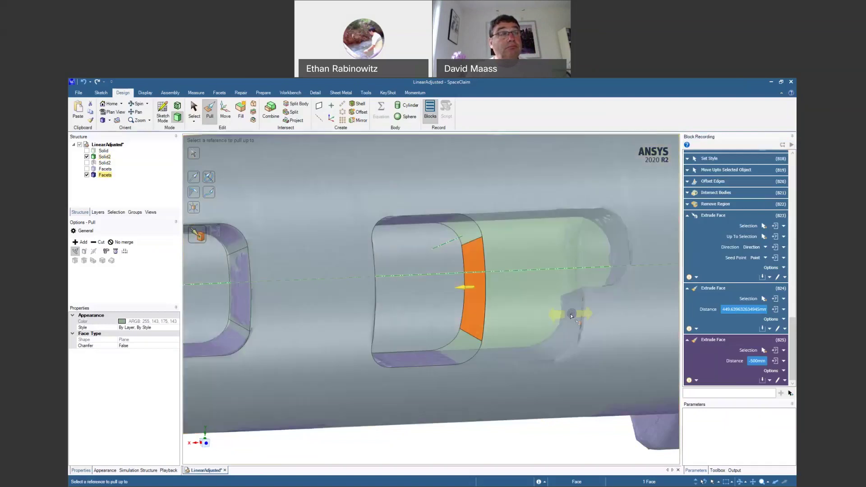
left_click(570, 315)
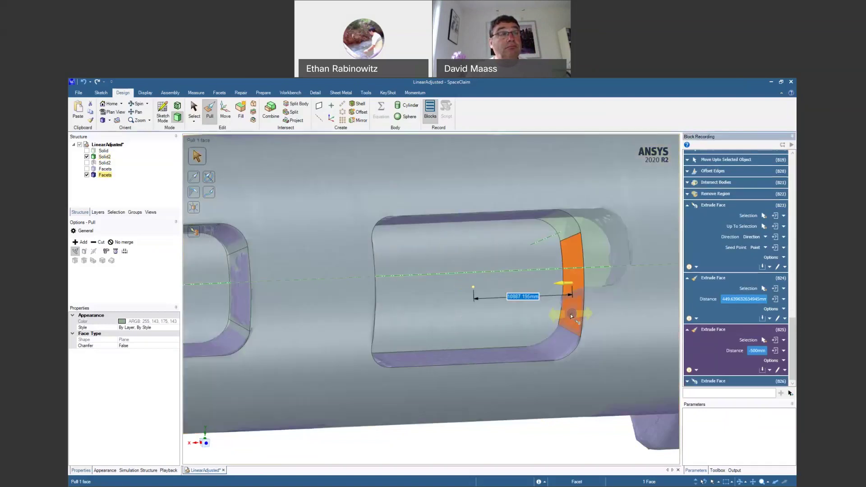
middle_click_drag(576, 309, 598, 303)
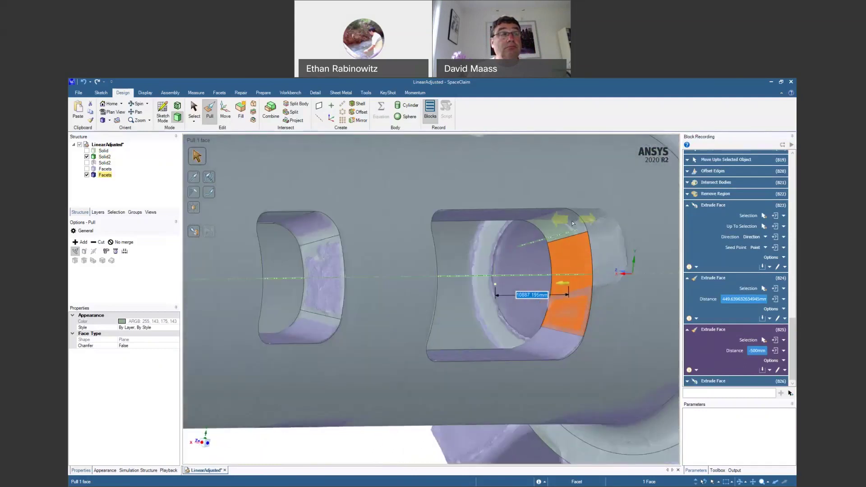
scroll(581, 280, "up", 5)
mouse_move(583, 298)
middle_mouse_down()
mouse_move(558, 296)
mouse_move(582, 286)
middle_mouse_up()
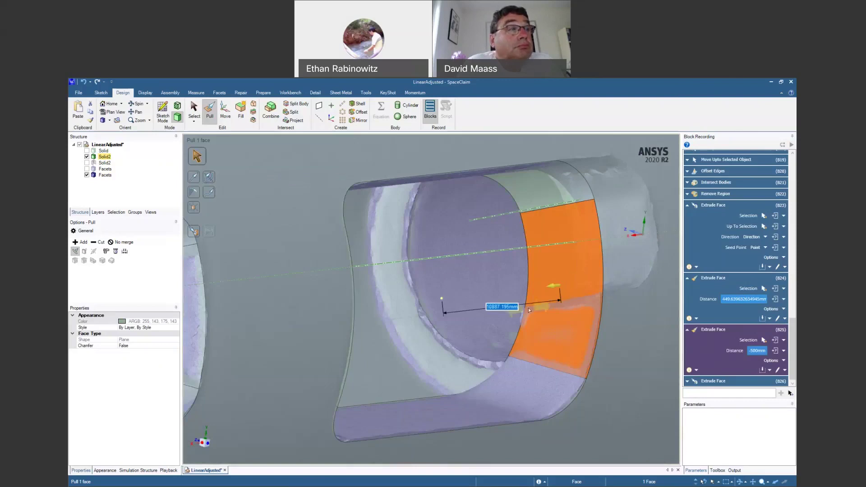
scroll(580, 339, "down", 5)
middle_click_drag(577, 338, 571, 317)
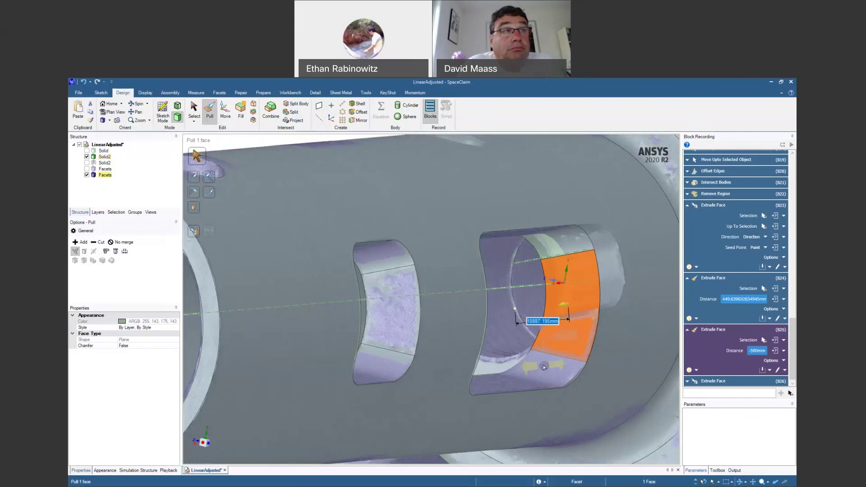
Sketch a line about 5250 mm long on the slot's end face, along the boundary of the deeper scanned recess.
scroll(589, 329, "up", 5)
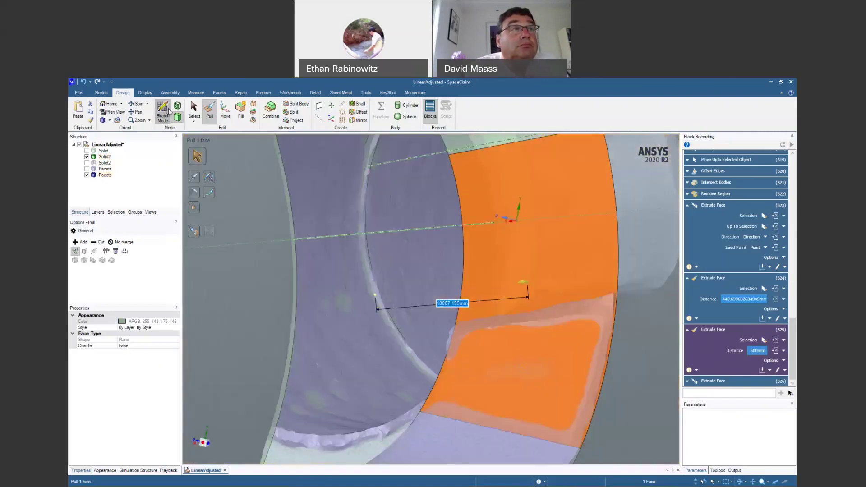
left_click(168, 111)
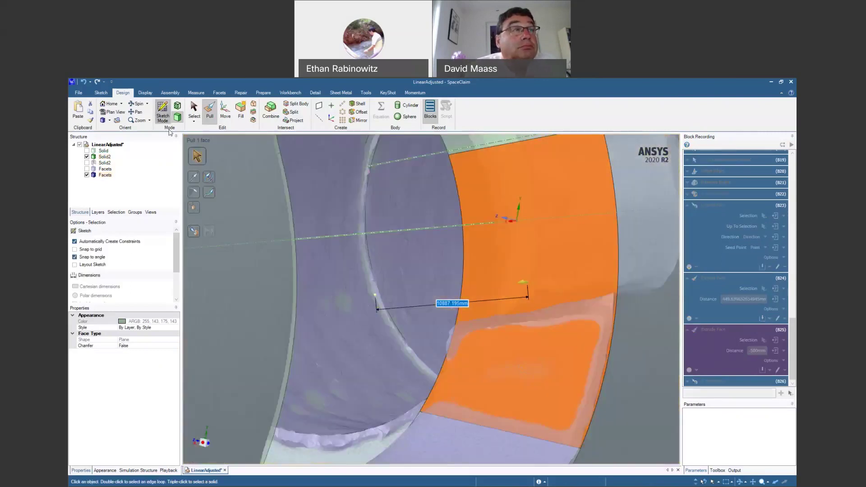
key("l")
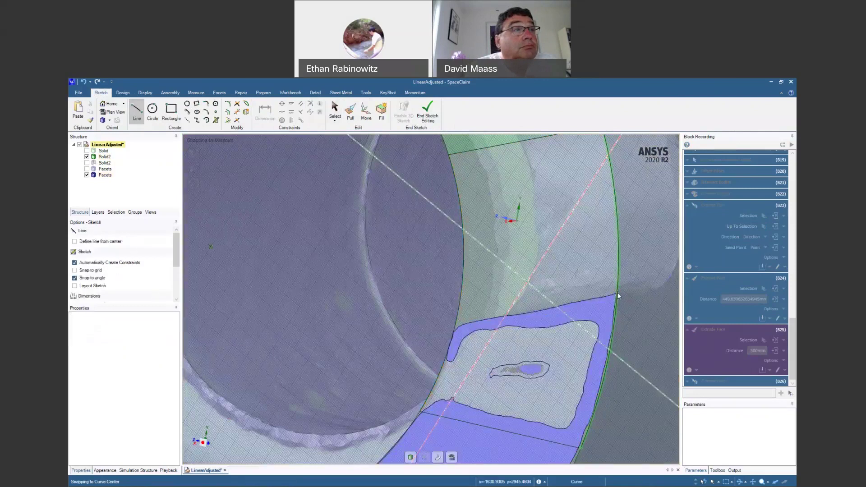
scroll(618, 297, "up", 3)
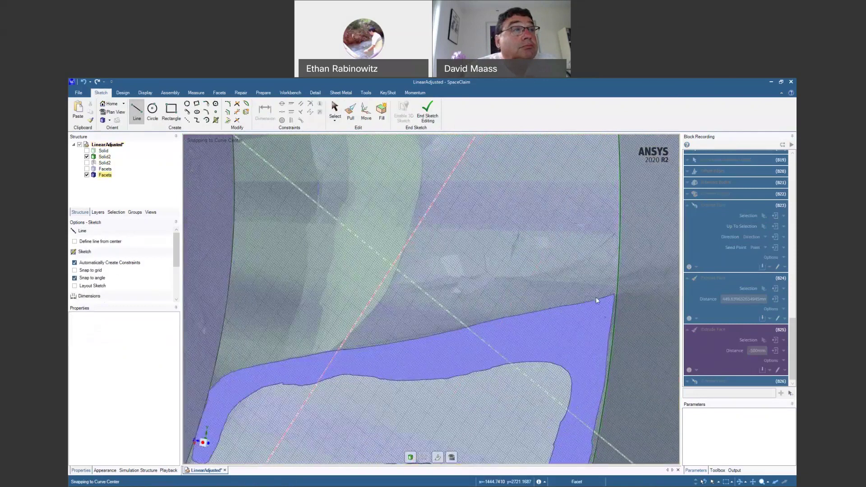
left_click(596, 297)
left_click(256, 367)
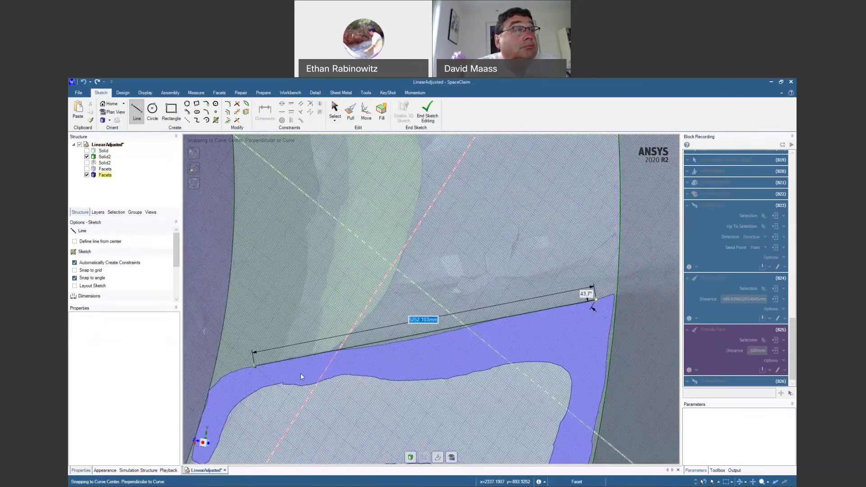
scroll(302, 373, "down", 2)
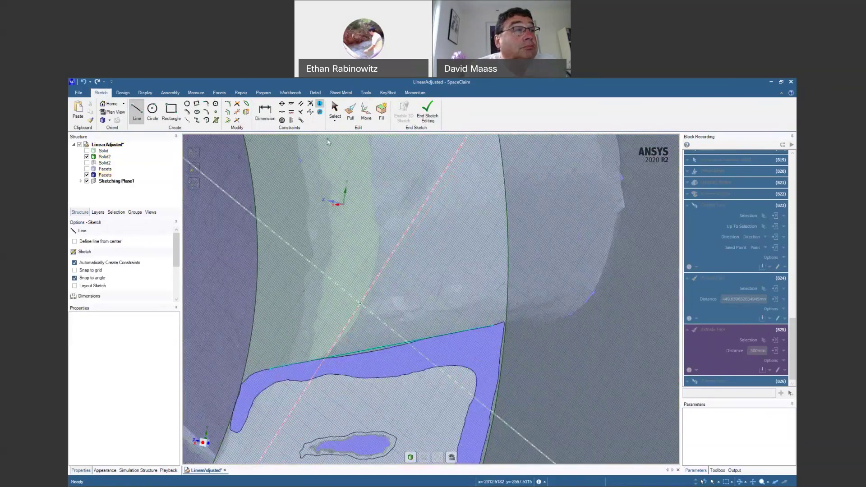
Extend both ends of the sketched line to the end face's edges and finish the sketch to split the face.
left_click(237, 104)
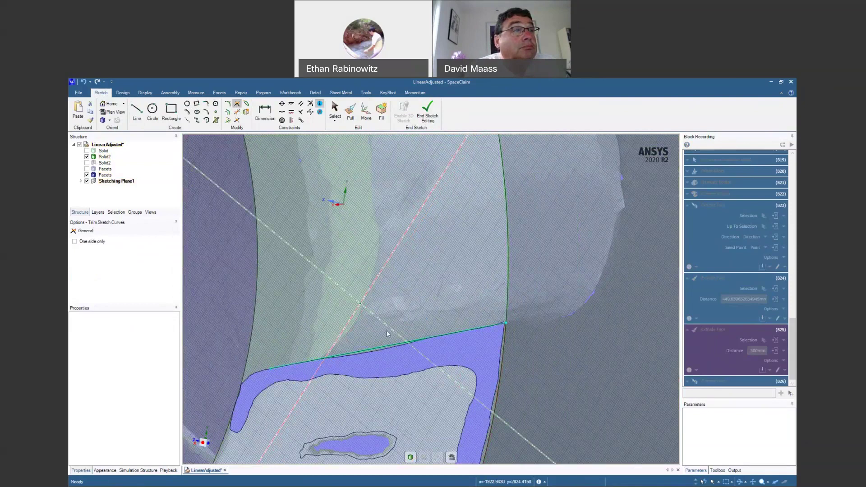
left_click(275, 367)
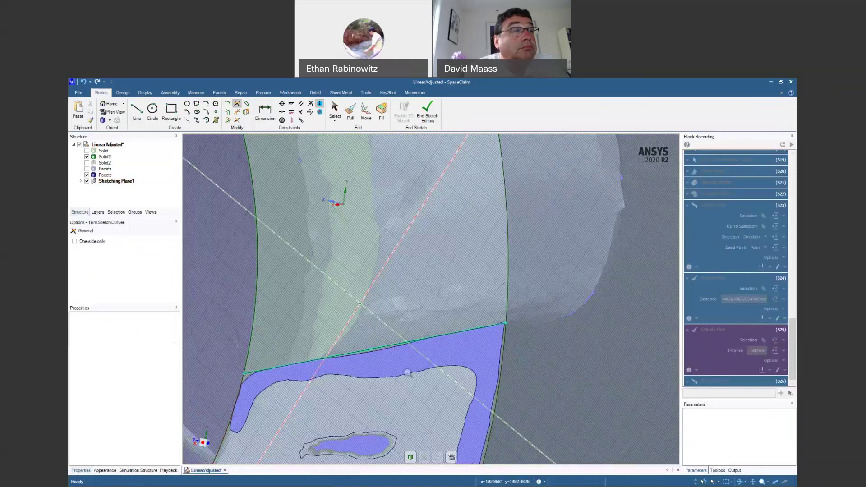
scroll(407, 372, "down", 3)
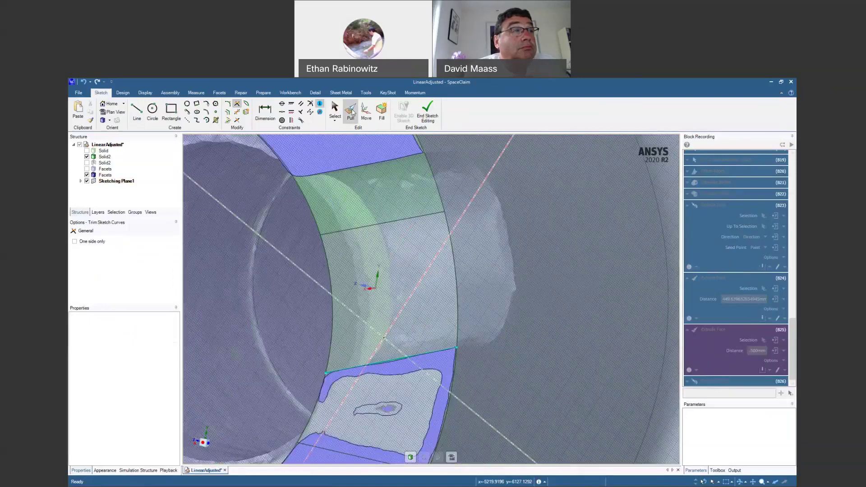
left_click(433, 114)
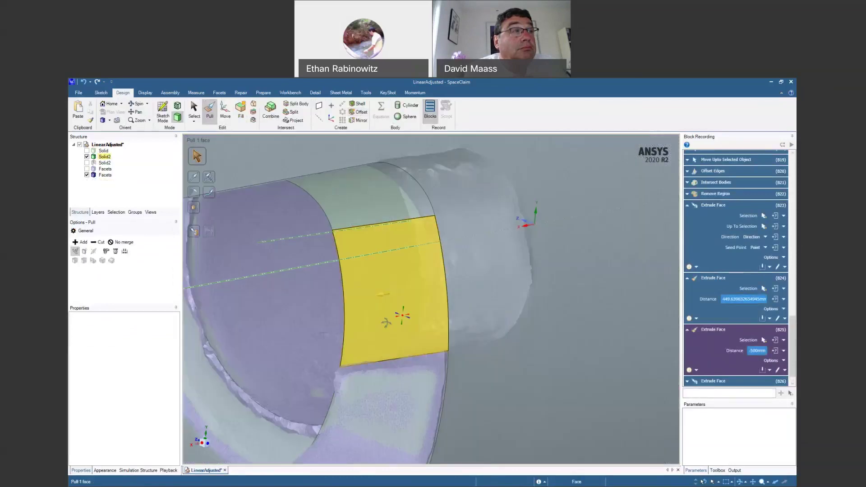
Pull the upper portion of the split end face up to the scanned facets at the end of the recess.
left_click(392, 322)
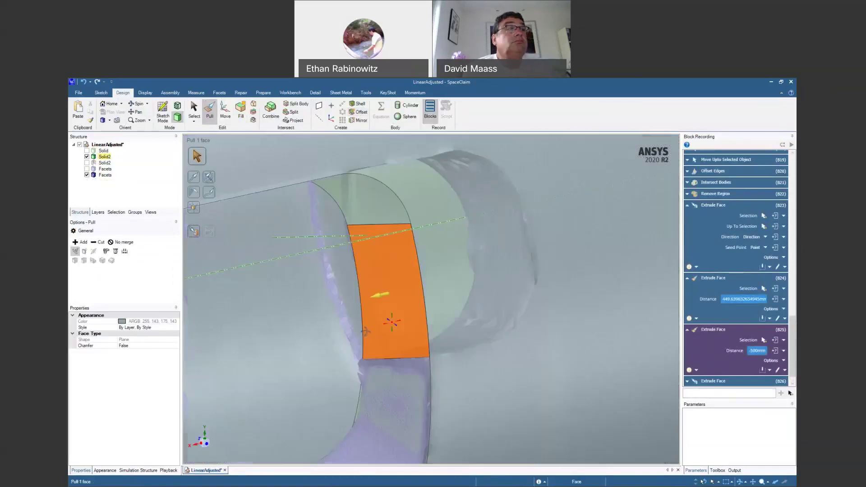
mouse_move(393, 334)
middle_mouse_down()
mouse_move(447, 333)
mouse_move(387, 337)
middle_mouse_up()
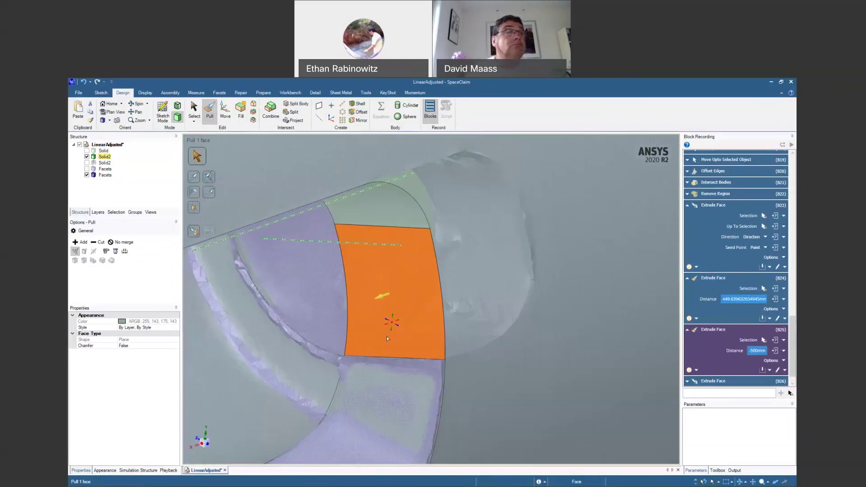
left_click_drag(389, 334, 433, 317)
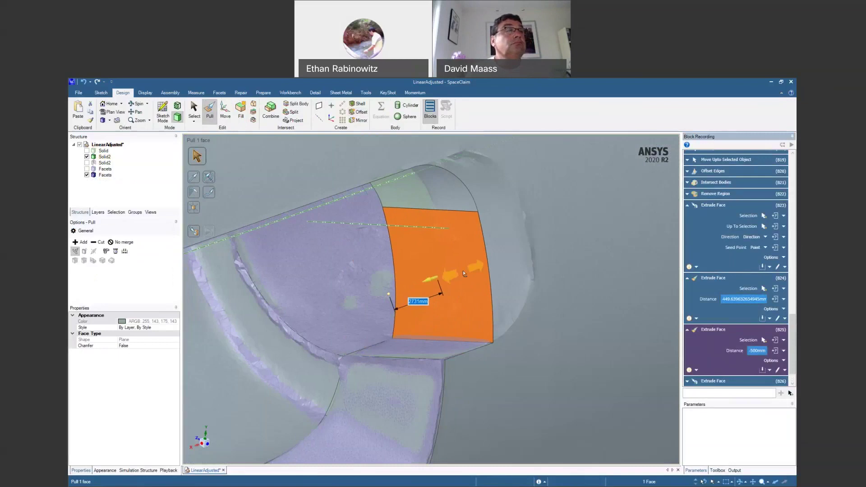
left_click(517, 248)
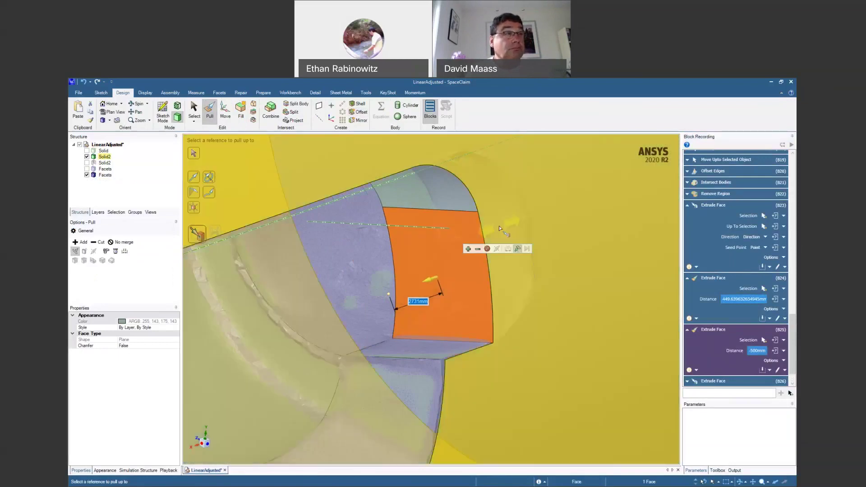
left_click(504, 315)
middle_click_drag(496, 320, 521, 325)
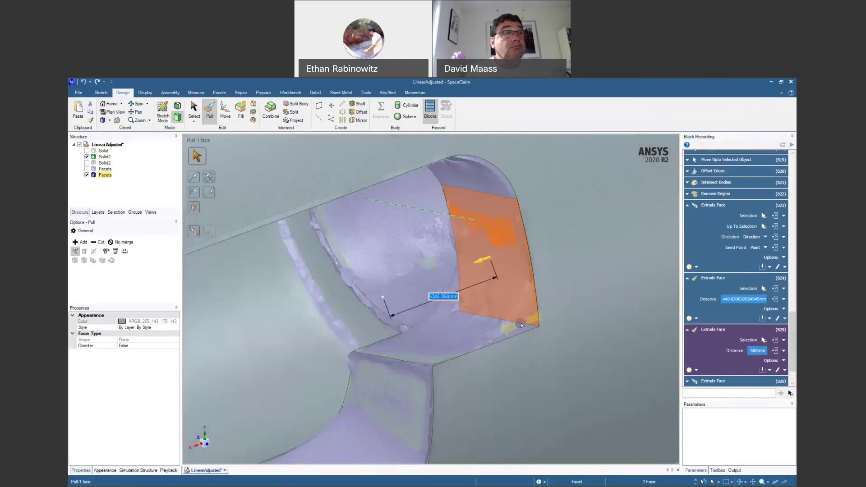
Round the recess's lower corner edge, using the existing upper corner round as the up-to reference.
left_click(522, 325)
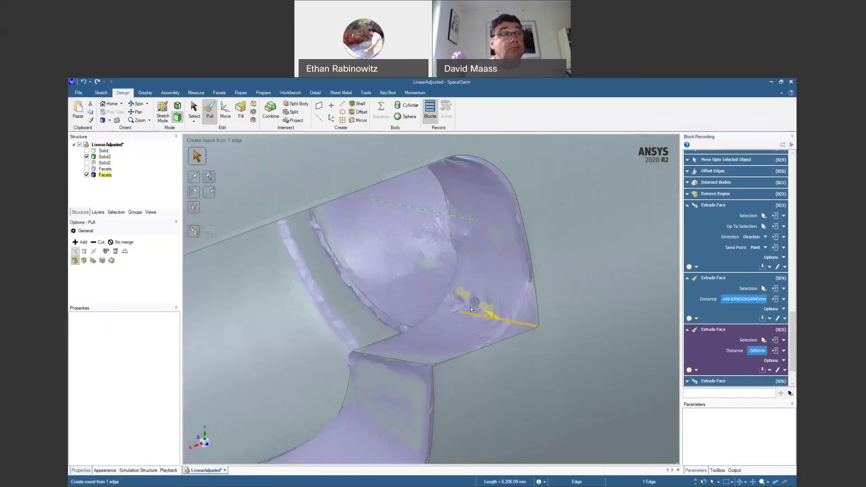
scroll(472, 309, "down", 3)
middle_click_drag(472, 272, 455, 290)
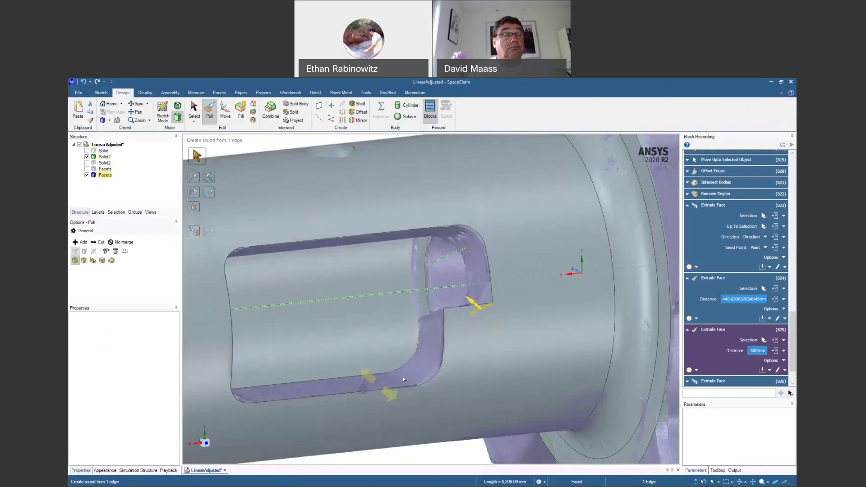
middle_click_drag(479, 283, 481, 303)
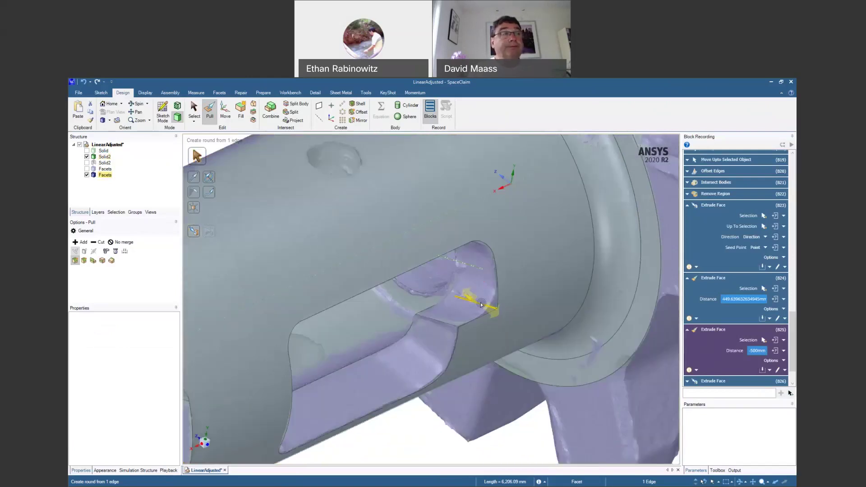
left_click(193, 231)
middle_click_drag(469, 288, 481, 248)
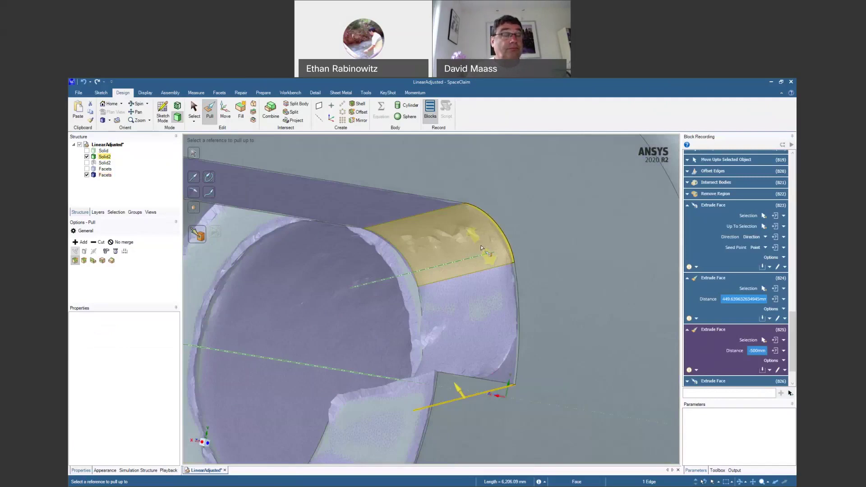
left_click(460, 381)
scroll(461, 367, "up", 3)
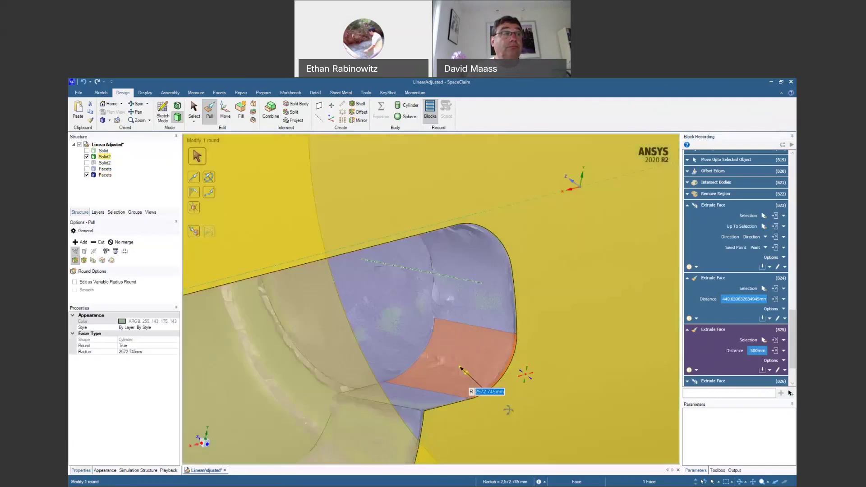
middle_click_drag(460, 366, 474, 305)
left_click(379, 408)
Start moving the two opposite cylindrical faces of the cross hole near the shaft's open end.
scroll(379, 408, "down", 3)
middle_click_drag(400, 406, 491, 391)
key("m")
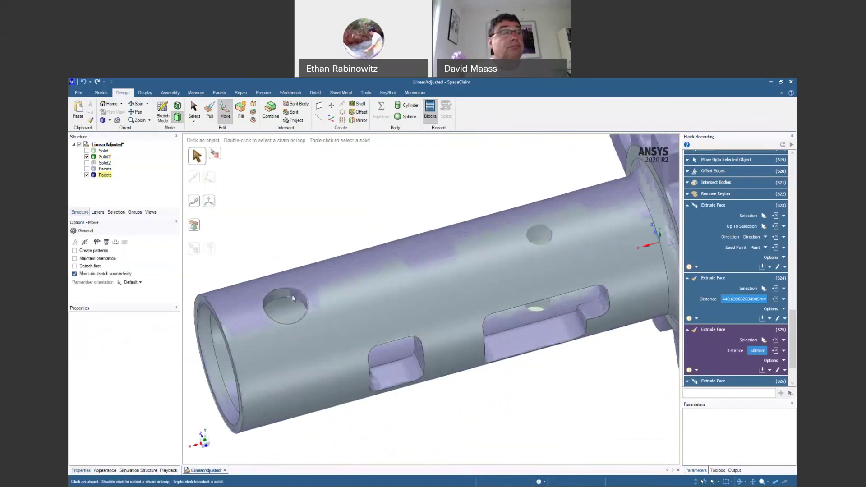
left_click(283, 292)
middle_click_drag(282, 293, 292, 335)
scroll(276, 310, "up", 5)
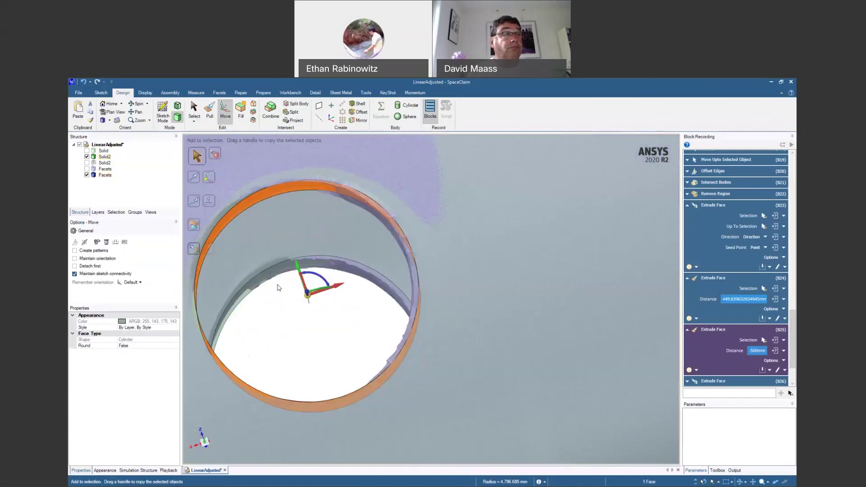
left_click(276, 272, "ctrl")
scroll(310, 357, "down", 5)
middle_click_drag(309, 352, 357, 319)
scroll(356, 318, "down", 2)
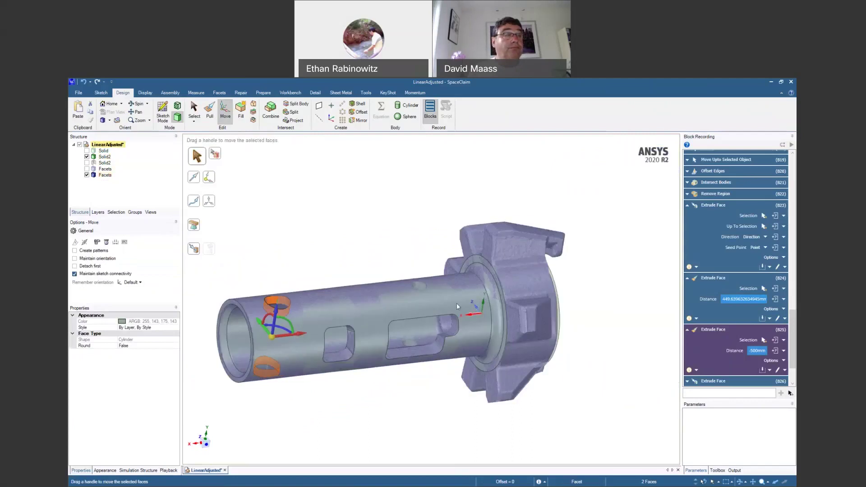
scroll(416, 315, "up", 2)
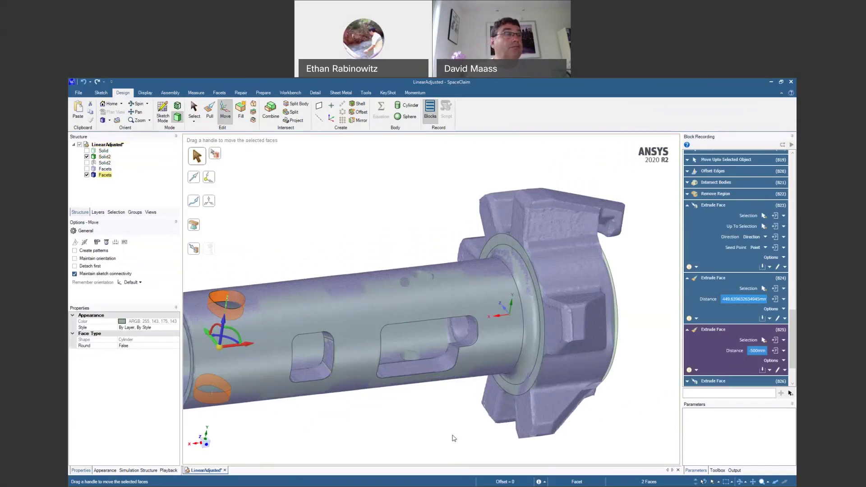
Isolate the scan mesh and select the facets along the wall of the small round hole near the flange.
key("Escape")
scroll(432, 291, "up", 5)
middle_click_drag(434, 285, 415, 361)
scroll(399, 273, "up", 3)
middle_click_drag(392, 275, 376, 319)
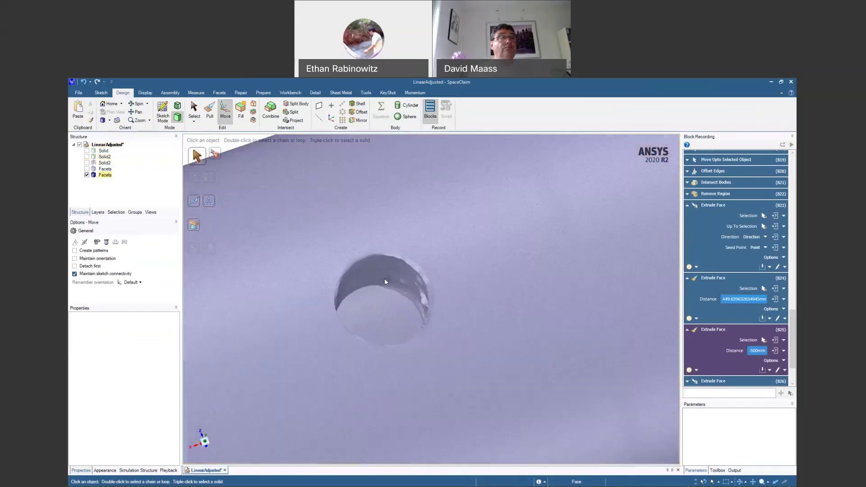
mouse_move(384, 276)
middle_mouse_down()
mouse_move(375, 320)
mouse_move(420, 323)
mouse_move(430, 312)
mouse_move(356, 278)
mouse_move(350, 284)
mouse_move(367, 277)
mouse_move(381, 347)
middle_mouse_up()
left_click(341, 284)
scroll(381, 348, "up", 3)
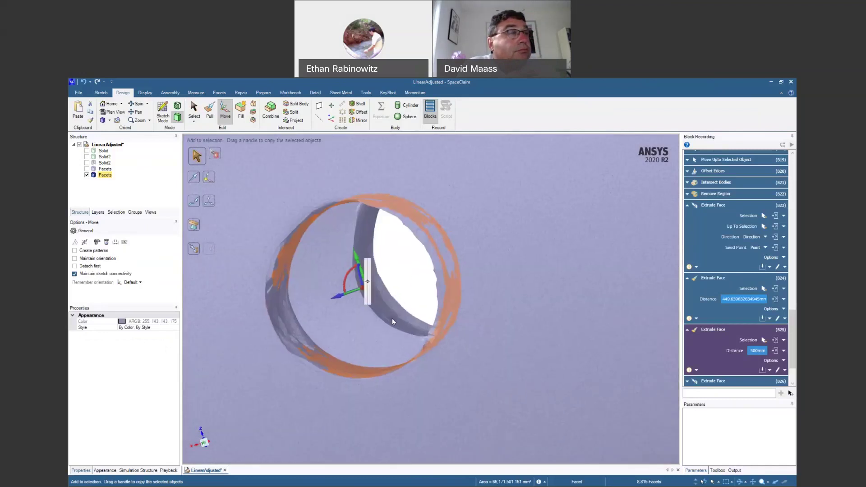
Extend the facet selection to the rest of the small hole's wall and the matching hole on the opposite side.
left_click(392, 319, "ctrl")
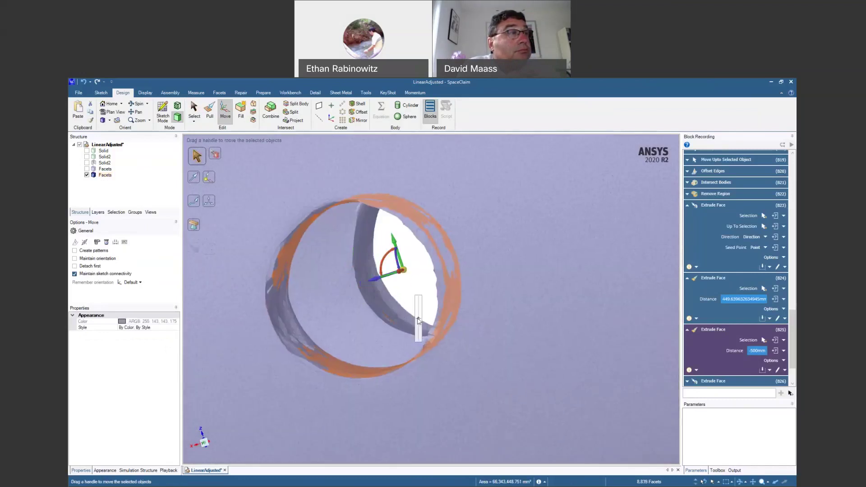
left_click_drag(418, 319, 420, 310)
scroll(419, 311, "down", 3)
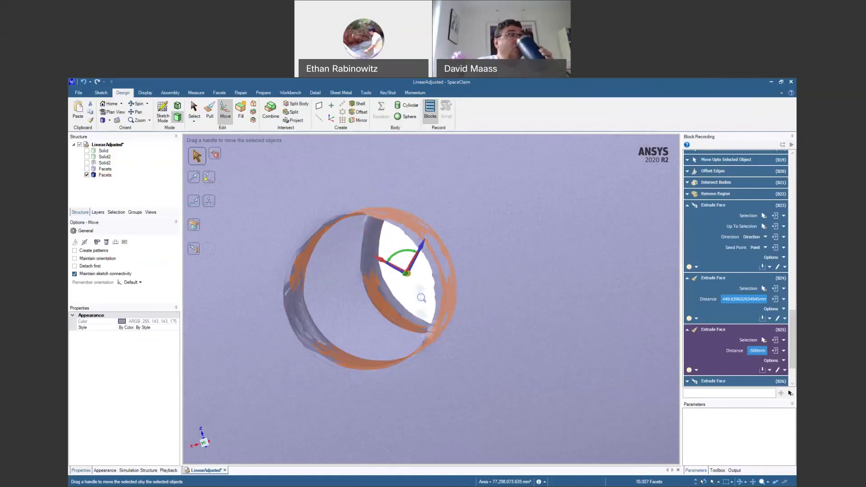
middle_click_drag(419, 300, 430, 286)
scroll(403, 281, "up", 5)
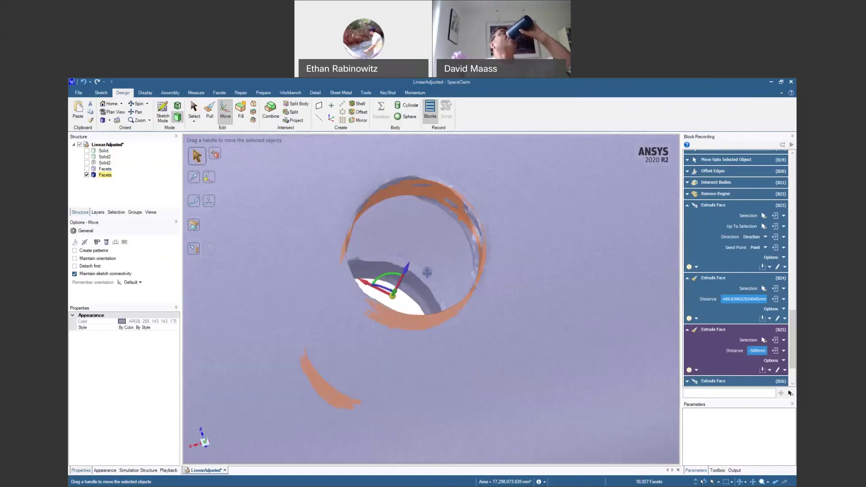
left_click(403, 282, "ctrl")
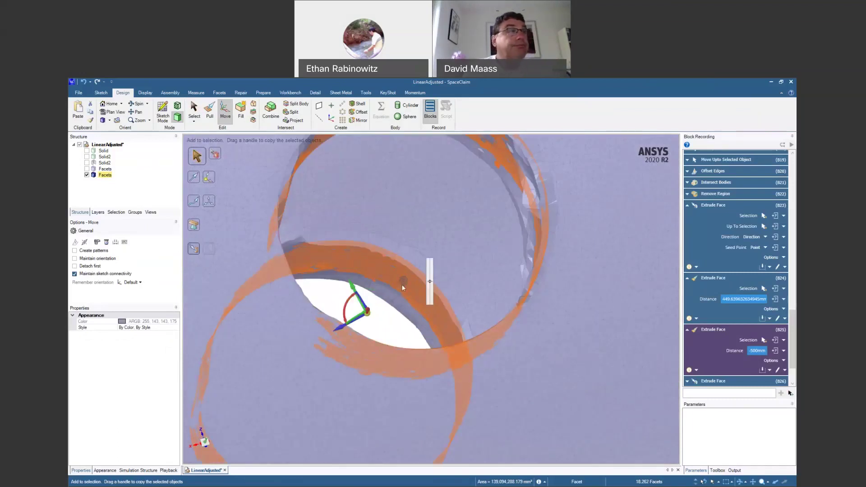
scroll(401, 284, "down", 3)
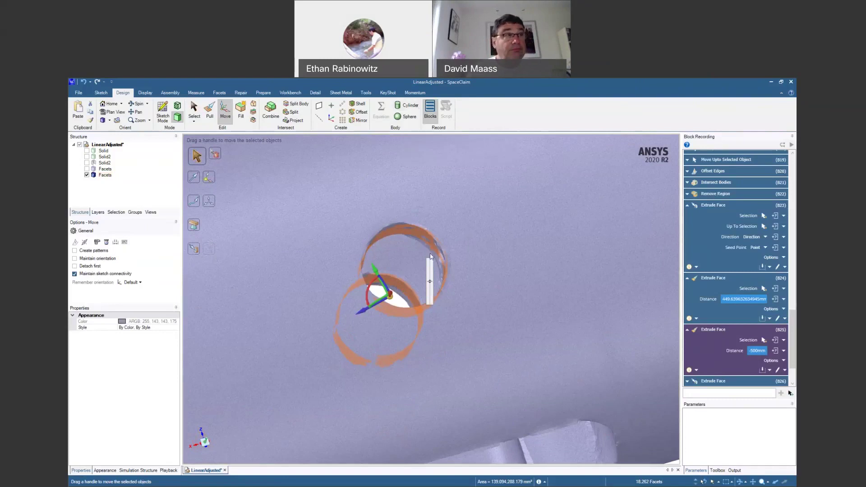
Create an axis through the small holes from the selected facets.
left_click(322, 118)
left_click(435, 288)
mouse_move(432, 307)
middle_mouse_down()
mouse_move(431, 314)
mouse_move(438, 300)
middle_mouse_up()
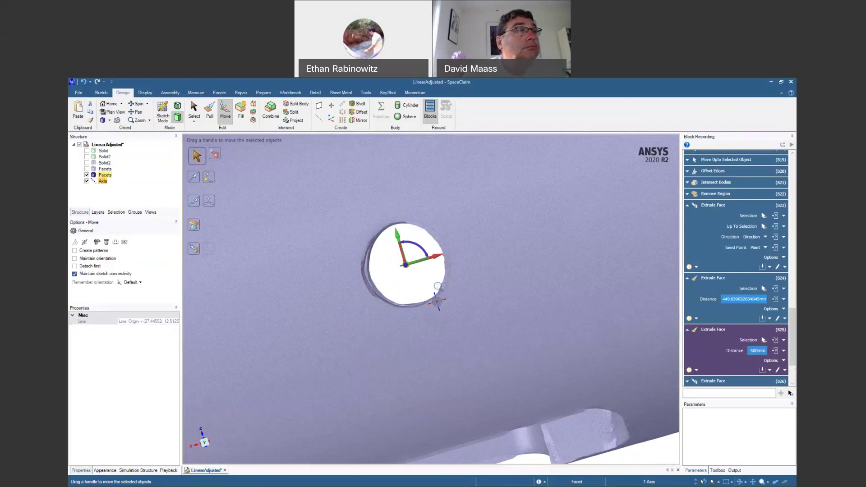
scroll(437, 297, "down", 8)
middle_click_drag(426, 223, 437, 266)
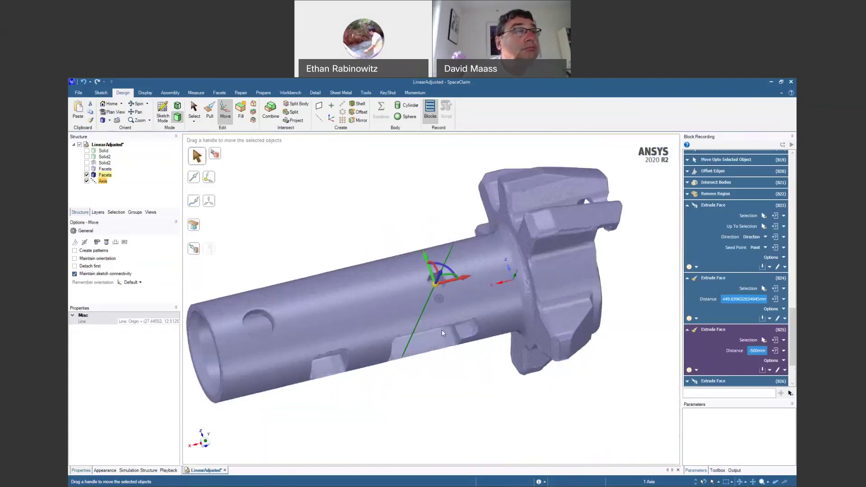
Show the first Solid2 body and copy its two large round hole faces along the tube up to the new axis.
left_click(87, 157)
left_click(87, 156)
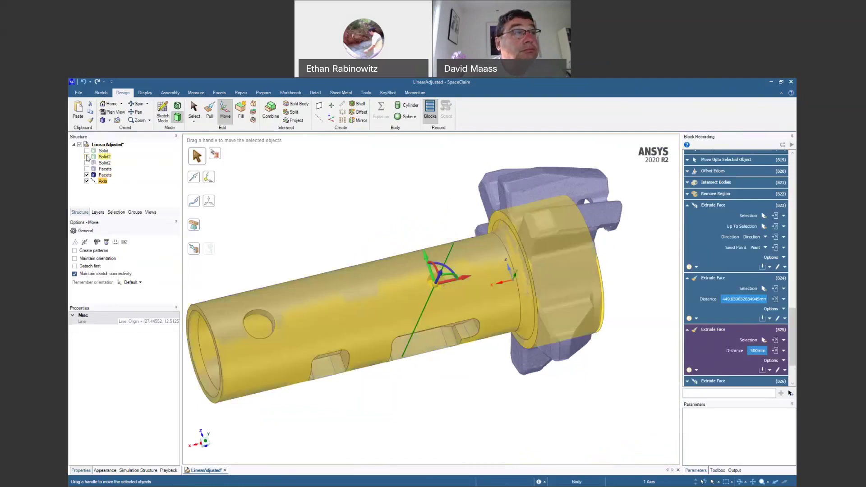
middle_click_drag(239, 219, 295, 280)
scroll(294, 279, "up", 5)
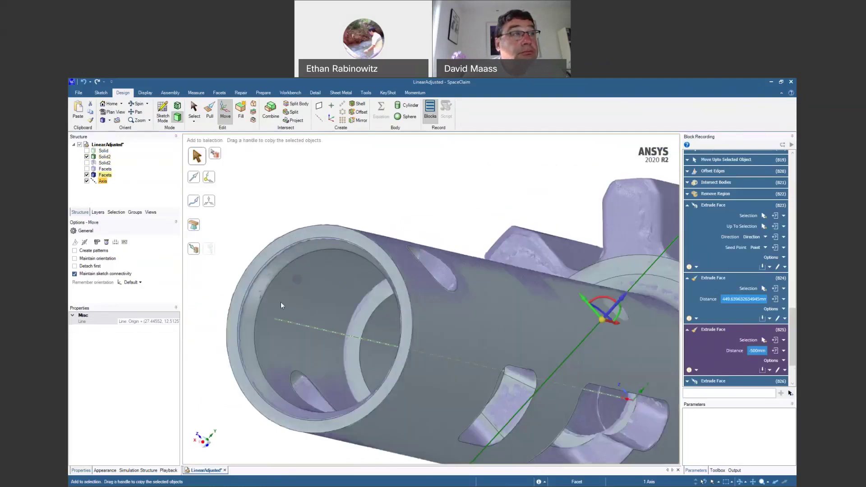
key("s")
left_click(381, 275)
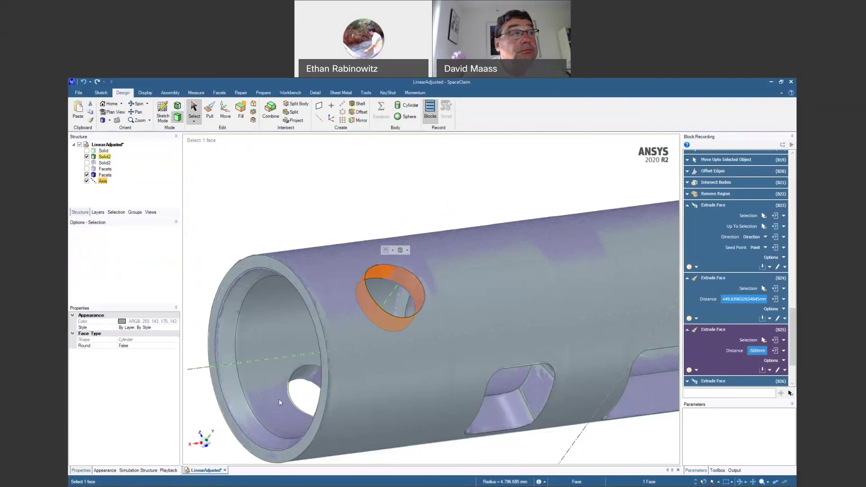
left_click(299, 371, "ctrl")
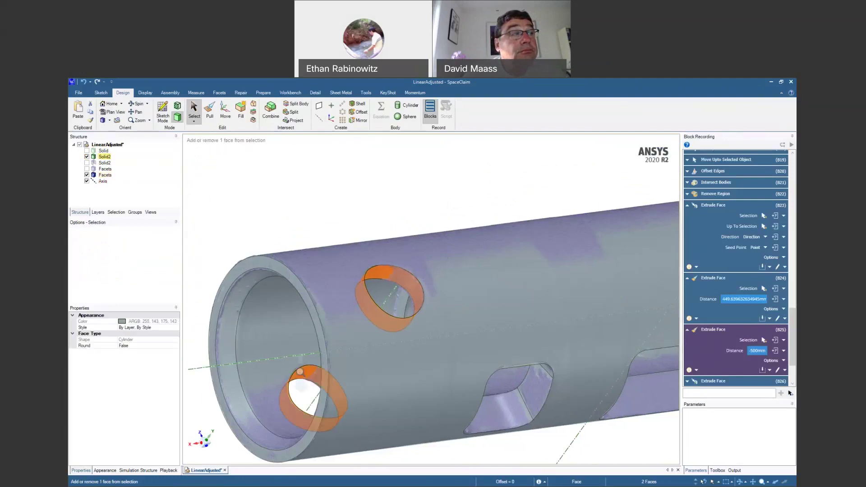
scroll(301, 369, "down", 3)
key("m")
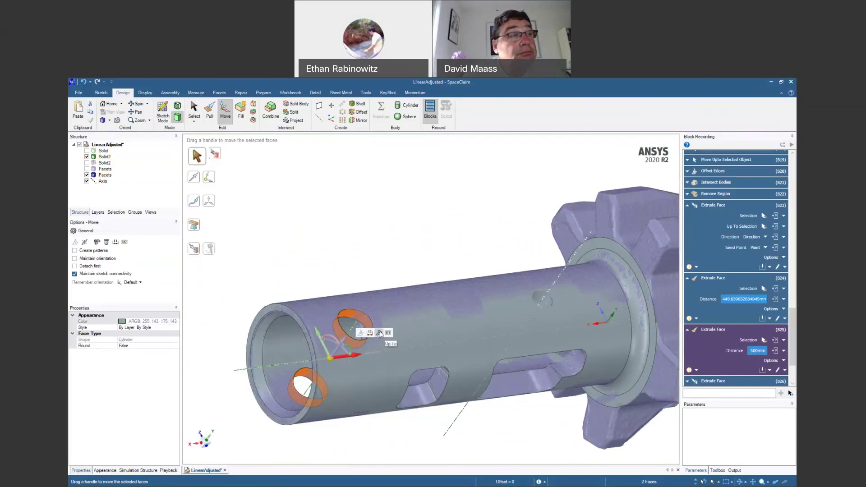
left_click(380, 334)
middle_click_drag(379, 333, 460, 253)
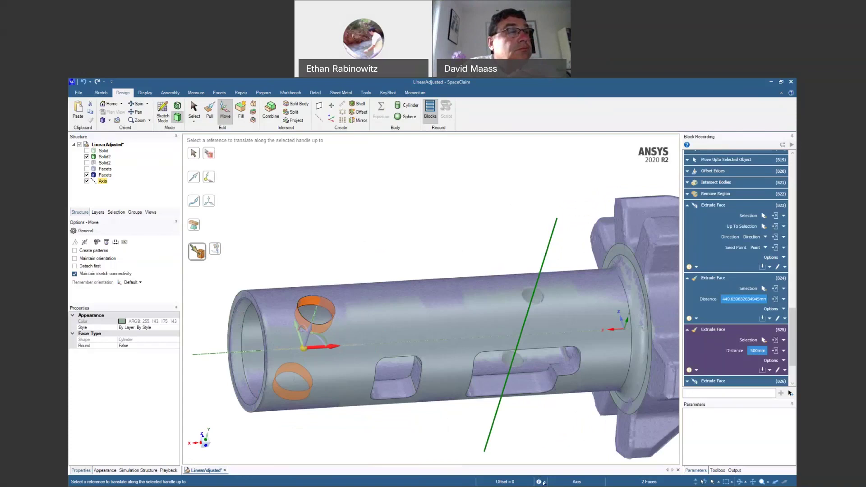
left_click(544, 259)
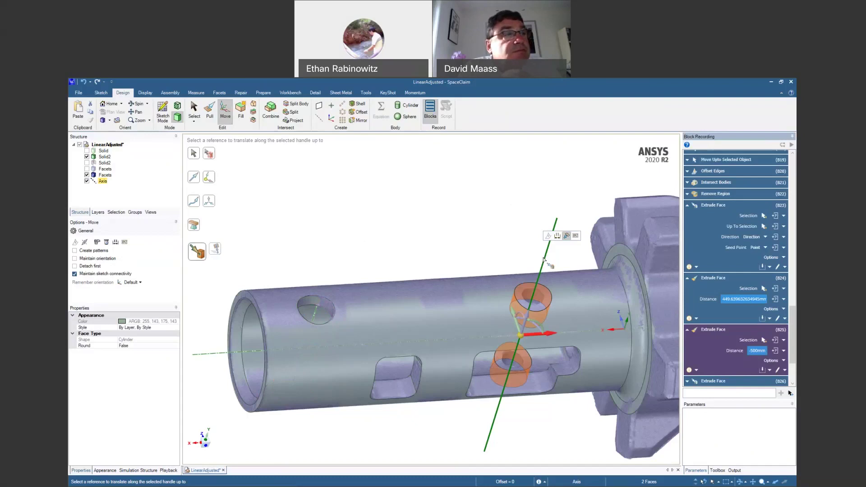
Switch to the Design1 document and copy the four side faces of the smaller pocket along the tube to make another pocket.
key("alt")
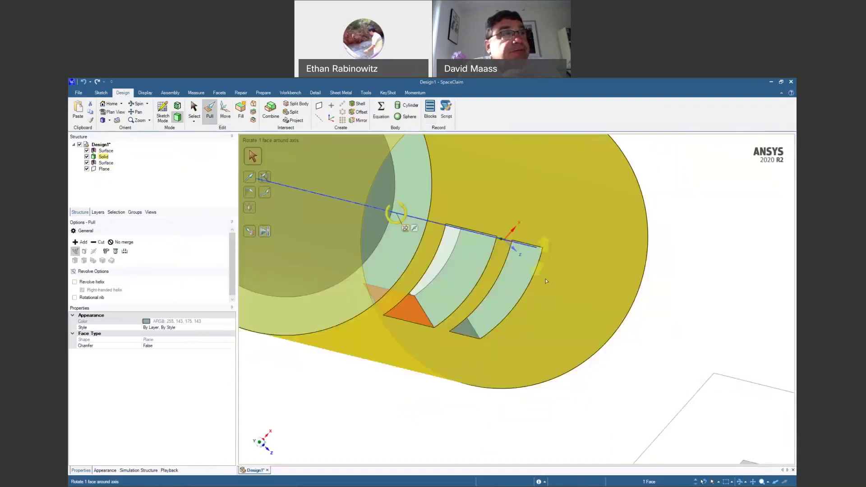
middle_click_drag(546, 281, 473, 312)
left_click(467, 324)
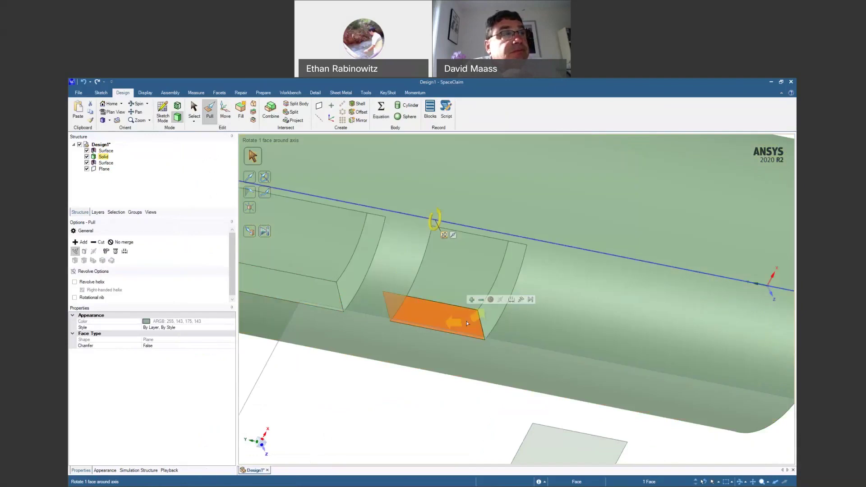
triple_click(467, 321)
scroll(467, 321, "down", 4)
key("m")
left_click_drag(429, 229, 509, 378)
left_click(446, 317, "ctrl")
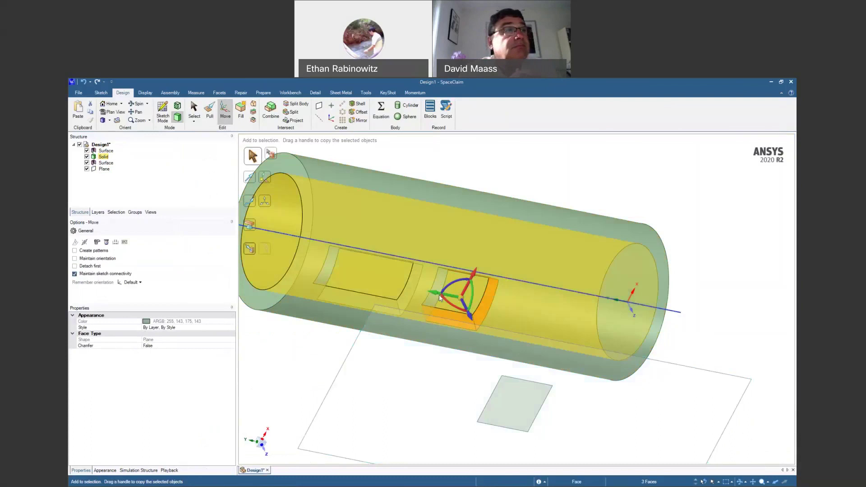
left_click(434, 296, "ctrl")
left_click_drag(444, 294, 541, 320, "ctrl")
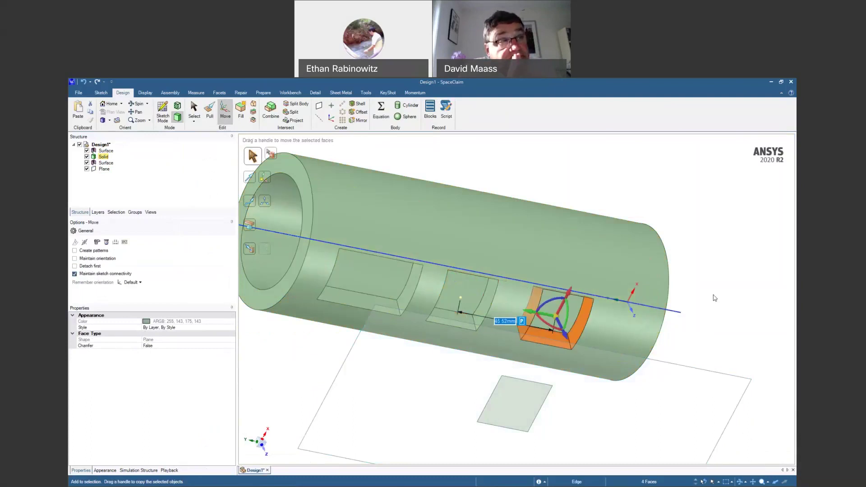
middle_click_drag(715, 298, 643, 183)
left_click(643, 183)
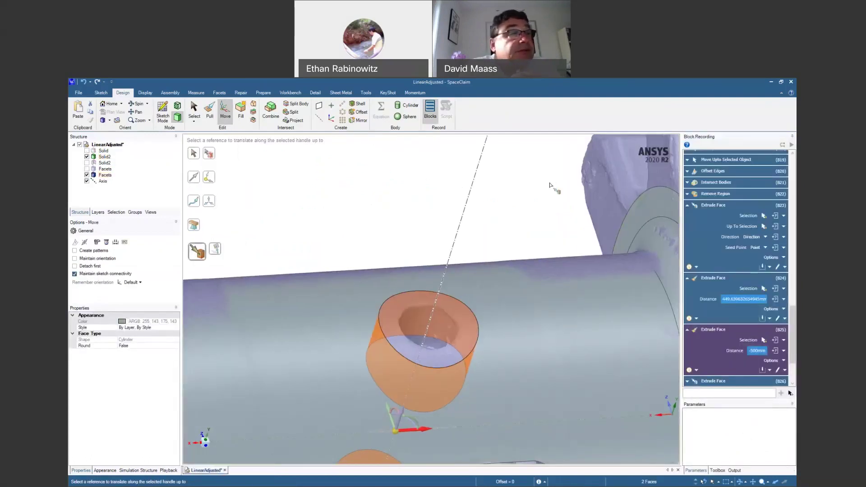
In LinearAdjusted, resize the two copied hole faces up to the scan hole's facets and expand the recorded Offset Faces block.
key("p")
middle_click_drag(542, 193, 522, 209)
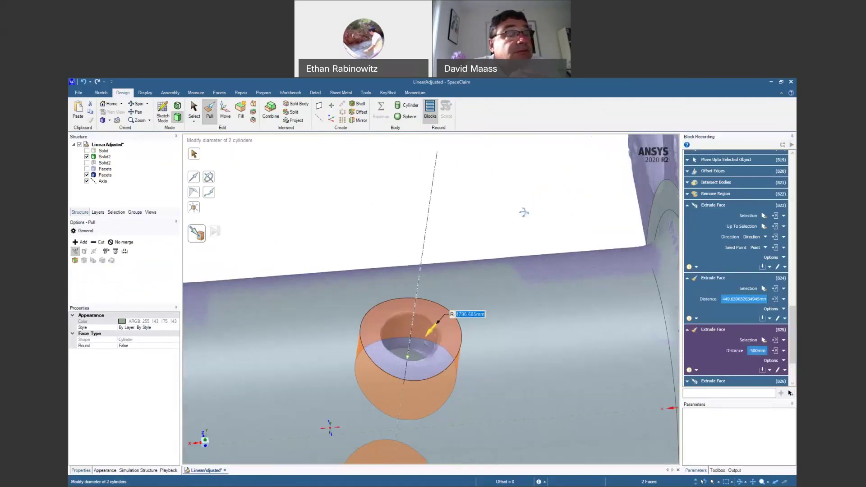
left_click(194, 236)
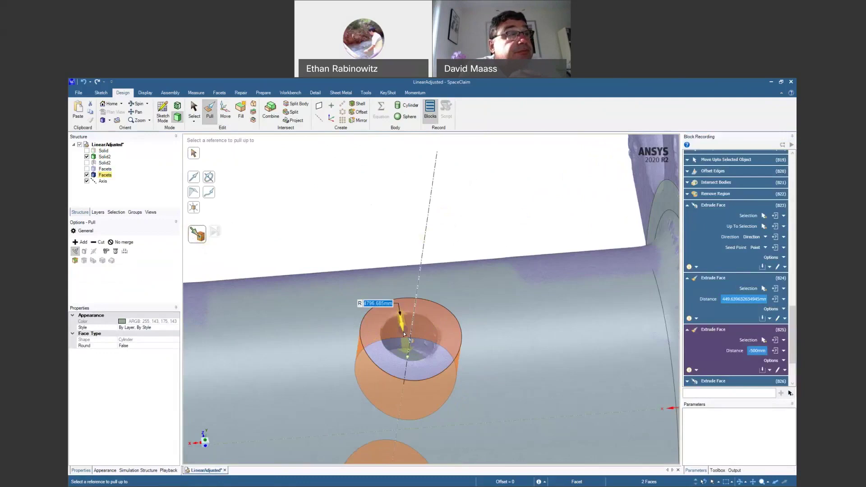
left_click(403, 331)
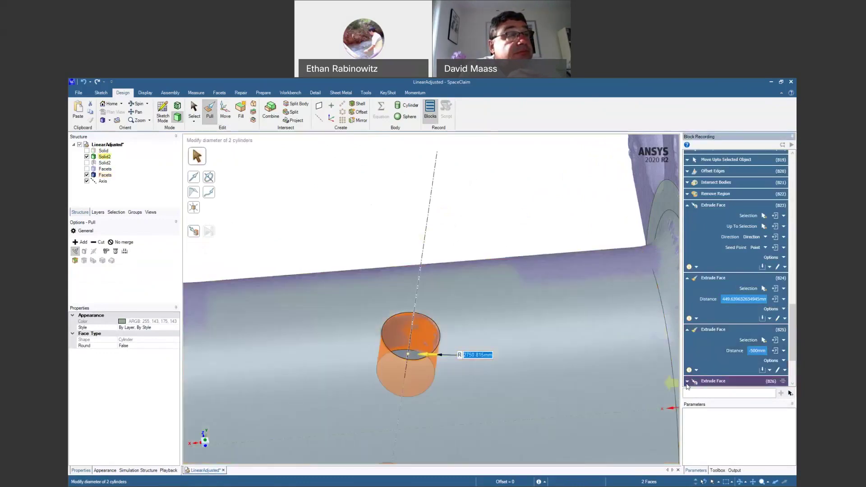
scroll(744, 361, "down", 3)
left_click(688, 380)
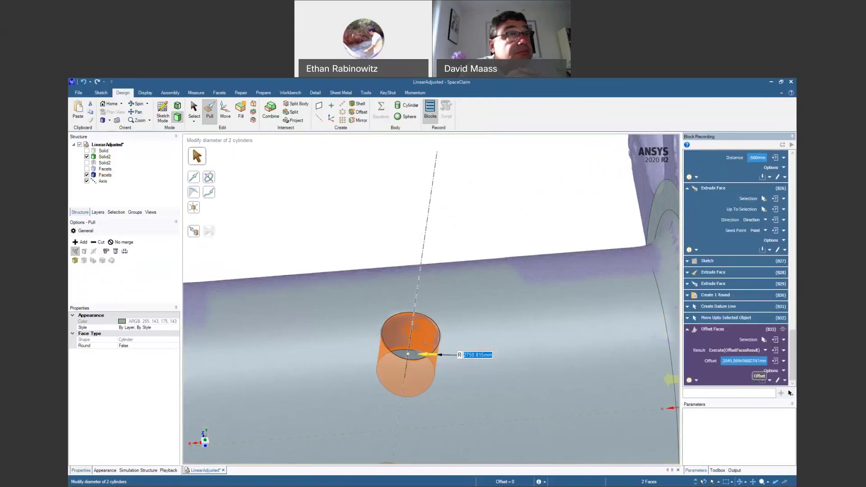
left_click(494, 231)
Inspect the tube's pockets and holes, and the flange teeth from the part's closed end.
middle_click_drag(495, 229, 496, 128, "ctrl")
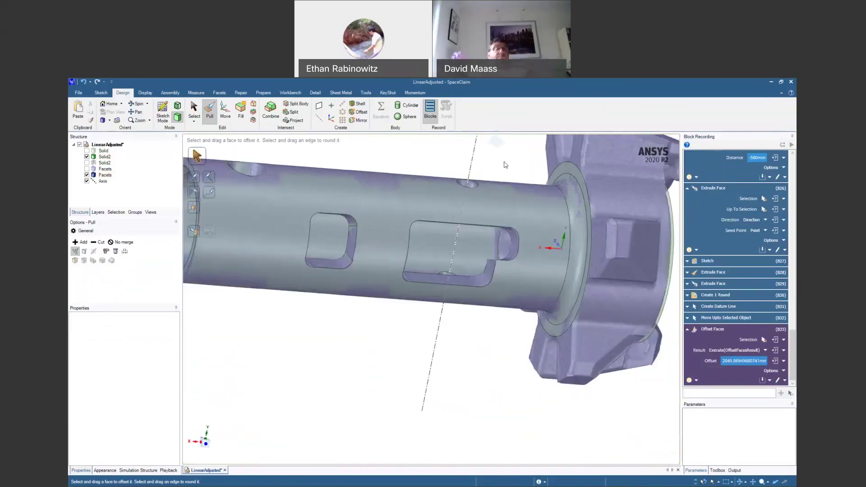
middle_click_drag(505, 165, 529, 185, "shift")
mouse_move(447, 197)
middle_mouse_down()
mouse_move(484, 186)
mouse_move(442, 186)
mouse_move(476, 182)
mouse_move(607, 275)
mouse_move(573, 270)
mouse_move(593, 285)
mouse_move(644, 280)
mouse_move(607, 286)
middle_mouse_up()
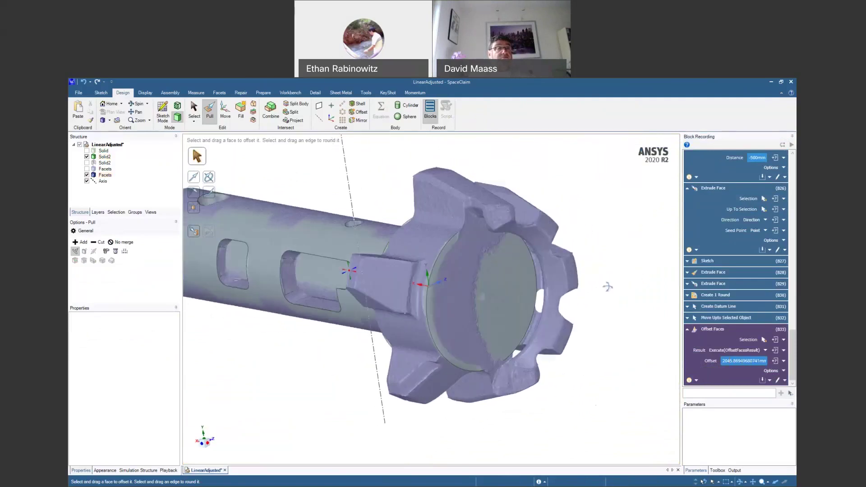
scroll(584, 246, "up", 1)
middle_click_drag(586, 246, 549, 221)
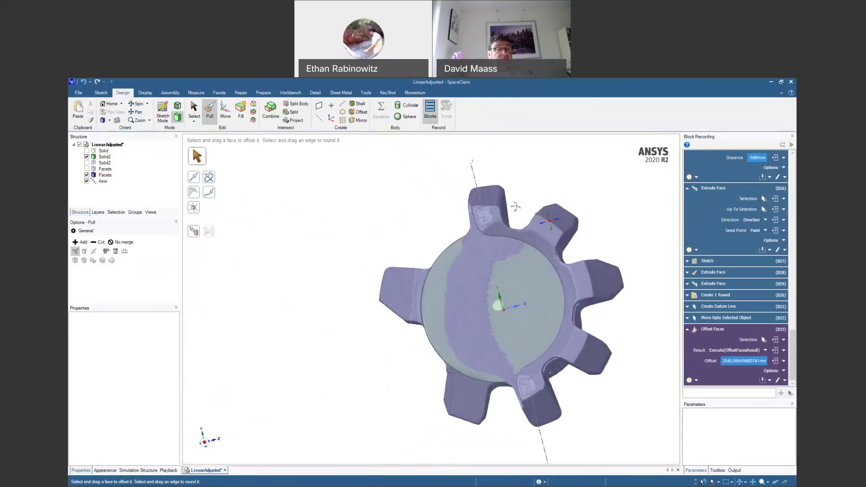
scroll(515, 207, "up", 3)
scroll(527, 266, "up", 1)
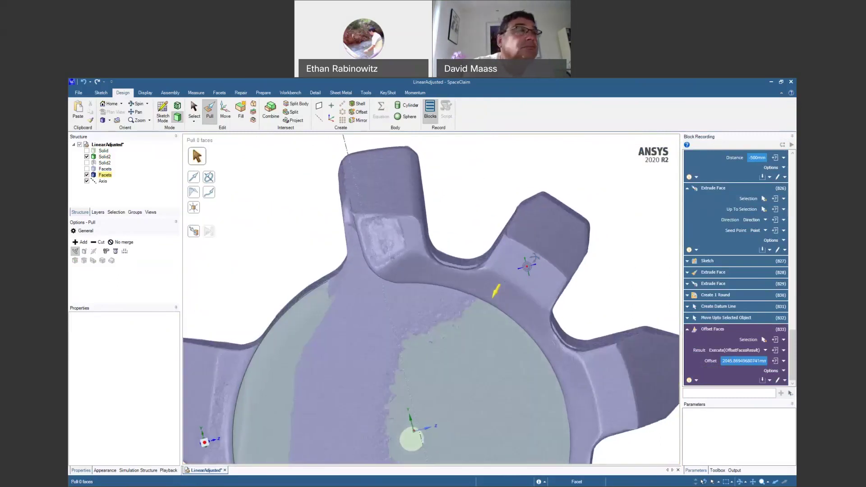
scroll(527, 267, "down", 1)
scroll(524, 263, "down", 1)
scroll(525, 263, "down", 1)
middle_click_drag(526, 261, 499, 194, "shift")
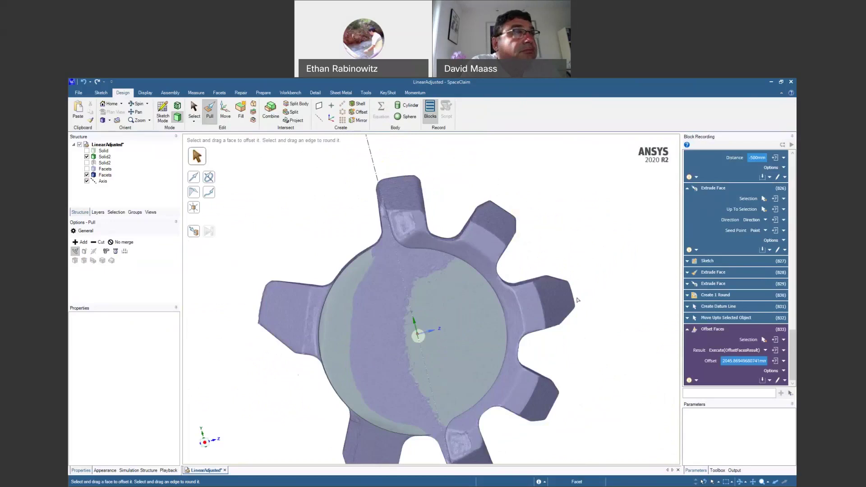
Examine the shape and spacing of the flange teeth from the open end of the tube.
middle_click_drag(582, 328, 559, 338)
middle_click_drag(496, 319, 471, 205)
scroll(471, 205, "down", 5)
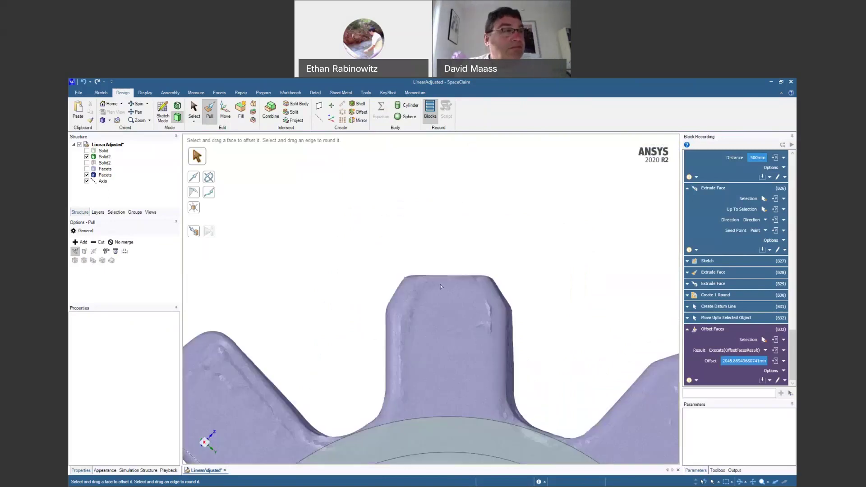
scroll(469, 252, "down", 2)
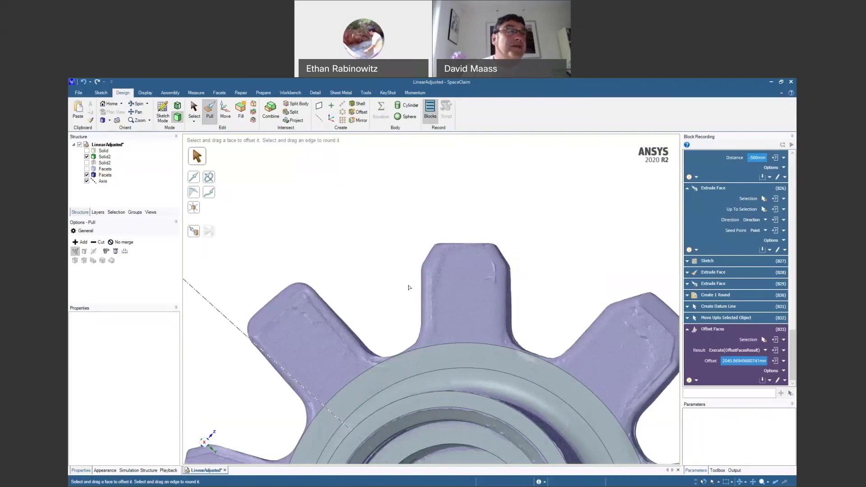
scroll(427, 261, "down", 4)
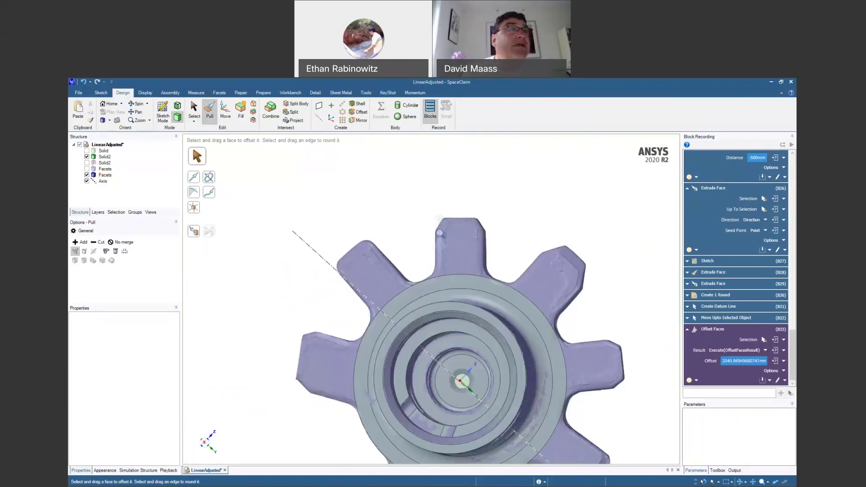
middle_click_drag(613, 303, 541, 248, "shift")
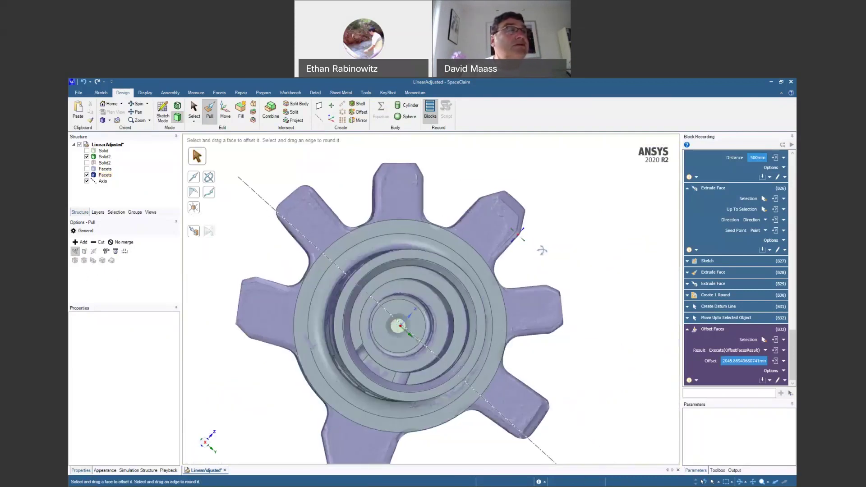
scroll(541, 250, "down", 1)
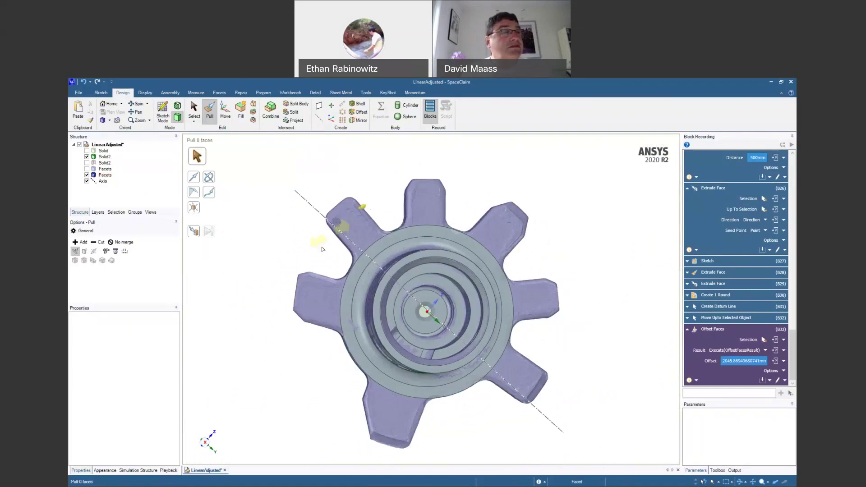
Start a sketch on the flat annular flange face around the tube, at the base of the teeth.
mouse_move(358, 235)
middle_mouse_down()
mouse_move(412, 201)
mouse_move(411, 180)
middle_mouse_up()
middle_click_drag(274, 201, 356, 211, "ctrl")
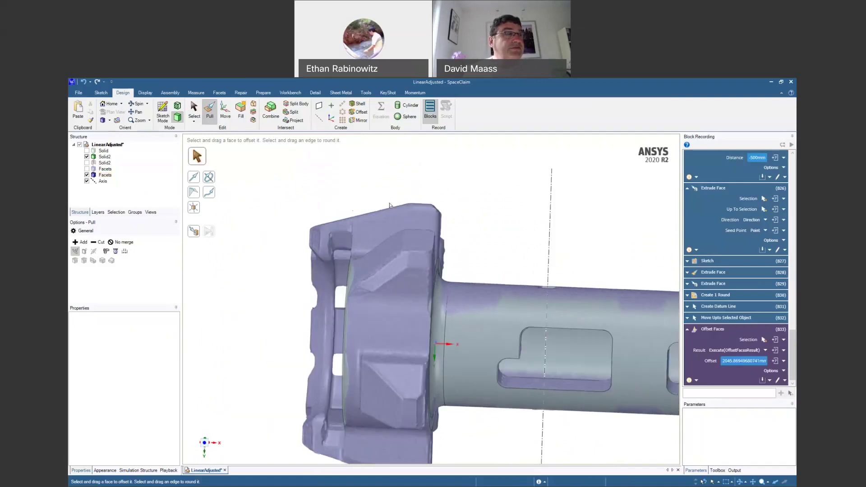
mouse_move(298, 238)
middle_mouse_down()
mouse_move(460, 246)
mouse_move(380, 240)
middle_mouse_up()
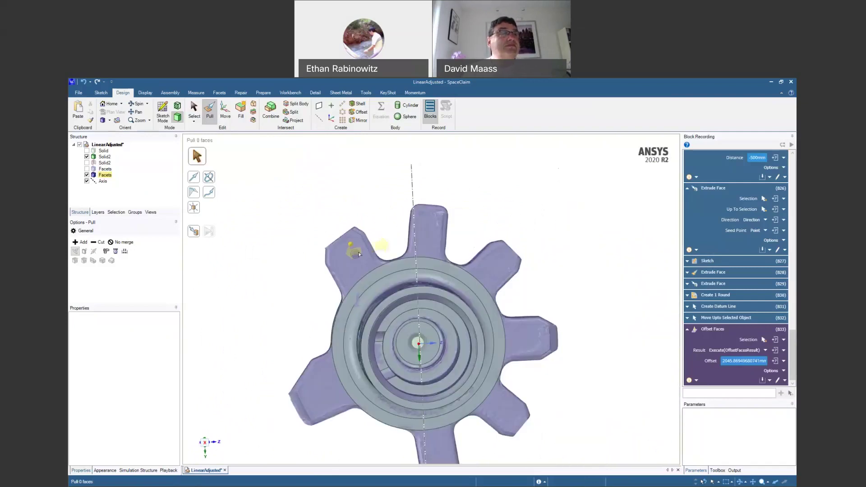
middle_click_drag(360, 263, 229, 300)
scroll(364, 283, "up", 4)
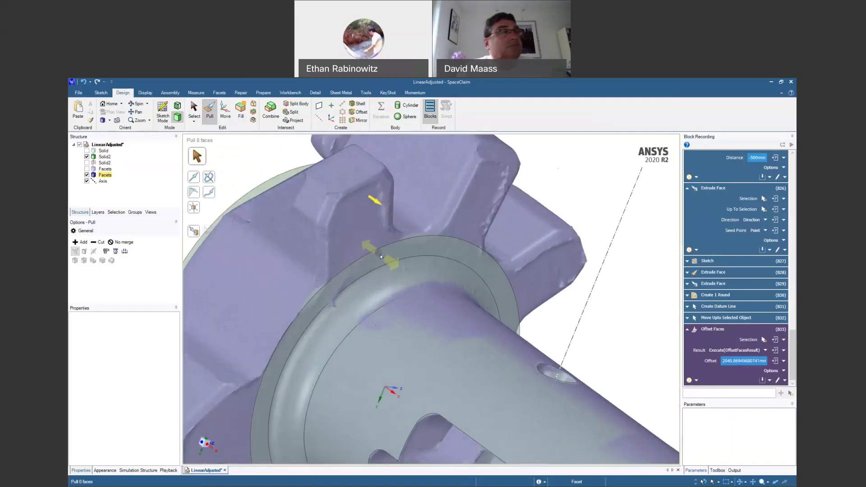
left_click(381, 253)
left_click(381, 255)
scroll(381, 254, "down", 3)
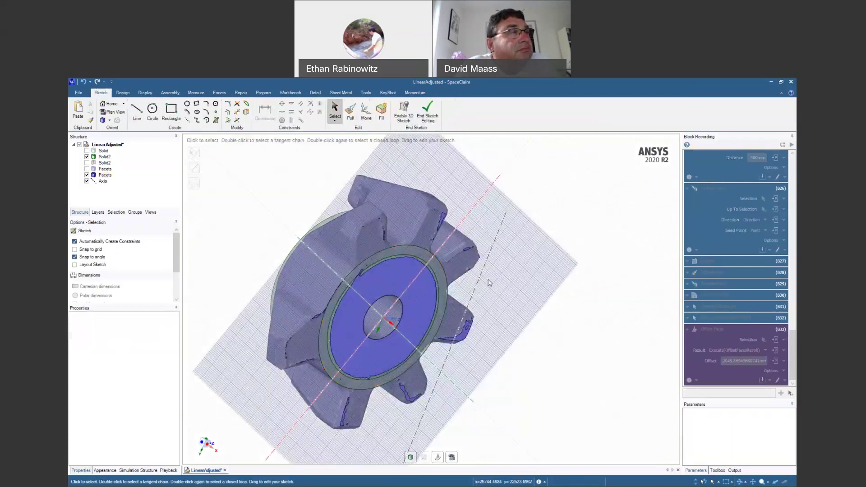
scroll(368, 277, "up", 5)
middle_click_drag(368, 276, 389, 264)
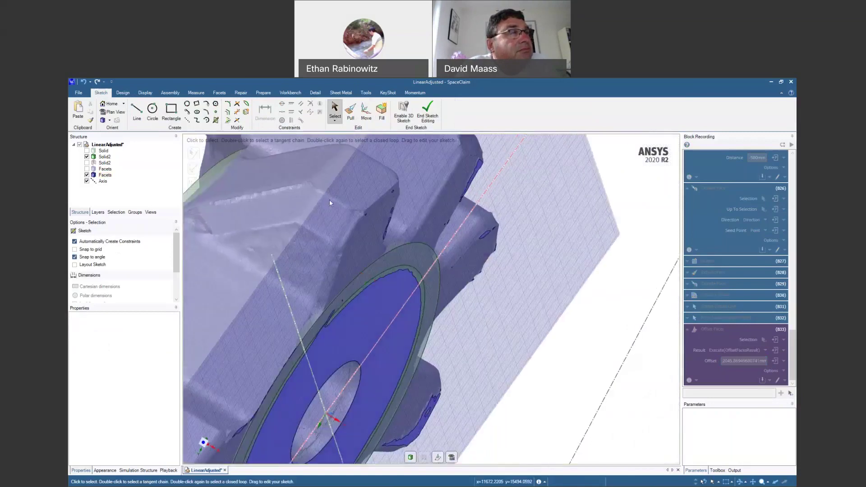
Move the sketch plane along the tube's axis until it cuts a full cross-section through all the flange teeth.
left_click(439, 458)
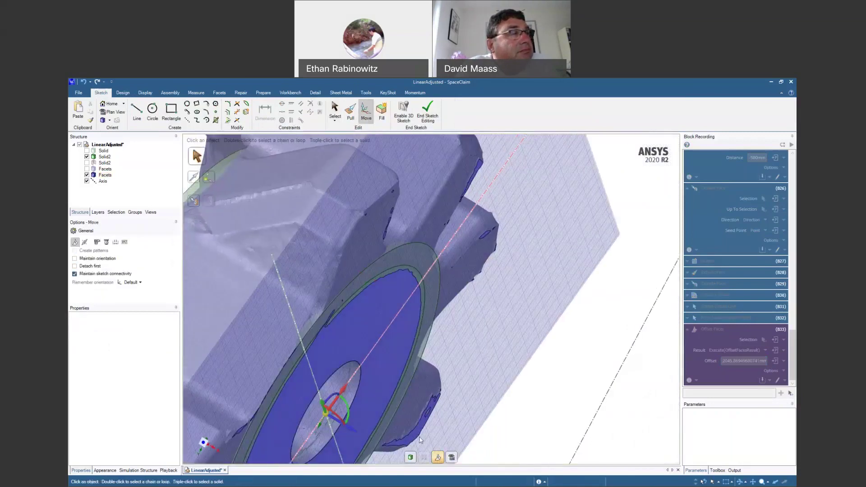
middle_click_drag(395, 409, 413, 383)
left_click(422, 330)
middle_click_drag(491, 329, 478, 354)
left_click_drag(538, 344, 520, 332)
middle_click_drag(535, 295, 404, 346)
scroll(569, 336, "down", 1)
scroll(396, 342, "up", 2)
middle_click_drag(352, 260, 367, 274)
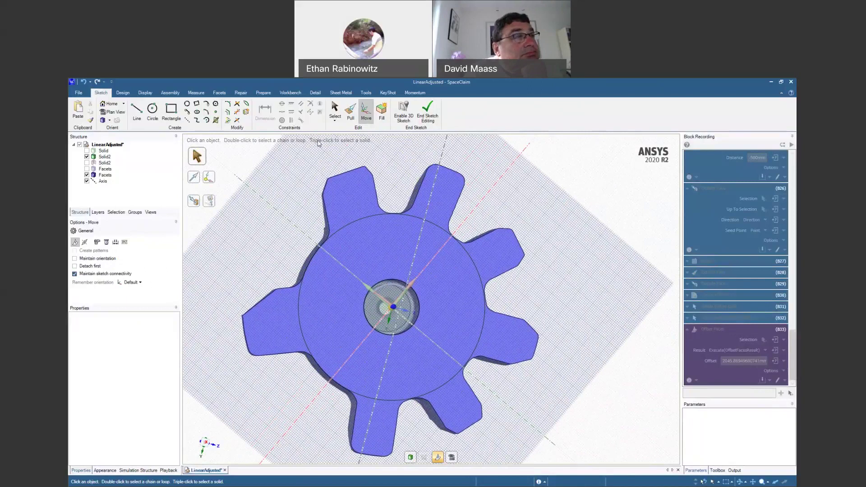
Turn on mesh curve fitting for the cross-section of the scan.
left_click(335, 107)
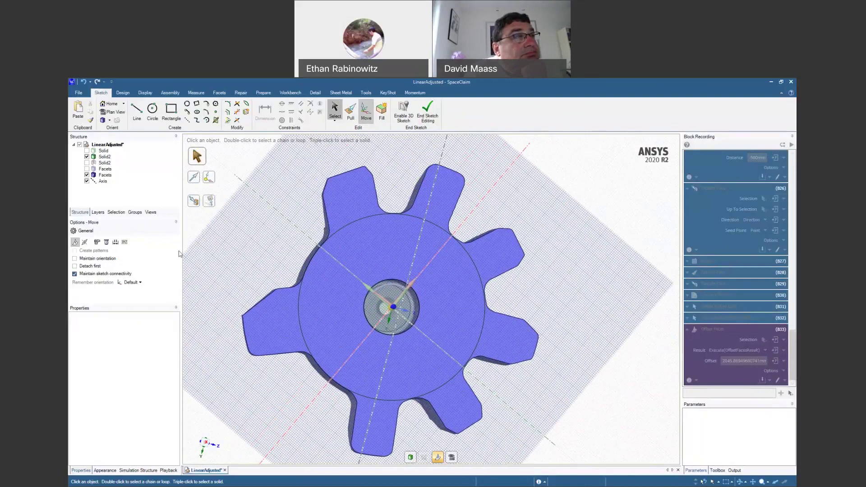
left_click(90, 281)
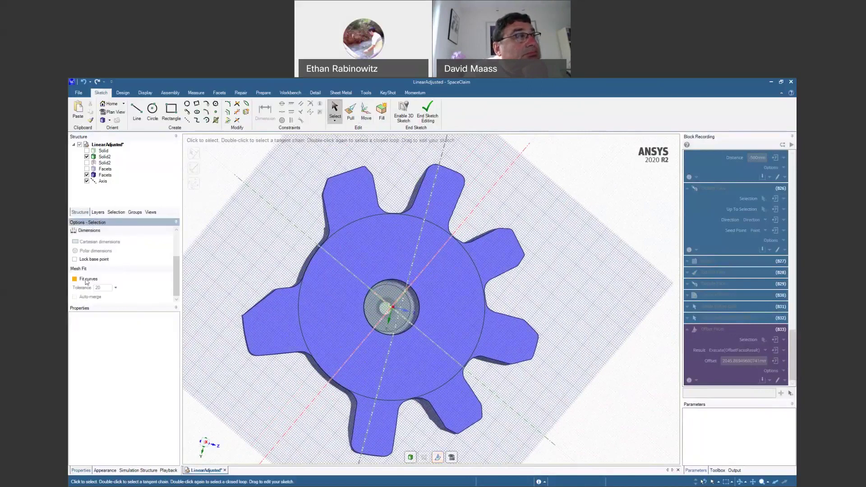
scroll(361, 199, "up", 3)
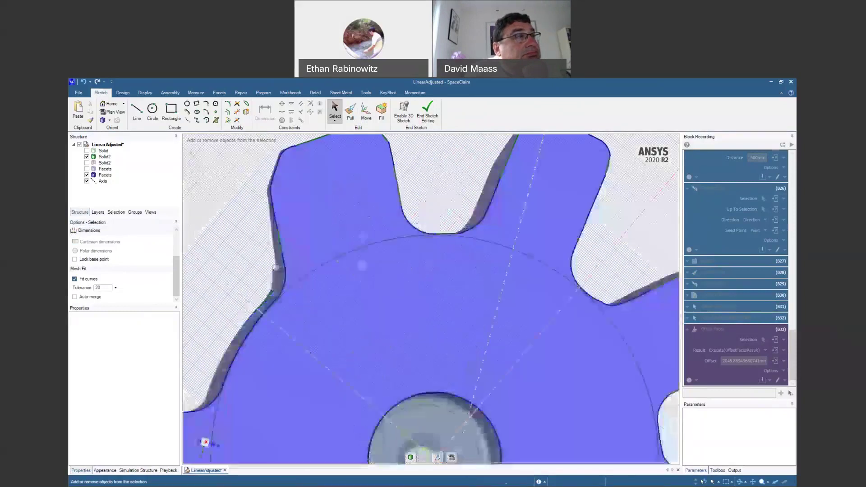
scroll(329, 248, "up", 3)
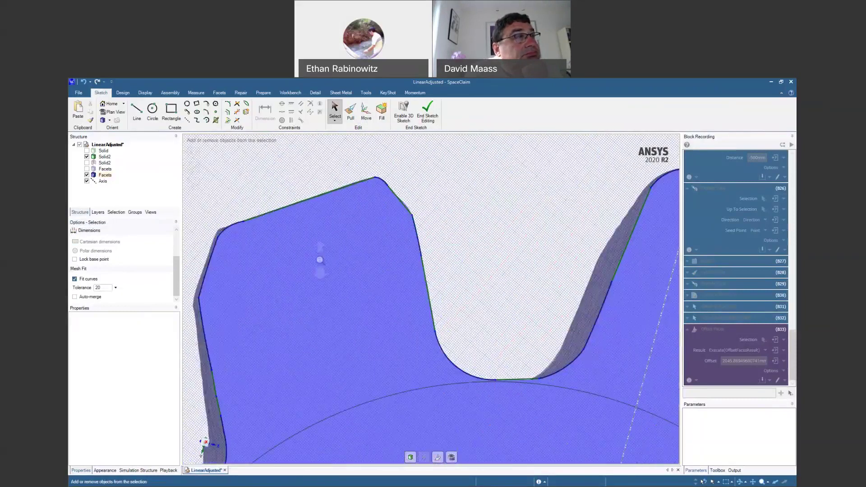
Select the fitted tip line, corner chamfer line and adjoining flank line of one flange tooth to check them.
left_click(318, 202)
middle_click_drag(318, 202, 310, 268)
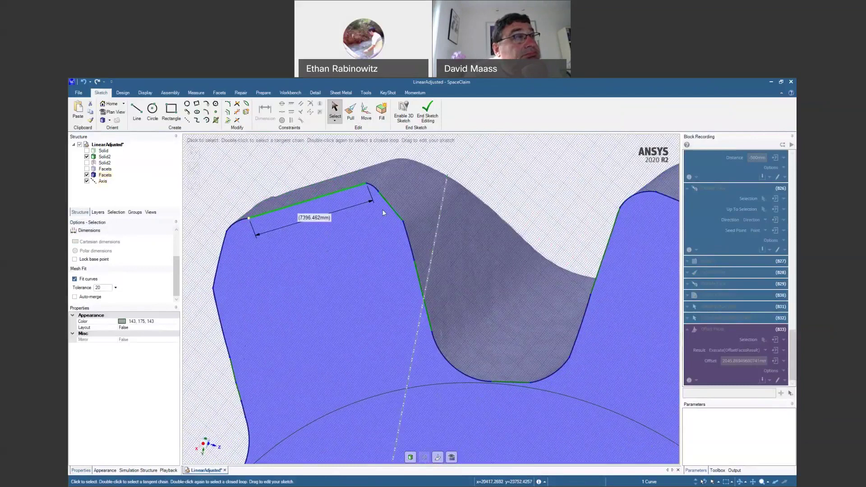
middle_click_drag(236, 373, 338, 302, "shift")
middle_click_drag(338, 303, 340, 326)
middle_click_drag(414, 247, 340, 281)
scroll(405, 259, "down", 2)
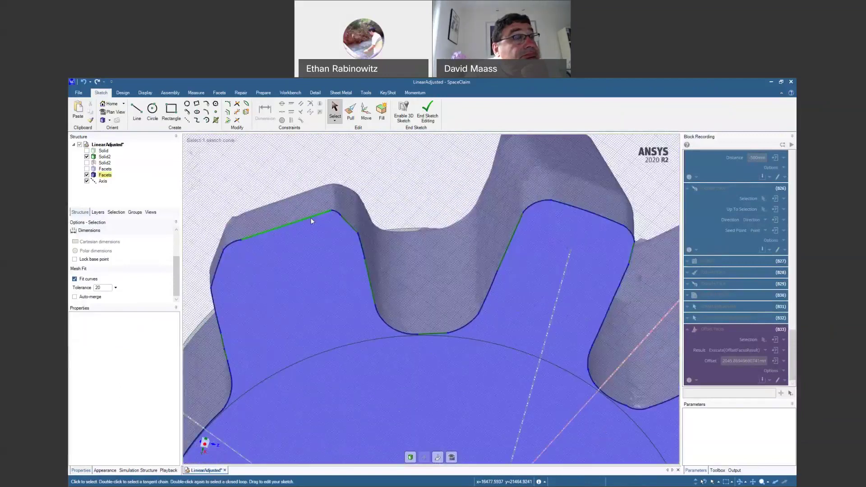
left_click(348, 223, "ctrl")
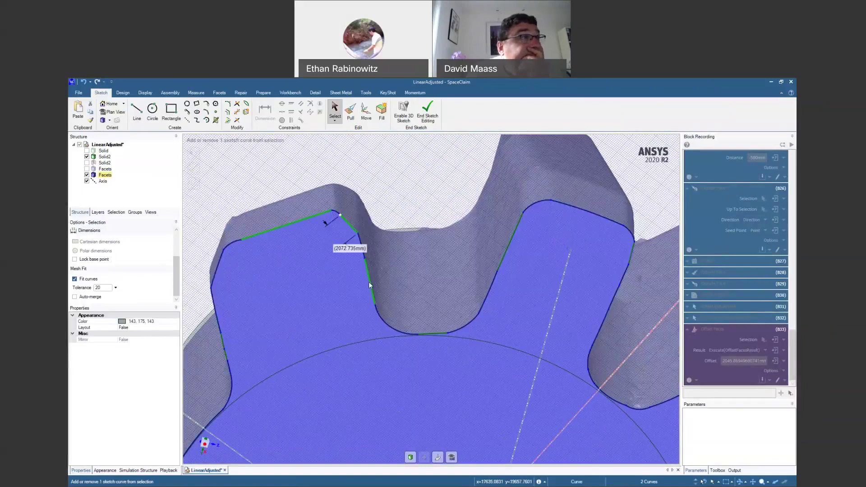
left_click(369, 281, "ctrl")
Examine the fitted curves around the flange section and in the root between the two adjacent teeth.
mouse_move(445, 340)
middle_mouse_down("ctrl")
mouse_move(440, 372)
mouse_move(446, 364)
mouse_move(426, 299)
mouse_move(449, 443)
mouse_move(423, 343)
mouse_move(406, 329)
mouse_move(402, 178)
mouse_move(394, 253)
mouse_move(411, 265)
mouse_move(464, 295)
mouse_move(563, 278)
middle_mouse_up("ctrl")
scroll(391, 296, "up", 5)
scroll(390, 296, "down", 5)
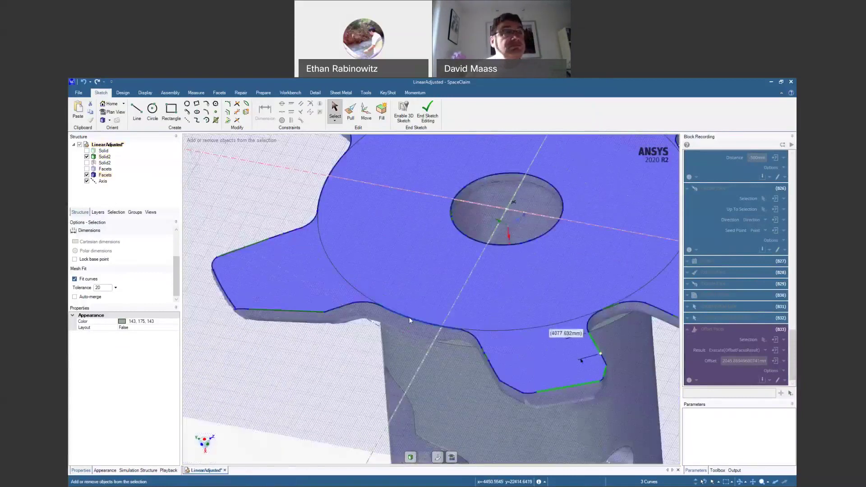
mouse_move(418, 316)
middle_mouse_down("shift")
mouse_move(372, 317)
mouse_move(315, 206)
mouse_move(323, 182)
mouse_move(330, 334)
mouse_move(309, 187)
mouse_move(330, 191)
middle_mouse_up("shift")
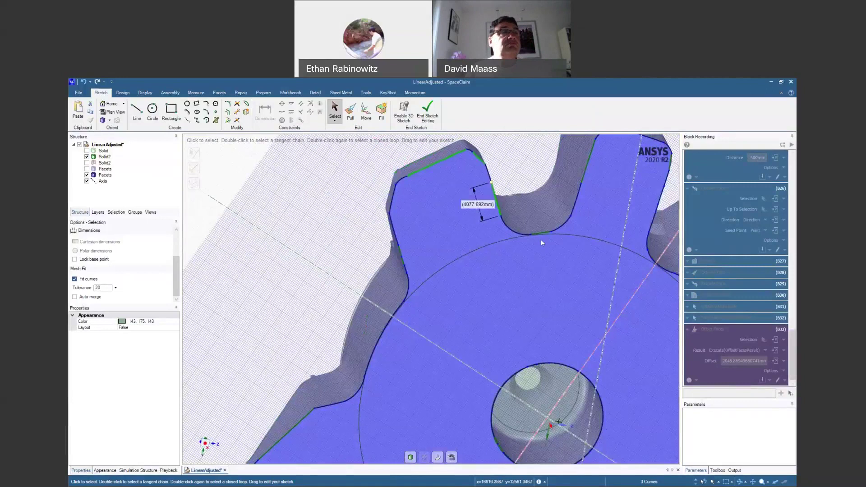
middle_click_drag(542, 243, 513, 280)
scroll(513, 282, "up", 5)
middle_click_drag(500, 313, 461, 205)
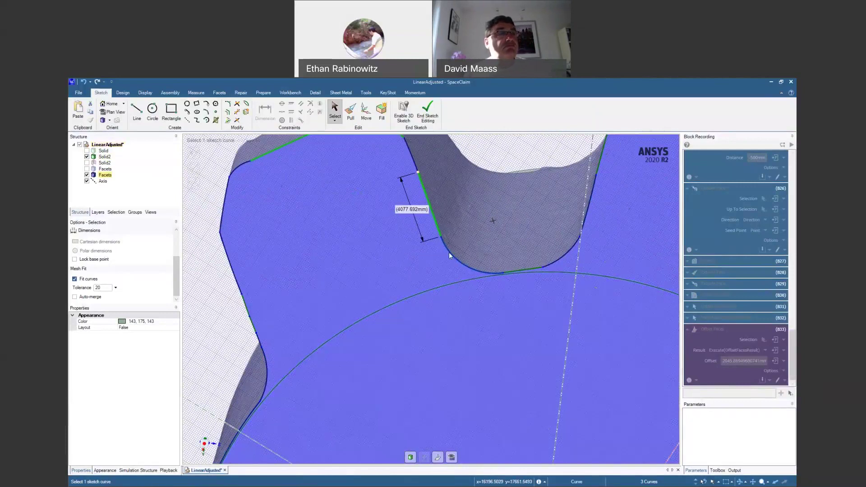
scroll(443, 250, "up", 5)
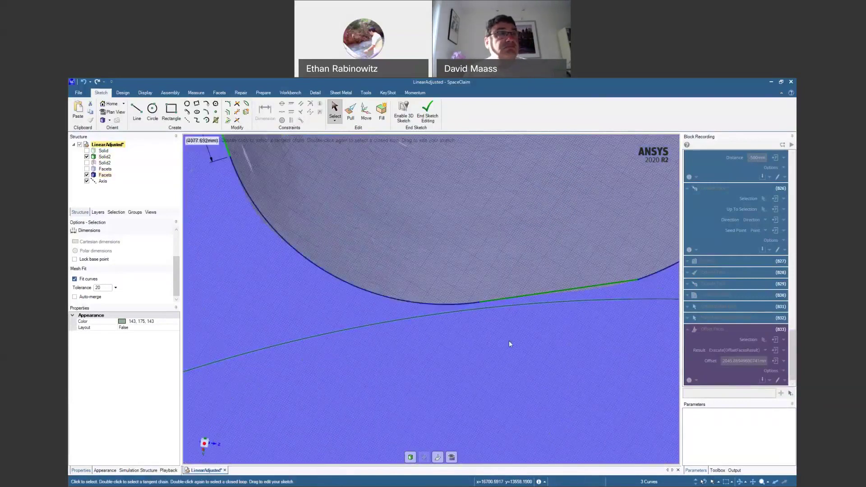
scroll(517, 322, "down", 2)
scroll(516, 322, "down", 3)
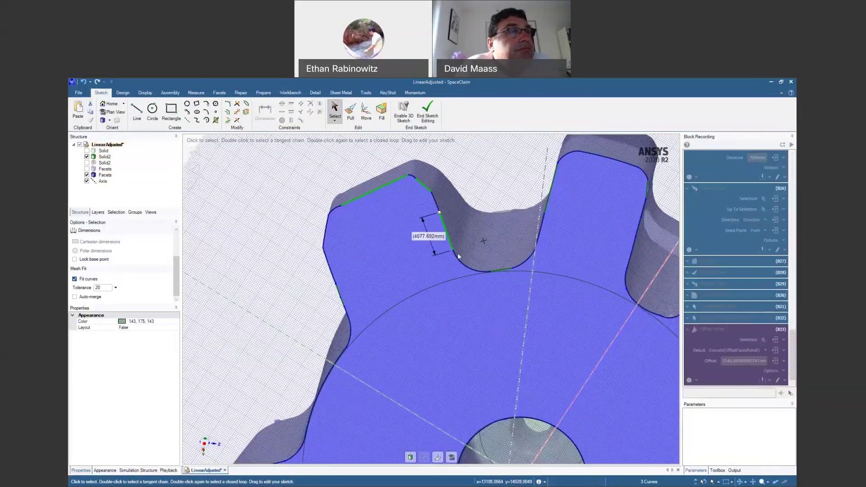
Add the tooth's opposite flank line and the next tooth's facing flank and tip curve to the selection for checking.
middle_click_drag(502, 328, 459, 331, "shift")
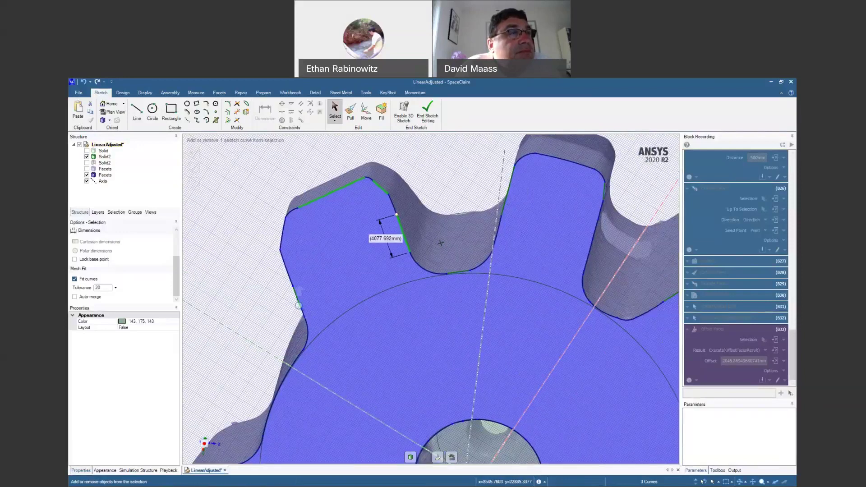
scroll(326, 291, "up", 5)
middle_click_drag(366, 258, 359, 260)
left_click(303, 310, "ctrl")
scroll(318, 303, "down", 3)
scroll(387, 234, "down", 4)
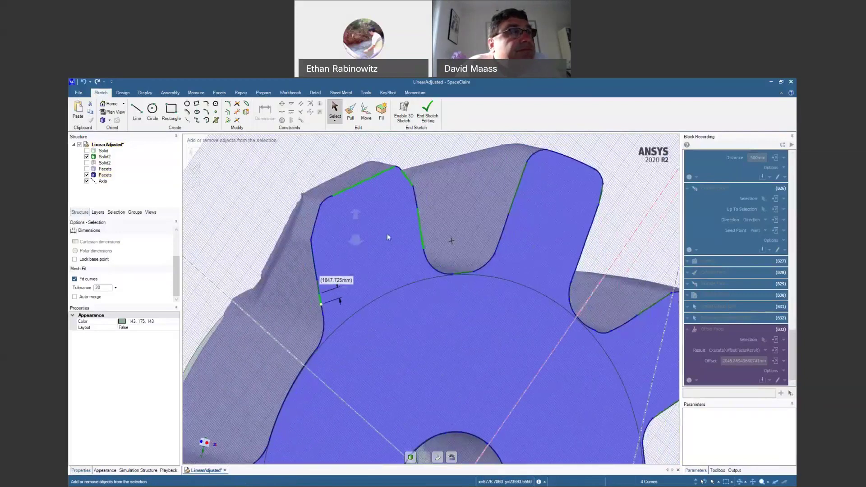
left_click(454, 206, "ctrl")
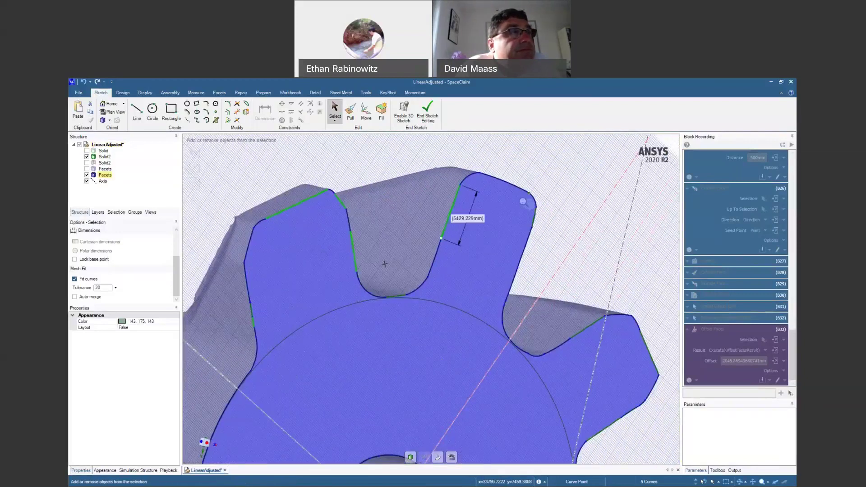
middle_click_drag(523, 201, 501, 192)
scroll(501, 192, "up", 5)
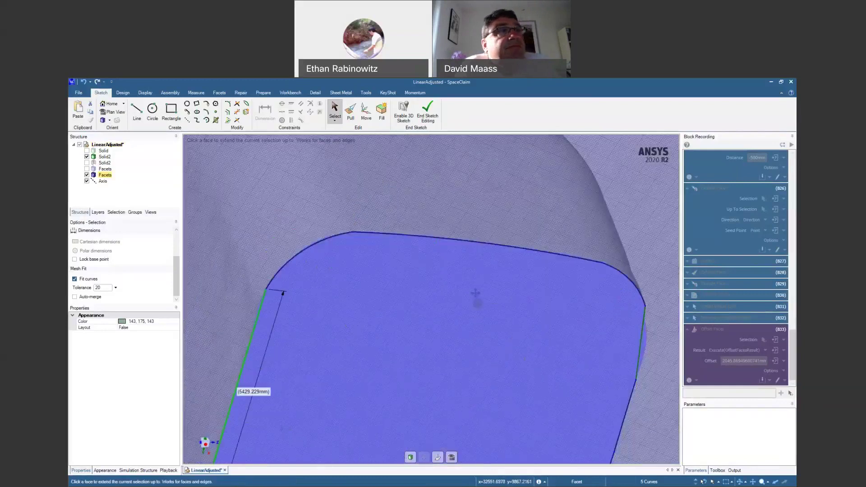
mouse_move(461, 228)
middle_mouse_down()
mouse_move(450, 207)
mouse_move(458, 207)
mouse_move(460, 241)
mouse_move(444, 234)
mouse_move(444, 253)
middle_mouse_up()
mouse_move(444, 304)
middle_mouse_down("ctrl")
mouse_move(467, 230)
mouse_move(465, 270)
mouse_move(481, 262)
mouse_move(461, 262)
middle_mouse_up("ctrl")
key("v")
Set the mesh curve fitting tolerance to 10.
left_click(114, 289)
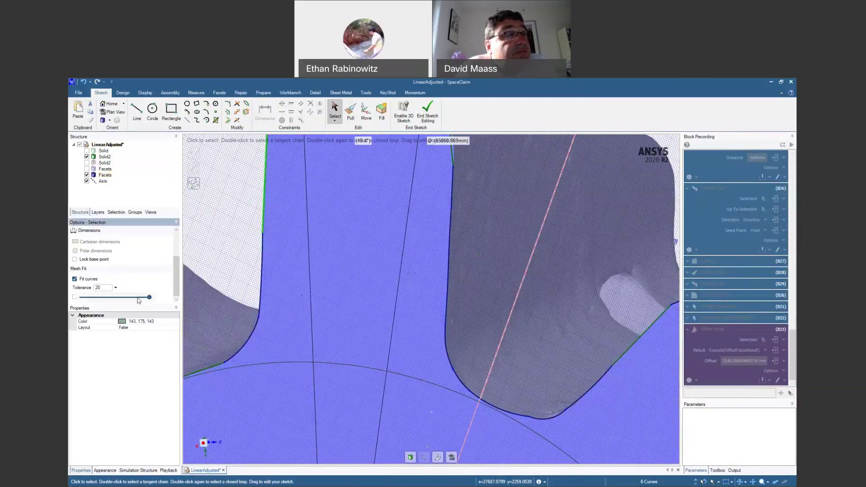
left_click(114, 297)
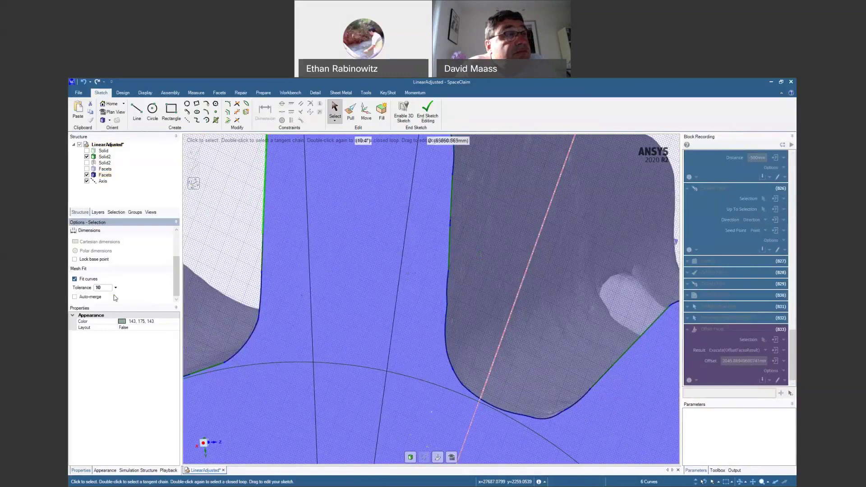
scroll(443, 317, "down", 4)
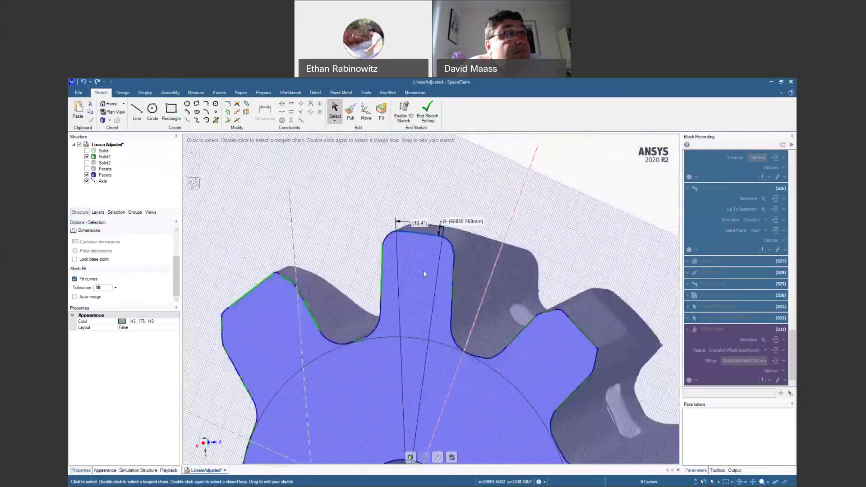
Select the refitted tip line and flank line of the squared-off tooth to check them.
scroll(416, 237, "up", 5, "ctrl")
middle_click_drag(427, 280, 457, 227)
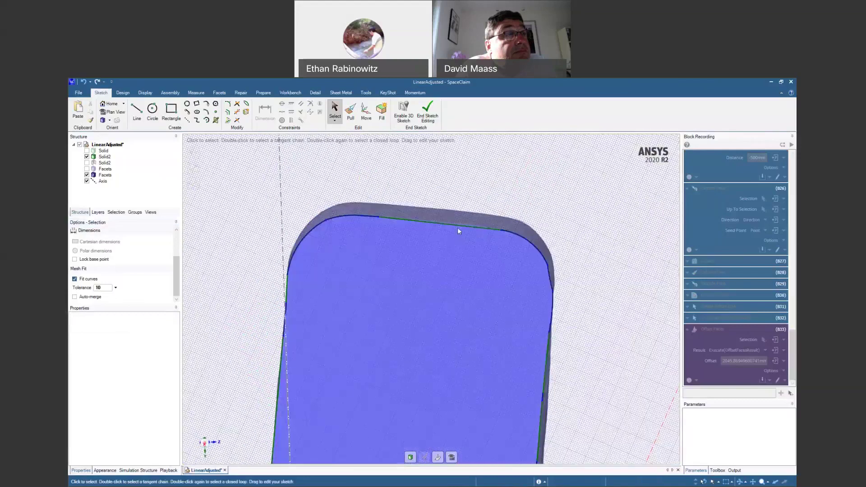
left_click(458, 228)
middle_click_drag(450, 286, 417, 302, "ctrl")
left_click(402, 251, "ctrl")
middle_click_drag(348, 292, 443, 264, "shift")
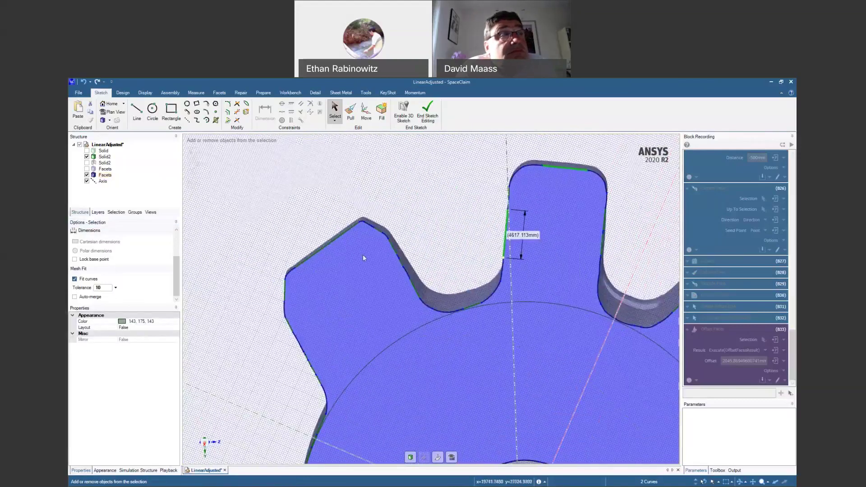
Add an angle dimension between the two opposite flank lines of the chamfered tooth clockwise from the upper squared-off tooth.
middle_click_drag(385, 229, 370, 311, "ctrl")
middle_click_drag(474, 349, 461, 177, "ctrl")
scroll(462, 176, "down", 4)
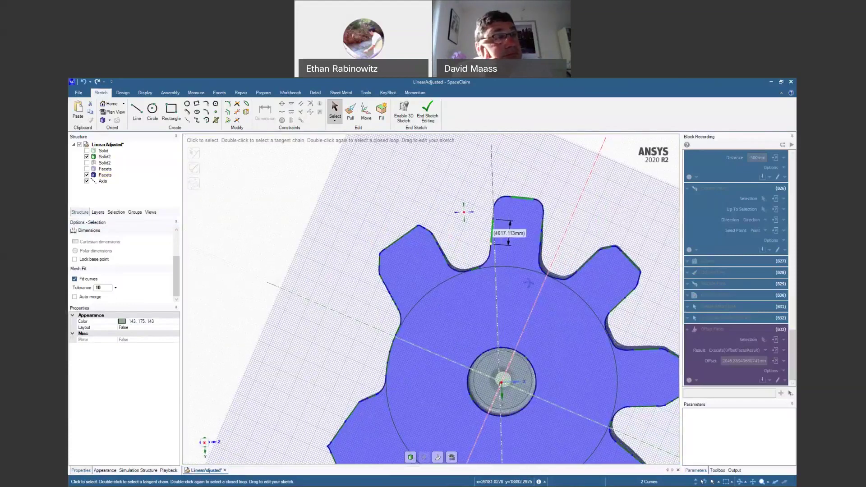
middle_click_drag(529, 283, 494, 250, "shift")
middle_click_drag(558, 333, 558, 333)
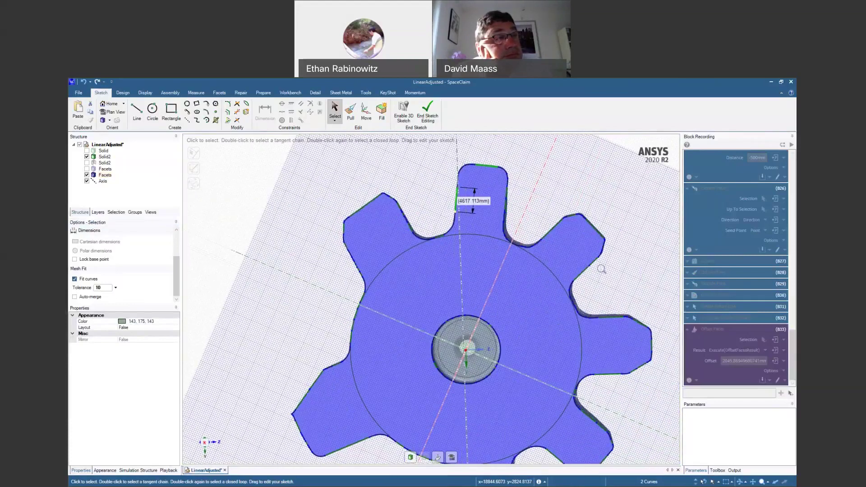
scroll(601, 269, "up", 5)
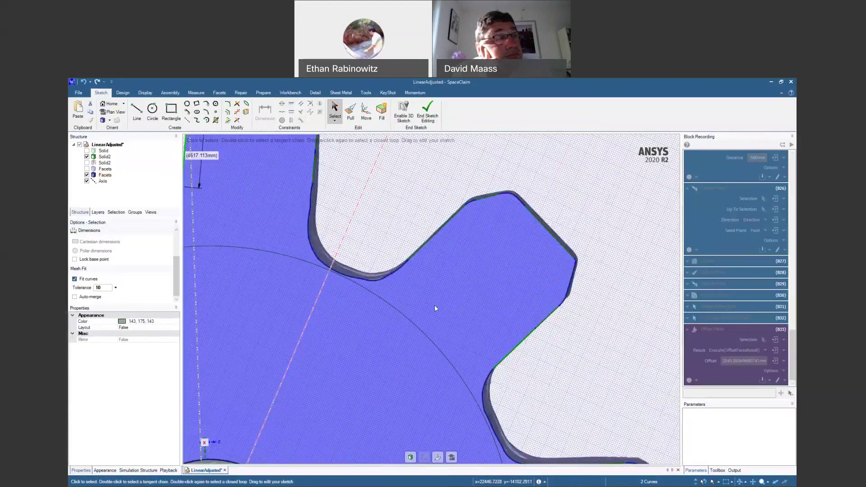
left_click(424, 244)
left_click(519, 343)
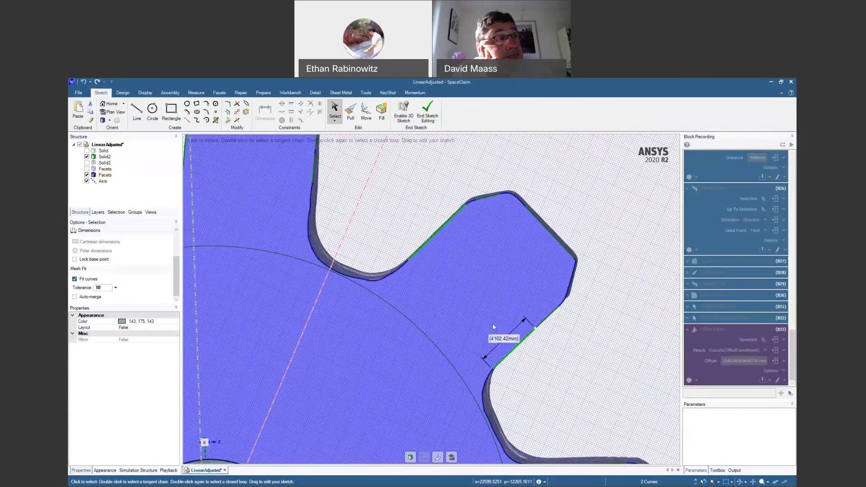
left_click(265, 111)
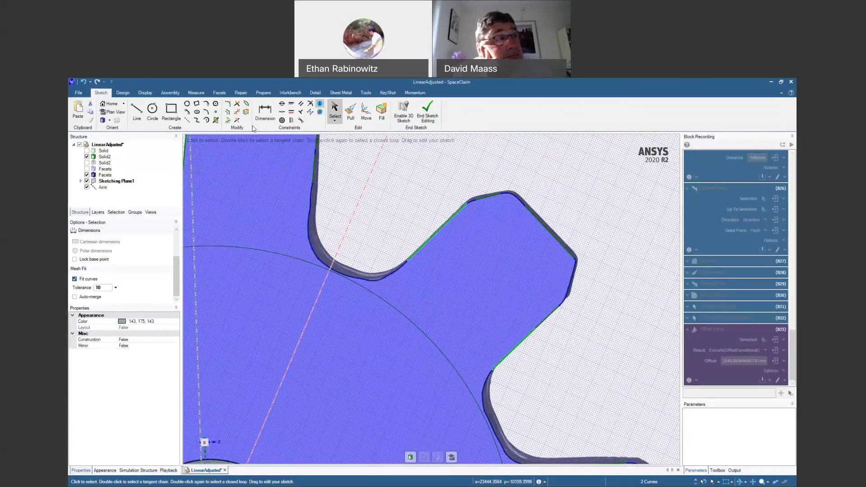
left_click(424, 243)
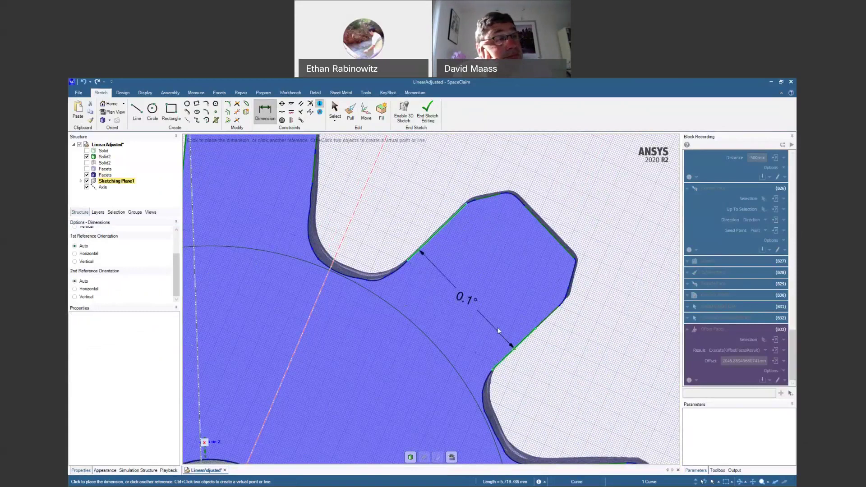
left_click(517, 342)
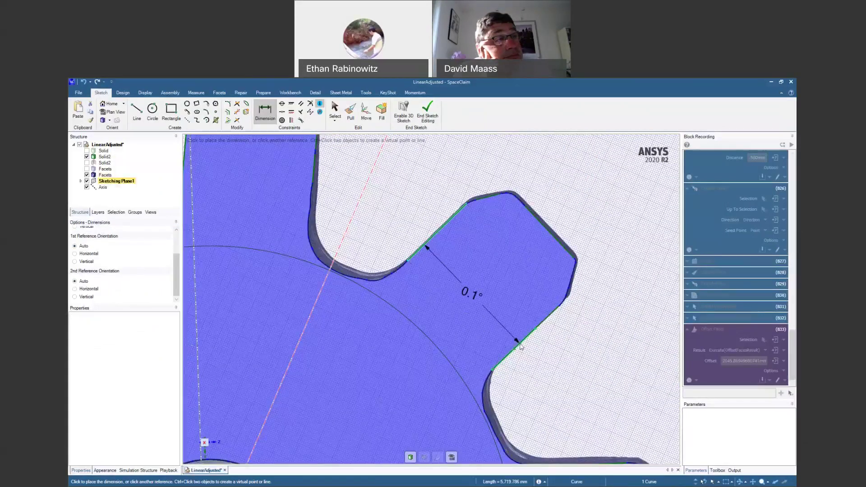
left_click(474, 341)
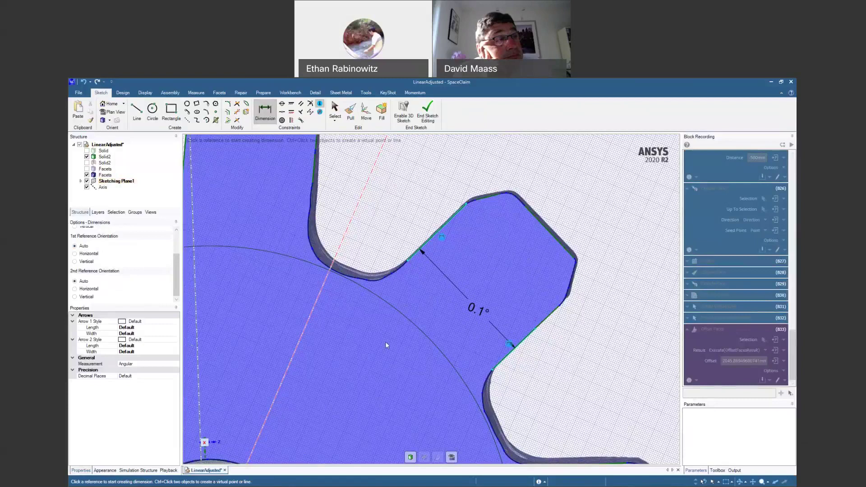
Add an angle dimension between the opposite flank lines of the next chamfered tooth clockwise around the flange.
scroll(385, 341, "down", 5)
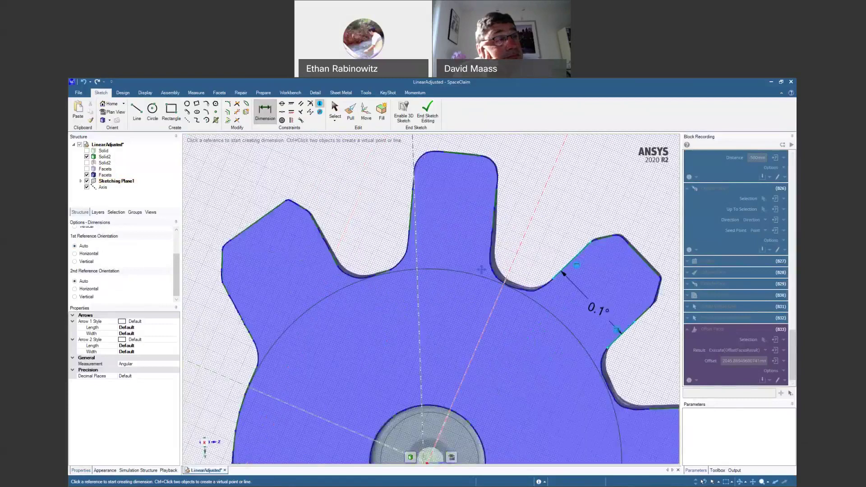
middle_click_drag(490, 268, 400, 152, "shift")
mouse_move(518, 346)
middle_mouse_down("shift")
mouse_move(483, 273)
mouse_move(452, 289)
middle_mouse_up("shift")
scroll(562, 261, "up", 3)
key("s")
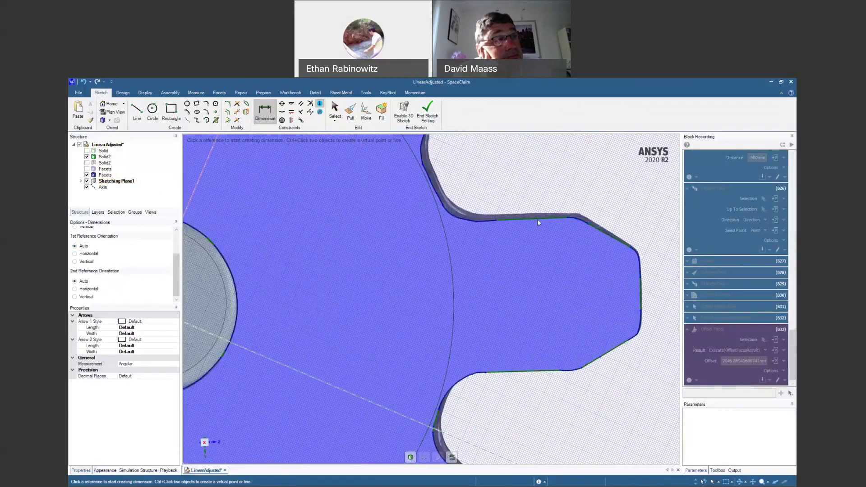
left_click(542, 218)
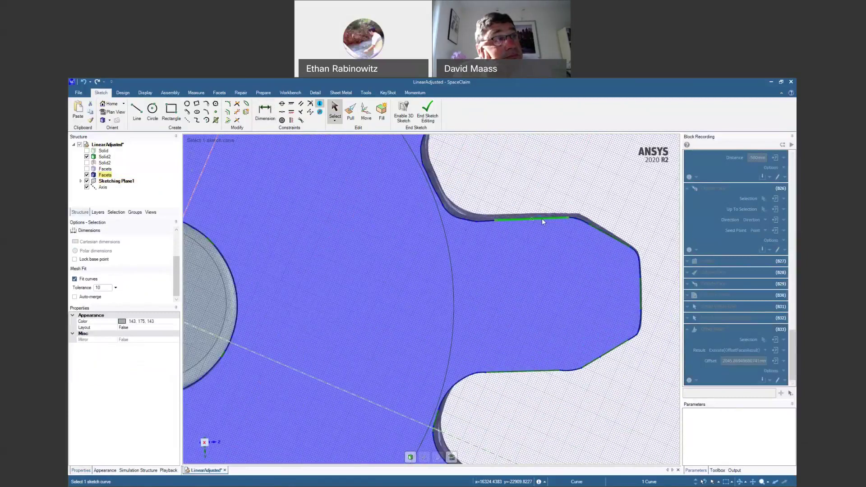
left_click(530, 372, "ctrl")
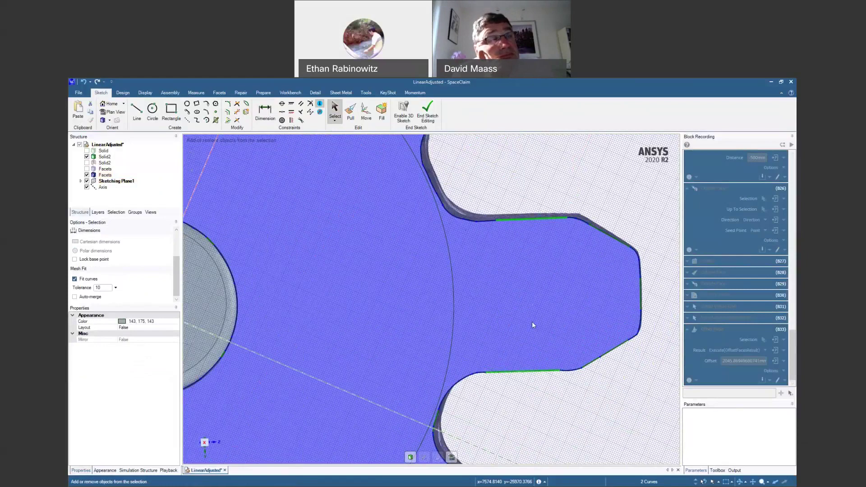
left_click(503, 298)
left_click(264, 112)
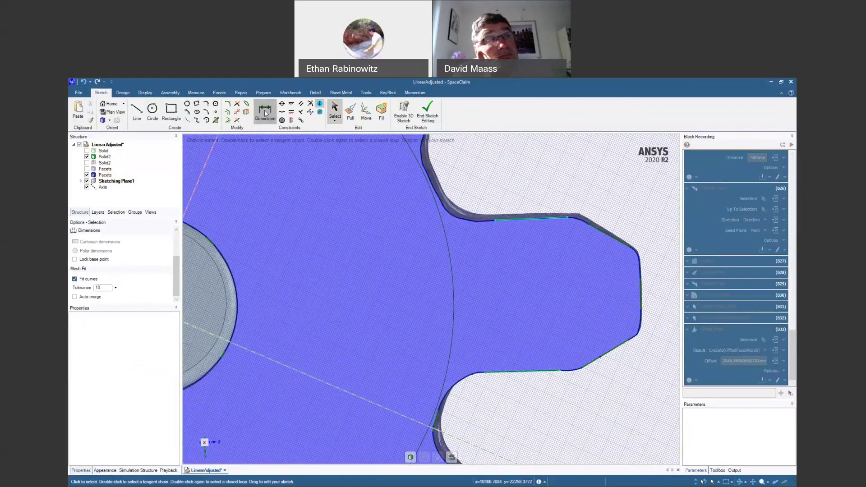
left_click(520, 219)
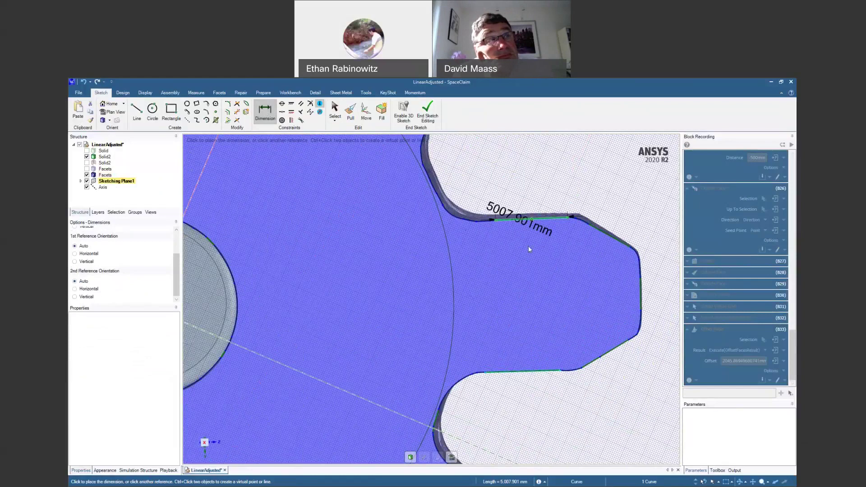
left_click(529, 372)
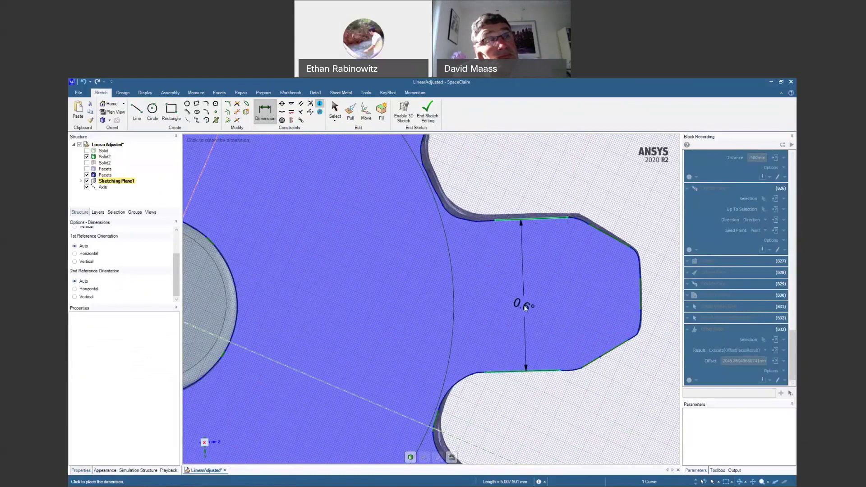
left_click(518, 325)
Add an angle dimension between the two flank lines of the lower squared-off tooth.
scroll(518, 322, "down", 3)
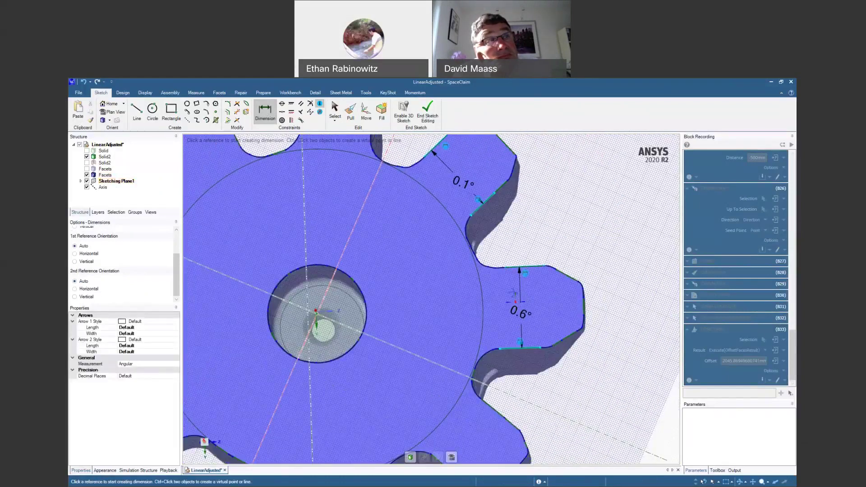
mouse_move(515, 293)
middle_mouse_down()
mouse_move(520, 264)
mouse_move(519, 284)
middle_mouse_up()
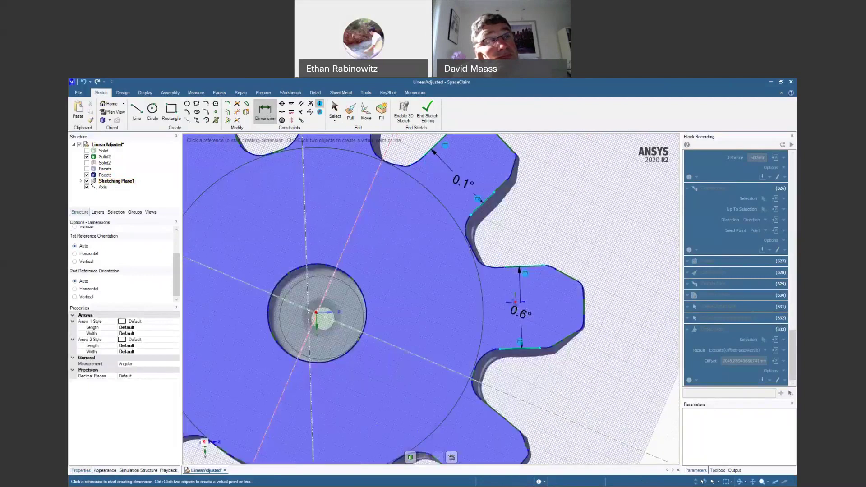
middle_click_drag(327, 207, 480, 316, "ctrl")
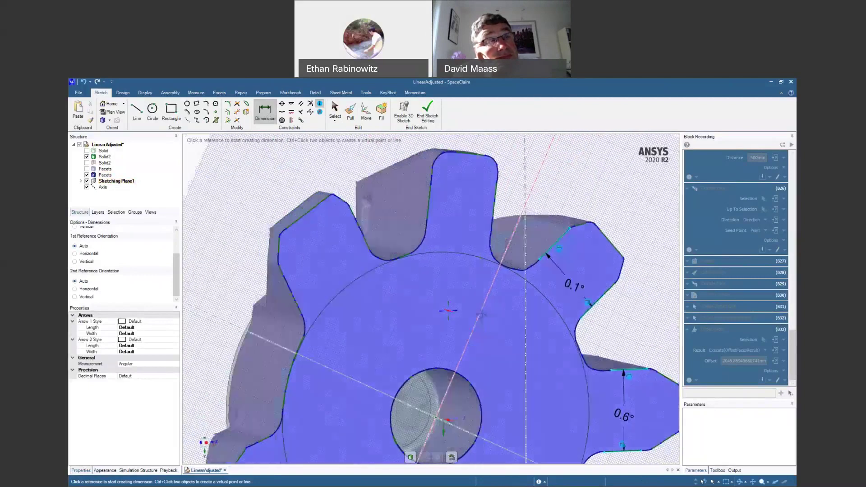
middle_click_drag(462, 399, 482, 206, "ctrl")
middle_click_drag(381, 314, 366, 305)
scroll(488, 361, "up", 6)
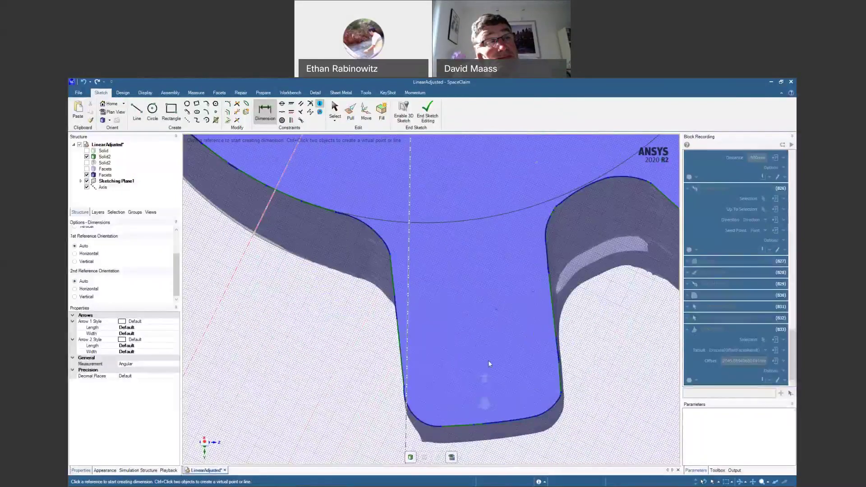
key("s")
left_click(552, 305)
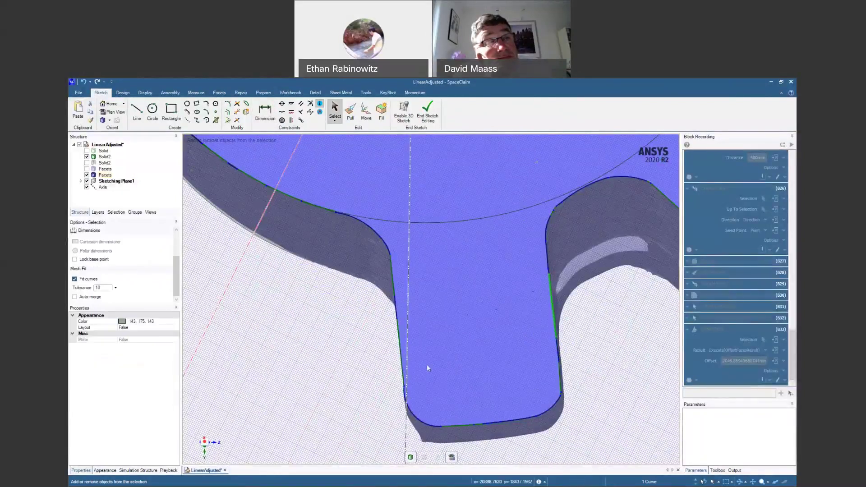
left_click(397, 356, "ctrl")
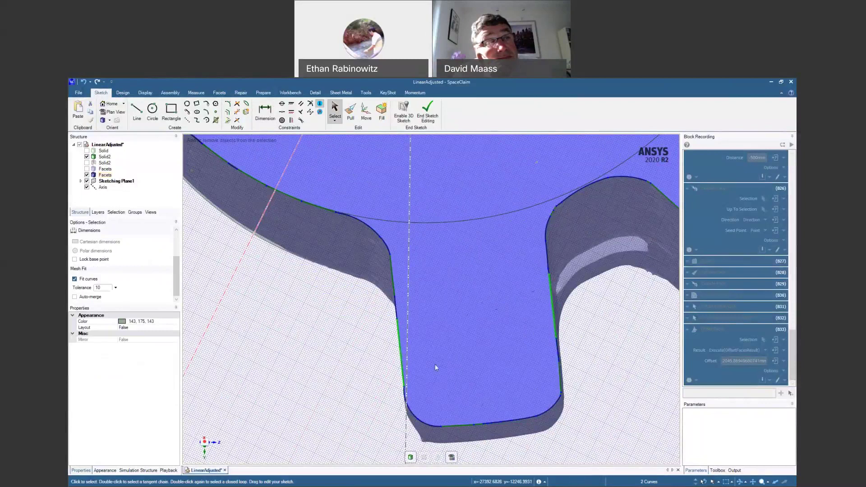
key("d")
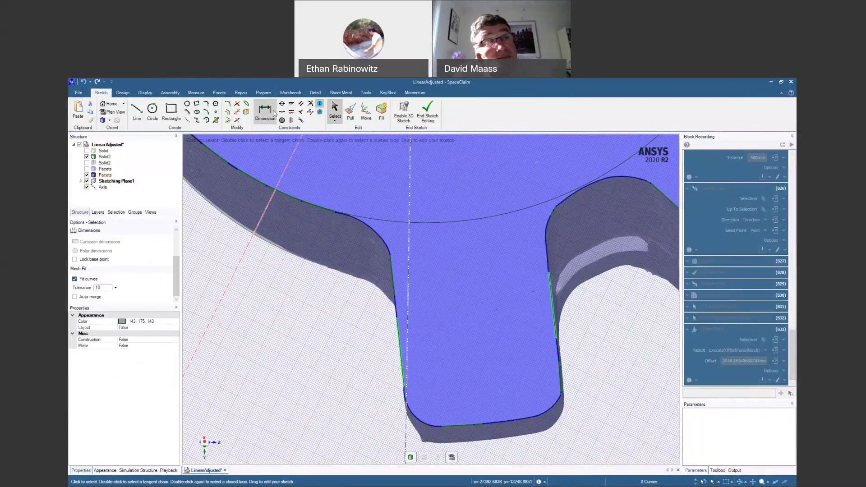
left_click(397, 346)
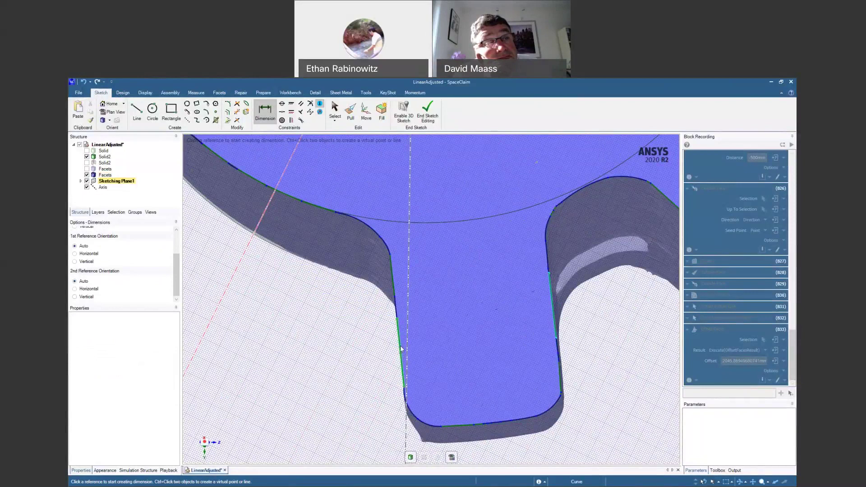
left_click(553, 314)
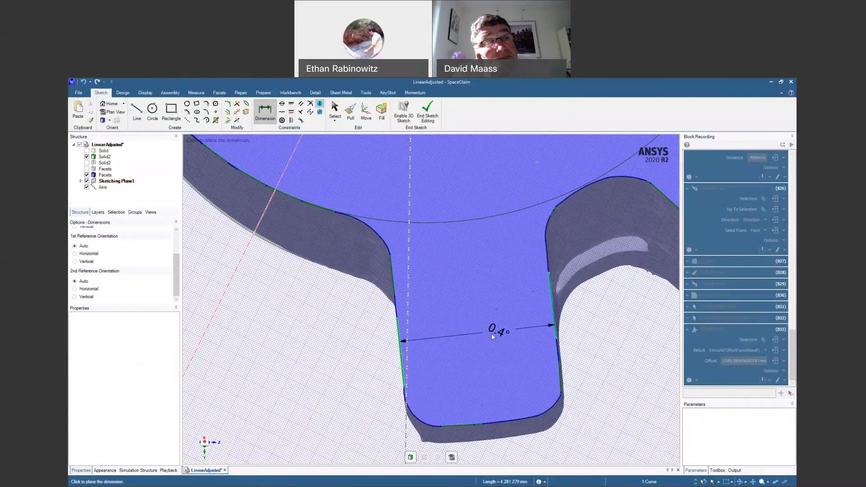
left_click(473, 368)
Undo the flank angle dimension on the lower squared-off tooth.
scroll(473, 368, "down", 5)
middle_click_drag(524, 302, 495, 345, "shift")
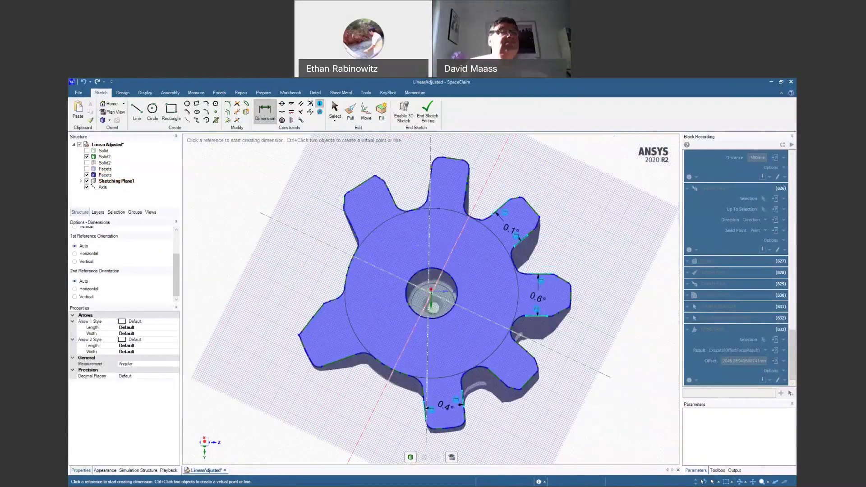
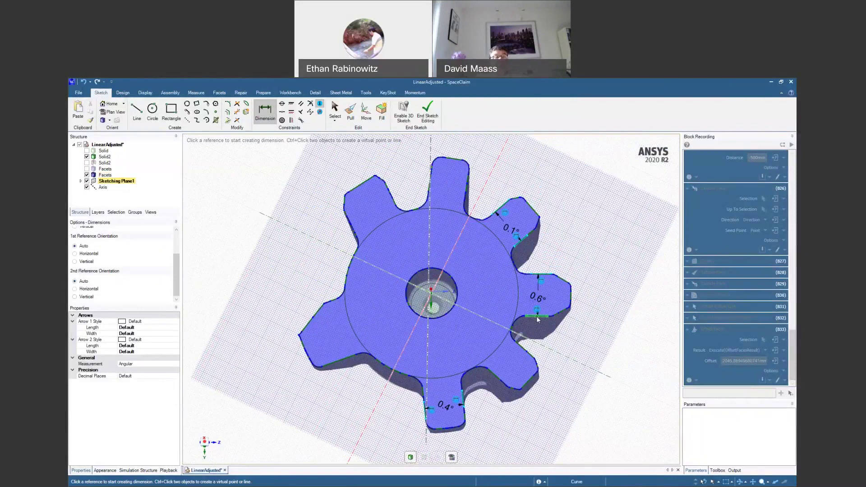
scroll(551, 236, "up", 3)
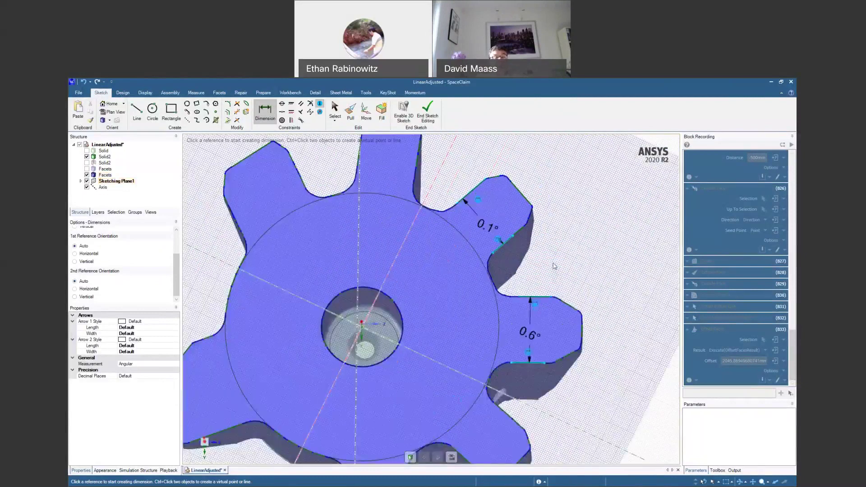
scroll(555, 259, "down", 2)
key("ctrl+z")
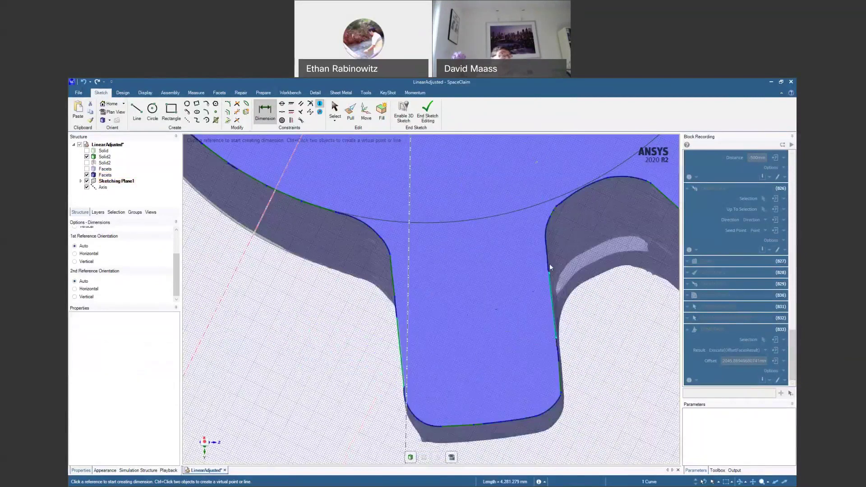
Delete the flank angle dimensions from the two adjacent chamfered teeth.
scroll(545, 298, "down", 5)
middle_click_drag(446, 295, 366, 357, "shift")
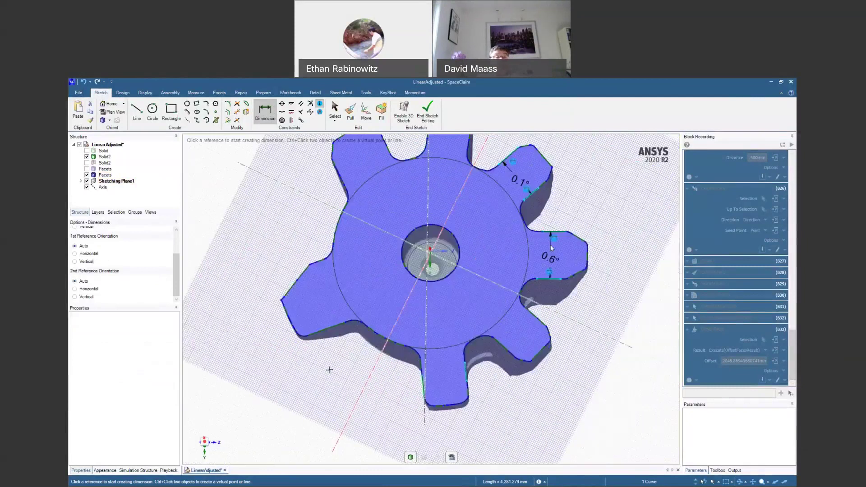
key("Escape")
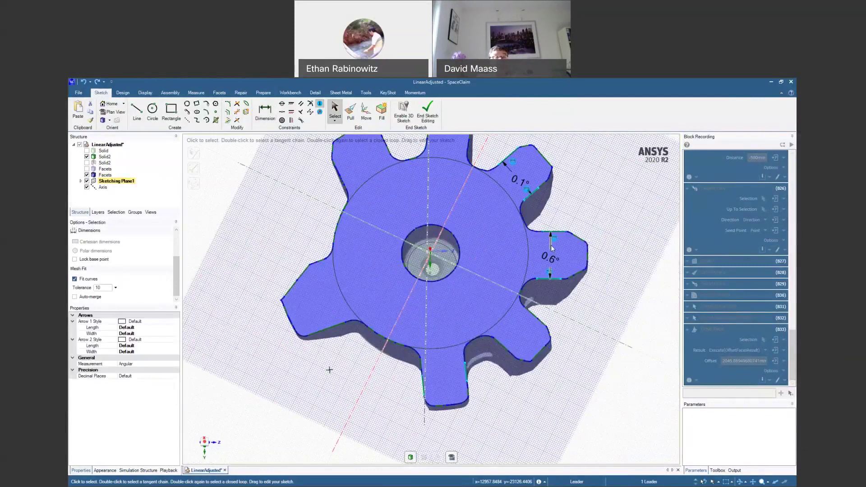
key("Delete")
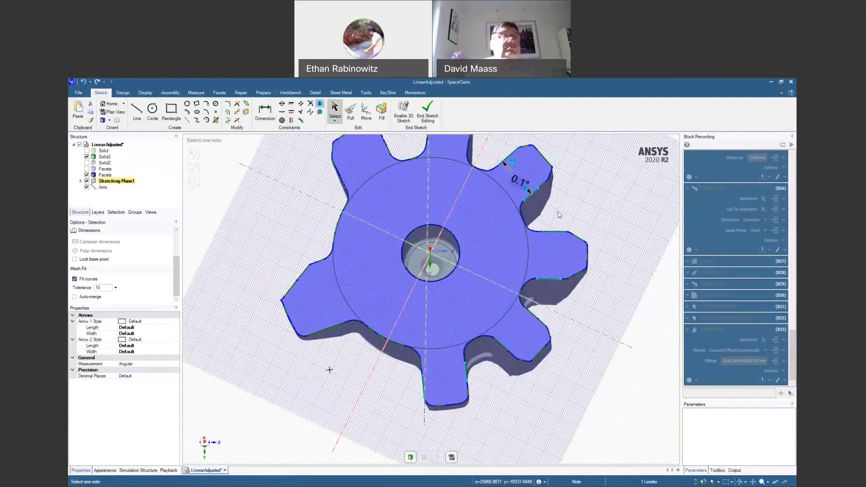
key("Delete")
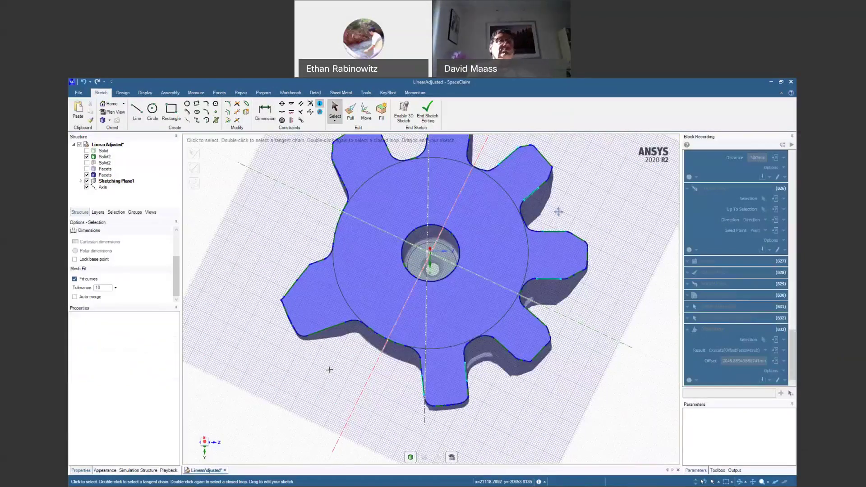
Select the fitted straight segments of the upper-left chamfered tooth: both flanks, both chamfers and the tip.
scroll(486, 252, "up", 5)
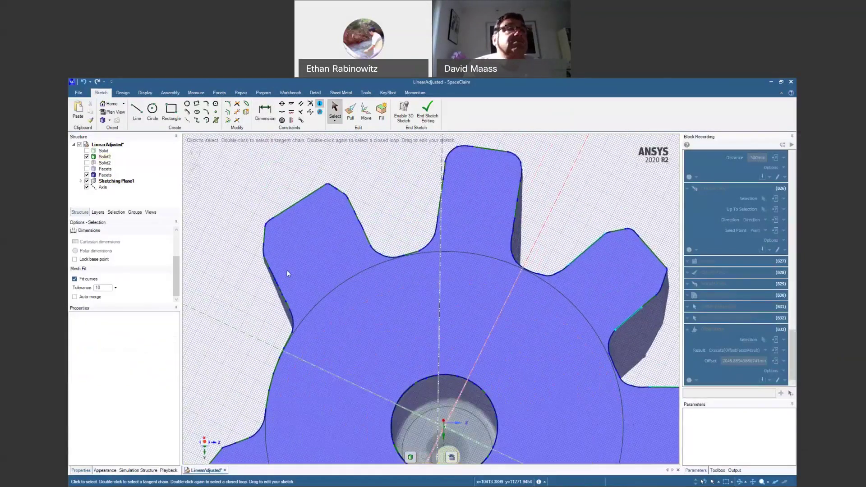
scroll(287, 273, "up", 3)
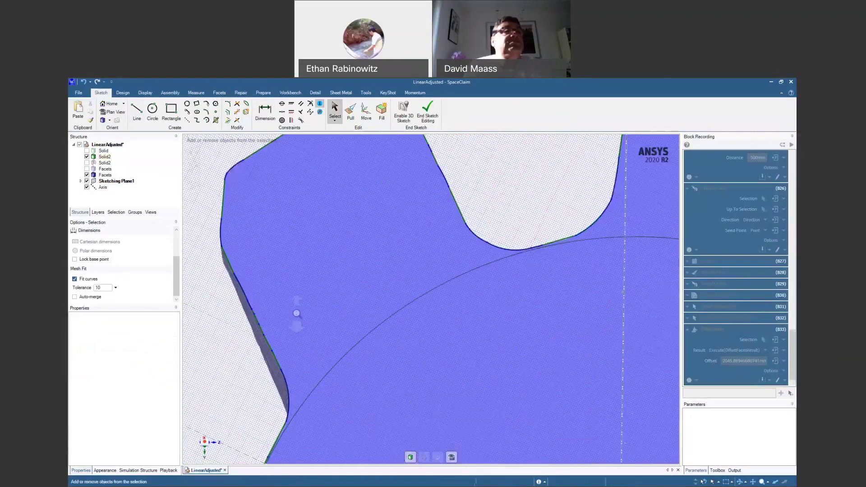
left_click(266, 344, "ctrl")
left_click(222, 197, "ctrl")
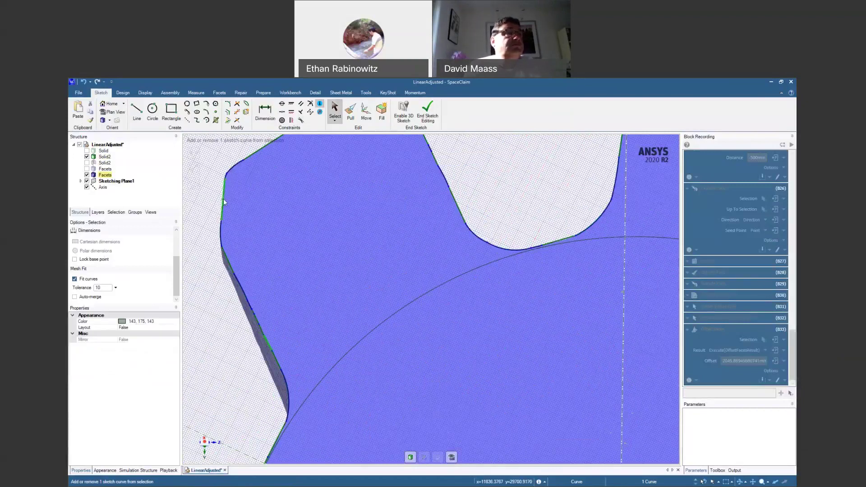
scroll(266, 210, "down", 1)
scroll(278, 203, "down", 3)
scroll(290, 194, "up", 2)
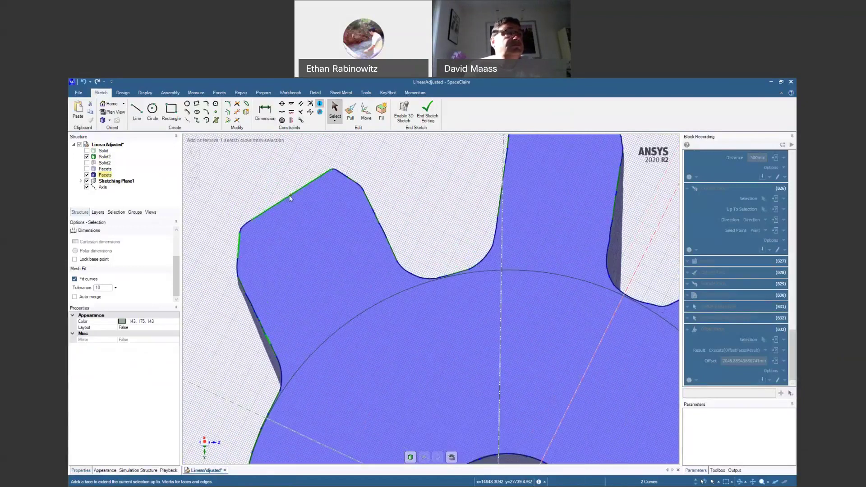
left_click(354, 182, "ctrl")
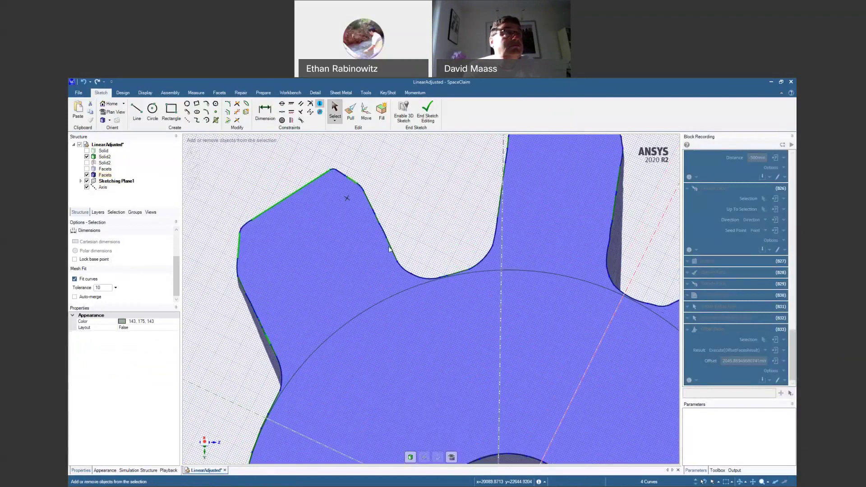
left_click(377, 217, "ctrl")
Add fitted straight segments of the top squared-off tooth to the curve selection.
middle_click_drag(417, 234, 417, 202, "ctrl")
middle_click_drag(416, 202, 458, 198, "shift")
left_click(457, 198, "ctrl")
left_click(493, 288, "ctrl")
Add the upper-right chamfered tooth's fitted flank, chamfer and tip lines to the curve selection.
middle_click_drag(573, 318, 493, 263, "shift")
left_click(512, 294, "ctrl")
middle_click_drag(561, 257, 407, 236, "ctrl")
left_click(560, 268, "ctrl")
left_click(500, 265, "ctrl")
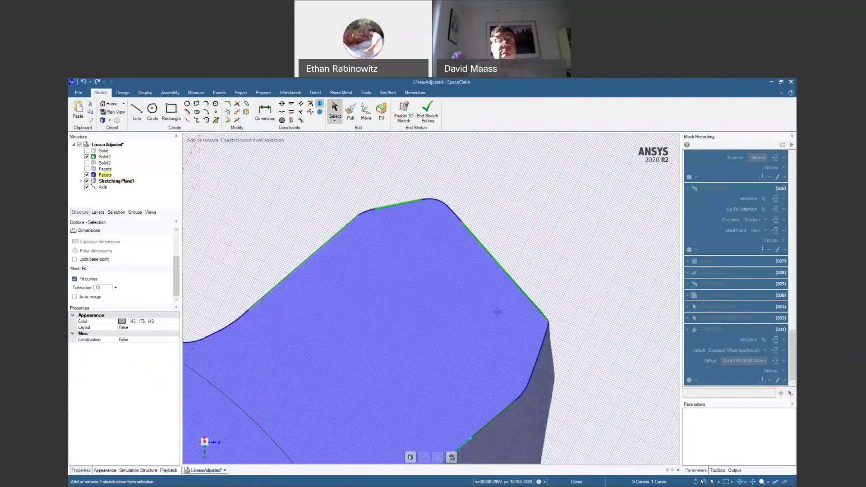
middle_click_drag(497, 311, 505, 181, "shift")
left_click(471, 314, "ctrl")
Add the right-hand chamfered tooth's tip line and both chamfer lines to the curve selection.
middle_click_drag(472, 314, 496, 207, "ctrl")
middle_click_drag(545, 355, 517, 254, "shift")
left_click(503, 227, "ctrl")
left_click(480, 370, "ctrl")
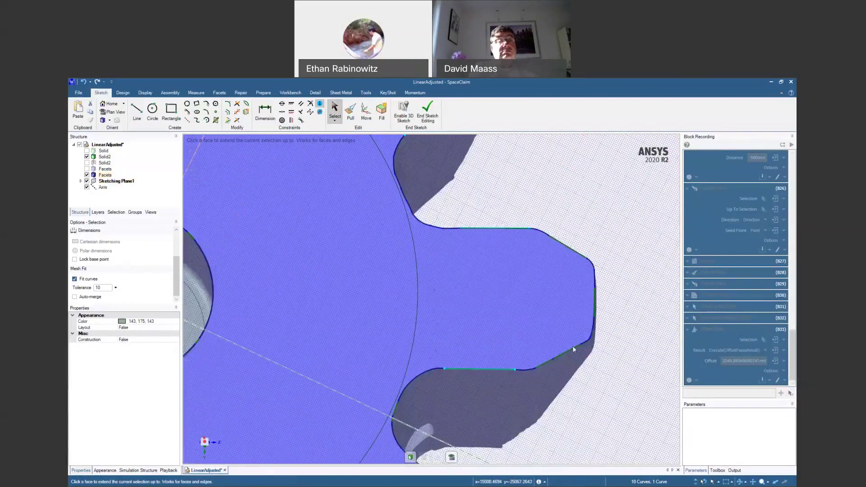
middle_click_drag(594, 315, 594, 323, "ctrl")
left_click(567, 221, "ctrl")
left_click(595, 303, "ctrl")
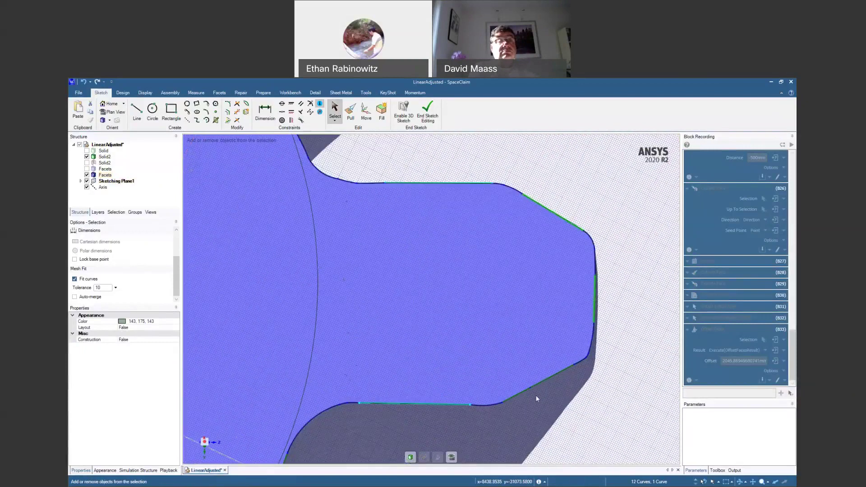
left_click(541, 383, "ctrl")
Add both flanks, both chamfers and the tip line of the lower-right chamfered tooth to the curve selection.
middle_click_drag(508, 371, 500, 336, "ctrl")
middle_click_drag(500, 333, 523, 244, "shift")
middle_click_drag(471, 349, 489, 278, "shift")
middle_click_drag(454, 317, 457, 342, "ctrl")
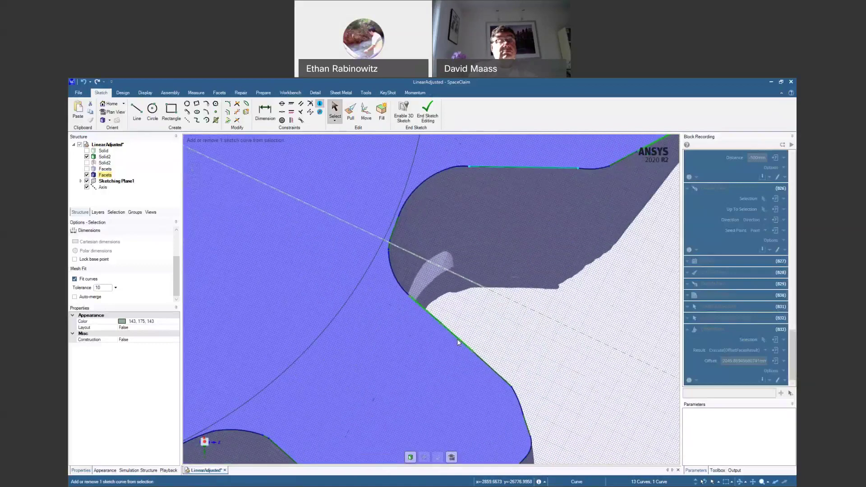
left_click(457, 340, "ctrl")
middle_click_drag(454, 390, 444, 225, "shift")
left_click(517, 260, "ctrl")
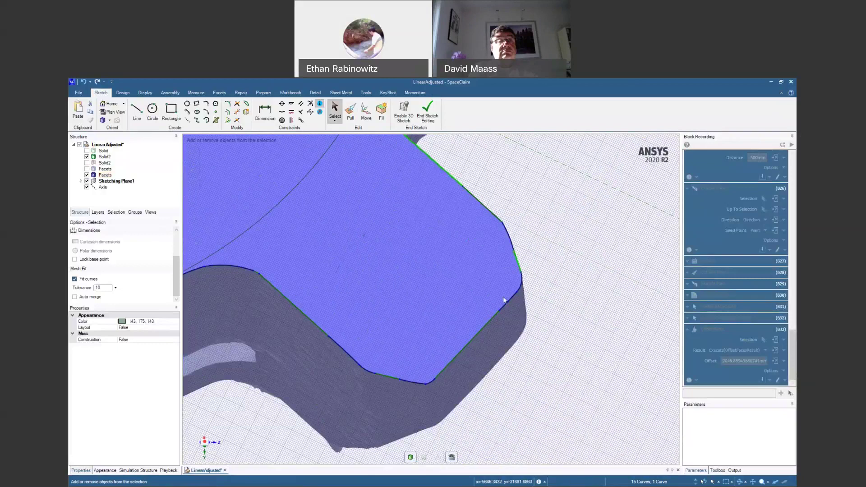
left_click(453, 360, "ctrl")
left_click(387, 376, "ctrl")
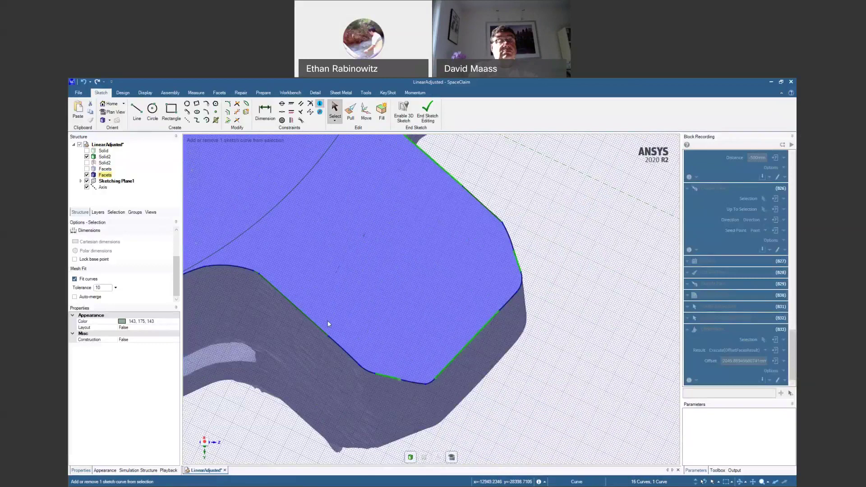
left_click(307, 314, "ctrl")
Pick the fitted straight segment along the tip of the lower squared-off tooth.
middle_click_drag(306, 314, 319, 317, "shift")
middle_click_drag(196, 421, 476, 225, "shift")
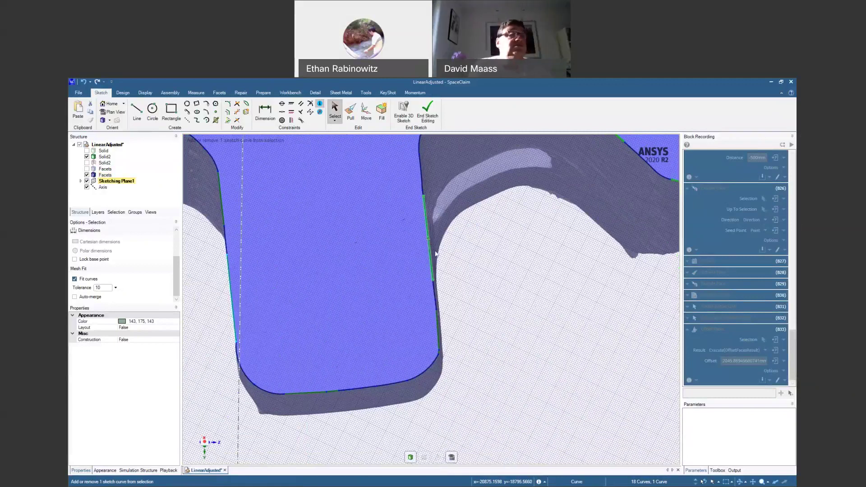
scroll(470, 310, "down", 1)
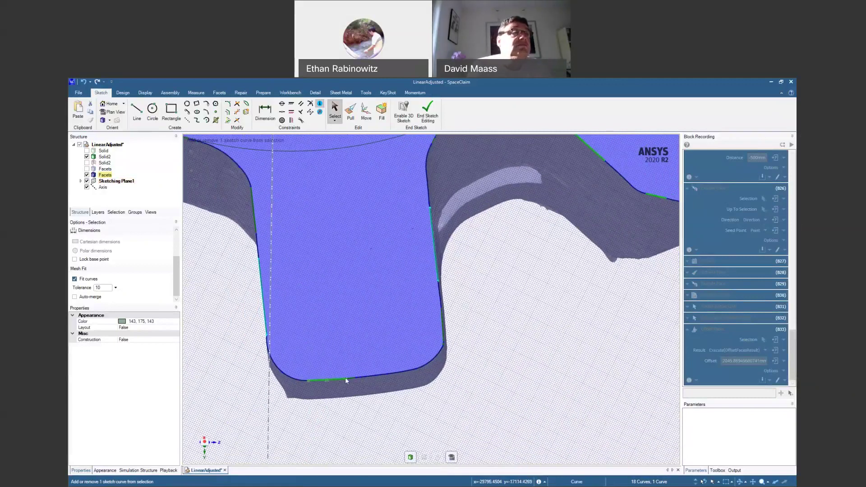
scroll(348, 377, "up", 5)
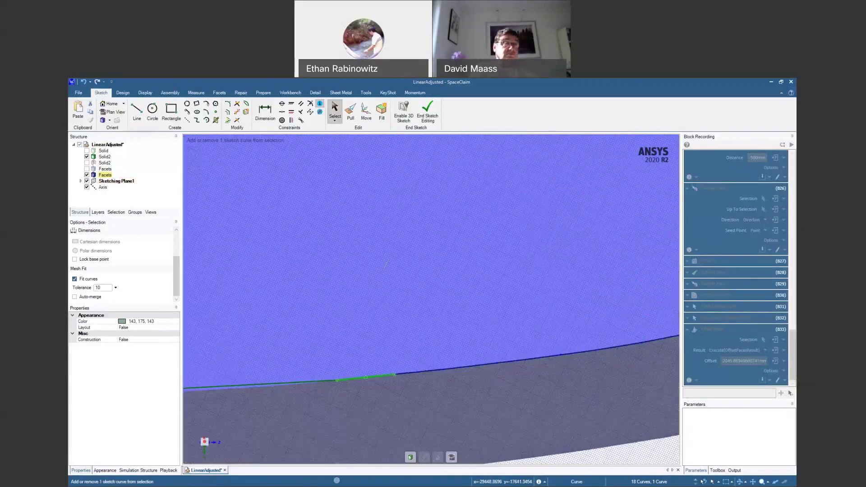
left_click(377, 378)
middle_click_drag(385, 263, 417, 352)
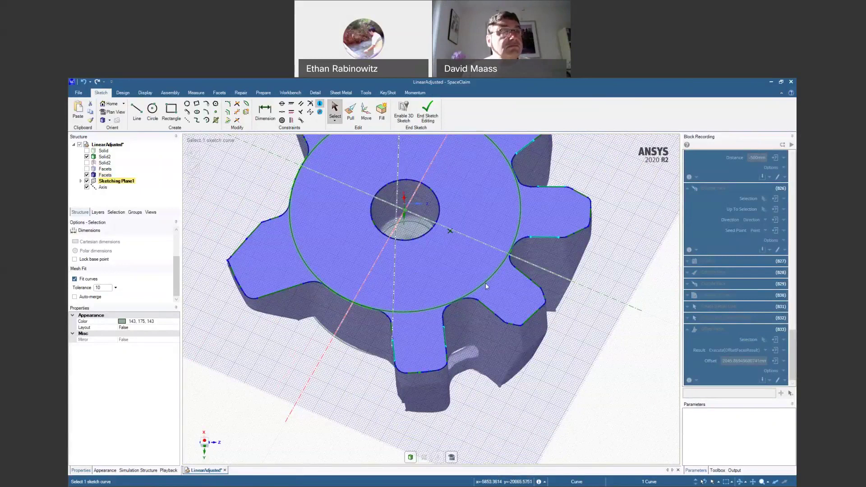
Select the fitted straight flank, chamfer and tip segments around the large tooth on the flange's left side.
mouse_move(333, 309)
middle_mouse_down("shift")
mouse_move(321, 377)
mouse_move(352, 311)
mouse_move(351, 348)
mouse_move(348, 307)
middle_mouse_up("shift")
middle_click_drag(275, 329, 393, 352, "shift")
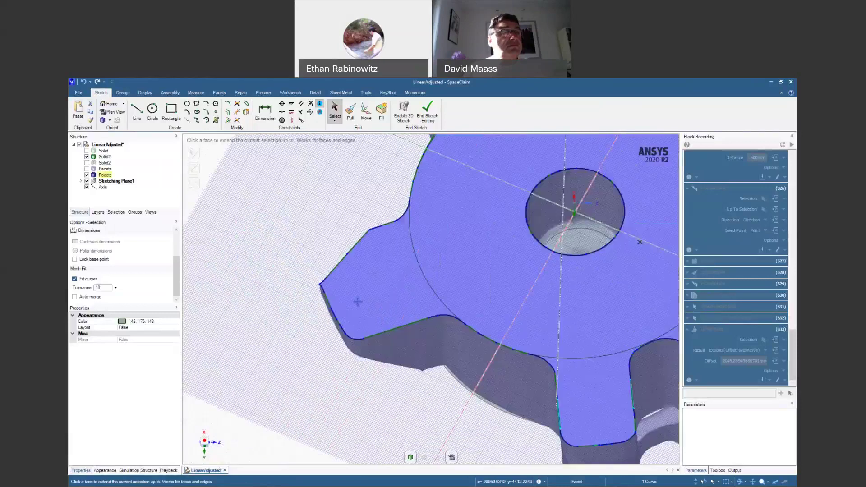
middle_click_drag(355, 300, 385, 341, "ctrl")
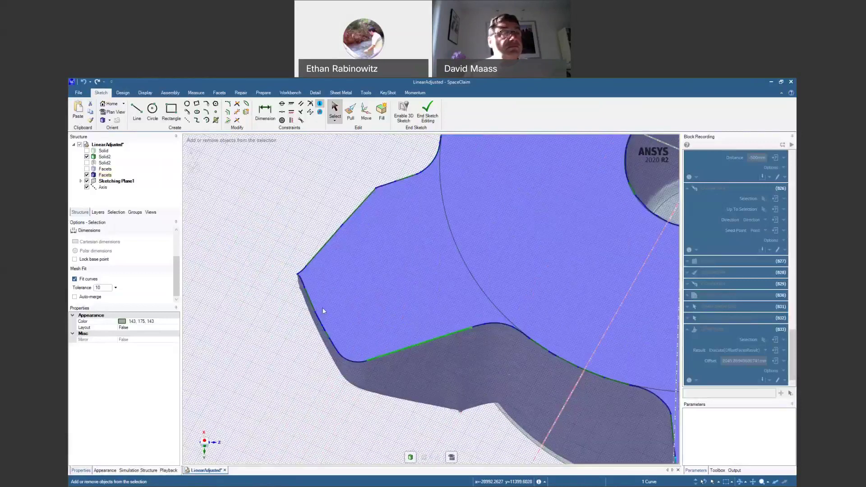
left_click(311, 301, "ctrl")
middle_click_drag(349, 311, 350, 287, "ctrl")
left_click(335, 244, "ctrl")
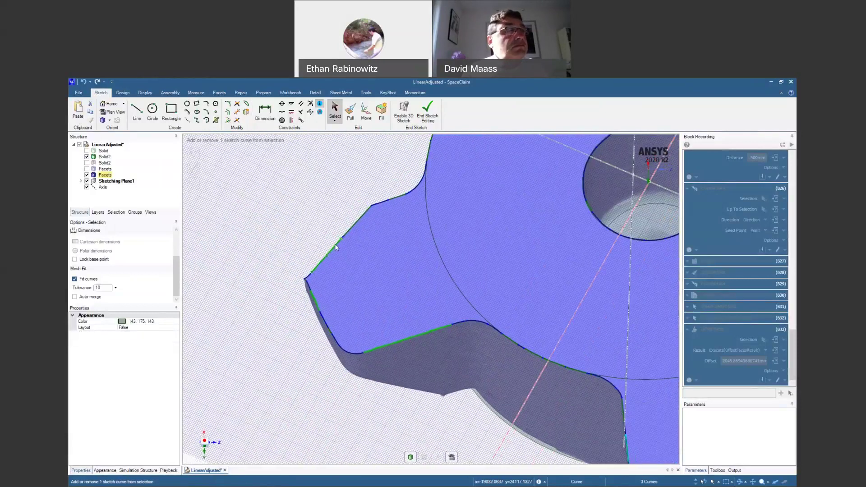
left_click(399, 197, "ctrl")
middle_click_drag(401, 273, 407, 242, "ctrl")
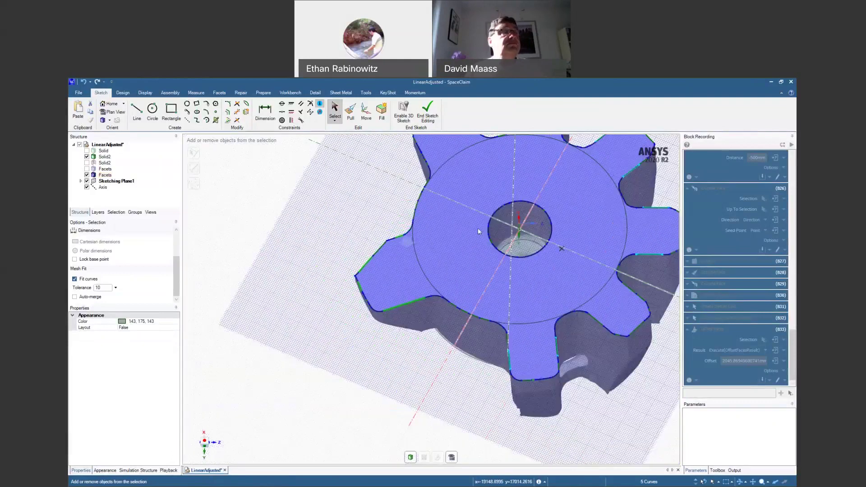
Add both flanks, the outer chamfer and the tip line of the upper-left tooth to the left tooth's selection.
middle_click_drag(477, 231, 421, 348, "shift")
middle_click_drag(375, 289, 373, 371, "ctrl")
middle_click_drag(419, 338, 422, 426, "shift")
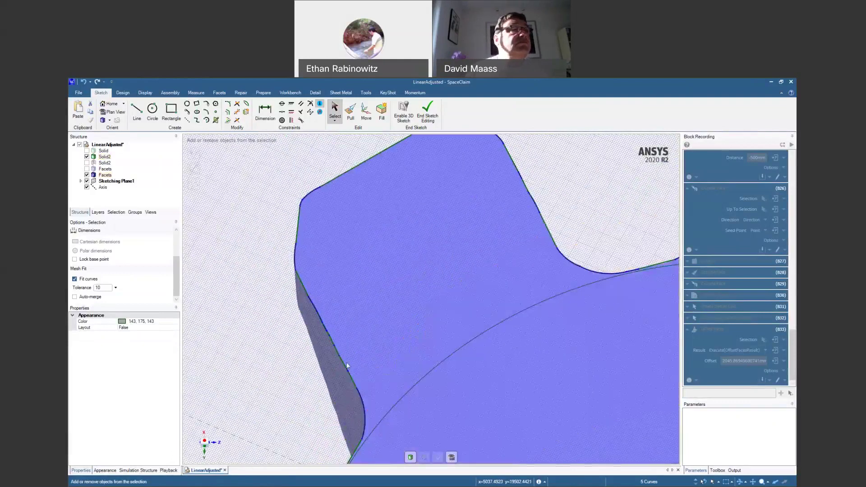
left_click(348, 374, "ctrl")
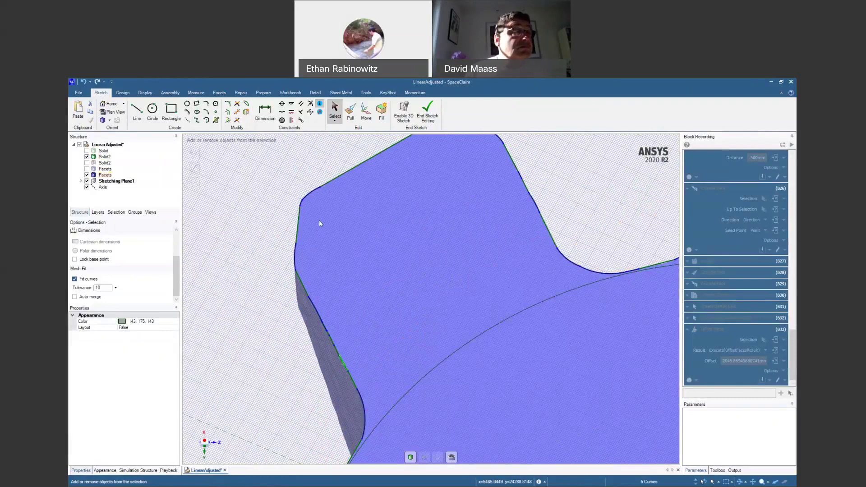
left_click(350, 170, "ctrl")
middle_click_drag(483, 212, 485, 299, "shift")
left_click(479, 244, "ctrl")
left_click(480, 244, "ctrl")
Add the fitted tip line and both flank lines of the top squared-off tooth to the selection.
middle_click_drag(552, 296, 411, 325, "shift")
middle_click_drag(487, 313, 412, 329, "ctrl")
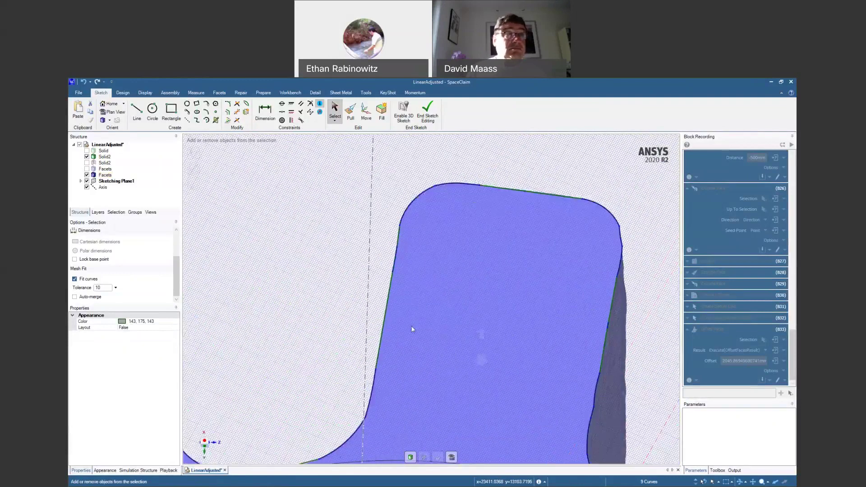
scroll(439, 347, "down", 2)
left_click(488, 232, "ctrl")
left_click(561, 338, "ctrl")
middle_click_drag(522, 370, 440, 290, "ctrl")
middle_click_drag(427, 351, 427, 313, "ctrl")
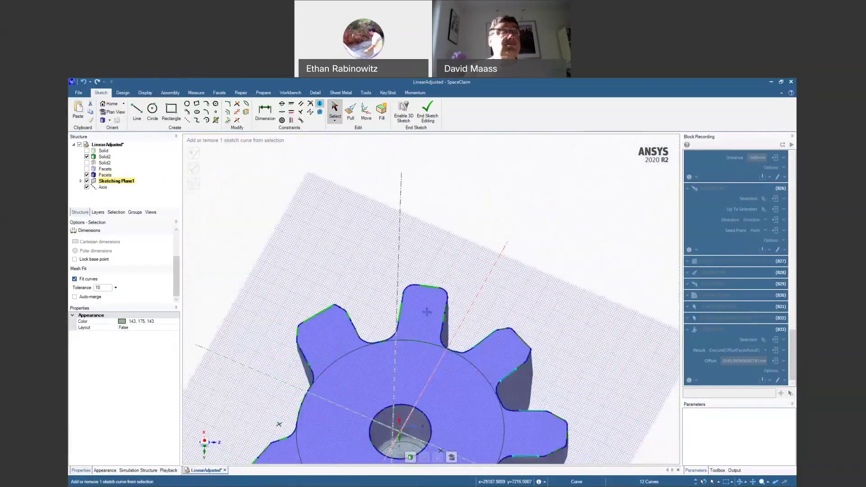
middle_click_drag(461, 418, 458, 320, "shift")
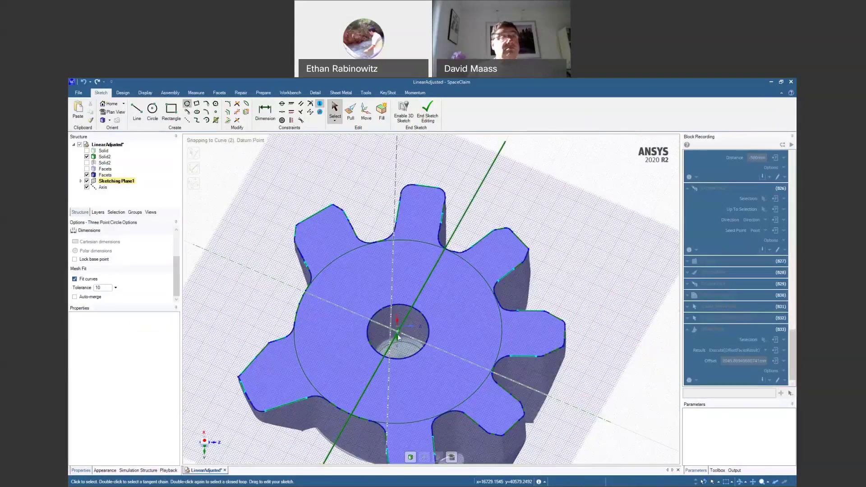
Sketch a circle centred on the origin, slightly inside the flange's body circle, and hide the facet body.
left_click(151, 110)
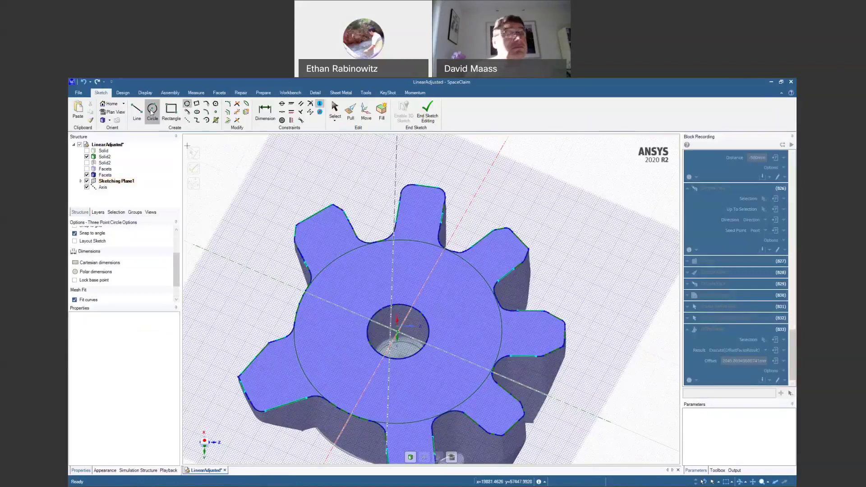
left_click(398, 334)
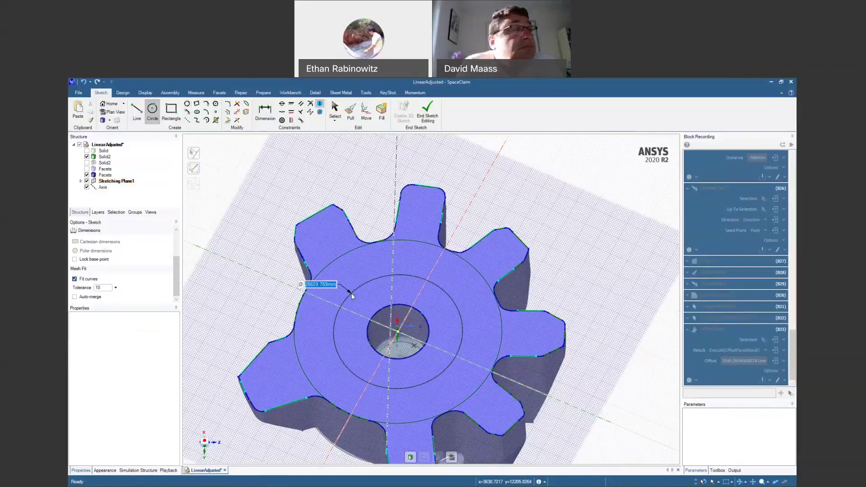
left_click(345, 272)
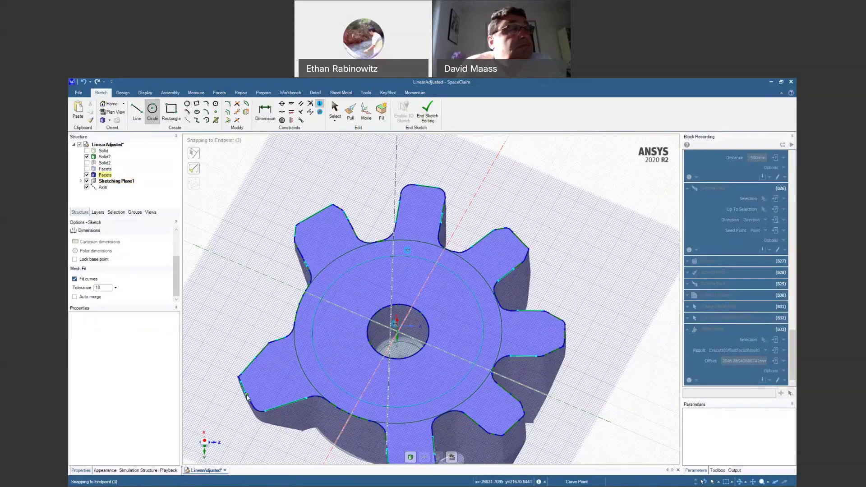
left_click(87, 174)
Create a corner between the upper-left tooth's lower flank line and the new circle.
scroll(313, 247, "up", 3)
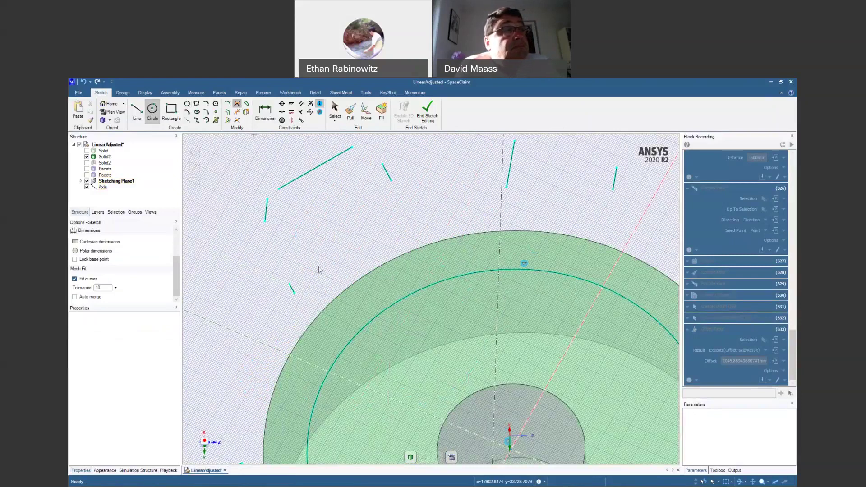
middle_click_drag(319, 270, 337, 214, "ctrl")
left_click(310, 234)
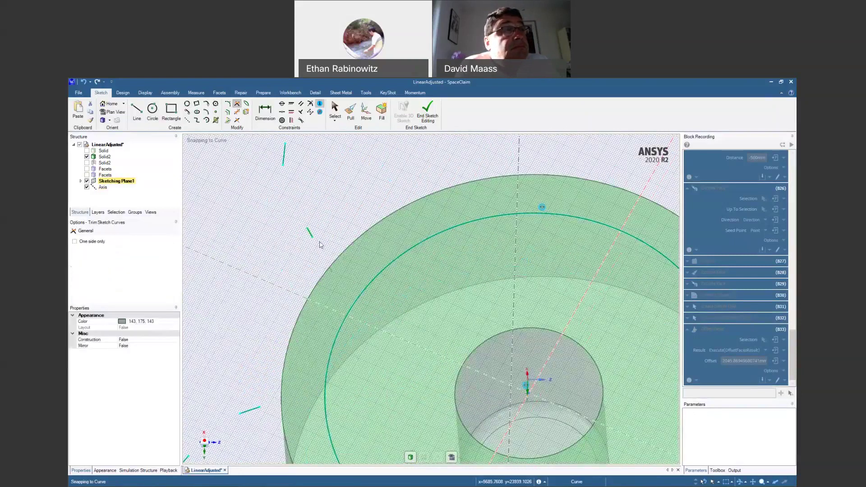
left_click(360, 294)
Try to create corners from the upper-left tooth's other flank line, and undo these joins.
middle_click_drag(424, 285, 388, 352, "ctrl")
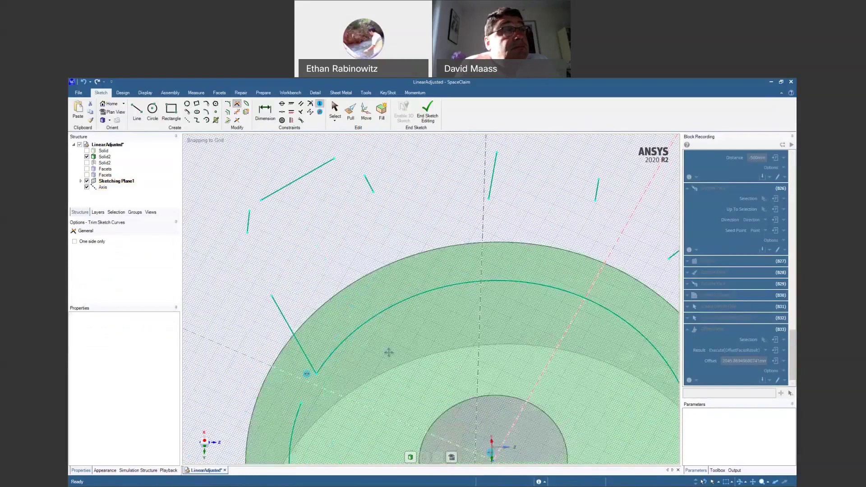
scroll(388, 353, "down", 2)
left_click(400, 314)
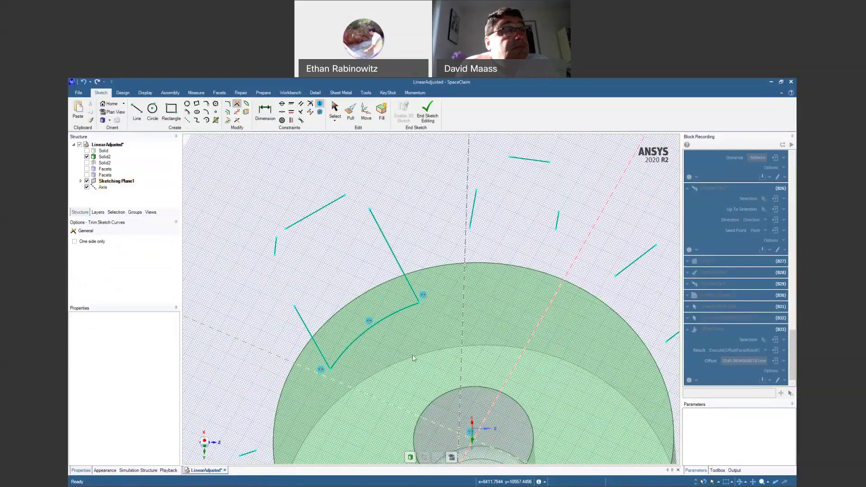
key("ctrl+z")
scroll(380, 361, "up", 3)
middle_click_drag(376, 349, 383, 298, "ctrl")
key("ctrl+z")
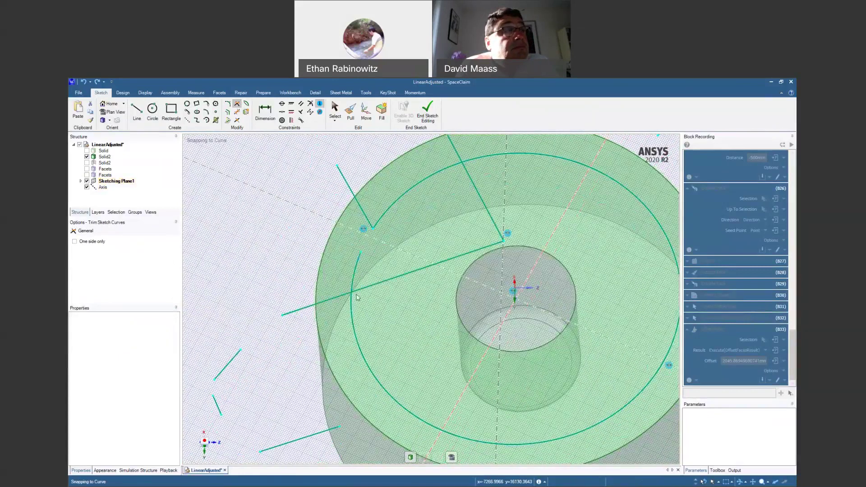
key("ctrl+z")
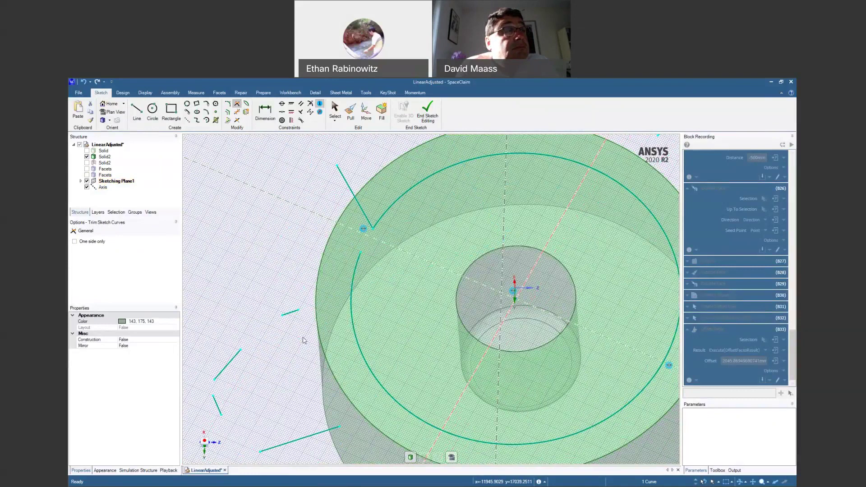
Create a corner between the left tooth's upper flank line and the circle, keeping the lower arc.
left_click(296, 313)
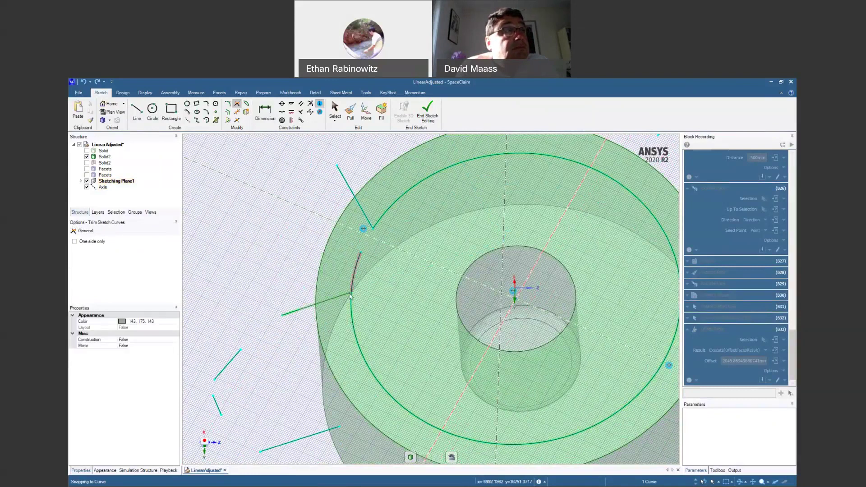
left_click(351, 303)
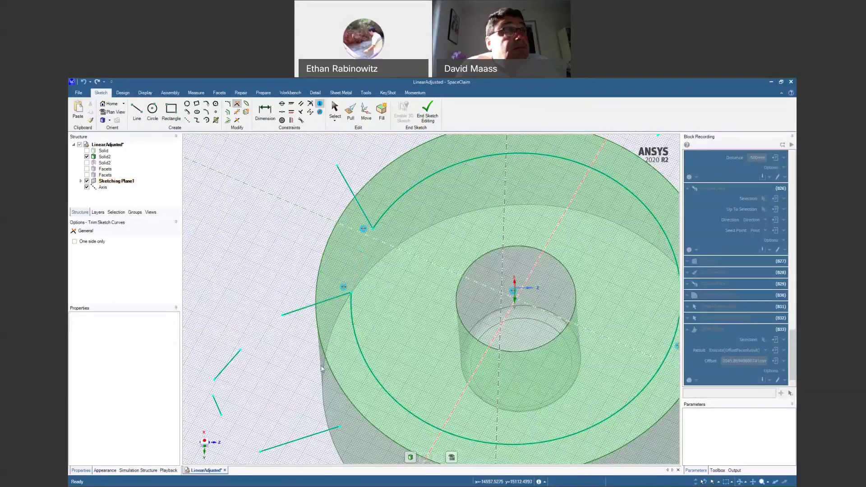
Try to create a corner between the bottom tooth's flank line and the circle, and undo the join.
scroll(322, 369, "down", 5)
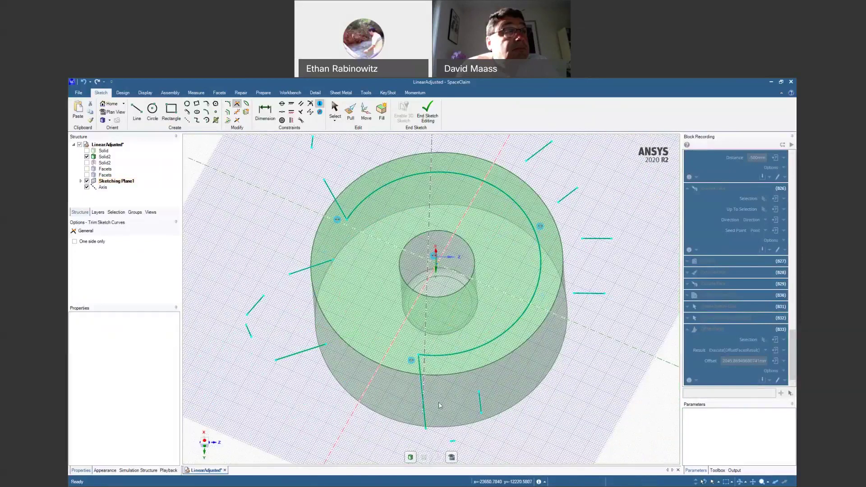
left_click(480, 402)
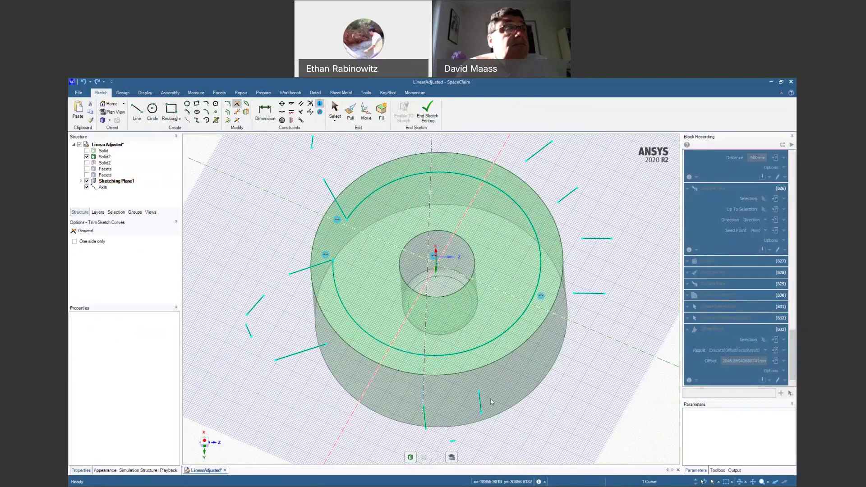
left_click(467, 355)
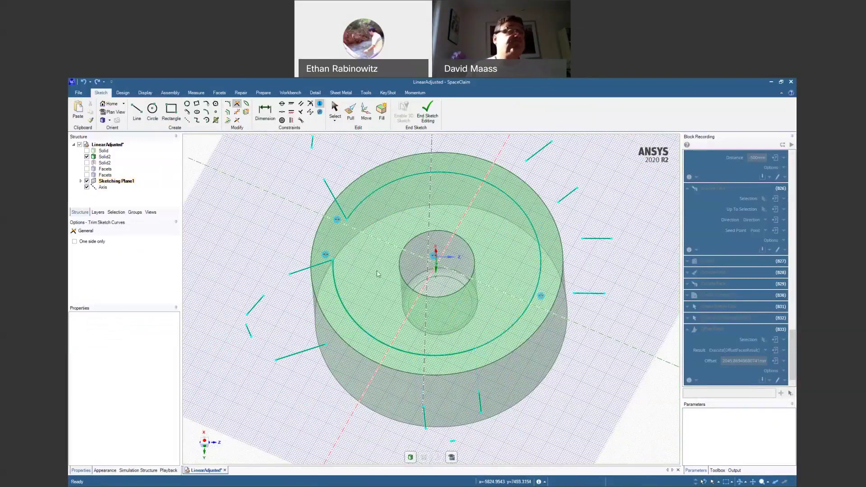
Create corners joining the upper-left tooth's upper flank line to the root circle arc and to the long tip line.
middle_click_drag(370, 141, 361, 216, "ctrl")
scroll(361, 220, "up", 4)
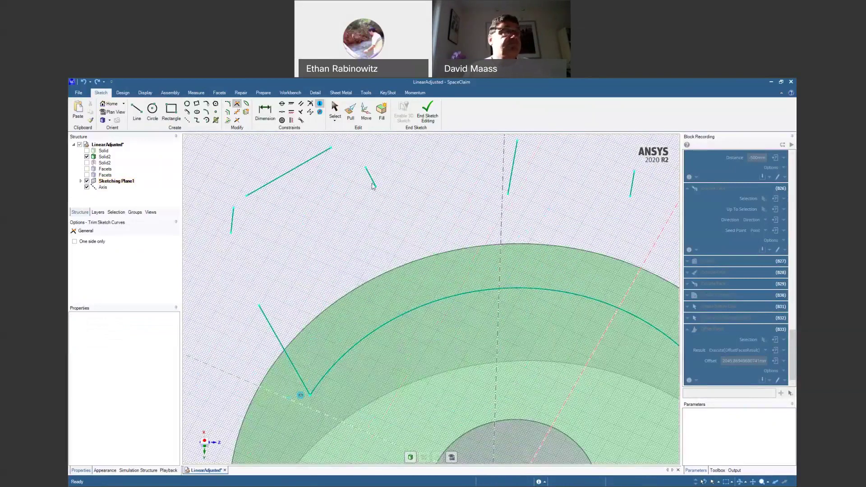
left_click(412, 308)
middle_click_drag(332, 159, 360, 203, "ctrl")
left_click(367, 206)
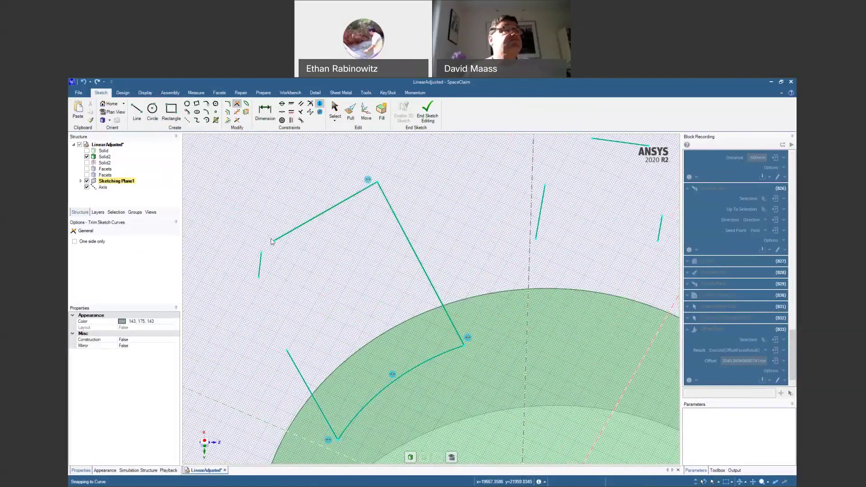
Close the upper-left tooth outline with corners joining the short tip line to the long tip line and the lower flank line.
left_click(260, 264)
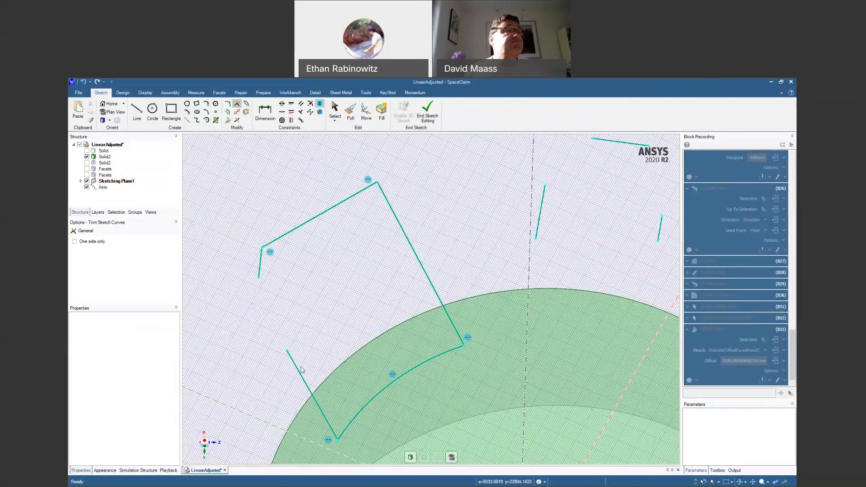
left_click(260, 280)
scroll(359, 331, "down", 2)
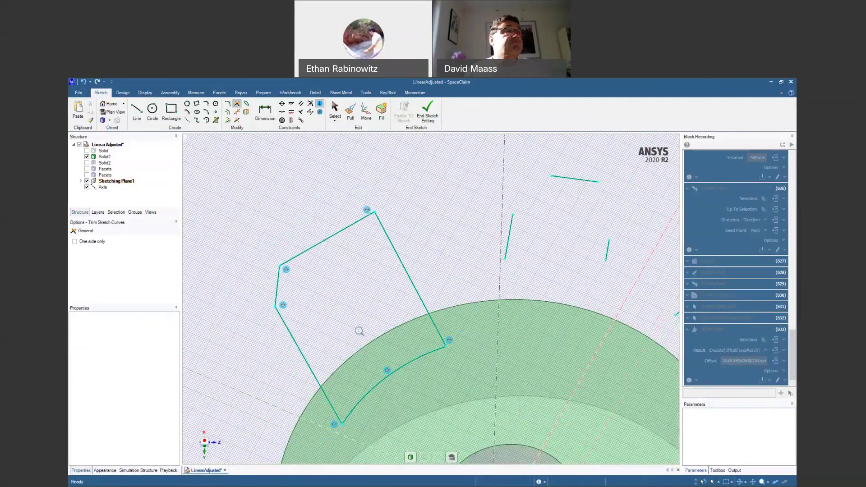
Create corners joining the left tooth's upper flank, slanted tip line, short tip line and lower flank into one chain.
scroll(359, 332, "down", 5)
middle_click_drag(302, 461, 302, 333, "shift")
scroll(302, 333, "up", 2)
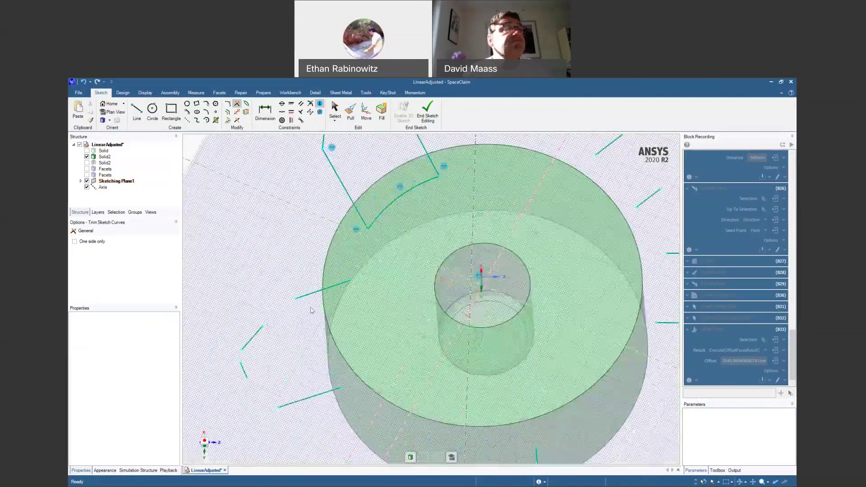
left_click(308, 298)
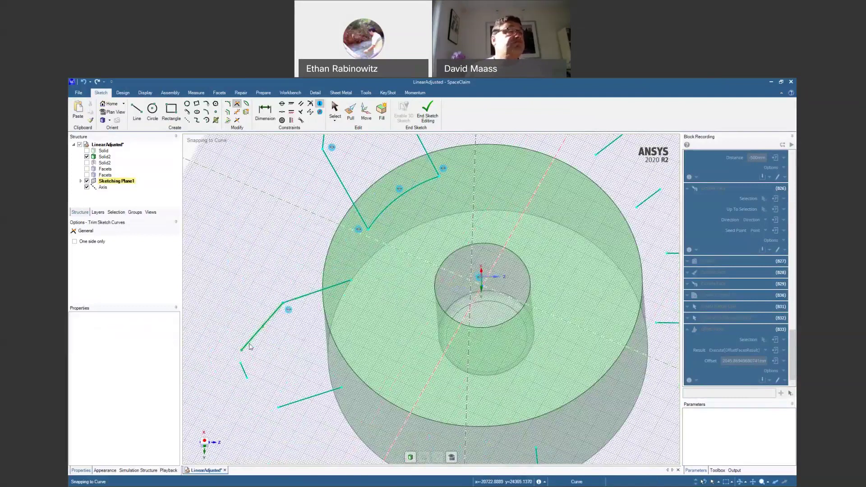
left_click(262, 383)
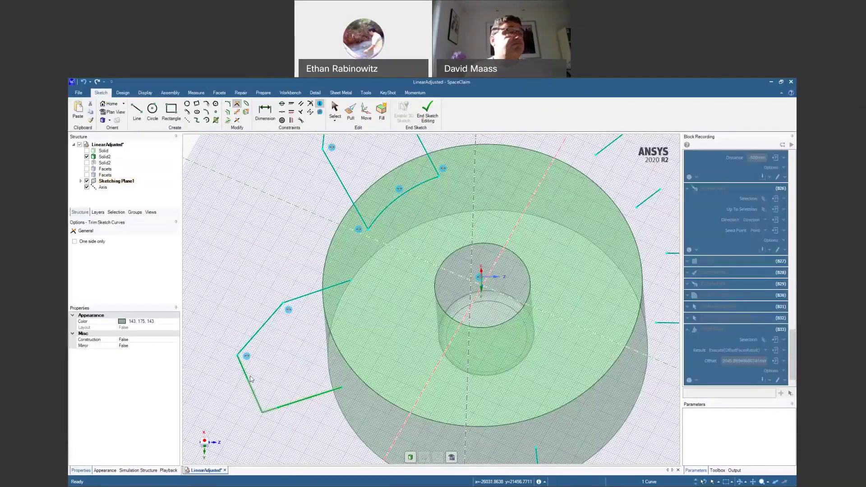
Create corners between the bottom tooth's short end line and its two flank lines.
scroll(389, 421, "up", 6)
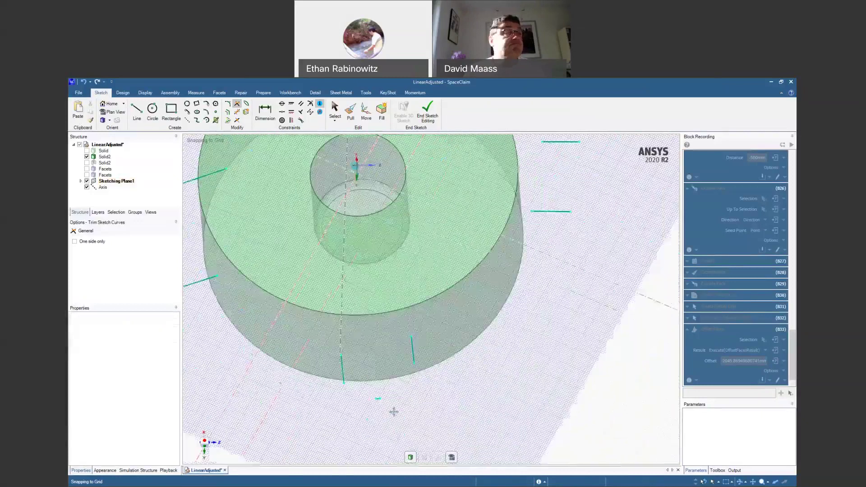
left_click(409, 395)
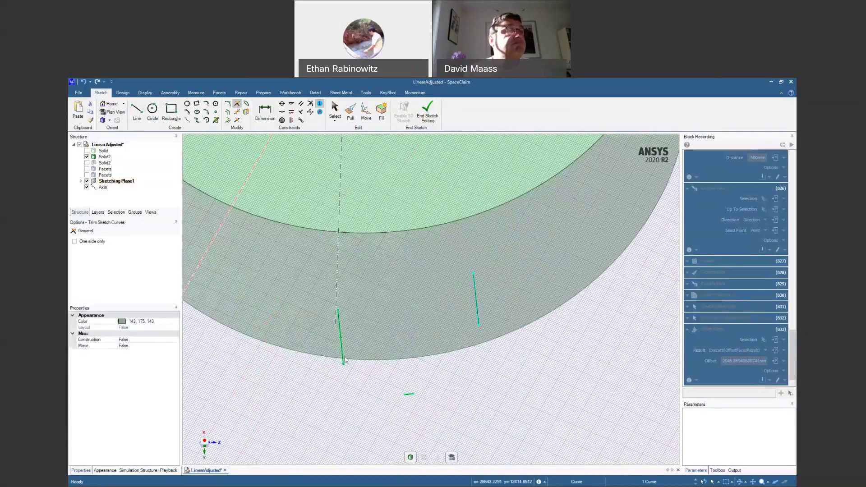
left_click(343, 359)
left_click(337, 314)
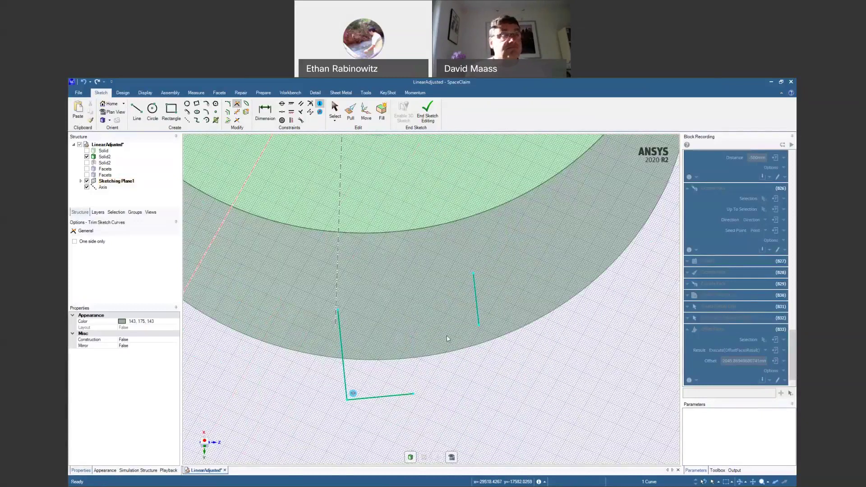
left_click(474, 324)
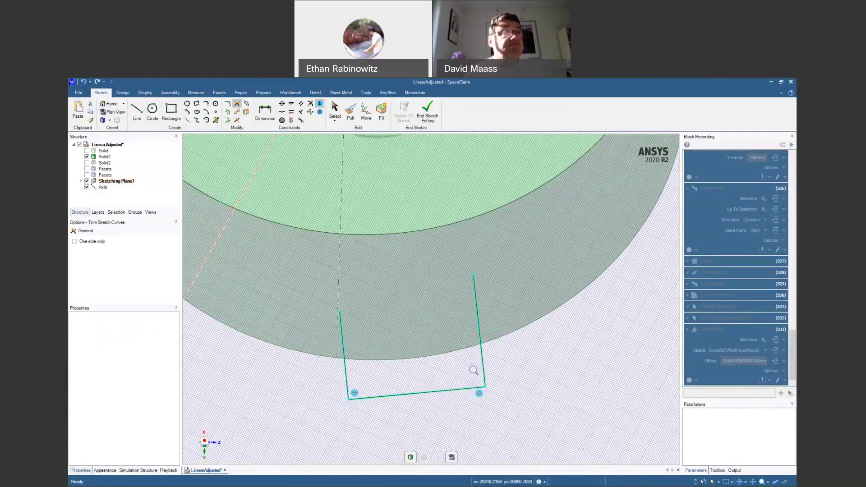
Show the facet body, fit a line to the section edge at the right tooth's outer end, and hide the facets.
scroll(474, 370, "down", 5)
middle_click_drag(556, 261, 512, 305, "shift")
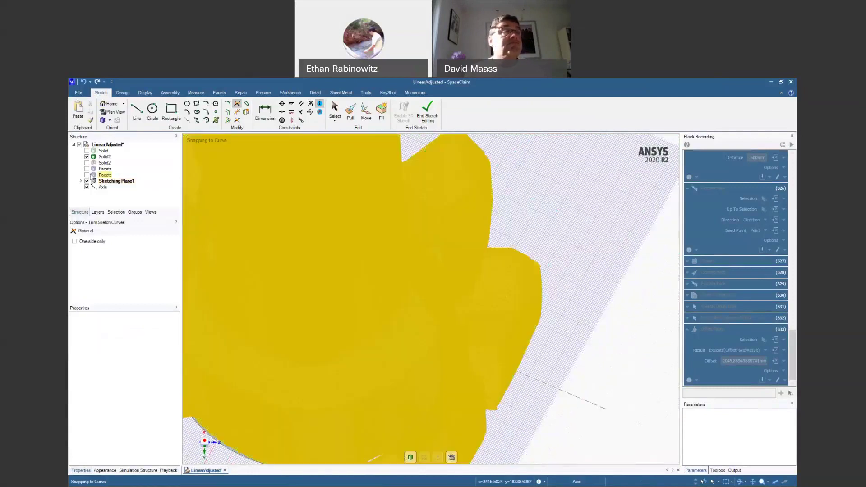
left_click(87, 176)
scroll(575, 309, "up", 3)
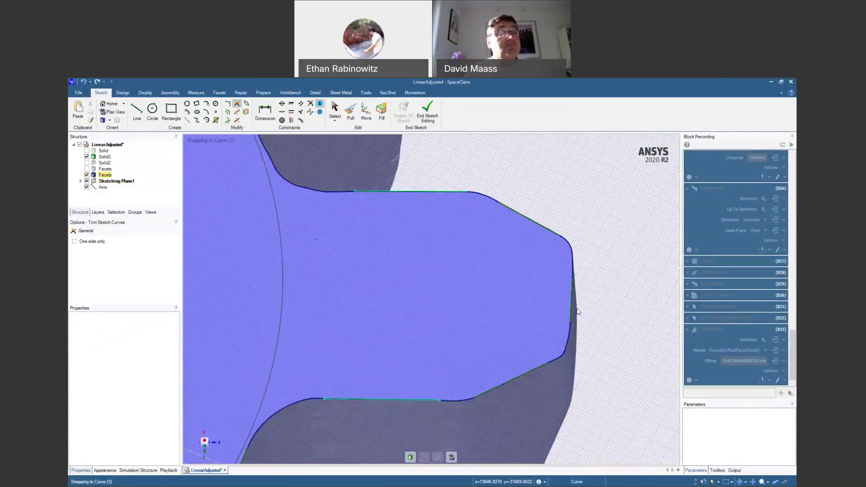
key("s")
left_click(572, 309)
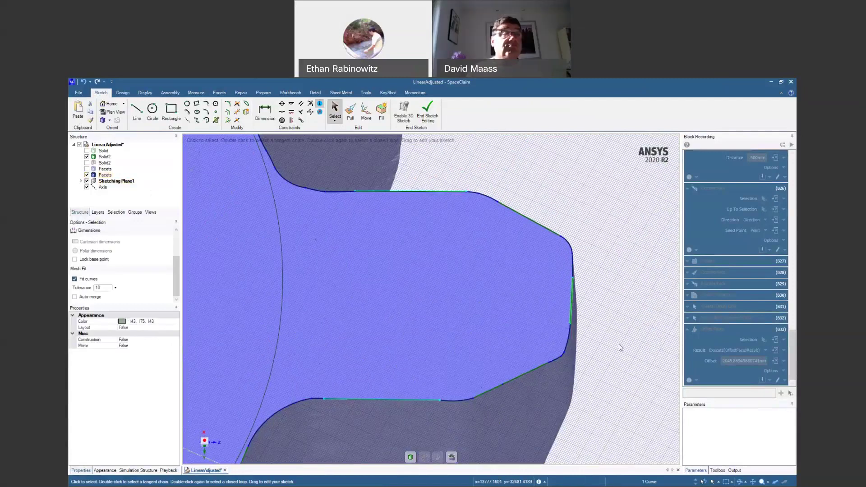
left_click(88, 176)
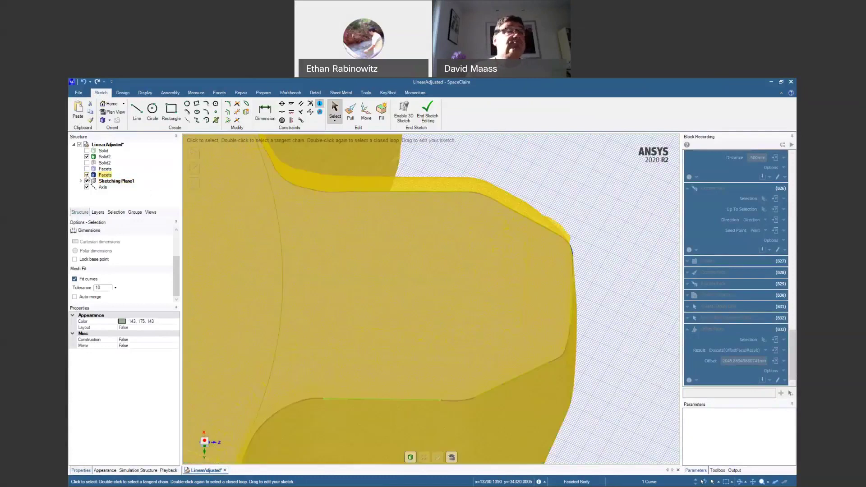
left_click(87, 175)
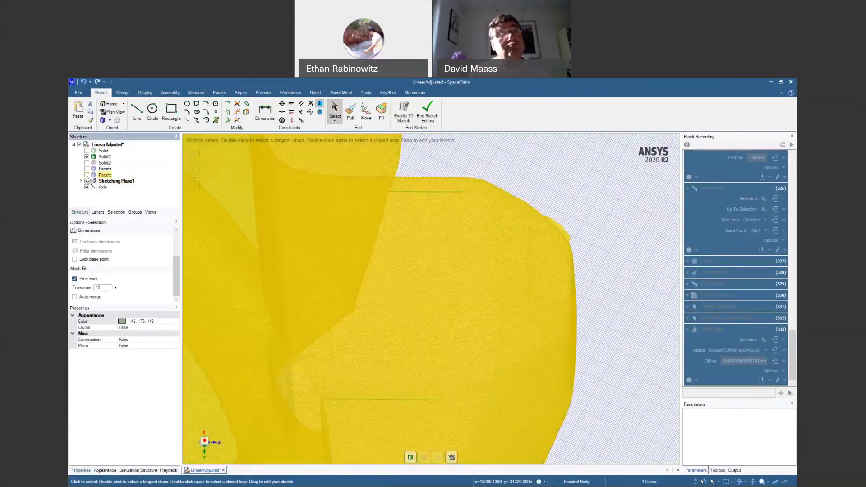
Create corners between the right tooth's fitted end line and its two flank lines.
left_click(237, 103)
left_click(452, 195)
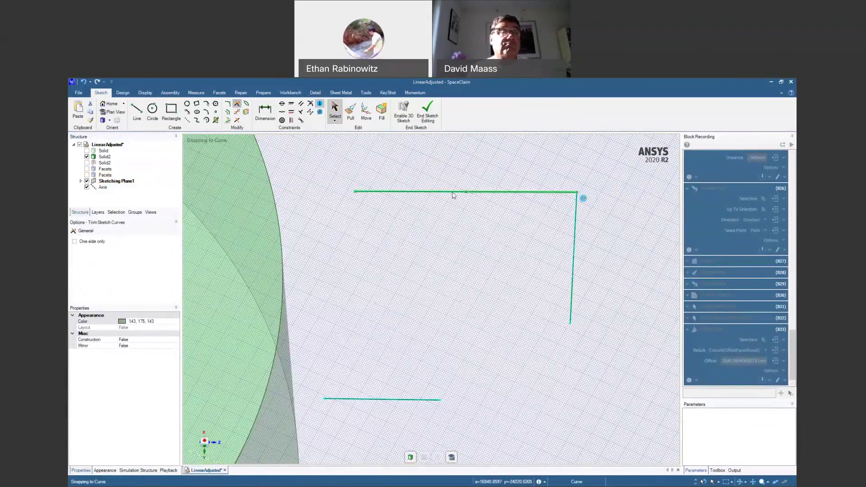
left_click(438, 401)
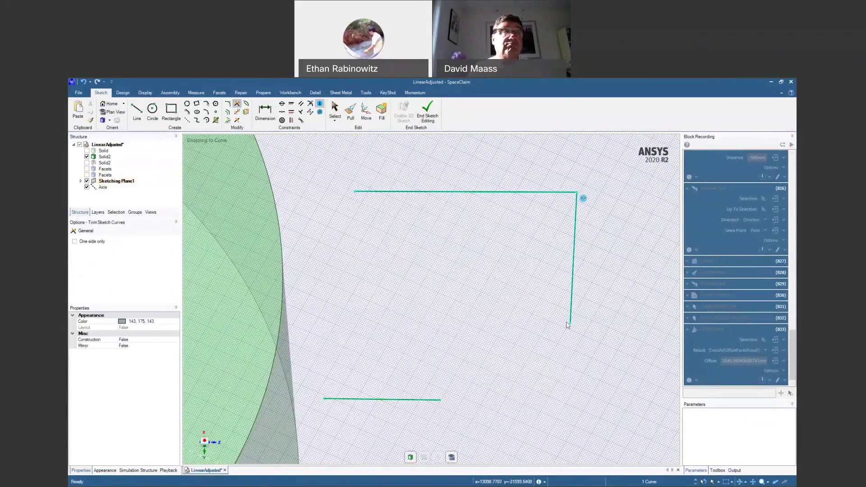
Show the facet body, fit a line to the section edge at the upper-right tooth's outer tip, and hide the facets.
scroll(474, 342, "down", 5)
middle_click_drag(448, 161, 437, 236, "shift")
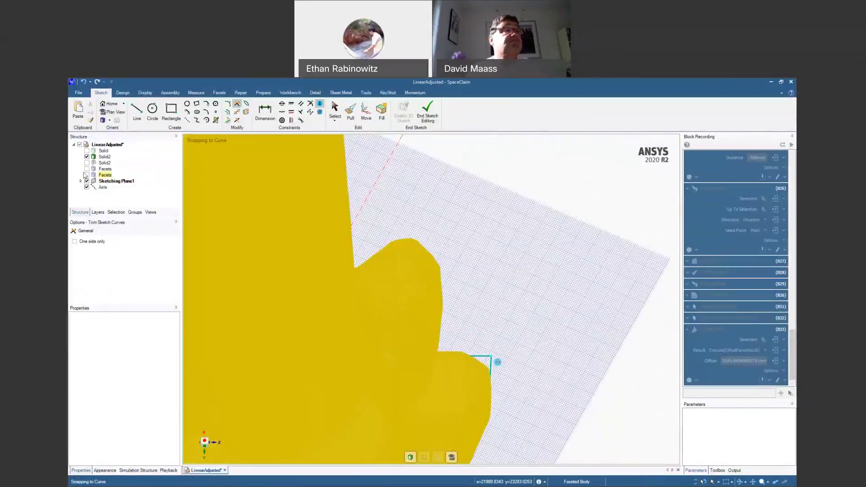
left_click(87, 175)
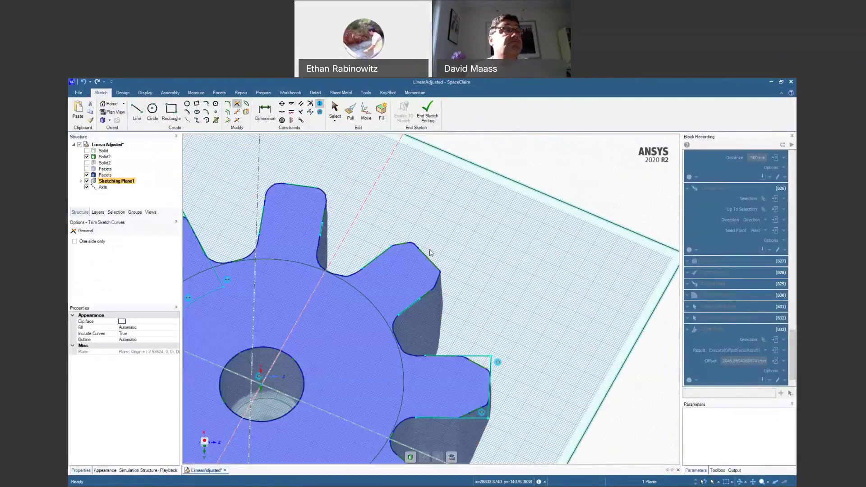
scroll(431, 253, "up", 4)
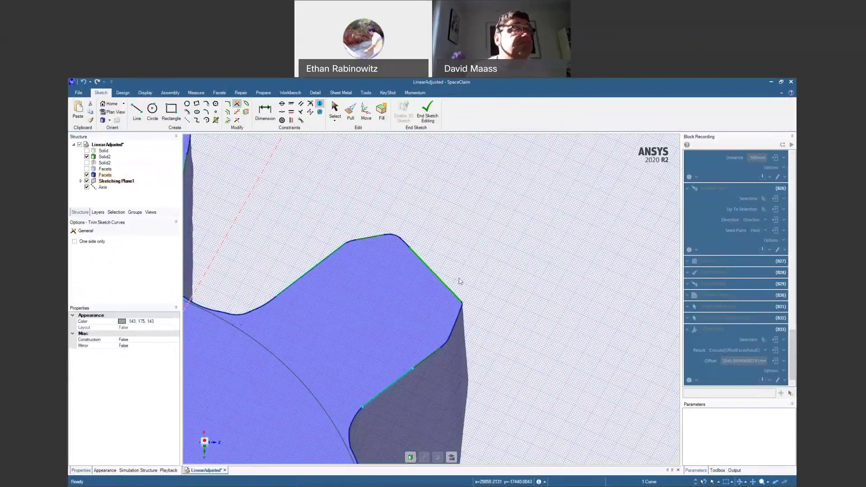
left_click(87, 175)
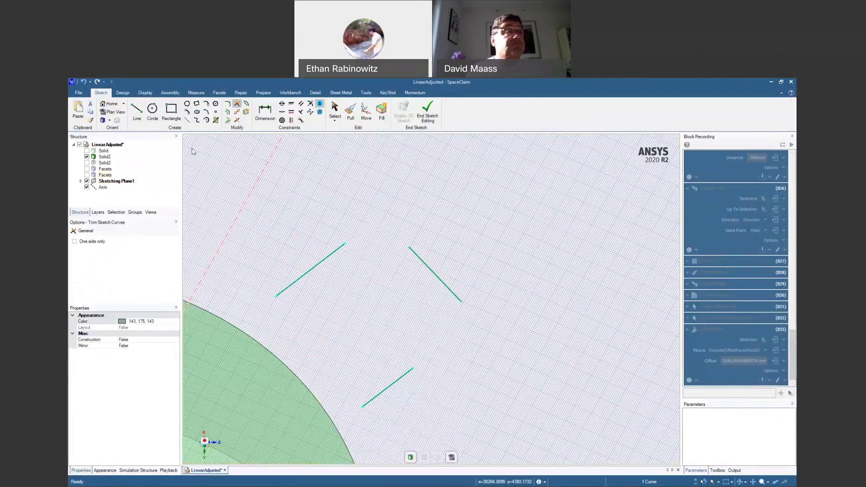
Create corners between the upper-right tooth's fitted tip line and its two flank lines.
left_click(339, 248)
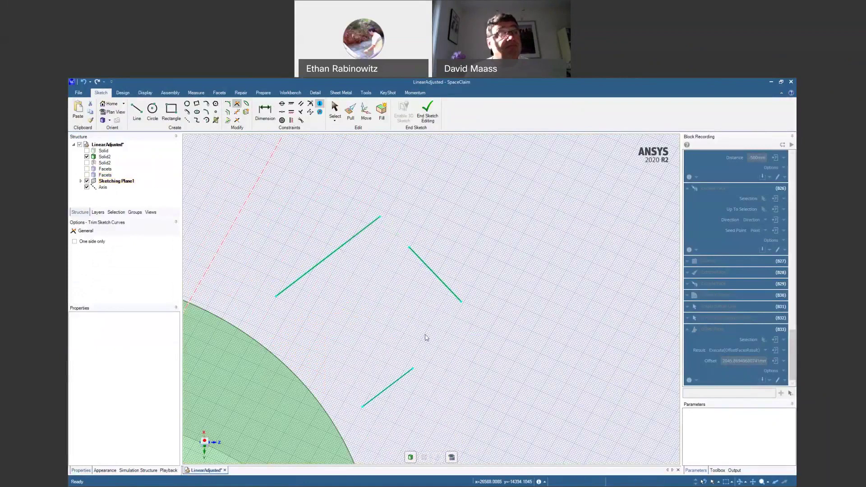
left_click(411, 250)
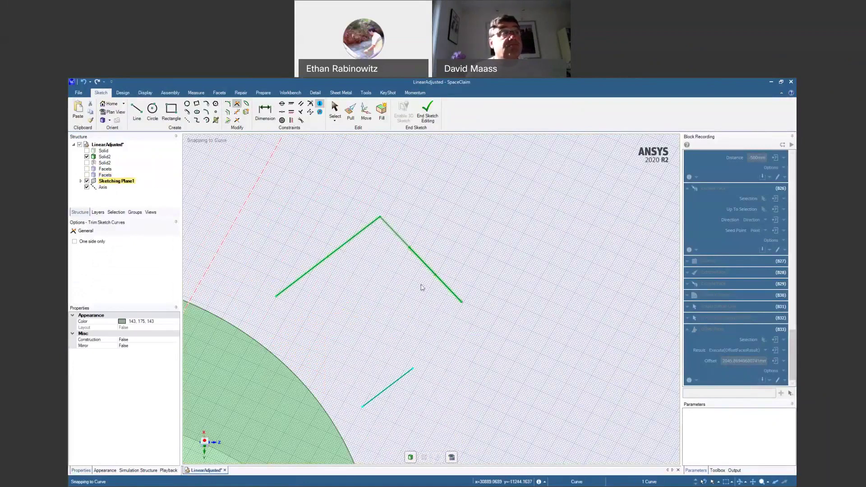
left_click(411, 372)
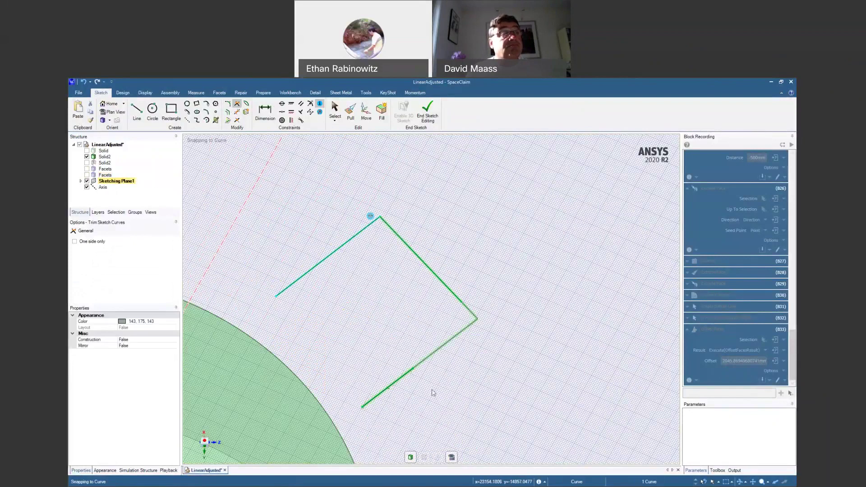
Create corners between the top tooth's tip line and its two flank lines.
scroll(432, 392, "down", 5)
scroll(298, 307, "up", 5)
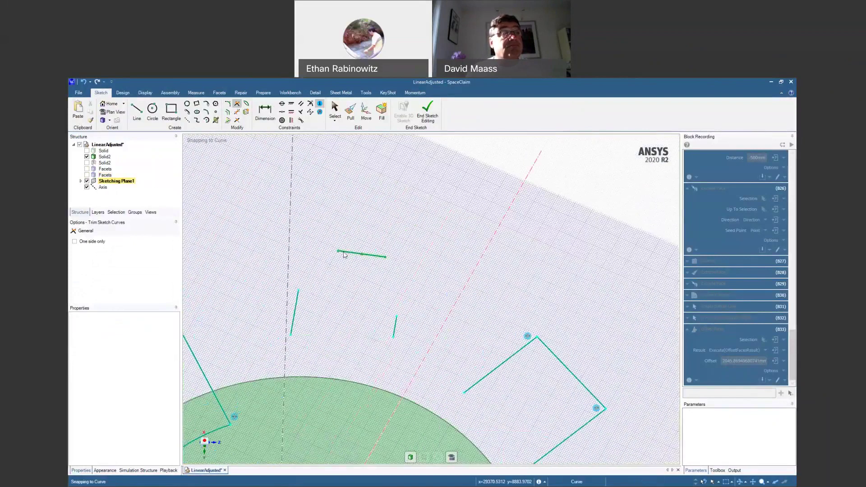
left_click(373, 256)
left_click(396, 318)
scroll(401, 346, "down", 5)
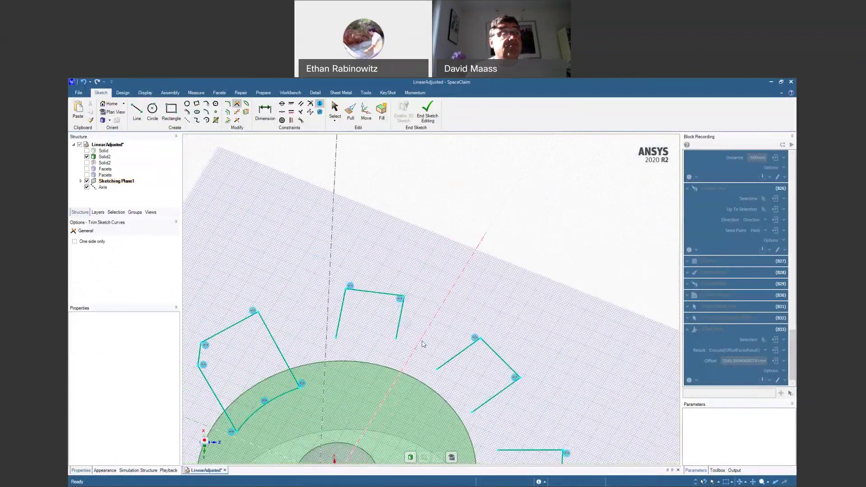
Sketch a root circle centred on the origin and passing through the upper-left tooth's lower root corner.
middle_click_drag(422, 325, 427, 182, "shift")
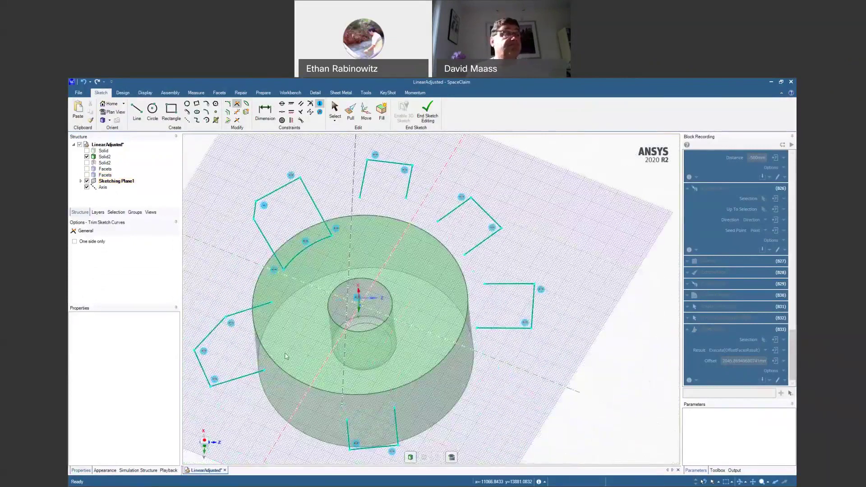
left_click(237, 105)
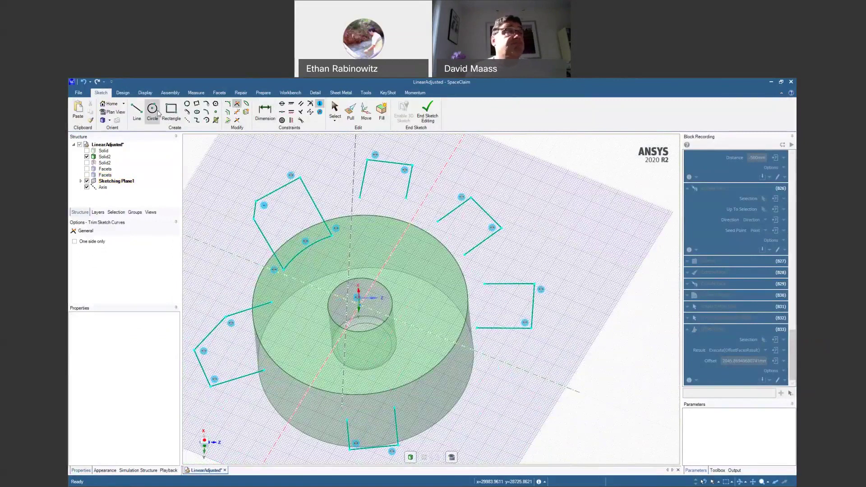
key("c")
left_click(360, 300)
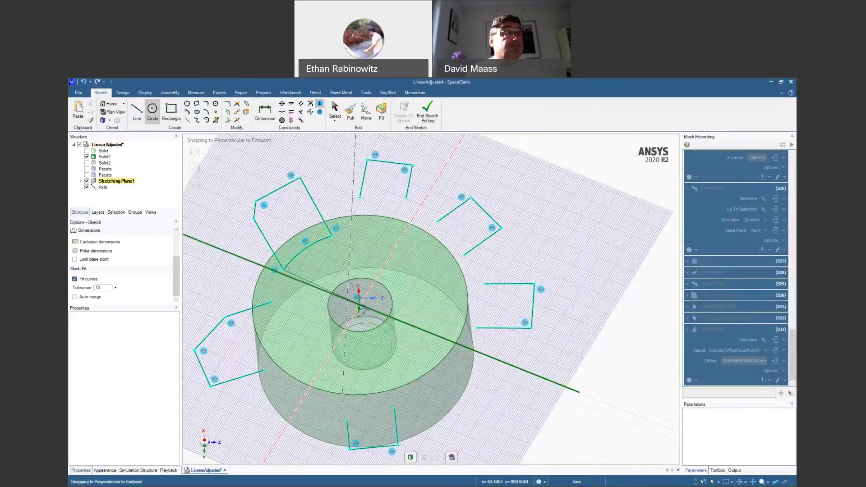
middle_click_drag(363, 309, 362, 321)
left_click(359, 304)
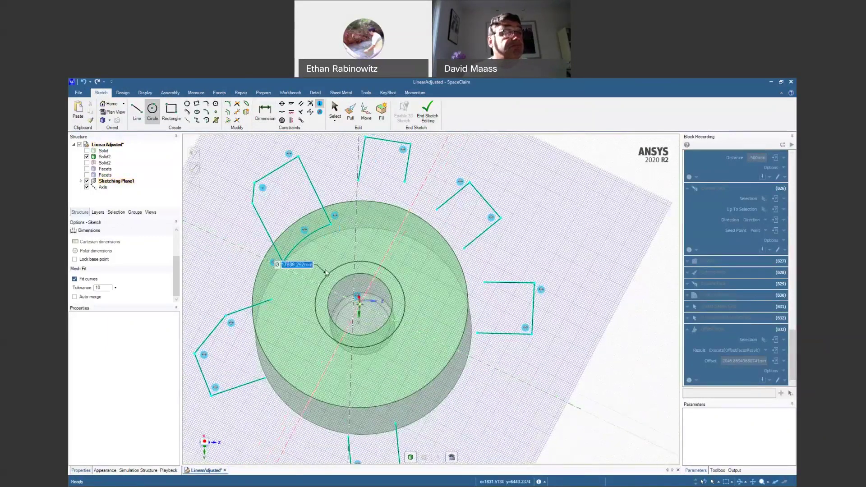
left_click(282, 262)
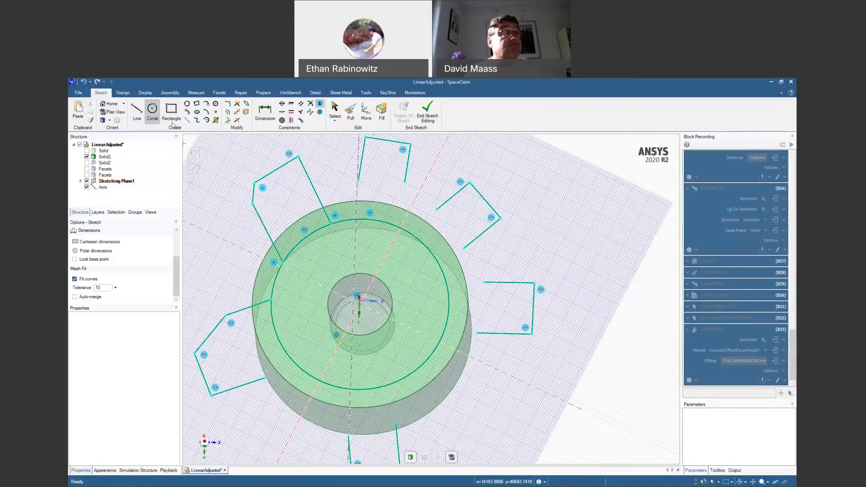
Create corners between the root circles and the flank lines of the upper-left and lower-left teeth.
left_click(237, 104)
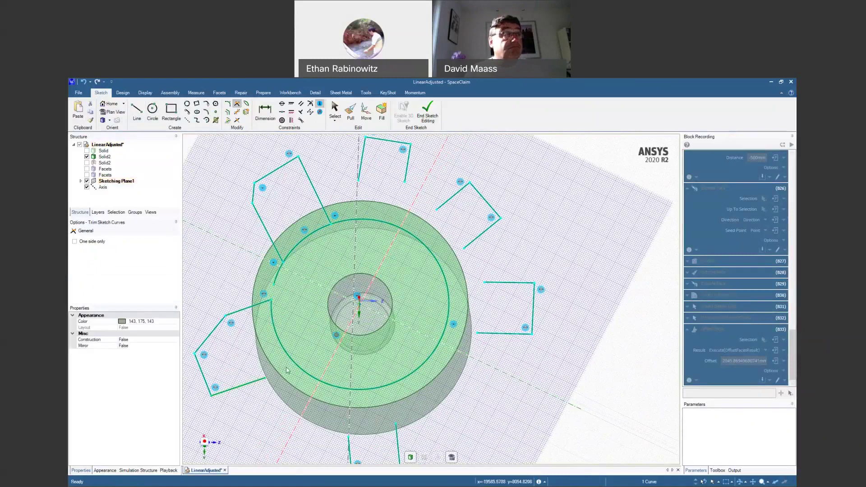
left_click(336, 387)
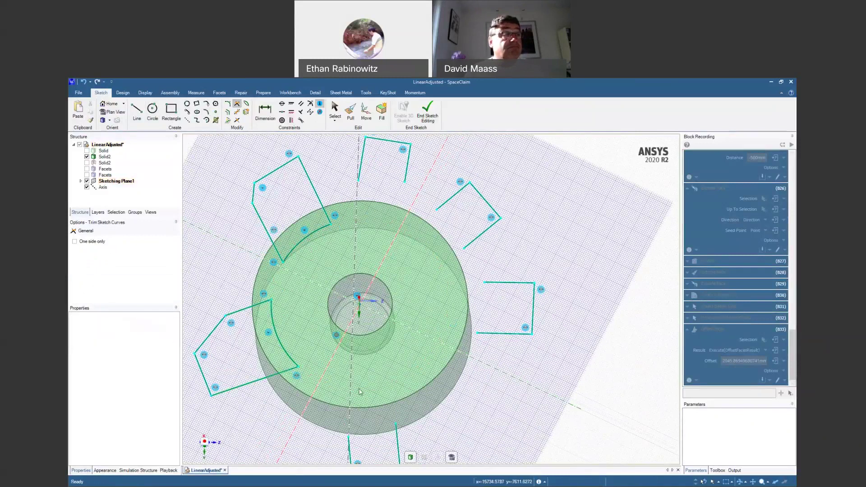
Sketch three concentric circles of different radii centred on the origin, inside the flange's root area.
key("c")
left_click(359, 301)
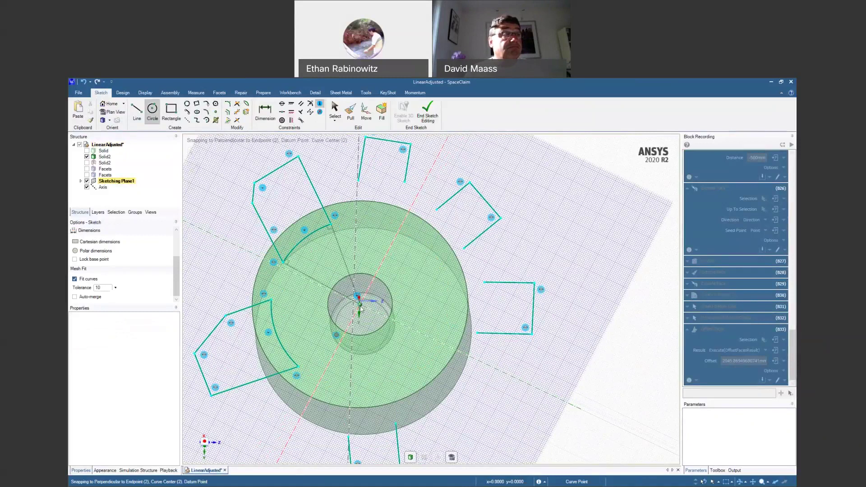
left_click(365, 372)
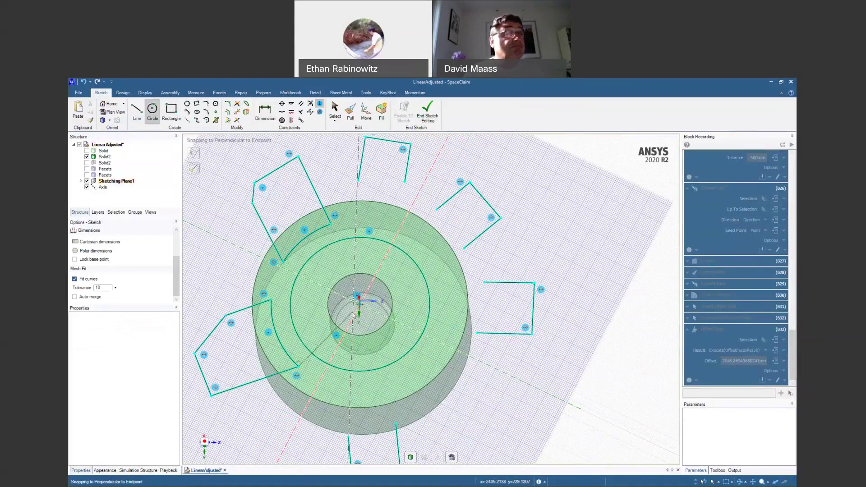
left_click(359, 301)
left_click(361, 361)
left_click(359, 301)
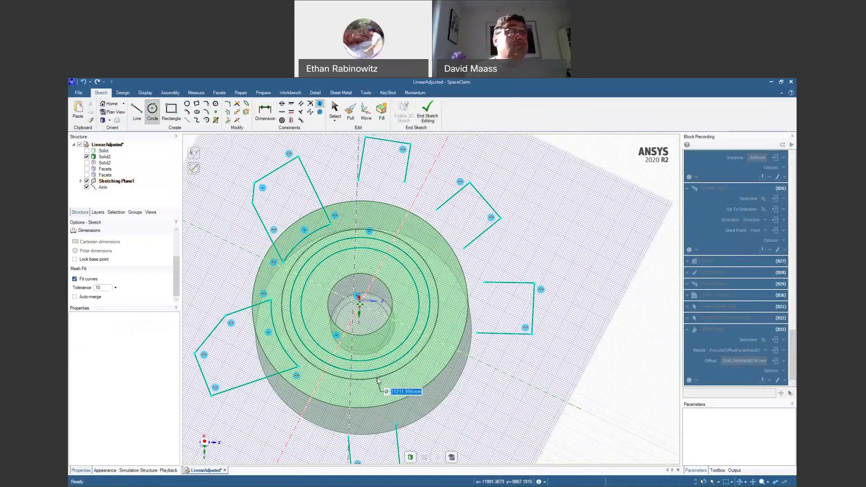
key("Escape")
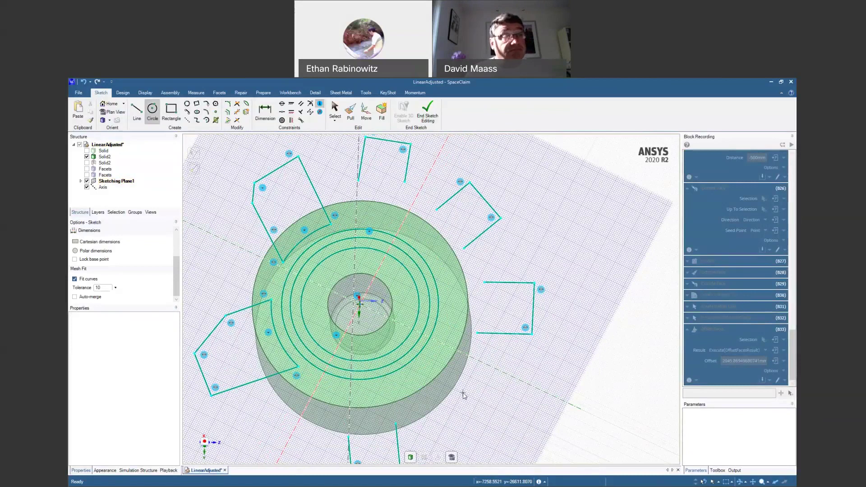
key("Escape")
Create corners between the outermost concentric circle and the bottom tooth's two flank lines.
middle_click_drag(291, 199, 297, 180, "ctrl")
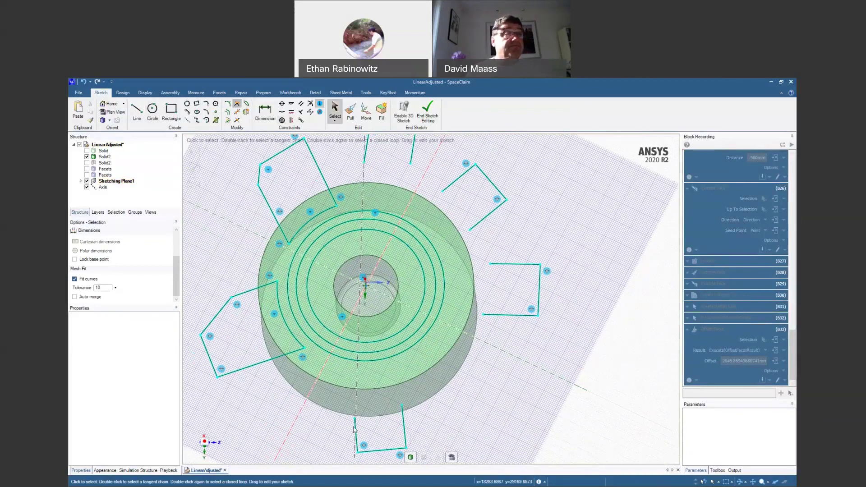
left_click(369, 362)
left_click(370, 361)
left_click(404, 417)
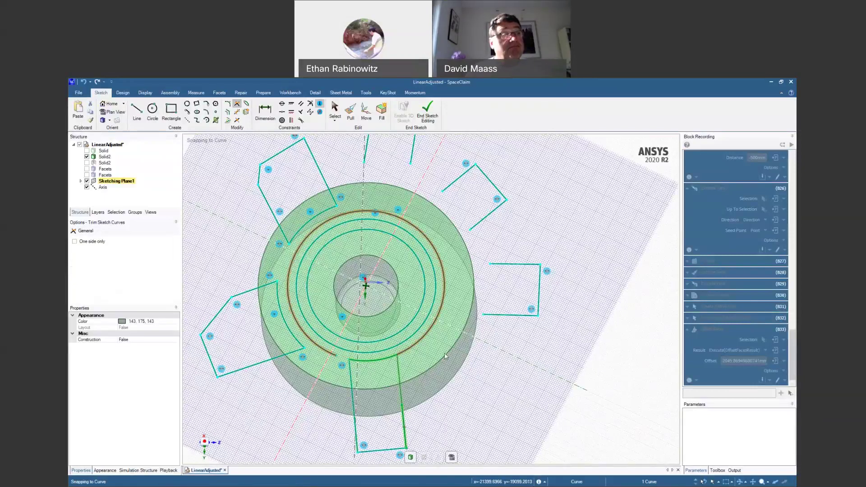
Create corners between the larger remaining circle and the two flank lines of the right tooth.
left_click(484, 315)
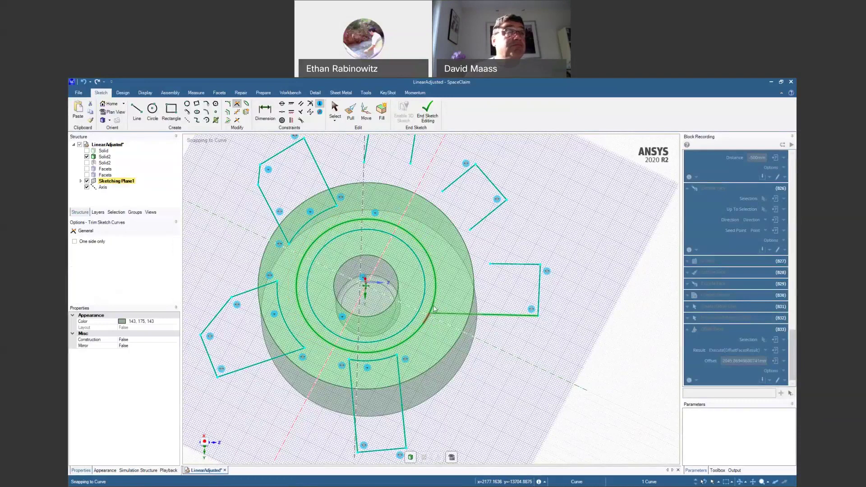
left_click(434, 309)
left_click(500, 264)
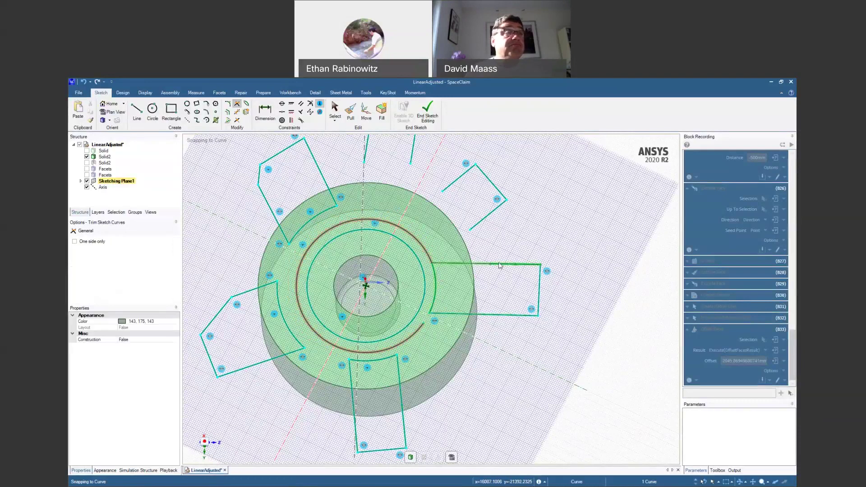
left_click(427, 263)
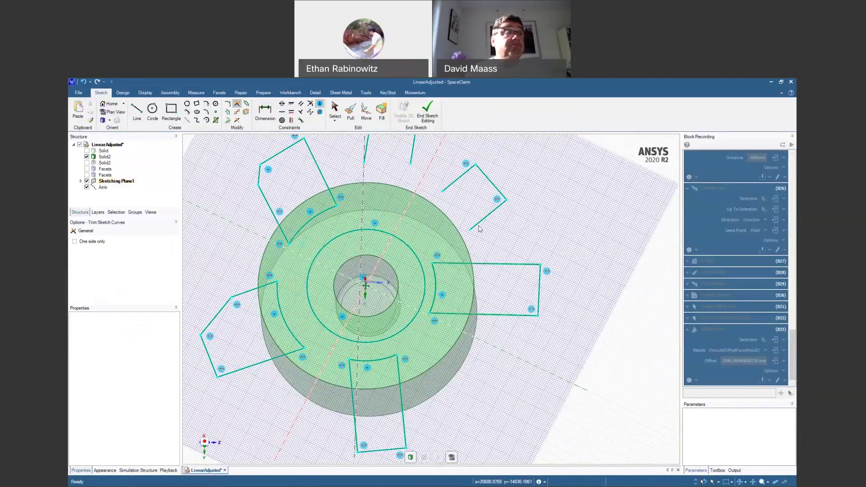
Create corners between the innermost circle and the upper-right tooth's two flank lines.
left_click(413, 252)
left_click(450, 185)
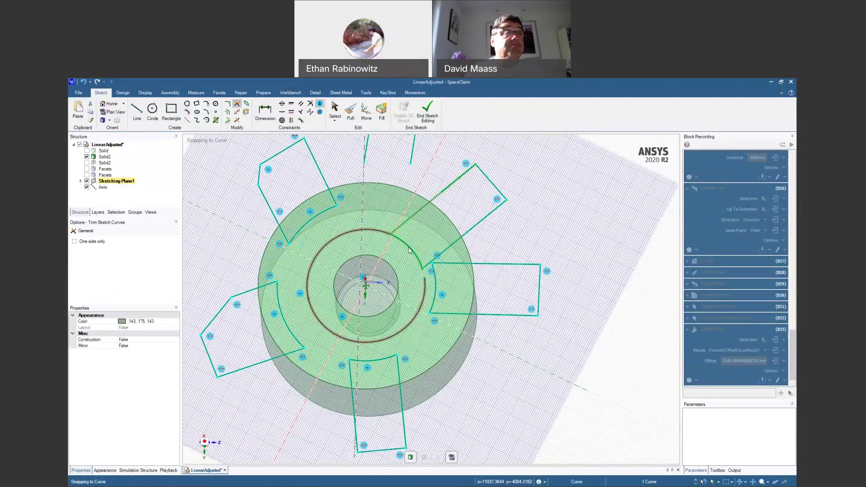
left_click(407, 256)
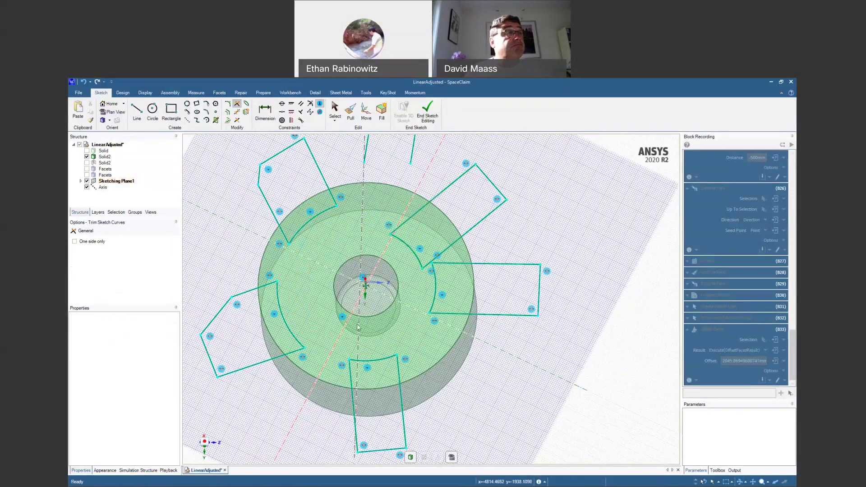
Sketch a root circle centred on the origin and create corners between it and the top tooth's two flank lines.
key("c")
left_click(365, 284)
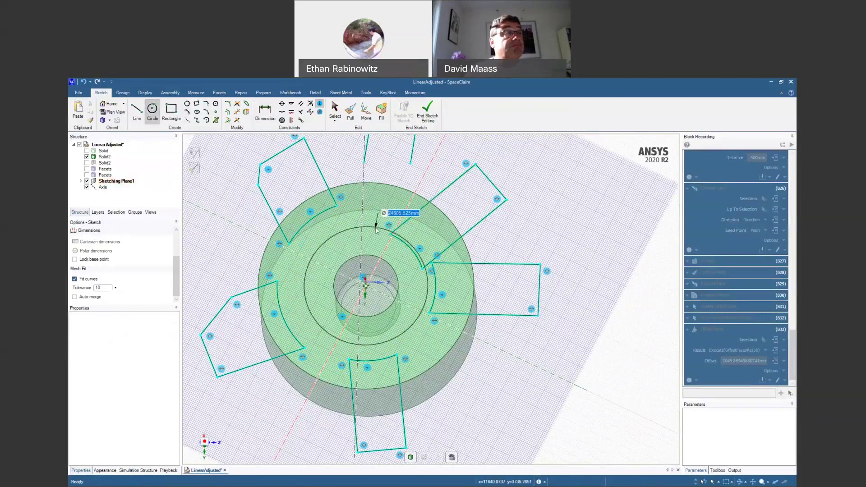
left_click(376, 219)
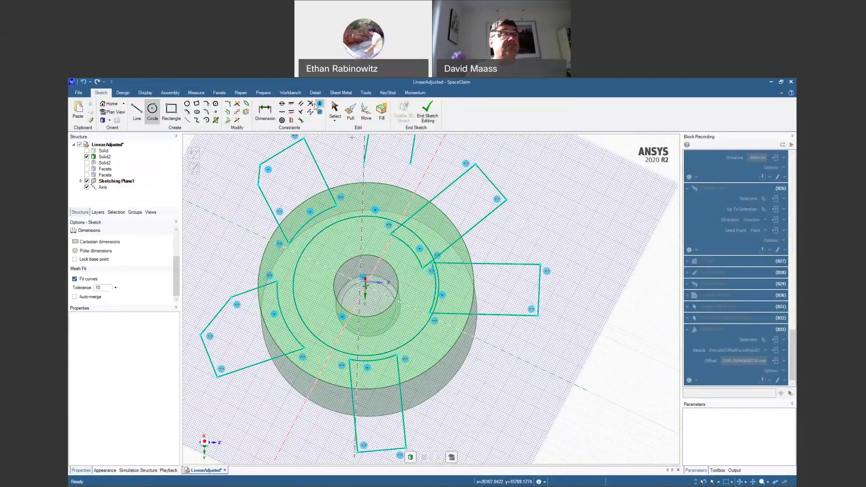
left_click(237, 104)
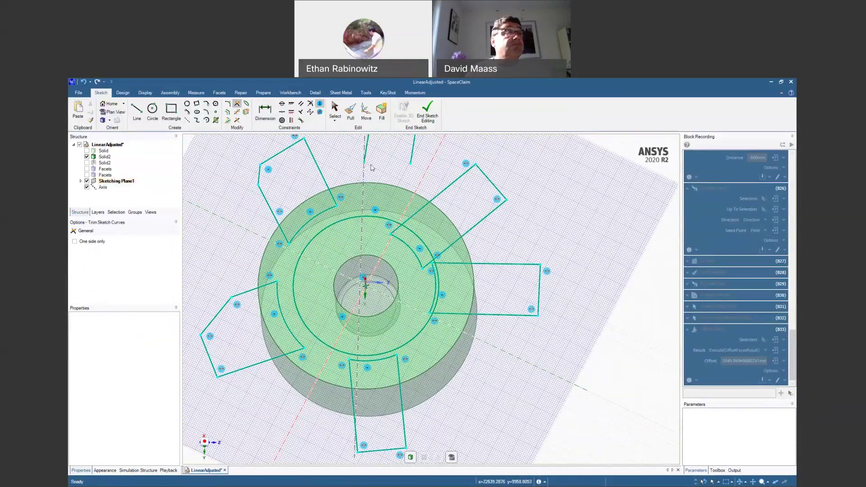
left_click(370, 216)
left_click(410, 160)
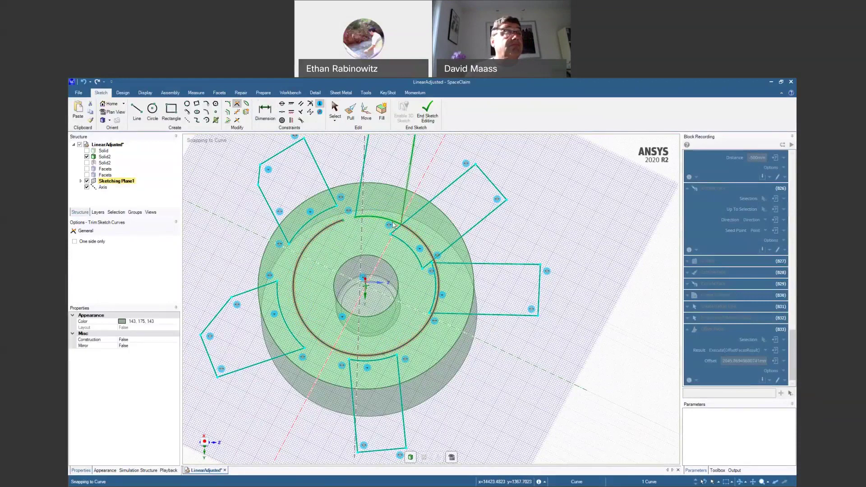
left_click(377, 218)
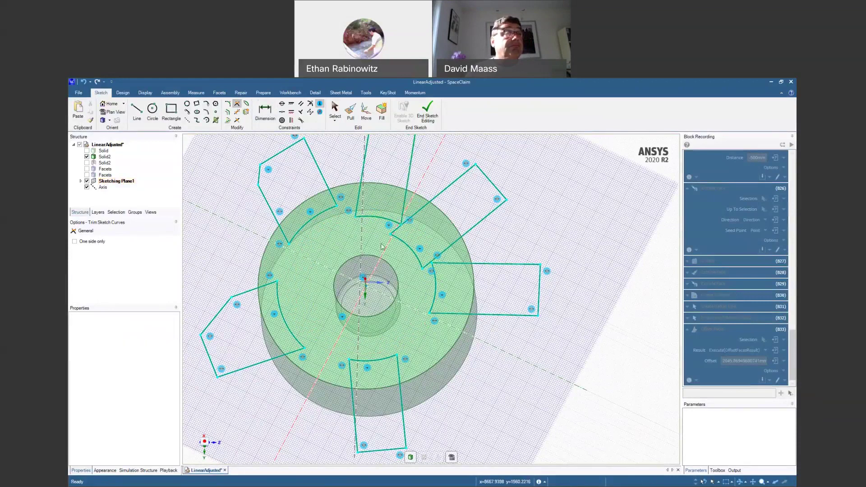
Show the facet body and fit a line to the section edge at the upper-left tooth's chamfered outer corner.
scroll(381, 247, "up", 3)
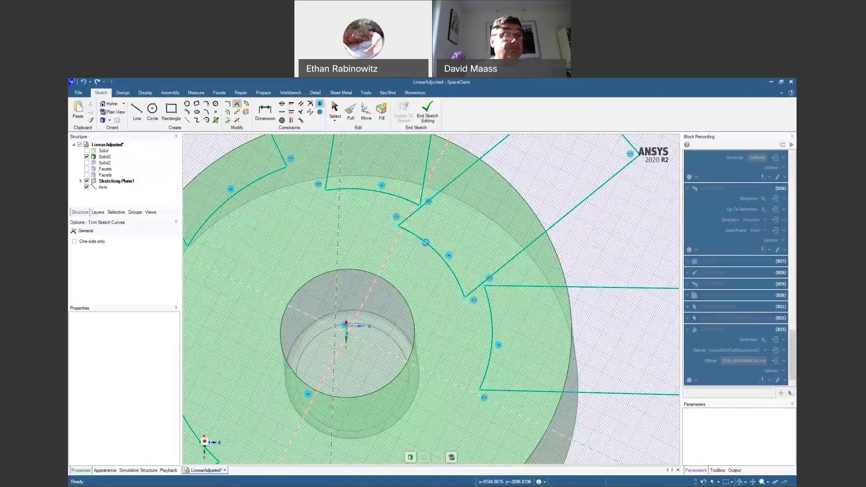
key("Escape")
scroll(422, 275, "down", 3)
key("v")
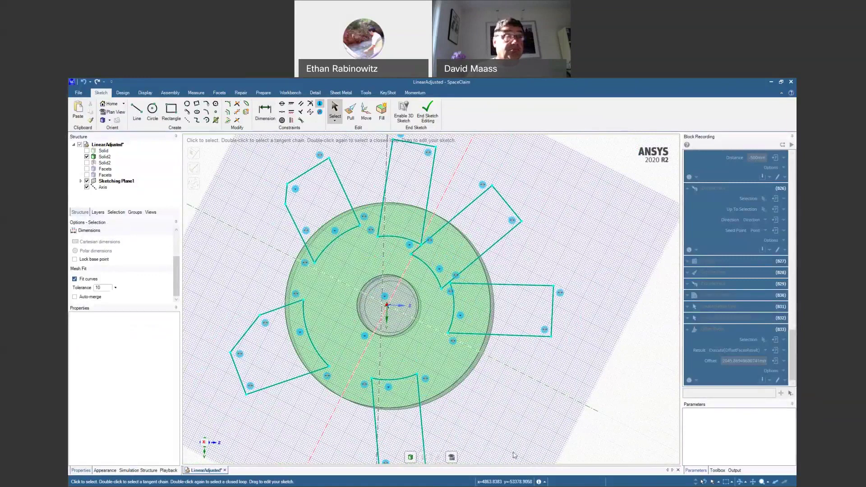
scroll(485, 399, "down", 3, "ctrl")
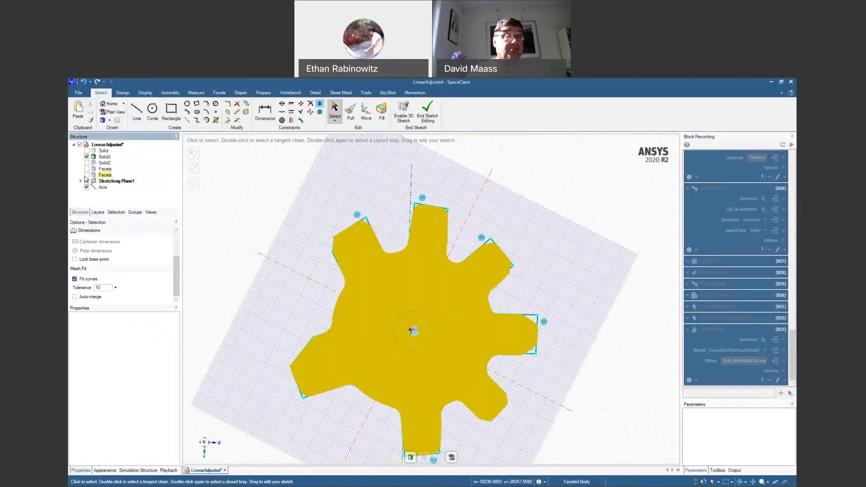
left_click(87, 176)
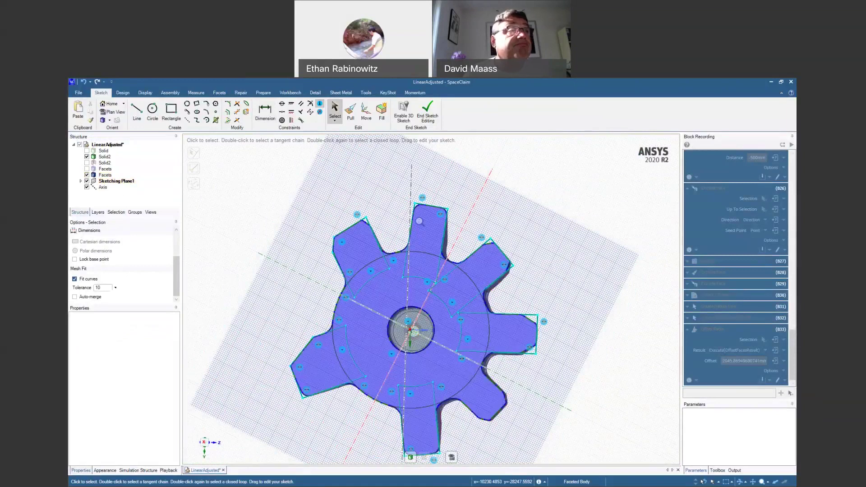
scroll(420, 282, "up", 3)
mouse_move(421, 282)
middle_mouse_down()
mouse_move(303, 264)
mouse_move(364, 232)
mouse_move(345, 288)
middle_mouse_up()
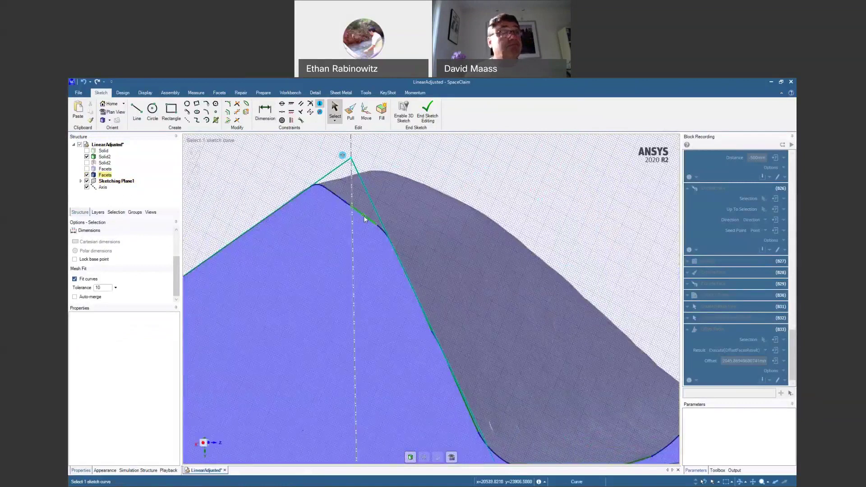
left_click(364, 215)
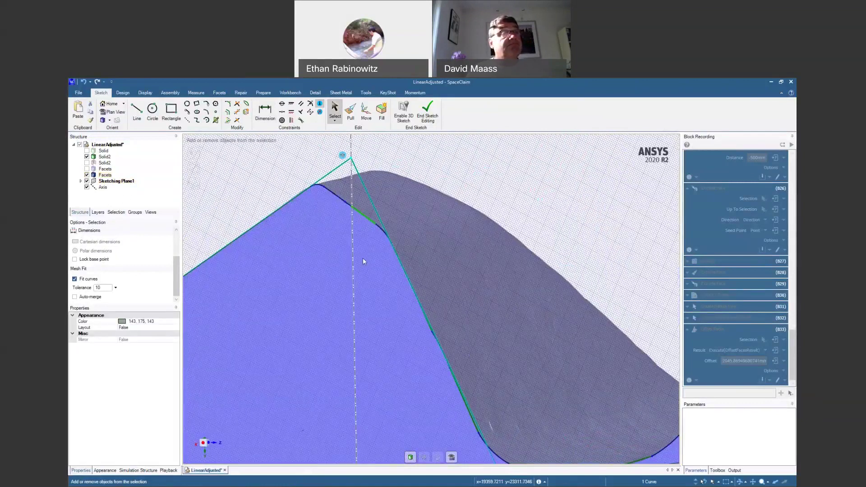
middle_click_drag(389, 277, 400, 221, "ctrl")
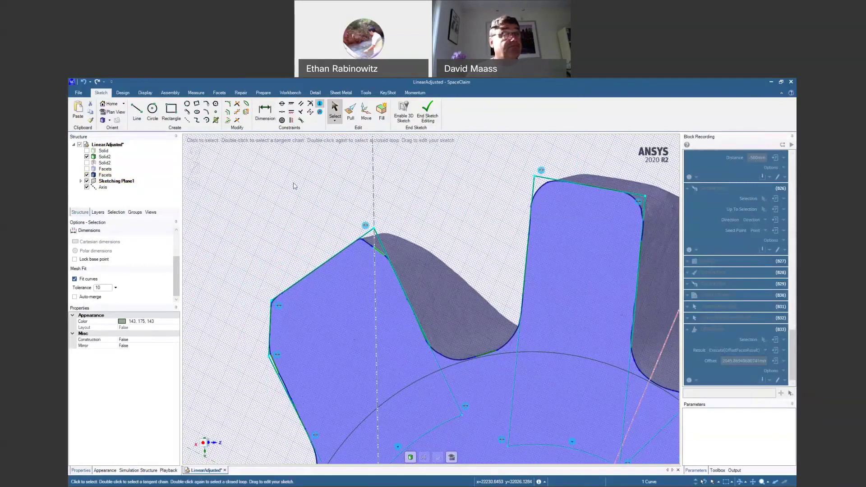
Create corners between the upper-left tooth's fitted chamfer line and its adjoining tip and flank lines.
left_click(237, 103)
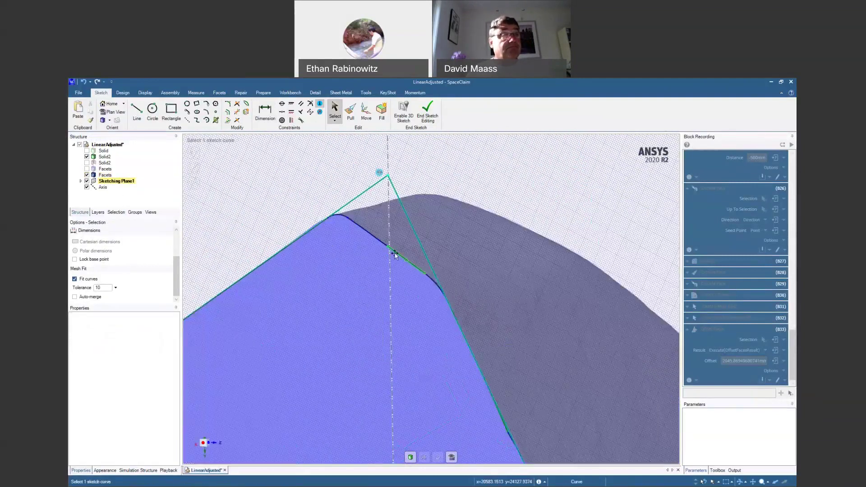
left_click(326, 218)
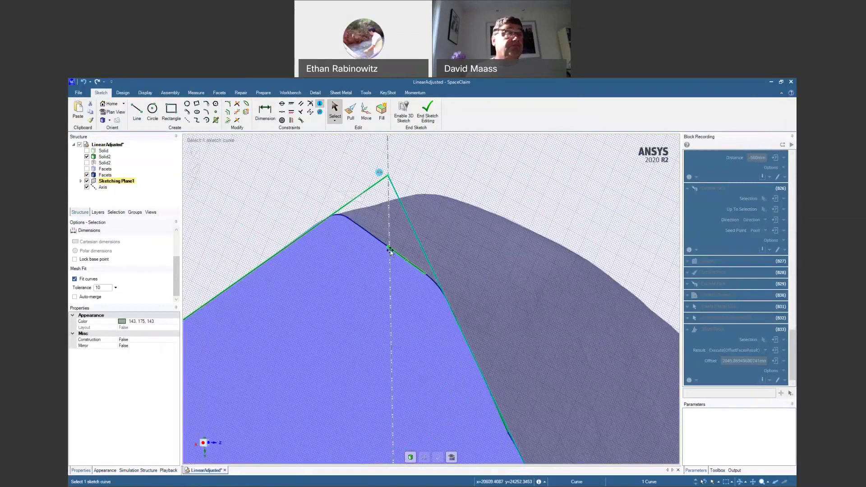
left_click(237, 107)
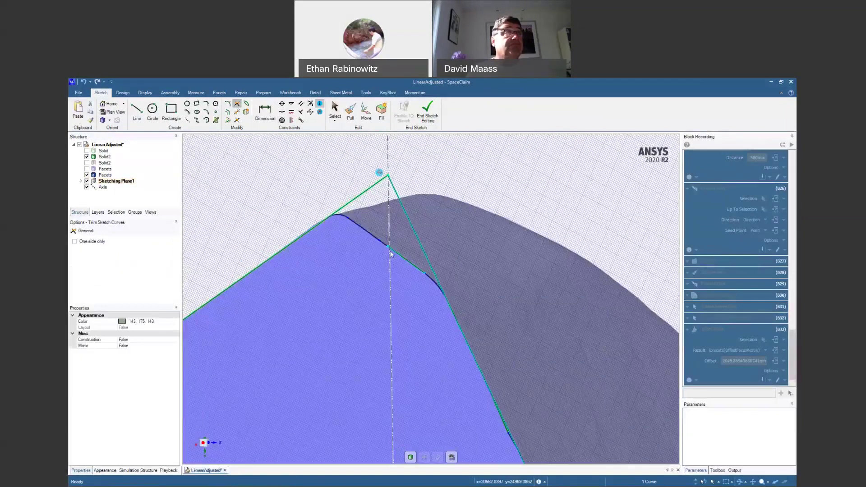
left_click(374, 185)
left_click(427, 259)
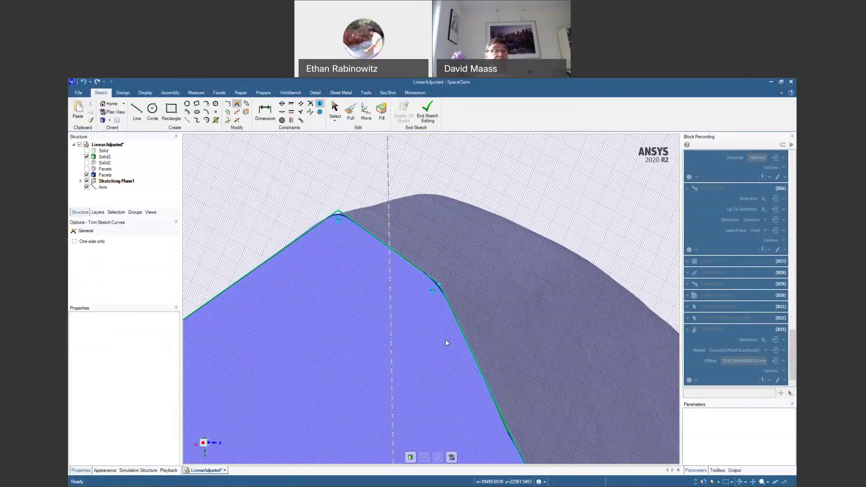
Fit a line to the section edge at the upper-right tooth's chamfered upper corner.
scroll(451, 321, "down", 5)
mouse_move(545, 336)
middle_mouse_down("ctrl")
mouse_move(507, 266)
mouse_move(373, 340)
middle_mouse_up("ctrl")
middle_click_drag(434, 235, 541, 308)
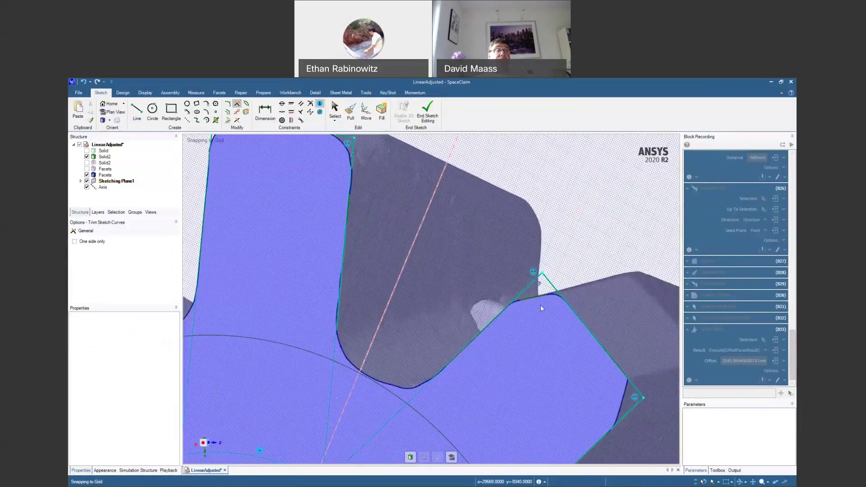
scroll(540, 305, "up", 3)
key("Escape")
left_click(535, 293)
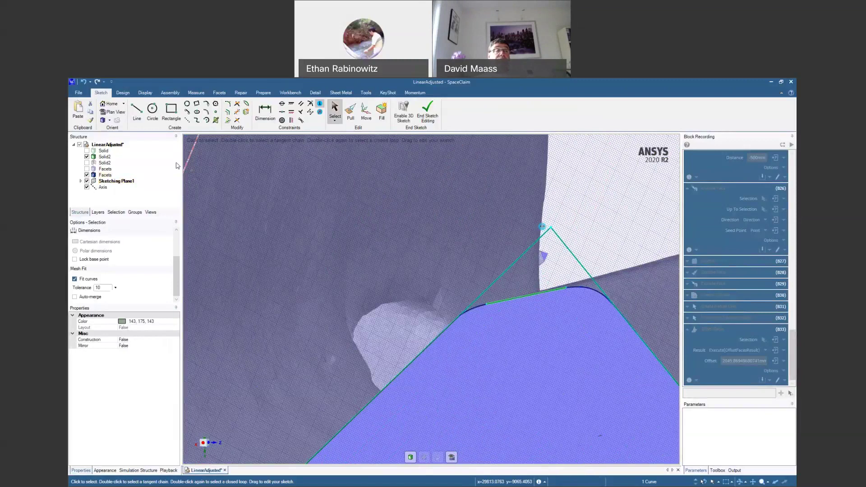
left_click(275, 209)
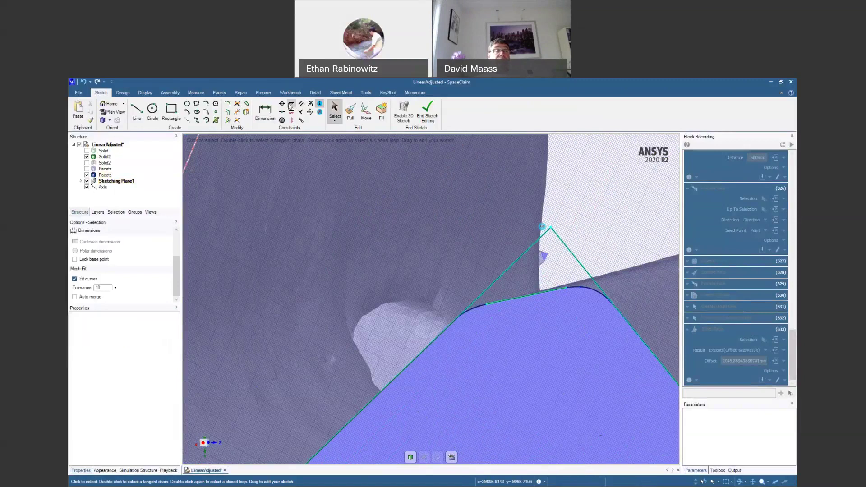
Create corners between the upper-right tooth's fitted chamfer line and its adjoining flank and tip lines.
left_click(237, 104)
left_click(505, 298)
left_click(452, 323)
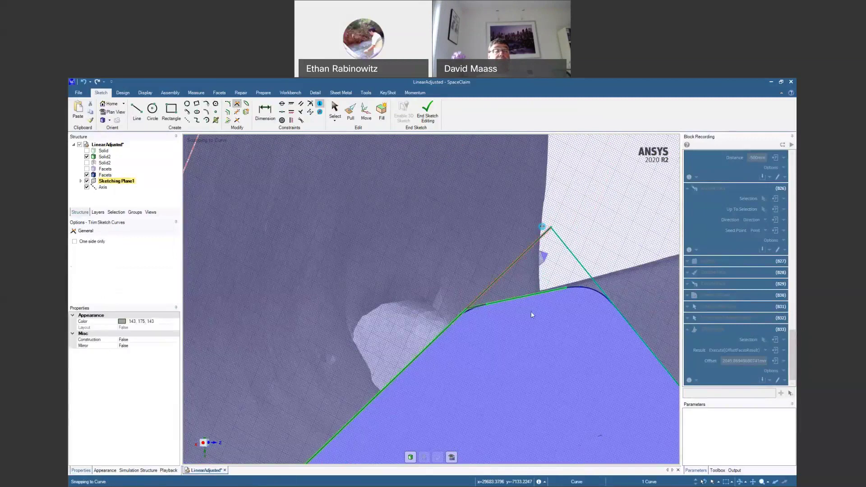
left_click(549, 291)
left_click(607, 297)
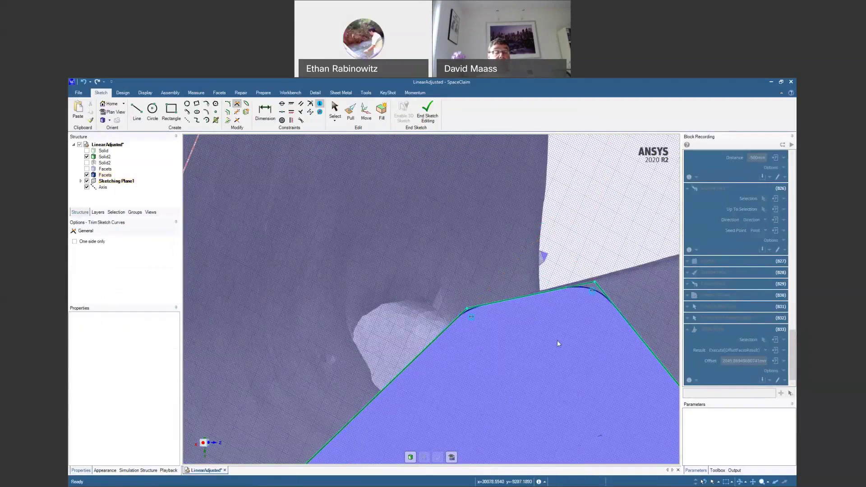
Fit a line to the section edge at the upper-right tooth's chamfered lower corner.
middle_click_drag(556, 340, 555, 299, "ctrl")
scroll(513, 239, "down", 6)
scroll(552, 353, "up", 9)
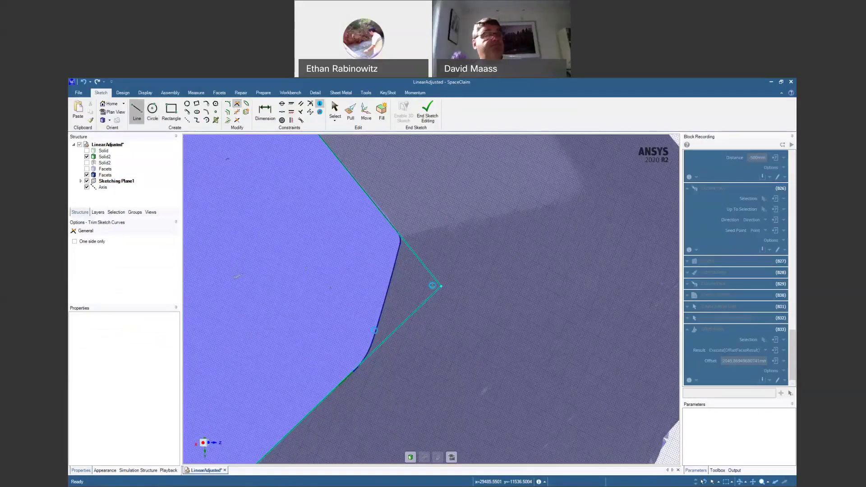
left_click(138, 111)
left_click(375, 331)
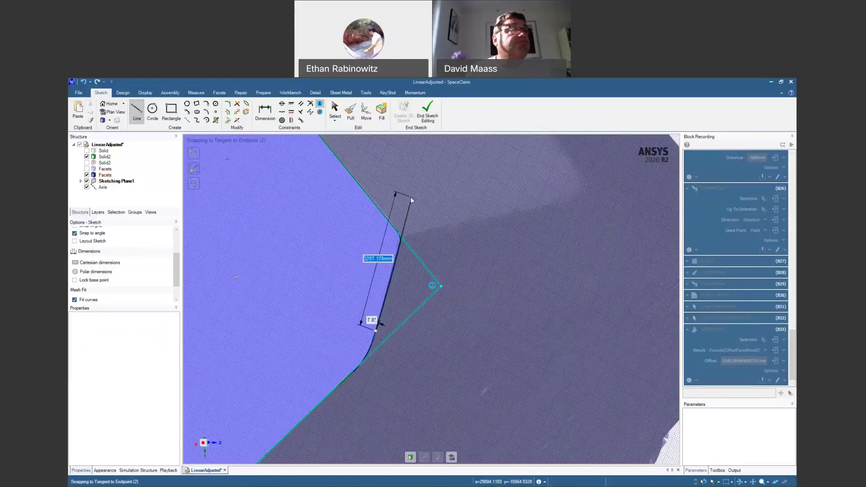
scroll(411, 196, "up", 5)
left_click(409, 226)
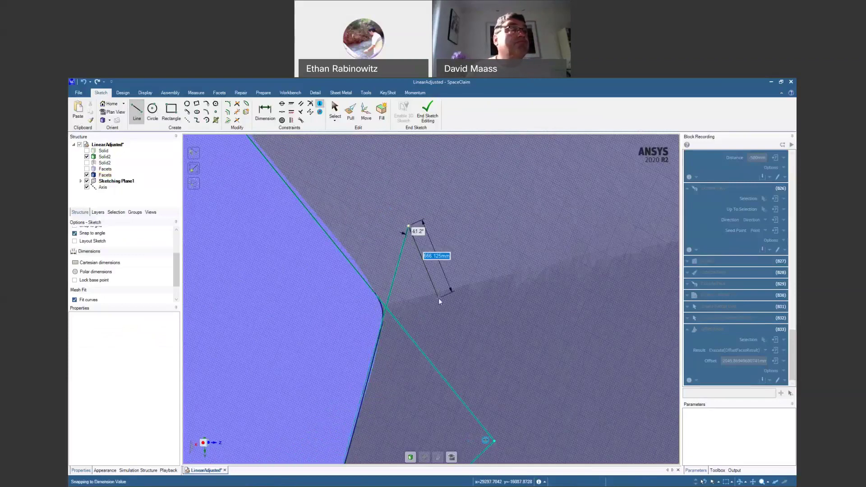
Create corners between the upper-right tooth's lower chamfer line and its adjoining tip and flank lines.
scroll(438, 297, "down", 4)
left_click(237, 104)
left_click(399, 289)
key("ctrl+z")
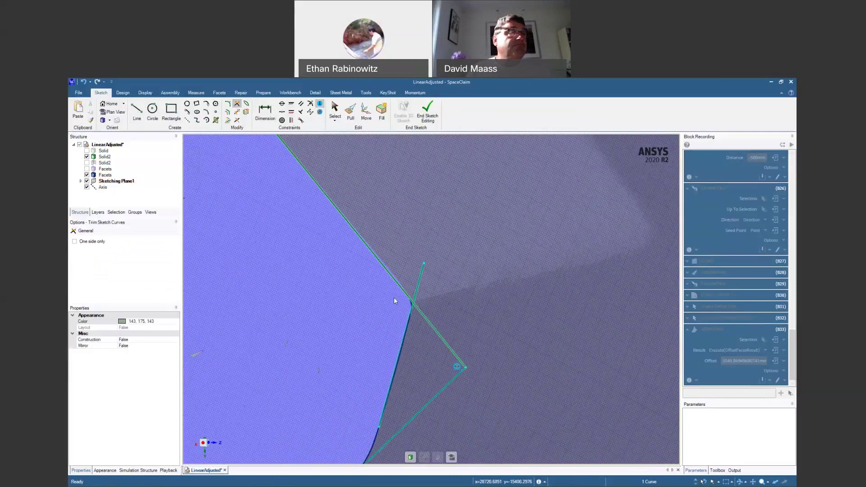
left_click(417, 286)
key("ctrl+z")
left_click(405, 328)
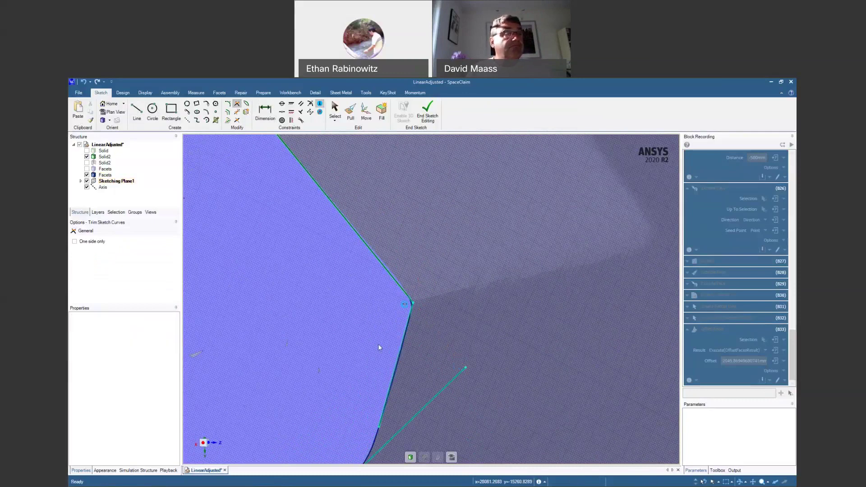
middle_click_drag(352, 391, 390, 299, "shift")
left_click(420, 320)
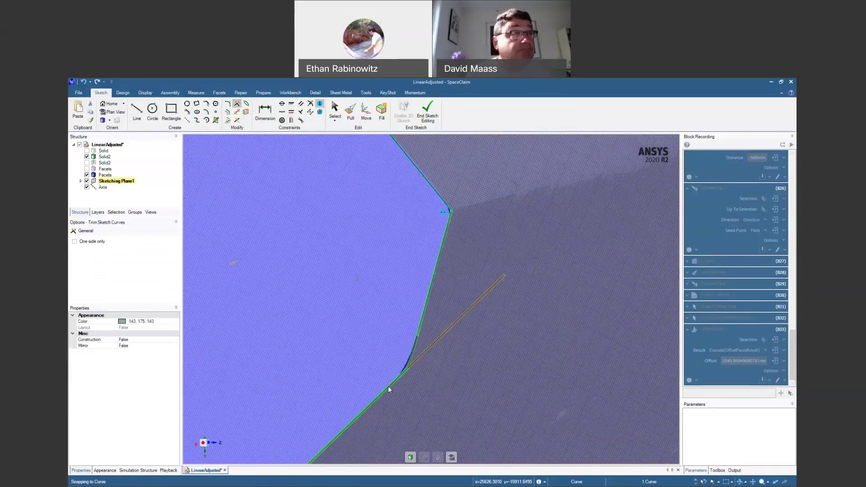
left_click(388, 386)
Add fitted lines from the section edge at both chamfered outer corners of the right-hand tooth.
scroll(425, 398, "down", 5)
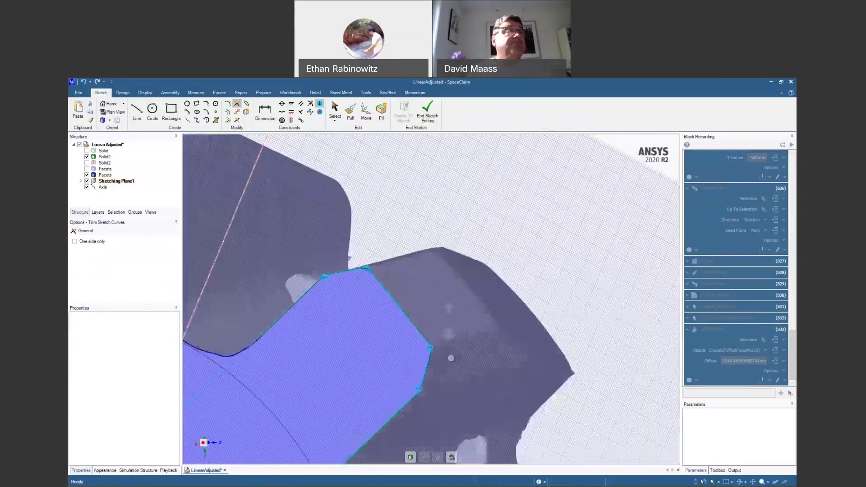
scroll(451, 356, "up", 4)
middle_click_drag(481, 323, 475, 261, "shift")
mouse_move(490, 354)
middle_mouse_down("shift")
mouse_move(439, 302)
mouse_move(438, 281)
middle_mouse_up("shift")
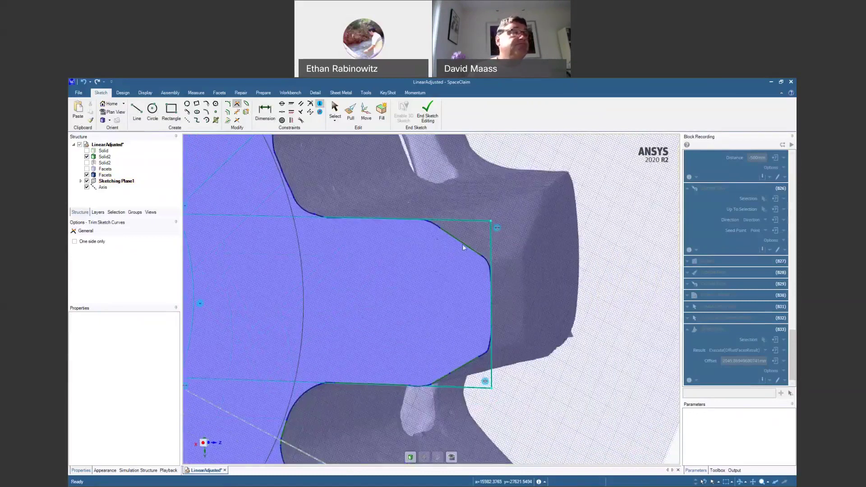
key("Escape")
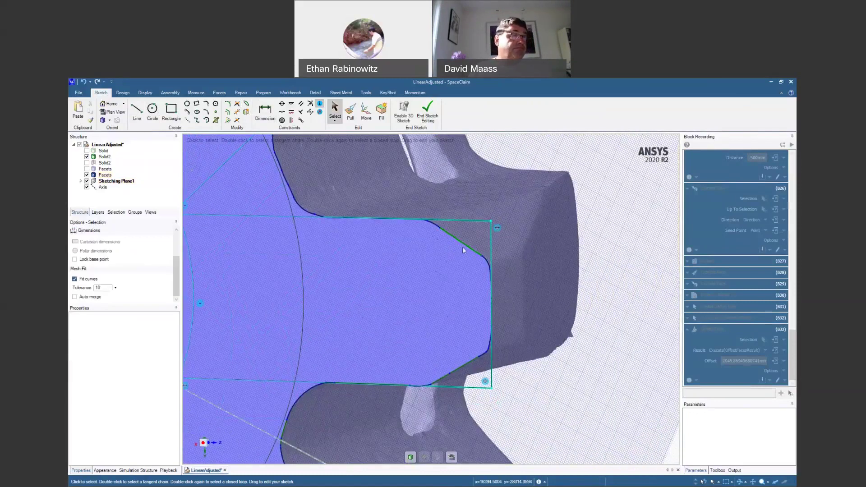
left_click(464, 245)
left_click(472, 363, "ctrl")
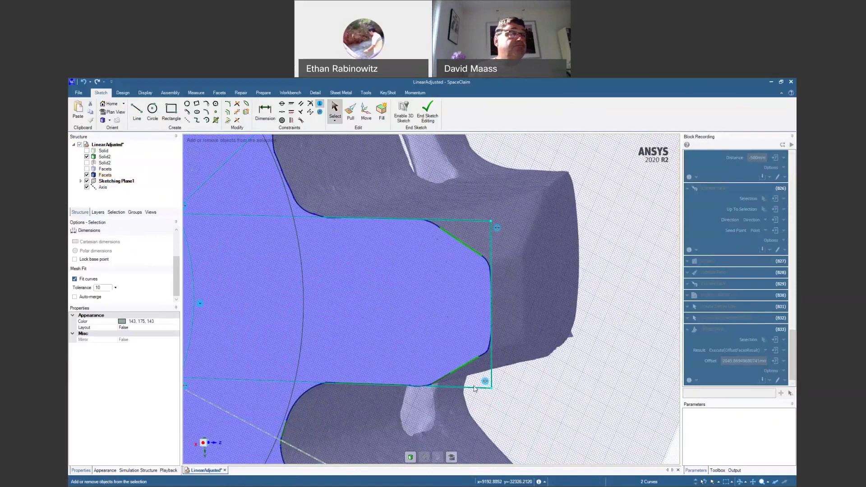
left_click(427, 332)
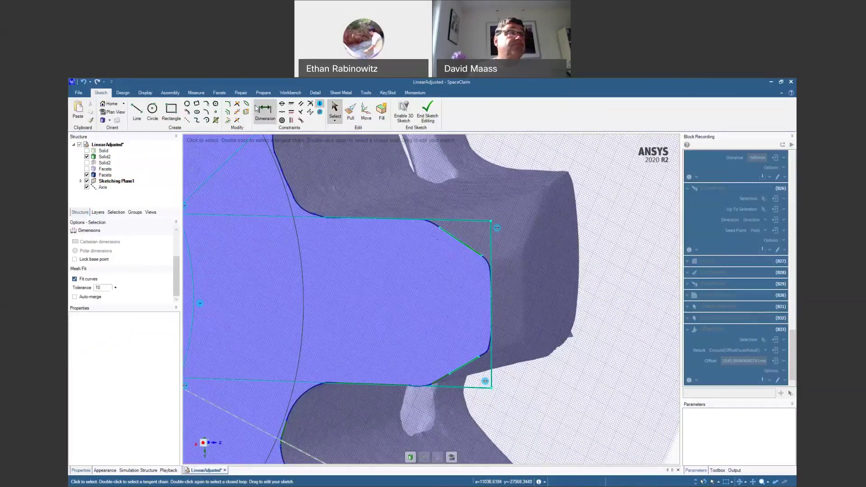
Create corners between the right-hand tooth's two chamfer lines and its adjoining flank and tip lines.
left_click(237, 104)
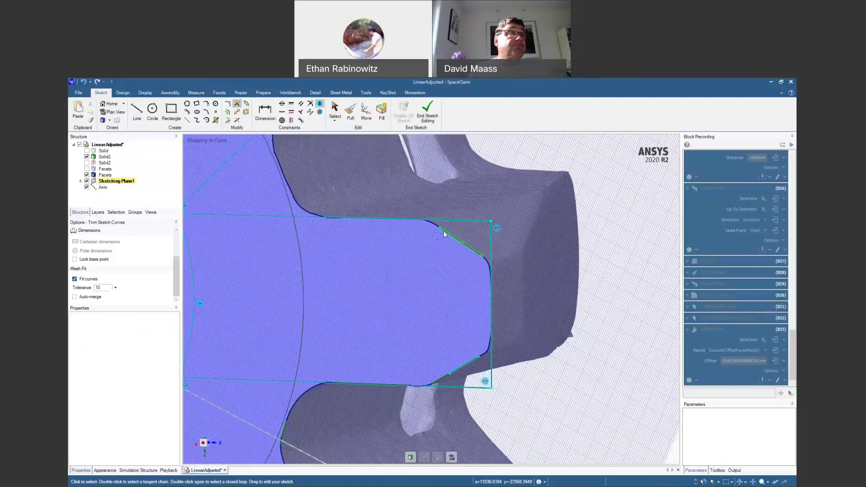
left_click(438, 226)
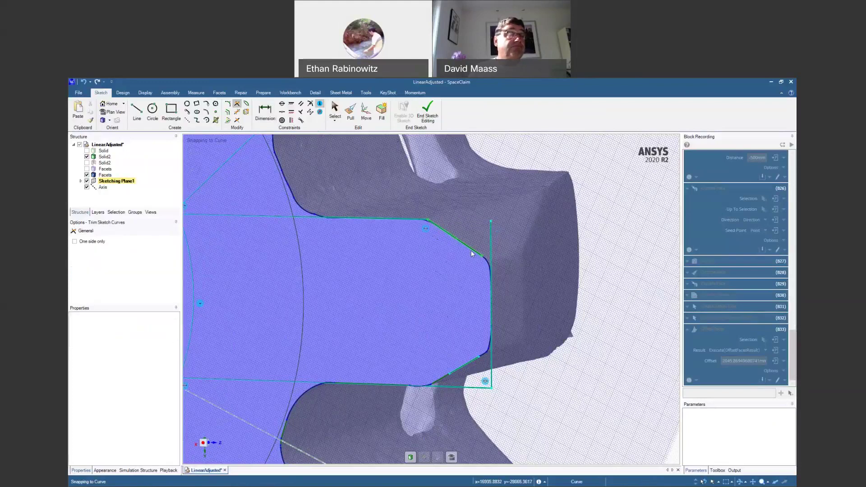
left_click(491, 274)
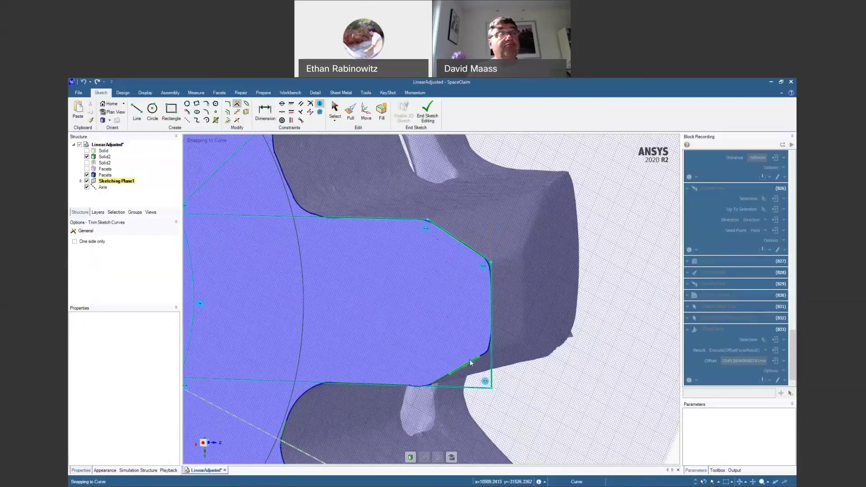
left_click(491, 330)
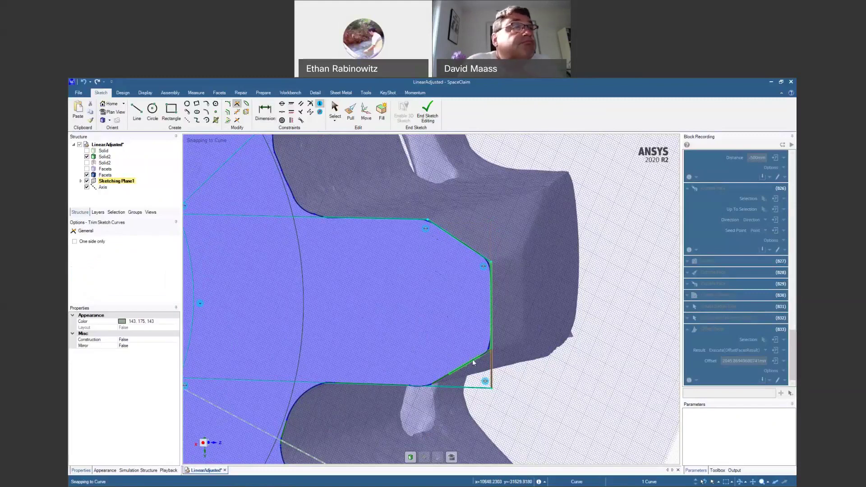
left_click(451, 368)
left_click(452, 371)
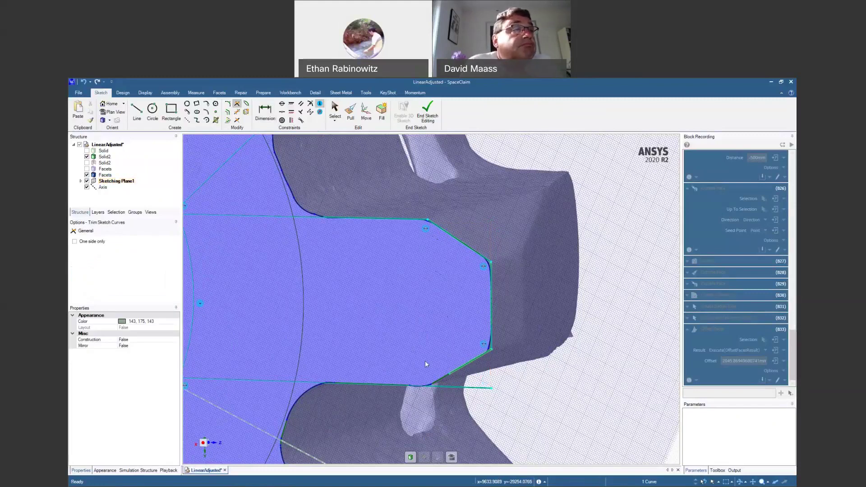
left_click(400, 386)
scroll(415, 404, "down", 3)
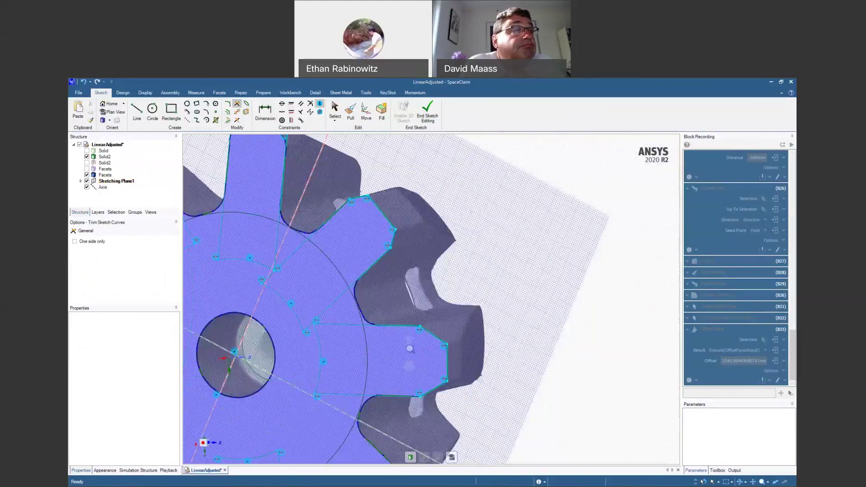
Examine the lower flange teeth from several angles, hiding and reshowing the facet body to compare it with the sketch.
middle_click_drag(410, 348, 410, 343, "ctrl")
middle_click_drag(436, 277, 495, 106, "shift")
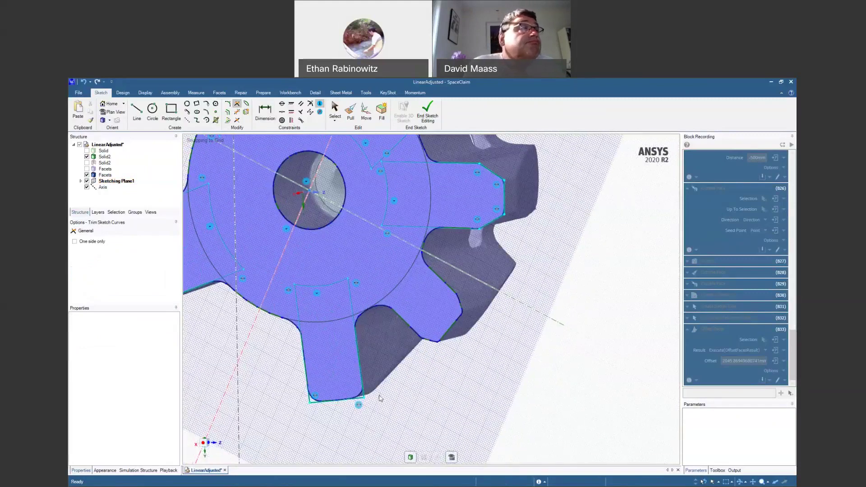
middle_click_drag(379, 397, 377, 427, "ctrl")
mouse_move(460, 311)
middle_mouse_down("shift")
mouse_move(439, 378)
mouse_move(450, 309)
mouse_move(487, 257)
mouse_move(479, 225)
middle_mouse_up("shift")
middle_click_drag(446, 296, 445, 270, "ctrl")
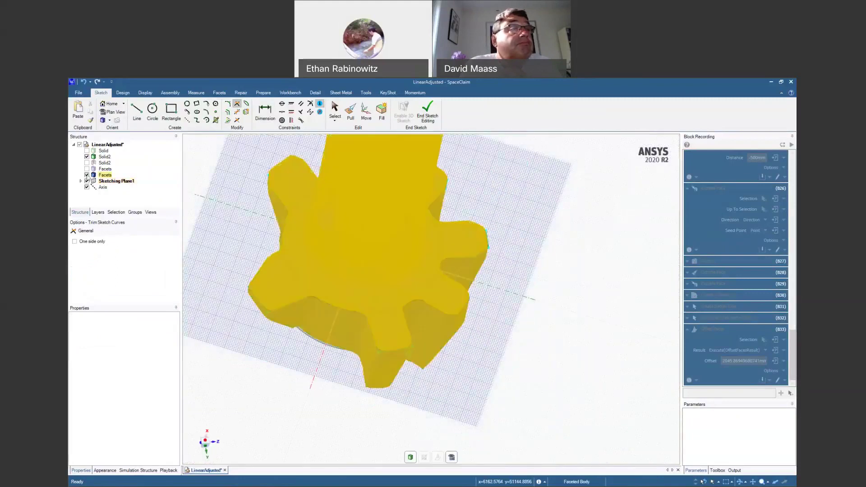
left_click(87, 175)
left_click(86, 175)
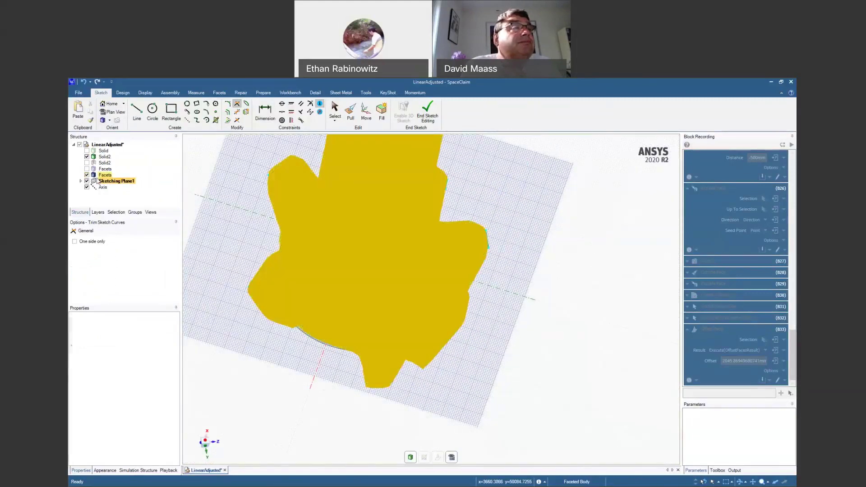
Add fitted lines from the section edge along the lower-right tooth's flanks, chamfers and tip.
middle_click_drag(447, 297, 434, 391, "ctrl")
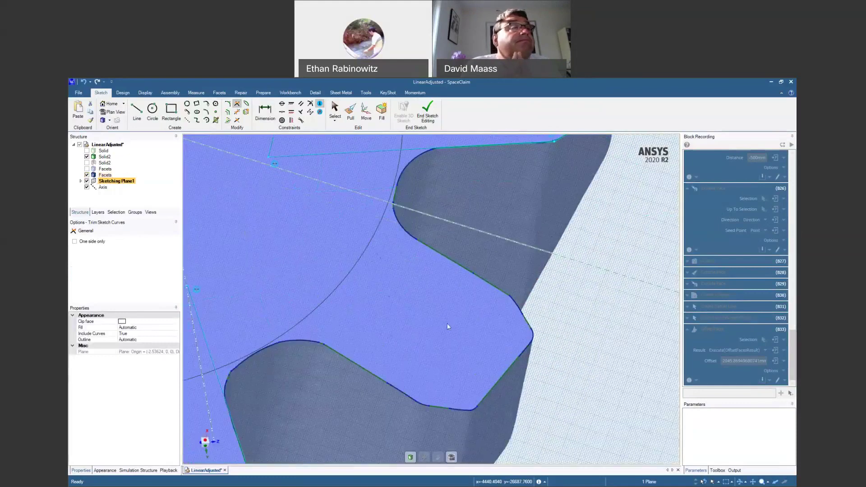
key("s")
left_click(379, 375)
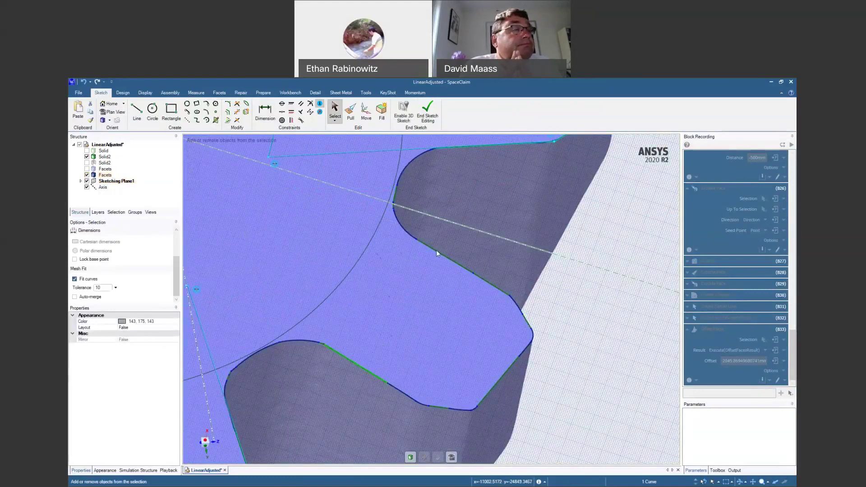
left_click(528, 321, "ctrl")
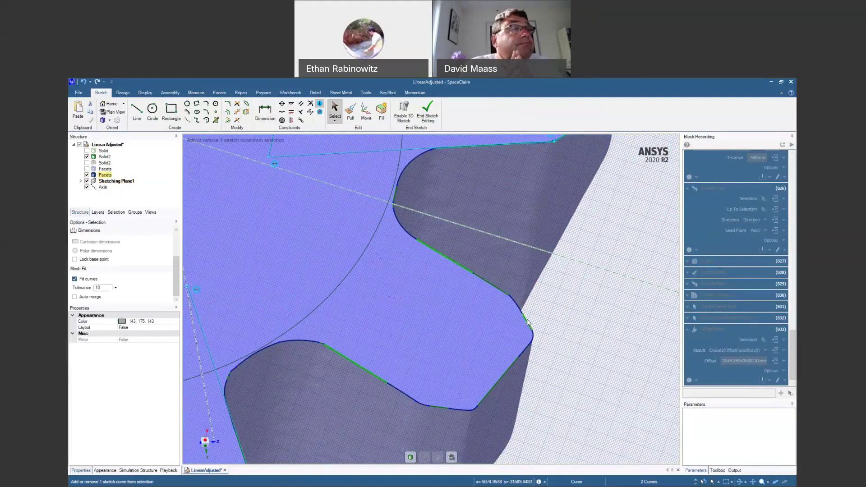
left_click(510, 368, "ctrl")
left_click(445, 408, "ctrl")
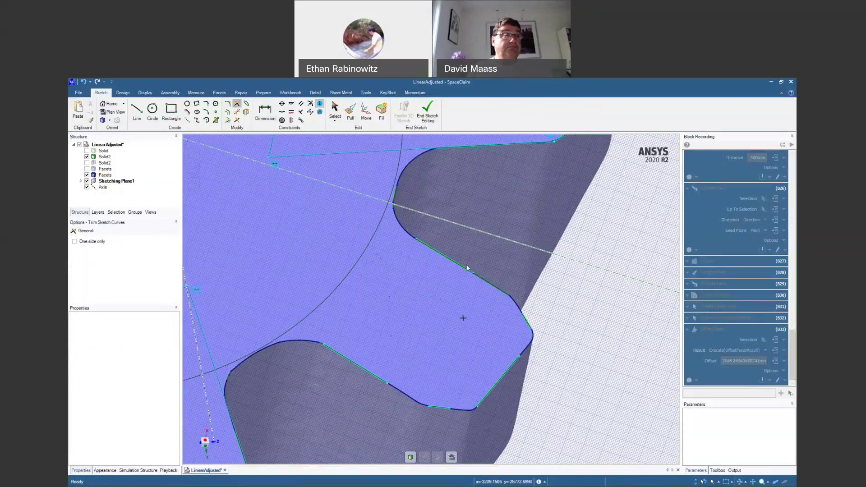
Create corners between the lower-right tooth's fitted flank, chamfer and tip lines.
left_click(525, 320)
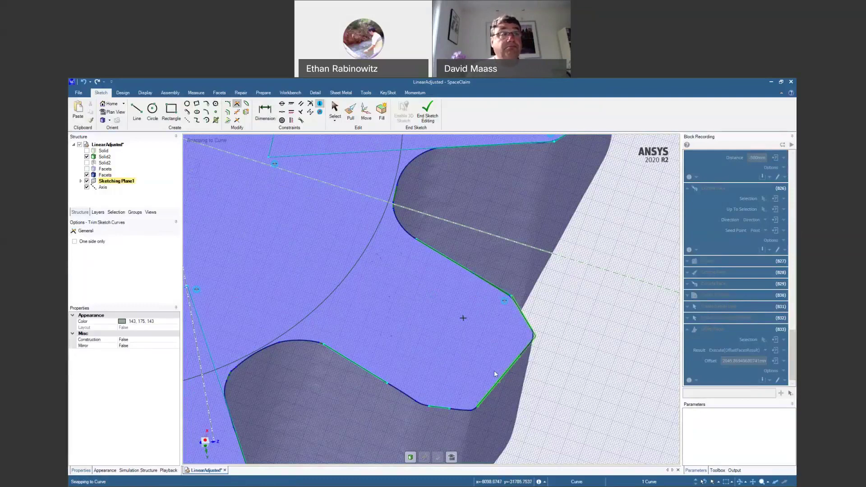
left_click(439, 412)
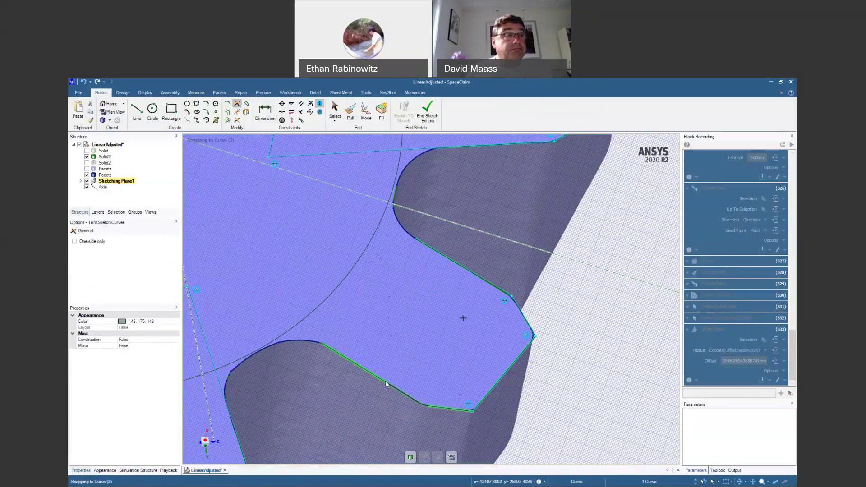
Sketch a circle centred on the bore and corner it with the lower-right tooth's flank lines to close the tooth at its root.
scroll(348, 386, "down", 3)
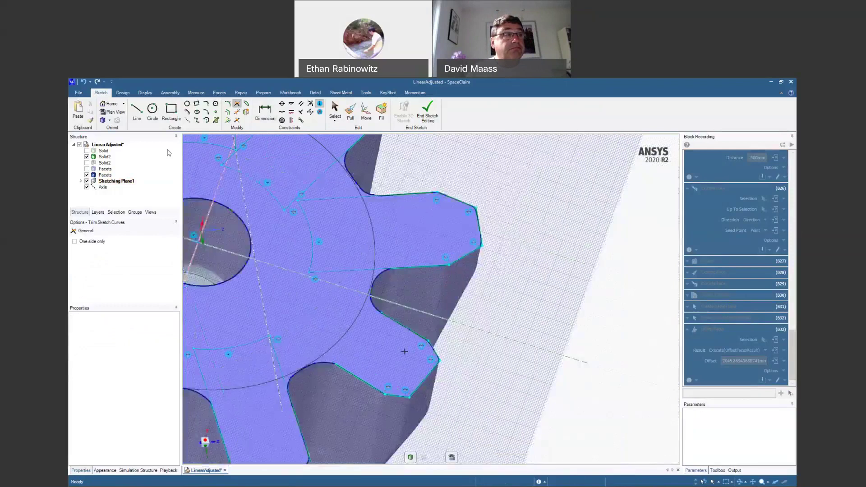
left_click(153, 111)
left_click(198, 242)
left_click(321, 328)
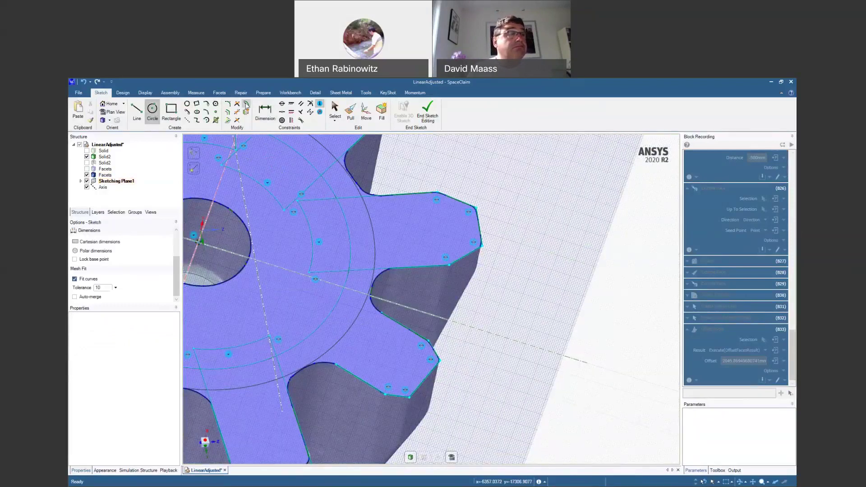
key("t")
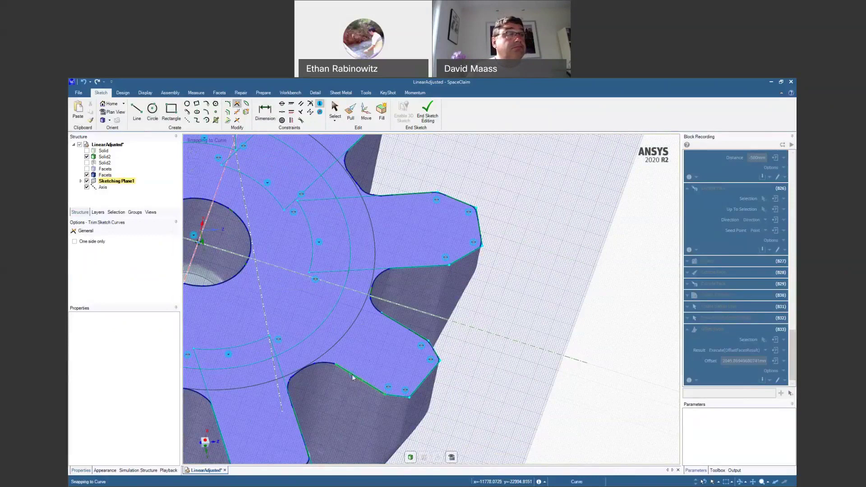
left_click(390, 317)
left_click(340, 296)
mouse_move(474, 323)
middle_mouse_down("shift")
mouse_move(581, 336)
mouse_move(574, 329)
middle_mouse_up("shift")
key("Escape")
Try to constrain the root arcs of the top and upper-right teeth to match the upper-left tooth's root arc.
scroll(581, 333, "down", 3)
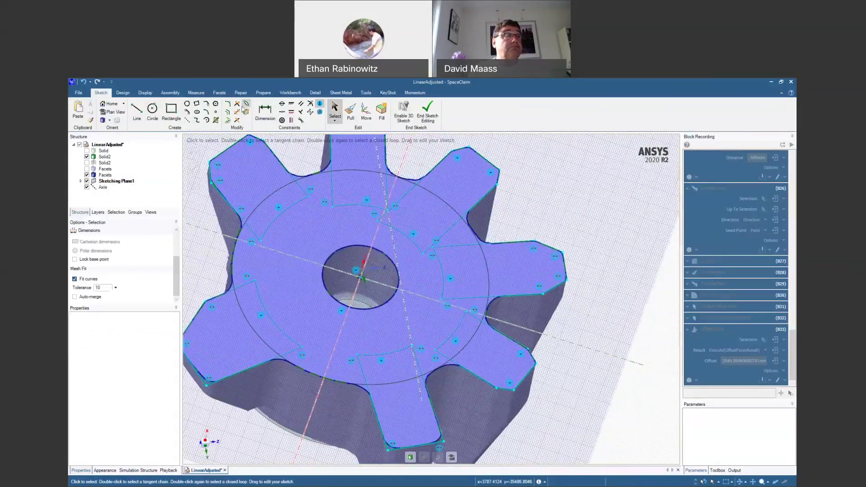
left_click(311, 103)
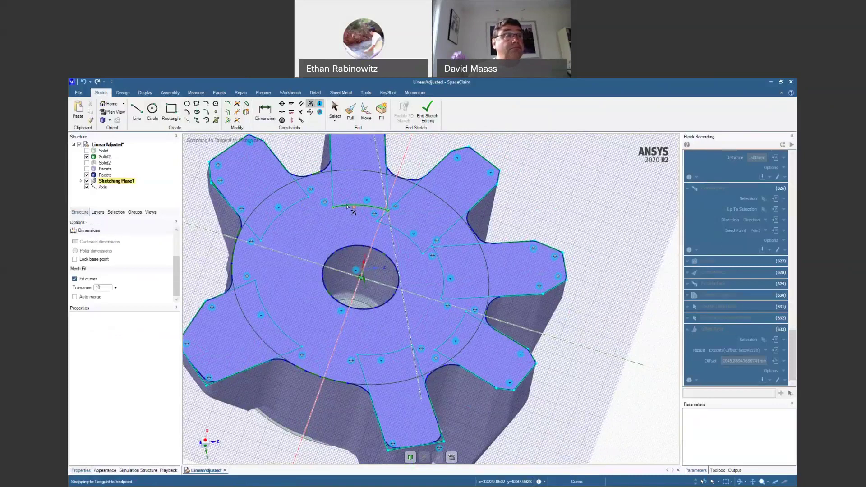
left_click(295, 204)
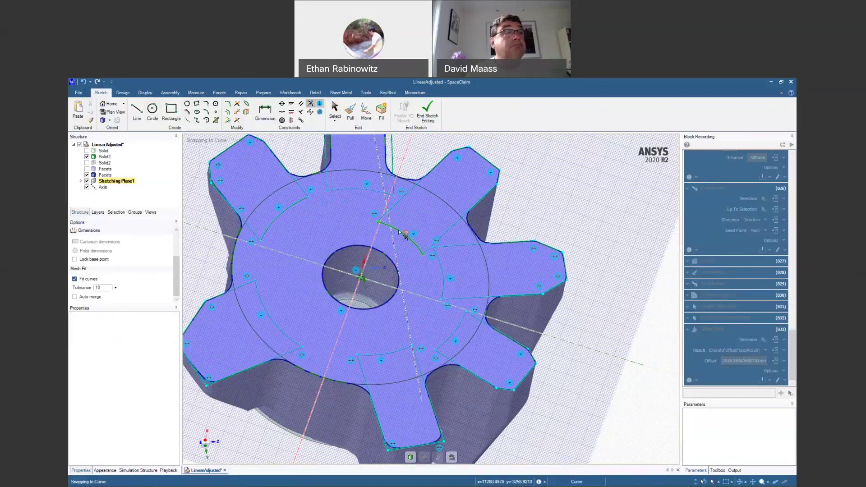
left_click(400, 231)
left_click(285, 211)
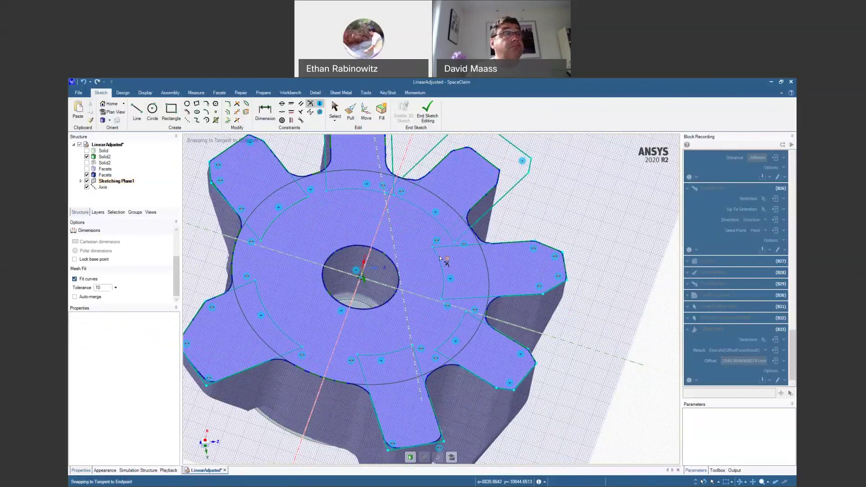
scroll(440, 260, "down", 3)
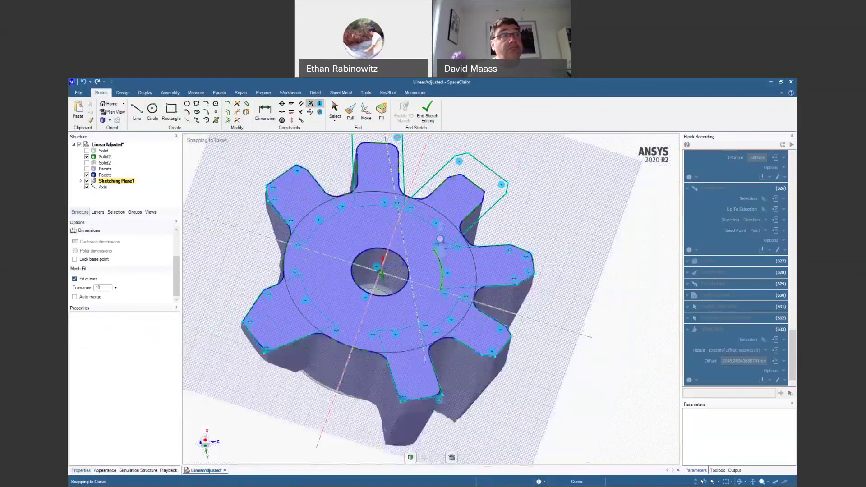
Undo the constraints applied to the root arcs of the upper-right and top teeth.
key("ctrl+z")
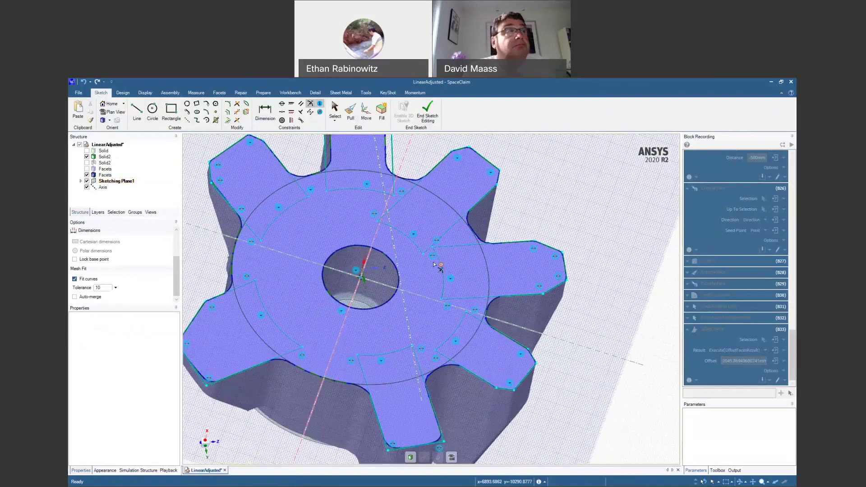
scroll(436, 261, "down", 4)
key("ctrl+z")
scroll(436, 262, "down", 3)
key("ctrl+z")
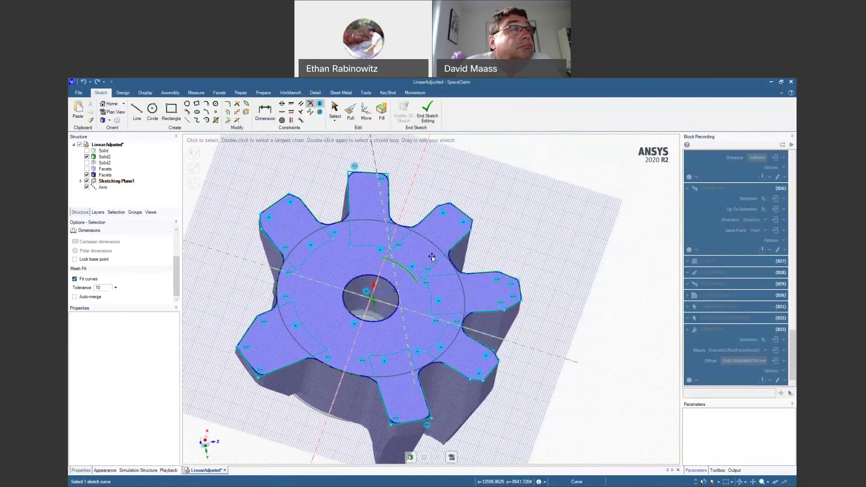
Sketch a circle centred on the bore, sized to run along the upper-left tooth's root arc.
left_click(411, 273)
mouse_move(411, 273)
left_mouse_down()
mouse_move(435, 252)
mouse_move(415, 278)
left_mouse_up()
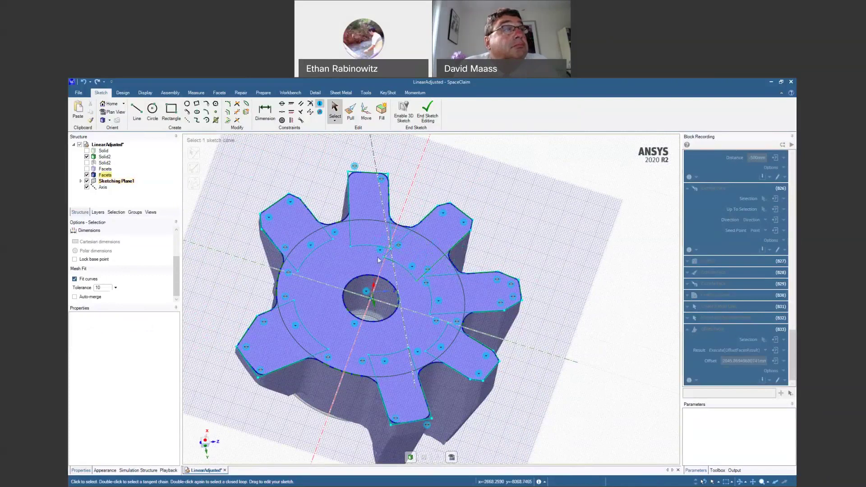
scroll(378, 257, "up", 5)
scroll(391, 336, "down", 5)
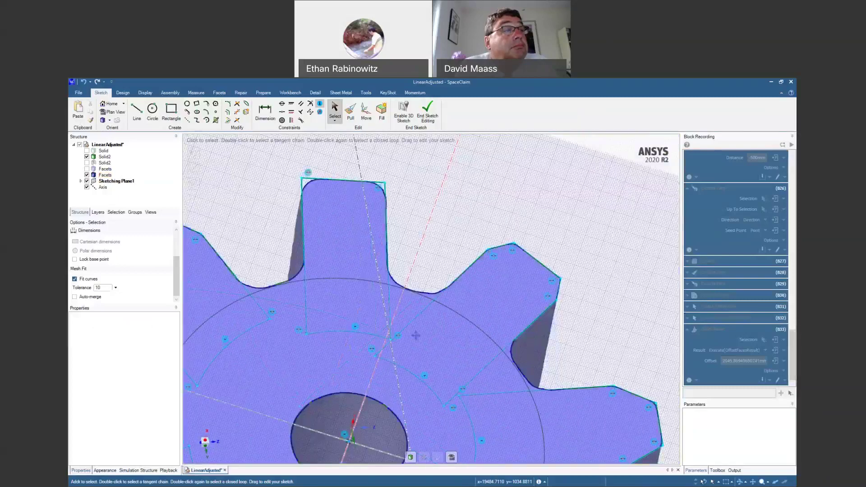
scroll(453, 205, "down", 1)
scroll(453, 205, "down", 1)
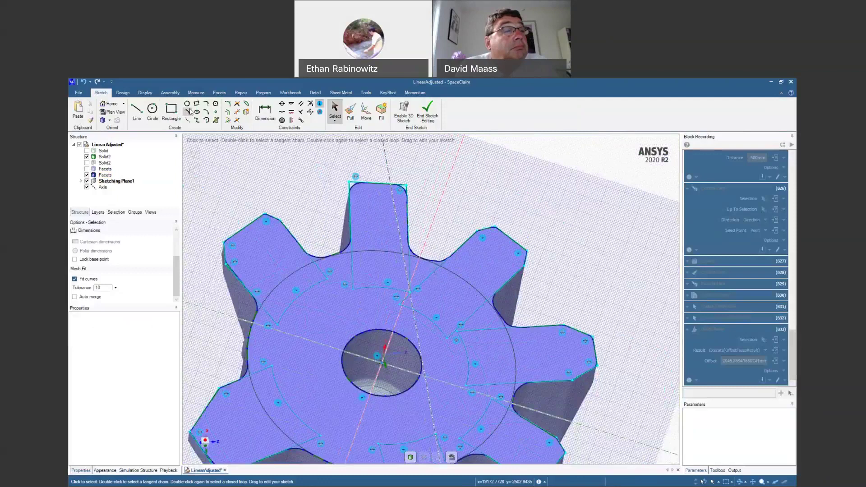
key("c")
left_click(383, 364)
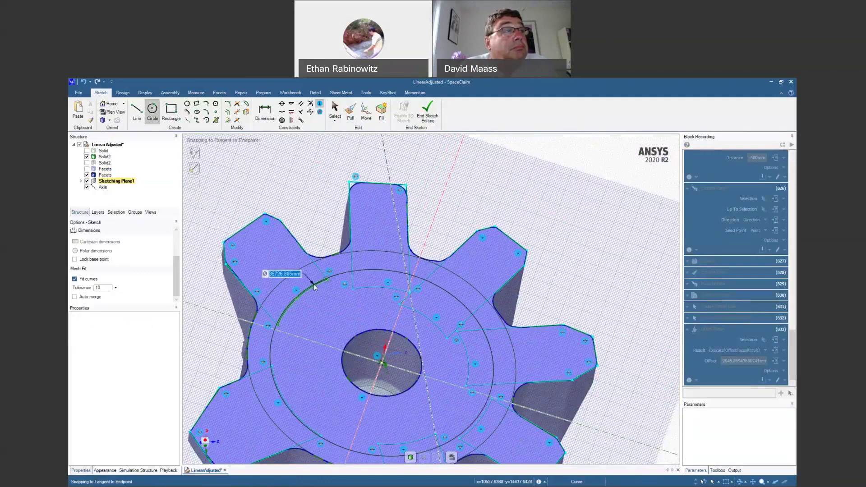
left_click(309, 298)
Corner the new circle with both flank lines of the upper-right tooth and delete that tooth's old root arc.
left_click(237, 103)
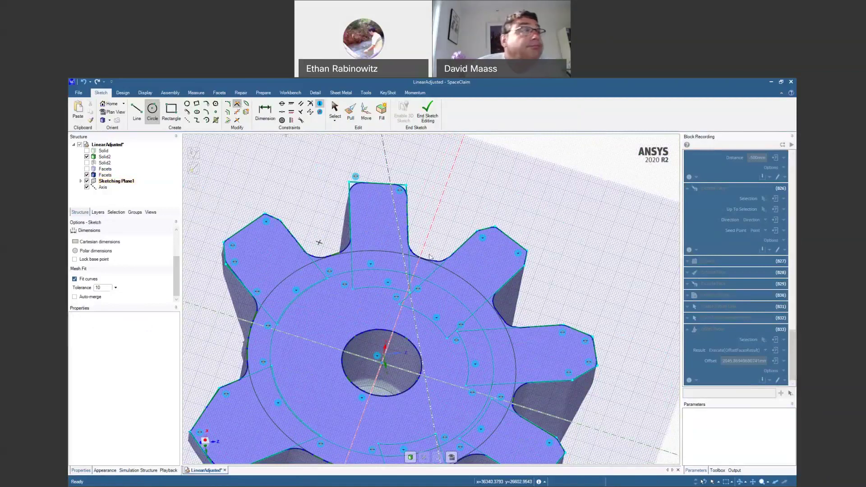
left_click(436, 289)
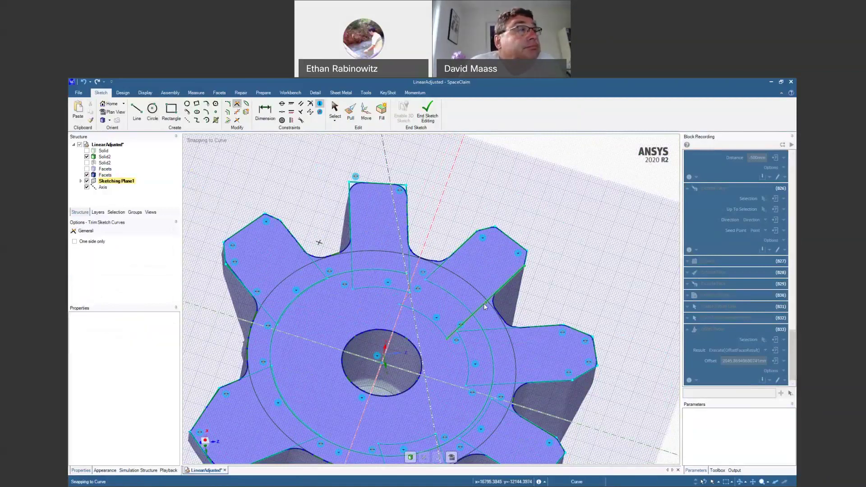
left_click(469, 315)
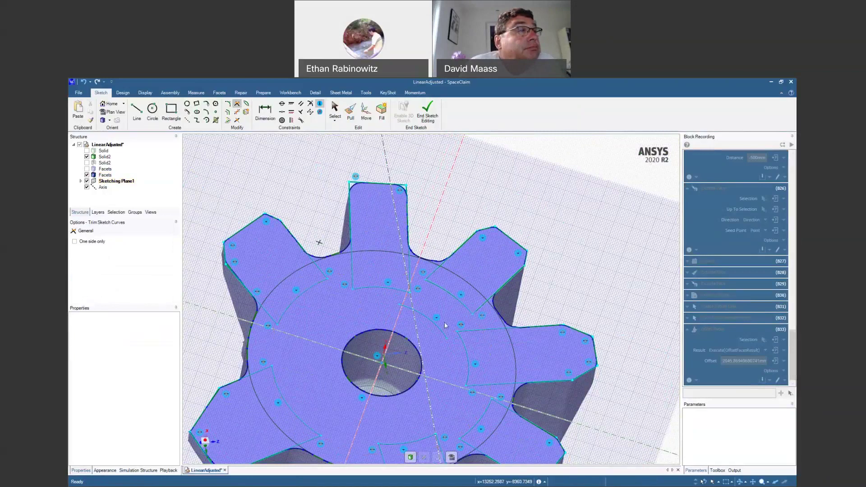
key("Escape")
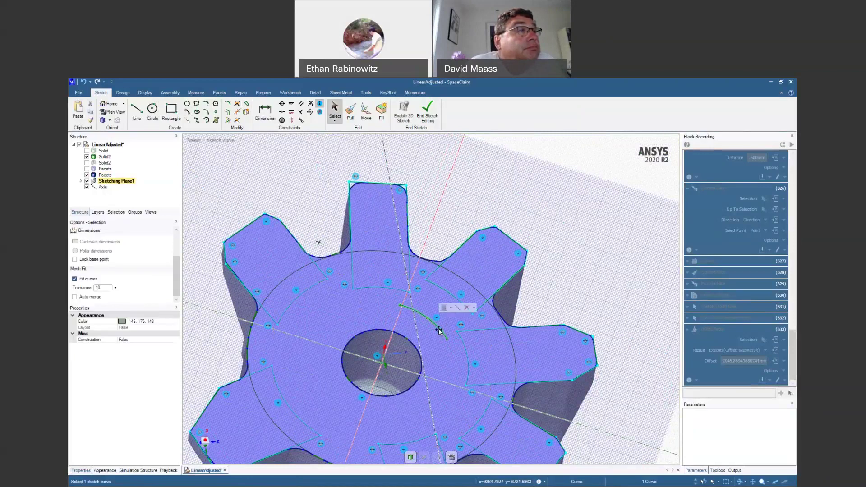
scroll(538, 291, "down", 2)
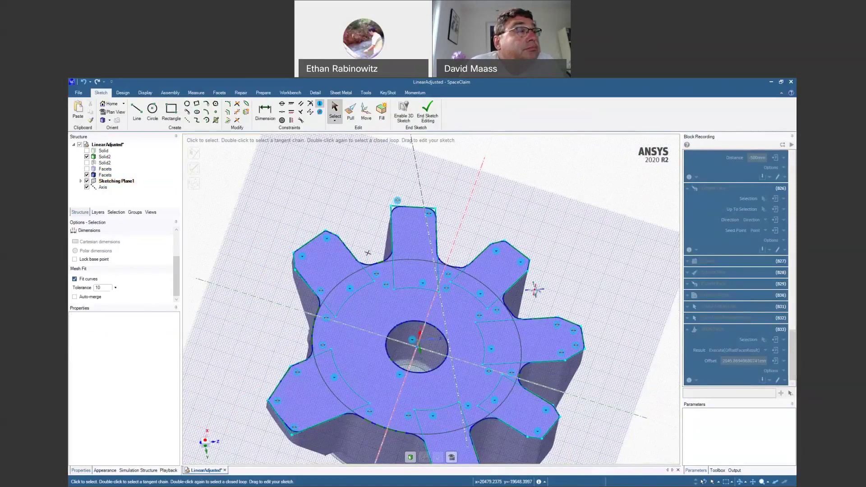
End the sketch so that the closed tooth outlines become planar surfaces.
middle_click_drag(534, 290, 535, 291)
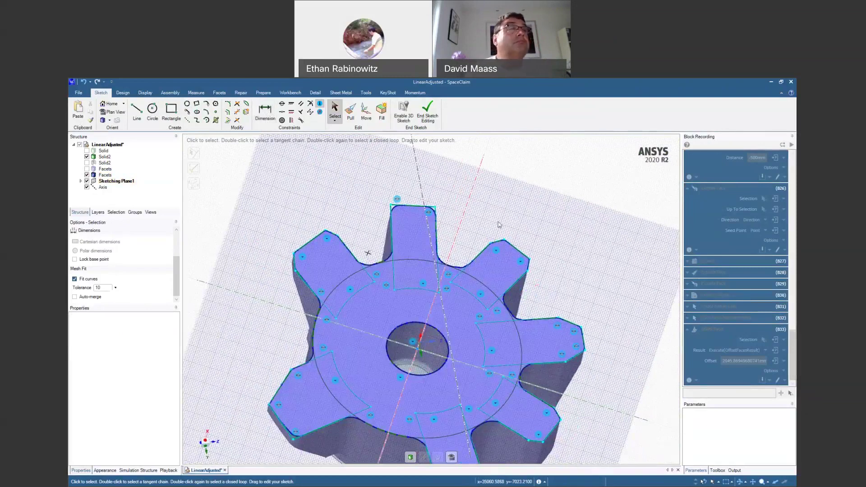
middle_click_drag(498, 223, 451, 202, "shift")
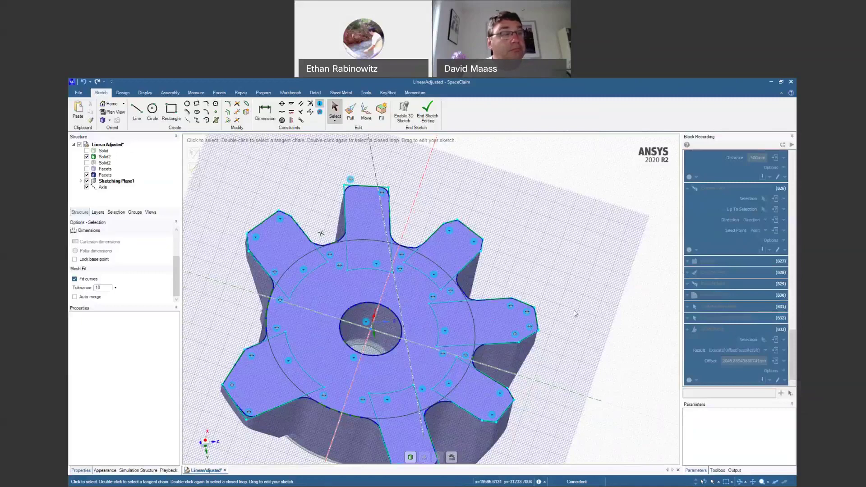
middle_click_drag(583, 332, 593, 299, "shift")
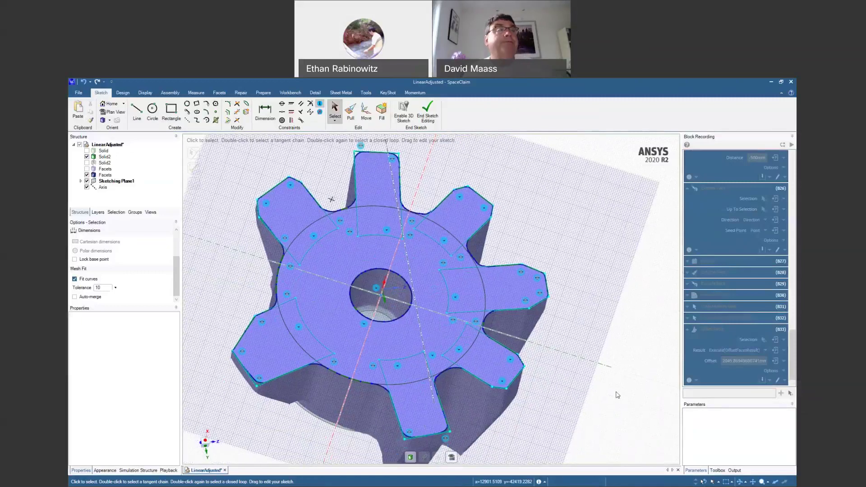
middle_click_drag(556, 394, 563, 387, "shift")
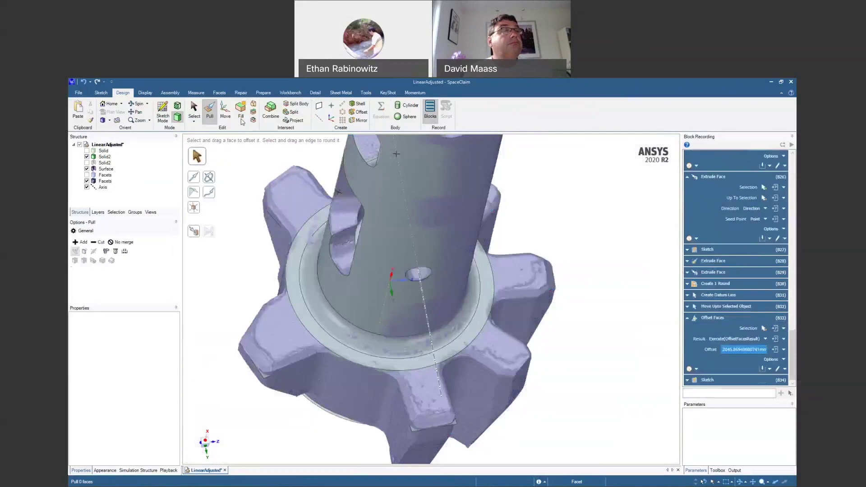
Save the active design as a new version.
left_click(78, 93)
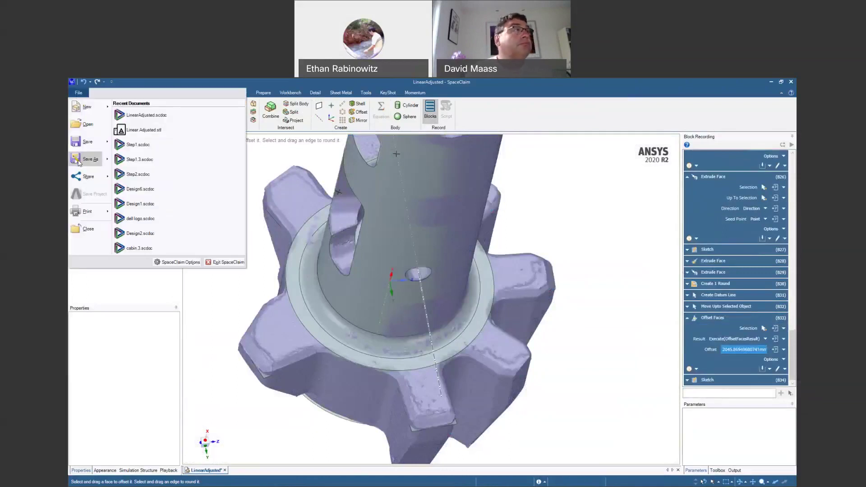
mouse_move(86, 148)
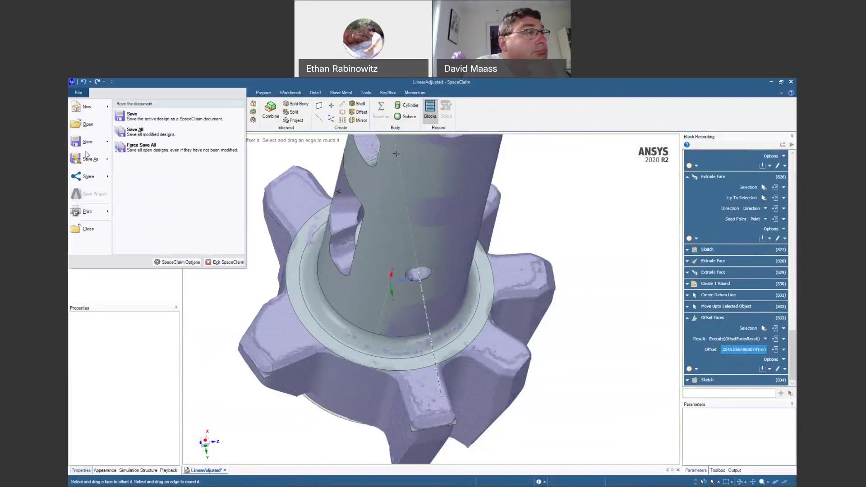
mouse_move(85, 160)
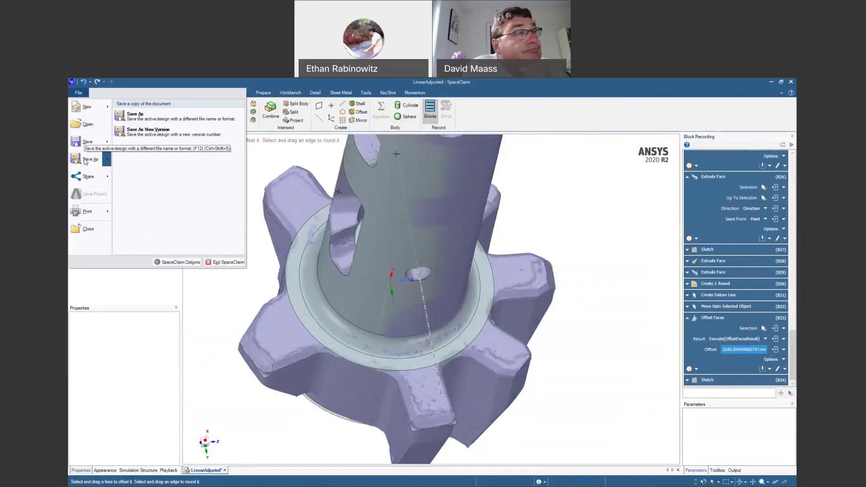
left_click(130, 134)
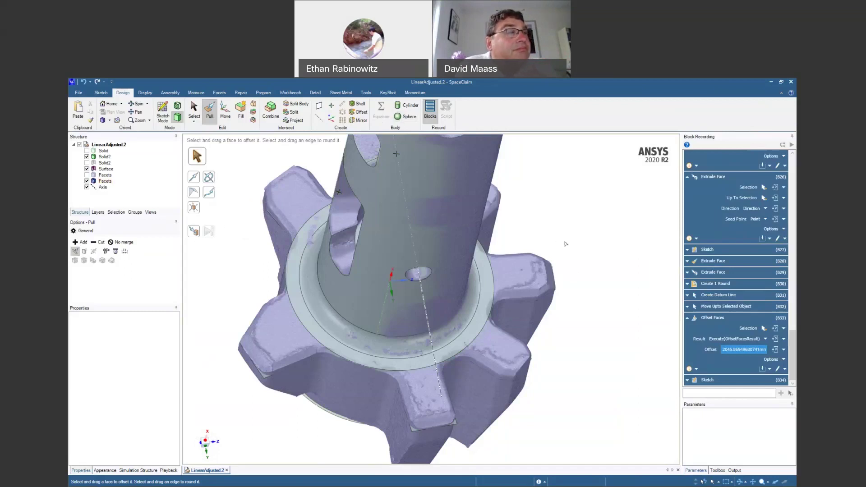
Examine the part from the flange end, the open tube end and the slotted side, comparing the solid with the scan.
mouse_move(582, 232)
middle_mouse_down()
mouse_move(615, 257)
mouse_move(615, 270)
mouse_move(616, 283)
mouse_move(585, 282)
mouse_move(655, 269)
mouse_move(615, 300)
mouse_move(422, 173)
mouse_move(633, 356)
mouse_move(620, 363)
middle_mouse_up()
middle_click_drag(625, 320, 610, 354, "ctrl")
middle_click_drag(578, 277, 733, 269)
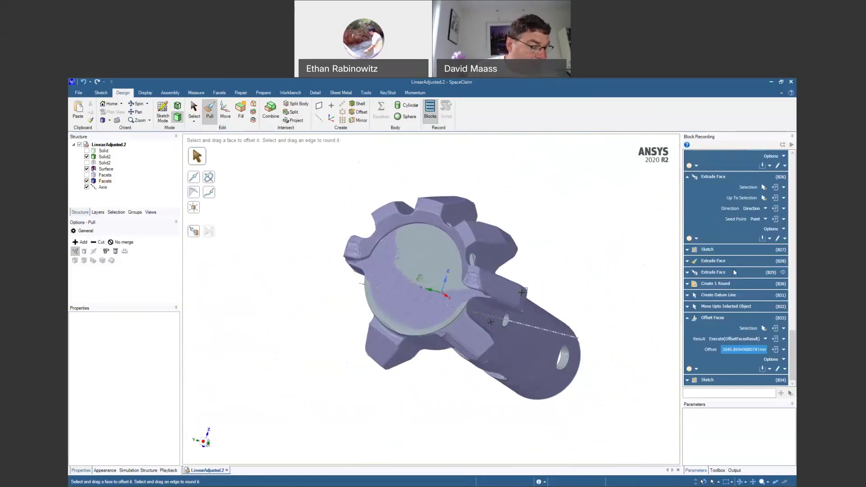
middle_click_drag(575, 281, 551, 231)
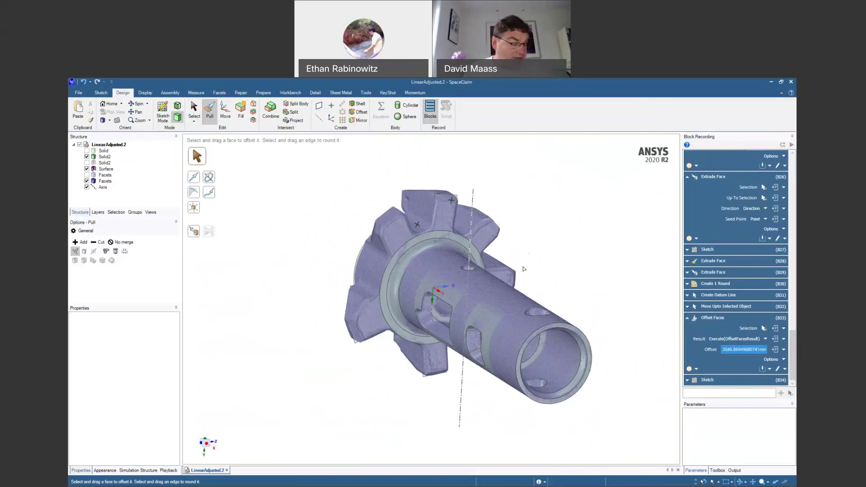
mouse_move(524, 269)
middle_mouse_down()
mouse_move(572, 277)
mouse_move(541, 271)
middle_mouse_up()
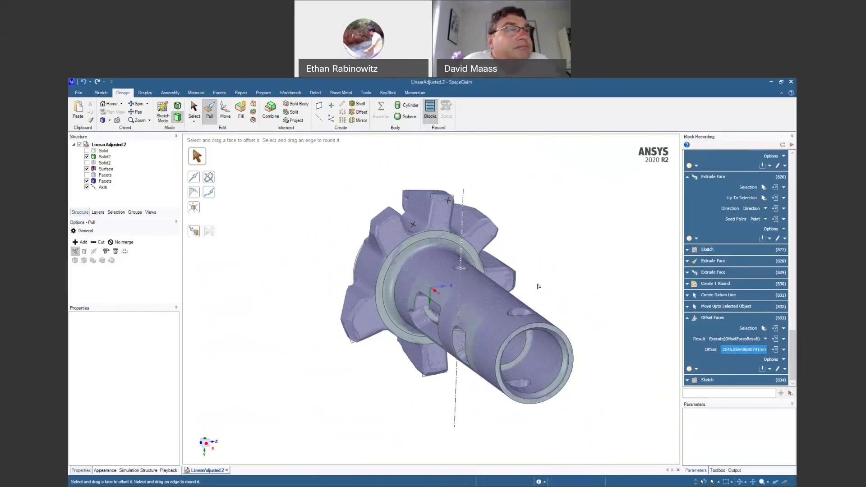
scroll(250, 248, "up", 3)
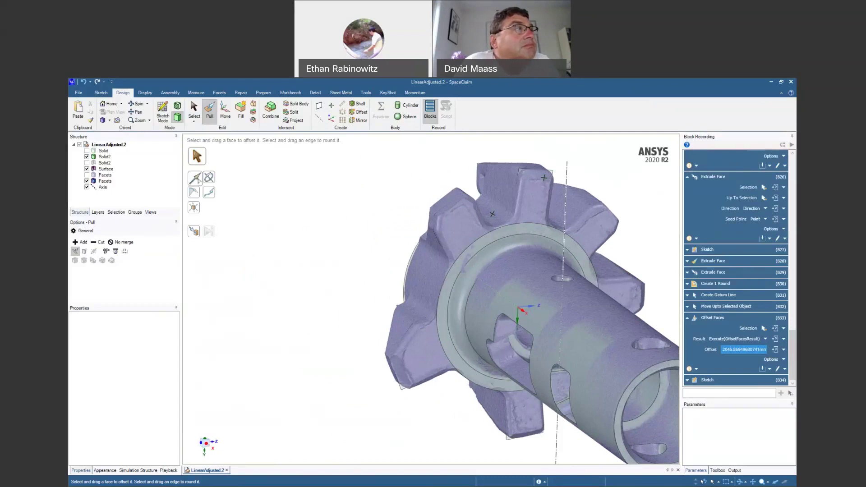
middle_click_drag(655, 255, 540, 220, "shift")
middle_click_drag(523, 303, 456, 148)
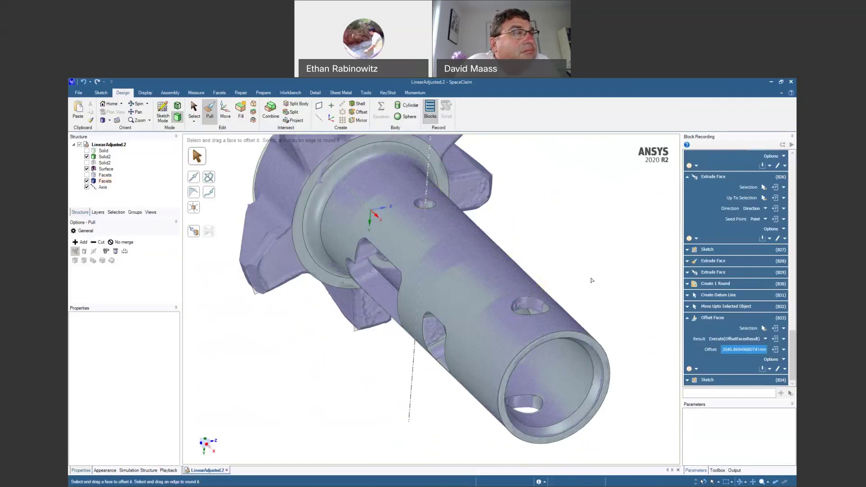
mouse_move(592, 280)
middle_mouse_down()
mouse_move(669, 243)
mouse_move(592, 270)
middle_mouse_up()
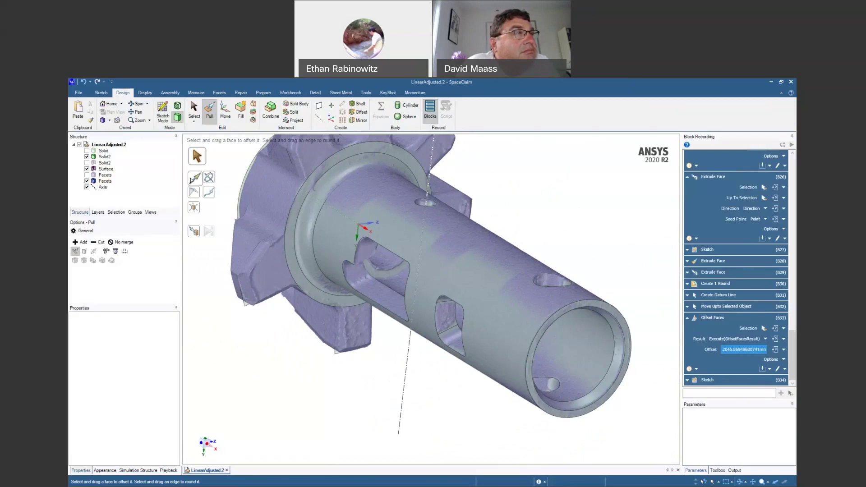
mouse_move(504, 221)
middle_mouse_down()
mouse_move(610, 221)
mouse_move(492, 212)
middle_mouse_up()
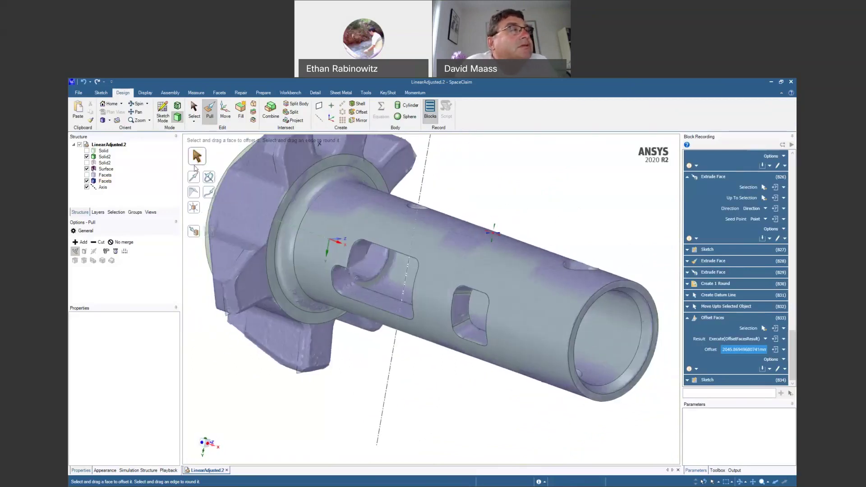
Hide the scanned facet body, keeping the solid and tooth surfaces shown, and select the upper-left tooth face.
left_click(87, 156)
middle_click_drag(456, 196, 486, 205)
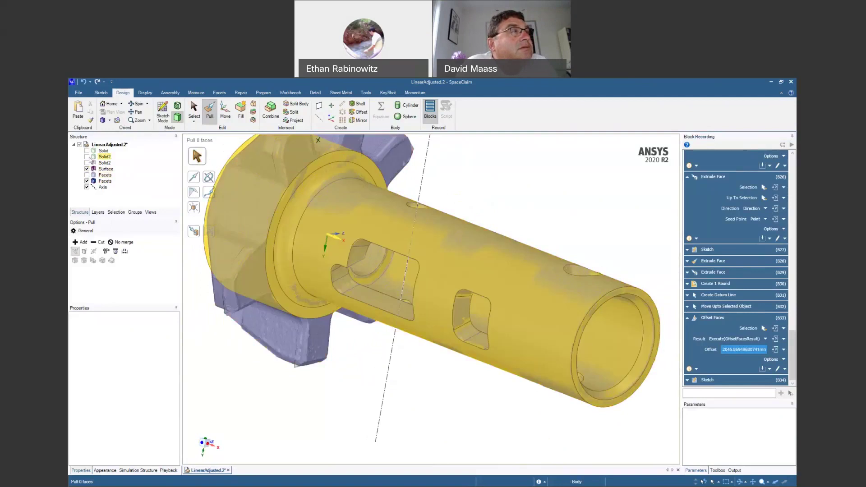
left_click(87, 157)
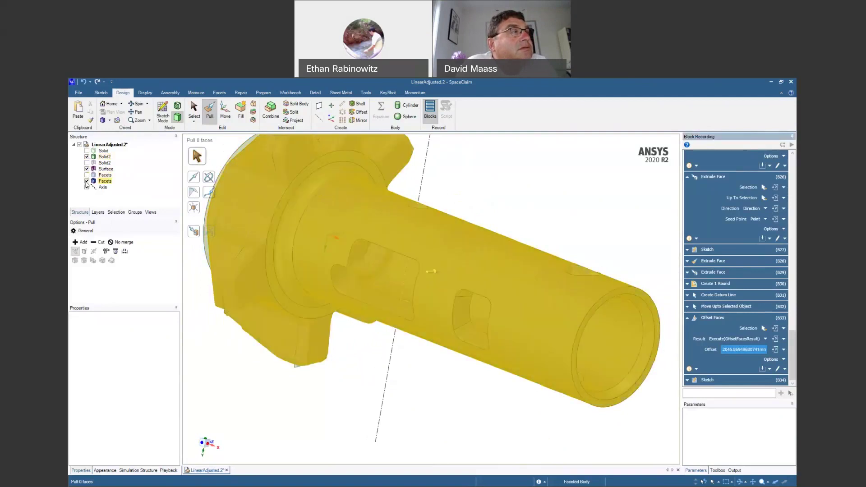
middle_click_drag(469, 203, 503, 238)
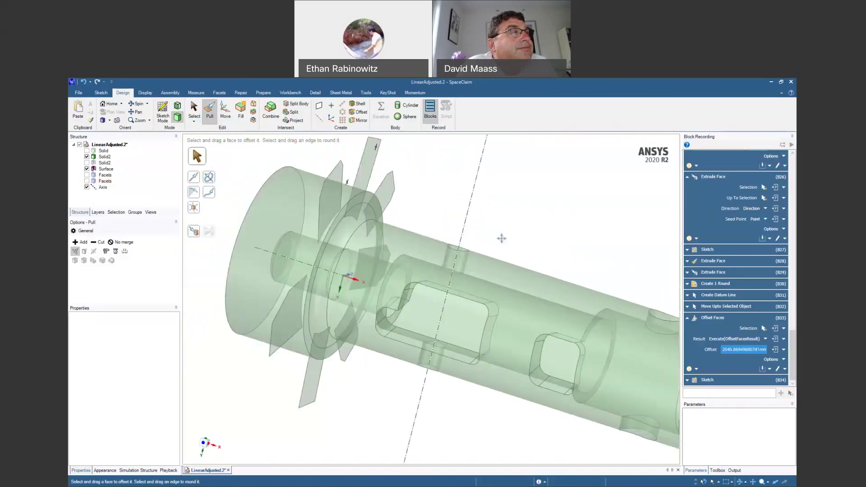
left_click(329, 190)
middle_click_drag(307, 189, 282, 188)
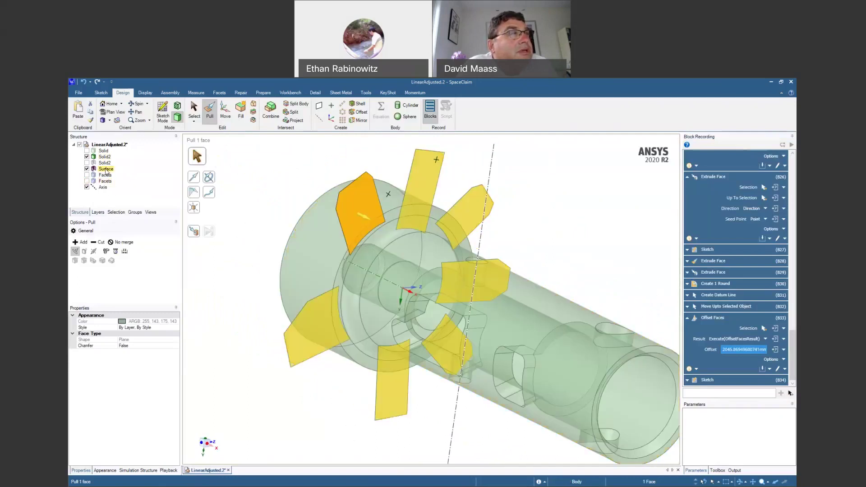
Extrude all seven tooth surfaces up to the flange's flat ring face, merging them with the solid.
left_click(106, 169)
middle_click_drag(263, 188, 234, 189)
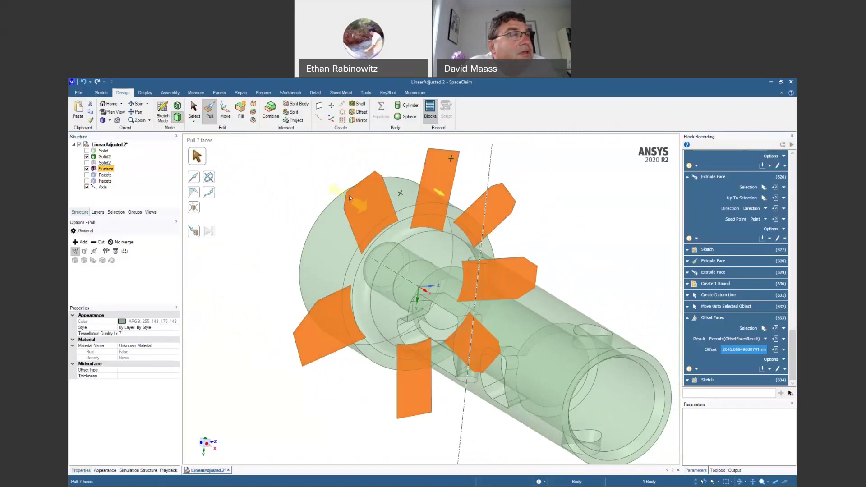
middle_click_drag(610, 195, 627, 204)
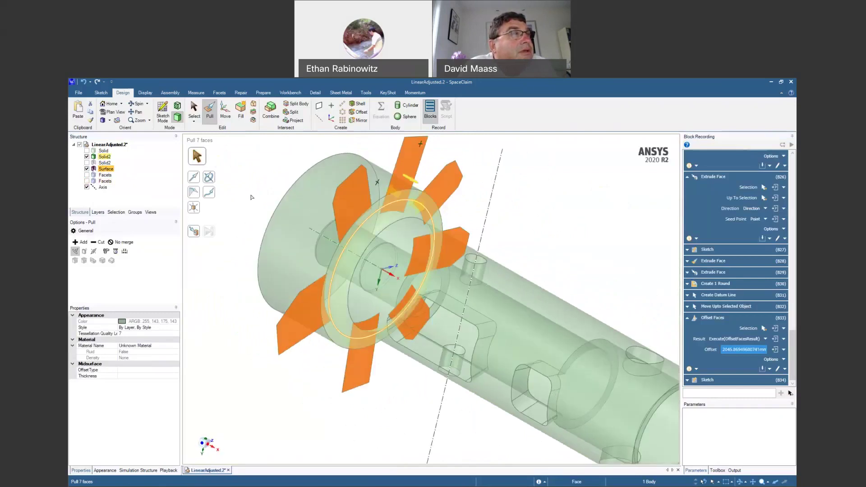
left_click(195, 233)
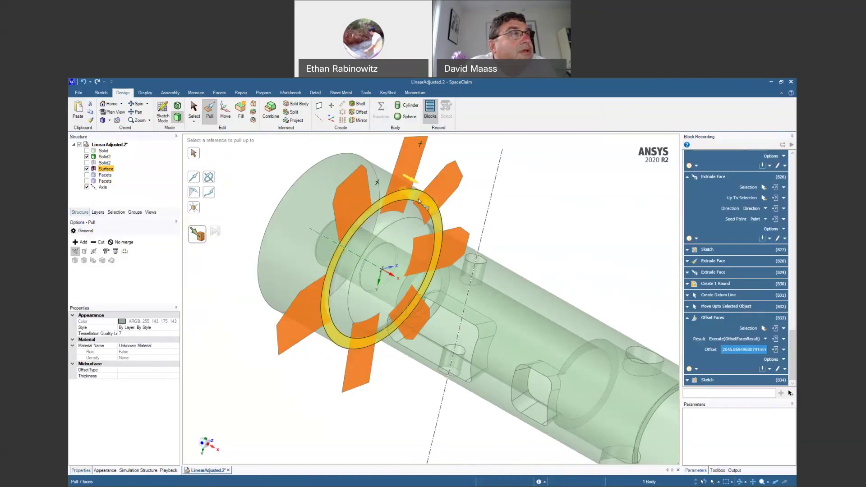
mouse_move(528, 230)
middle_mouse_down()
mouse_move(498, 232)
mouse_move(564, 233)
mouse_move(554, 249)
mouse_move(496, 243)
mouse_move(518, 240)
mouse_move(593, 283)
middle_mouse_up()
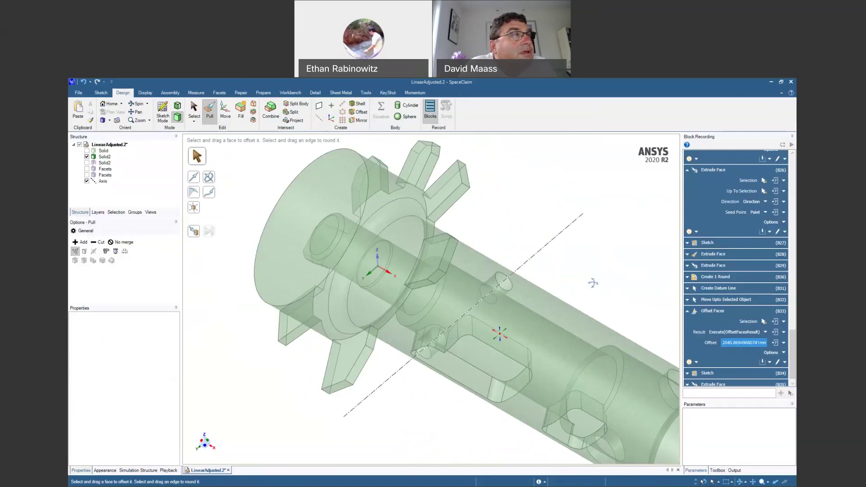
Compare the new teeth with the scan, and select all seven coincident end faces of the teeth.
left_click(87, 175)
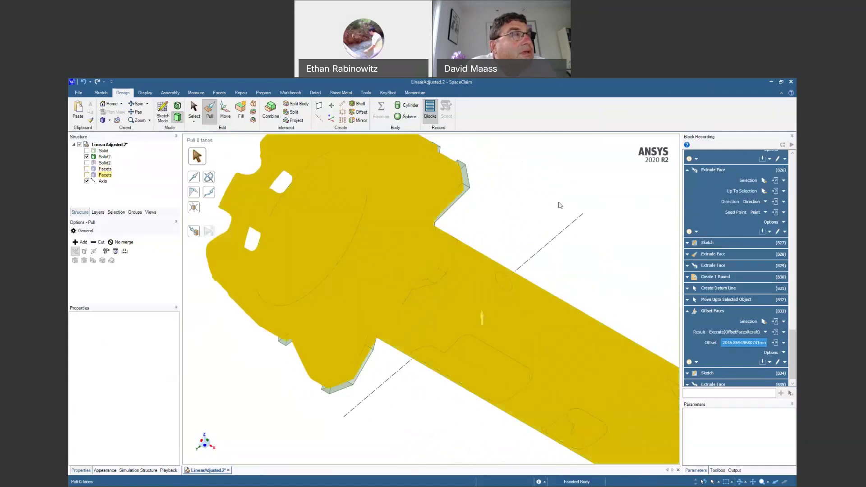
middle_click_drag(493, 244, 456, 265)
left_click(453, 263)
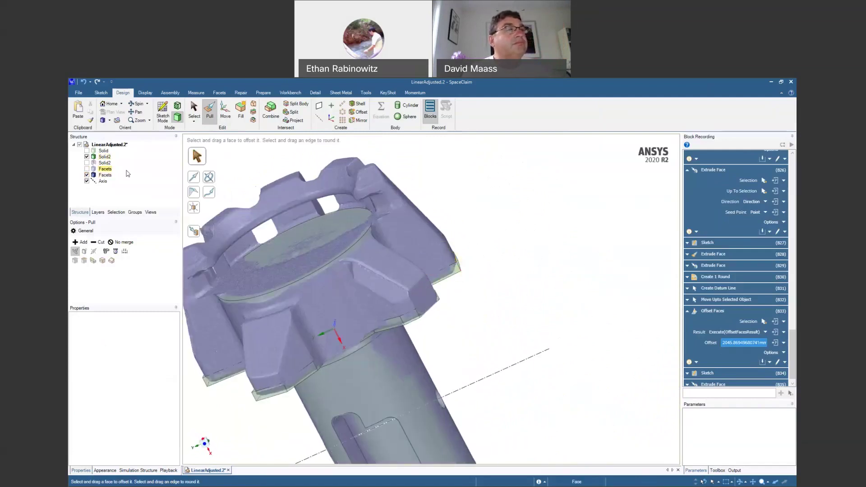
left_click(89, 177)
left_click(88, 175)
middle_click_drag(410, 260, 600, 226)
left_click(461, 297)
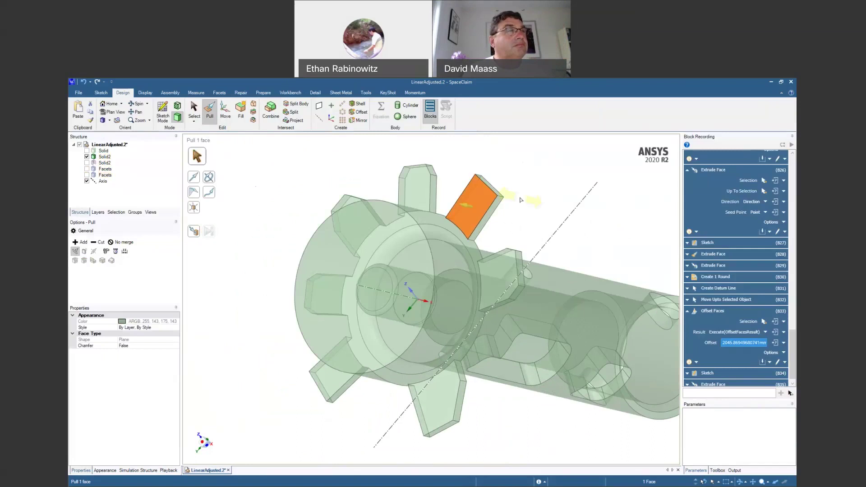
left_click(116, 213)
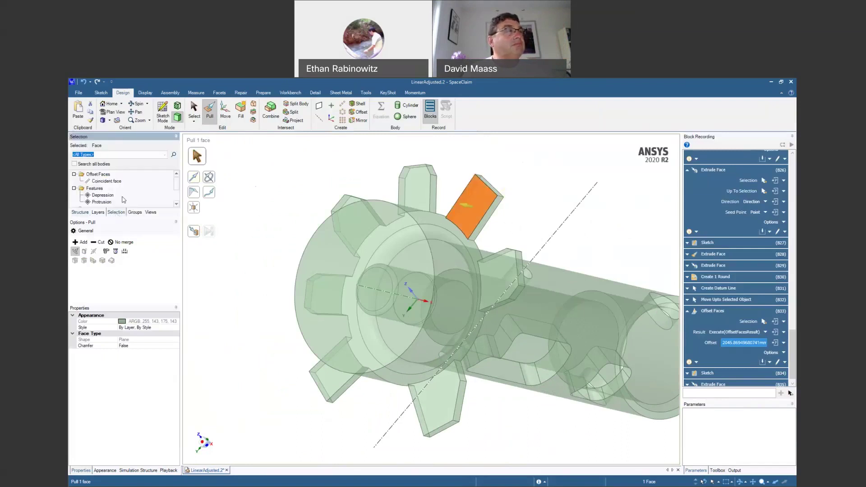
left_click(468, 210)
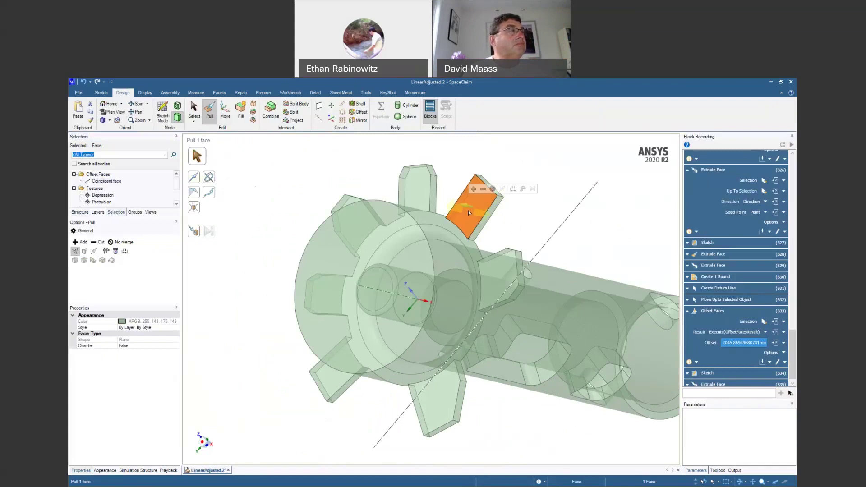
left_click(112, 182)
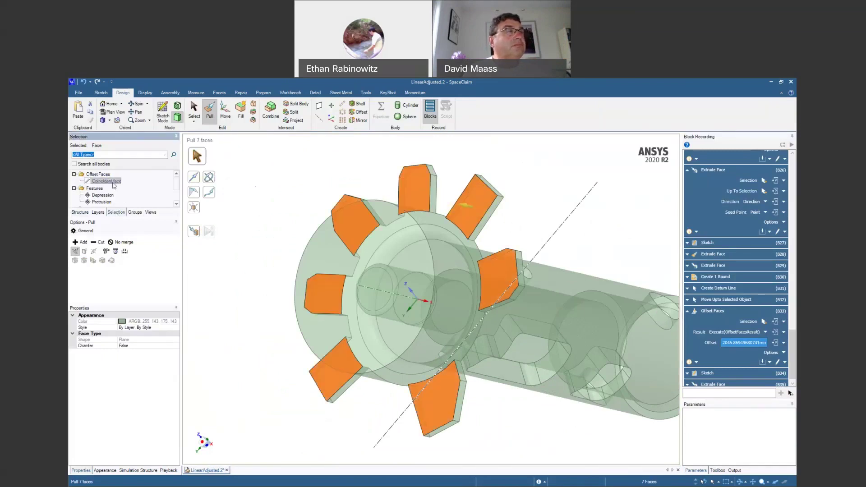
Show the scanned facets and extrude the seven tooth faces up to the front end of the scanned flange.
left_click(80, 212)
left_click(87, 175)
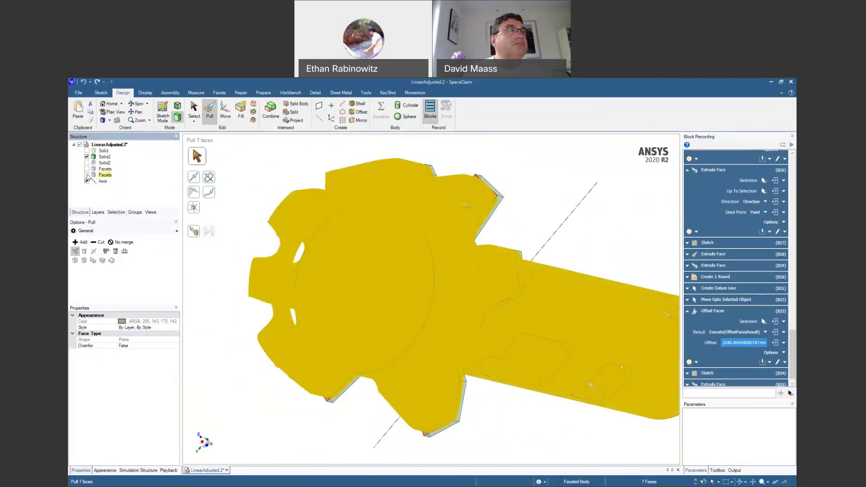
middle_click_drag(313, 166, 294, 170)
left_click(194, 231)
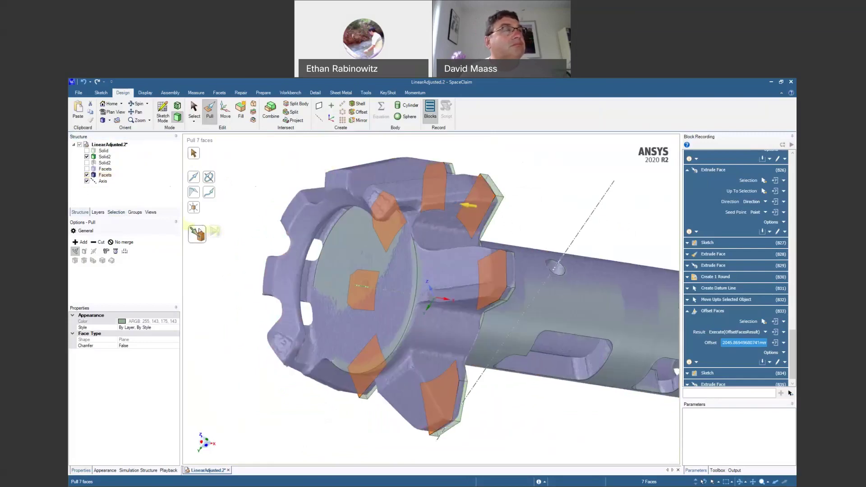
left_click(293, 208)
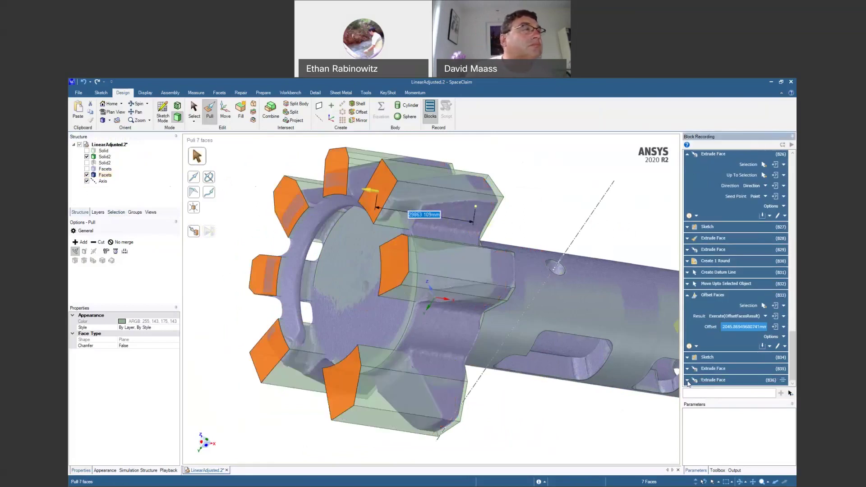
Add a ruler dimension from the teeth's front faces to their back edge and set the length to 32400 mm.
left_click(687, 380)
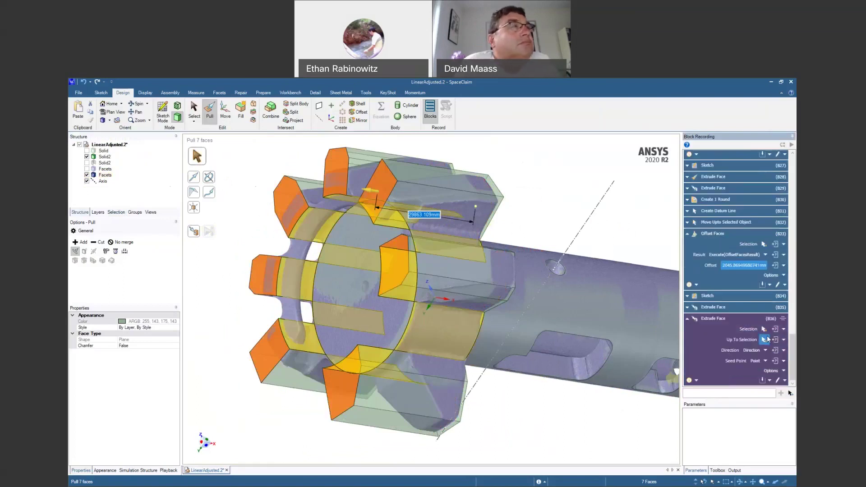
middle_click_drag(545, 311, 554, 240)
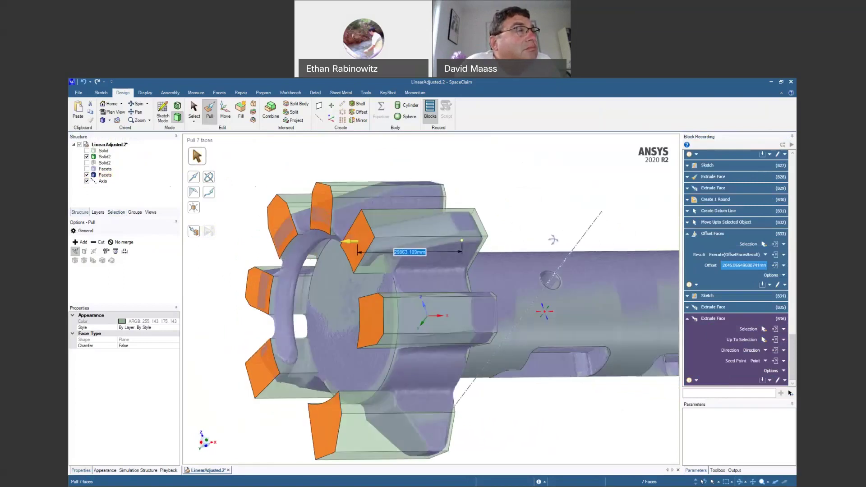
left_click(125, 252)
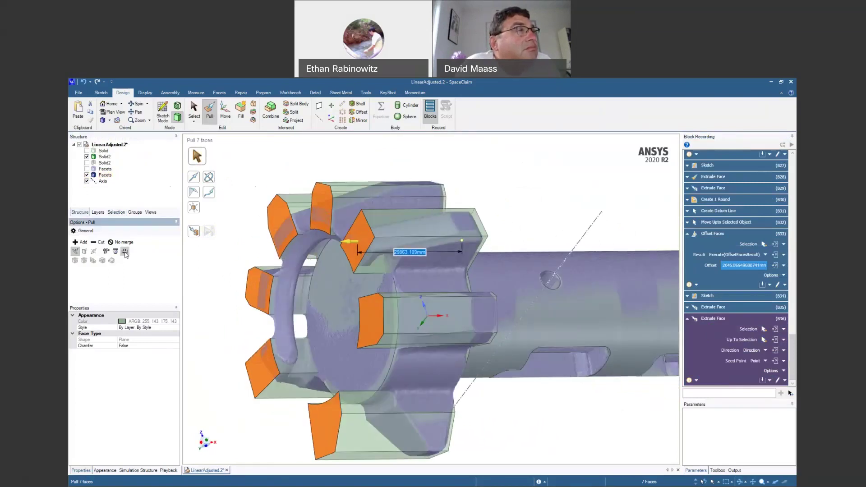
left_click(483, 223)
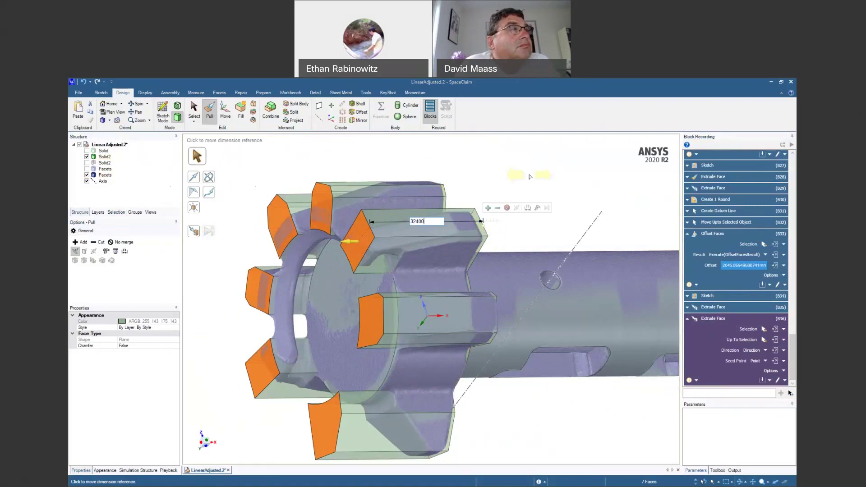
type("32400")
key("Return")
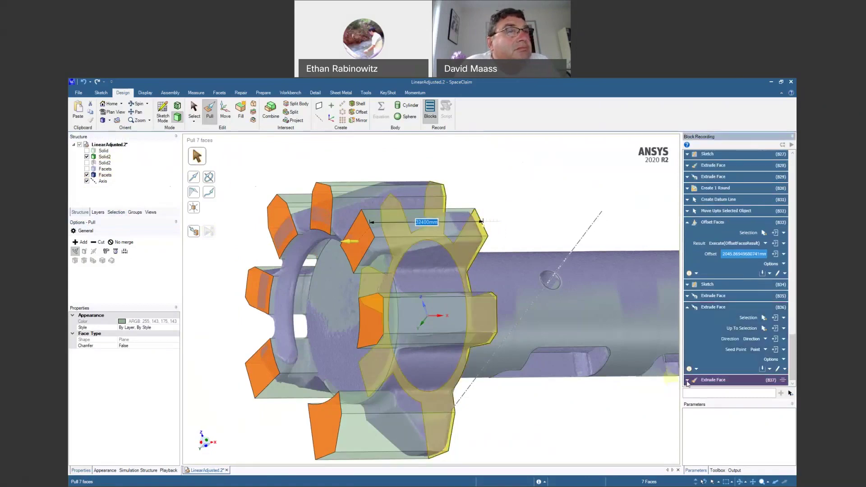
Examine the extruded teeth against the scanned facets from the side and from the flange end.
left_click(540, 209)
middle_click_drag(539, 209, 467, 242)
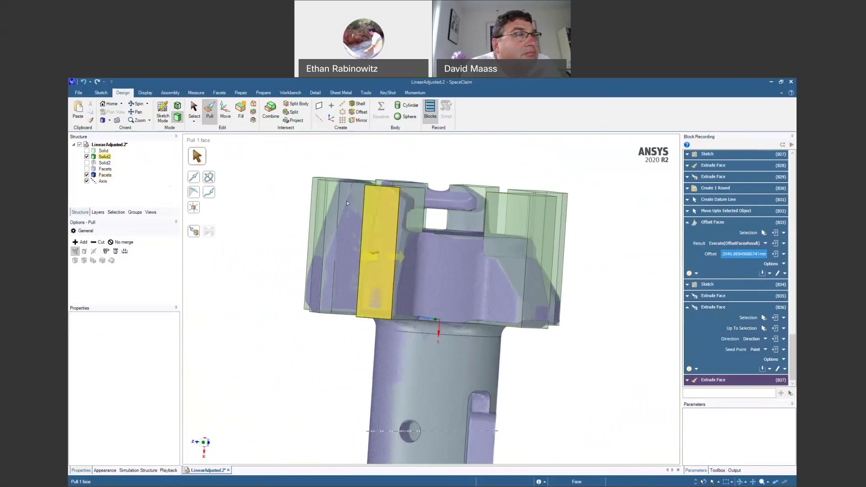
middle_click_drag(326, 237, 493, 258)
middle_click_drag(505, 368, 543, 427)
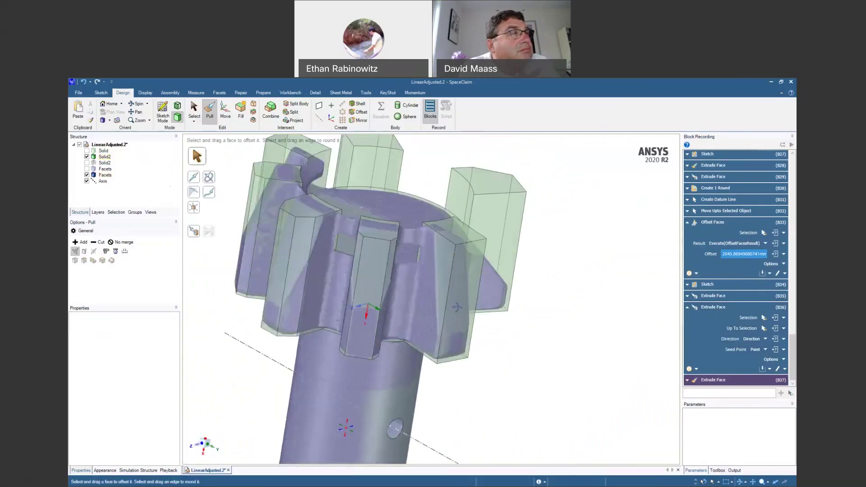
left_click(453, 278)
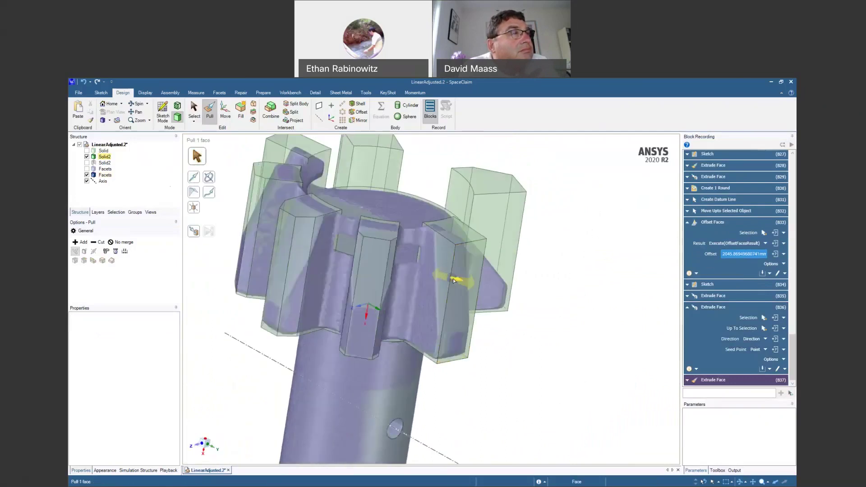
left_click(294, 254)
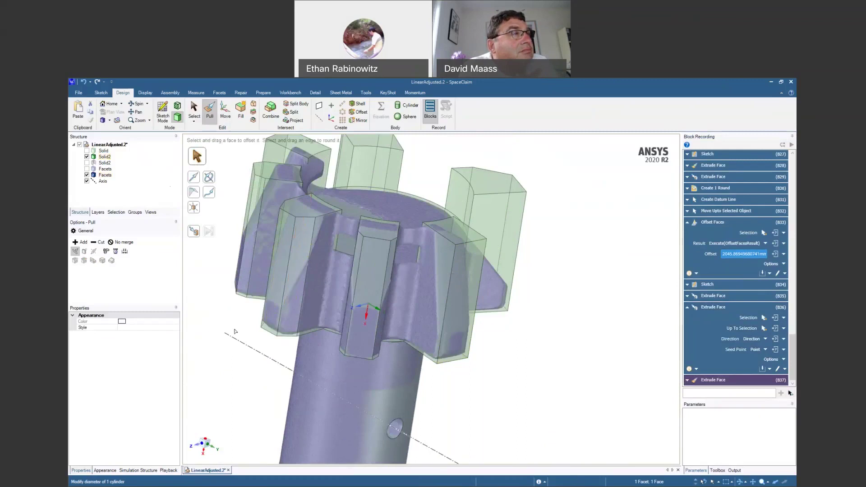
middle_click_drag(364, 310, 285, 266, "shift")
middle_click_drag(245, 332, 266, 204)
mouse_move(459, 230)
middle_mouse_down("ctrl")
mouse_move(455, 278)
mouse_move(427, 328)
mouse_move(336, 294)
mouse_move(421, 356)
mouse_move(434, 285)
mouse_move(439, 349)
mouse_move(440, 253)
mouse_move(452, 235)
middle_mouse_up("ctrl")
scroll(433, 285, "down", 5)
Section the part on the tooth end faces, move the section plane down through the teeth and hide the solid.
left_click(453, 233)
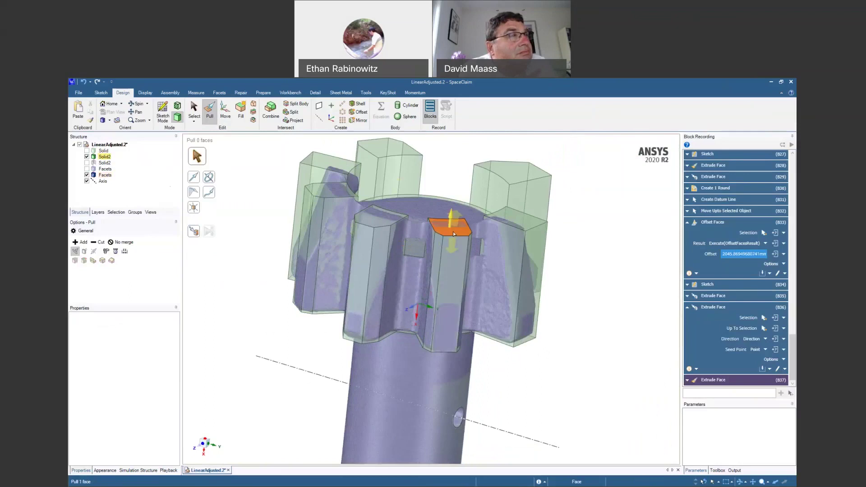
left_click(448, 235)
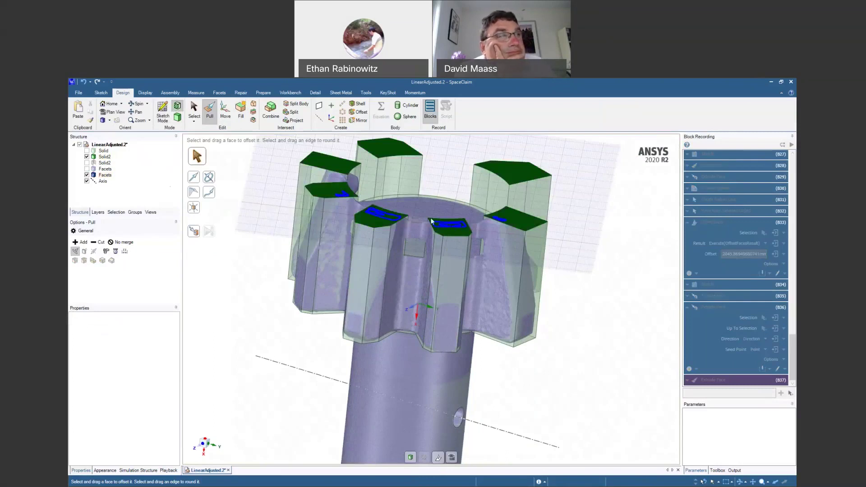
key("m")
left_click_drag(453, 199, 453, 288)
middle_click_drag(454, 288, 448, 330)
scroll(447, 264, "up", 5)
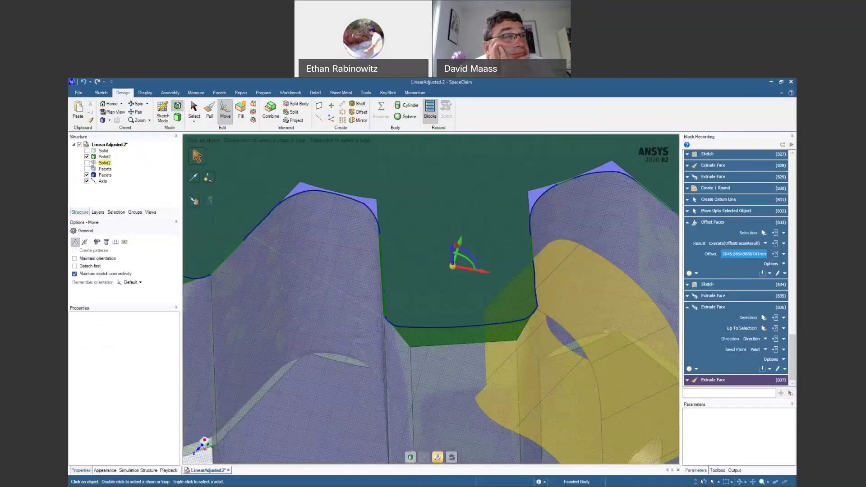
triple_click(478, 300)
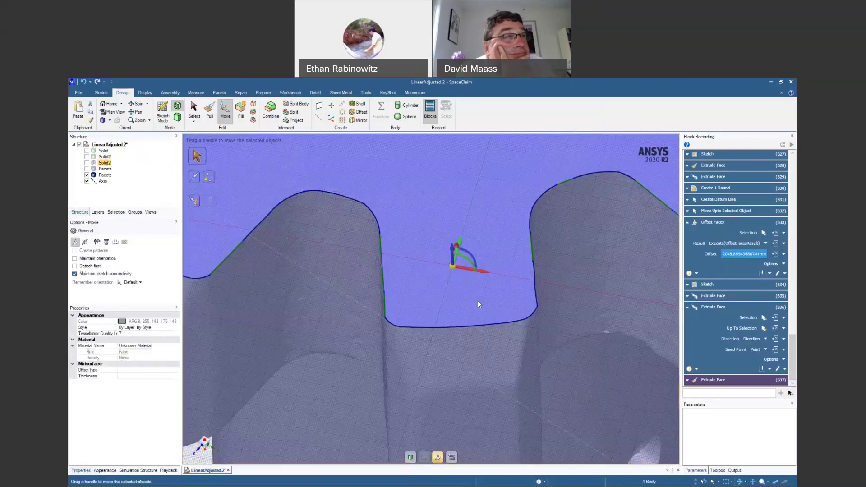
scroll(484, 301, "down", 5)
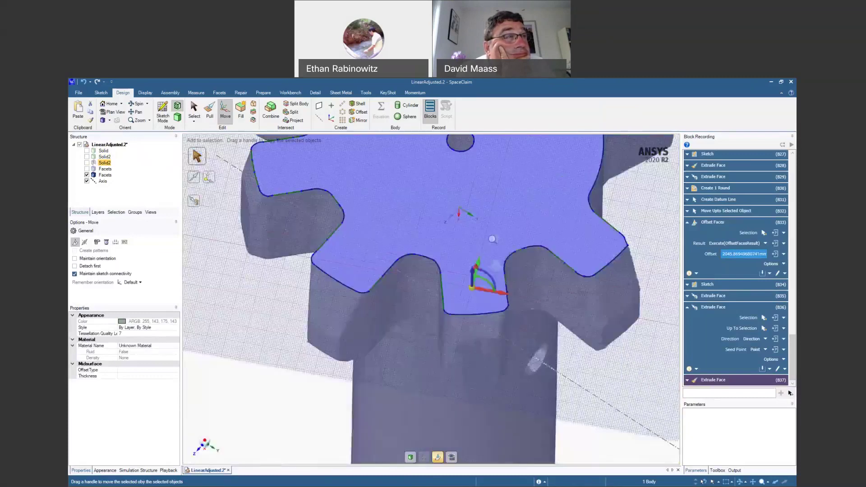
Sketch a circle on the section plane, centred on the small central hole and reaching the outer edge of the nearest tooth.
left_click(101, 92)
left_click(364, 167)
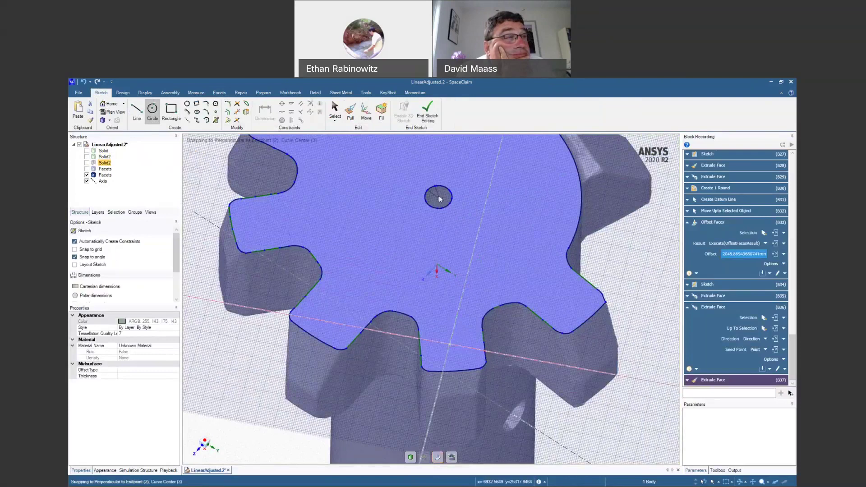
scroll(436, 243, "up", 3)
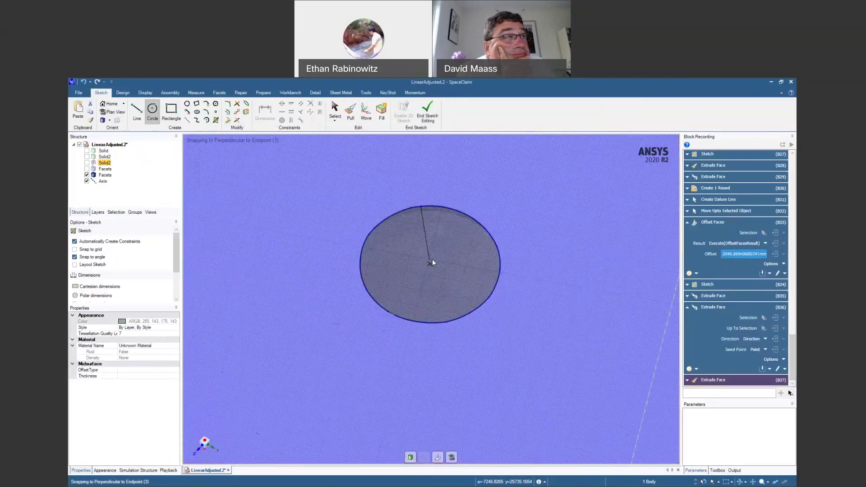
left_click(431, 265)
scroll(430, 265, "down", 6)
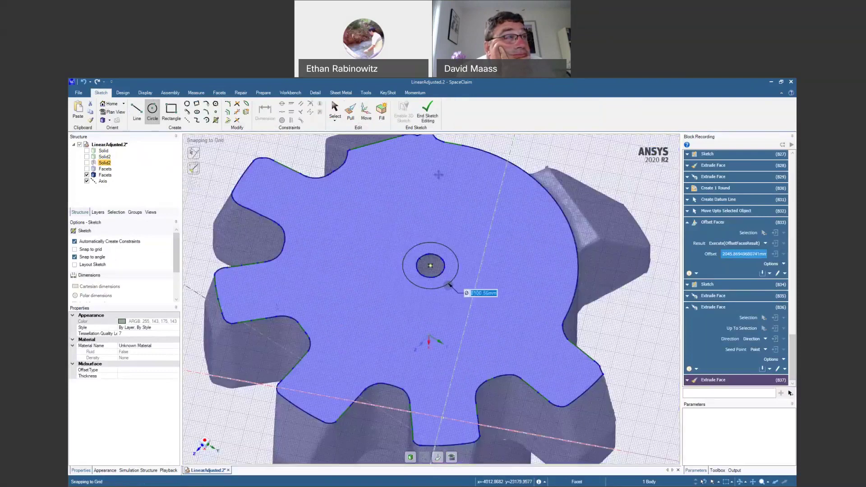
scroll(440, 285, "up", 5)
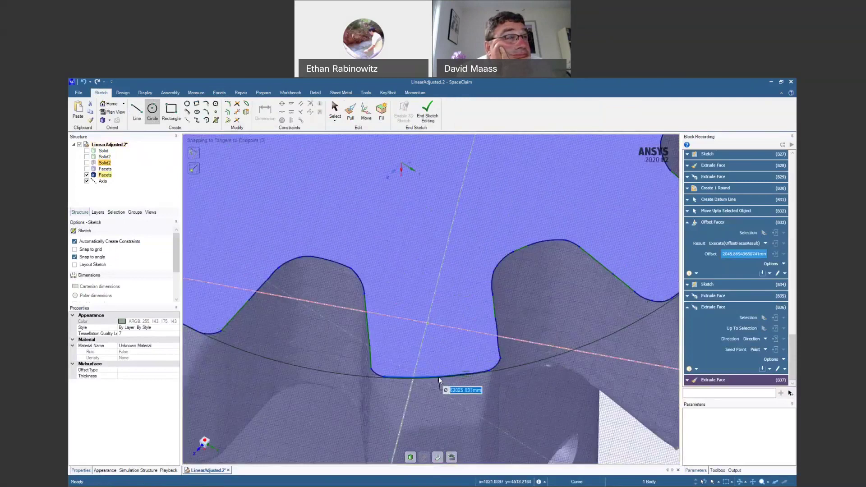
scroll(439, 376, "up", 4)
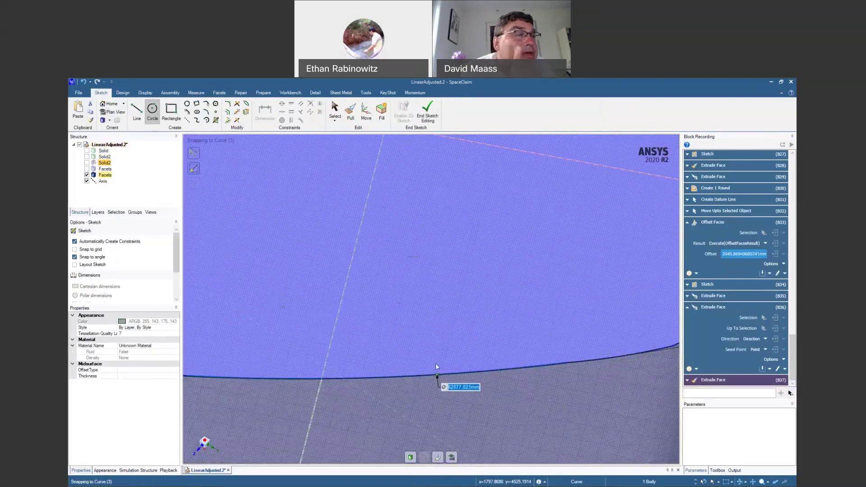
left_click(437, 375)
scroll(437, 375, "down", 3)
middle_click_drag(438, 274, 418, 270, "shift")
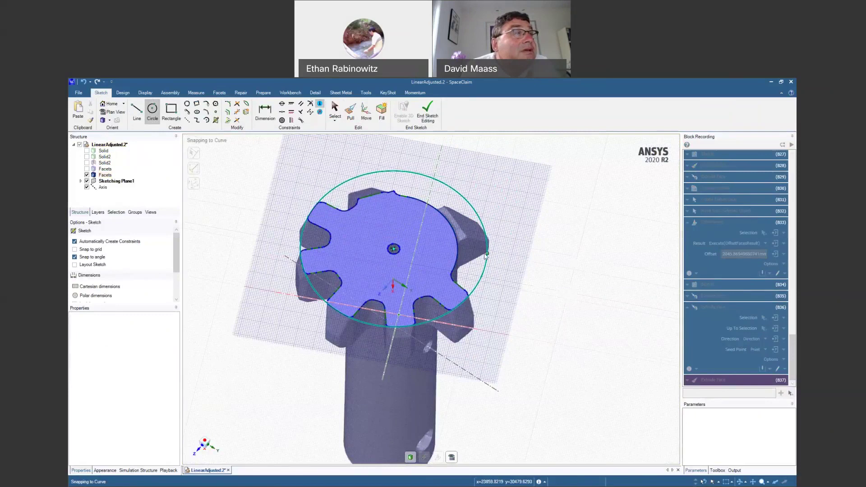
Undo the circle drawn around the scanned teeth.
key("ctrl+z")
key("ctrl+z")
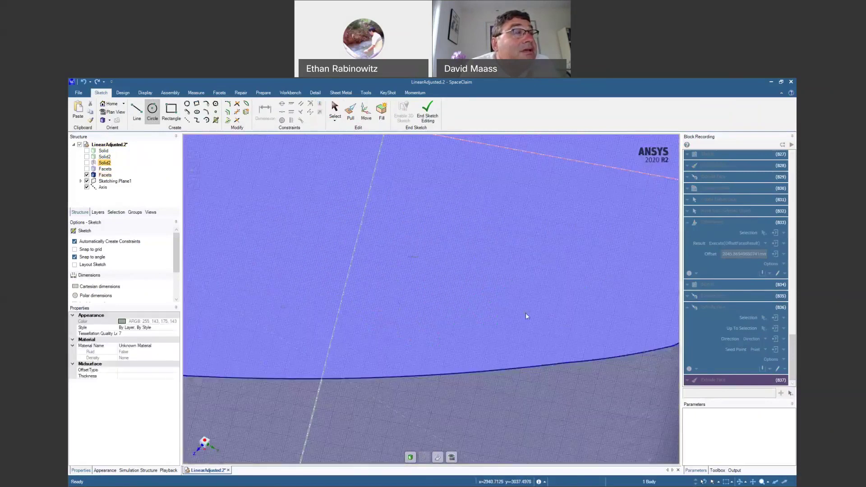
scroll(522, 333, "down", 5)
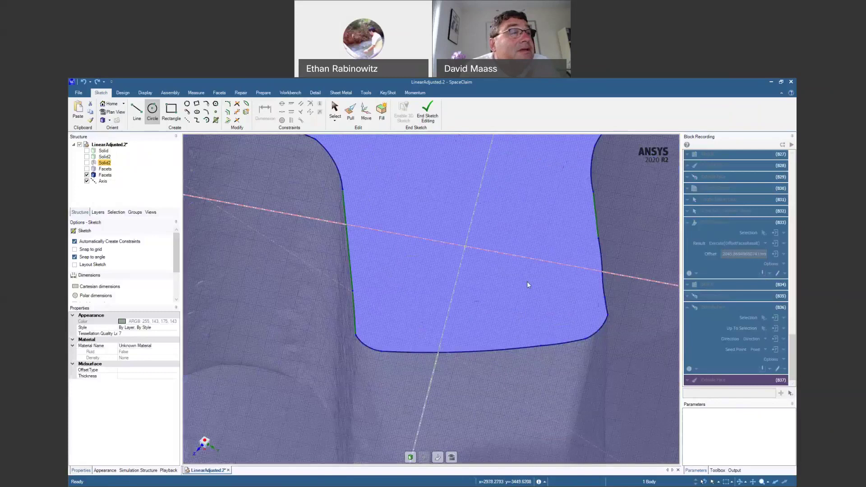
Undo the section sketch setup, restoring the 3D view with the solid shown over the scan.
left_click(84, 82)
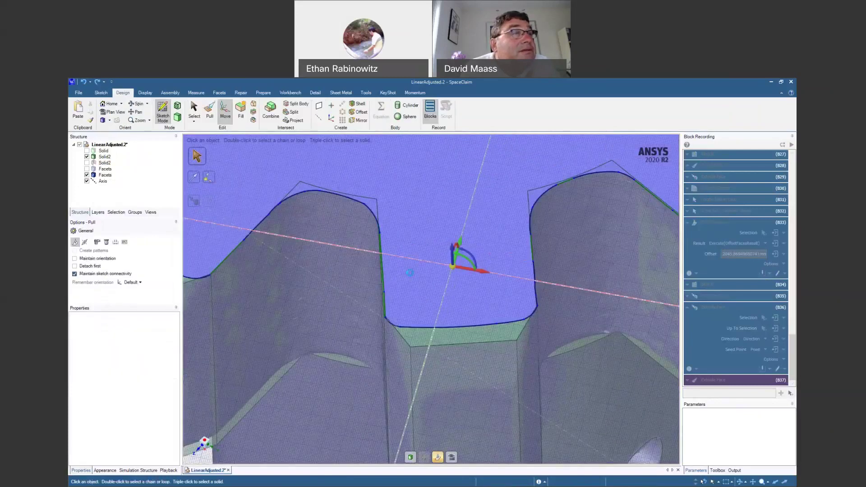
key("ctrl+z")
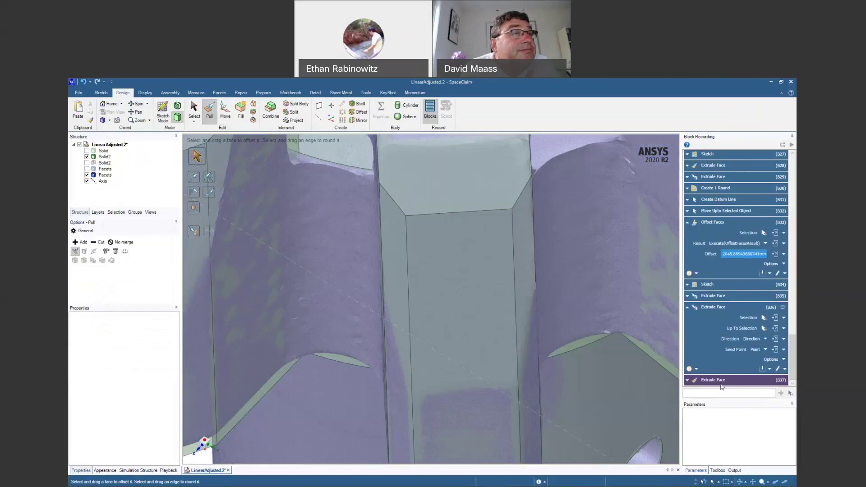
key("ctrl+z")
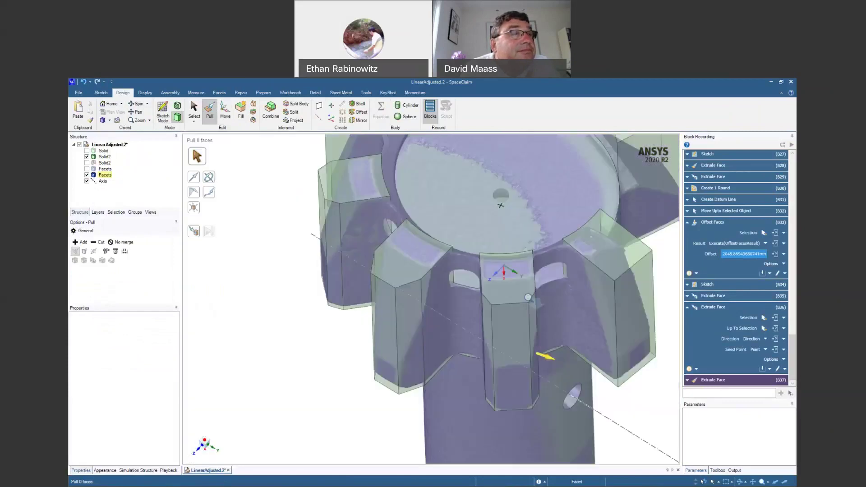
Examine the outer and angled side faces of the extruded teeth against the scanned facets around the flange.
middle_click_drag(440, 277, 419, 248)
left_click(540, 315)
middle_click_drag(540, 315, 601, 282, "shift")
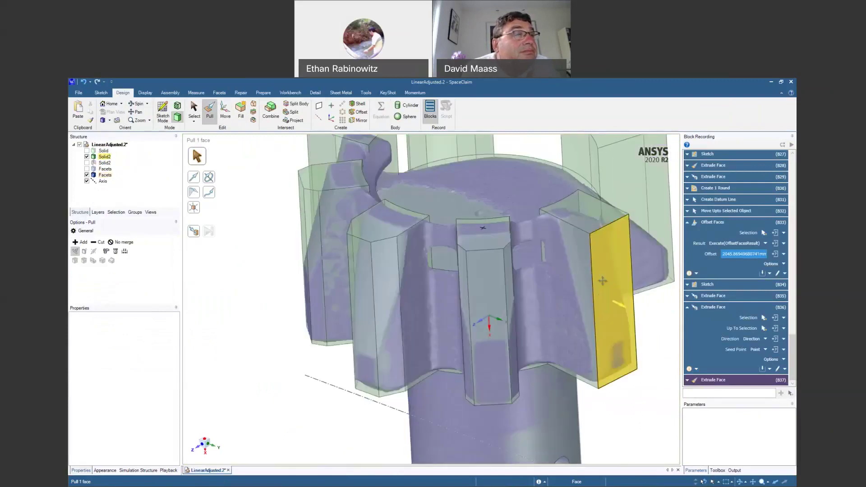
left_click(593, 287)
scroll(593, 287, "down", 3)
left_click(586, 277)
left_click(386, 331)
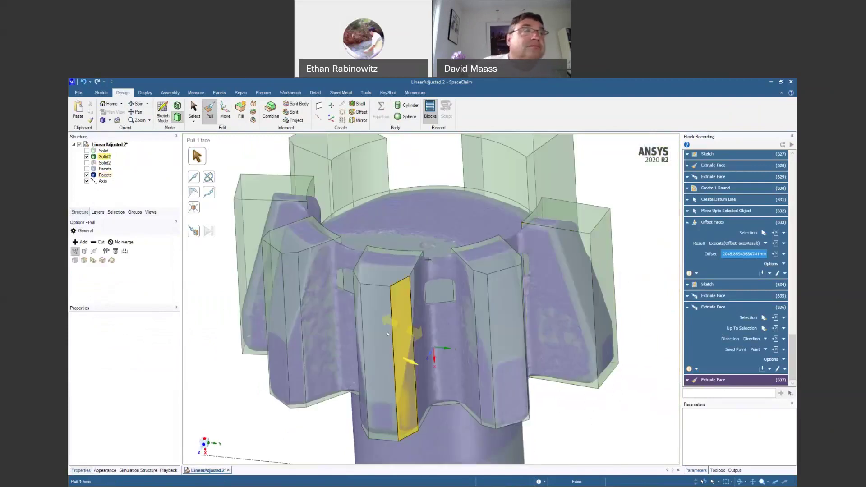
middle_click_drag(386, 331, 434, 303)
left_click(656, 233)
scroll(658, 233, "down", 3)
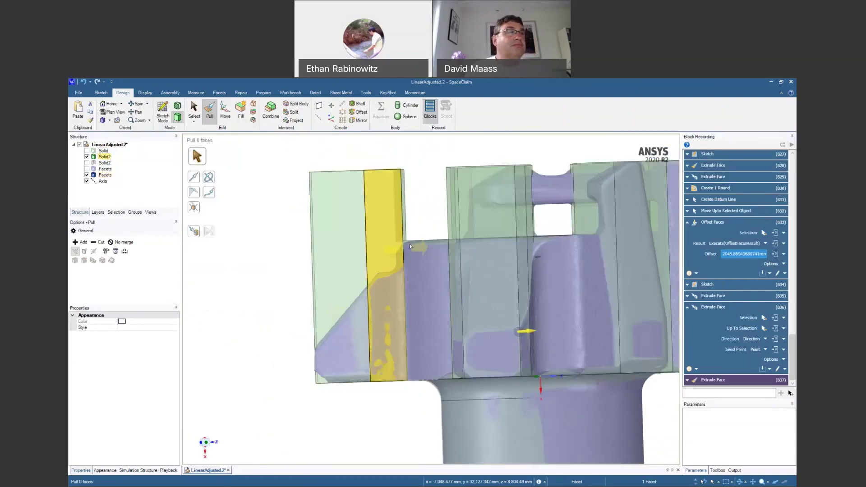
Examine the sloping outline of the scanned teeth against the straight extruded teeth in a side view of the flange.
middle_click_drag(474, 278, 451, 356)
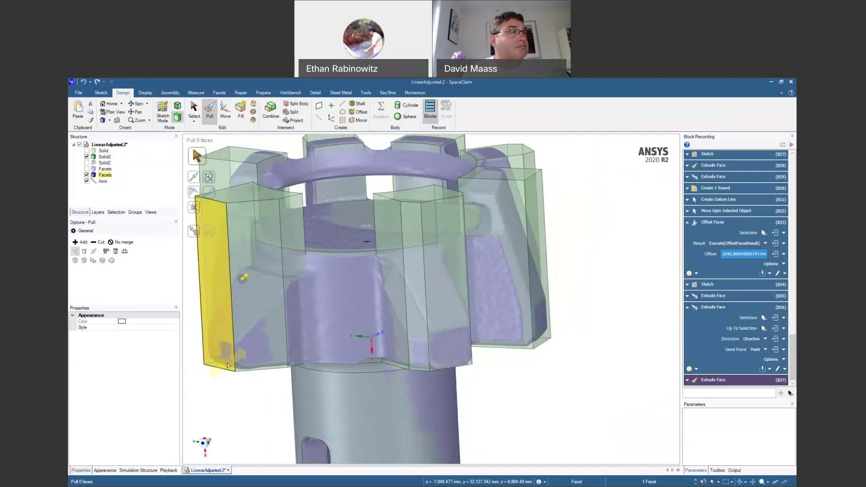
middle_click_drag(480, 407, 497, 397, "ctrl")
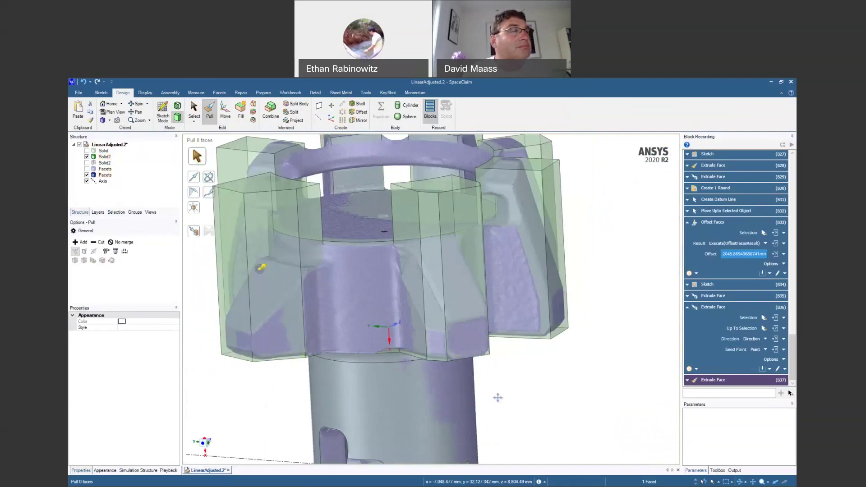
left_click(204, 443)
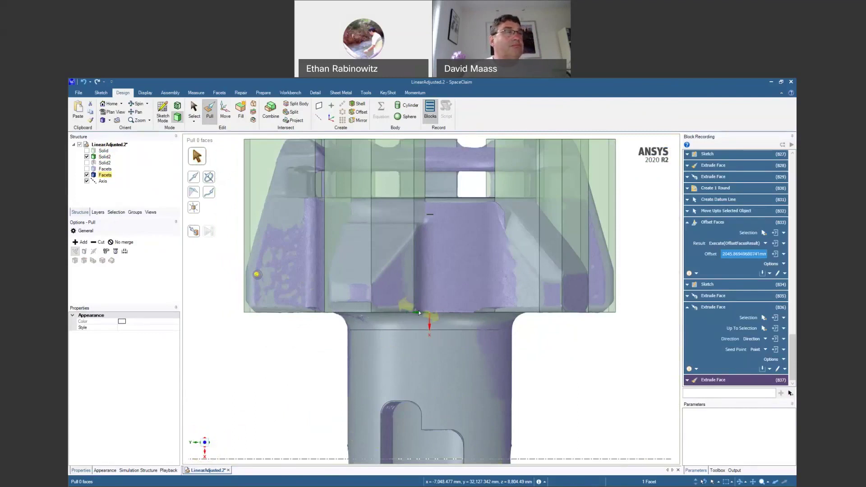
middle_click_drag(535, 325, 526, 485, "shift")
middle_click_drag(501, 242, 502, 259, "shift")
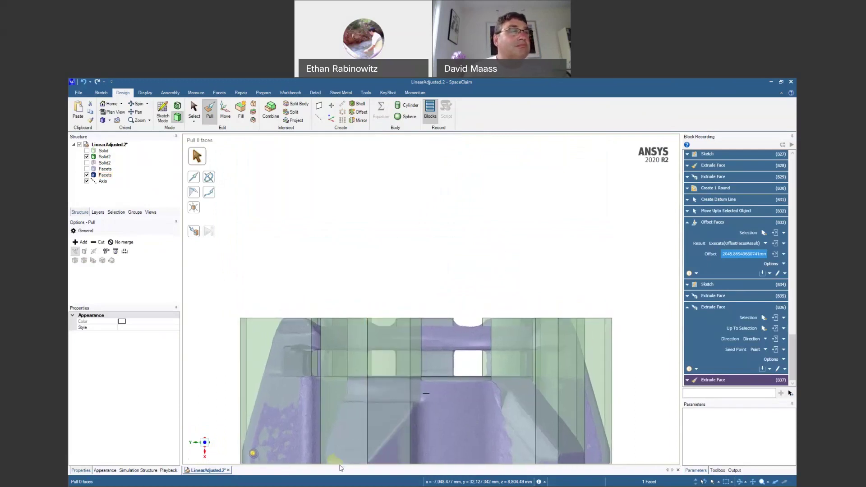
scroll(464, 366, "down", 2)
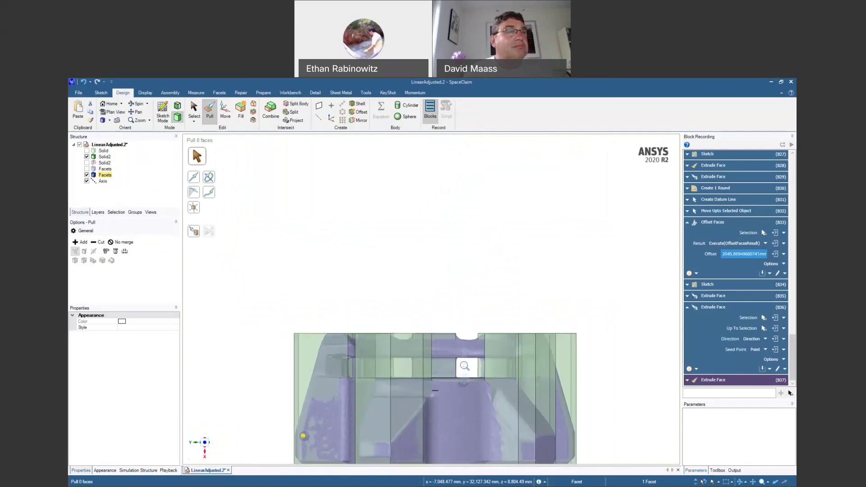
key("h")
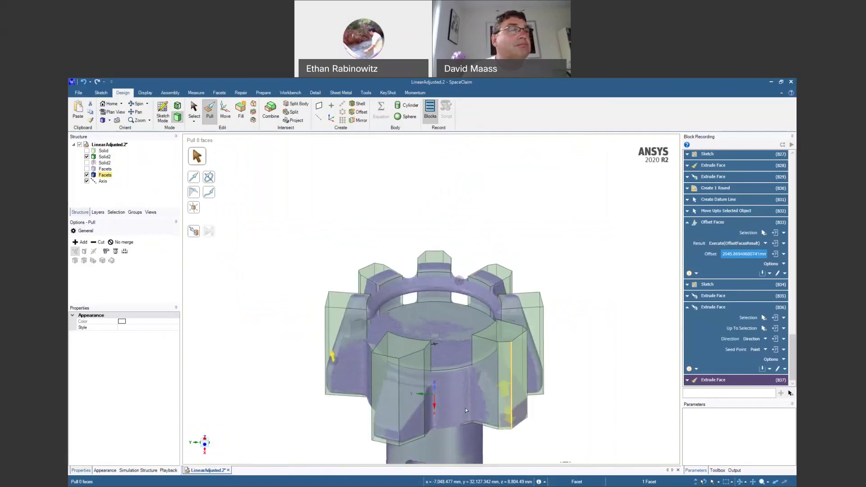
Select the two opposite side faces of the tooth crossing the axis line and compare them with the scanned tooth.
middle_click_drag(609, 388, 619, 410)
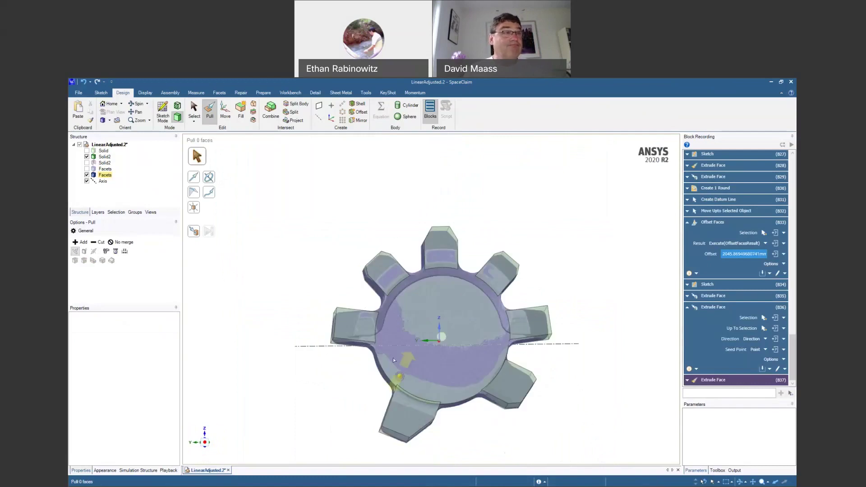
scroll(354, 392, "up", 5)
middle_click_drag(353, 401, 342, 329)
left_click(356, 285)
left_click(365, 251, "ctrl")
middle_click_drag(340, 382, 350, 353)
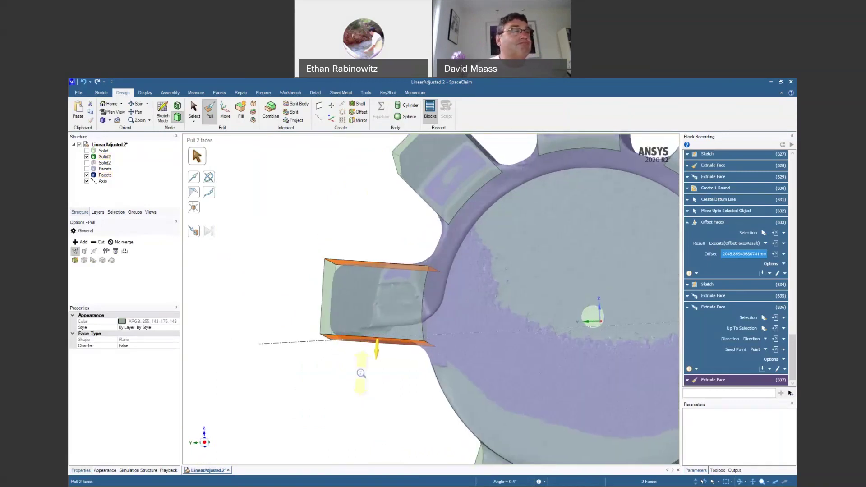
scroll(361, 374, "down", 3)
middle_click_drag(374, 277, 311, 317, "ctrl")
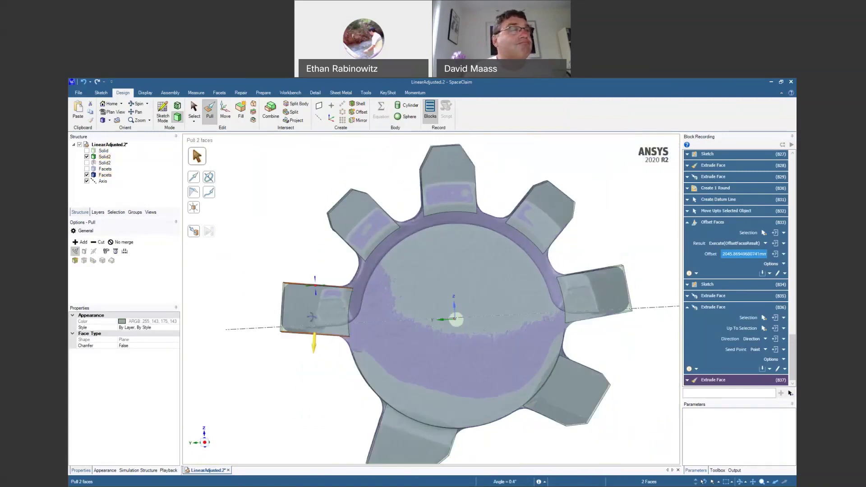
scroll(311, 317, "up", 3)
middle_click_drag(291, 412, 307, 356)
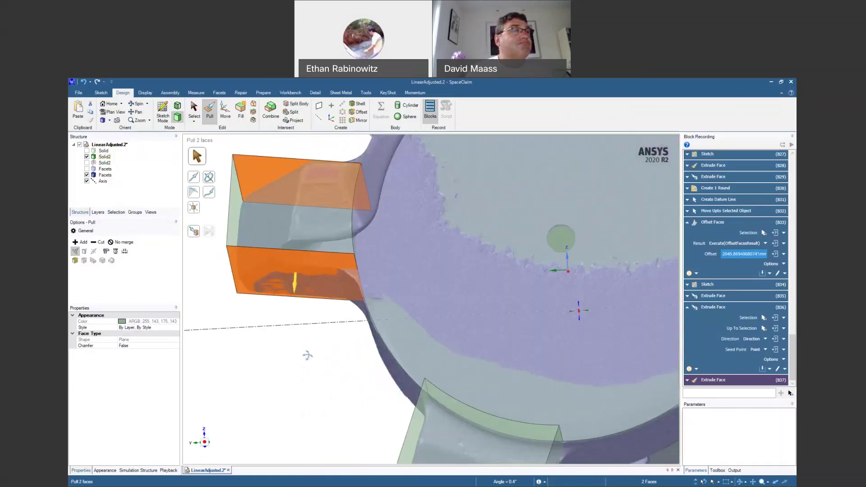
scroll(301, 428, "down", 5)
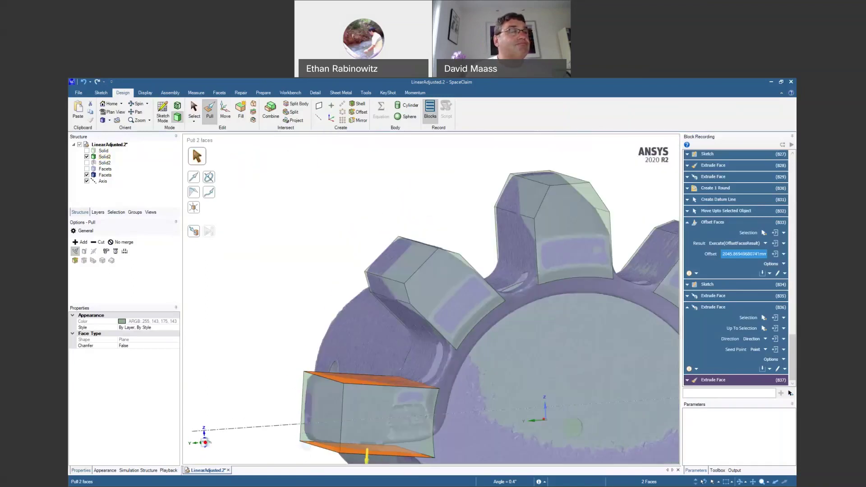
middle_click_drag(206, 444, 226, 415)
left_click(237, 392)
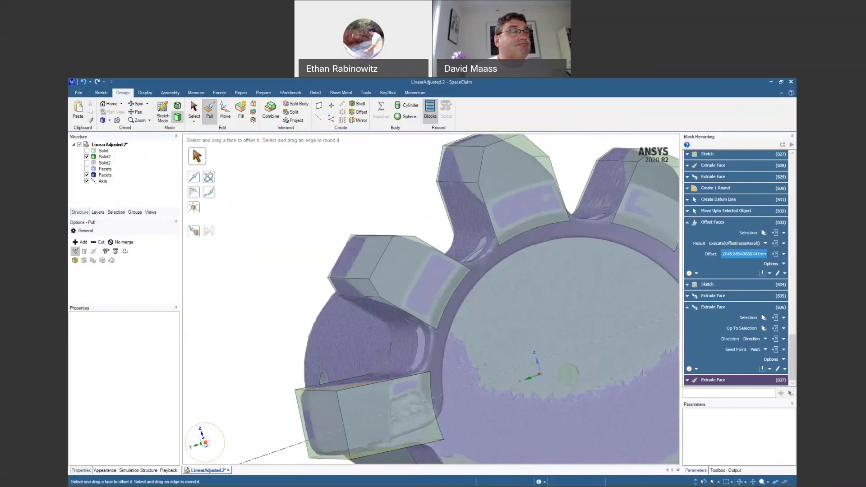
Examine the end face and lower side of the tooth crossing the axis line against the scan from the flange end.
left_click(205, 444)
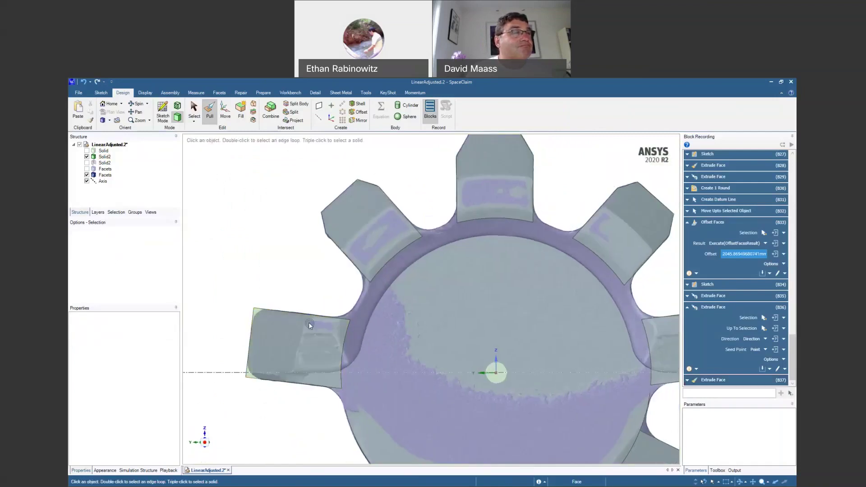
key("s")
left_click(484, 183)
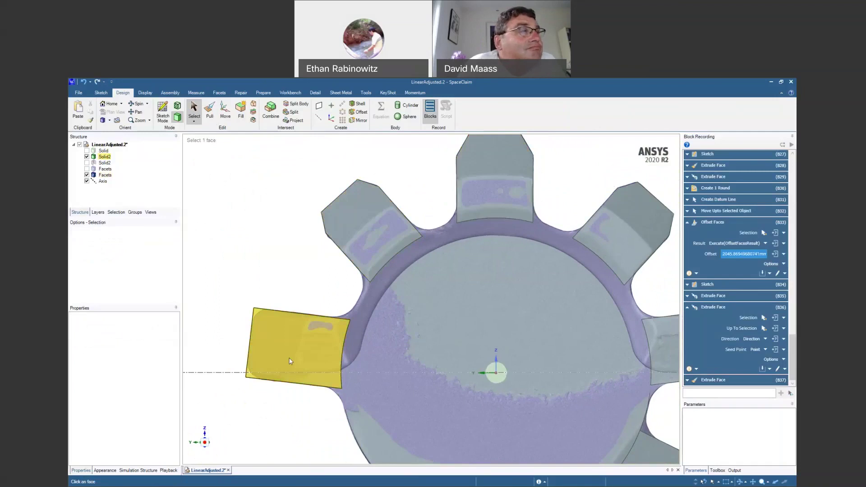
scroll(295, 400, "up", 5)
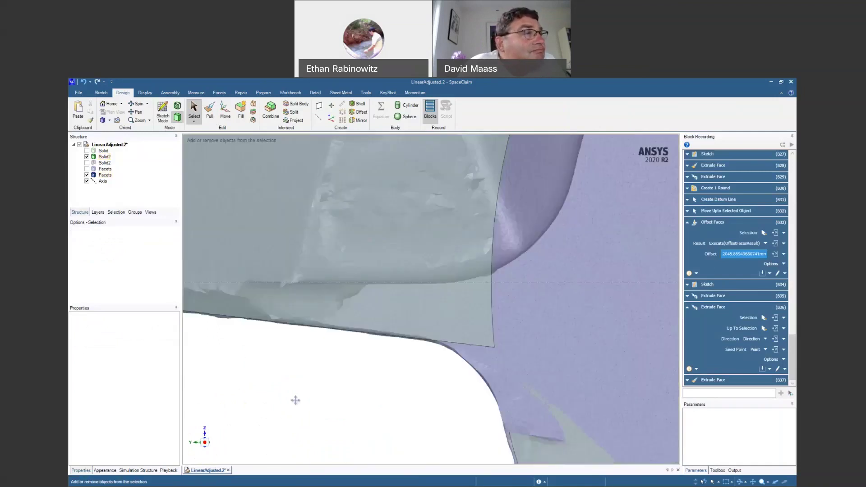
middle_click_drag(314, 444, 331, 446)
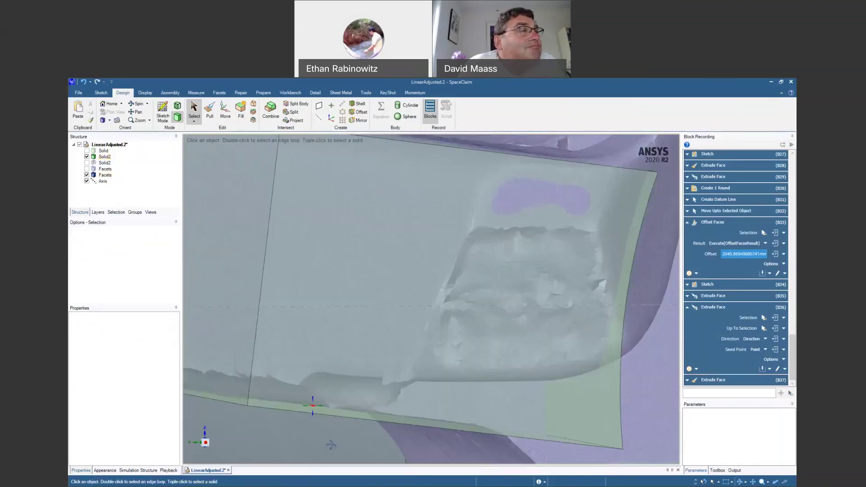
scroll(316, 406, "down", 4)
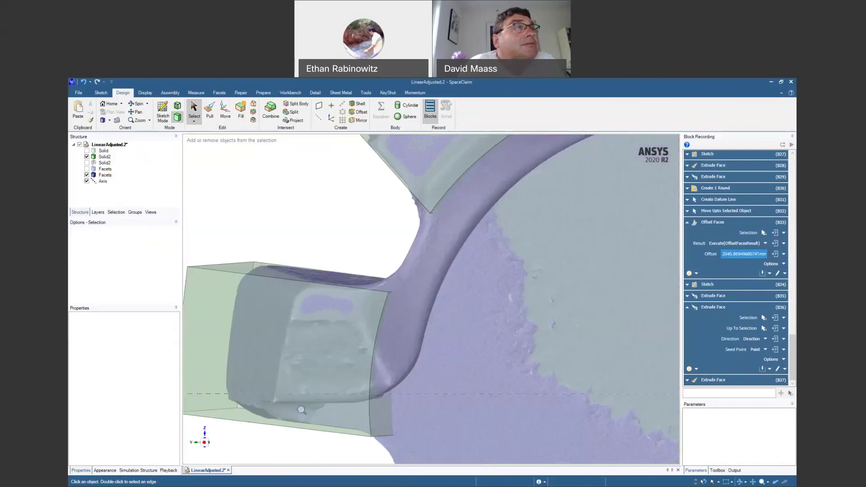
scroll(299, 302, "down", 5)
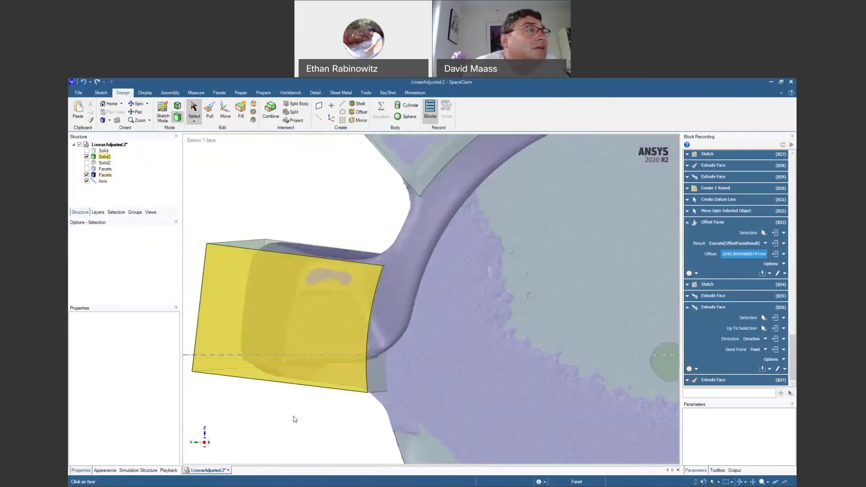
middle_click_drag(299, 292, 225, 266, "shift")
middle_click_drag(468, 197, 437, 191, "shift")
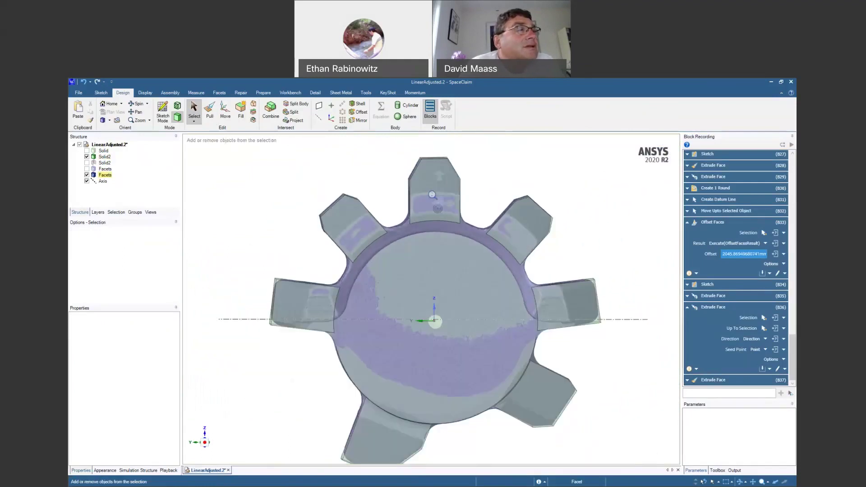
Select the two opposite side faces of a pointed tooth and start a sketch midway between them.
left_click(564, 294)
middle_click_drag(569, 313, 591, 461, "ctrl")
middle_click_drag(574, 354, 646, 361)
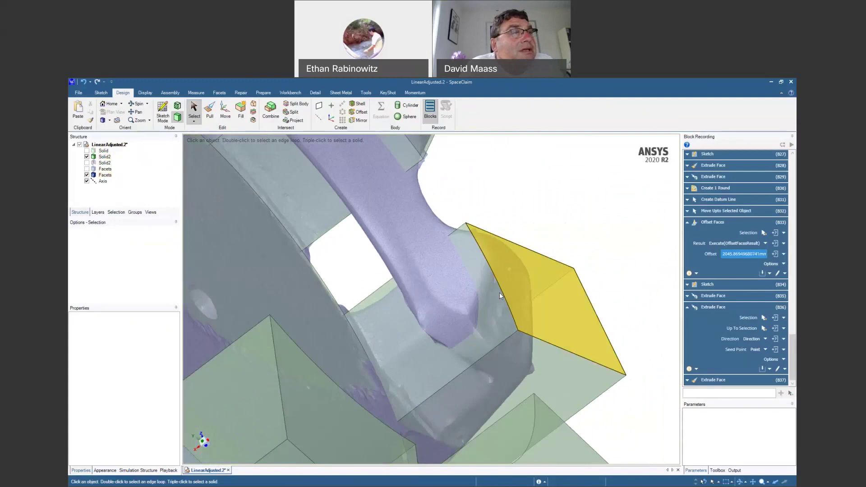
middle_click_drag(587, 306, 552, 288, "ctrl")
middle_click_drag(315, 178, 376, 236, "shift")
left_click(303, 250)
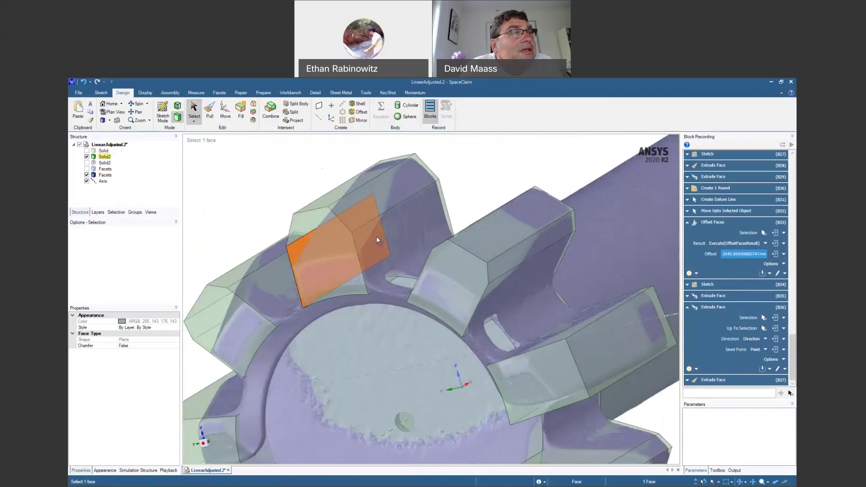
left_click(372, 234, "ctrl")
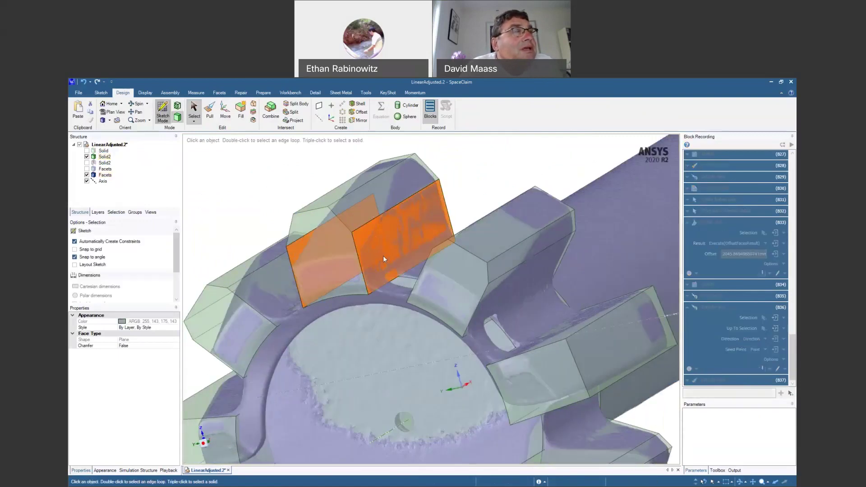
Start a sketch on the section plane through the upper tooth and paste the sloped edge into it as a line.
key("k")
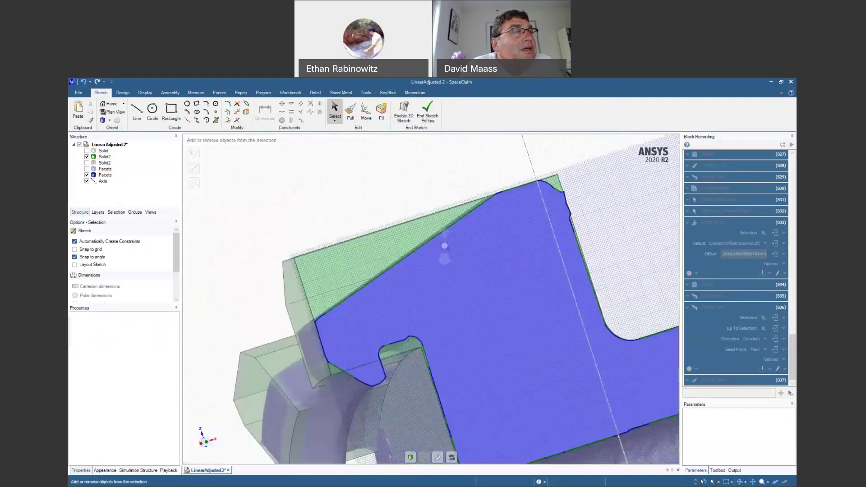
middle_click_drag(431, 253, 457, 260)
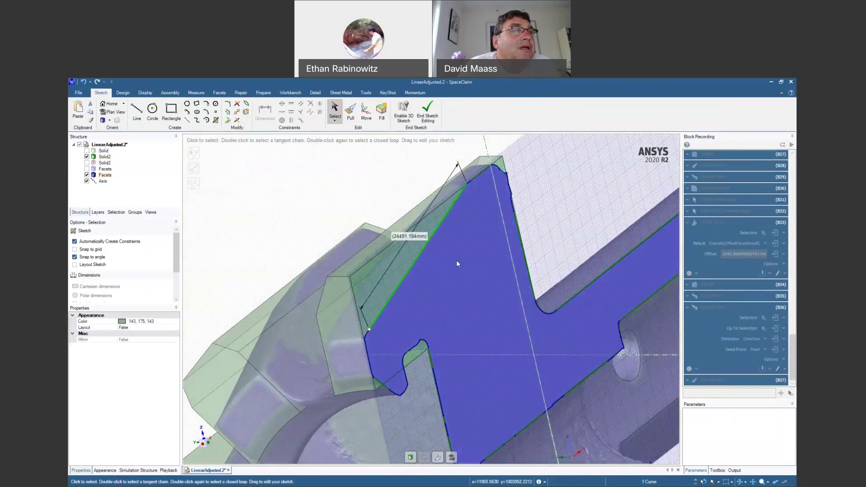
key("ctrl+v")
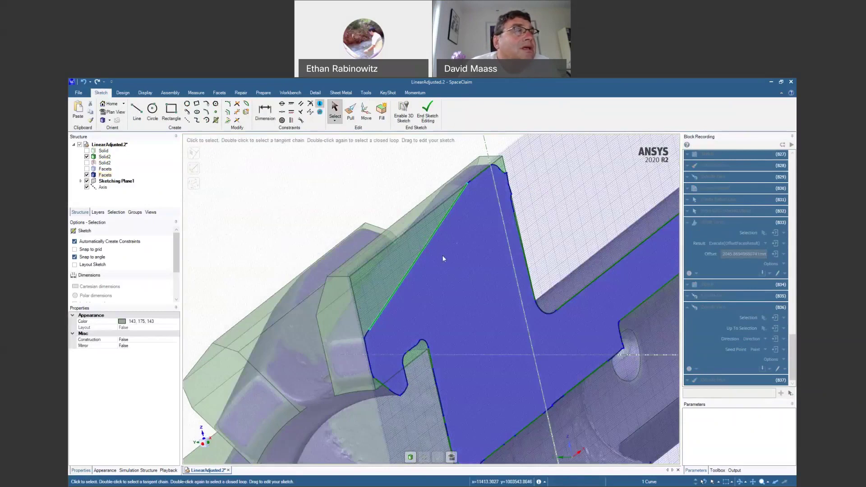
left_click(442, 255)
Sketch two perpendicular lines outside the tooth's outer corner, the long one running about 41,200 mm past the tooth tip.
left_click(137, 111)
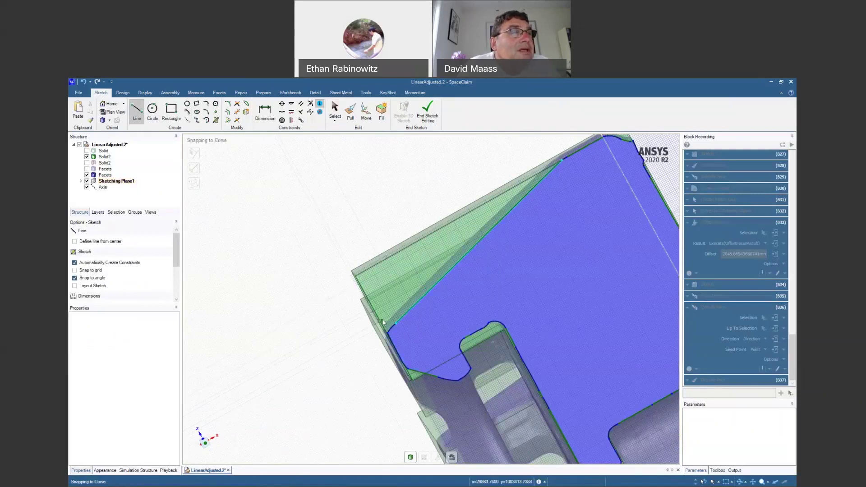
left_click(372, 370)
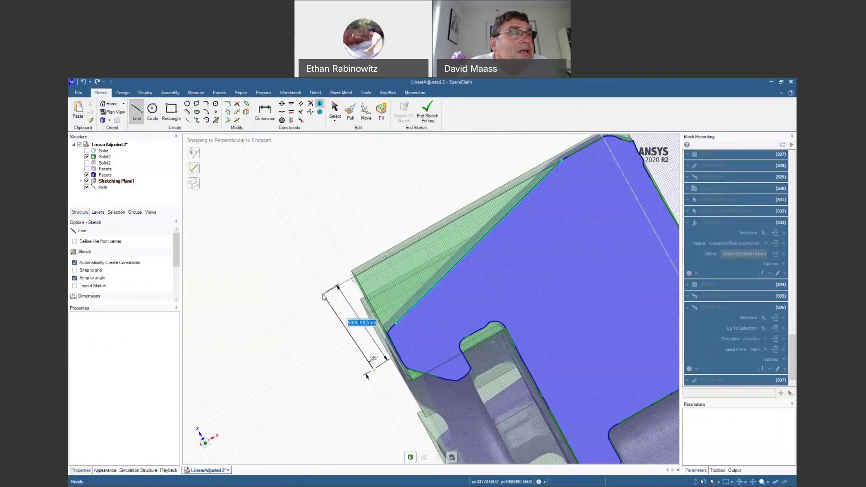
left_click(314, 258)
middle_click_drag(403, 220, 337, 295, "ctrl")
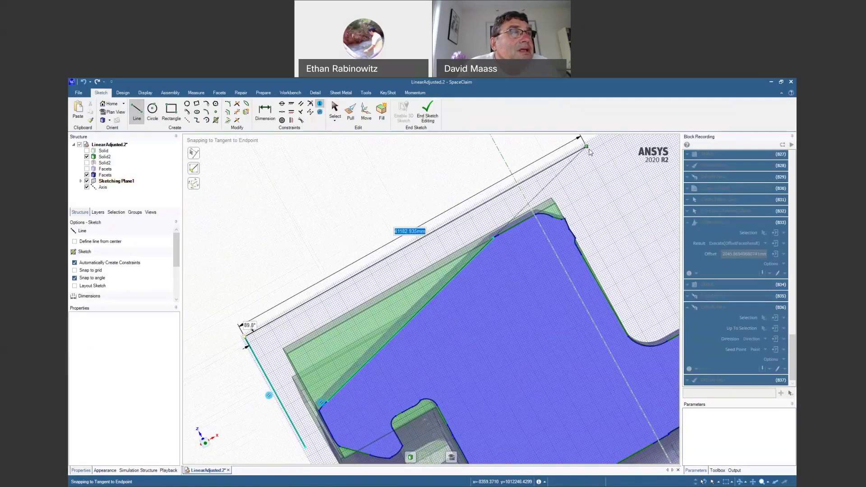
left_click(590, 145)
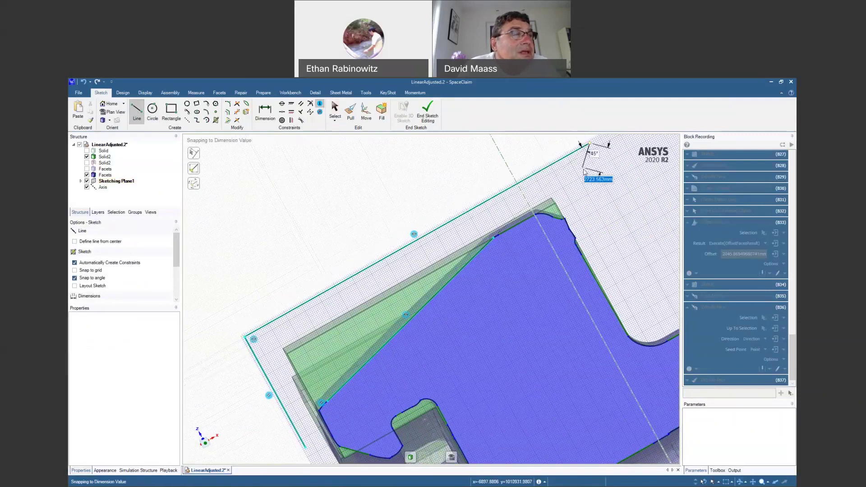
key("Escape")
middle_click_drag(508, 276, 499, 249, "shift")
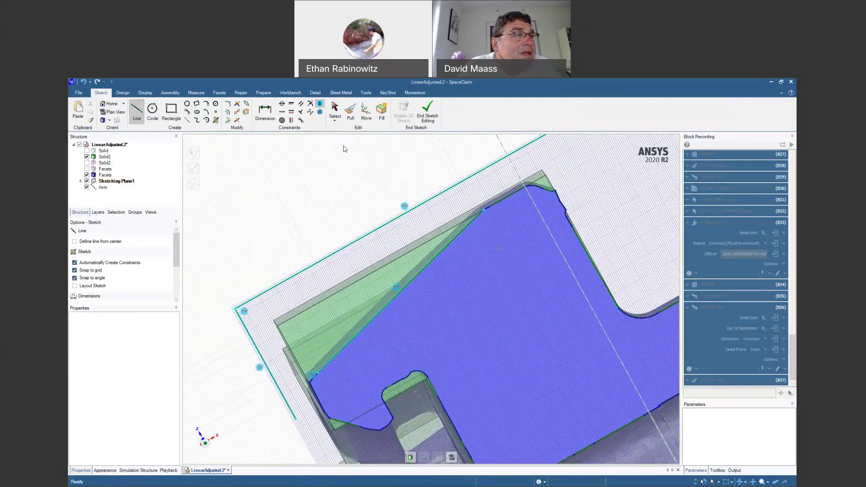
Join the sloped line and the outer lines into a closed triangular profile, and end the sketch.
left_click(237, 104)
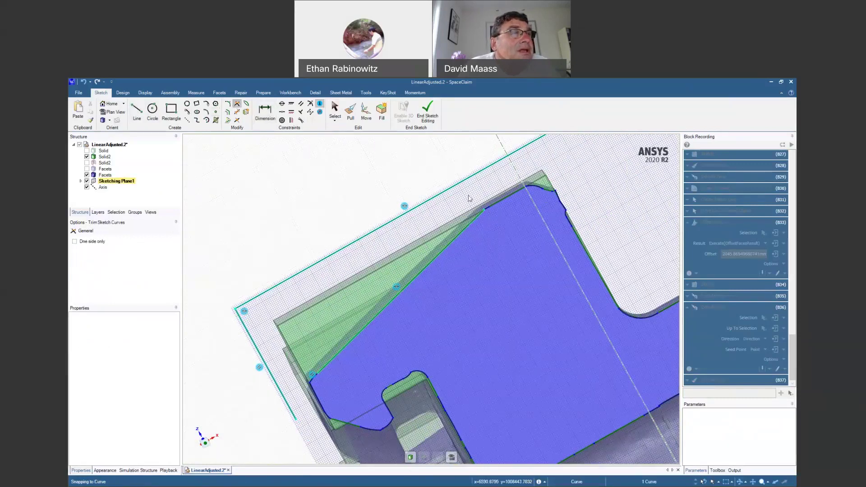
middle_click_drag(449, 292, 484, 229, "shift")
left_click(360, 312)
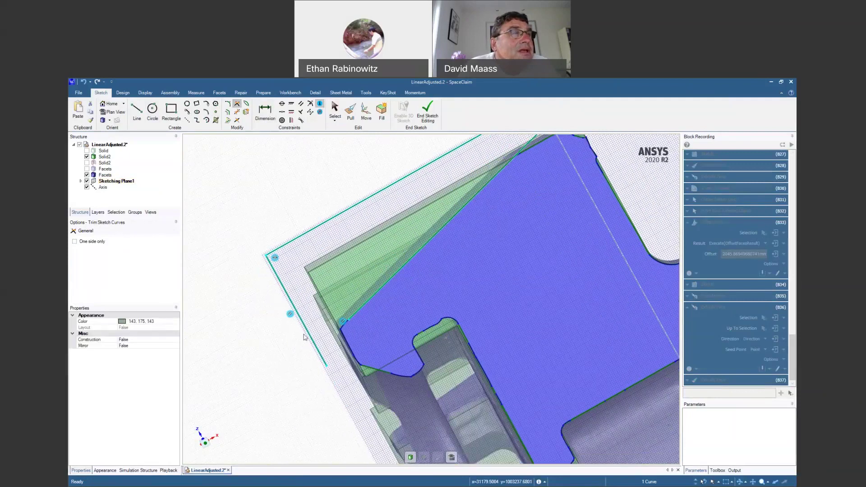
left_click(337, 331)
mouse_move(396, 335)
middle_mouse_down()
mouse_move(455, 293)
mouse_move(419, 303)
mouse_move(404, 320)
mouse_move(422, 317)
mouse_move(388, 310)
mouse_move(426, 312)
mouse_move(410, 222)
mouse_move(407, 239)
middle_mouse_up()
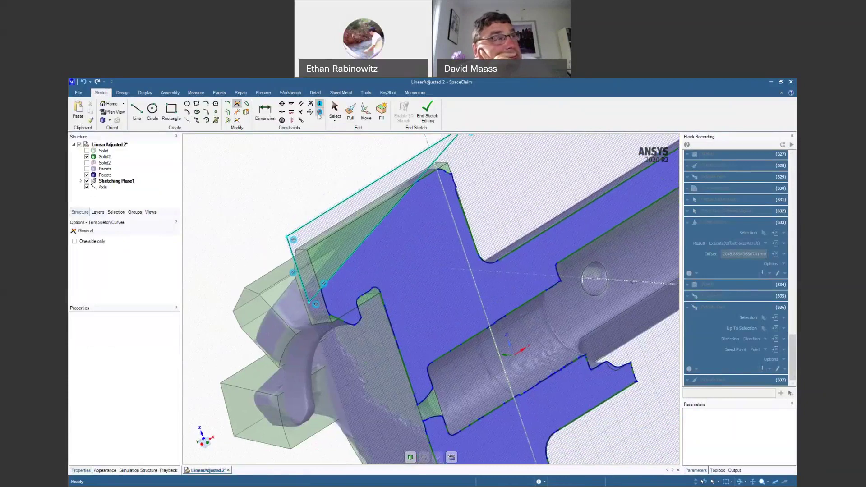
left_click(351, 110)
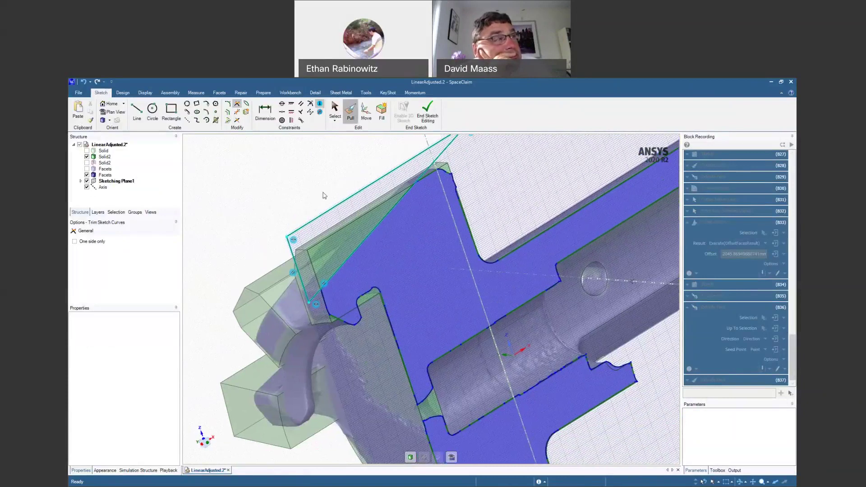
left_click(427, 115)
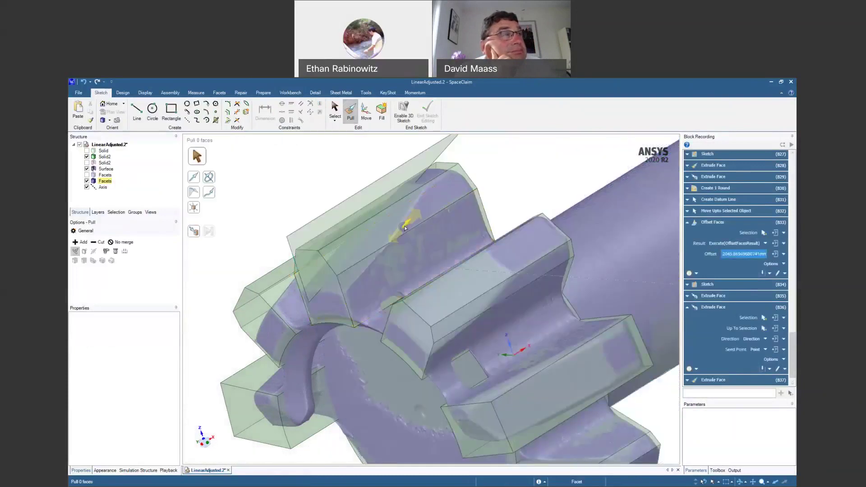
Revolve the triangular surface as a full cut around the shaft's central coordinate system axis to bevel the teeth.
left_click(354, 204)
middle_click_drag(355, 204, 525, 272)
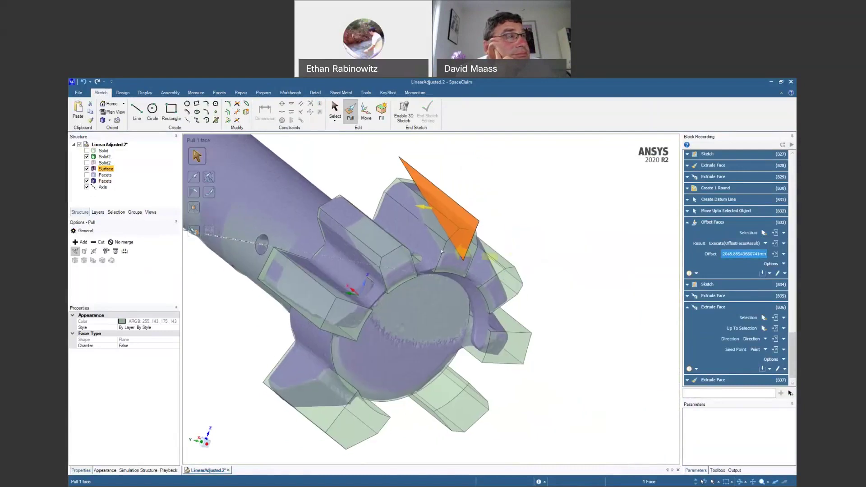
mouse_move(495, 207)
middle_mouse_down()
mouse_move(508, 166)
mouse_move(498, 199)
middle_mouse_up()
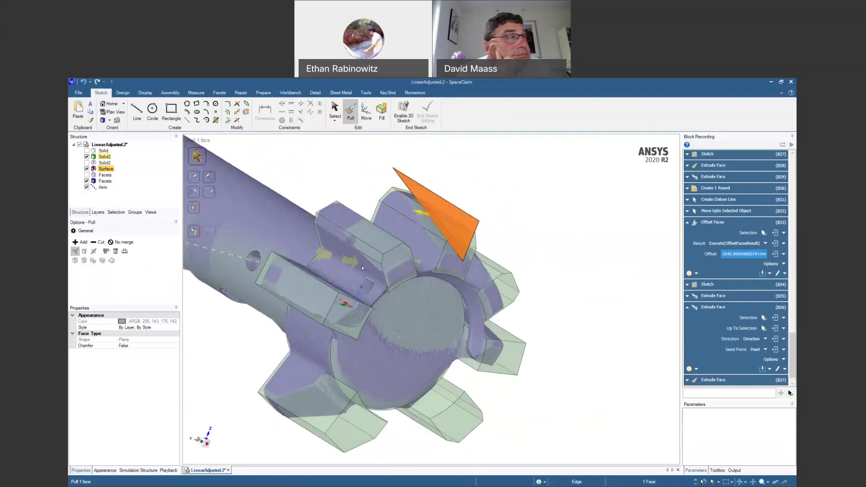
left_click(331, 288)
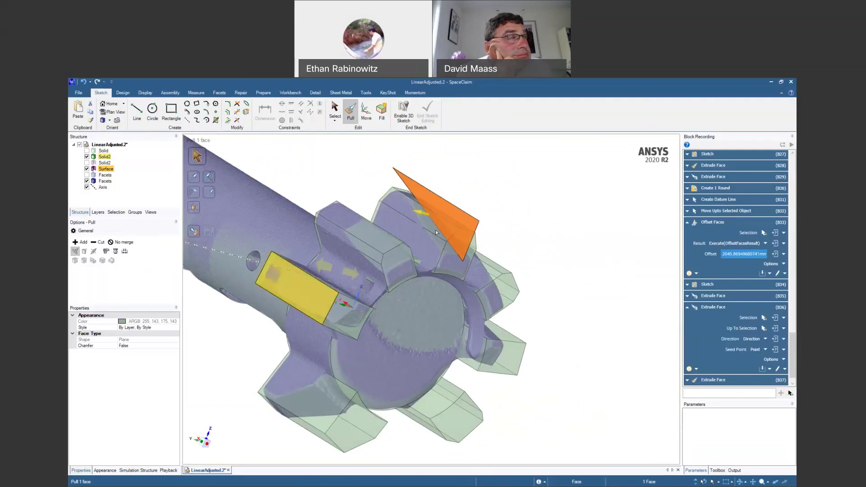
left_click(207, 196)
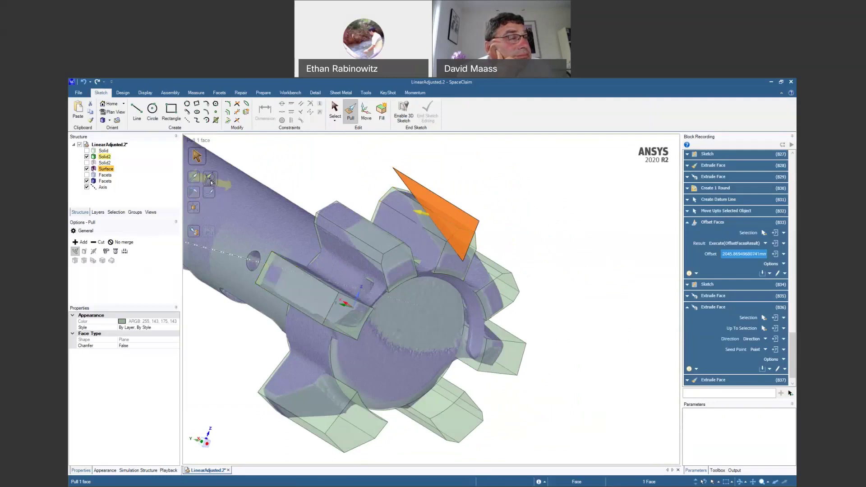
left_click(210, 182)
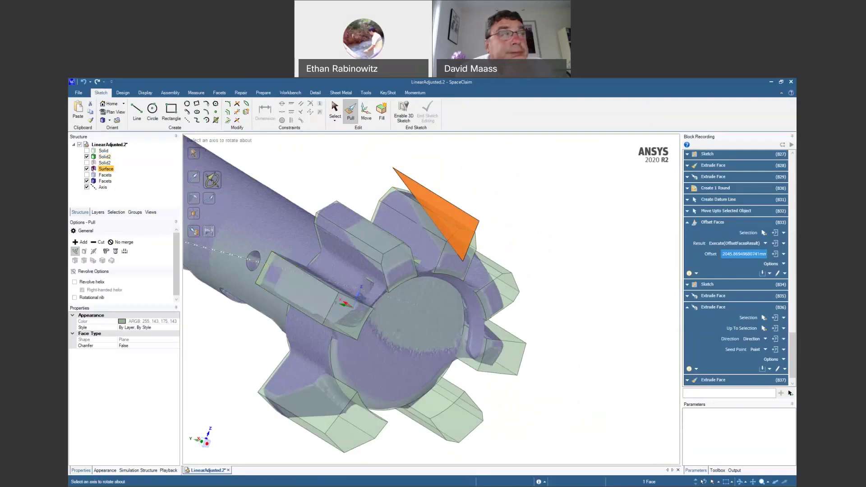
middle_click_drag(360, 294, 374, 266)
left_click(374, 266)
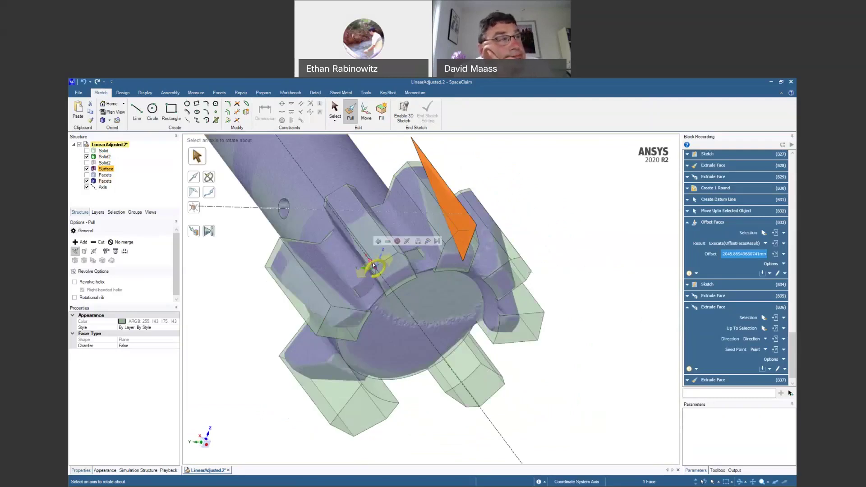
left_click(98, 241)
left_click(210, 231)
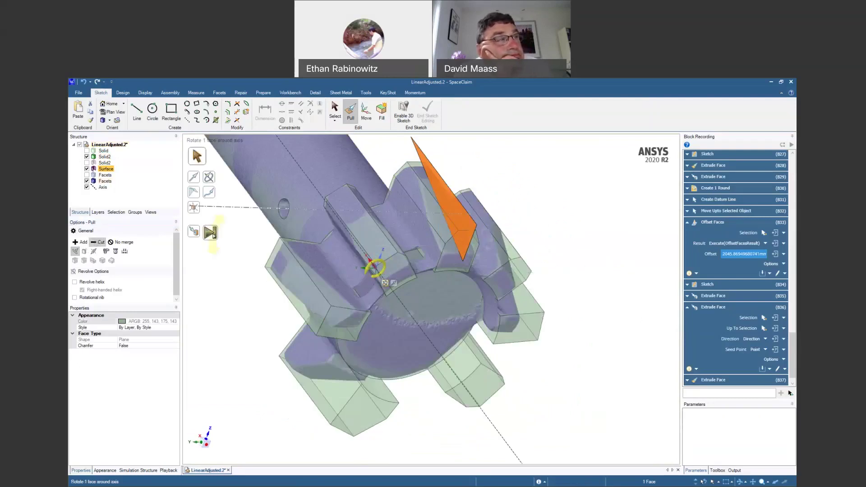
middle_click_drag(574, 235, 538, 298)
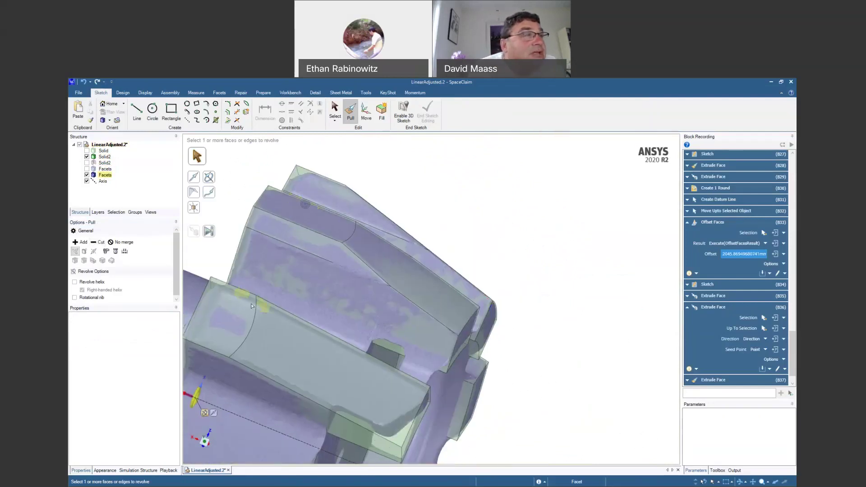
mouse_move(437, 188)
middle_mouse_down()
mouse_move(427, 246)
mouse_move(437, 292)
mouse_move(469, 253)
mouse_move(532, 241)
mouse_move(483, 270)
mouse_move(452, 216)
mouse_move(495, 237)
mouse_move(539, 168)
mouse_move(631, 276)
mouse_move(597, 293)
mouse_move(494, 310)
middle_mouse_up()
left_click(455, 246)
scroll(453, 216, "down", 5)
left_click(539, 168)
left_click(494, 310)
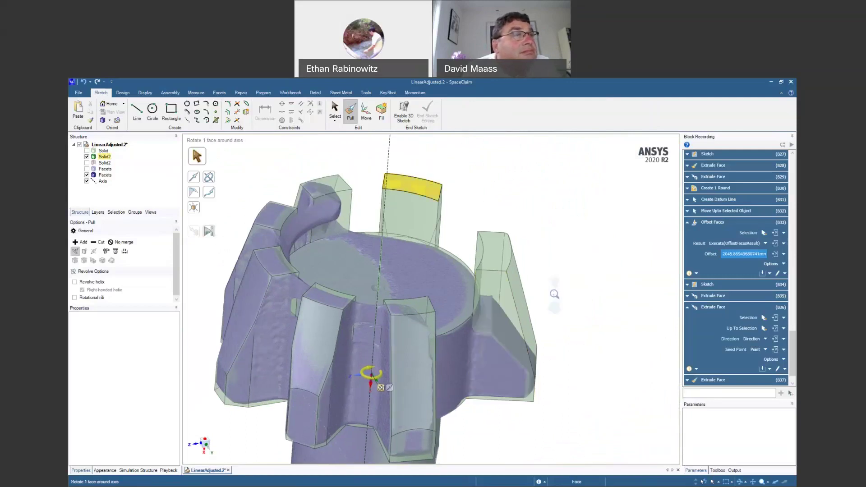
scroll(554, 294, "up", 3)
middle_click_drag(543, 294, 519, 280)
left_click(488, 249)
left_click_drag(486, 250, 487, 266)
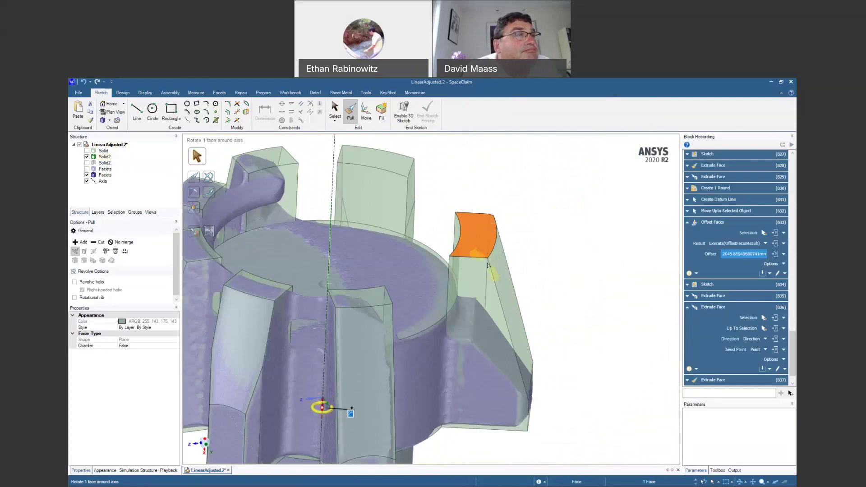
left_click(543, 253)
key("s")
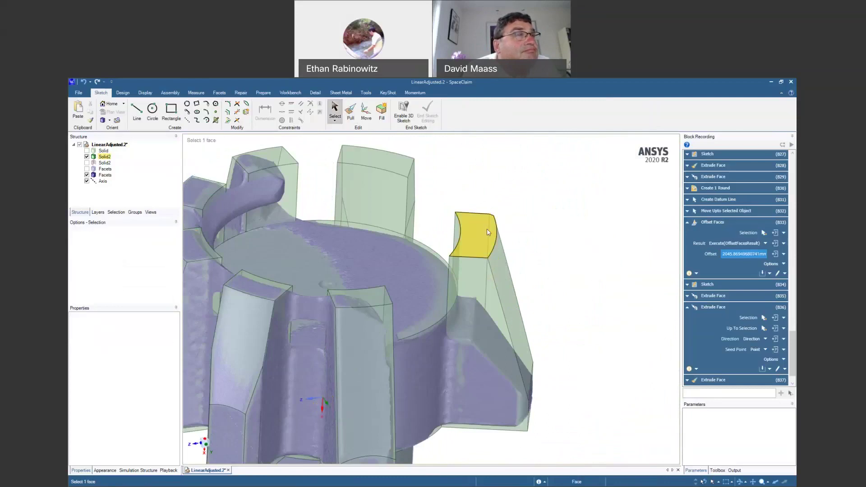
Try to pull the overlong tooth's curved end face down freehand by about 15,200 mm.
left_click(483, 231)
key("p")
left_click_drag(521, 229, 519, 308)
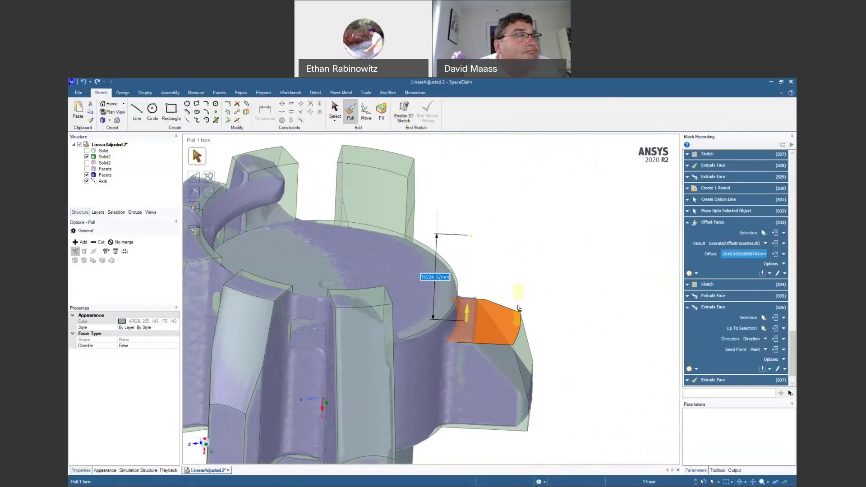
key("Escape")
Pull the overlong tooth's end face up to a reference point on the scanned mesh, just below the rim.
scroll(524, 337, "up", 5)
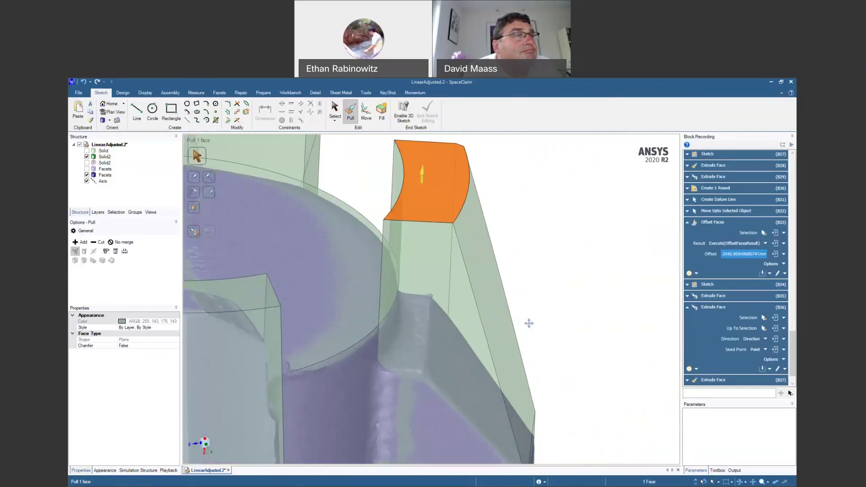
middle_click_drag(528, 323, 543, 297, "shift")
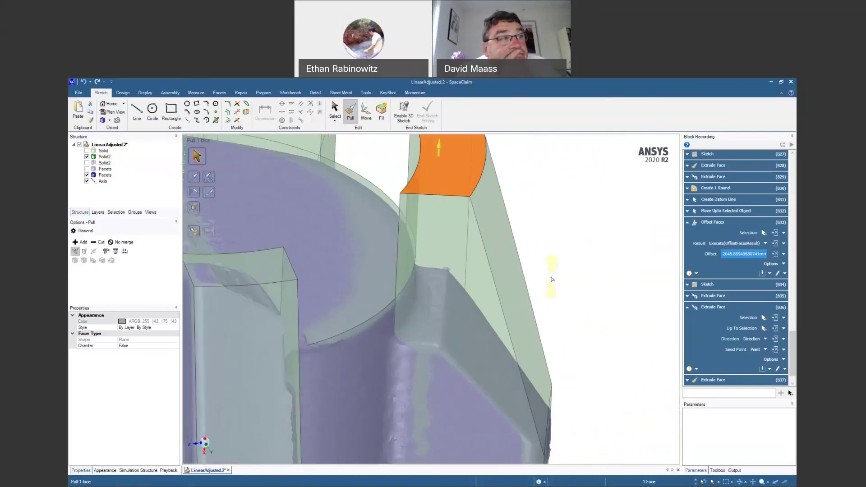
left_click(465, 175)
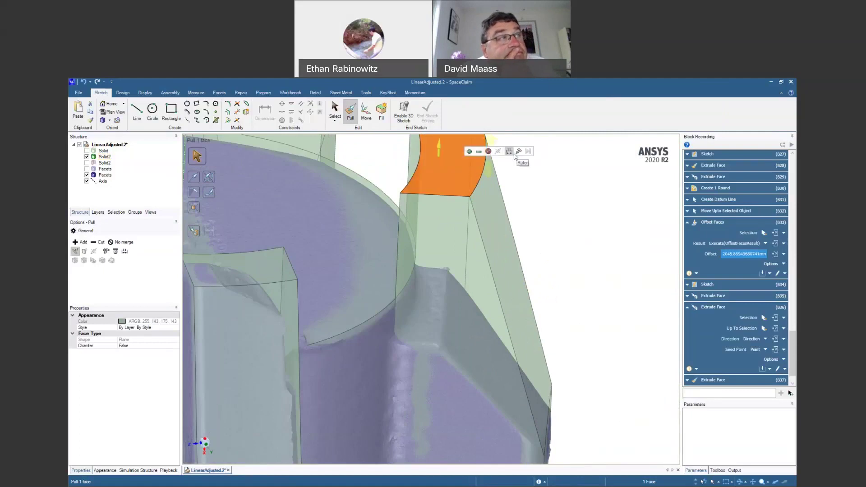
middle_click_drag(537, 212, 560, 251)
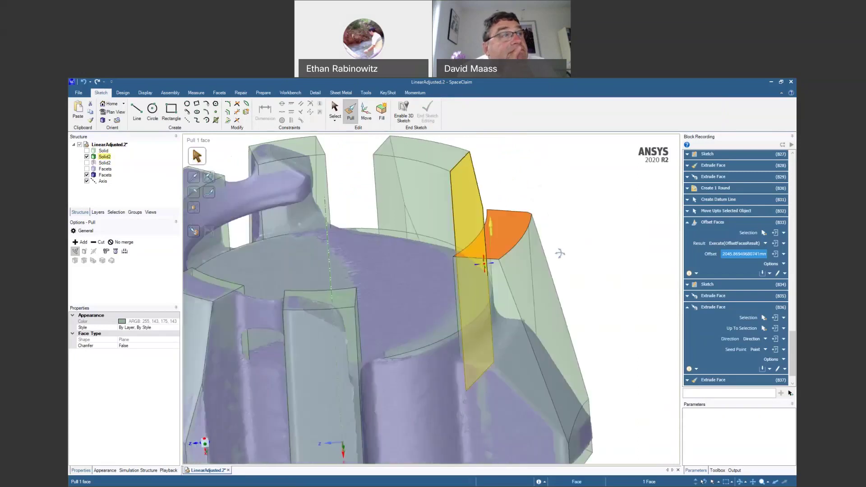
left_click(566, 215)
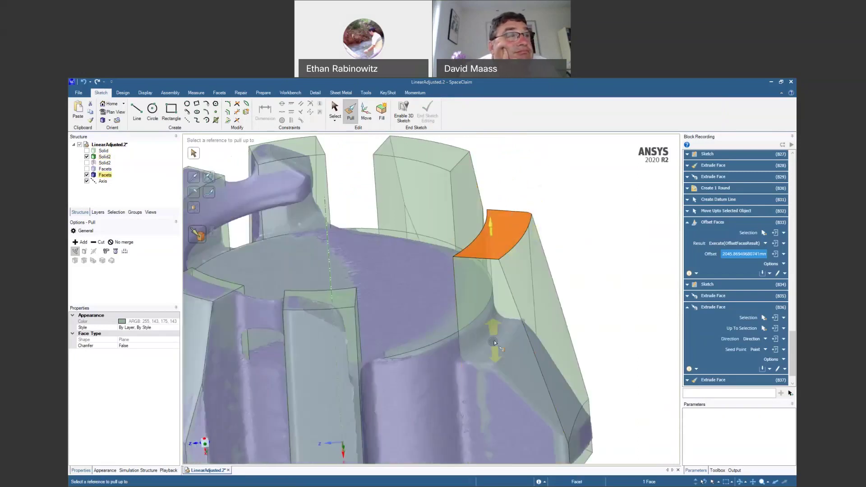
left_click(494, 341)
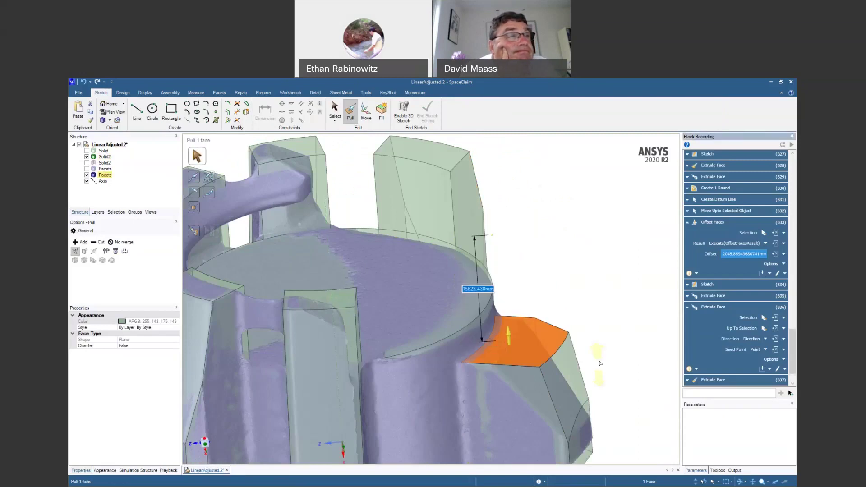
Pivot the outer curved edge of the shortened tooth's end face about 7,430 mm down along the tooth's slope.
middle_click_drag(600, 361, 587, 272, "ctrl")
scroll(586, 272, "up", 3)
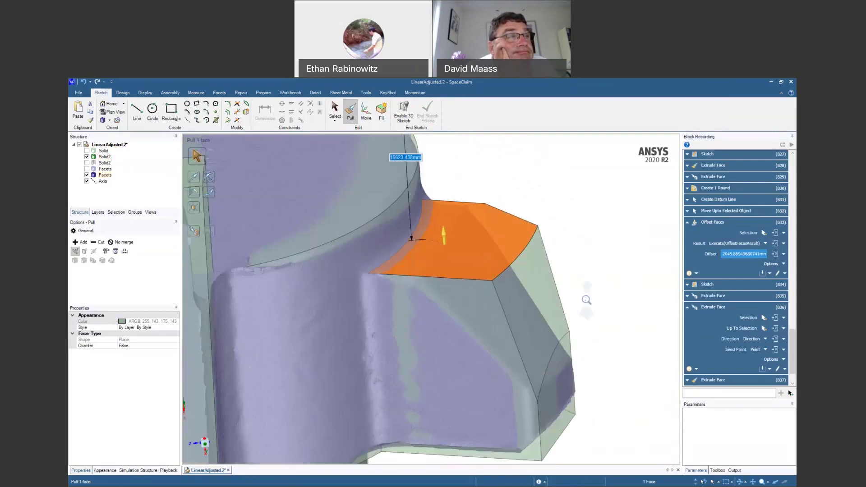
left_click(521, 254)
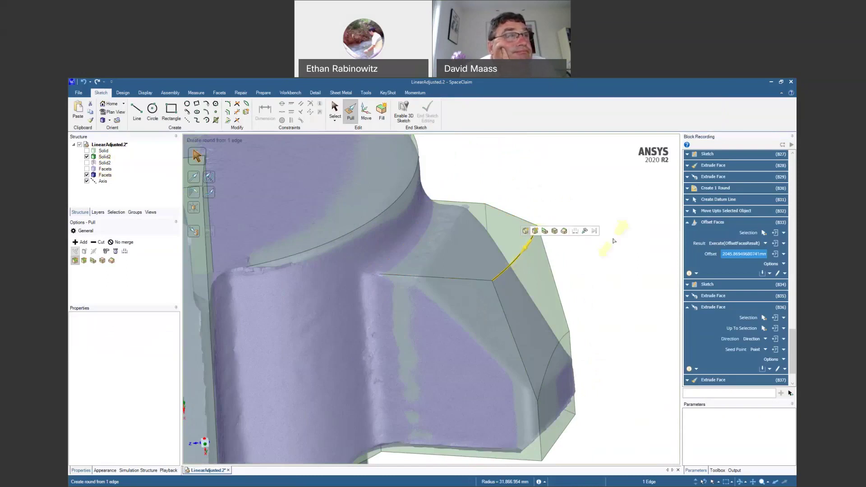
left_click(527, 247)
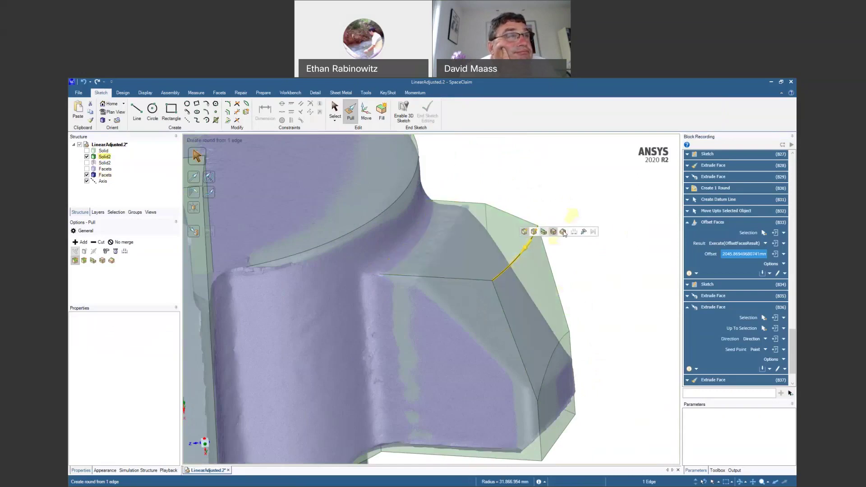
left_click(562, 231)
left_click_drag(558, 260, 578, 339)
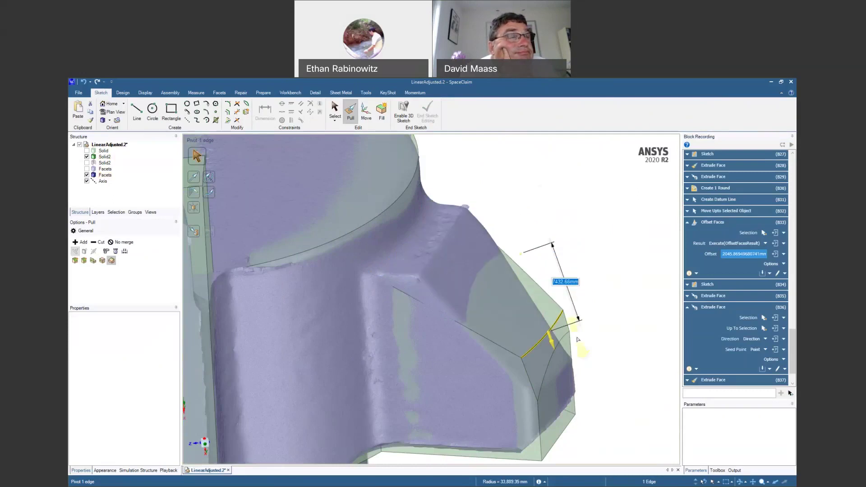
Undo the last pivot of the tooth's outer edge and select its upper edge again for pivoting.
key("ctrl+z")
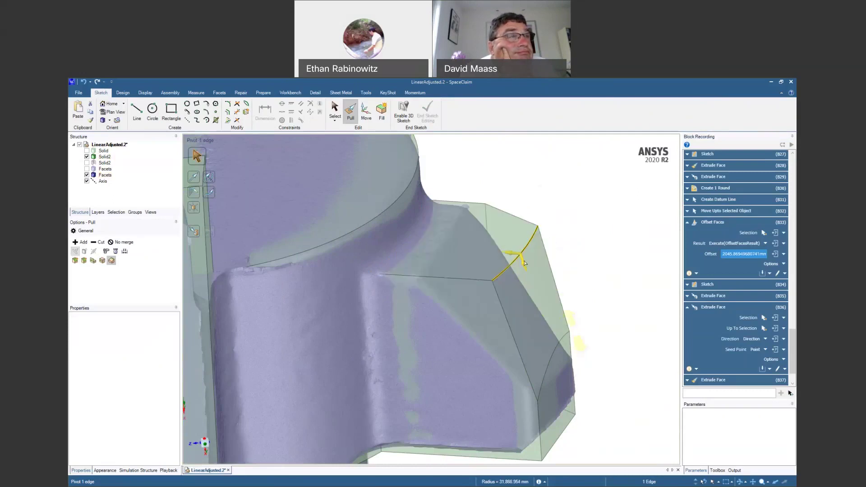
left_click_drag(587, 272, 633, 286)
mouse_move(634, 286)
middle_mouse_down()
mouse_move(570, 278)
mouse_move(541, 226)
mouse_move(585, 226)
mouse_move(609, 197)
middle_mouse_up()
left_click(533, 214, "ctrl")
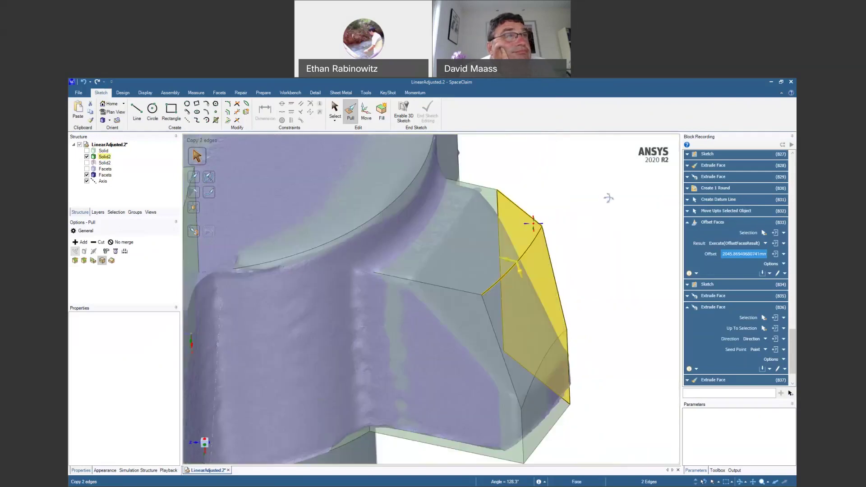
mouse_move(611, 230)
left_mouse_down()
mouse_move(582, 206)
mouse_move(610, 218)
mouse_move(607, 226)
left_mouse_up()
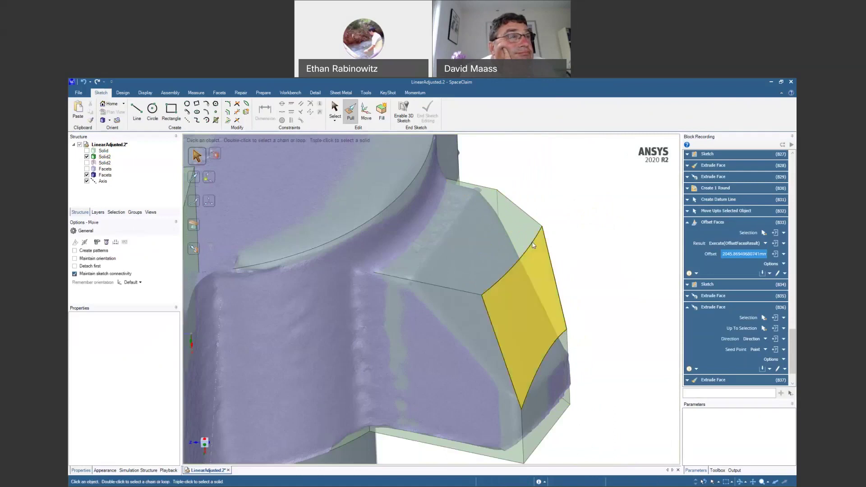
Try to set up a move of the tooth's sloped face and its upper curved edge.
key("m")
left_click(587, 250)
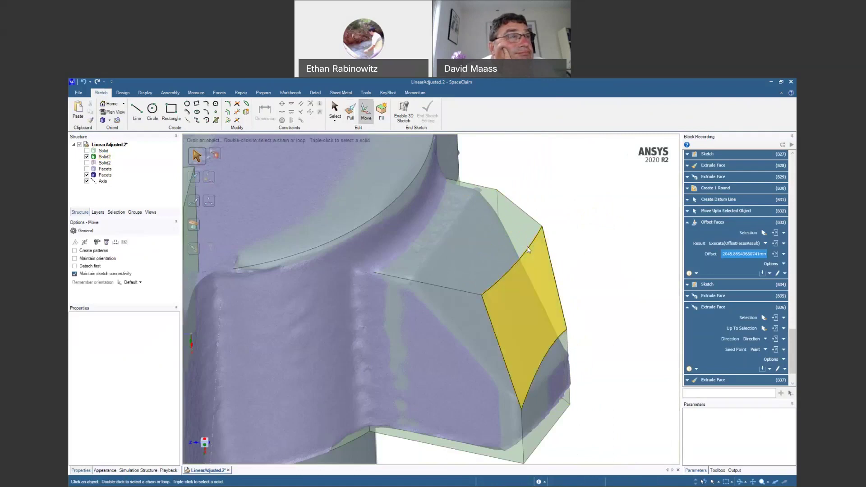
left_click(544, 251)
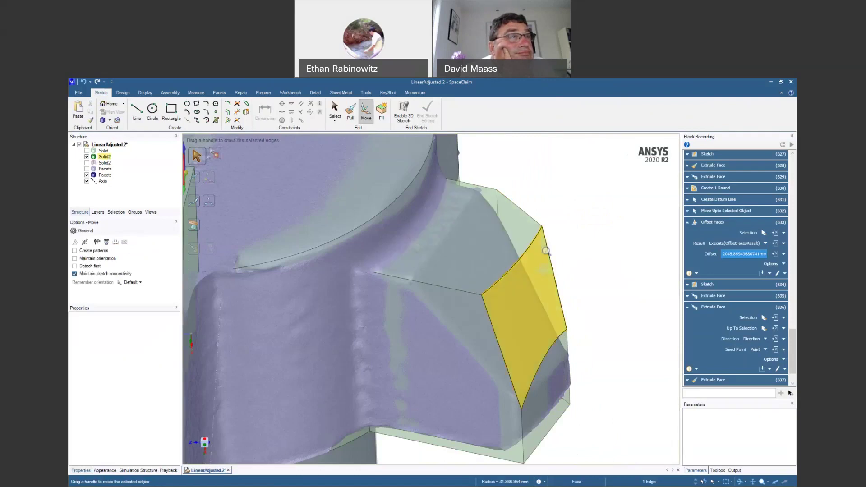
scroll(546, 251, "down", 5)
mouse_move(373, 221)
left_mouse_down()
mouse_move(348, 220)
mouse_move(371, 221)
left_mouse_up()
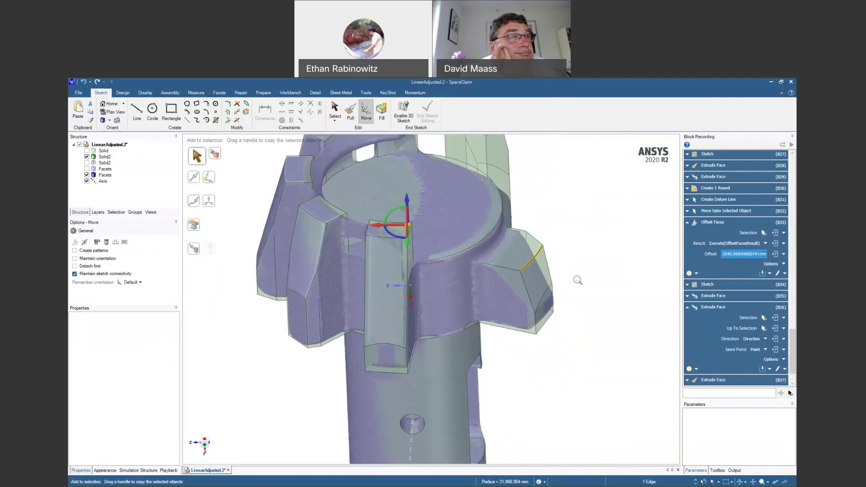
scroll(578, 280, "up", 5)
left_click(467, 274)
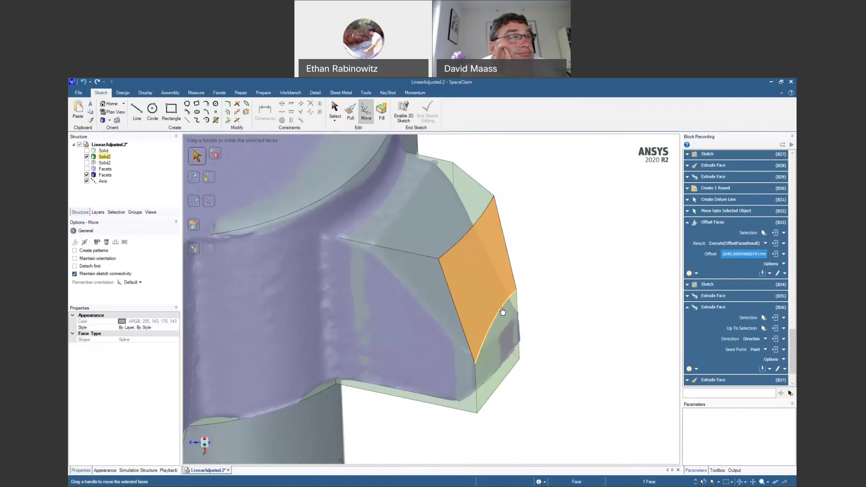
mouse_move(503, 331)
middle_mouse_down()
mouse_move(463, 306)
mouse_move(498, 324)
mouse_move(540, 305)
mouse_move(509, 406)
mouse_move(431, 209)
mouse_move(446, 195)
mouse_move(497, 370)
mouse_move(487, 388)
middle_mouse_up()
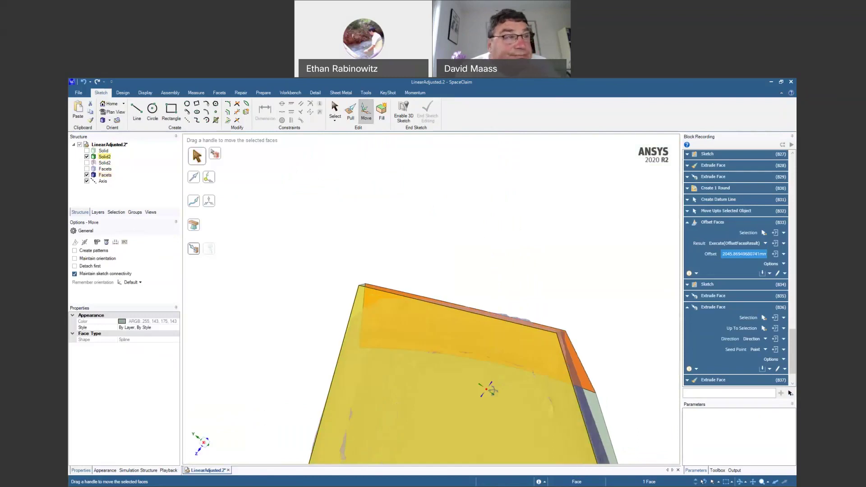
left_click(529, 234)
Examine how the outer tip faces of the teeth line up with the scanned facet body.
middle_click_drag(531, 234, 489, 444)
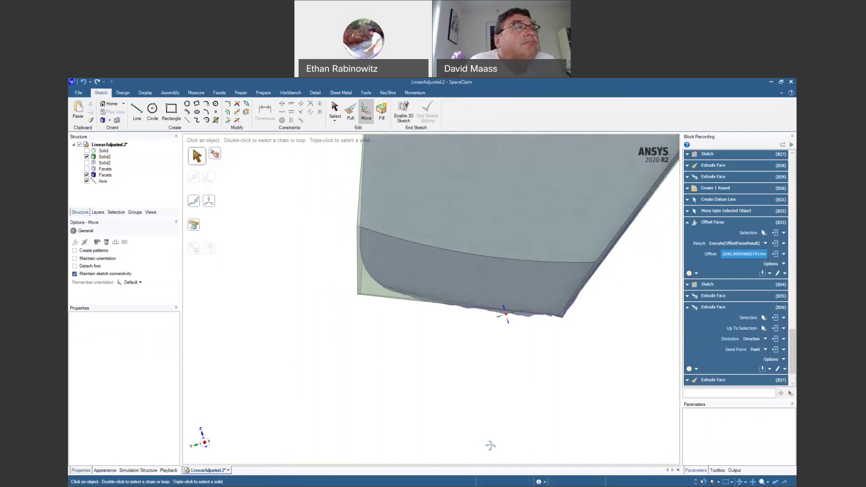
middle_click_drag(486, 373, 322, 260)
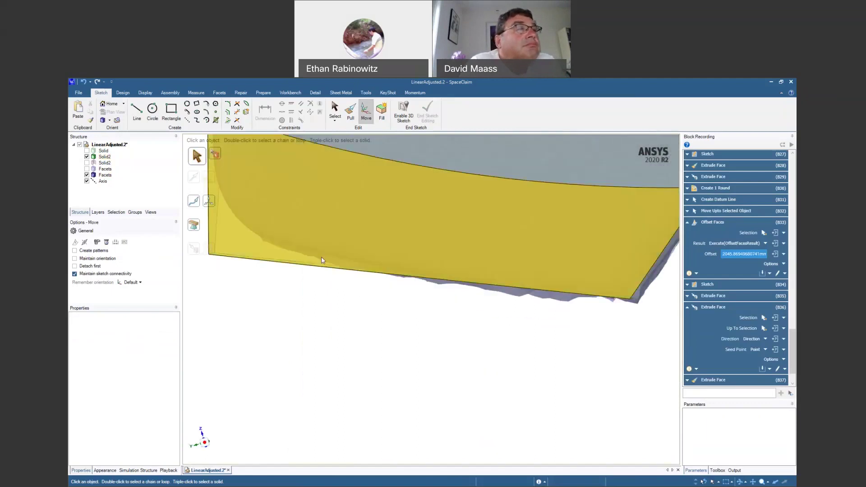
scroll(497, 343, "down", 10)
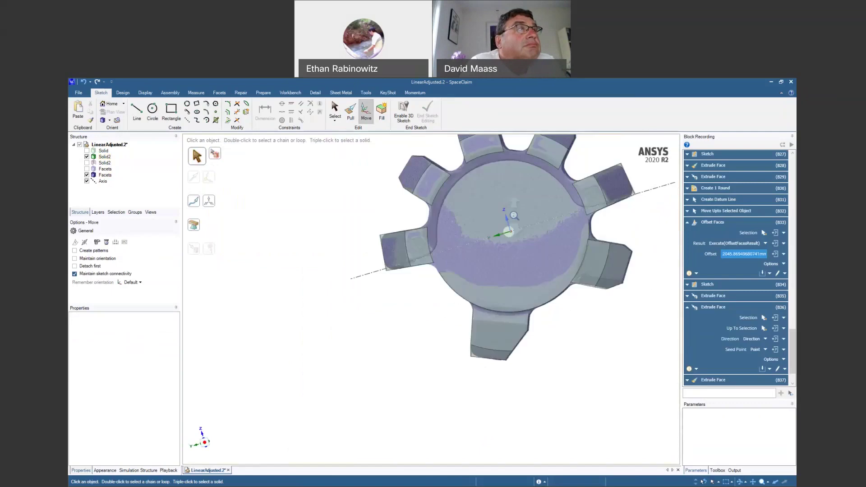
middle_click_drag(580, 333, 490, 368, "shift")
scroll(543, 318, "up", 1)
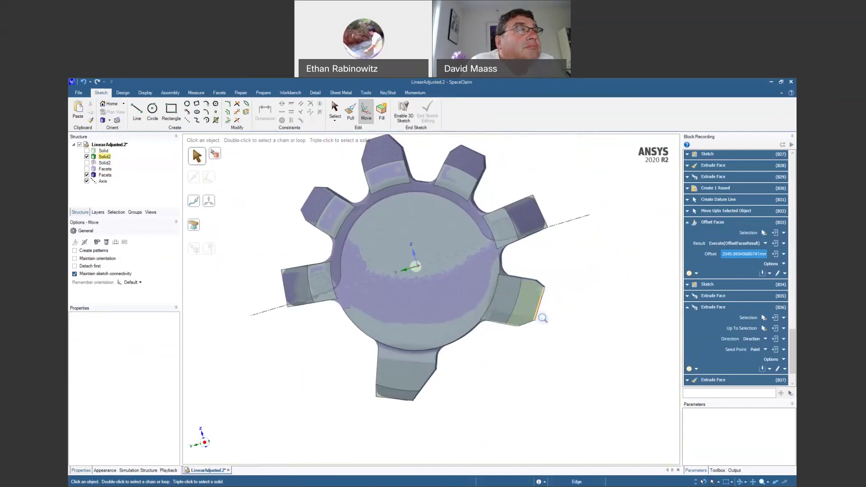
scroll(543, 318, "up", 5)
scroll(566, 350, "down", 5)
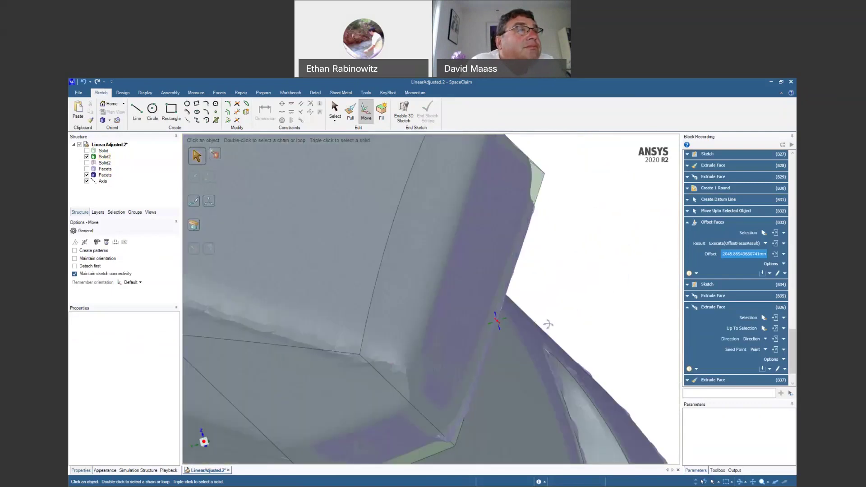
scroll(565, 283, "down", 3)
scroll(438, 363, "up", 5)
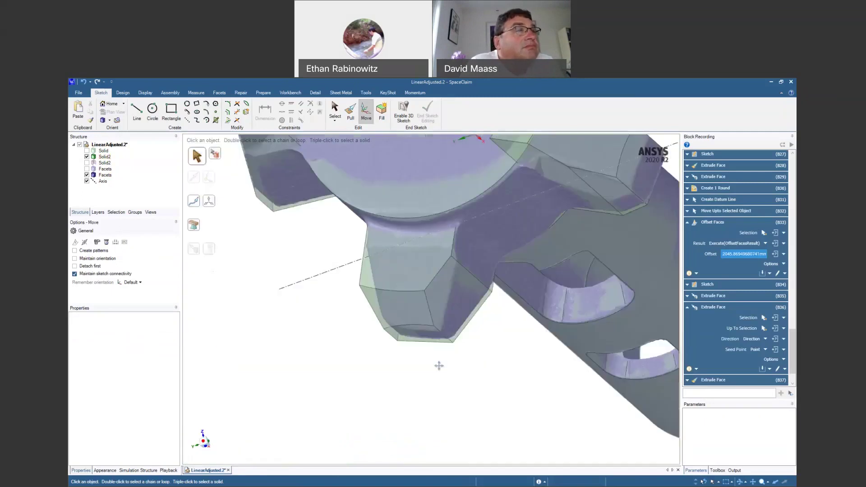
scroll(453, 393, "up", 2)
middle_click_drag(453, 394, 448, 355)
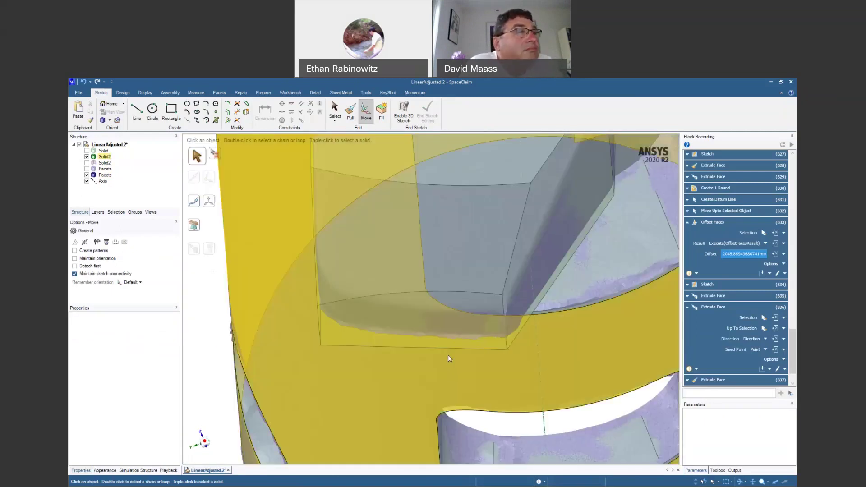
Rotate the tooth's flat outer tip face slightly to follow the slant of the scanned mesh.
left_click(448, 354)
left_click(380, 339)
middle_click_drag(379, 340, 398, 361)
mouse_move(477, 352)
middle_mouse_down()
mouse_move(481, 361)
mouse_move(482, 354)
middle_mouse_up()
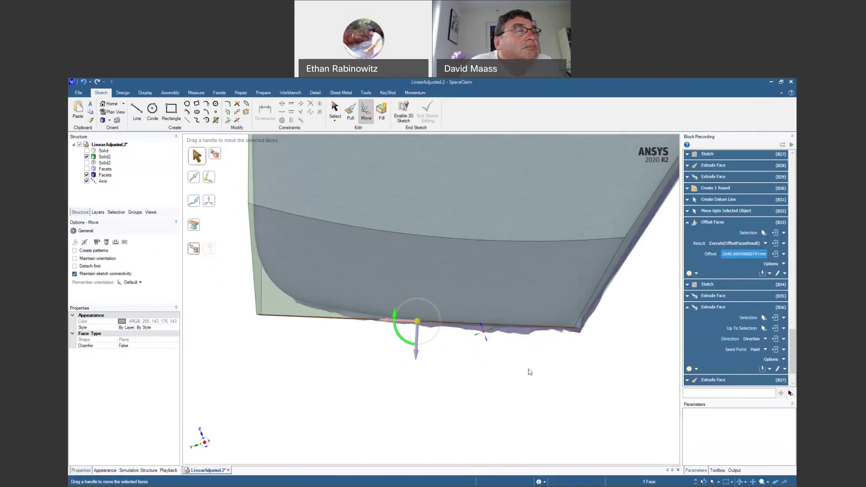
left_click_drag(529, 378, 529, 377)
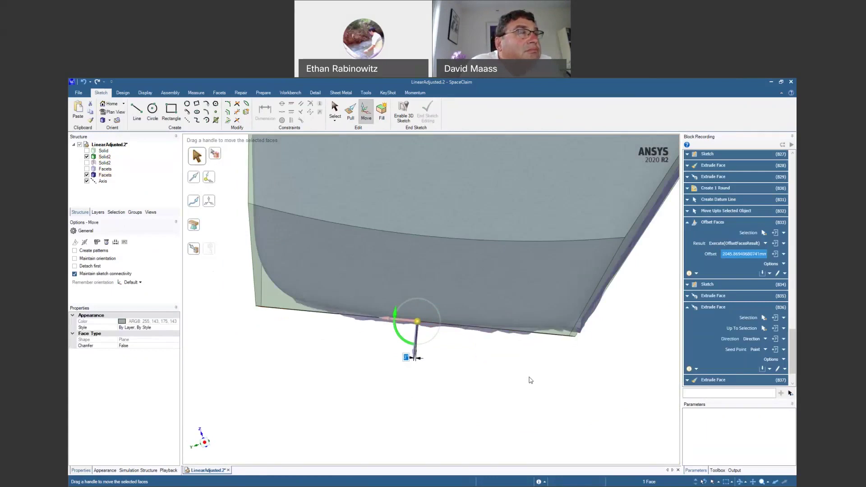
Try to bend the outer edge of the tooth's flat end into an arc of about 69,000 mm radius.
middle_click_drag(528, 343, 464, 388)
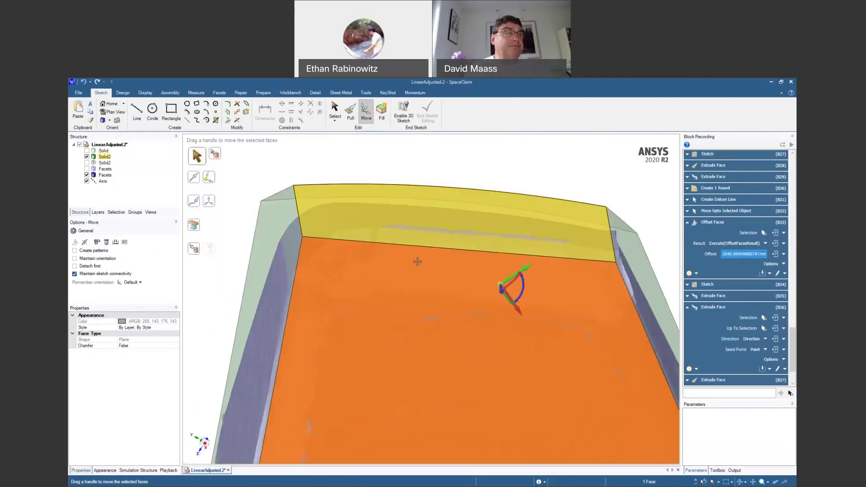
left_click(246, 104)
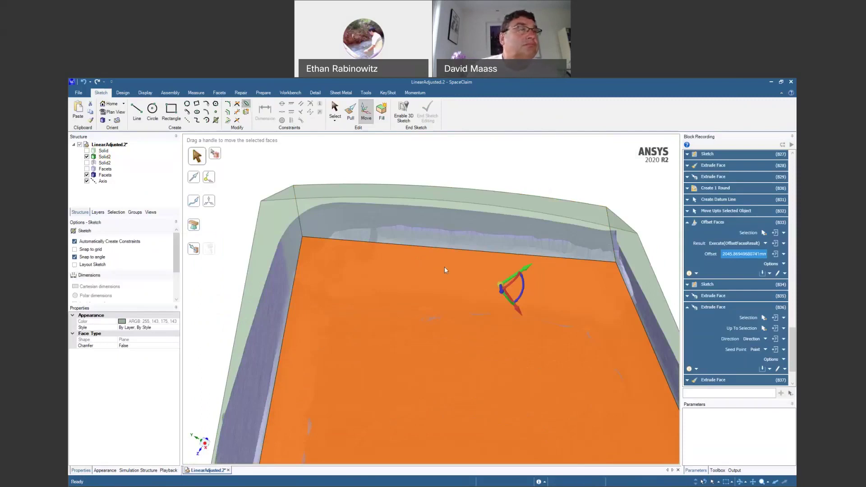
left_click(445, 266)
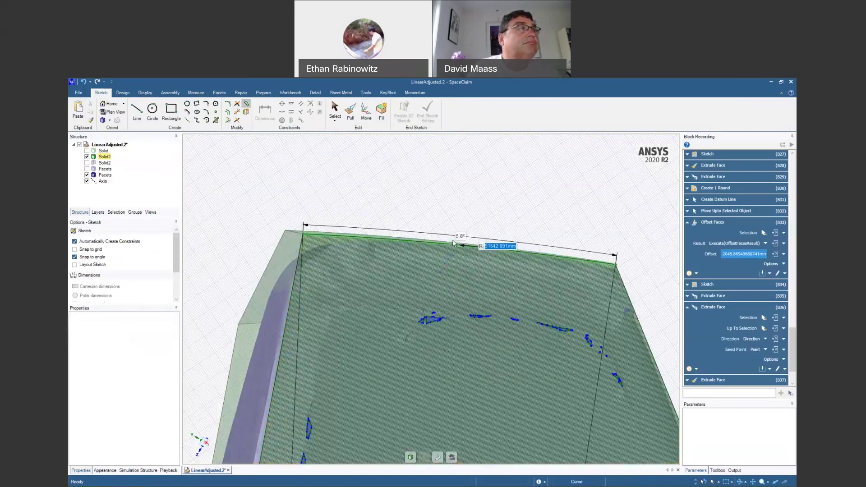
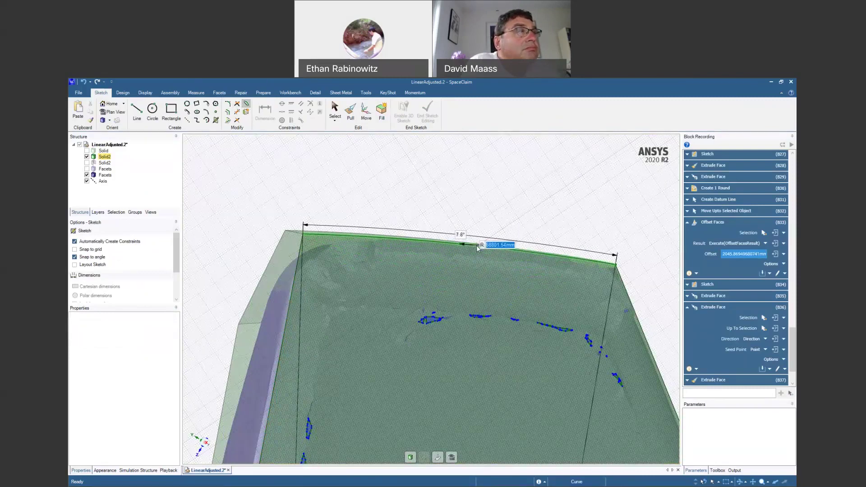
left_click(475, 292)
middle_click_drag(475, 293, 495, 295)
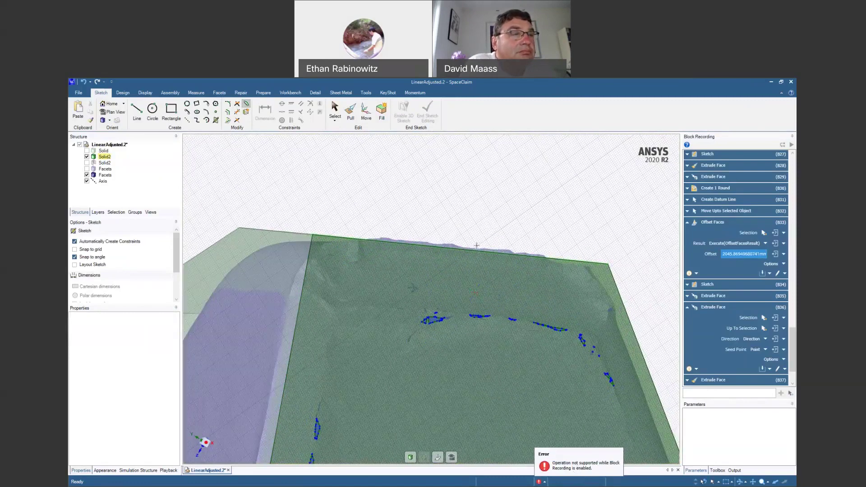
middle_click_drag(476, 246, 478, 244)
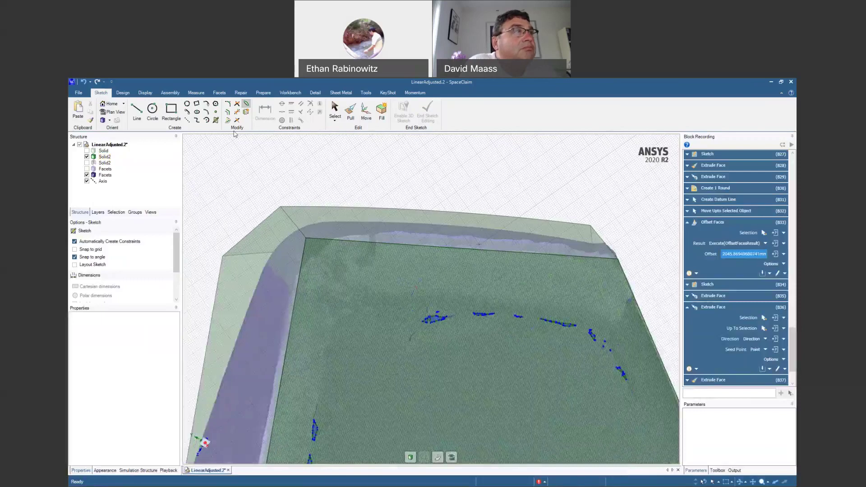
Sketch a three-point arc of about 36,640 mm radius between the side edges of the tooth's flat end, just inside its tip.
mouse_move(492, 282)
middle_mouse_down()
mouse_move(481, 278)
mouse_move(496, 283)
middle_mouse_up()
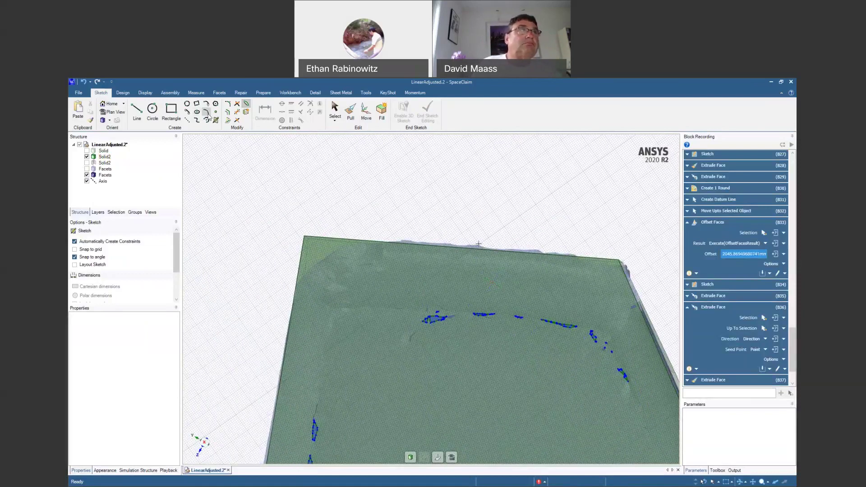
left_click(305, 253)
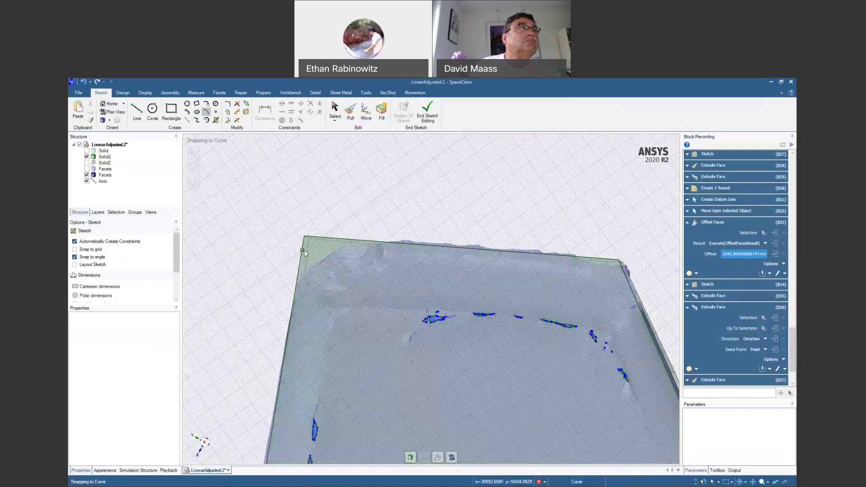
left_click(626, 274)
scroll(480, 259, "up", 4)
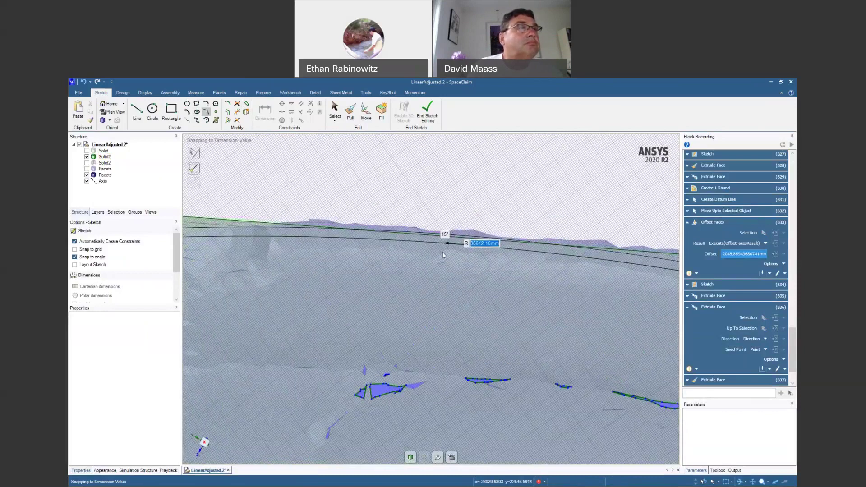
left_click(444, 234)
scroll(443, 233, "down", 4)
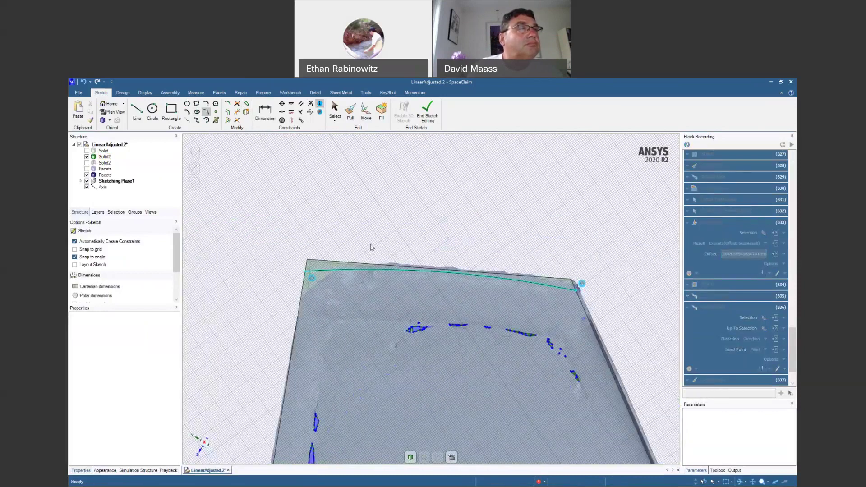
Cut away the strip beyond the arc through the tooth, and pull the new curved tip face outward by about 211 mm.
key("p")
left_click(318, 267)
middle_click_drag(329, 279, 404, 292)
left_click_drag(419, 281, 252, 185)
left_click(340, 257)
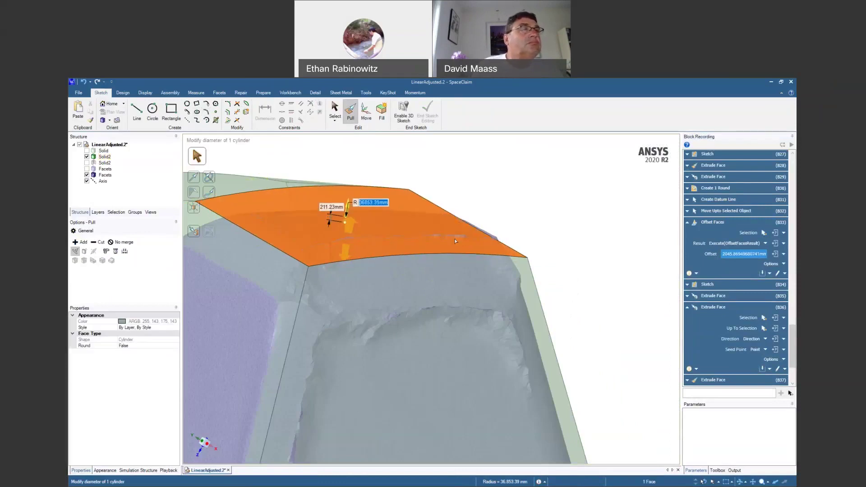
left_click(533, 234)
Open the recorded tooth outline sketch, block B34, for editing at the tip of the uppermost tooth.
middle_click_drag(533, 234, 500, 155)
scroll(513, 252, "down", 1)
scroll(513, 252, "down", 5)
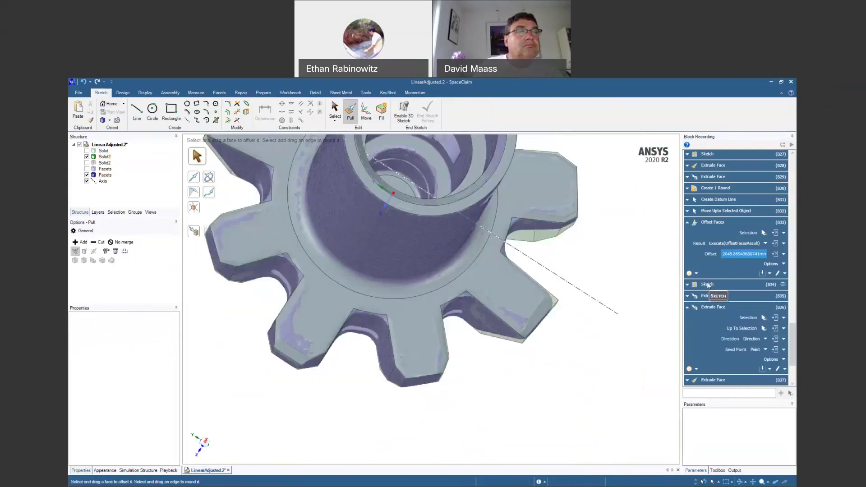
middle_click_drag(568, 321, 558, 342)
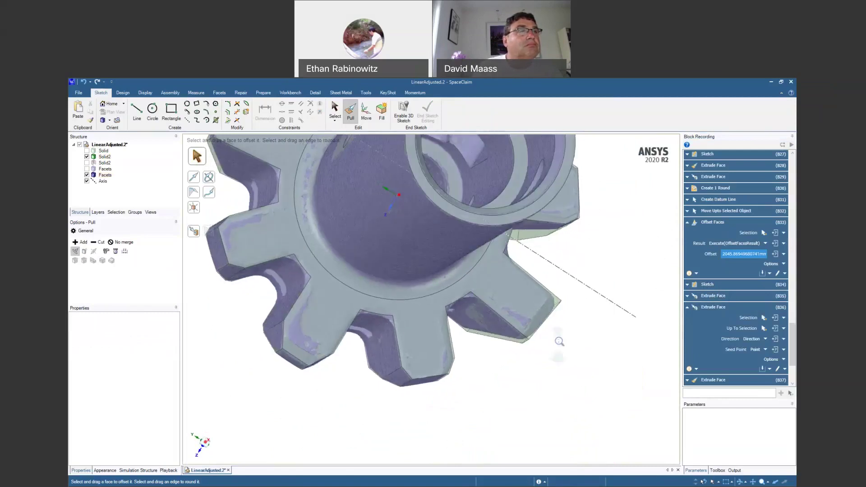
scroll(563, 294, "down", 4)
middle_click_drag(560, 284, 554, 377)
left_click(461, 207)
left_click(716, 286)
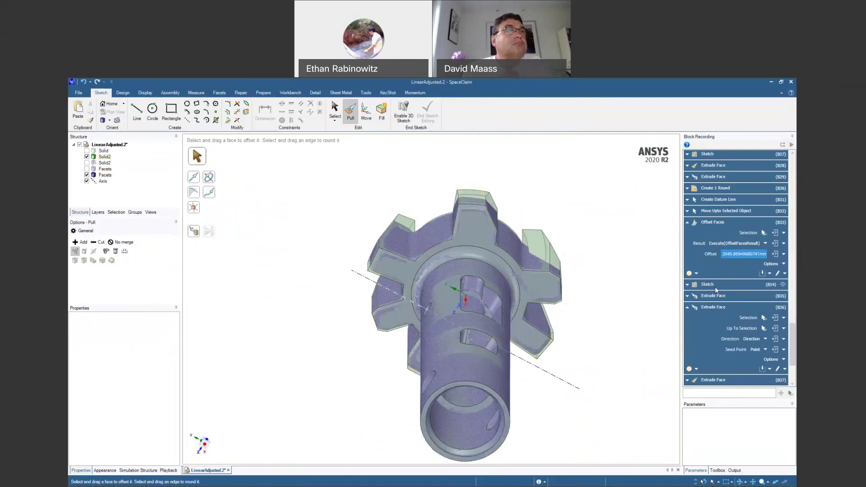
left_click(782, 285)
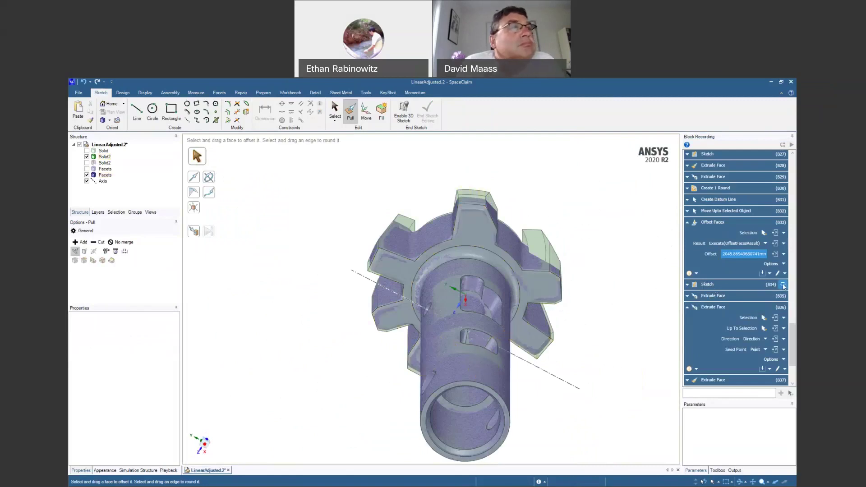
left_click(688, 285)
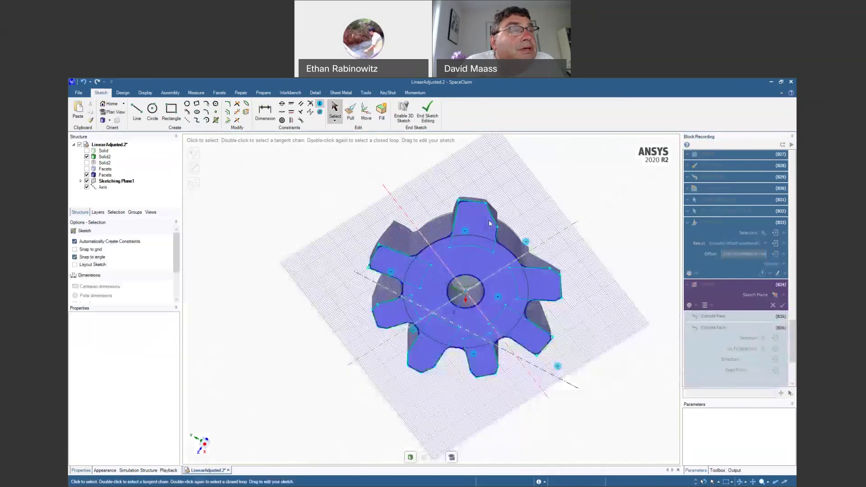
scroll(489, 223, "up", 8)
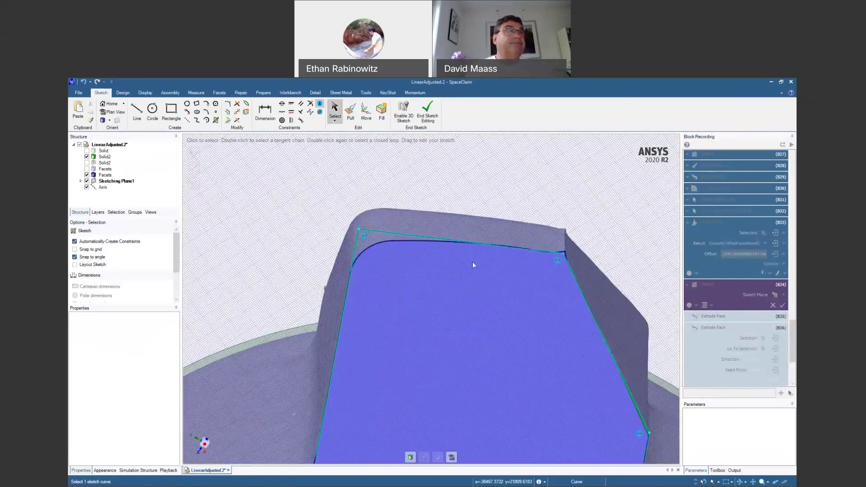
scroll(472, 261, "up", 5)
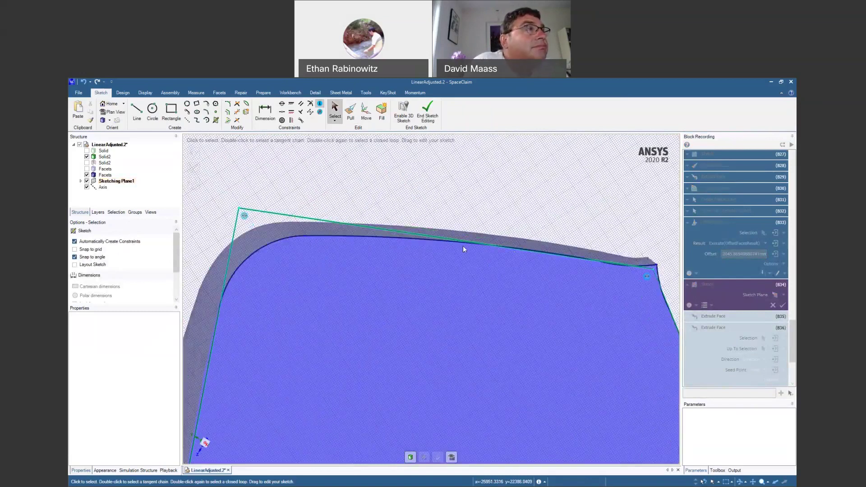
End the edit of the recorded tooth outline sketch and replay the recorded blocks to rebuild the solid.
mouse_move(508, 315)
middle_mouse_down()
mouse_move(516, 289)
mouse_move(518, 305)
mouse_move(543, 199)
mouse_move(491, 331)
middle_mouse_up()
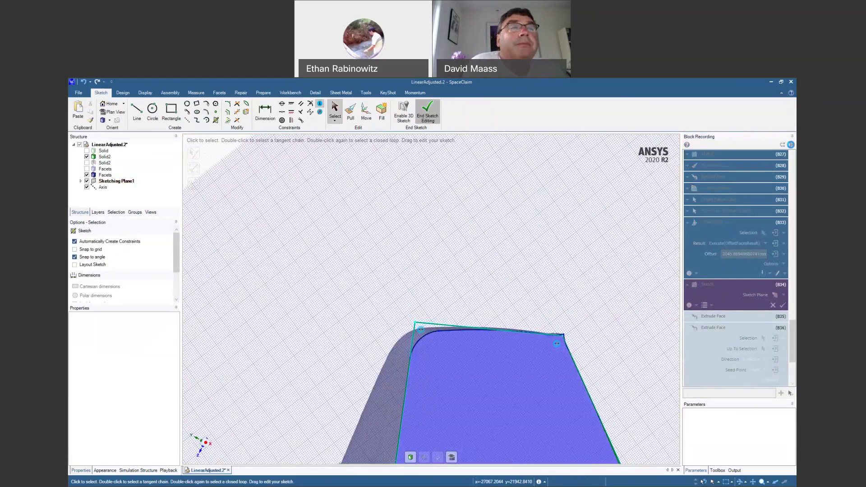
left_click(790, 144)
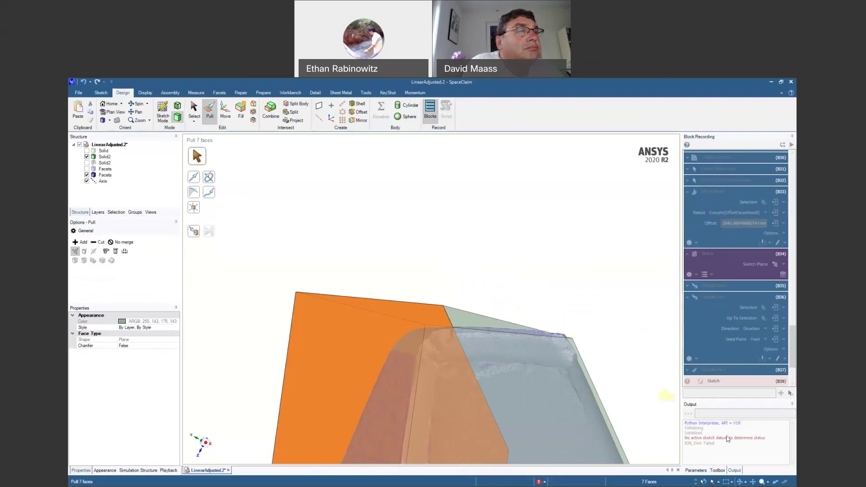
Inspect the rebuilt tooth faces against the scanned facet body from several sides.
left_click(493, 304)
middle_click_drag(468, 295, 485, 167)
left_click(462, 310)
scroll(502, 307, "down", 2)
left_click(502, 307)
middle_click_drag(517, 291, 542, 377)
left_click(408, 217)
left_click(537, 232)
left_click(542, 376)
left_click(537, 329)
middle_click_drag(512, 327, 263, 348)
left_click(591, 363)
left_click(442, 323)
left_click(523, 316)
mouse_move(522, 314)
middle_mouse_down()
mouse_move(524, 324)
mouse_move(522, 309)
middle_mouse_up()
Pull the end face of one tooth down along the shaft to the rim of the hub.
left_click(448, 218)
middle_click_drag(448, 219, 462, 220)
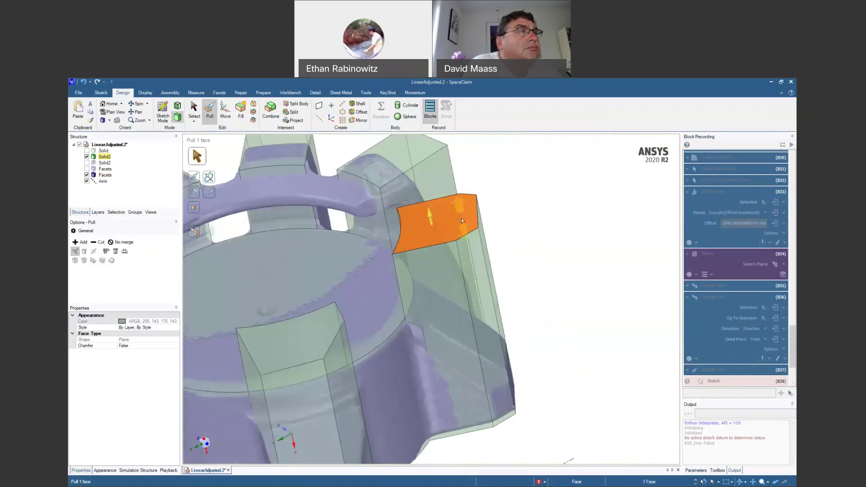
left_click(444, 223)
left_click(499, 203)
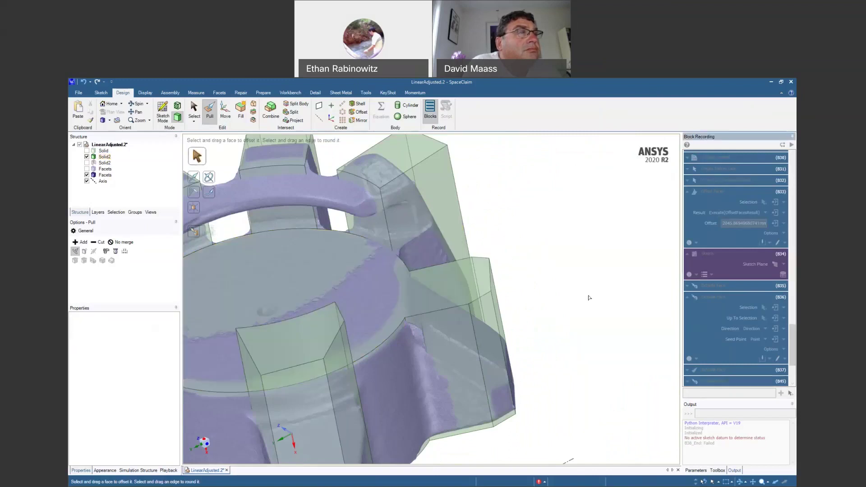
Try to pivot the outer edge of the shortened tooth's end face inward by about 2,896 mm.
middle_click_drag(587, 302, 564, 271)
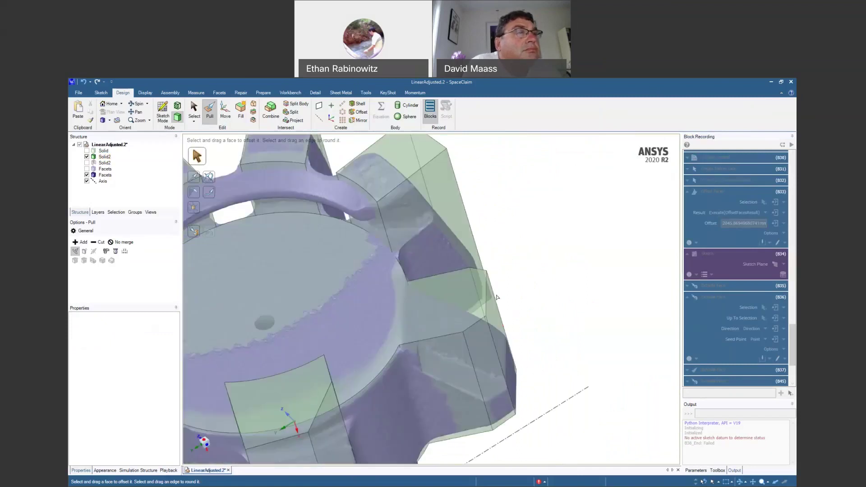
left_click(487, 293)
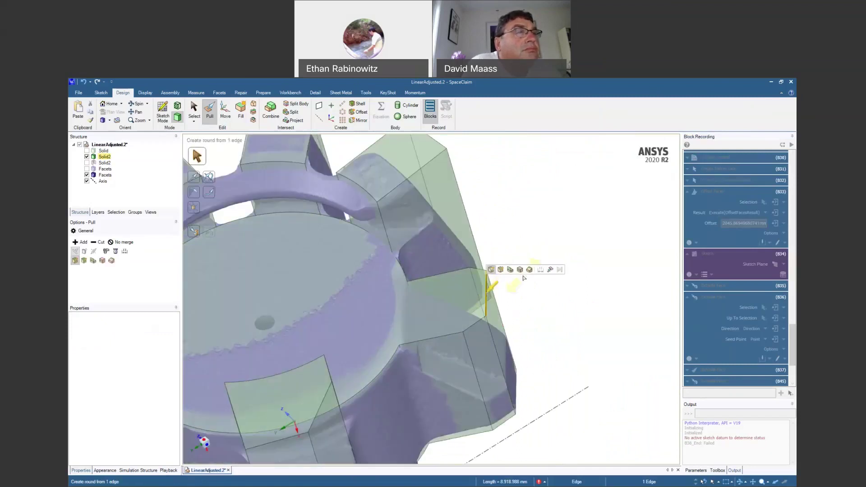
left_click(530, 270)
left_click_drag(542, 297, 520, 345)
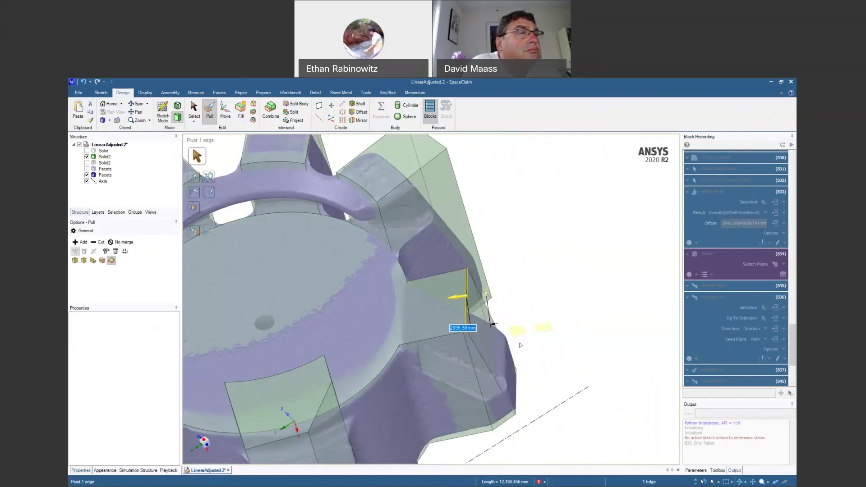
scroll(520, 345, "up", 3)
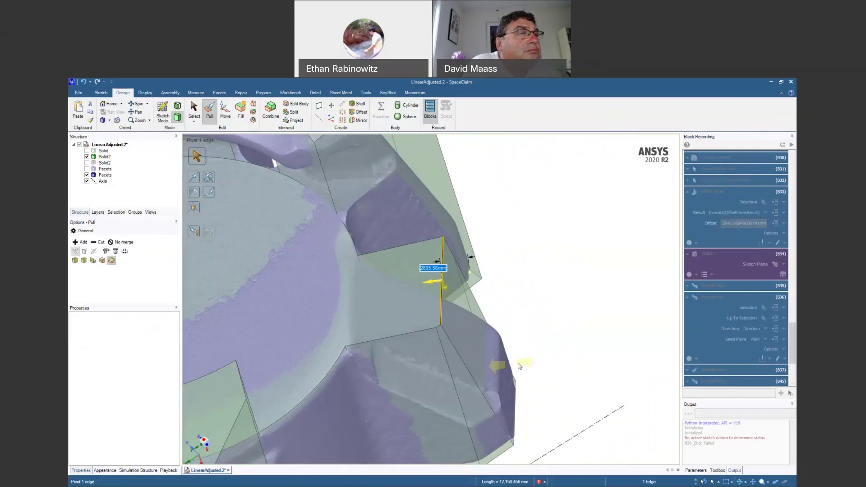
middle_click_drag(520, 366, 383, 320)
scroll(532, 405, "up", 3)
mouse_move(562, 339)
middle_mouse_down("shift")
mouse_move(543, 302)
mouse_move(534, 351)
mouse_move(543, 393)
mouse_move(542, 385)
middle_mouse_up("shift")
middle_click_drag(542, 386, 533, 296, "ctrl")
middle_click_drag(530, 326, 584, 417)
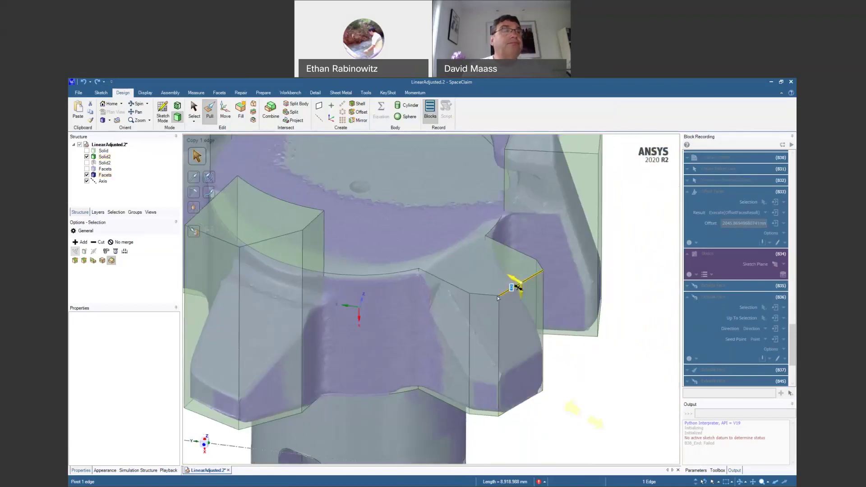
key("Escape")
key("Escape")
Fit a plane to the scanned facet region of the shortened tooth's sloped outer surface.
middle_click_drag(590, 354, 600, 326)
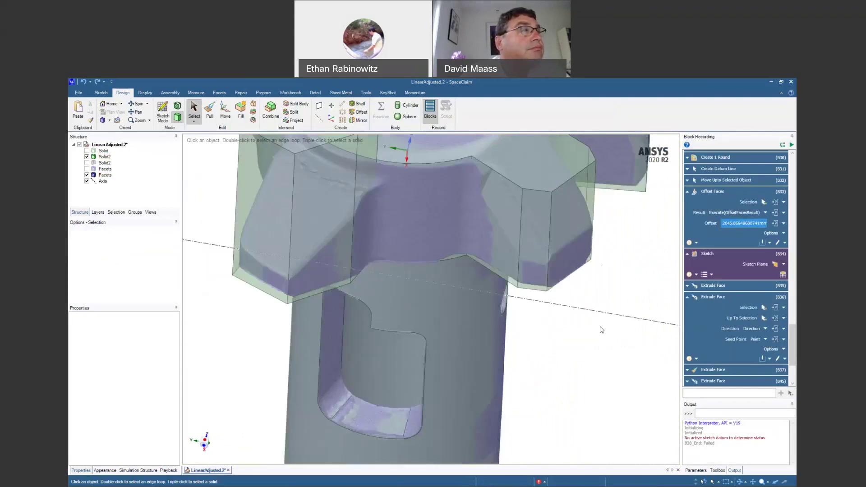
middle_click_drag(589, 292, 569, 367, "ctrl")
middle_click_drag(553, 322, 537, 304)
scroll(532, 308, "up", 3)
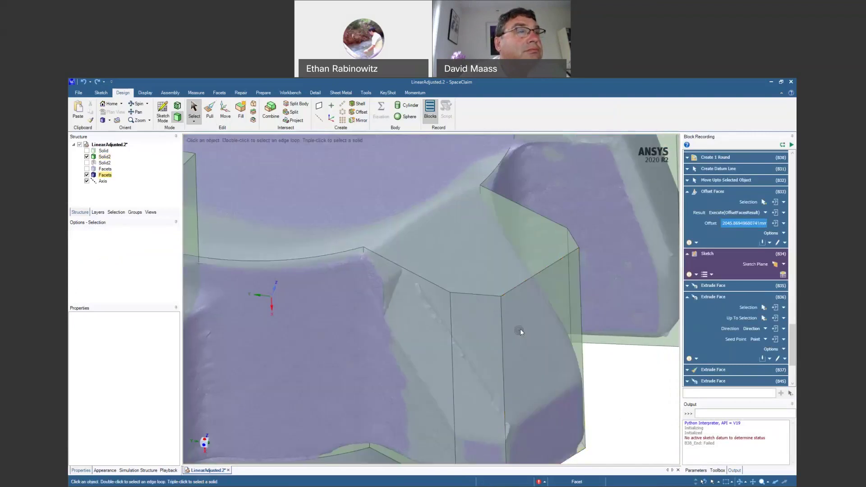
left_click(521, 331)
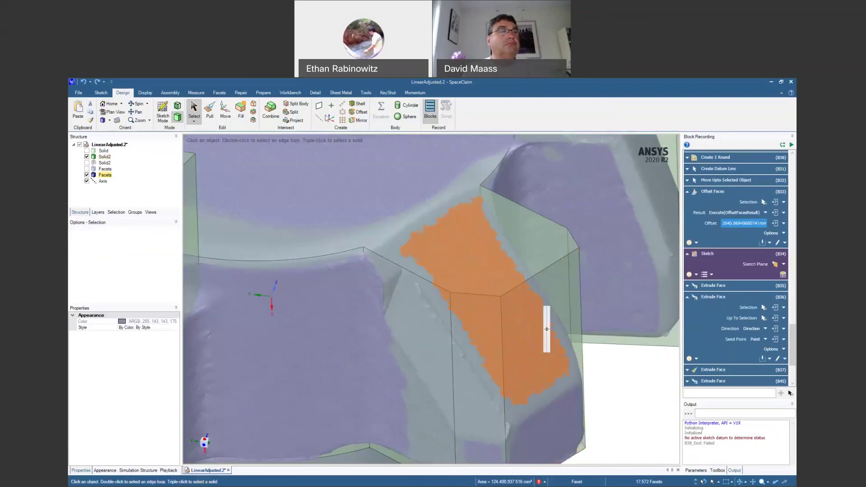
left_click(320, 109)
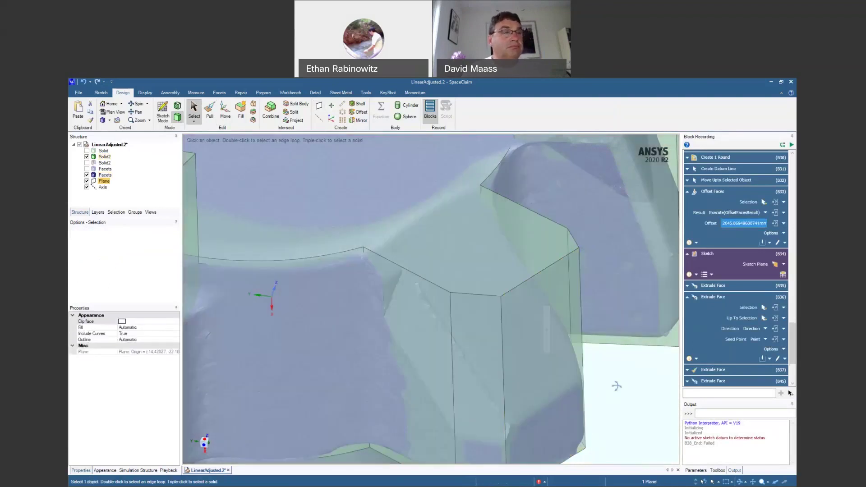
Examine from the side how the fitted plane lines up with the tooth's slope and crosses the neighbouring teeth.
middle_click_drag(616, 386, 640, 316)
middle_click_drag(640, 307, 641, 312)
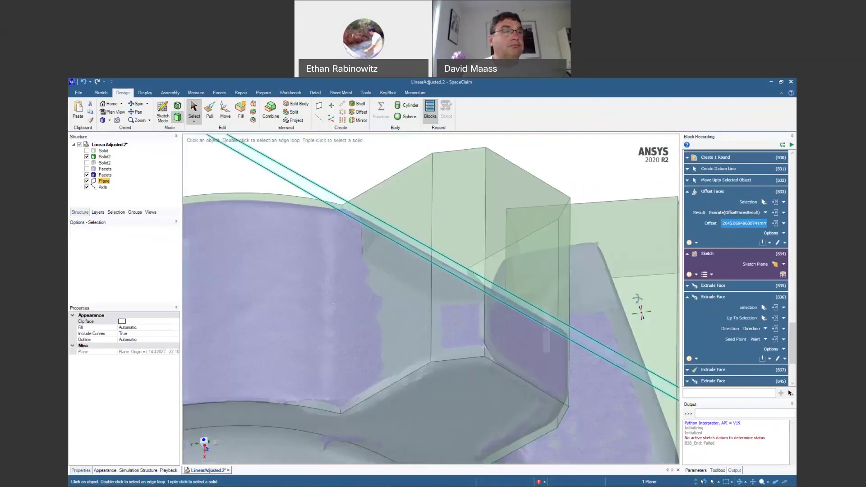
scroll(638, 311, "up", 5)
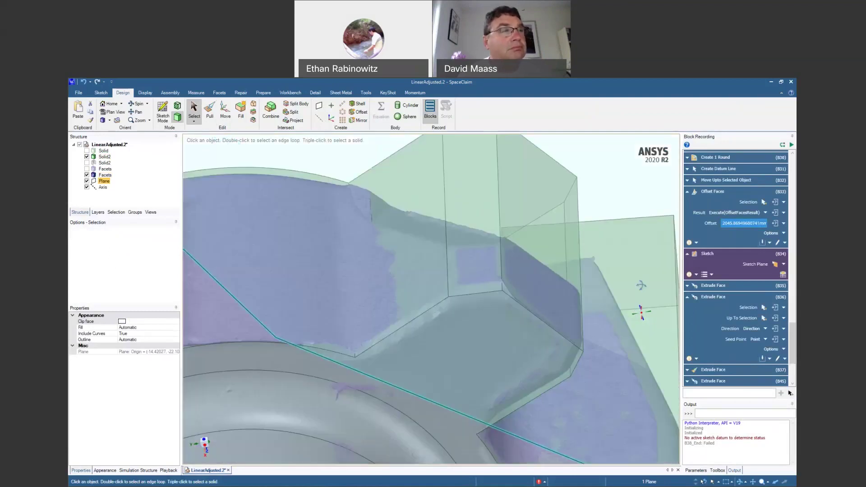
middle_click_drag(571, 238, 570, 270)
scroll(568, 253, "down", 5)
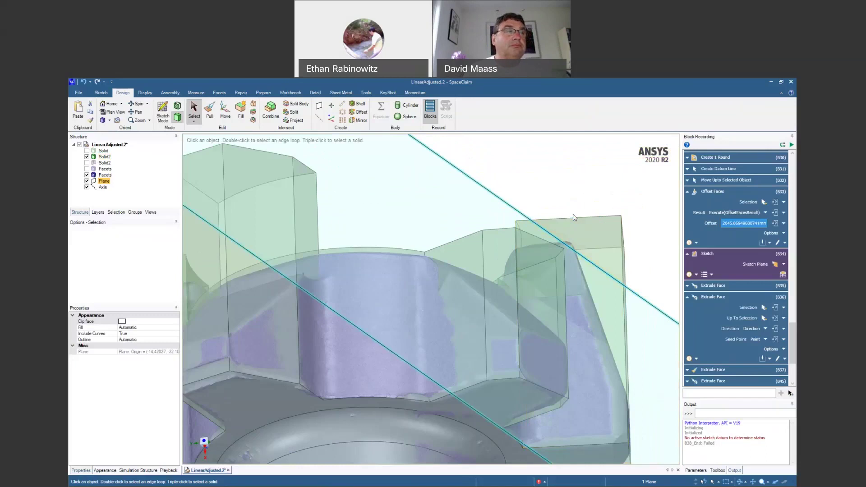
scroll(618, 214, "up", 3)
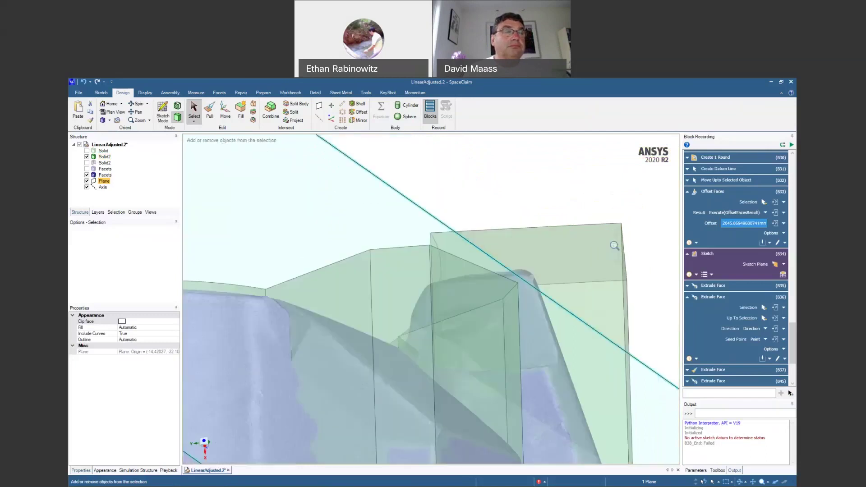
scroll(611, 219, "down", 2)
scroll(558, 202, "up", 1)
middle_click_drag(559, 202, 538, 203, "shift")
left_click(514, 182)
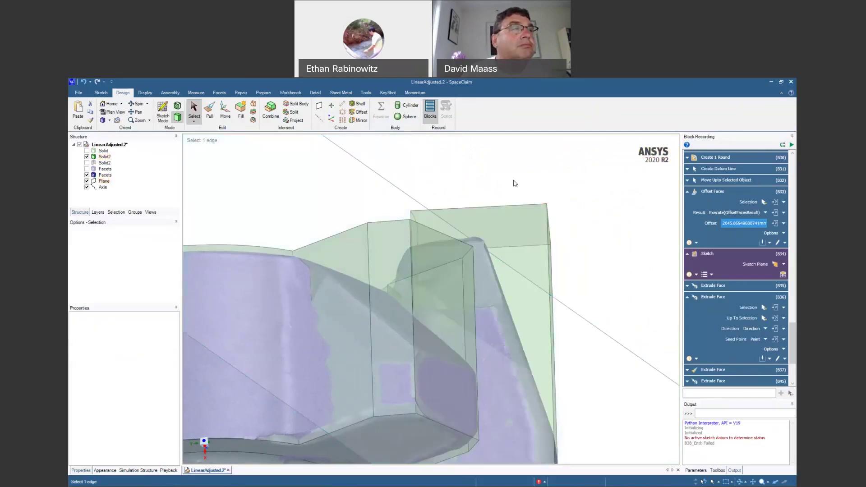
Try to split the solid with the fitted plane using local slicing, limited to the shortened tooth.
left_click(292, 107)
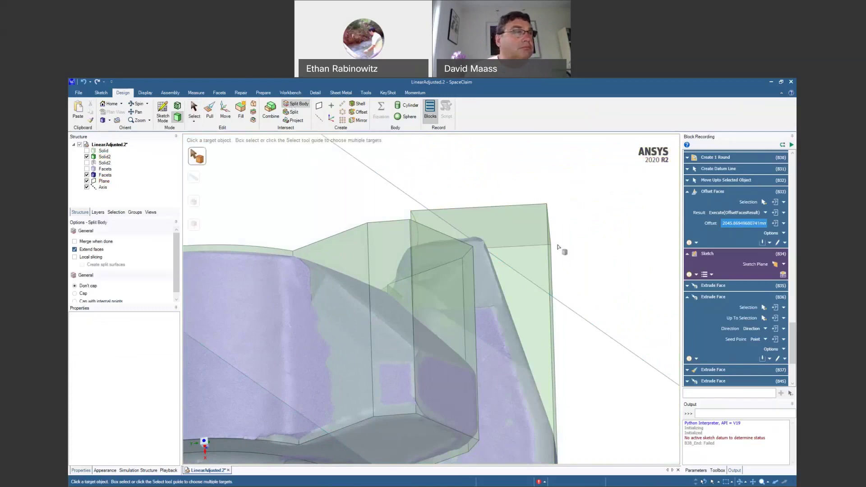
scroll(585, 276, "down", 2)
scroll(585, 276, "down", 3)
middle_click_drag(572, 265, 645, 267)
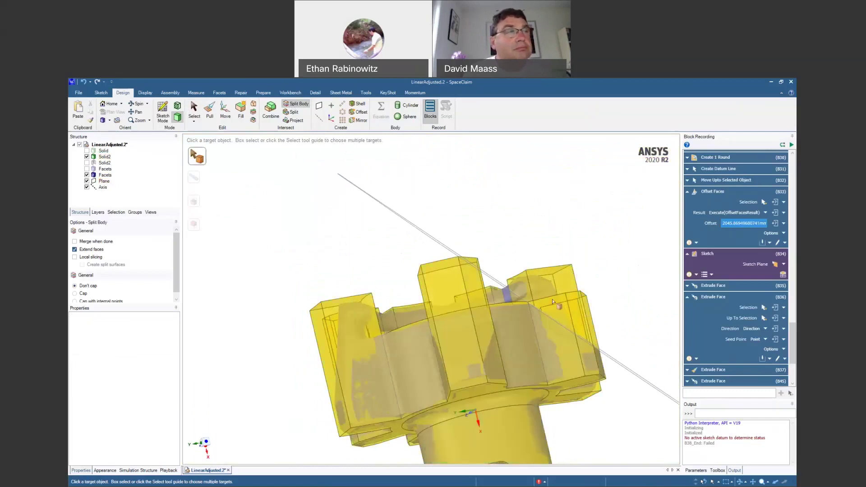
middle_click_drag(613, 300, 630, 343)
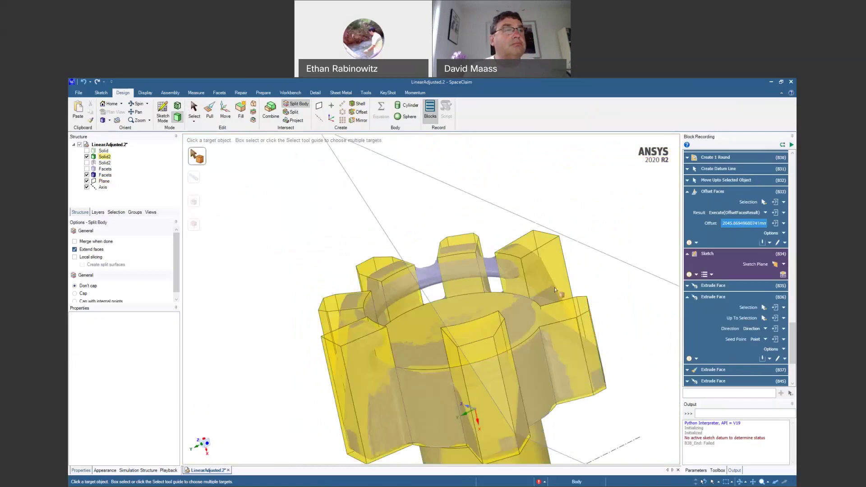
scroll(561, 309, "up", 5)
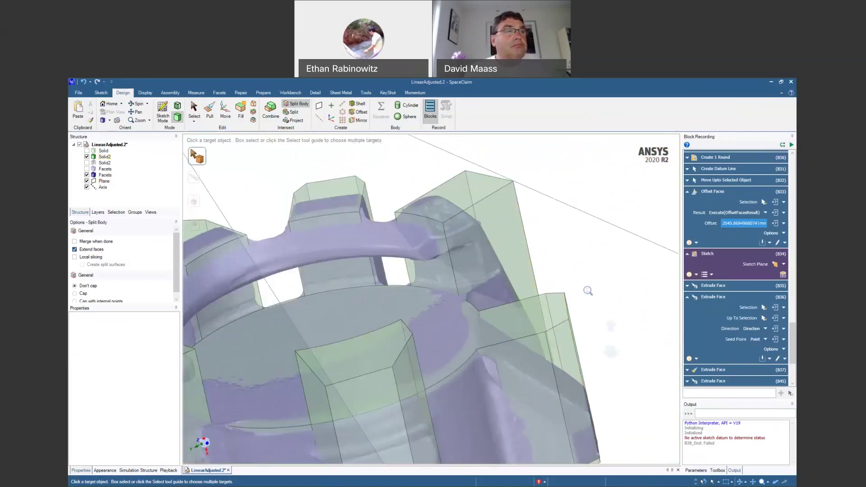
left_click(89, 258)
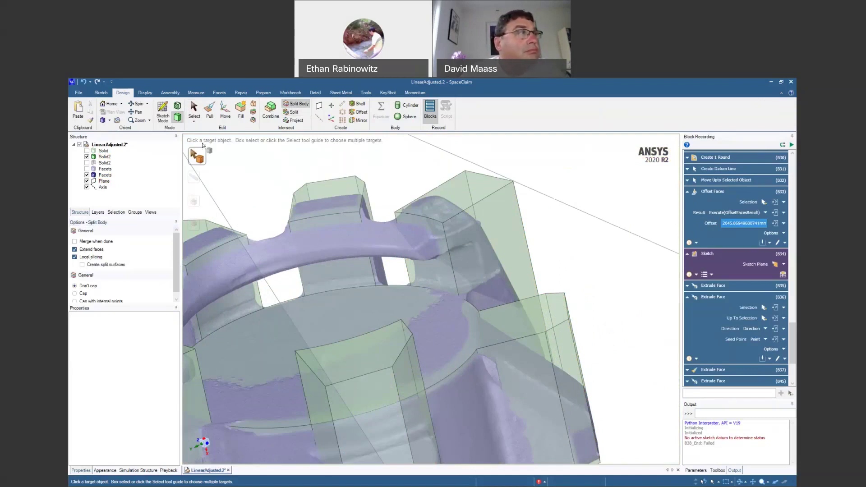
left_click(494, 204)
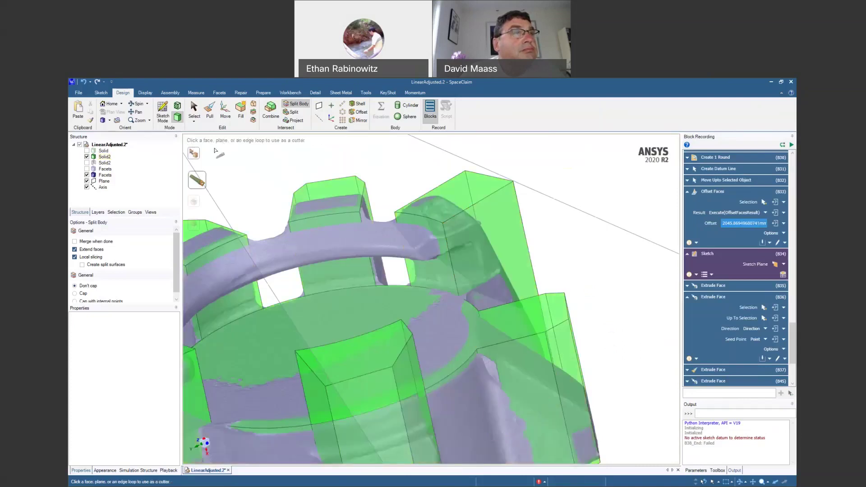
scroll(618, 228, "down", 5)
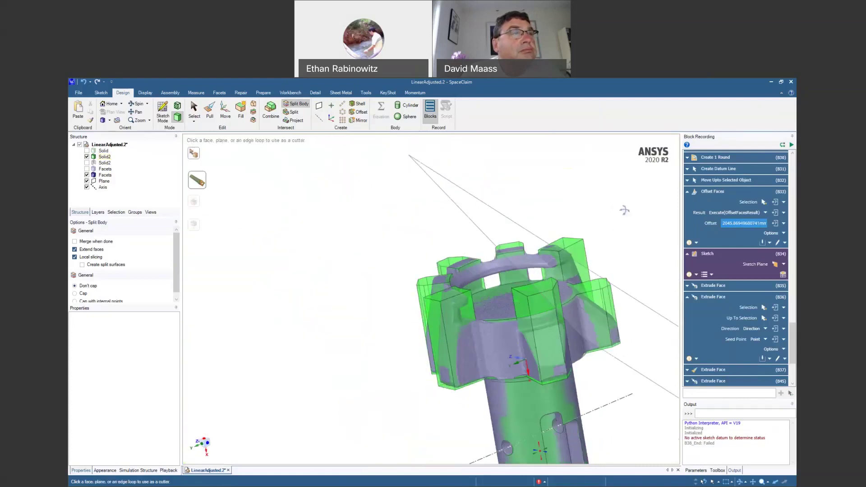
left_click(649, 315)
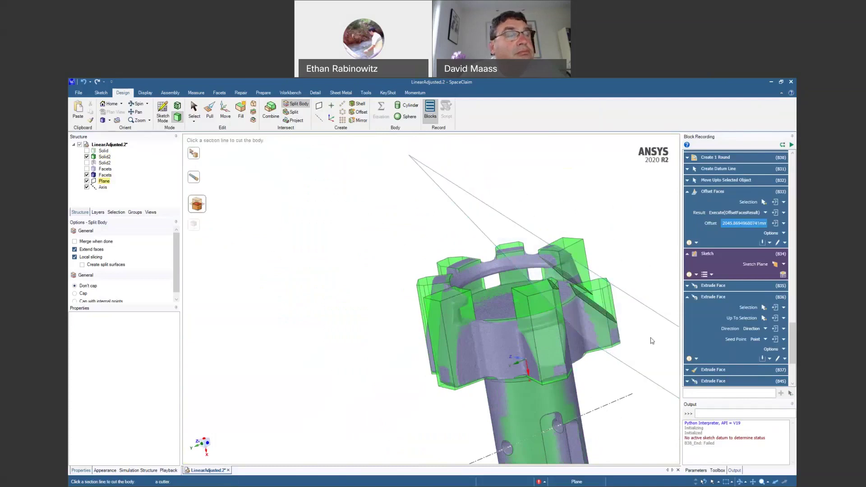
scroll(645, 334, "up", 6)
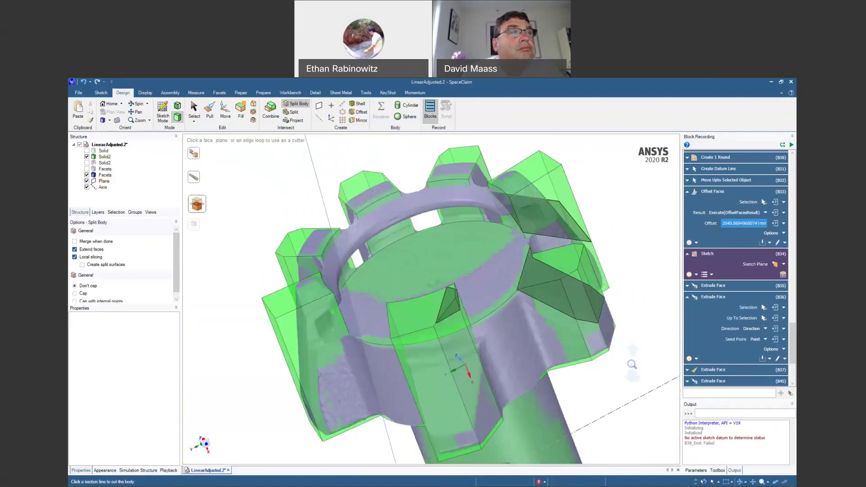
mouse_move(639, 329)
middle_mouse_down()
mouse_move(596, 339)
mouse_move(644, 336)
mouse_move(570, 291)
middle_mouse_up()
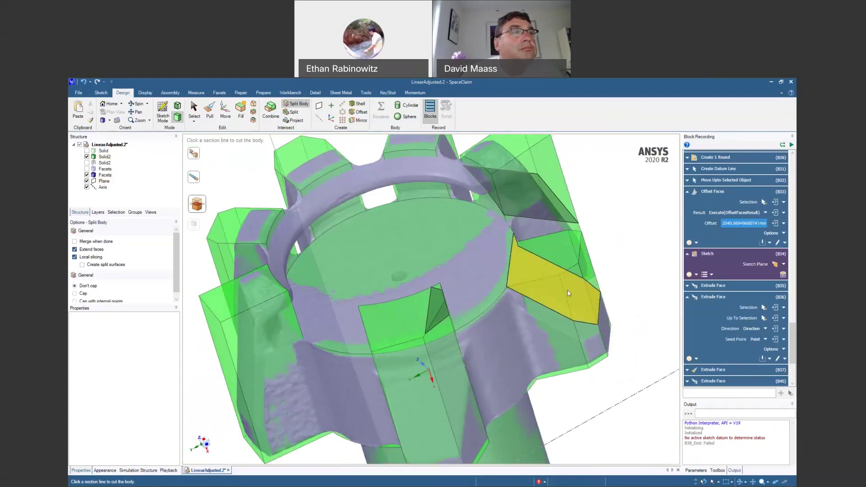
key("Escape")
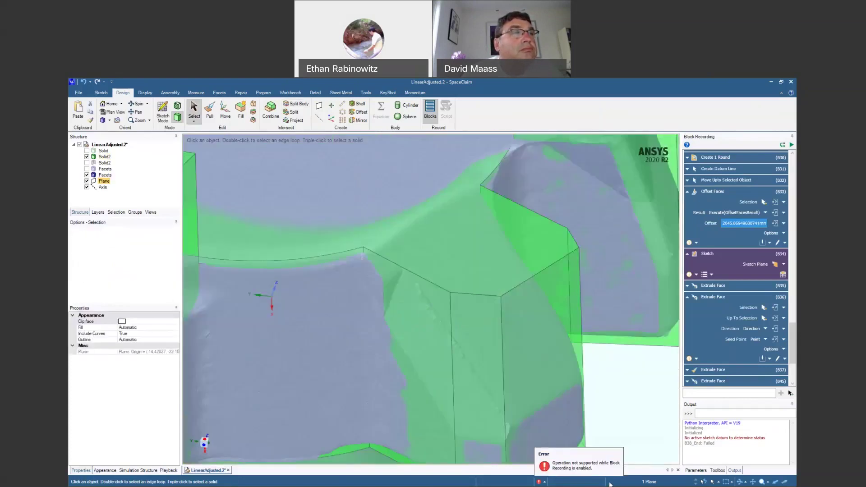
Split the solid with the fitted plane, without local slicing, and remove the wedge above the shortened tooth's slope.
scroll(635, 391, "down", 1)
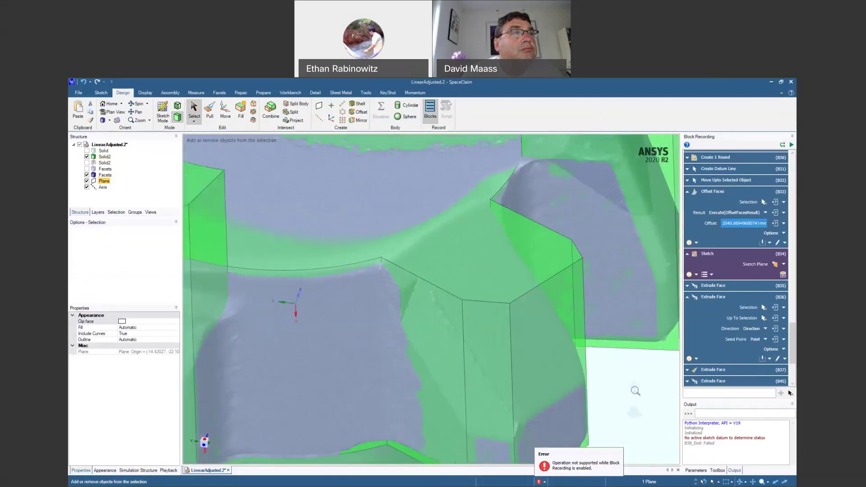
scroll(636, 391, "down", 3)
middle_click_drag(633, 383, 587, 376, "shift")
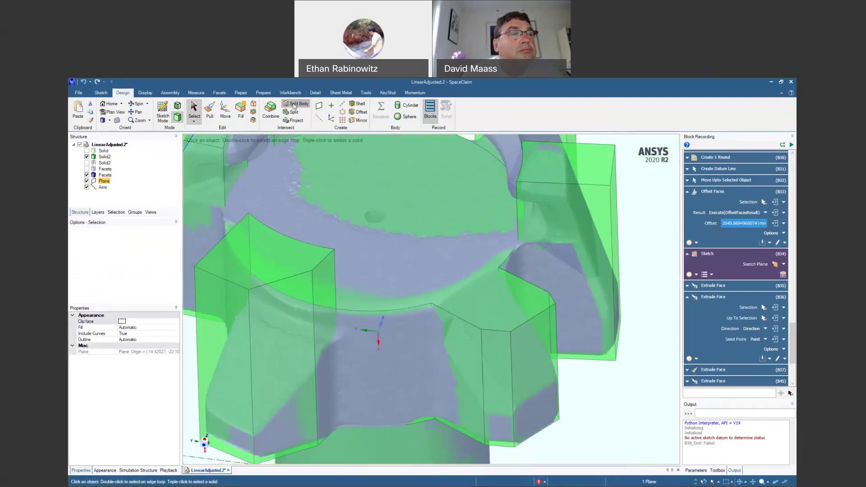
left_click(293, 105)
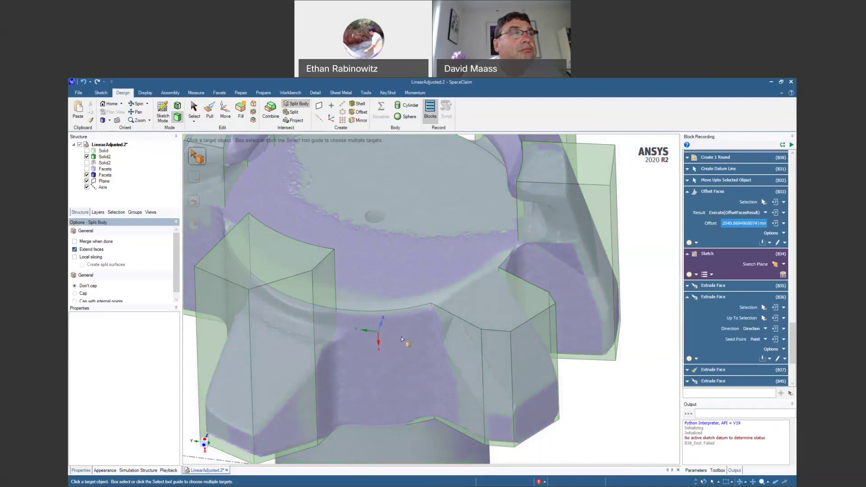
scroll(576, 374, "down", 5)
middle_click_drag(584, 339, 624, 301)
left_click(594, 270)
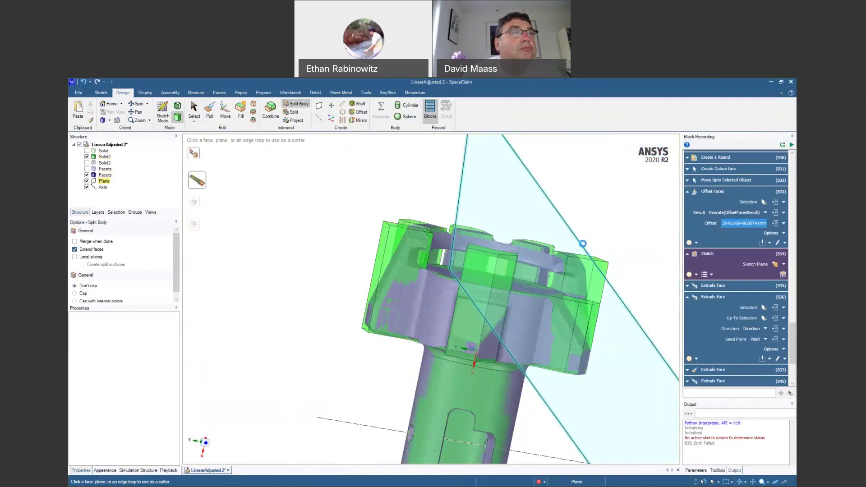
left_click(583, 244)
middle_click_drag(580, 316, 574, 313)
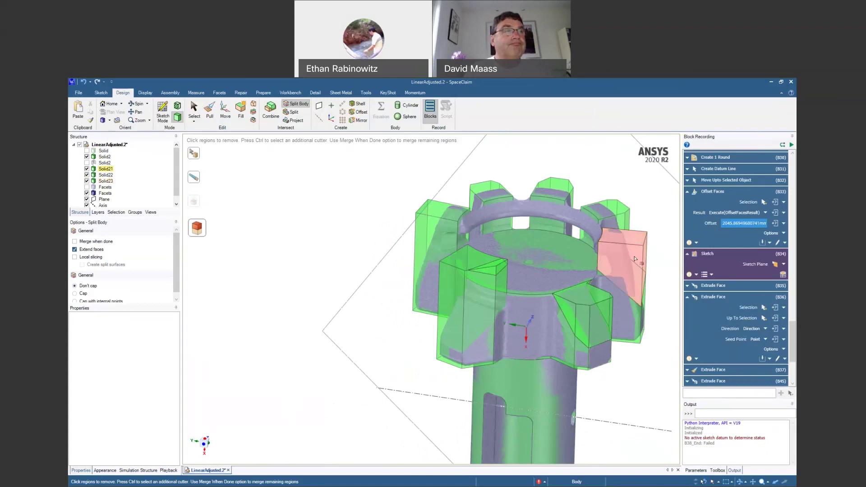
left_click(607, 310)
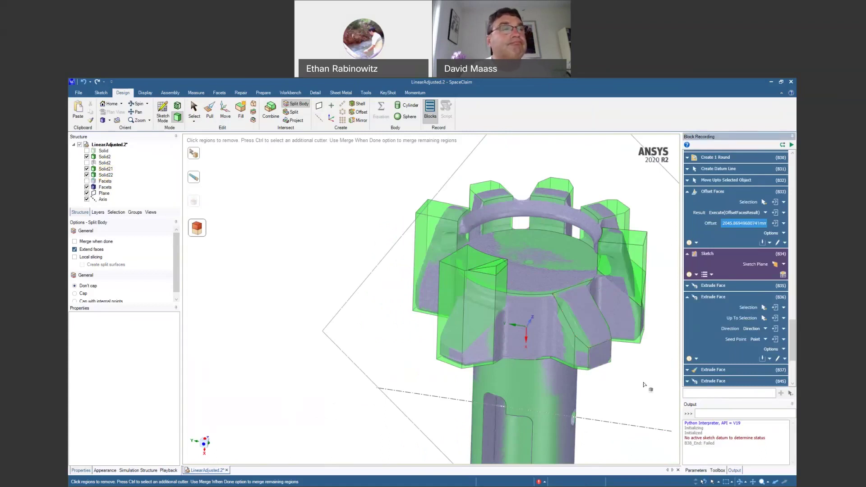
Combine the separated solid pieces of the neighbouring teeth with the main body into one solid.
key("Escape")
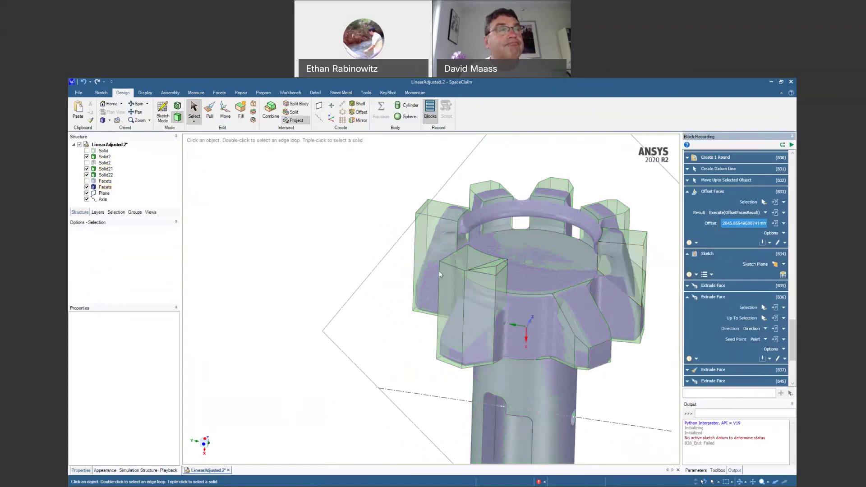
left_click(460, 260)
left_click(492, 272, "ctrl")
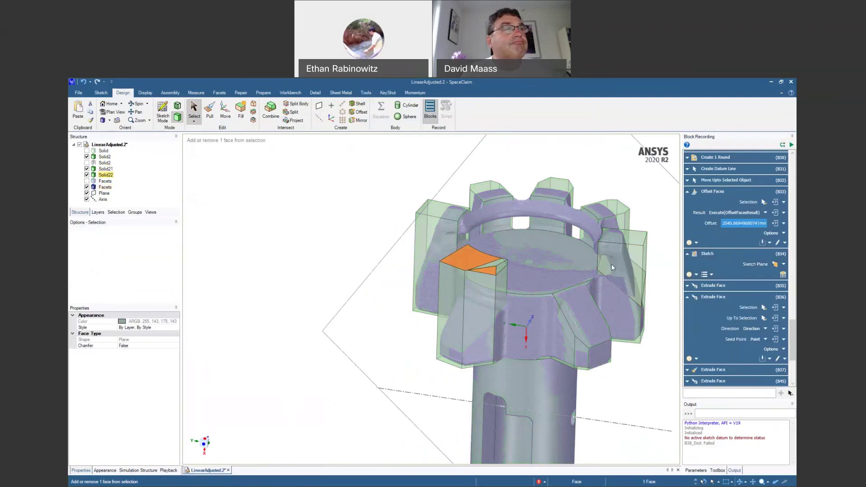
left_click(619, 253, "ctrl")
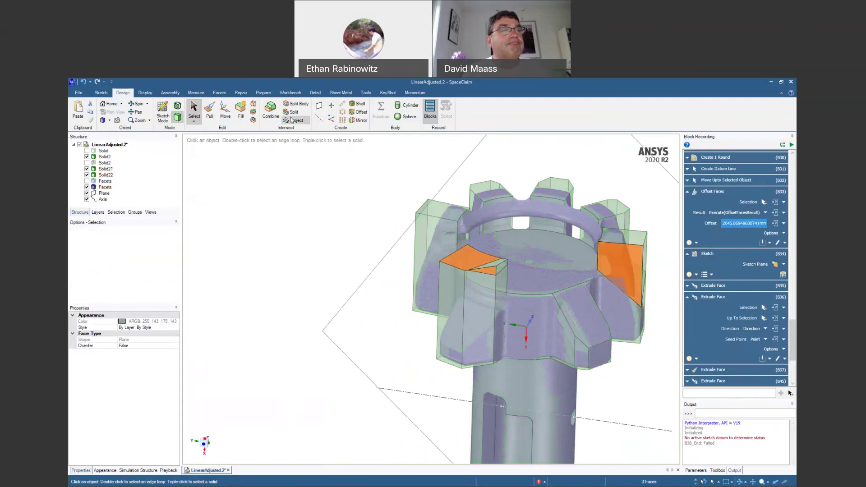
key("i")
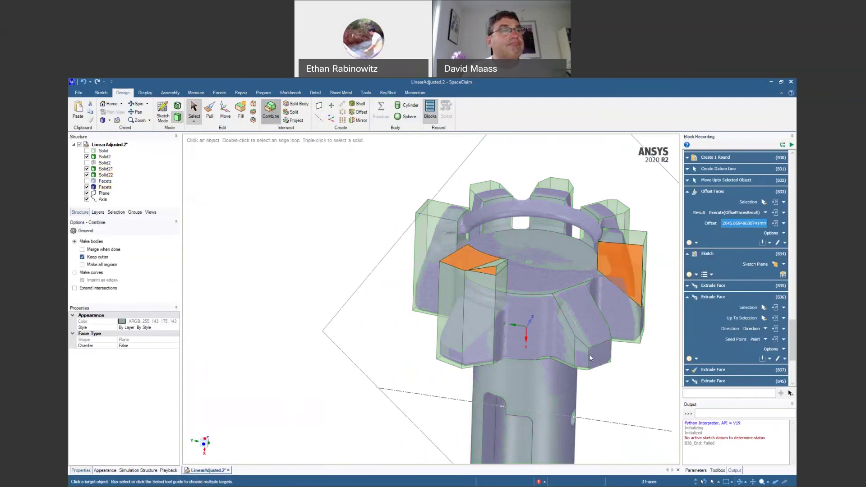
left_click(623, 398)
middle_click_drag(623, 398, 502, 349)
left_click(501, 349)
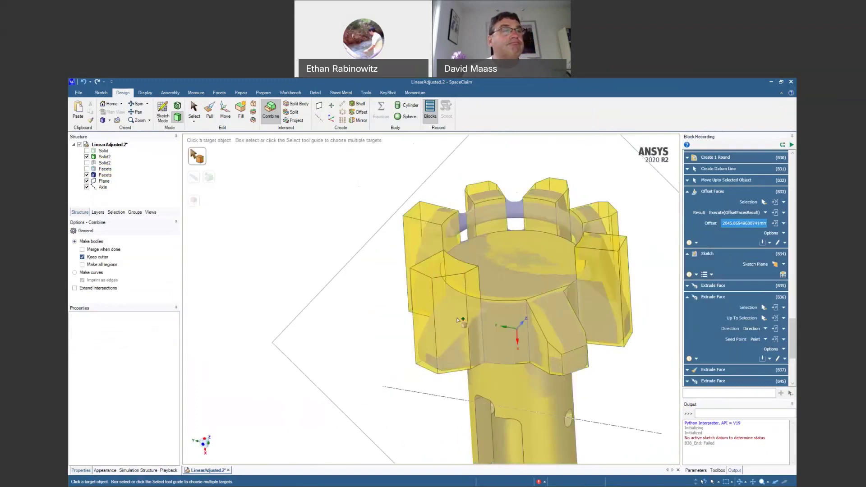
scroll(441, 358, "up", 3)
key("Escape")
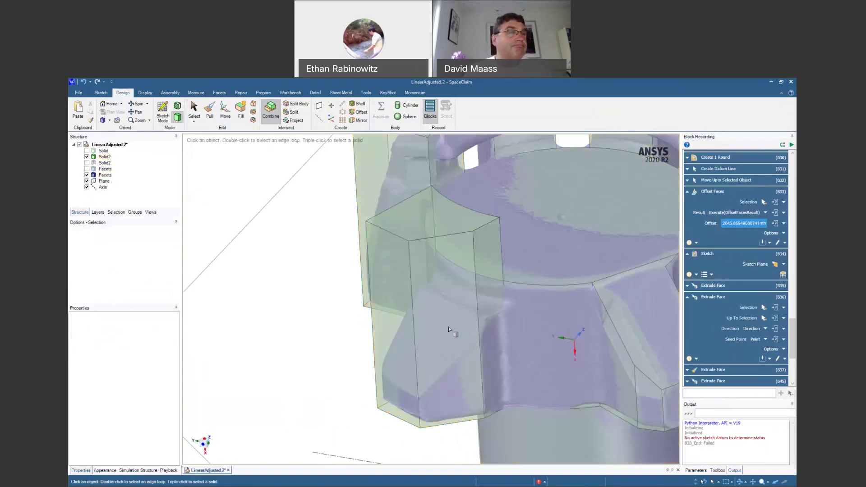
Check the angle between the two opposite side faces of the full-height tooth.
left_click(489, 280)
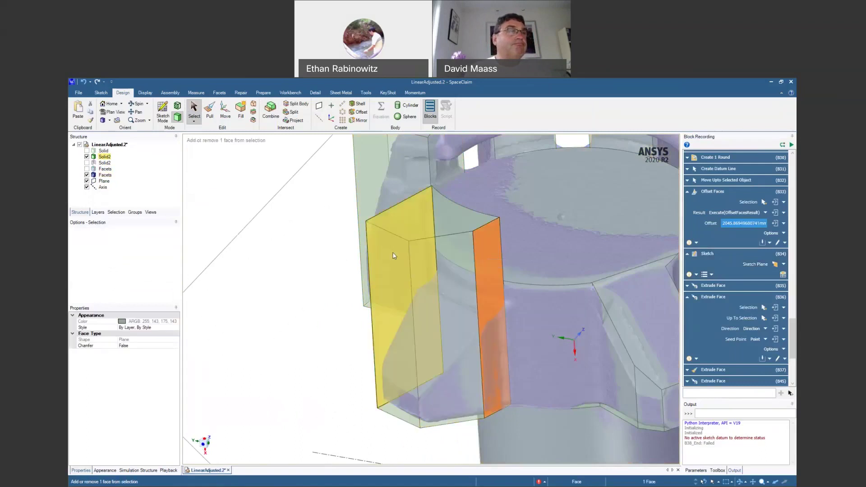
left_click(402, 270, "ctrl")
middle_click_drag(402, 270, 523, 356)
Try to chamfer two adjoining side edges of the shortened tooth's slope up to a point on the scanned facets.
mouse_move(644, 365)
middle_mouse_down()
mouse_move(522, 356)
mouse_move(501, 292)
mouse_move(480, 267)
mouse_move(508, 293)
mouse_move(506, 333)
middle_mouse_up()
scroll(522, 355, "up", 5)
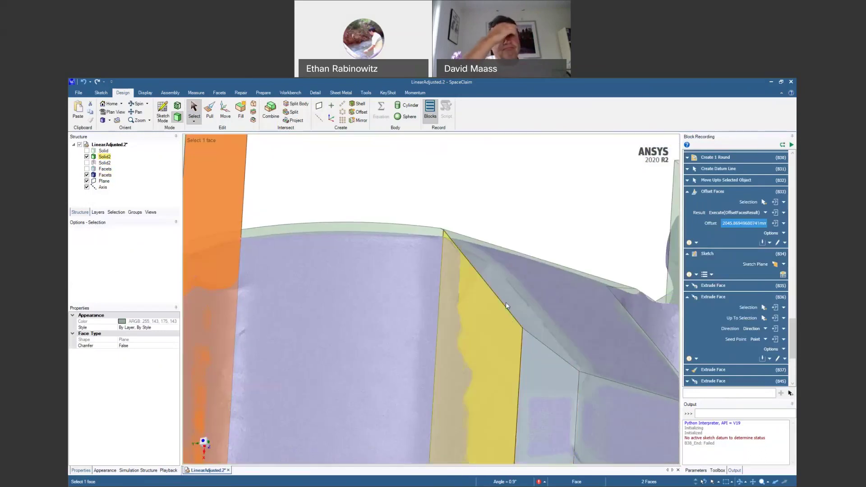
key("p")
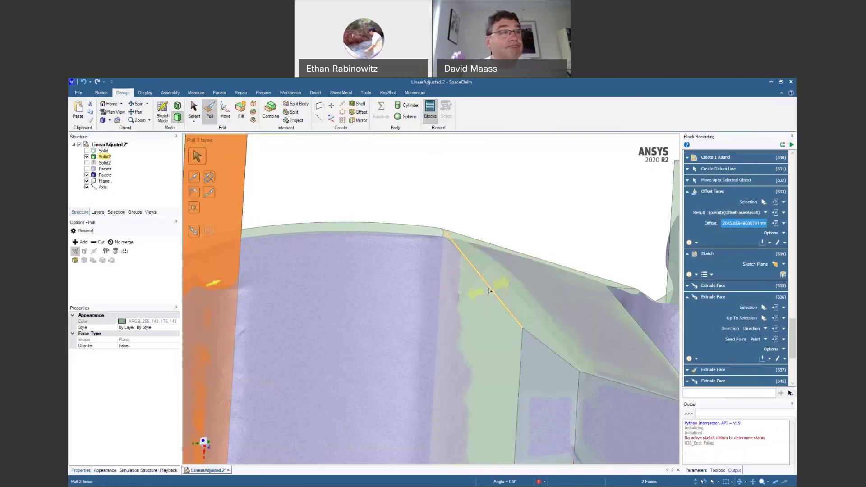
left_click(490, 290)
middle_click_drag(511, 350, 487, 352)
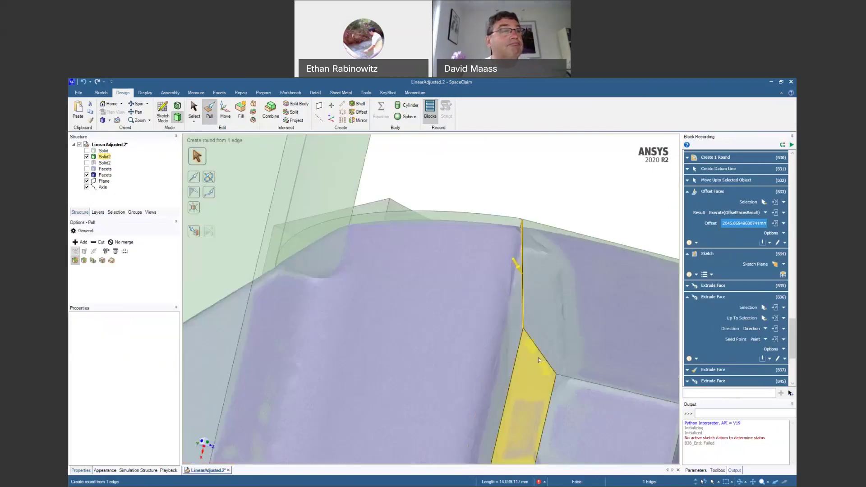
left_click(541, 357, "ctrl")
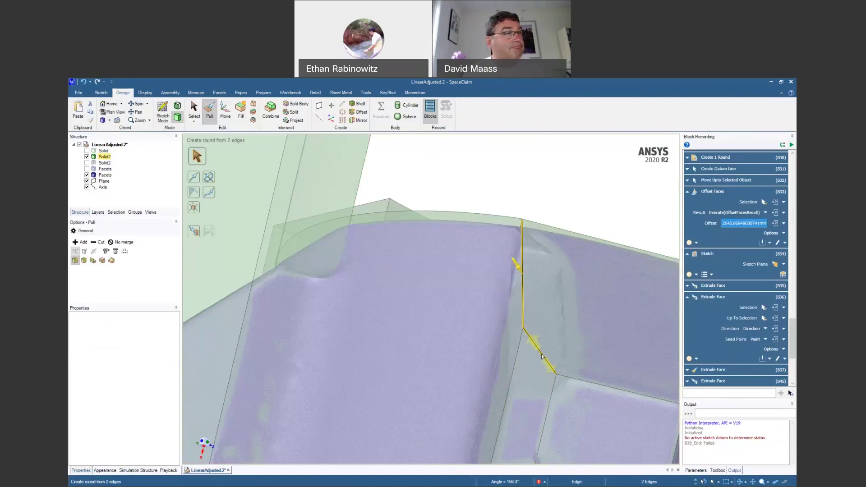
left_click(556, 334)
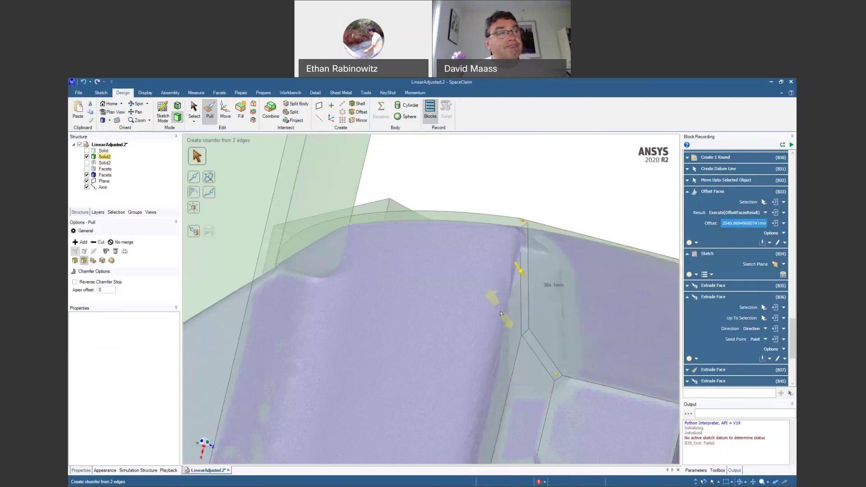
left_click_drag(550, 383, 545, 384)
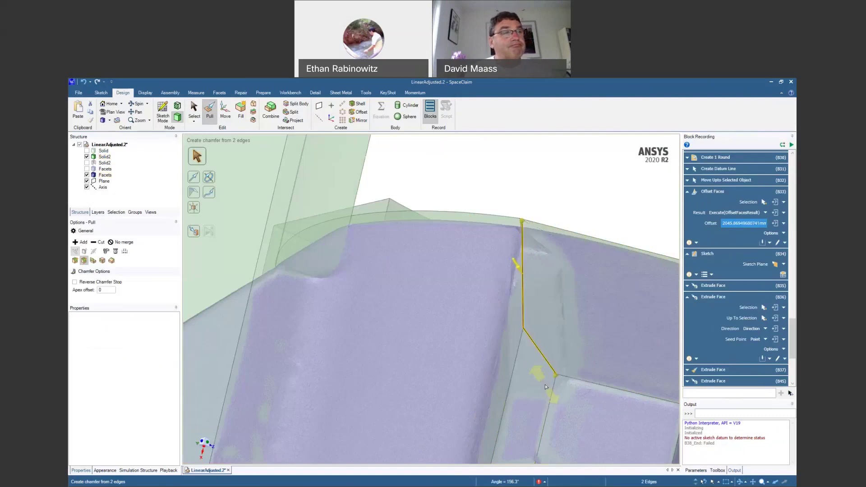
left_click(195, 232)
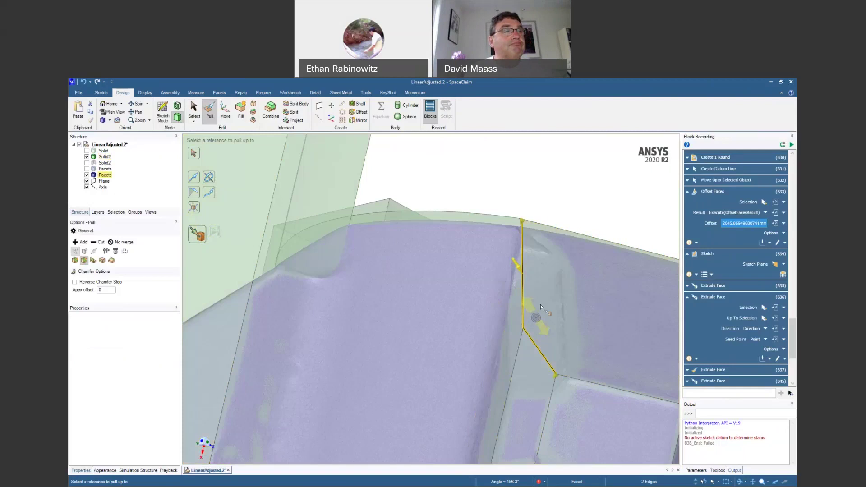
left_click(536, 319)
middle_click_drag(539, 321, 542, 342)
key("Escape")
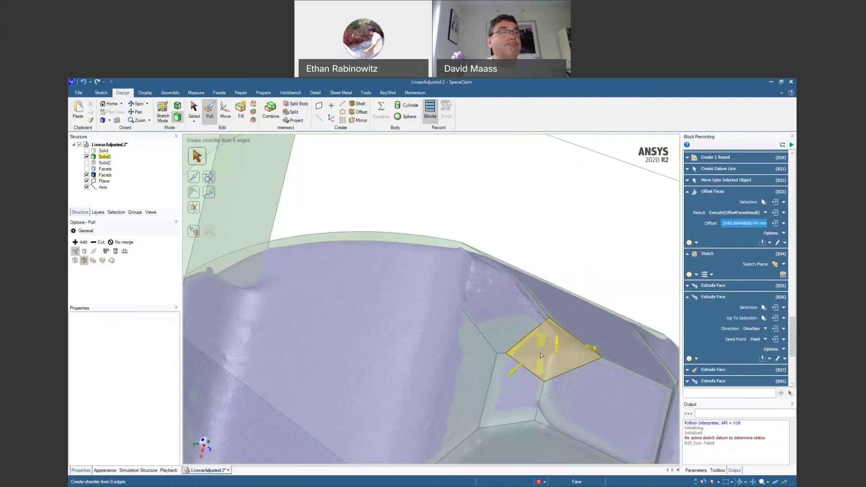
Try to resize the new chamfer face on the shortened tooth, and undo back to before that chamfer.
left_click(542, 341)
scroll(536, 352, "up", 3)
left_click_drag(533, 358, 565, 302)
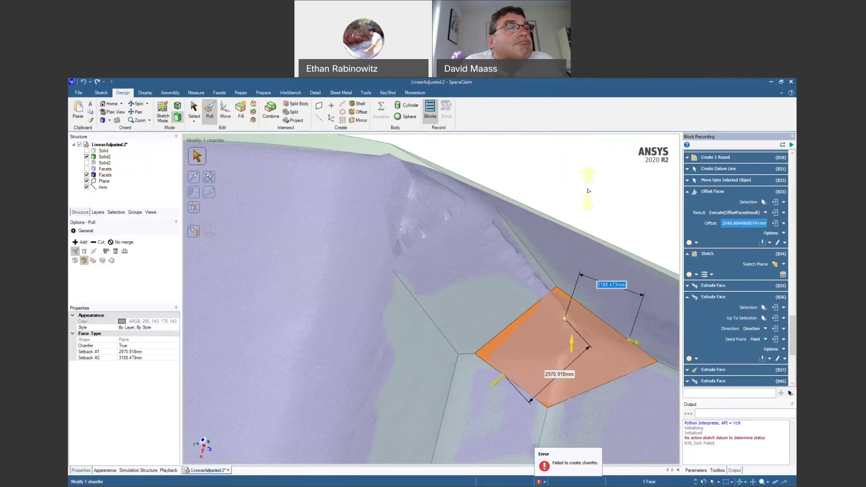
left_click(585, 193)
key("ctrl+z")
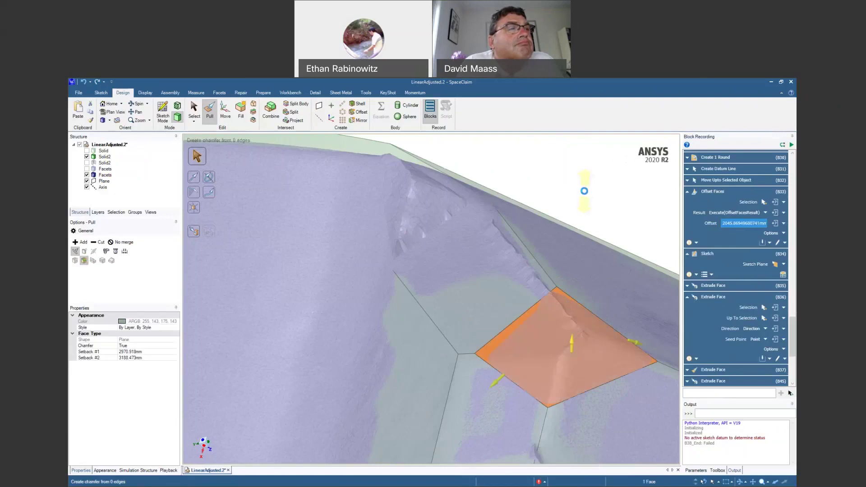
key("ctrl+z")
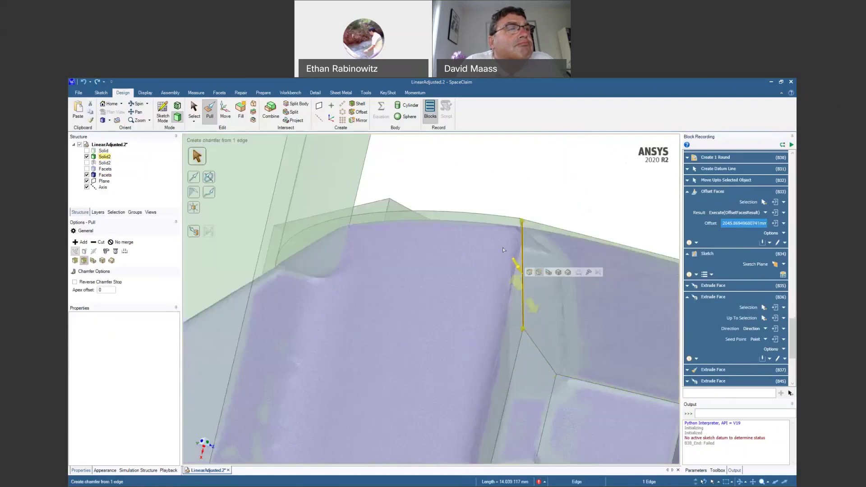
Chamfer only the long side edge of the shortened tooth's slope up to a point on the scanned facets.
left_click(478, 198)
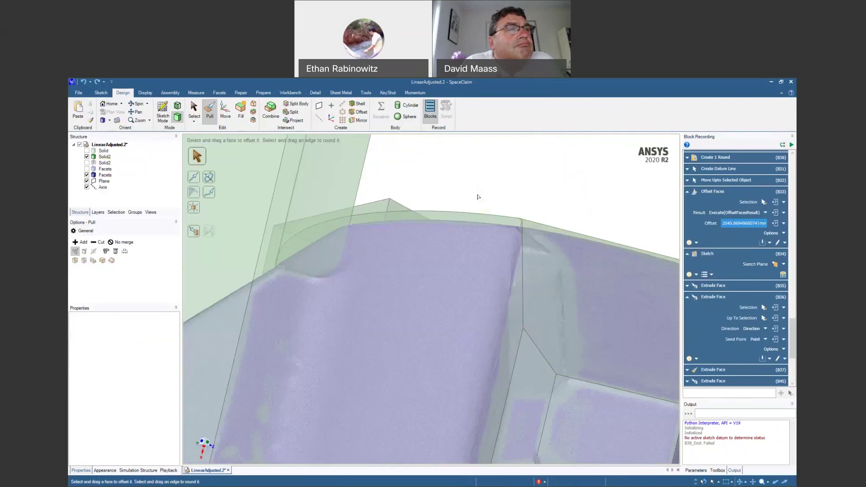
left_click(522, 278)
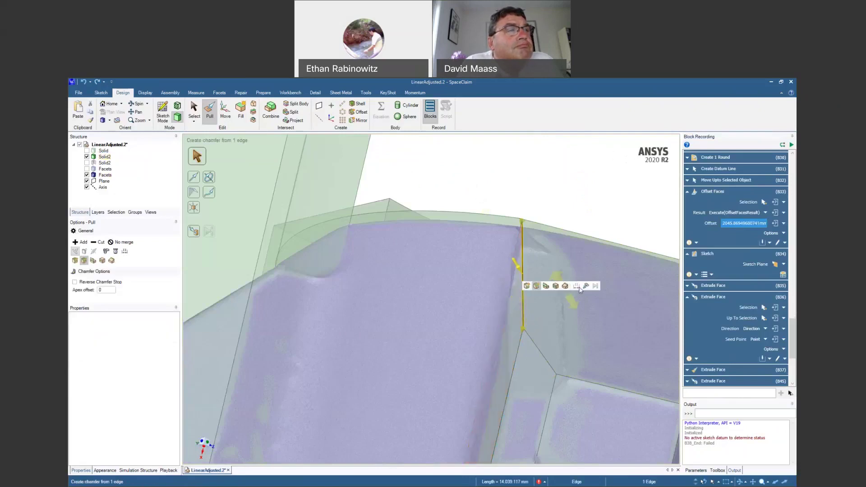
left_click(586, 286)
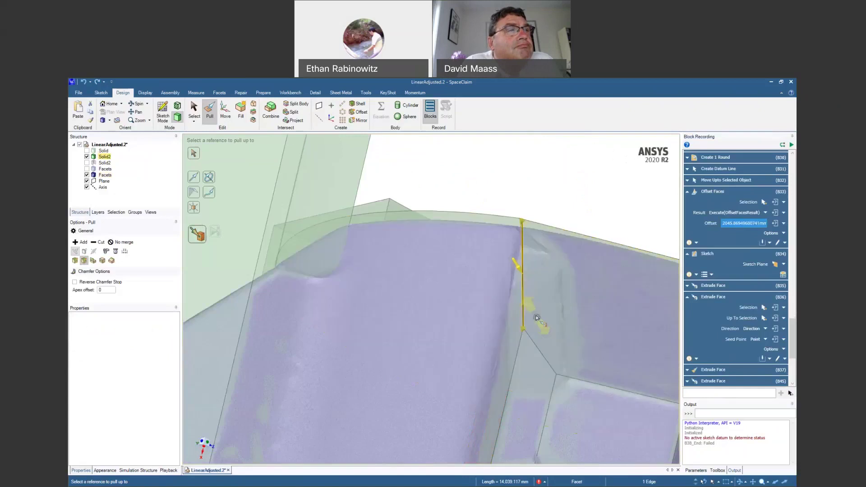
left_click(541, 284)
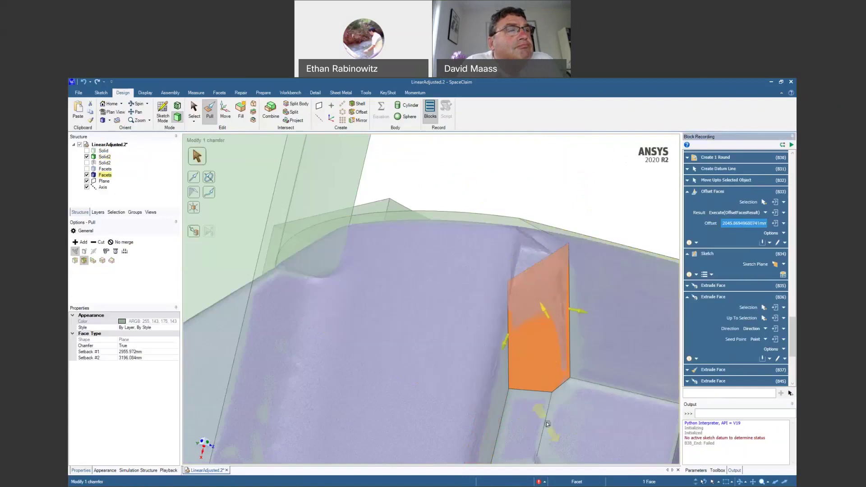
Chamfer the upper end edge of the new chamfer face with a setback of about 6015 mm to follow the scan.
middle_click_drag(520, 272, 492, 243)
scroll(539, 271, "up", 5)
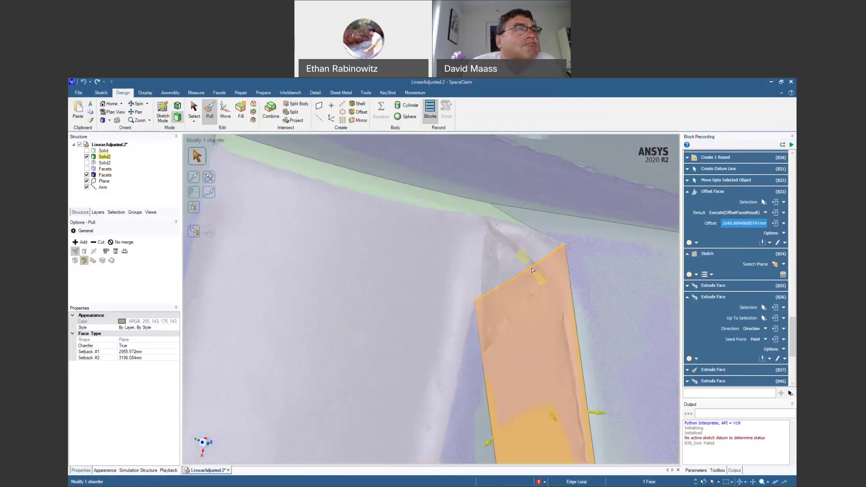
left_click(533, 265)
middle_click_drag(532, 287, 562, 312)
left_click_drag(539, 306, 197, 319)
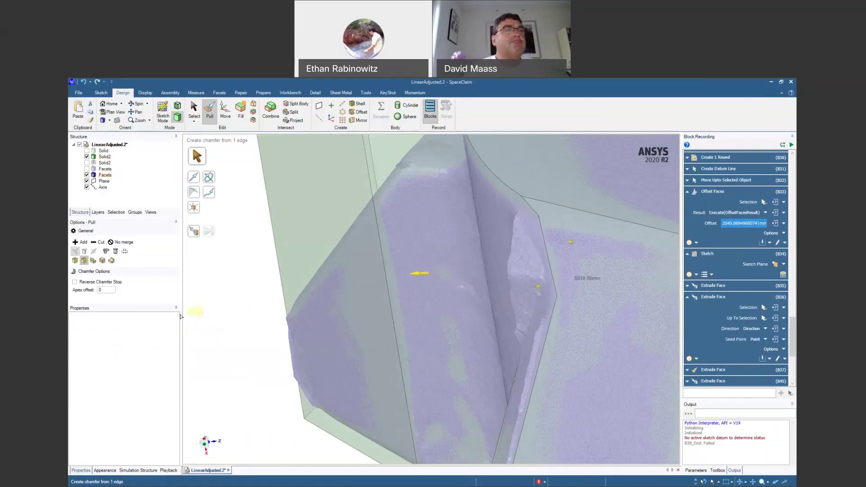
mouse_move(535, 312)
middle_mouse_down()
mouse_move(656, 315)
mouse_move(587, 293)
mouse_move(602, 248)
mouse_move(663, 244)
mouse_move(564, 270)
middle_mouse_up()
scroll(518, 287, "down", 1)
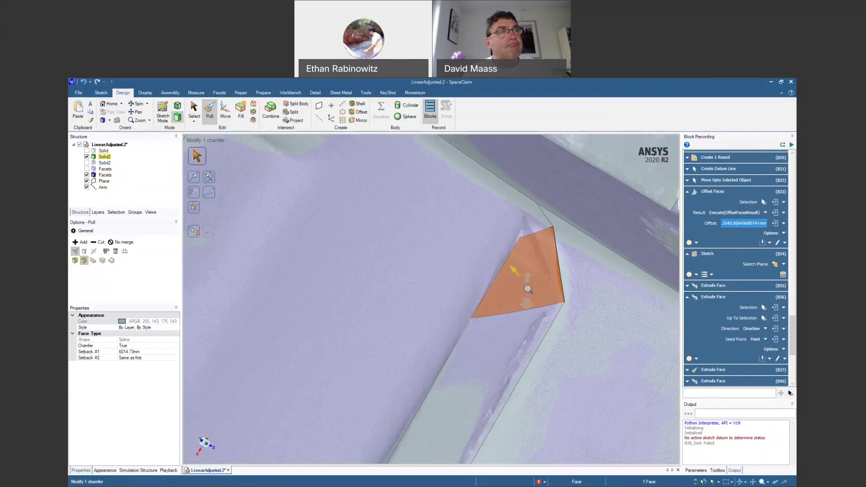
Start a sketch on the mid-plane between the two opposite side faces of the full-height tooth.
scroll(527, 289, "down", 3)
middle_click_drag(470, 280, 424, 217)
scroll(487, 258, "up", 5)
left_click(469, 234)
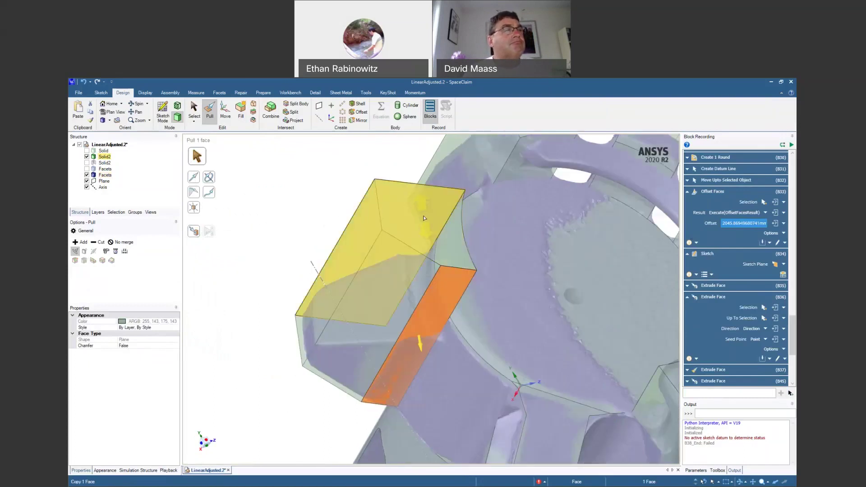
left_click(424, 218, "ctrl")
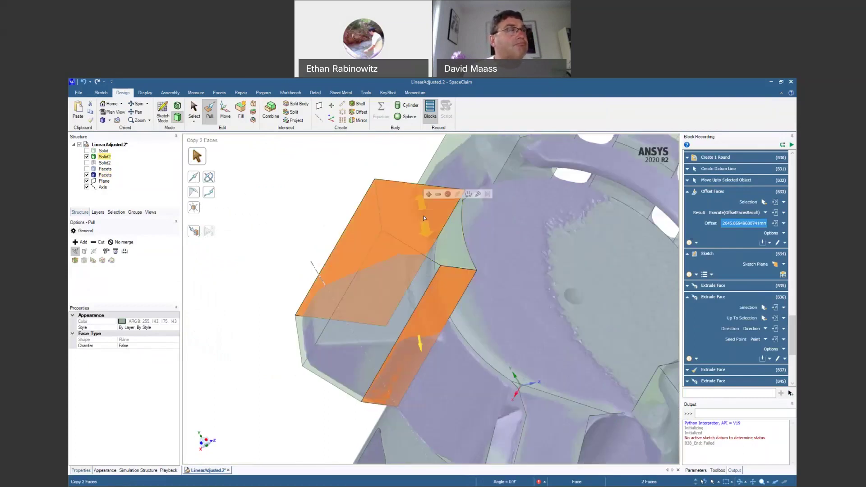
key("f")
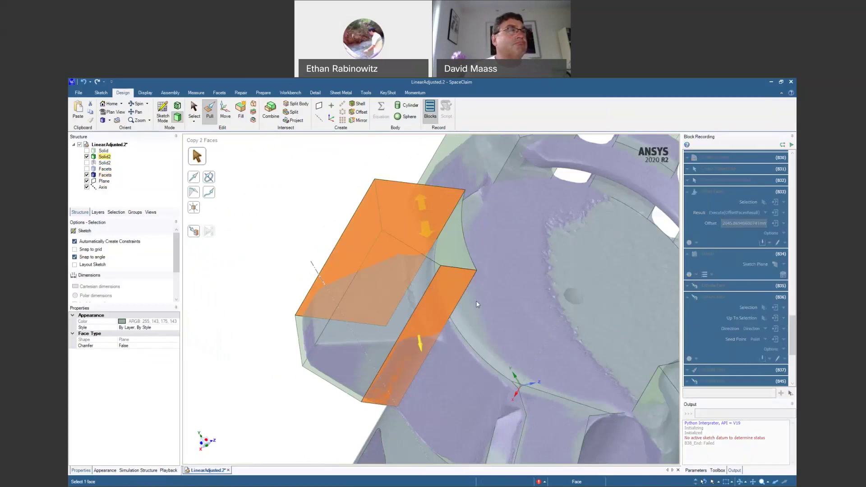
left_click(475, 301)
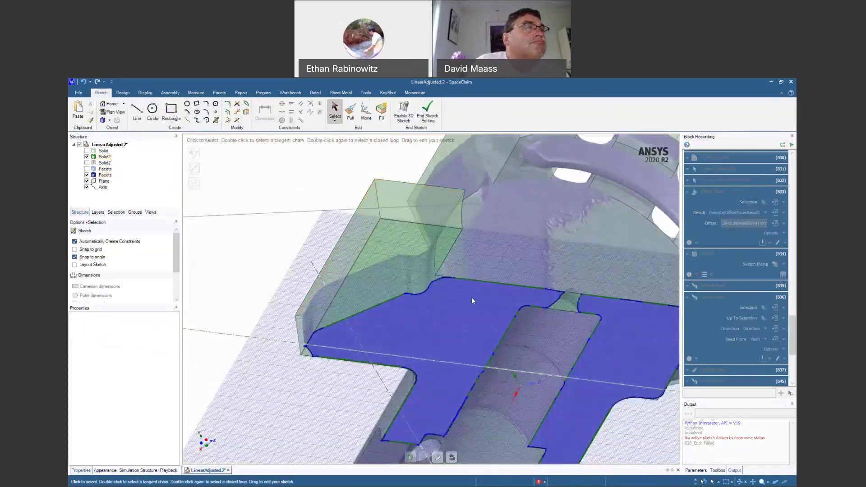
Project the circular rim edge of the hub's end face onto the tooth's mid-plane sketch.
scroll(471, 297, "up", 5)
mouse_move(429, 304)
middle_mouse_down()
mouse_move(476, 312)
mouse_move(444, 279)
middle_mouse_up()
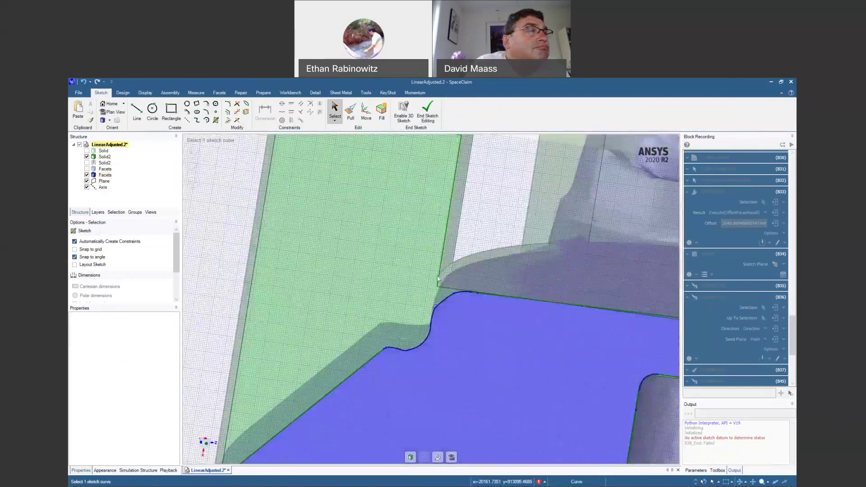
middle_click_drag(425, 338, 436, 270)
mouse_move(480, 314)
middle_mouse_down()
mouse_move(523, 311)
mouse_move(452, 323)
mouse_move(229, 147)
middle_mouse_up()
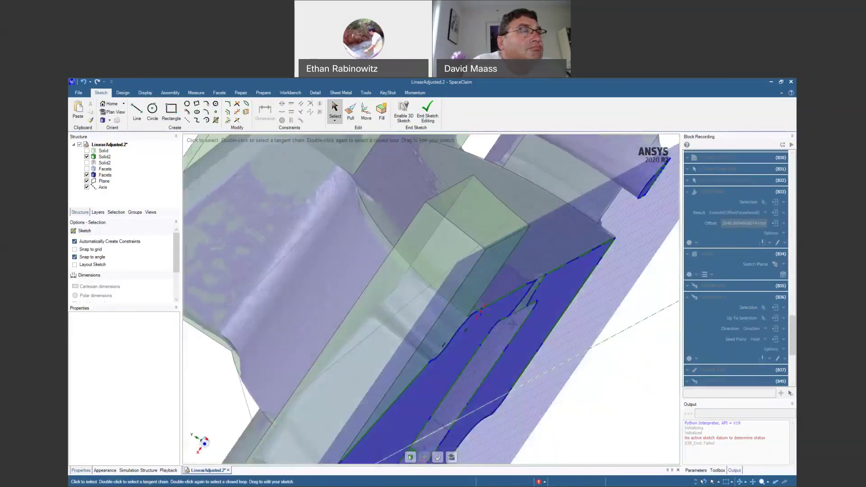
left_click(228, 120)
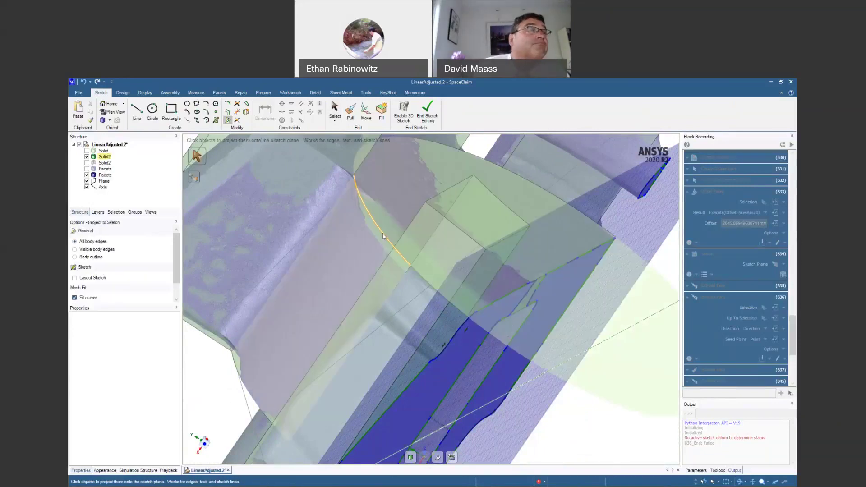
mouse_move(382, 240)
middle_mouse_down()
mouse_move(306, 209)
mouse_move(335, 228)
mouse_move(539, 300)
mouse_move(386, 248)
middle_mouse_up()
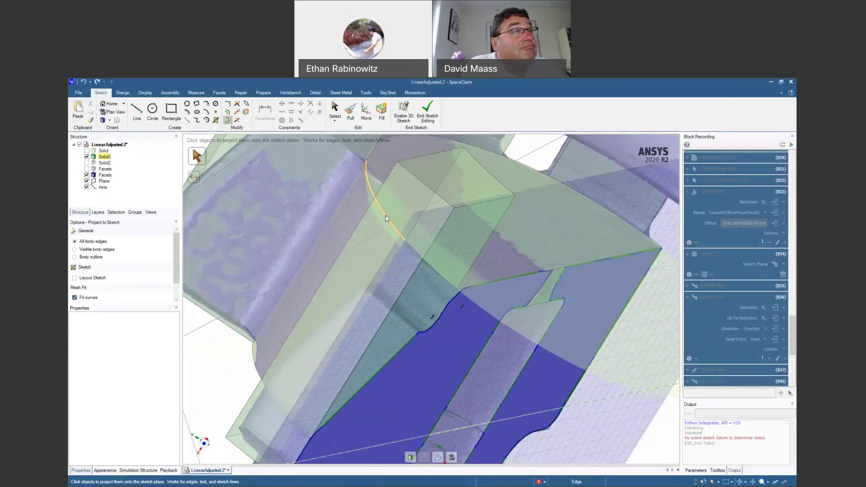
left_click(415, 271)
mouse_move(414, 271)
middle_mouse_down()
mouse_move(387, 267)
mouse_move(392, 260)
mouse_move(400, 280)
middle_mouse_up()
scroll(440, 298, "up", 4)
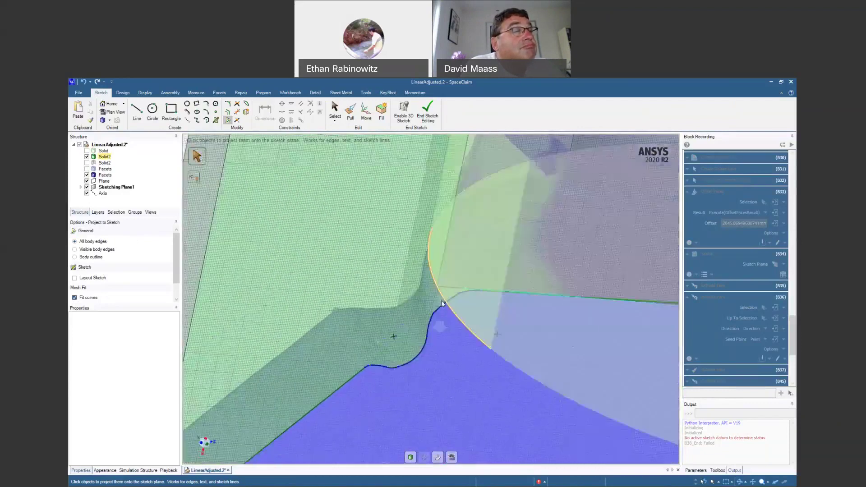
scroll(441, 291, "down", 3)
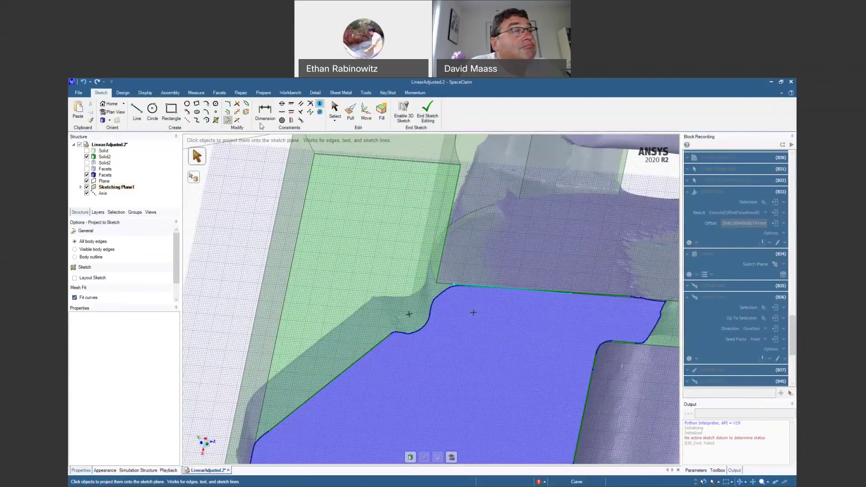
Draw one line continuing the tooth's inner edge below the hub rim and another crossing it along the floor of the scanned notch.
key("l")
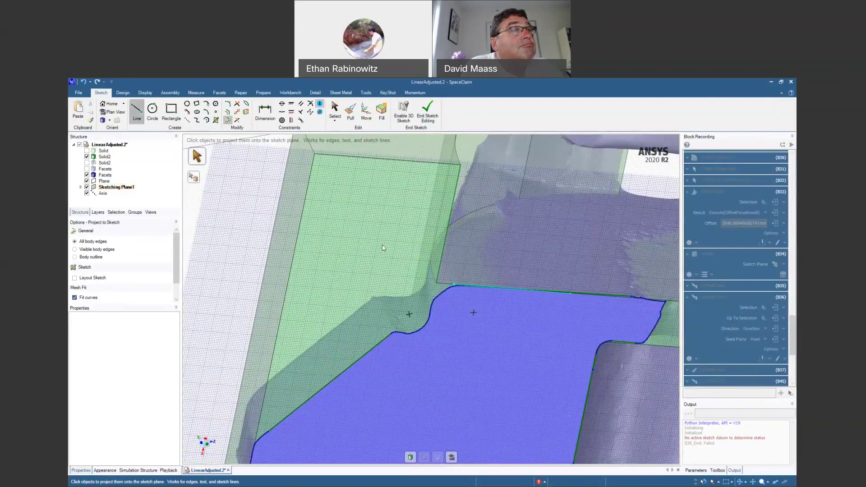
left_click(436, 283)
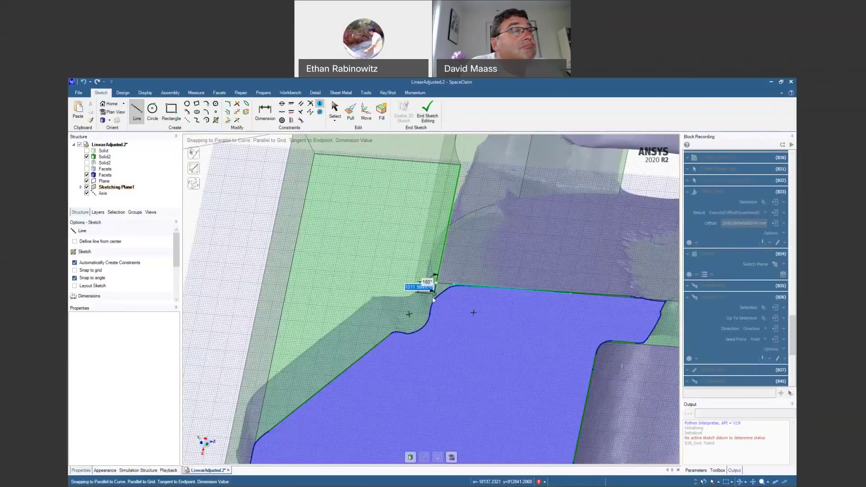
left_click(418, 365)
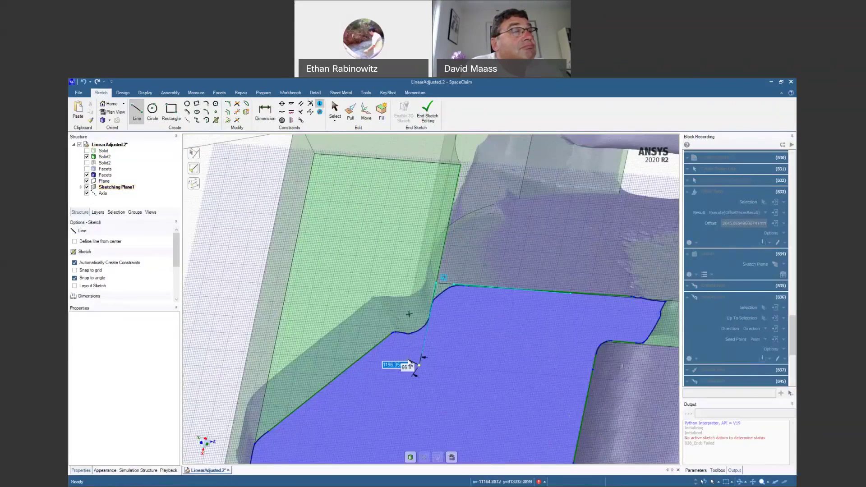
scroll(403, 338, "up", 5)
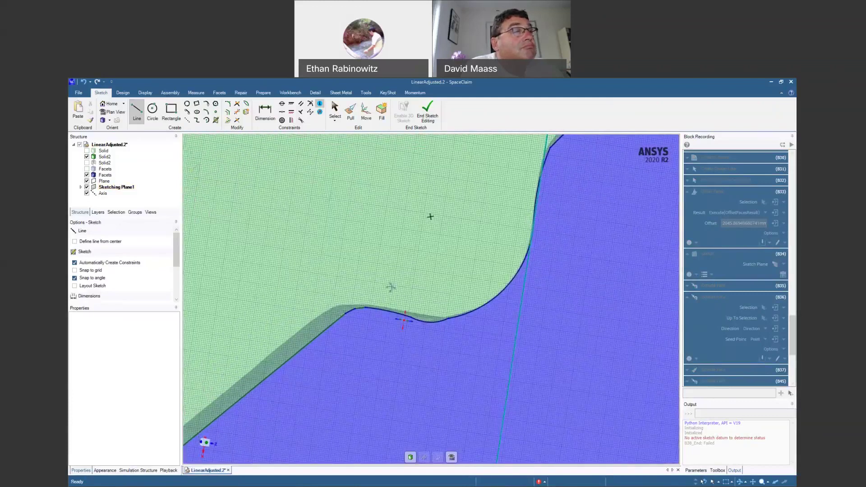
left_click(390, 310)
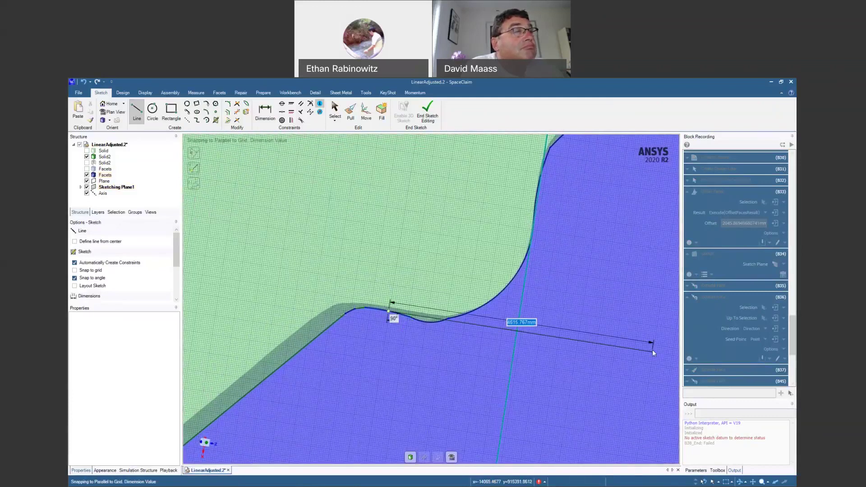
left_click(652, 350)
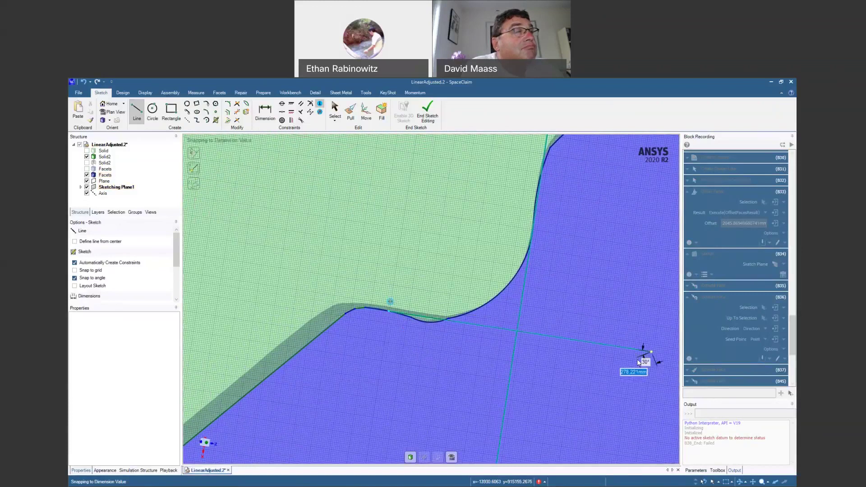
Copy the section curve of the scan's sloped flank into the sketch as a line.
scroll(637, 359, "down", 5)
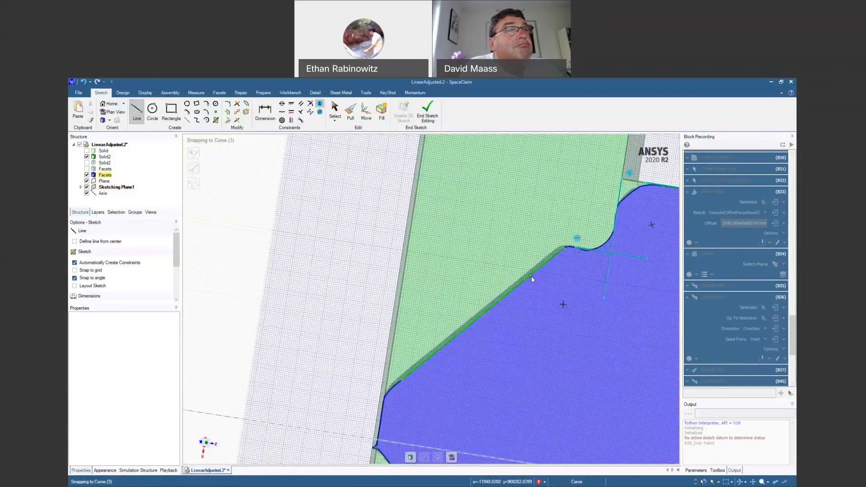
key("Escape")
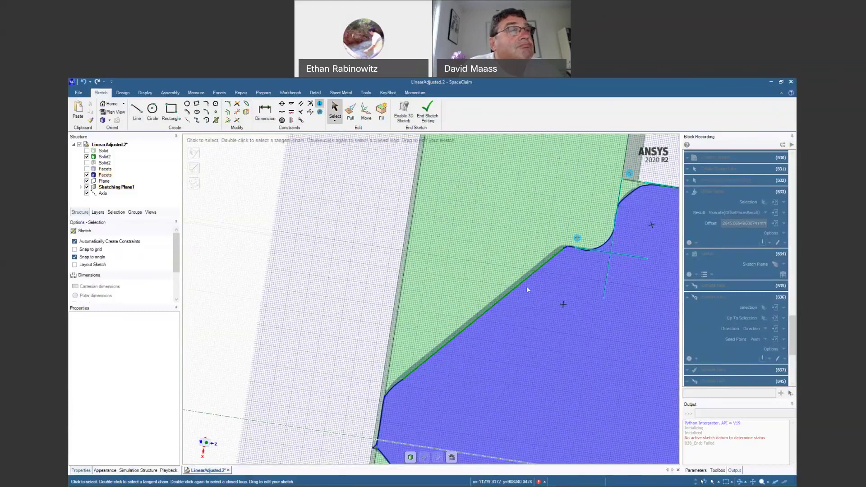
left_click(526, 284)
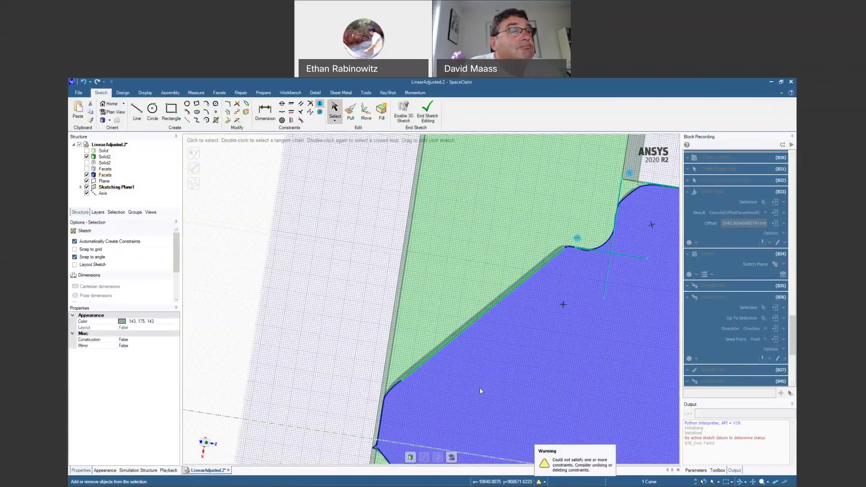
Draw a line from the tooth's inner tip corner along and past its tip, continuing with a line parallel to the tooth's outer face.
scroll(480, 388, "down", 3)
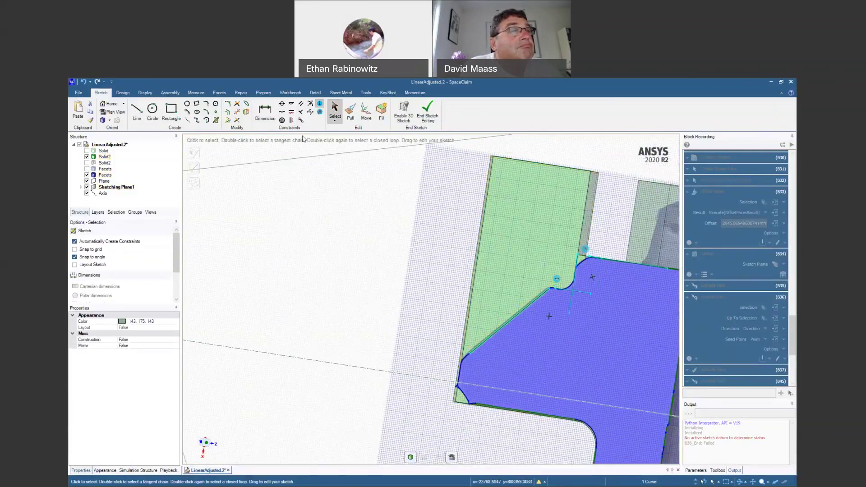
left_click(136, 110)
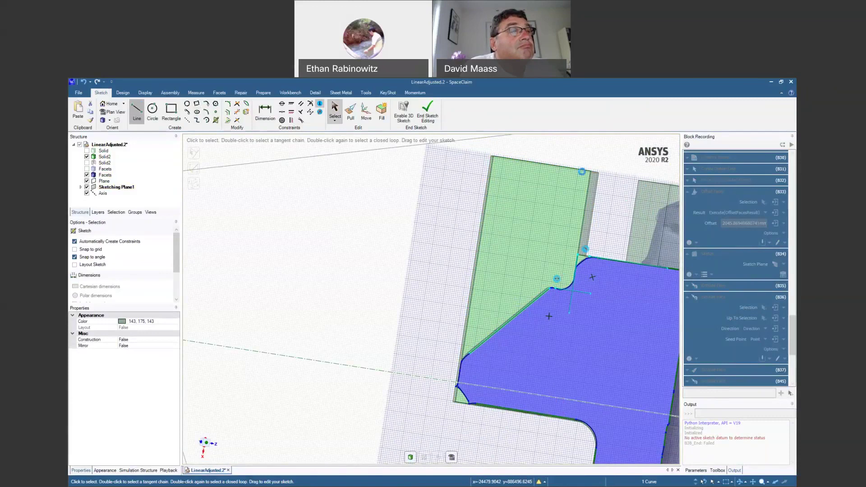
left_click(587, 177)
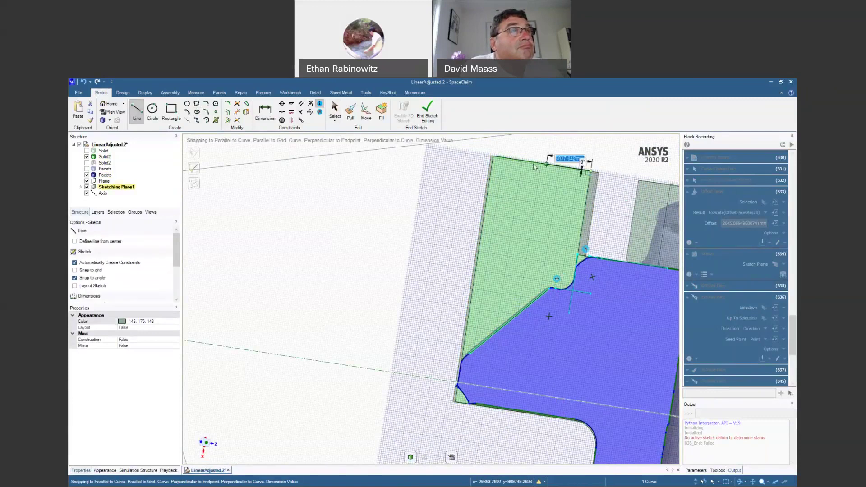
left_click(444, 148)
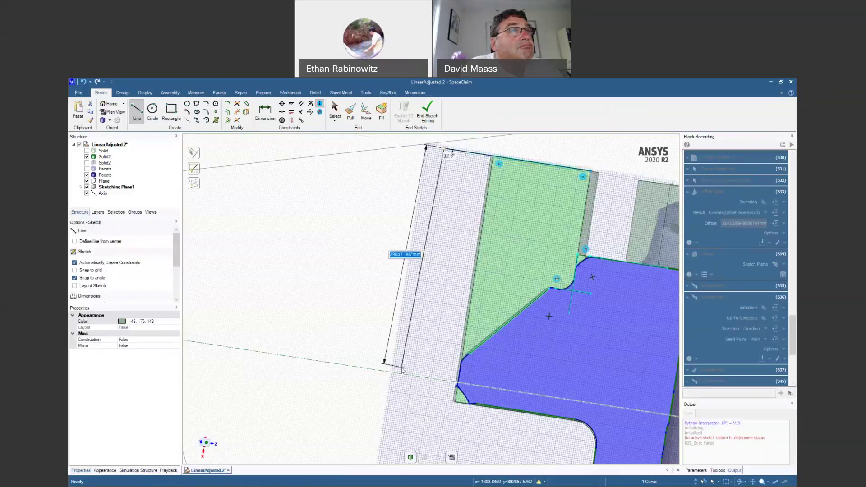
left_click(406, 398)
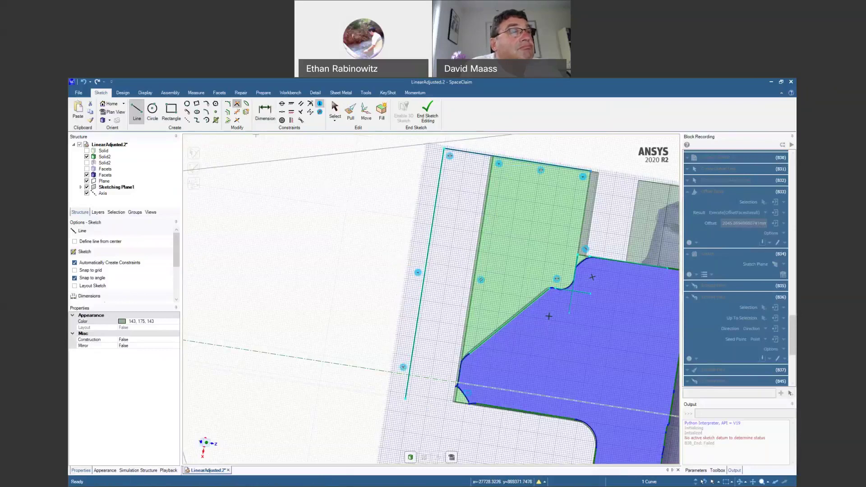
Try to extend the sloped flank line to a corner with the line outside the tooth's outer face.
scroll(475, 348, "up", 4)
left_click(469, 355)
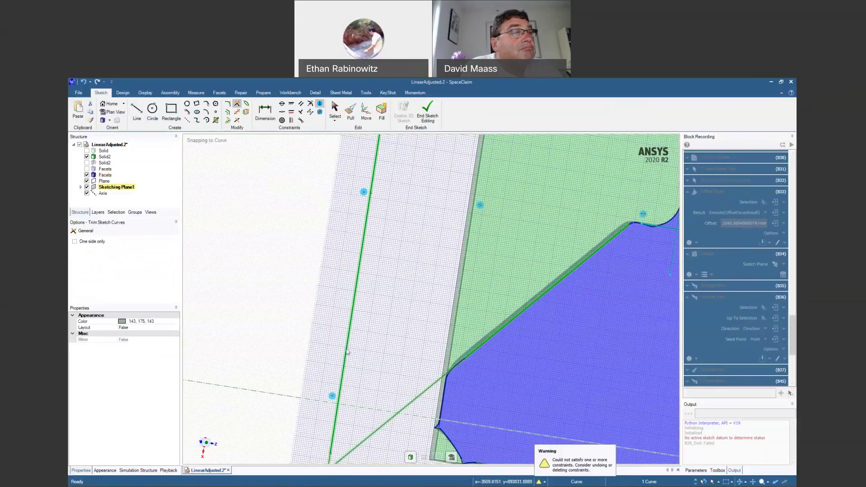
scroll(408, 336, "down", 2)
scroll(410, 323, "down", 2)
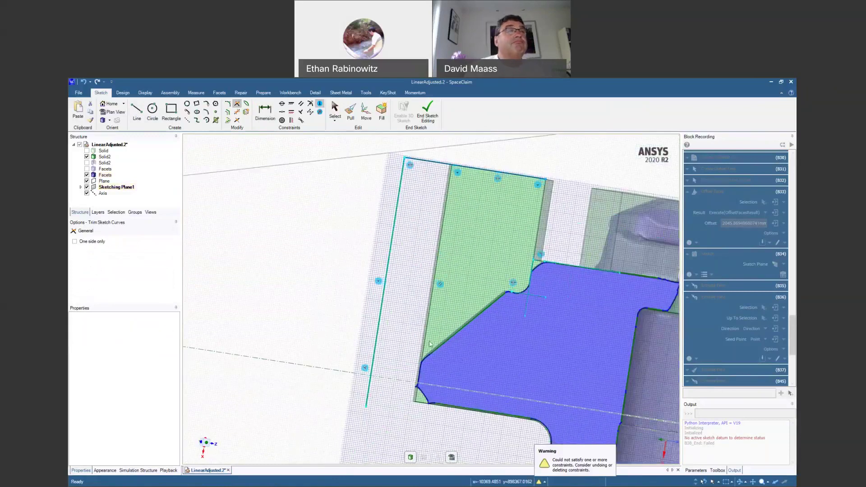
scroll(461, 359, "up", 4)
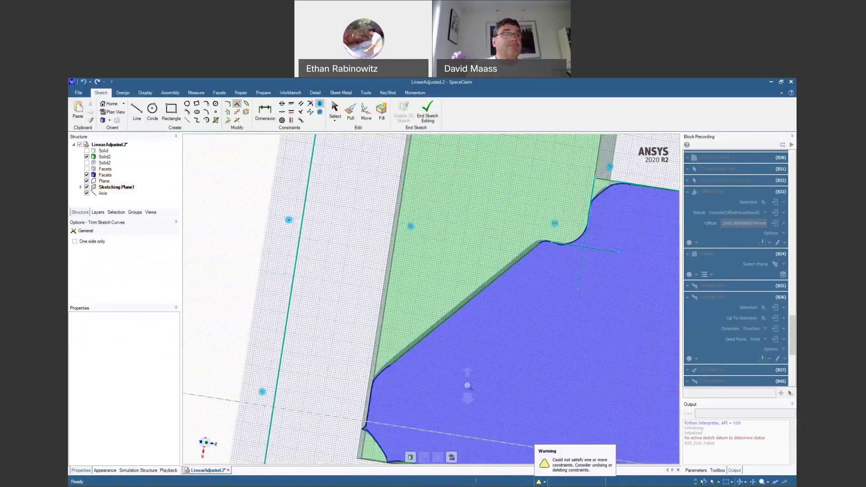
Copy the scan's sloped flank section curve and paste it into the mid-plane sketch as a line.
key("Escape")
left_click(448, 318)
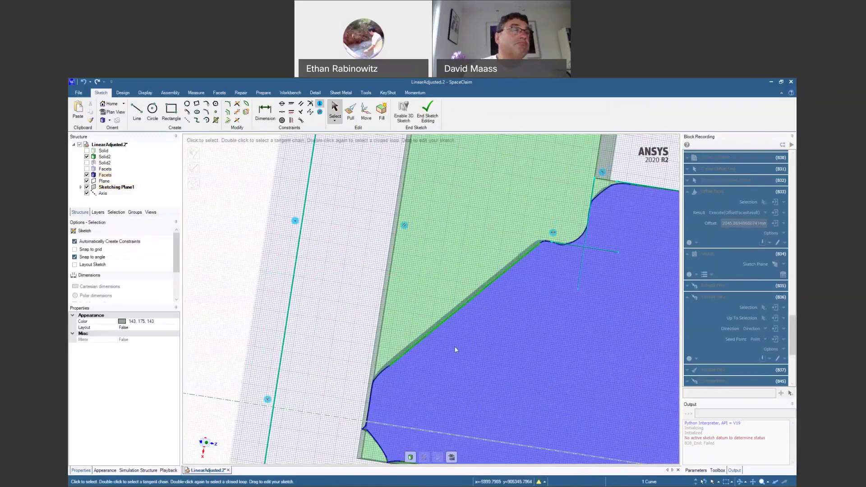
key("ctrl+c")
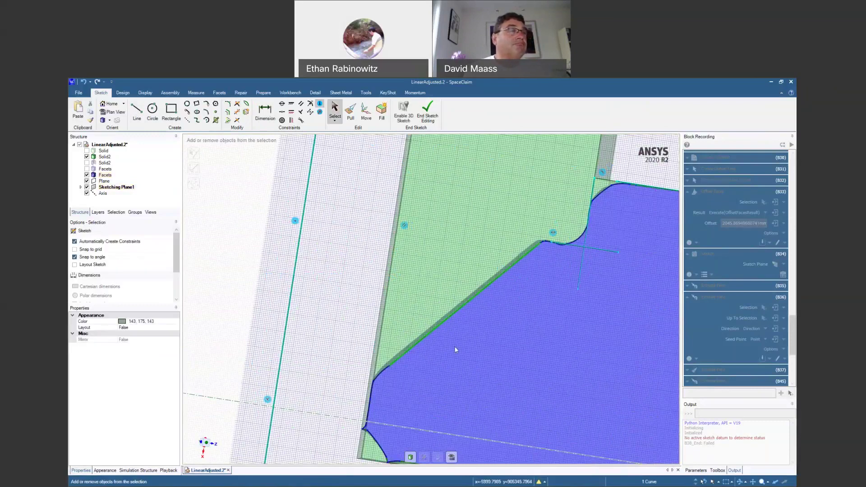
key("ctrl+v")
left_click(454, 347)
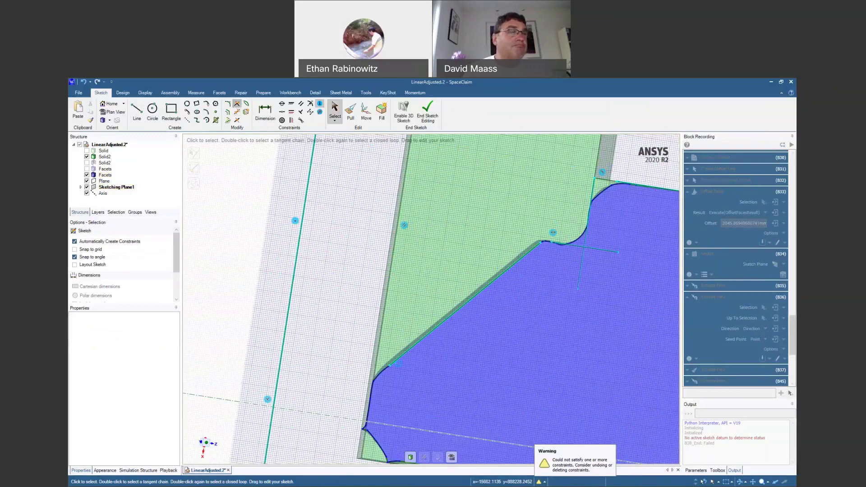
Join the sloped flank line in corners with the line outside the tooth and with the notch floor line.
left_click(237, 104)
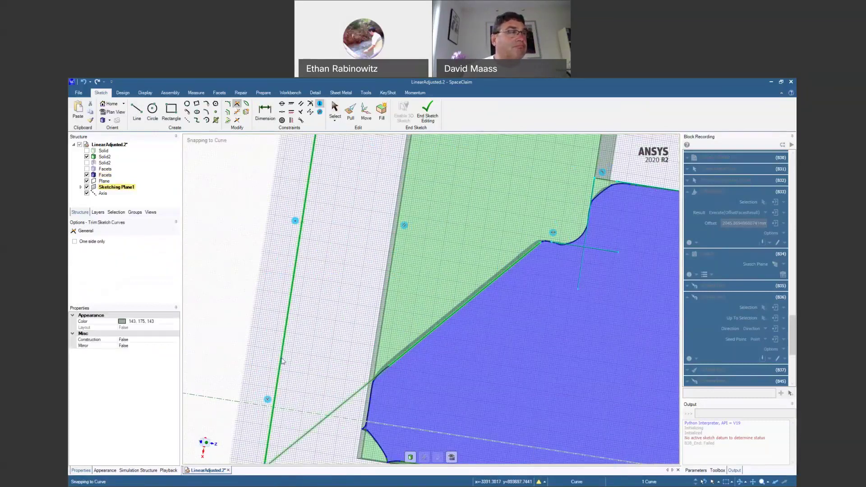
scroll(586, 253, "up", 5)
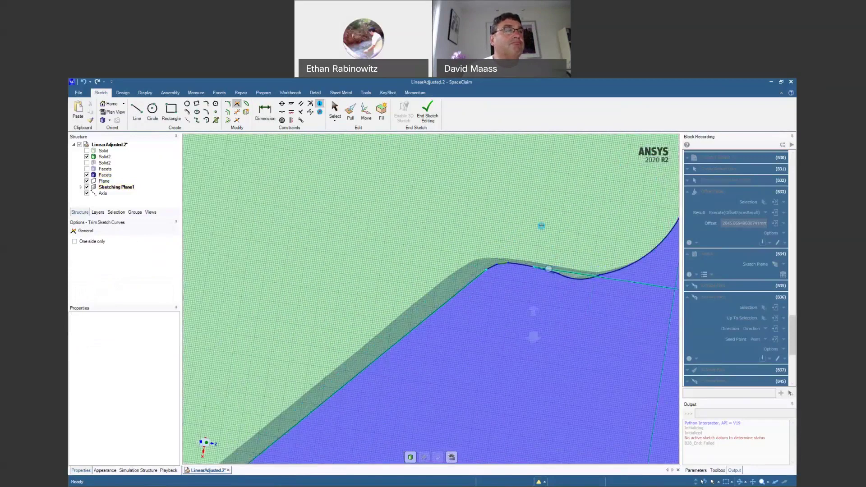
left_click(548, 270)
left_click(478, 277)
Join the notch floor line to the tooth's inner edge line, and extend that line to the tip line to close the profile.
middle_click_drag(551, 297, 396, 344, "shift")
left_click(526, 303)
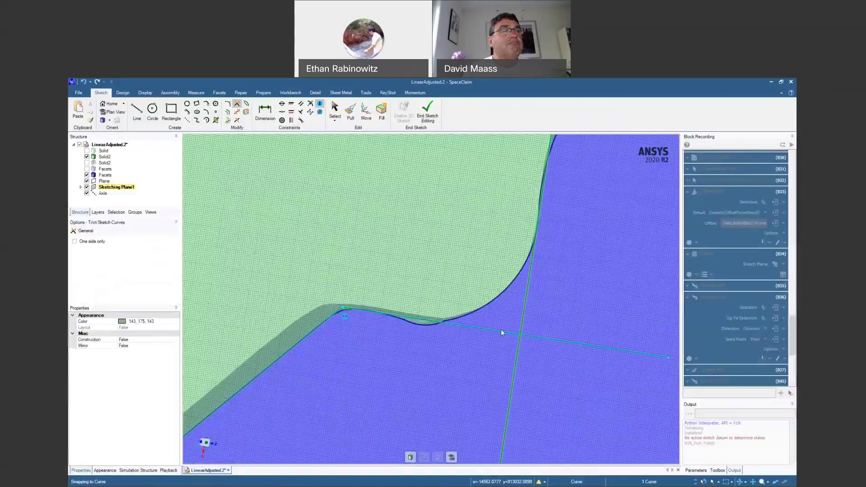
left_click(497, 348)
mouse_move(491, 362)
middle_mouse_down("ctrl")
mouse_move(518, 251)
mouse_move(514, 286)
middle_mouse_up("ctrl")
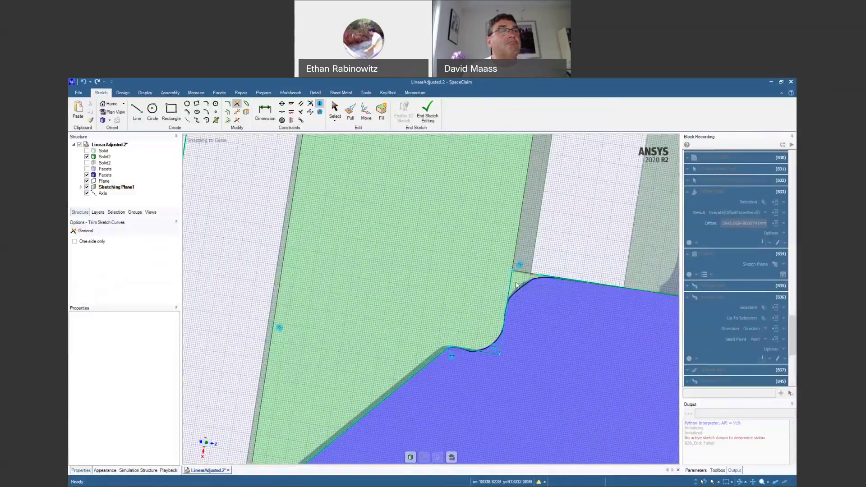
scroll(537, 268, "down", 2)
left_click(519, 279)
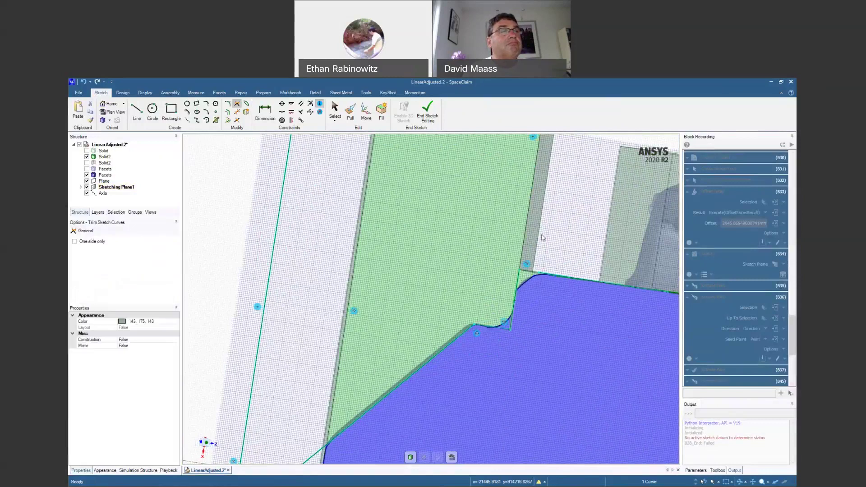
middle_click_drag(528, 144, 508, 219, "shift")
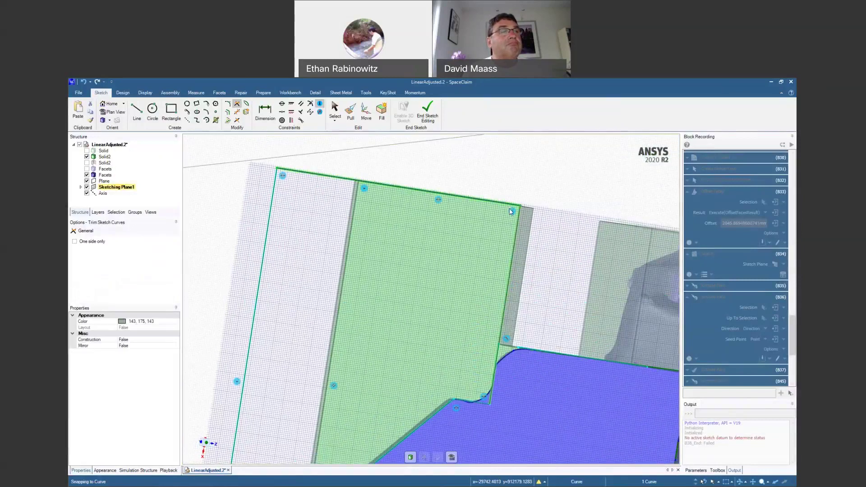
mouse_move(550, 352)
middle_mouse_down("ctrl")
mouse_move(547, 290)
mouse_move(546, 303)
middle_mouse_up("ctrl")
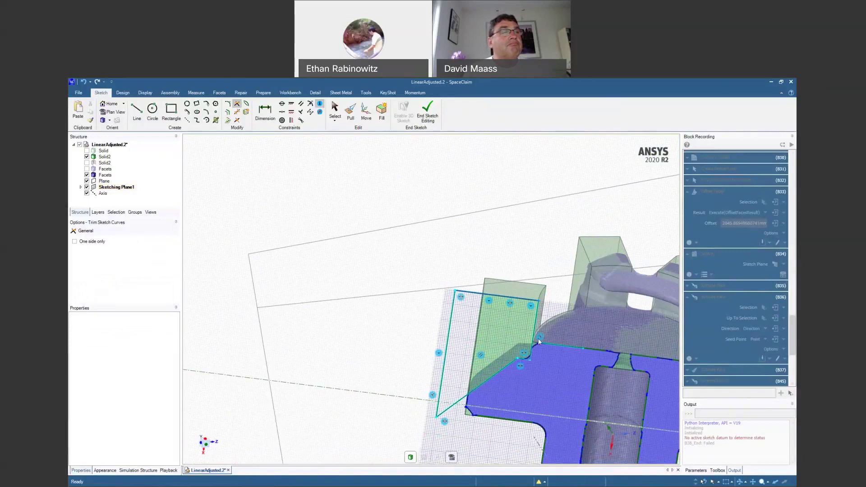
Pull the closed profile face as a revolve, using the coordinate system axis along the shaft's centre as the rotation axis.
key("p")
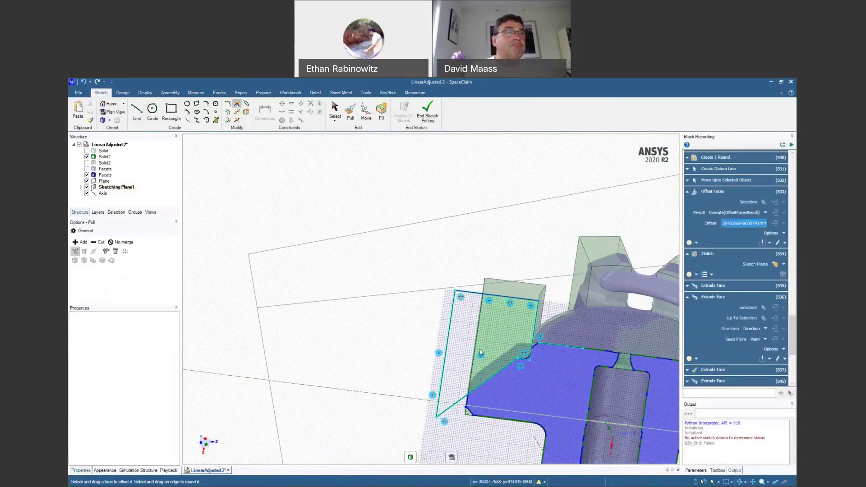
left_click(468, 333)
mouse_move(469, 334)
middle_mouse_down()
mouse_move(466, 423)
mouse_move(462, 408)
mouse_move(629, 361)
middle_mouse_up()
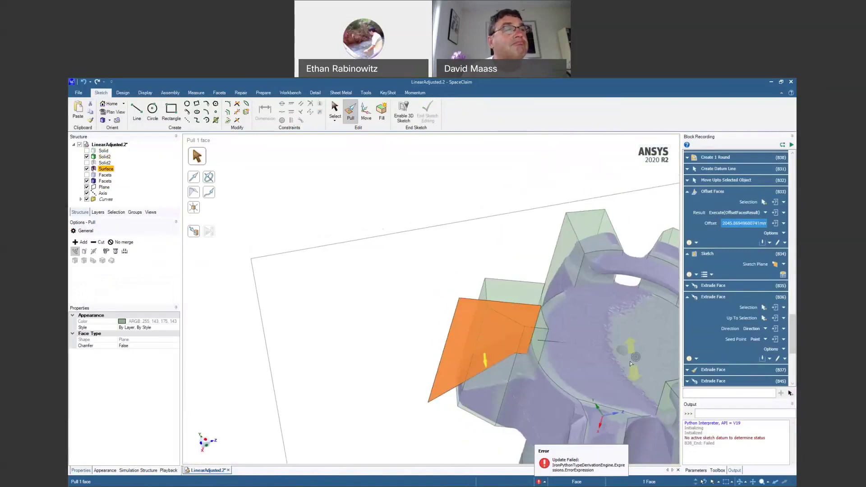
left_click(600, 424)
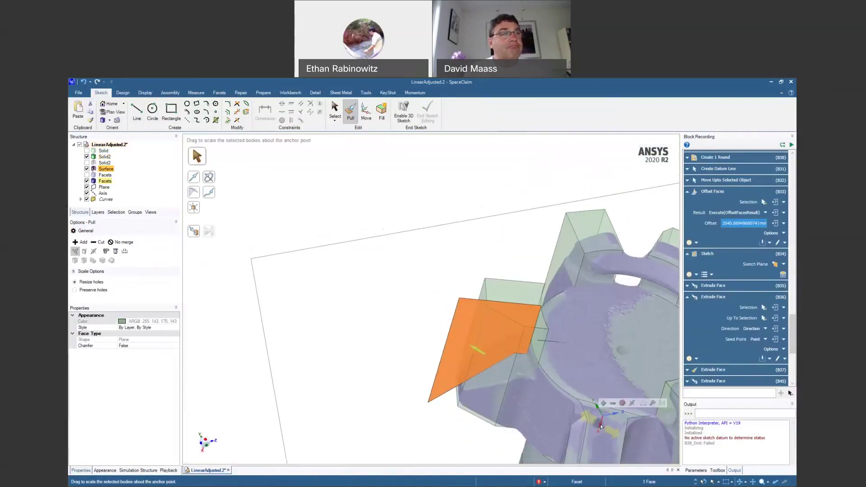
left_click(208, 179)
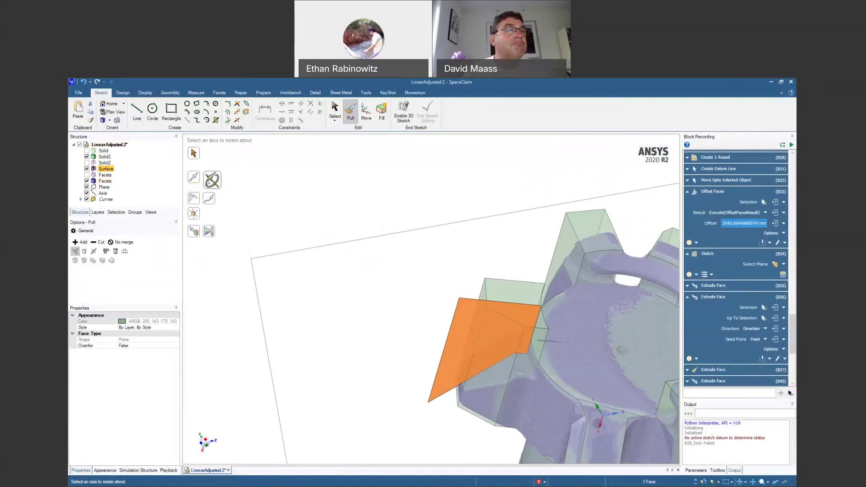
left_click(601, 423)
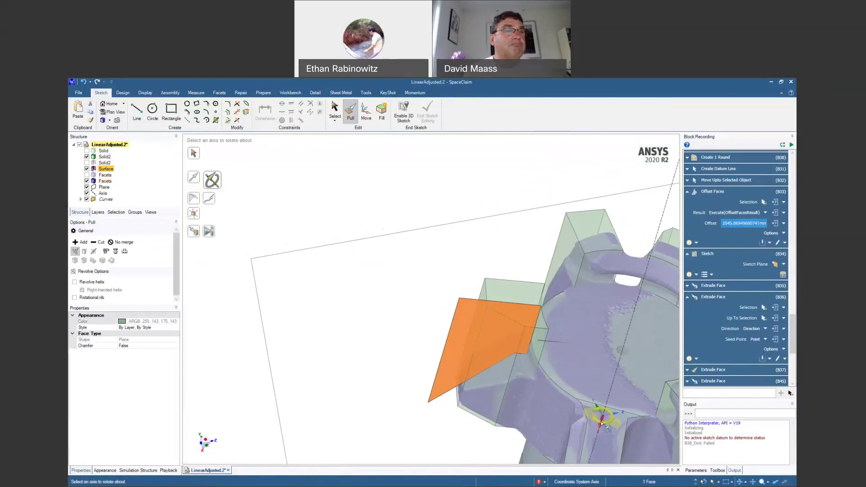
left_click(601, 423)
Revolve the profile face to both sides around the shaft axis as a cut through the tooth.
left_click(616, 400)
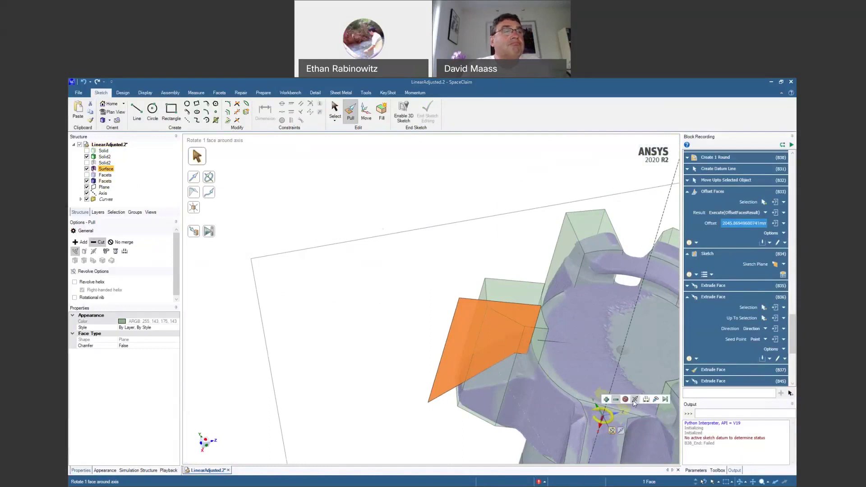
left_click(633, 401)
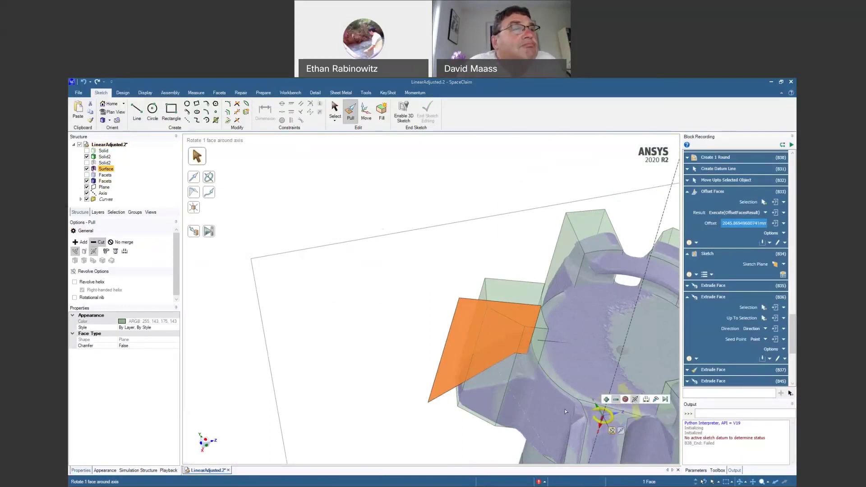
middle_click_drag(601, 416, 489, 453)
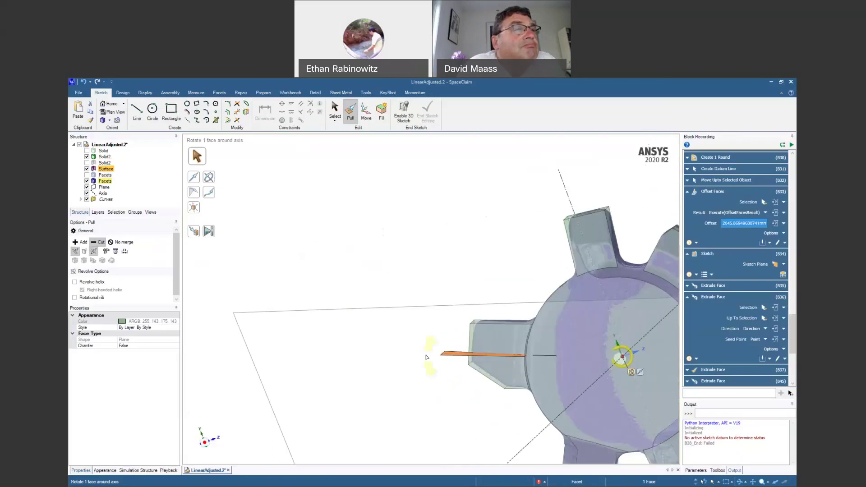
left_click_drag(404, 346, 398, 486)
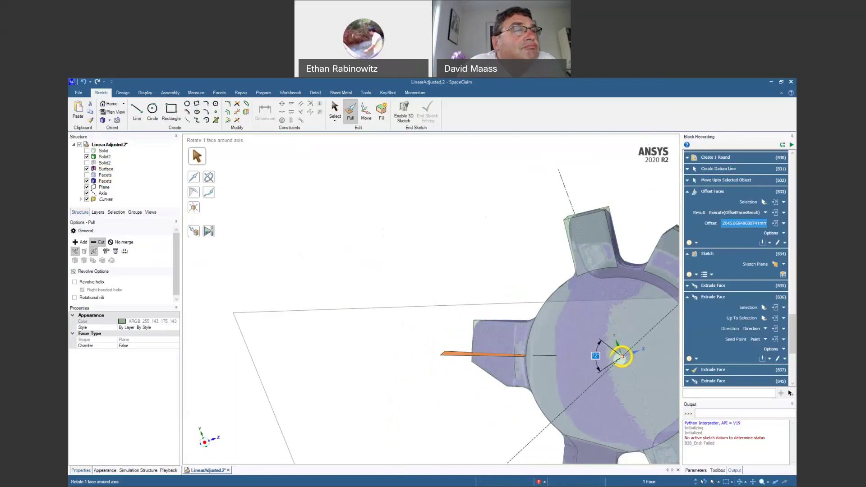
middle_click_drag(413, 402, 440, 408)
middle_click_drag(536, 343, 582, 361)
left_click(491, 249)
Show the hidden Solid2 and start a sketch on the mid-plane between the two side faces of the next tooth.
middle_click_drag(449, 238, 433, 317, "shift")
middle_click_drag(389, 285, 514, 321)
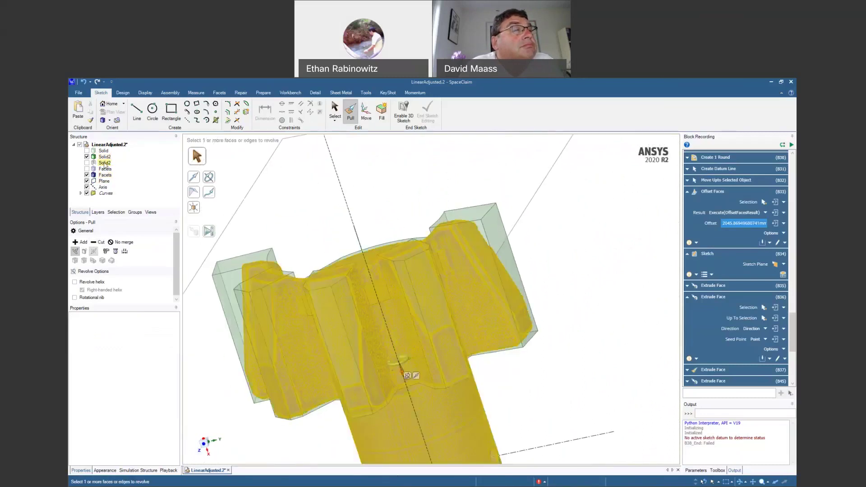
middle_click_drag(272, 247, 358, 194)
key("s")
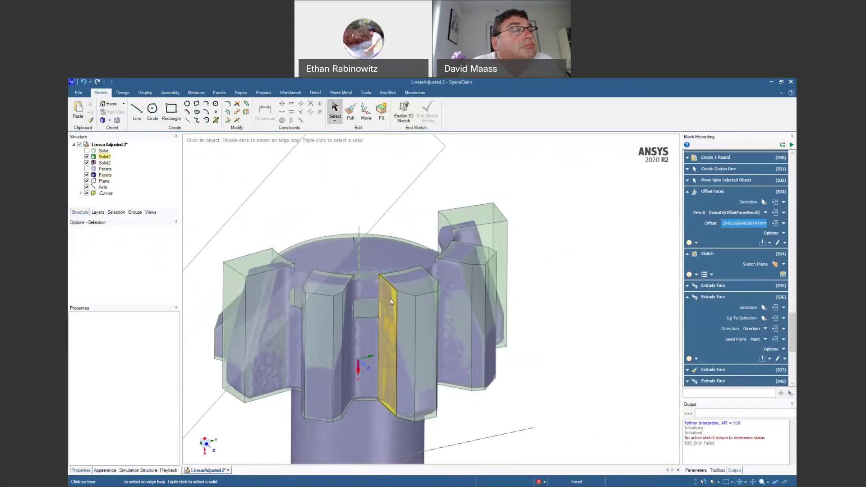
left_click(412, 306)
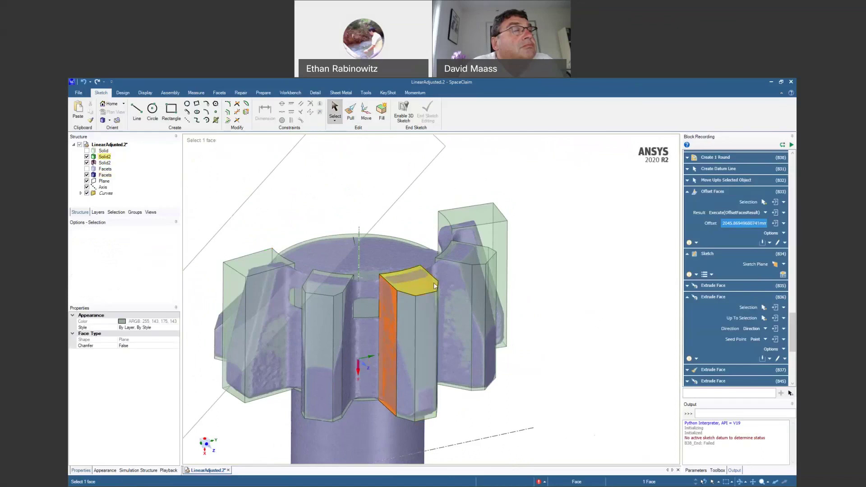
left_click(433, 287, "ctrl")
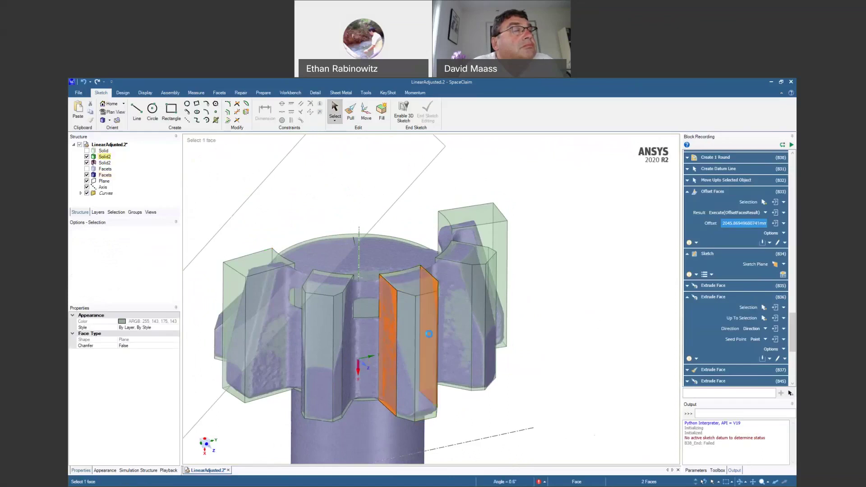
key("k")
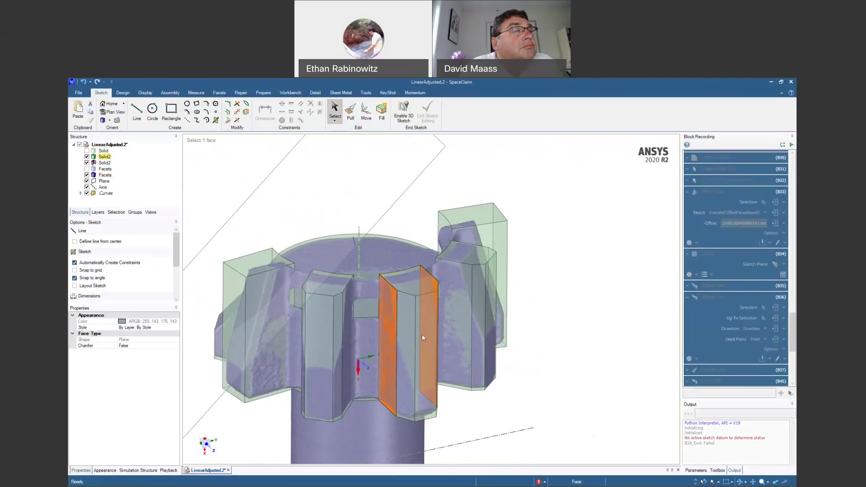
Copy the scan's sloped flank section curve and paste it into the new mid-plane sketch as a line.
scroll(415, 327, "up", 4)
middle_click_drag(415, 327, 442, 347)
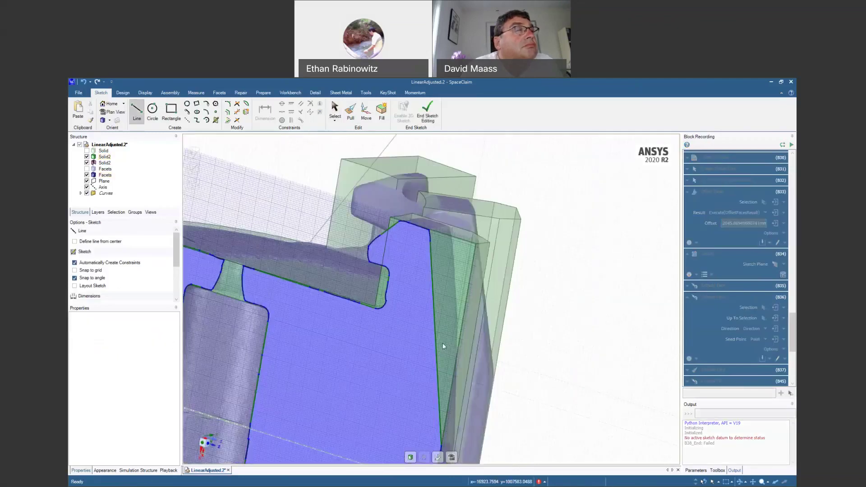
key("Escape")
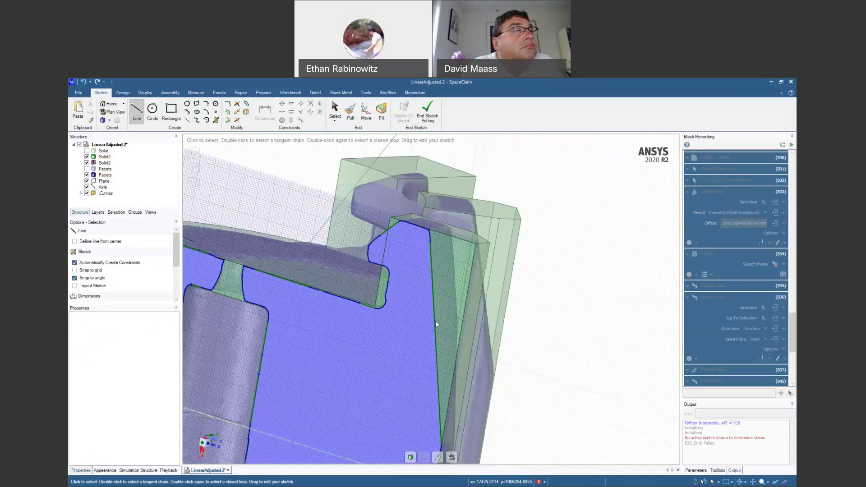
left_click(435, 321)
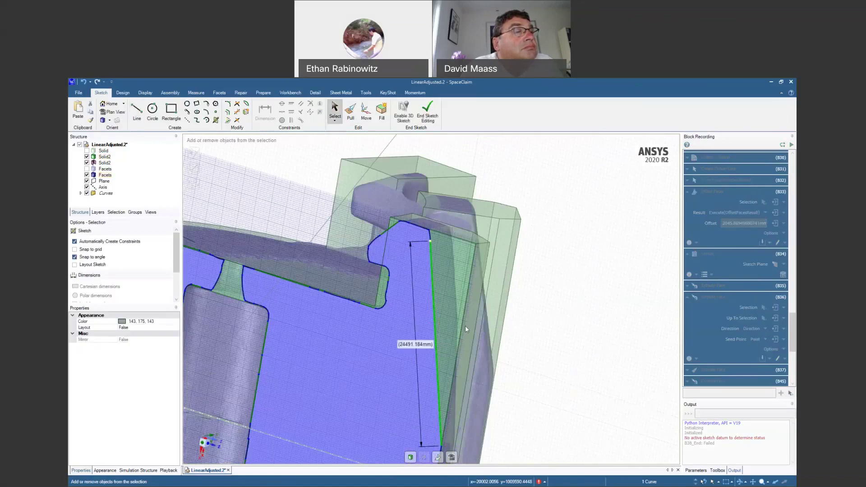
key("ctrl+v")
scroll(474, 344, "down", 3)
Sketch a line beyond the tooth's upper end and a perpendicular line running outside the tooth along the shaft direction.
key("l")
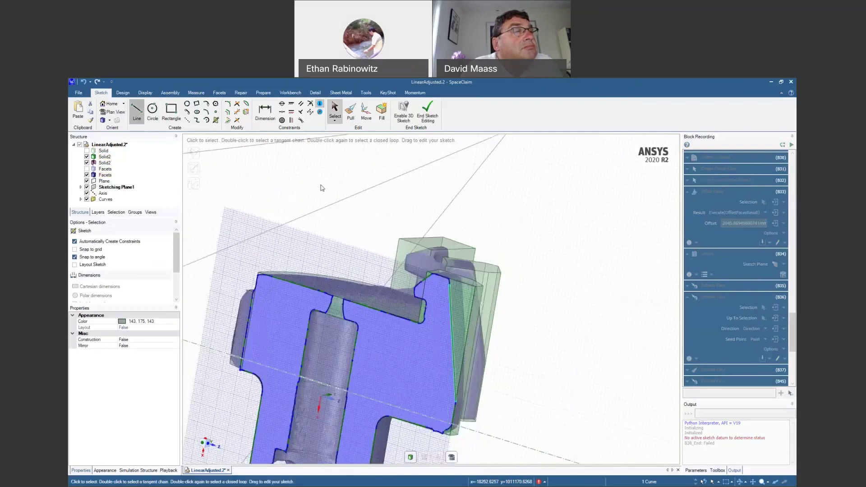
left_click(416, 220)
left_click(564, 266)
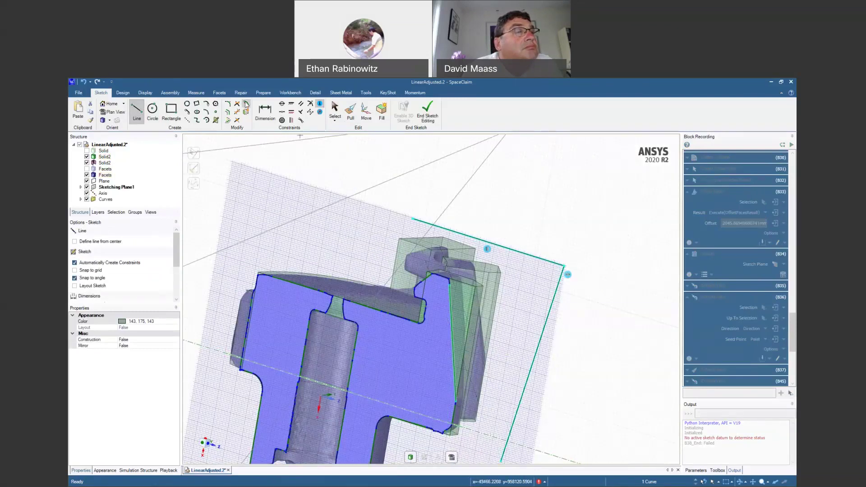
Join the sloped flank line in corners with the upper line and the outer line to close a triangle.
key("t")
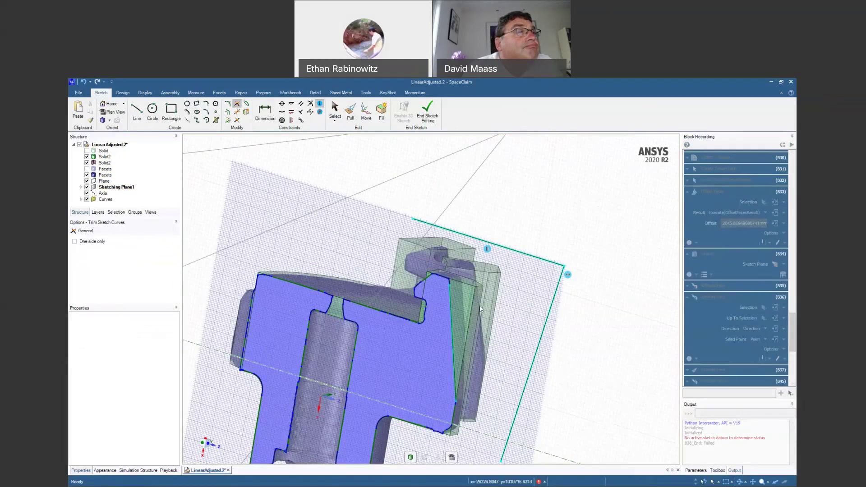
left_click(446, 297)
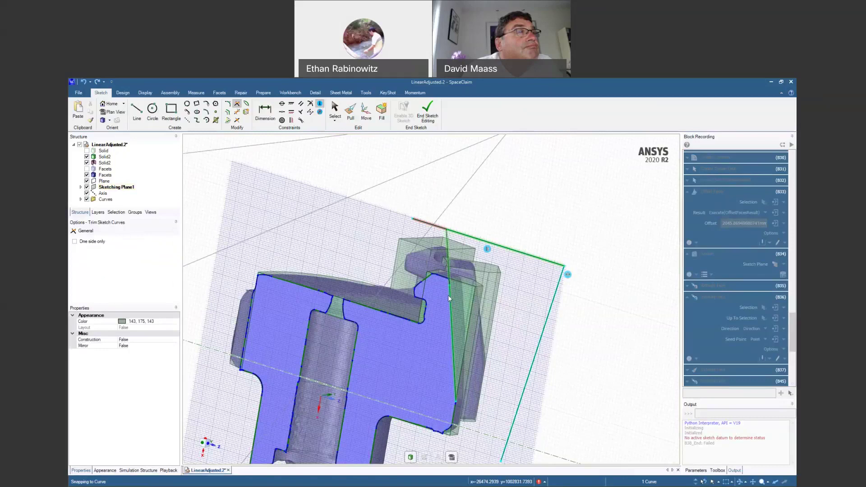
left_click(448, 296)
middle_click_drag(478, 354, 459, 251, "shift")
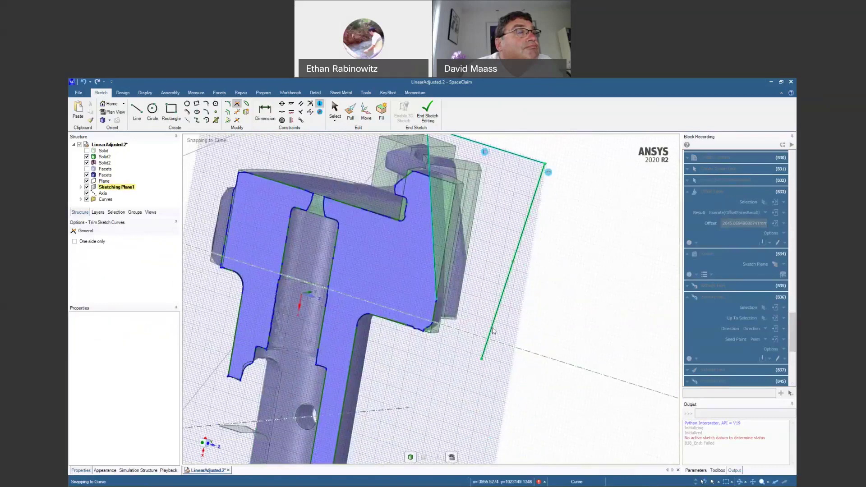
left_click(491, 329)
left_click(439, 288)
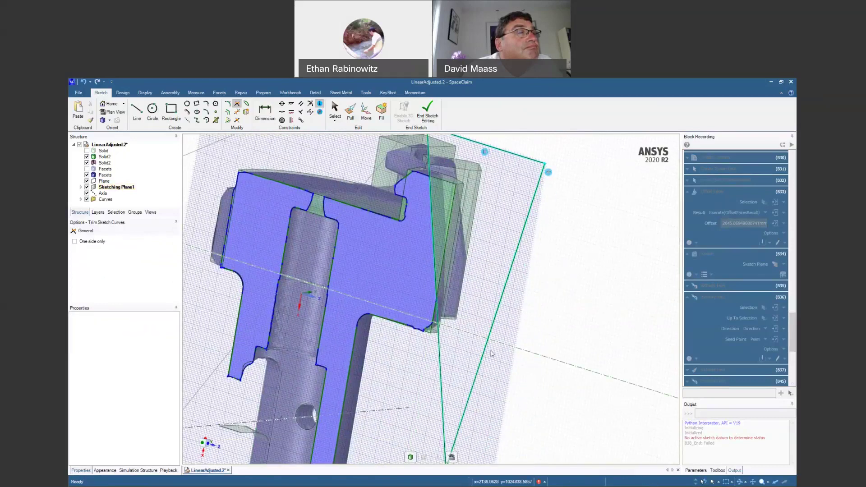
scroll(479, 342, "down", 5)
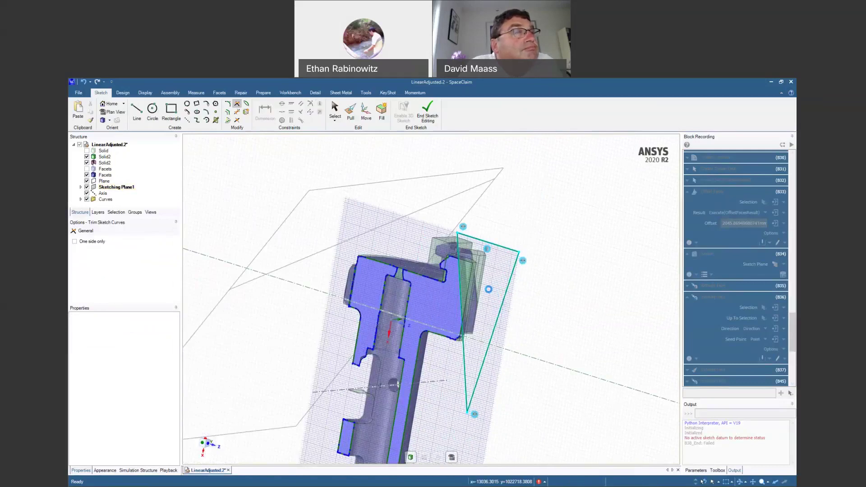
Set up the triangular face as a both-sides revolve cut, with the coordinate system axis along the shaft as rotation axis.
key("p")
left_click(489, 292)
middle_click_drag(522, 327, 505, 424)
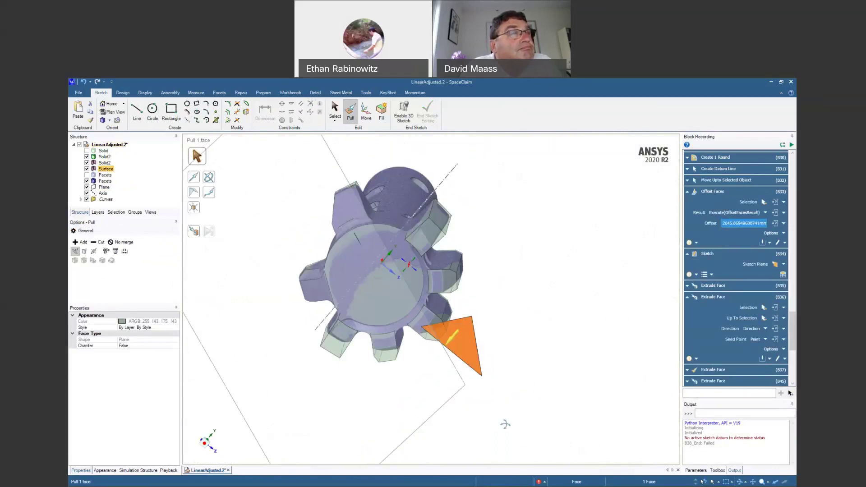
left_click(93, 251)
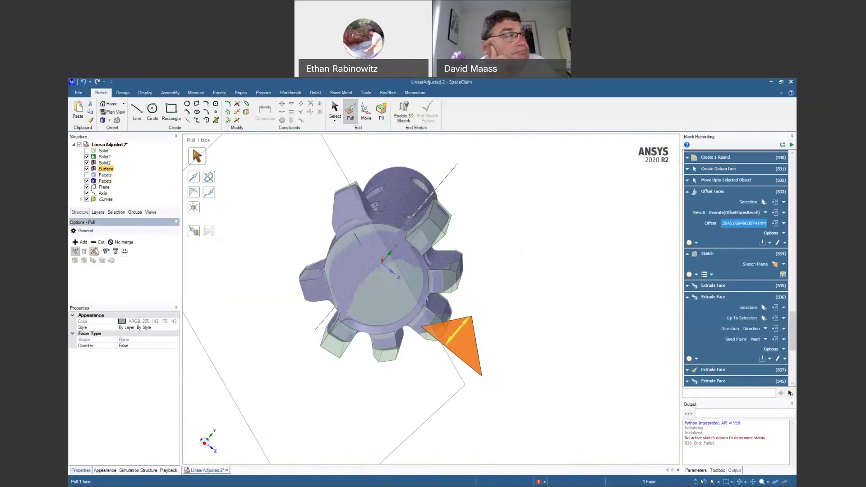
left_click(98, 243)
left_click(208, 177)
middle_click_drag(367, 264, 382, 270)
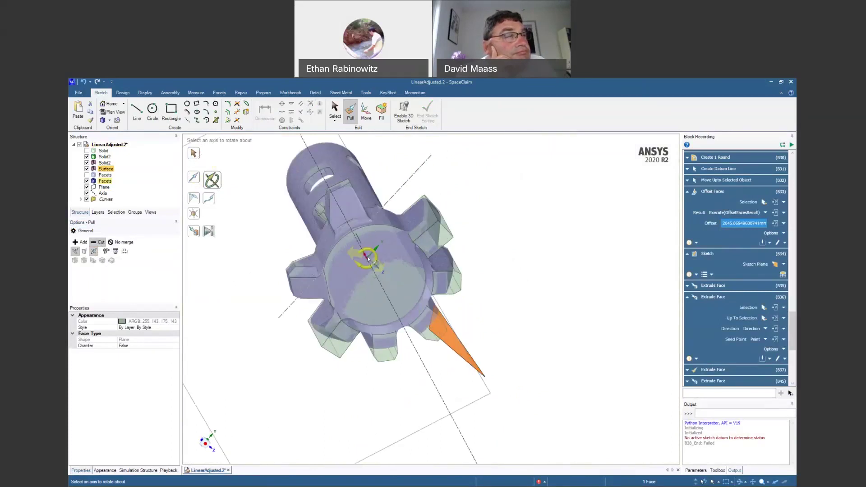
left_click(367, 260)
left_click(366, 256)
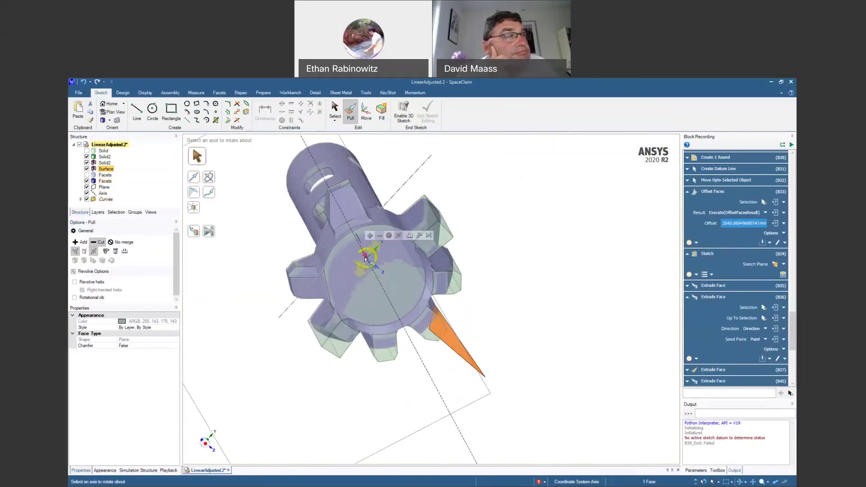
Revolve the triangular face around the shaft axis to cut the sloped outer flanks of the remaining teeth.
mouse_move(506, 308)
middle_mouse_down()
mouse_move(522, 307)
mouse_move(509, 302)
middle_mouse_up()
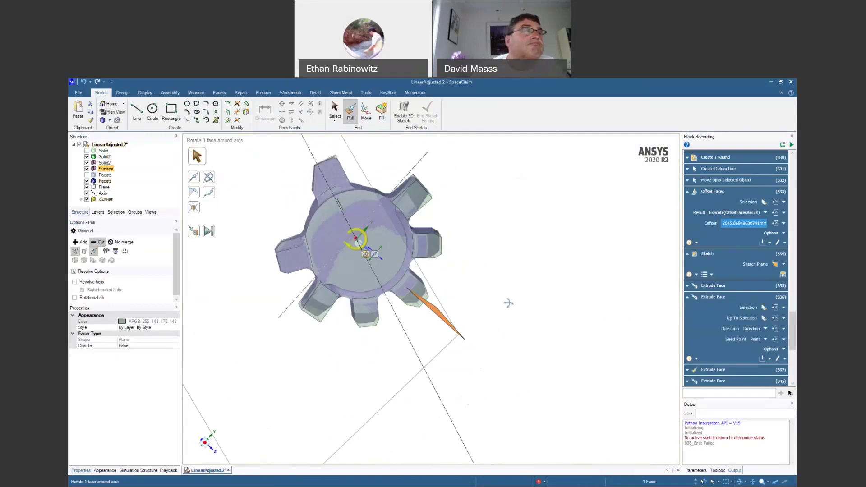
left_click_drag(519, 353, 417, 107)
left_click_drag(472, 266, 473, 289)
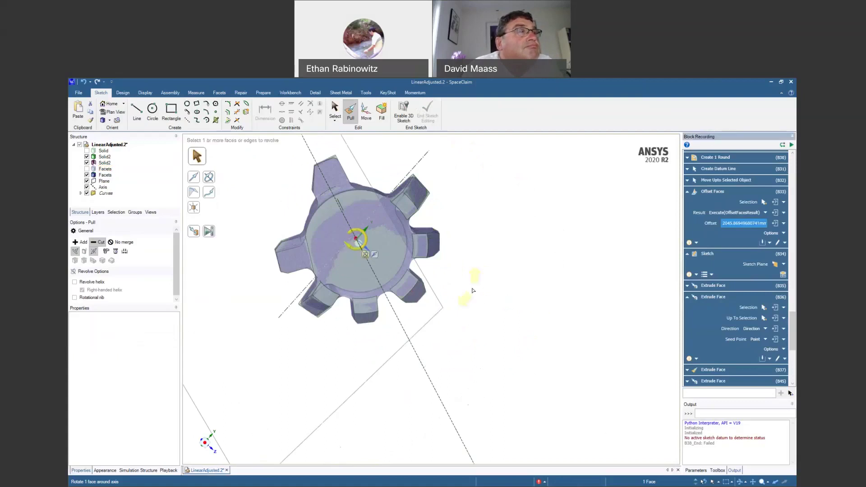
middle_click_drag(473, 291, 493, 298)
scroll(454, 278, "up", 3)
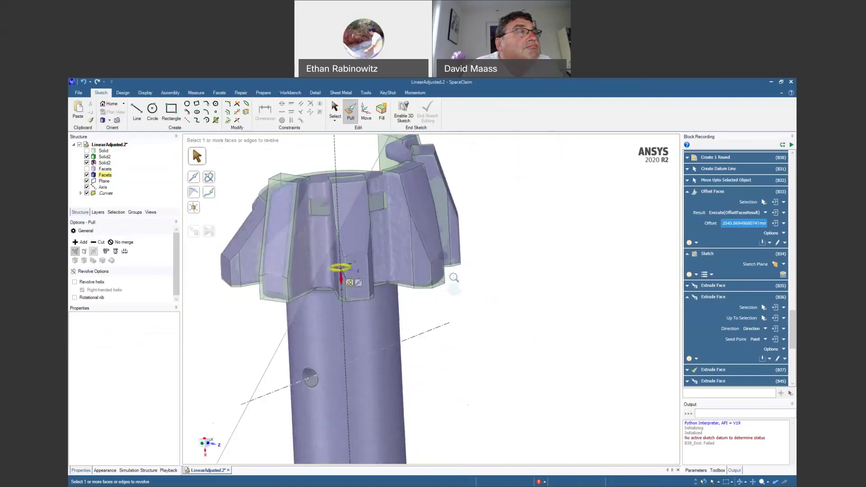
Chamfer the lower outer edges of two teeth, pulling the chamfers up to a facet on the scan.
scroll(454, 278, "up", 5)
scroll(498, 345, "down", 3)
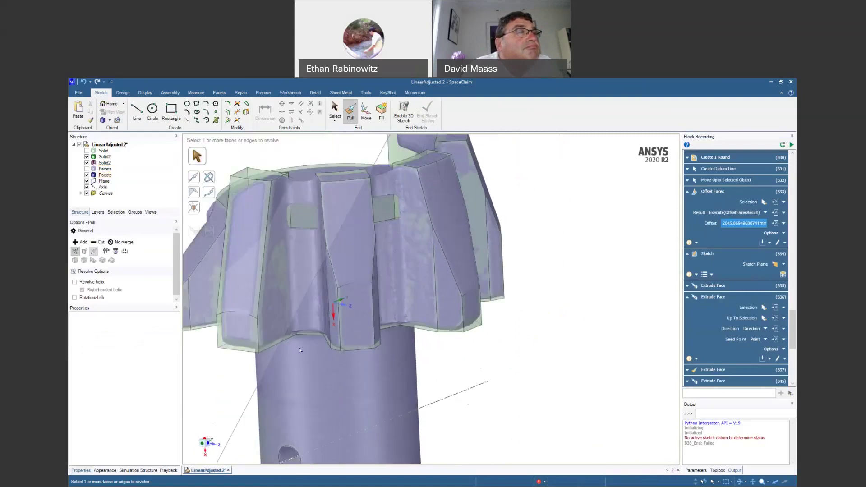
left_click(238, 350)
left_click(352, 354)
scroll(353, 354, "up", 3)
middle_click_drag(353, 354, 467, 371)
scroll(467, 371, "up", 1)
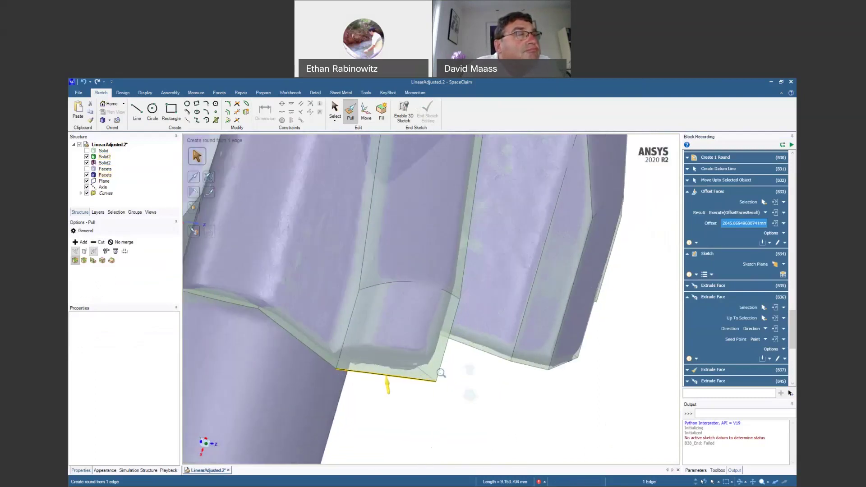
scroll(549, 405, "down", 1)
middle_click_drag(548, 405, 365, 344)
left_click(600, 346, "ctrl")
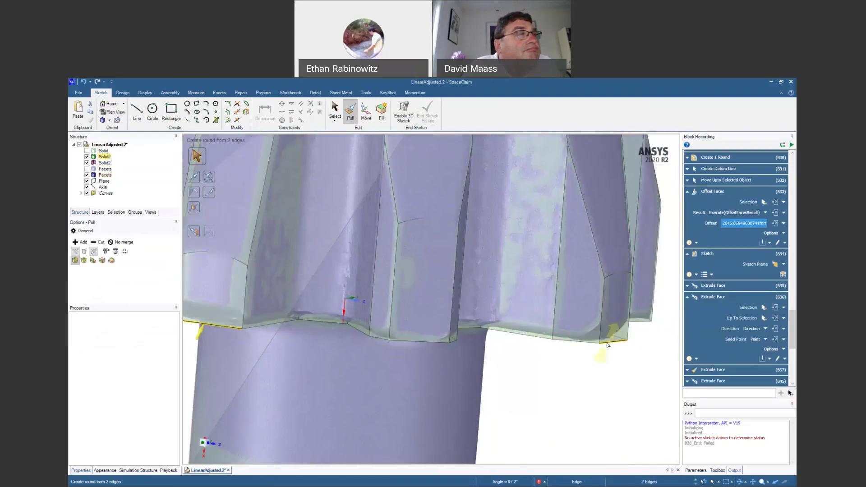
scroll(607, 327, "down", 3)
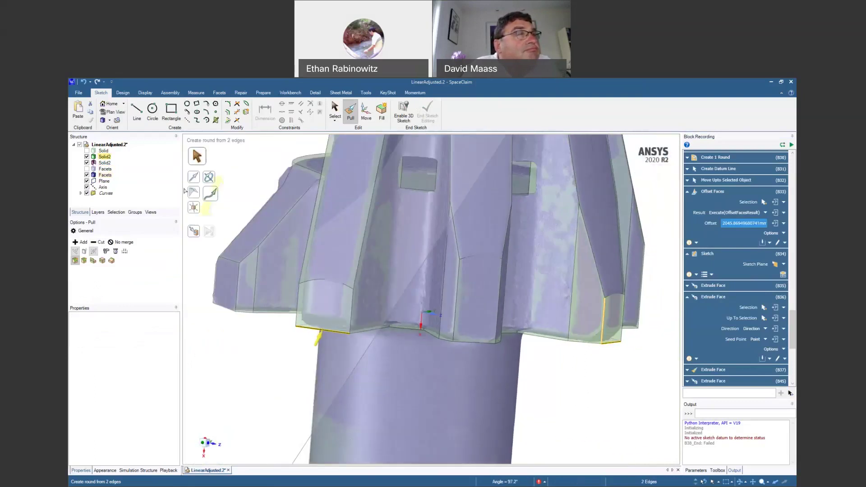
left_click(86, 260)
left_click(197, 233)
scroll(328, 311, "up", 5)
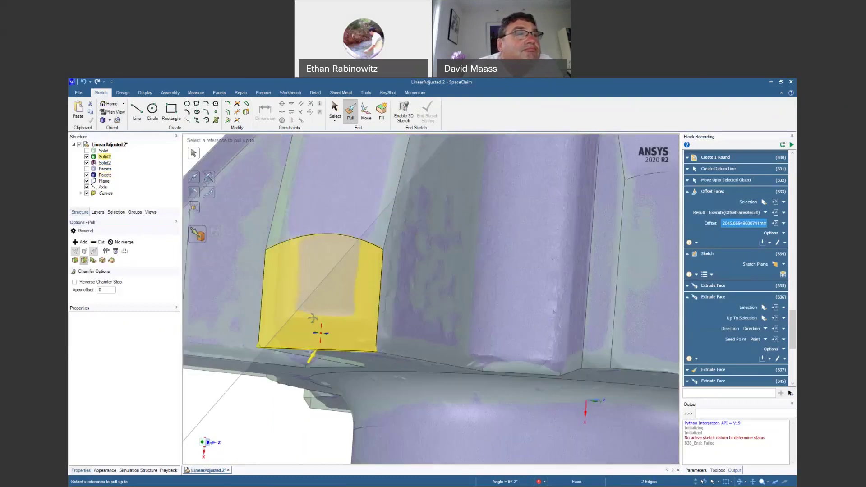
scroll(320, 333, "up", 1)
left_click(335, 345)
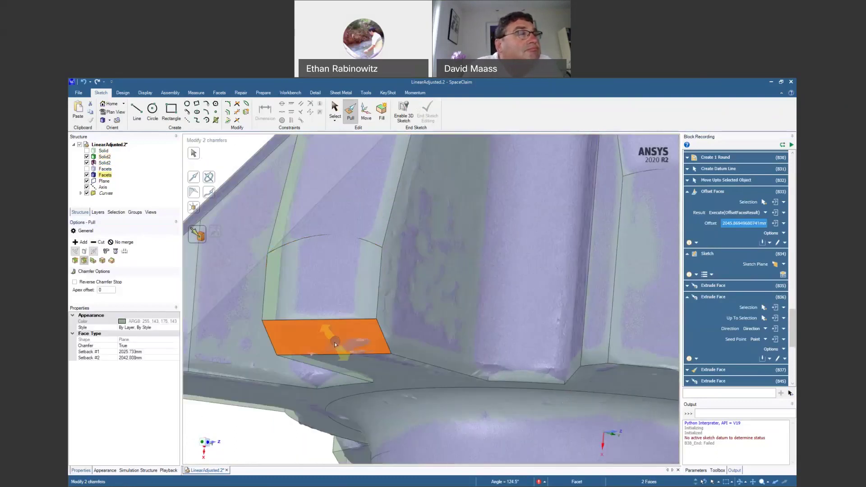
Chamfer the lower outer edges of the next two teeth, pulling each chamfer up to the neighbouring tooth's existing chamfer.
scroll(335, 341, "down", 5)
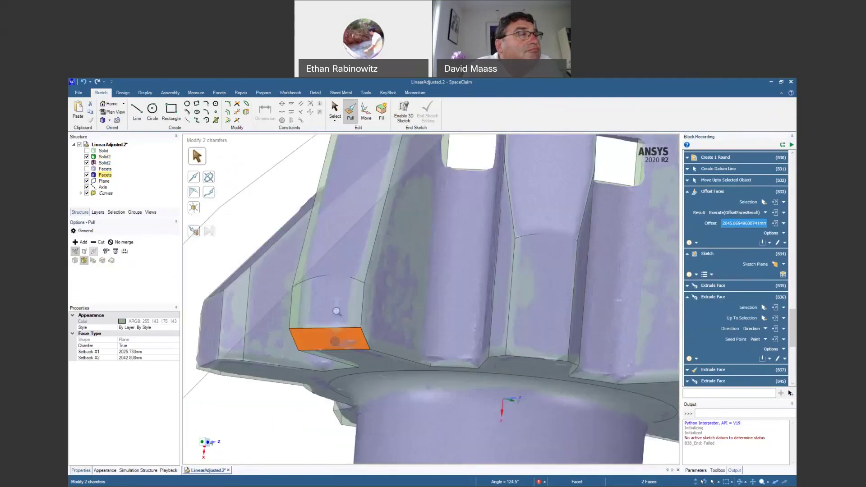
scroll(432, 278, "up", 3)
middle_click_drag(431, 278, 572, 349)
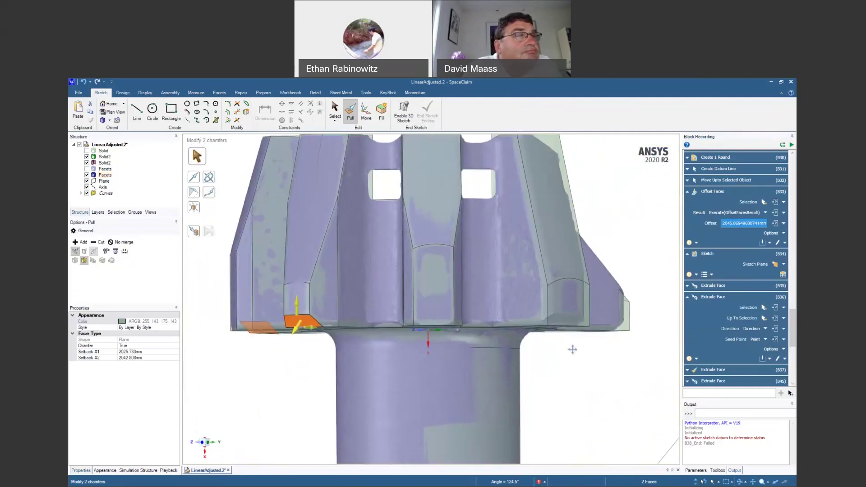
left_click(569, 325)
left_click(641, 306)
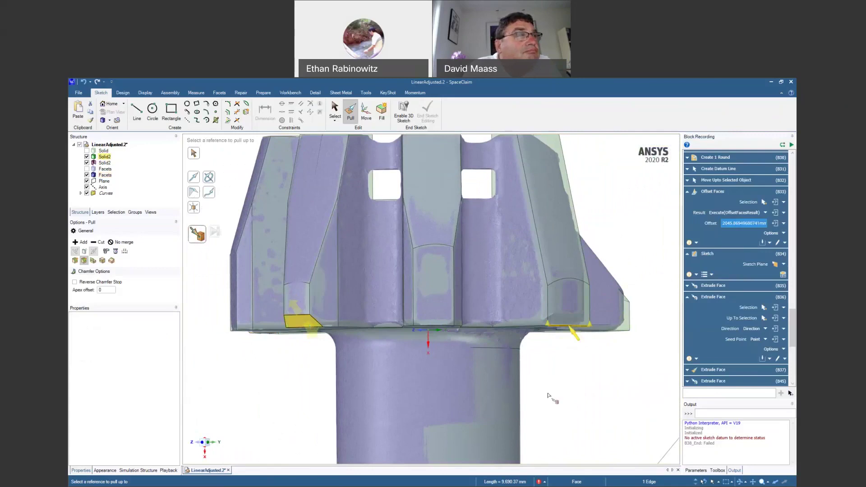
middle_click_drag(629, 383, 552, 386)
left_click(637, 347)
left_click(645, 329)
key("u")
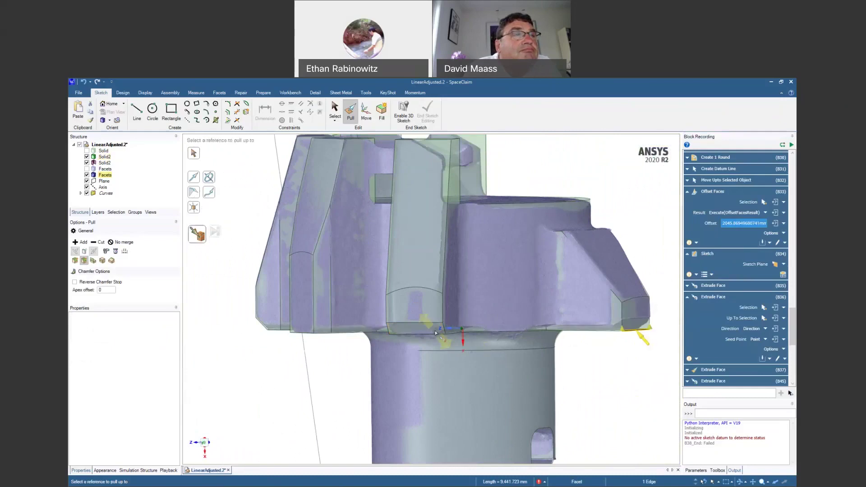
left_click(434, 331)
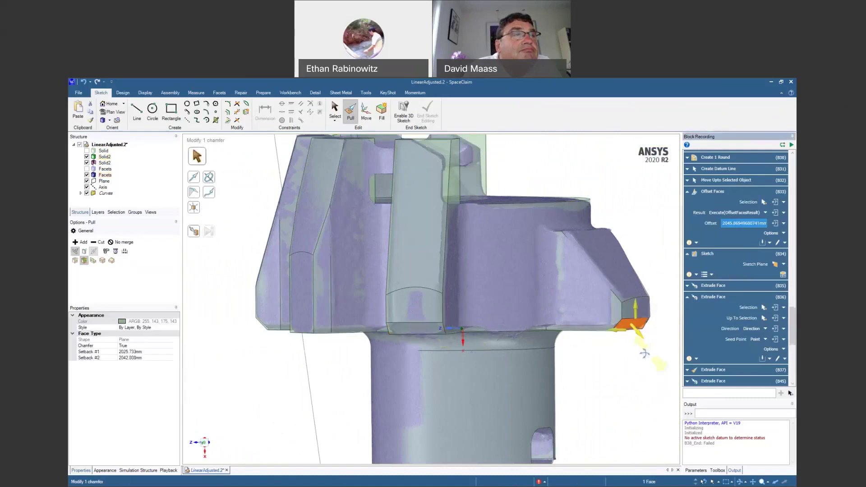
middle_click_drag(644, 354, 632, 377)
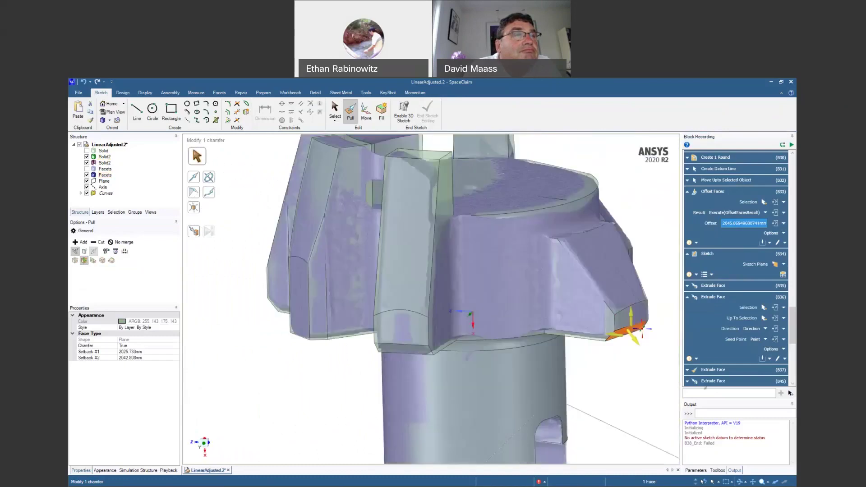
scroll(707, 383, "down", 3)
scroll(707, 387, "down", 2)
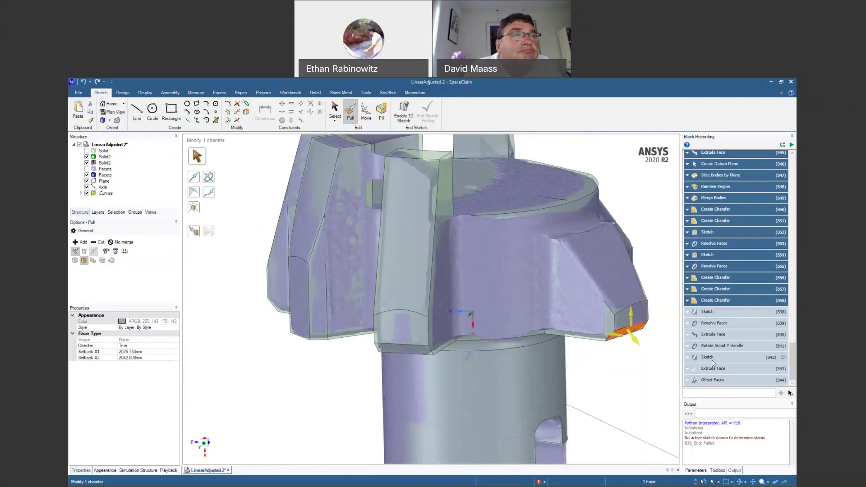
left_click(688, 301)
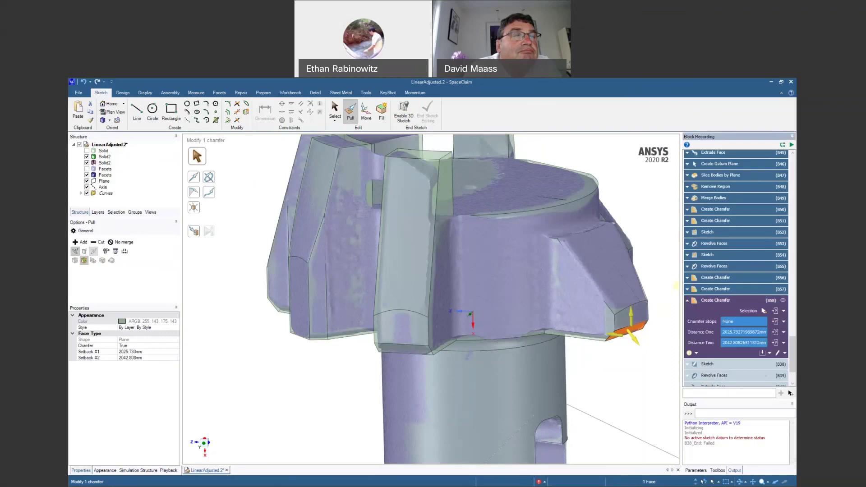
left_click(687, 277)
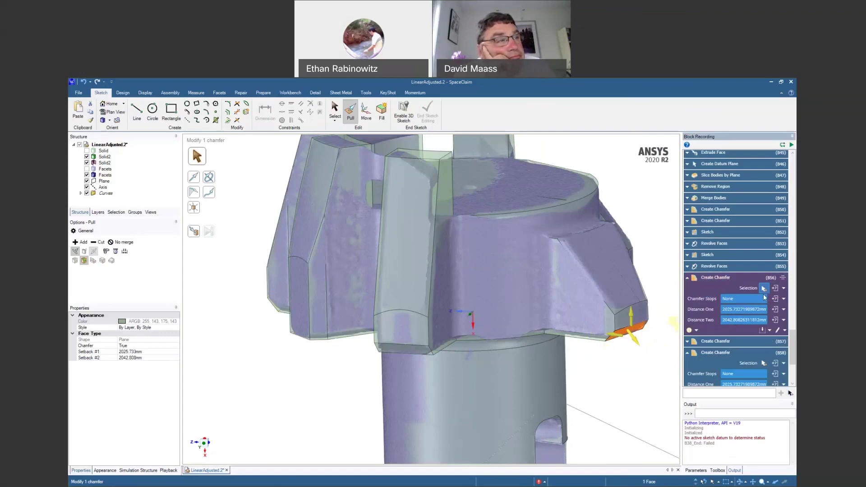
left_click(764, 293)
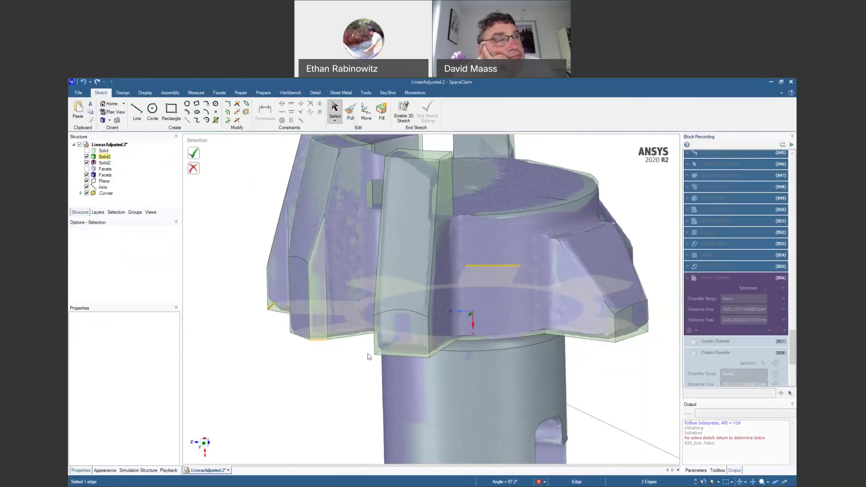
left_click(386, 355, "ctrl")
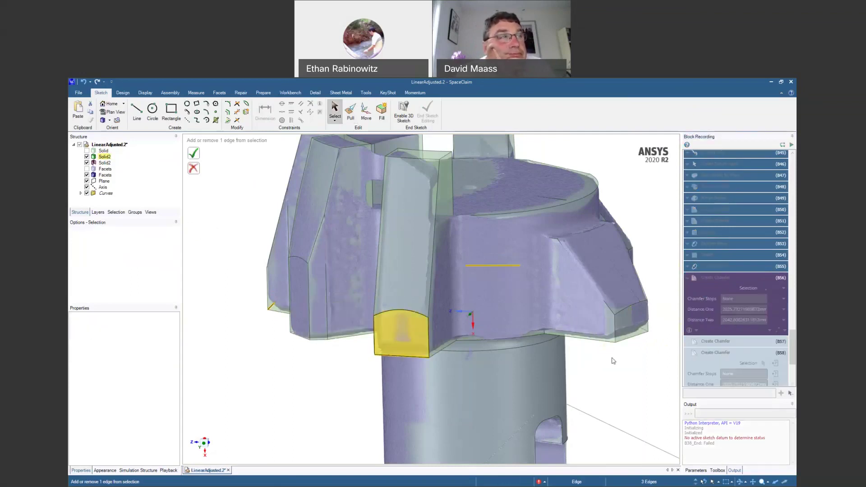
left_click(632, 337, "ctrl")
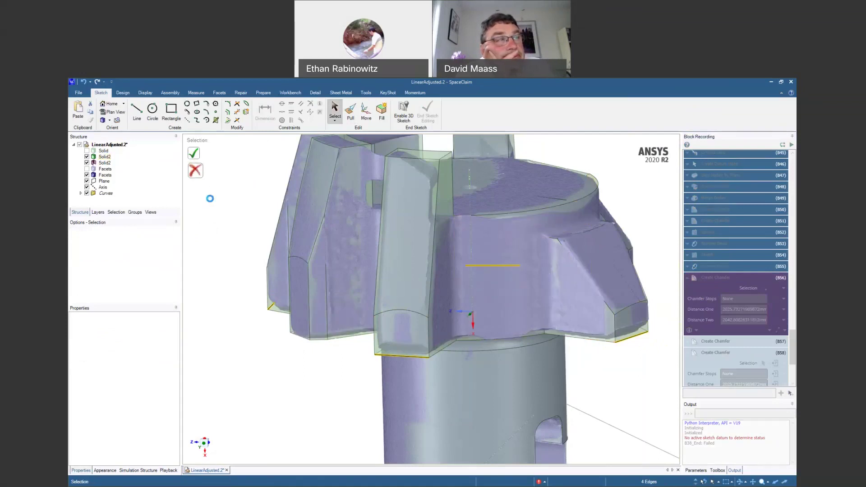
key("Escape")
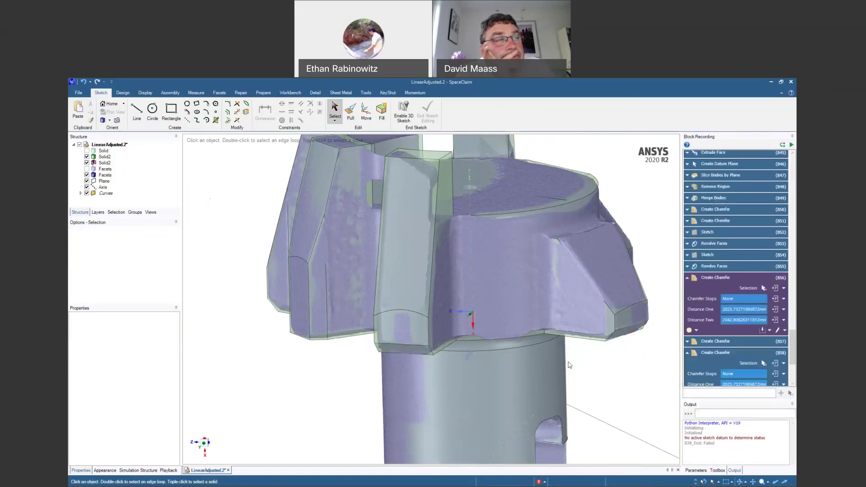
scroll(720, 317, "down", 3)
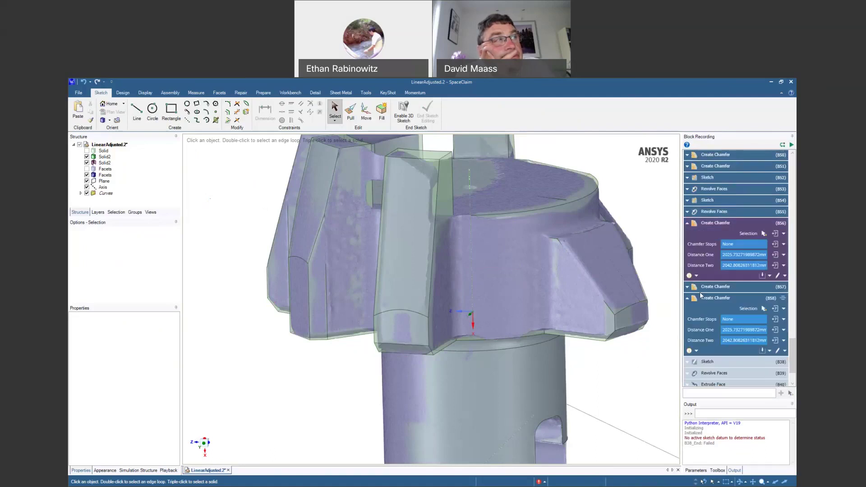
left_click(688, 224)
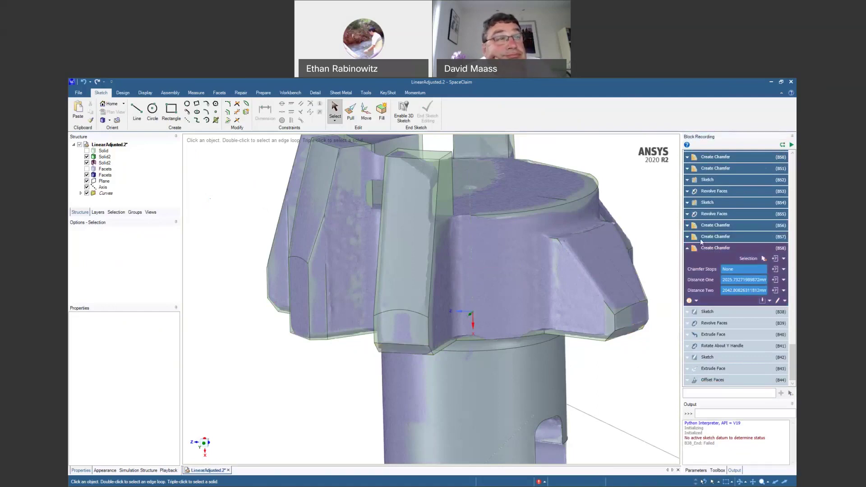
left_click(687, 225)
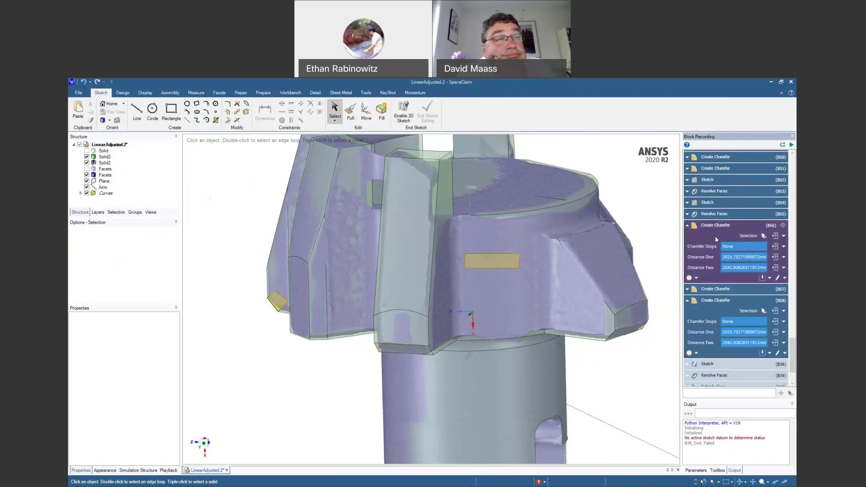
left_click(764, 235)
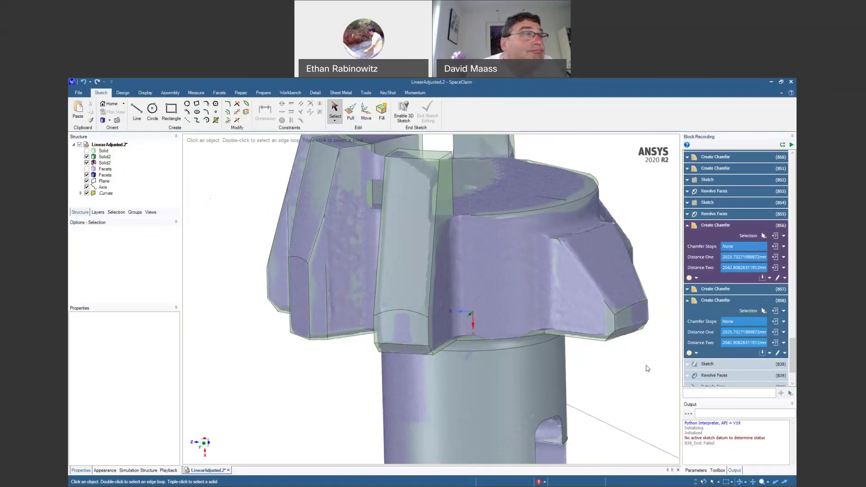
Chamfer the upper side edge of the front tooth with an equal setback of about 4712 mm.
middle_click_drag(450, 151, 460, 195, "shift")
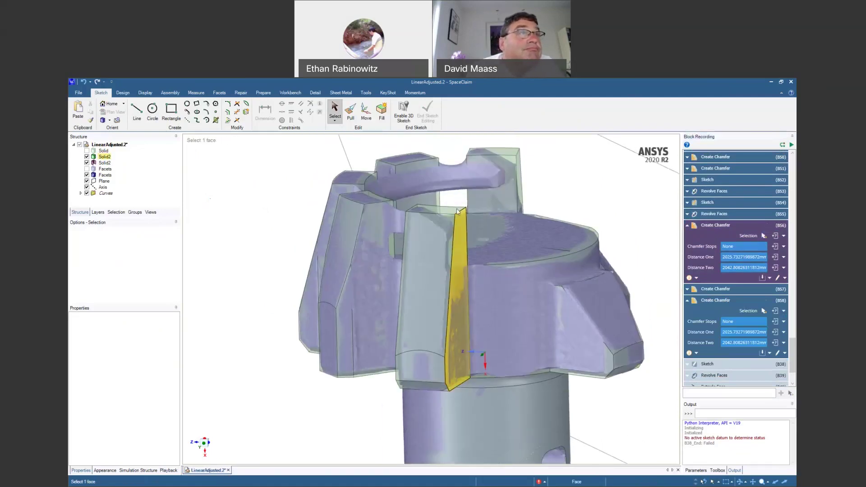
scroll(452, 233, "up", 3)
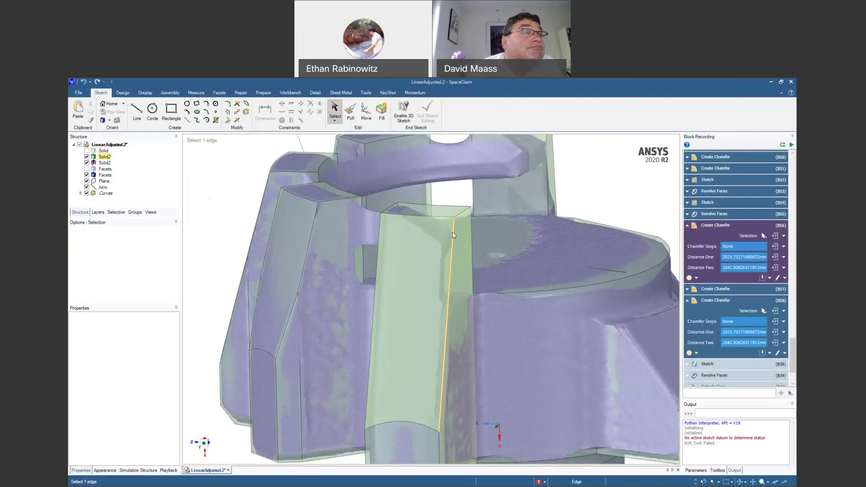
left_click(462, 226)
key("p")
middle_click_drag(456, 212, 480, 228)
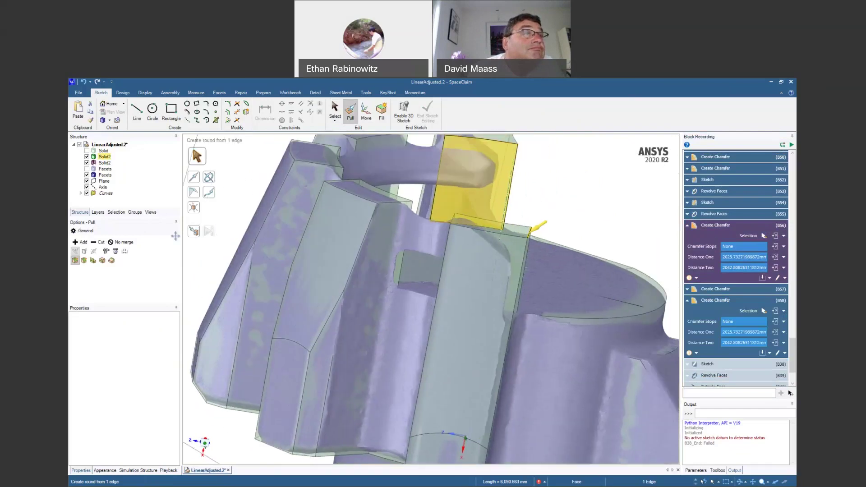
left_click(85, 261)
scroll(562, 207, "up", 2)
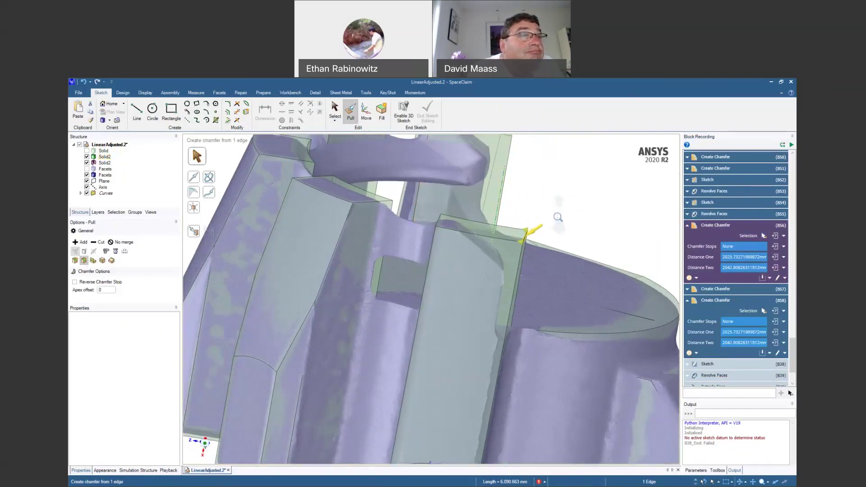
left_click_drag(560, 209, 462, 271)
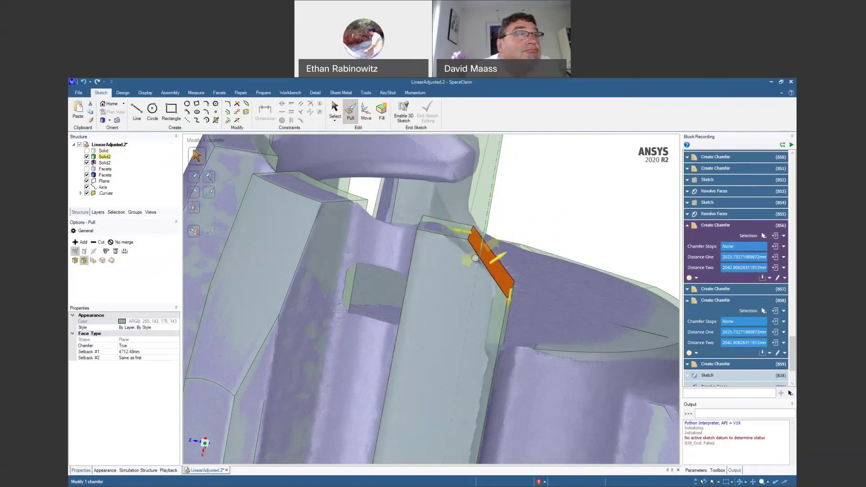
Adjust the upper tooth chamfer to setbacks of about 7282 mm along the top and 3902 mm down the side.
scroll(458, 252, "up", 3)
left_click_drag(448, 216, 421, 226)
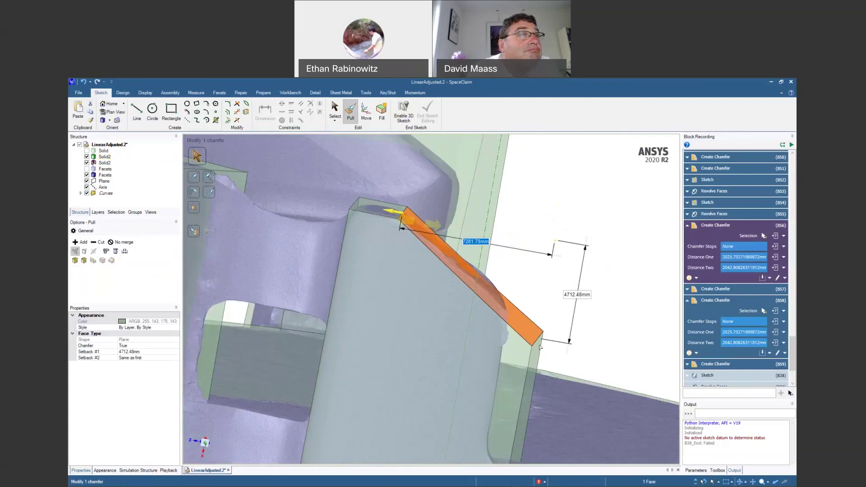
left_click_drag(536, 347, 540, 330)
middle_click_drag(524, 308, 460, 277)
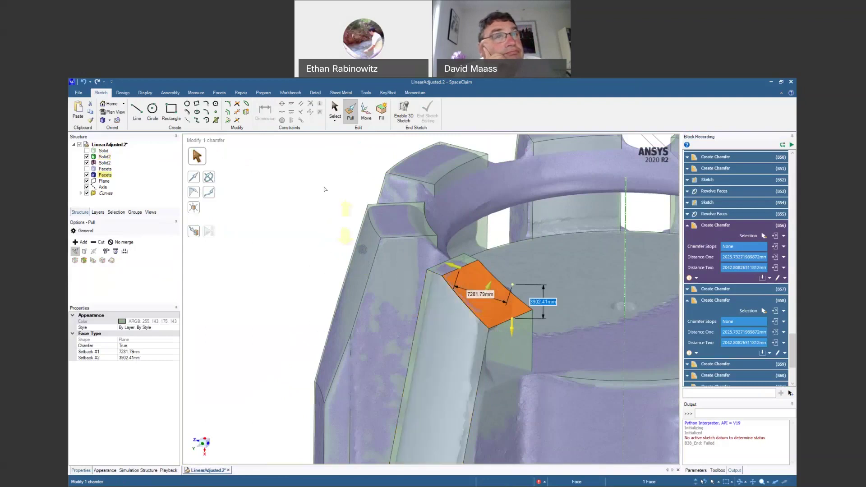
scroll(296, 266, "down", 3)
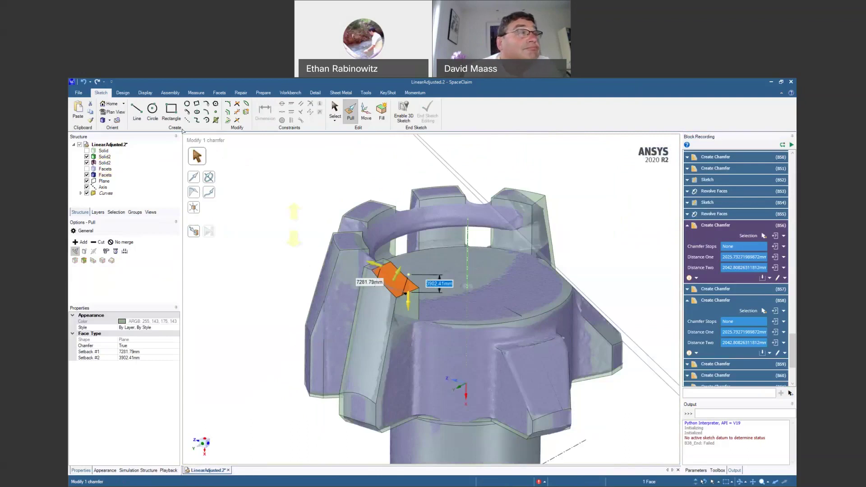
left_click(580, 243)
Start a sketch on the mid-plane between the two opposite side faces of a tooth joined to the inner ring.
middle_click_drag(580, 243, 385, 291)
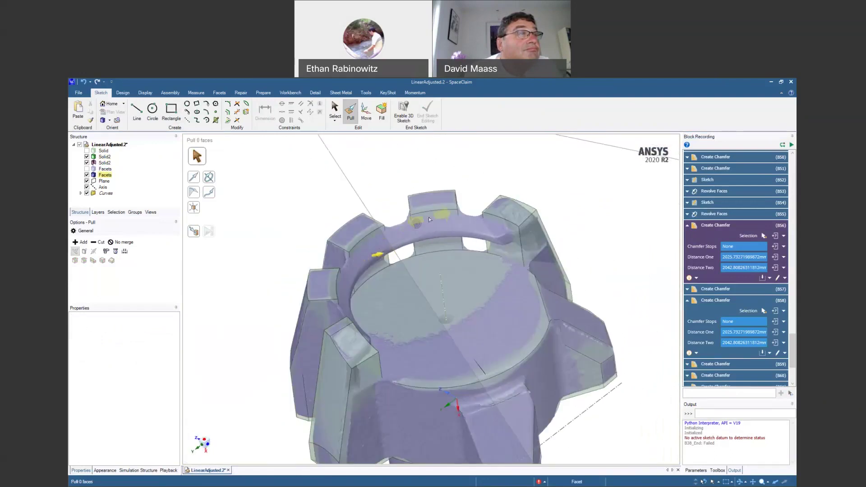
mouse_move(386, 238)
middle_mouse_down()
mouse_move(396, 237)
mouse_move(400, 201)
mouse_move(385, 229)
middle_mouse_up()
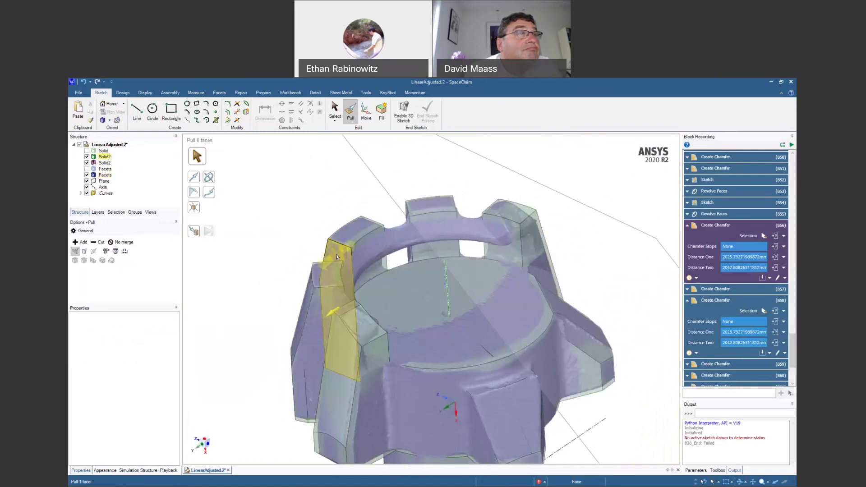
left_click(341, 271)
left_click(370, 226, "ctrl")
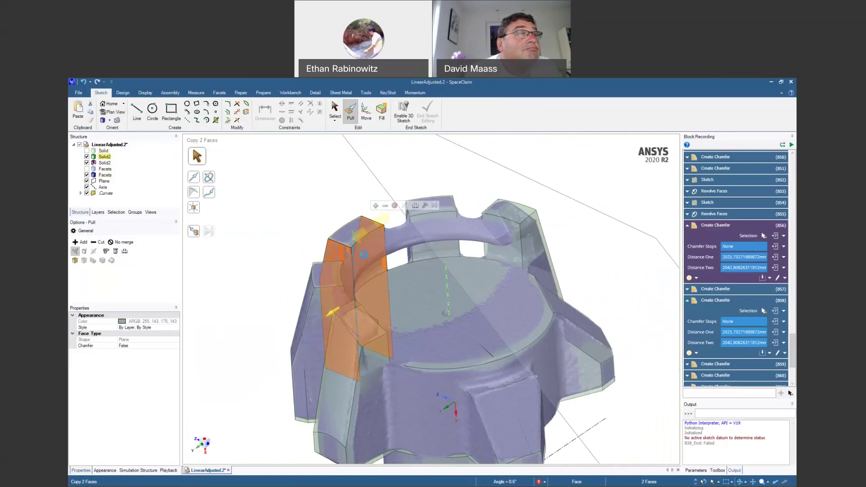
left_click(369, 251)
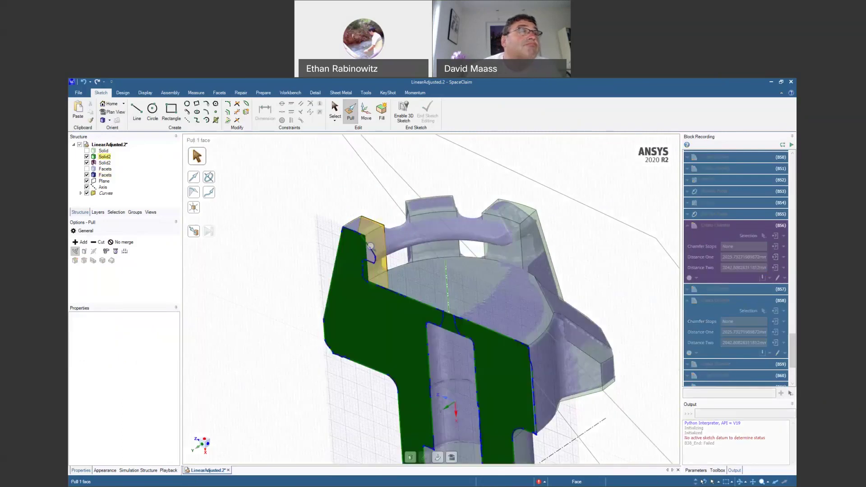
scroll(371, 246, "up", 5)
middle_click_drag(360, 320, 380, 296)
key("Escape")
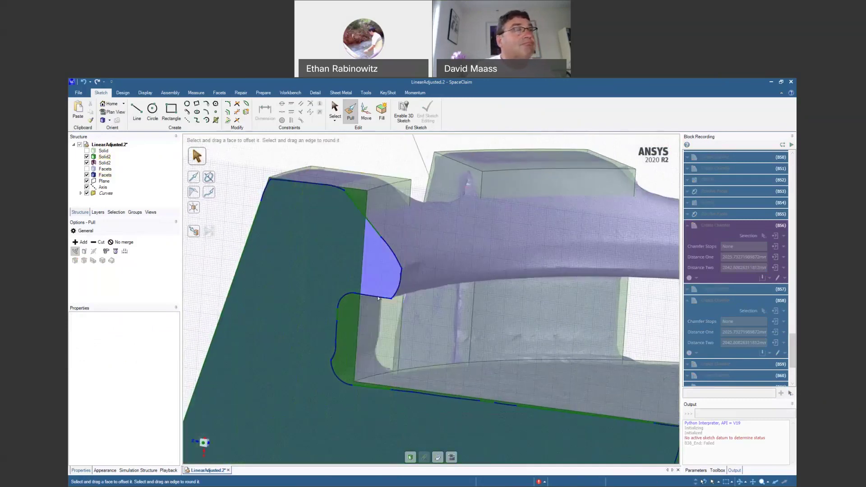
Examine the scan's section curves at the tooth's inner side and the inner ring's profile against the solid.
key("s")
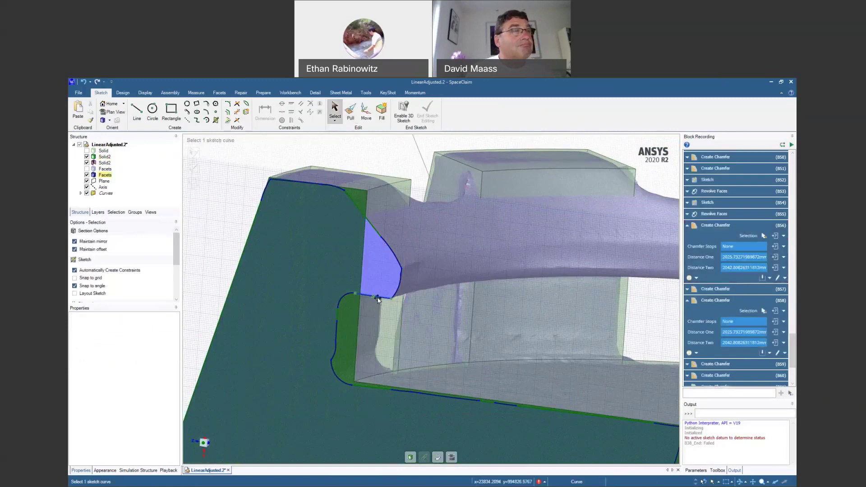
left_click(362, 208)
scroll(442, 280, "up", 3)
scroll(404, 319, "up", 2)
mouse_move(400, 242)
middle_mouse_down()
mouse_move(445, 240)
mouse_move(419, 202)
middle_mouse_up()
scroll(420, 202, "down", 4)
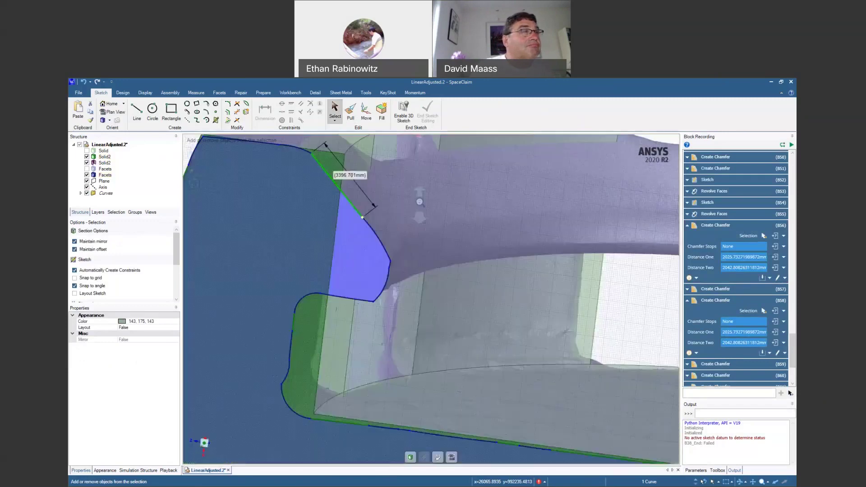
scroll(419, 202, "down", 2)
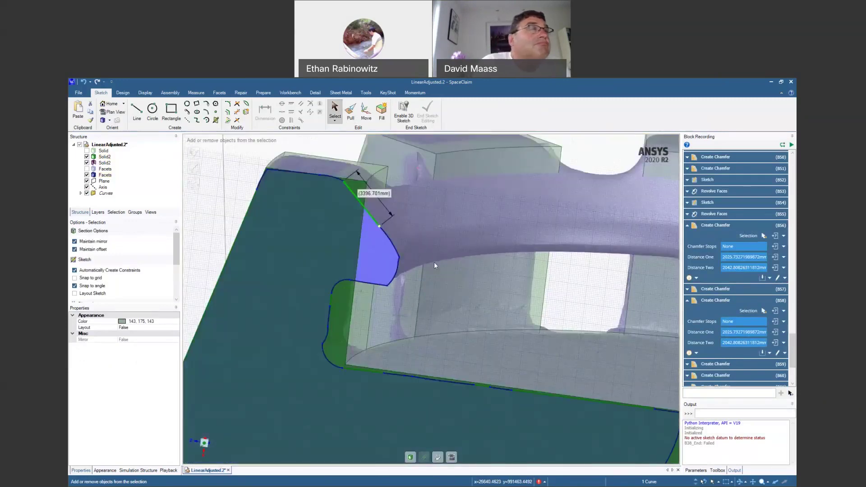
left_click(434, 262)
scroll(419, 258, "up", 5)
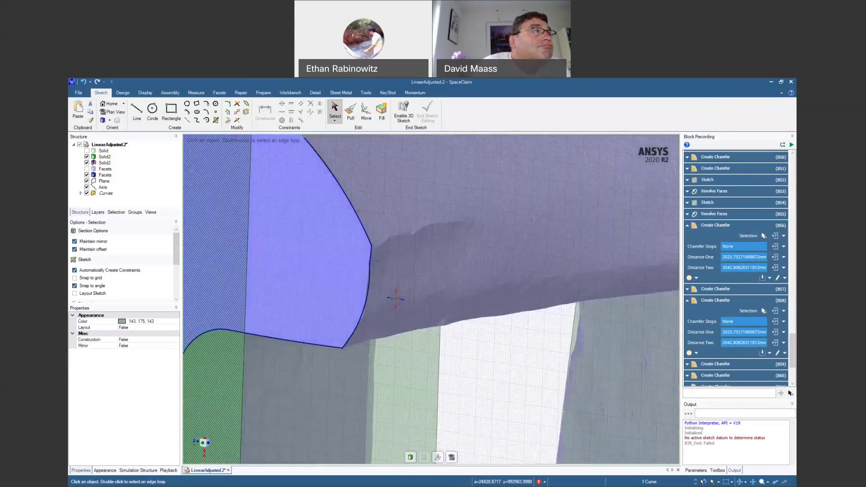
scroll(396, 298, "down", 3)
mouse_move(441, 284)
middle_mouse_down()
mouse_move(510, 289)
mouse_move(363, 284)
middle_mouse_up()
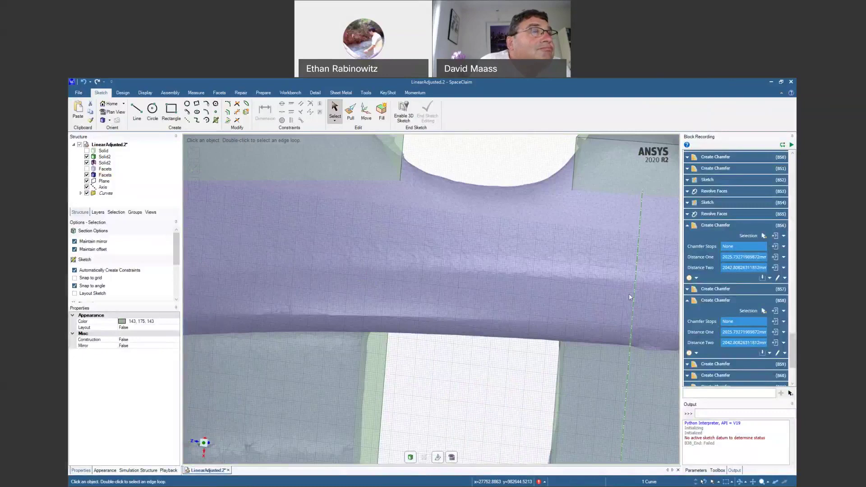
Sketch a line along the inner side of the ring's scan section, starting at its innermost corner.
middle_click_drag(628, 293, 792, 275, "shift")
middle_click_drag(186, 295, 374, 297, "shift")
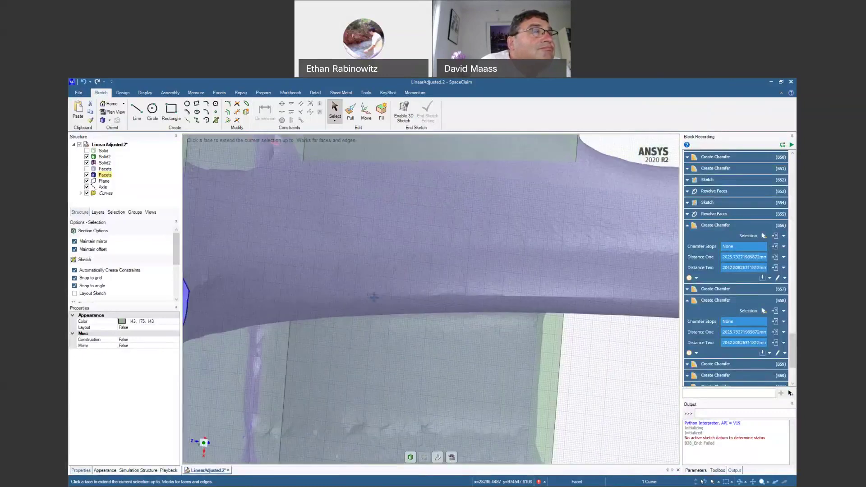
scroll(449, 291, "up", 3)
scroll(443, 278, "up", 2)
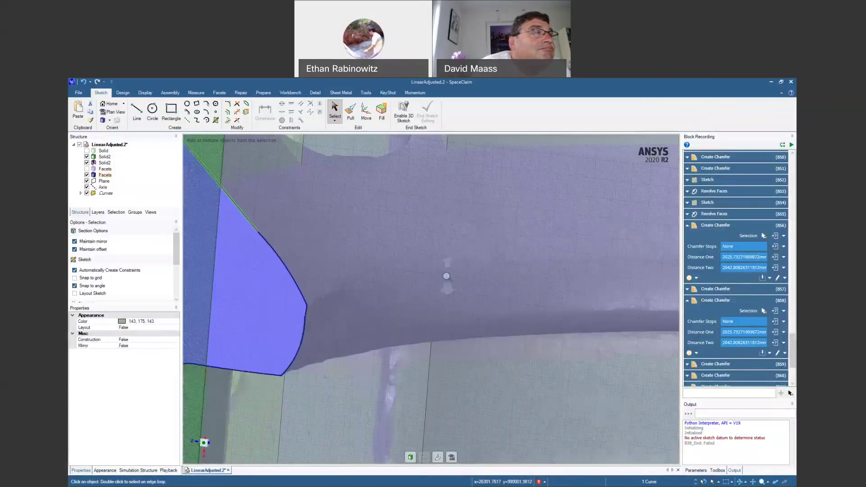
left_click(139, 110)
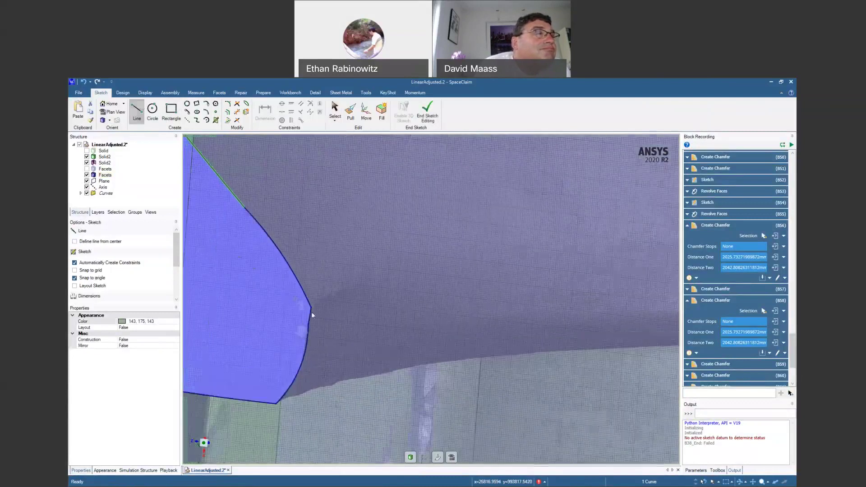
left_click(311, 308)
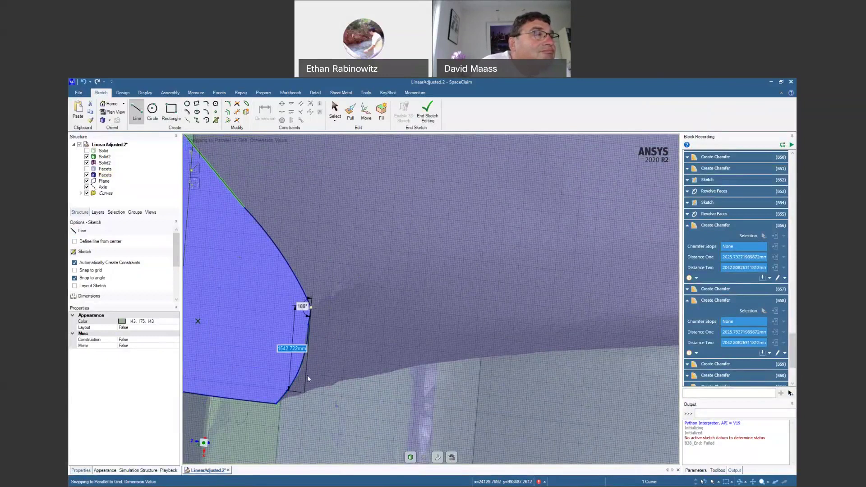
left_click(329, 350)
Sketch a line along the section's lower straight edge past its inner tip and trim it to a corner with the inner side line.
scroll(328, 350, "down", 2)
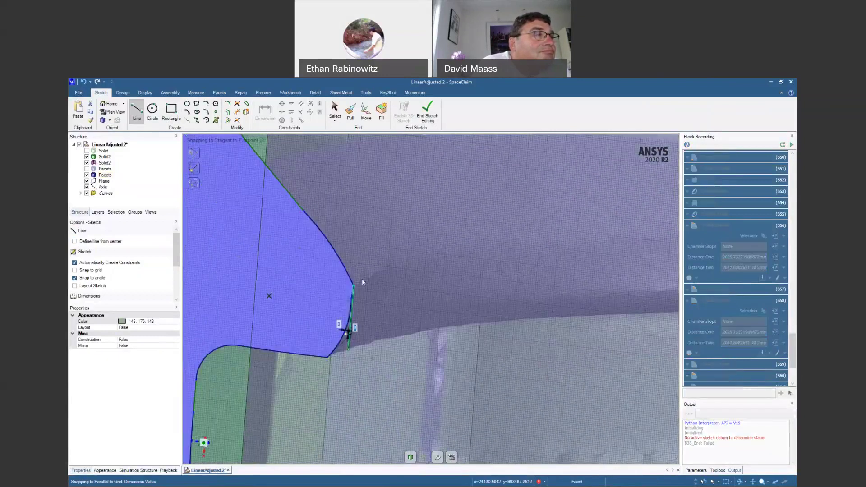
middle_click_drag(359, 363, 393, 339, "ctrl")
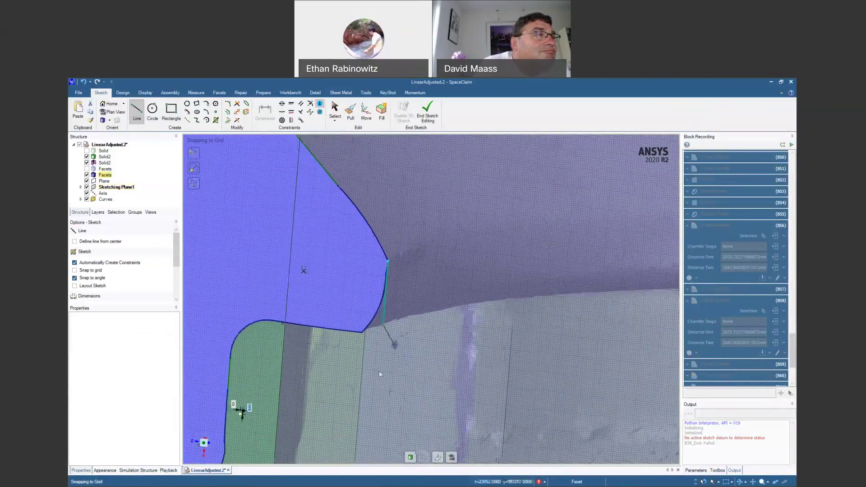
left_click(272, 322)
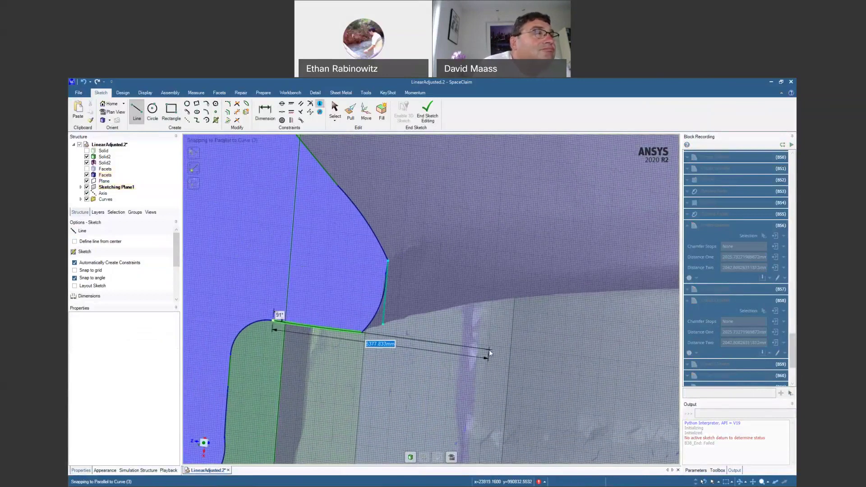
key("Escape")
scroll(440, 305, "down", 2)
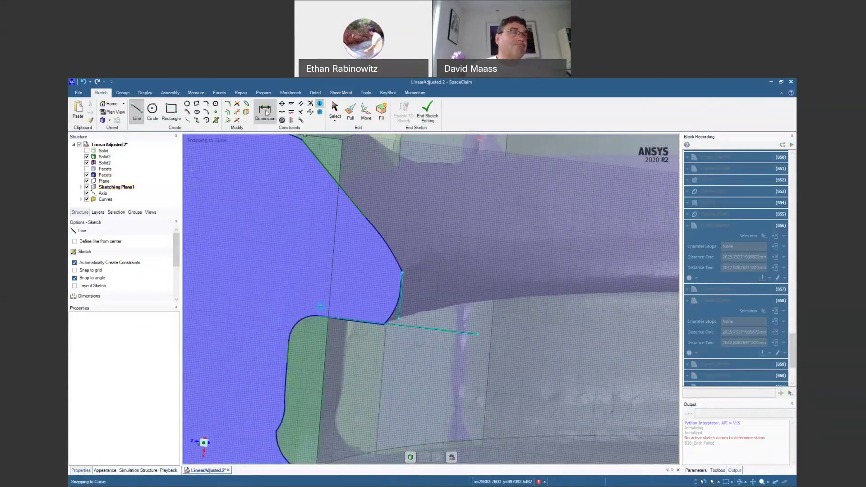
left_click(237, 104)
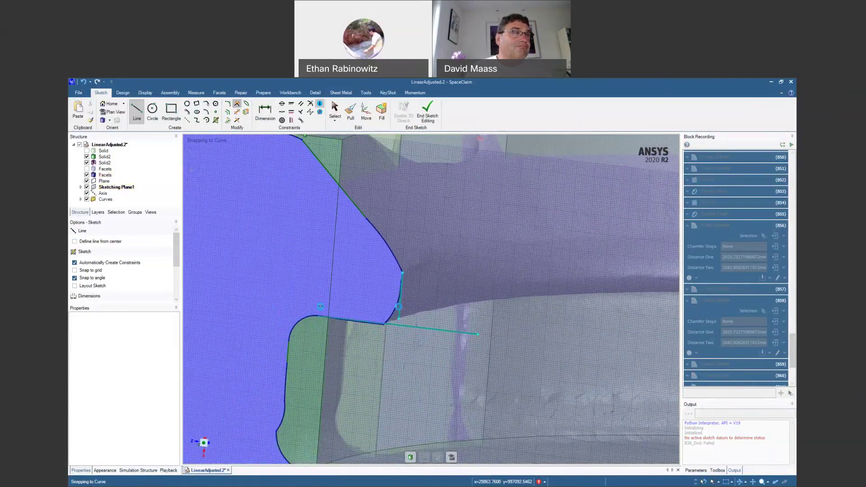
left_click(384, 331)
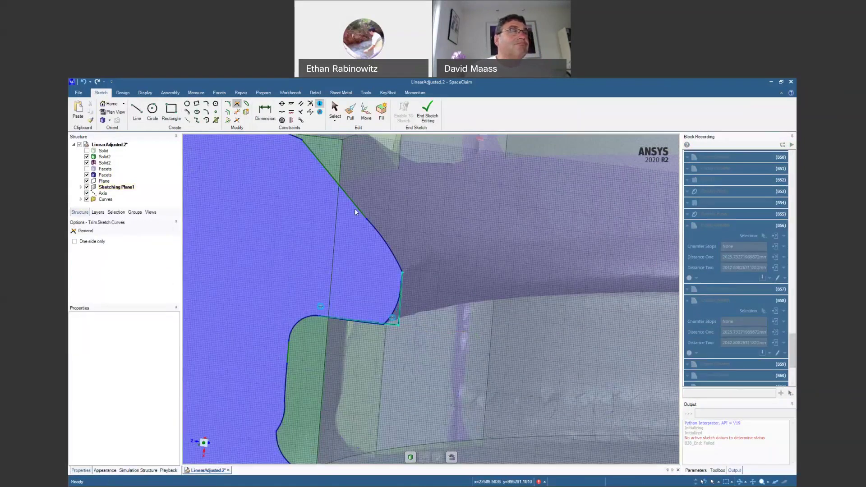
Add the slanted upper edge of the tooth section to the sketch as a line.
middle_click_drag(355, 209, 368, 283, "ctrl")
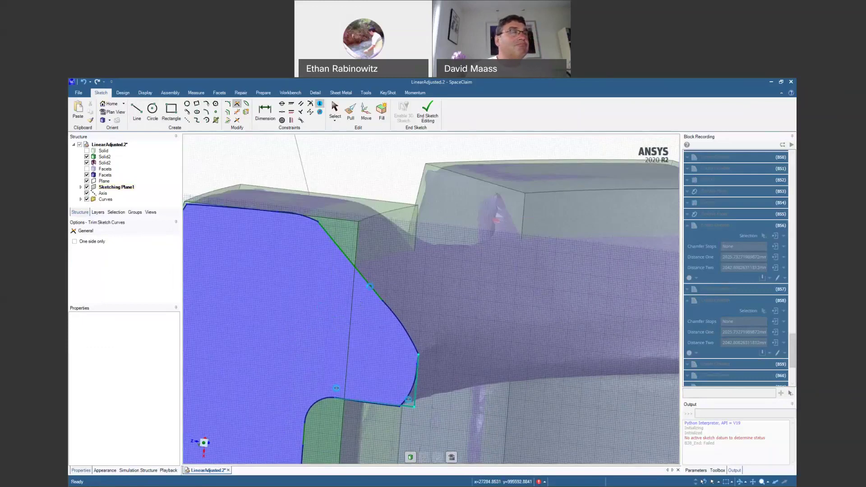
key("s")
left_click(370, 286)
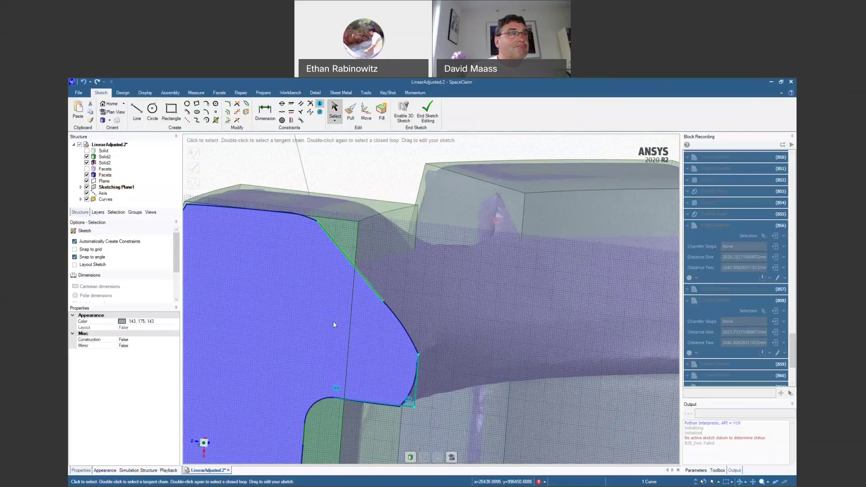
left_click(279, 281)
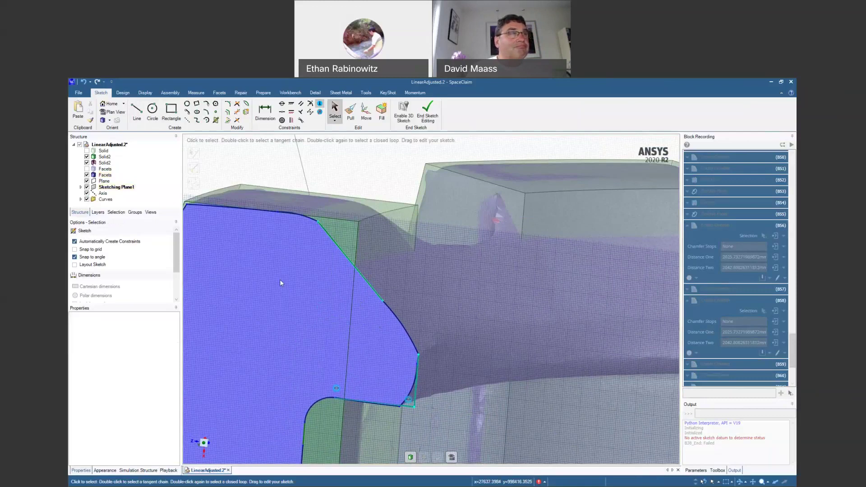
Sketch a line inside the tooth section from beside the slanted edge's outer end down past the lower edge line.
key("l")
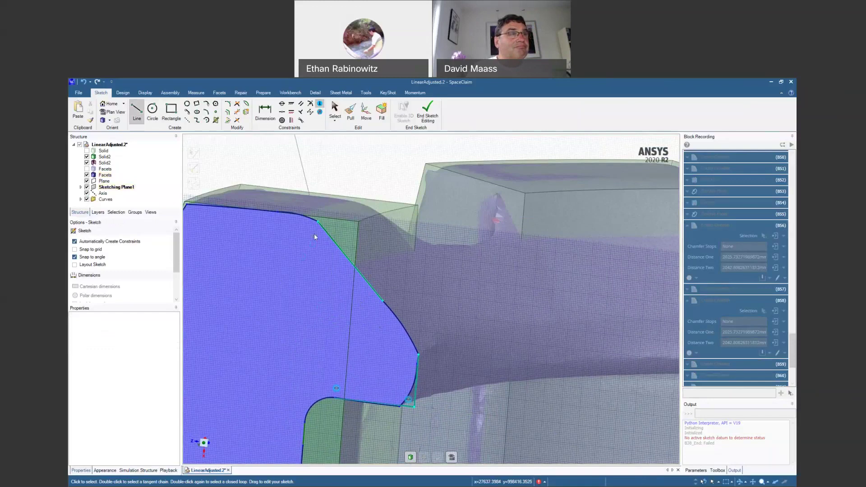
mouse_move(321, 271)
middle_mouse_down()
mouse_move(340, 273)
mouse_move(225, 288)
mouse_move(295, 302)
middle_mouse_up()
mouse_move(446, 183)
middle_mouse_down("ctrl")
mouse_move(370, 322)
mouse_move(396, 256)
mouse_move(408, 268)
mouse_move(380, 271)
mouse_move(315, 374)
mouse_move(359, 322)
mouse_move(398, 341)
mouse_move(312, 327)
mouse_move(340, 293)
mouse_move(324, 286)
middle_mouse_up("ctrl")
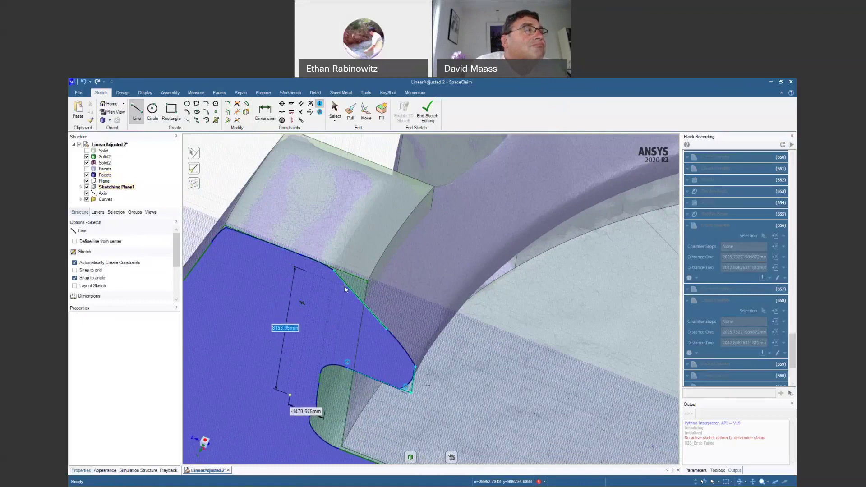
middle_click_drag(365, 328, 473, 226)
mouse_move(387, 334)
middle_mouse_down()
mouse_move(420, 333)
mouse_move(390, 332)
middle_mouse_up()
left_click(445, 192)
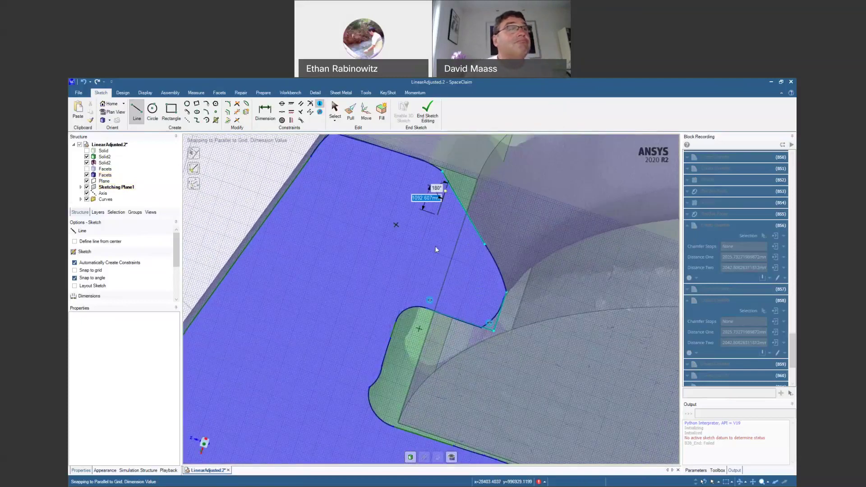
left_click(388, 369)
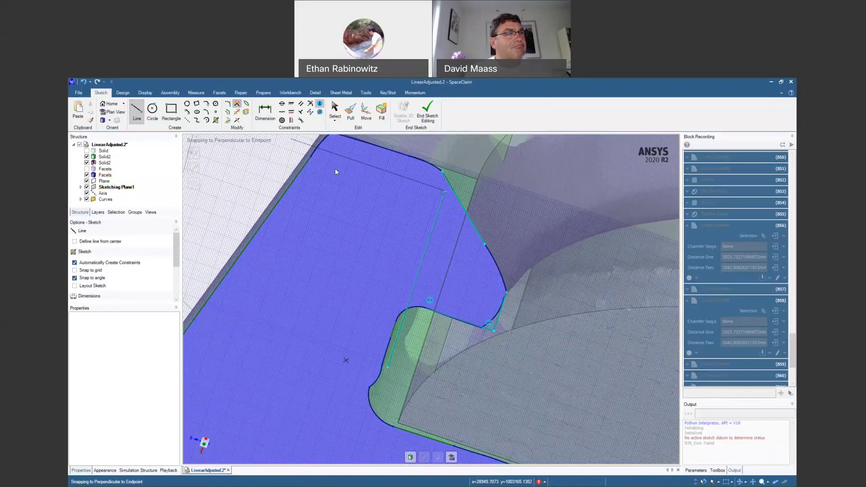
Trim and extend the sketch lines to shared corners so they form a closed four-sided ring profile.
left_click(236, 103)
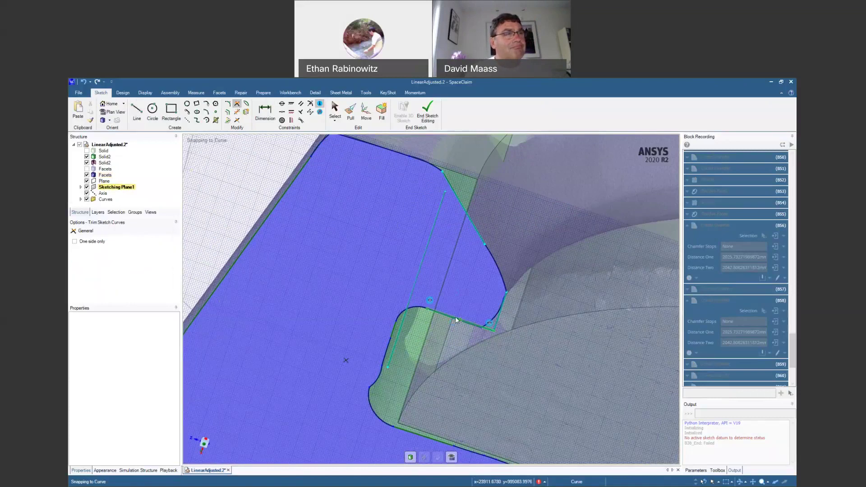
left_click(403, 316)
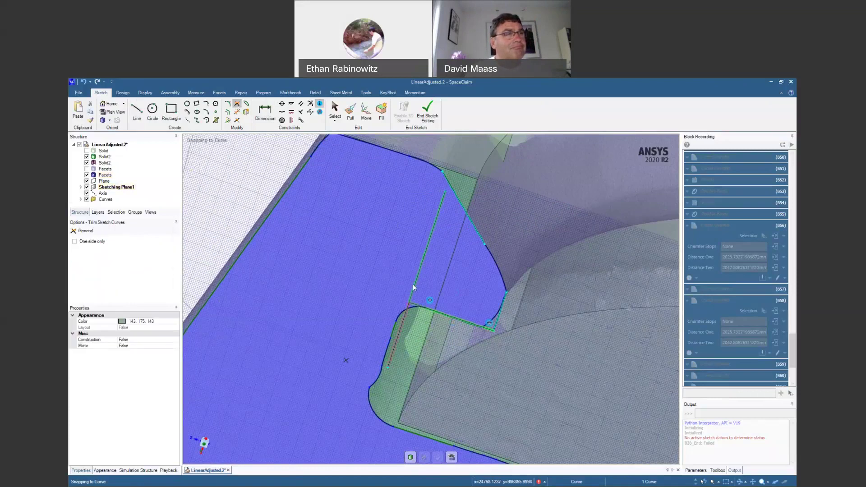
left_click(501, 303)
left_click(479, 239)
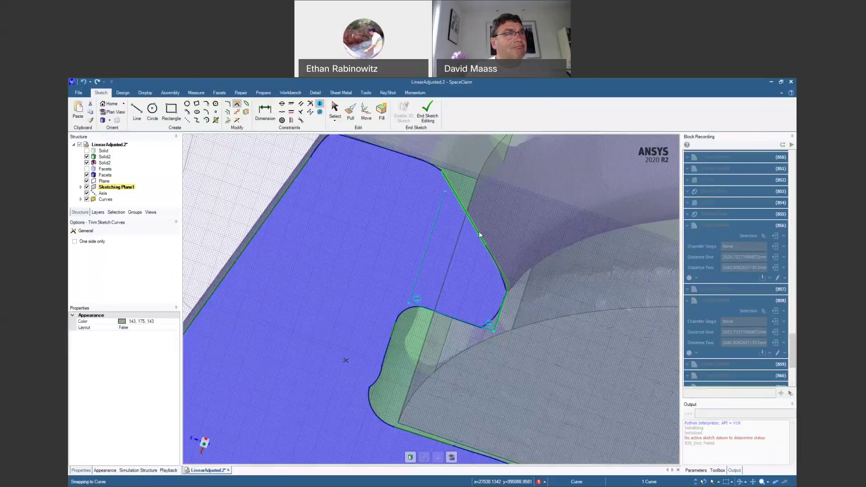
left_click(441, 201)
left_click(459, 200)
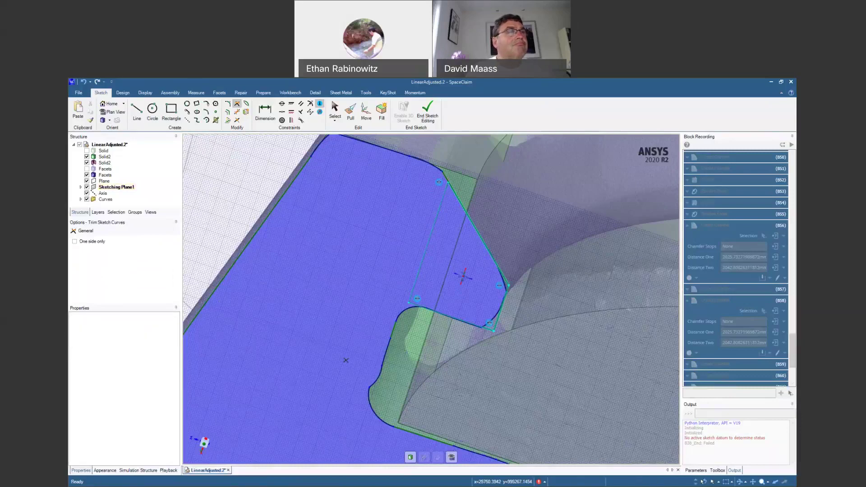
Turn the closed profile into a face and revolve it about the central axis to both sides by about 178°, without merging.
middle_click_drag(539, 324, 520, 323)
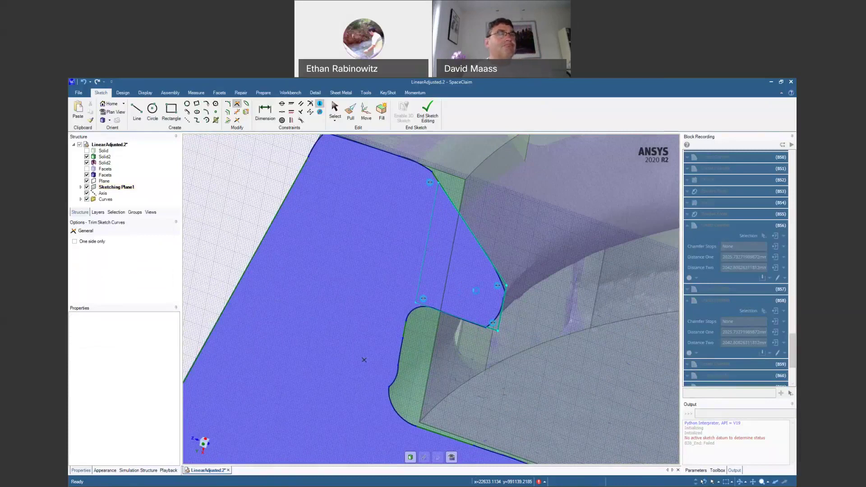
key("p")
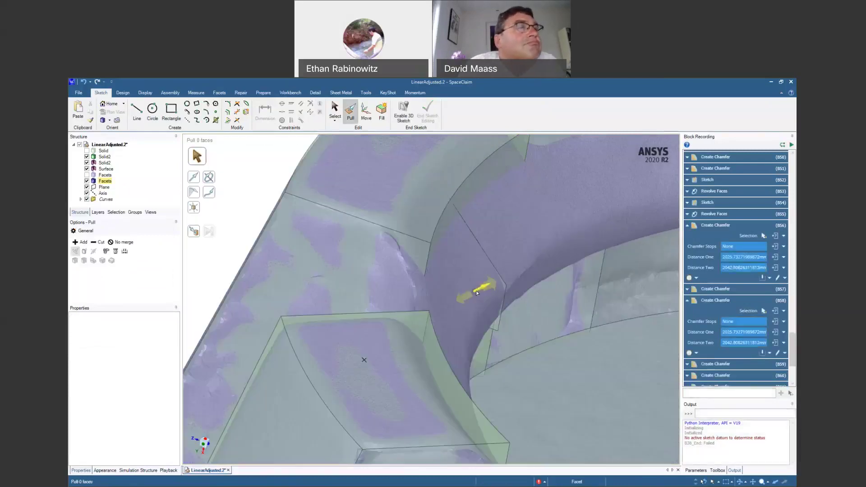
left_click(477, 292)
scroll(476, 279, "down", 5)
middle_click_drag(477, 265, 386, 244, "shift")
scroll(386, 244, "down", 3)
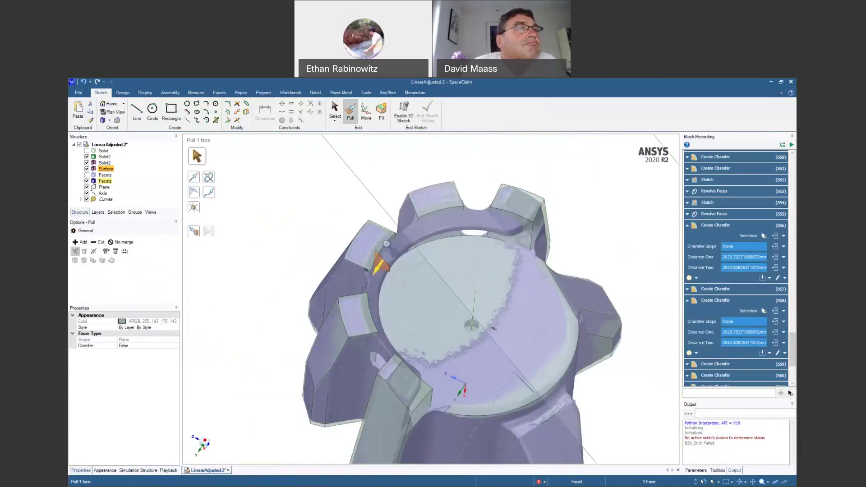
middle_click_drag(413, 286, 391, 269, "shift")
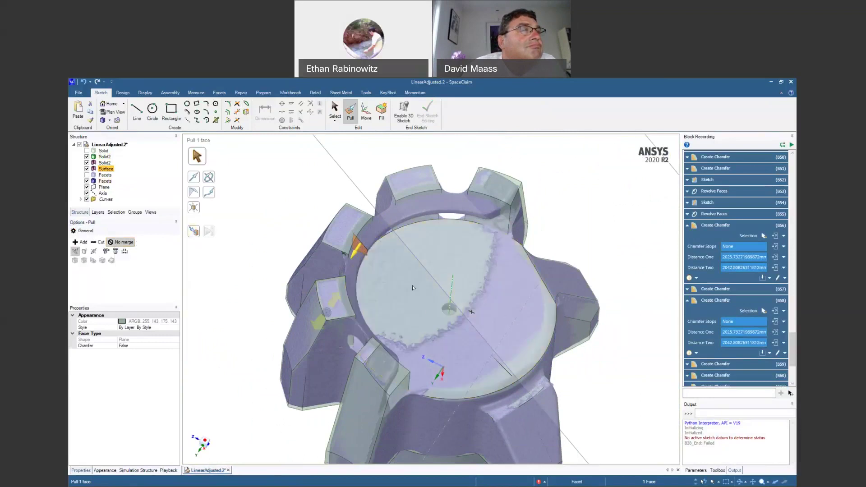
left_click(451, 292, "alt")
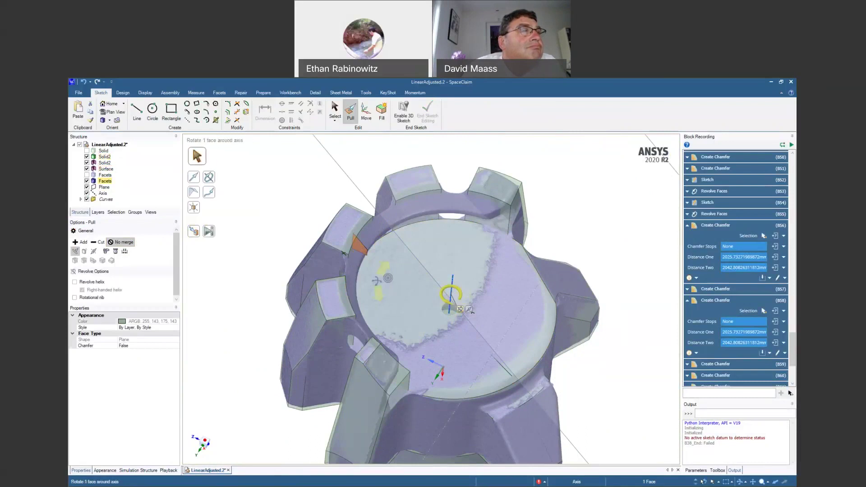
mouse_move(377, 280)
middle_mouse_down()
mouse_move(386, 282)
mouse_move(384, 290)
middle_mouse_up()
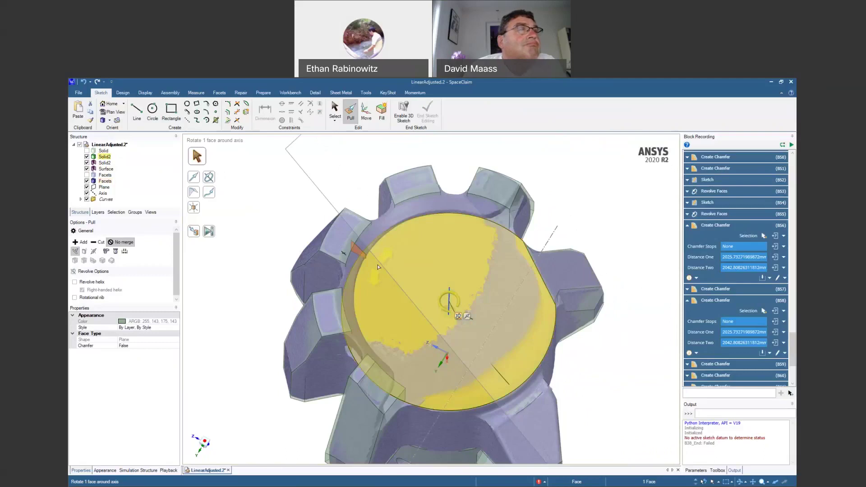
left_click(93, 251)
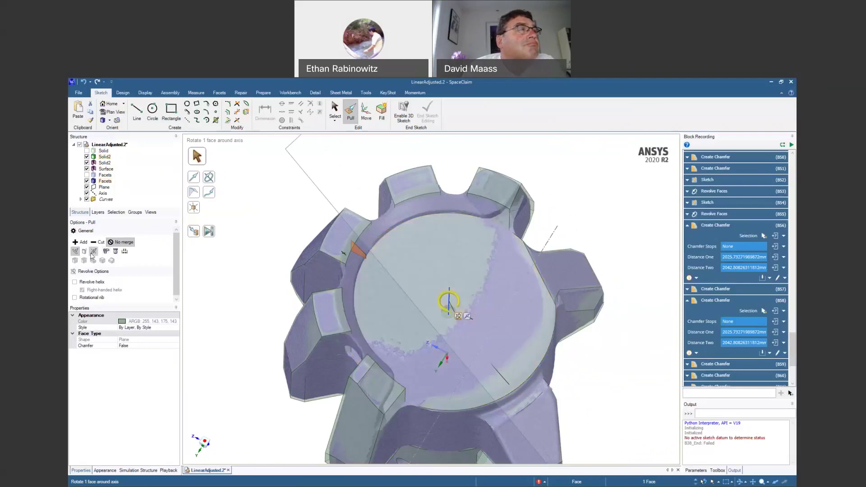
left_click_drag(278, 226, 361, 463)
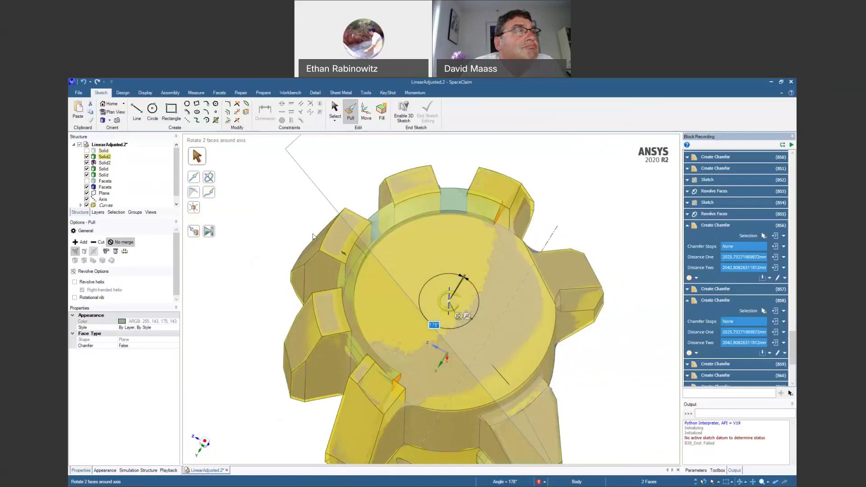
Hide the toothed solid and toggle the facet body's visibility to compare the revolved ring segments with the scan.
left_click(297, 218)
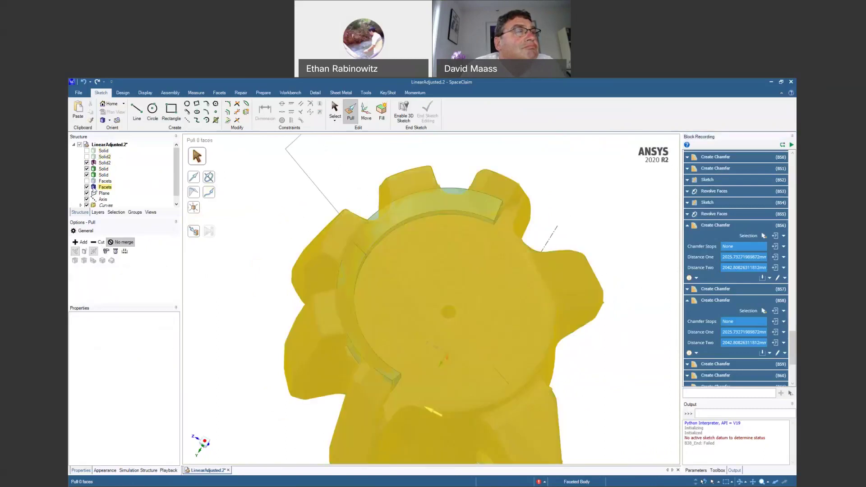
left_click(86, 187)
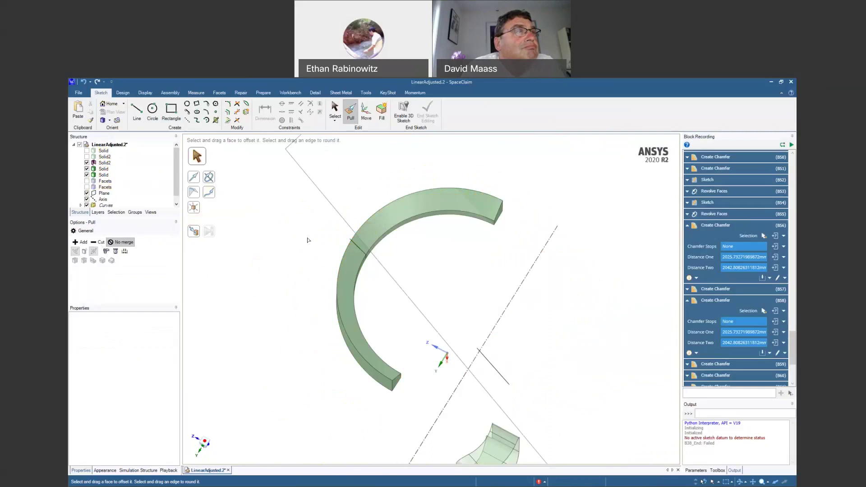
scroll(292, 309, "up", 5)
mouse_move(368, 308)
middle_mouse_down()
mouse_move(483, 247)
mouse_move(409, 242)
mouse_move(366, 225)
mouse_move(379, 193)
mouse_move(373, 228)
mouse_move(397, 266)
mouse_move(455, 224)
mouse_move(504, 249)
mouse_move(500, 296)
mouse_move(435, 277)
middle_mouse_up()
left_click(87, 186)
left_click(88, 186)
scroll(331, 259, "up", 3)
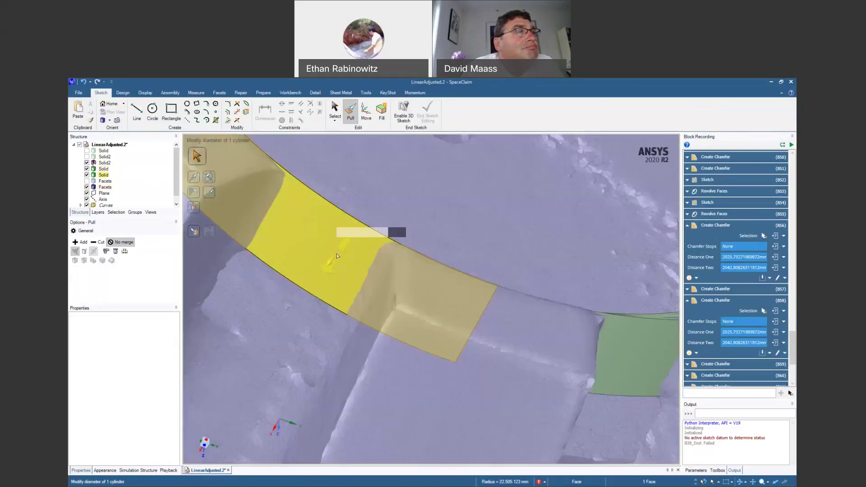
Try to pull the outer cylindrical faces of both ring segments up to the scanned surface between the teeth.
left_click(333, 258)
middle_click_drag(305, 273, 311, 230)
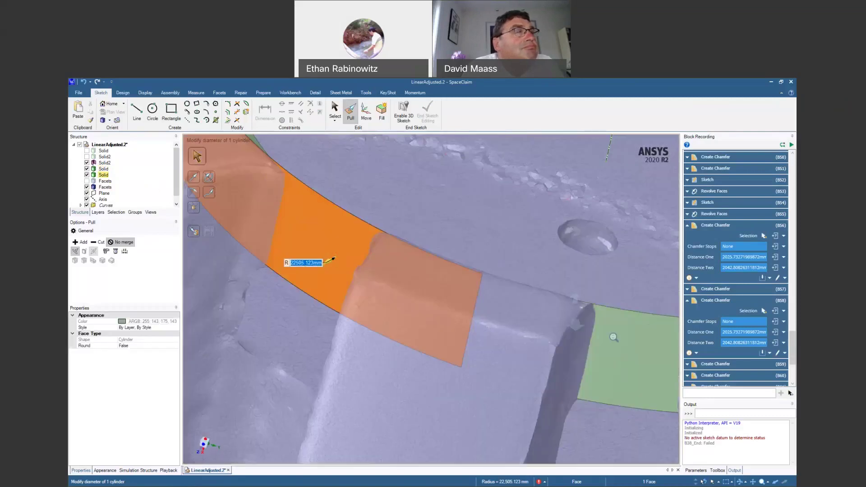
left_click(613, 336, "ctrl")
middle_click_drag(612, 336, 447, 343, "ctrl")
mouse_move(449, 323)
left_mouse_down()
mouse_move(463, 312)
mouse_move(452, 318)
left_mouse_up()
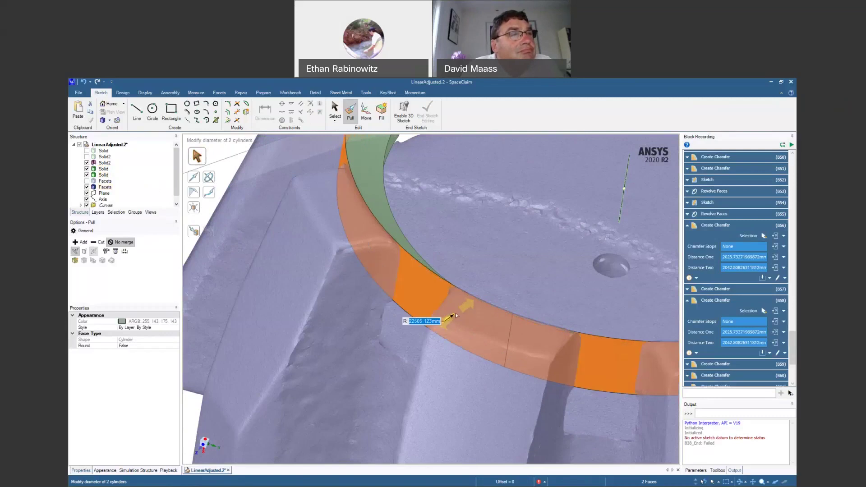
left_click(193, 232)
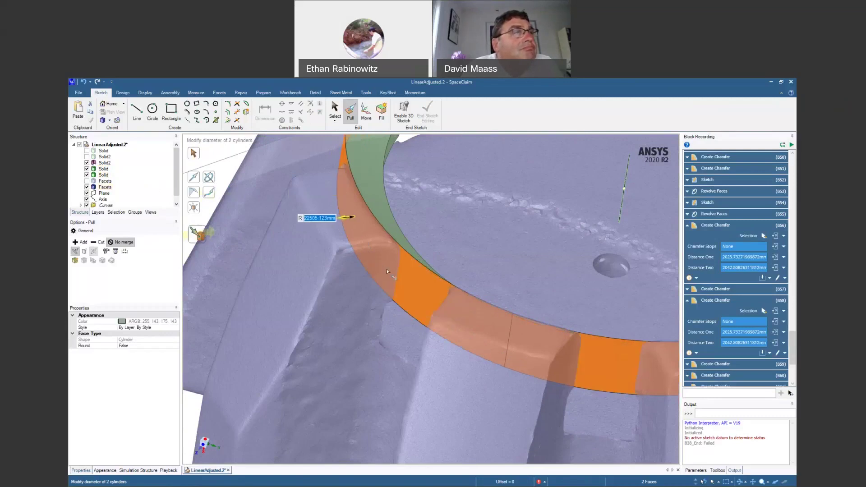
left_click(418, 353)
middle_click_drag(418, 354, 456, 361)
left_click(245, 203)
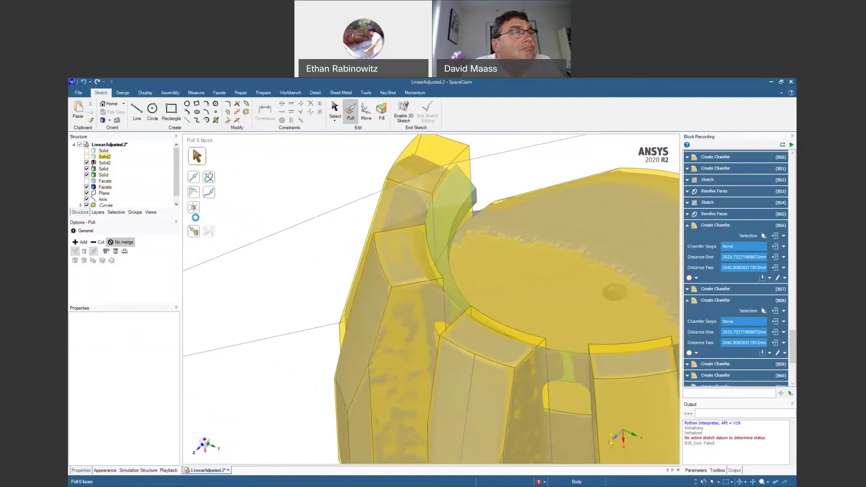
Combine the toothed solid and both revolved ring segments into one body.
scroll(245, 207, "down", 2)
middle_click_drag(245, 207, 244, 202)
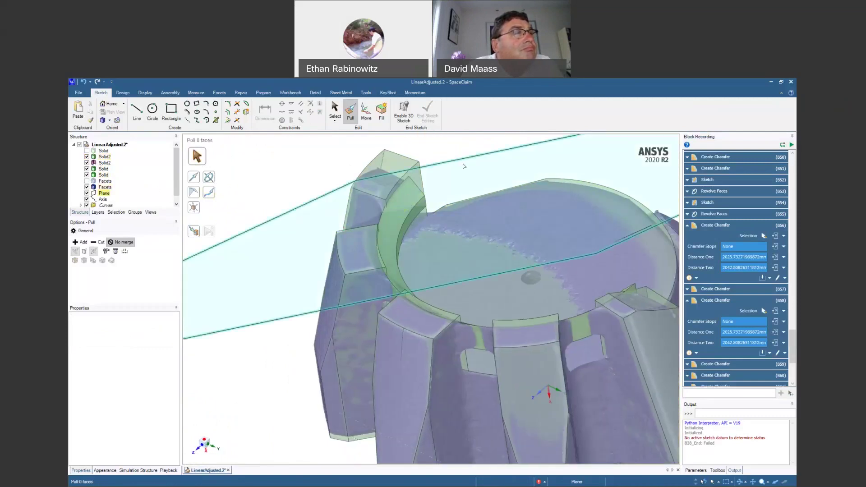
key("s")
left_click(404, 171)
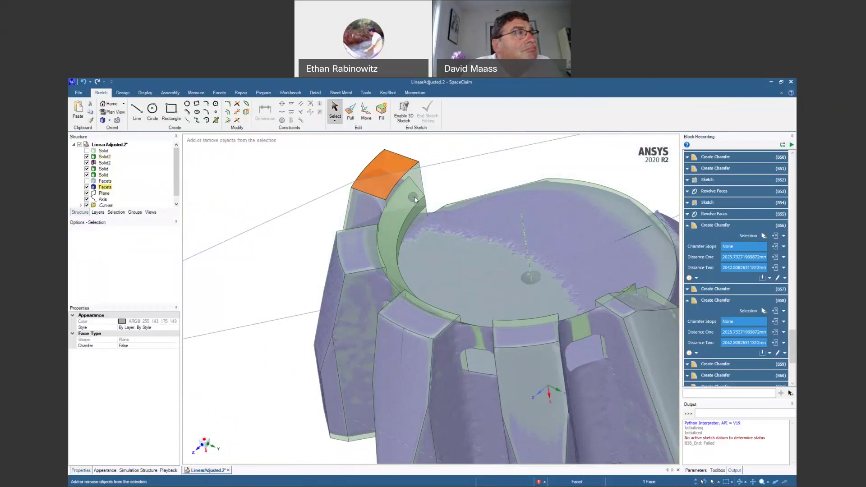
left_click(413, 192, "ctrl")
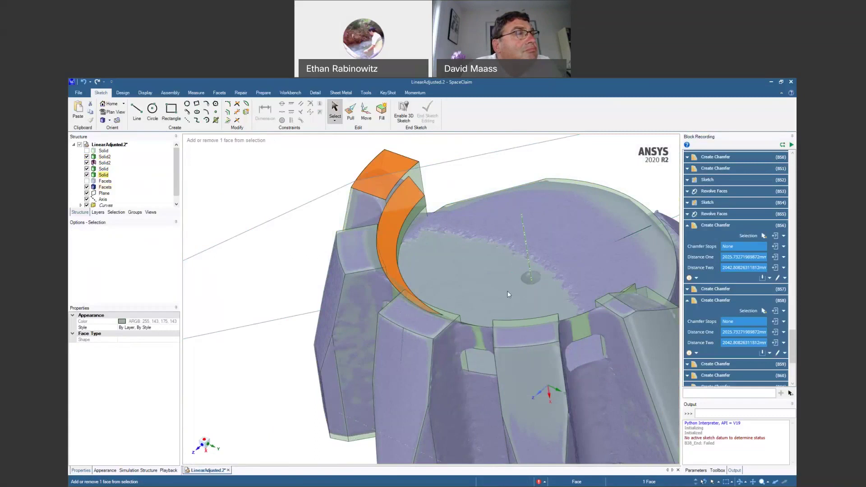
left_click(582, 326, "ctrl")
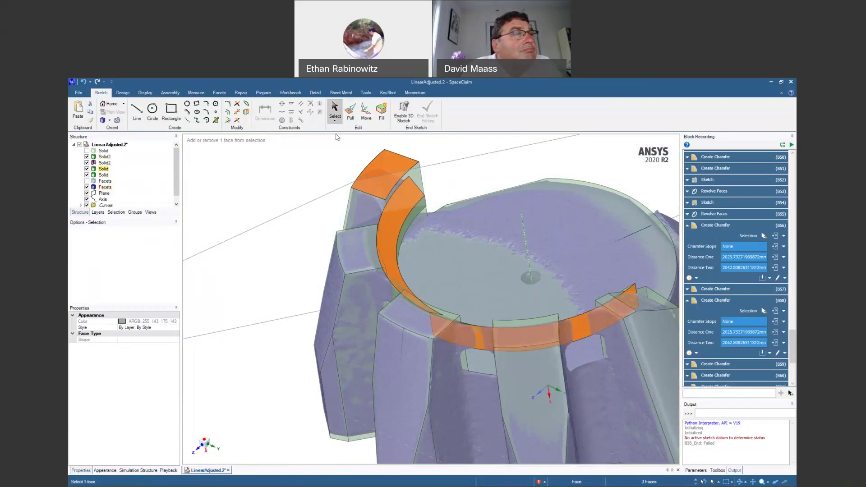
left_click(123, 92)
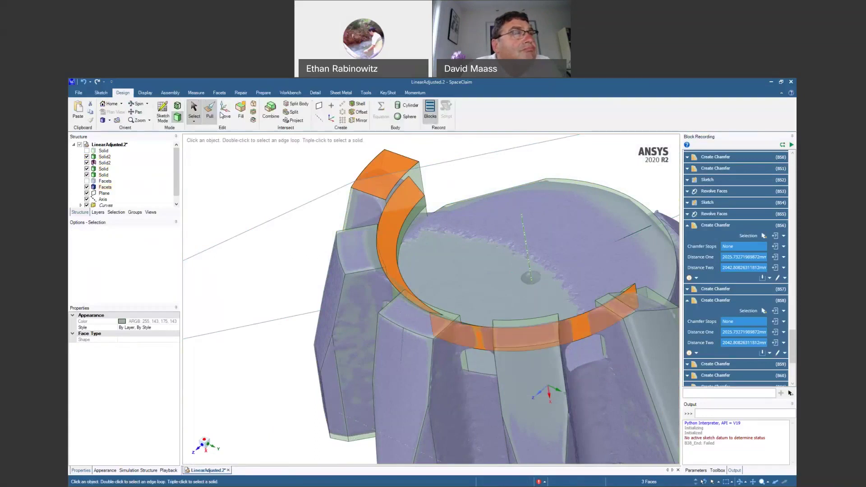
left_click(271, 110)
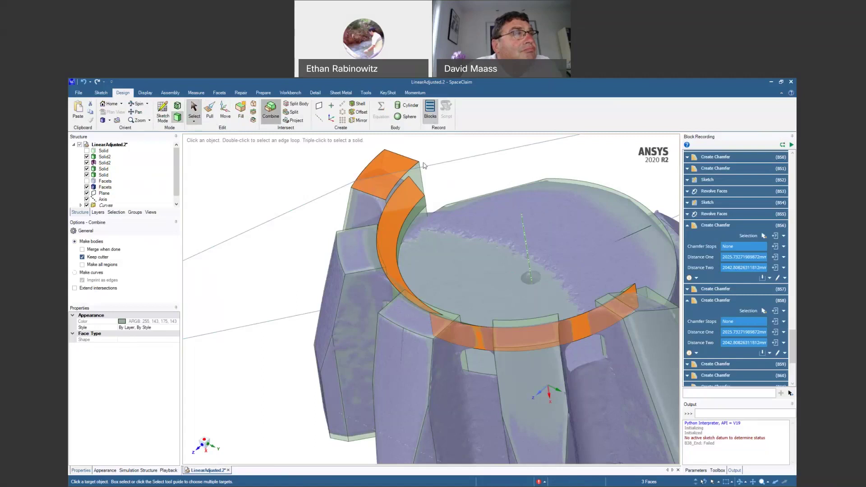
left_click(107, 158)
left_click(284, 193)
Hide the facet body and make the merged toothed solid opaque.
middle_click_drag(339, 212, 265, 159)
scroll(324, 223, "up", 3)
left_click(94, 175)
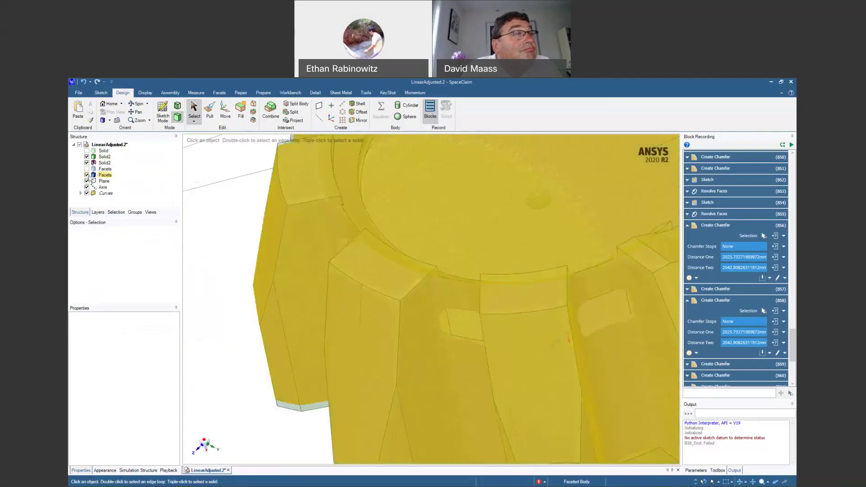
left_click(87, 174)
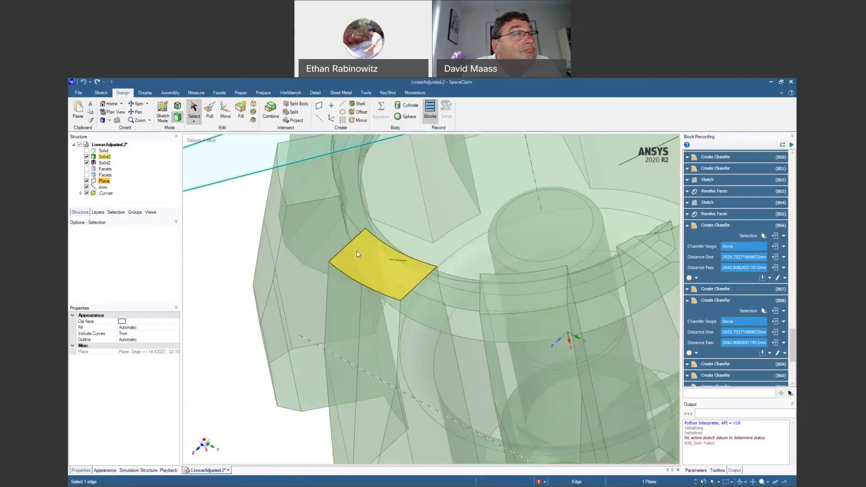
left_click(373, 234)
left_click(384, 230)
left_click(387, 247)
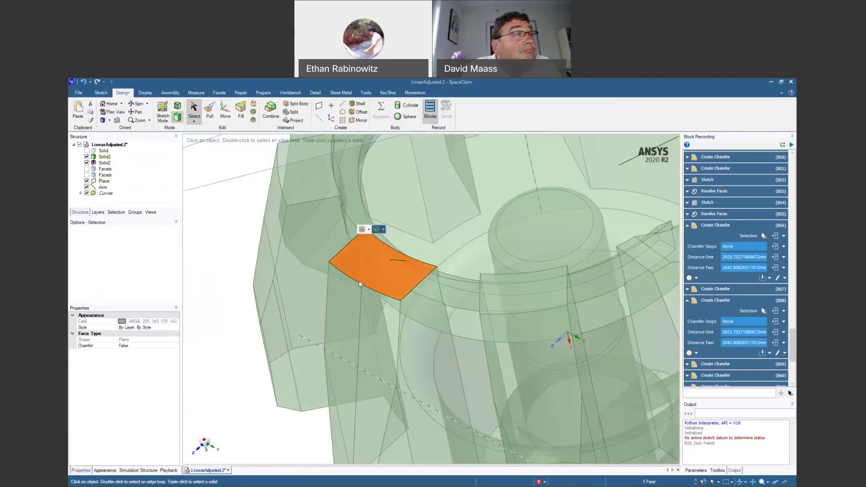
Show the facet body again and toggle the merged solid's visibility to compare the uncut tooth corner with the scan.
scroll(276, 348, "down", 5)
left_click(630, 218)
middle_click_drag(630, 218, 290, 239)
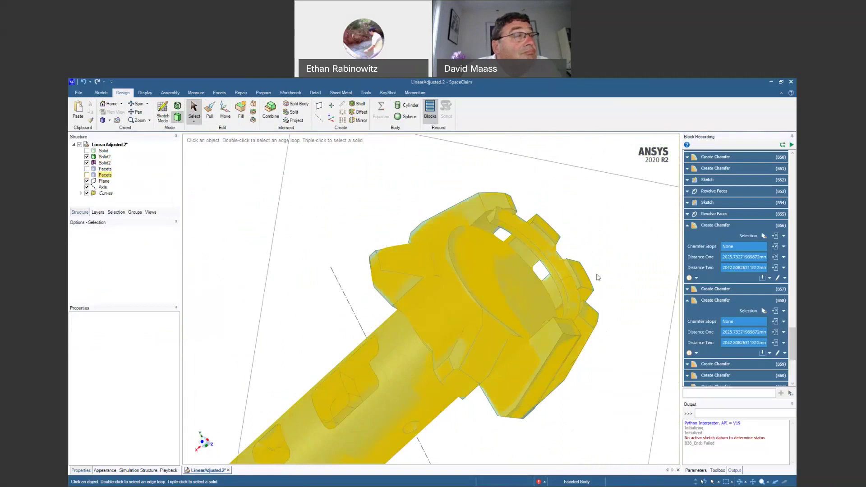
scroll(598, 278, "up", 3)
middle_click_drag(592, 292, 570, 282)
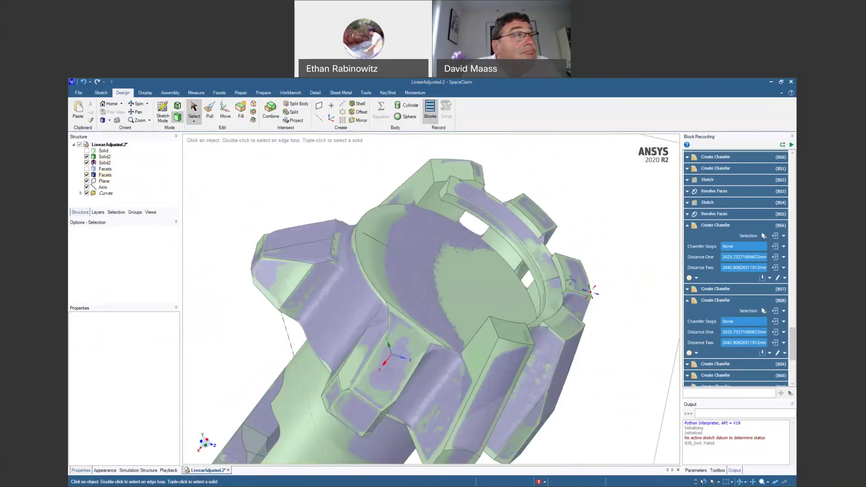
scroll(505, 314, "up", 5)
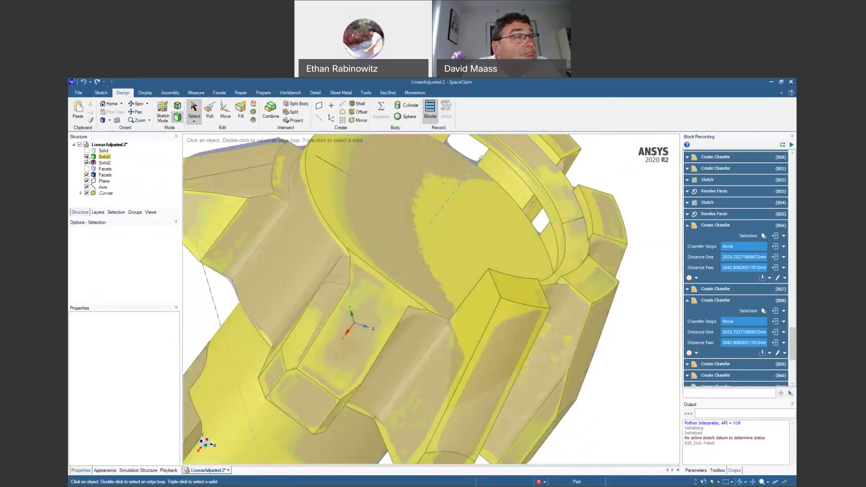
scroll(515, 310, "up", 2)
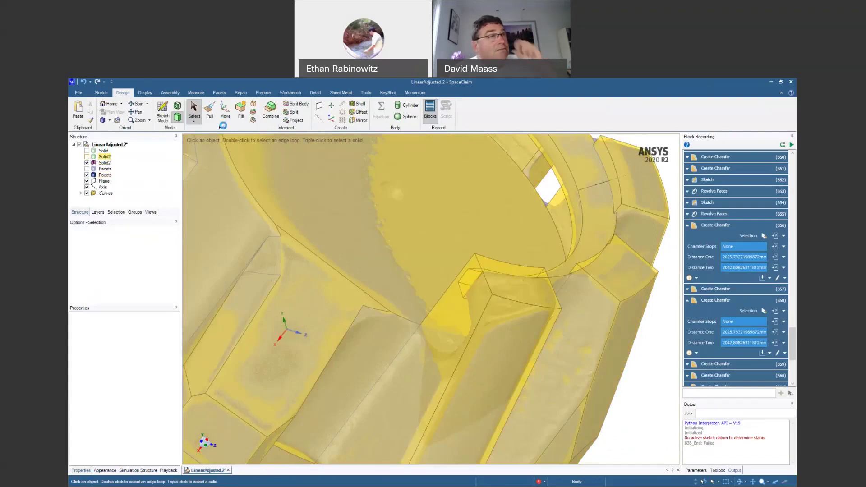
left_click(87, 156)
Chamfer the short end edge of the uncut tooth beside the bore with setbacks of about 6334 mm and 3789 mm.
left_click(209, 109)
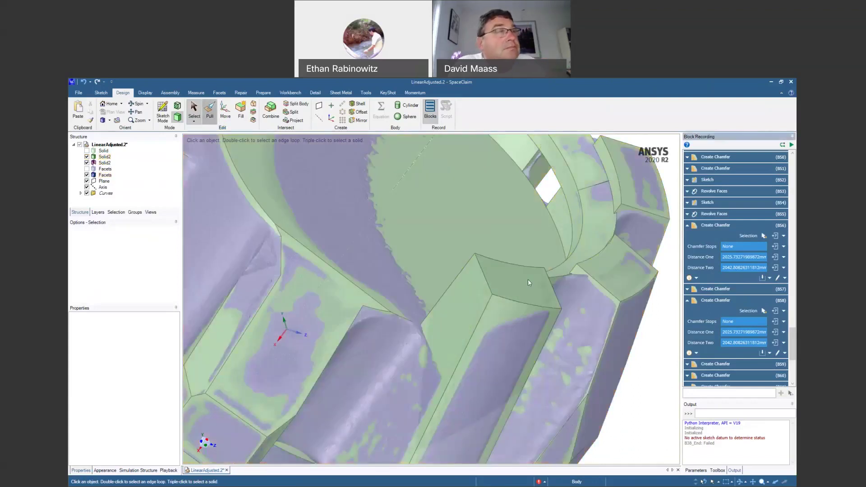
left_click(487, 287)
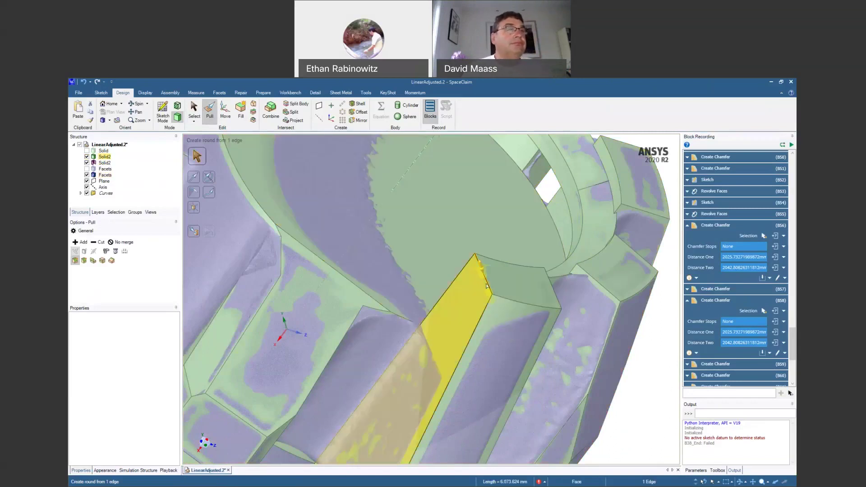
left_click(504, 262)
left_click_drag(507, 295, 530, 351)
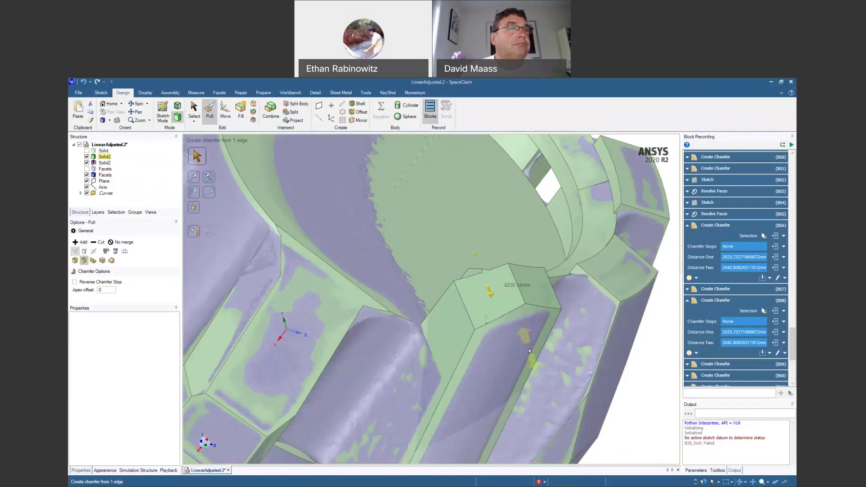
left_click(524, 286)
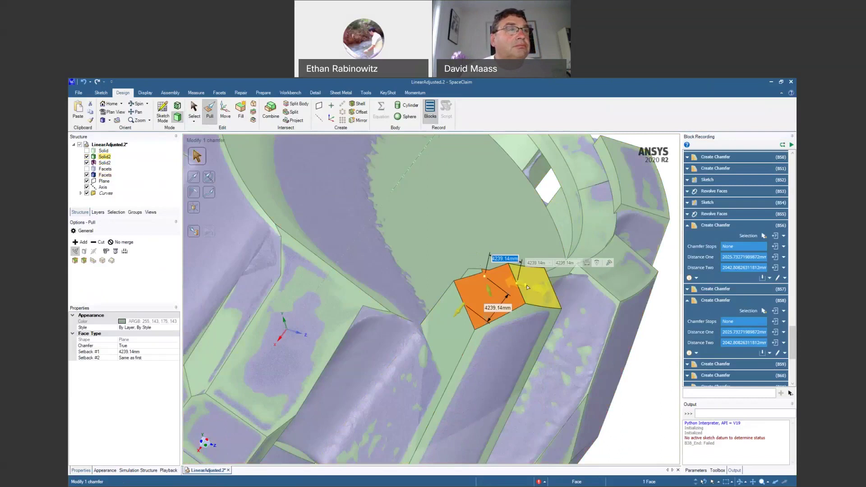
left_click_drag(529, 287, 545, 291)
left_click(473, 301)
left_click_drag(475, 299, 477, 297)
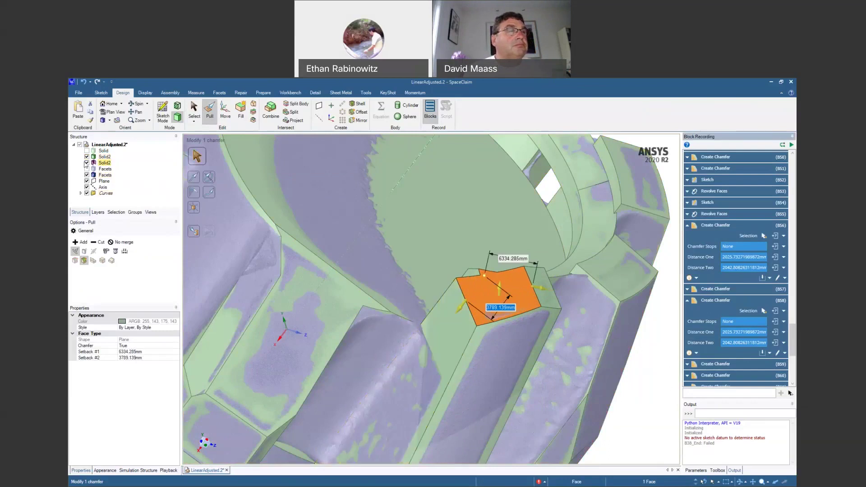
Make the merged toothed solid transparent so the scan is visible through it.
key("s")
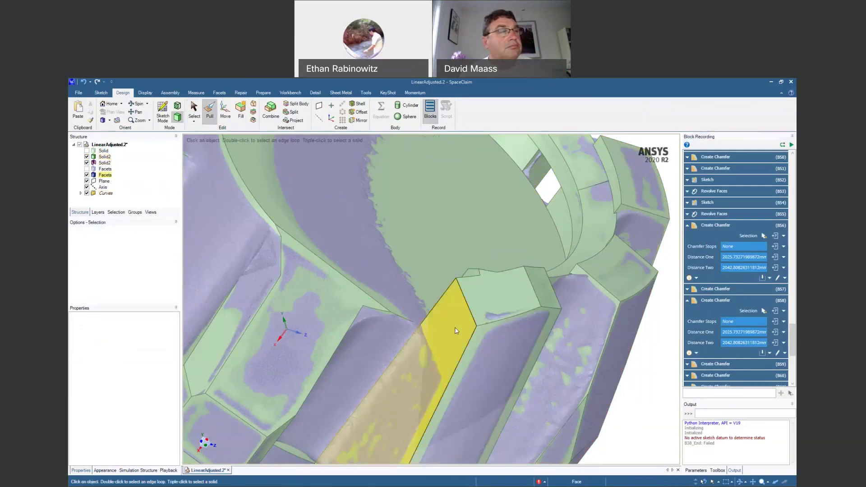
left_click(455, 326)
left_click(481, 306)
left_click(490, 323)
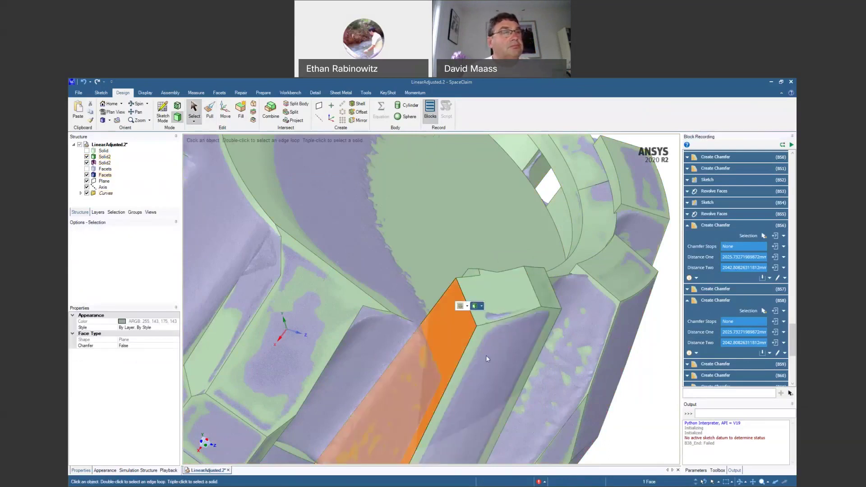
Examine from several angles how the chamfered tooth end and inner ring overlap the scanned facet body.
middle_click_drag(471, 361, 361, 212)
left_click(393, 261)
mouse_move(393, 261)
middle_mouse_down()
mouse_move(426, 341)
mouse_move(400, 250)
middle_mouse_up()
middle_click_drag(400, 249, 489, 363, "ctrl")
middle_click_drag(367, 298, 377, 258)
middle_click_drag(368, 291, 325, 280)
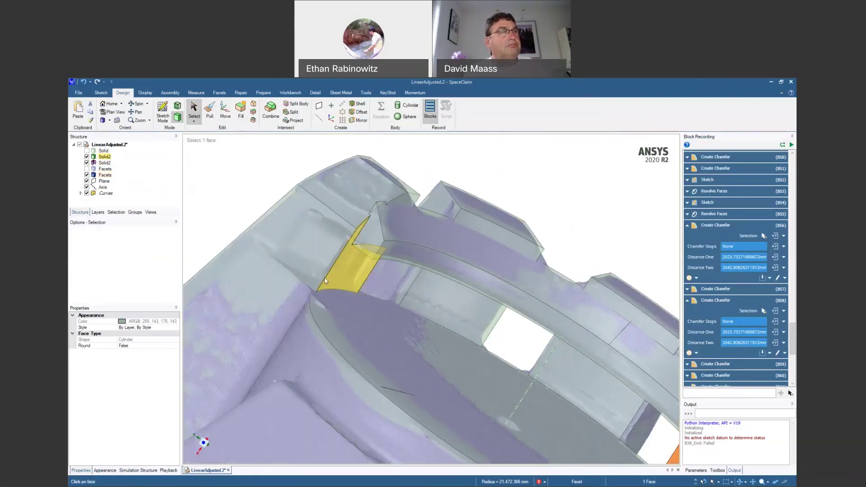
left_click(299, 298)
middle_click_drag(299, 298, 342, 247)
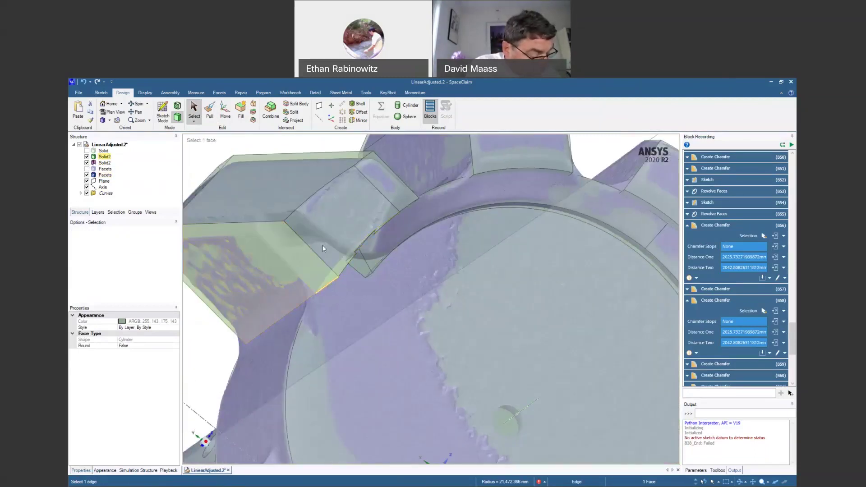
mouse_move(323, 240)
middle_mouse_down()
mouse_move(357, 289)
mouse_move(424, 324)
mouse_move(350, 341)
middle_mouse_up()
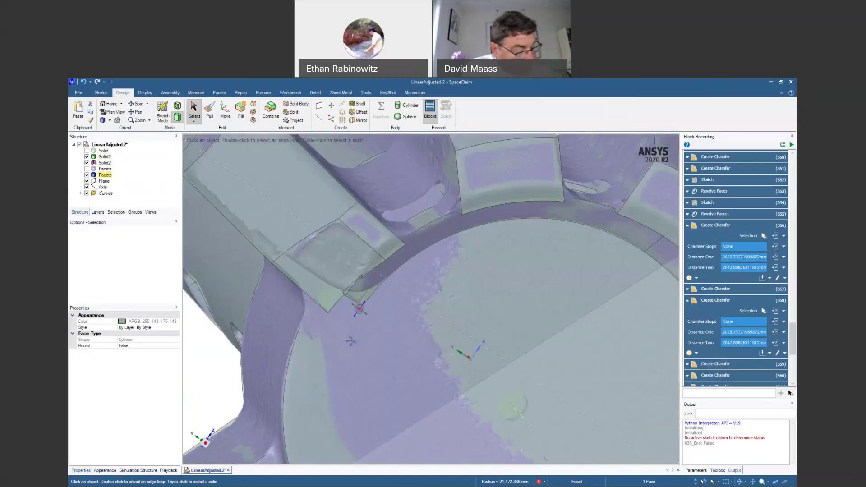
middle_click_drag(361, 269, 366, 332, "shift")
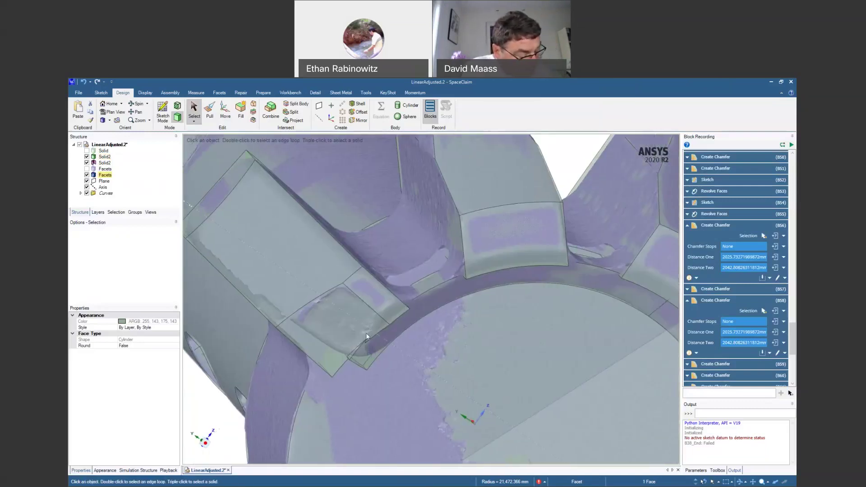
key("p")
left_click(356, 262)
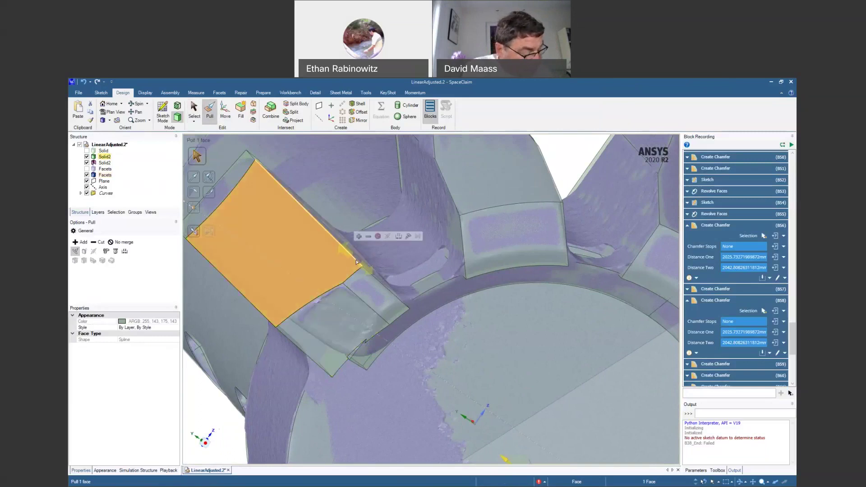
left_click(356, 261)
scroll(356, 260, "up", 6)
middle_click_drag(325, 282, 338, 222)
scroll(337, 221, "down", 3)
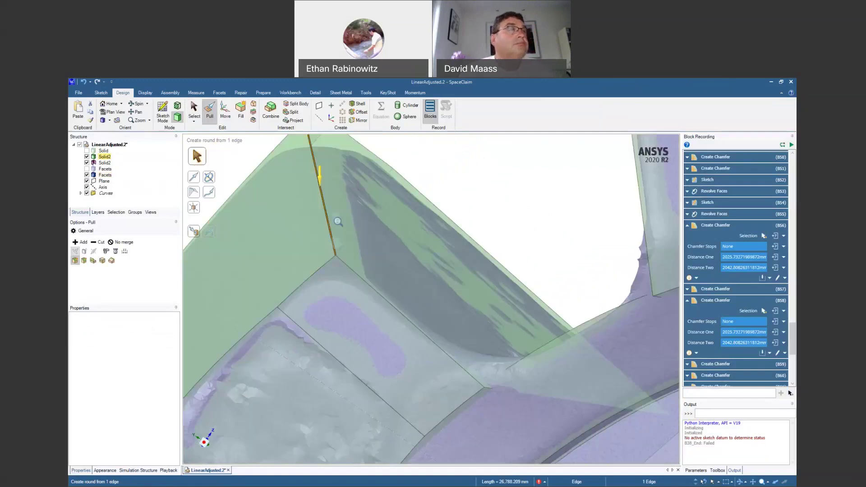
scroll(337, 221, "down", 10)
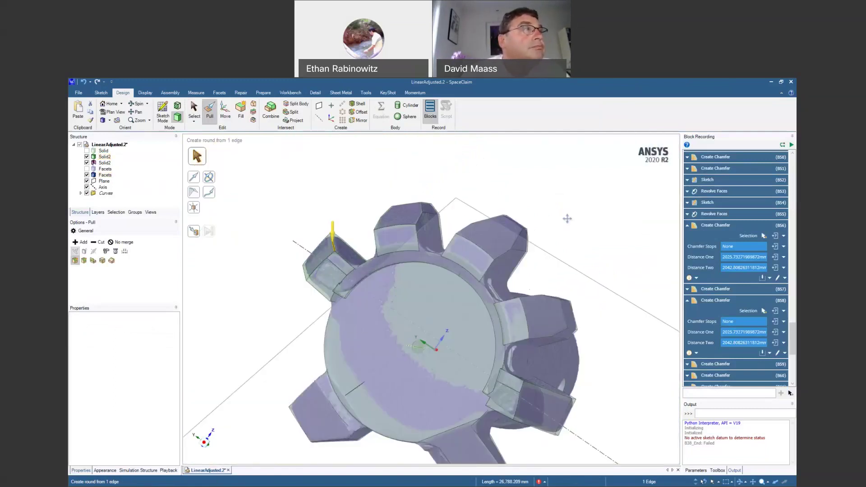
middle_click_drag(567, 219, 527, 198, "shift")
left_click(541, 221)
middle_click_drag(601, 293, 524, 275)
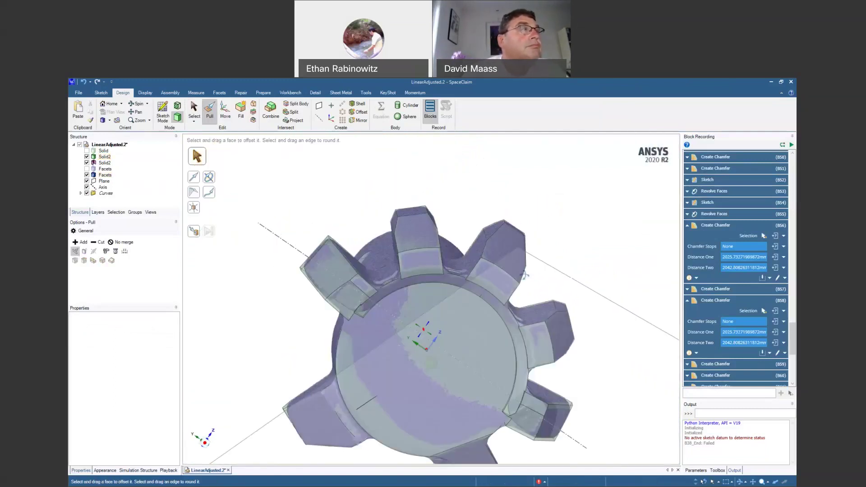
left_click(483, 250)
double_click(483, 251)
left_click(600, 334)
scroll(601, 335, "down", 1)
mouse_move(601, 335)
middle_mouse_down("shift")
mouse_move(570, 270)
mouse_move(588, 330)
middle_mouse_up("shift")
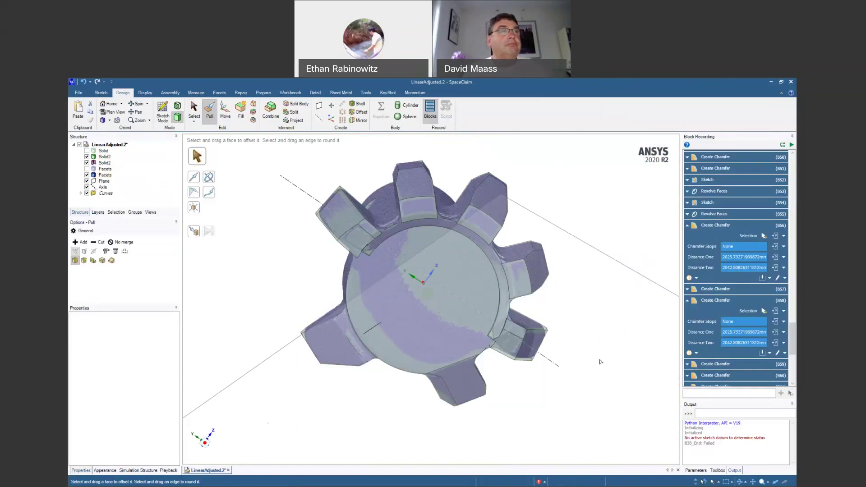
Switch off the smart selection filter and limit selection to edges.
left_click(718, 482)
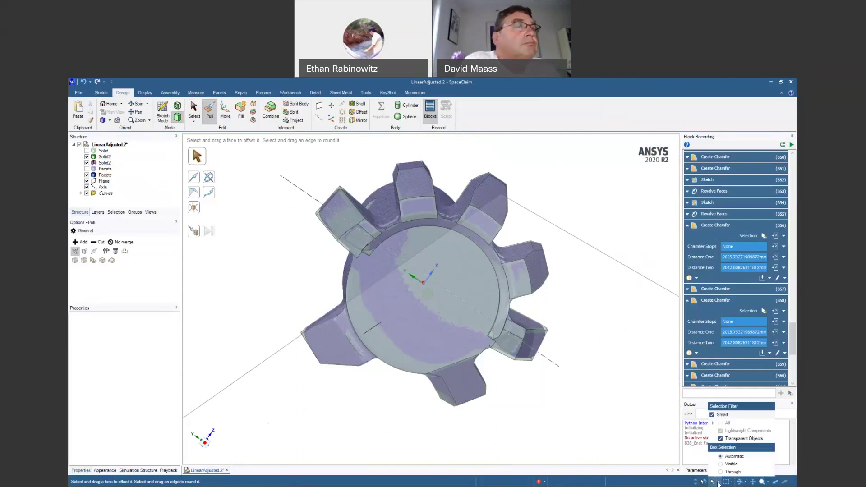
left_click(713, 414)
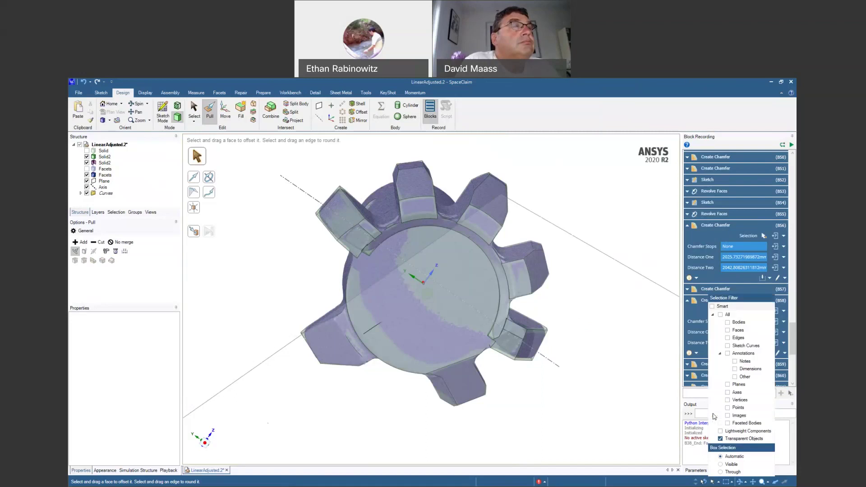
left_click(727, 339)
Hide the visible scanned facet body so only the transparent toothed solid remains in view.
middle_click_drag(604, 414, 354, 261)
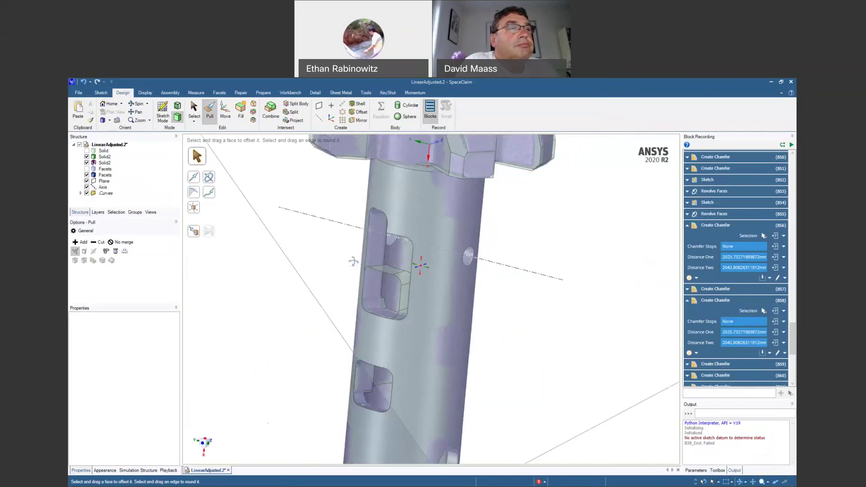
left_click(430, 207)
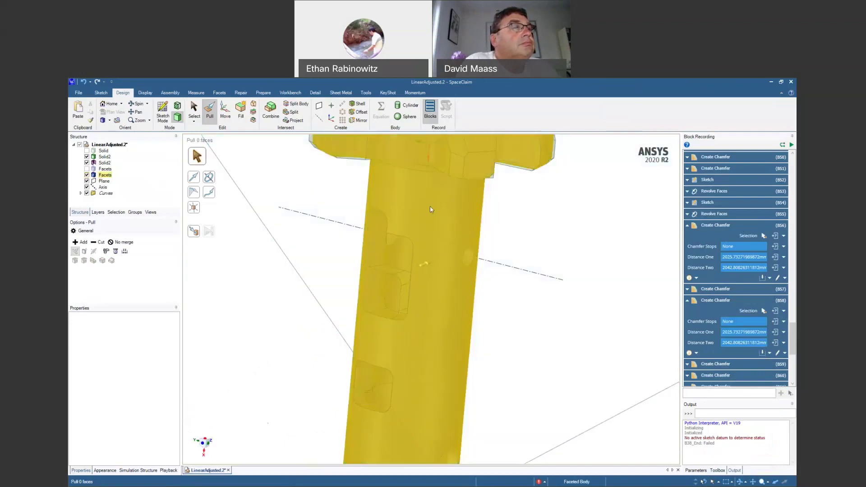
key("ctrl+h")
middle_click_drag(424, 281, 365, 453, "ctrl")
middle_click_drag(494, 303, 522, 265)
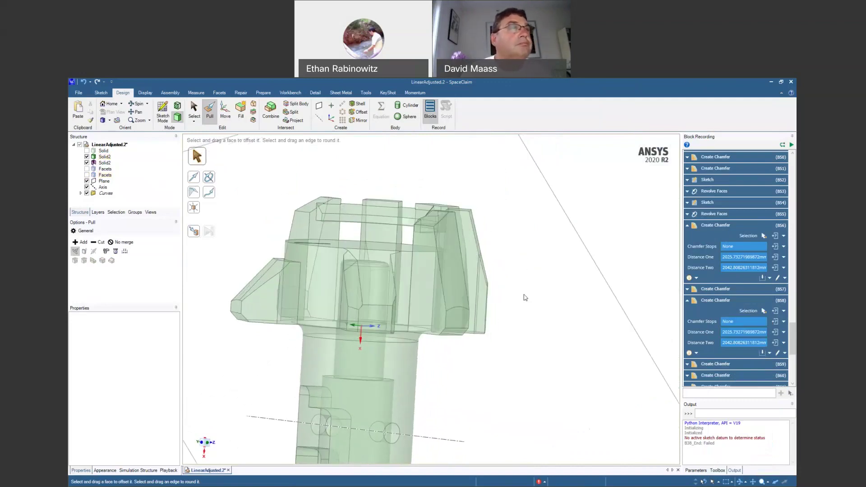
Box-select the lengthwise edges around all the teeth in a straight side view, excluding the short curved edge on one tooth tip.
left_click_drag(255, 173, 538, 341)
left_click_drag(551, 287, 437, 289)
middle_click_drag(511, 324, 513, 317)
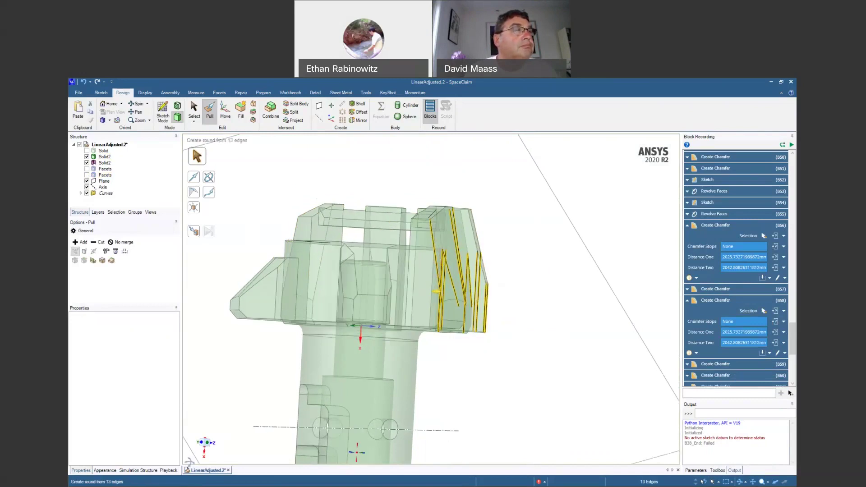
left_click(207, 443)
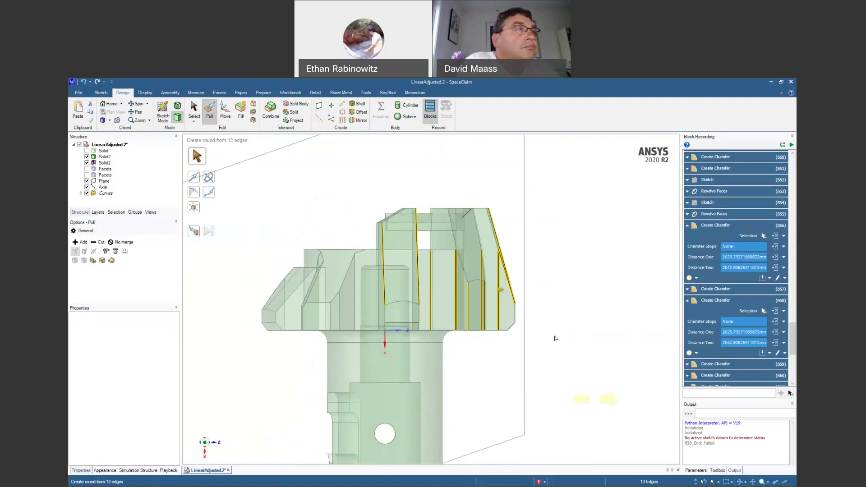
left_click(547, 319)
scroll(564, 322, "up", 2)
left_click_drag(566, 324, 214, 327)
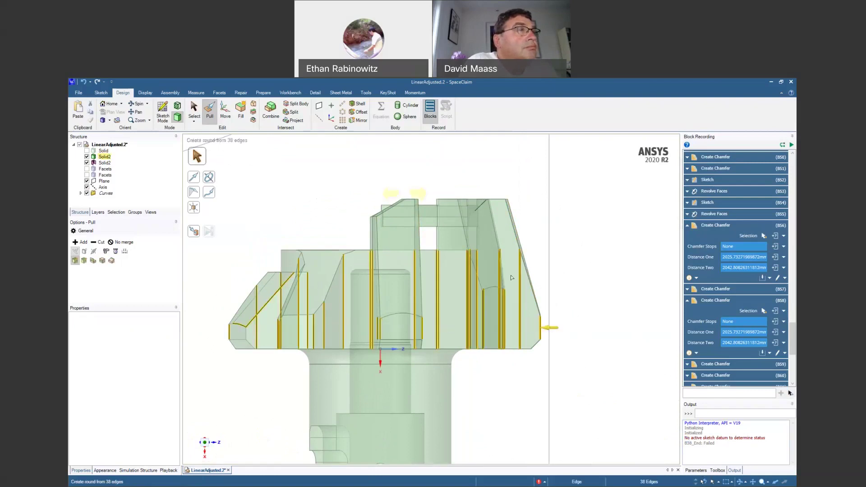
middle_click_drag(511, 277, 522, 285)
mouse_move(538, 318)
middle_mouse_down()
mouse_move(580, 325)
mouse_move(531, 319)
middle_mouse_up()
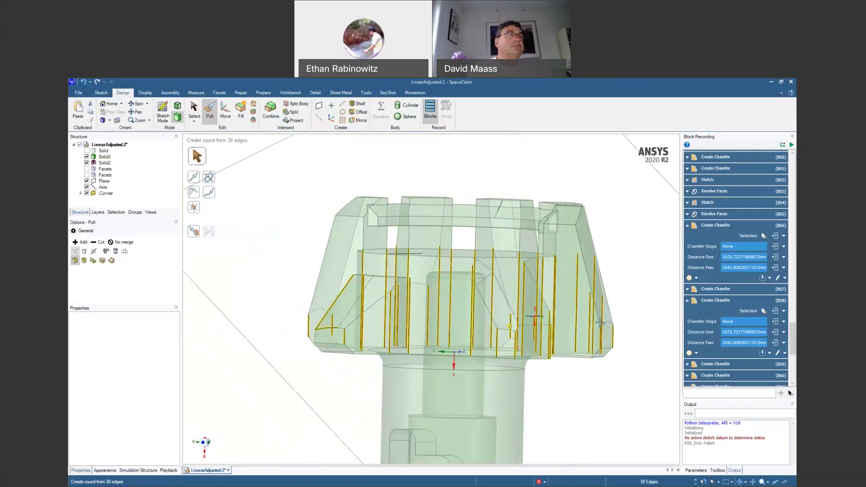
scroll(307, 400, "up", 5)
left_click(317, 322, "ctrl")
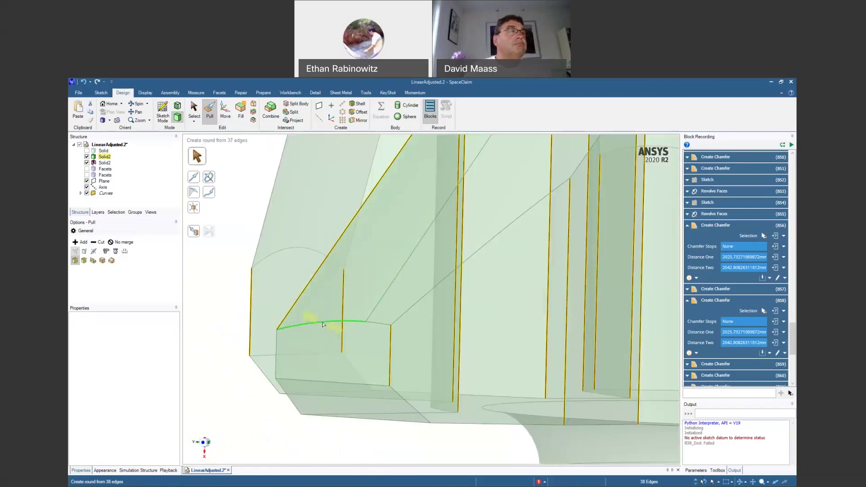
Round the selected lengthwise tooth edges with a radius of about 1158 mm.
scroll(369, 351, "down", 1)
scroll(370, 351, "down", 5)
middle_click_drag(424, 328, 452, 365)
scroll(460, 352, "down", 1)
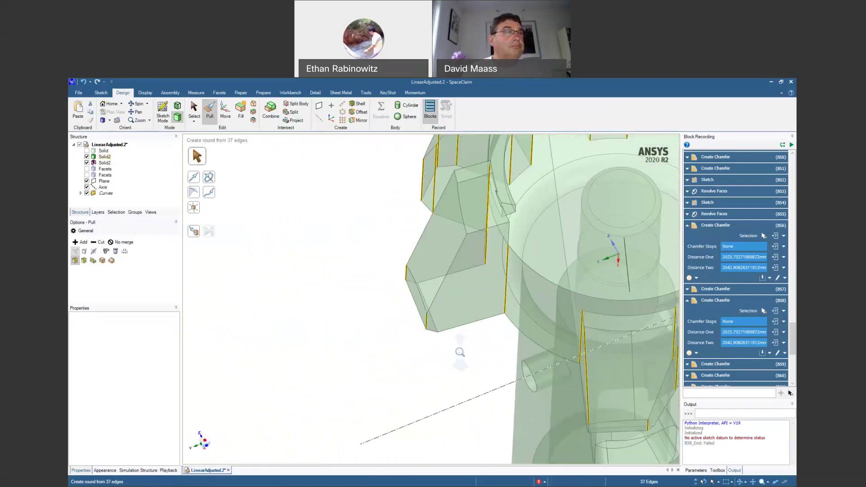
scroll(460, 352, "up", 2)
scroll(465, 337, "up", 1)
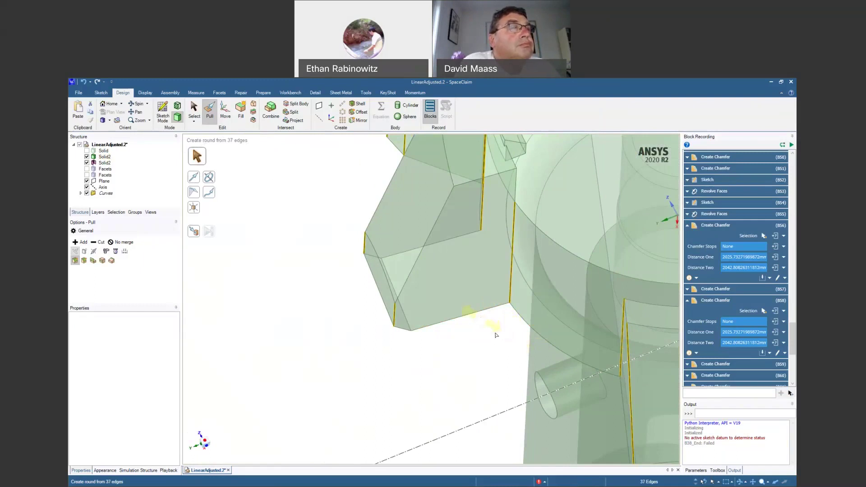
scroll(498, 317, "down", 1)
scroll(497, 318, "down", 5)
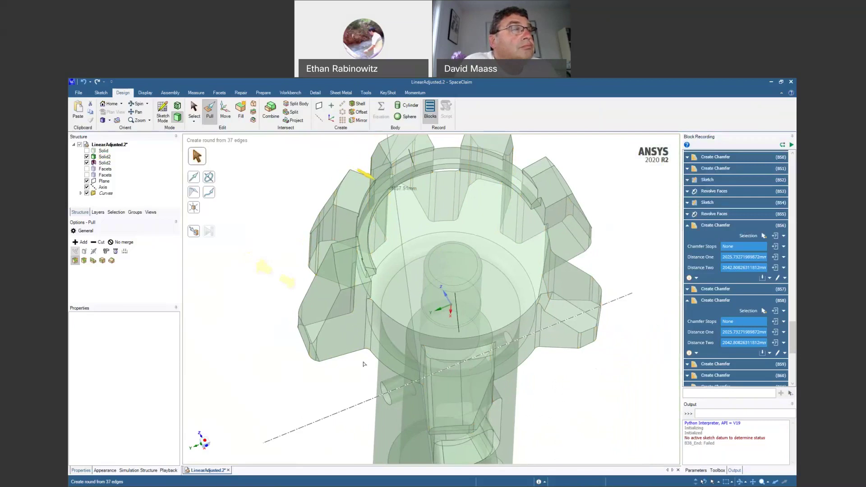
scroll(352, 360, "up", 5)
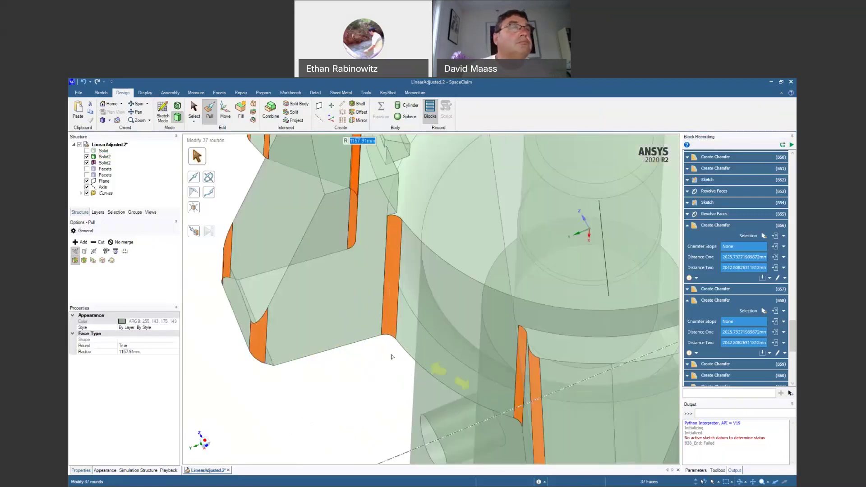
Try to round the tangent edge chain along the tooth's shaft-side face and a short single edge at its tip corner.
left_click(371, 341)
double_click(371, 342)
left_click_drag(371, 341, 366, 363)
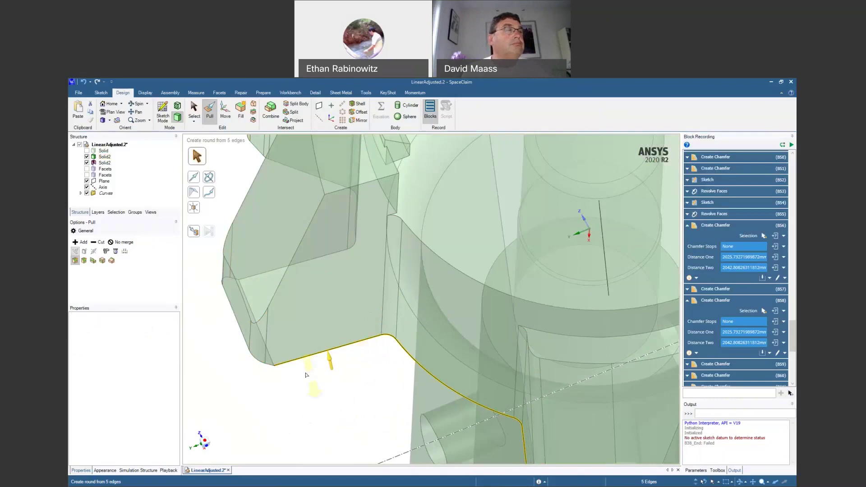
scroll(306, 373, "up", 3)
middle_click_drag(285, 383, 360, 335)
left_click(255, 346)
mouse_move(353, 321)
left_mouse_down()
mouse_move(350, 300)
mouse_move(354, 307)
left_mouse_up()
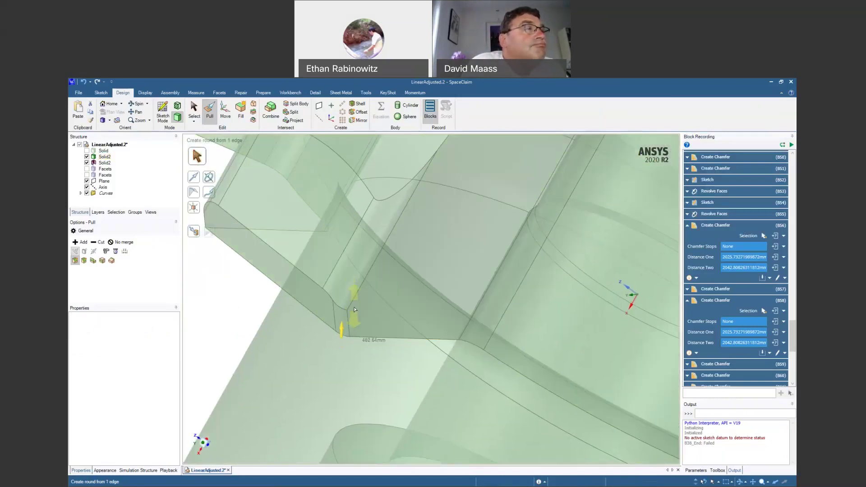
Show the facet body again and examine from several angles how the rounded teeth match the scan.
middle_click_drag(357, 336, 384, 264, "ctrl")
left_click(87, 175)
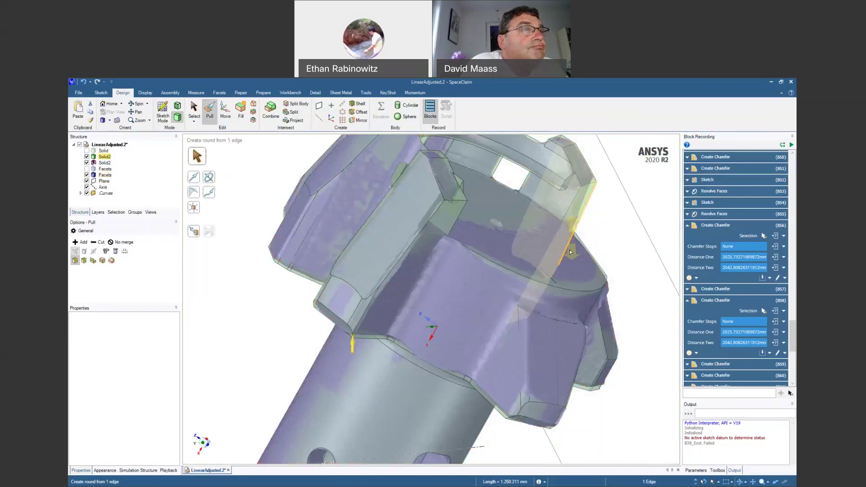
middle_click_drag(636, 225, 370, 310)
left_click(564, 222)
middle_click_drag(565, 223, 570, 102)
scroll(585, 213, "down", 3)
middle_click_drag(570, 246, 564, 312)
middle_click_drag(572, 363, 449, 406)
left_click(449, 229)
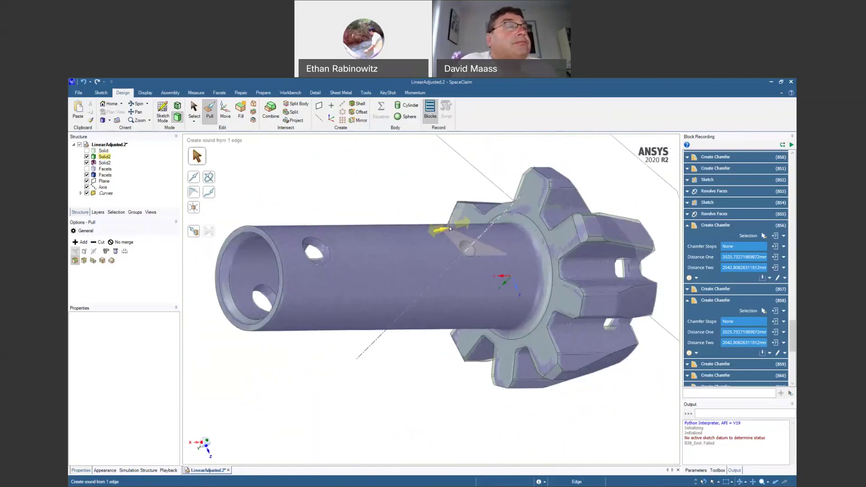
key("Escape")
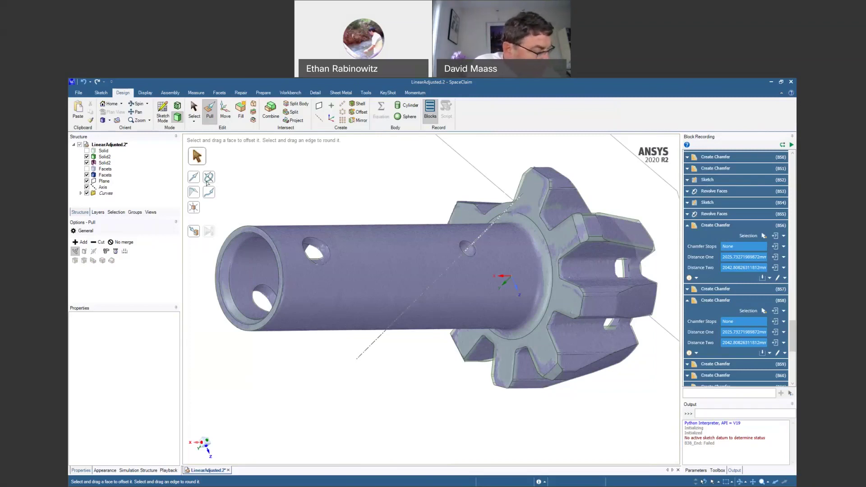
Save the LinearAdjusted.2 document.
left_click(79, 93)
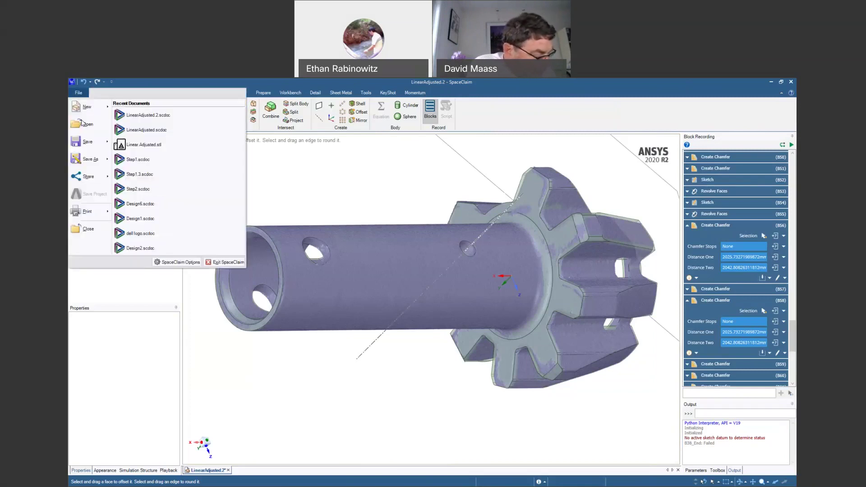
left_click(85, 147)
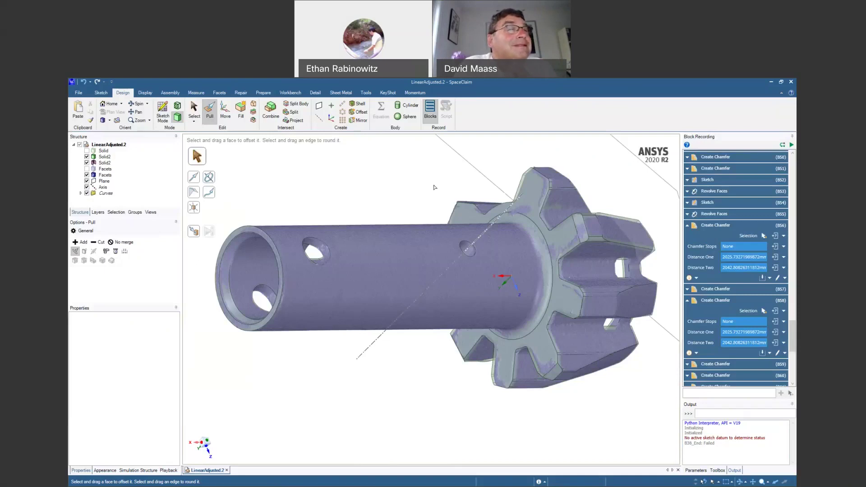
mouse_move(421, 194)
middle_mouse_down()
mouse_move(439, 193)
mouse_move(428, 198)
middle_mouse_up()
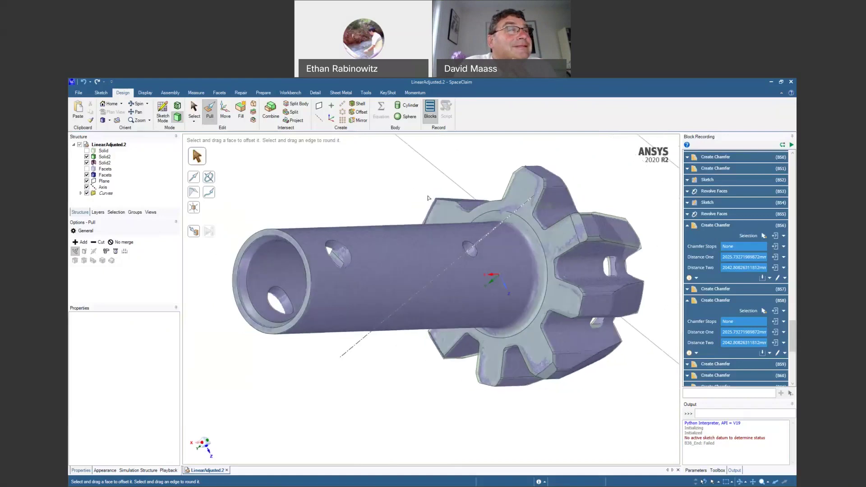